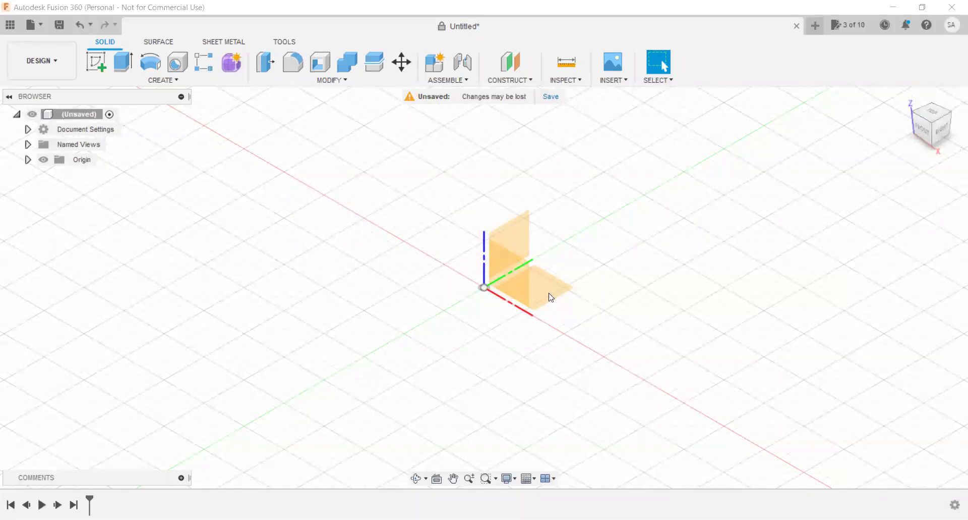
Turn the empty design to an isometric corner view, reposition it, and show the CREATE feature list.
click(906, 97)
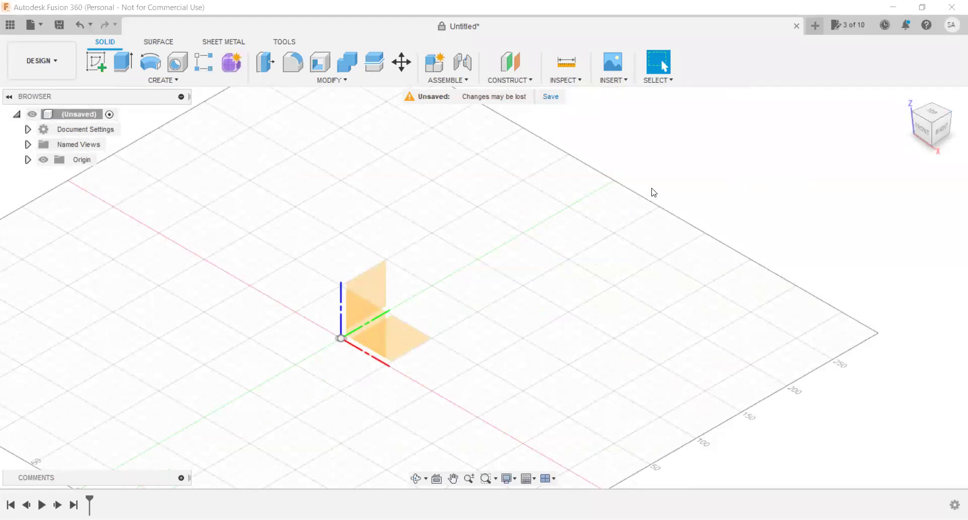
click(953, 118)
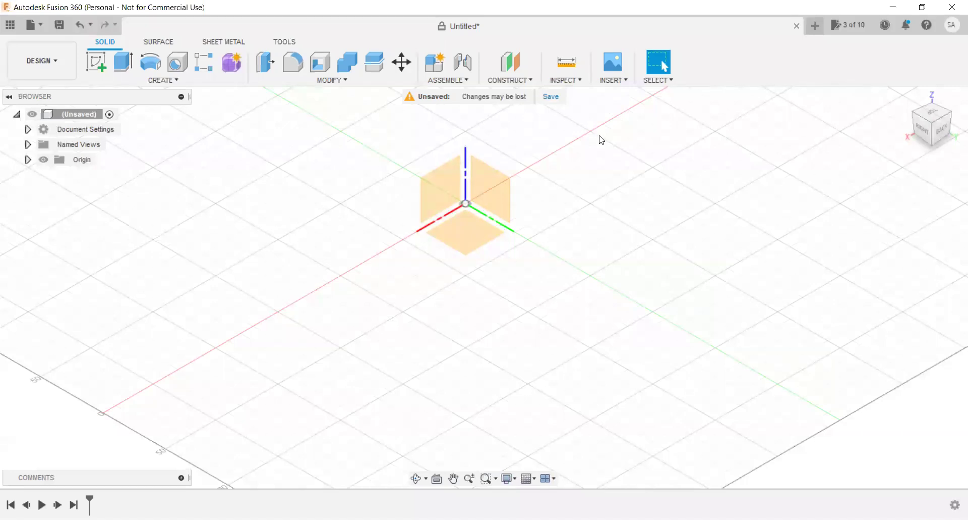
middle_drag(281, 396, 249, 428)
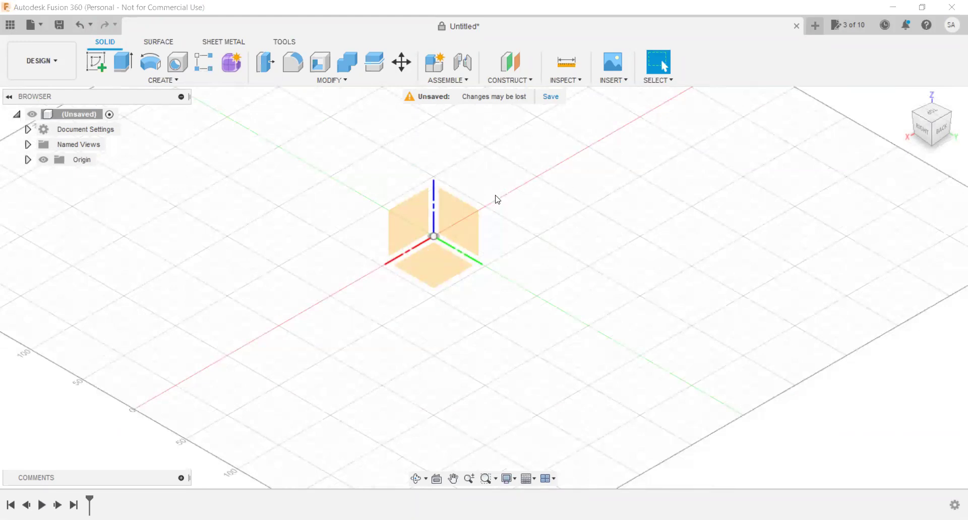
scroll(496, 200, down, 3)
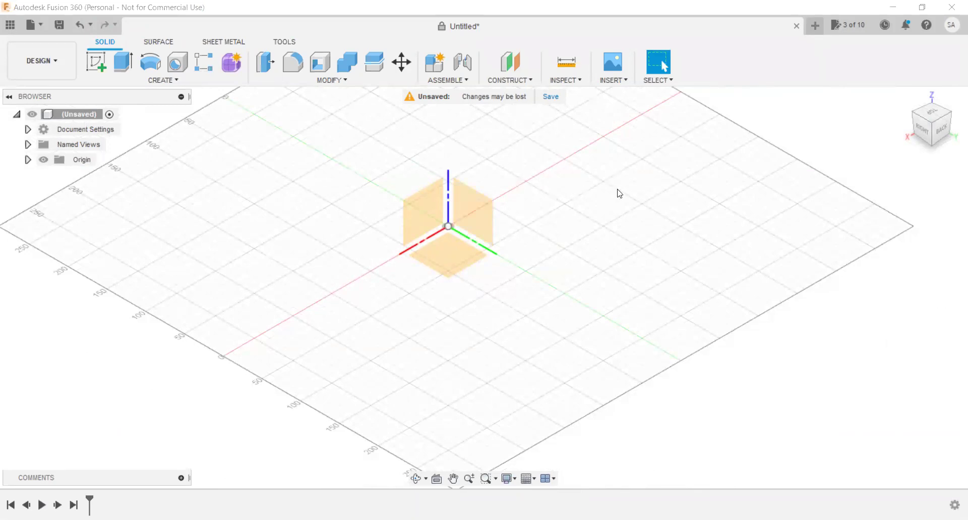
scroll(454, 280, up, 1)
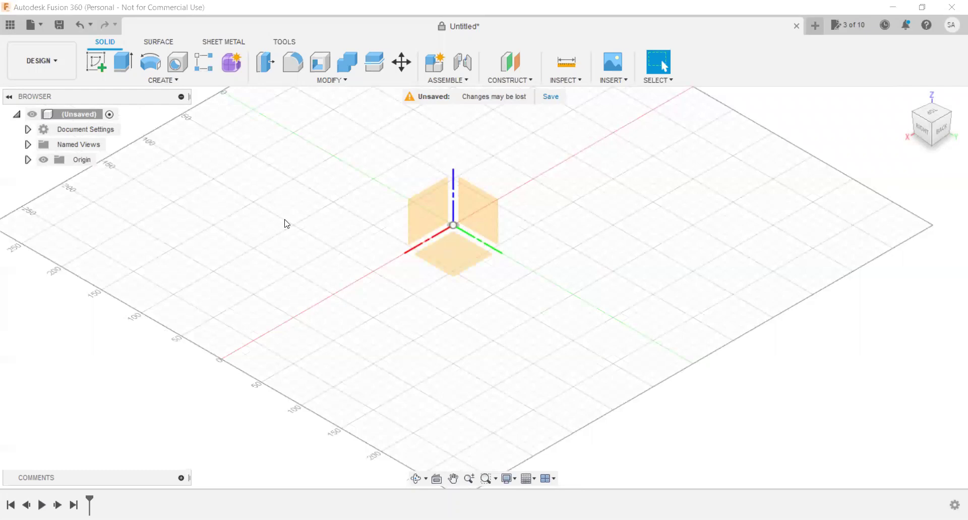
click(162, 79)
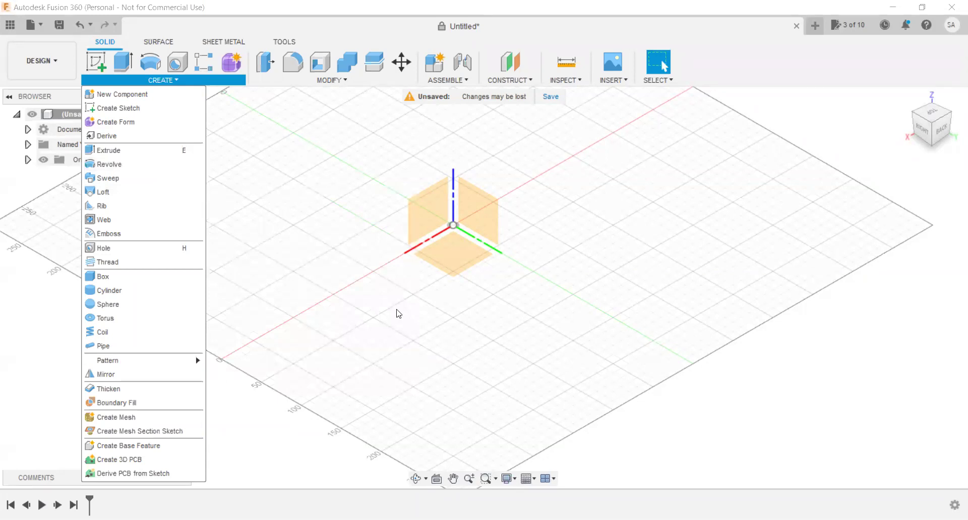
Dismiss the CREATE menu and zoom in and out on the empty origin grid.
key(Escape)
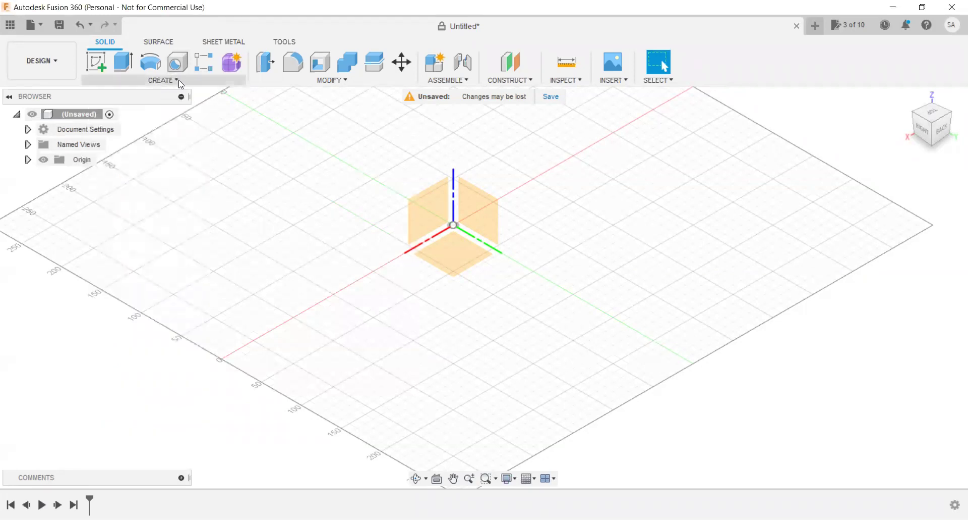
click(180, 83)
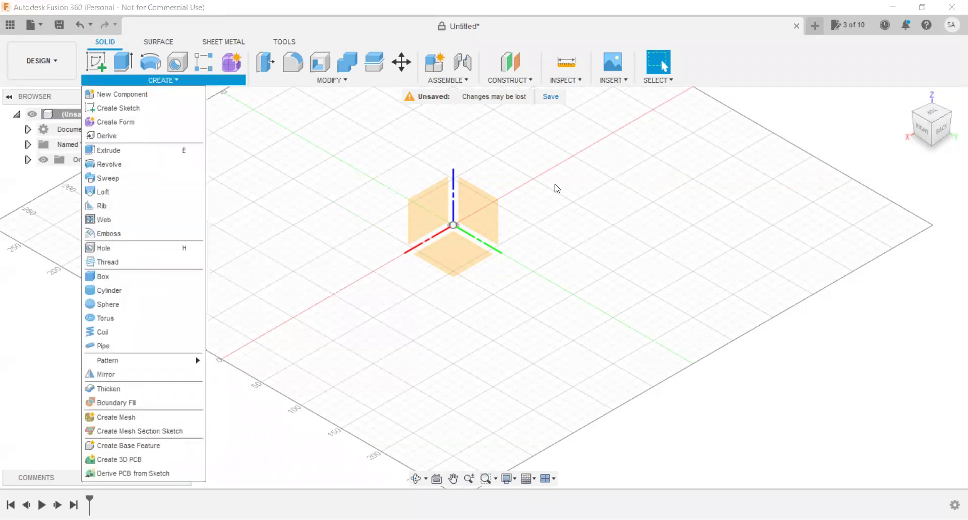
key(Escape)
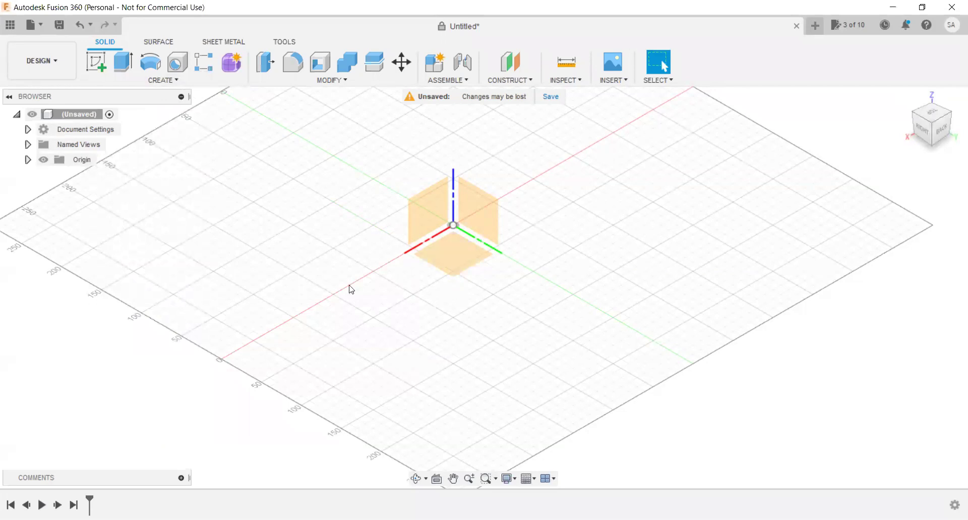
scroll(306, 256, up, 2)
scroll(302, 251, down, 3)
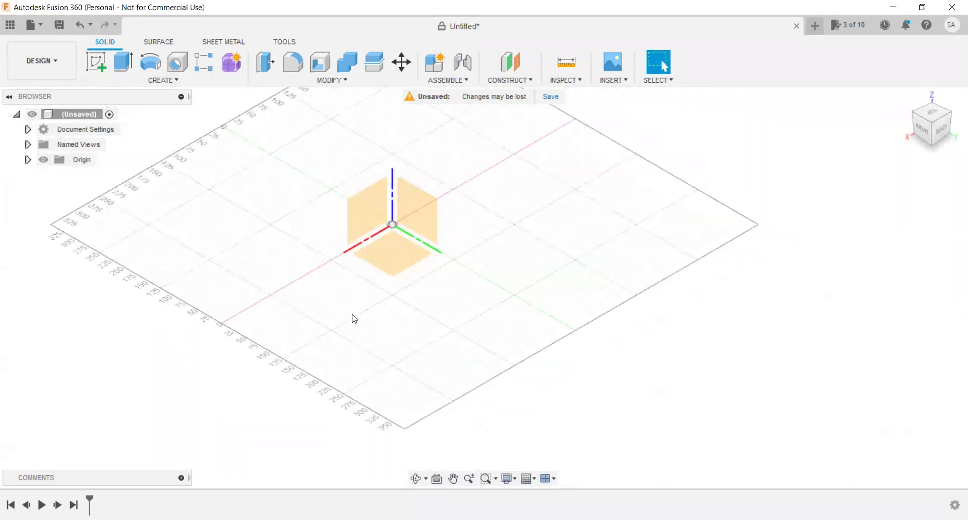
scroll(373, 177, up, 2)
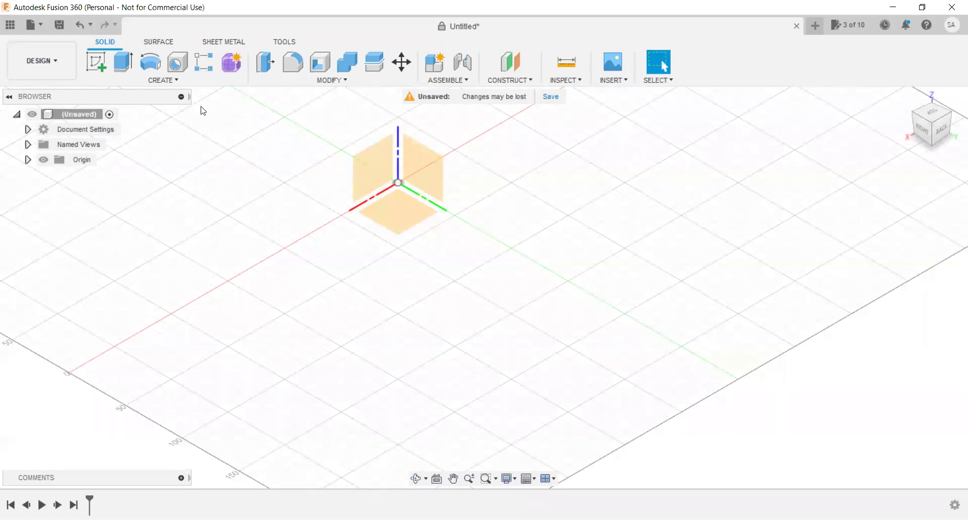
scroll(179, 264, down, 1)
scroll(206, 264, down, 1)
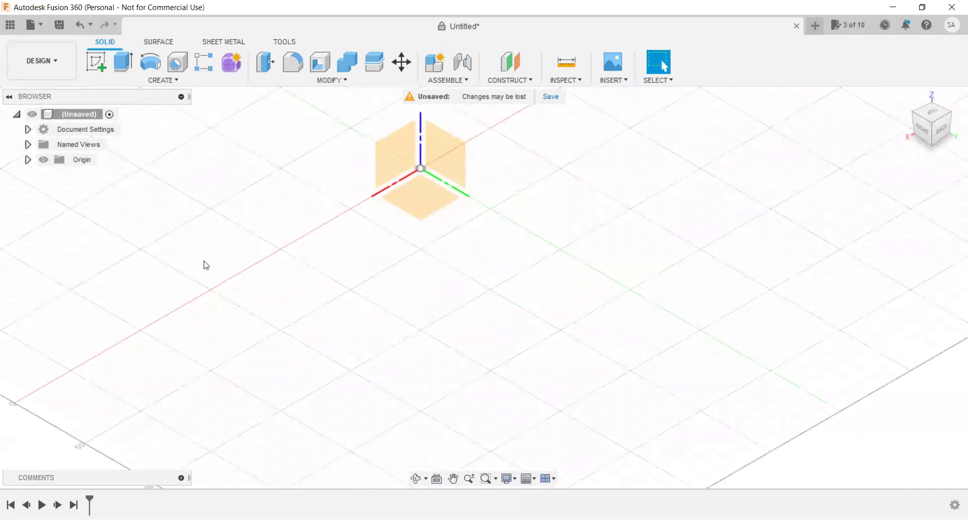
scroll(317, 225, down, 2)
scroll(317, 225, down, 1)
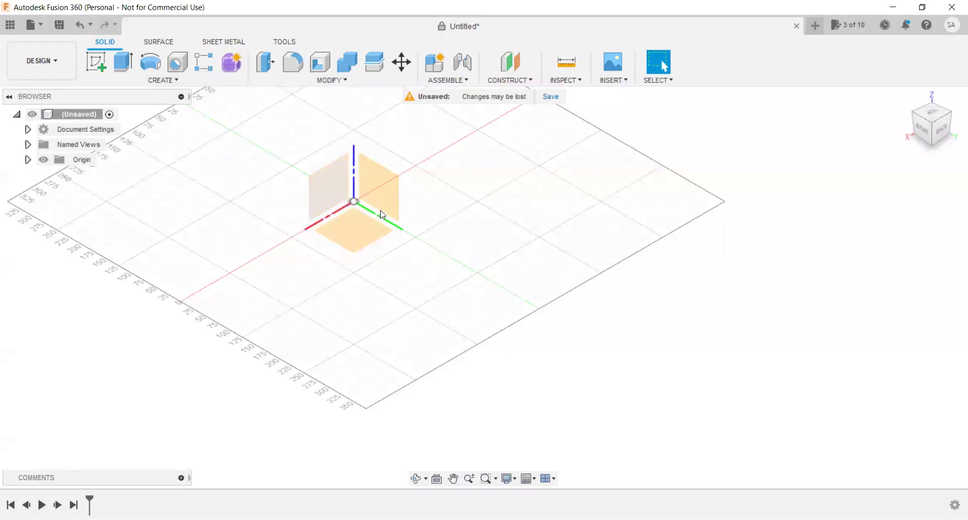
scroll(347, 209, up, 1)
scroll(347, 208, up, 1)
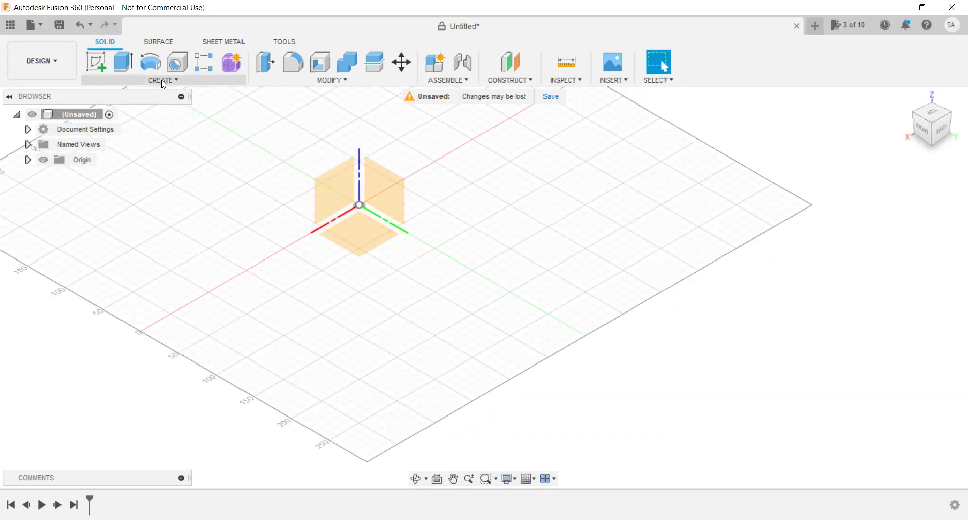
Start a sketch on the XY plane and draw a 40 mm circle centred at the origin.
click(96, 59)
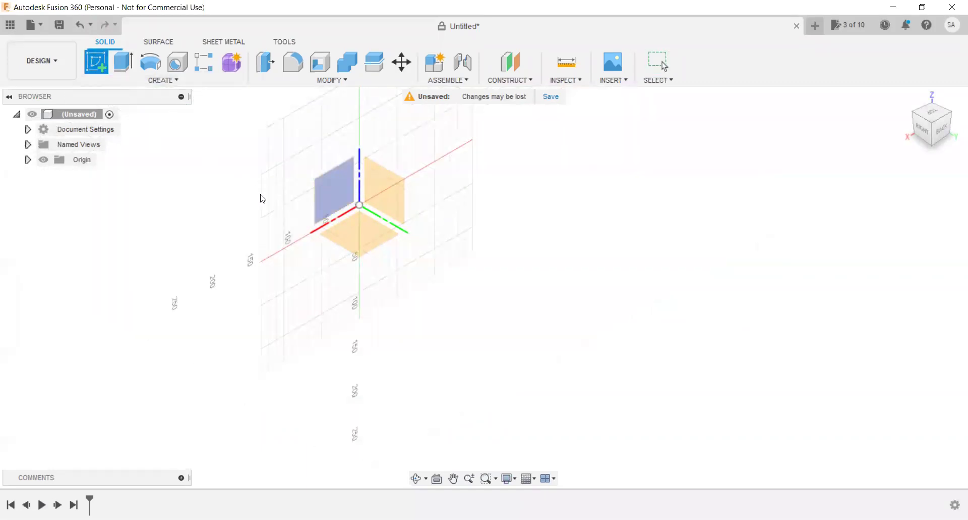
click(361, 248)
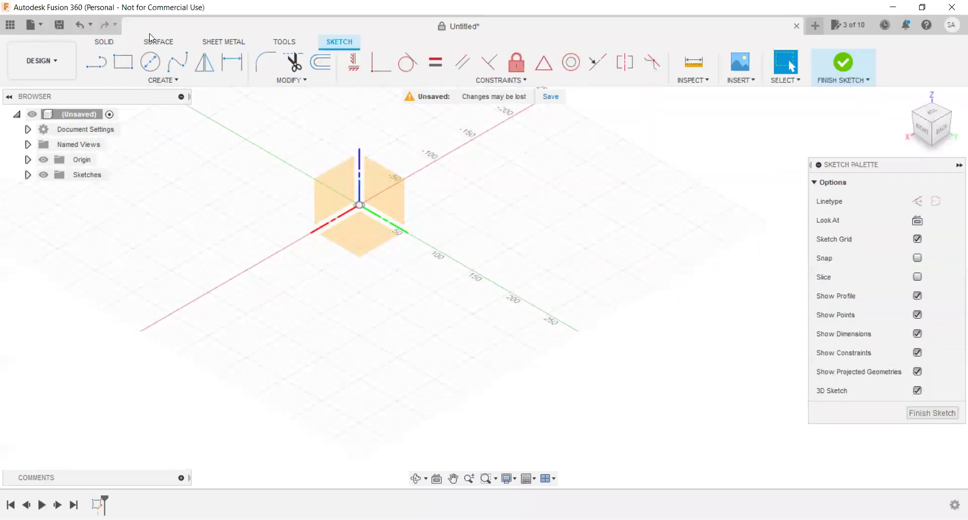
click(153, 62)
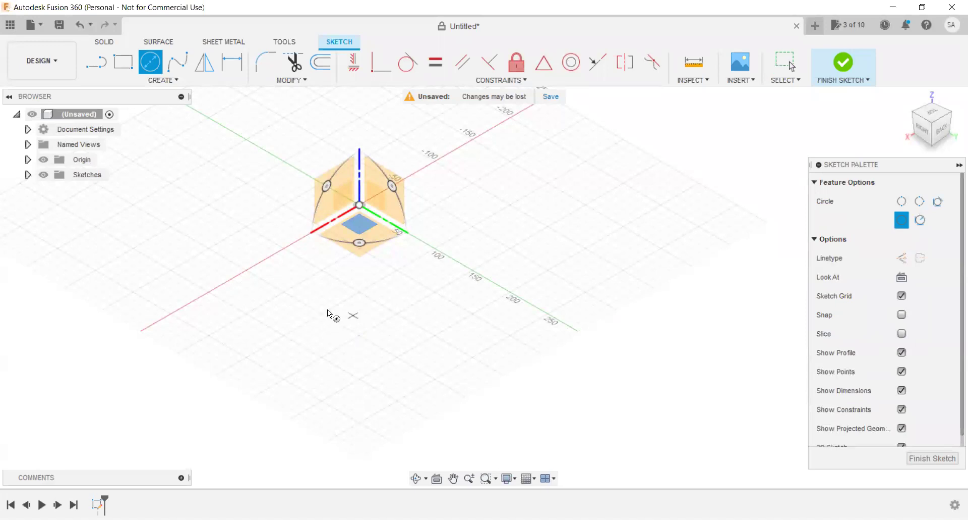
click(327, 314)
scroll(328, 312, up, 2)
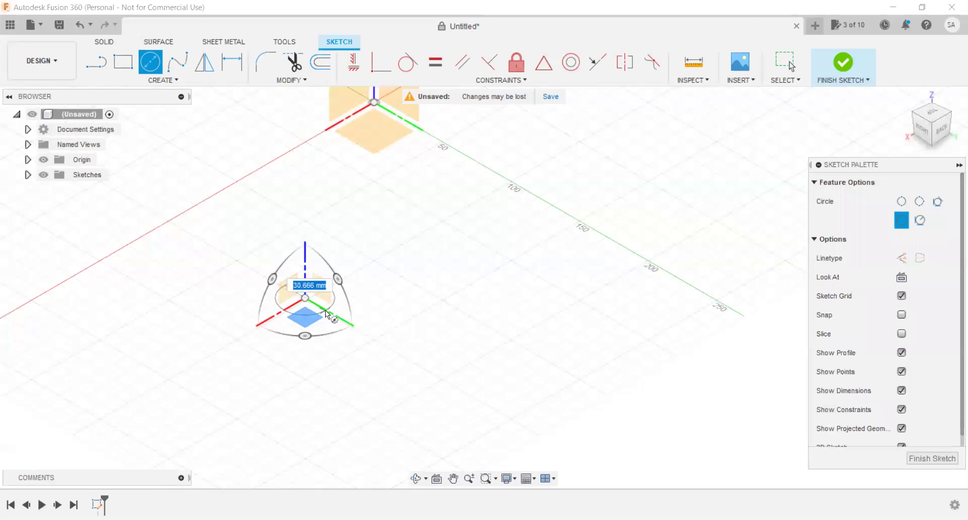
text(4)
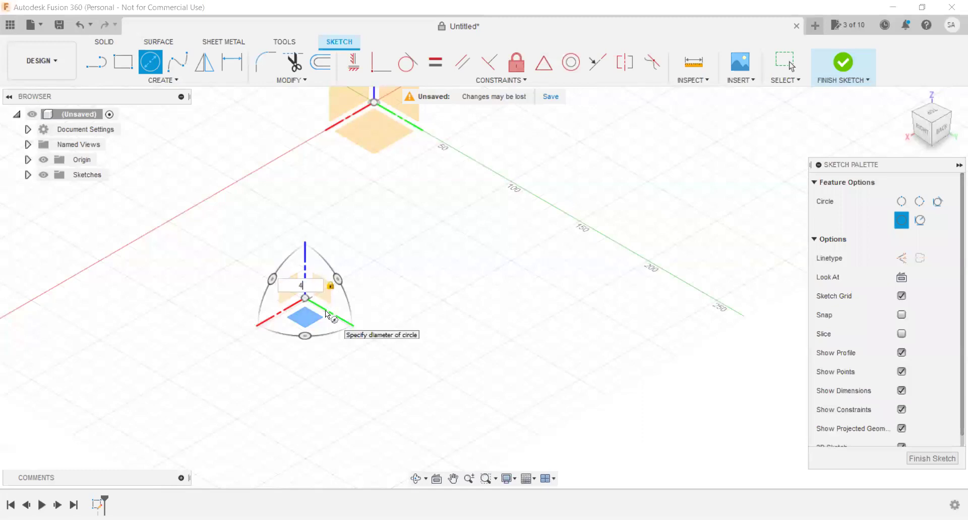
text(0)
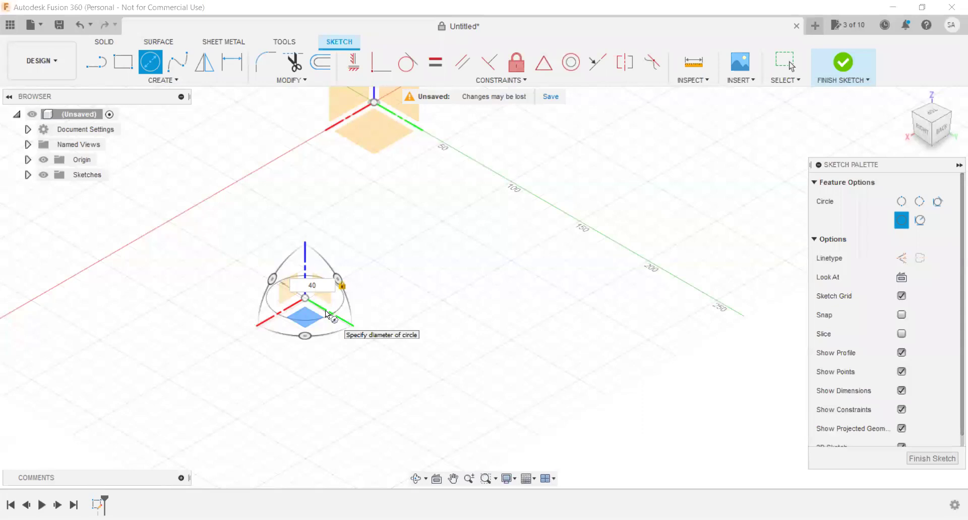
key(Return)
key(Escape)
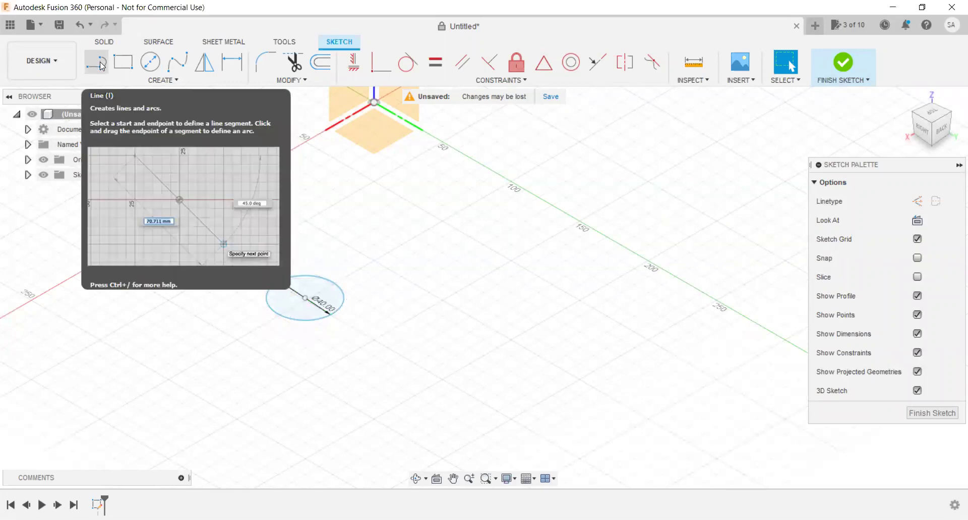
Draw a 100 mm vertical line rising from the circle's centre.
click(102, 66)
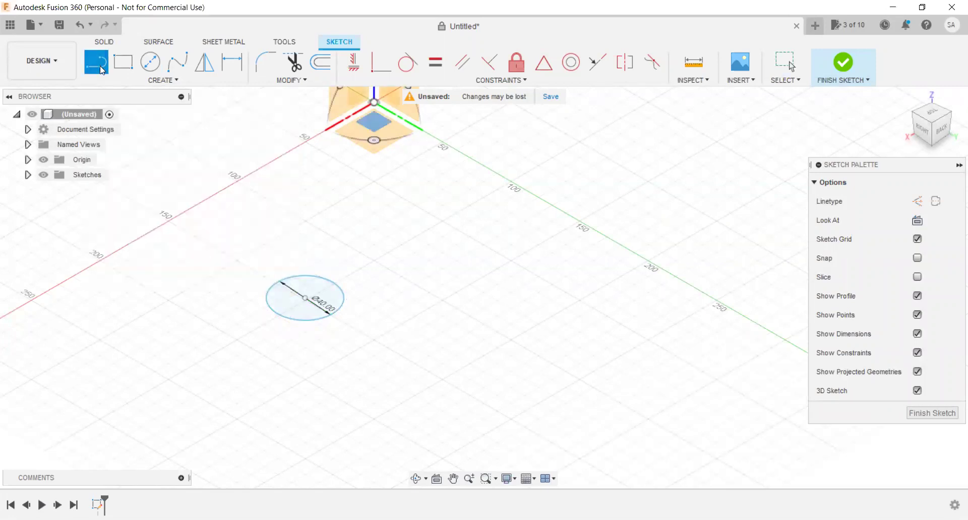
click(304, 297)
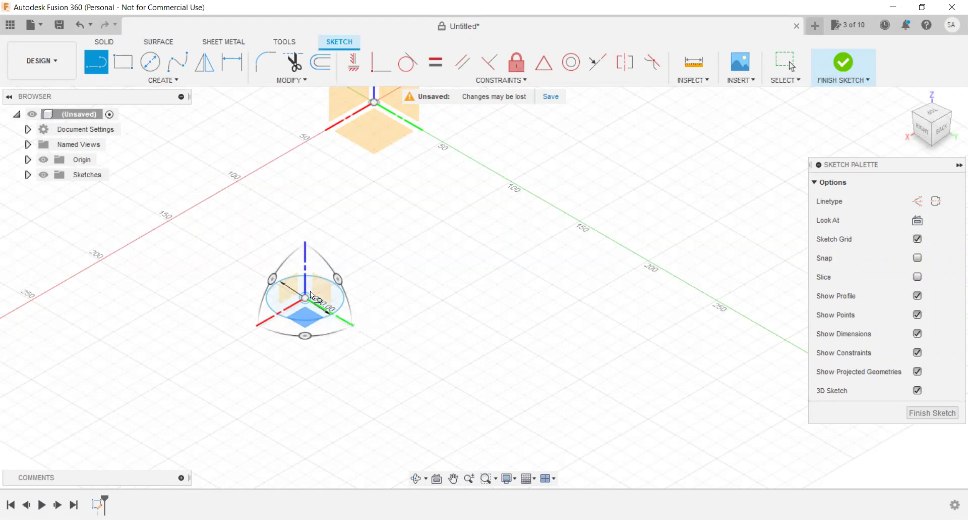
click(320, 287)
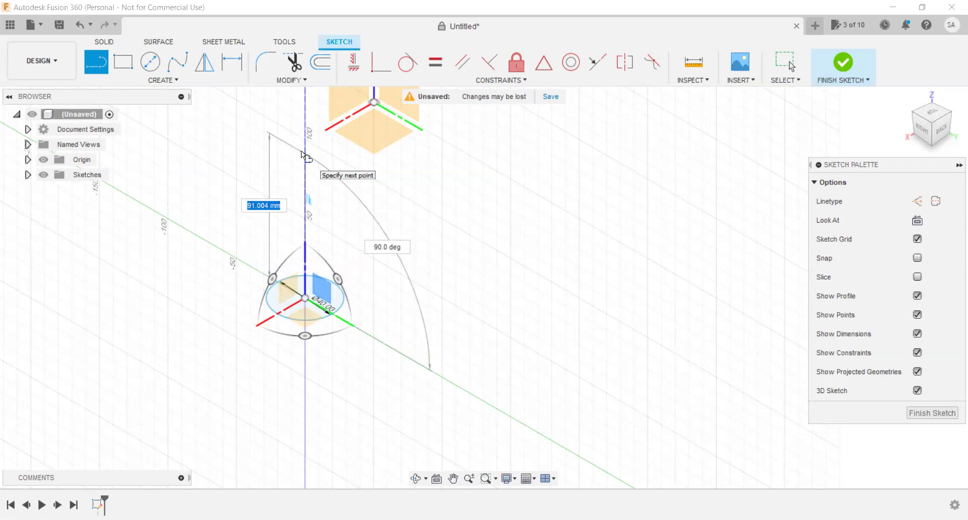
text(100)
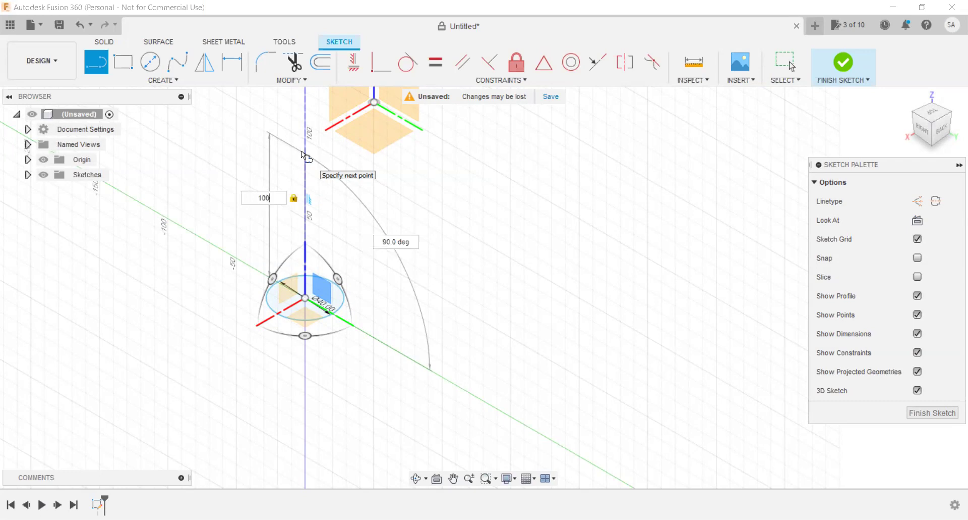
key(Return)
key(Escape)
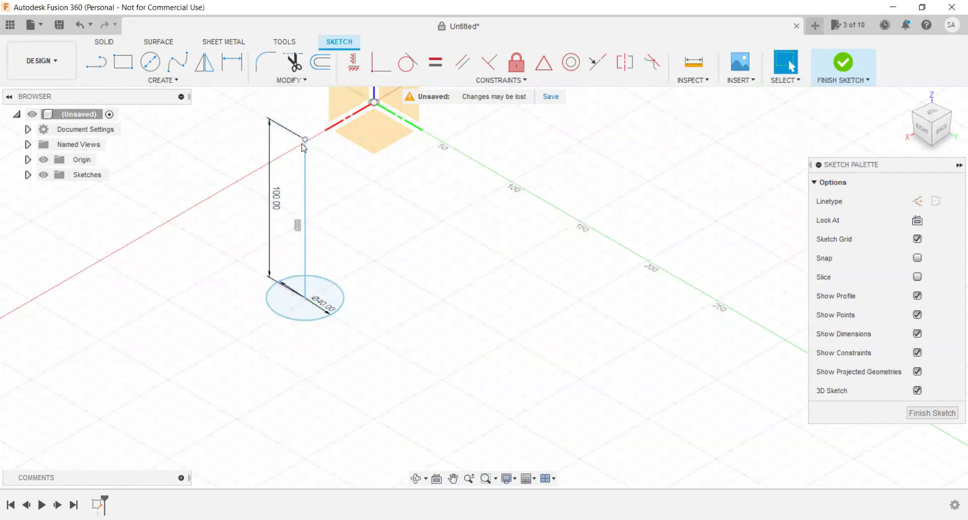
Zoom around to check the 100 mm line and select it.
scroll(310, 331, down, 2)
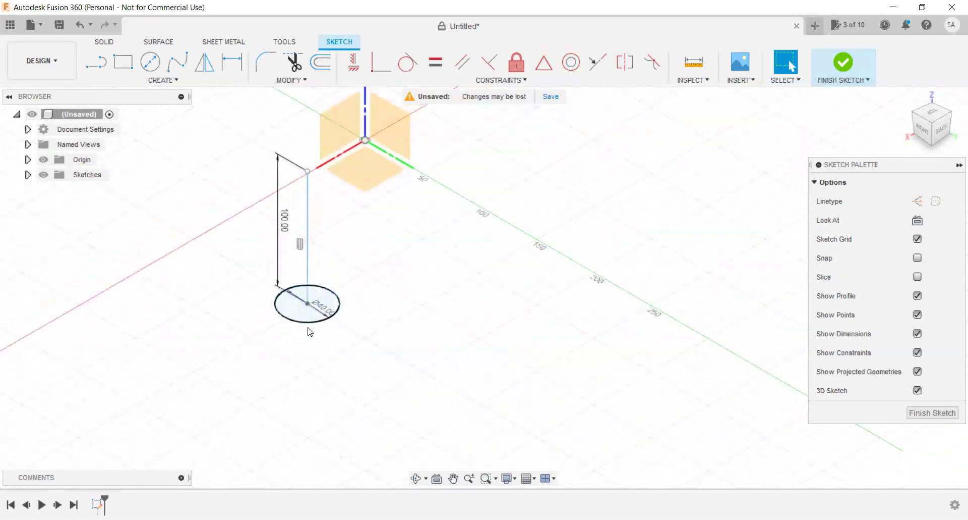
scroll(311, 332, up, 2)
scroll(353, 344, up, 1)
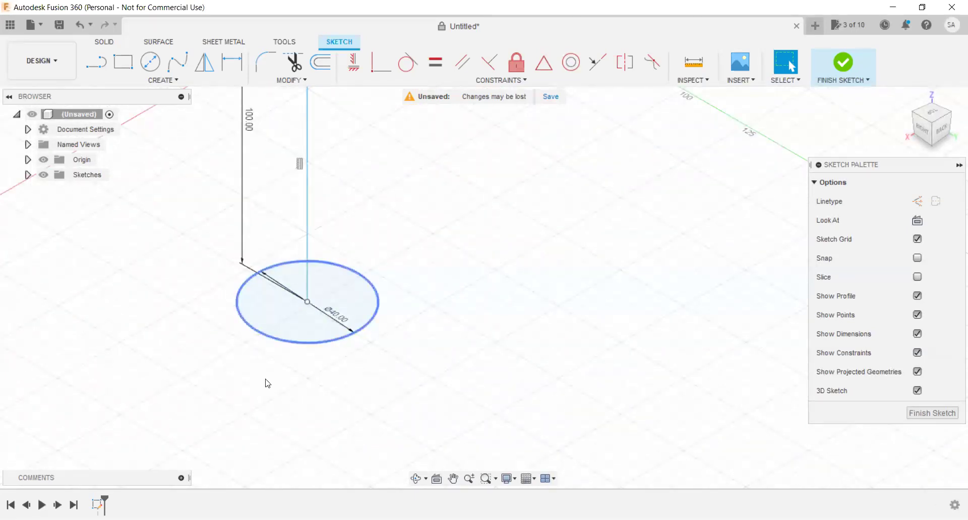
scroll(262, 378, down, 1)
scroll(257, 376, down, 1)
scroll(248, 378, down, 1)
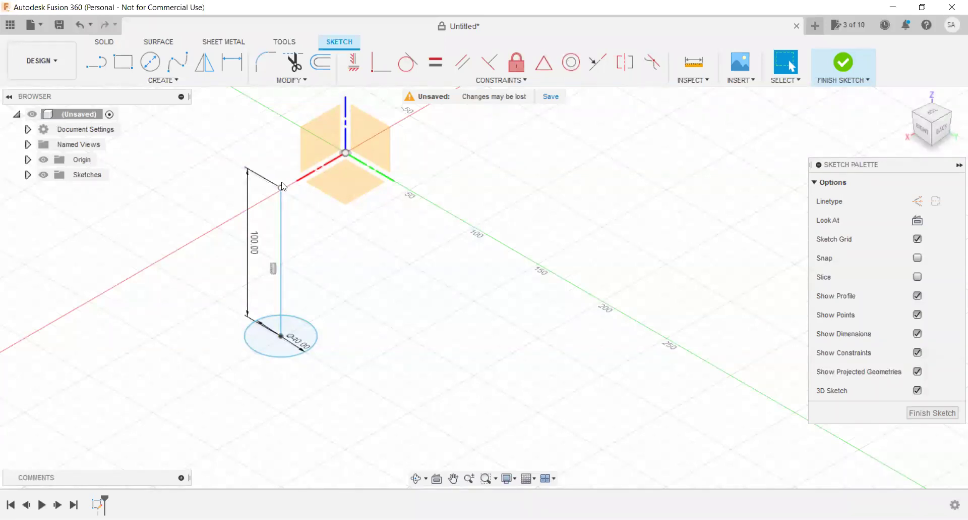
scroll(281, 189, up, 1)
scroll(281, 188, up, 1)
scroll(280, 192, up, 2)
scroll(278, 240, up, 2)
scroll(276, 240, down, 1)
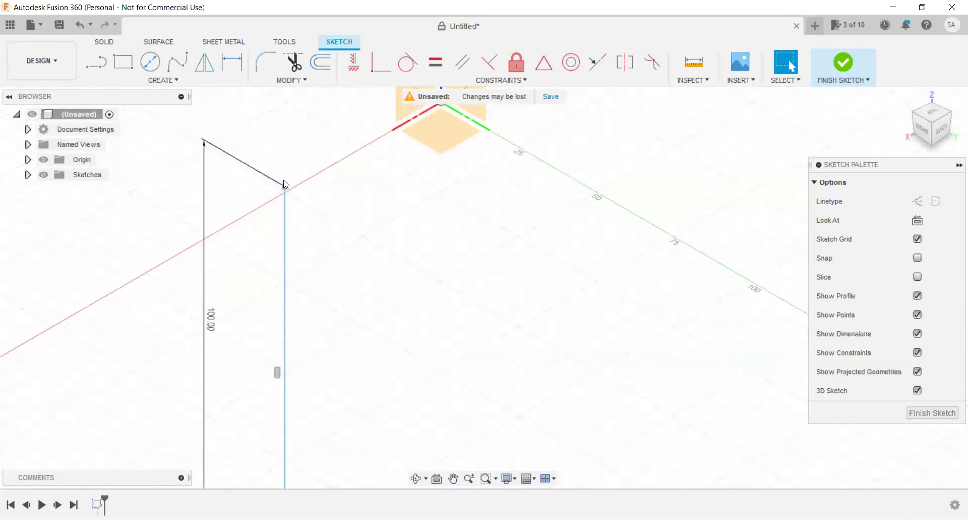
scroll(279, 263, down, 2)
scroll(285, 312, down, 2)
scroll(297, 349, down, 1)
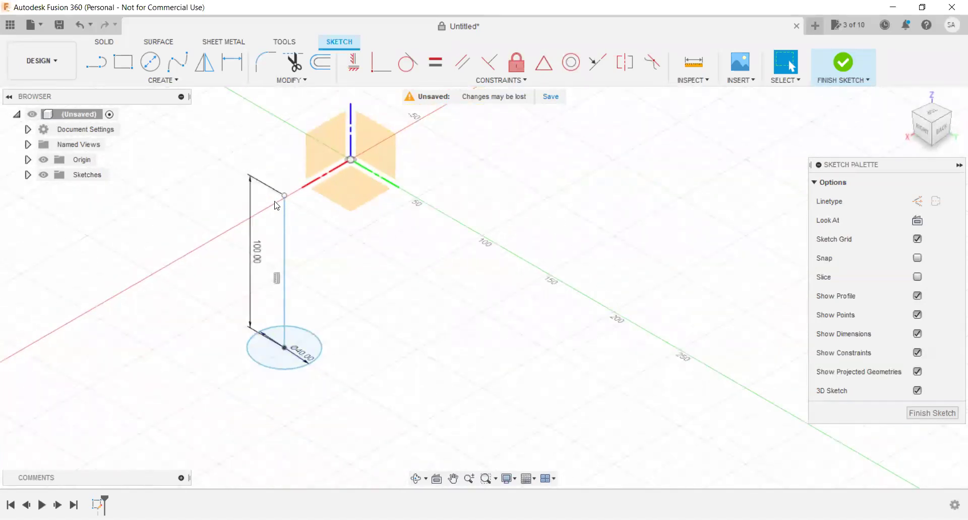
click(284, 250)
Select the Ø40 circle at the line's base.
scroll(283, 249, down, 1)
scroll(284, 249, up, 1)
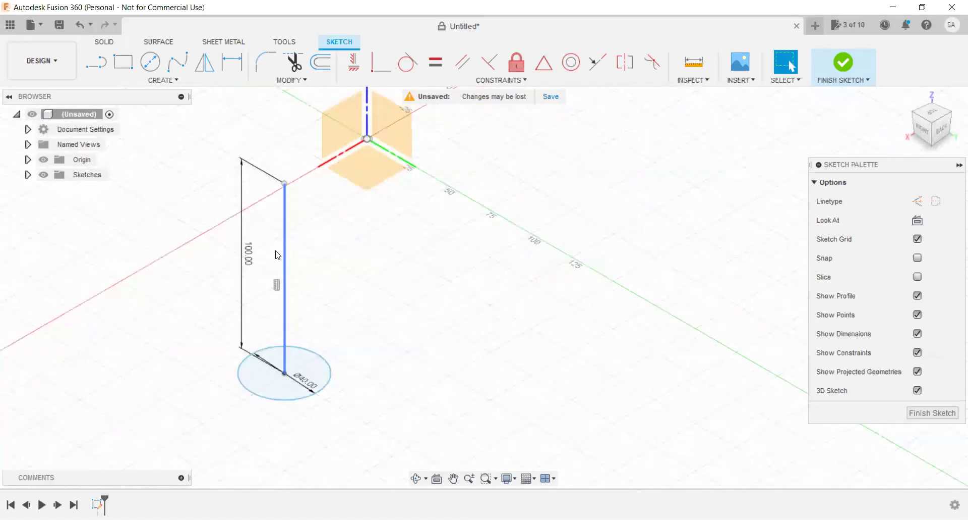
scroll(289, 282, up, 2)
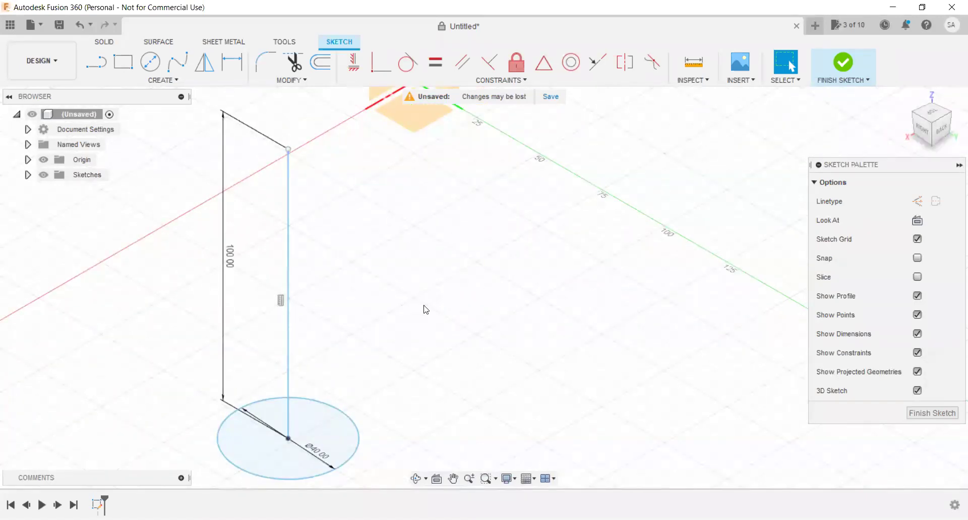
scroll(396, 317, up, 2)
scroll(386, 323, down, 2)
scroll(379, 327, down, 2)
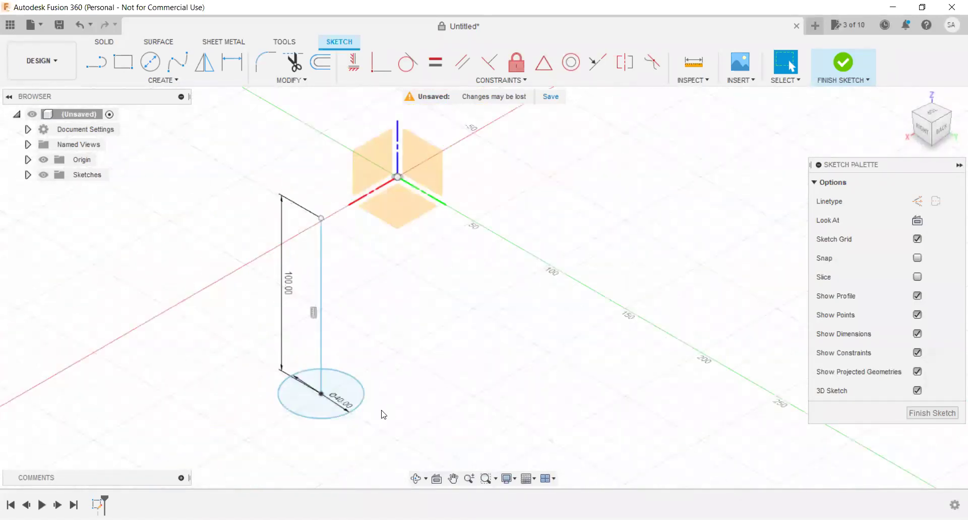
click(332, 418)
Replace the Ø40 circle with a 25 mm circle centred on the line's bottom end.
key(Delete)
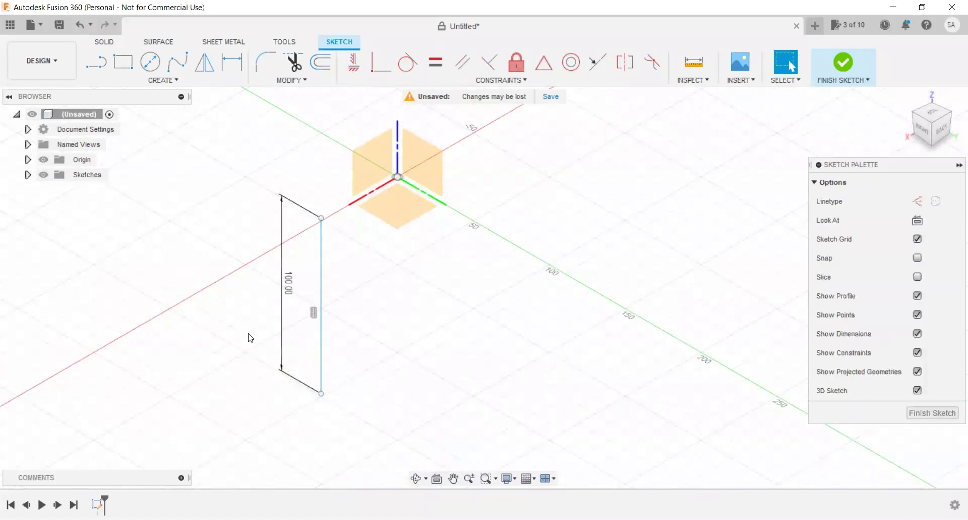
click(150, 63)
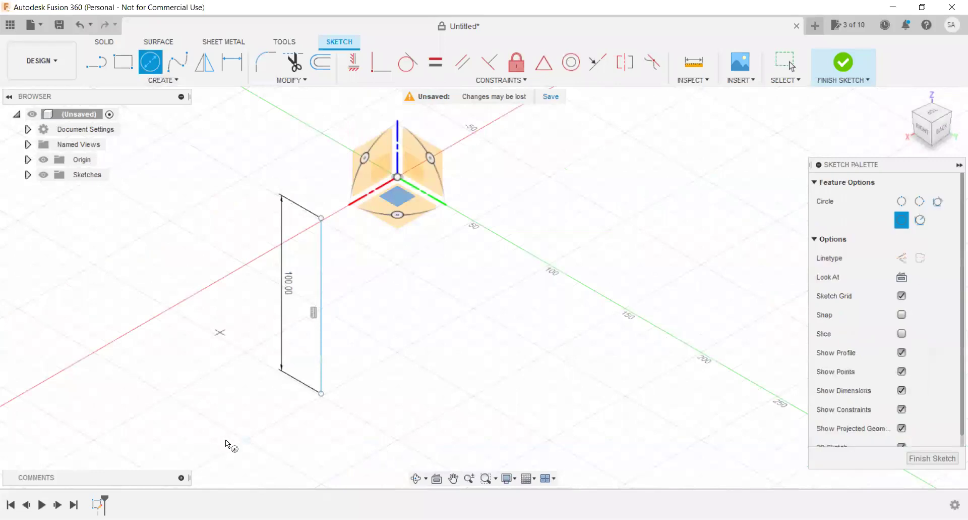
click(322, 394)
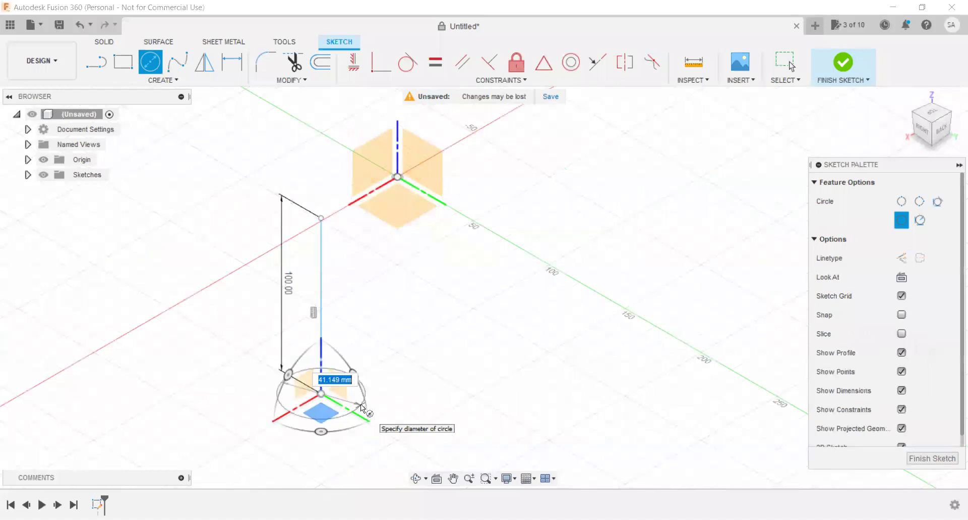
text(25)
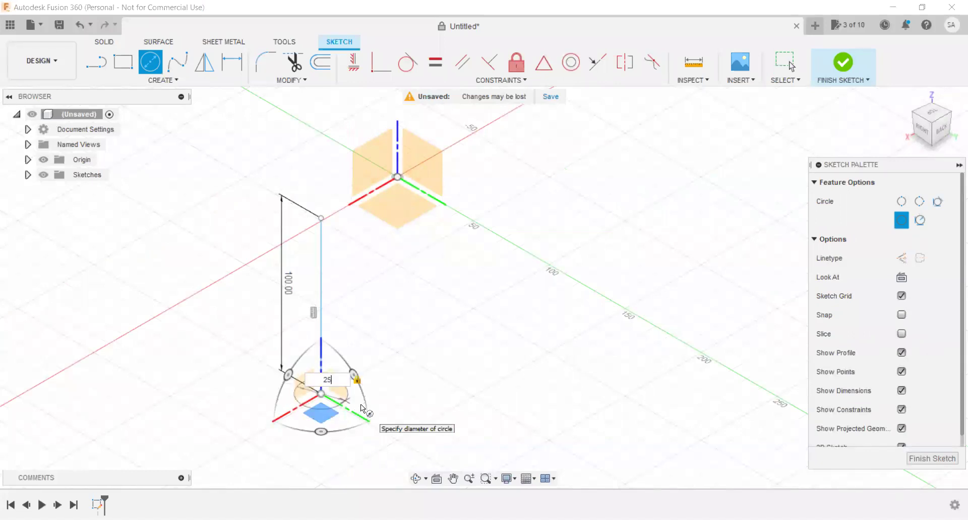
key(Return)
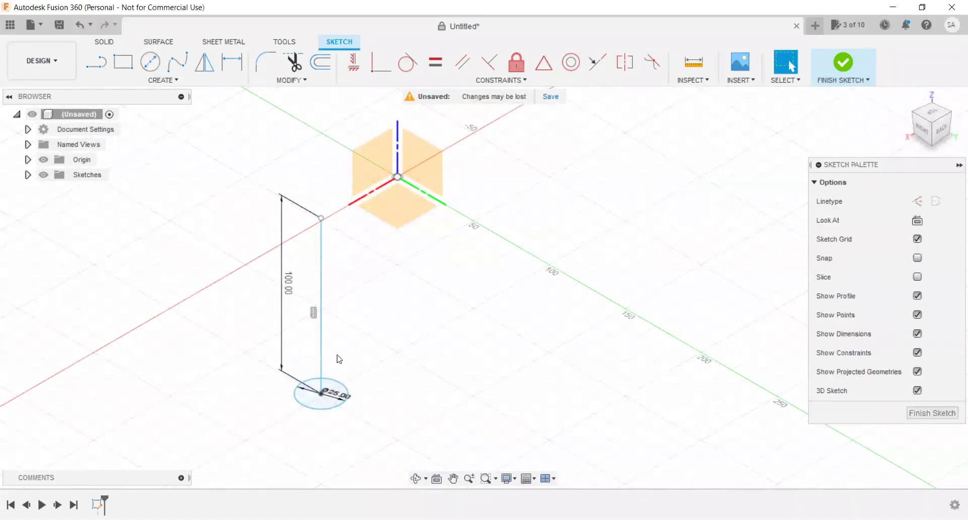
scroll(343, 368, up, 2)
scroll(353, 388, up, 2)
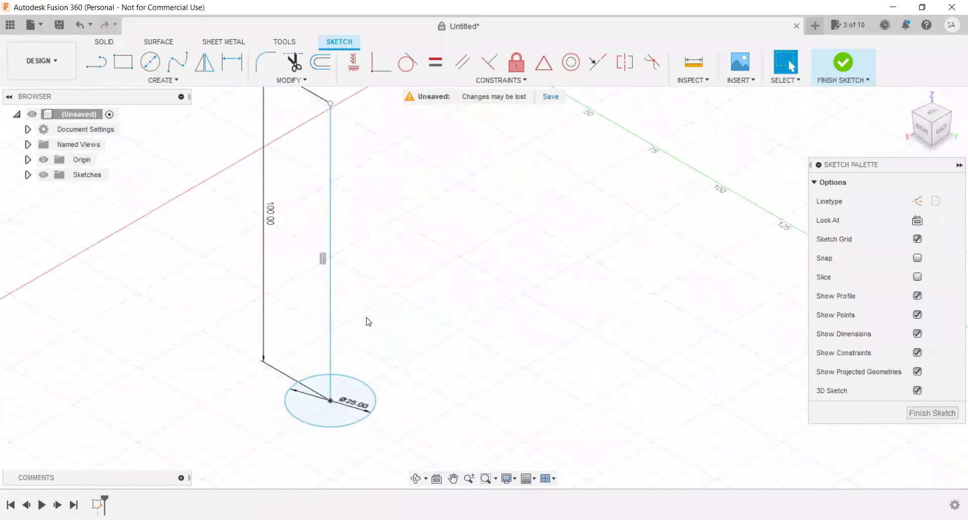
scroll(333, 303, down, 2)
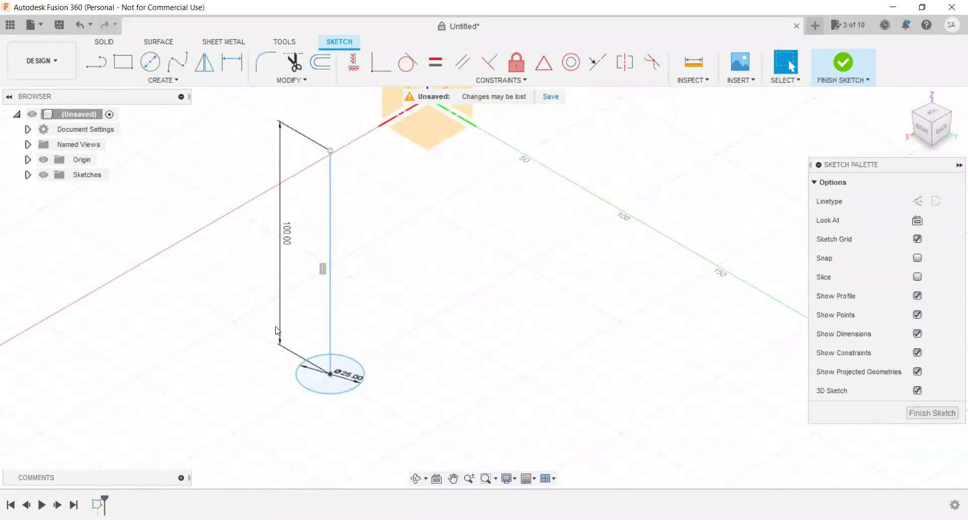
Draw a 15 mm circle centred on the line's top end.
click(150, 62)
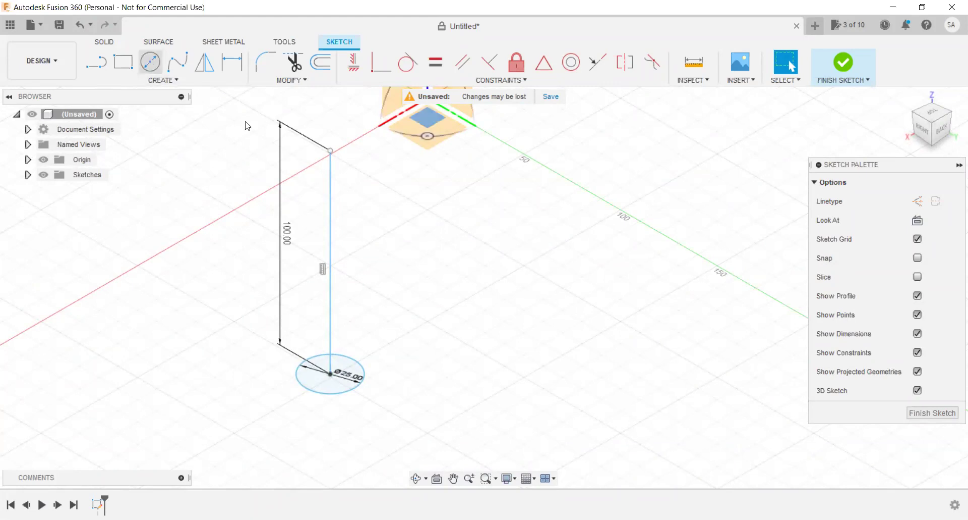
click(334, 153)
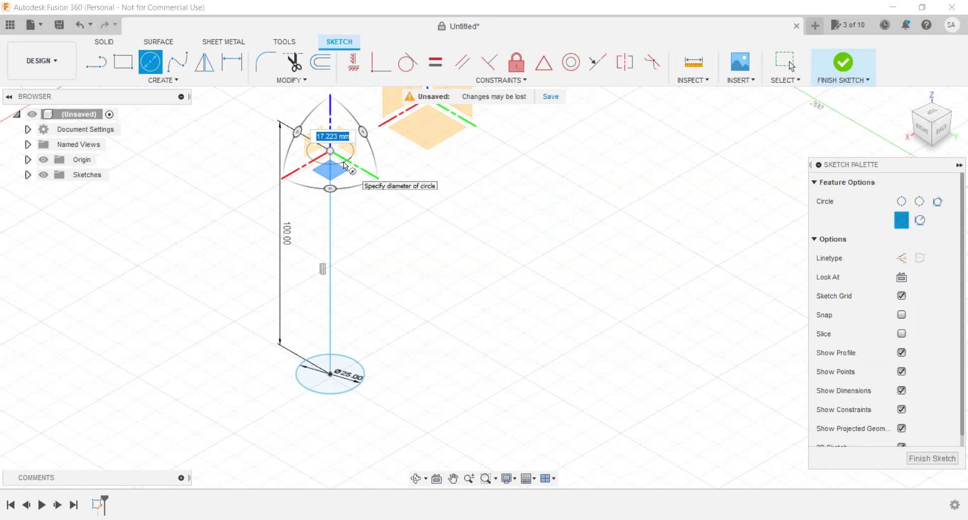
text(15)
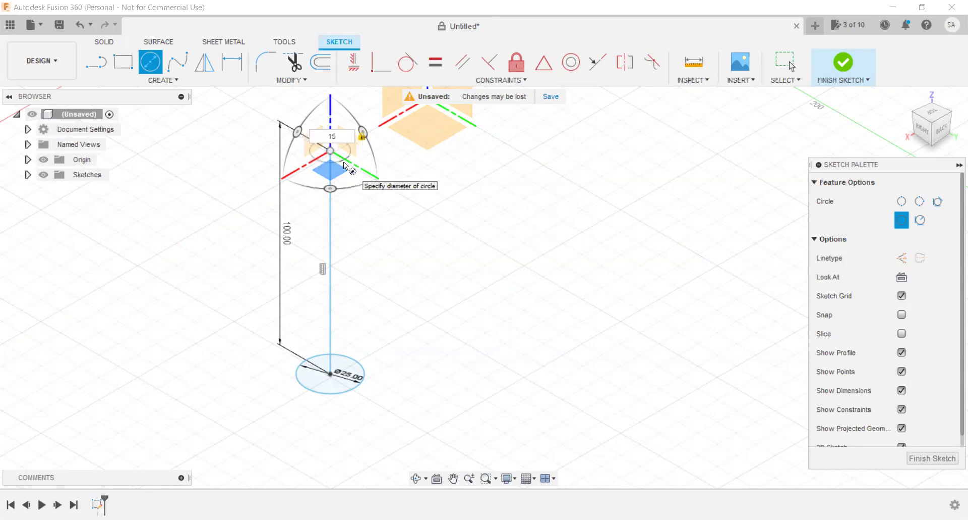
key(Return)
key(Escape)
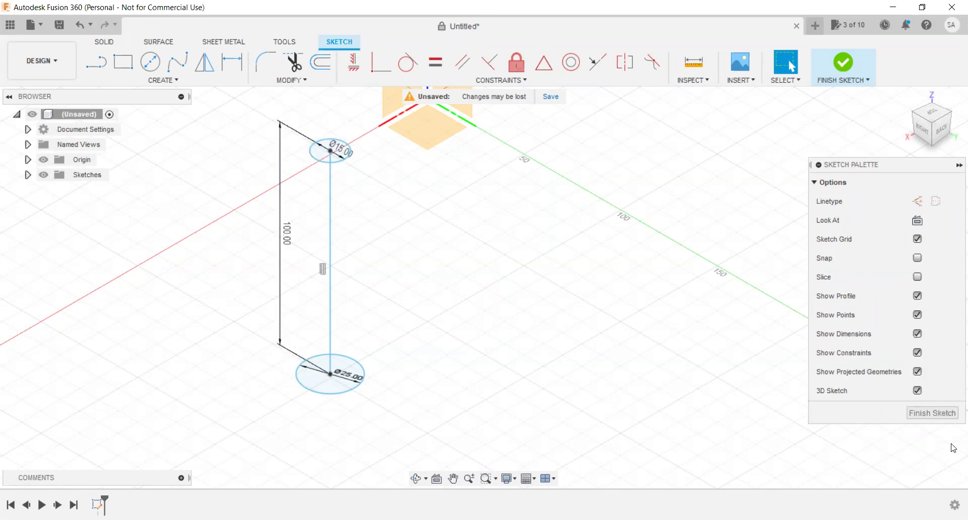
Finish the sketch and start a Loft feature.
click(935, 411)
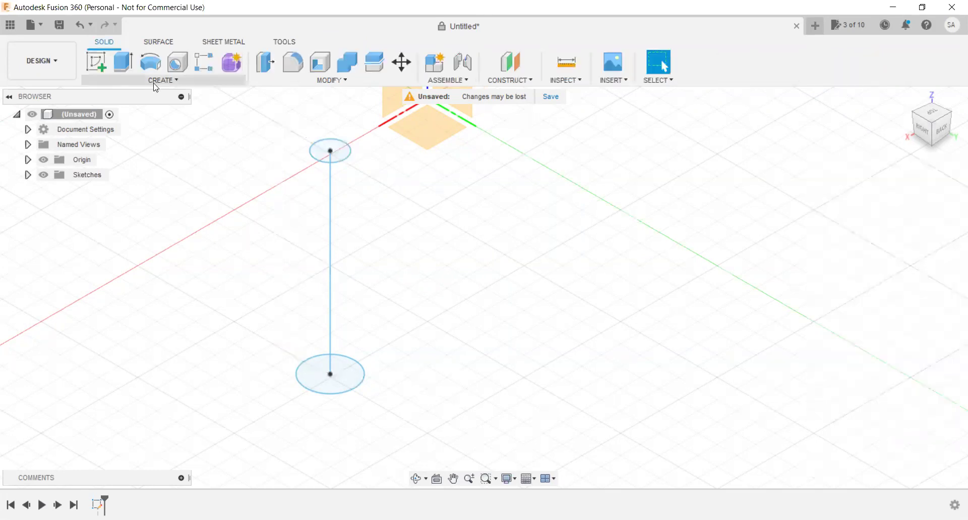
click(168, 82)
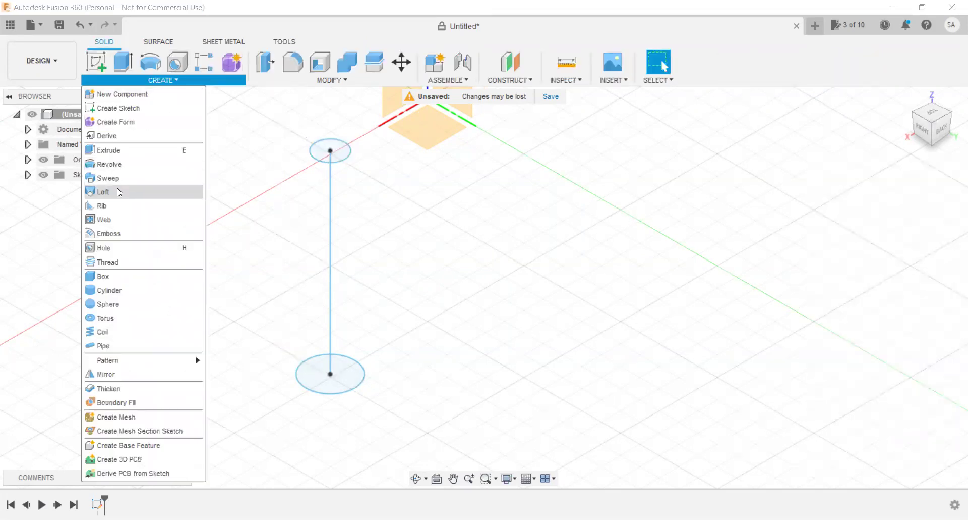
click(113, 194)
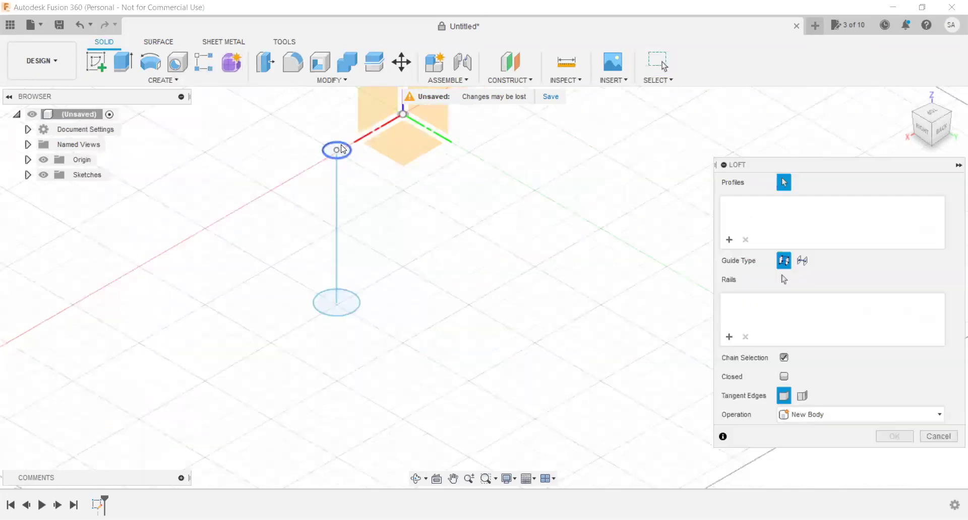
Pick the top 15 mm circle and the bottom 25 mm circle as loft profiles.
scroll(340, 152, up, 3)
scroll(348, 155, up, 2)
click(347, 155)
scroll(339, 126, down, 3)
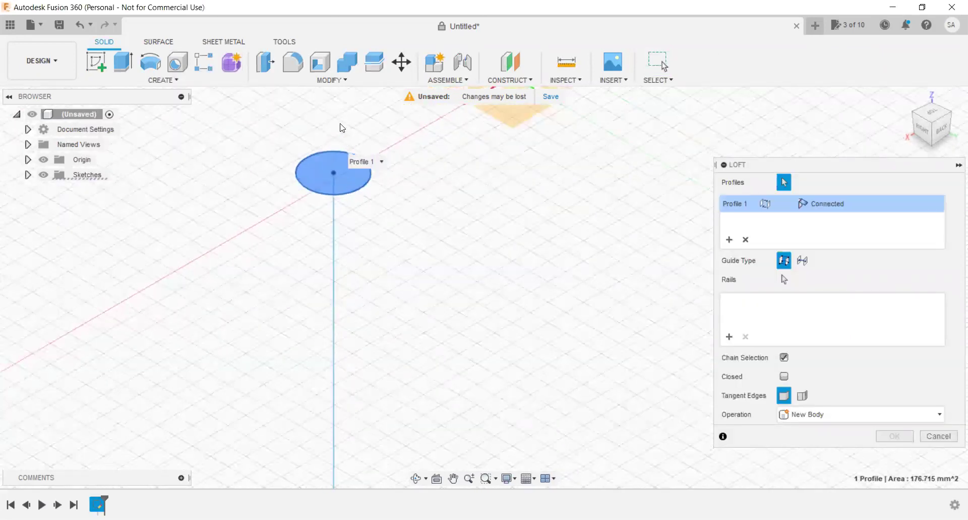
scroll(346, 302, up, 3)
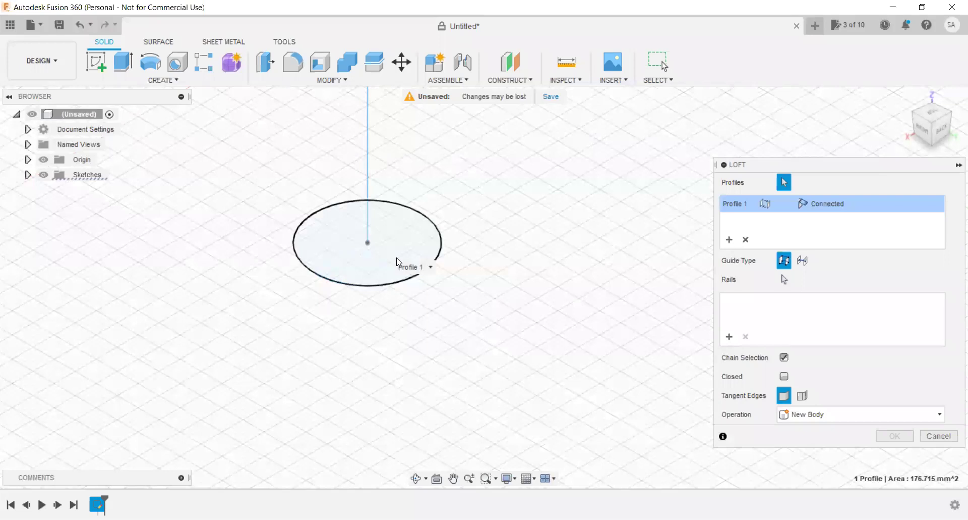
click(401, 273)
scroll(327, 374, down, 3)
scroll(329, 371, down, 2)
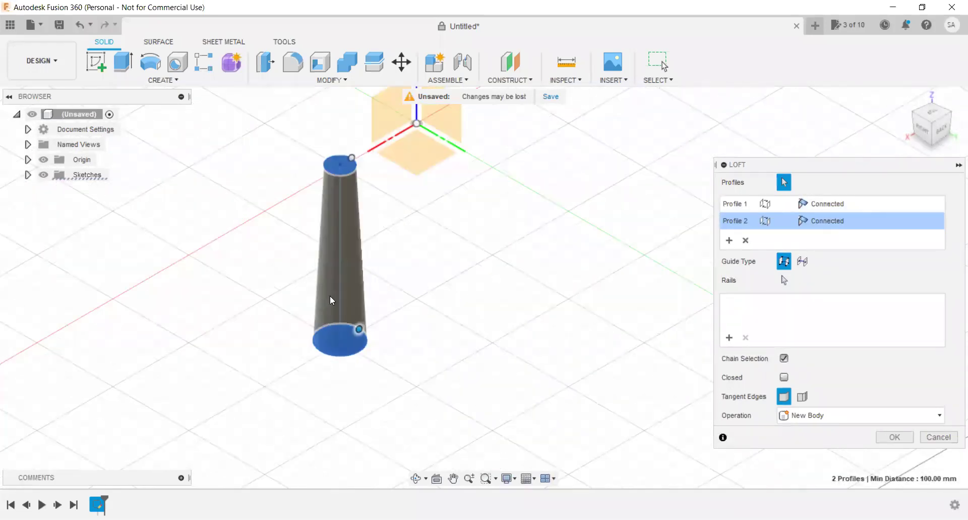
scroll(337, 258, up, 2)
scroll(333, 248, up, 2)
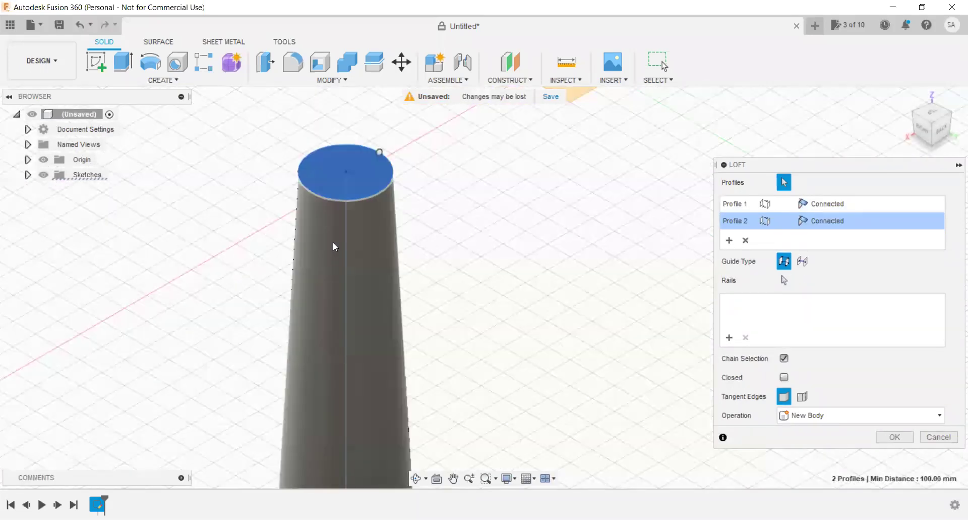
scroll(357, 262, down, 2)
scroll(317, 314, down, 1)
scroll(318, 313, down, 2)
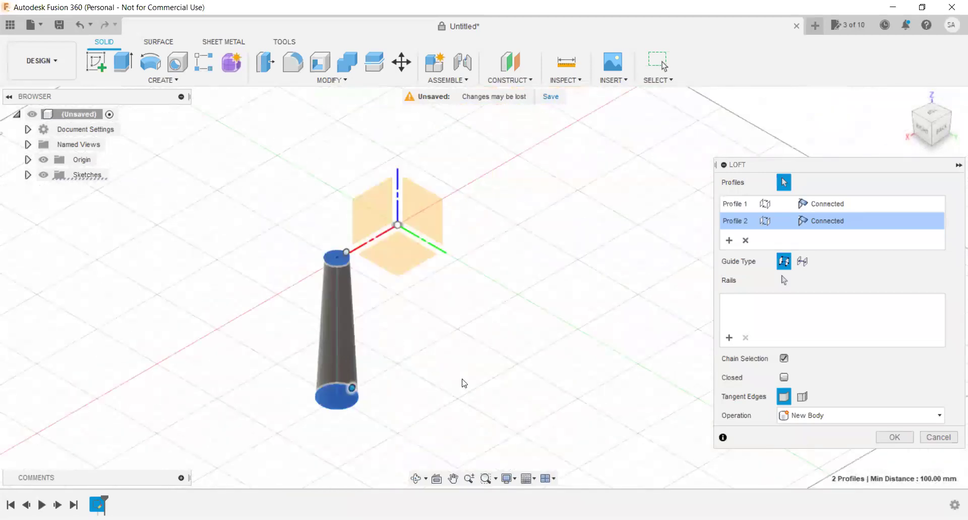
Create the tapered loft body, then undo it.
key(Return)
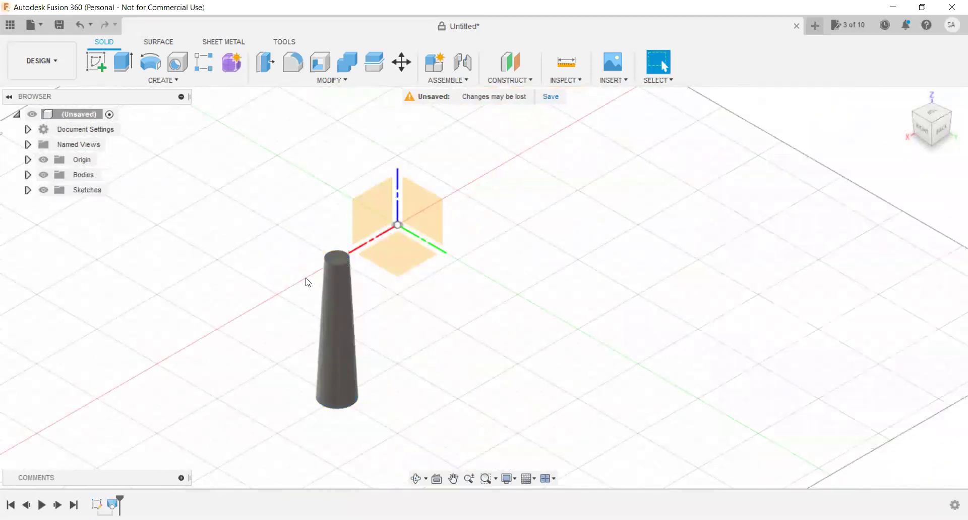
scroll(324, 298, up, 2)
scroll(352, 233, up, 1)
scroll(361, 307, down, 1)
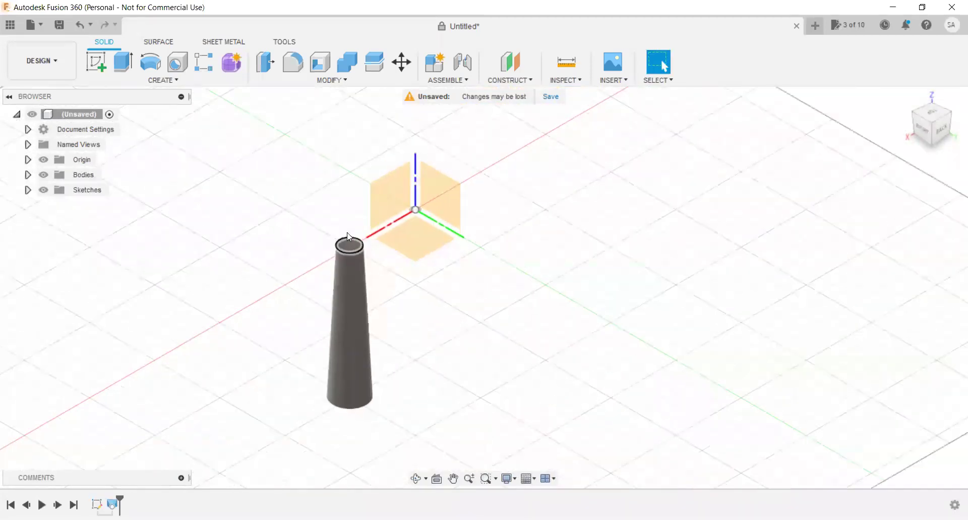
key(ctrl+z)
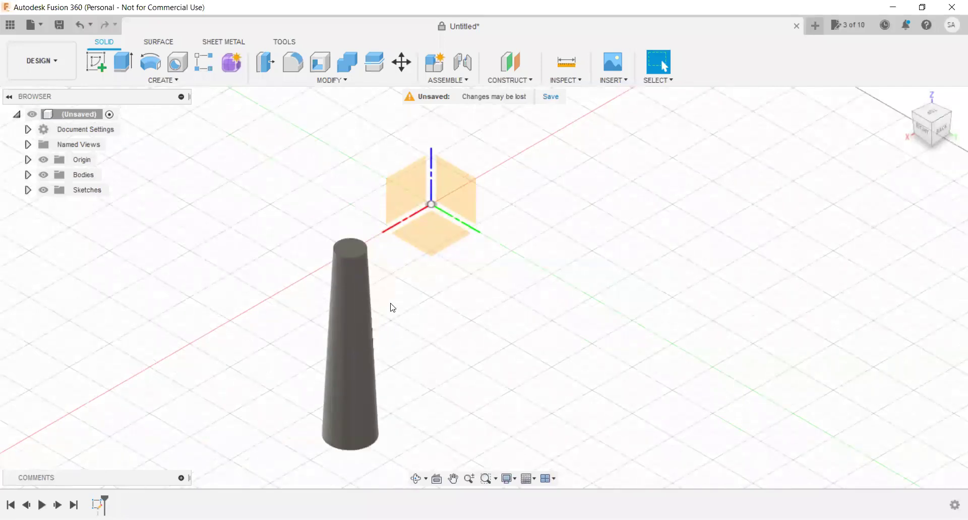
Zoom in on the lower circle and bring up its right-click menu.
scroll(385, 274, up, 1)
scroll(371, 335, up, 1)
scroll(359, 379, up, 1)
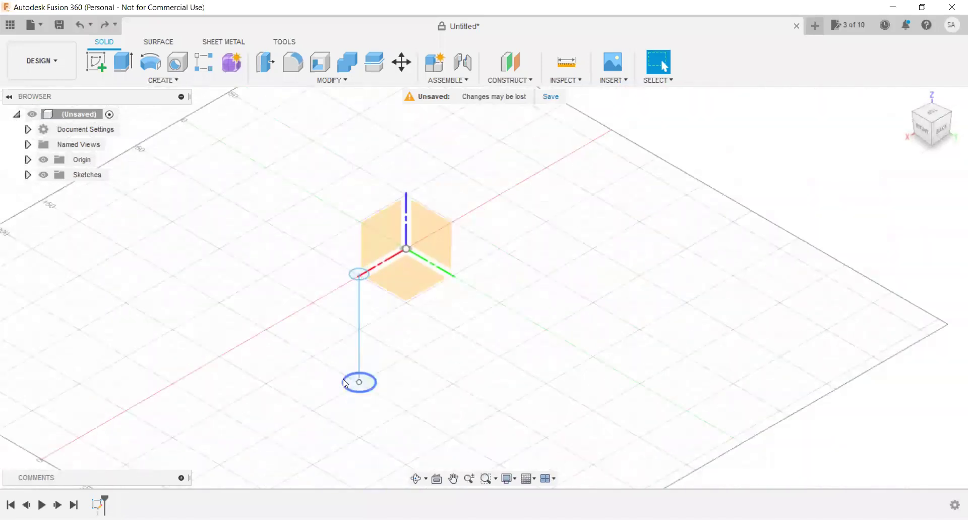
scroll(362, 378, up, 2)
scroll(363, 381, up, 1)
scroll(370, 372, up, 1)
right_click(418, 382)
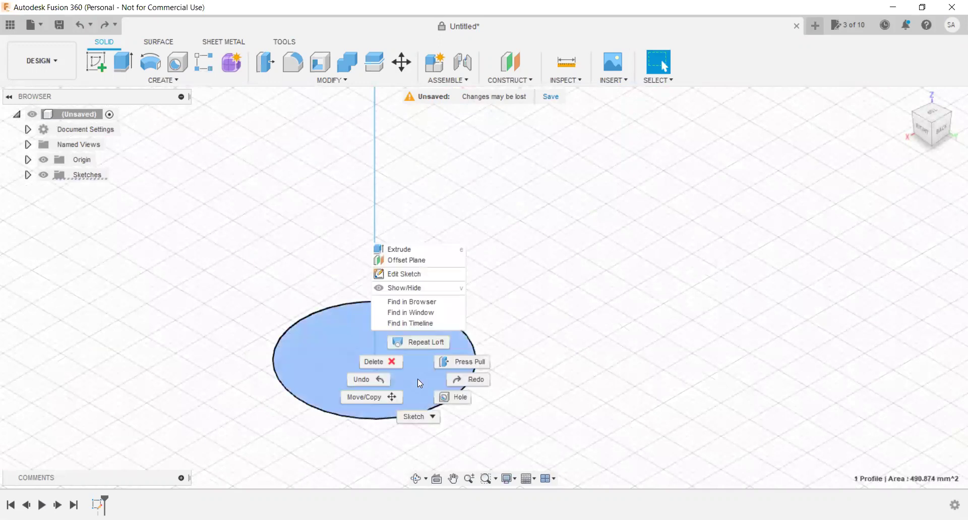
click(404, 272)
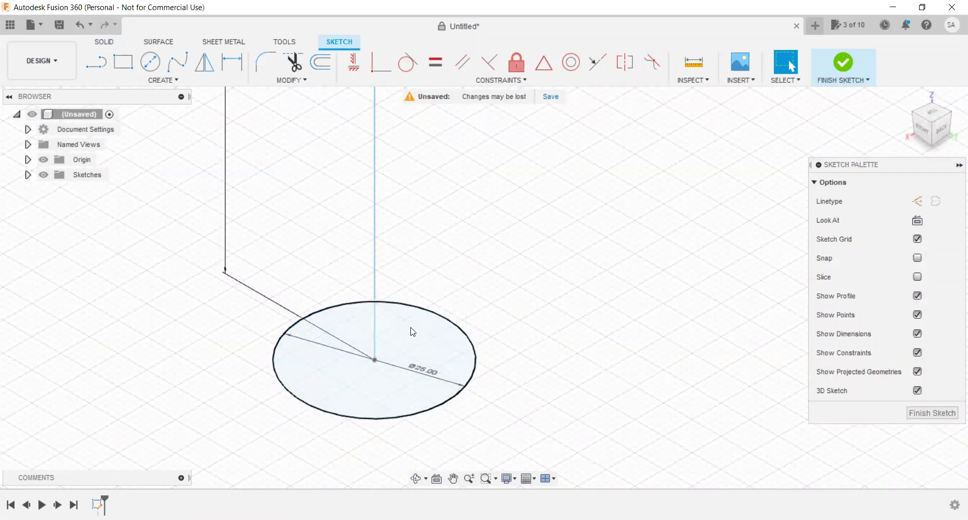
scroll(413, 331, down, 2)
scroll(394, 343, down, 2)
scroll(383, 302, down, 2)
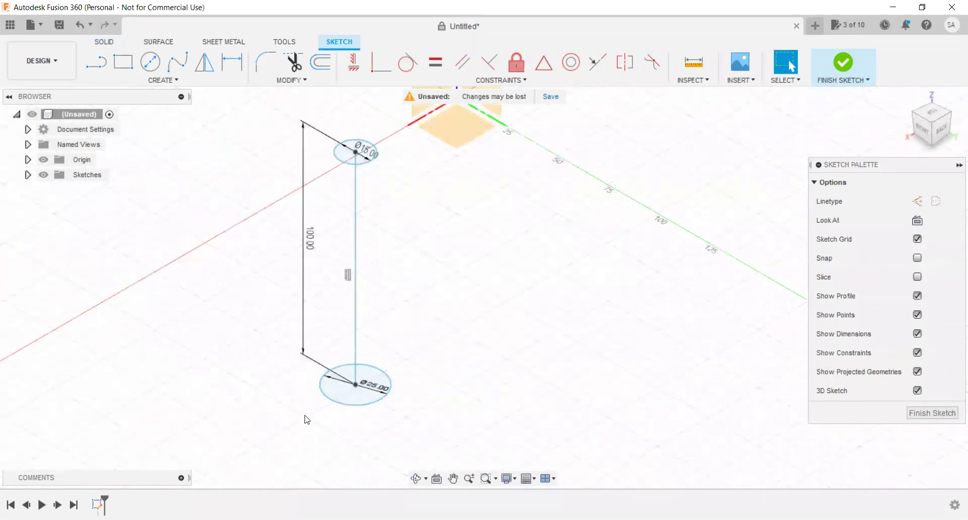
scroll(374, 253, down, 2)
mouse_move(930, 121)
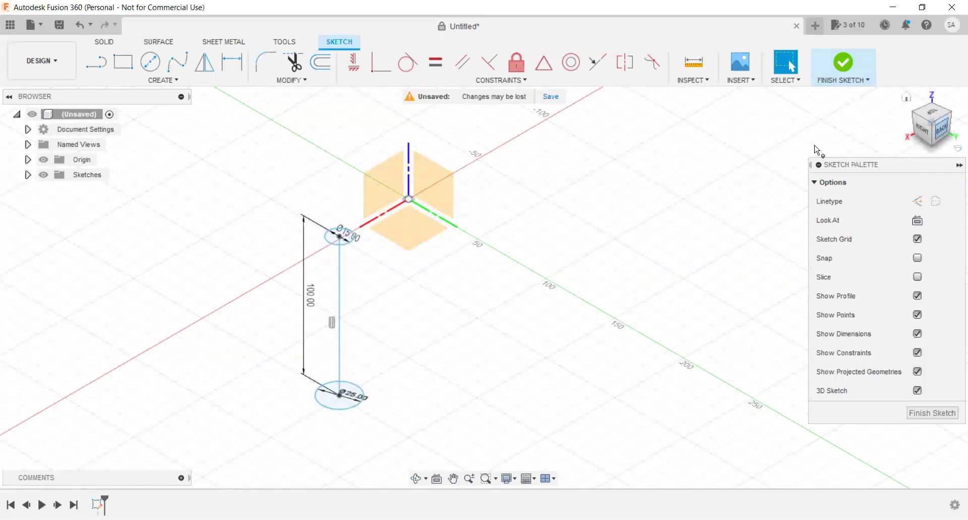
click(96, 63)
scroll(329, 233, up, 2)
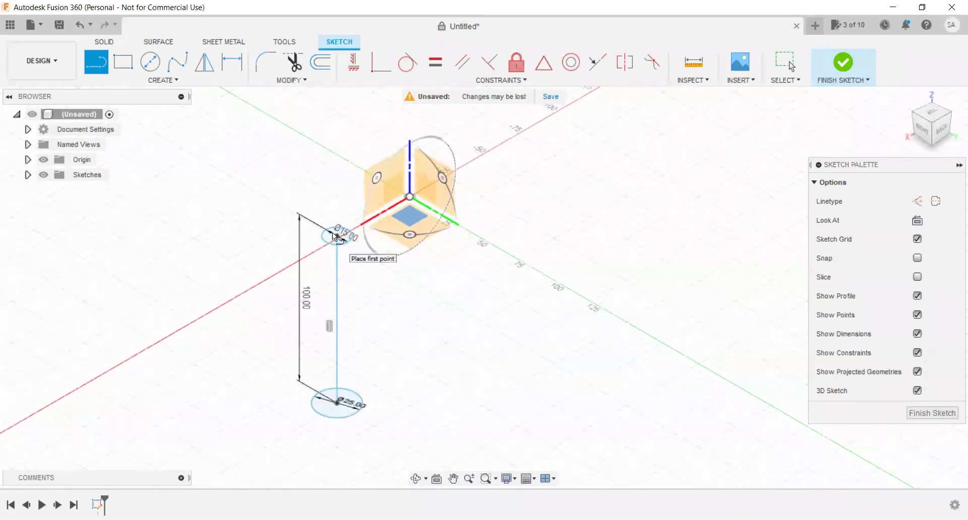
scroll(332, 232, up, 1)
scroll(337, 238, up, 2)
scroll(354, 234, up, 3)
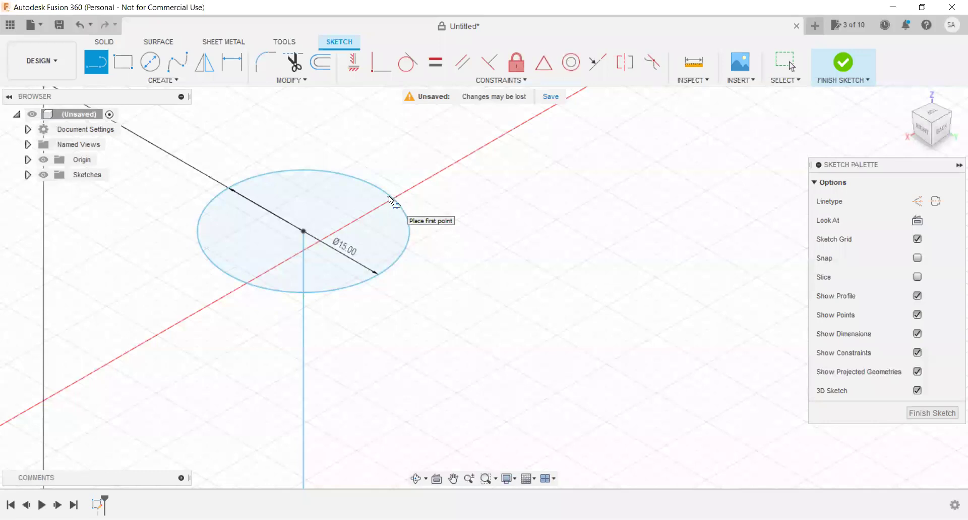
scroll(388, 197, down, 1)
scroll(386, 197, up, 2)
scroll(394, 195, up, 3)
scroll(394, 195, up, 2)
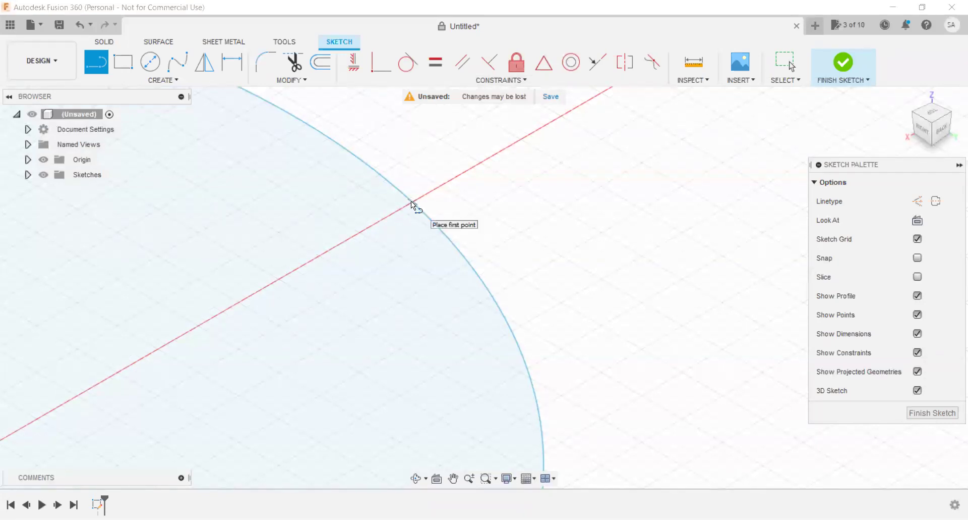
click(438, 218)
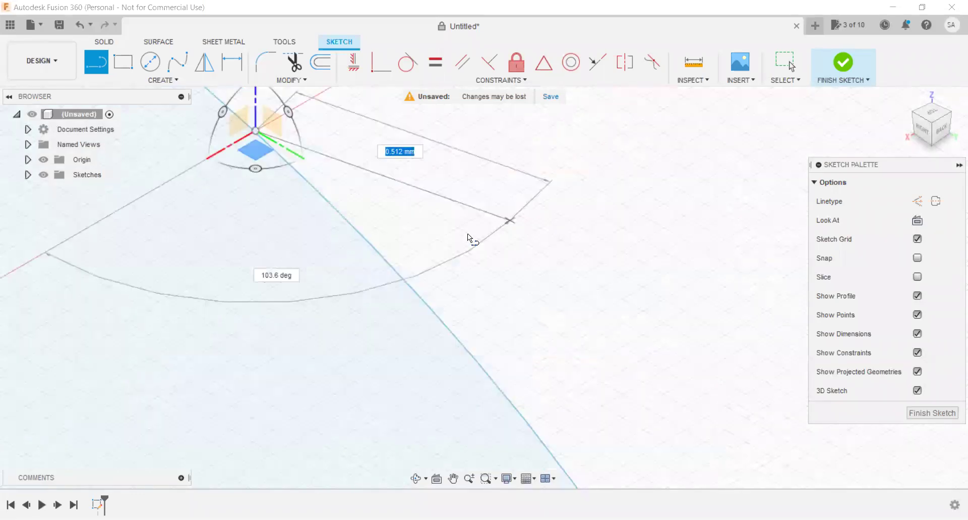
scroll(467, 261, down, 5)
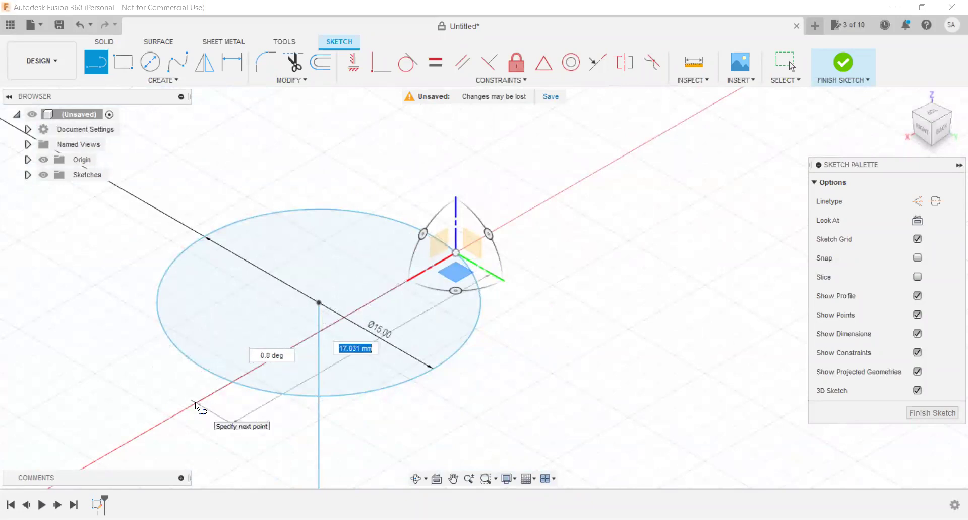
scroll(237, 380, up, 2)
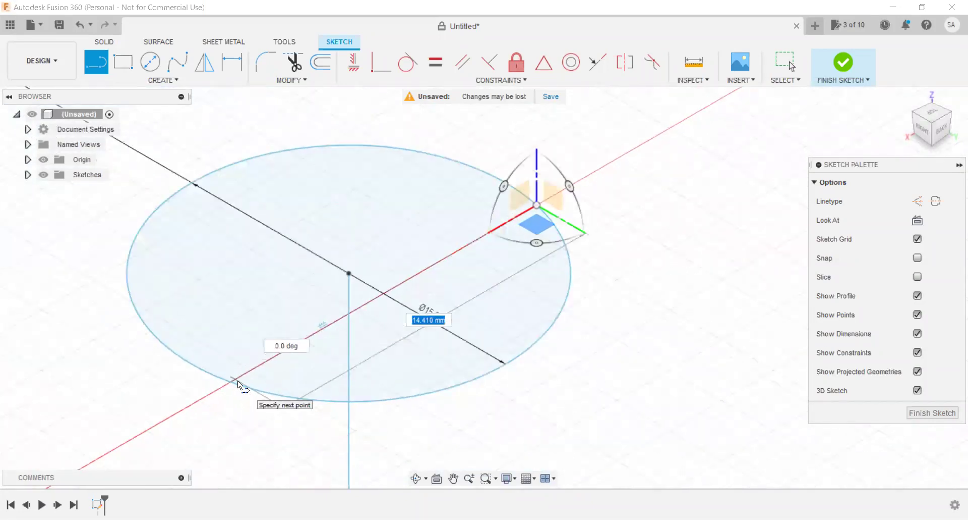
key(Escape)
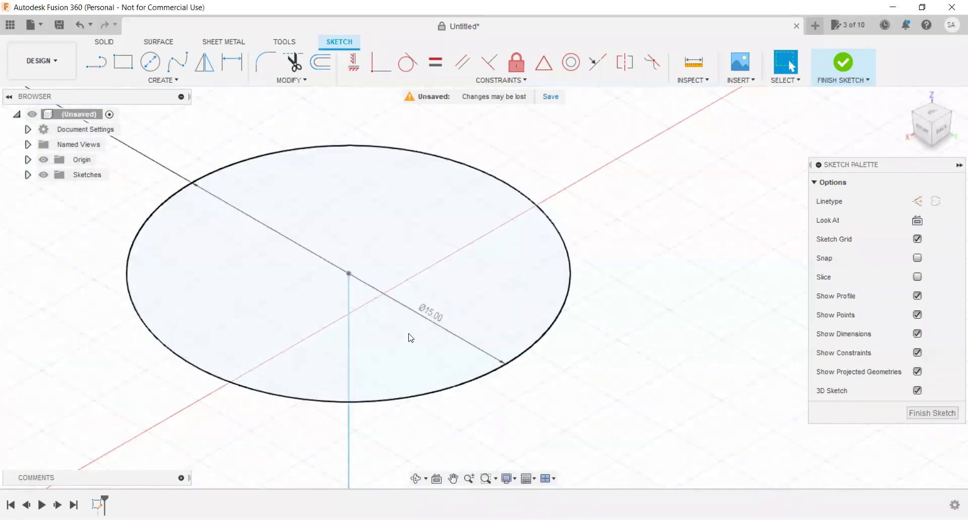
scroll(410, 338, down, 2)
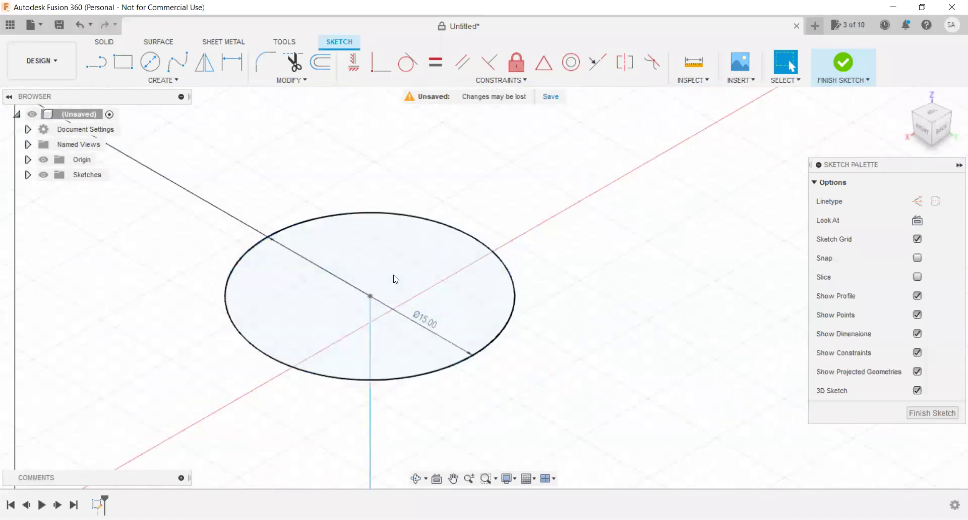
Activate the Line tool and check from the Top view that both circles are concentric.
click(96, 62)
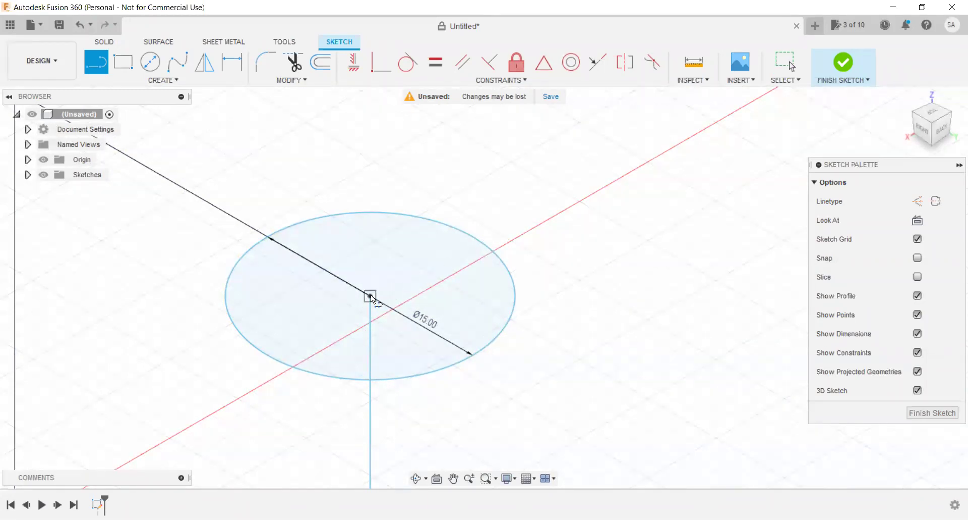
mouse_move(292, 334)
shift+middle_down()
mouse_move(415, 264)
mouse_move(400, 225)
mouse_move(413, 223)
mouse_move(428, 241)
shift+middle_up()
scroll(439, 206, down, 5)
scroll(398, 298, down, 2)
scroll(343, 353, up, 3)
scroll(333, 364, up, 5)
scroll(351, 328, up, 2)
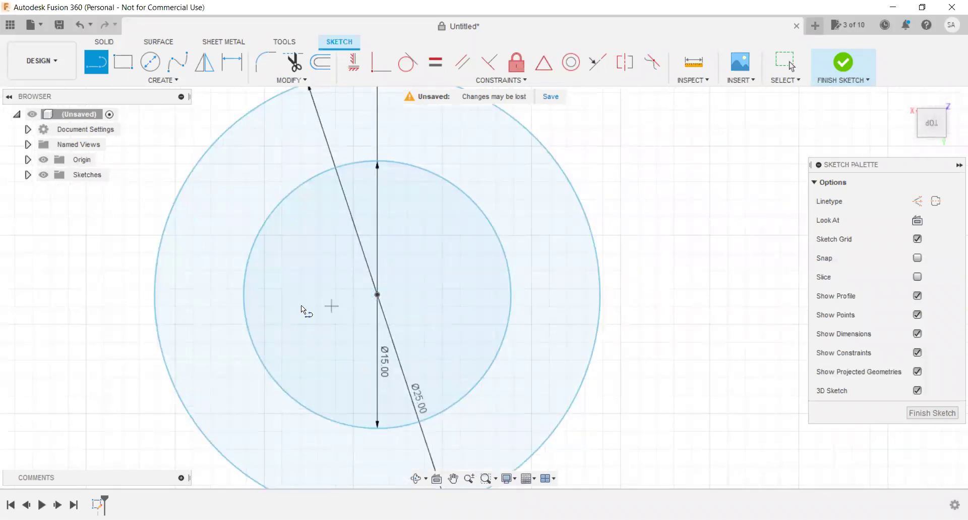
mouse_move(931, 122)
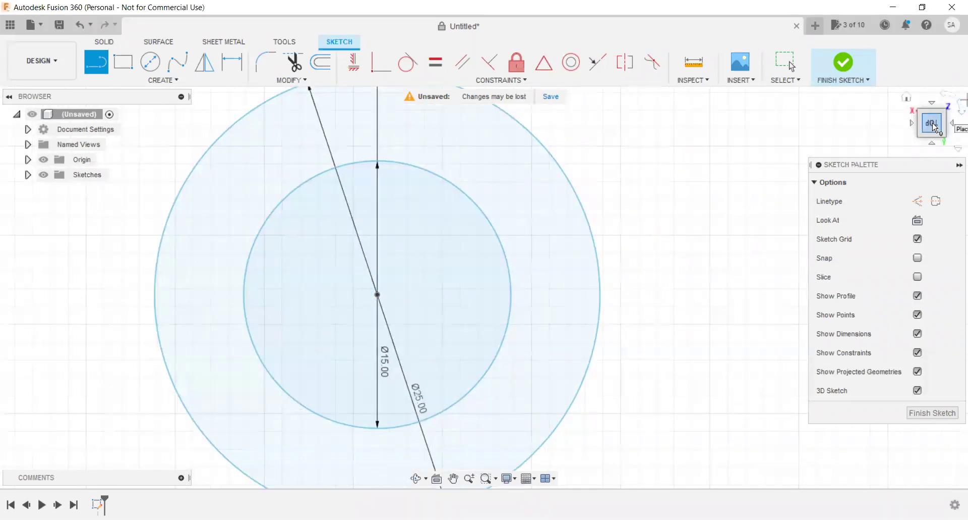
drag(936, 128, 919, 104)
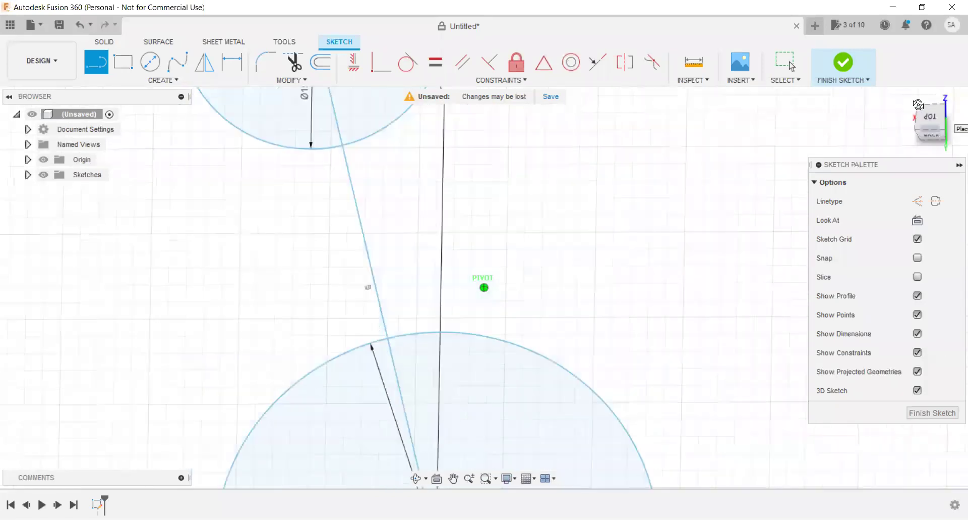
scroll(437, 273, down, 5)
click(931, 119)
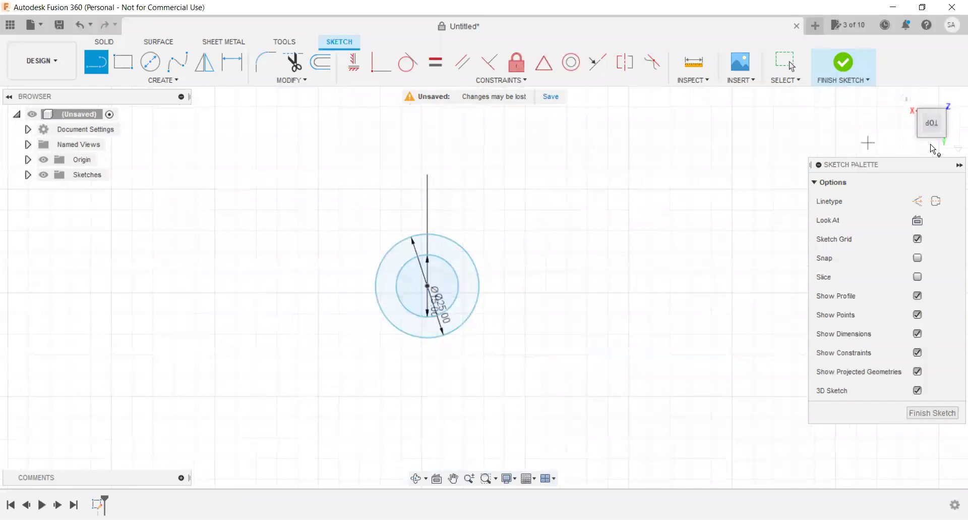
mouse_move(931, 125)
mouse_down()
mouse_move(467, 329)
mouse_move(431, 201)
mouse_up()
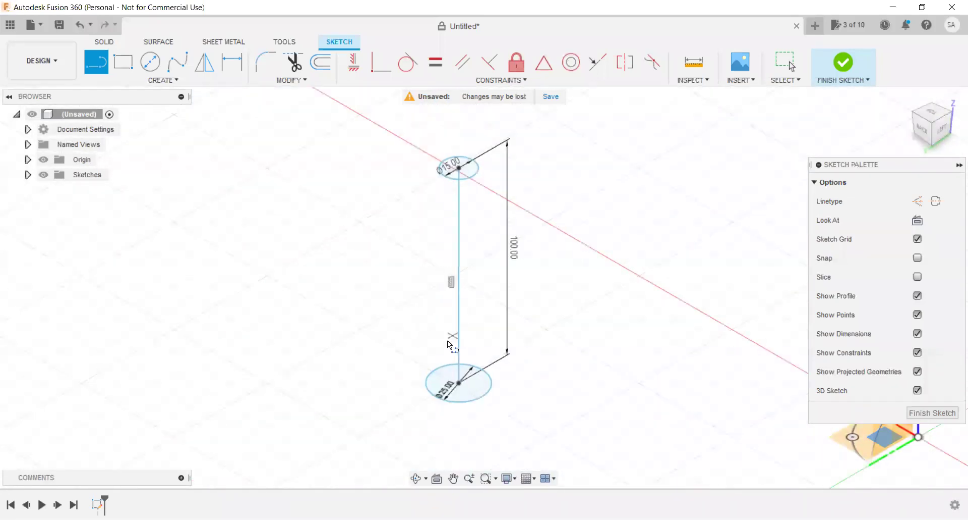
Draw lines from the Ø15 circle's centre to two opposite edges.
scroll(431, 200, up, 3)
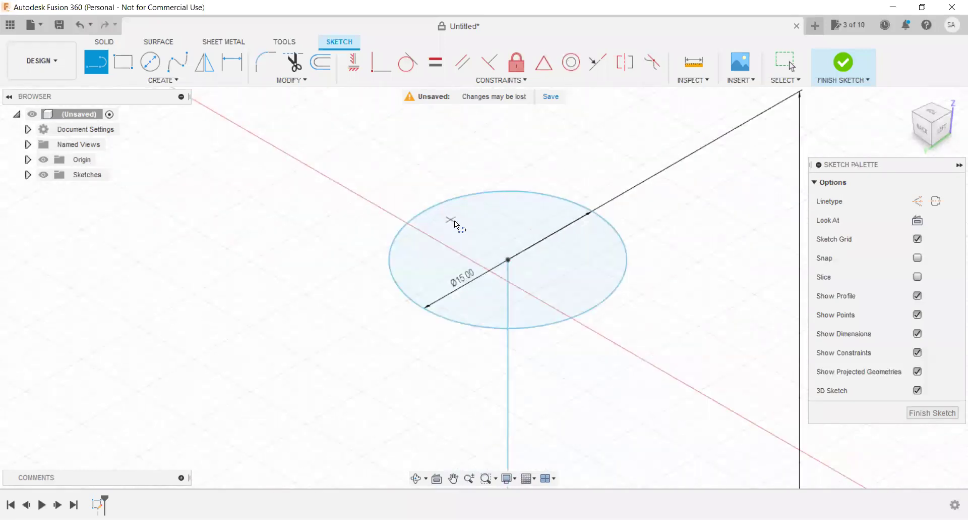
scroll(455, 220, up, 2)
click(534, 281)
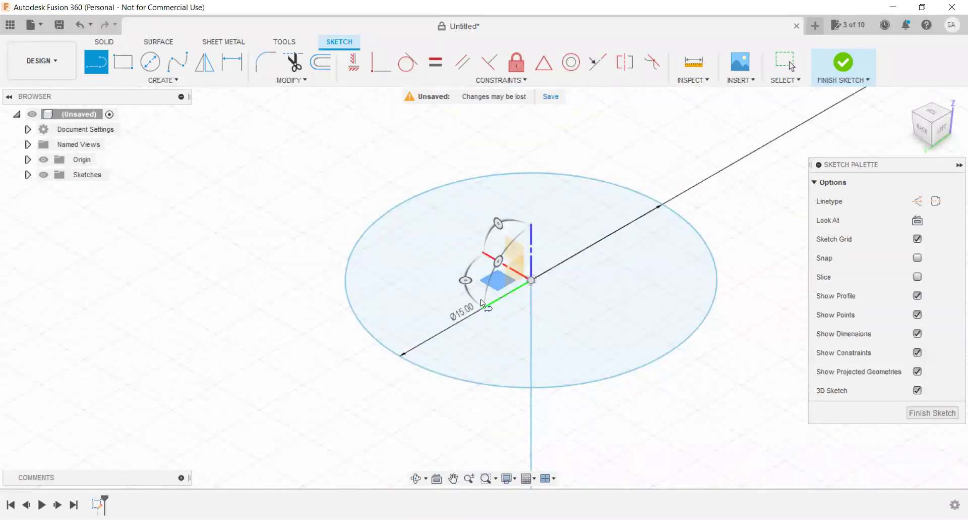
click(399, 359)
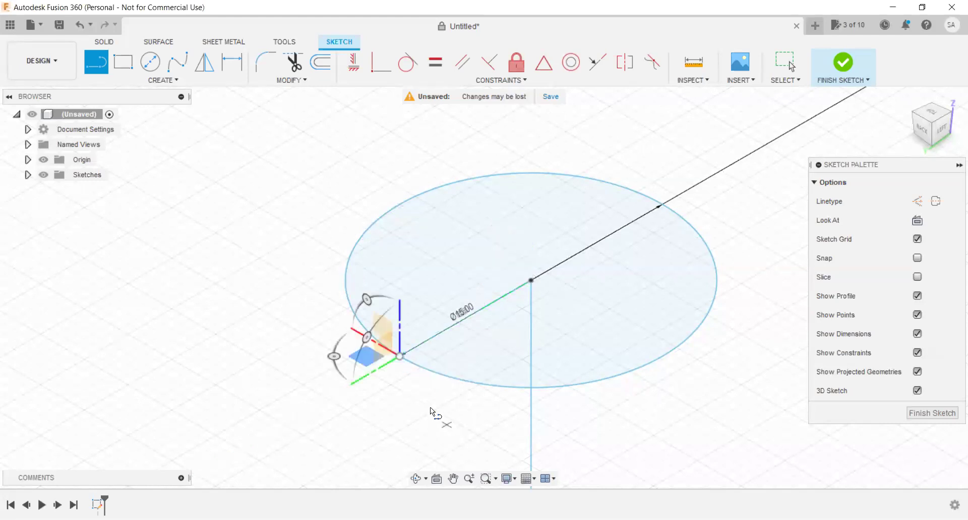
click(534, 278)
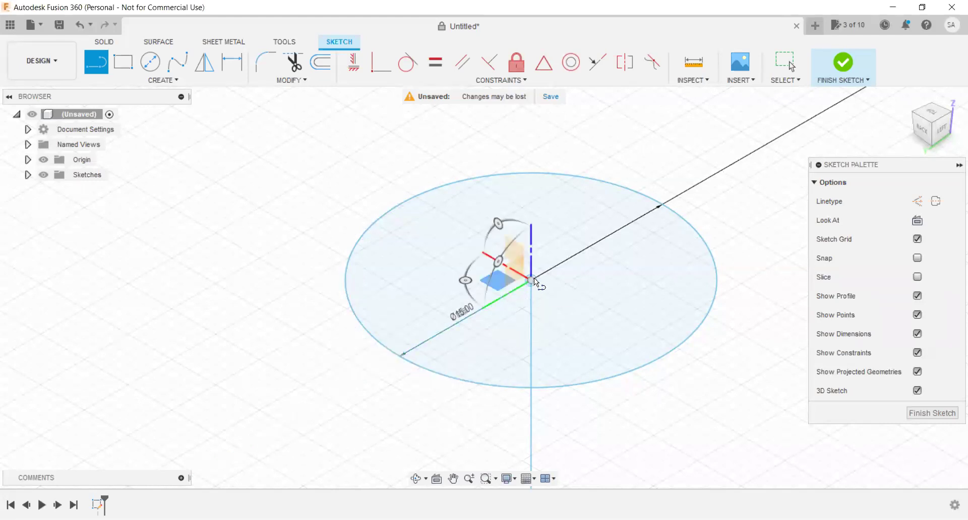
click(665, 207)
Draw lines from the Ø25 circle's centre to two opposite edges.
scroll(444, 235, down, 5)
scroll(465, 209, down, 2)
scroll(465, 209, down, 2)
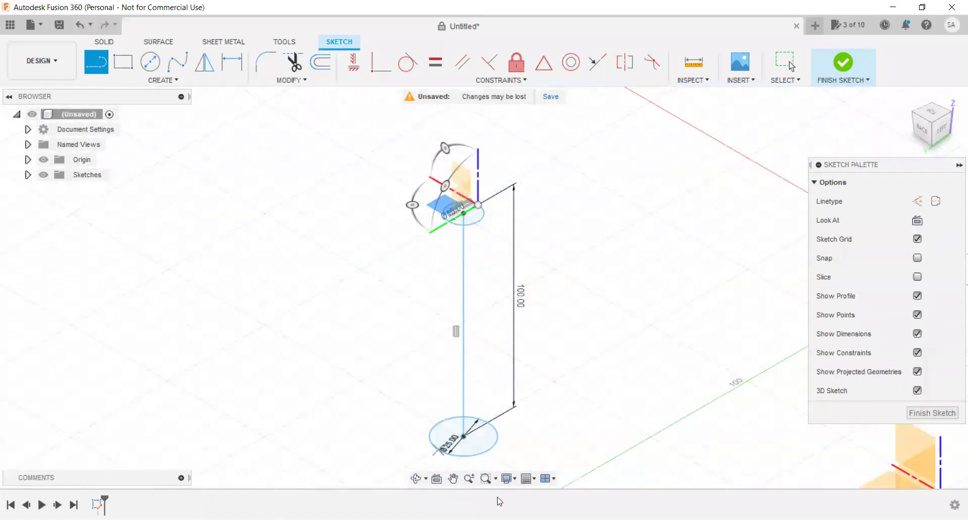
scroll(470, 420, up, 2)
scroll(471, 417, up, 4)
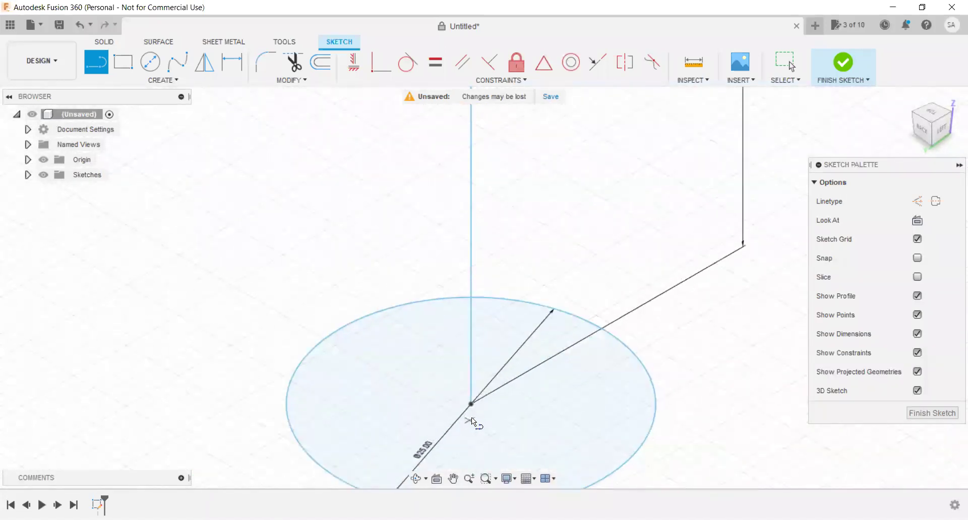
click(473, 403)
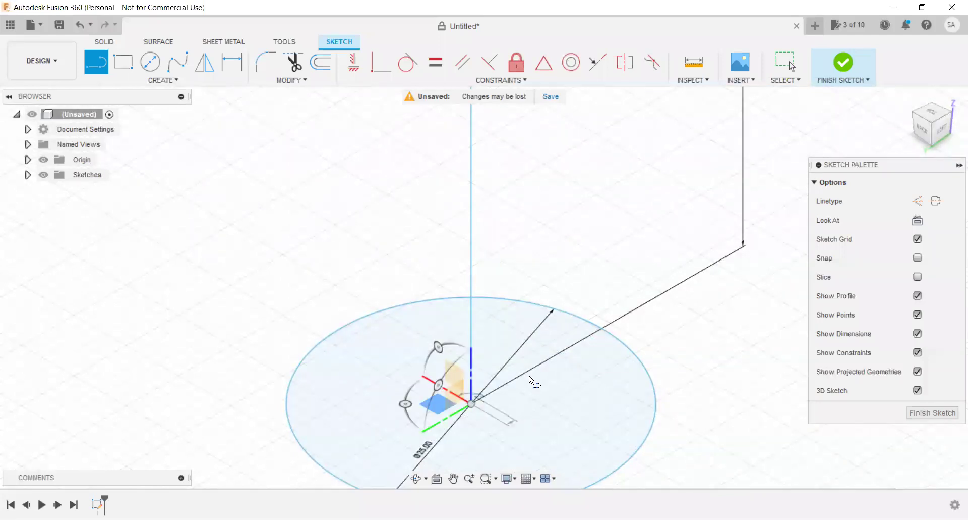
click(603, 328)
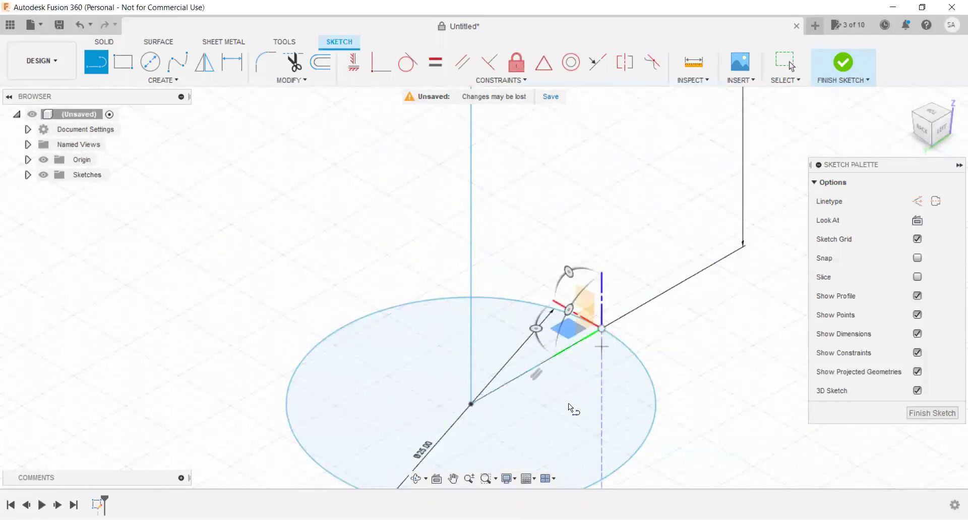
scroll(568, 403, down, 2)
scroll(555, 393, down, 2)
click(525, 398)
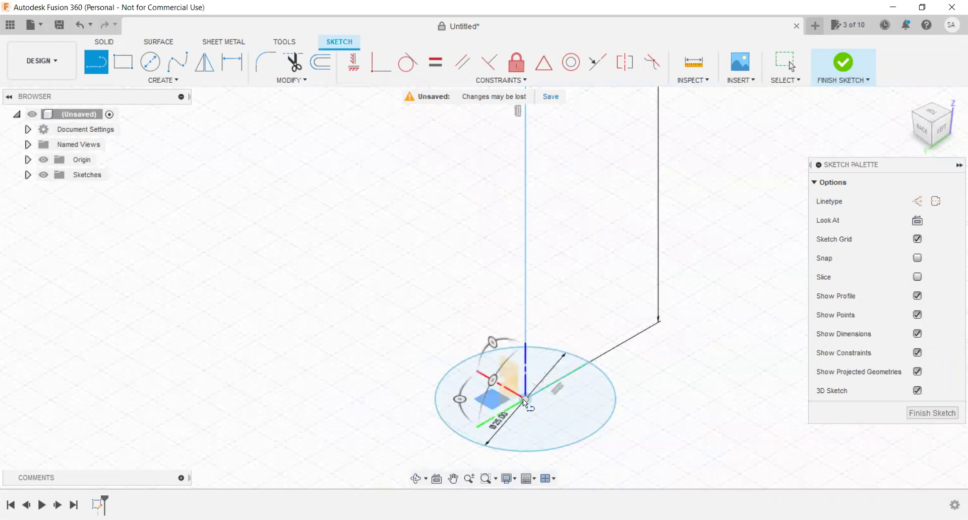
click(456, 432)
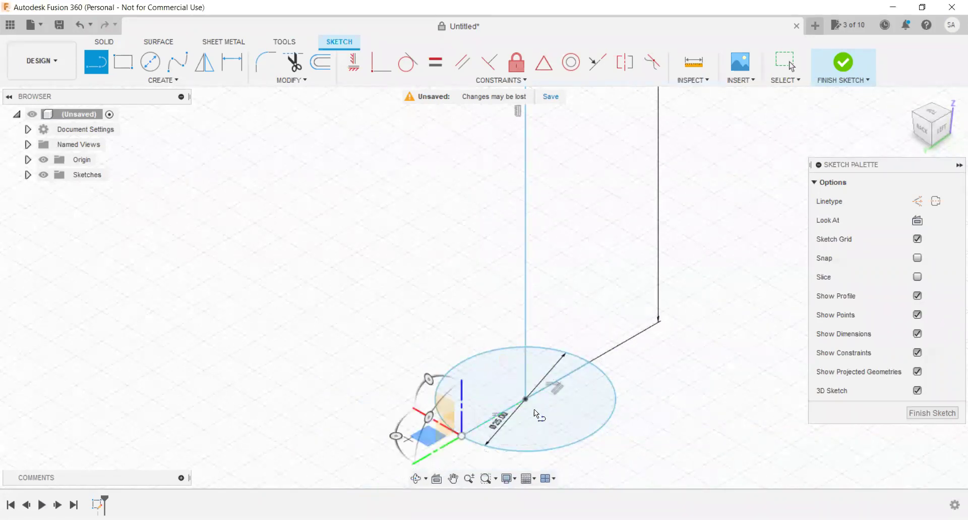
scroll(522, 404, down, 1)
scroll(531, 410, down, 2)
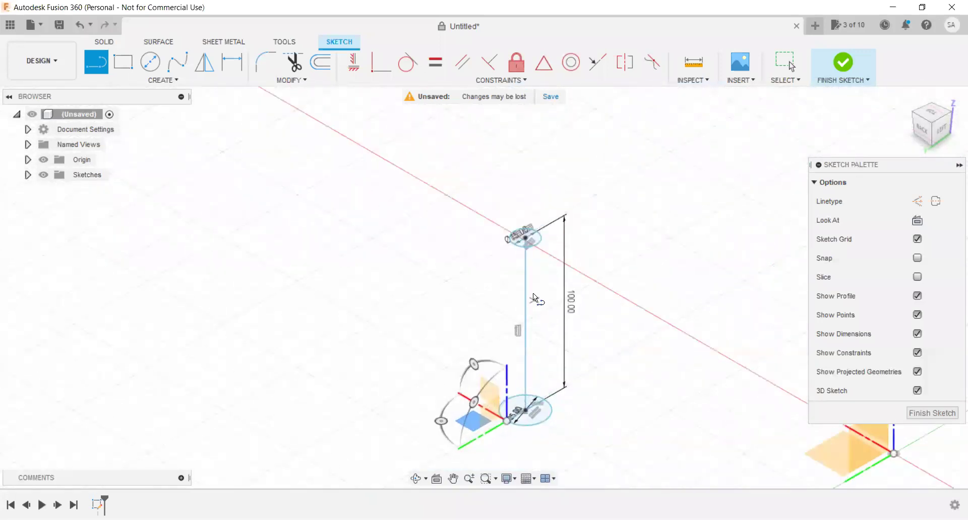
scroll(536, 269, up, 1)
scroll(526, 237, up, 2)
scroll(528, 223, up, 2)
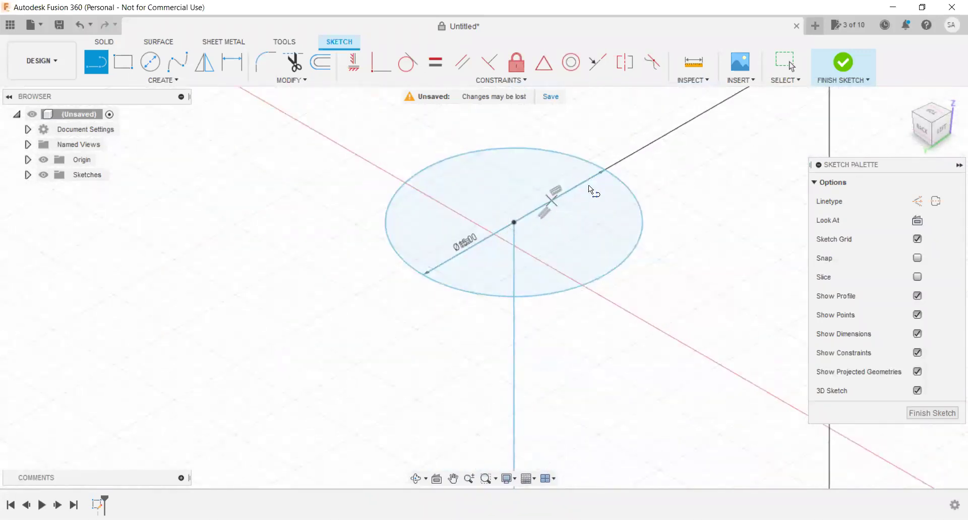
click(450, 259)
Zoom around the sketch to check the Ø15 circle sits 100 mm above the lower circle.
scroll(416, 144, up, 1)
scroll(413, 146, down, 2)
scroll(411, 167, down, 3)
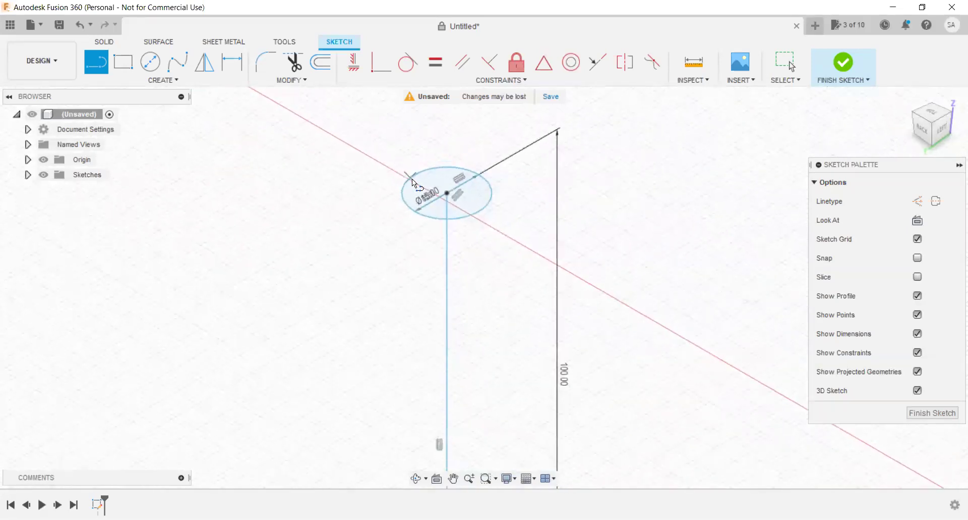
drag(410, 159, 425, 347)
scroll(425, 347, up, 2)
scroll(401, 370, up, 2)
scroll(407, 371, up, 2)
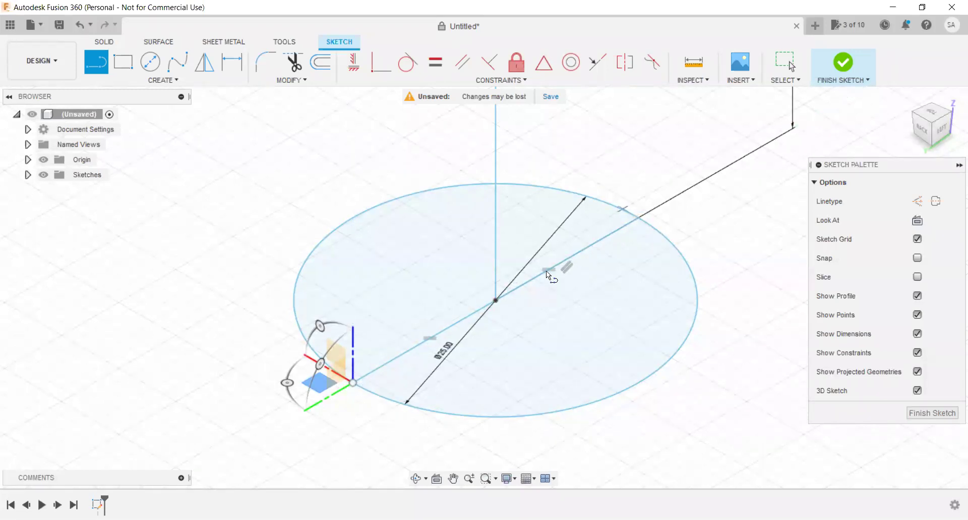
scroll(472, 350, down, 2)
scroll(472, 350, down, 2)
scroll(447, 360, down, 2)
scroll(467, 382, down, 2)
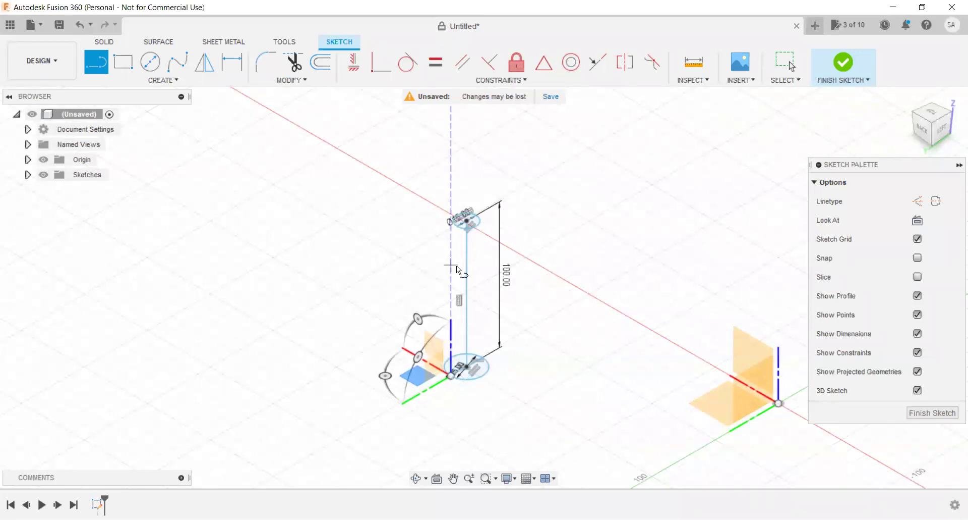
scroll(465, 232, up, 2)
scroll(449, 225, up, 2)
scroll(450, 225, up, 1)
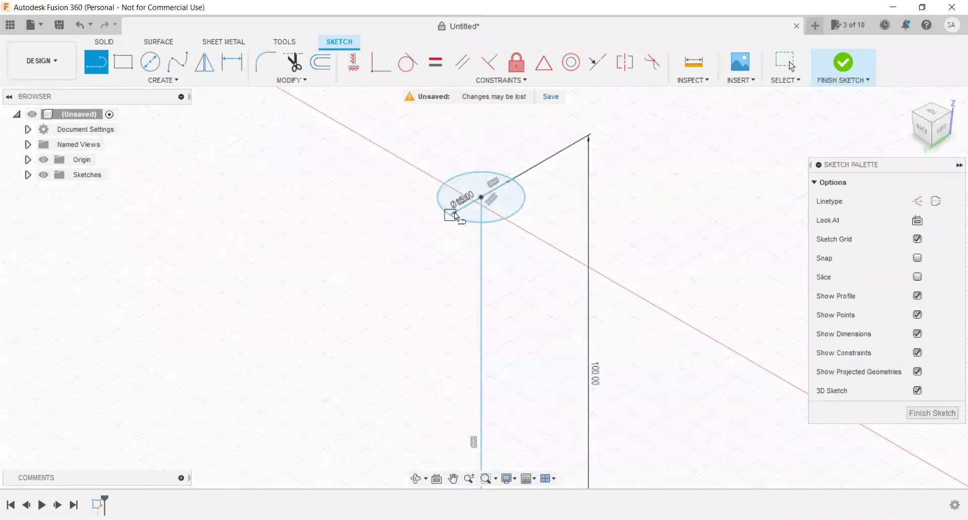
scroll(173, 335, down, 3)
click(934, 143)
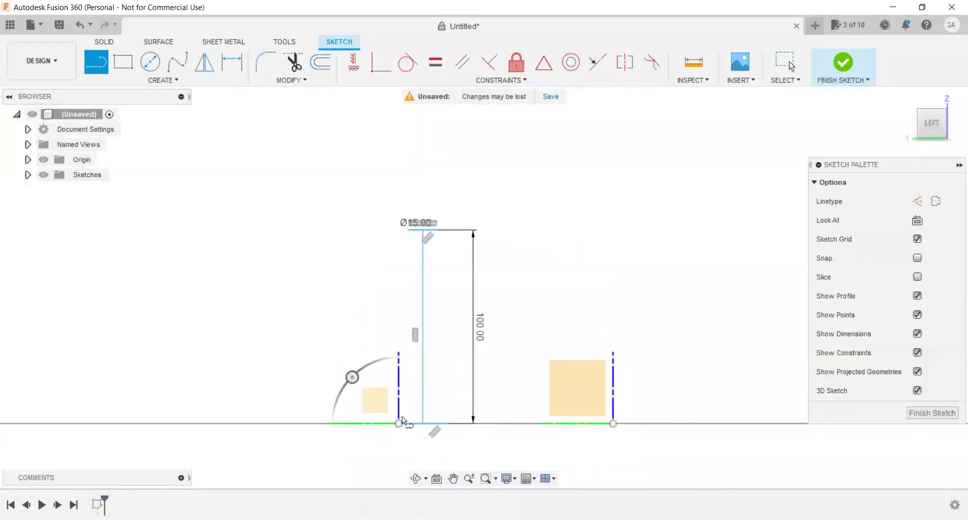
scroll(401, 415, up, 2)
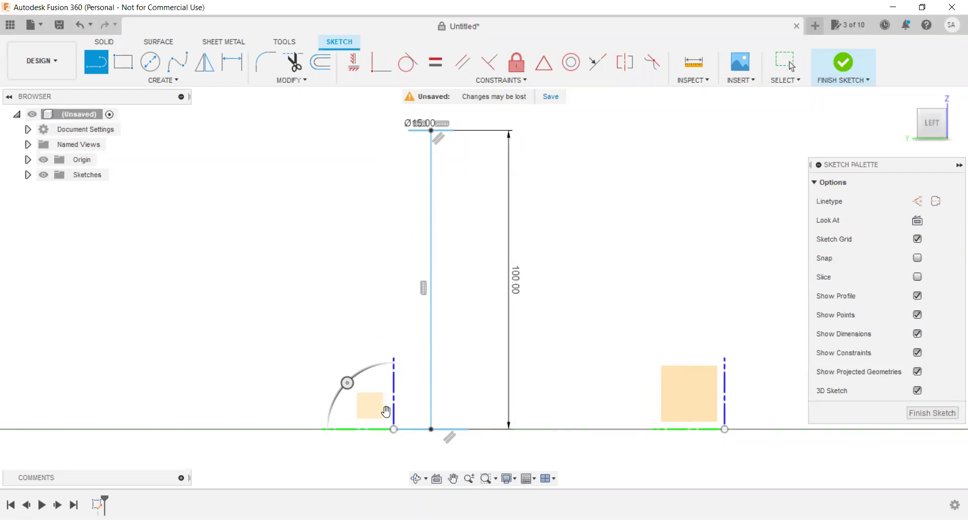
mouse_move(927, 121)
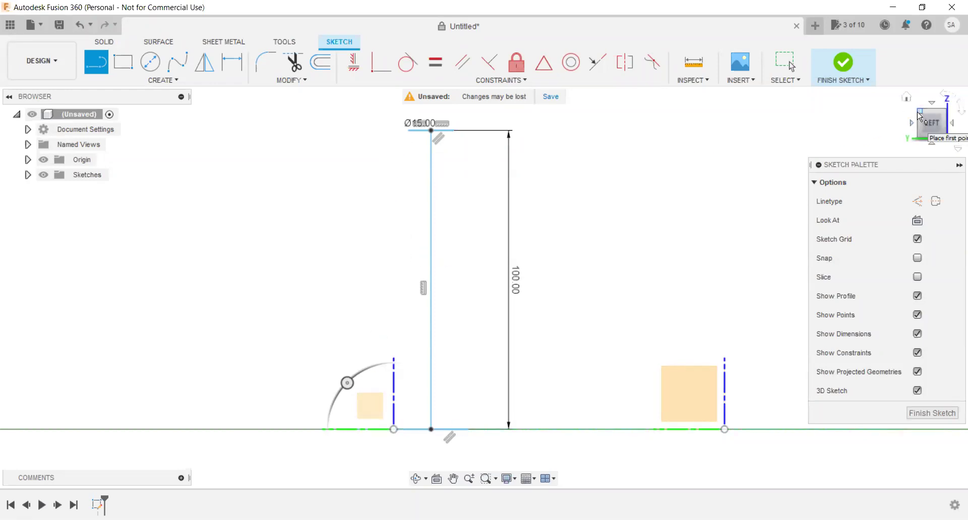
click(918, 115)
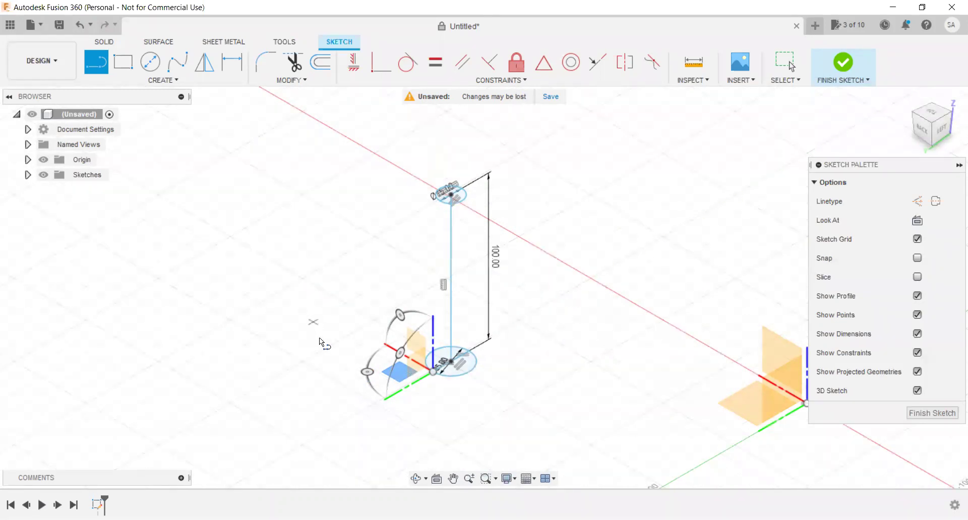
scroll(439, 373, down, 2)
scroll(436, 365, up, 3)
scroll(435, 365, up, 2)
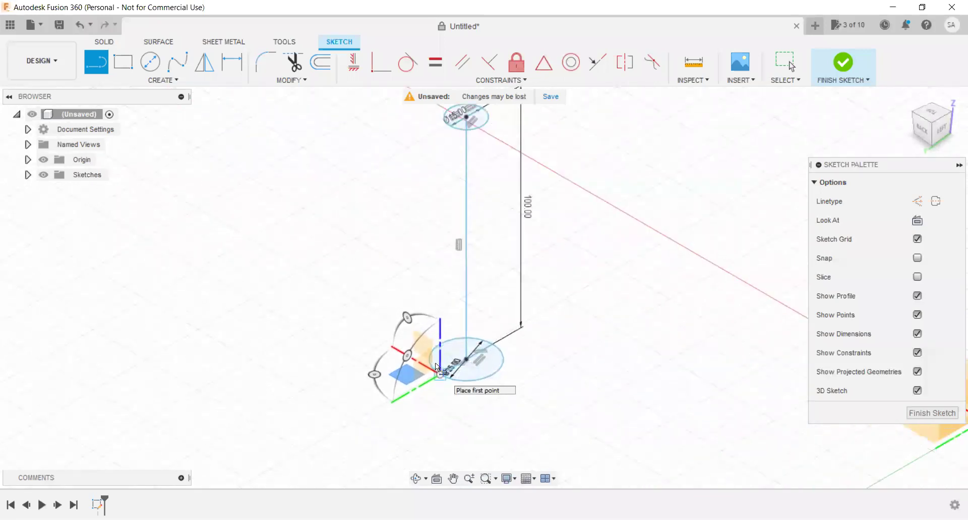
scroll(435, 362, up, 2)
scroll(443, 371, up, 2)
scroll(444, 383, down, 1)
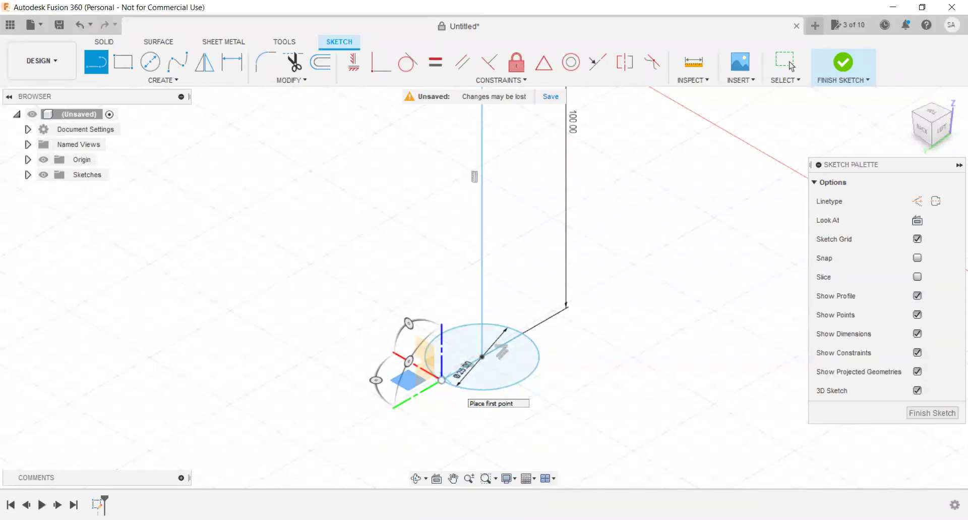
scroll(261, 365, down, 3)
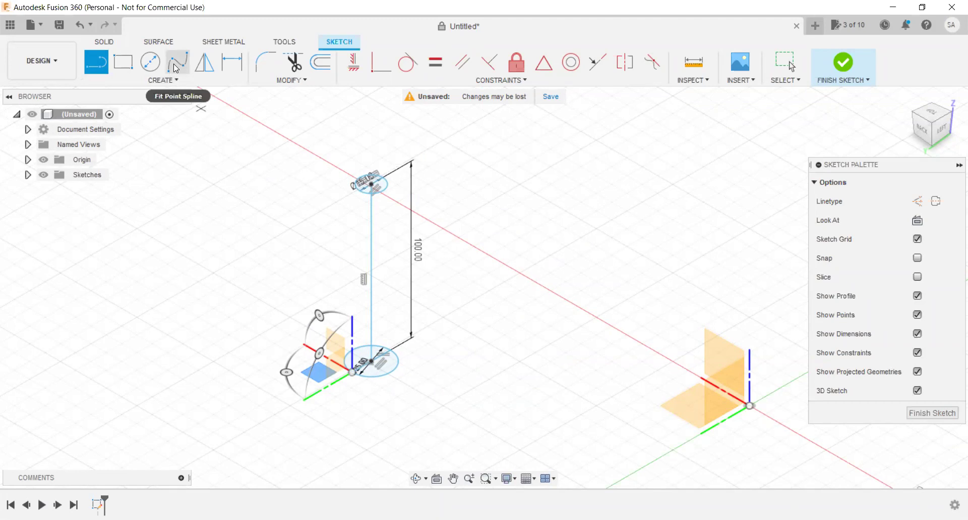
click(176, 63)
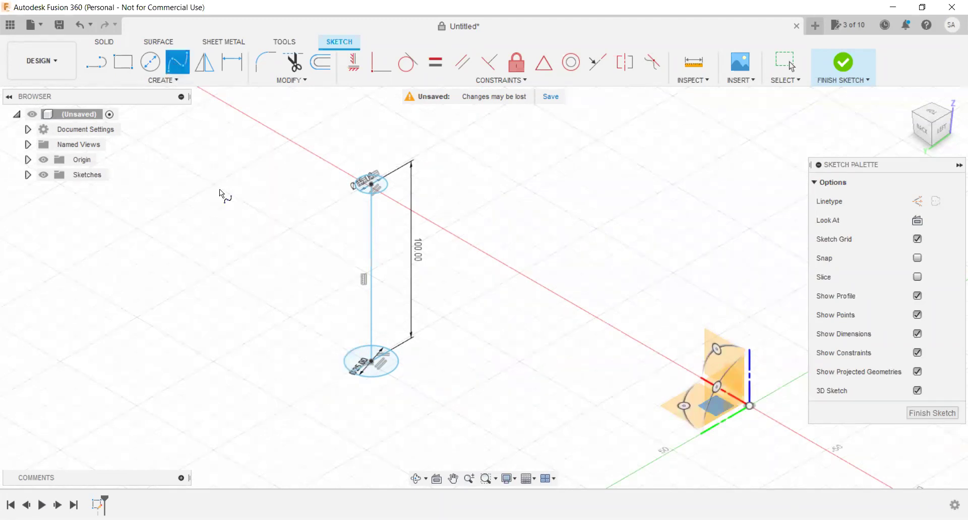
click(216, 224)
click(252, 301)
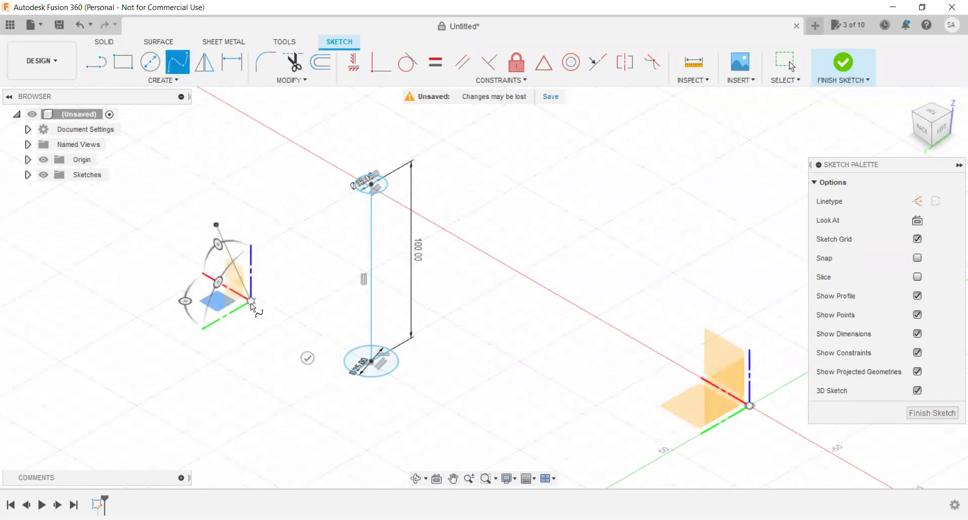
click(189, 373)
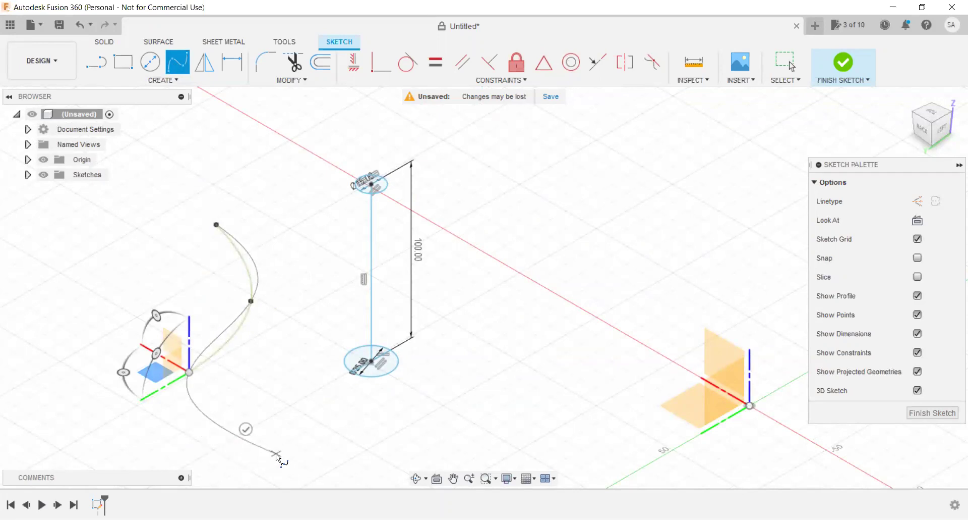
click(277, 453)
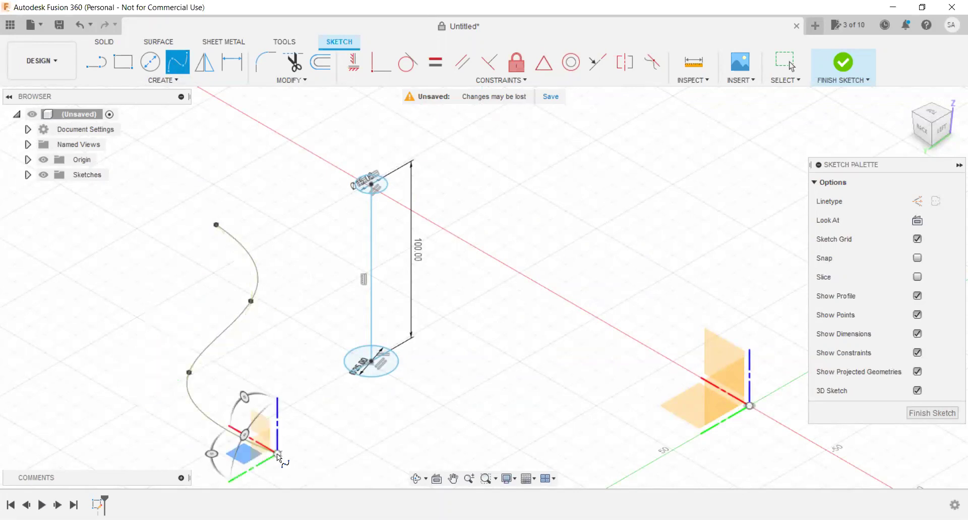
click(528, 394)
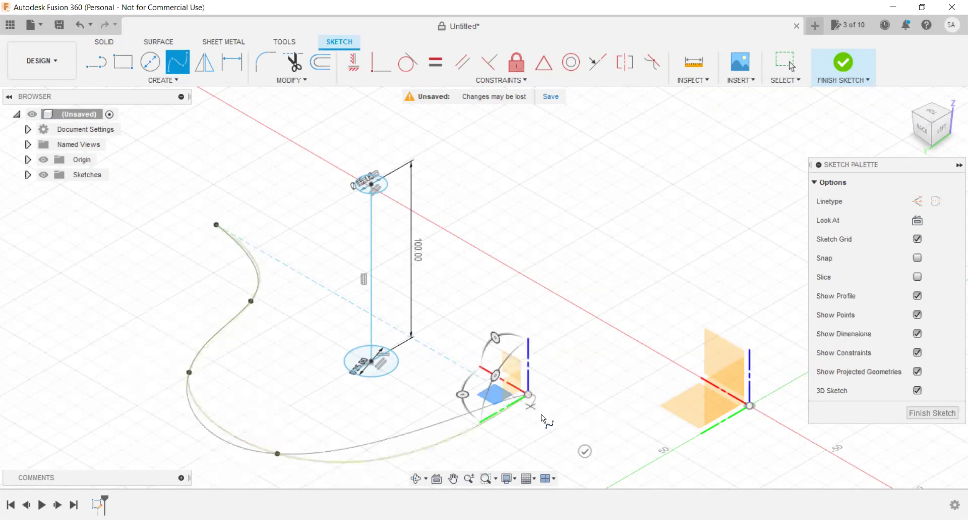
key(Escape)
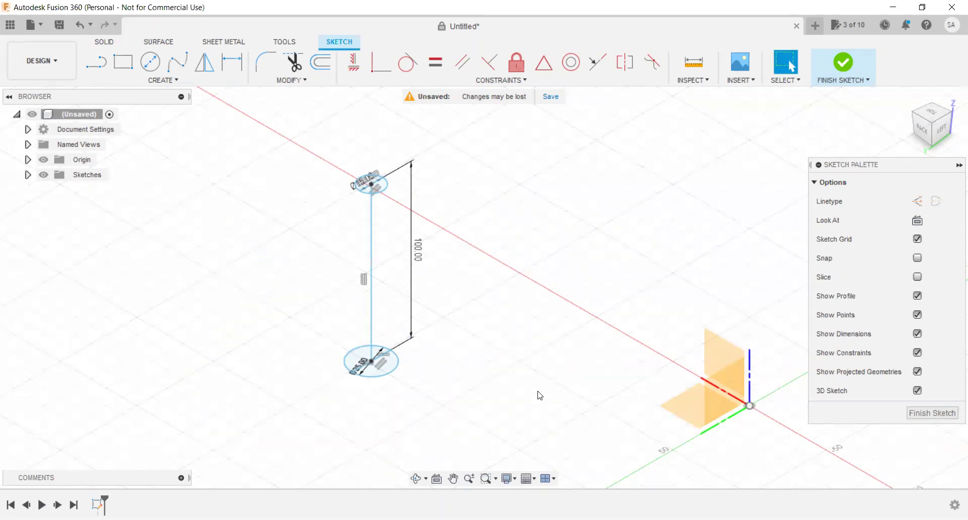
mouse_move(929, 122)
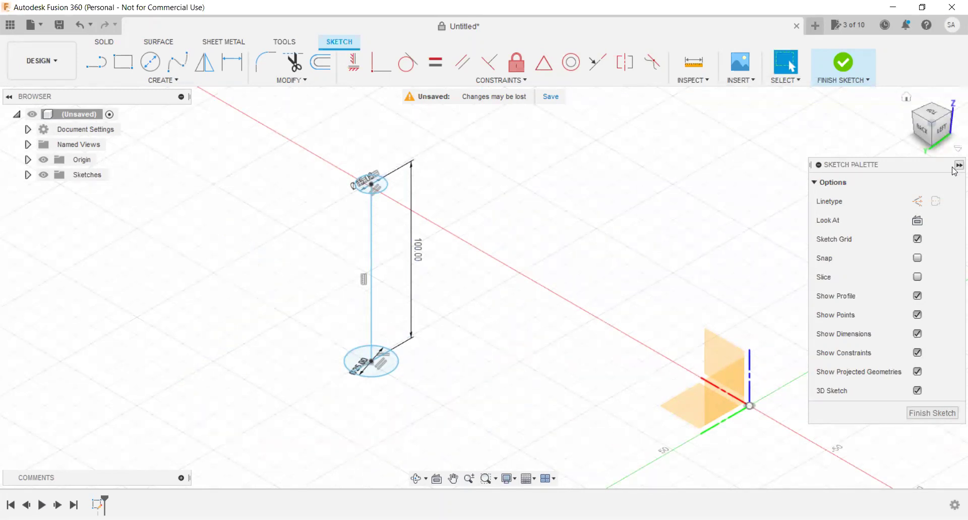
Check the sketch from the Left and Home views, then start a fit-point spline.
click(941, 129)
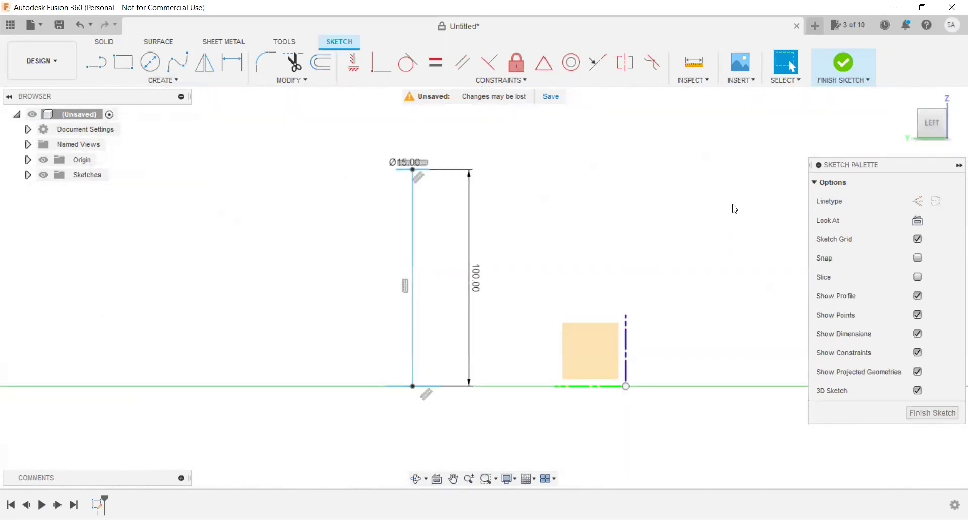
click(919, 109)
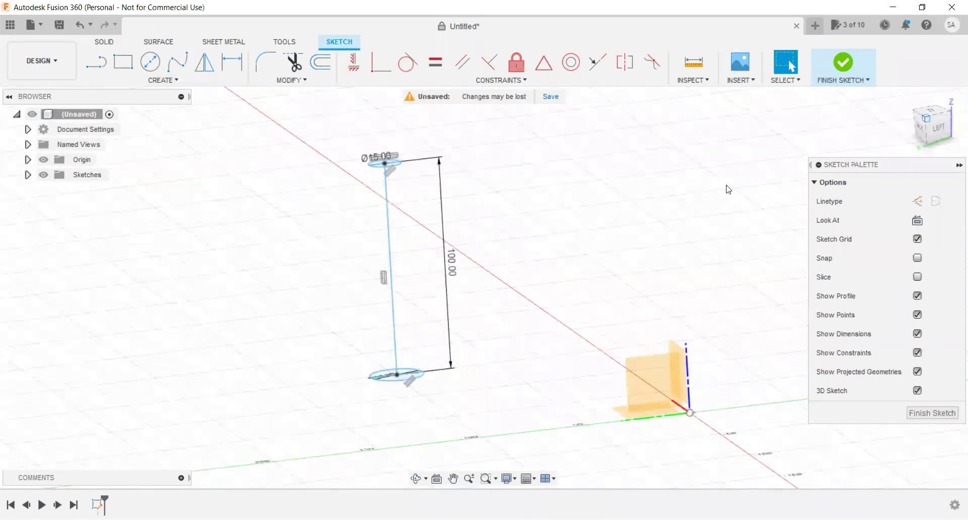
click(177, 62)
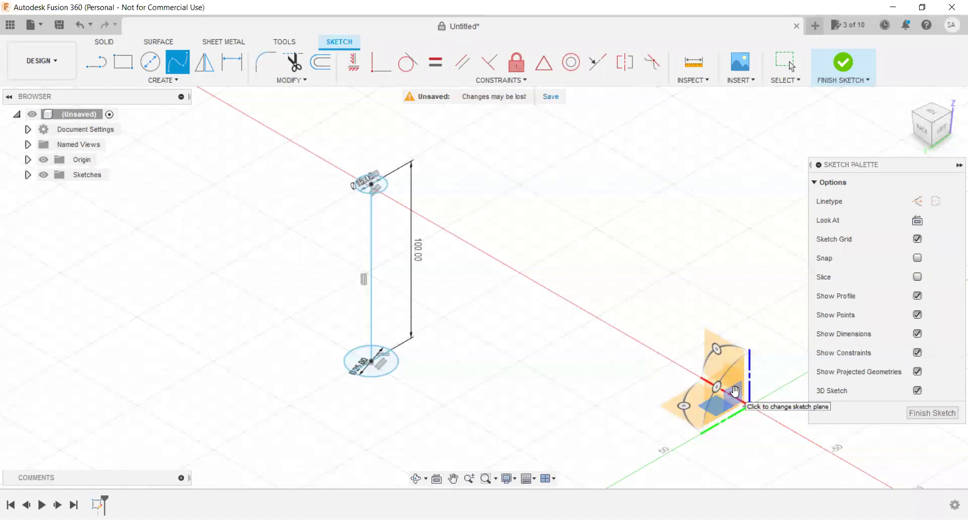
scroll(726, 403, up, 2)
scroll(734, 402, down, 1)
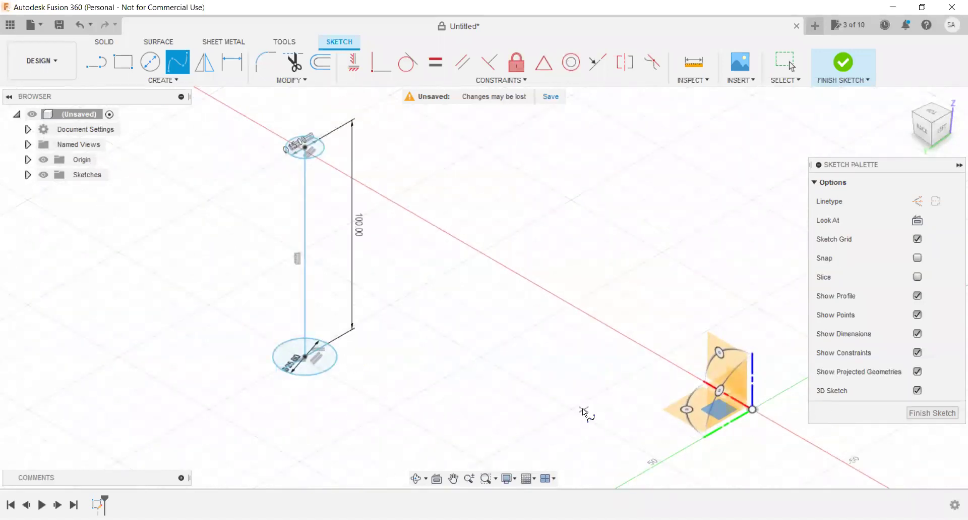
scroll(276, 370, up, 2)
scroll(276, 371, up, 2)
scroll(277, 370, up, 2)
scroll(277, 371, up, 1)
Place the spline's first point on the lower circle's rim, drawing on the vertical plane.
click(297, 363)
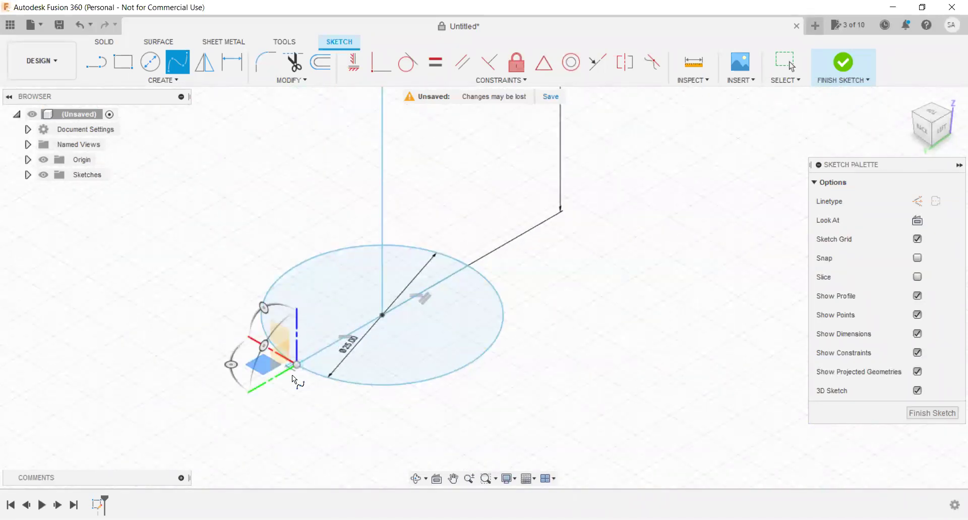
click(280, 360)
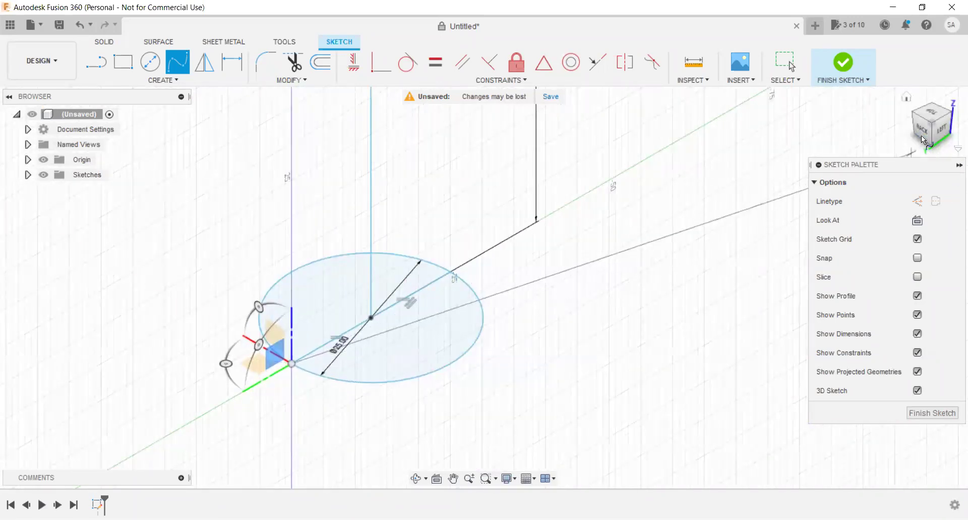
scroll(382, 329, down, 1)
scroll(378, 335, down, 2)
scroll(378, 336, down, 1)
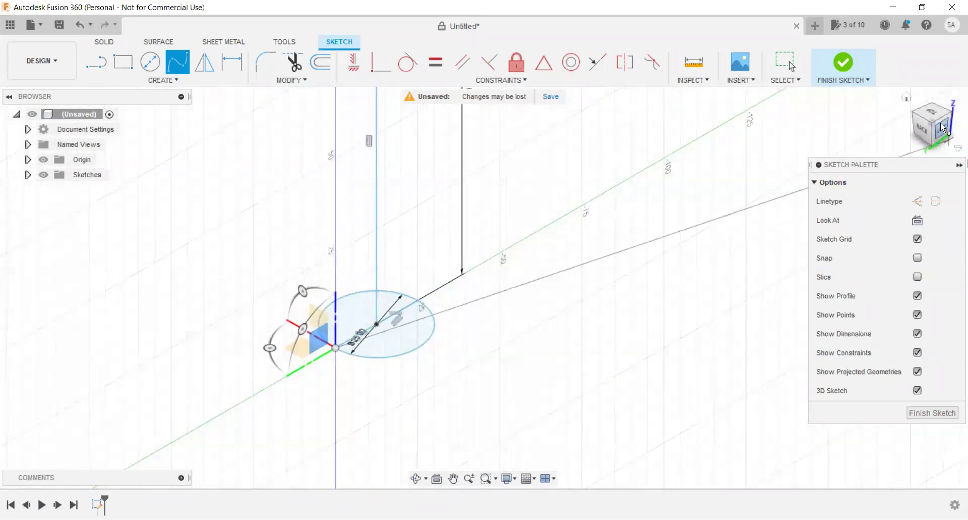
click(942, 128)
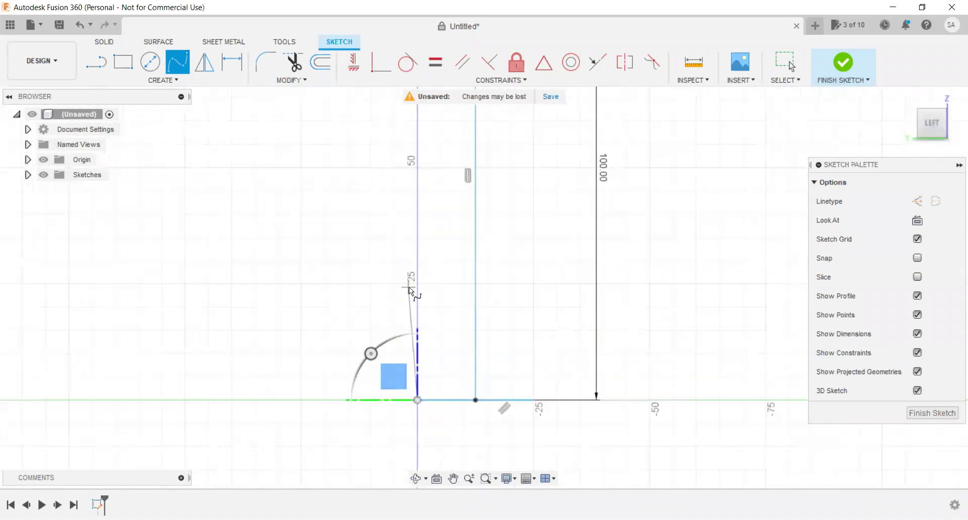
Add spline fit points rising out from the base rim and up the side.
scroll(348, 351, up, 2)
scroll(345, 348, down, 2)
scroll(351, 348, down, 1)
scroll(348, 358, down, 1)
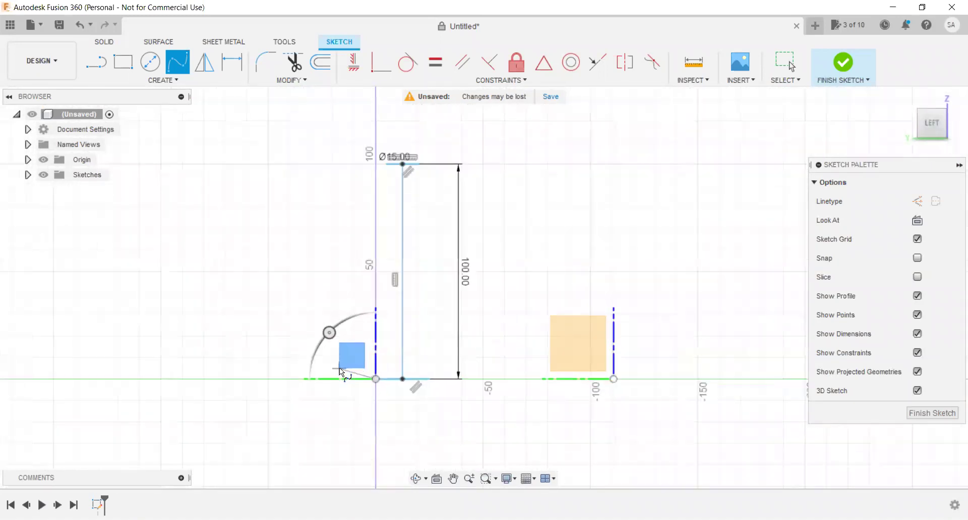
scroll(339, 358, down, 1)
scroll(342, 337, down, 1)
scroll(341, 337, down, 1)
scroll(341, 333, up, 3)
scroll(347, 336, up, 1)
scroll(349, 338, up, 2)
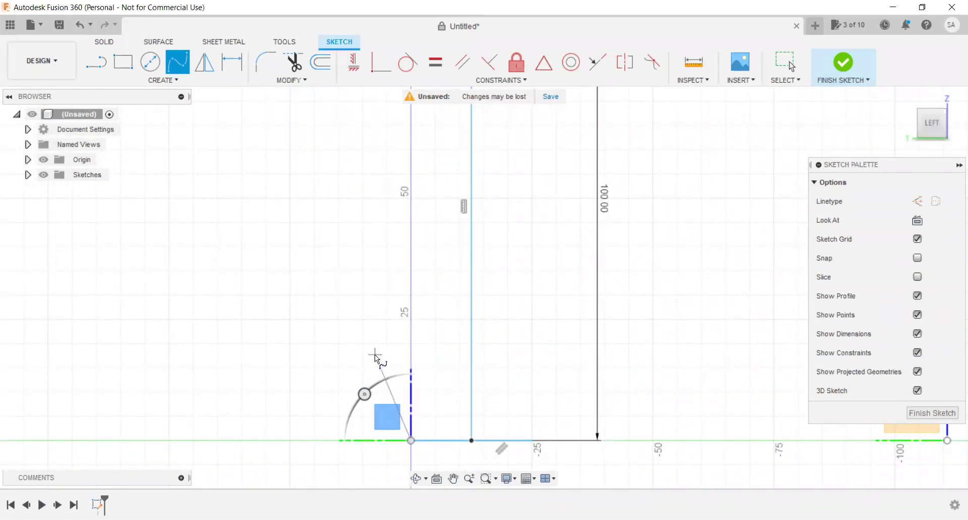
click(363, 366)
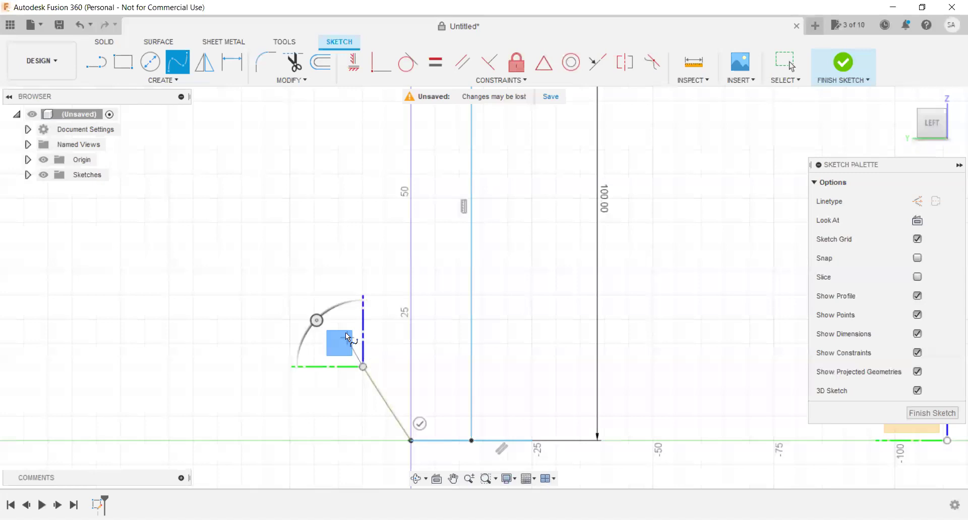
click(335, 145)
scroll(318, 197, down, 2)
scroll(316, 207, down, 2)
scroll(310, 217, down, 2)
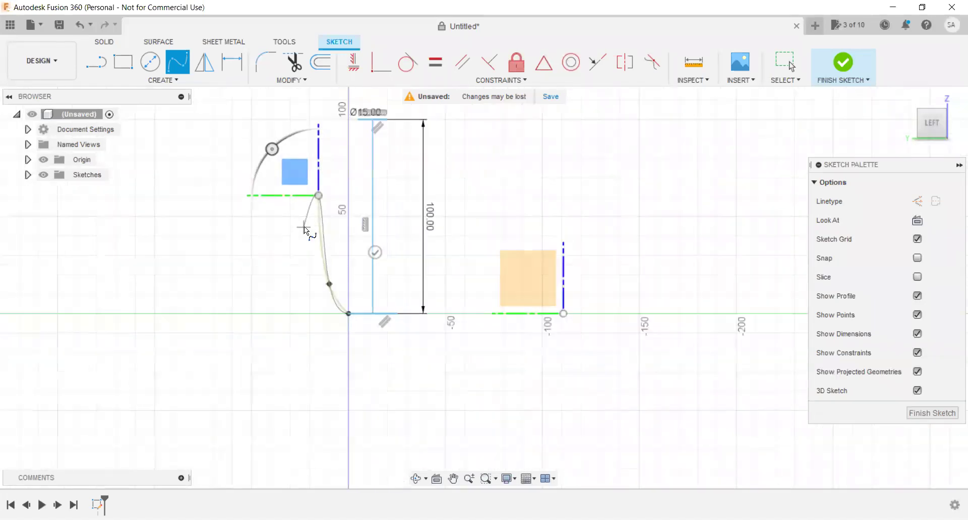
scroll(304, 226, down, 1)
scroll(326, 136, up, 1)
scroll(325, 135, up, 1)
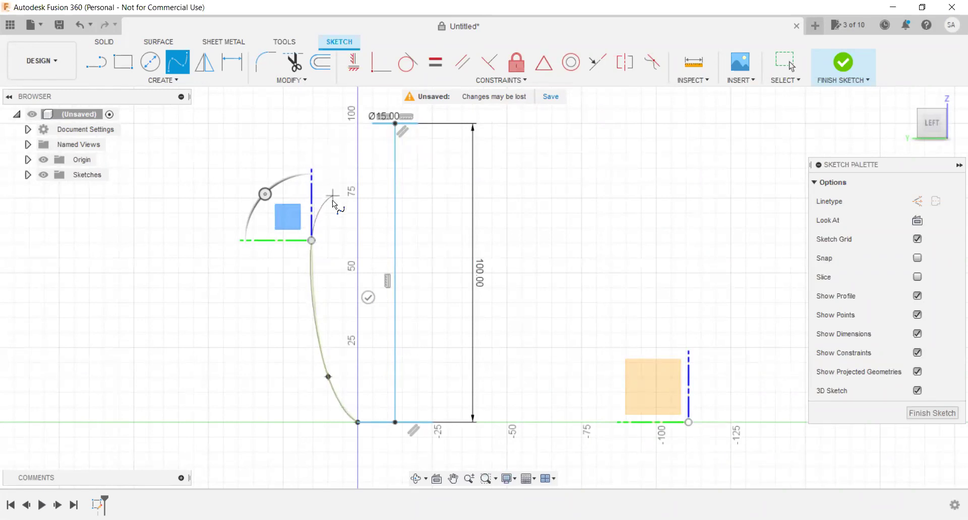
Add more fit points curving toward the top, ending at the Ø15 circle's edge.
scroll(319, 220, down, 1)
scroll(319, 220, down, 1)
scroll(320, 220, up, 1)
scroll(317, 220, up, 1)
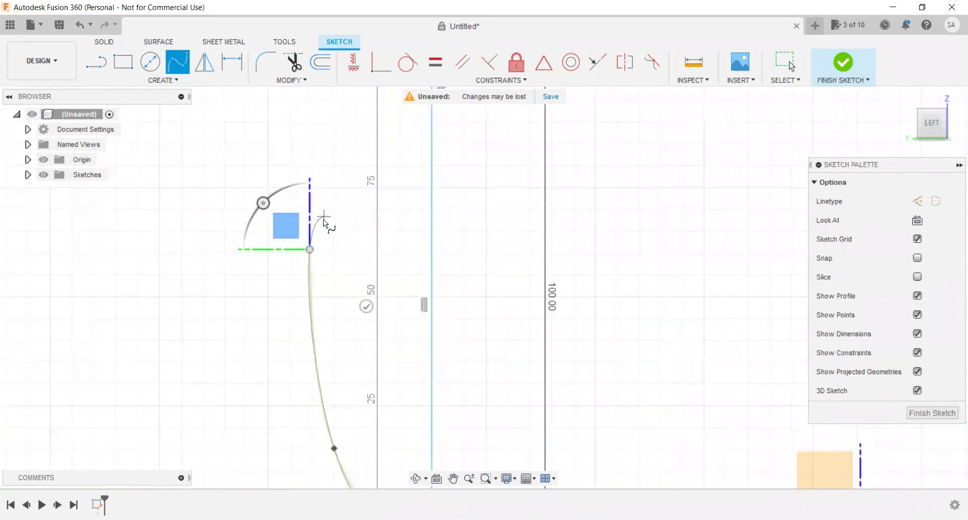
click(322, 221)
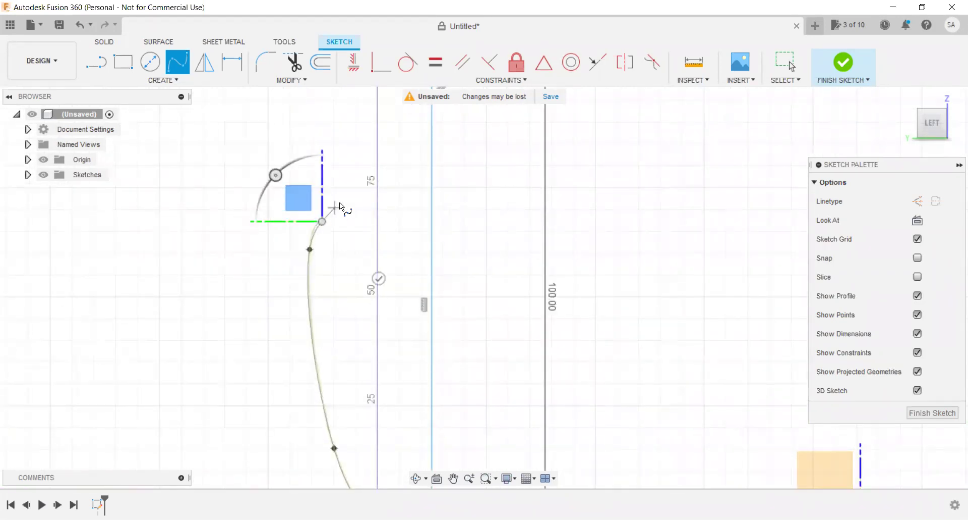
click(377, 153)
scroll(364, 179, down, 2)
click(364, 178)
scroll(368, 143, up, 2)
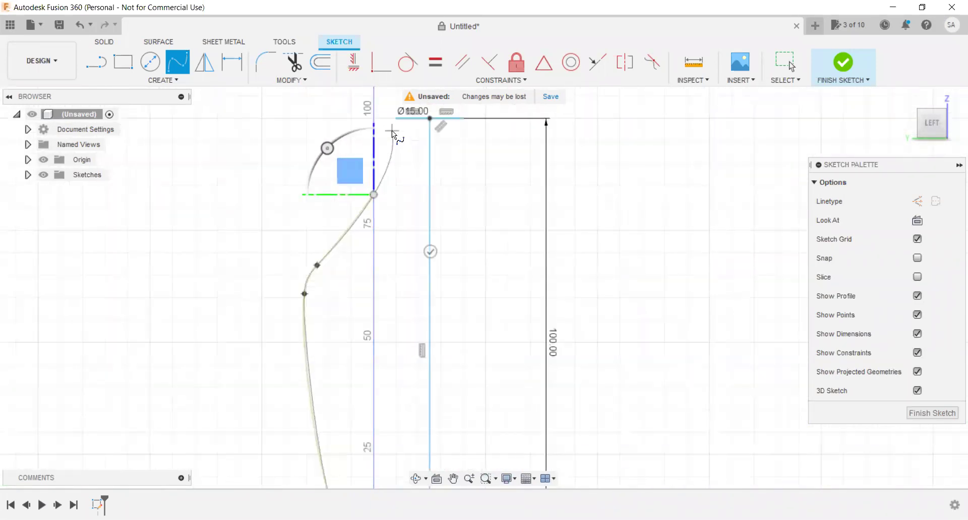
click(401, 128)
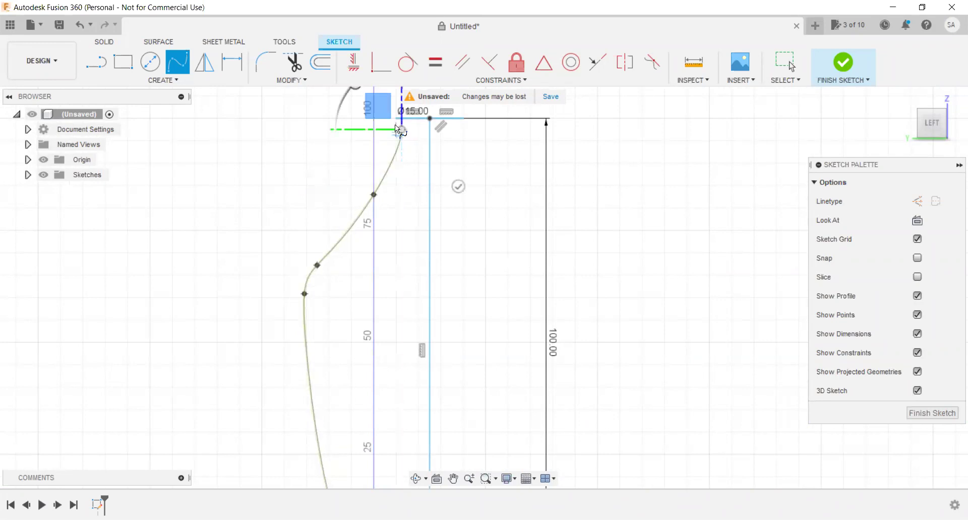
scroll(395, 124, up, 2)
scroll(395, 121, up, 1)
scroll(394, 121, up, 1)
scroll(395, 120, up, 1)
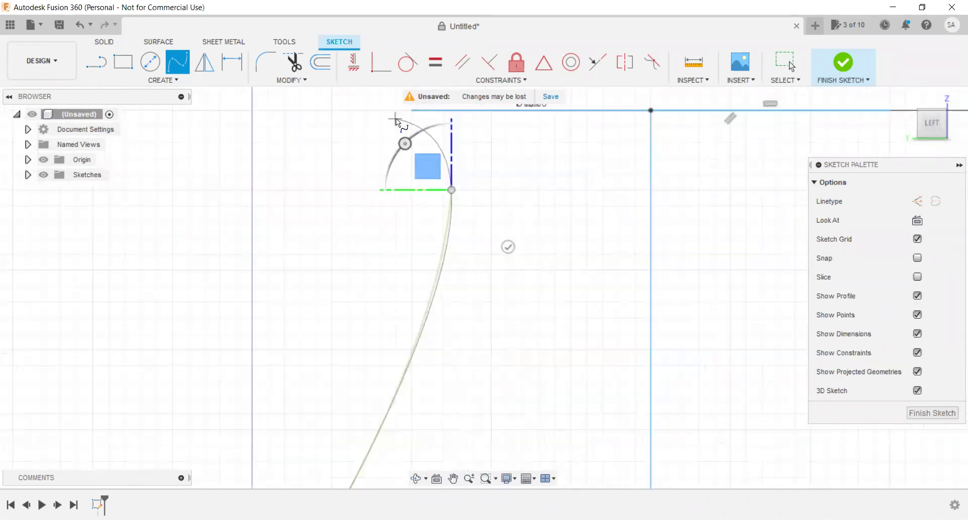
In an angled 3D view, end the spline on the circle's edge point.
click(921, 114)
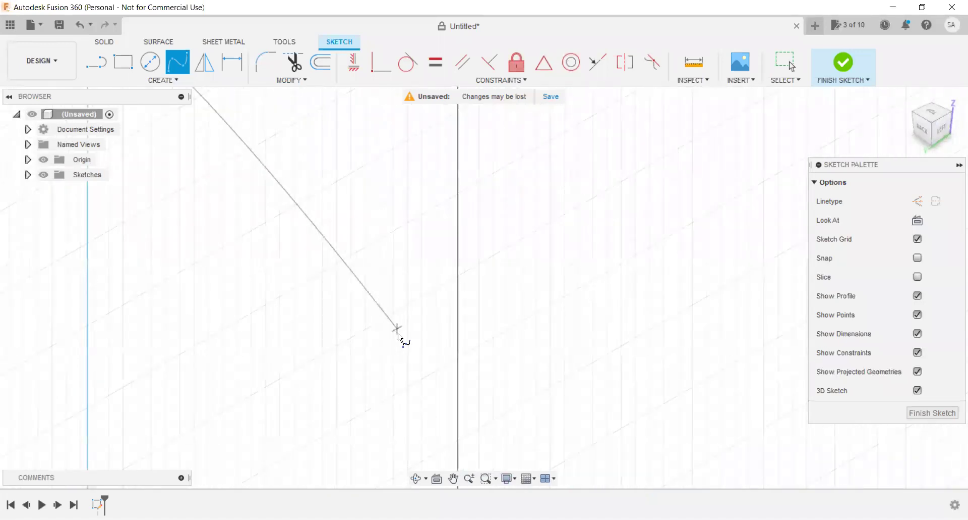
scroll(232, 242, up, 1)
scroll(226, 231, up, 2)
scroll(237, 202, up, 2)
scroll(241, 186, up, 2)
scroll(243, 192, up, 2)
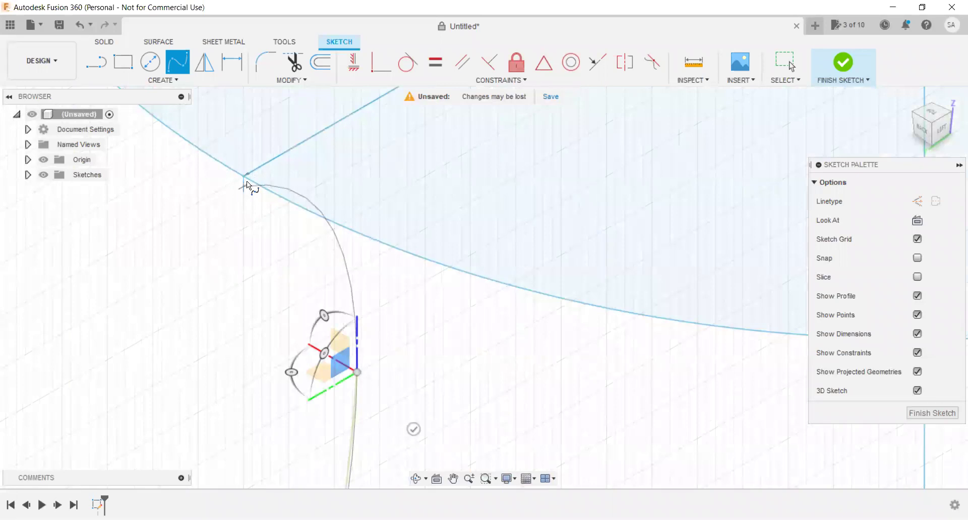
scroll(244, 177, down, 1)
scroll(219, 276, down, 1)
scroll(213, 275, down, 1)
scroll(226, 277, down, 1)
click(284, 295)
Zoom over the finished rail and view the sketch from the top.
scroll(226, 326, down, 2)
scroll(250, 315, down, 2)
scroll(250, 315, down, 1)
scroll(250, 347, up, 1)
scroll(282, 313, down, 3)
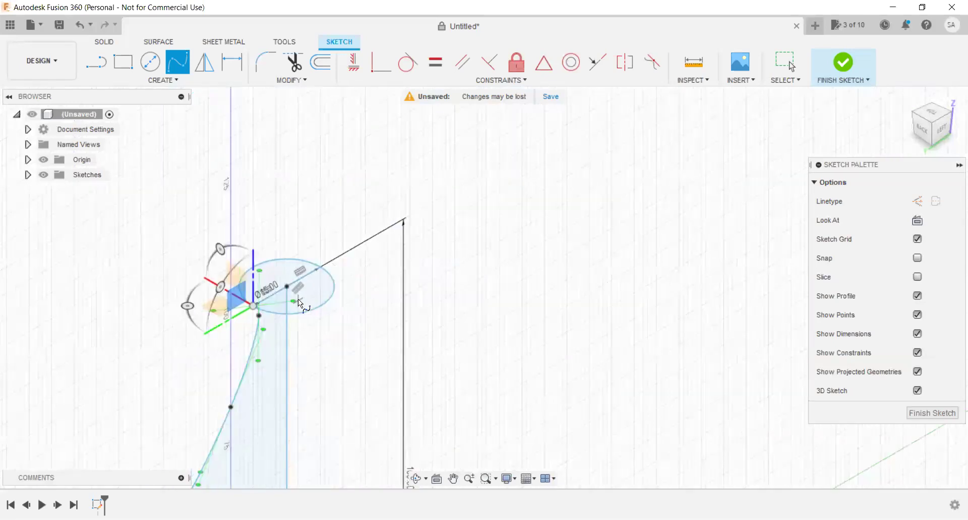
scroll(279, 421, down, 1)
scroll(242, 353, up, 2)
scroll(303, 323, up, 1)
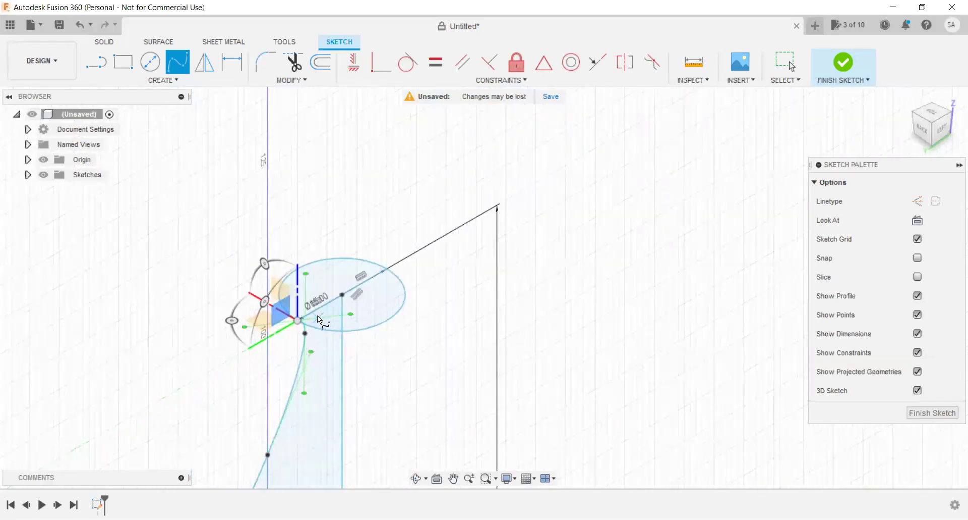
scroll(298, 328, up, 2)
scroll(283, 333, up, 1)
scroll(292, 348, up, 1)
scroll(282, 332, up, 2)
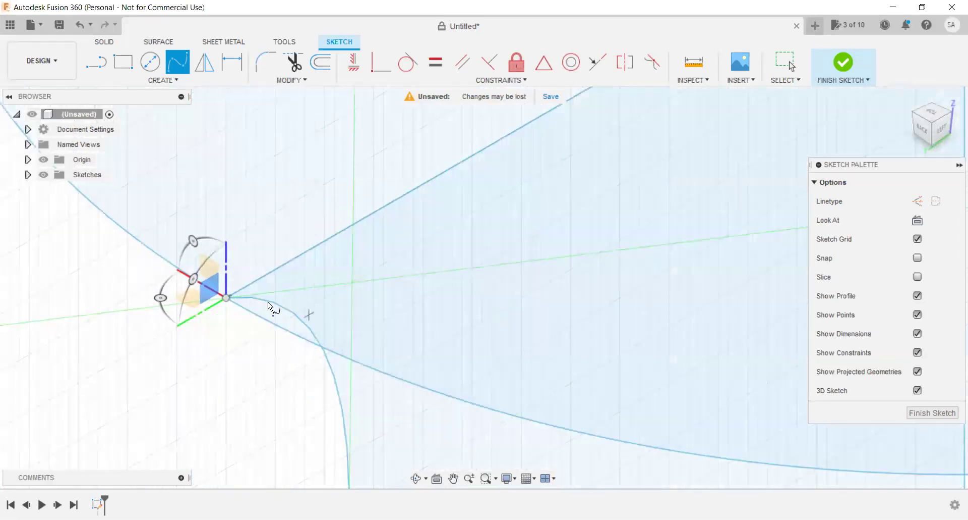
scroll(272, 380, down, 1)
scroll(268, 379, down, 2)
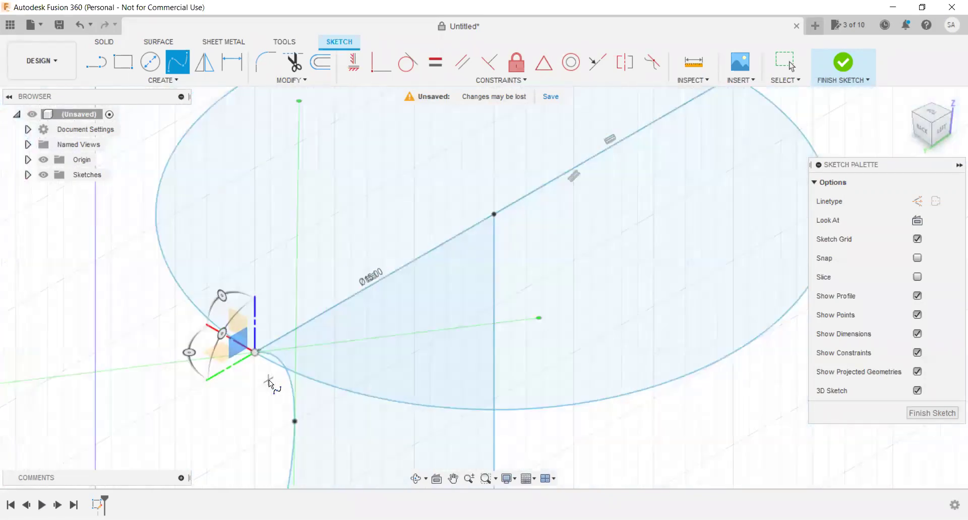
scroll(282, 377, down, 1)
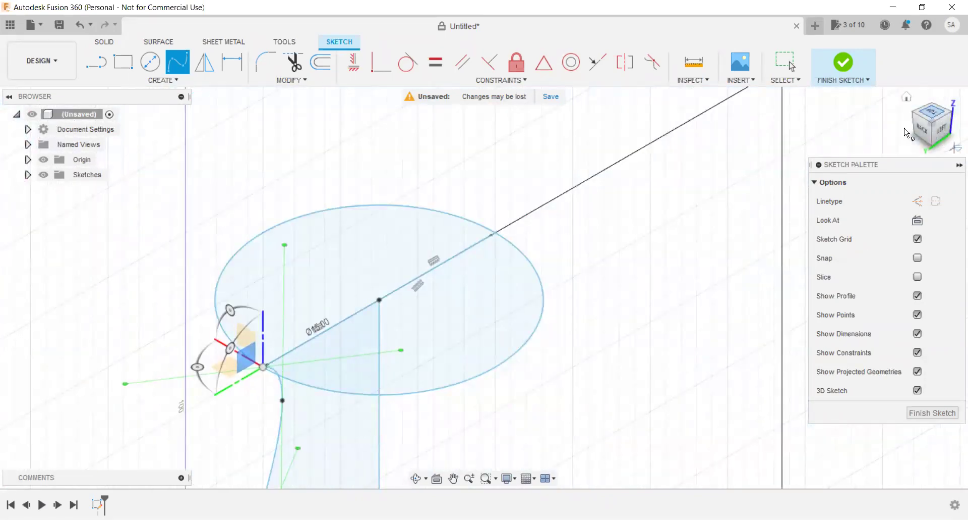
click(931, 113)
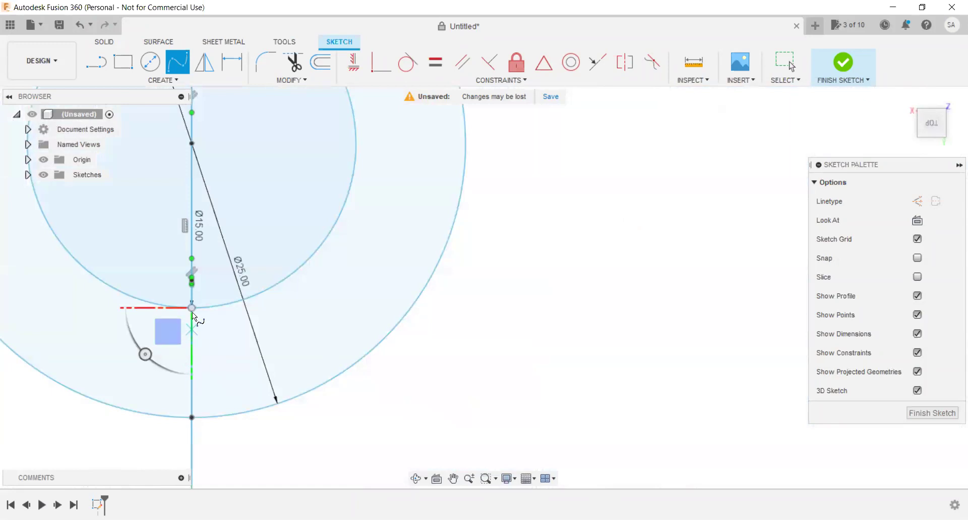
Zoom in and out over the circles and rail, then square to the top view.
scroll(193, 311, up, 1)
scroll(195, 318, down, 1)
scroll(194, 327, down, 1)
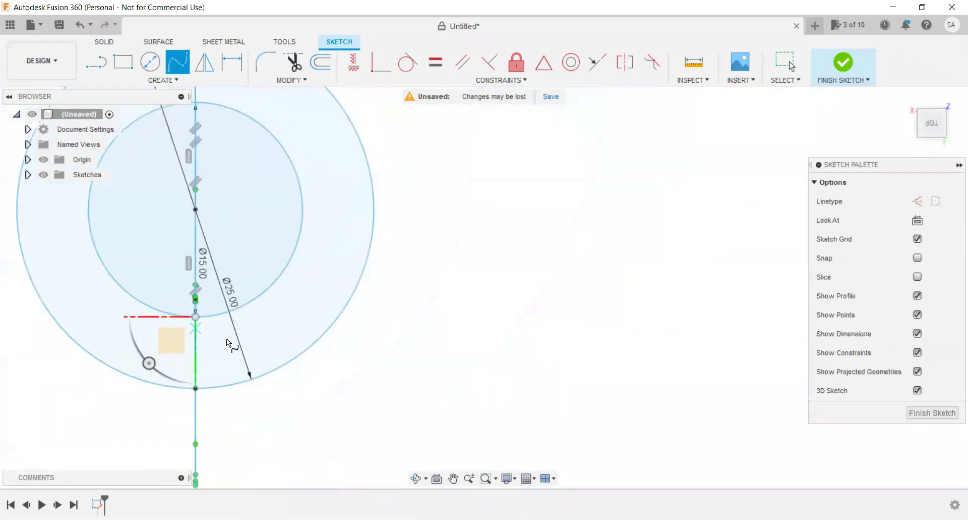
scroll(203, 333, up, 3)
scroll(203, 333, up, 2)
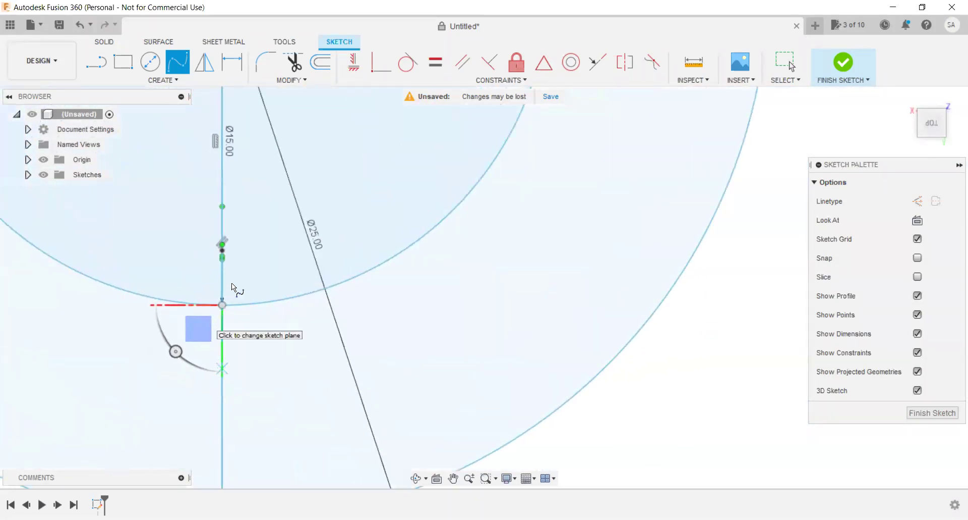
scroll(259, 329, down, 2)
scroll(250, 367, down, 1)
scroll(249, 366, down, 3)
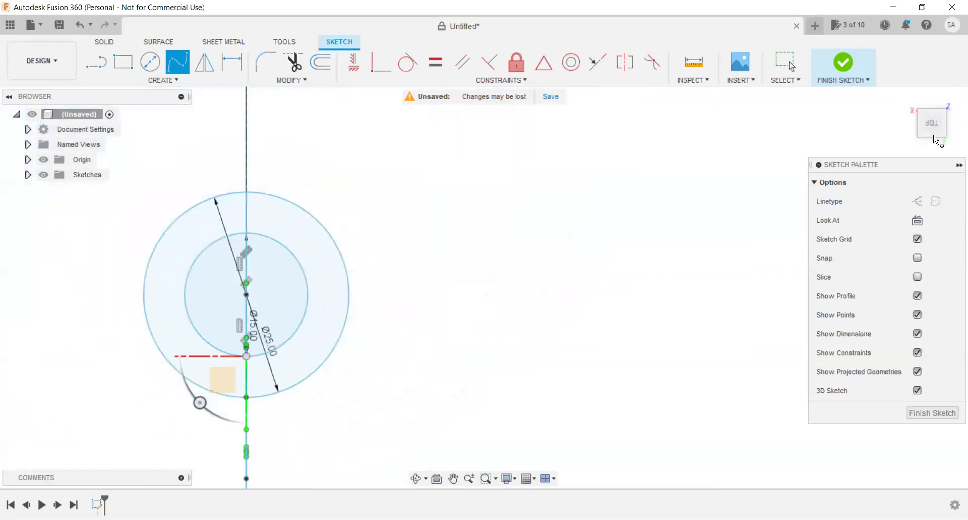
scroll(249, 355, up, 2)
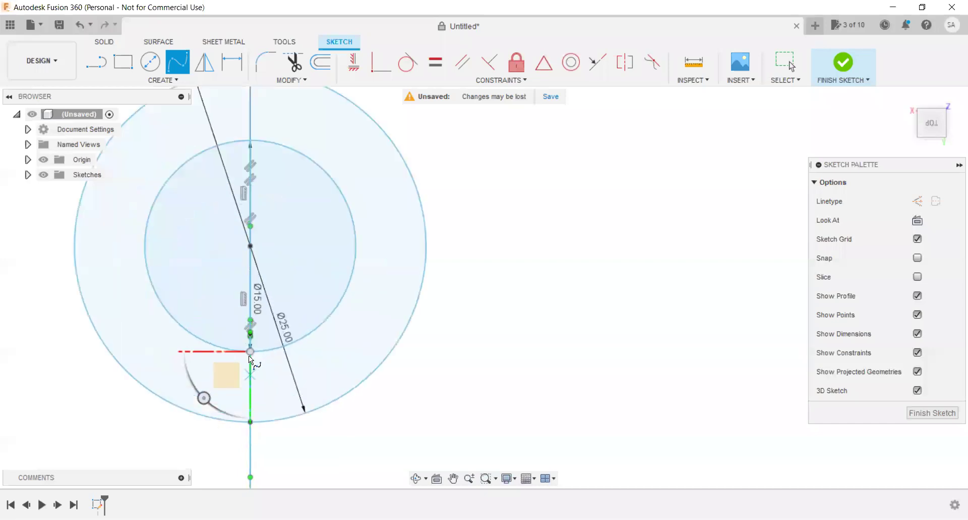
scroll(249, 353, up, 2)
scroll(253, 353, up, 3)
scroll(252, 353, up, 4)
scroll(252, 353, up, 1)
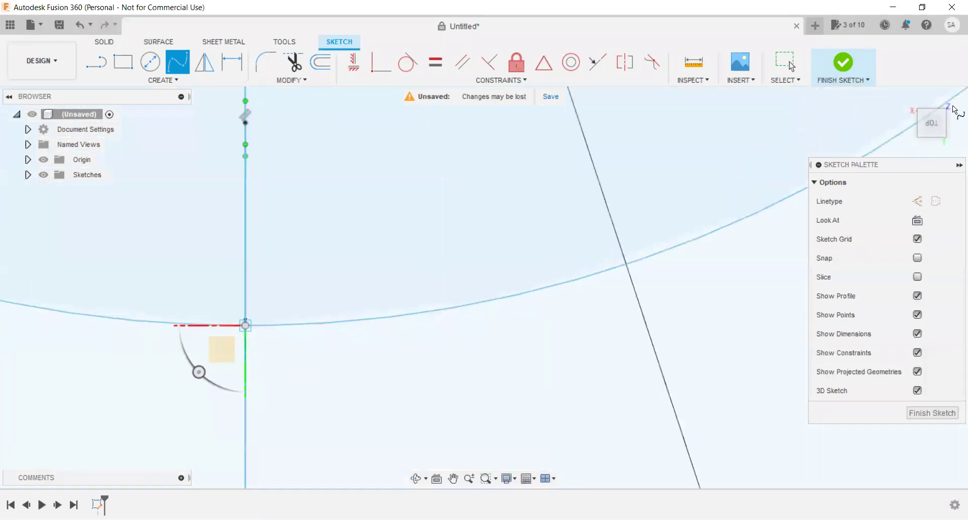
click(932, 124)
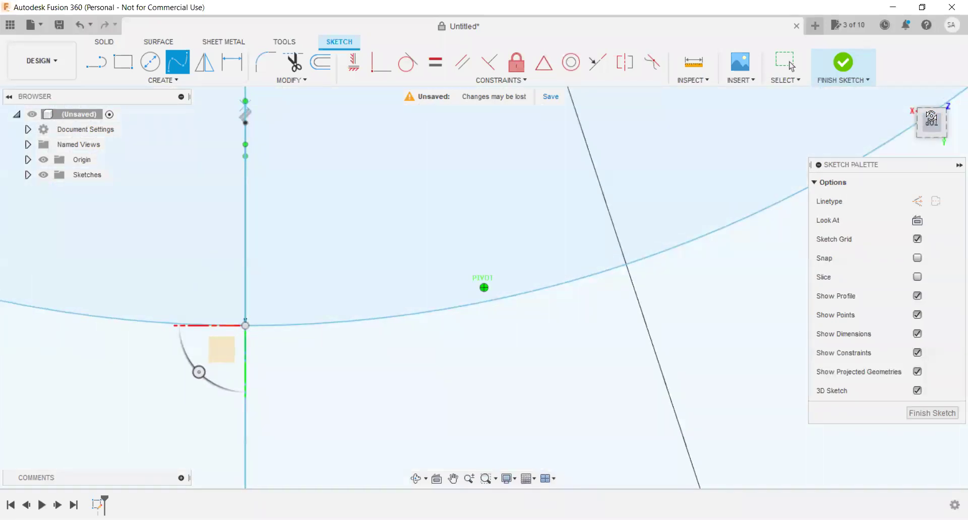
Zoom out over the sketch and return to the straight top-down view.
scroll(312, 270, down, 2)
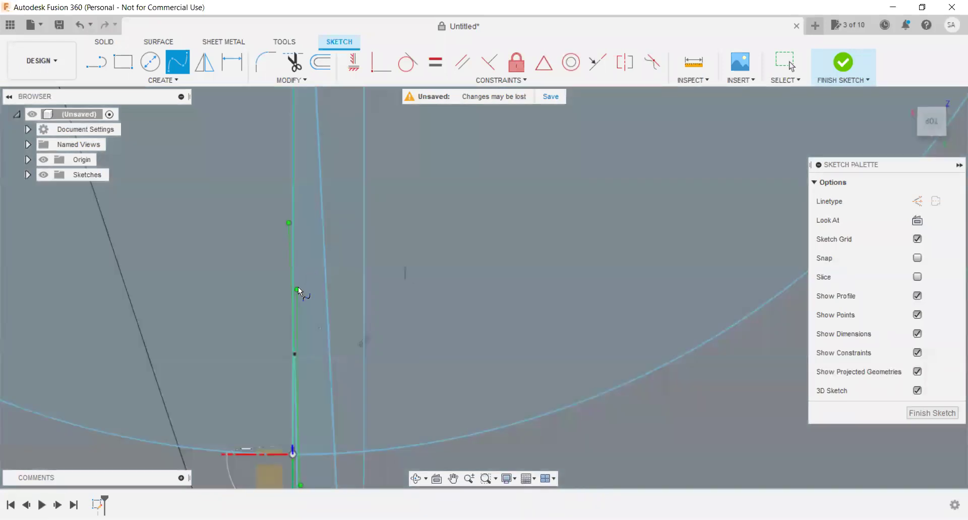
scroll(304, 276, down, 2)
scroll(305, 276, down, 2)
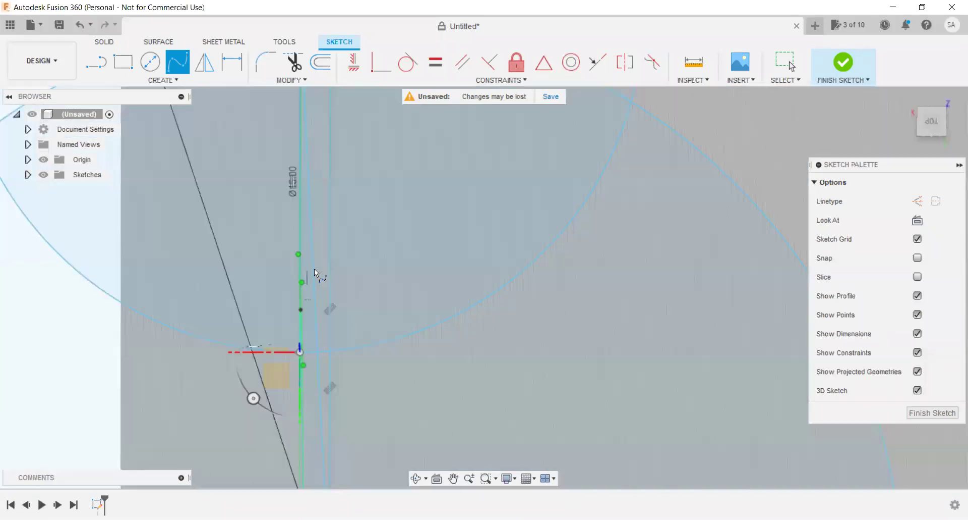
scroll(303, 356, down, 2)
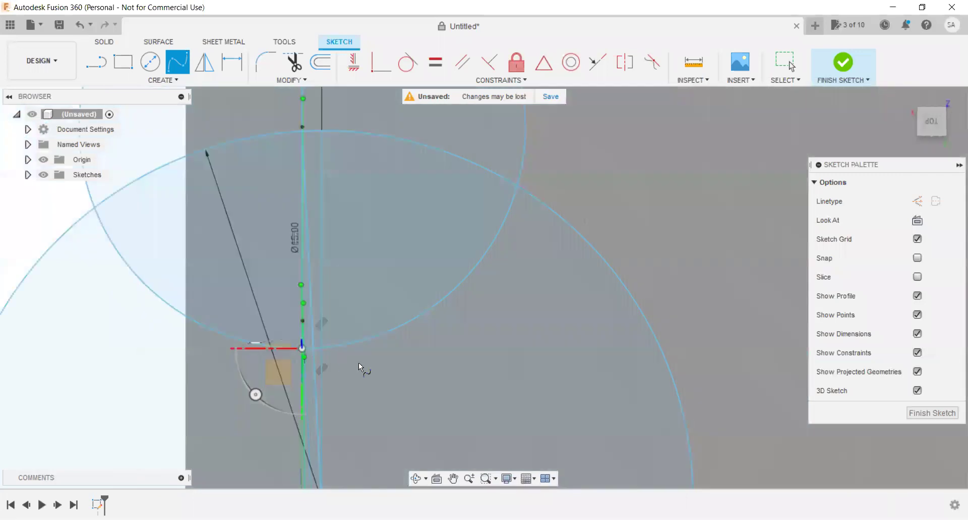
scroll(359, 362, down, 2)
scroll(446, 354, down, 1)
scroll(431, 322, down, 2)
scroll(419, 245, down, 3)
scroll(398, 381, up, 3)
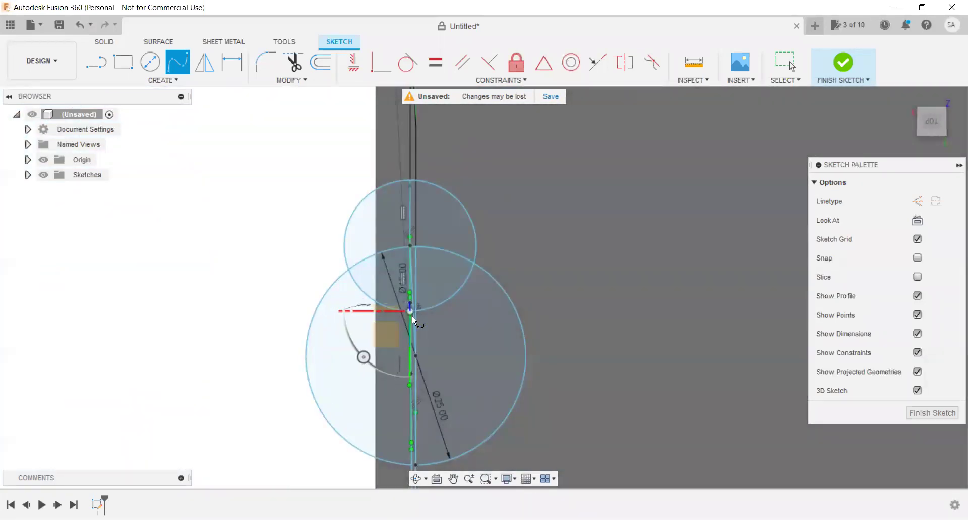
click(930, 123)
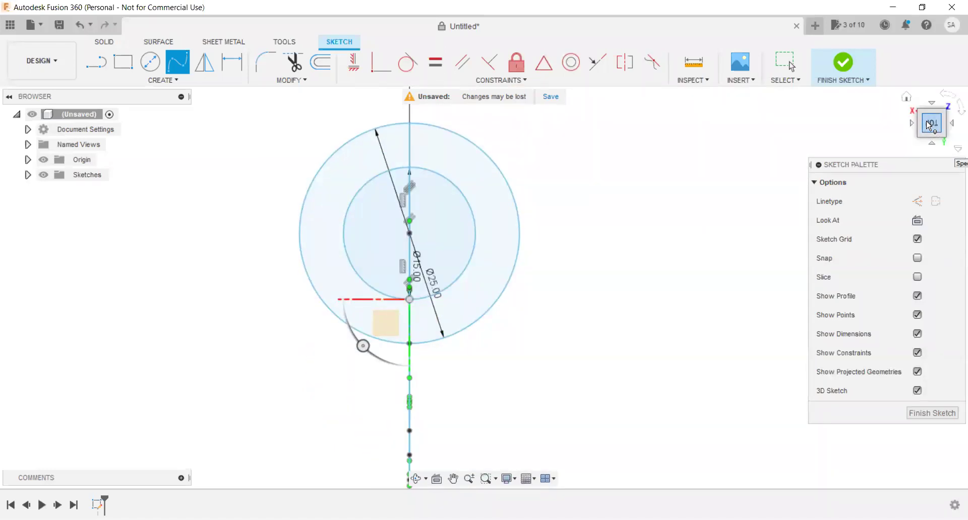
Tilt and recentre the circles, then orbit to the Back view.
shift+middle_drag(483, 277, 464, 247)
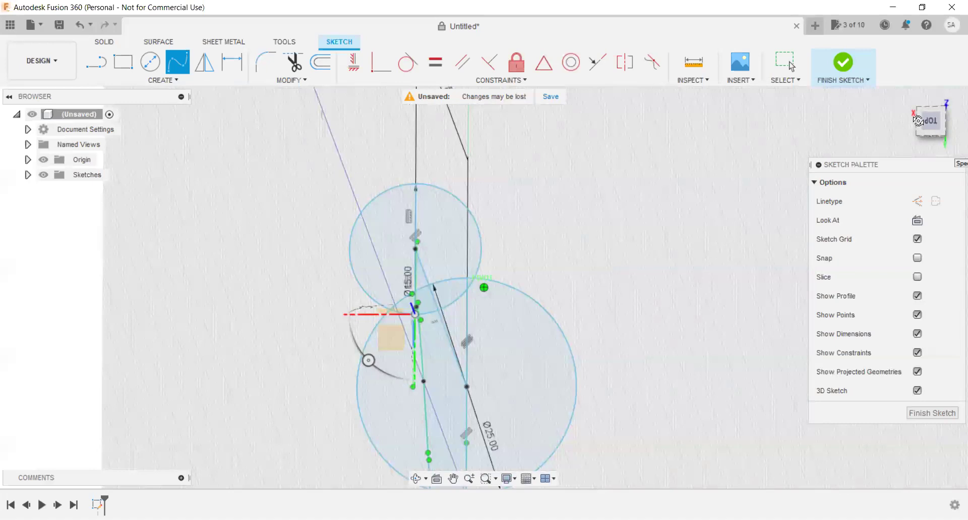
scroll(330, 257, down, 3)
middle_drag(392, 318, 384, 313)
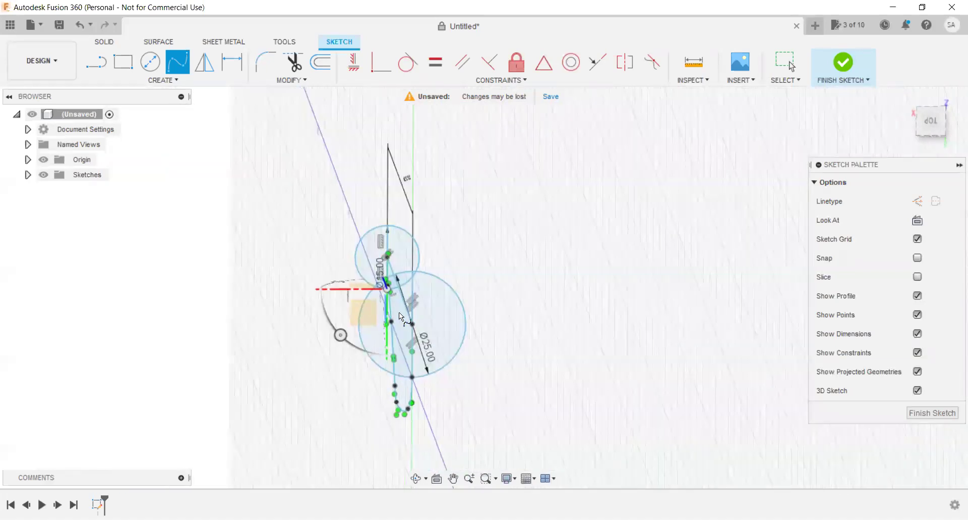
scroll(401, 310, up, 4)
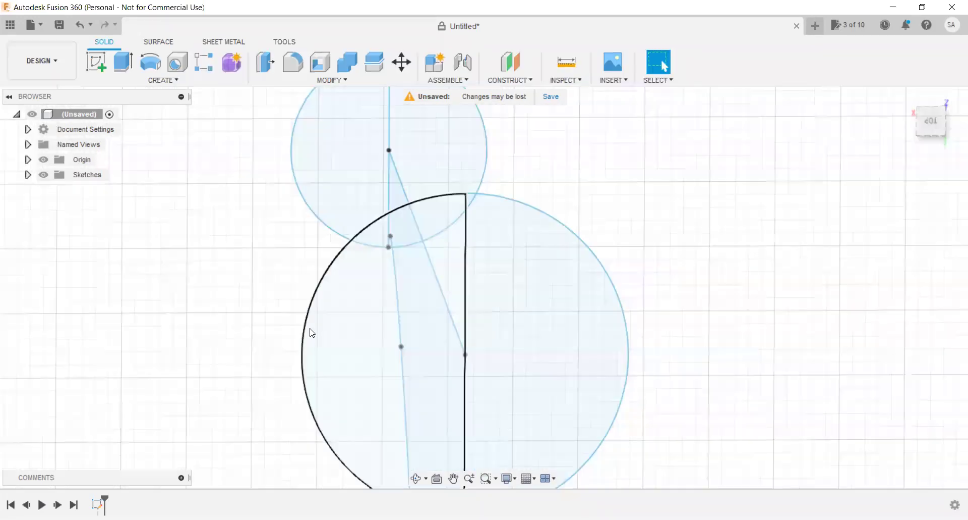
scroll(323, 308, down, 3)
scroll(347, 234, up, 3)
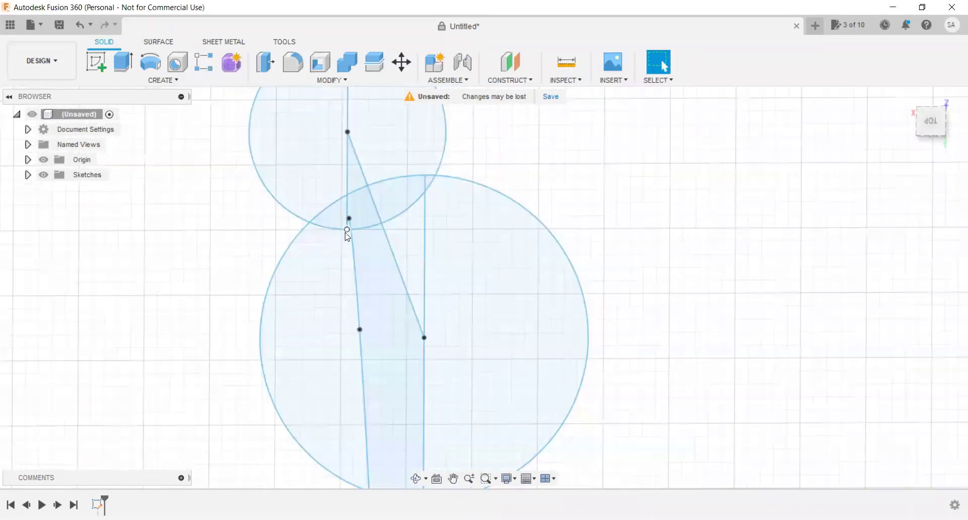
scroll(347, 234, up, 2)
scroll(351, 235, up, 2)
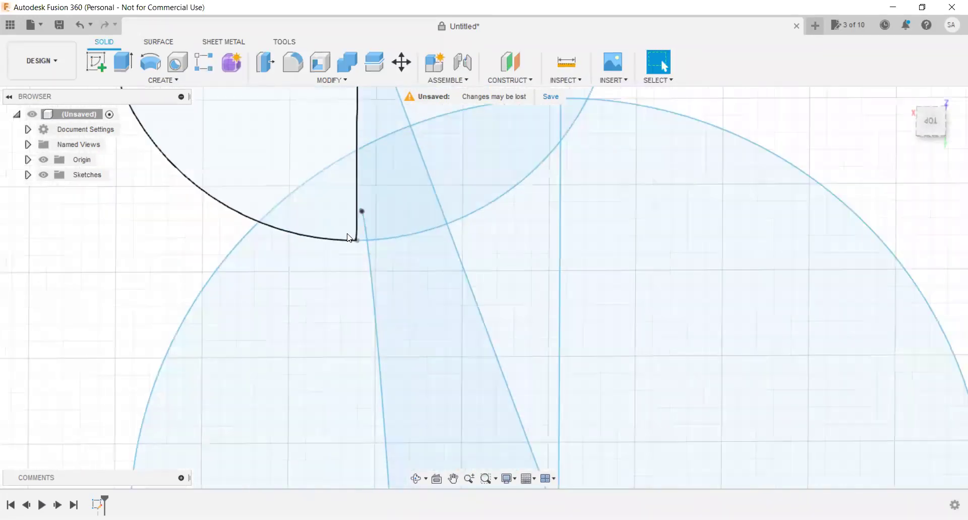
scroll(361, 219, up, 3)
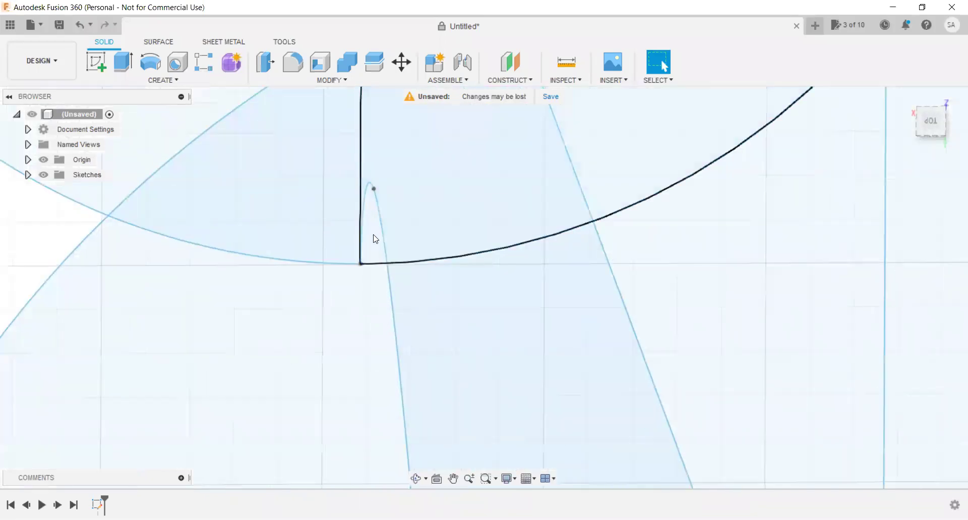
scroll(373, 245, down, 3)
mouse_move(930, 121)
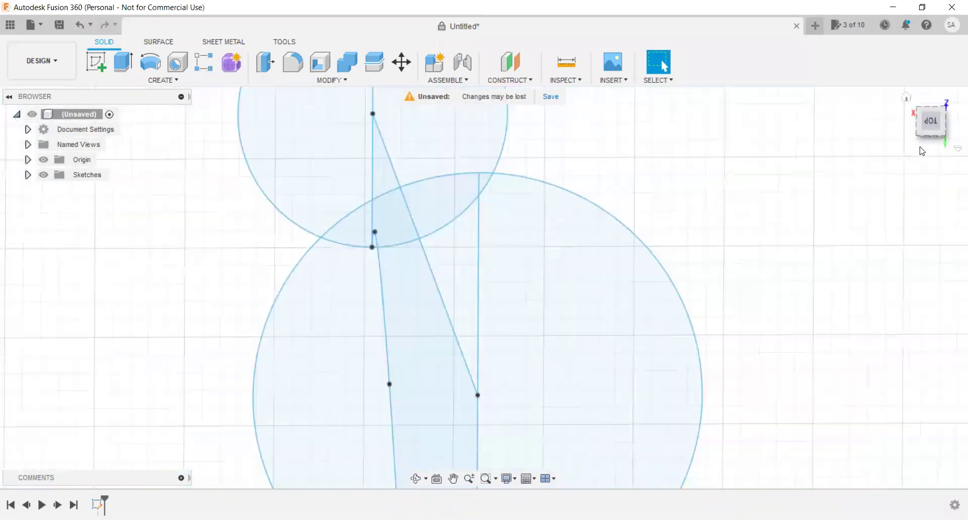
mouse_move(931, 143)
mouse_down()
mouse_move(935, 103)
mouse_move(934, 129)
mouse_up()
click(934, 128)
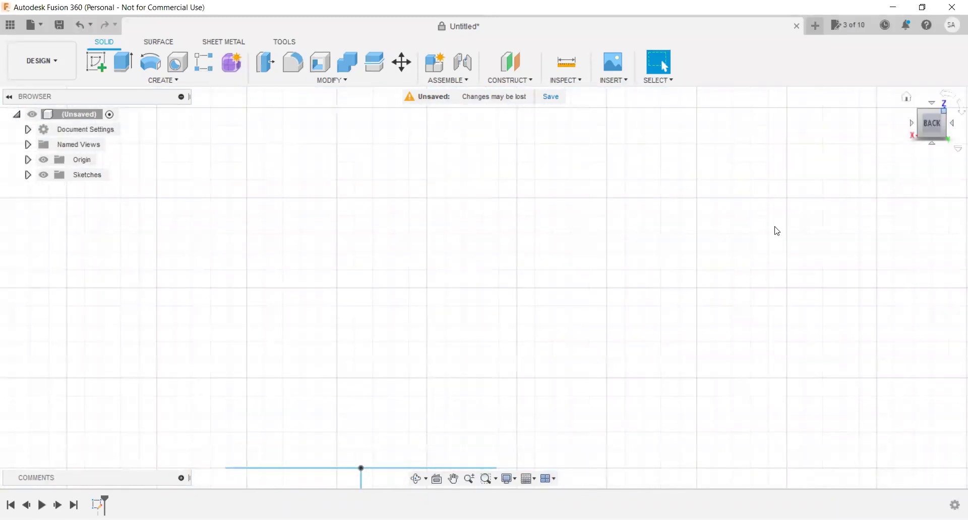
Delete the vertical 100 mm sketch line between the two circles.
shift+middle_drag(776, 230, 584, 264)
scroll(493, 217, down, 5)
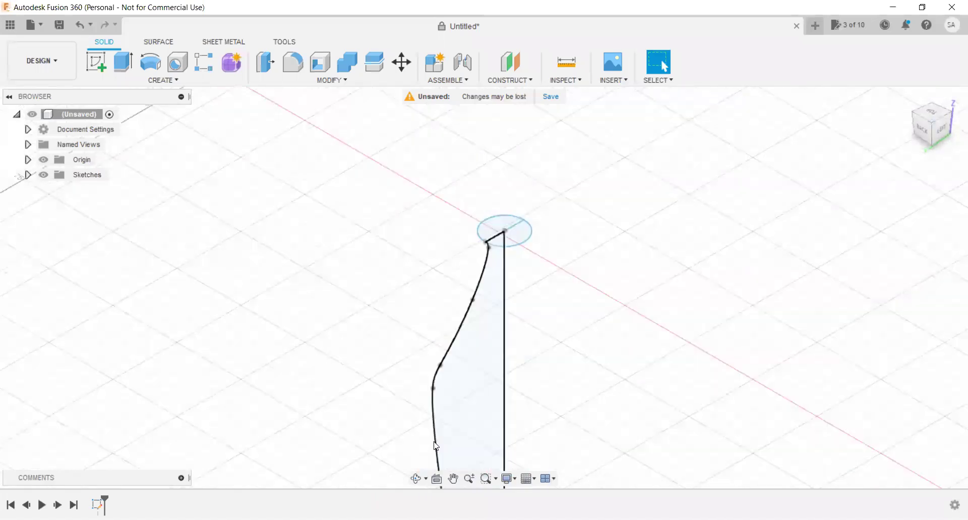
scroll(436, 446, down, 2)
scroll(449, 403, down, 3)
scroll(474, 417, up, 6)
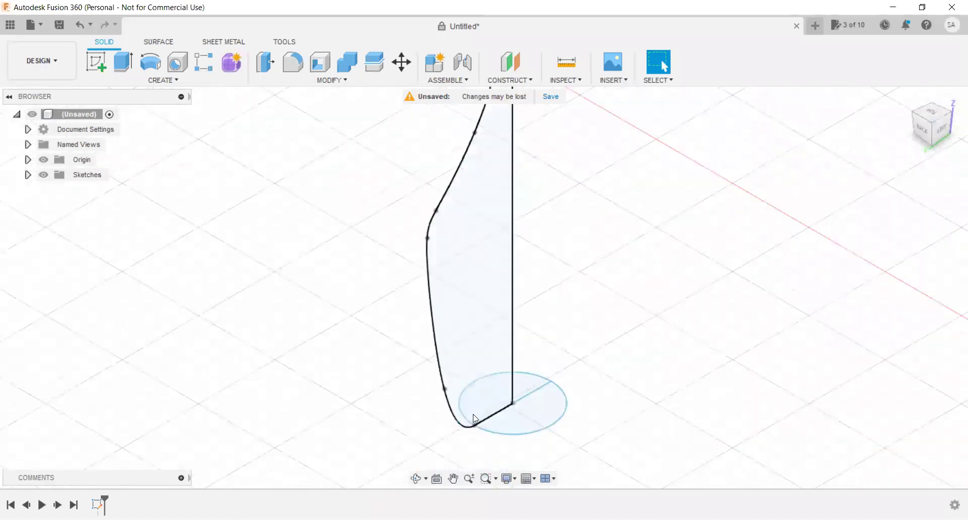
scroll(474, 418, up, 2)
scroll(461, 438, up, 2)
scroll(461, 452, up, 2)
scroll(515, 428, up, 1)
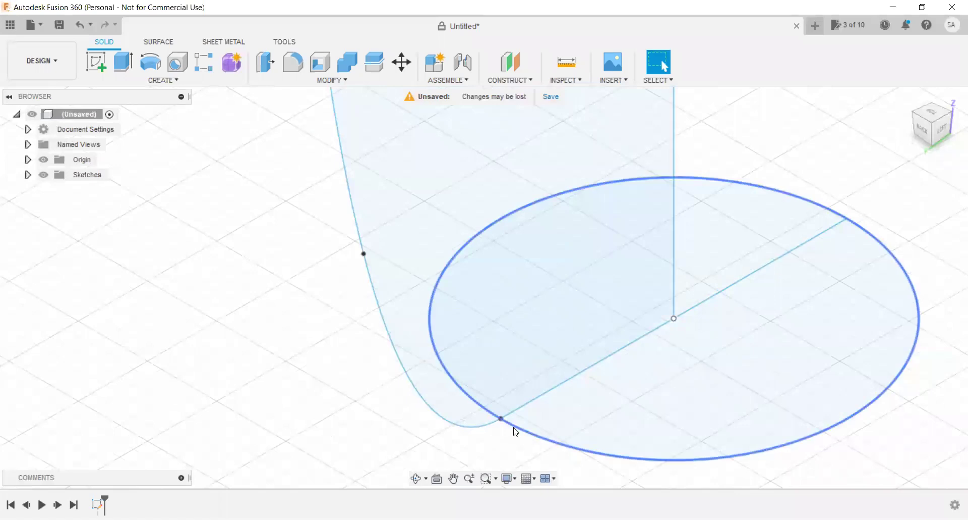
scroll(490, 406, up, 1)
scroll(474, 434, down, 1)
scroll(474, 432, down, 2)
scroll(519, 402, down, 2)
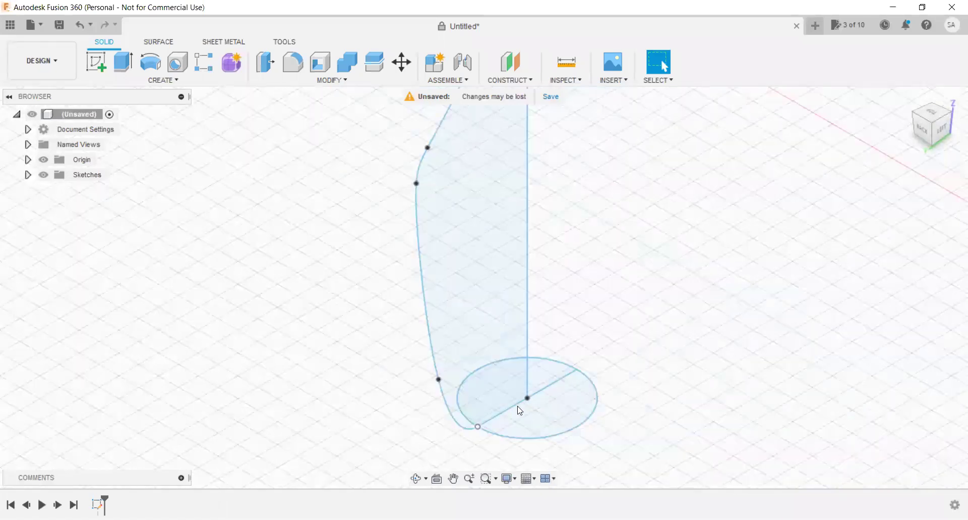
scroll(489, 385, down, 2)
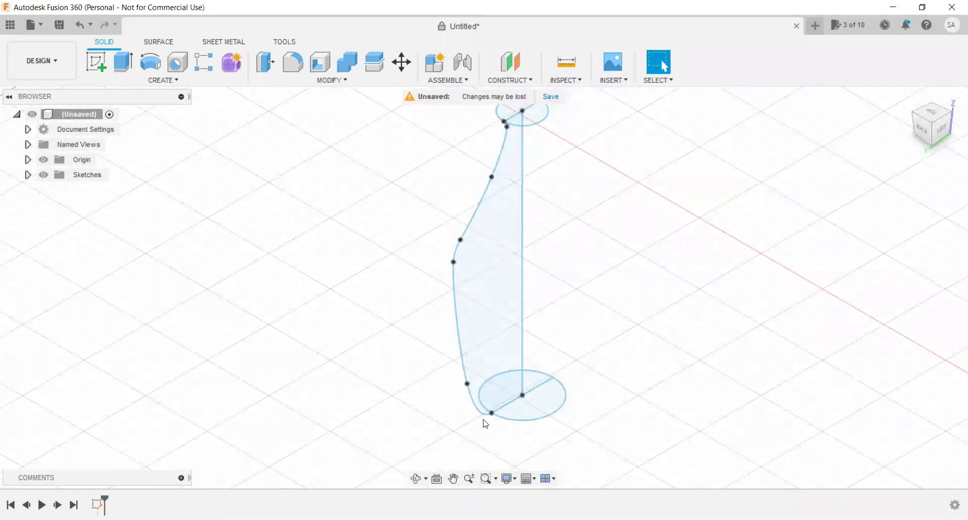
scroll(503, 120, down, 2)
scroll(503, 120, up, 2)
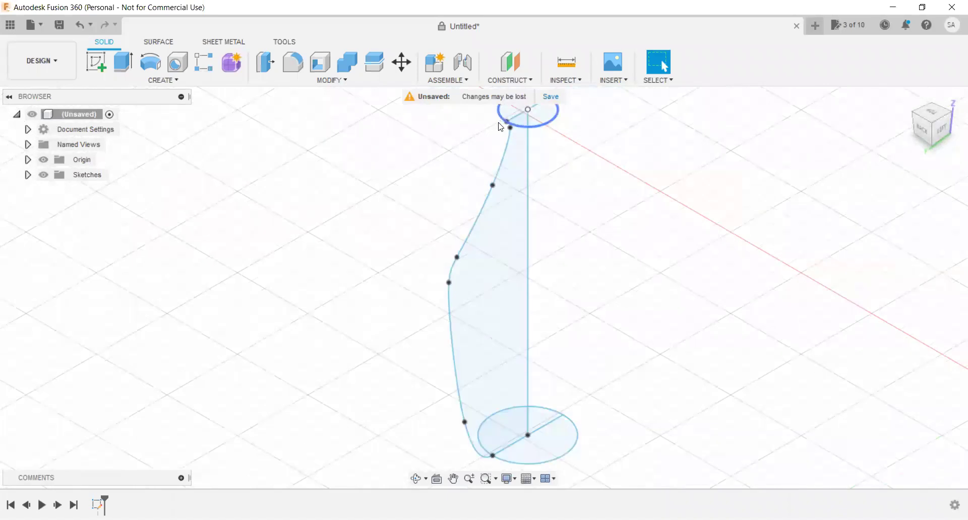
scroll(502, 126, up, 2)
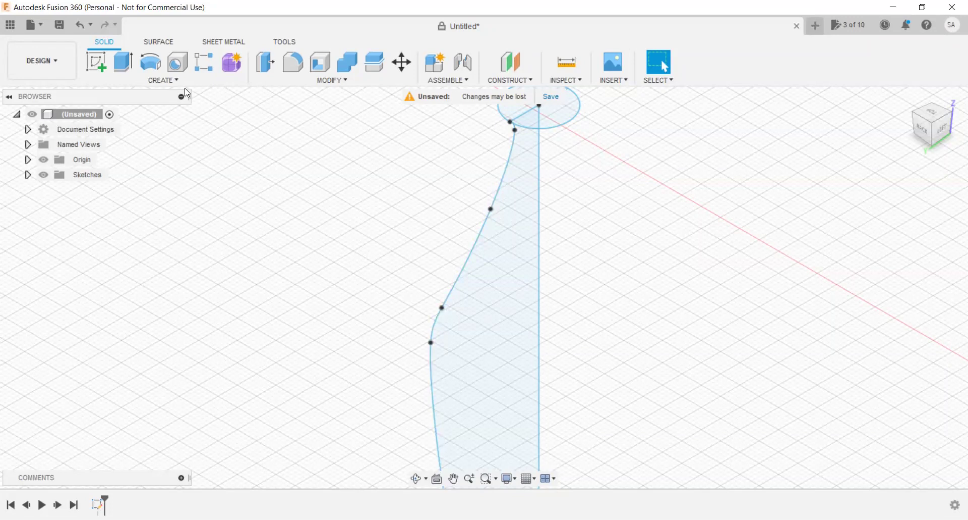
click(539, 308)
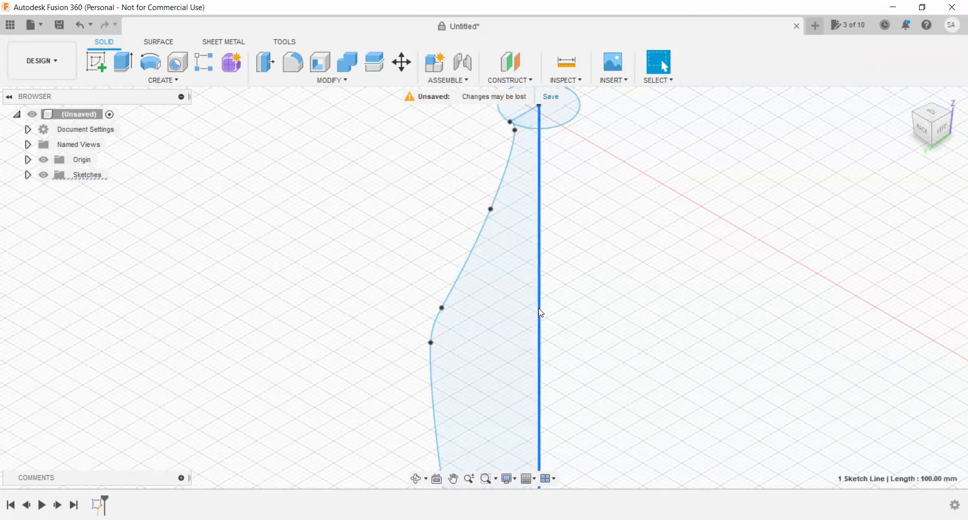
key(Delete)
scroll(503, 255, up, 2)
scroll(499, 277, up, 1)
scroll(386, 238, down, 5)
scroll(436, 288, down, 3)
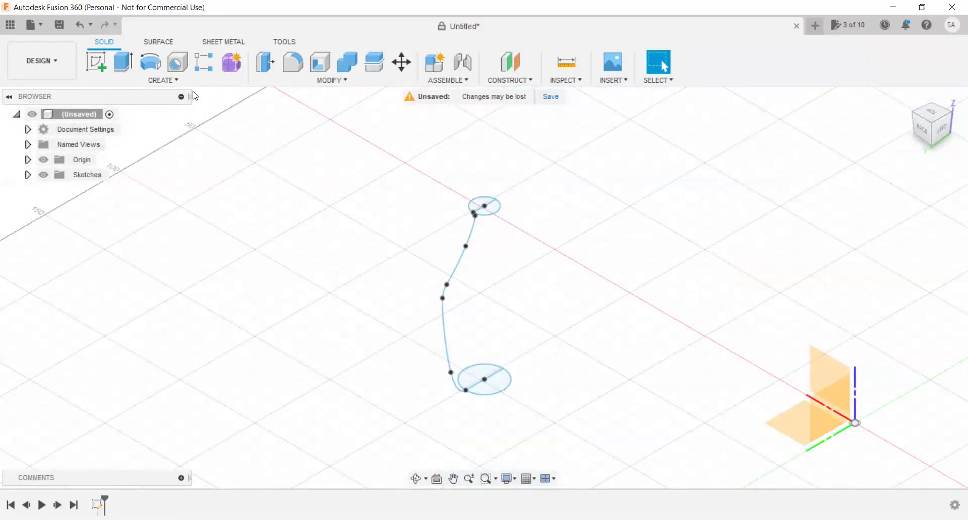
click(173, 83)
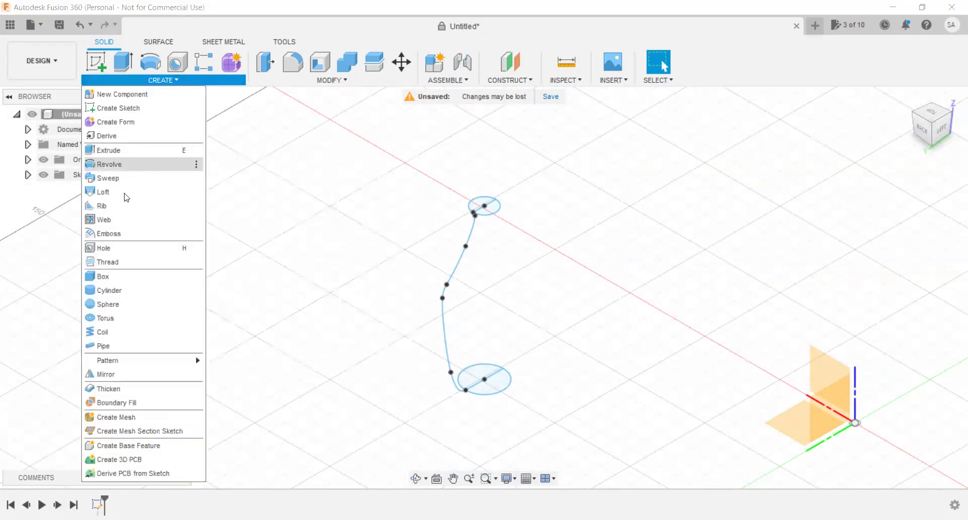
click(120, 193)
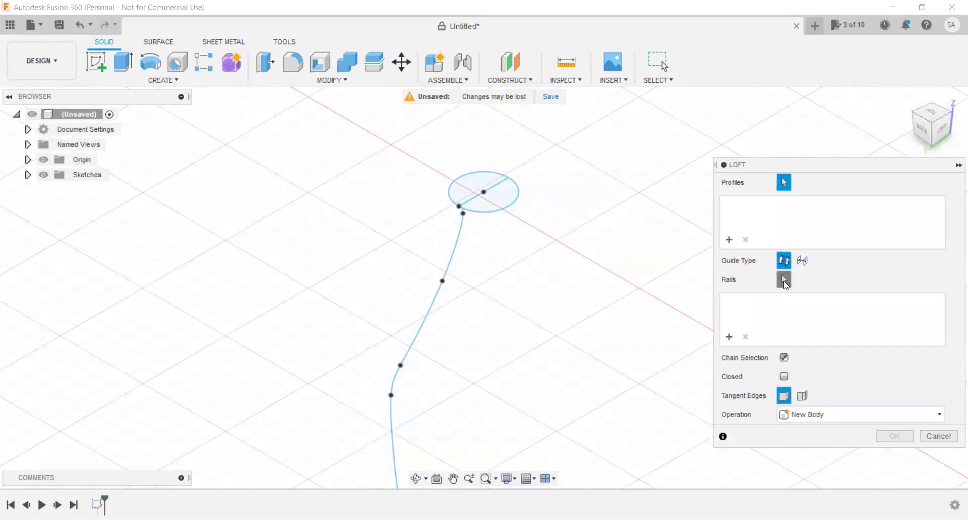
click(784, 281)
click(427, 327)
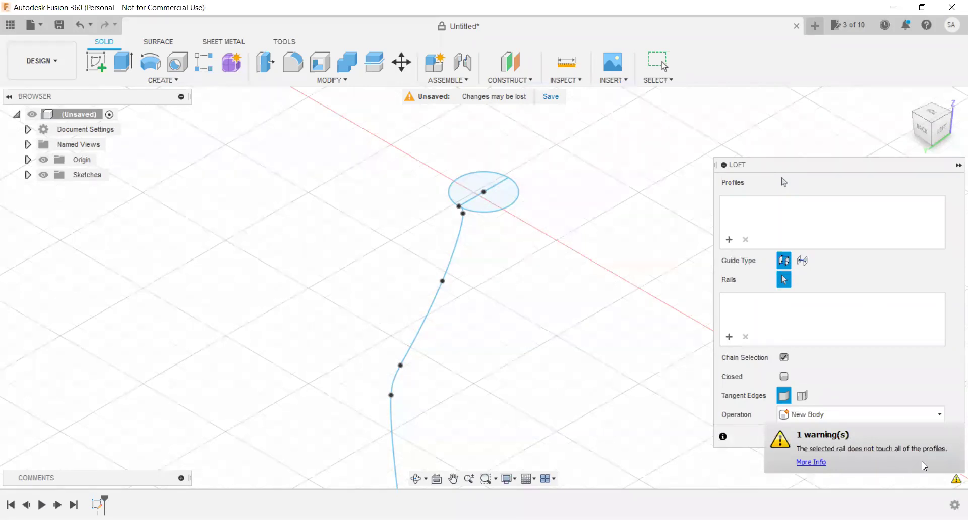
scroll(447, 212, up, 2)
scroll(448, 214, up, 2)
scroll(454, 211, up, 2)
scroll(462, 211, up, 2)
scroll(459, 222, up, 2)
scroll(459, 227, up, 2)
scroll(464, 216, up, 2)
scroll(471, 208, up, 2)
scroll(463, 206, up, 2)
scroll(444, 252, up, 2)
scroll(433, 275, down, 1)
scroll(437, 198, down, 2)
scroll(428, 222, down, 2)
scroll(404, 201, down, 2)
scroll(404, 201, down, 2)
scroll(386, 174, down, 2)
scroll(392, 169, down, 1)
scroll(396, 177, down, 1)
scroll(396, 177, down, 2)
scroll(399, 172, down, 1)
scroll(400, 377, up, 2)
scroll(399, 364, up, 2)
scroll(401, 358, up, 2)
scroll(409, 361, up, 2)
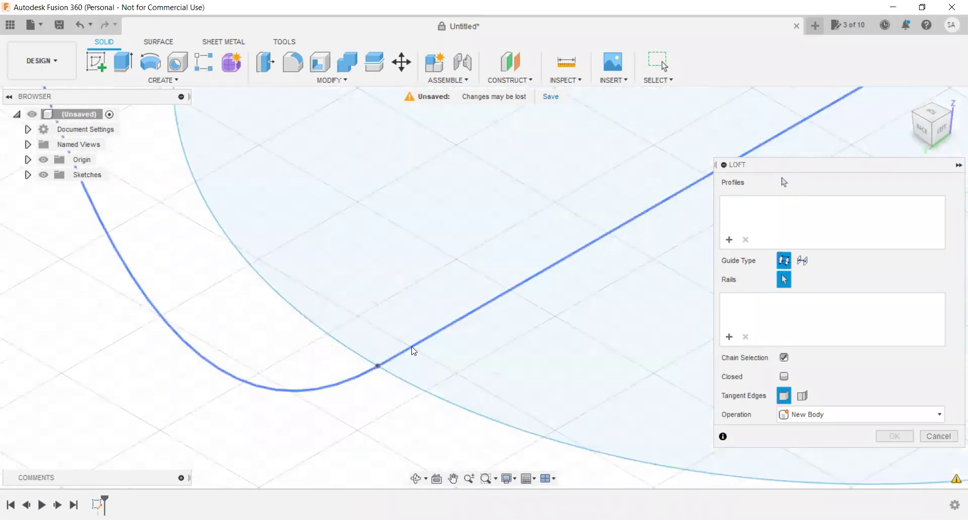
scroll(383, 373, down, 1)
scroll(376, 383, down, 2)
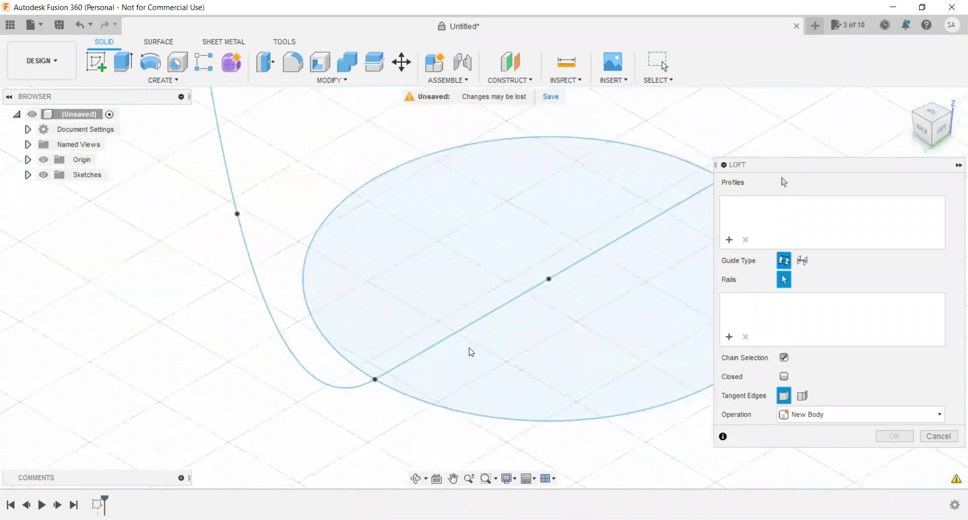
click(465, 332)
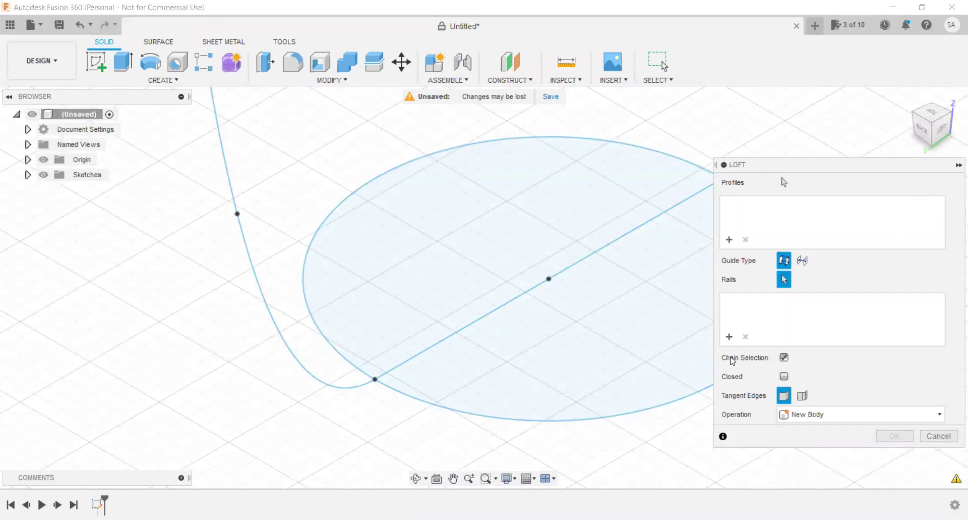
click(784, 358)
click(260, 292)
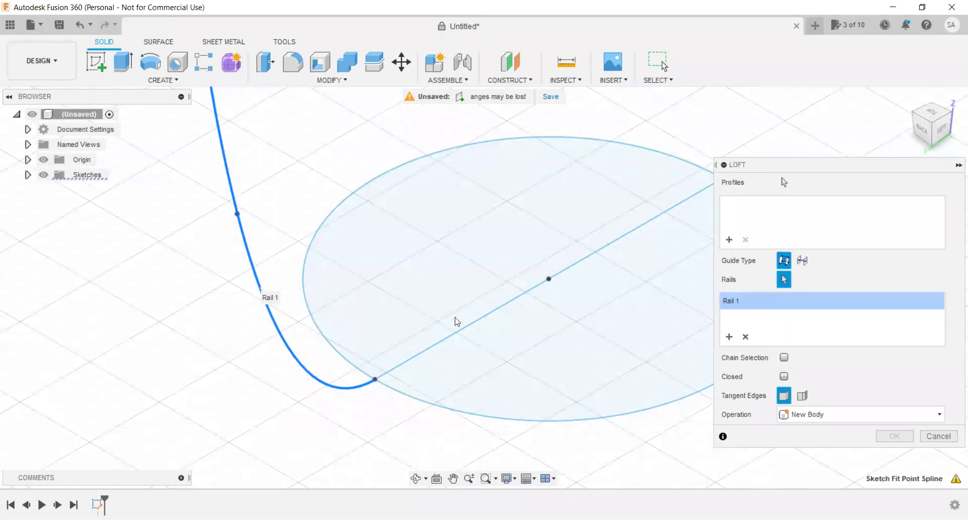
scroll(446, 320, down, 2)
scroll(444, 327, down, 1)
scroll(429, 419, down, 1)
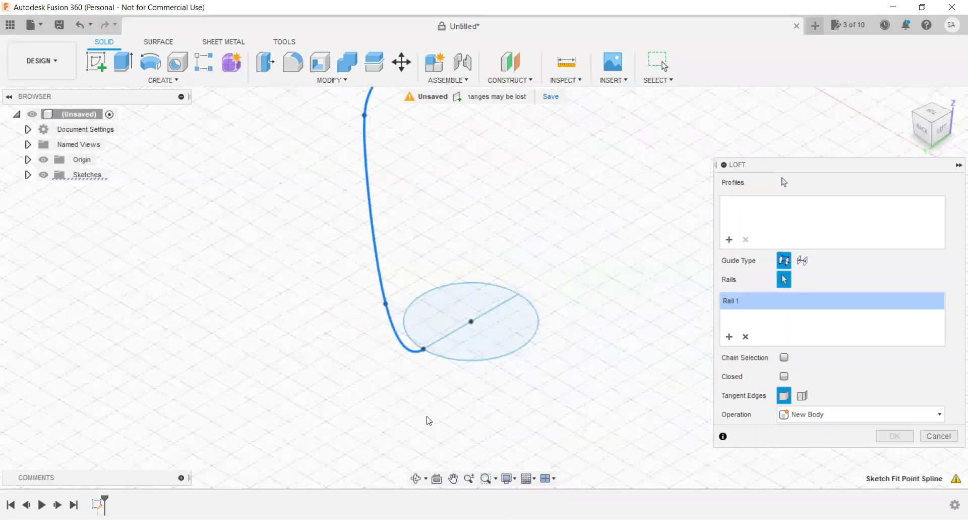
scroll(432, 424, down, 1)
scroll(436, 428, down, 1)
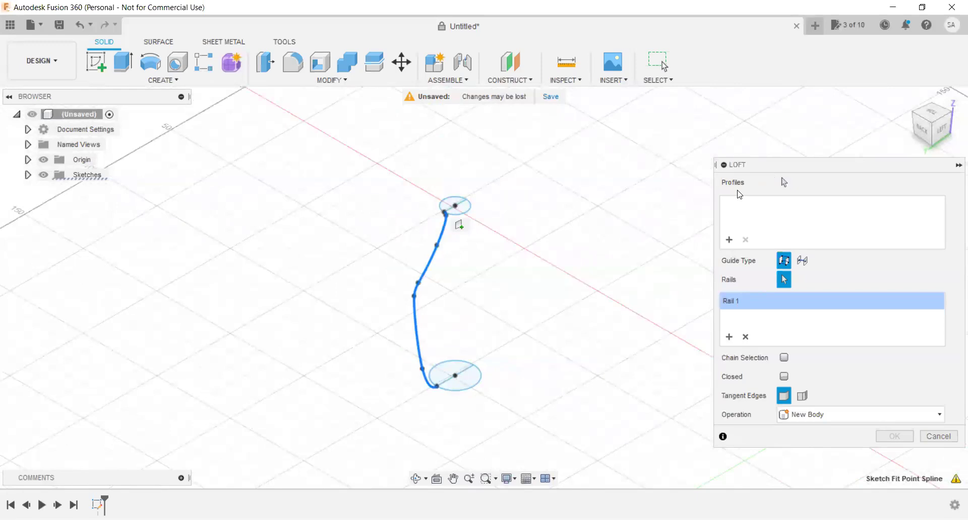
click(784, 183)
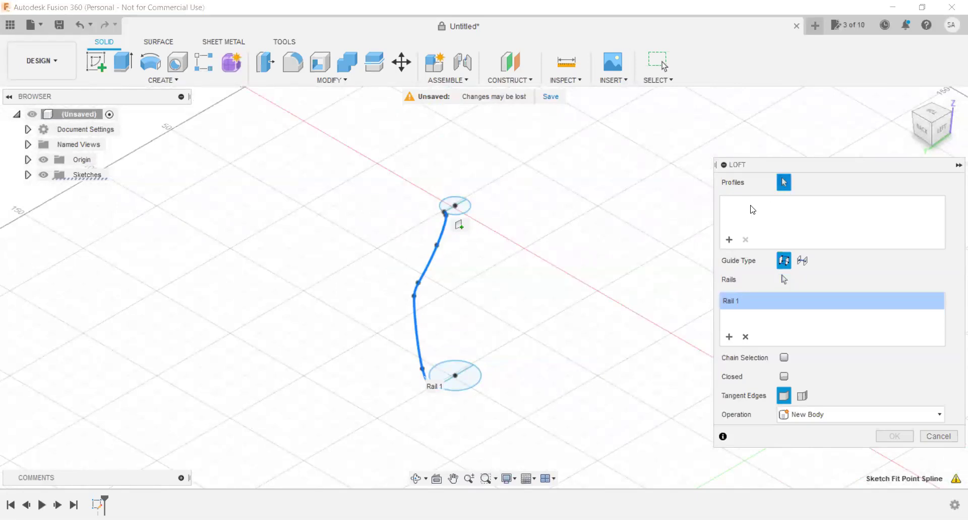
scroll(461, 211, up, 1)
scroll(456, 224, up, 2)
scroll(484, 235, up, 1)
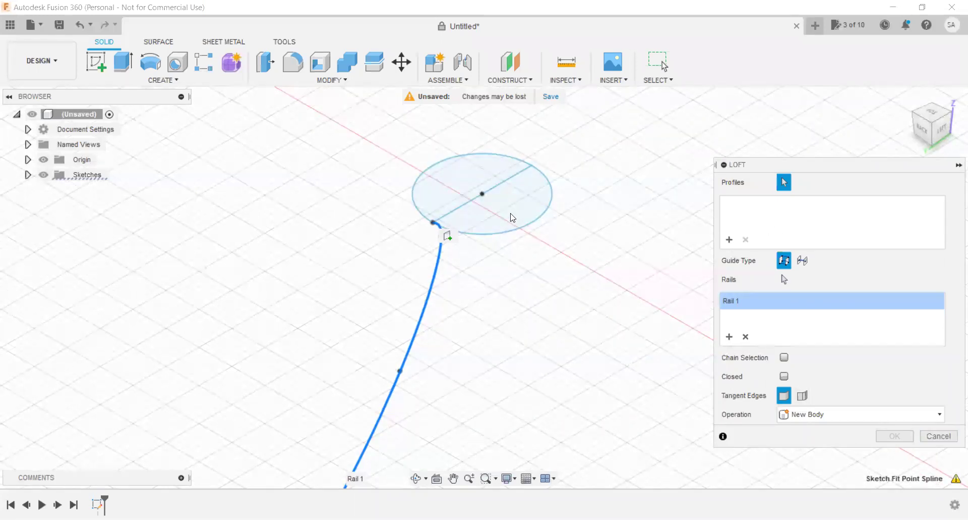
click(472, 203)
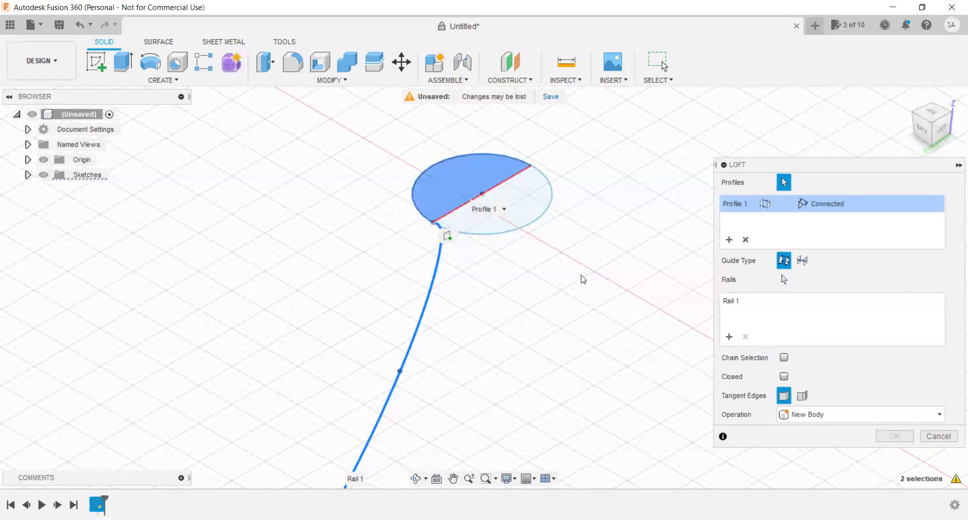
key(Escape)
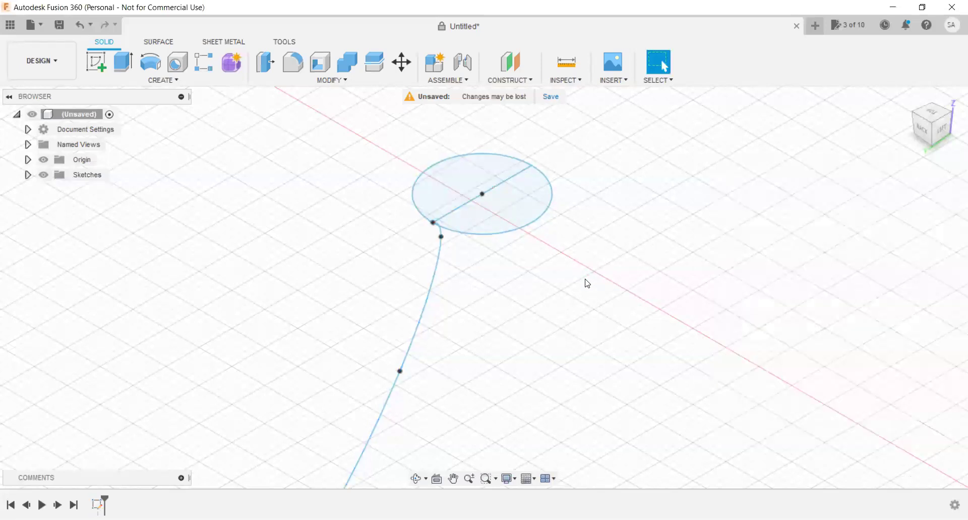
Remove the diameter half-lines that run to the spline in the top and bottom circles.
scroll(483, 189, up, 1)
scroll(486, 191, down, 1)
scroll(499, 209, down, 1)
scroll(593, 354, down, 1)
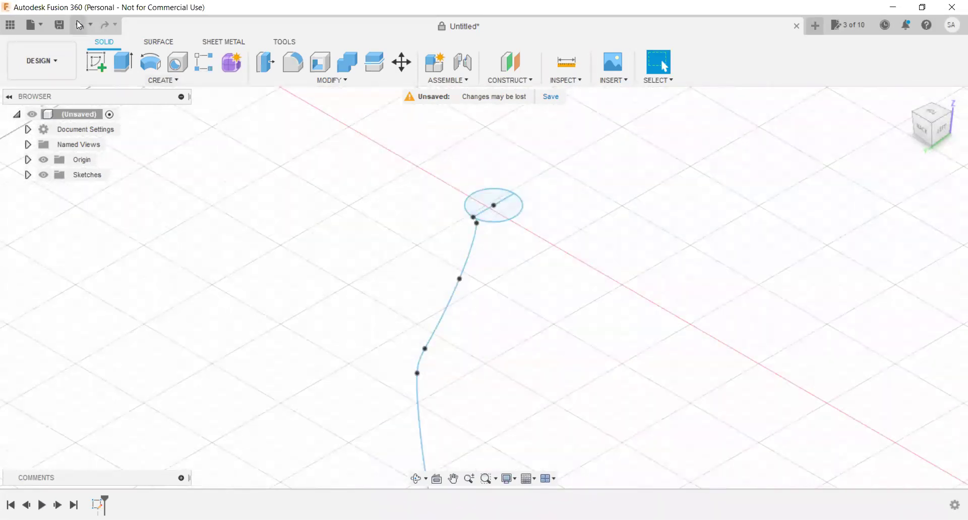
scroll(493, 219, up, 2)
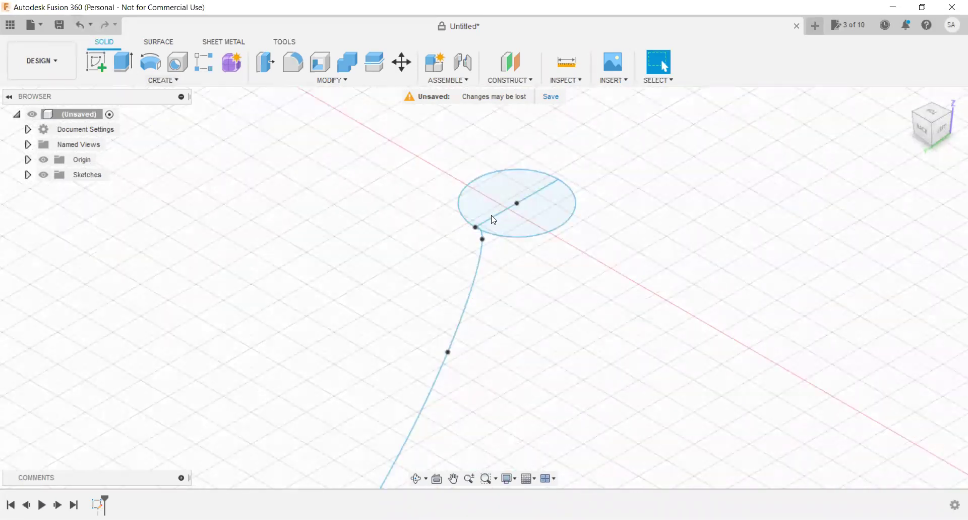
click(494, 222)
key(Escape)
scroll(496, 198, down, 1)
scroll(497, 198, down, 2)
scroll(497, 378, up, 2)
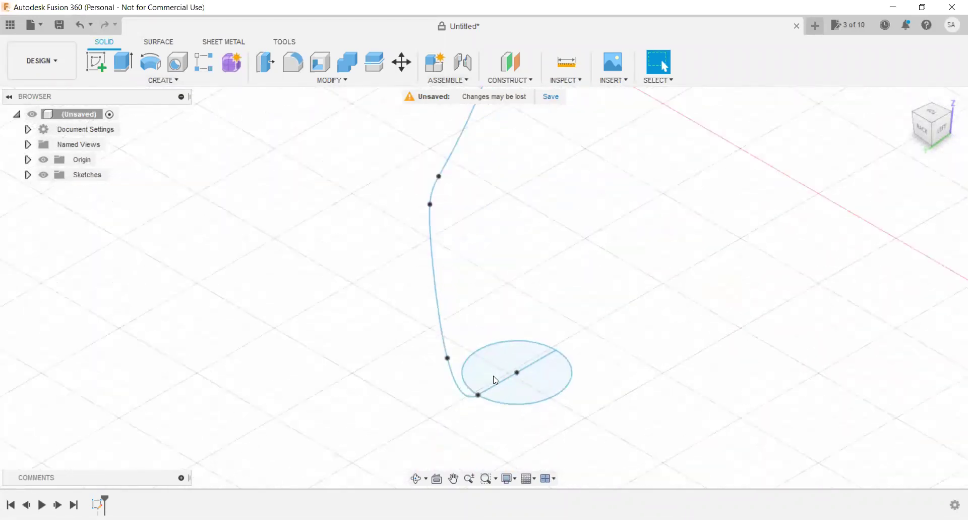
scroll(496, 411, up, 3)
click(499, 411)
key(Delete)
scroll(499, 409, down, 1)
scroll(515, 434, down, 1)
scroll(522, 398, down, 1)
scroll(526, 386, down, 1)
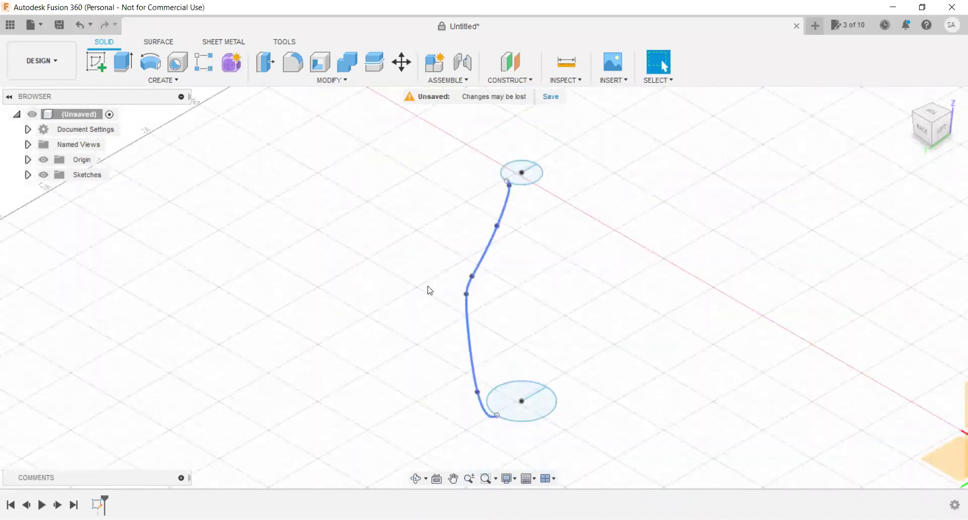
Start a loft and add the spline as Rail 1.
click(165, 82)
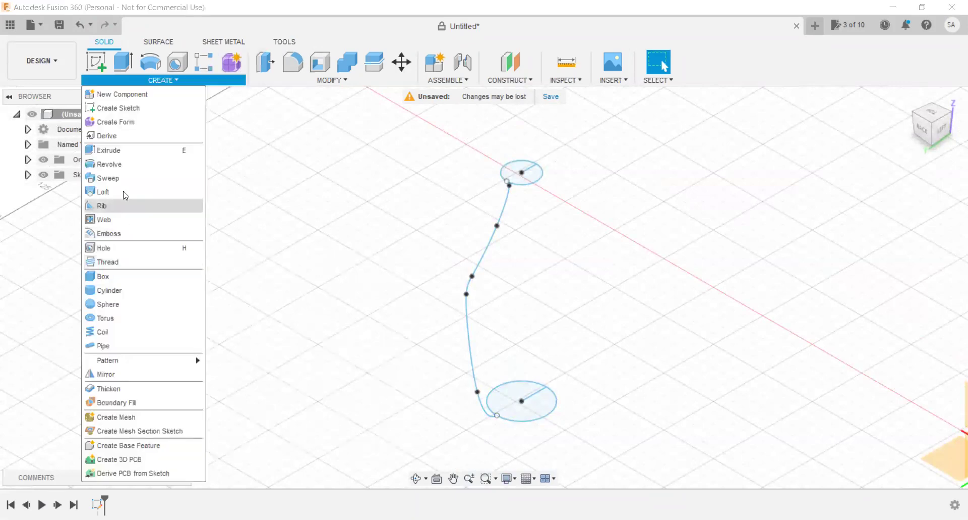
click(123, 185)
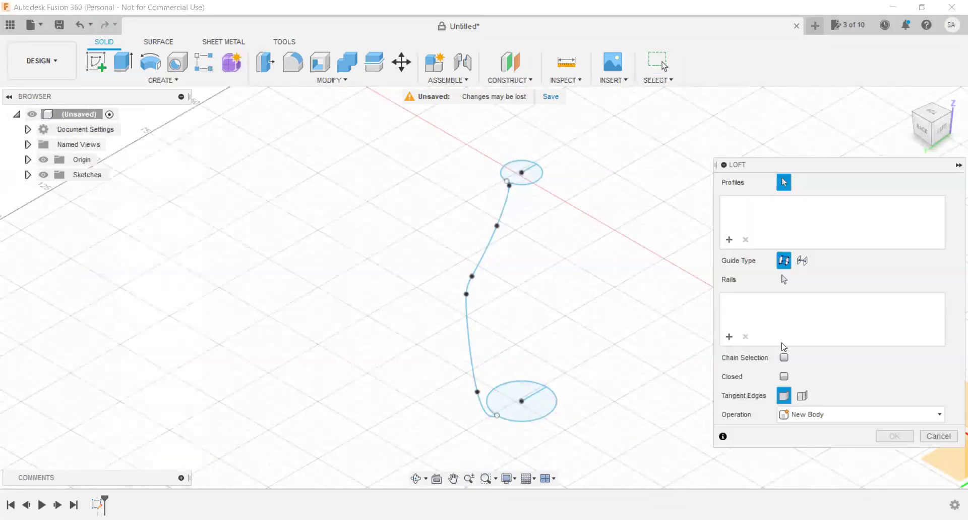
scroll(472, 302, up, 1)
scroll(465, 355, up, 1)
scroll(464, 356, up, 1)
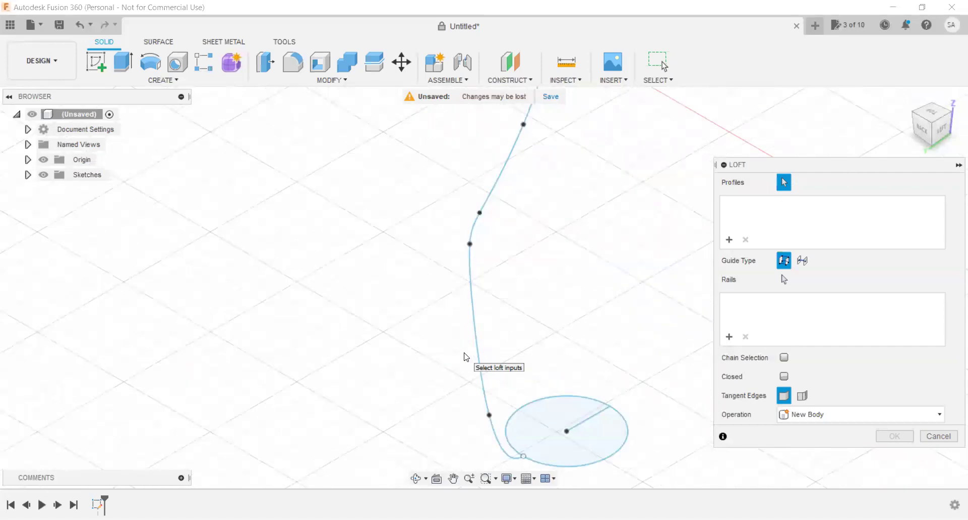
scroll(464, 357, up, 1)
click(785, 279)
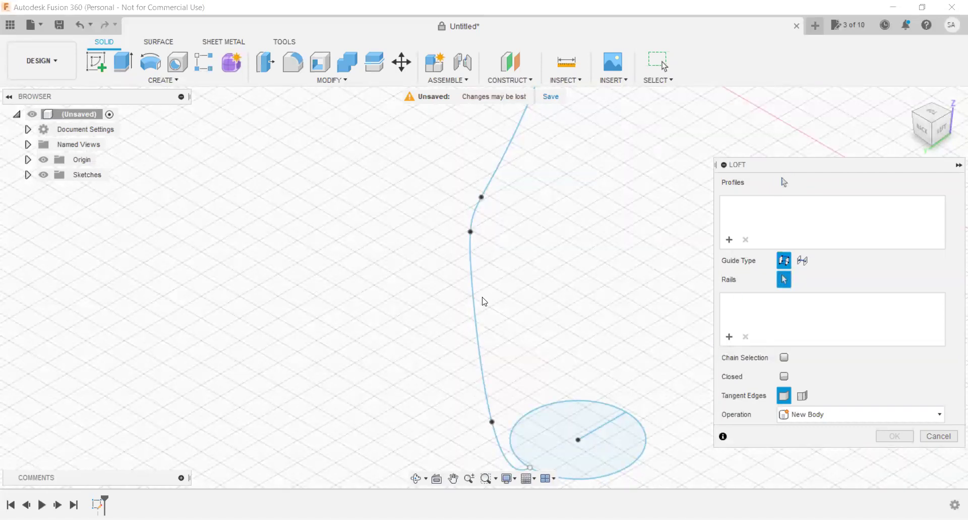
click(475, 305)
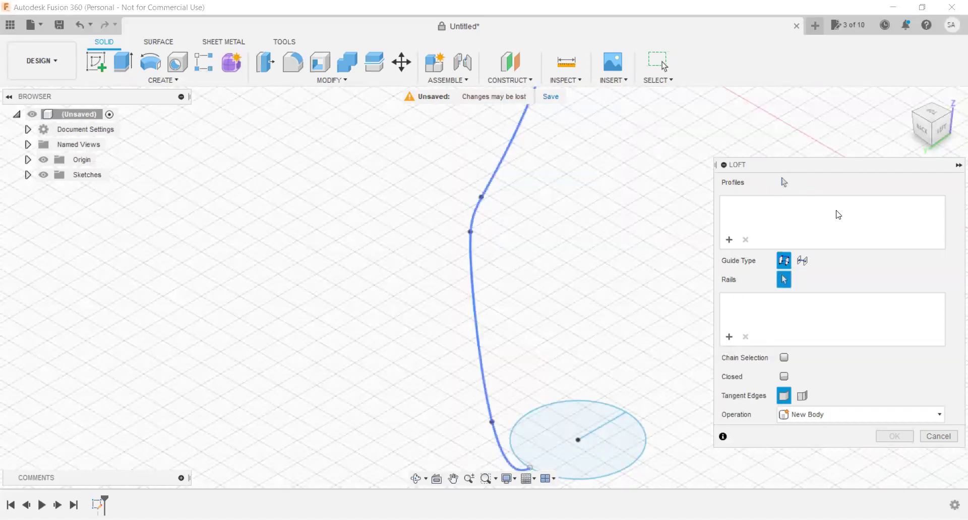
Pick the top and bottom circles as the loft's two profiles.
click(785, 181)
scroll(539, 214, down, 2)
scroll(549, 445, down, 4)
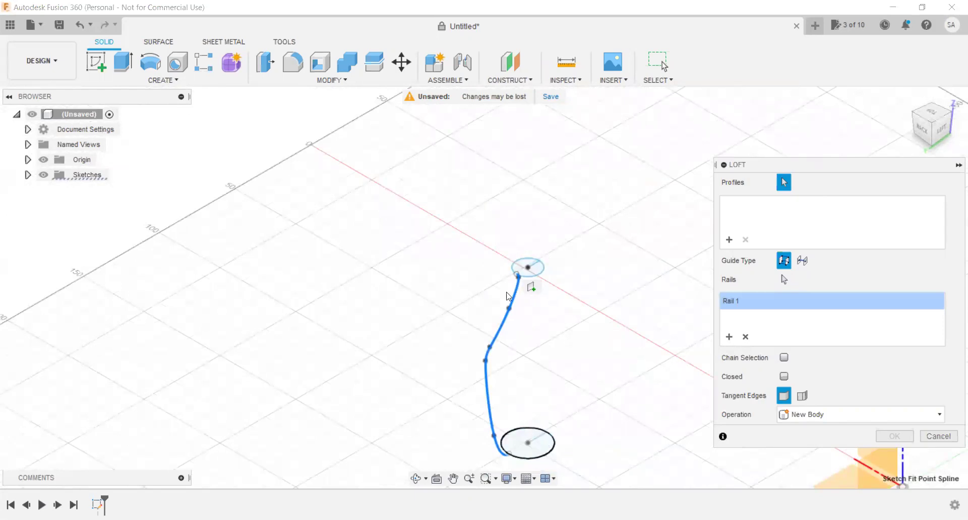
click(527, 270)
scroll(524, 273, up, 1)
scroll(535, 283, up, 2)
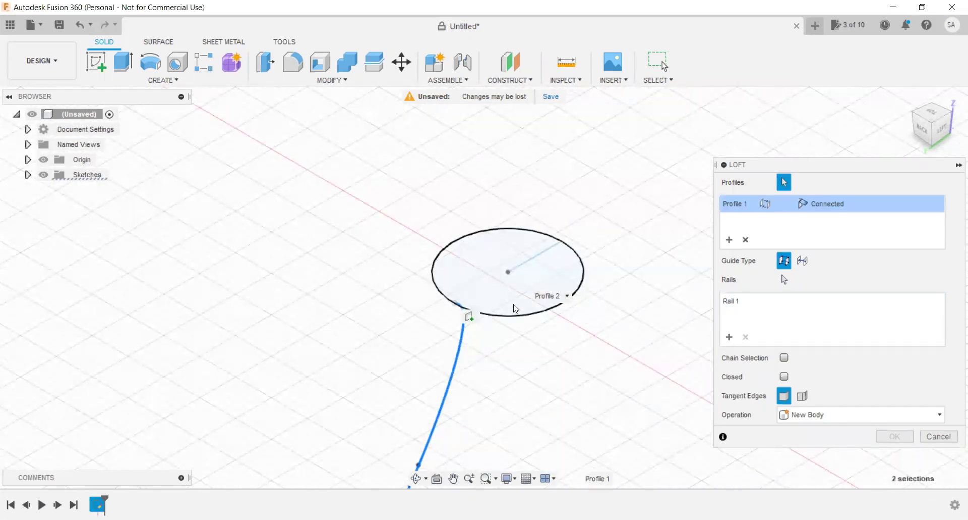
click(520, 302)
scroll(395, 255, down, 2)
scroll(363, 404, down, 1)
scroll(376, 348, down, 1)
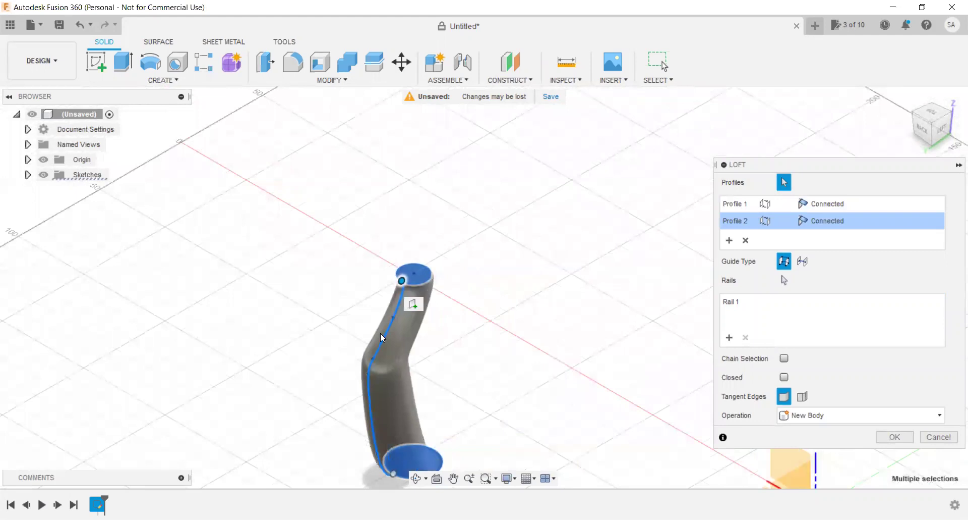
scroll(385, 389, down, 1)
scroll(394, 410, up, 1)
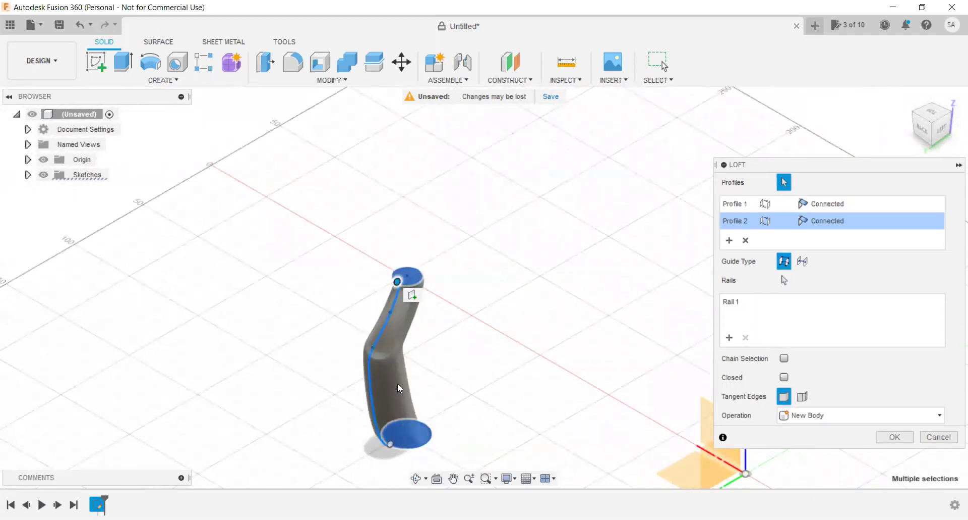
scroll(401, 379, up, 1)
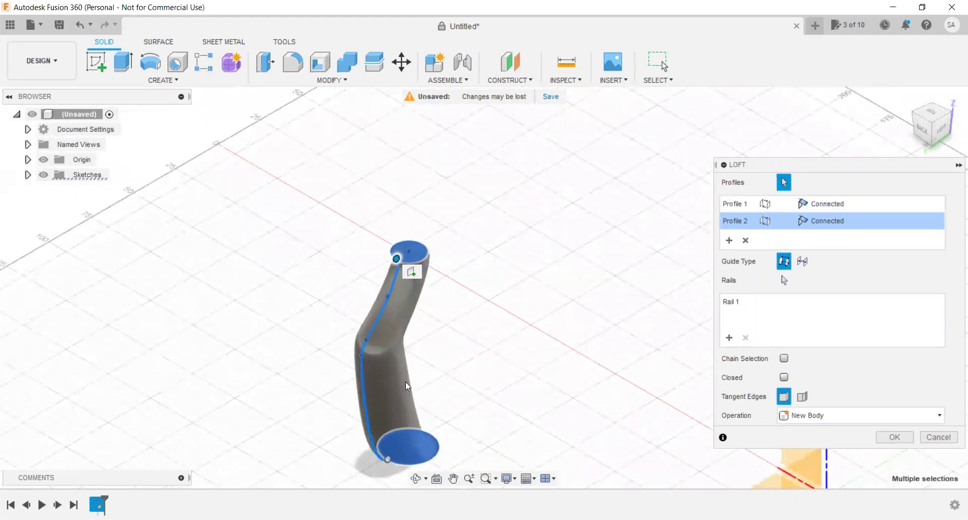
scroll(407, 386, up, 2)
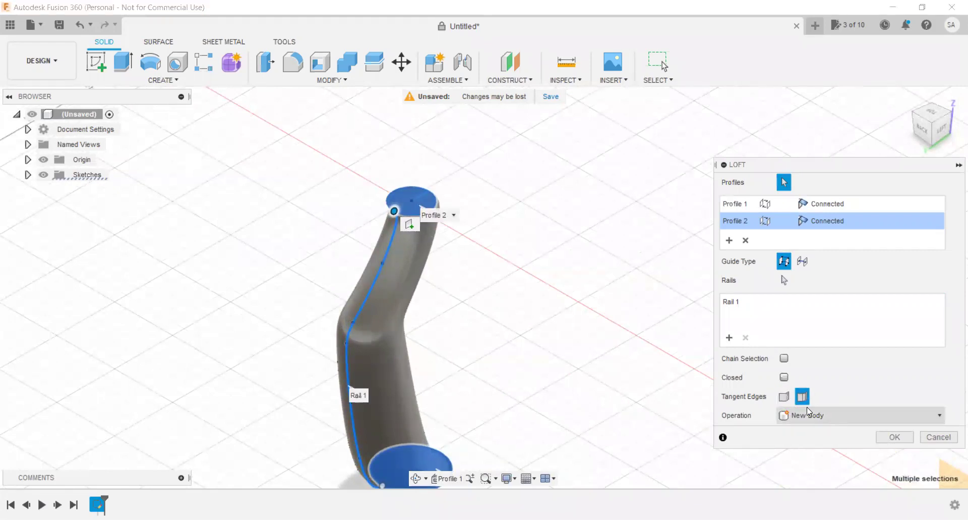
Toggle the loft's Closed option on and off, then inspect it from left and isometric views.
click(785, 376)
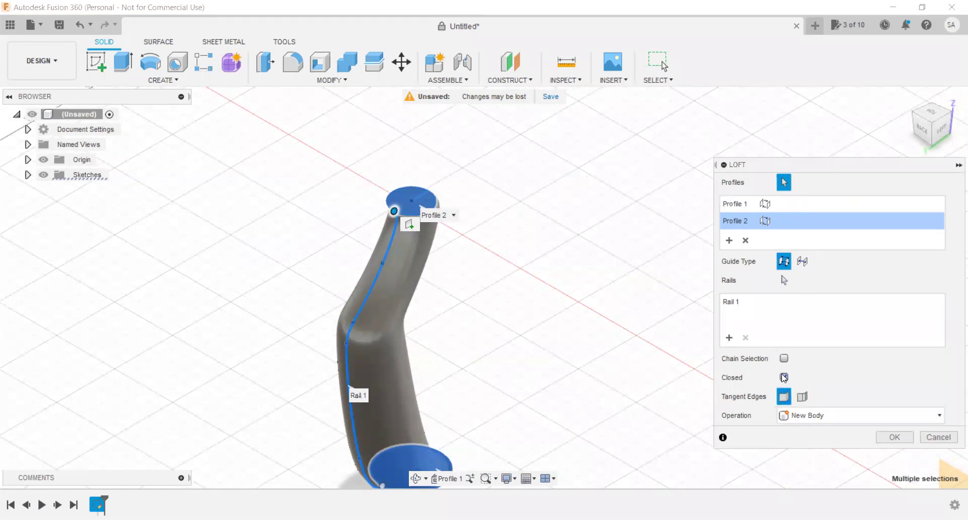
click(784, 377)
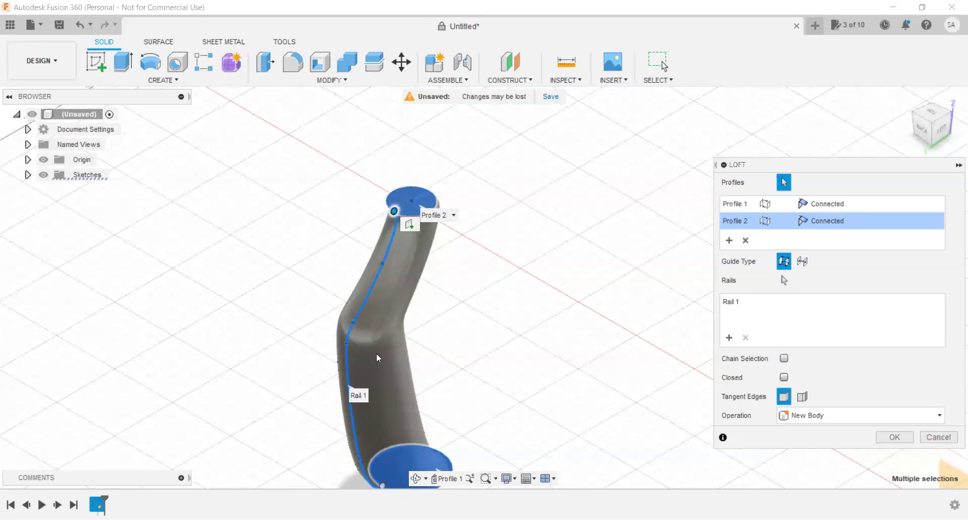
scroll(379, 358, down, 2)
click(941, 130)
mouse_move(930, 121)
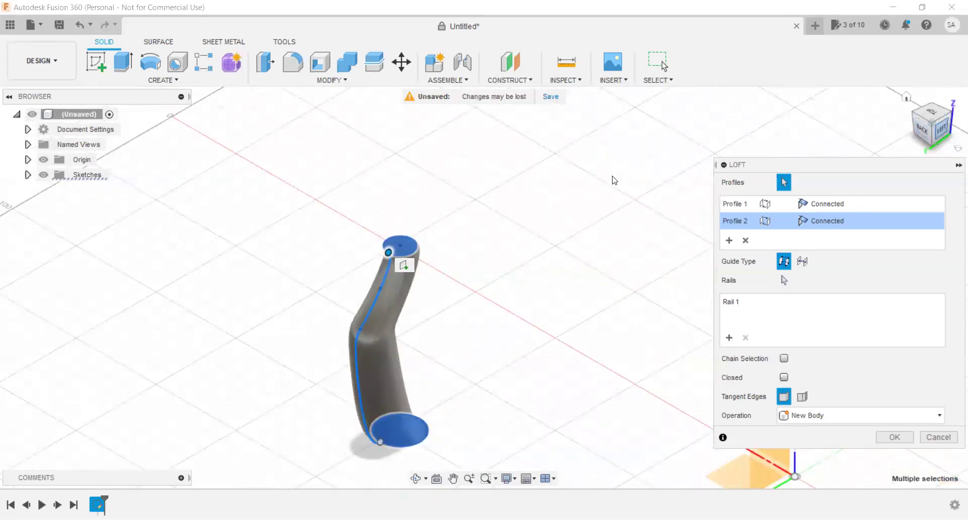
scroll(401, 341, up, 2)
scroll(424, 328, up, 1)
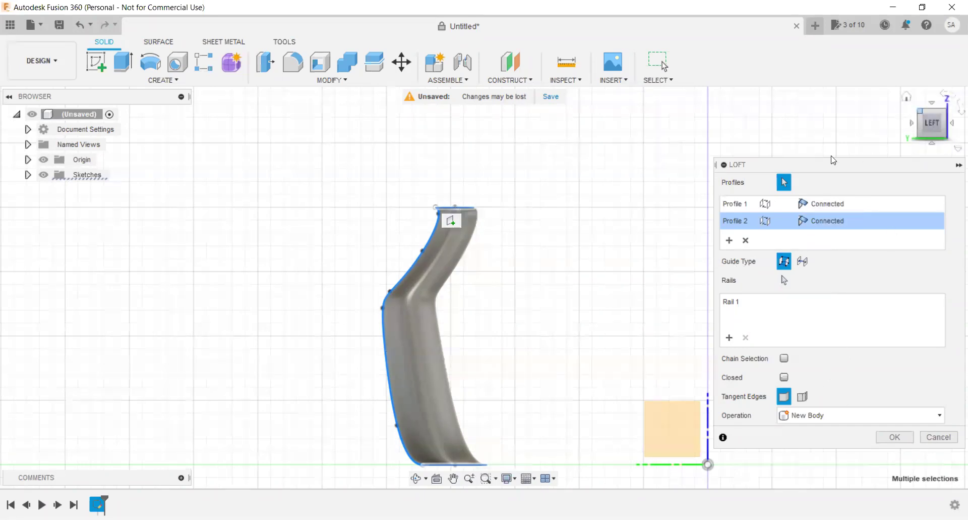
click(919, 116)
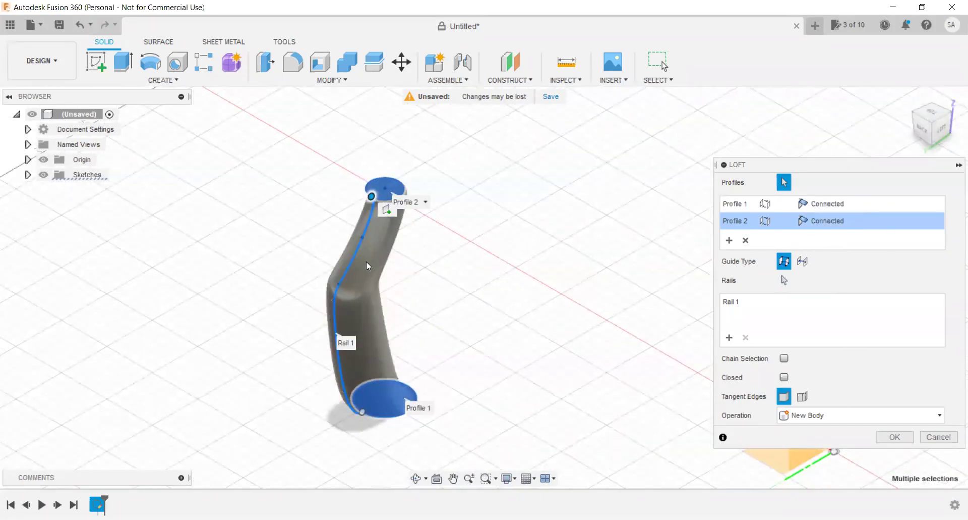
scroll(395, 307, up, 3)
scroll(396, 307, down, 2)
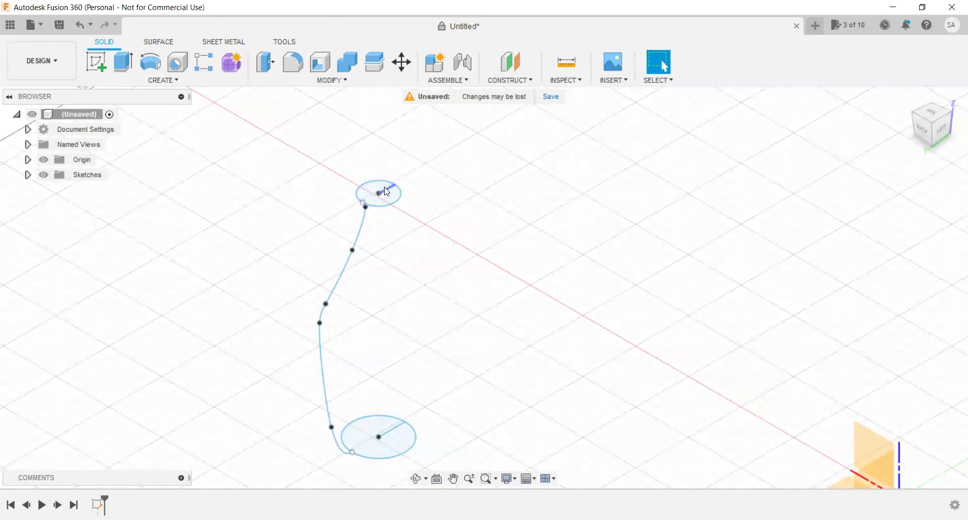
scroll(386, 191, up, 1)
scroll(387, 197, up, 1)
scroll(387, 204, up, 1)
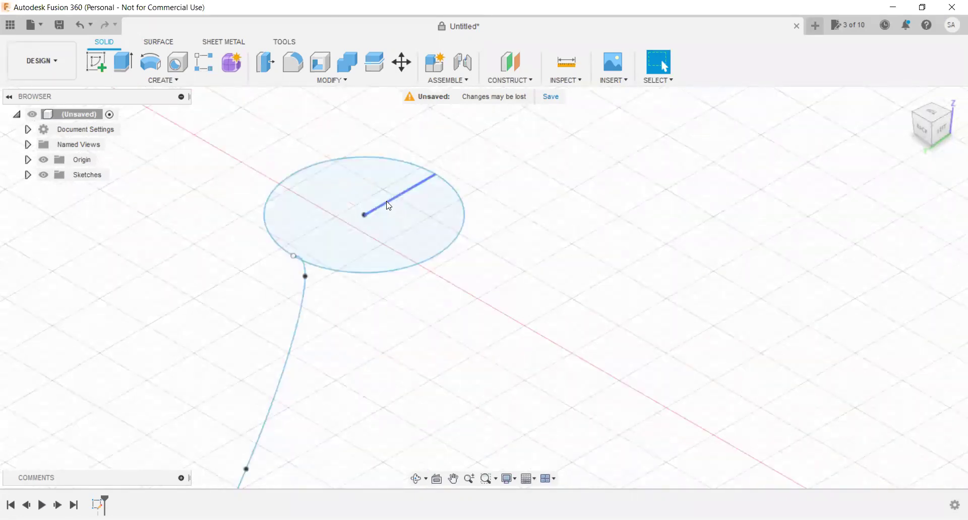
click(388, 204)
scroll(314, 165, down, 1)
scroll(353, 169, down, 1)
click(465, 138)
scroll(456, 162, down, 5)
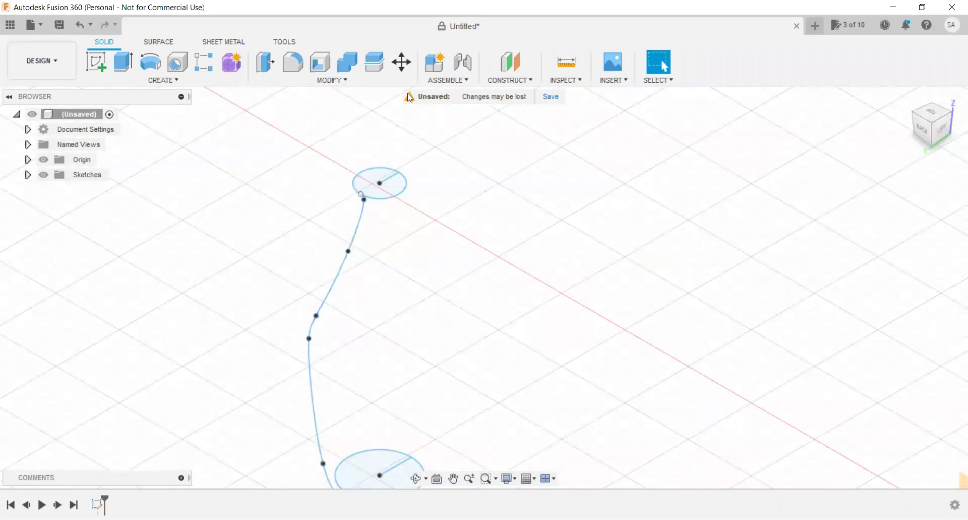
click(402, 62)
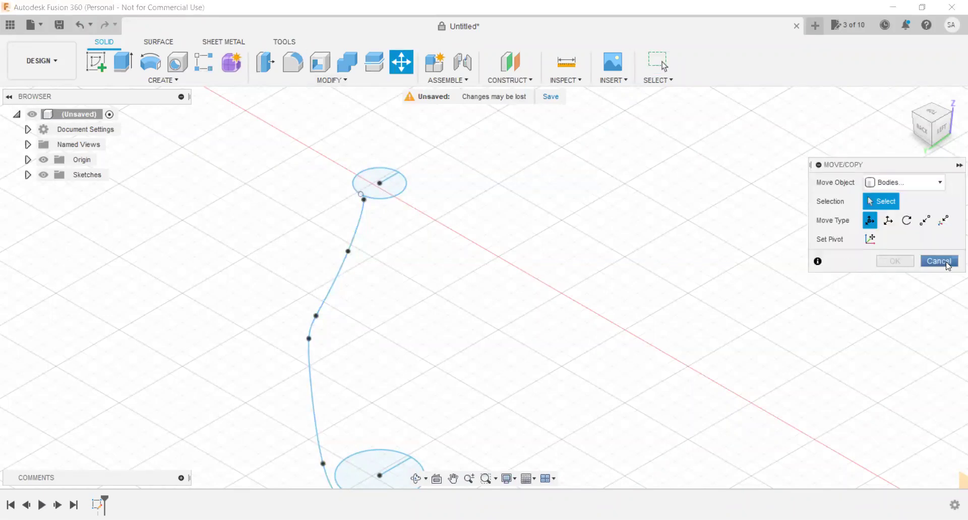
click(941, 260)
scroll(497, 225, down, 3)
scroll(447, 335, down, 1)
scroll(432, 356, up, 3)
scroll(430, 375, up, 2)
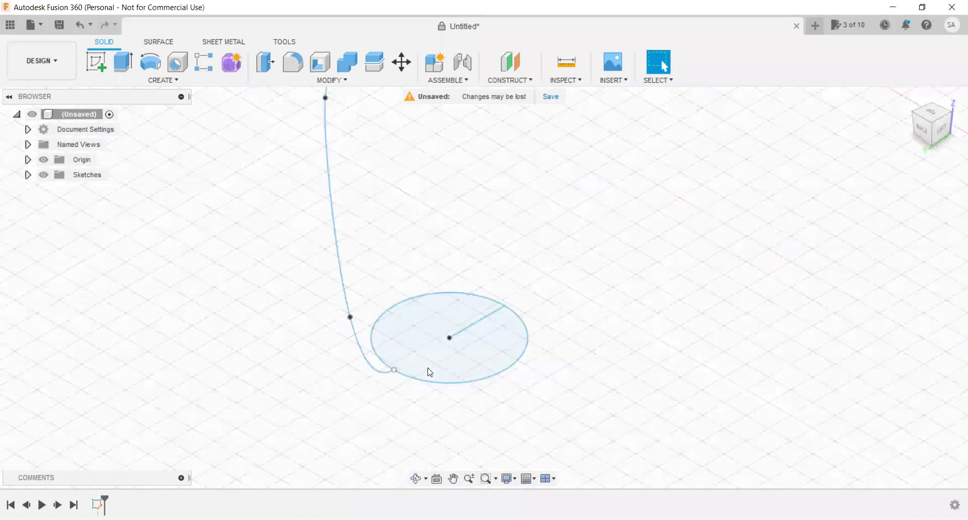
right_click(429, 372)
Reopen the sketch for editing.
click(437, 446)
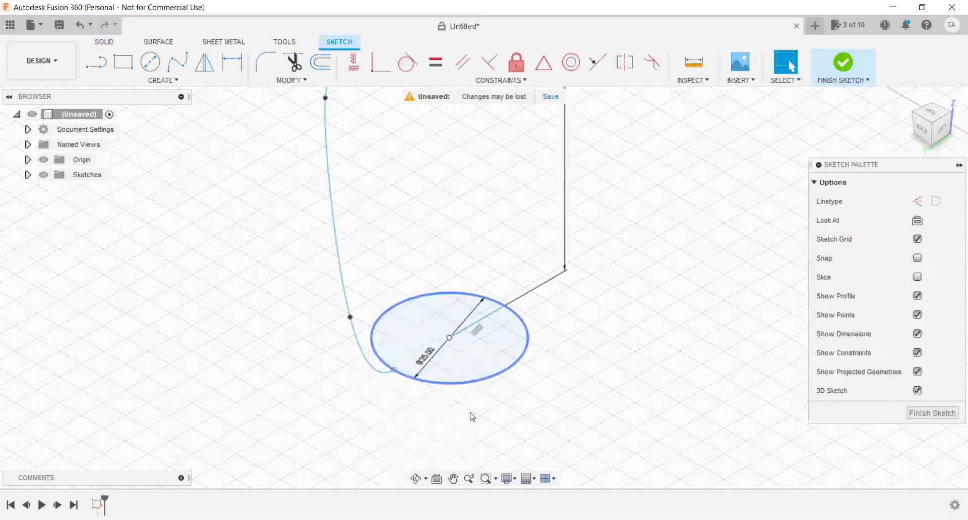
scroll(512, 320, down, 3)
scroll(515, 320, up, 1)
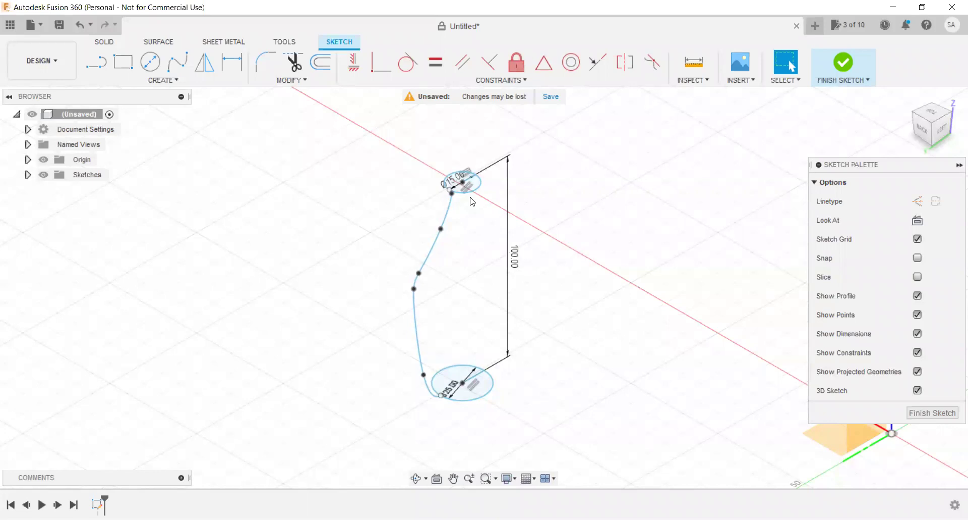
scroll(457, 182, up, 2)
scroll(456, 186, up, 2)
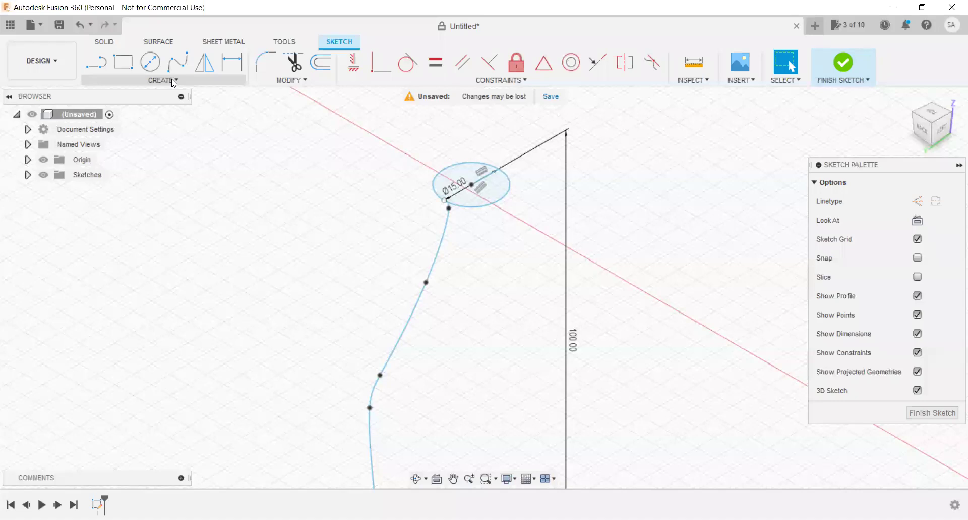
Create a circular pattern of the spline centred on the bottom circle's centre.
click(173, 81)
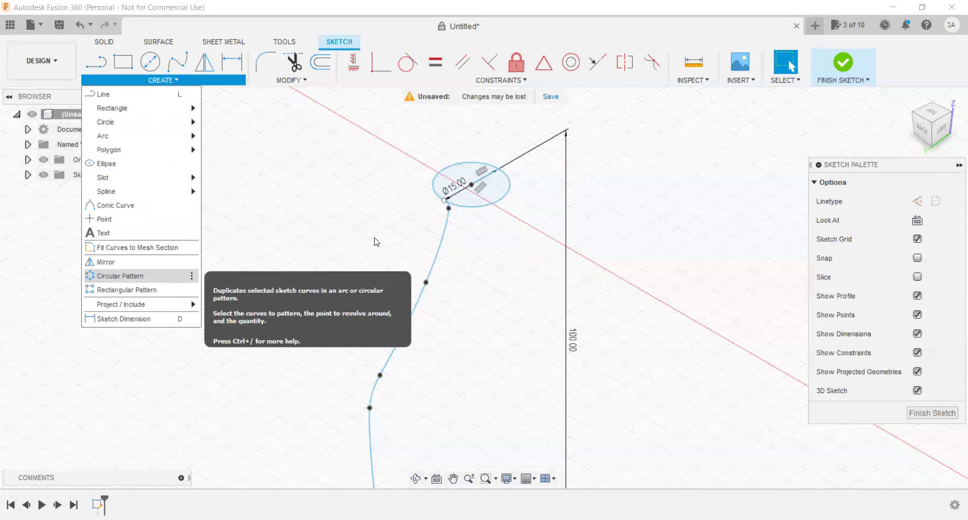
scroll(395, 226, down, 5)
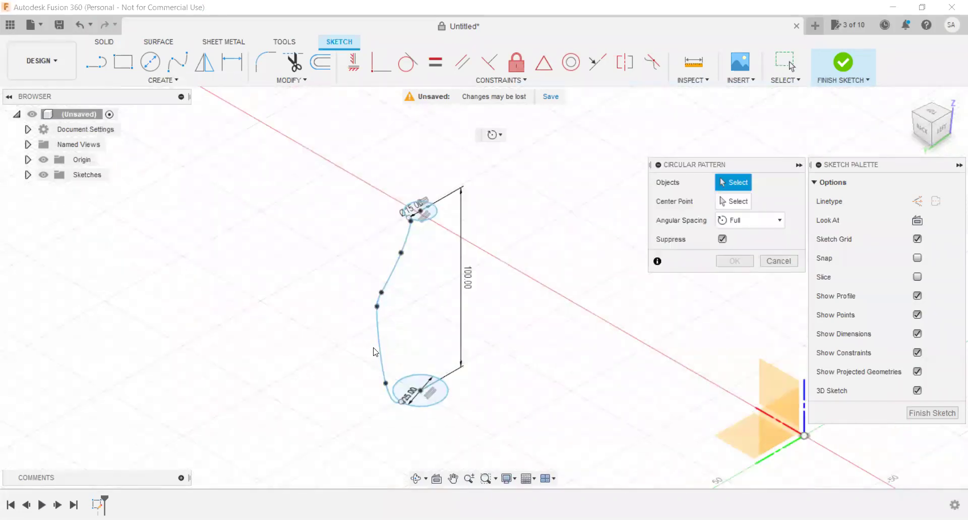
scroll(378, 348, up, 3)
click(389, 356)
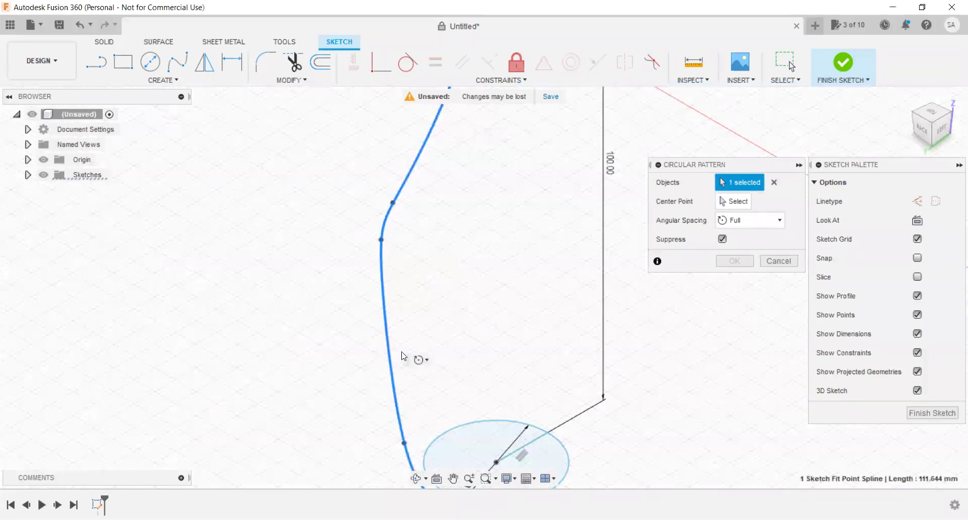
click(740, 203)
scroll(511, 303, up, 3)
scroll(525, 355, down, 3)
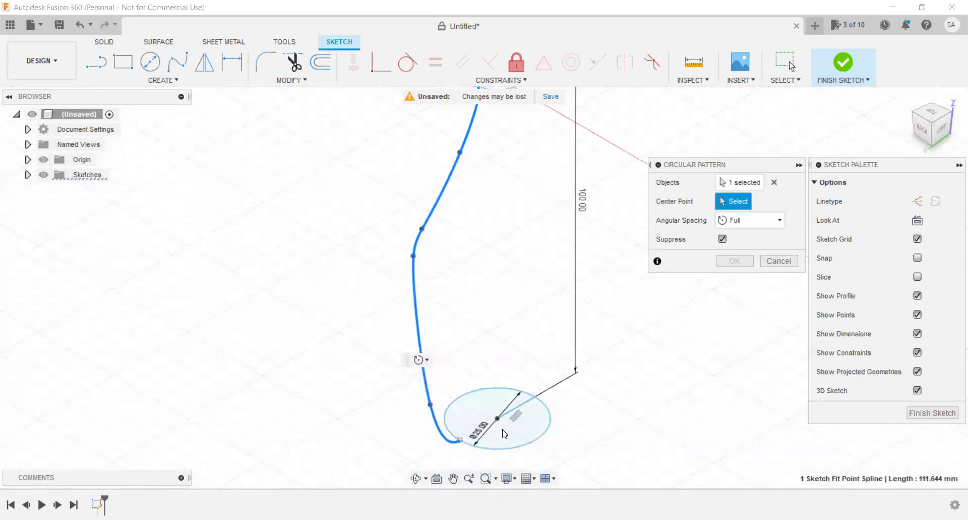
scroll(502, 421, down, 2)
scroll(501, 331, down, 2)
scroll(500, 293, up, 2)
scroll(504, 312, down, 2)
scroll(499, 405, up, 3)
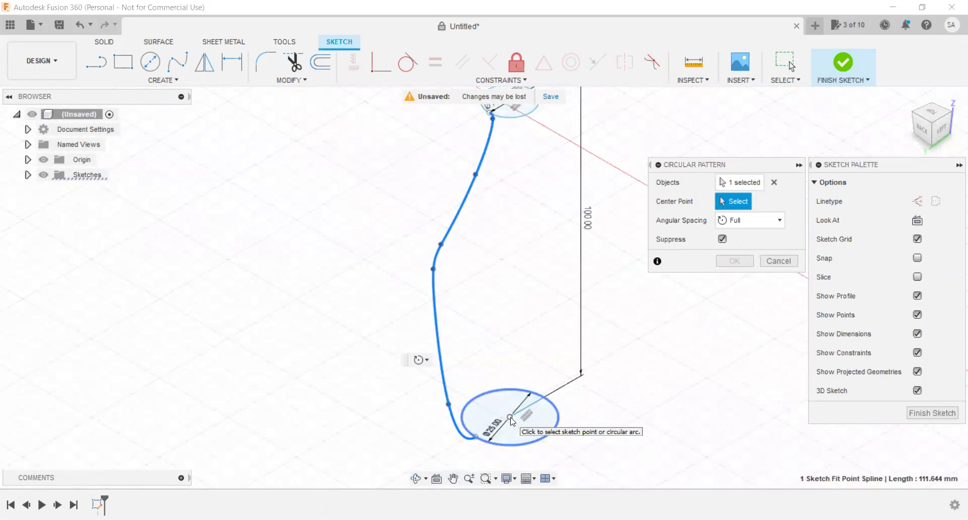
click(512, 419)
Set the pattern quantity to 2, after briefly trying up to 7 copies.
scroll(563, 382, down, 2)
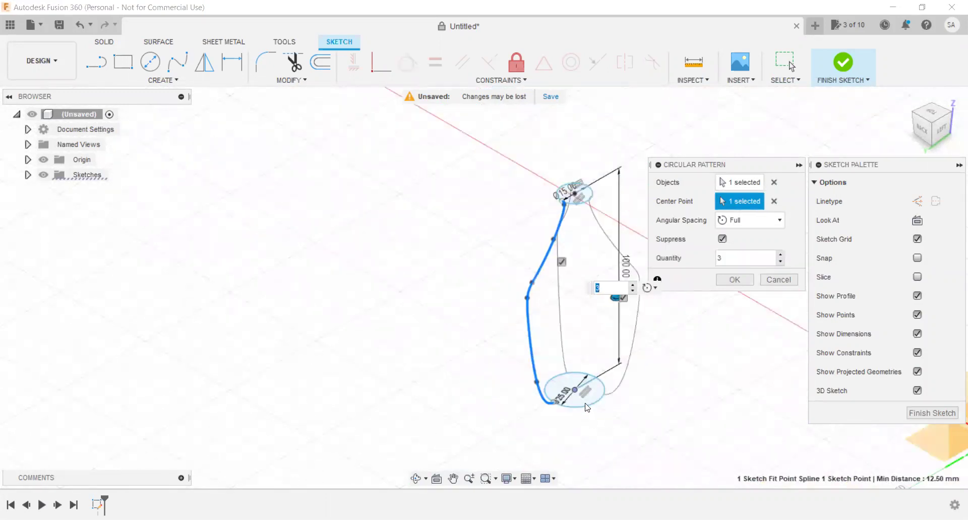
scroll(577, 372, up, 3)
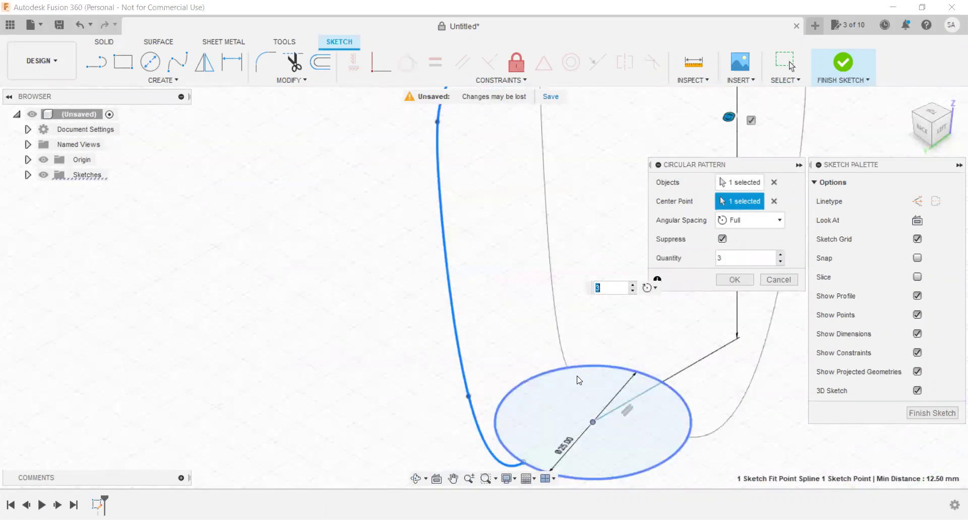
scroll(579, 379, down, 3)
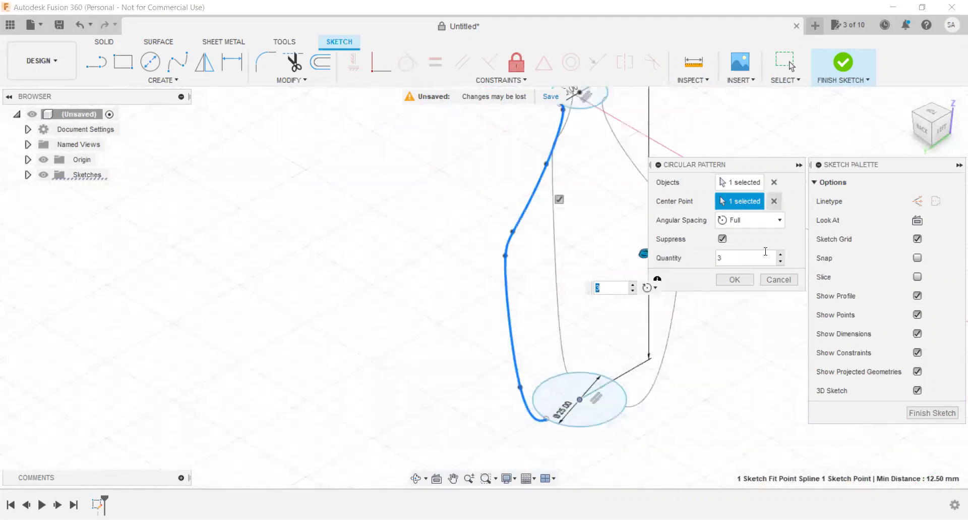
text(4)
click(782, 255)
click(781, 255)
click(781, 255)
click(782, 255)
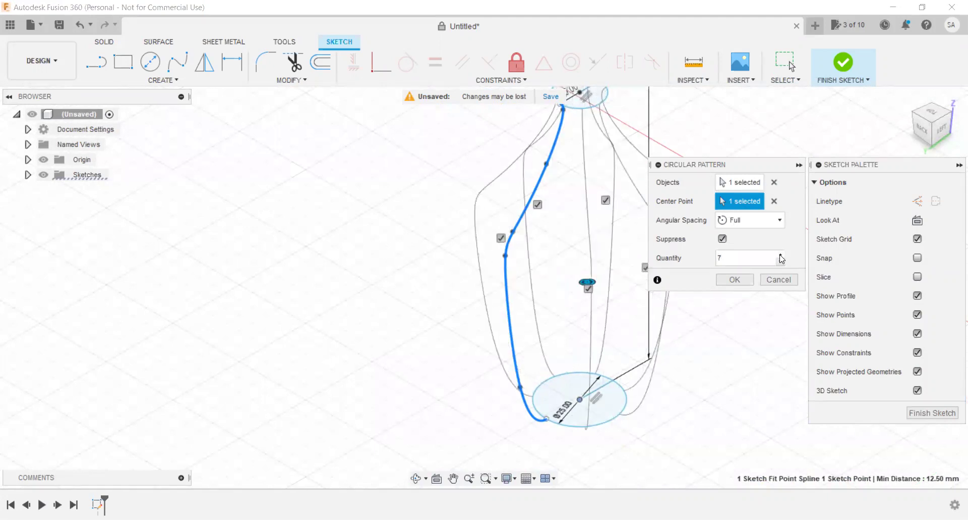
click(782, 262)
click(782, 263)
click(783, 263)
click(781, 263)
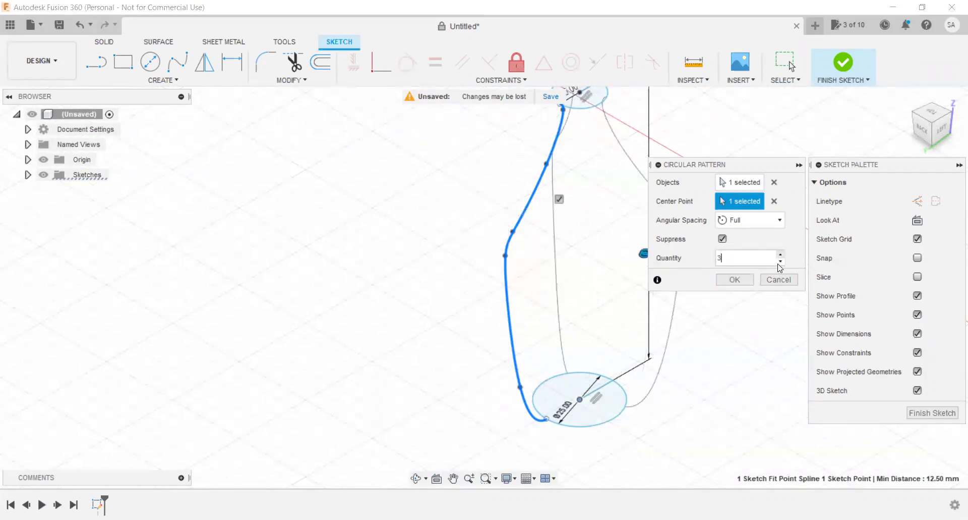
click(781, 262)
Confirm the circular pattern and switch from the left view to isometric.
key(Return)
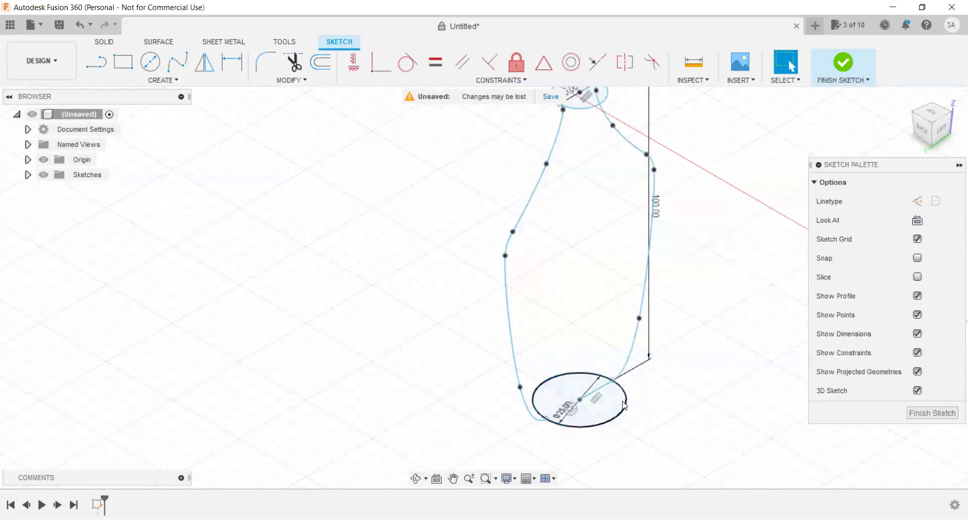
click(943, 130)
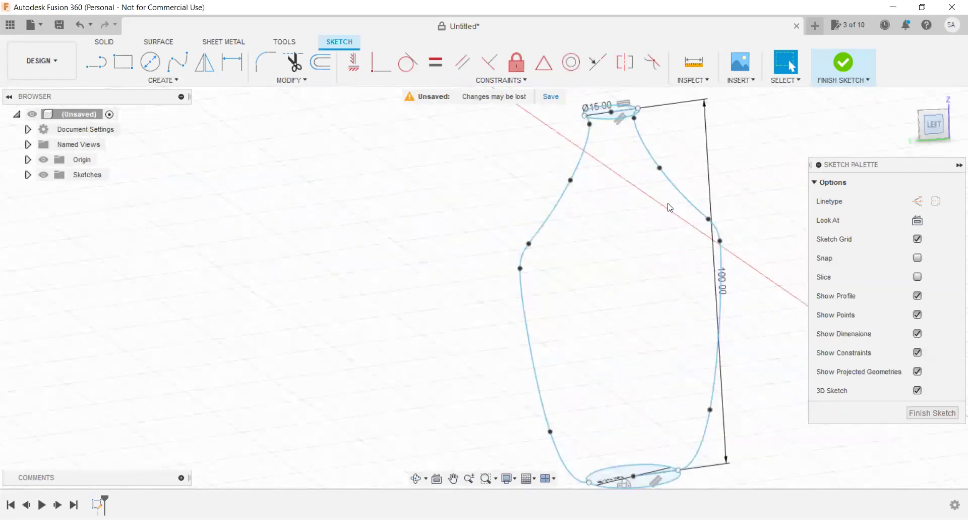
scroll(594, 449, up, 2)
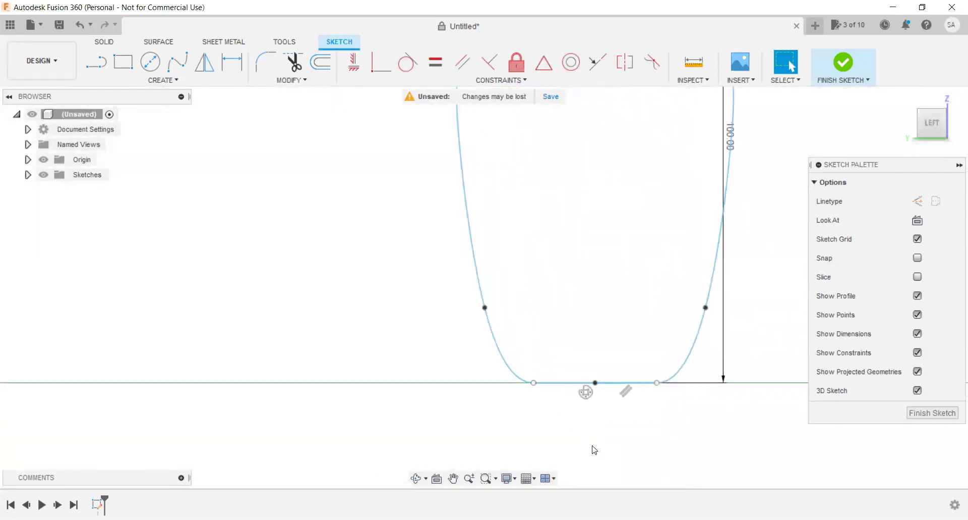
scroll(594, 449, down, 3)
scroll(599, 448, down, 1)
scroll(675, 190, up, 1)
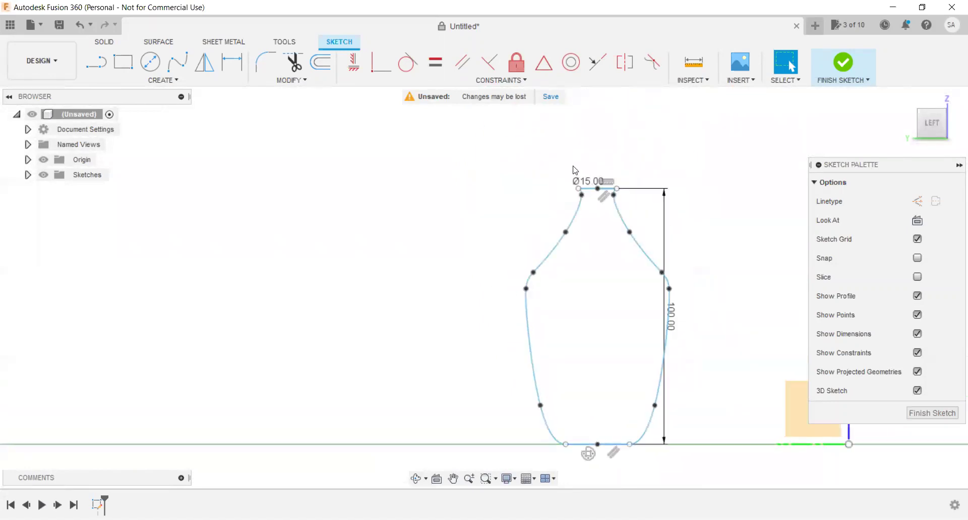
scroll(577, 187, up, 3)
scroll(576, 187, down, 1)
scroll(588, 217, down, 2)
scroll(556, 190, down, 2)
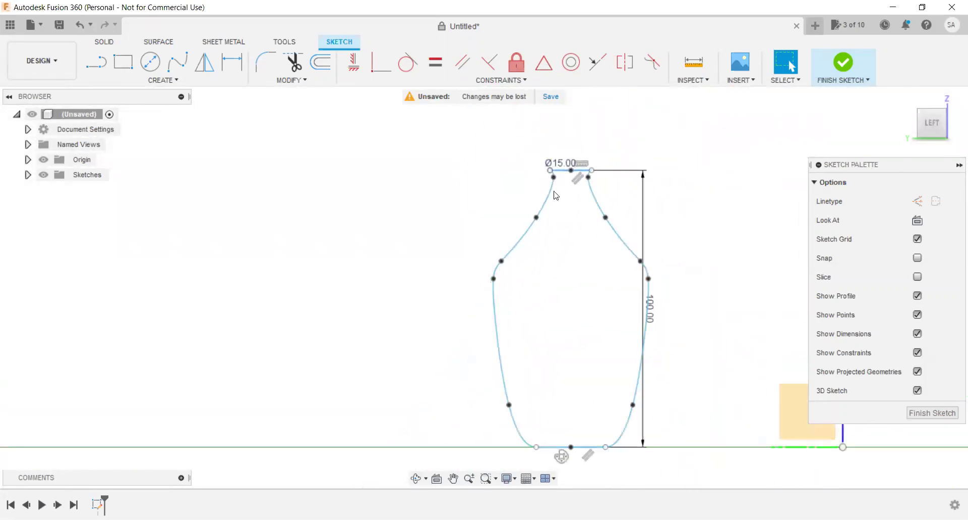
click(923, 117)
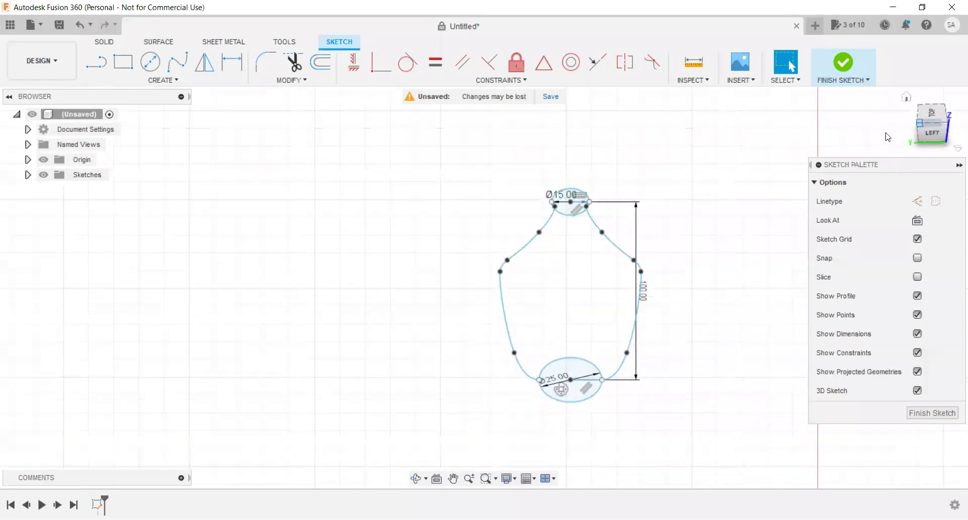
click(919, 121)
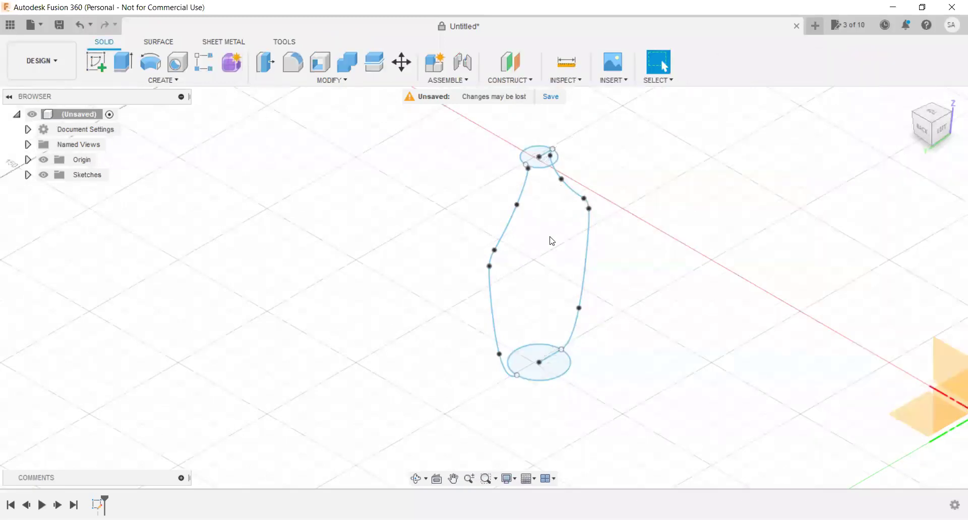
scroll(553, 354, up, 2)
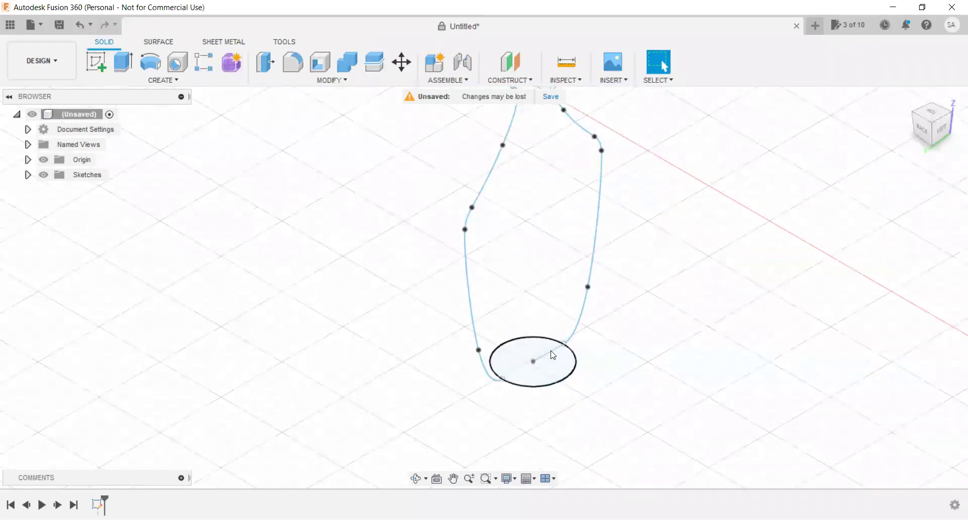
scroll(553, 355, up, 2)
Delete the radius lines inside the bottom and top circles.
click(552, 354)
key(Delete)
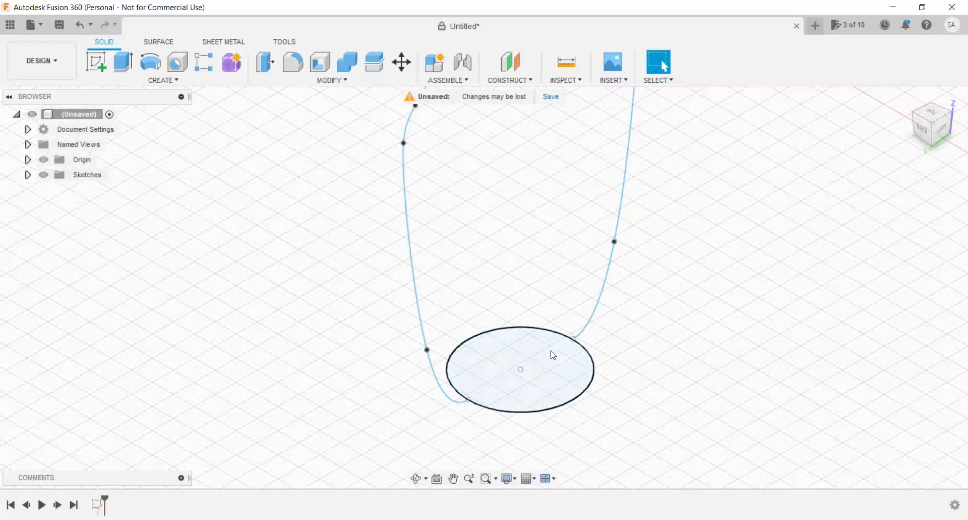
shift+middle_drag(512, 400, 517, 325)
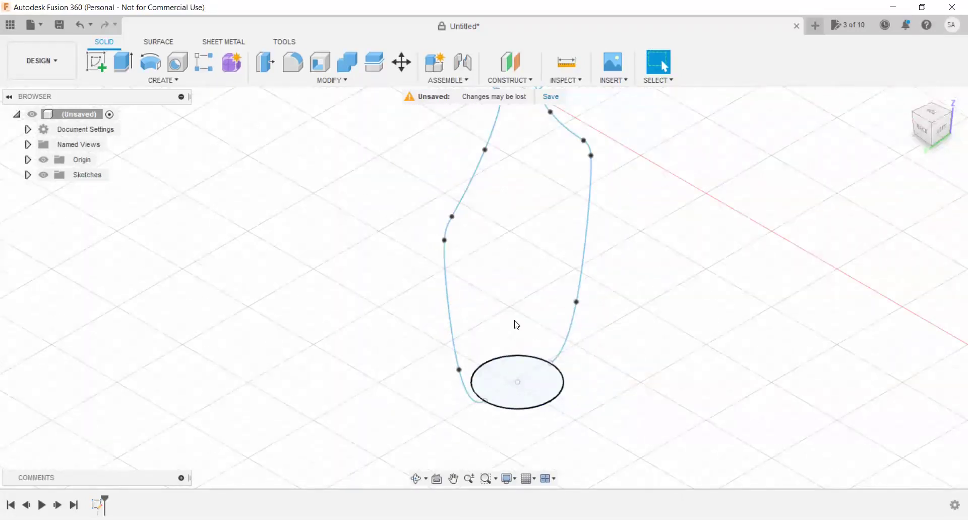
scroll(530, 199, up, 3)
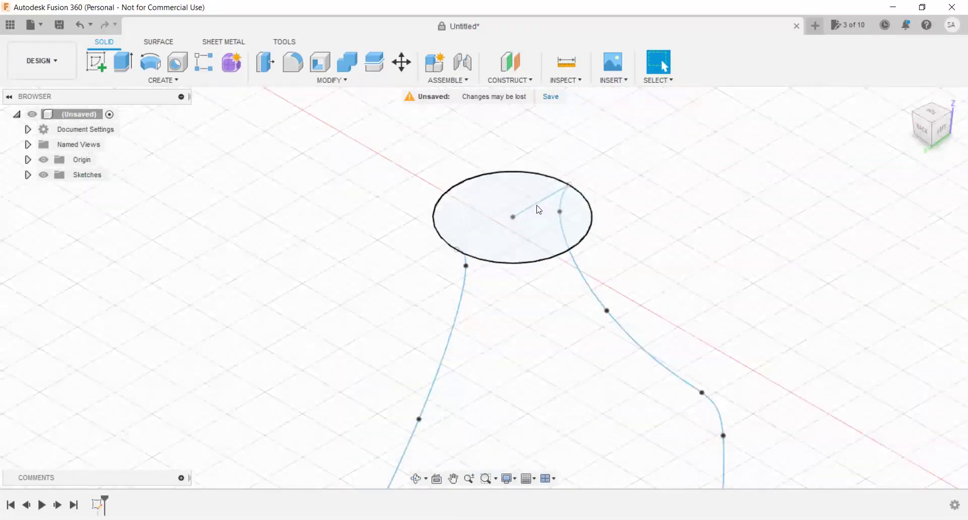
click(538, 207)
key(Delete)
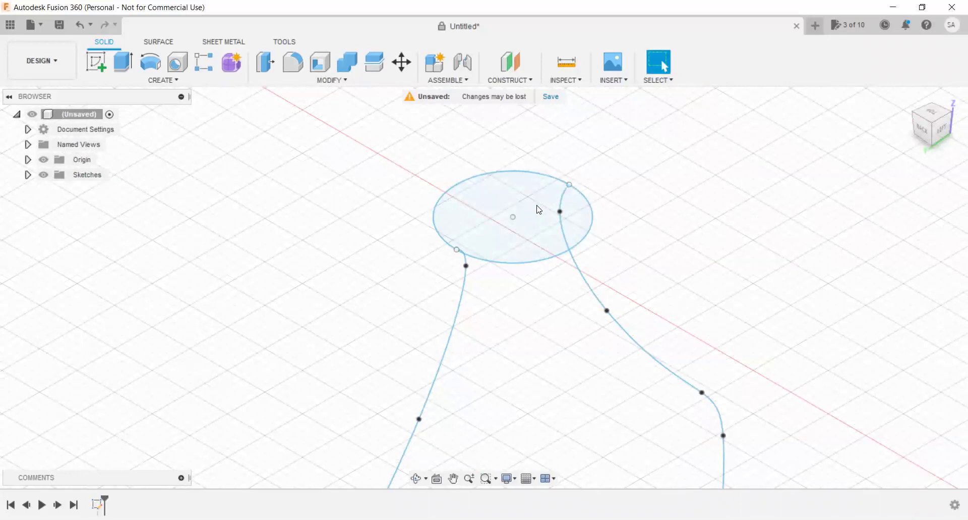
scroll(496, 217, down, 2)
scroll(660, 189, down, 2)
scroll(694, 164, down, 3)
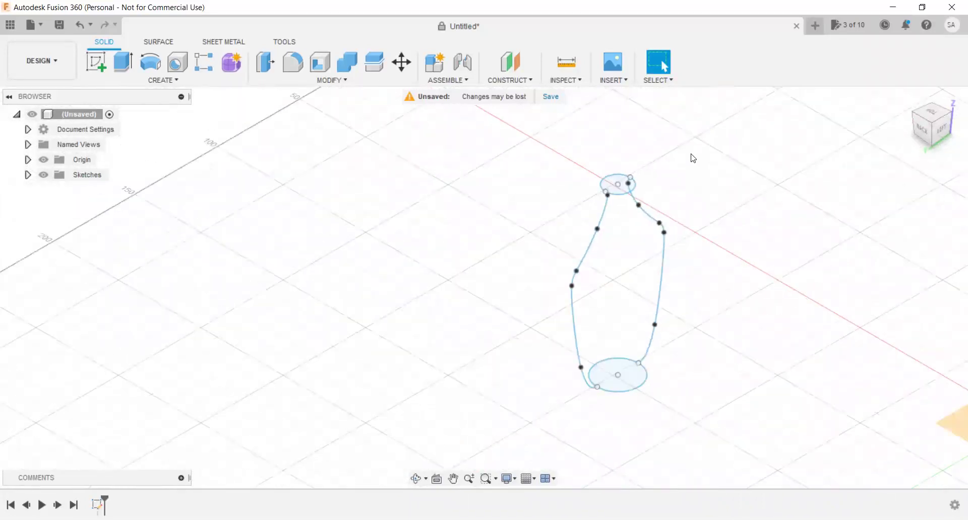
scroll(691, 155, down, 2)
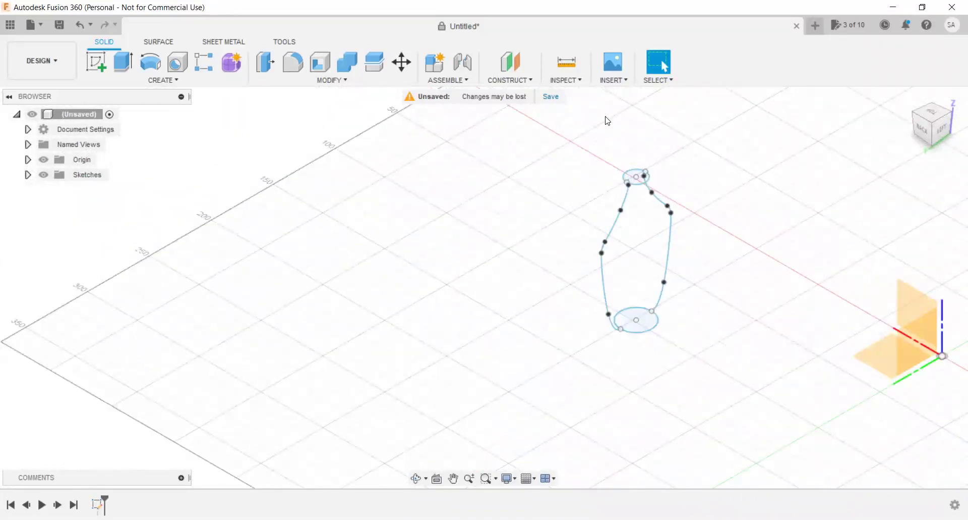
click(160, 80)
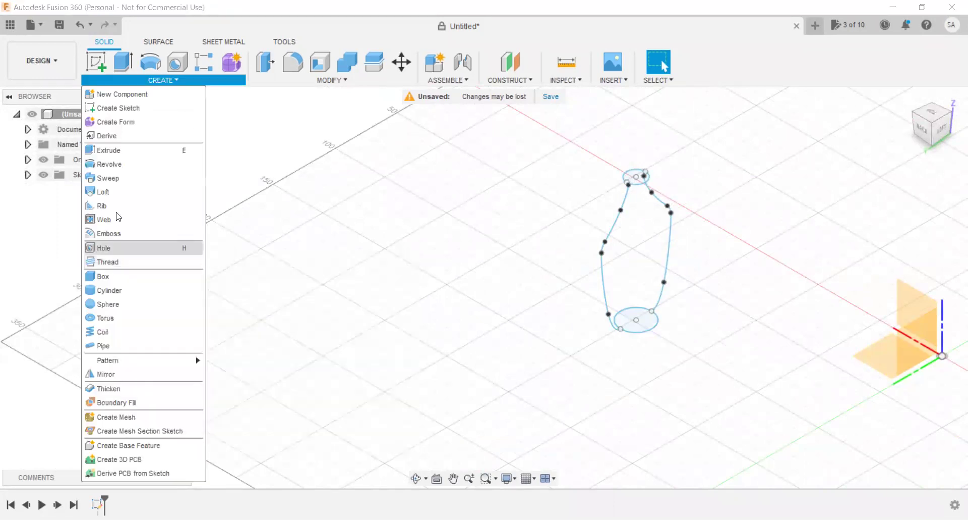
click(107, 193)
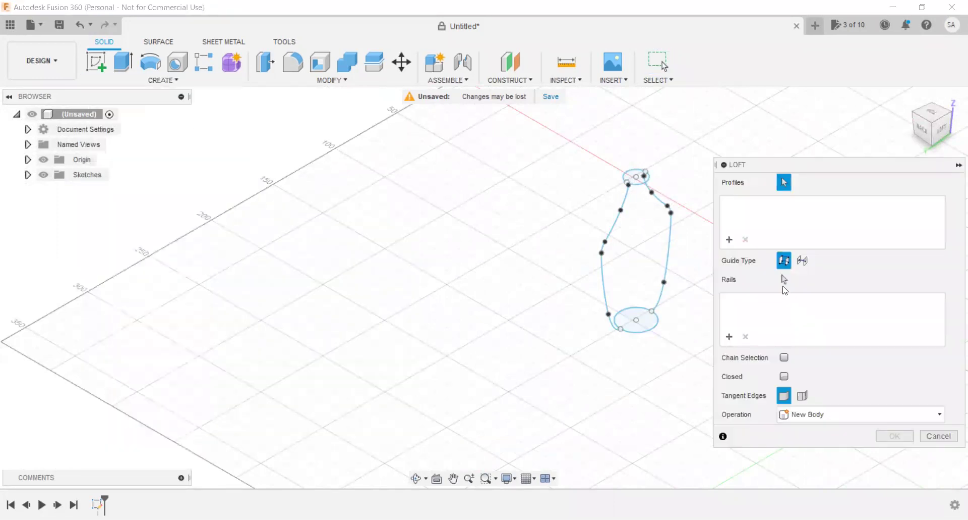
click(602, 285)
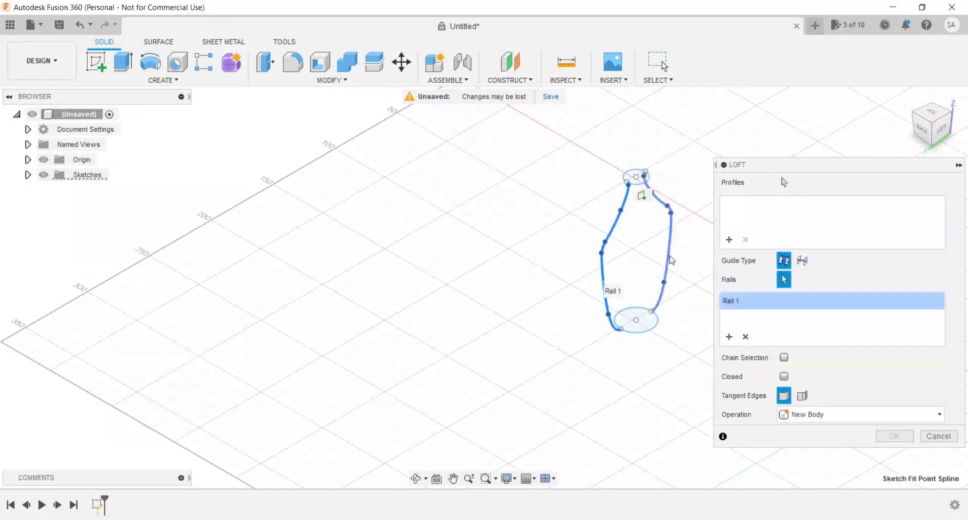
click(670, 260)
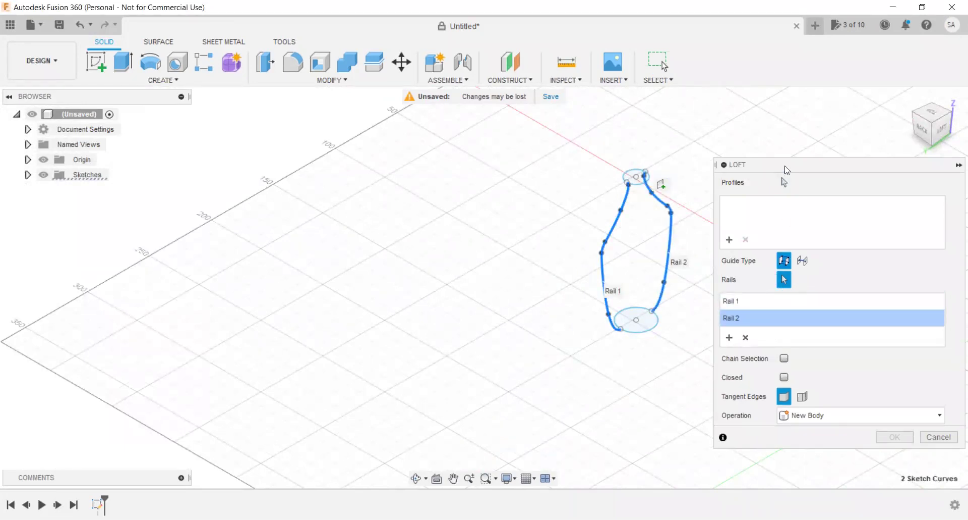
click(784, 183)
scroll(631, 178, up, 2)
scroll(631, 180, up, 2)
scroll(634, 184, up, 2)
click(634, 185)
scroll(508, 212, down, 3)
scroll(508, 212, down, 2)
scroll(554, 348, up, 2)
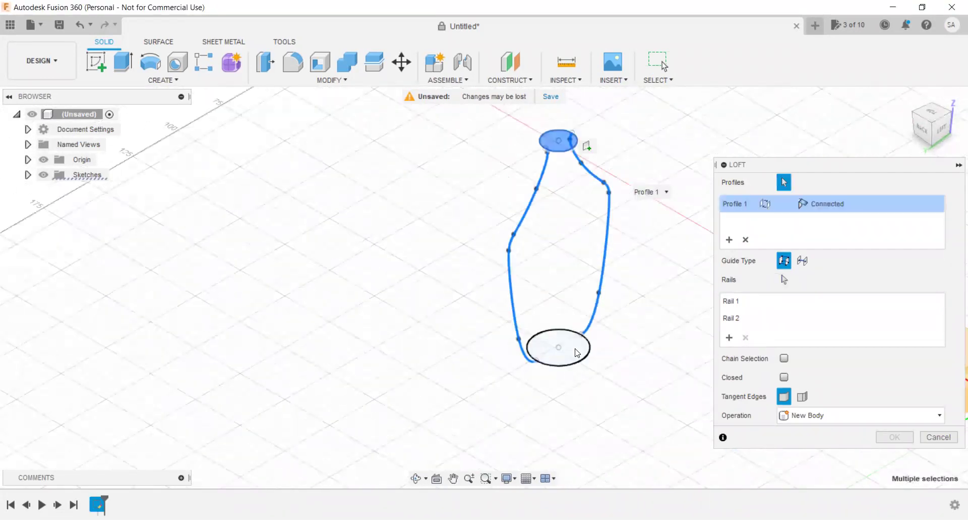
scroll(575, 363, up, 3)
click(576, 367)
scroll(530, 393, down, 1)
scroll(526, 376, down, 2)
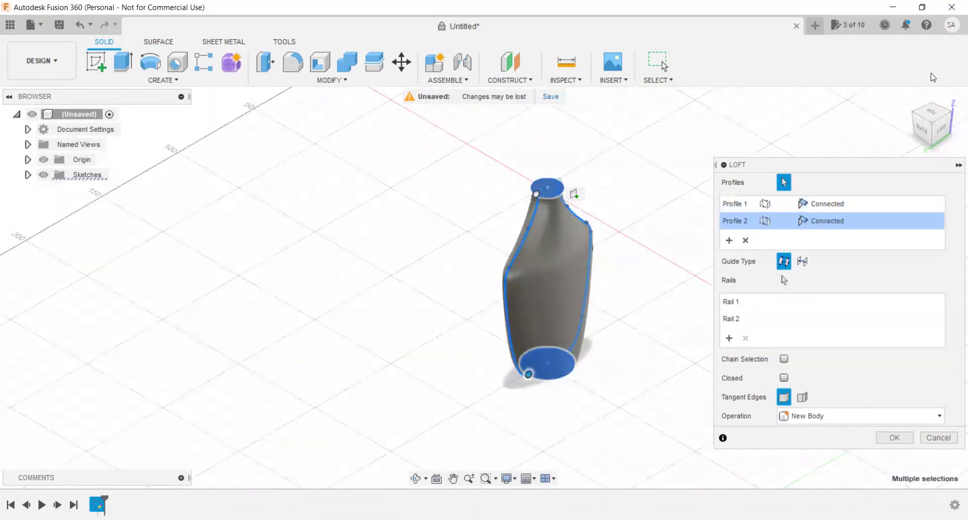
click(941, 129)
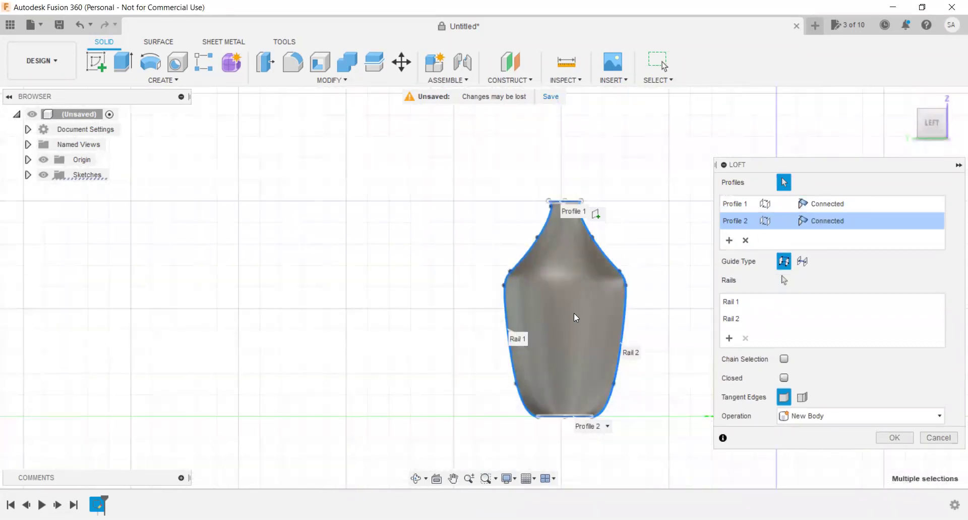
scroll(571, 297, up, 2)
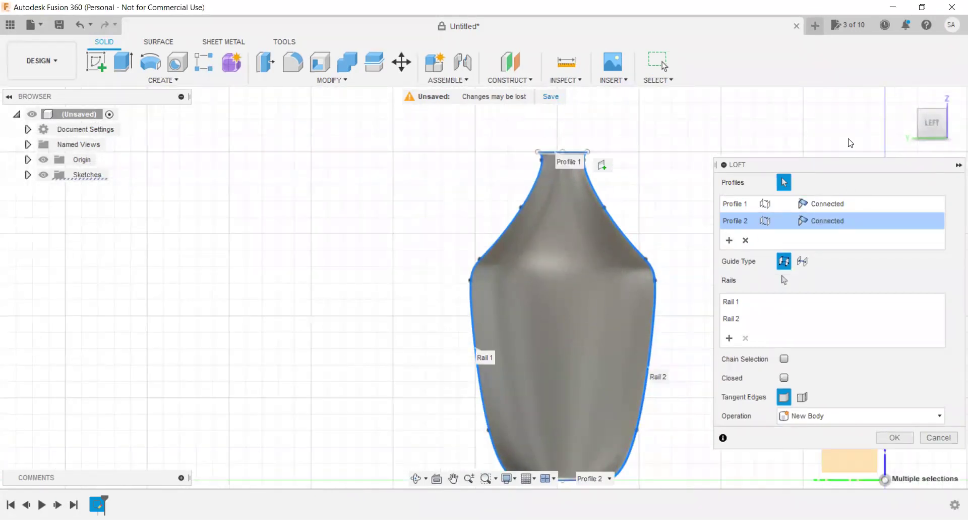
mouse_move(933, 123)
click(911, 132)
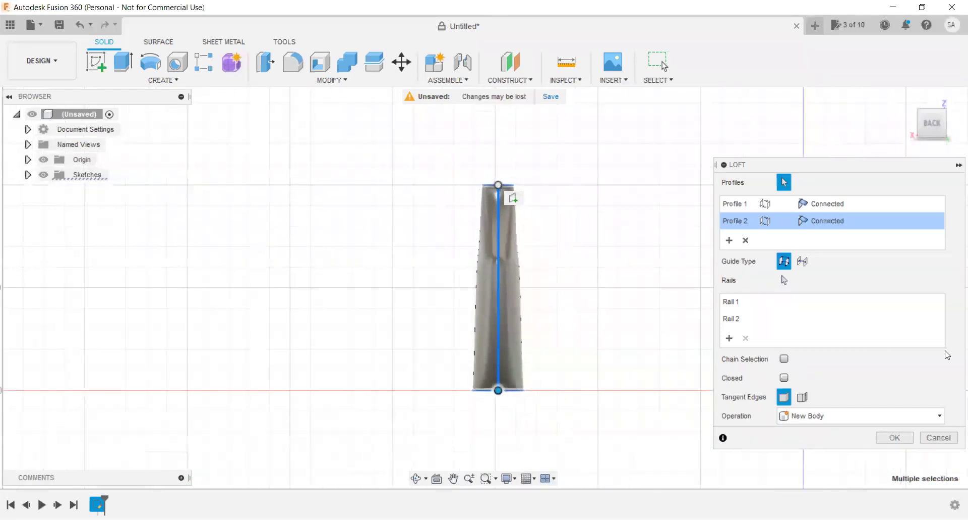
scroll(503, 254, up, 2)
scroll(503, 254, up, 1)
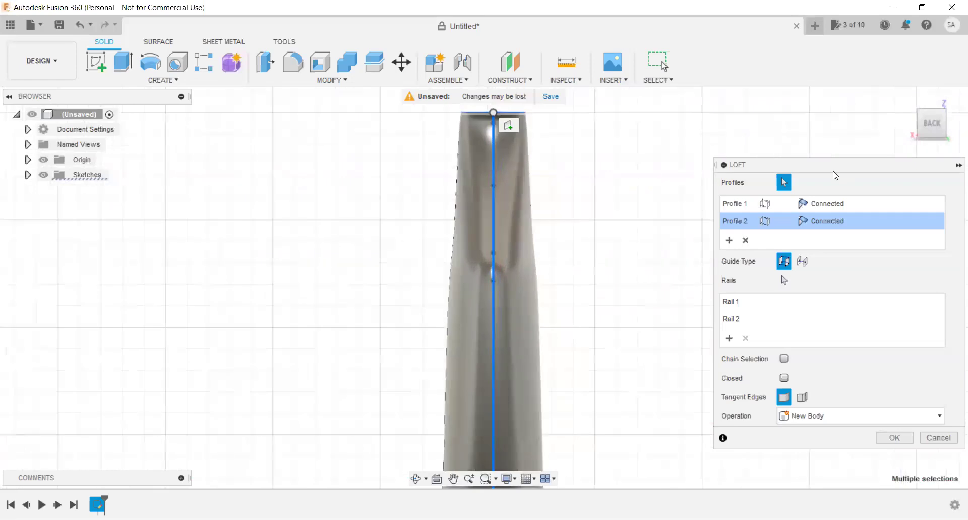
click(945, 112)
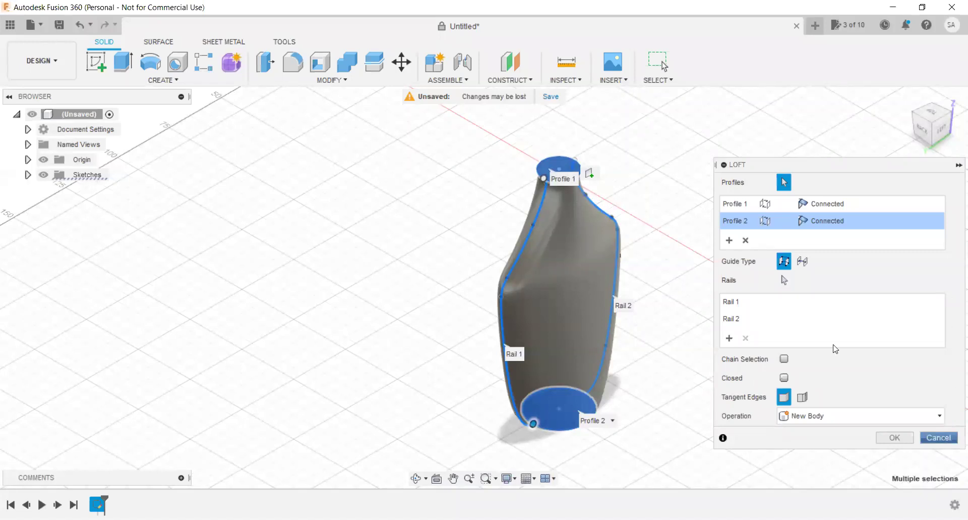
key(Escape)
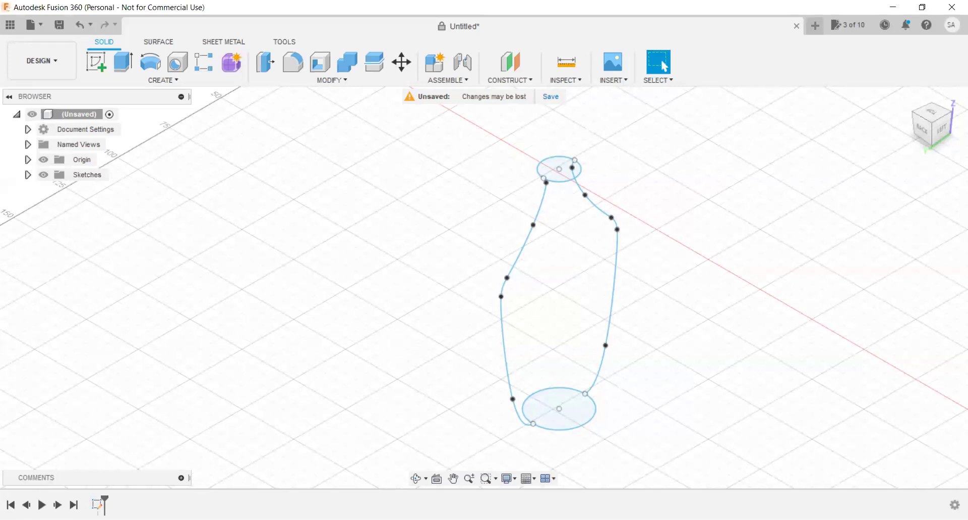
Reopen the bottle sketch using Edit Sketch from the bottom circle profile's context menu.
scroll(571, 333, down, 3)
scroll(562, 395, up, 5)
scroll(564, 396, up, 3)
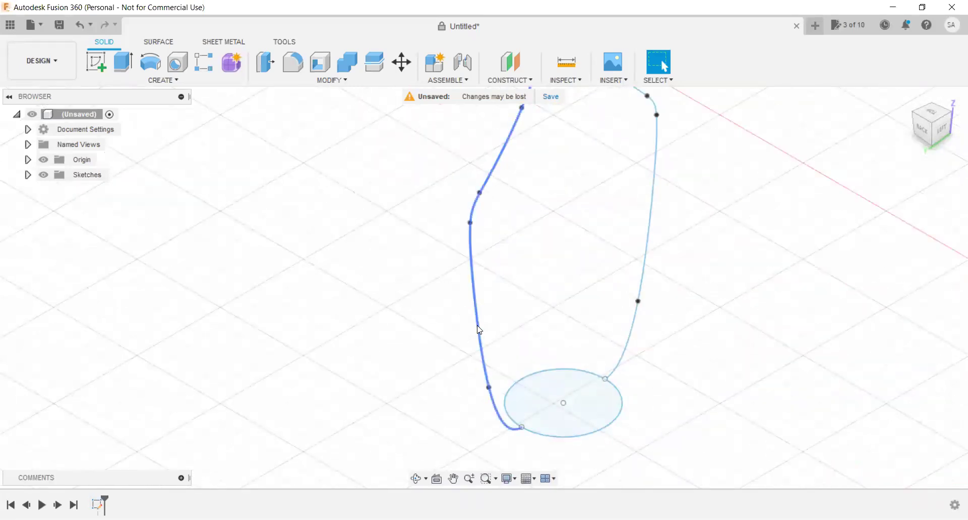
click(592, 398)
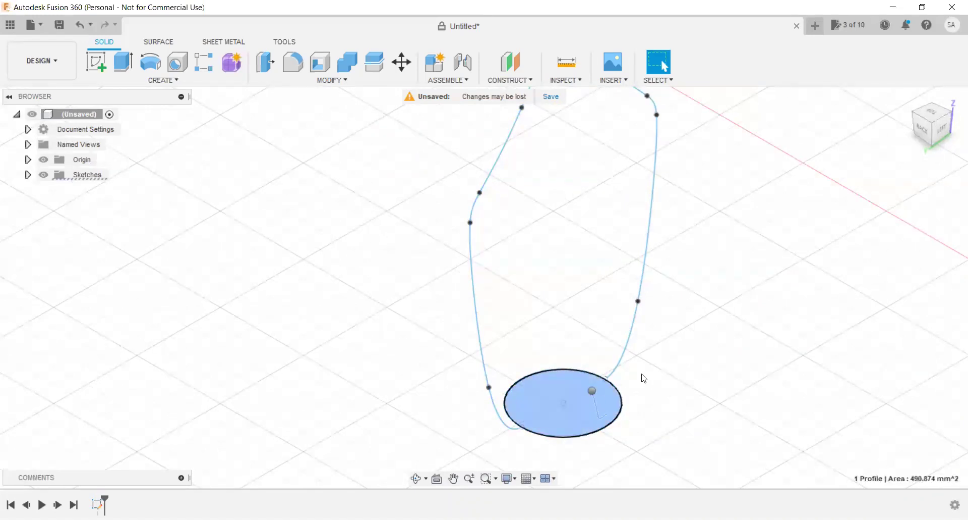
click(662, 374)
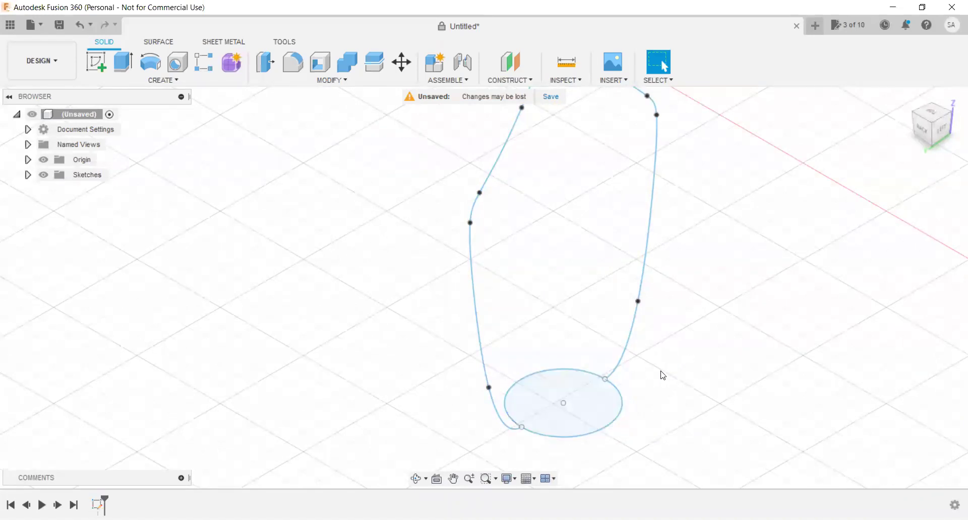
right_click(605, 398)
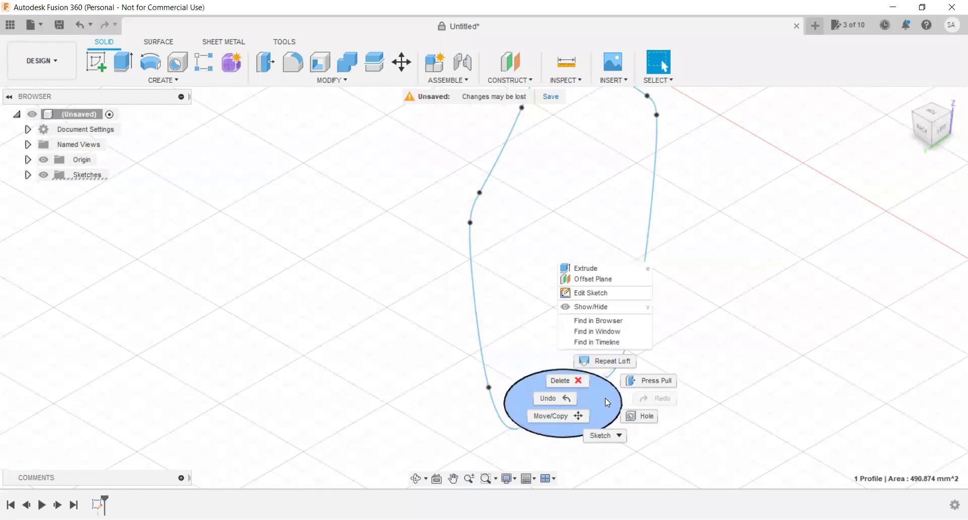
click(591, 294)
scroll(458, 398, down, 3)
scroll(472, 346, down, 1)
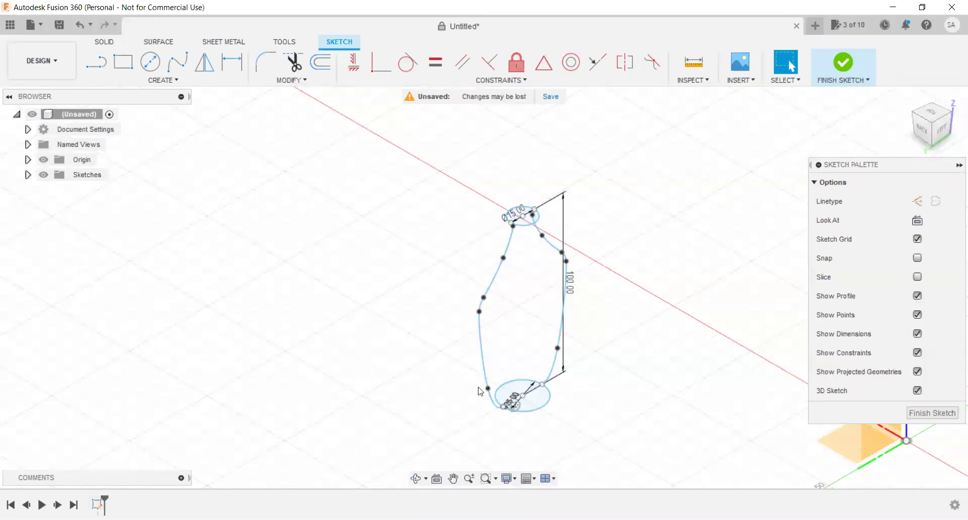
Delete the right-hand spline of the bottle sketch.
scroll(530, 237, up, 3)
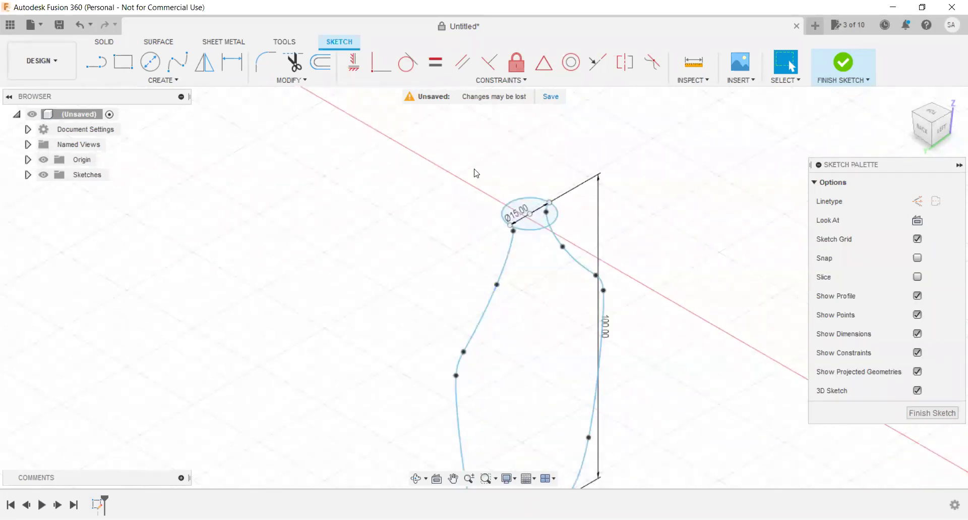
click(604, 313)
key(Delete)
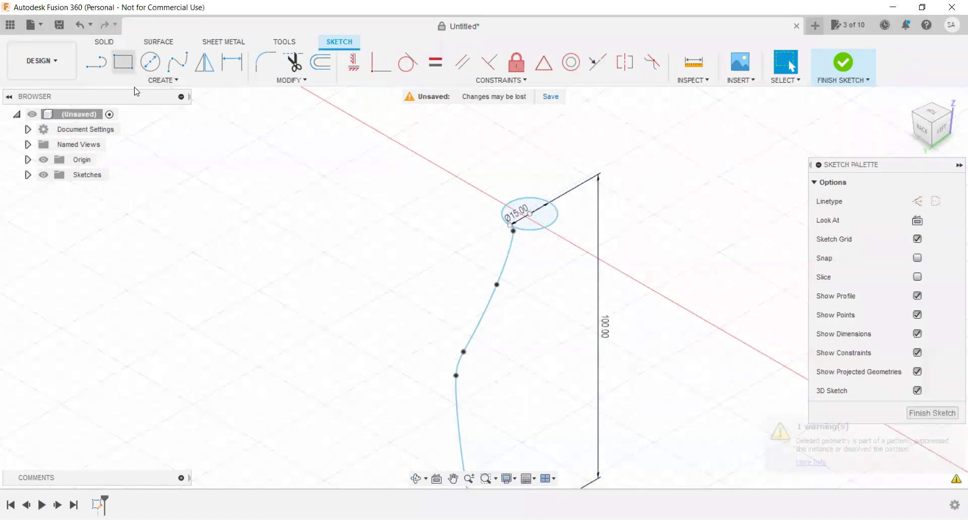
Circular-pattern the left spline into 4 copies around the base circle's centre.
click(164, 82)
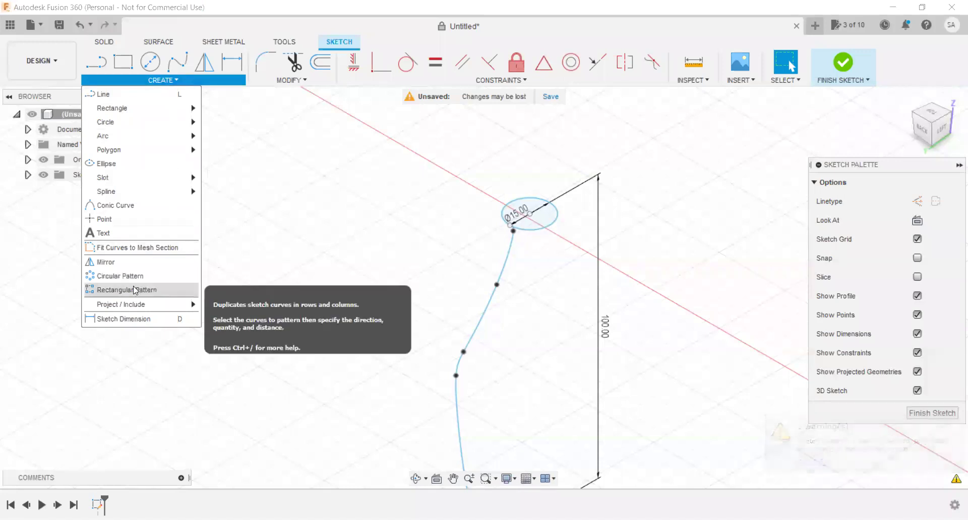
scroll(329, 197, down, 3)
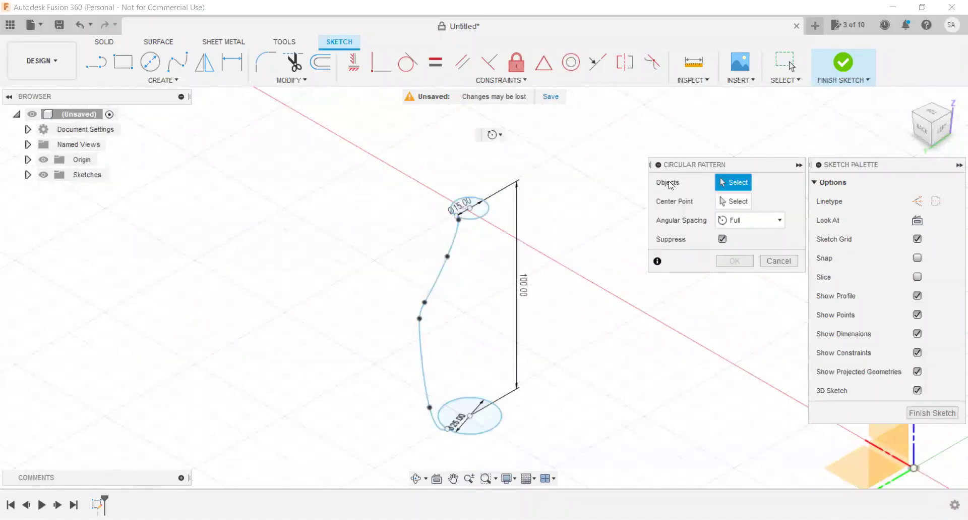
click(423, 359)
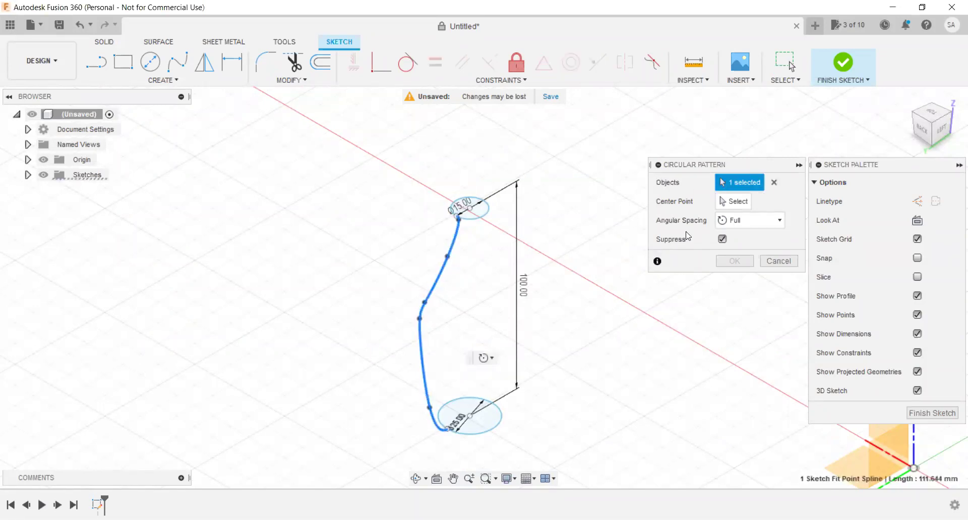
click(731, 201)
scroll(473, 420, up, 3)
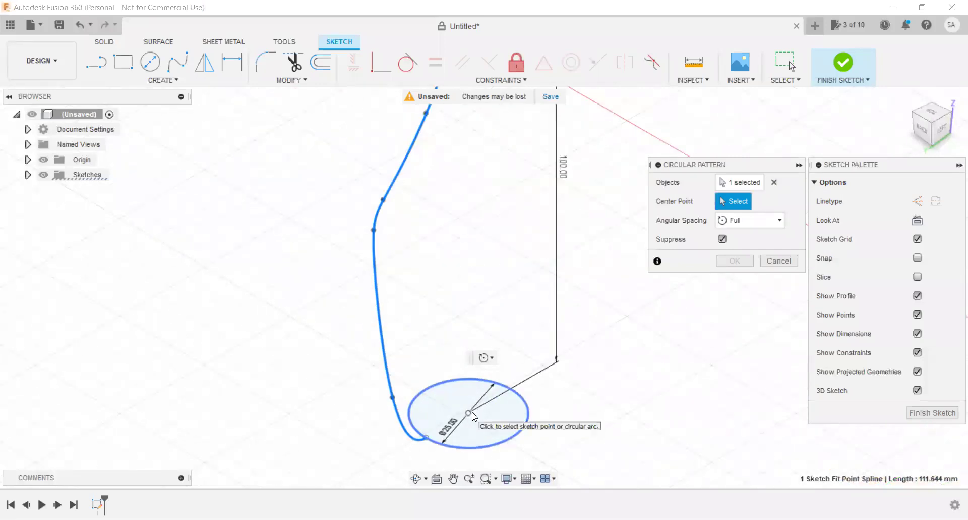
click(473, 412)
scroll(473, 413, down, 3)
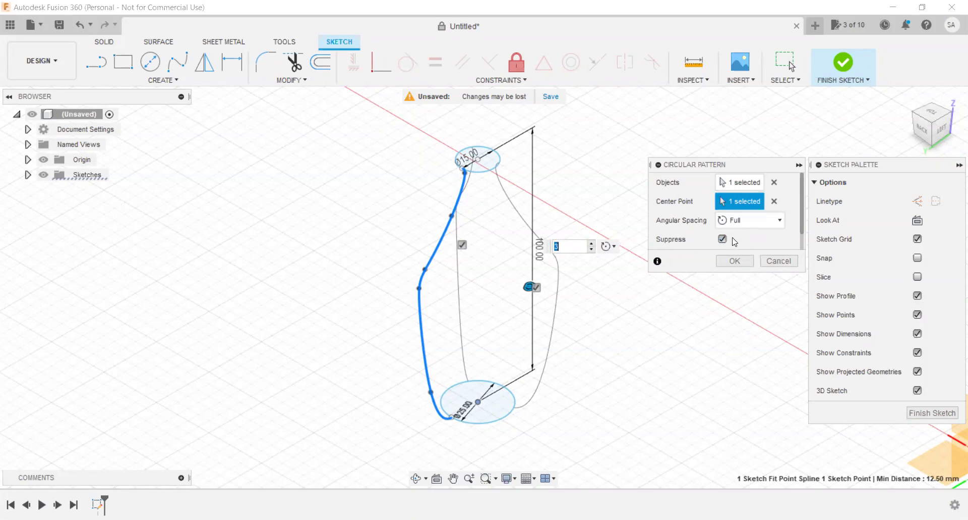
scroll(723, 250, down, 1)
click(592, 244)
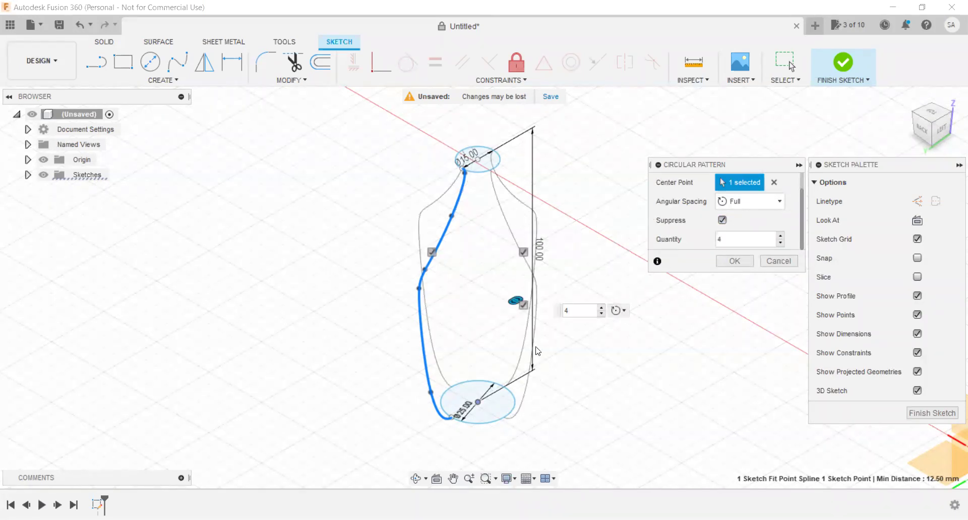
scroll(514, 327, up, 2)
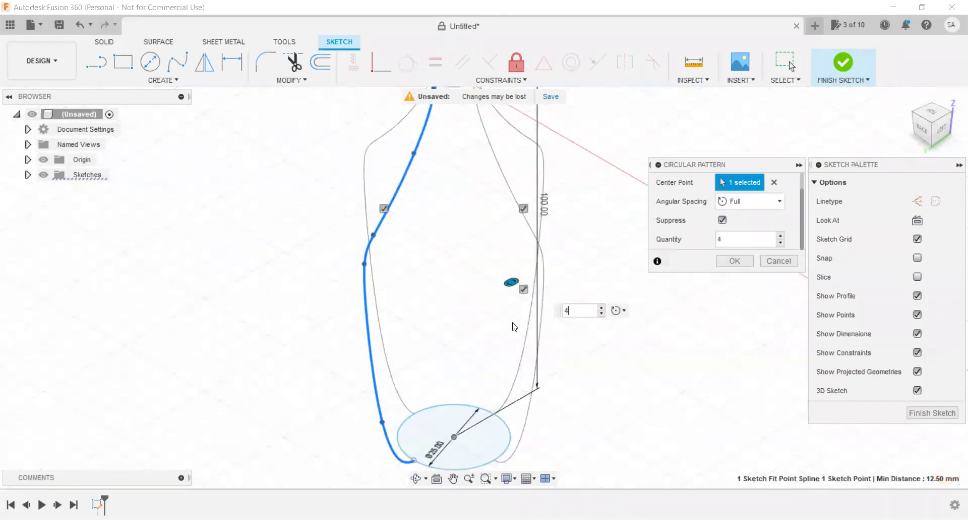
click(735, 261)
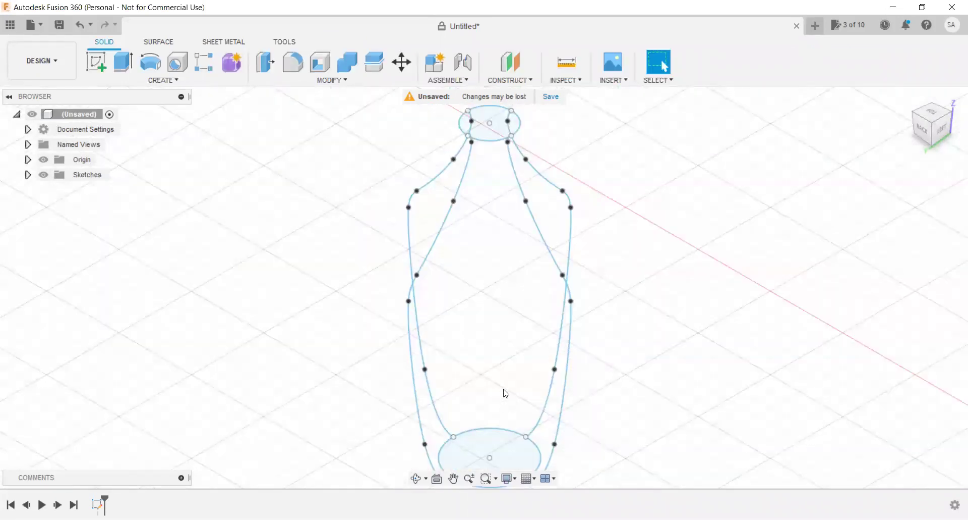
Start a loft and select the four bottle splines as rails.
click(164, 83)
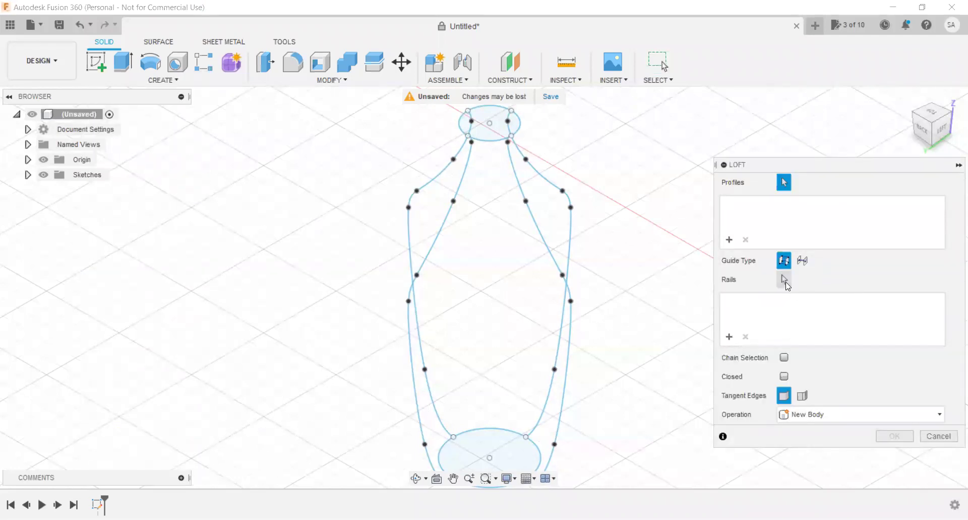
click(786, 283)
click(570, 246)
click(552, 260)
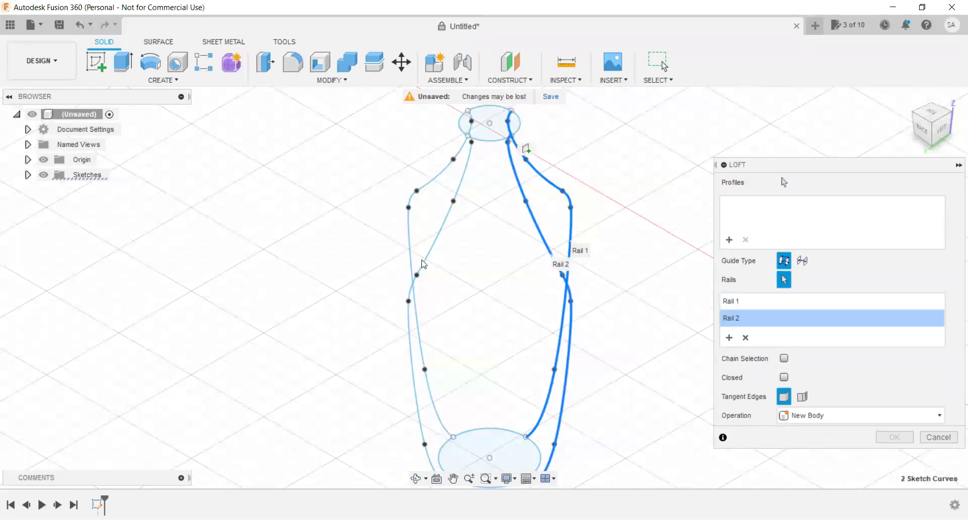
click(424, 264)
click(431, 184)
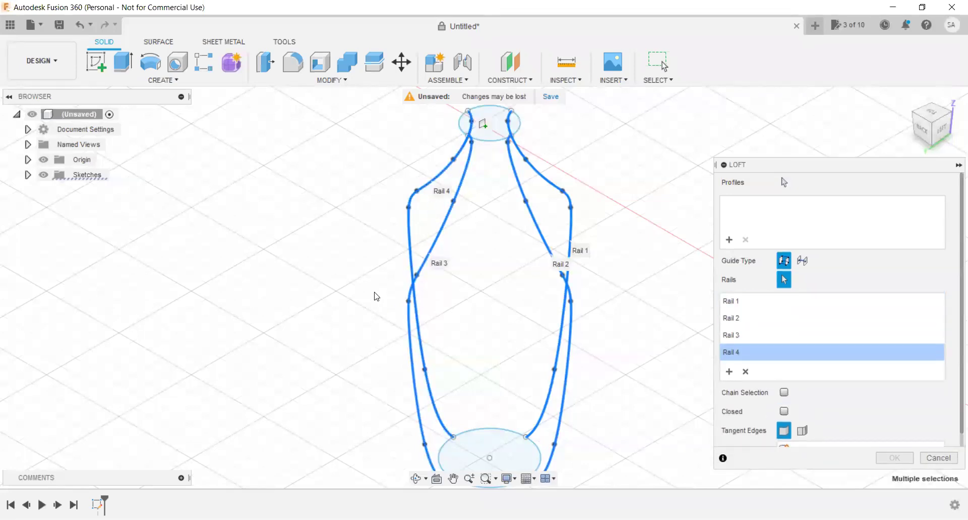
scroll(376, 294, down, 3)
scroll(369, 290, down, 3)
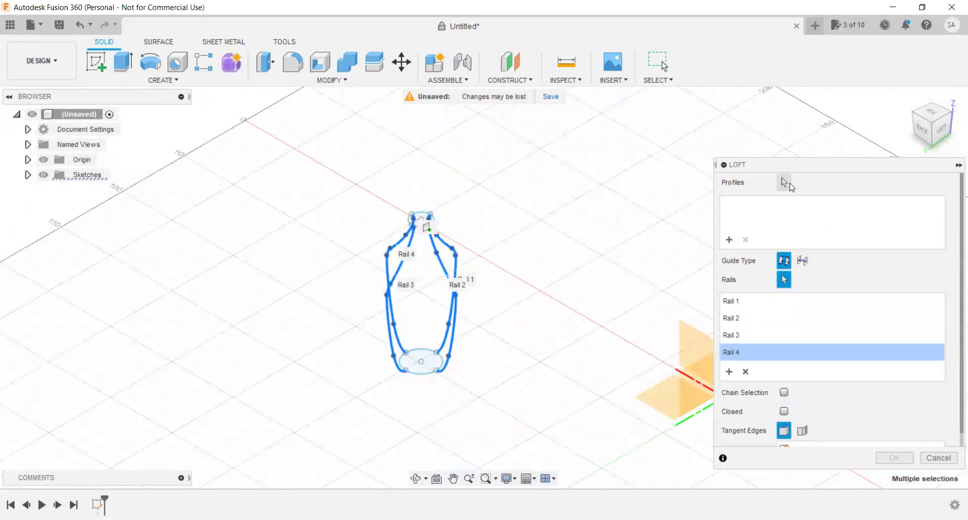
Pick the bottom ellipse as Profile 1 and the top ellipse as Profile 2.
click(785, 182)
scroll(421, 392, up, 3)
scroll(418, 391, up, 3)
click(417, 391)
scroll(421, 424, down, 2)
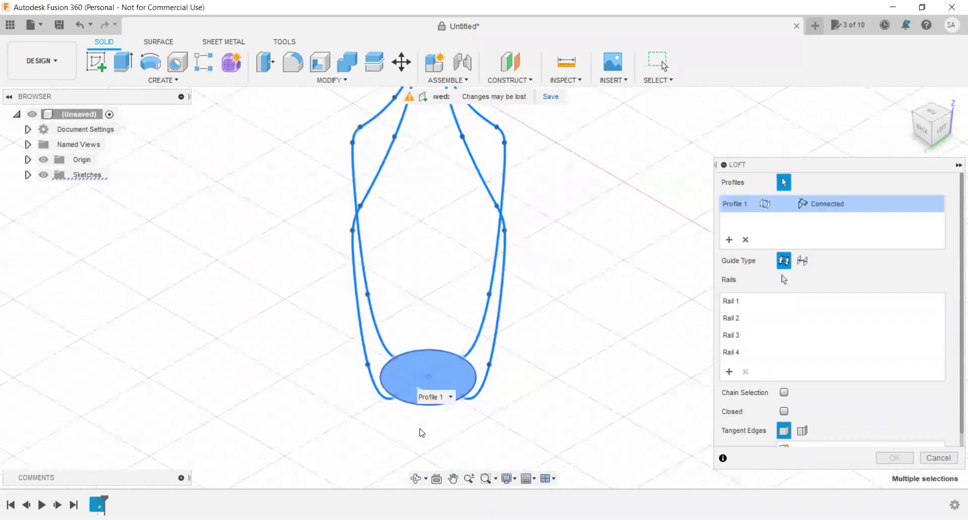
scroll(432, 234, down, 2)
scroll(421, 228, up, 3)
scroll(422, 230, up, 1)
scroll(422, 231, up, 2)
click(412, 243)
scroll(397, 277, down, 3)
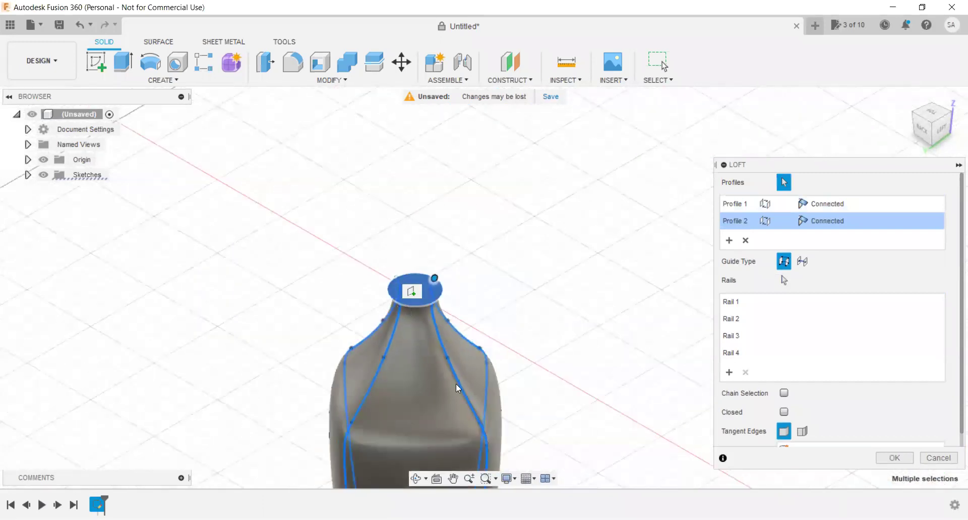
scroll(456, 383, down, 2)
Inspect the loft preview from left, top and angled views, then fit it to the screen.
click(940, 127)
scroll(425, 356, up, 2)
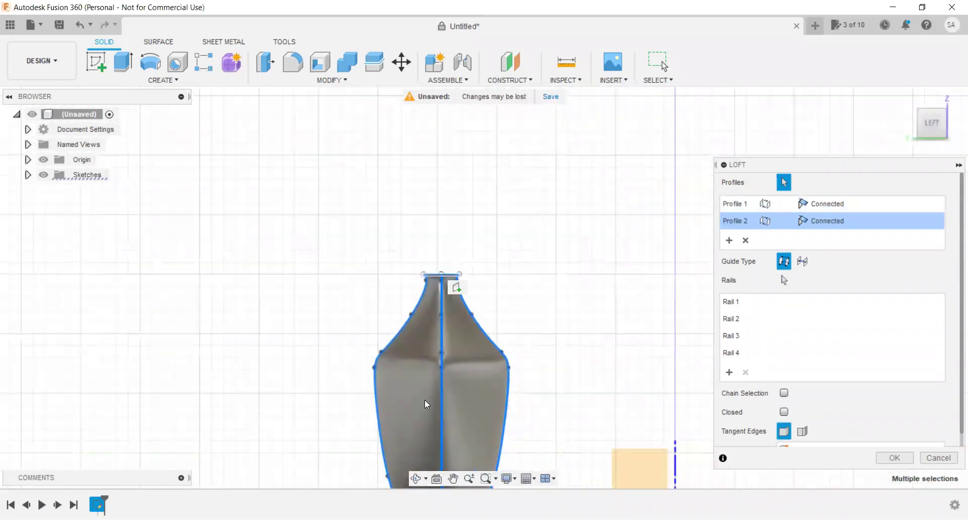
scroll(425, 364, up, 1)
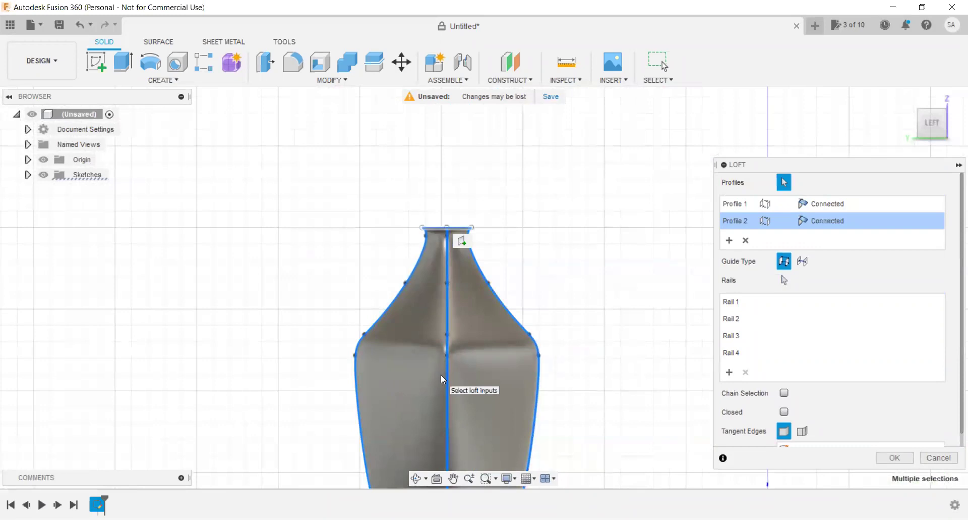
click(939, 109)
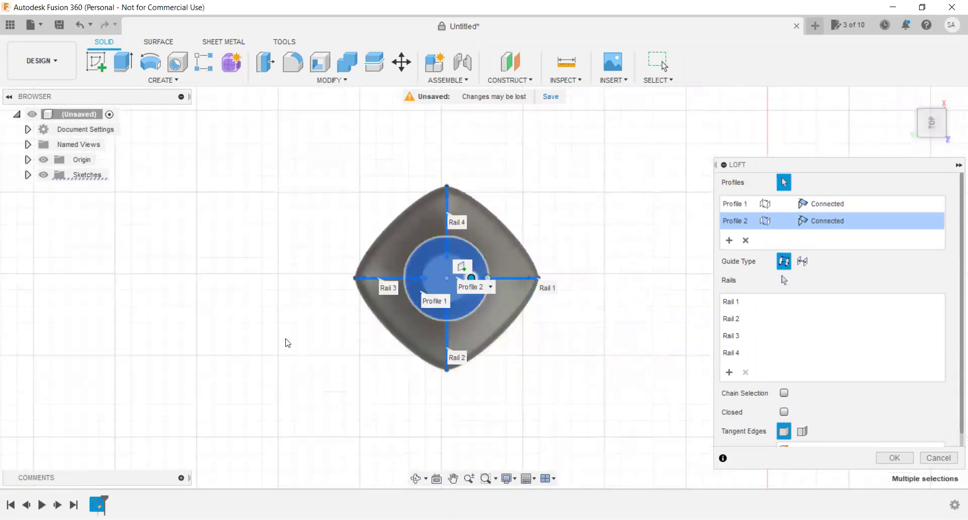
scroll(437, 274, up, 2)
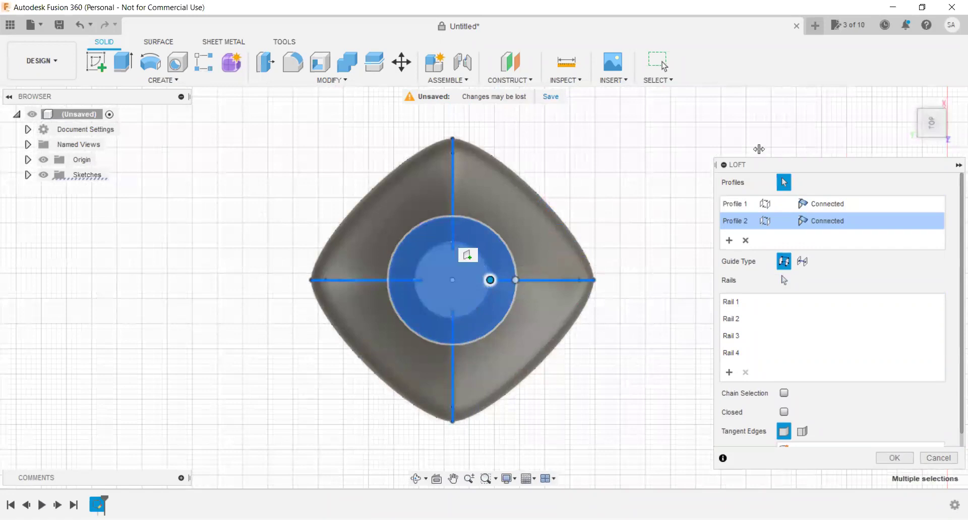
click(928, 124)
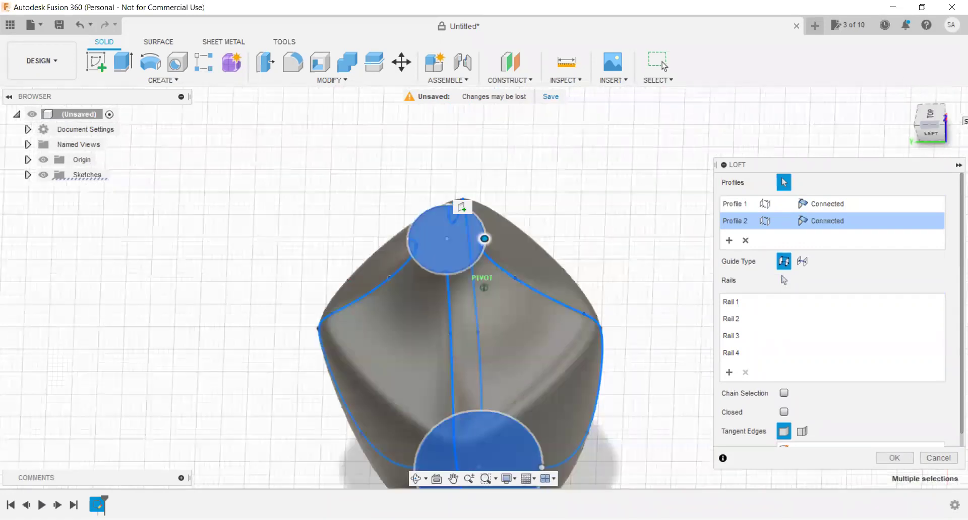
drag(914, 133, 933, 130)
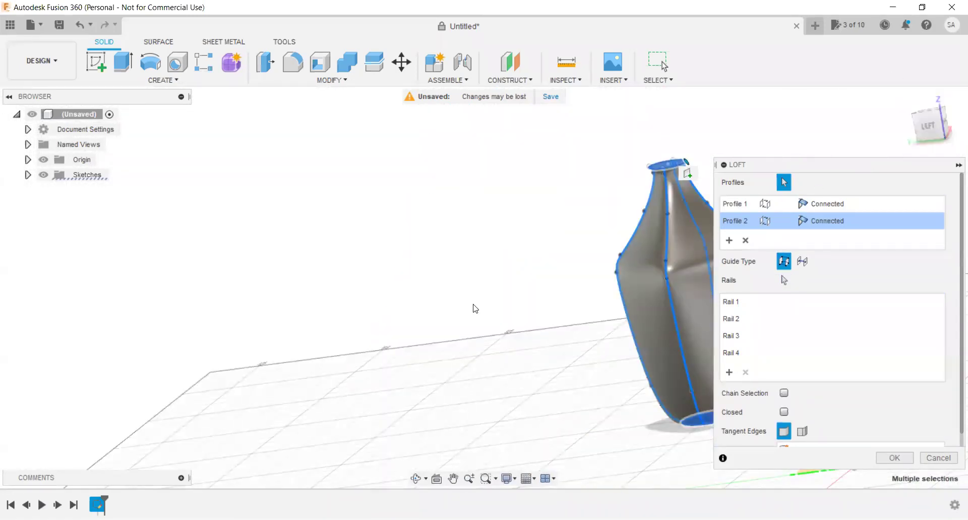
scroll(473, 310, up, 2)
scroll(454, 328, down, 1)
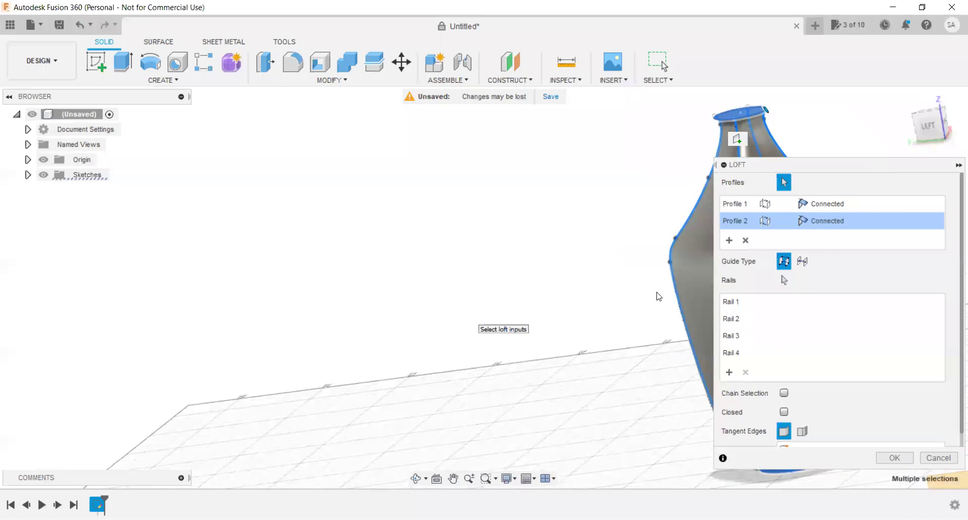
key(F6)
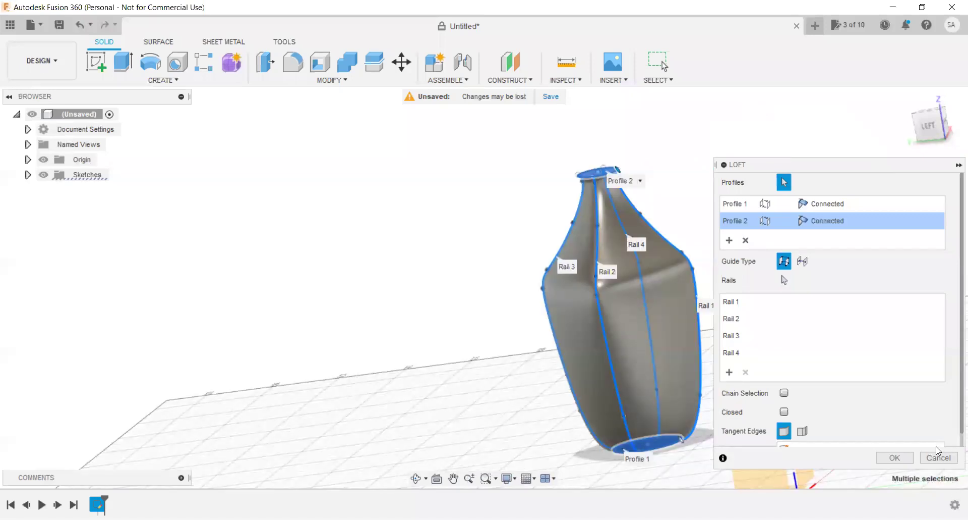
Set the loft's Tangent Edges option to Keep and show Profile 1's end-condition choices.
click(804, 431)
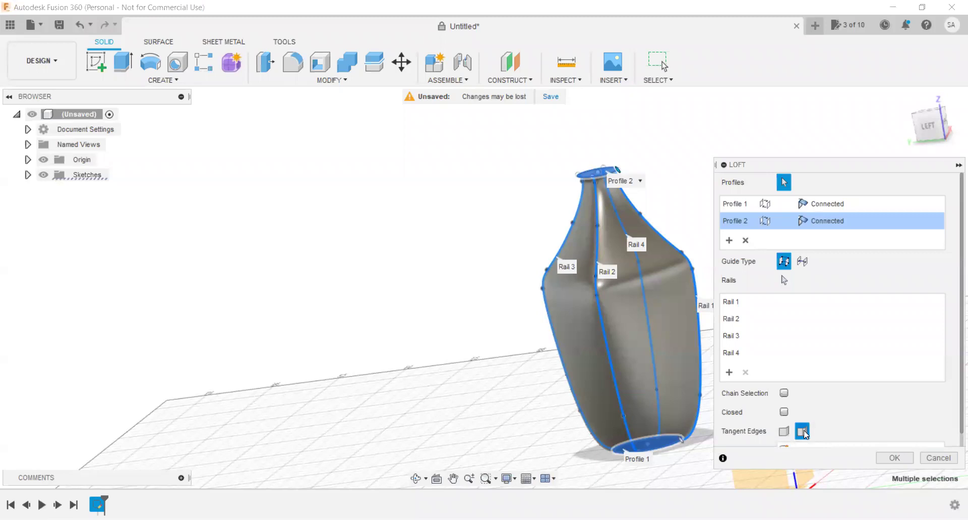
scroll(802, 421, down, 1)
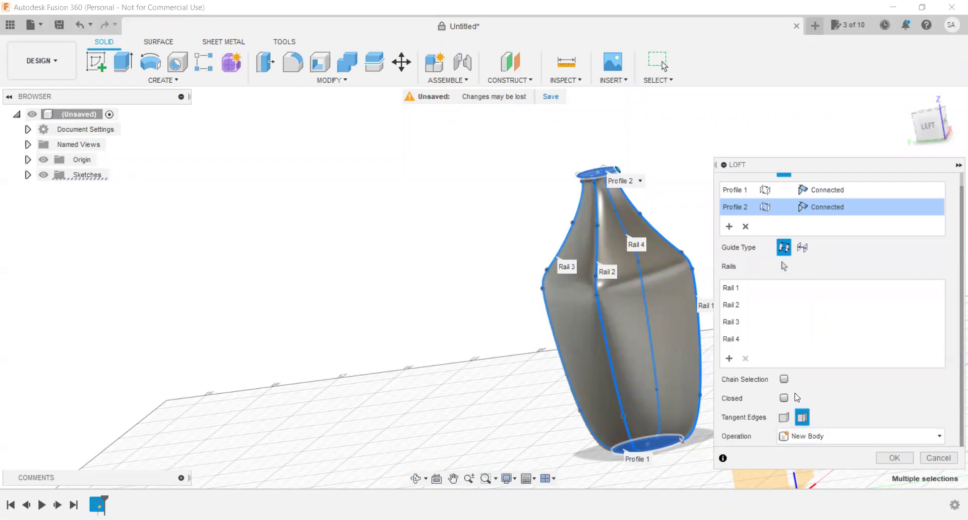
scroll(785, 398, up, 1)
mouse_move(828, 190)
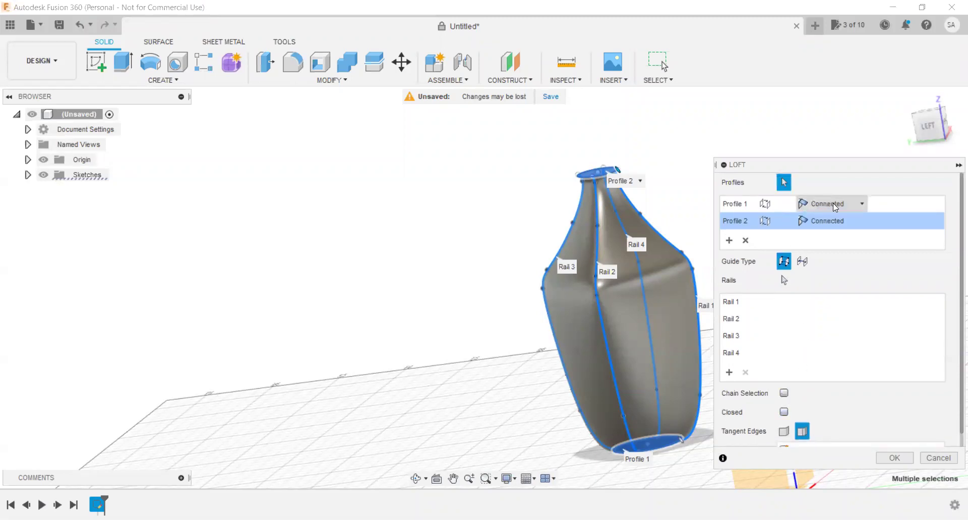
click(784, 431)
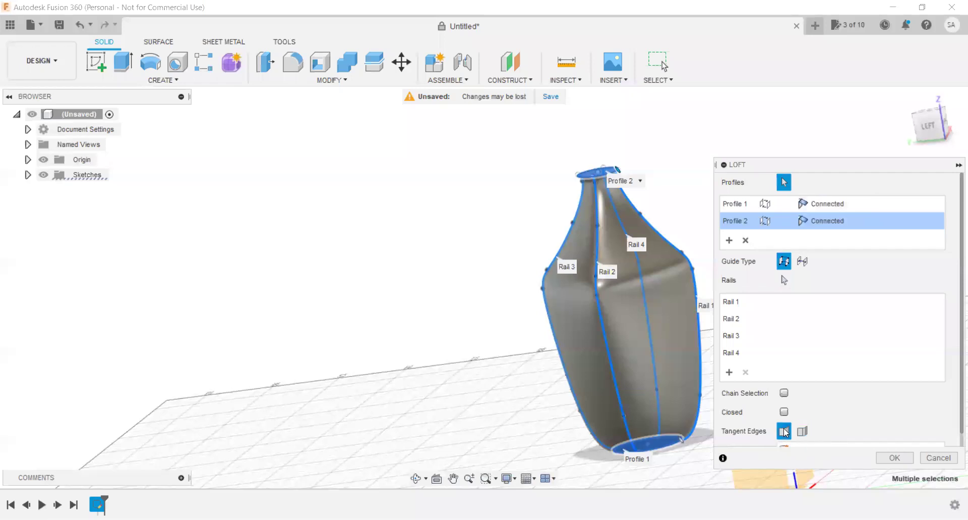
click(809, 433)
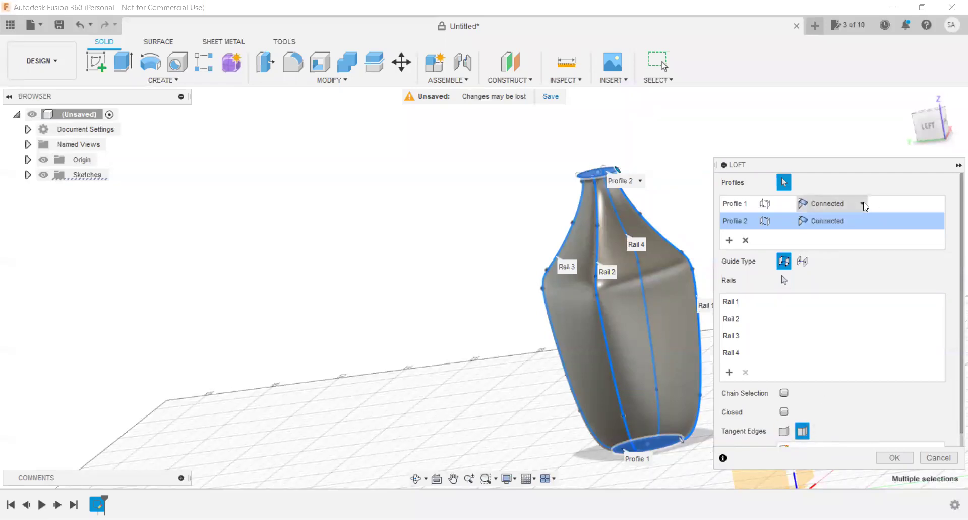
click(864, 204)
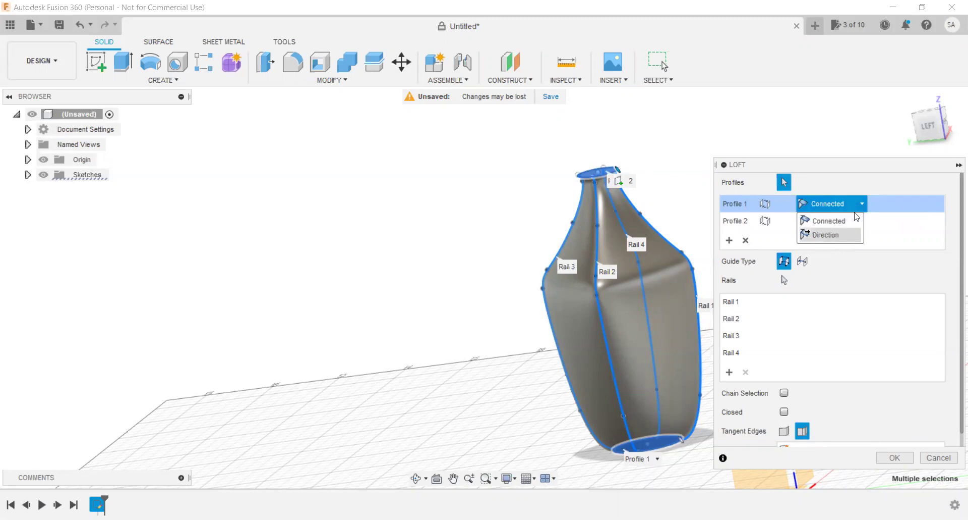
Set Profile 1's end condition to Direction and Profile 2's to Connected.
click(852, 235)
click(852, 221)
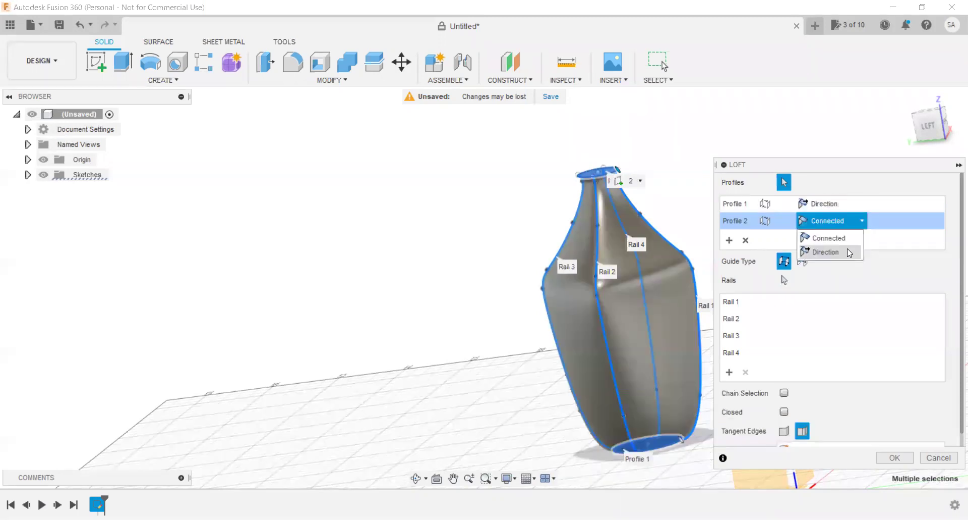
click(848, 249)
scroll(545, 353, down, 3)
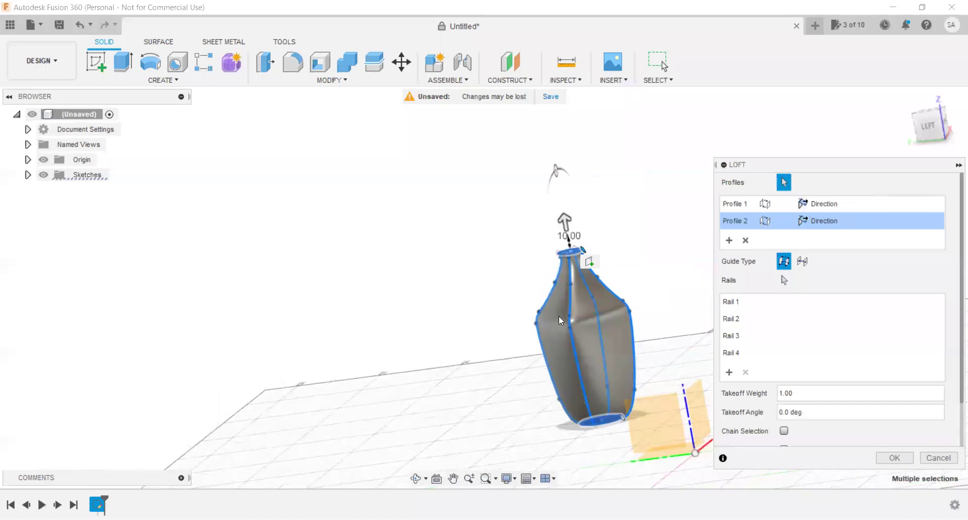
click(857, 220)
click(827, 237)
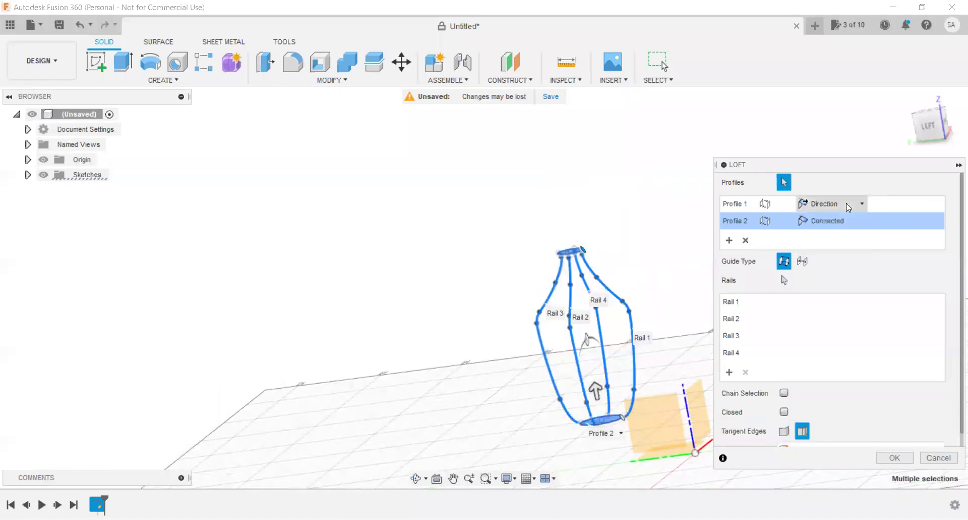
click(863, 203)
click(861, 203)
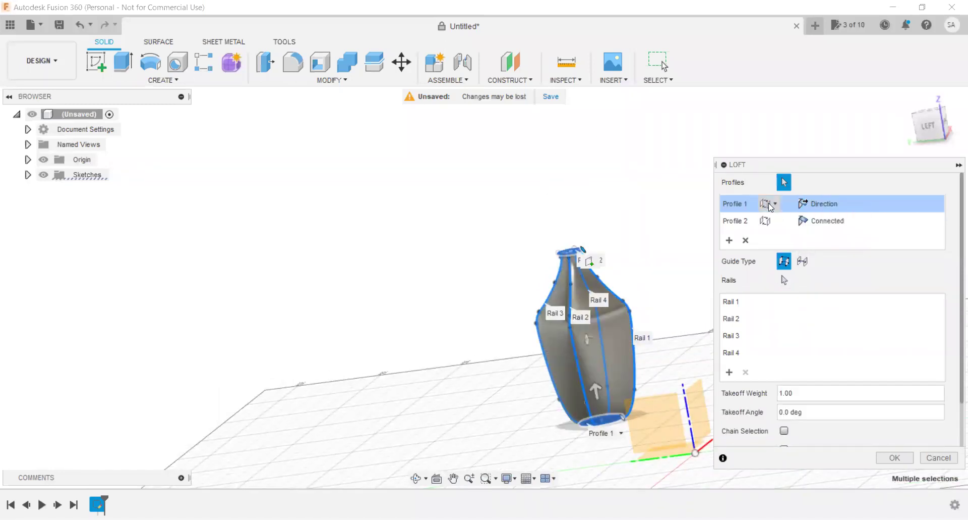
scroll(777, 306, down, 2)
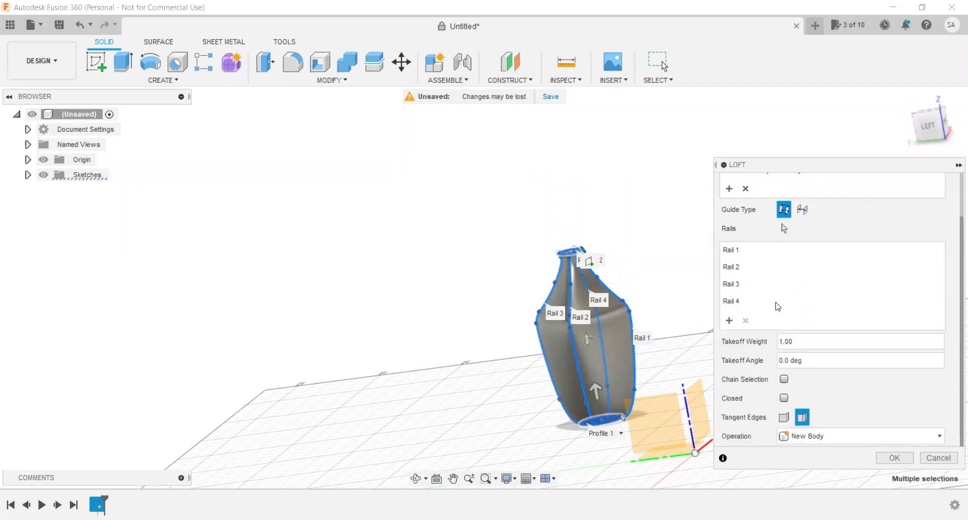
scroll(745, 311, up, 2)
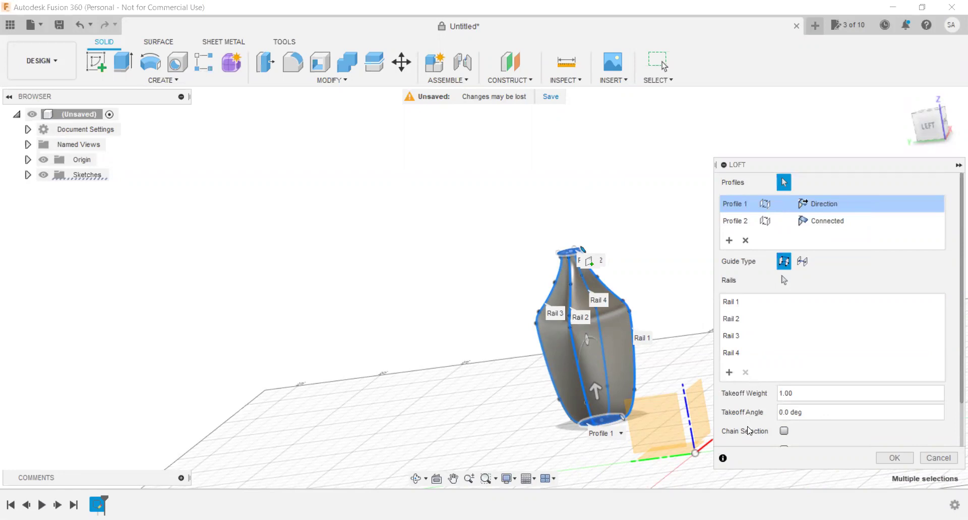
scroll(780, 442, down, 2)
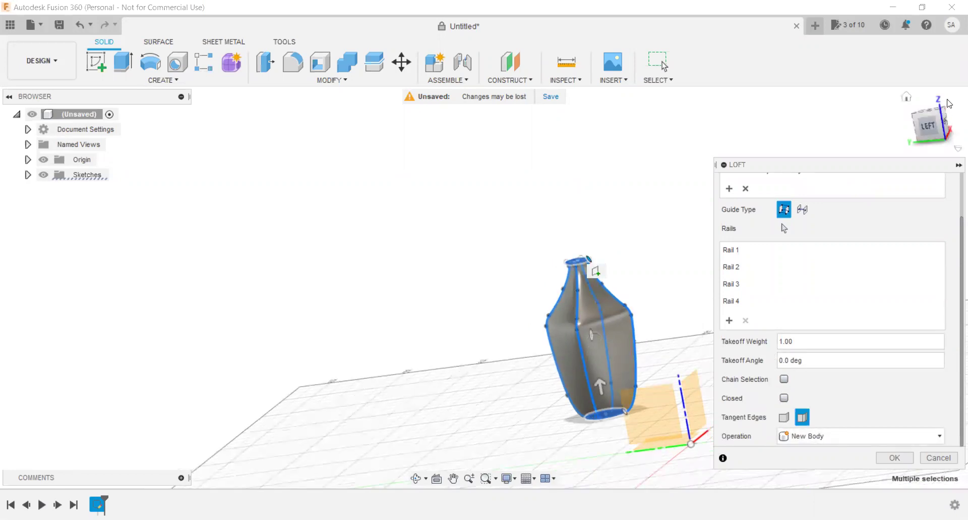
Check the bottle preview from several angles, commit the loft, and right-click its timeline item.
click(940, 115)
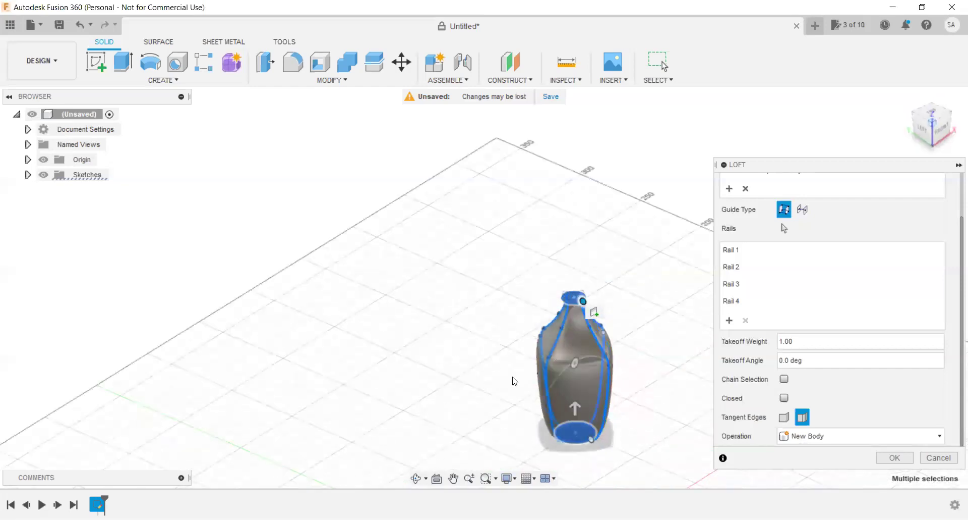
scroll(570, 378, up, 3)
scroll(555, 387, up, 2)
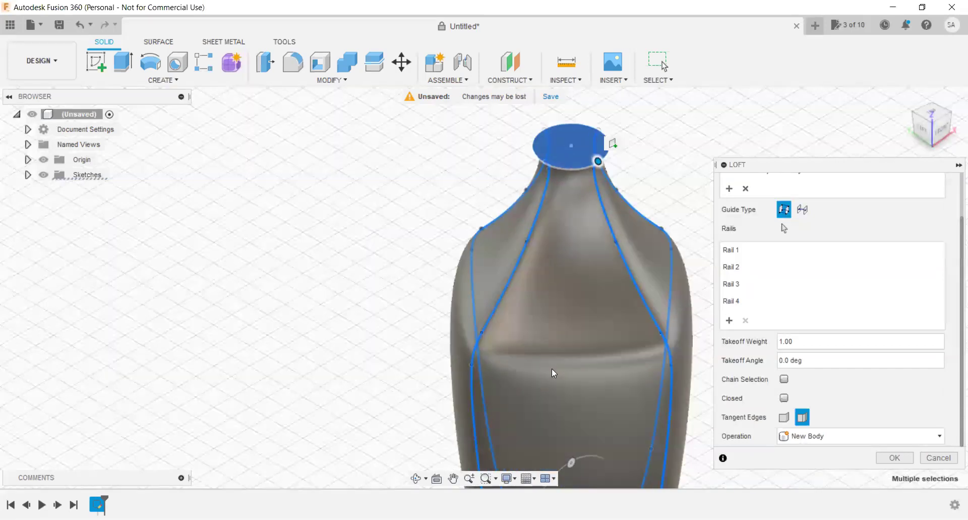
scroll(547, 363, down, 1)
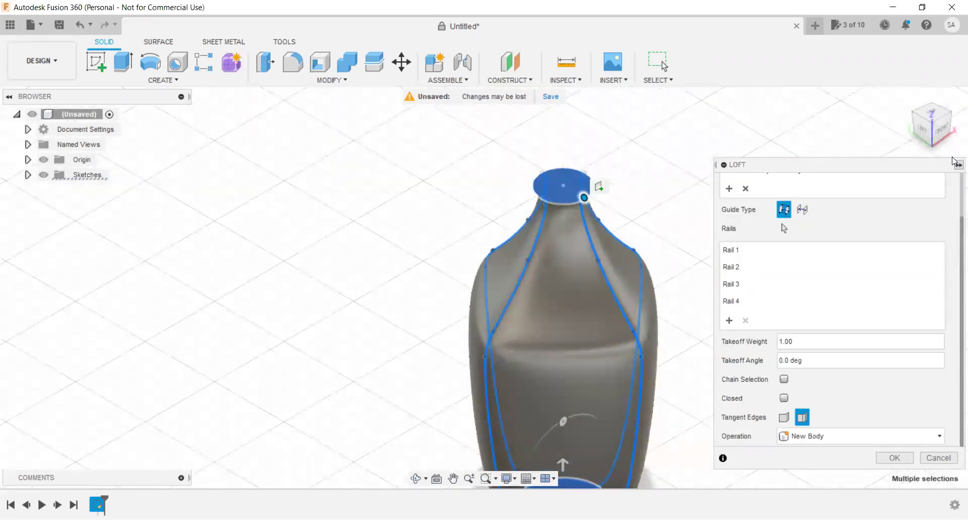
drag(930, 120, 908, 113)
shift+middle_drag(908, 113, 552, 266)
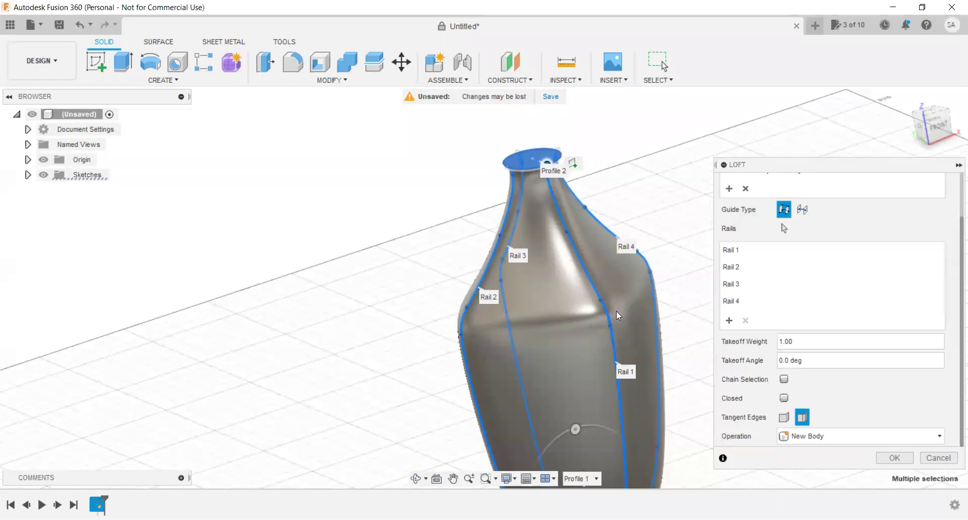
scroll(535, 314, up, 2)
scroll(534, 314, up, 2)
scroll(524, 333, up, 2)
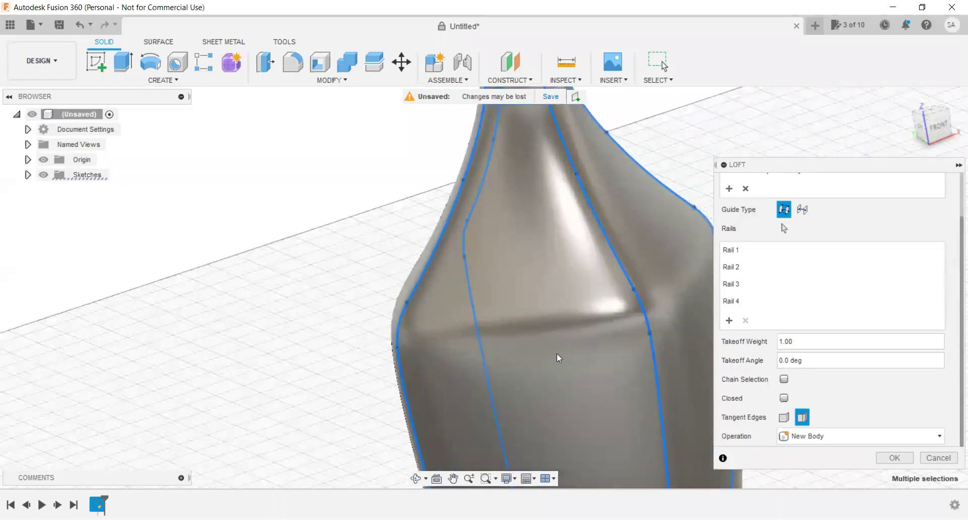
scroll(654, 405, down, 3)
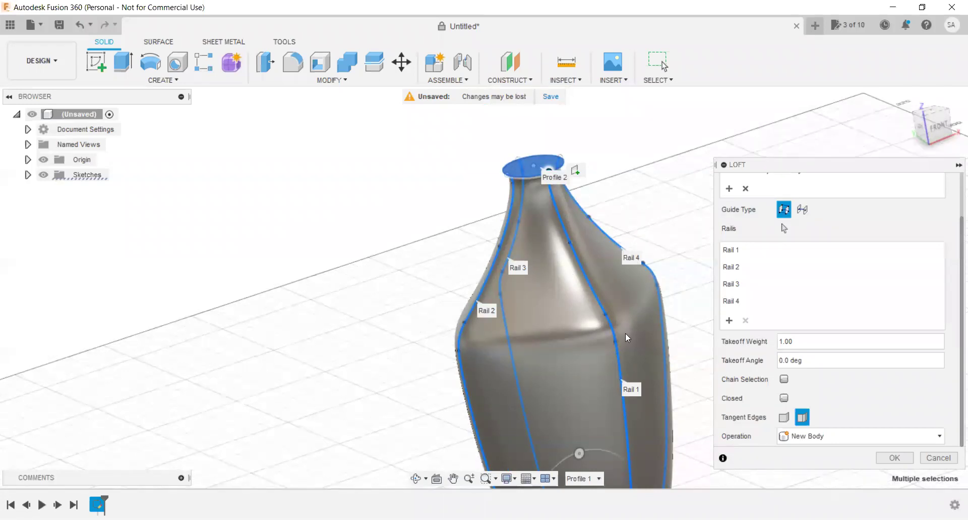
click(895, 457)
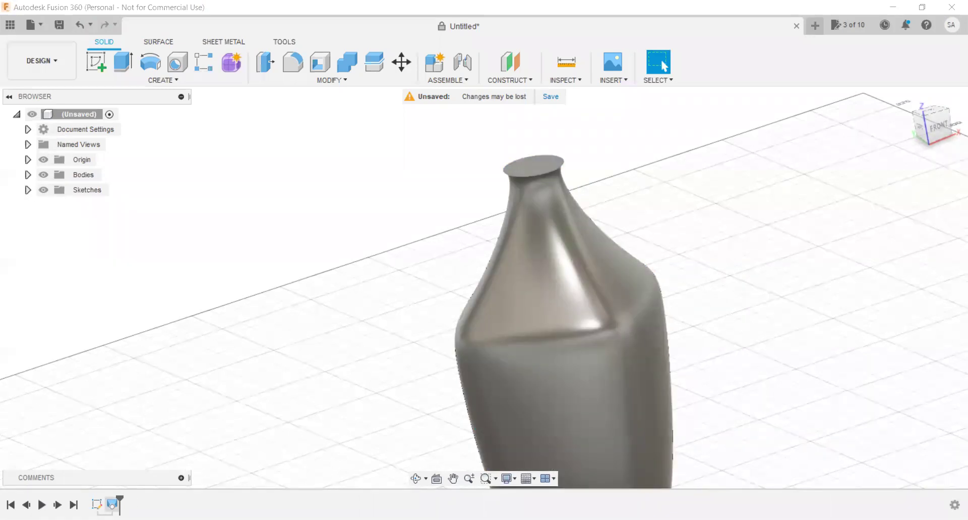
right_click(112, 504)
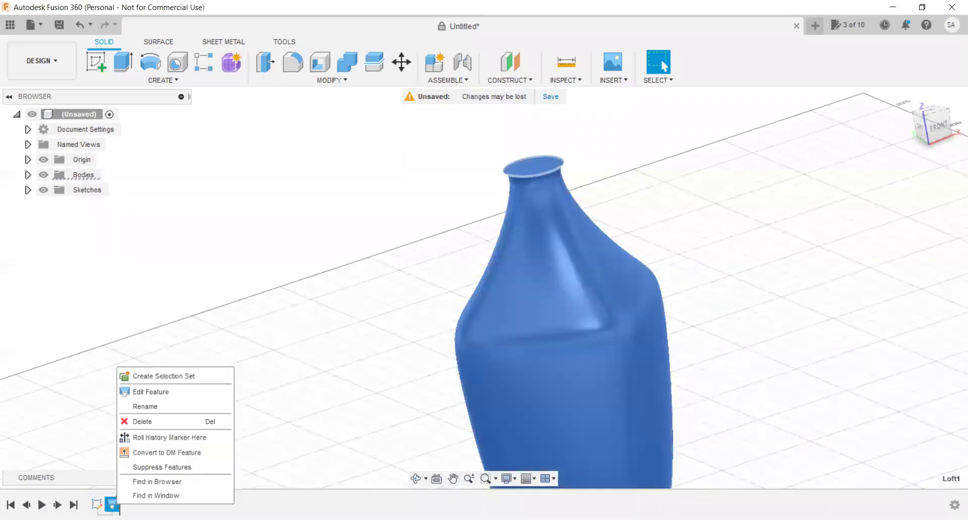
Reopen the loft feature for editing and review the bottle from several views.
click(180, 397)
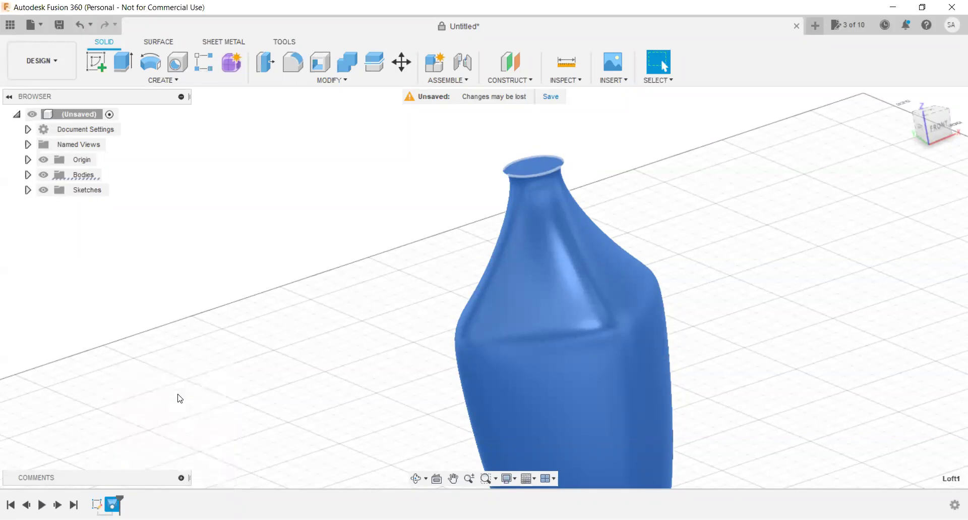
scroll(291, 327, down, 5)
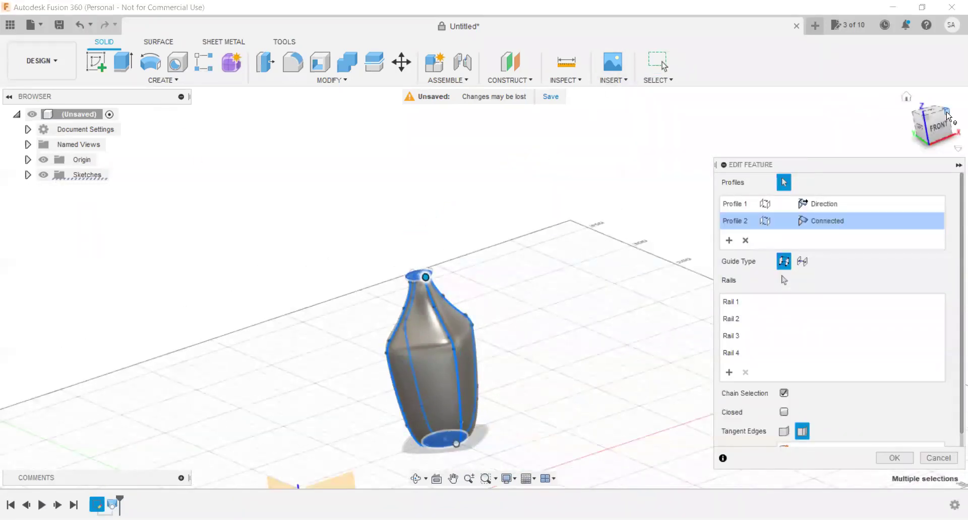
shift+middle_drag(955, 132, 960, 133)
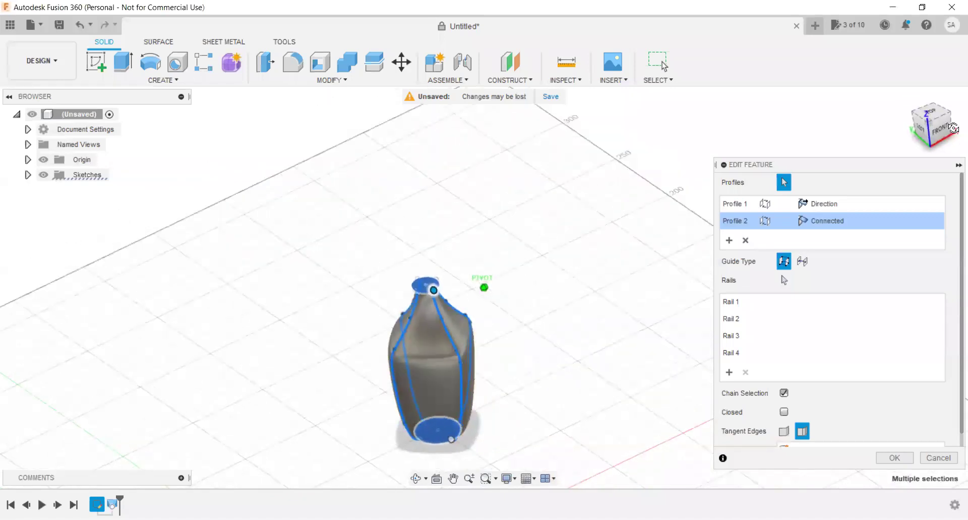
shift+middle_drag(656, 282, 400, 419)
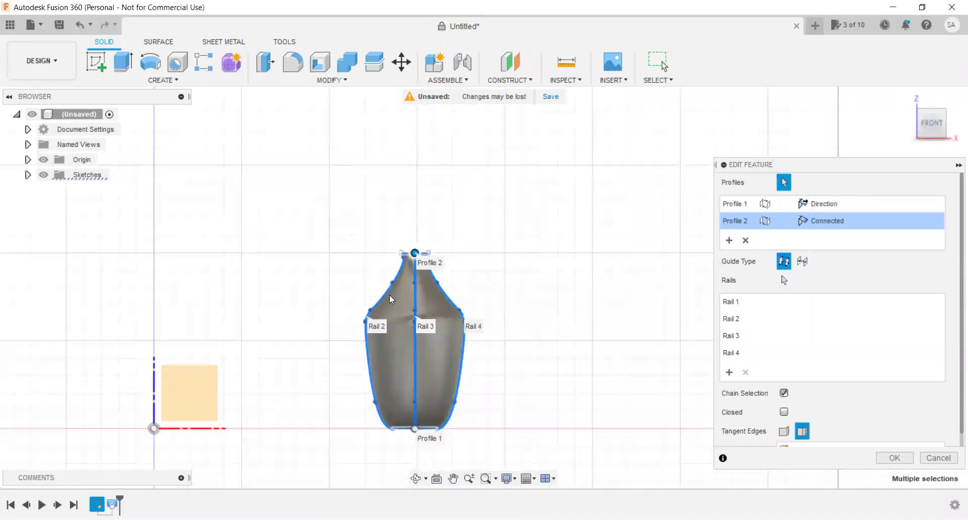
scroll(402, 277, up, 3)
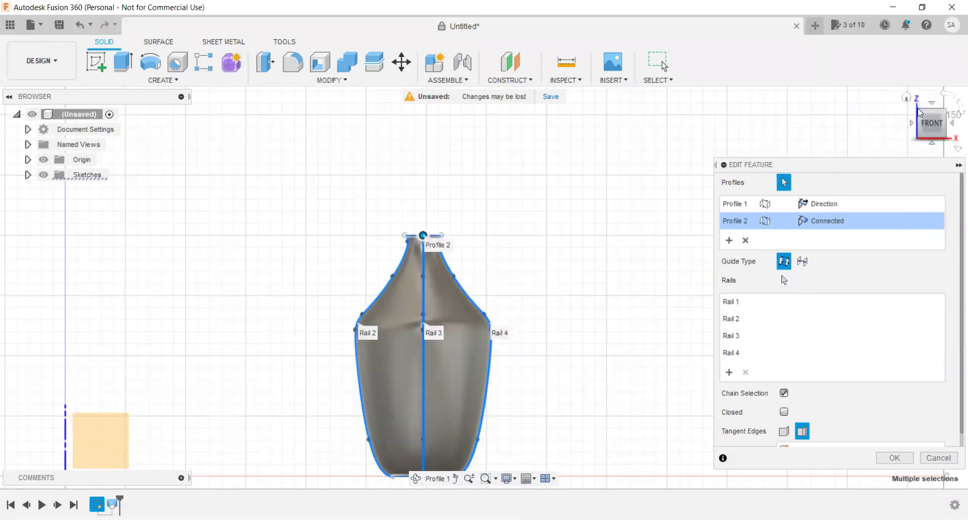
click(906, 97)
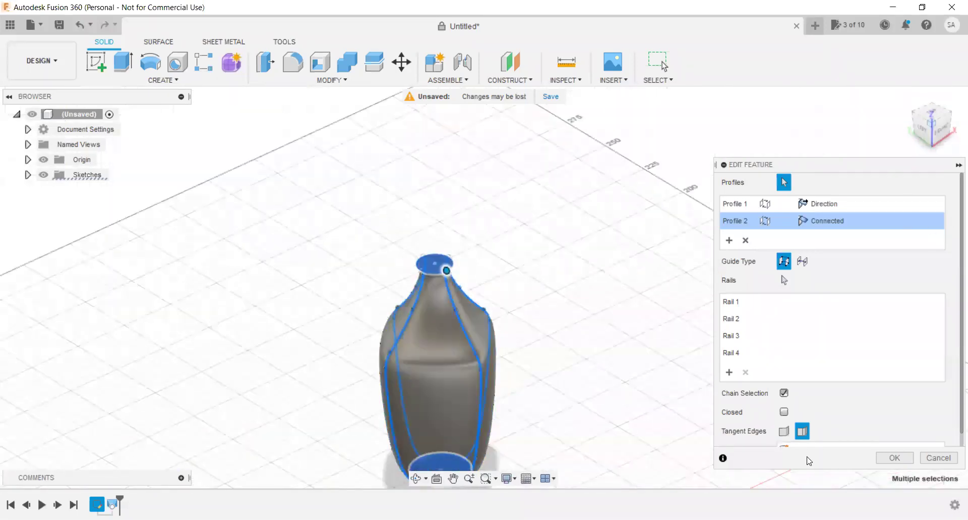
scroll(798, 419, down, 1)
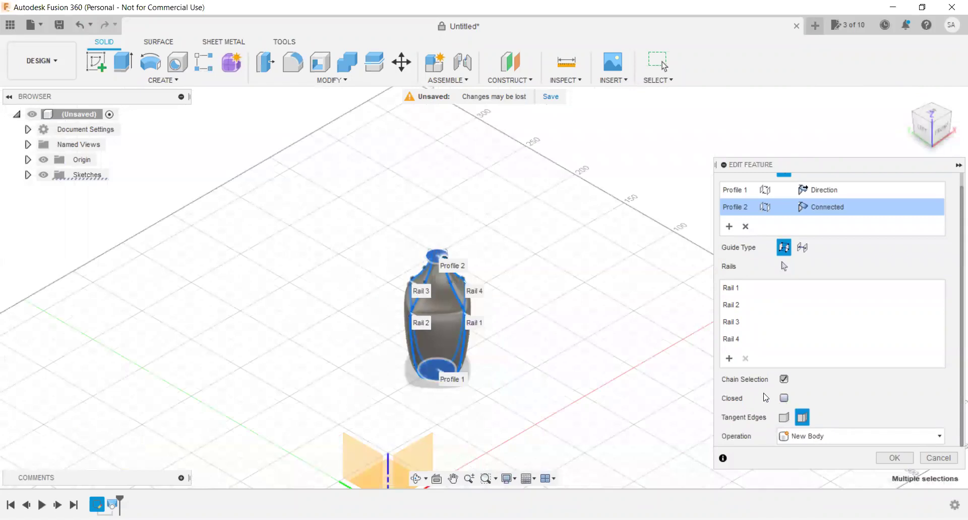
Try Direction end conditions on both profiles, with takeoff angles 35° and -40° and weight 4.00.
click(783, 266)
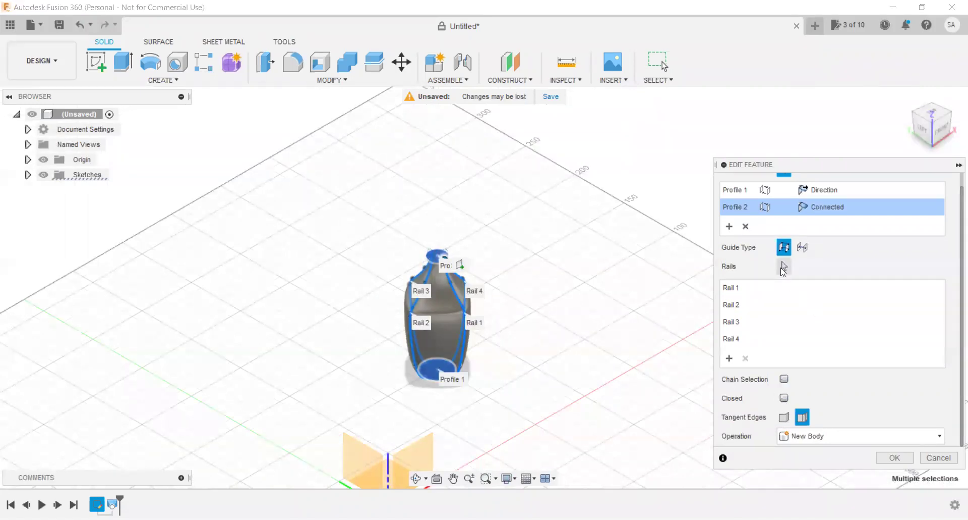
click(827, 190)
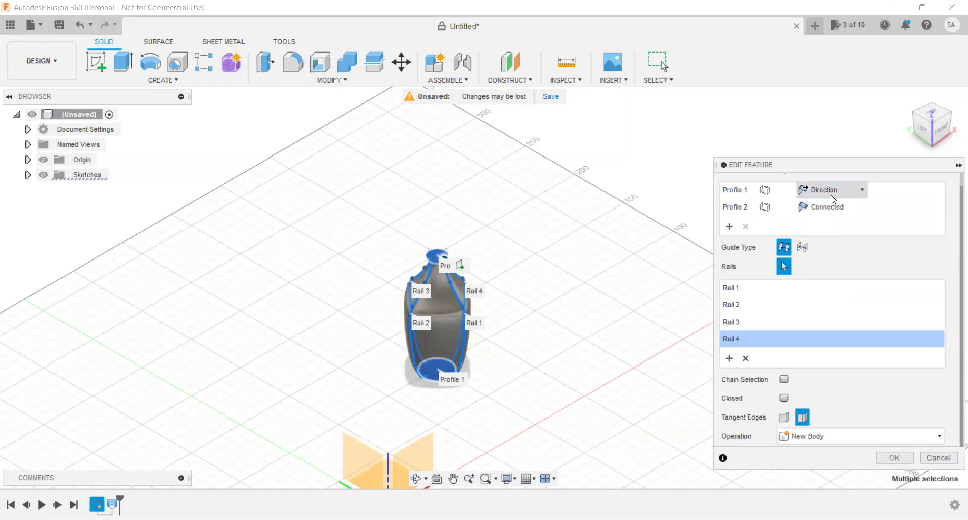
click(853, 211)
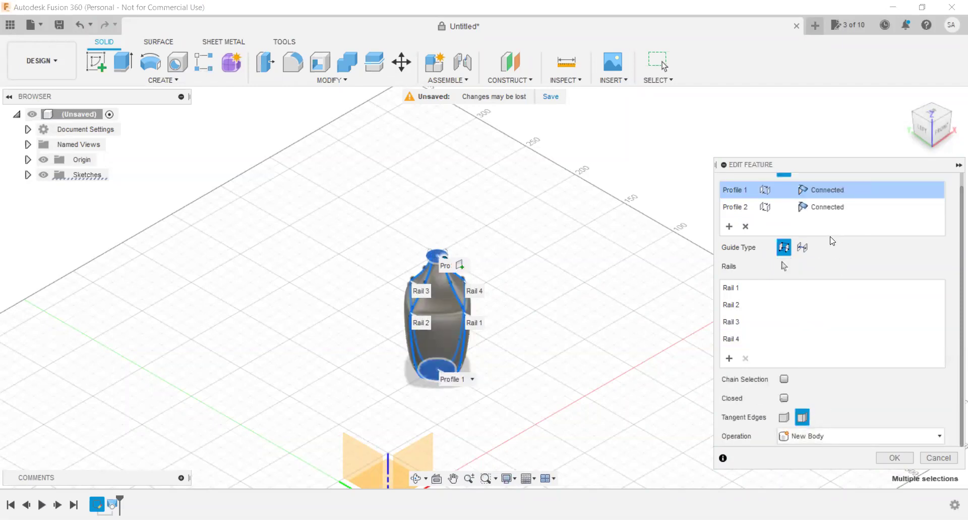
click(838, 195)
click(833, 221)
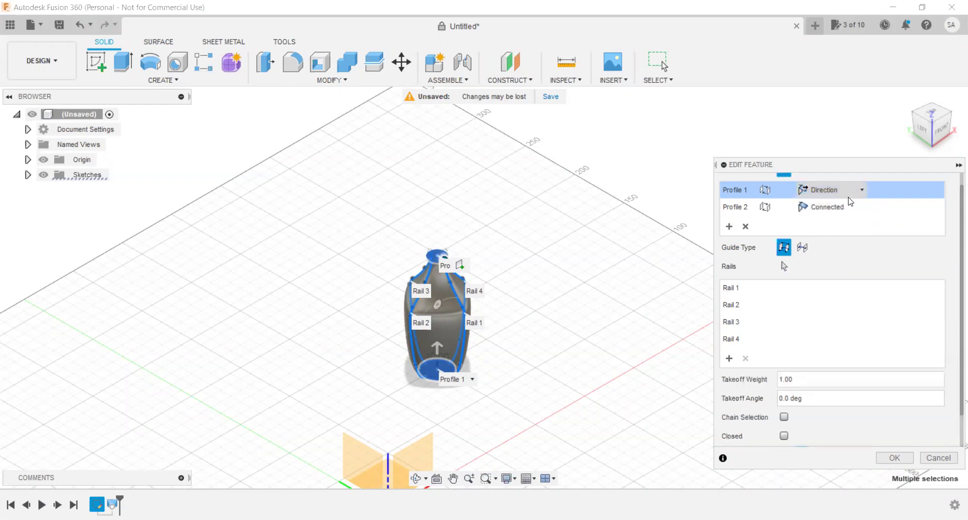
click(848, 206)
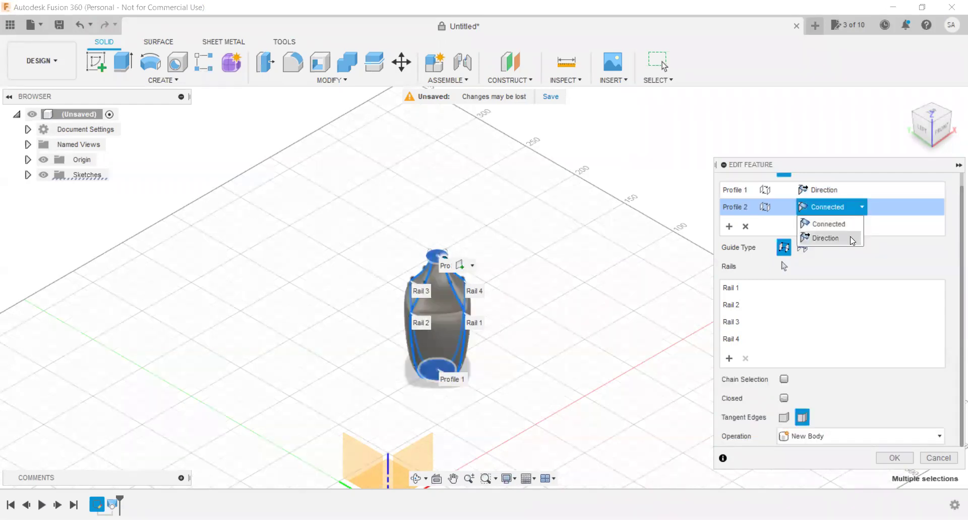
click(853, 239)
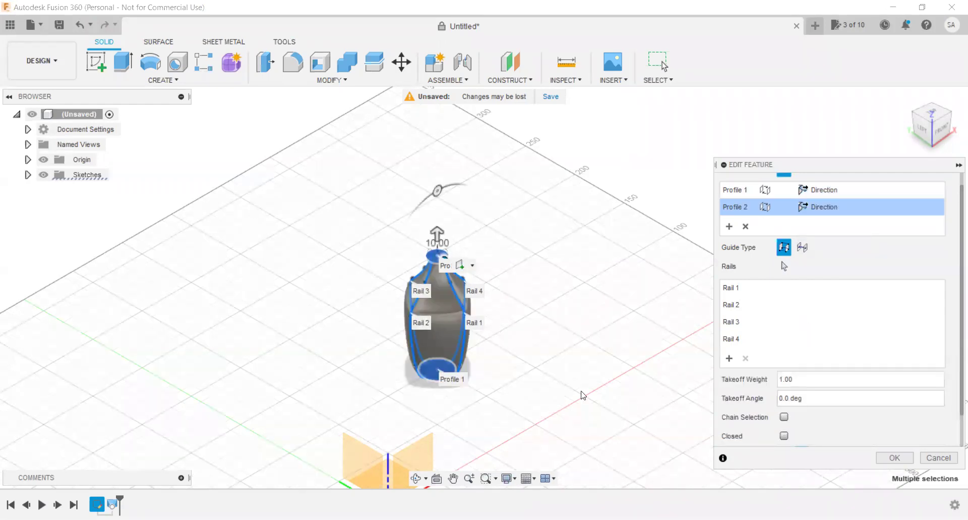
scroll(478, 346, down, 2)
scroll(442, 378, up, 2)
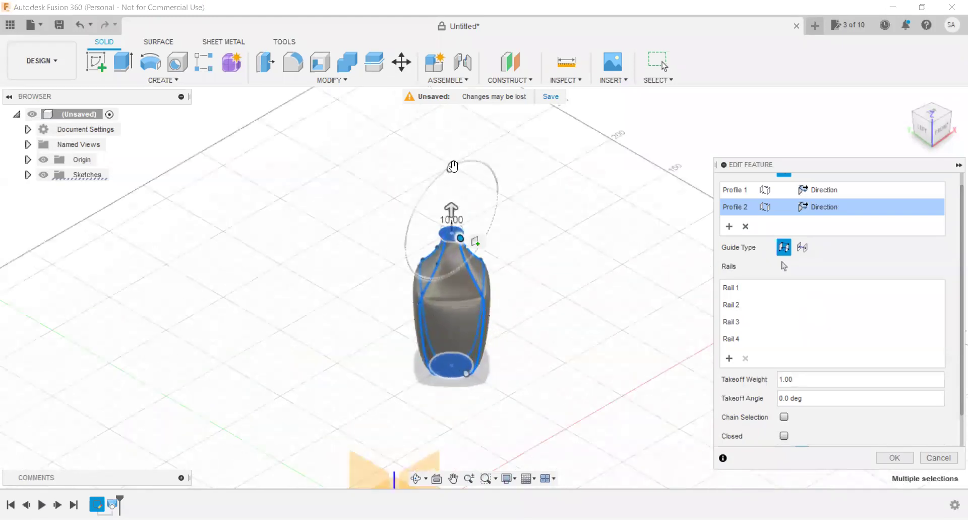
mouse_move(452, 166)
mouse_down()
mouse_move(425, 191)
mouse_move(476, 156)
mouse_up()
mouse_move(451, 207)
mouse_down()
mouse_move(448, 176)
mouse_move(445, 303)
mouse_move(452, 282)
mouse_up()
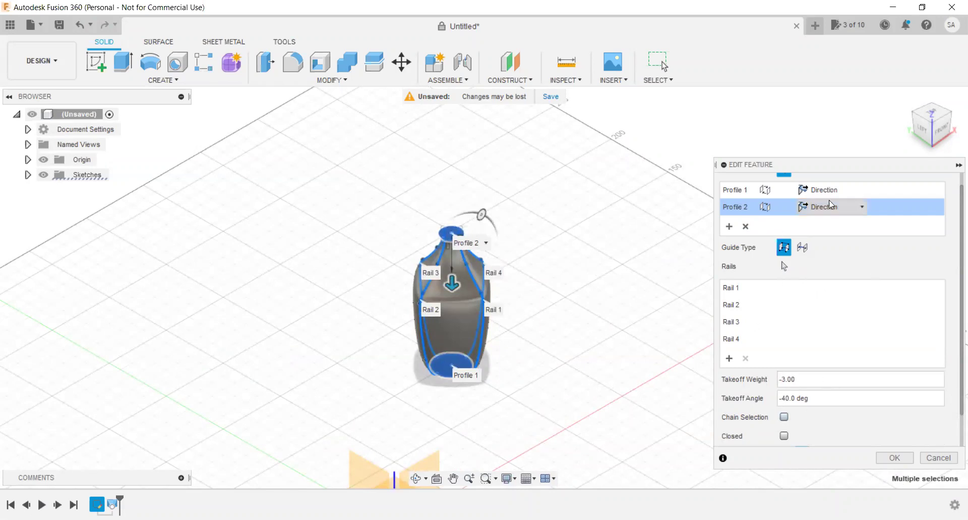
Set both loft profiles to Connected and commit the bottle body.
click(855, 190)
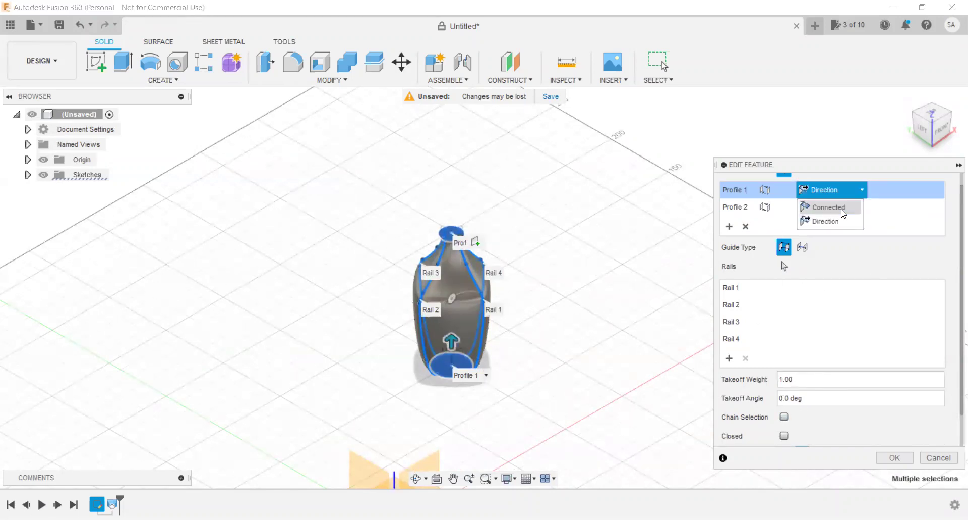
click(843, 211)
click(856, 206)
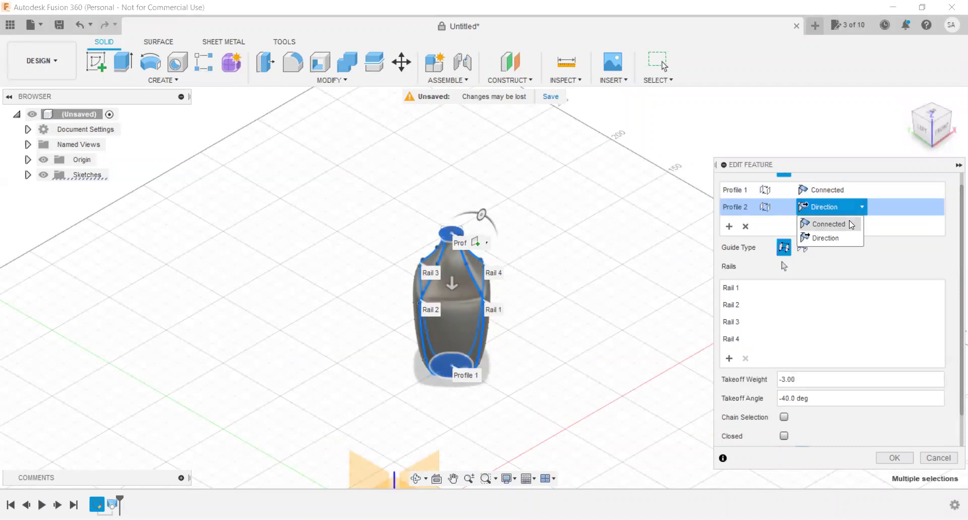
click(851, 224)
scroll(445, 332, up, 1)
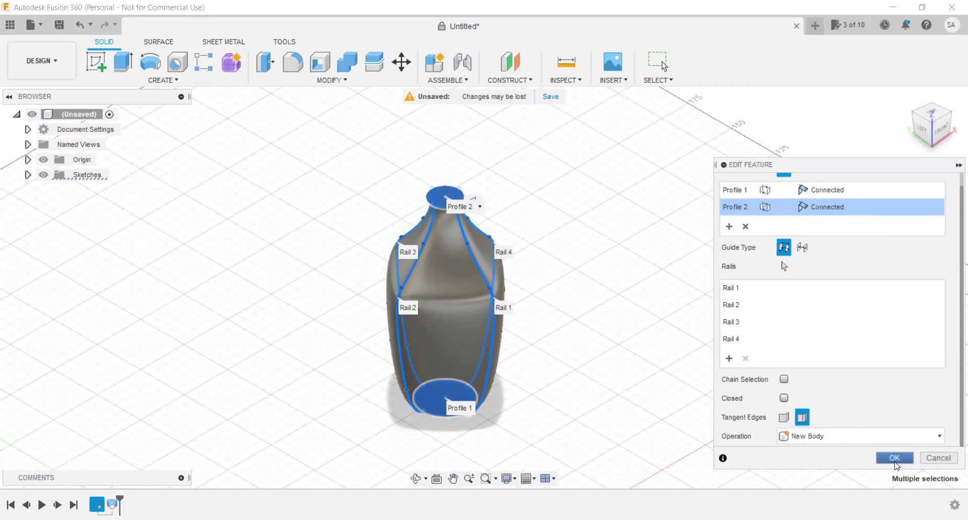
click(896, 458)
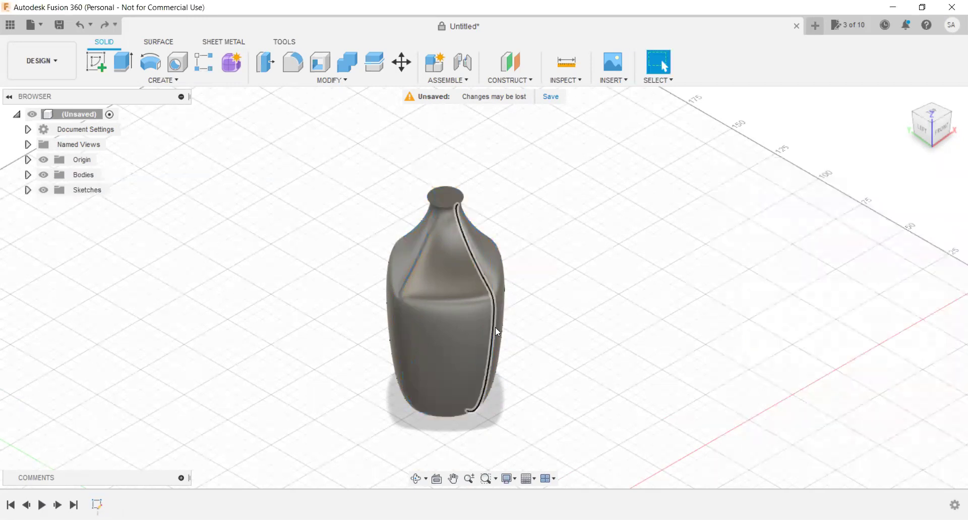
Undo the loft and start a circular pattern of the spline around the base circle's centre.
key(ctrl+z)
key(ctrl+z)
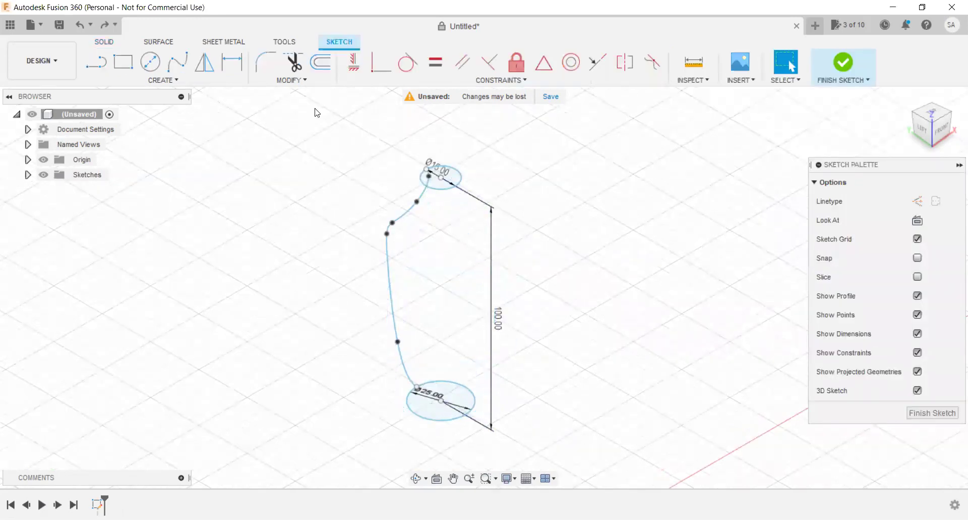
click(167, 81)
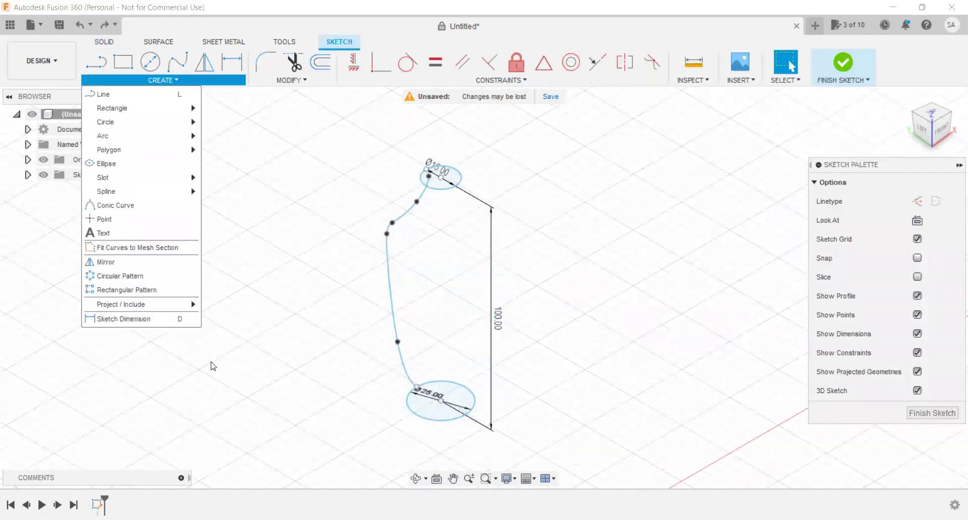
click(118, 281)
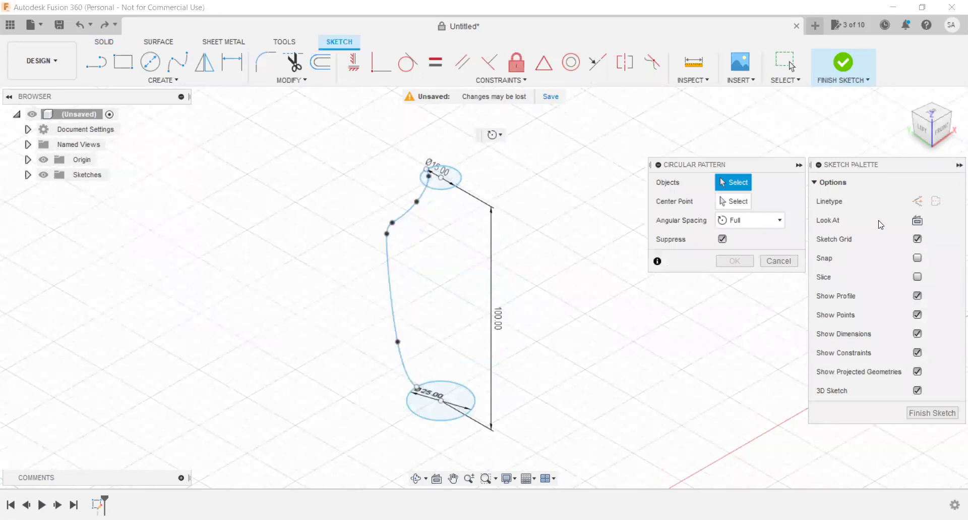
click(722, 238)
click(392, 303)
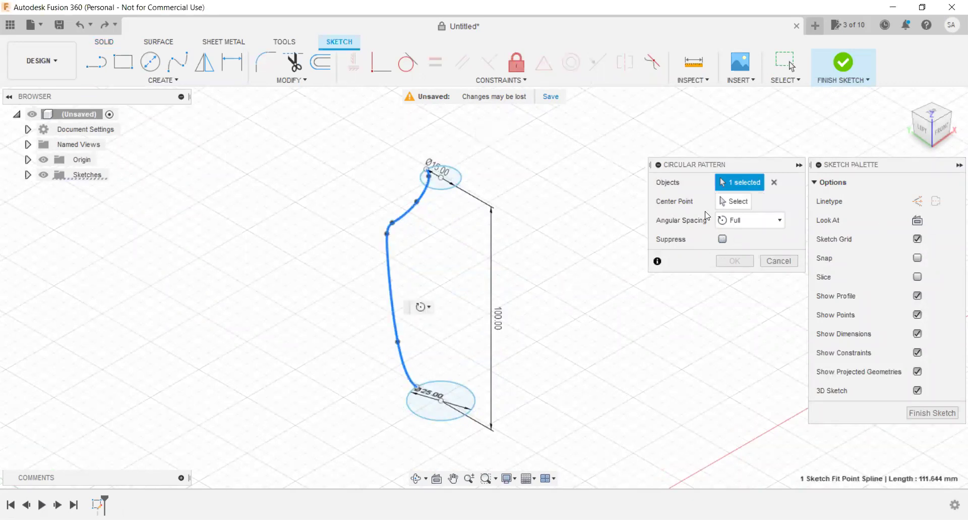
click(737, 201)
click(440, 401)
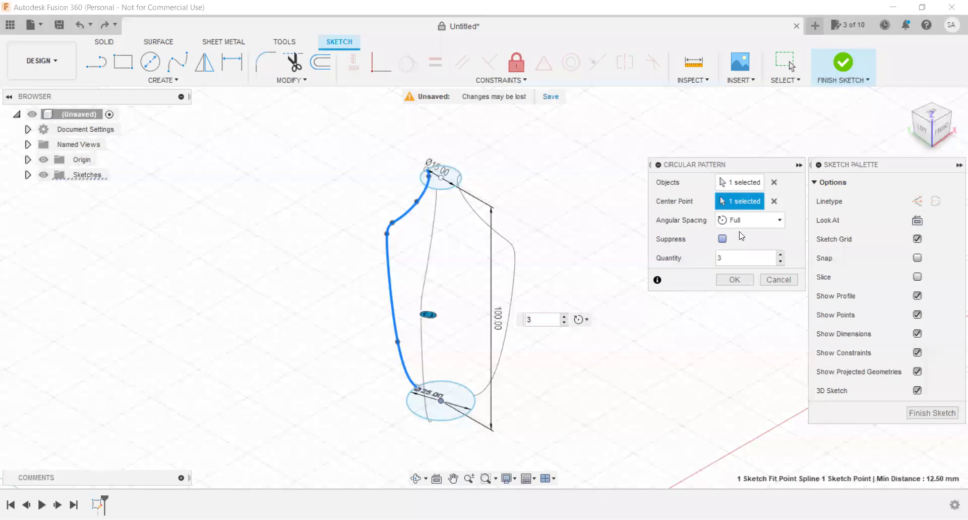
Raise the circular pattern quantity step by step to 40 spline copies.
click(781, 254)
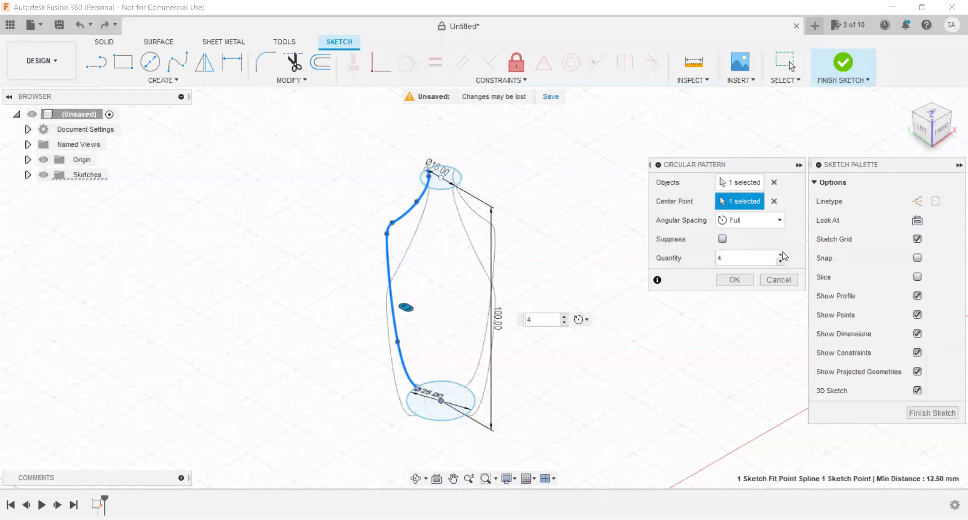
click(781, 254)
click(781, 254)
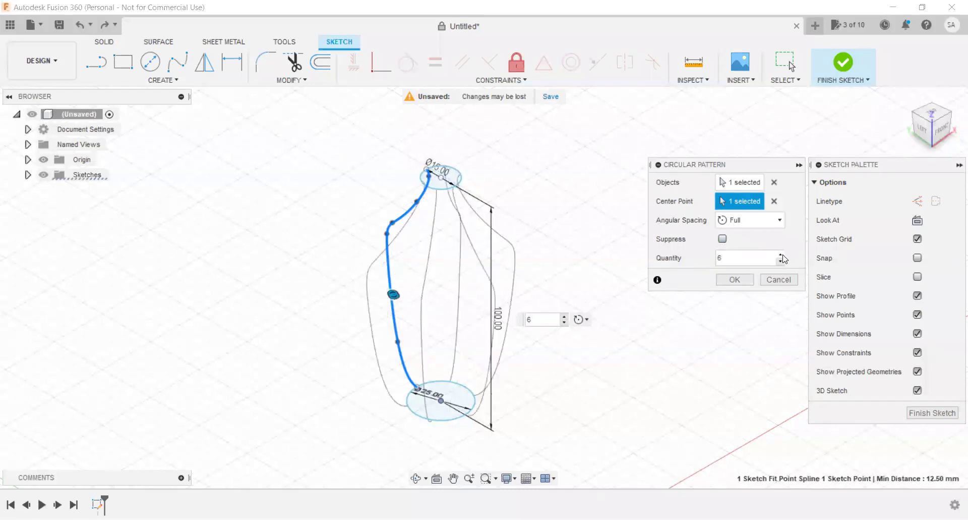
click(782, 255)
click(782, 255)
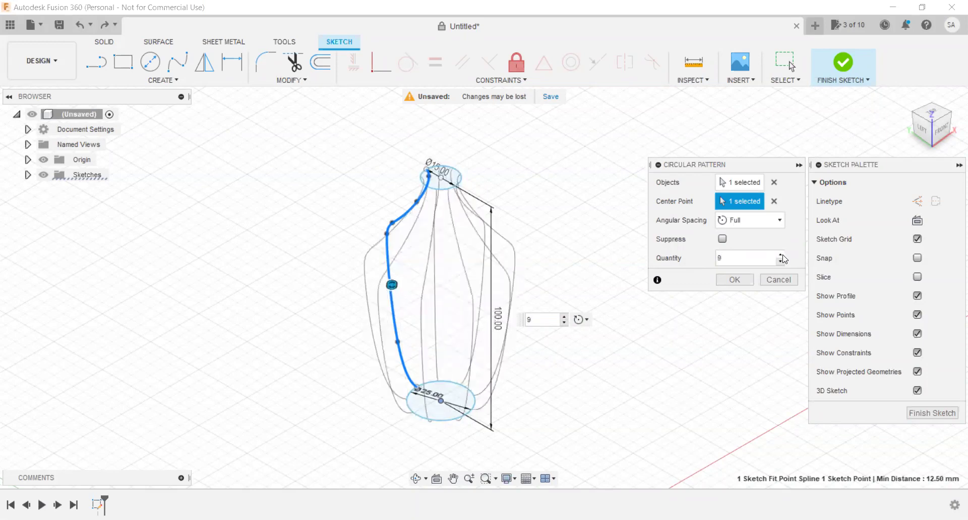
scroll(439, 318, up, 4)
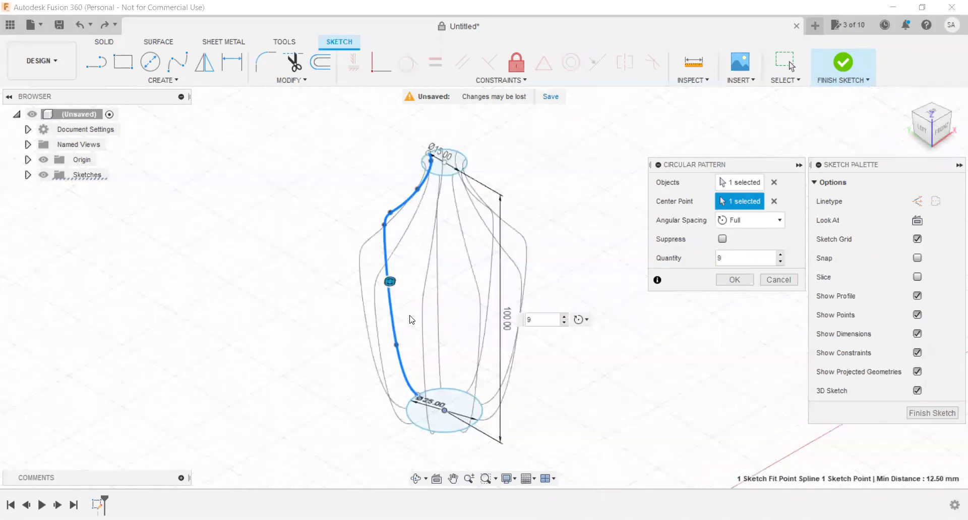
click(781, 254)
click(781, 254)
click(781, 255)
click(781, 255)
click(782, 255)
click(781, 255)
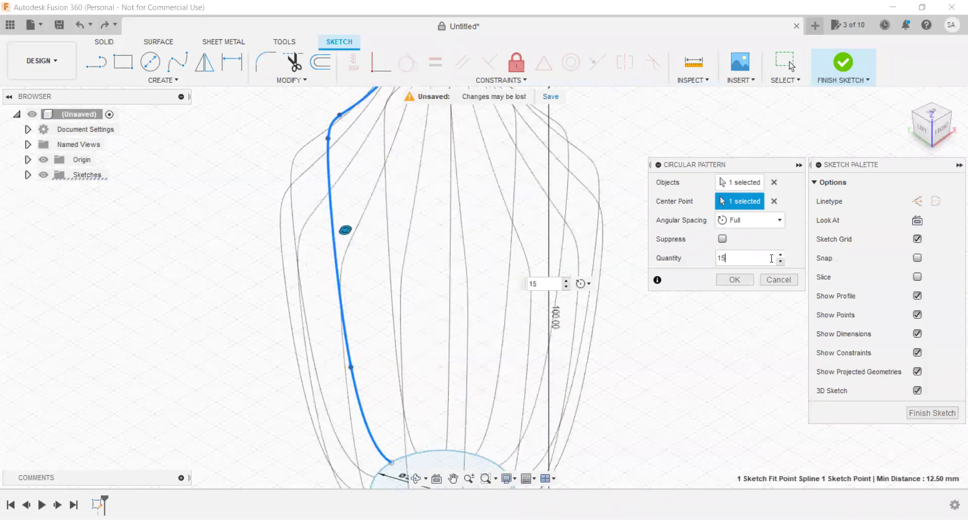
scroll(495, 335, down, 1)
scroll(490, 339, down, 2)
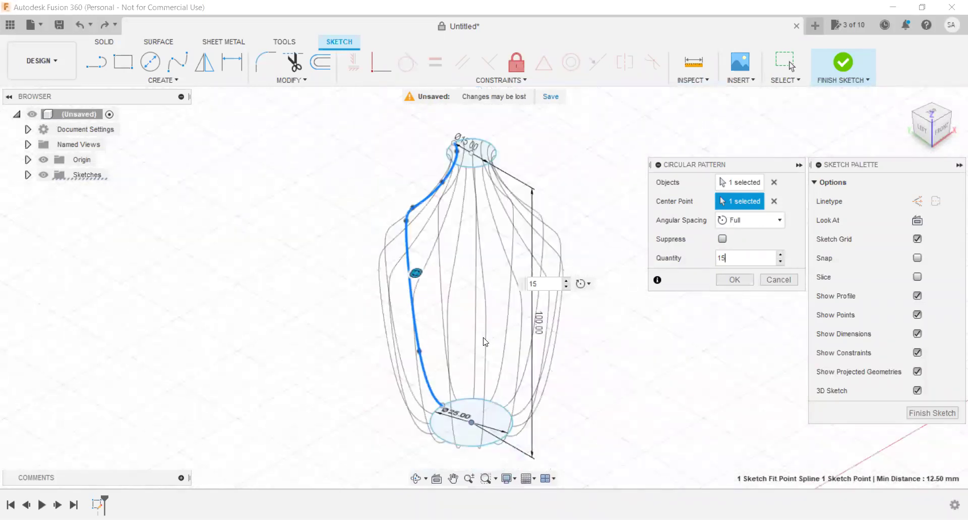
scroll(489, 341, down, 2)
scroll(502, 346, up, 1)
scroll(497, 342, up, 1)
scroll(488, 336, up, 2)
scroll(488, 337, up, 1)
scroll(492, 335, up, 1)
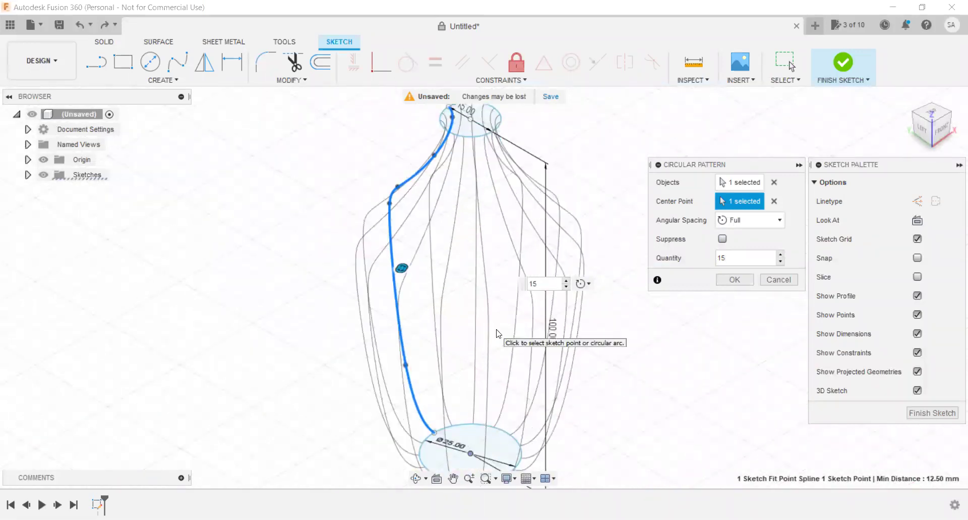
click(780, 255)
click(780, 255)
click(780, 254)
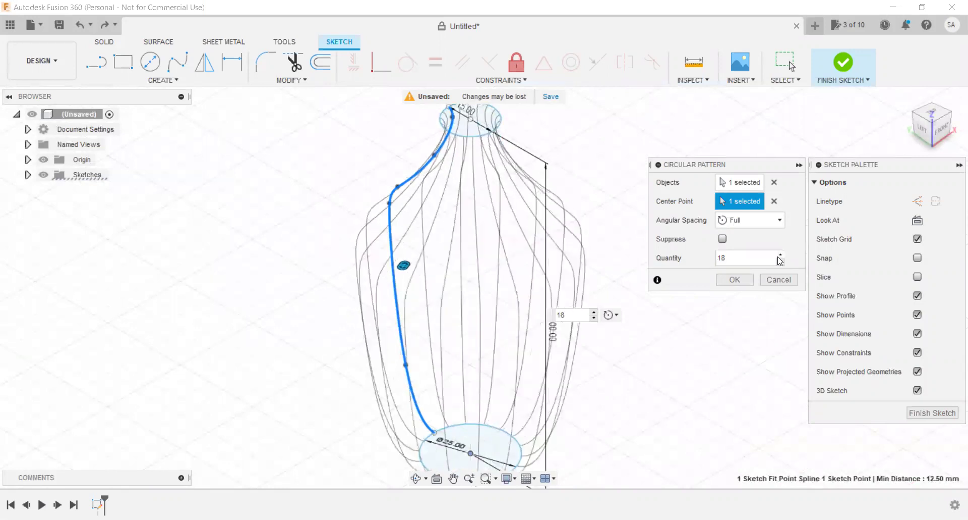
click(780, 254)
click(781, 255)
click(780, 255)
click(780, 255)
click(781, 254)
click(780, 255)
click(780, 255)
click(780, 255)
click(780, 255)
click(781, 255)
click(780, 254)
click(780, 255)
click(780, 255)
click(780, 254)
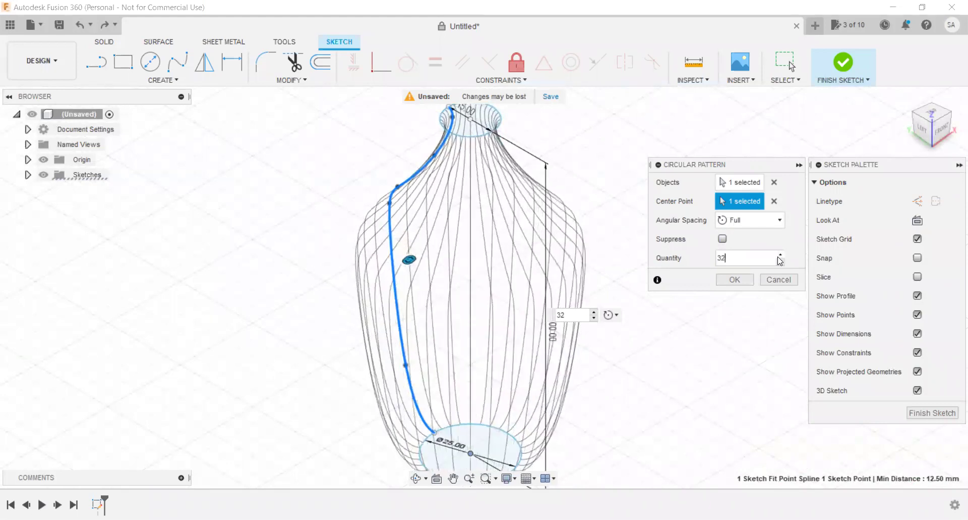
click(780, 255)
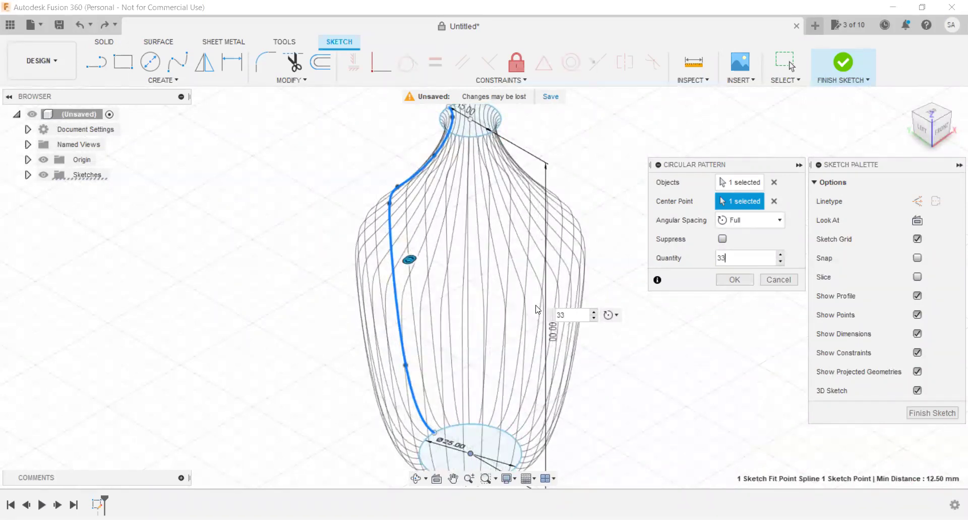
scroll(537, 308, down, 2)
click(781, 254)
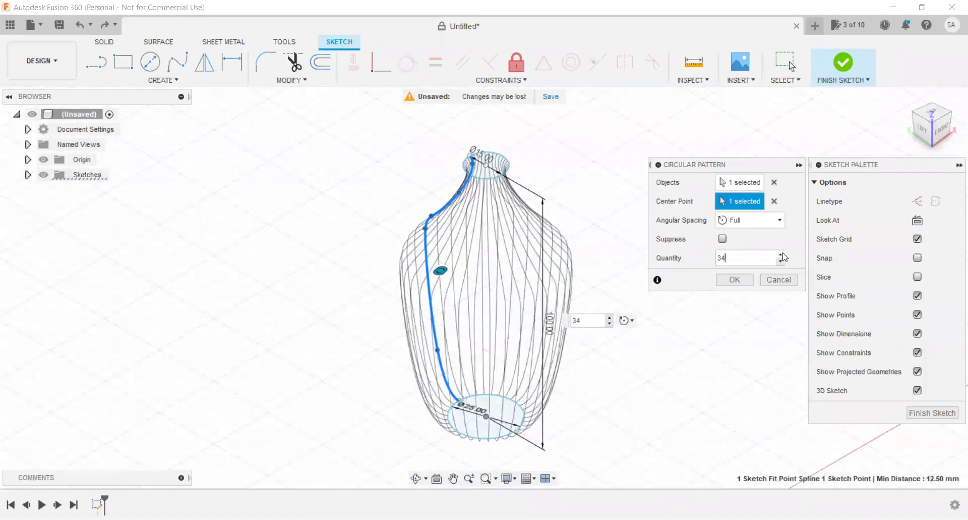
click(781, 255)
click(780, 254)
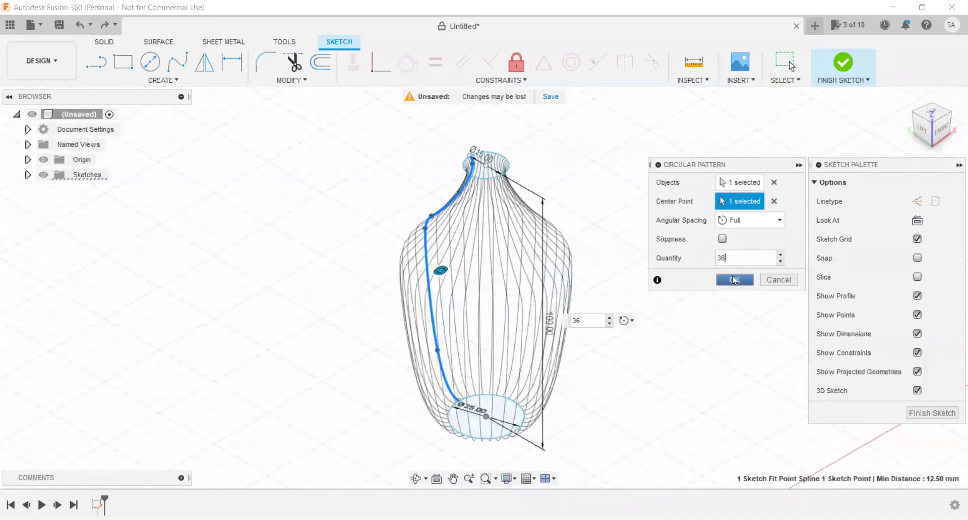
click(781, 254)
click(781, 254)
click(781, 254)
click(781, 254)
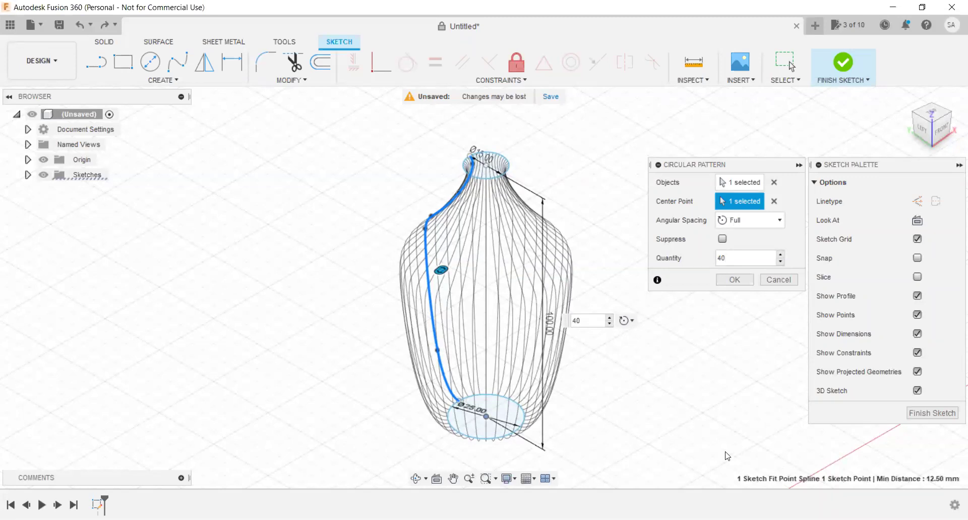
Redo the 40-copy spline circular pattern around the base centre, commit it and finish the sketch.
key(Escape)
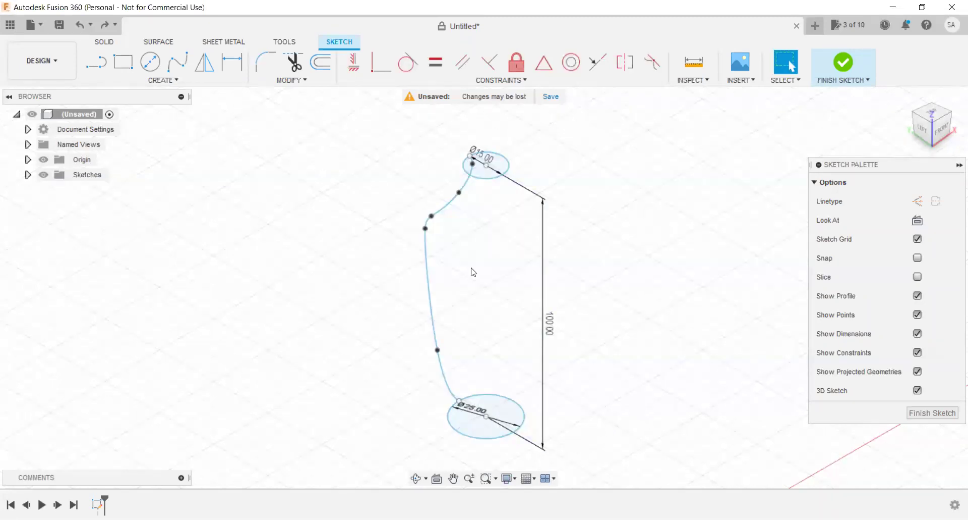
click(163, 80)
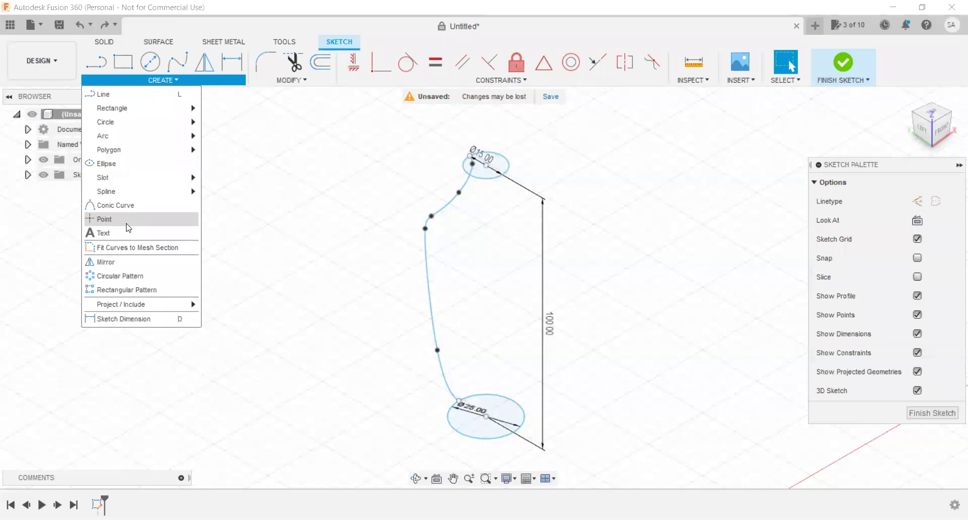
click(121, 275)
click(427, 248)
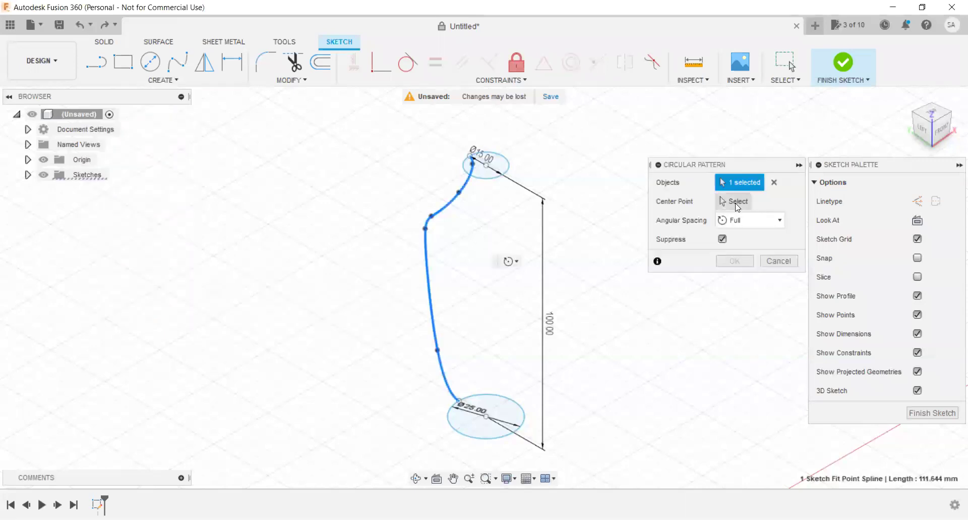
click(737, 206)
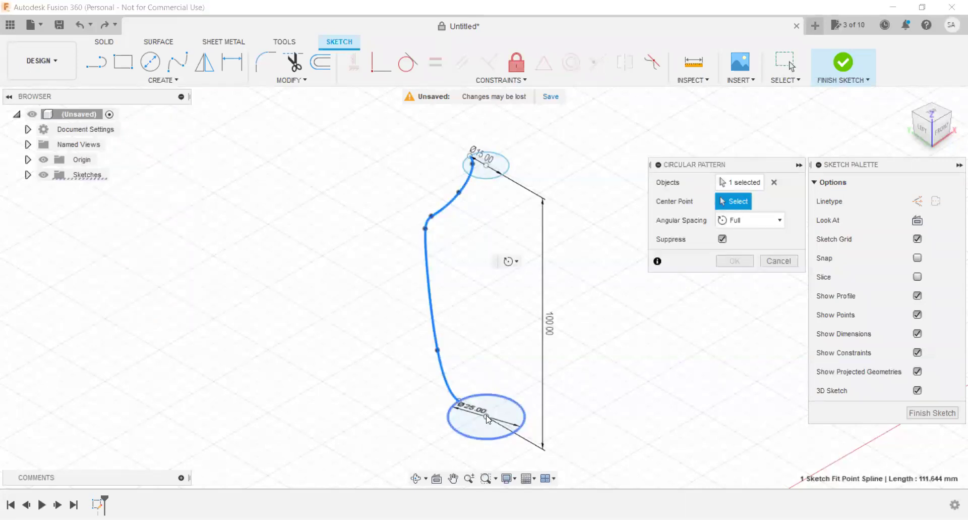
click(487, 416)
text(40)
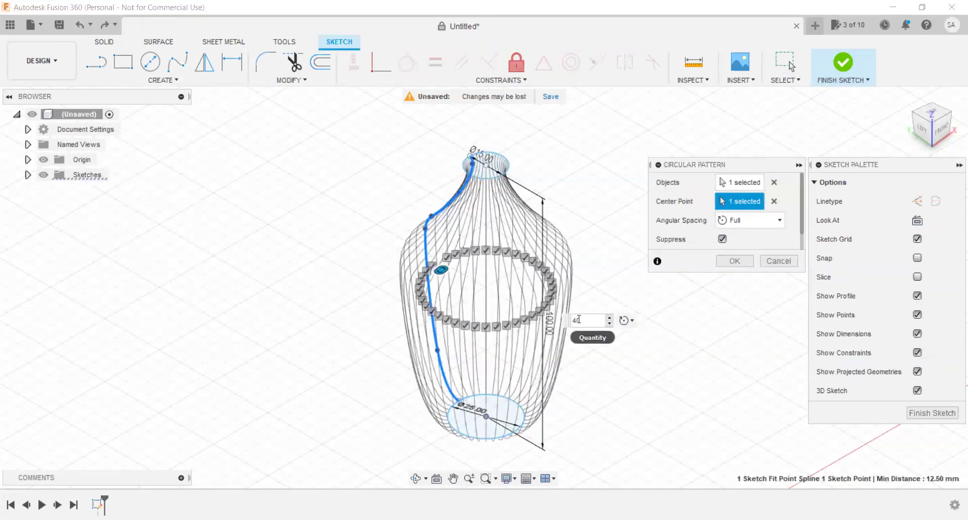
key(Return)
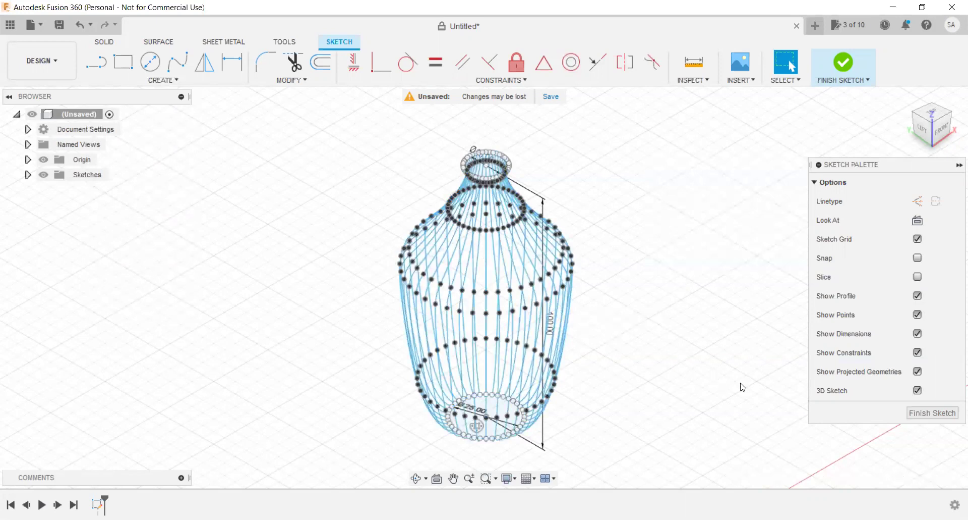
click(929, 415)
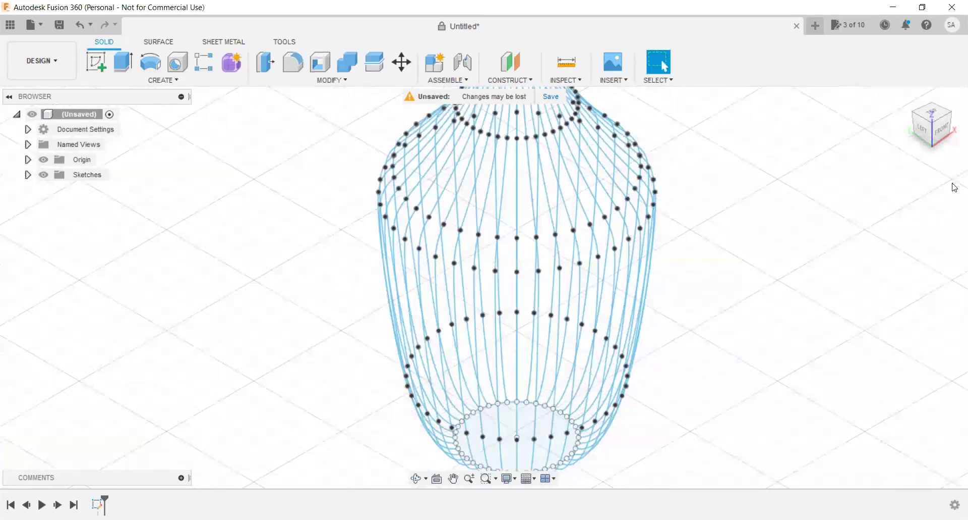
click(168, 81)
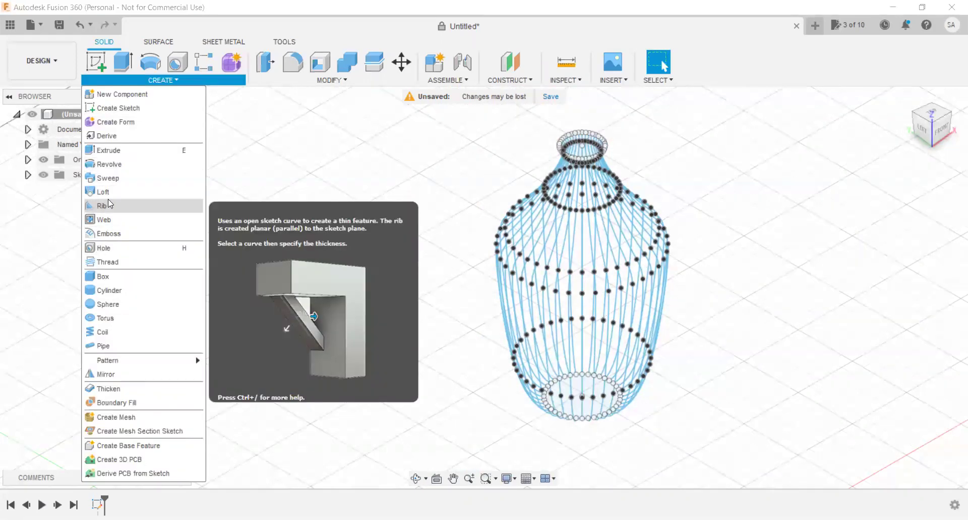
mouse_move(103, 191)
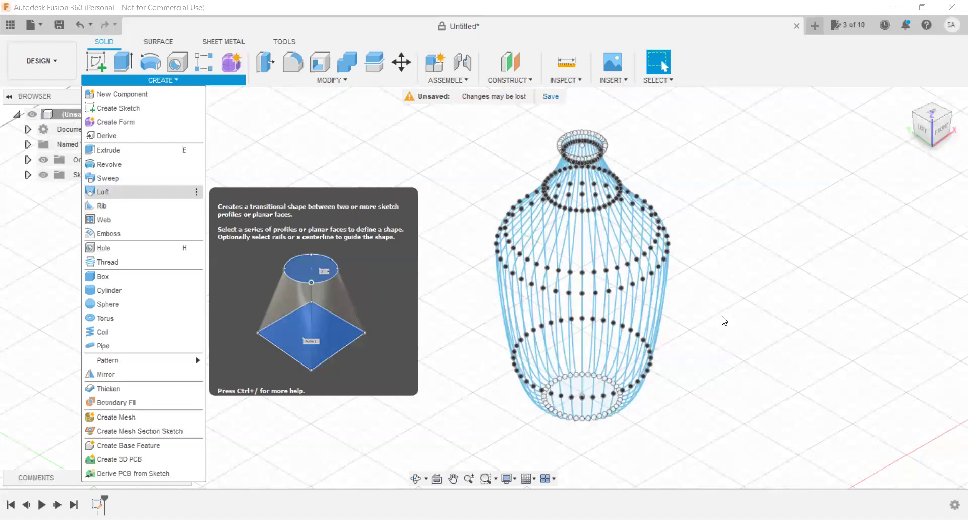
Start a loft and box-select all 40 patterned splines as Rail 1 through Rail 40.
click(117, 192)
scroll(195, 242, up, 2)
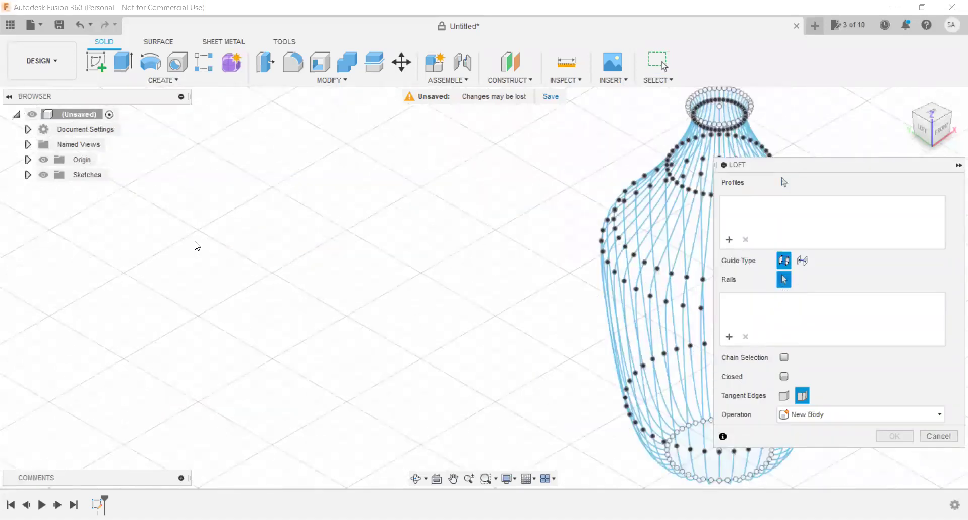
scroll(216, 255, down, 3)
mouse_move(643, 198)
mouse_down()
mouse_move(341, 344)
mouse_move(352, 346)
mouse_up()
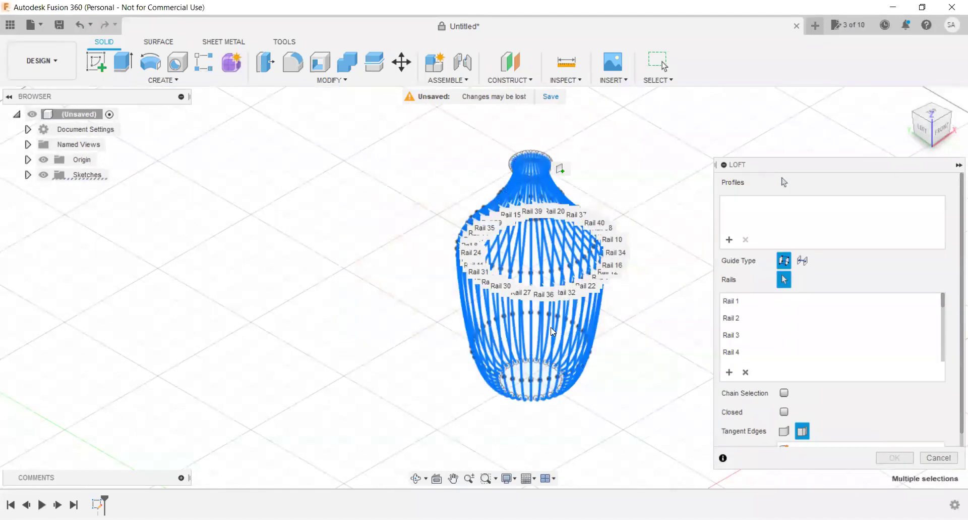
scroll(829, 353, down, 1)
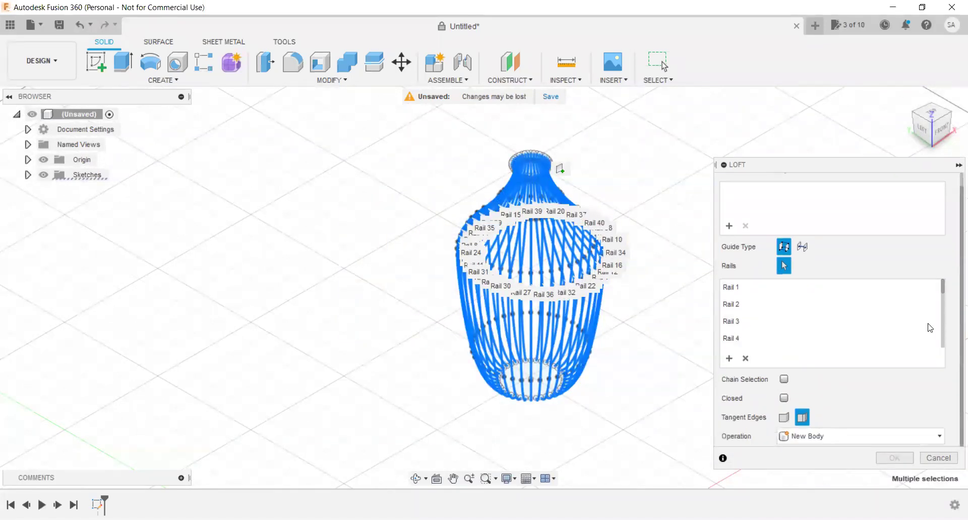
drag(943, 290, 930, 347)
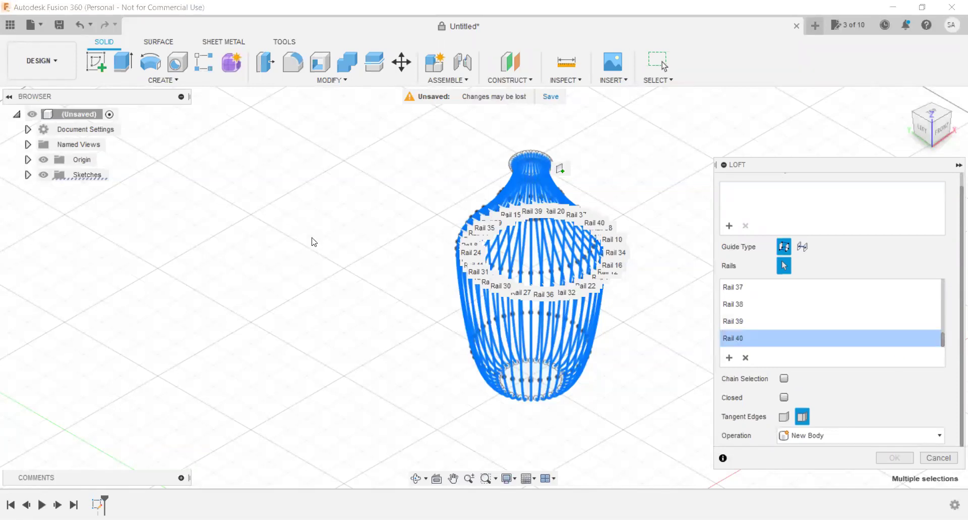
scroll(549, 347, down, 2)
scroll(541, 346, up, 2)
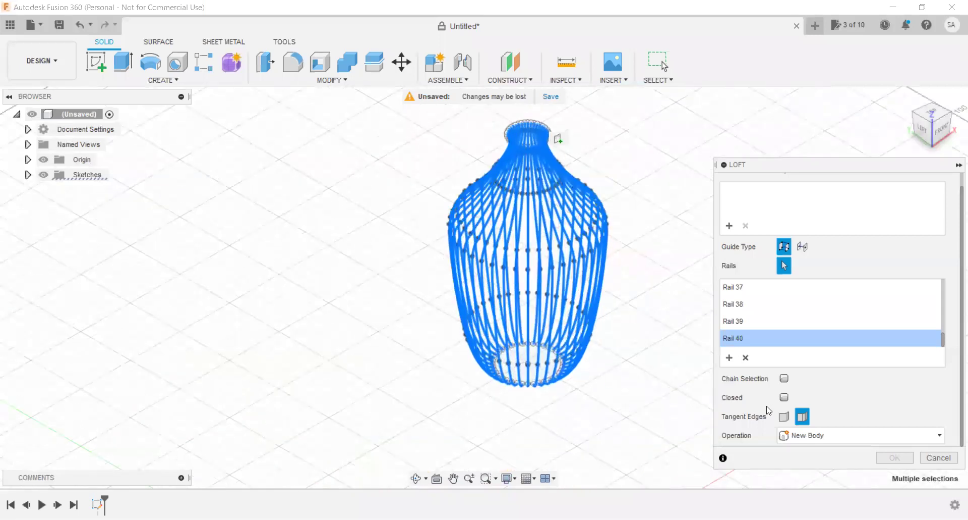
scroll(540, 346, up, 2)
scroll(761, 191, up, 1)
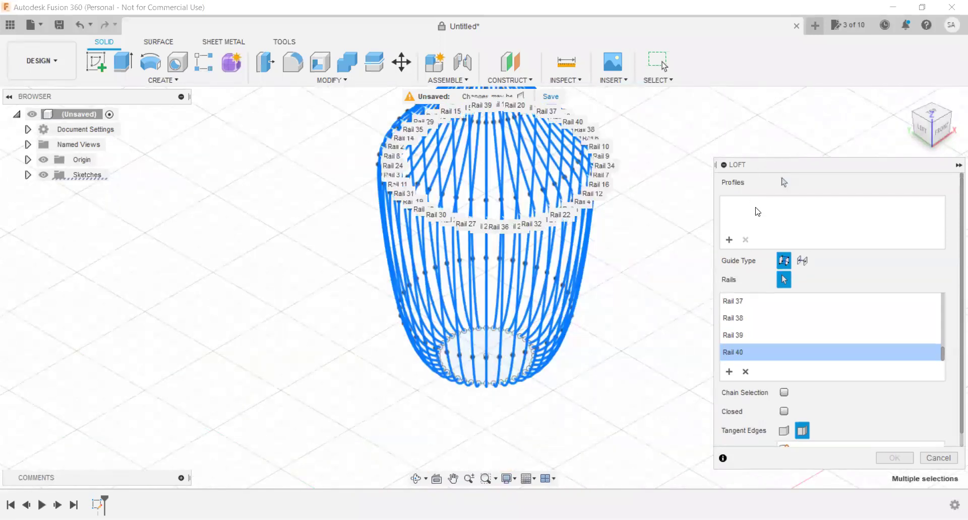
Use the bottom ellipse and neck opening as loft profiles and confirm the solid vase body.
click(783, 187)
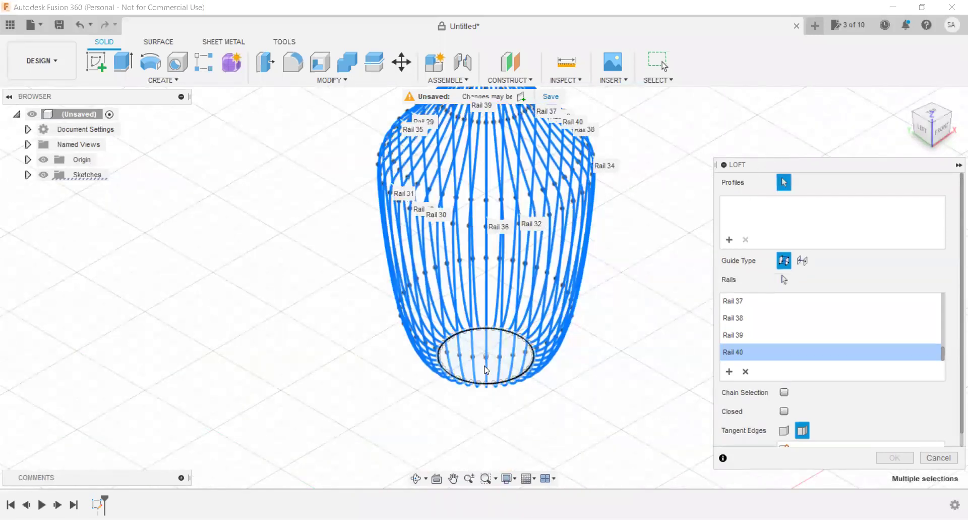
scroll(484, 374, up, 2)
scroll(482, 367, up, 1)
scroll(481, 368, up, 2)
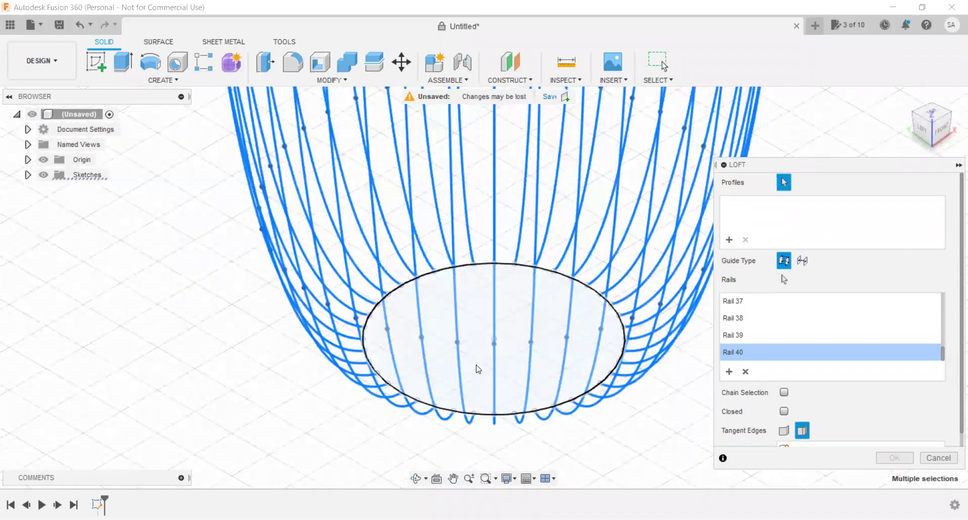
click(477, 367)
scroll(448, 421, down, 1)
scroll(443, 417, down, 3)
scroll(448, 152, up, 2)
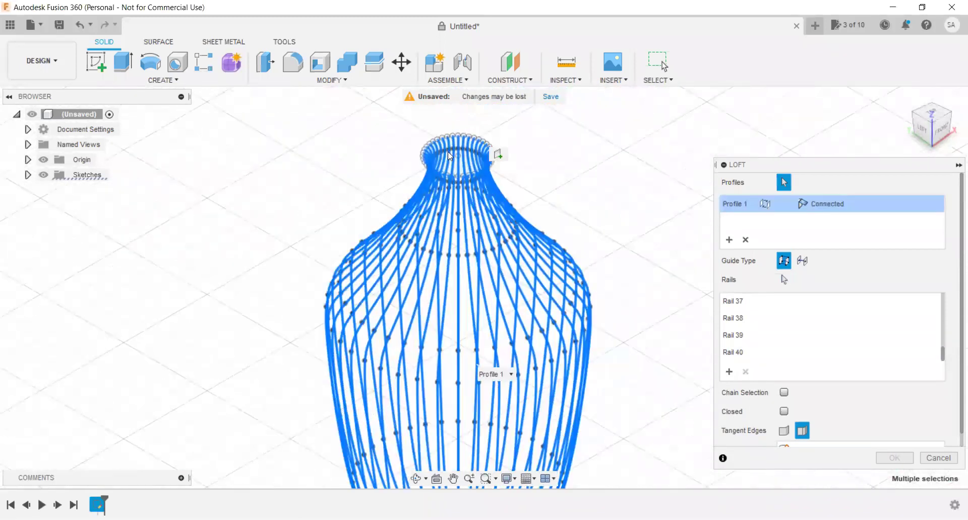
scroll(448, 152, up, 2)
scroll(453, 194, up, 3)
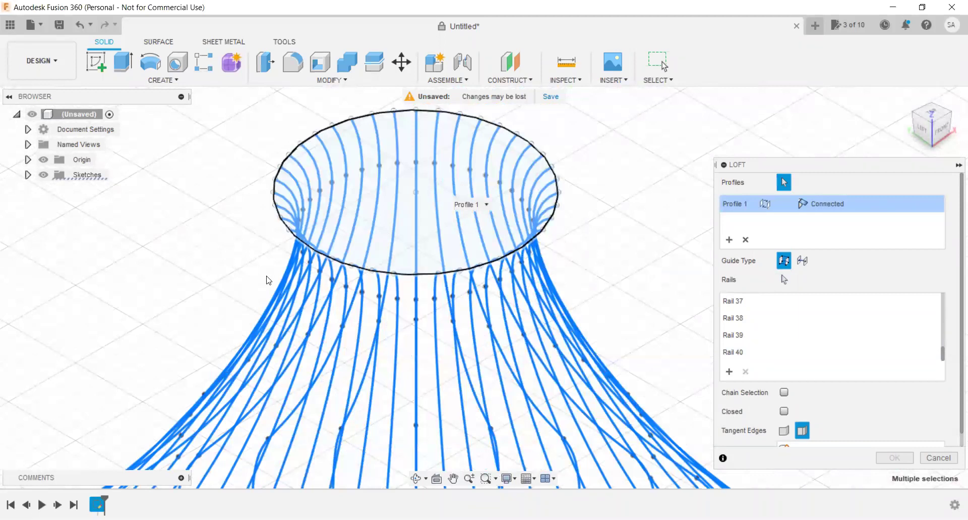
click(534, 237)
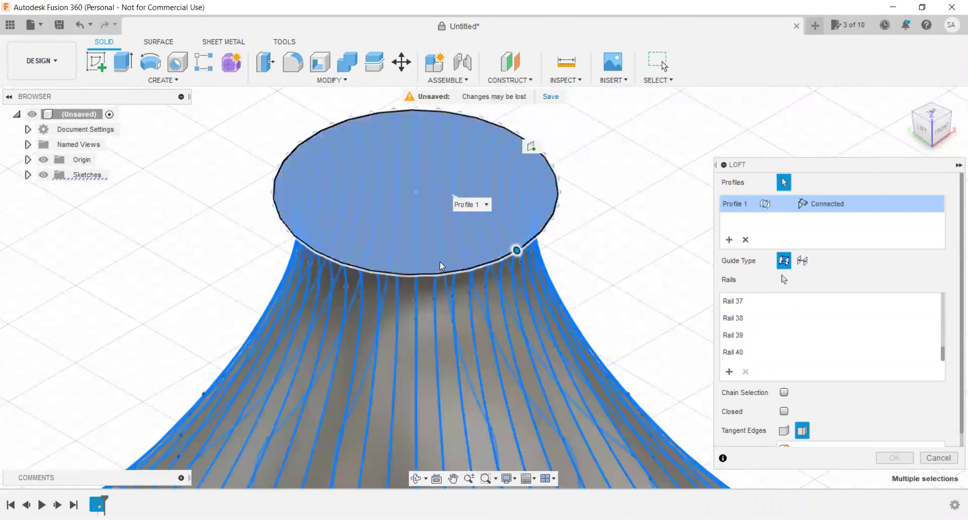
scroll(430, 237, down, 2)
scroll(412, 230, down, 2)
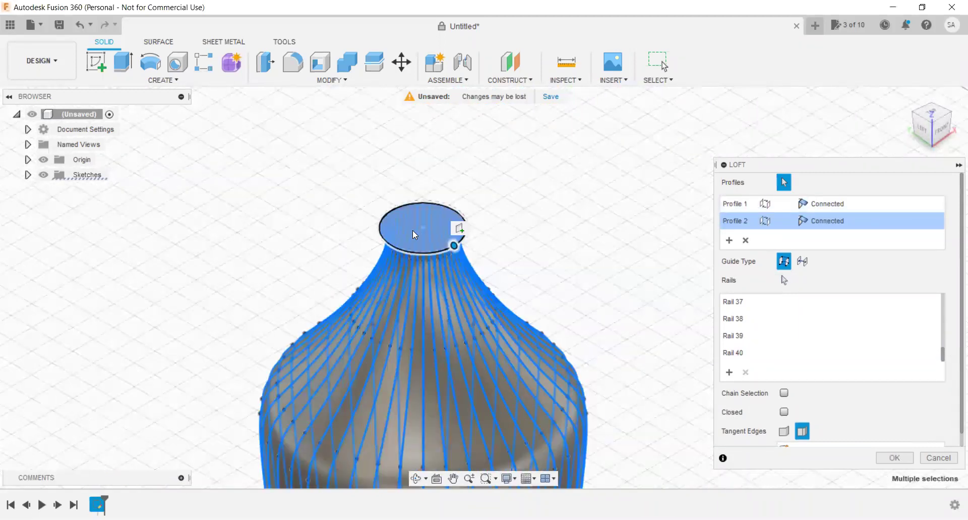
scroll(413, 230, down, 2)
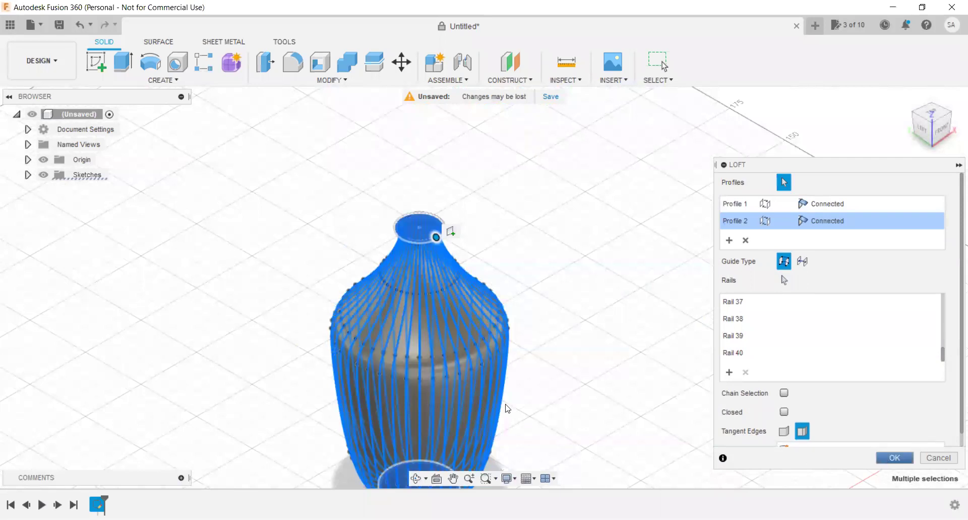
key(Return)
scroll(438, 376, up, 2)
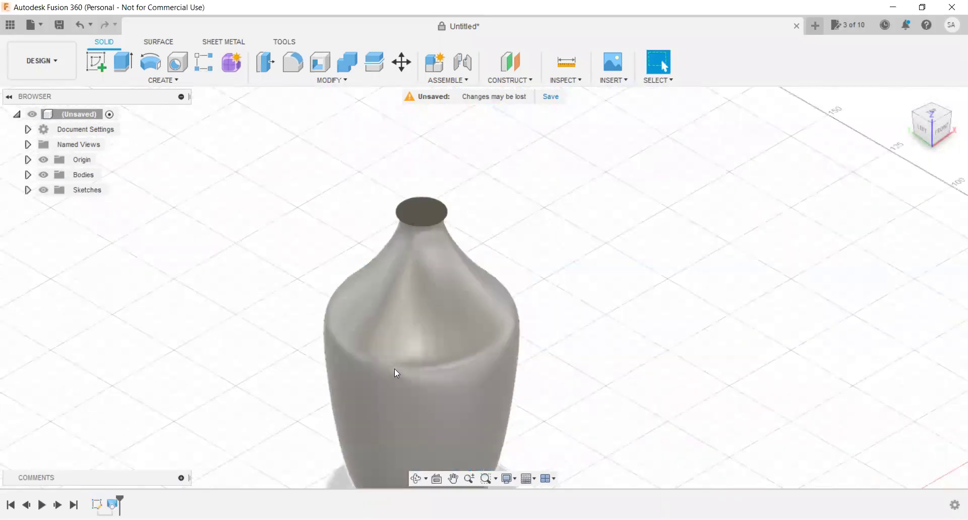
scroll(394, 369, up, 3)
scroll(354, 380, up, 3)
scroll(353, 380, up, 2)
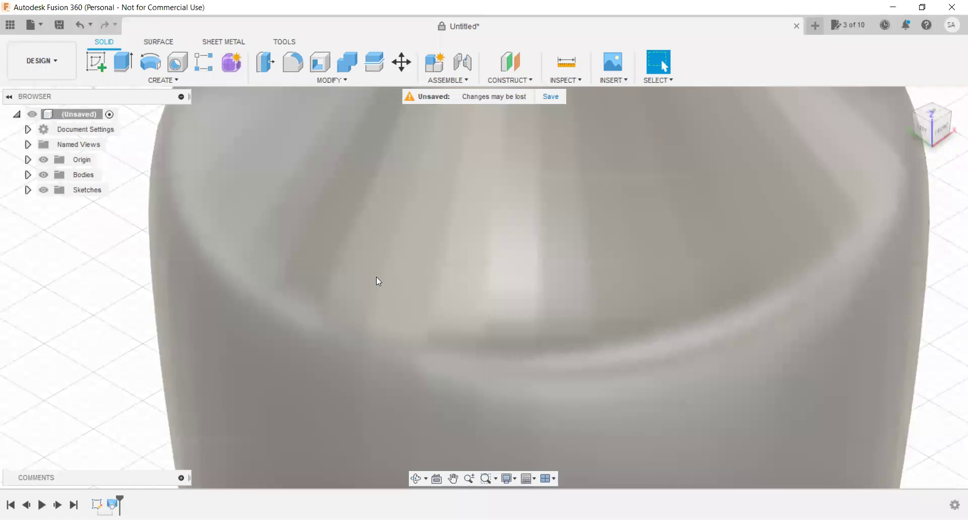
scroll(376, 277, down, 2)
scroll(375, 282, down, 3)
scroll(374, 290, down, 1)
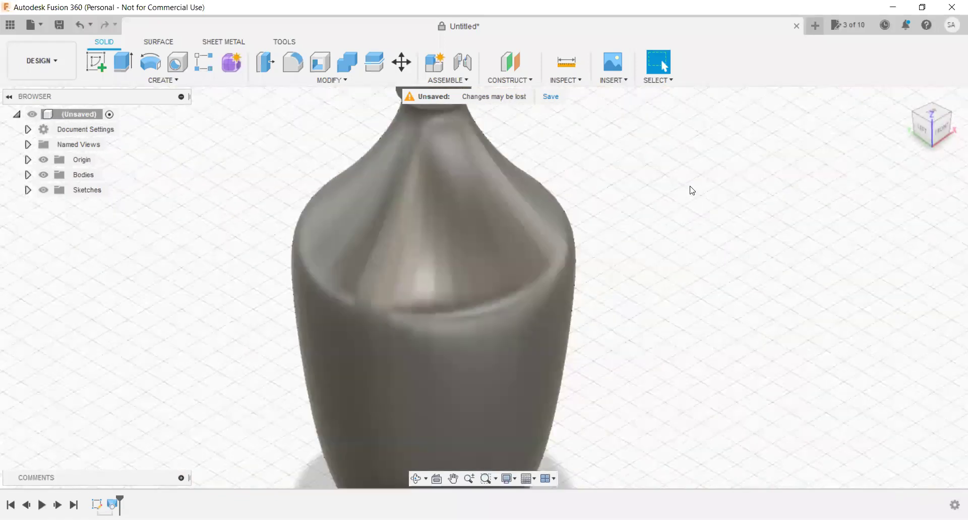
click(945, 128)
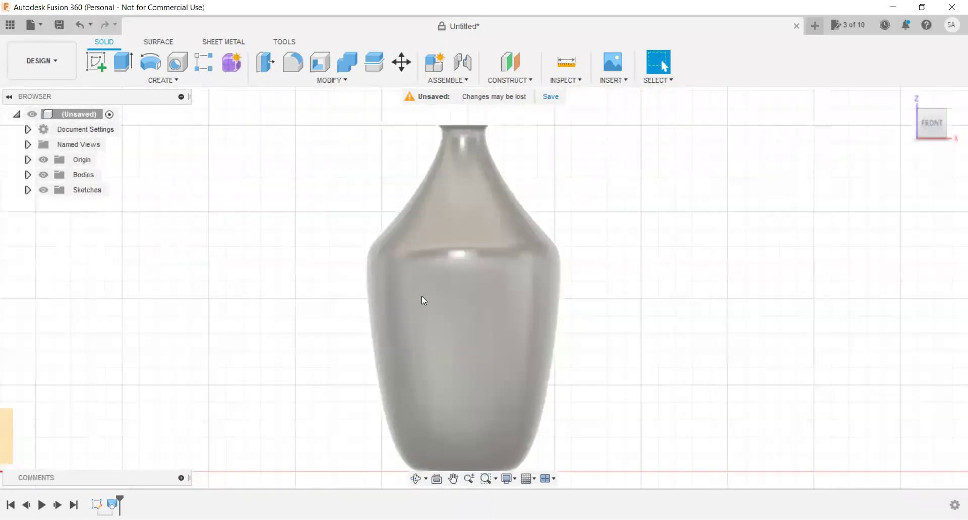
scroll(423, 298, down, 2)
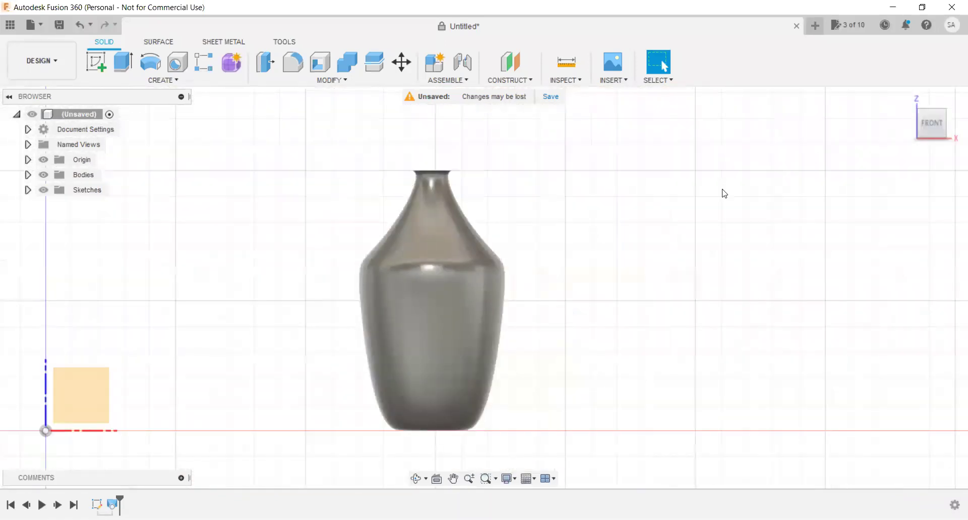
click(921, 111)
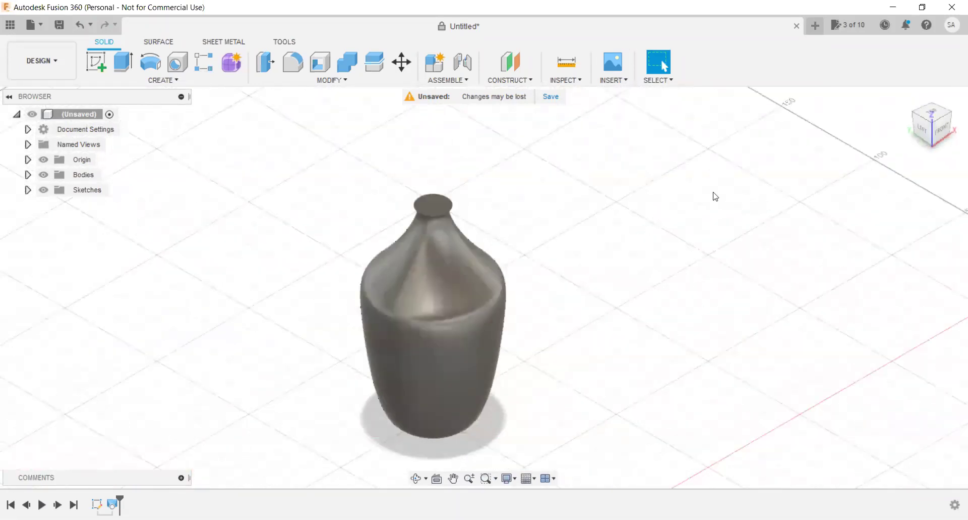
click(933, 111)
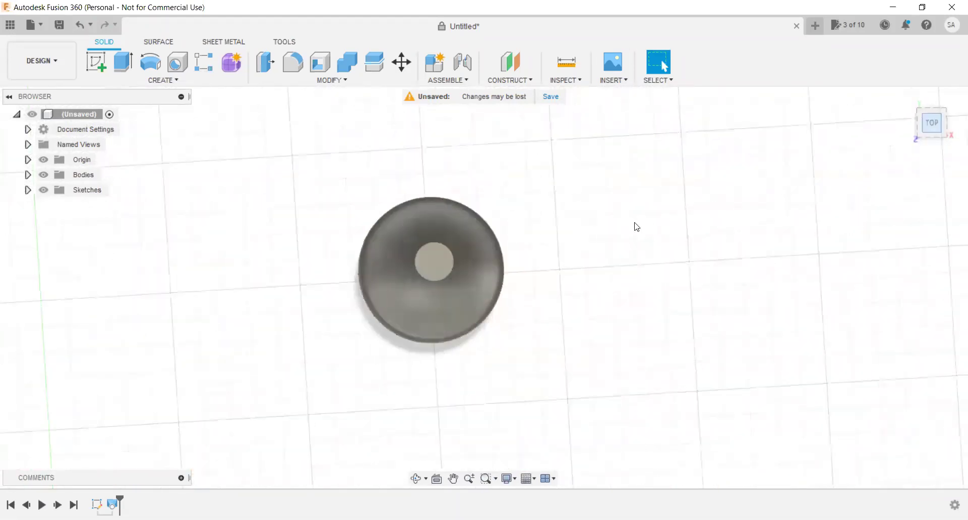
scroll(396, 303, up, 3)
scroll(403, 288, up, 2)
scroll(428, 313, down, 2)
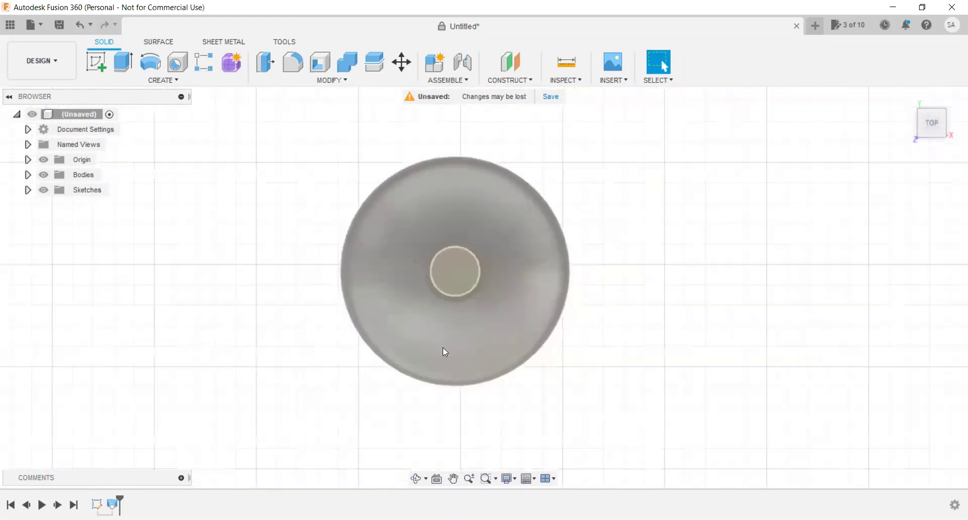
scroll(444, 351, up, 1)
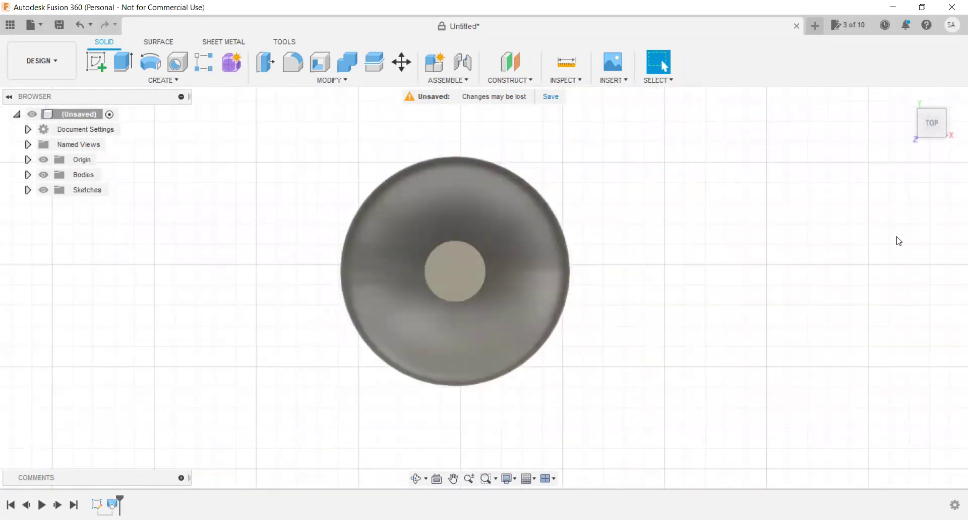
click(920, 136)
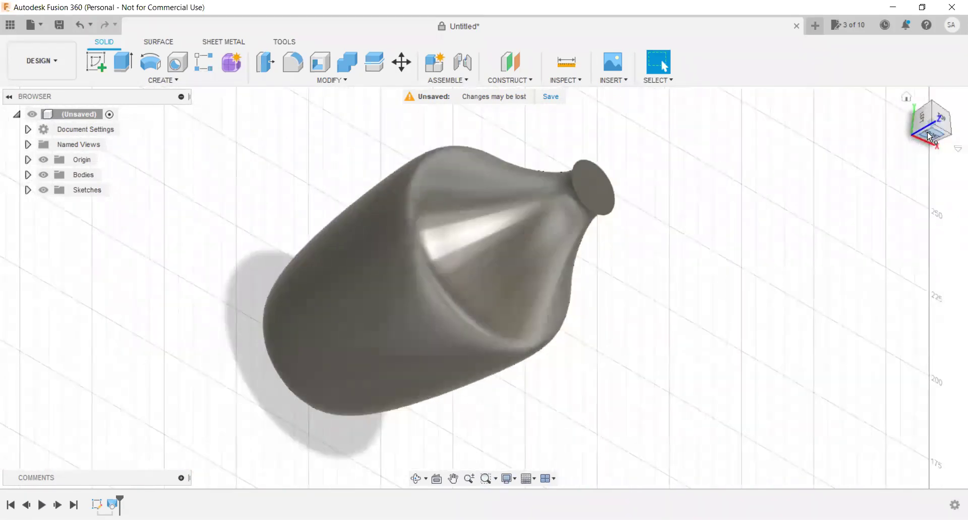
click(931, 136)
click(914, 131)
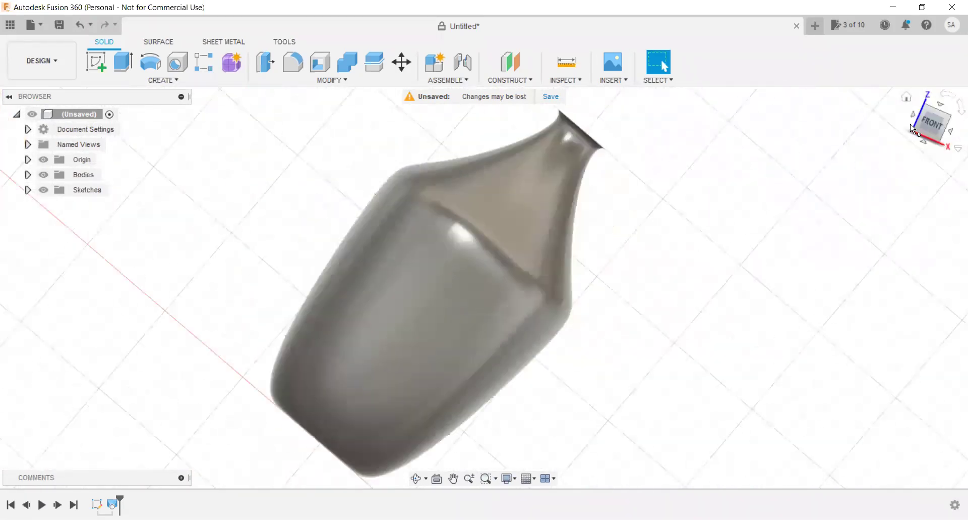
mouse_move(894, 173)
shift+middle_down()
mouse_move(798, 388)
mouse_move(811, 469)
shift+middle_up()
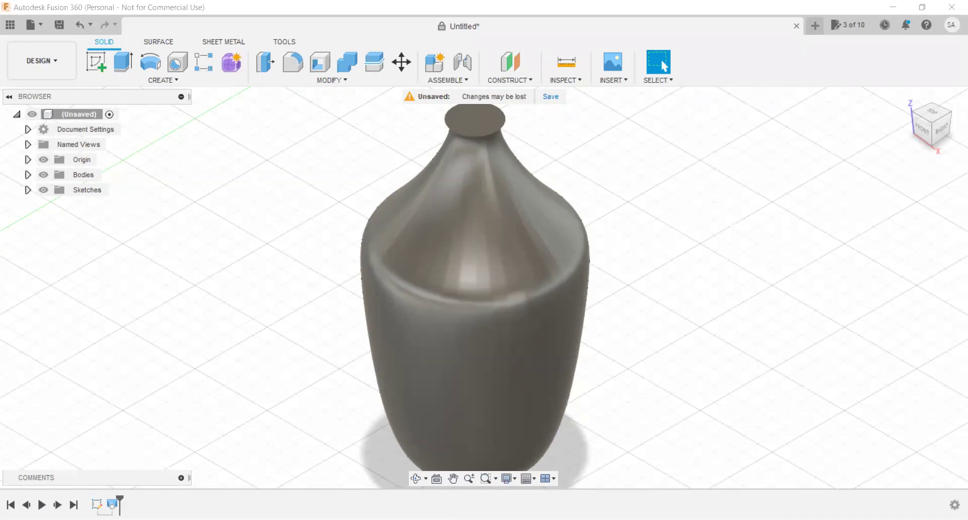
scroll(255, 308, down, 3)
scroll(212, 303, down, 3)
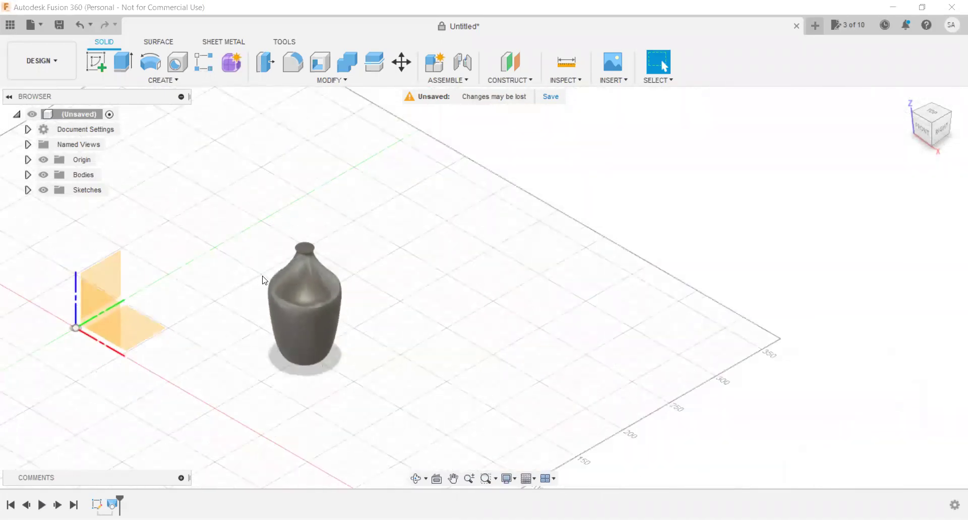
scroll(290, 270, up, 5)
scroll(316, 330, up, 2)
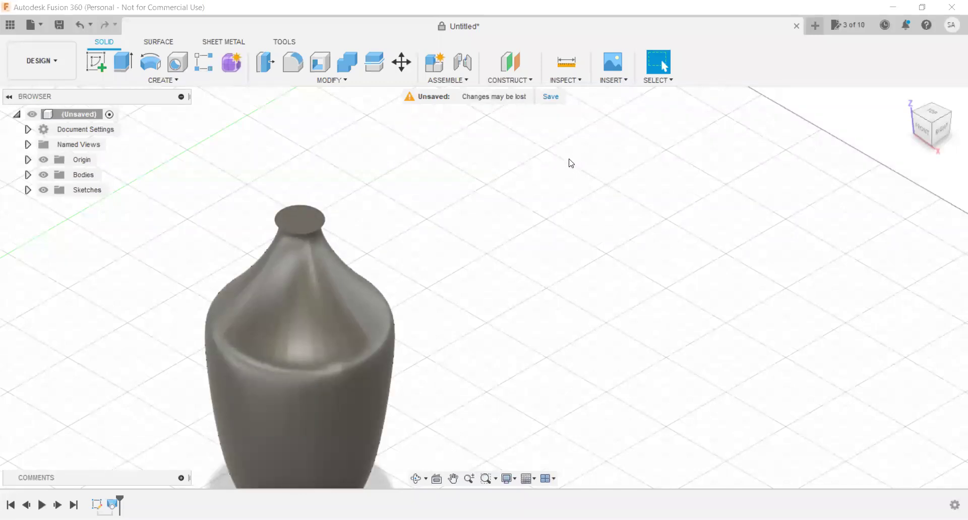
scroll(575, 271, up, 1)
scroll(600, 240, down, 2)
scroll(603, 241, down, 2)
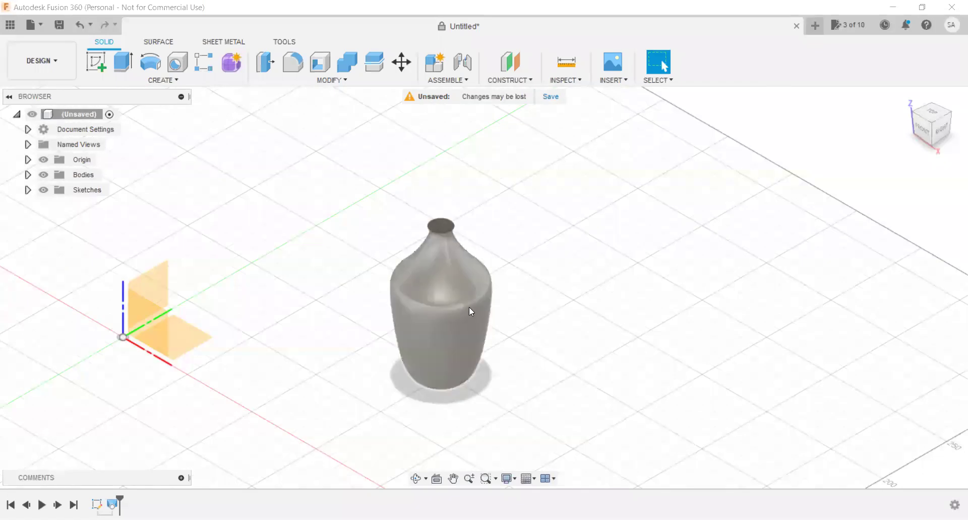
scroll(448, 316, up, 2)
scroll(436, 287, up, 2)
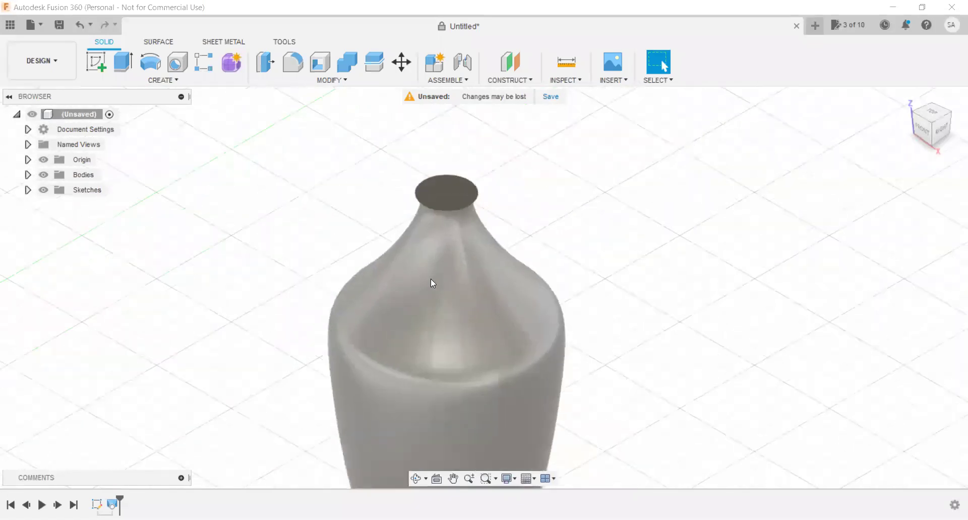
scroll(434, 353, down, 3)
scroll(431, 393, up, 1)
scroll(436, 384, up, 1)
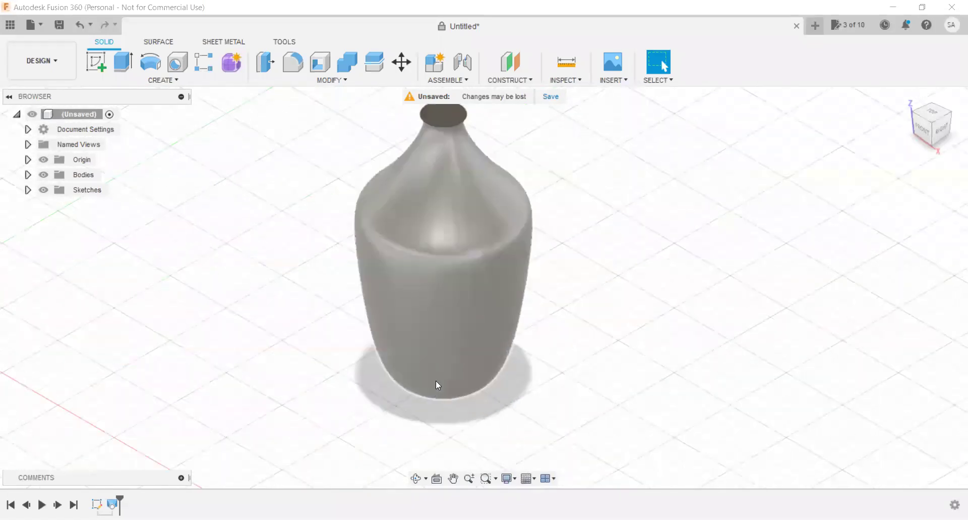
scroll(429, 328, down, 1)
scroll(421, 260, up, 1)
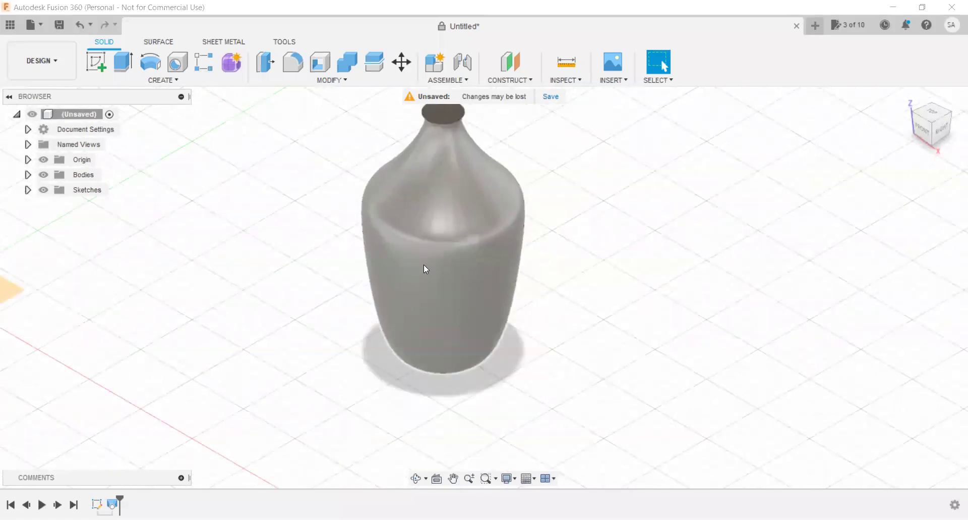
scroll(420, 321, down, 2)
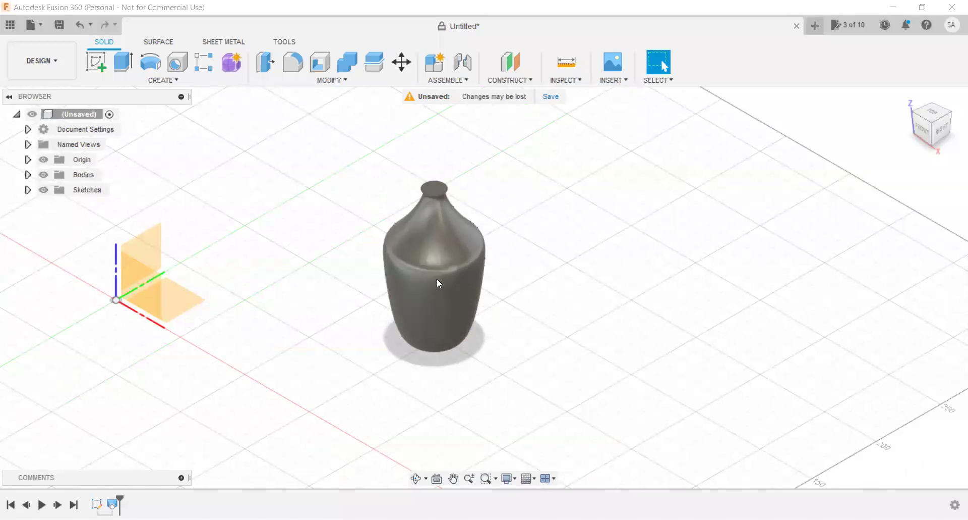
scroll(447, 199, down, 1)
scroll(434, 195, up, 1)
scroll(431, 192, up, 2)
scroll(434, 192, up, 1)
scroll(438, 191, up, 2)
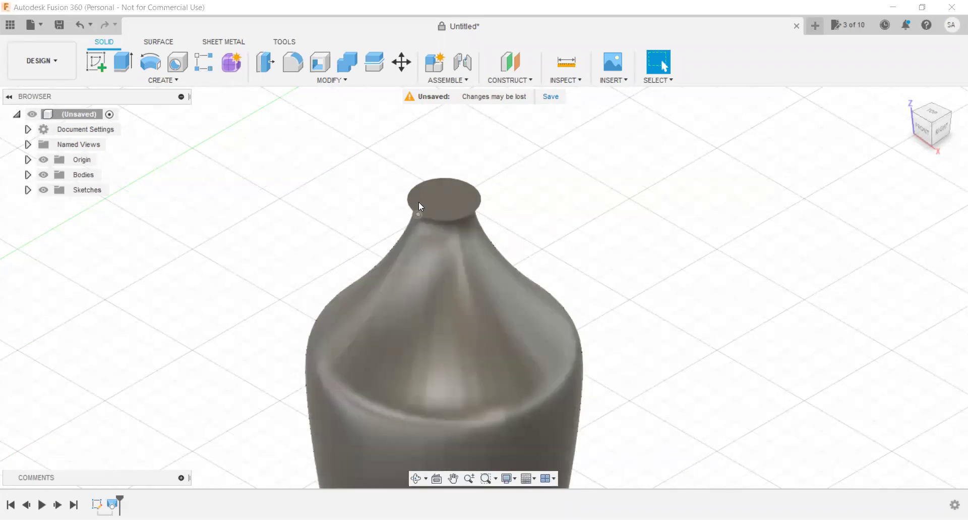
scroll(464, 193, up, 3)
scroll(464, 196, down, 5)
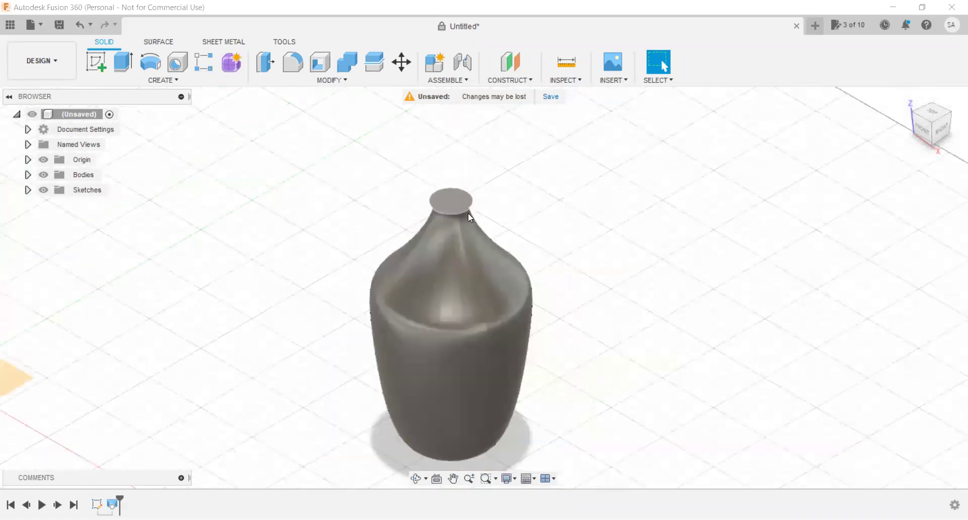
scroll(468, 212, down, 2)
scroll(472, 318, up, 1)
scroll(463, 292, down, 3)
scroll(459, 257, up, 3)
scroll(457, 225, up, 3)
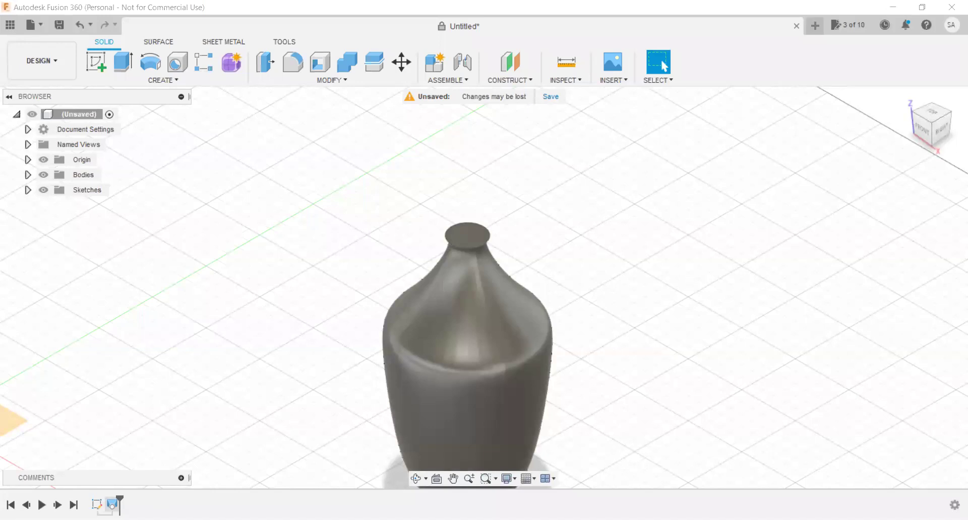
Delete the solid vase body from the timeline and unhide Sketch1's spline curves.
click(112, 503)
right_click(112, 504)
click(151, 419)
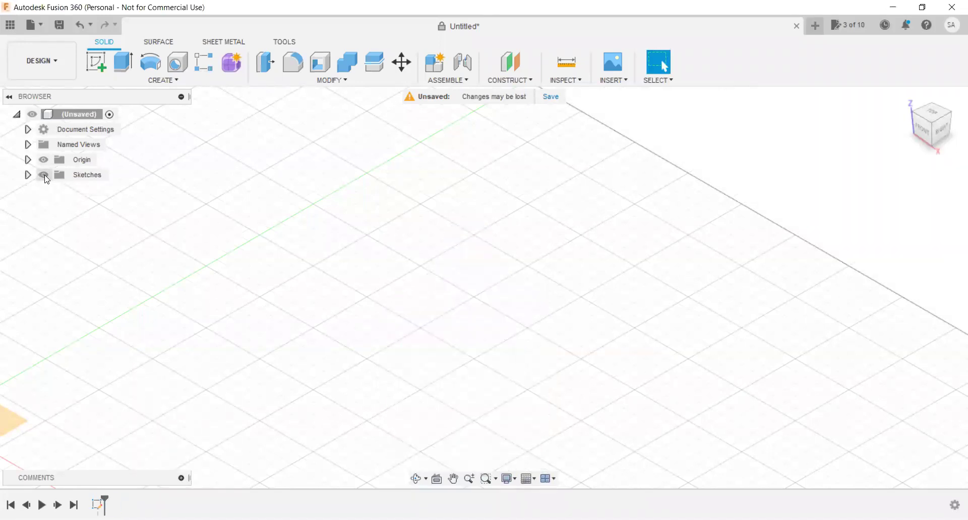
click(28, 174)
click(55, 189)
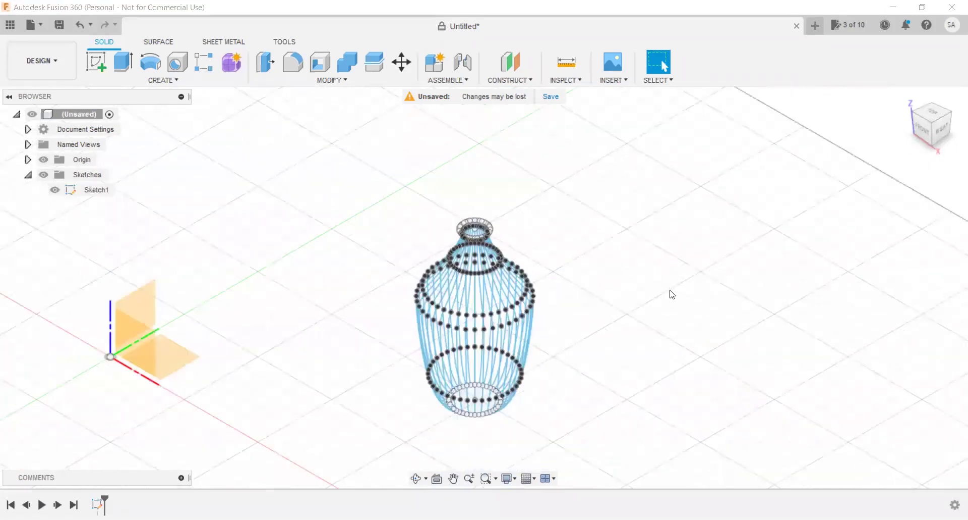
click(161, 42)
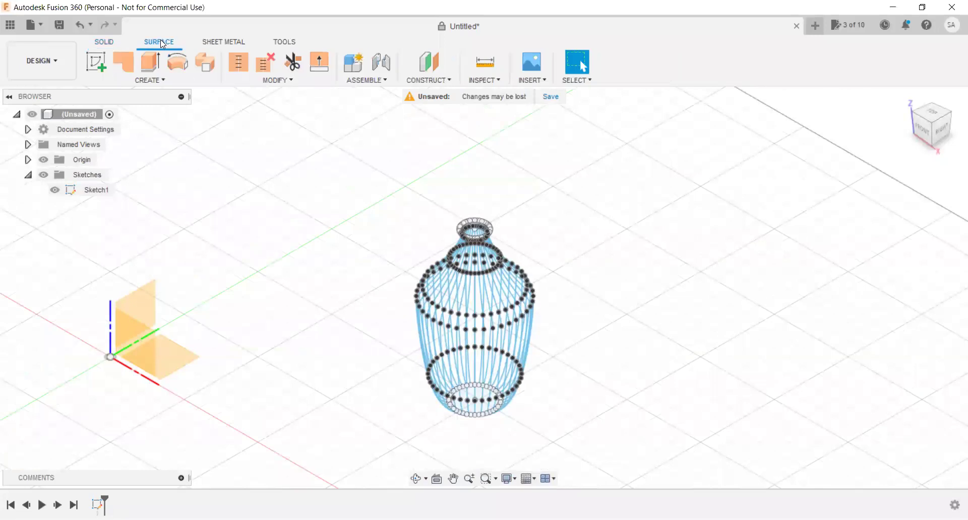
Start a surface loft and window-select all the bottle's splines as rails.
click(160, 82)
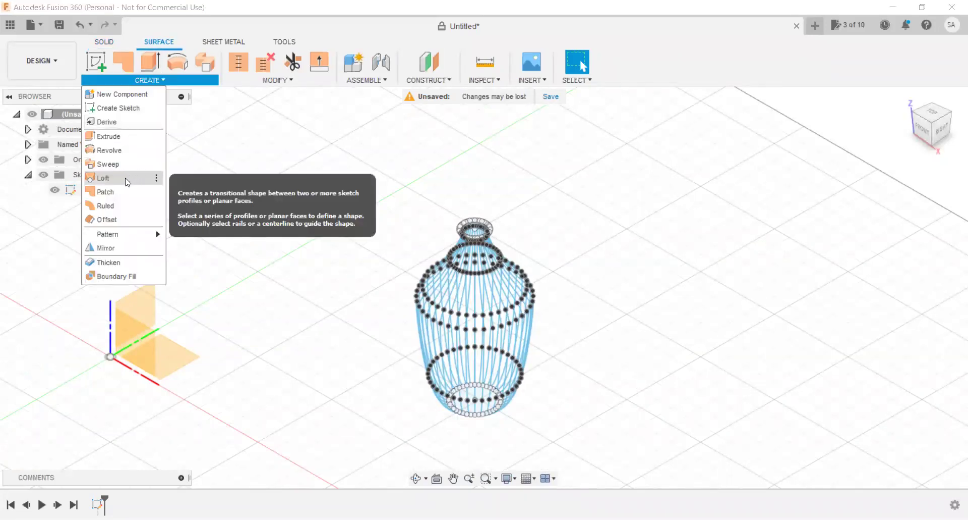
click(128, 182)
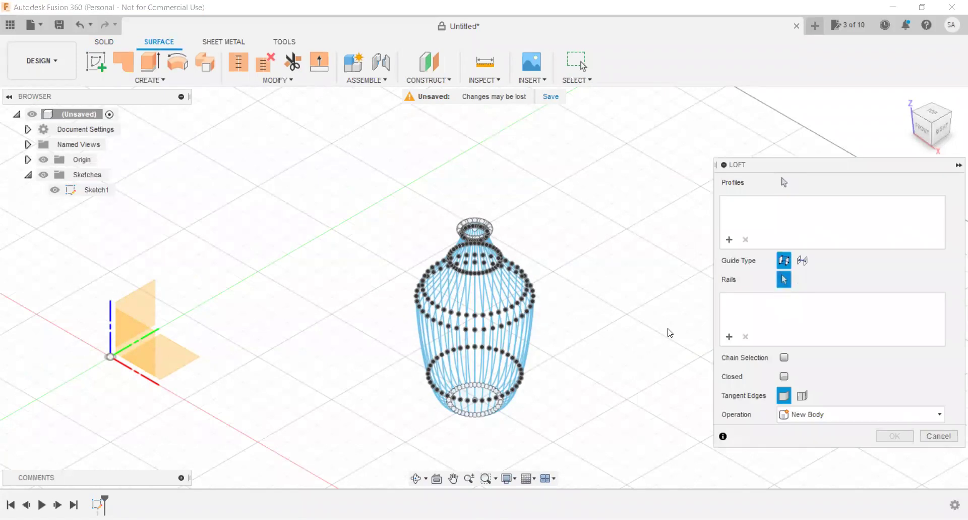
scroll(463, 378, up, 2)
drag(583, 246, 340, 375)
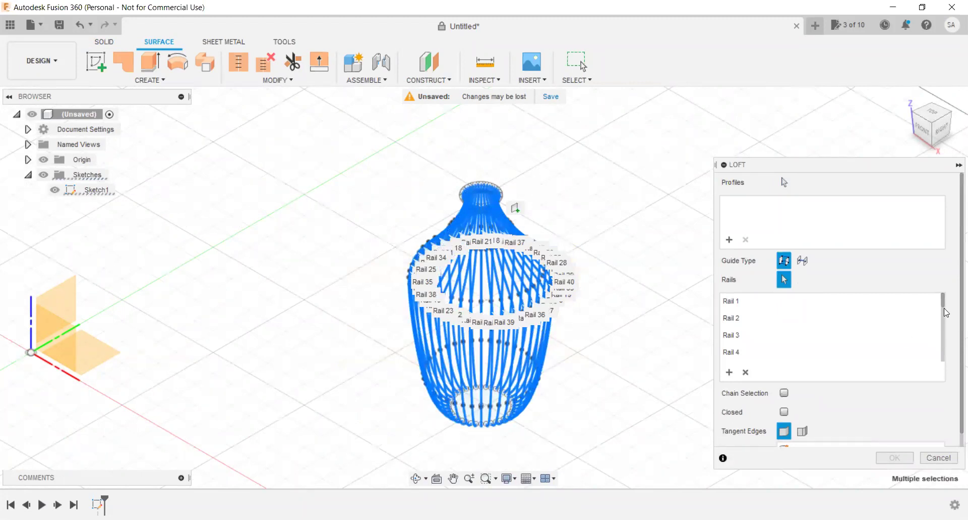
drag(943, 306, 943, 353)
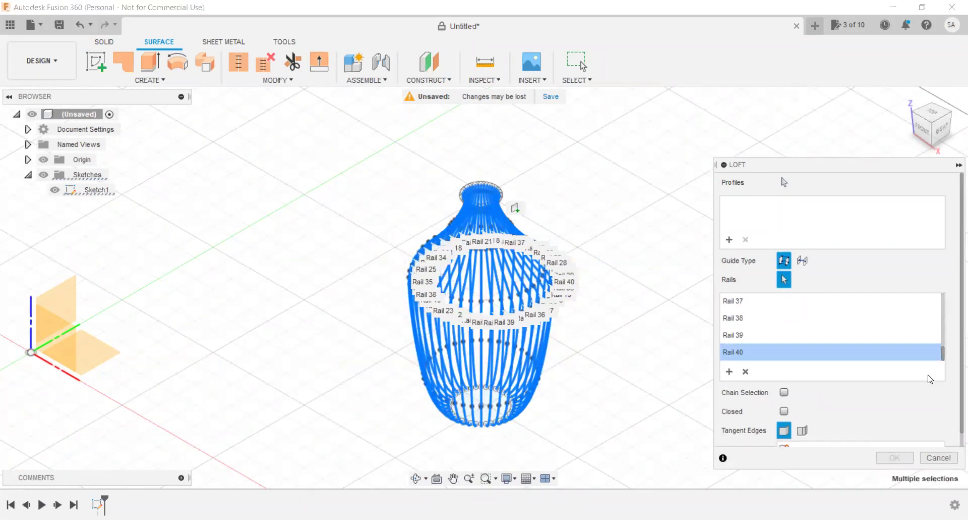
Set the top ellipse as Profile 1 and bottom ellipse as Profile 2, then confirm the loft.
click(784, 182)
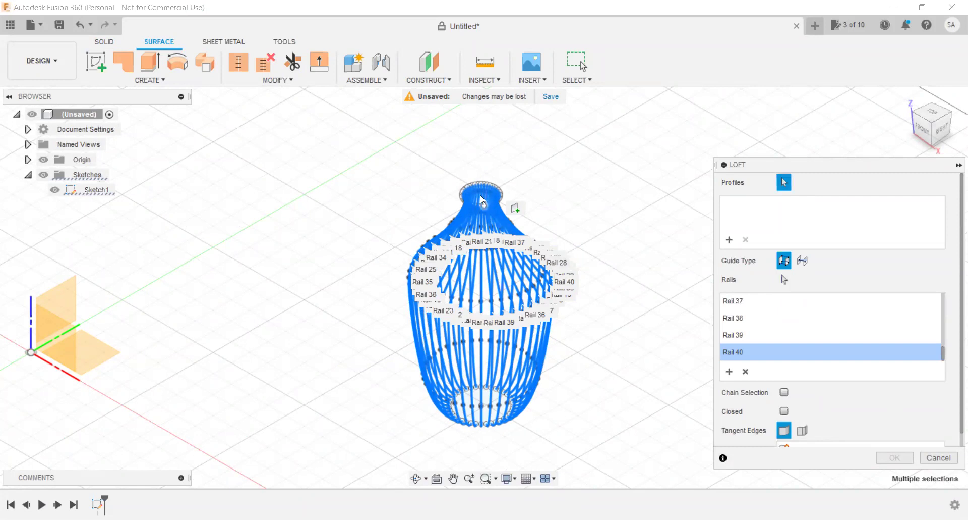
scroll(492, 206, up, 3)
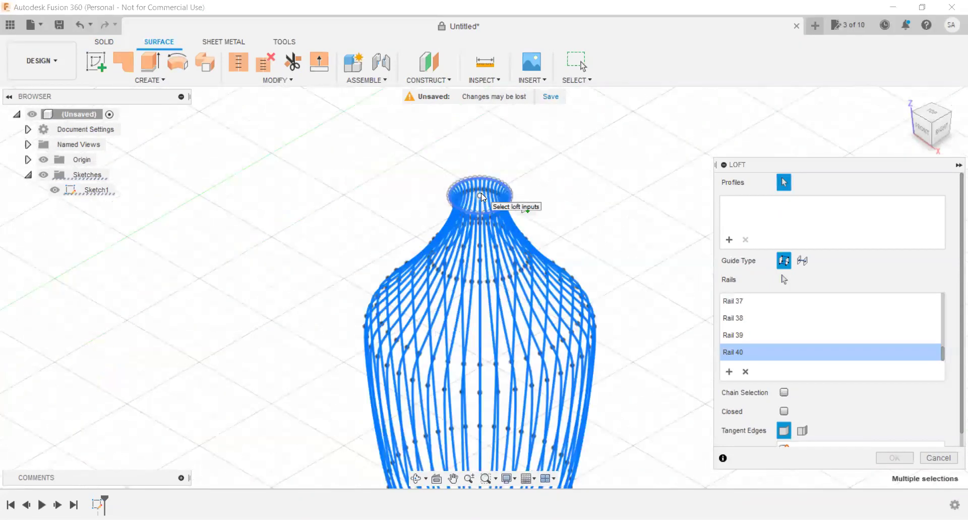
scroll(491, 203, up, 2)
scroll(494, 204, up, 2)
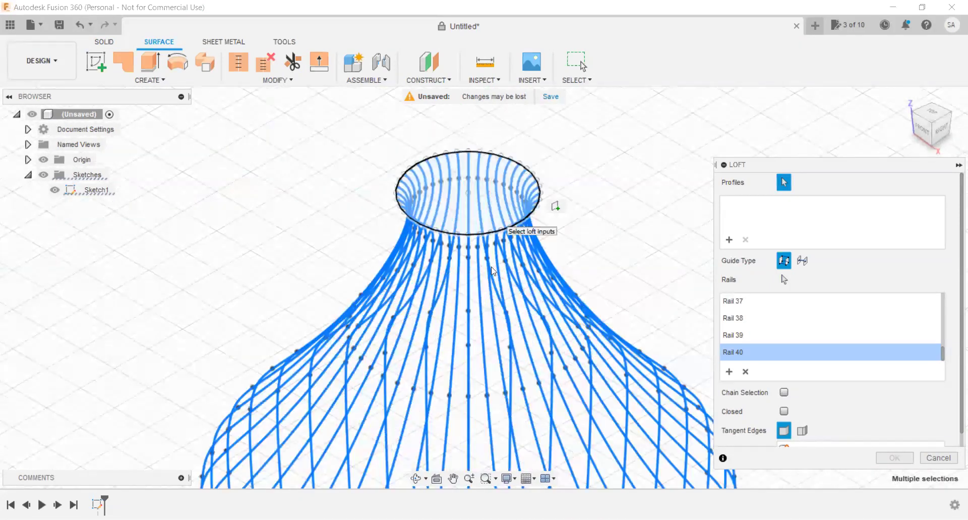
click(498, 219)
scroll(372, 199, down, 5)
scroll(383, 390, up, 3)
scroll(381, 395, up, 3)
scroll(381, 395, up, 2)
click(415, 365)
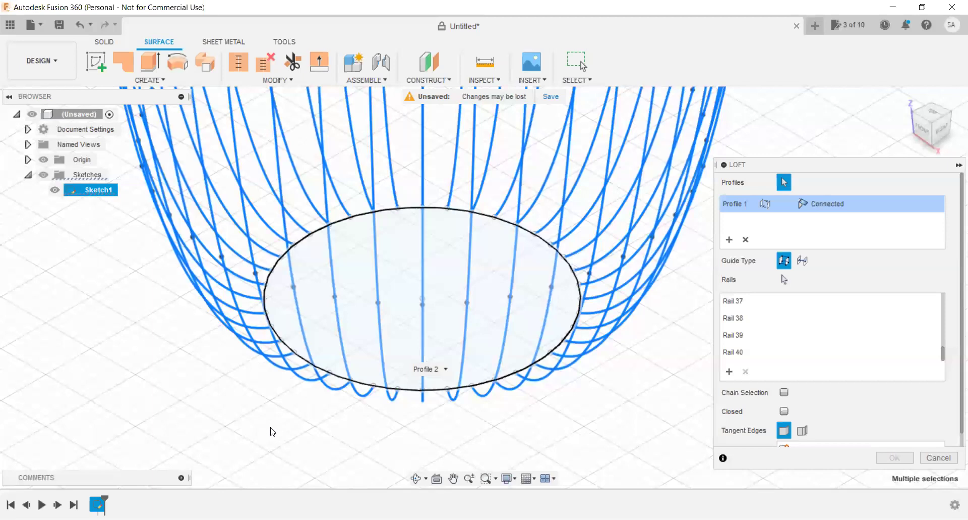
scroll(505, 428, down, 4)
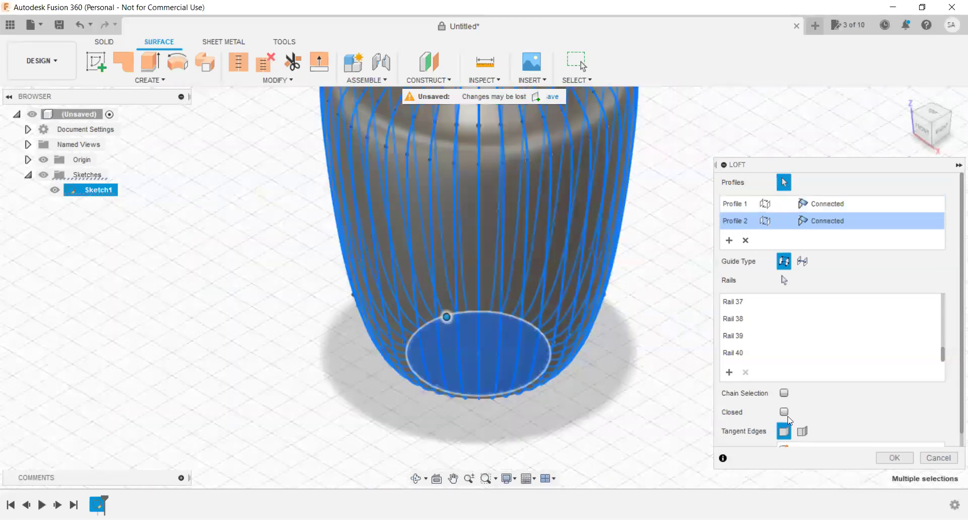
scroll(472, 444, down, 3)
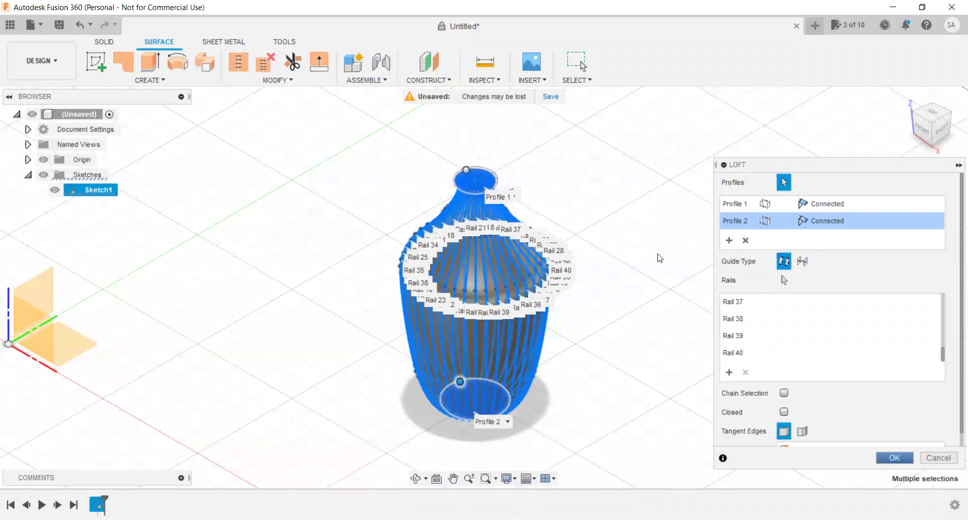
key(Return)
scroll(479, 166, up, 5)
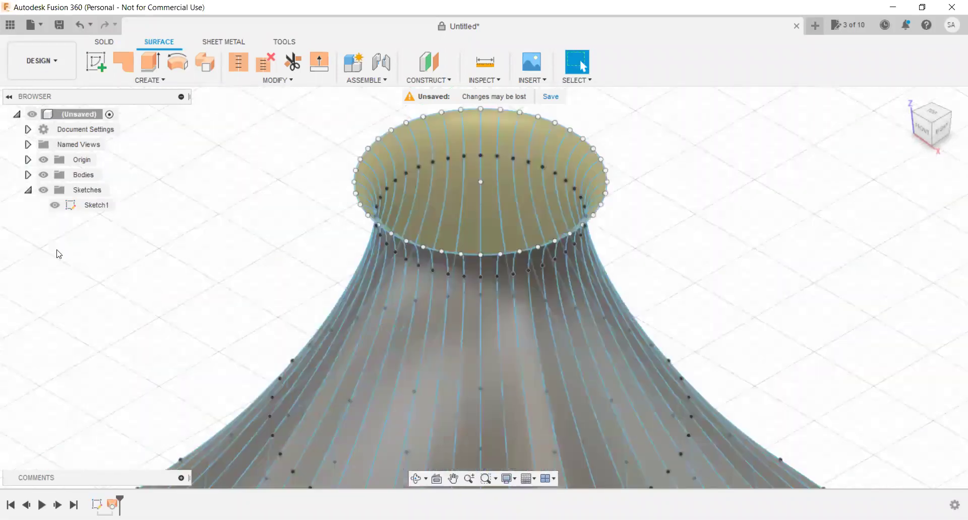
Hide Sketch1 and orbit and zoom around the lofted surface to inspect its open ends.
click(52, 206)
click(53, 205)
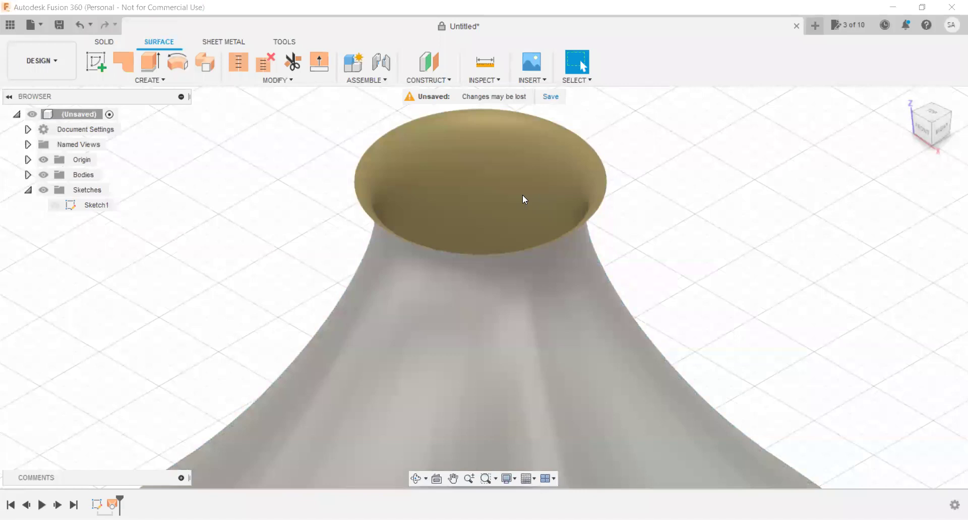
mouse_move(933, 121)
mouse_down()
mouse_move(924, 143)
mouse_move(669, 222)
mouse_up()
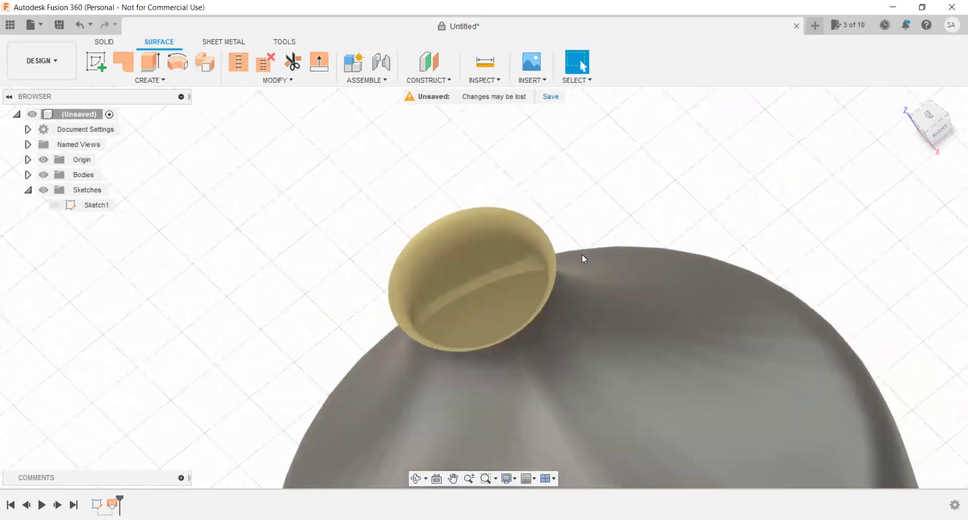
shift+middle_drag(669, 222, 525, 305)
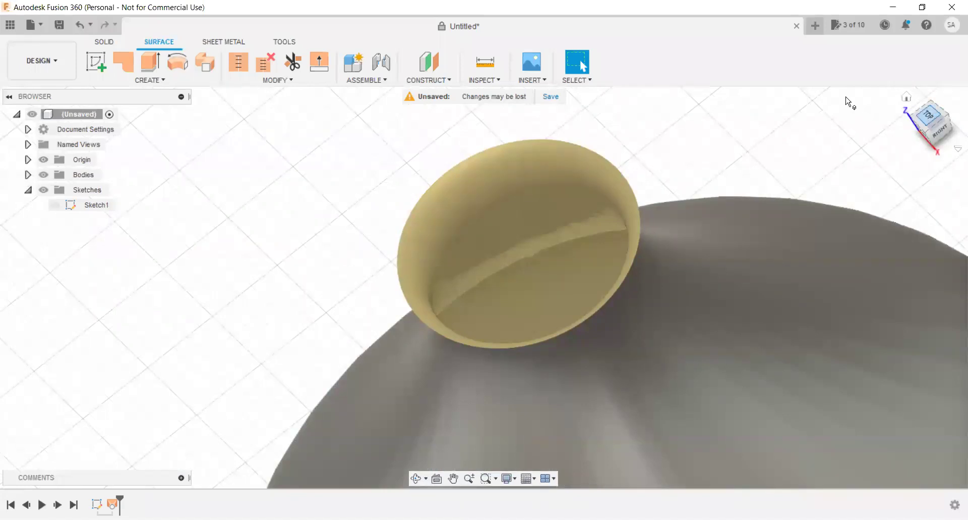
drag(932, 120, 946, 141)
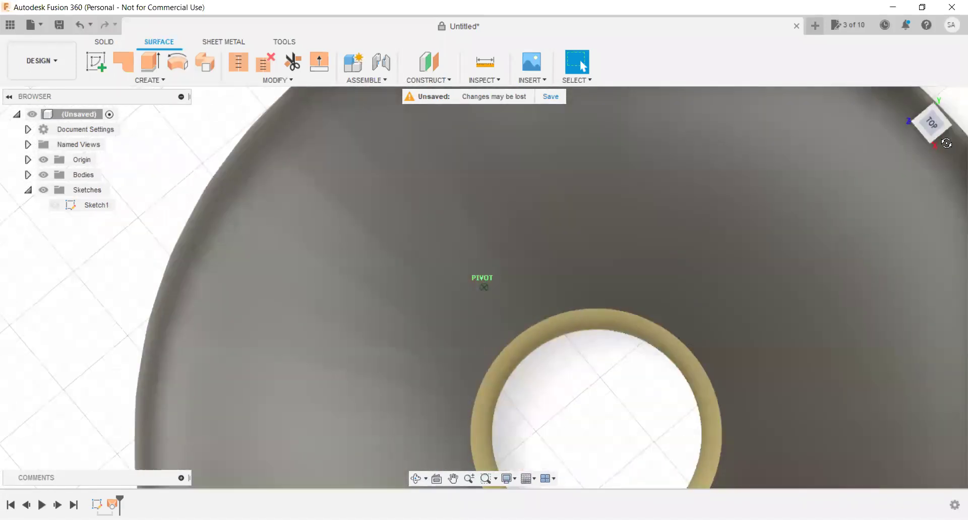
mouse_move(946, 141)
mouse_down()
mouse_move(843, 153)
mouse_move(939, 139)
mouse_move(711, 280)
mouse_up()
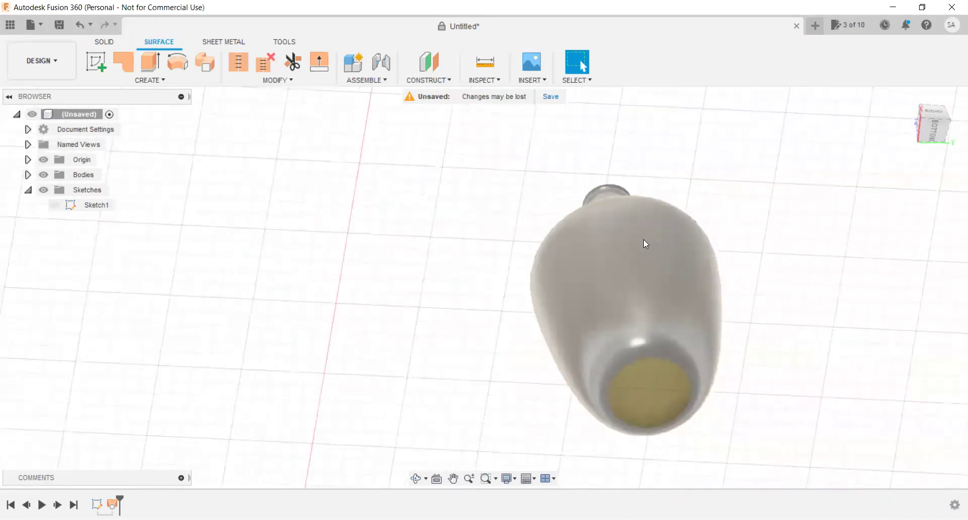
scroll(646, 252, down, 2)
scroll(616, 394, up, 3)
scroll(693, 363, up, 1)
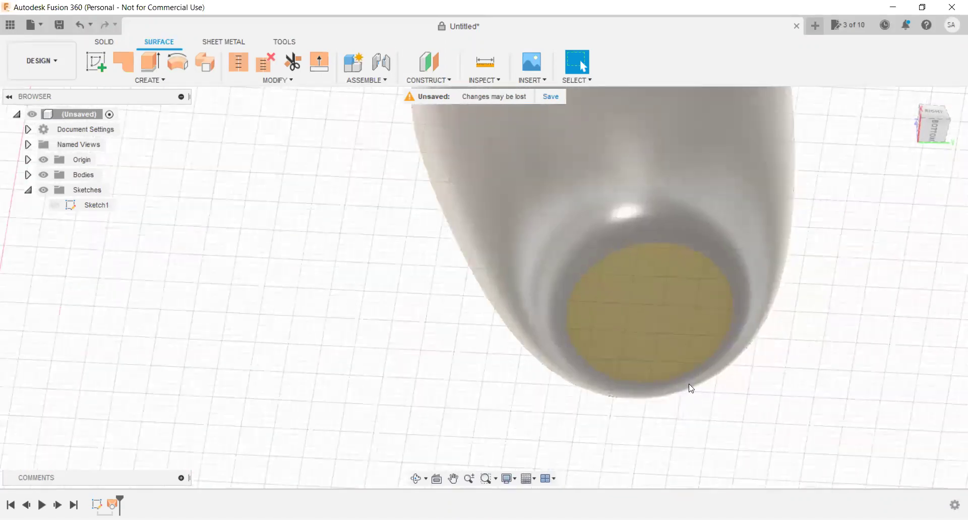
scroll(691, 386, up, 2)
scroll(706, 383, up, 1)
scroll(779, 394, up, 1)
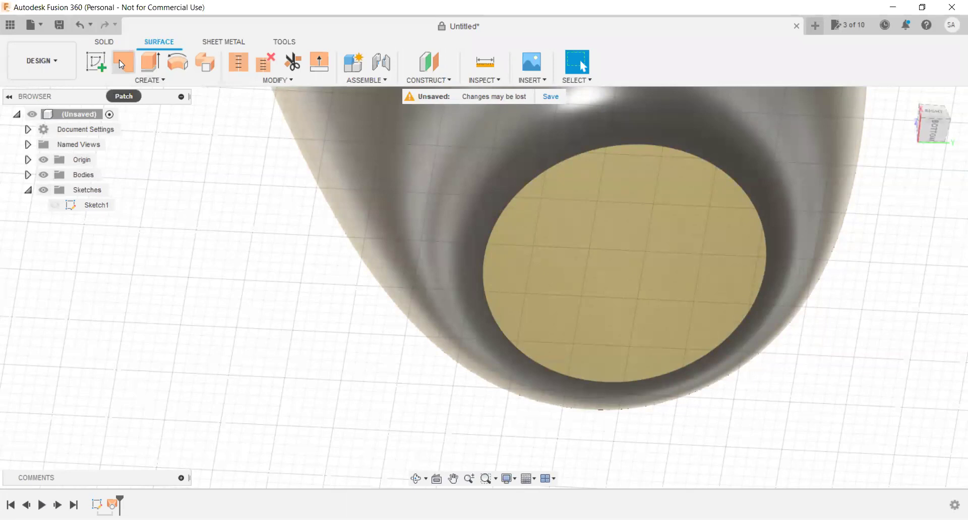
mouse_move(123, 62)
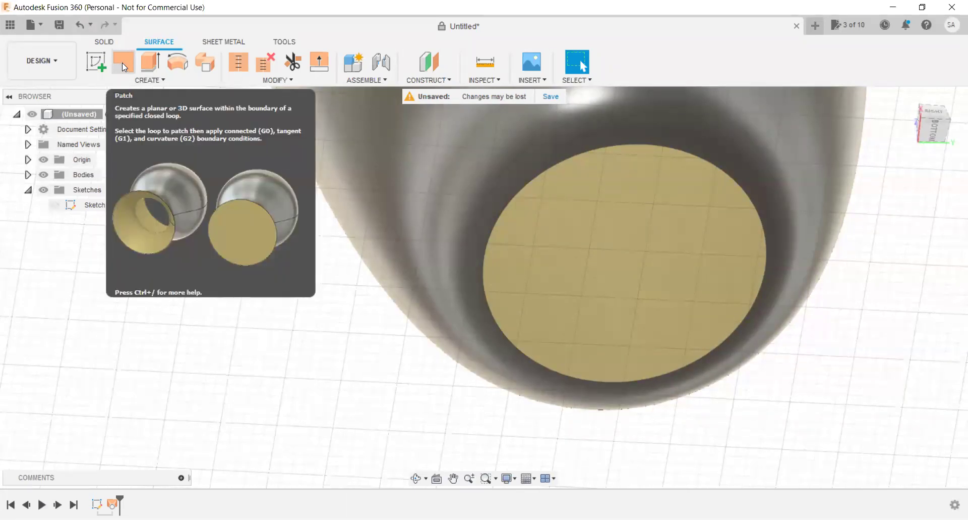
Start a patch on the bottom opening's edge chain with Enable Chaining turned off.
click(124, 67)
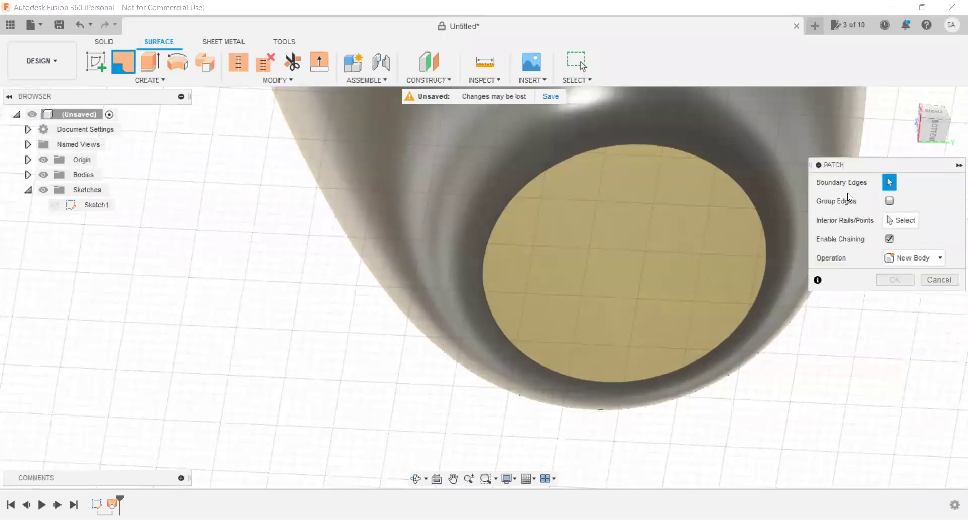
click(738, 330)
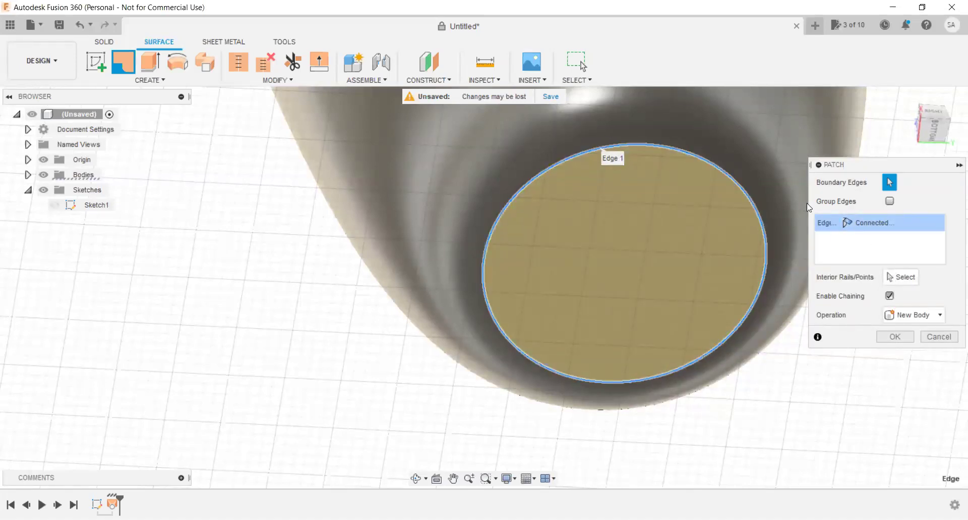
click(891, 201)
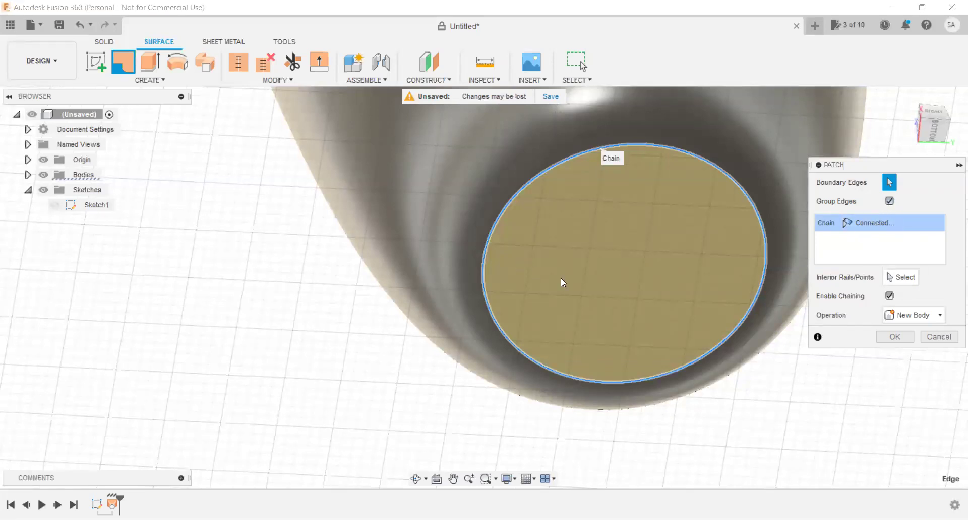
scroll(75, 395, down, 5)
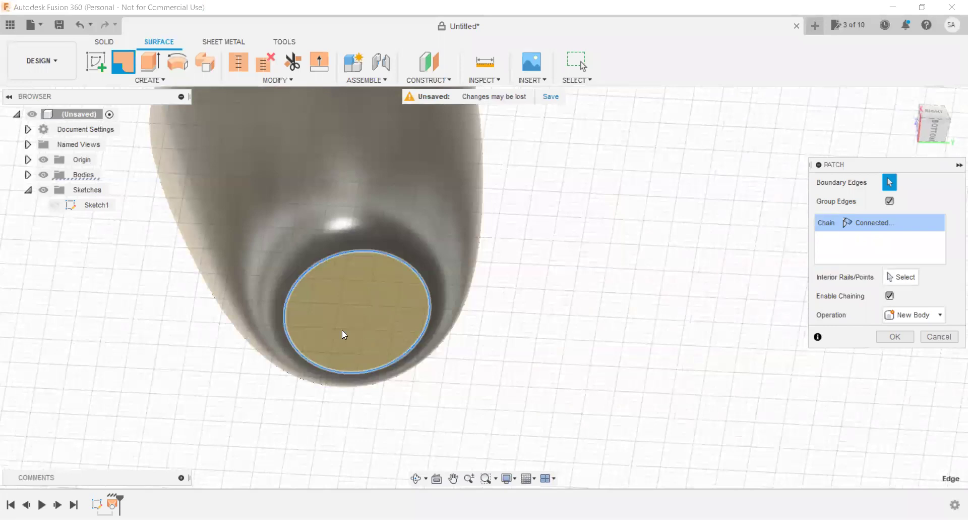
click(891, 295)
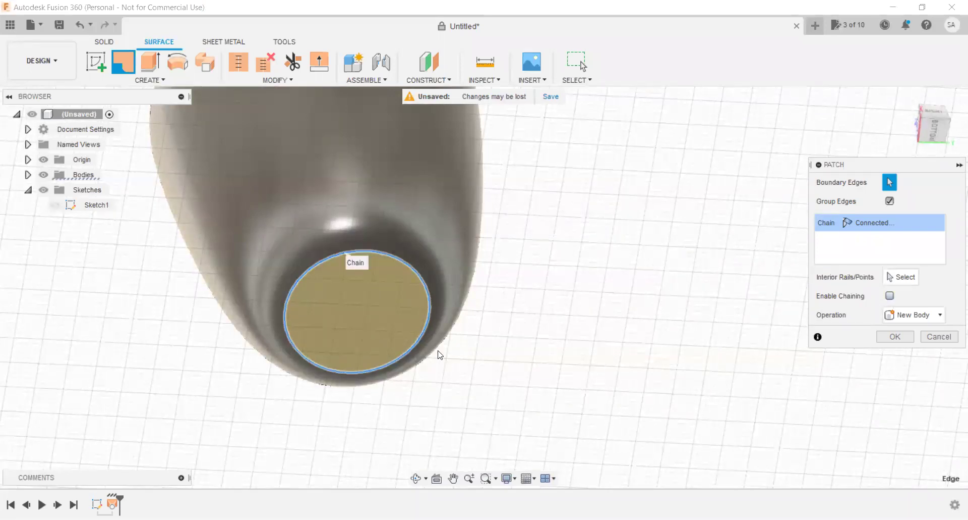
scroll(332, 301, up, 2)
scroll(334, 303, up, 2)
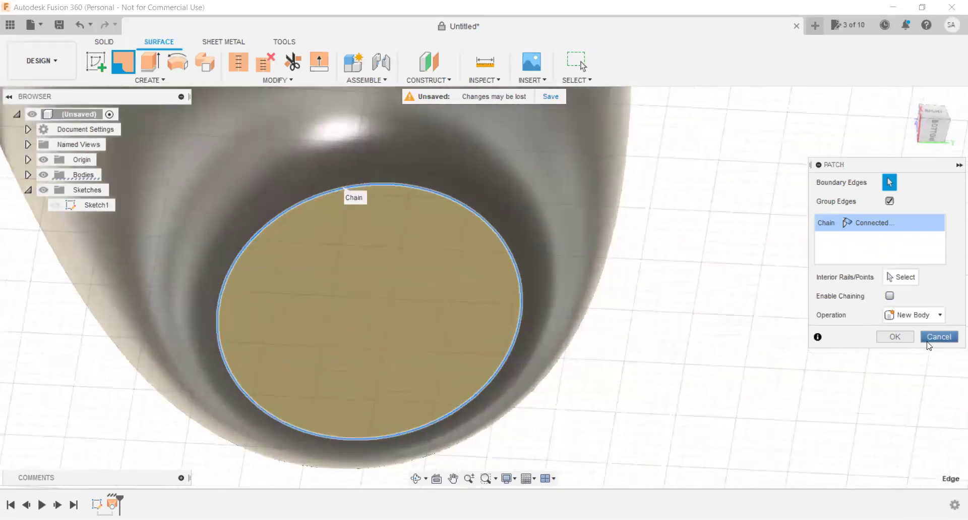
click(895, 337)
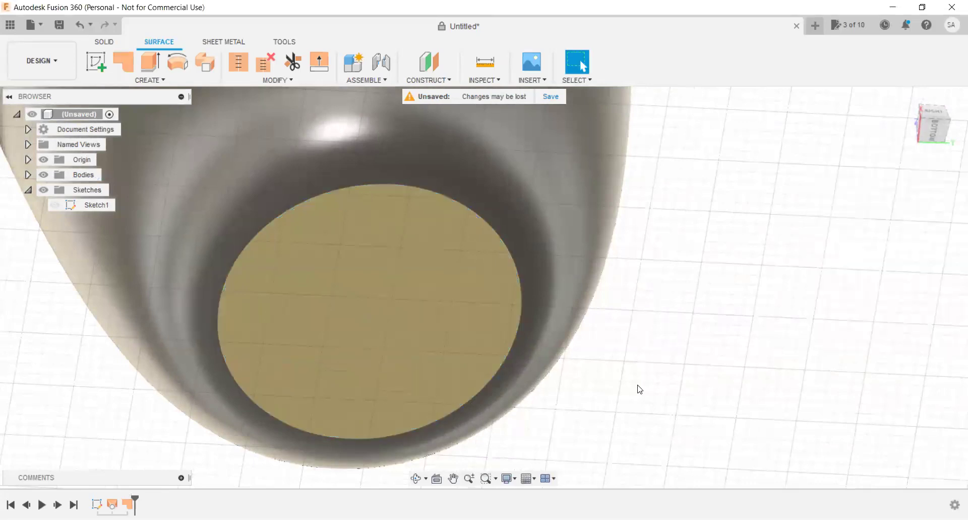
scroll(638, 389, down, 5)
drag(934, 129, 934, 167)
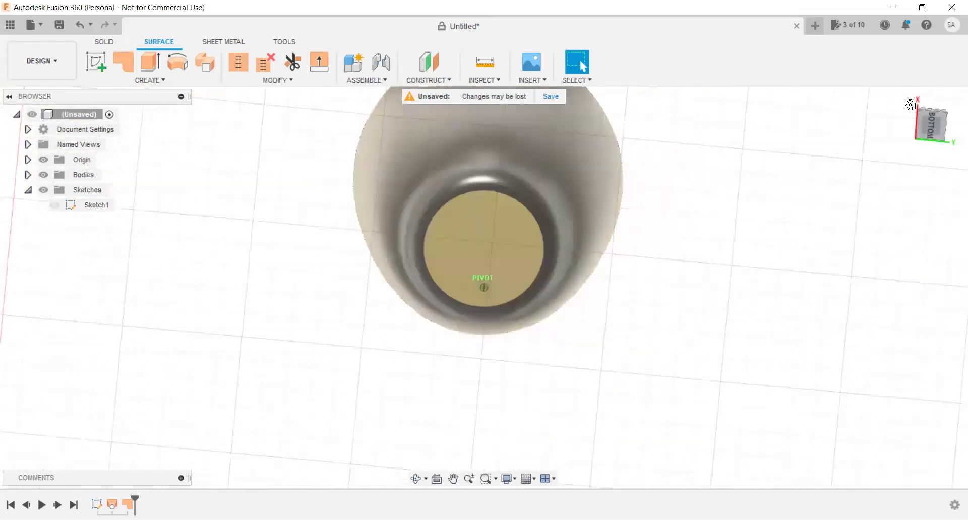
mouse_move(484, 287)
shift+middle_down()
mouse_move(484, 273)
mouse_move(535, 287)
mouse_move(485, 287)
mouse_move(504, 303)
mouse_move(529, 302)
shift+middle_up()
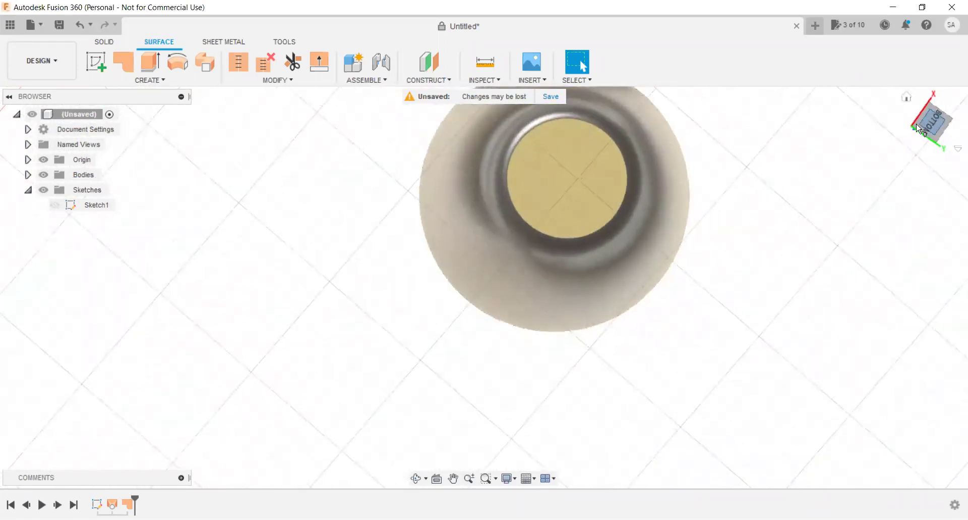
click(932, 122)
scroll(476, 176, up, 1)
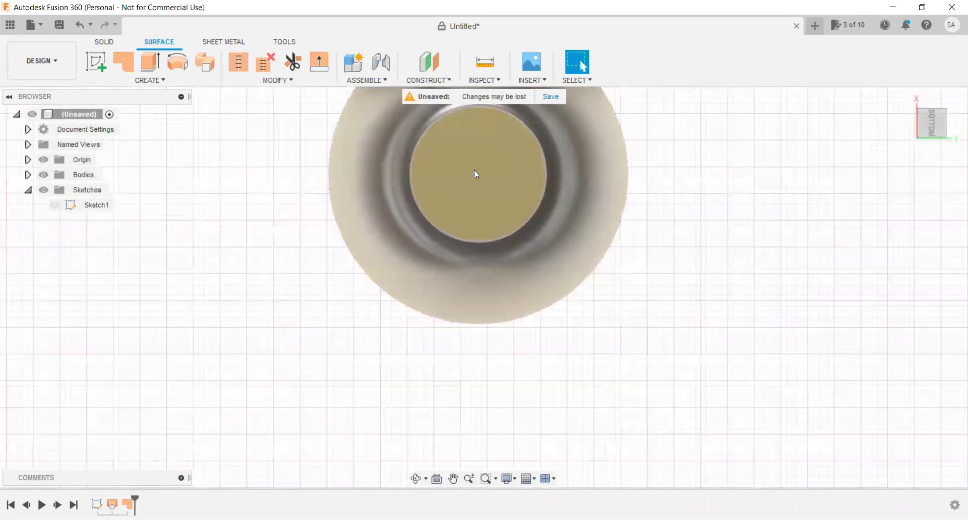
scroll(476, 175, up, 4)
click(484, 262)
scroll(391, 391, down, 3)
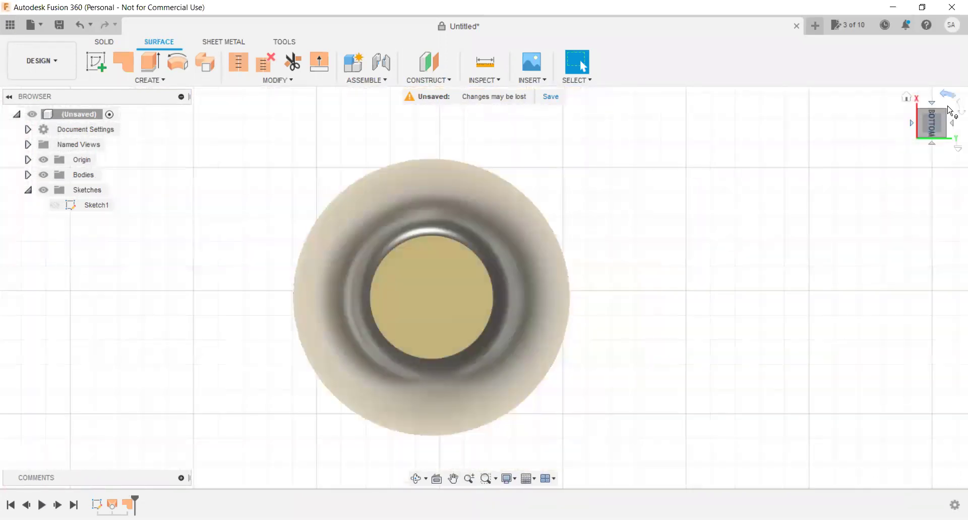
click(945, 114)
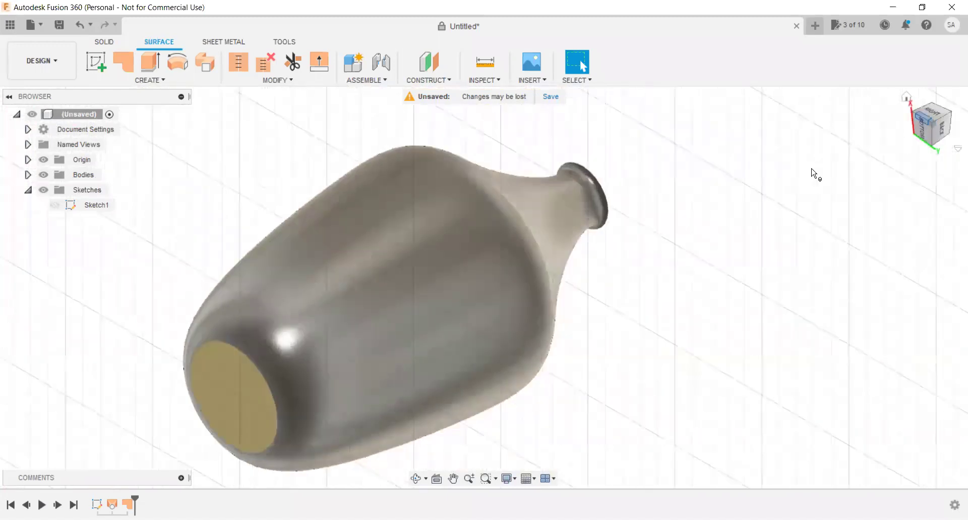
click(229, 427)
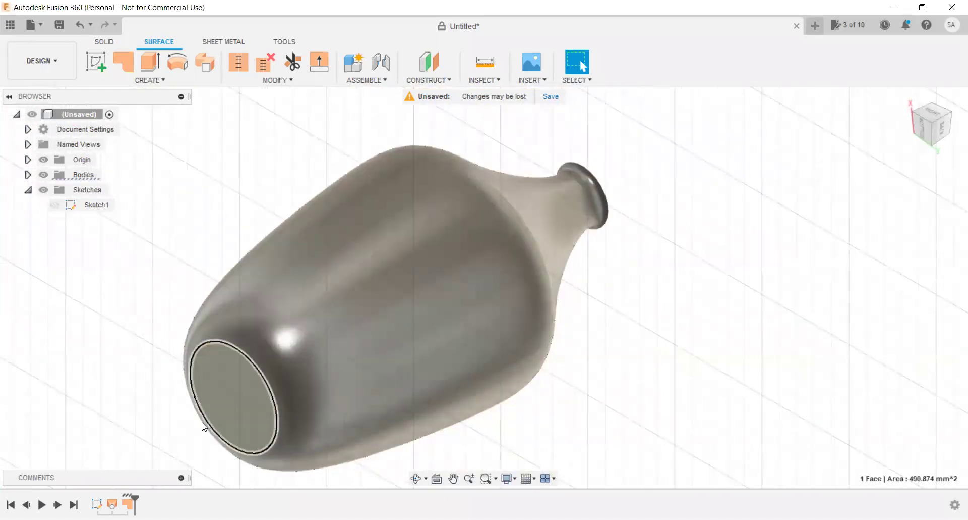
scroll(201, 421, down, 3)
click(611, 406)
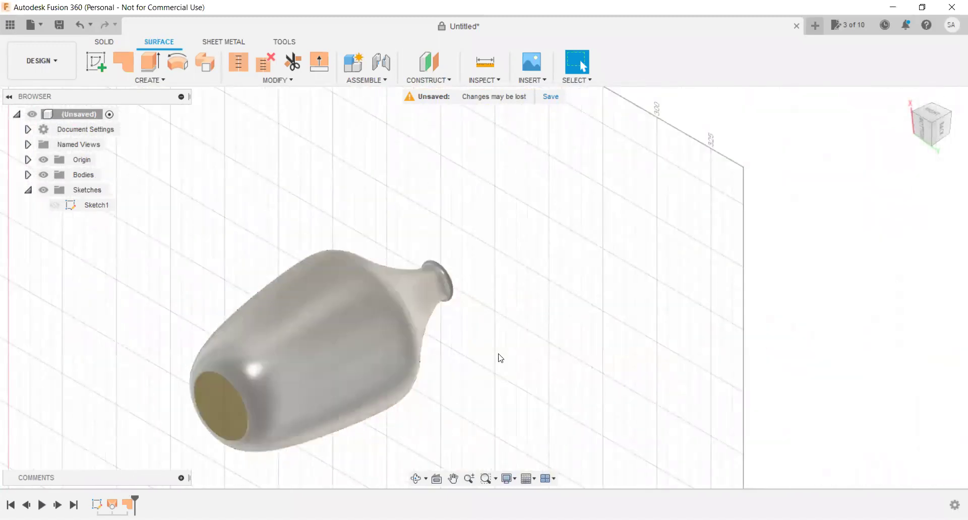
shift+middle_drag(946, 125, 938, 167)
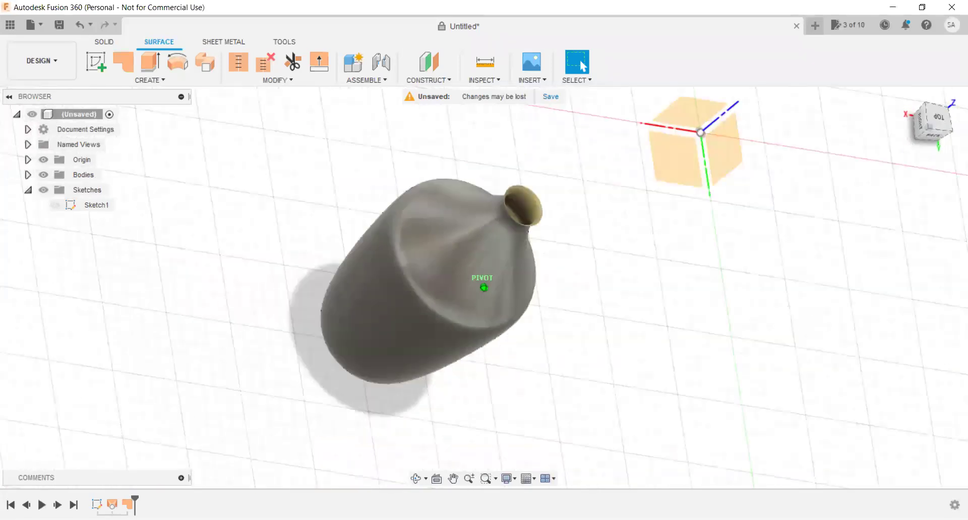
click(932, 125)
scroll(523, 203, up, 3)
scroll(529, 205, up, 3)
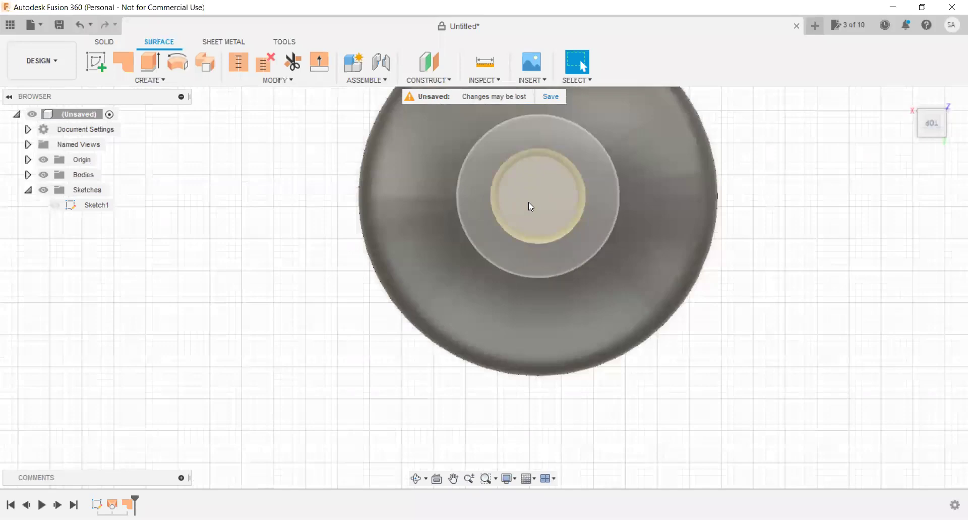
scroll(530, 205, up, 5)
scroll(525, 361, down, 2)
click(475, 286)
scroll(455, 316, down, 4)
scroll(455, 316, down, 1)
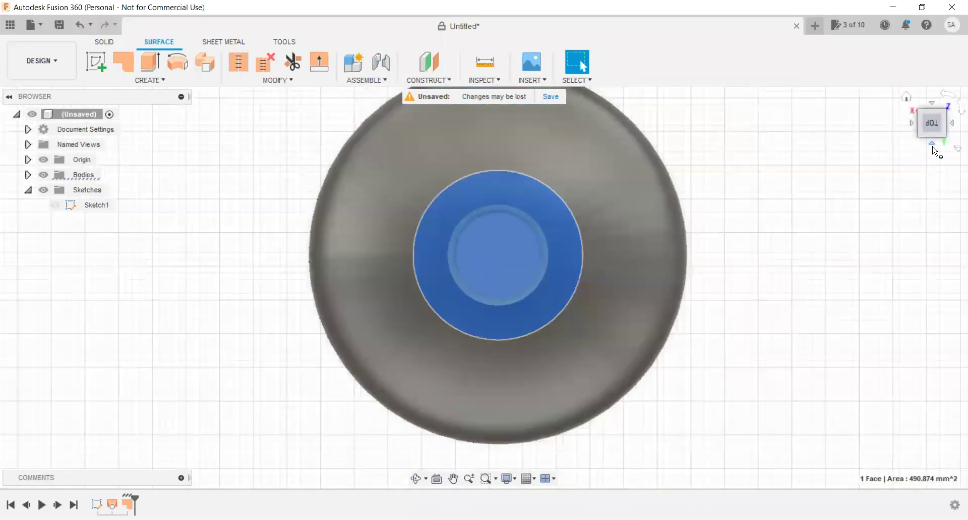
click(933, 143)
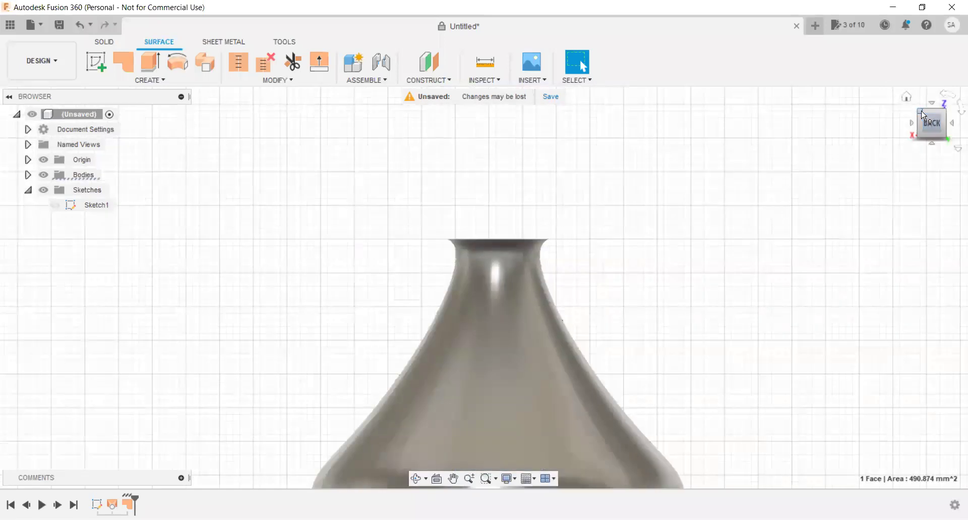
click(923, 115)
scroll(539, 154, down, 3)
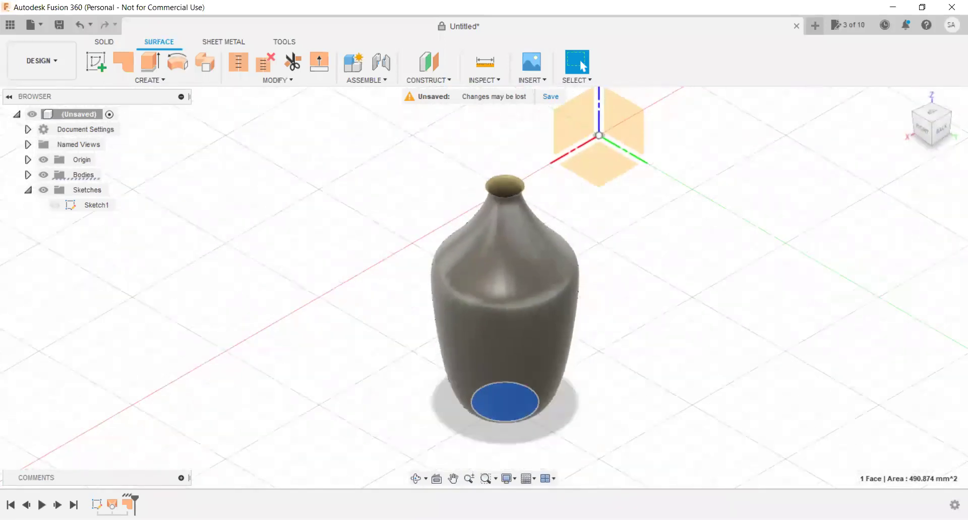
Delete SurfacePatch1 and create a new patch on the opening's circular edge.
right_click(128, 502)
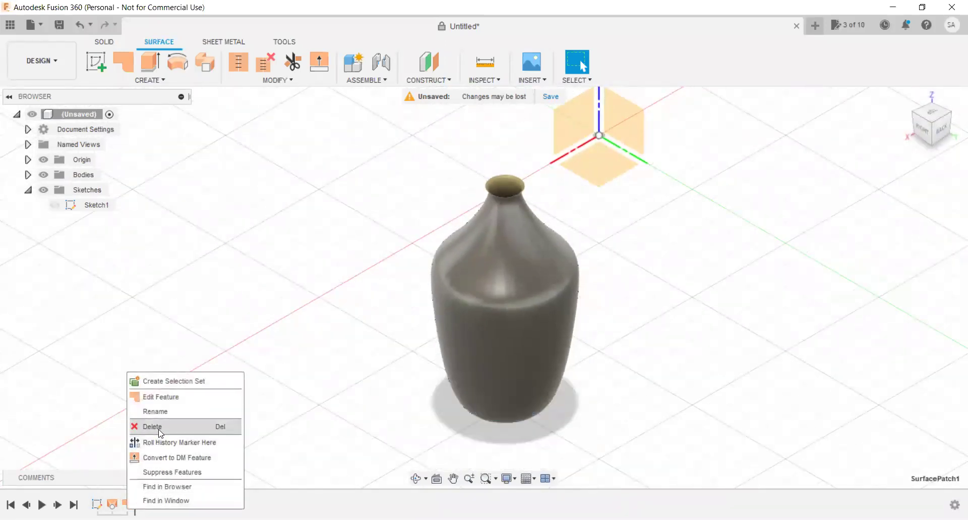
click(156, 426)
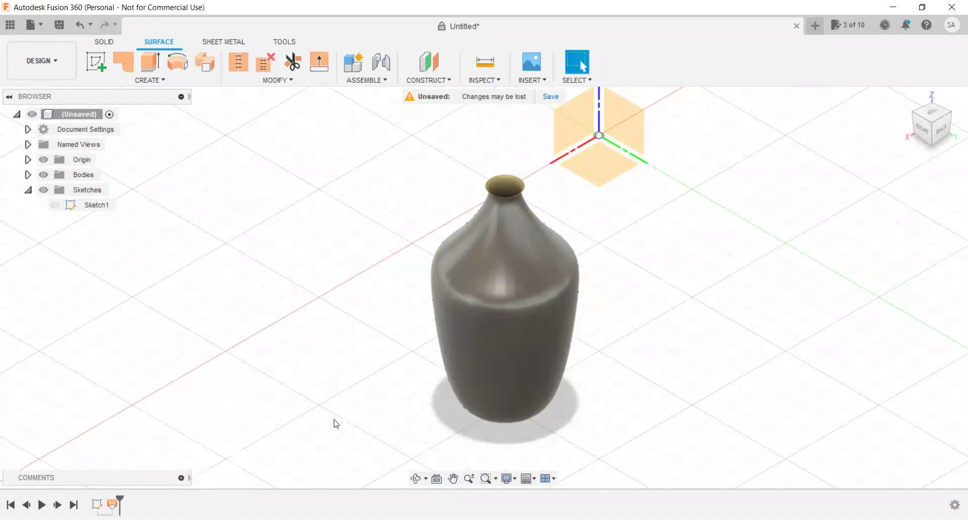
click(128, 57)
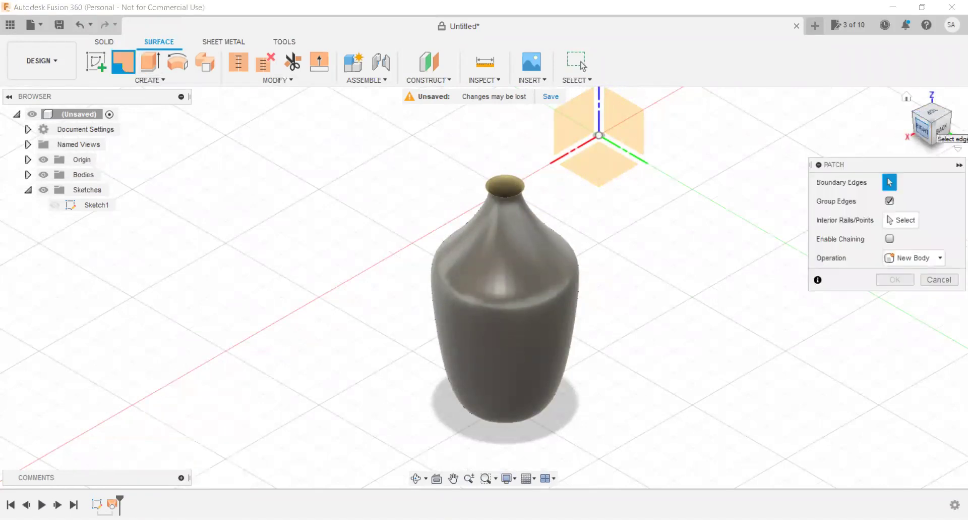
drag(928, 130, 654, 404)
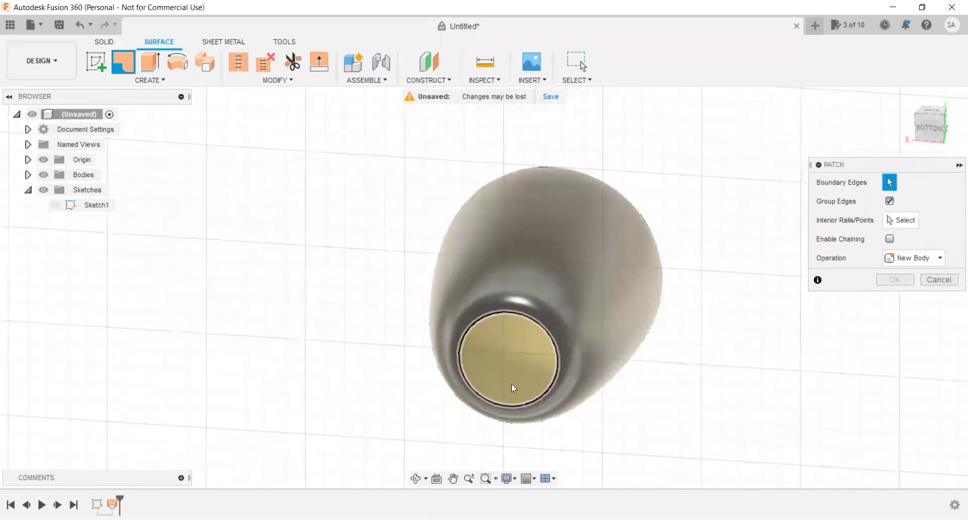
scroll(511, 383, up, 5)
middle_drag(568, 328, 513, 227)
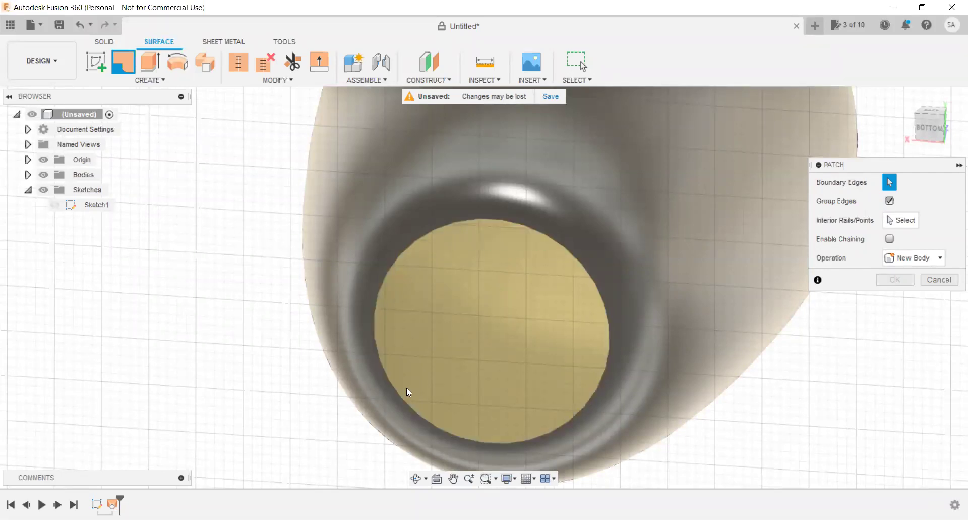
click(446, 226)
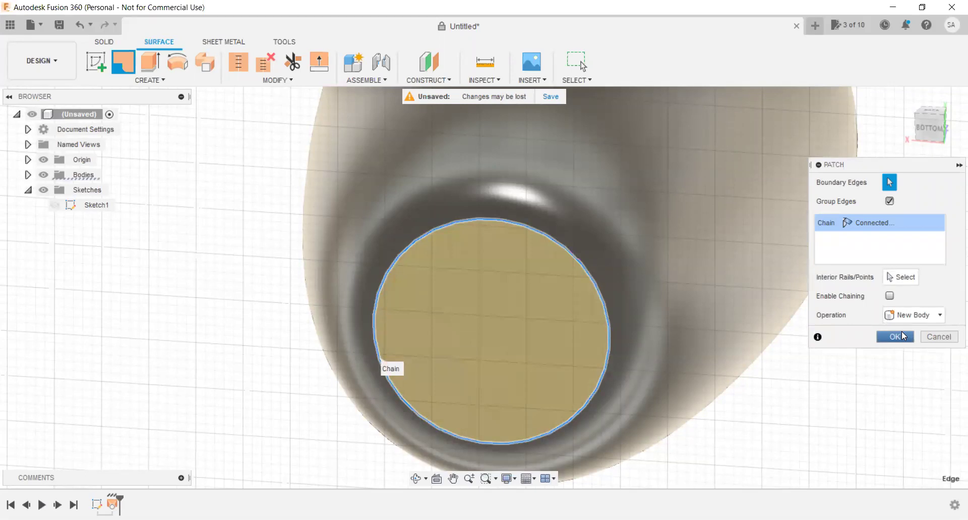
click(902, 335)
scroll(474, 384, down, 5)
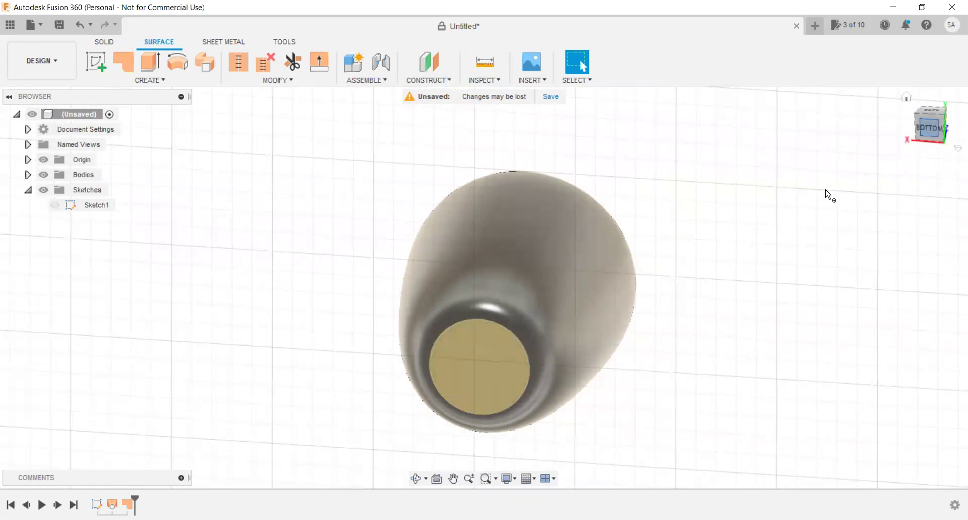
Expand Bodies to list Body2 and Body4, then select and deselect the patch face.
click(28, 175)
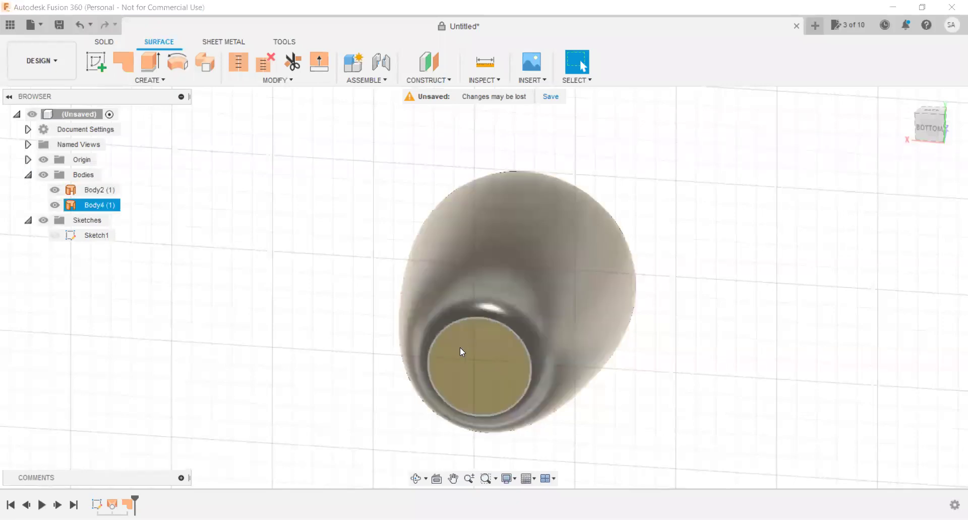
click(465, 352)
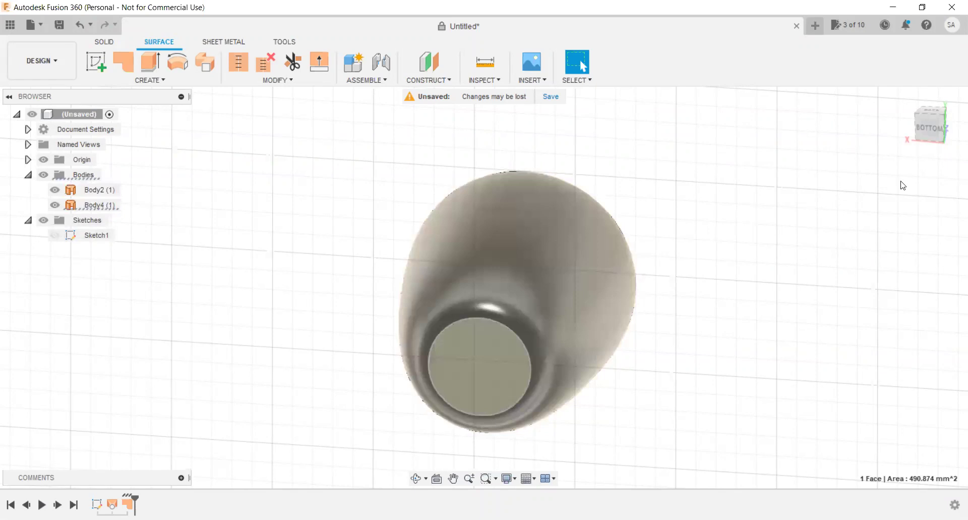
click(902, 300)
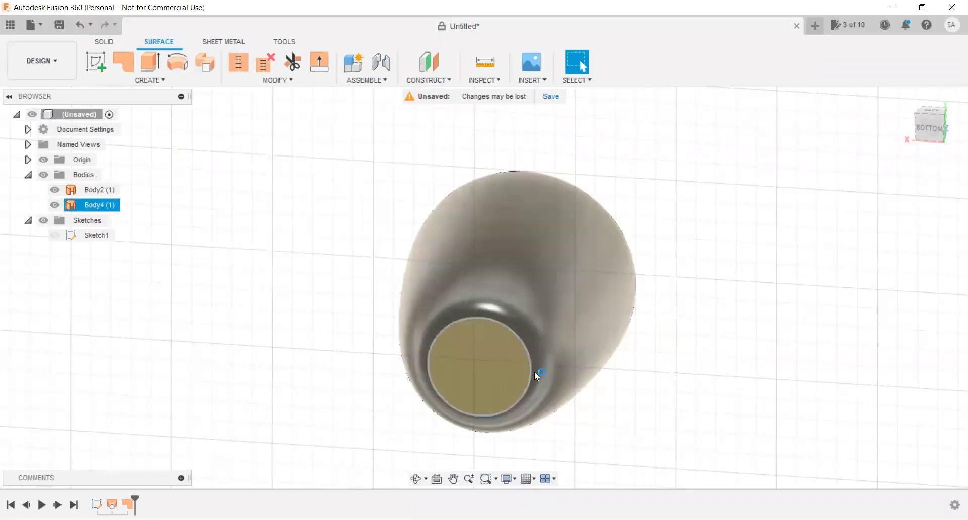
Stitch the base patch disc and bottle surface at 0.10 mm tolerance into Body5.
click(238, 64)
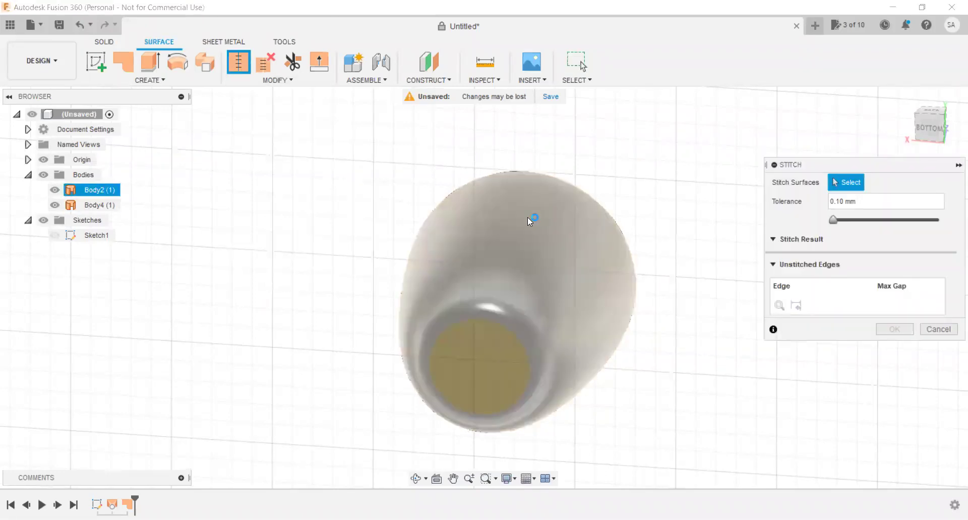
scroll(485, 351, down, 2)
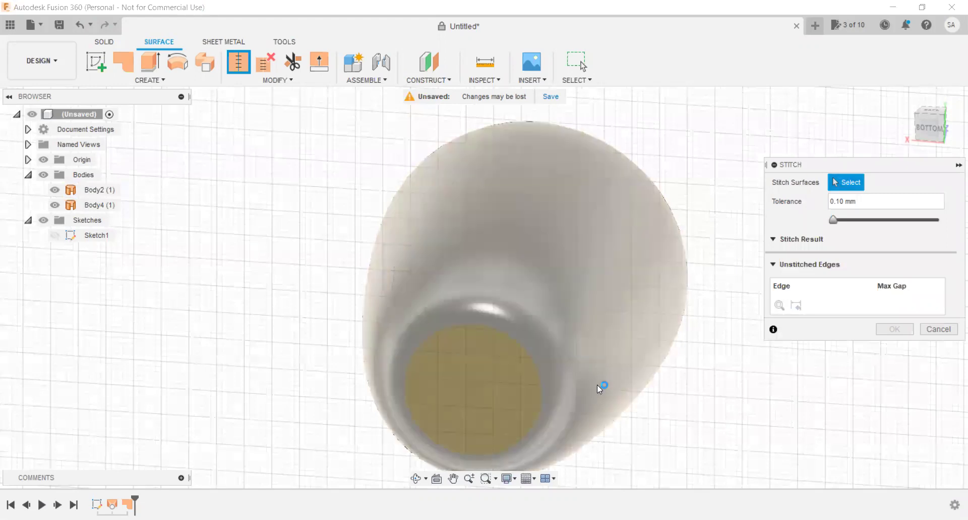
click(480, 399)
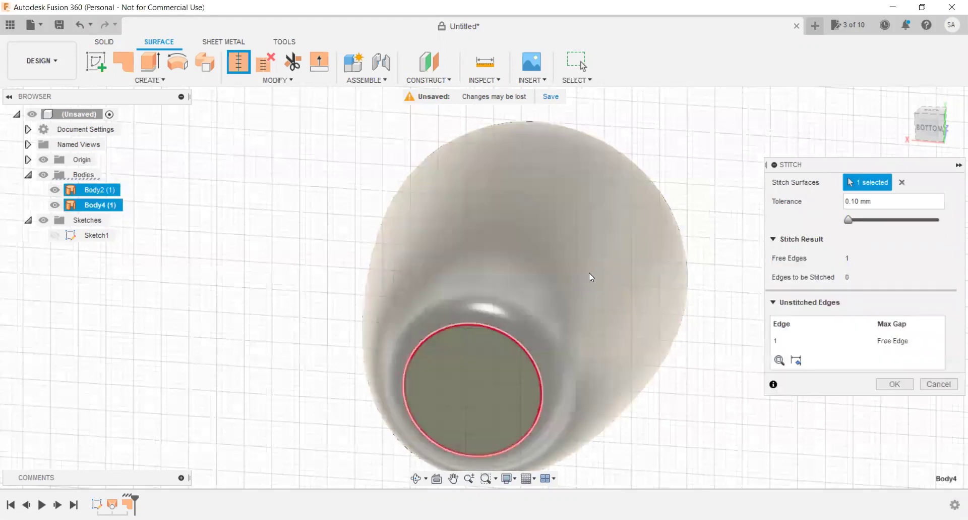
click(588, 282)
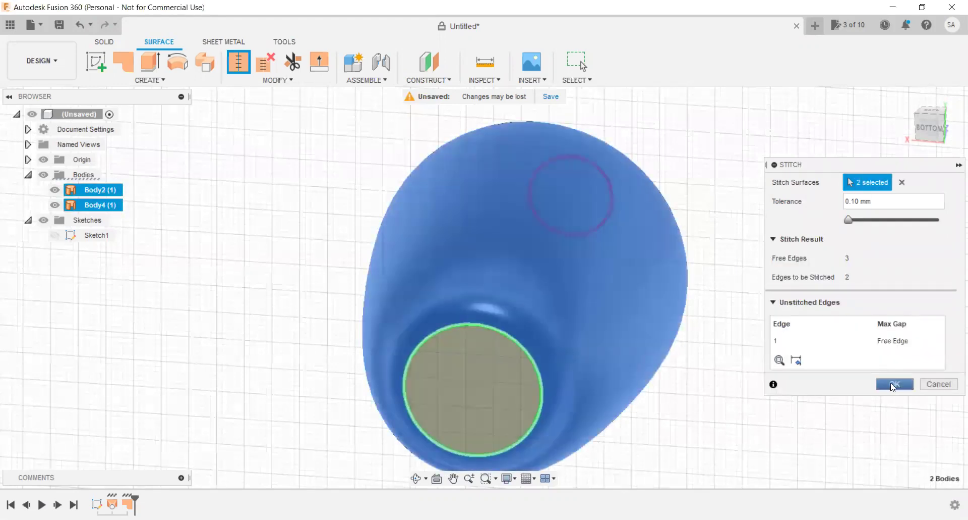
click(893, 384)
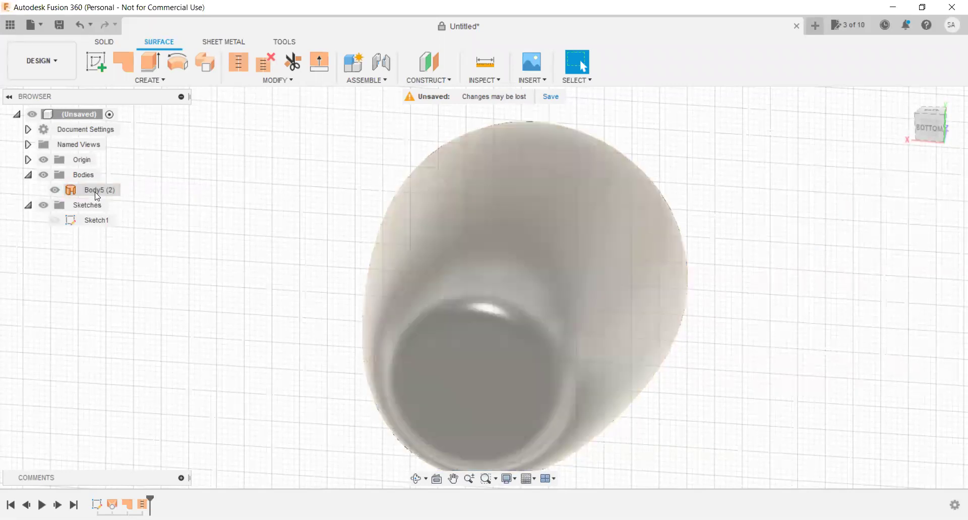
Orbit the stitched Body5 vase from its underside into an upright perspective view.
click(96, 190)
click(782, 199)
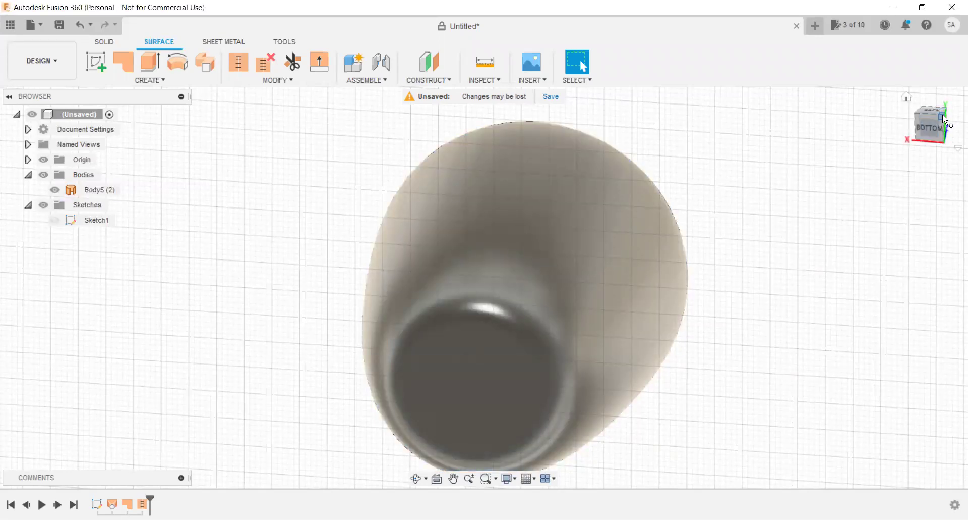
mouse_move(812, 191)
shift+middle_down()
mouse_move(560, 279)
mouse_move(494, 275)
shift+middle_up()
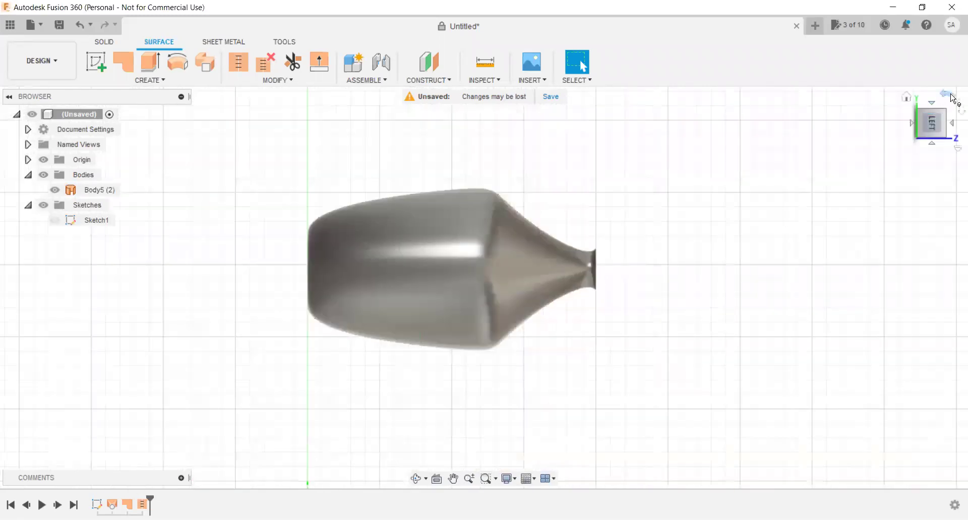
mouse_move(887, 123)
shift+middle_down()
mouse_move(521, 229)
mouse_move(500, 219)
shift+middle_up()
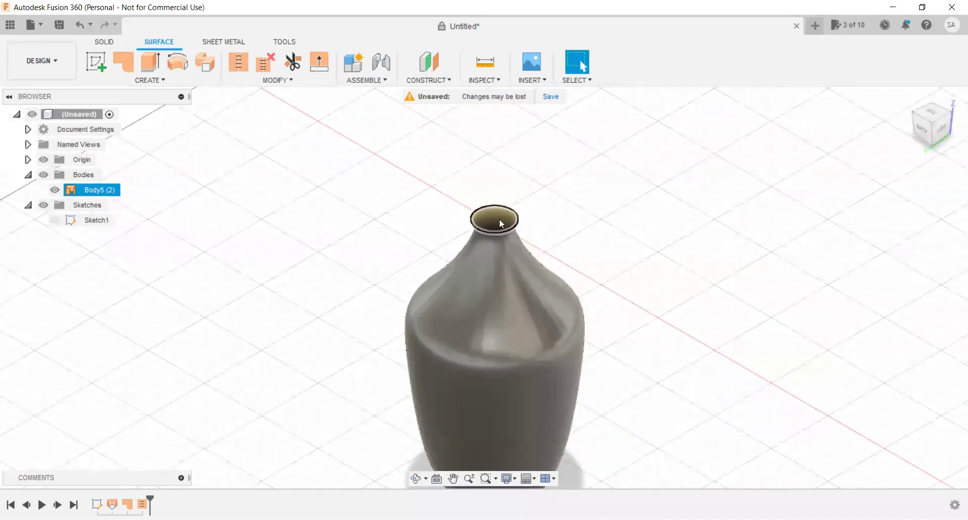
scroll(540, 215, up, 3)
scroll(563, 182, down, 3)
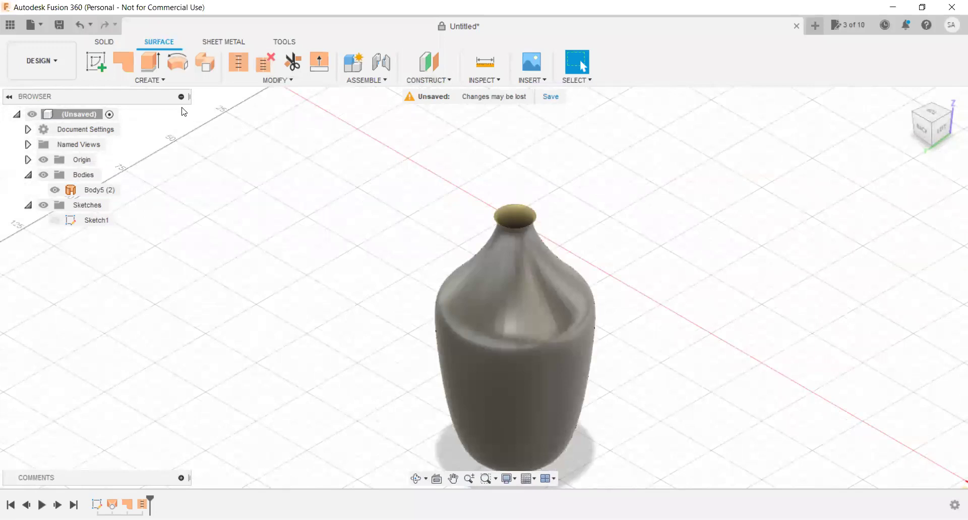
click(158, 86)
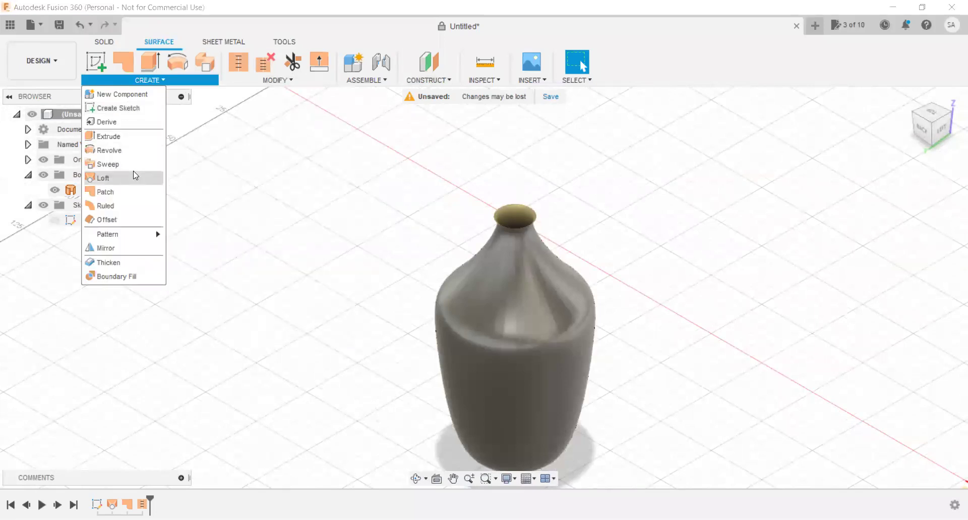
click(109, 262)
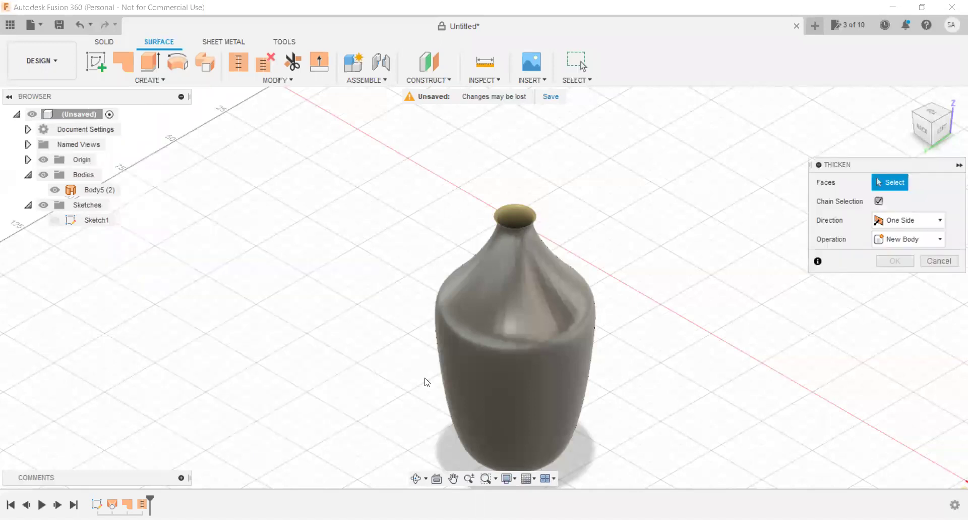
click(566, 377)
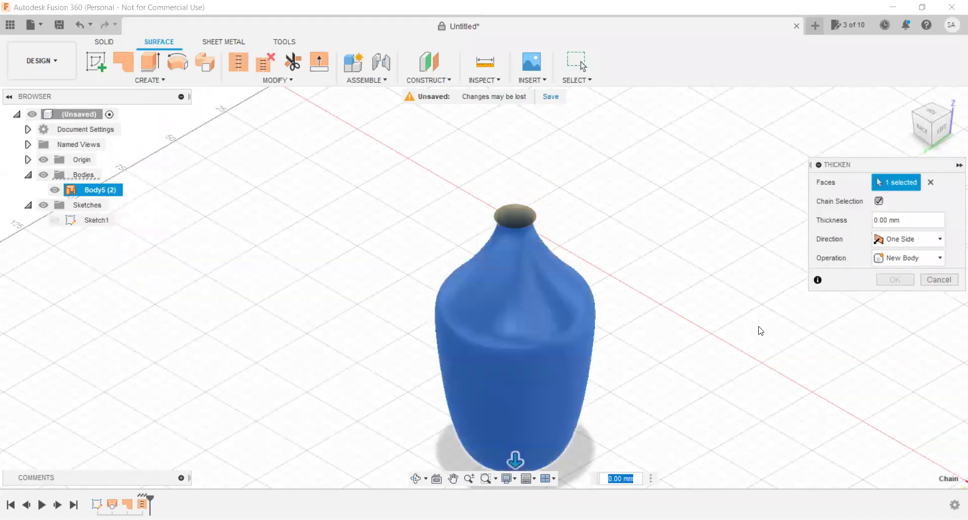
scroll(649, 298, down, 2)
scroll(614, 466, up, 2)
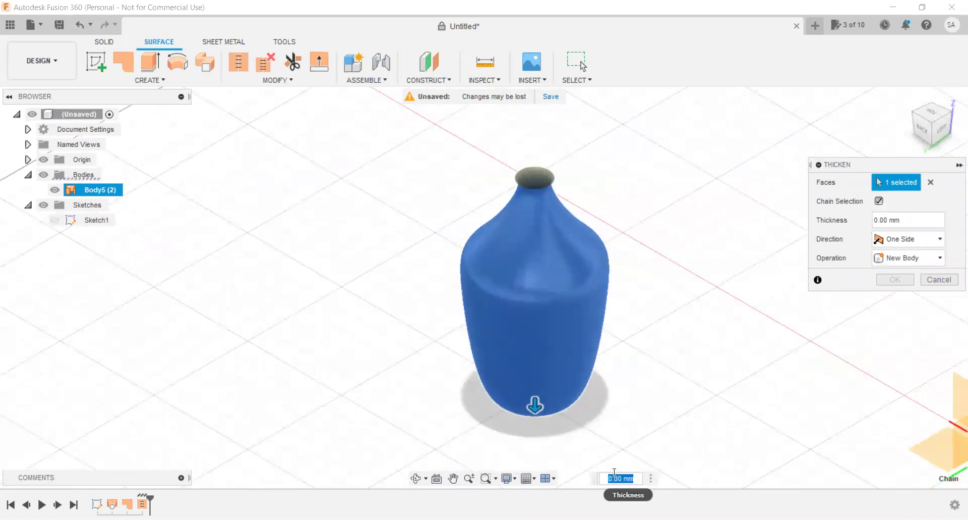
text(5)
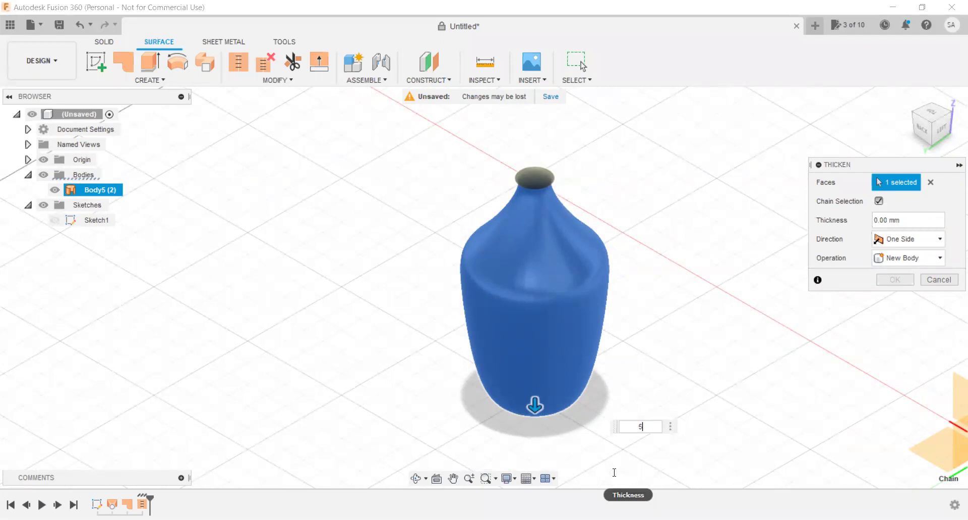
key(Return)
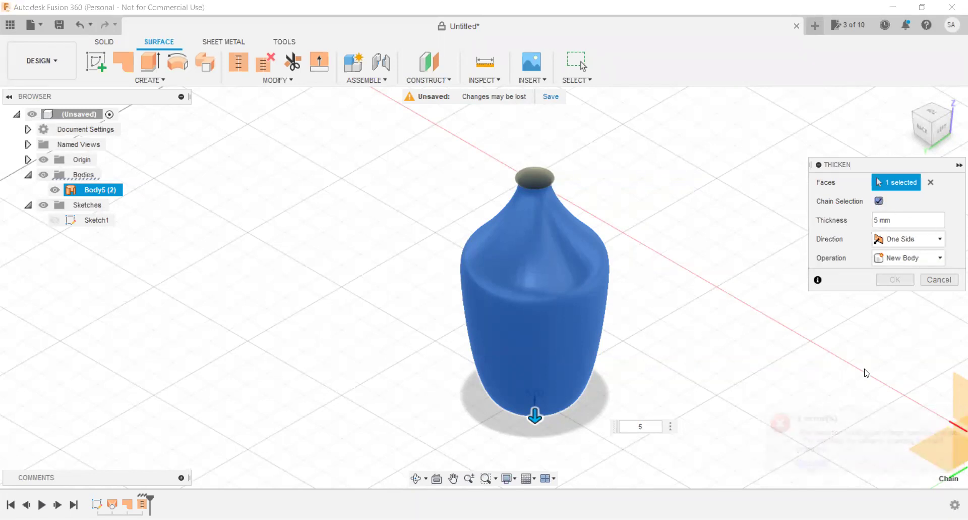
click(879, 201)
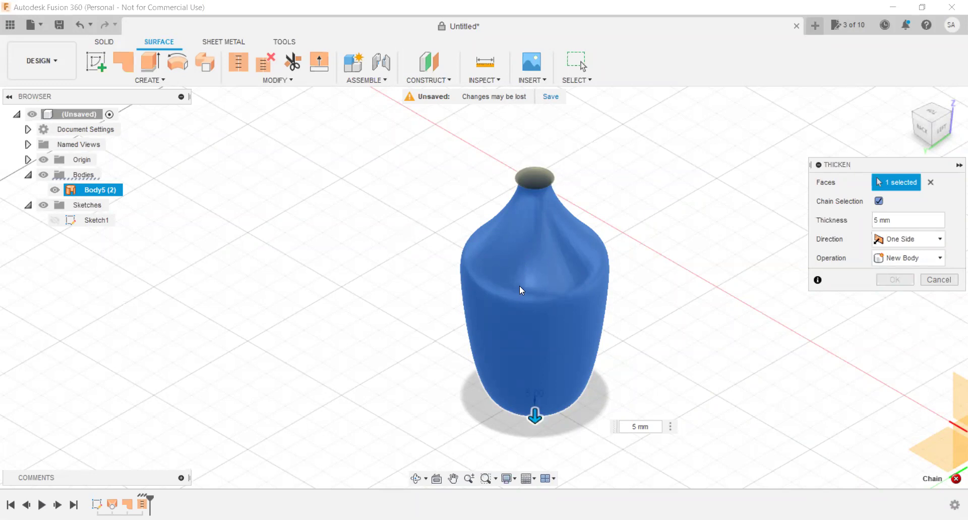
key(Escape)
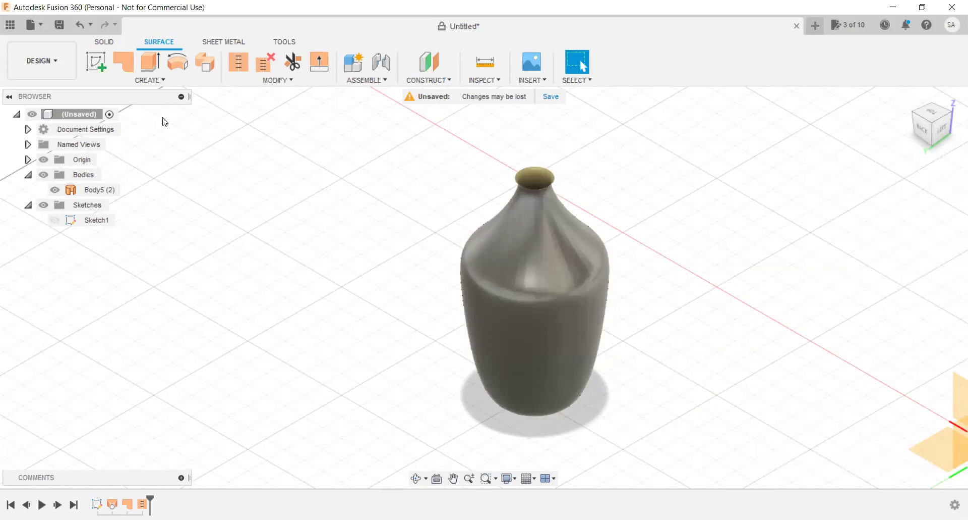
Thicken the vase surface, changing thickness from 5 to 2.5 mm, which fails to offset.
click(158, 80)
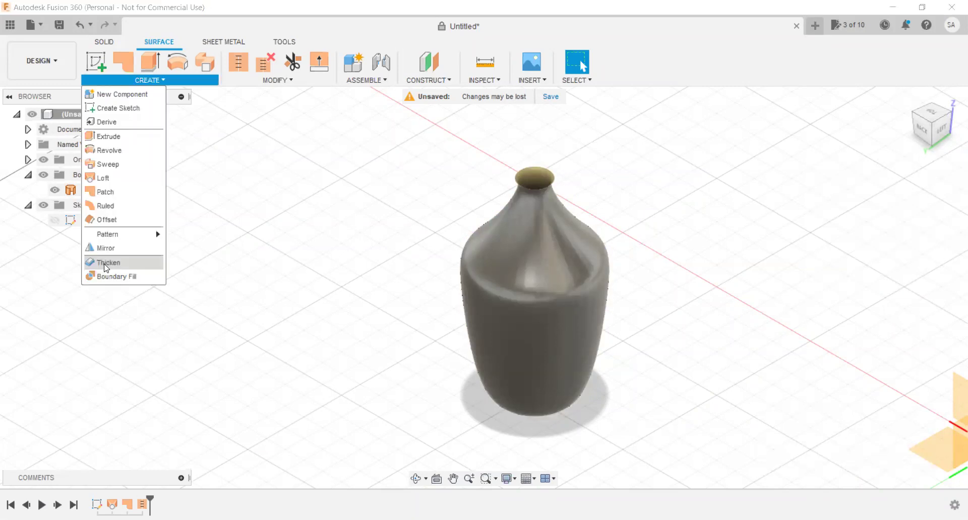
click(106, 267)
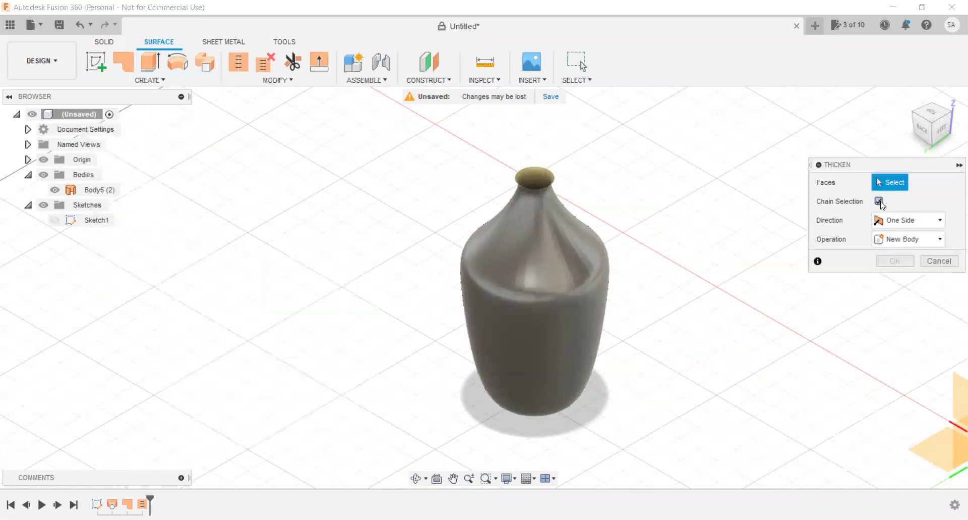
click(531, 304)
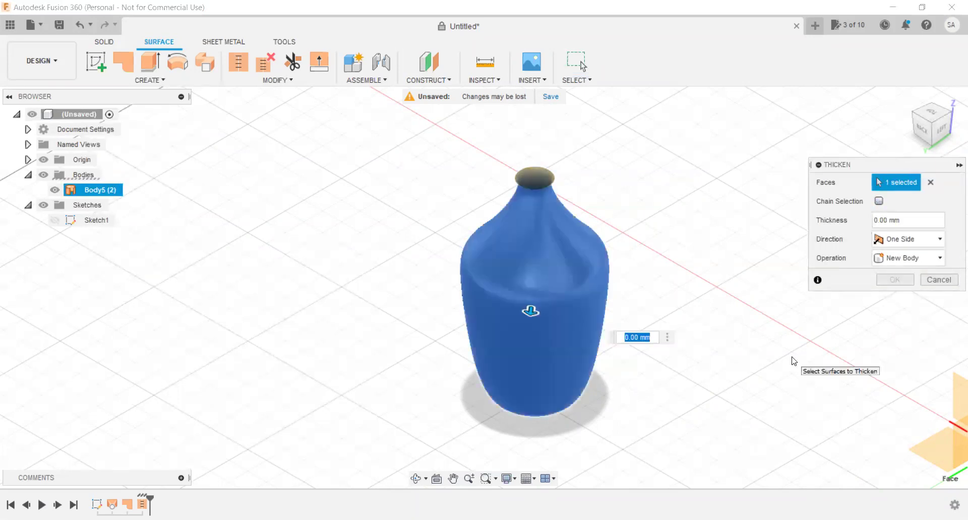
text(5)
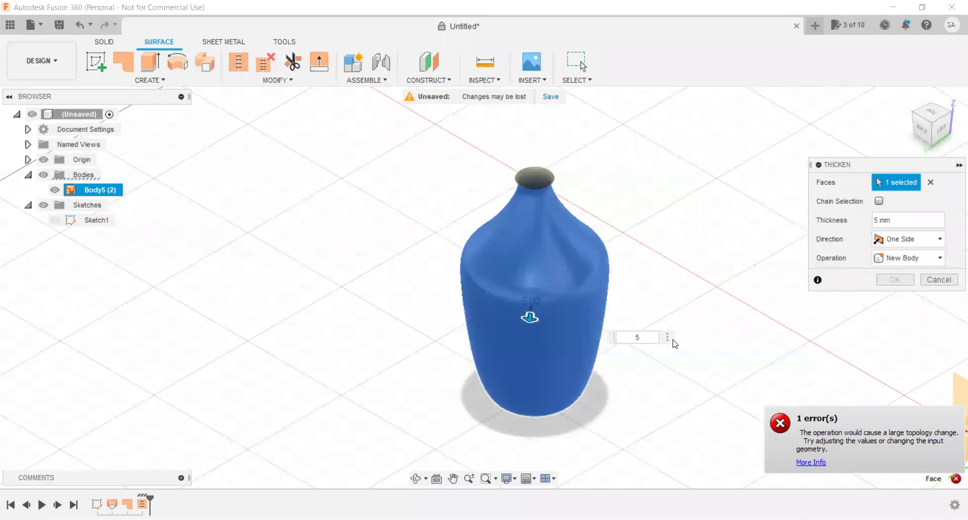
key(BackSpace)
text(2)
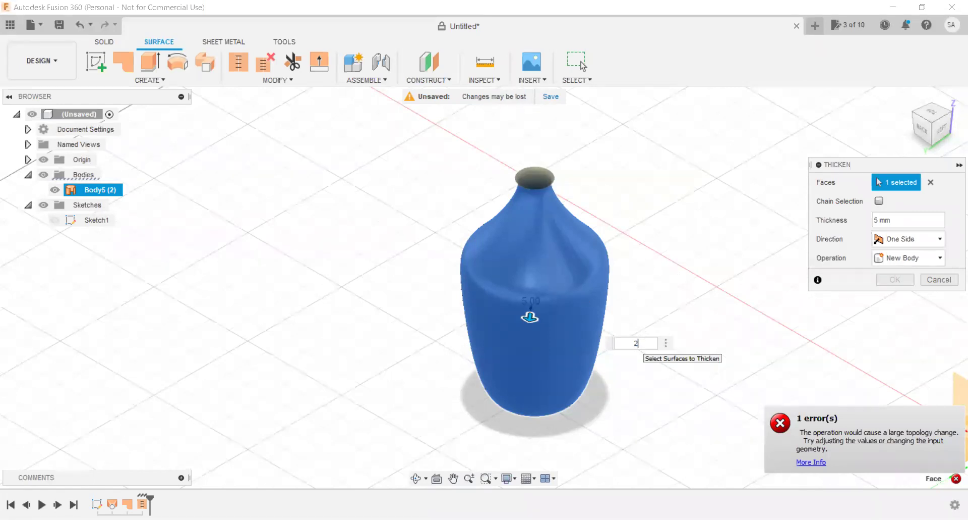
text(.5)
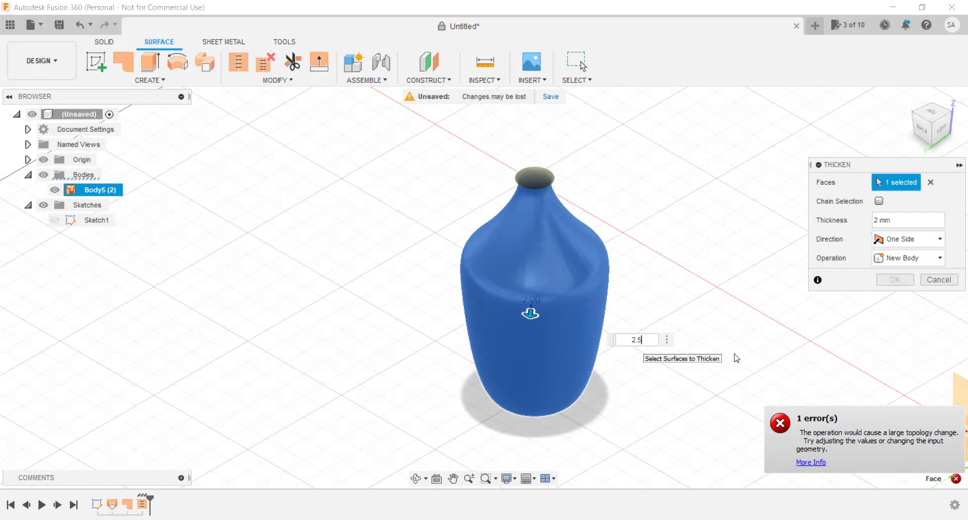
key(Return)
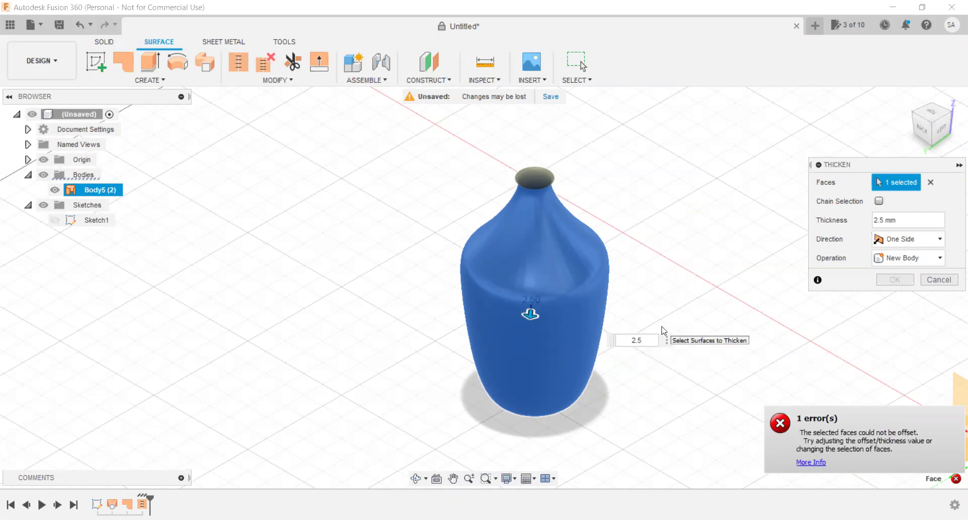
Zoom in on the vase and try a 2 mm thicken thickness.
scroll(535, 273, up, 2)
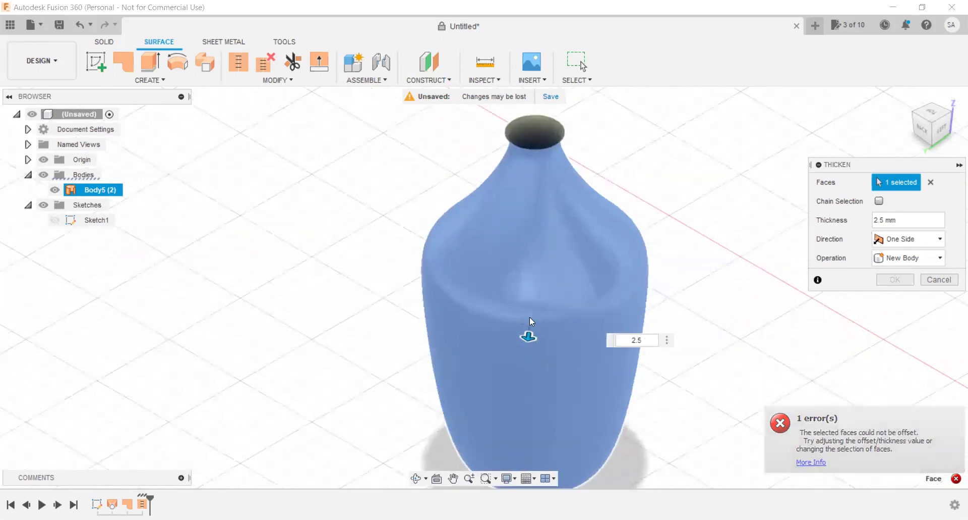
scroll(530, 319, up, 2)
scroll(532, 323, up, 2)
scroll(567, 296, up, 2)
scroll(532, 298, up, 1)
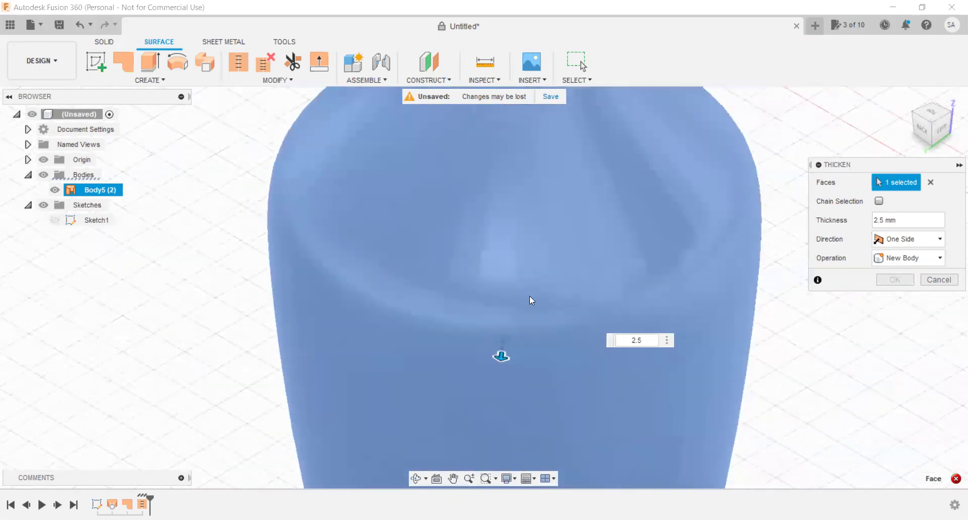
scroll(525, 301, down, 1)
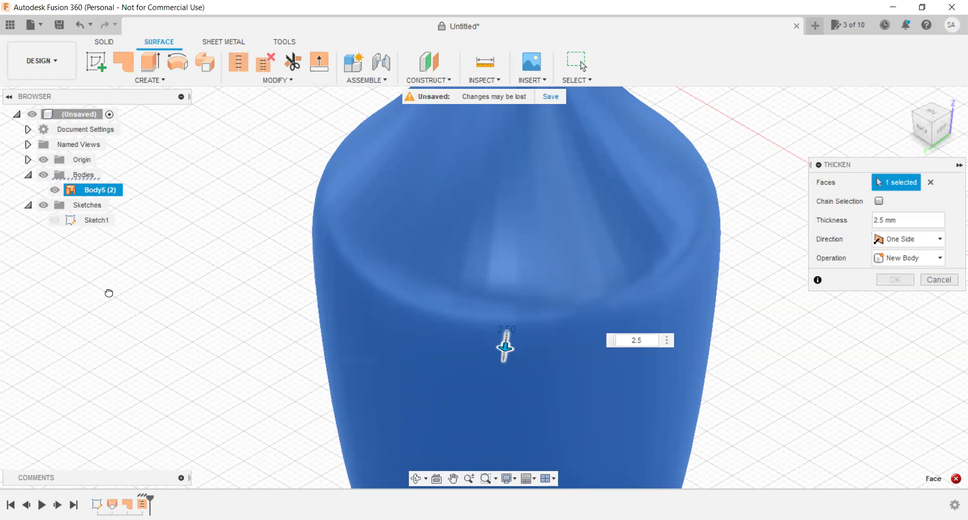
key(BackSpace)
key(BackSpace)
key(Return)
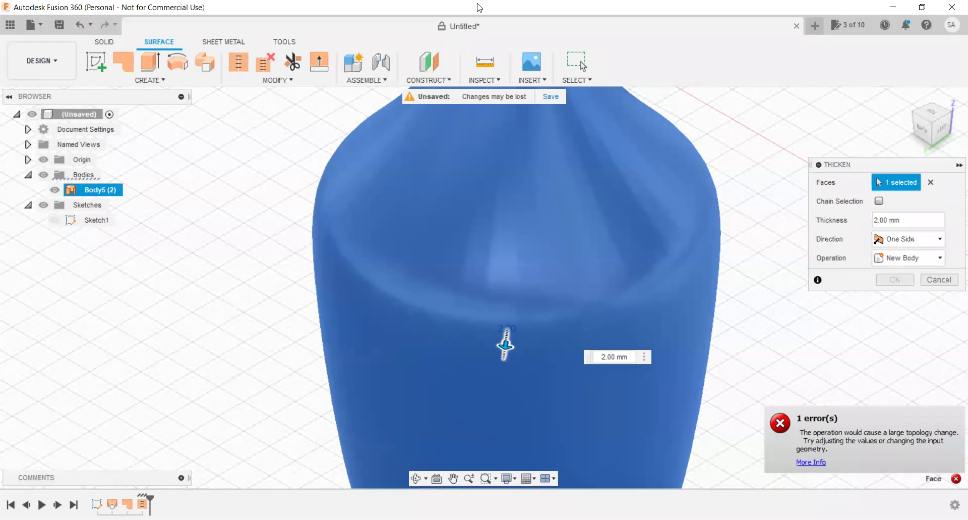
Change the thickness to -2 mm, check the neck wall, and commit the thicken.
text(-2)
key(Return)
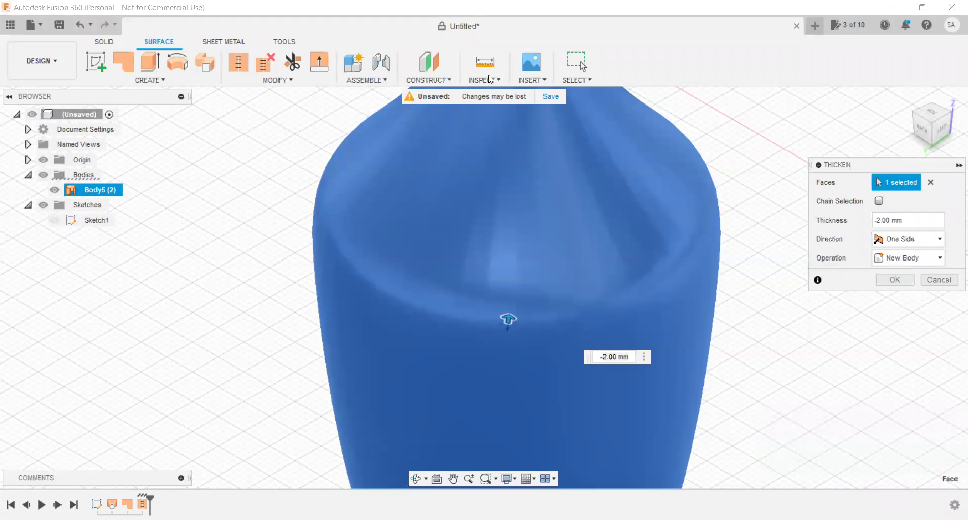
scroll(495, 315, down, 3)
scroll(421, 324, down, 2)
scroll(369, 353, down, 2)
scroll(353, 313, down, 1)
scroll(389, 331, down, 2)
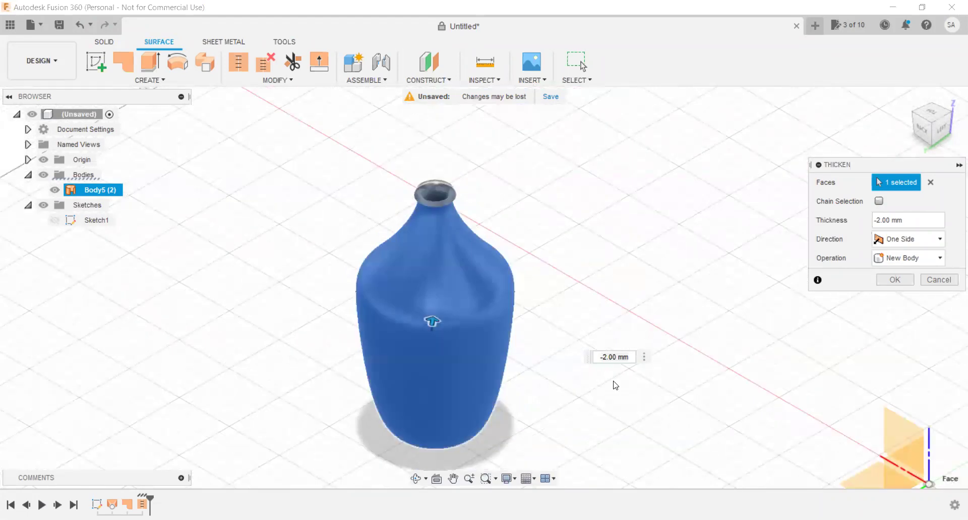
scroll(439, 204, down, 2)
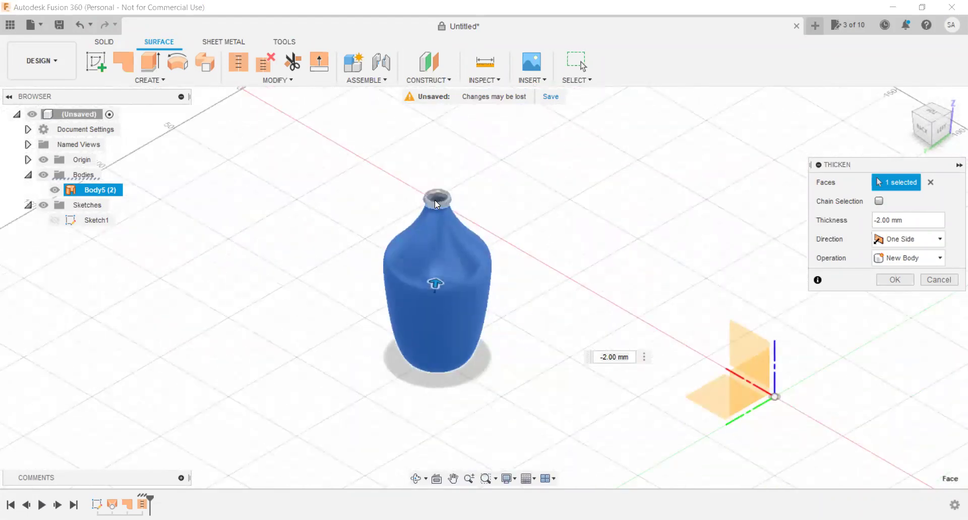
scroll(434, 200, up, 4)
scroll(432, 199, up, 1)
scroll(435, 198, up, 2)
scroll(452, 201, up, 2)
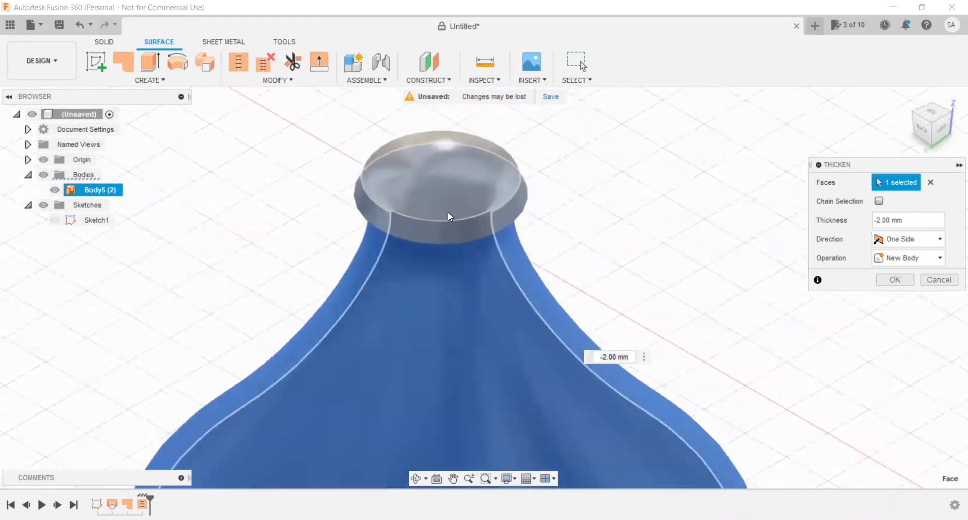
scroll(448, 211, up, 2)
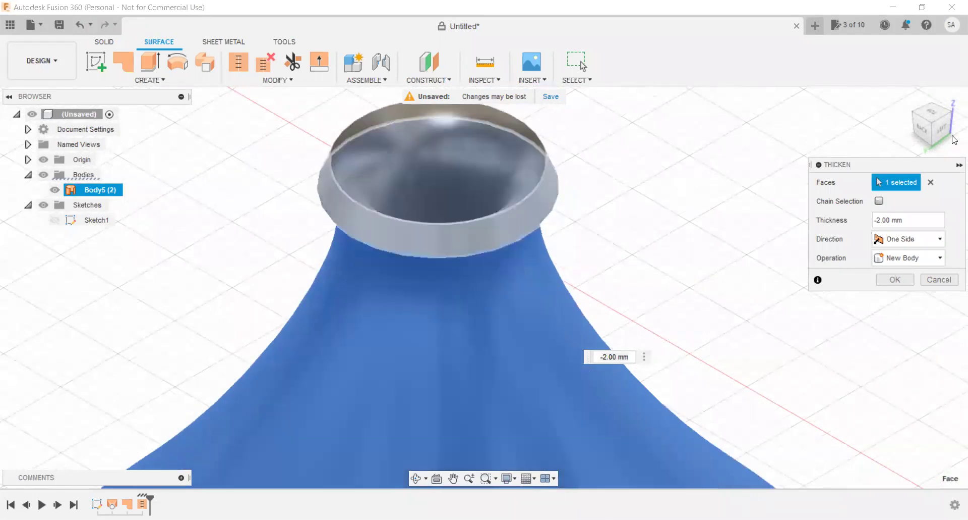
click(896, 279)
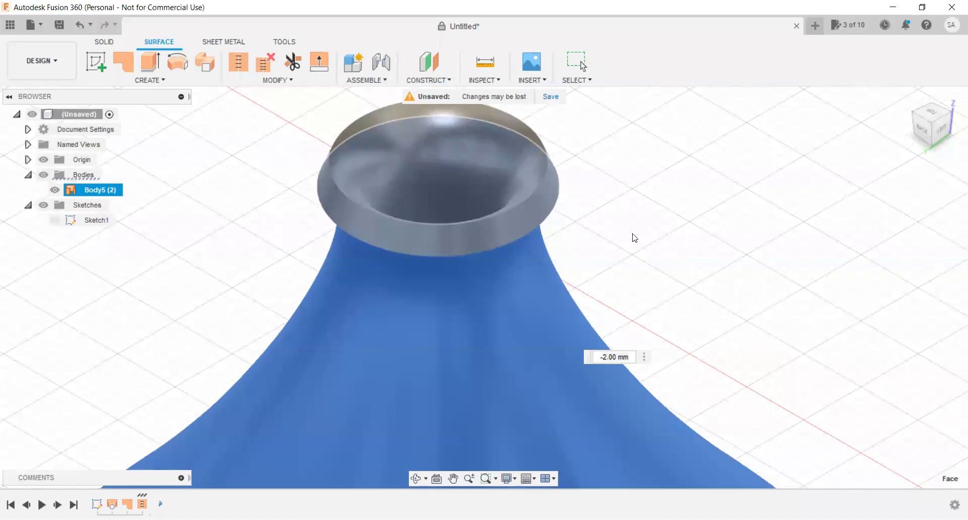
key(Return)
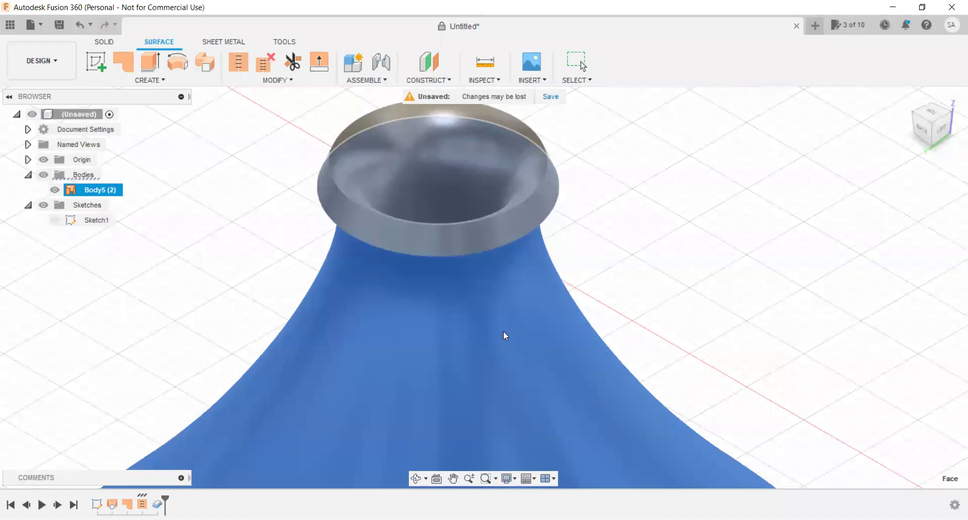
Zoom out and back in to inspect the thickened Body6 shell.
click(656, 303)
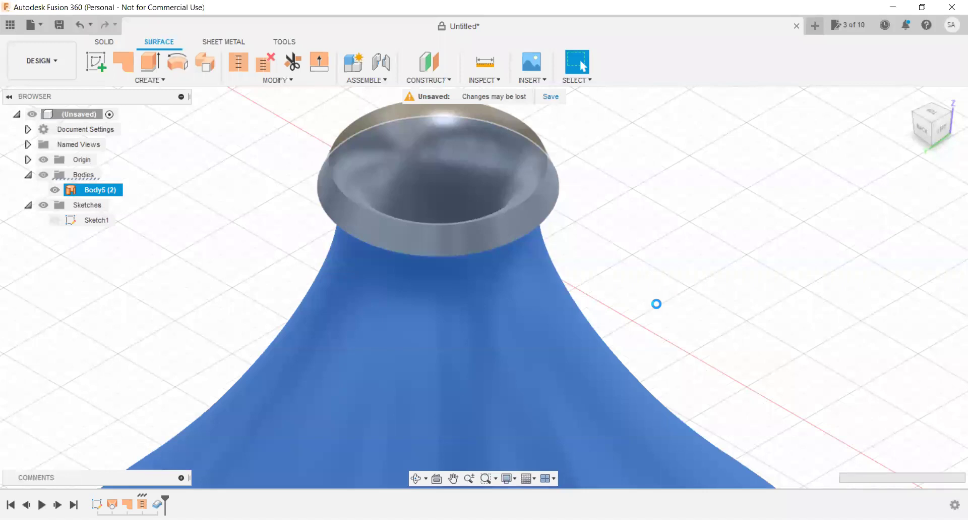
scroll(656, 379, down, 1)
scroll(616, 318, down, 1)
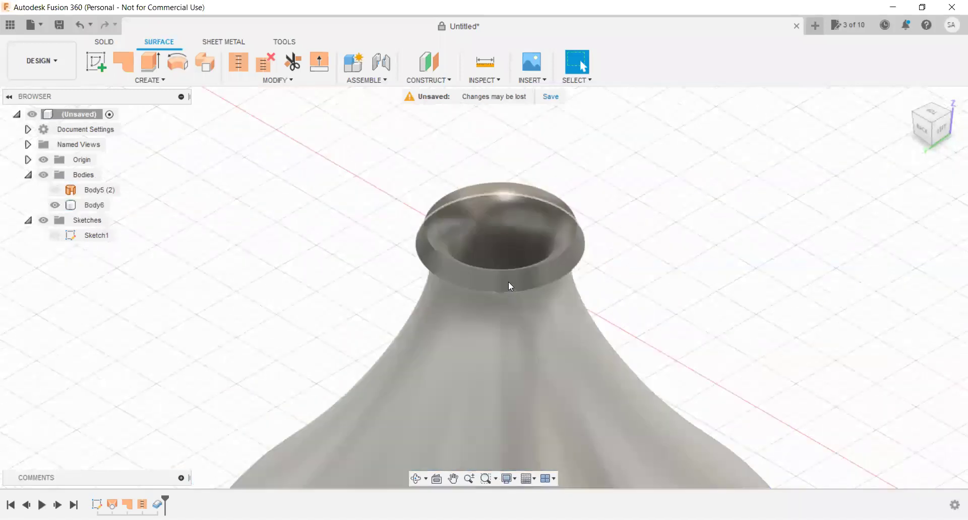
scroll(429, 229, down, 2)
scroll(400, 229, down, 1)
scroll(400, 229, down, 1)
scroll(401, 229, down, 1)
scroll(418, 313, down, 1)
scroll(316, 352, down, 1)
scroll(315, 352, down, 1)
scroll(316, 353, down, 1)
scroll(353, 333, up, 1)
scroll(378, 313, up, 1)
scroll(387, 283, up, 3)
scroll(391, 286, up, 1)
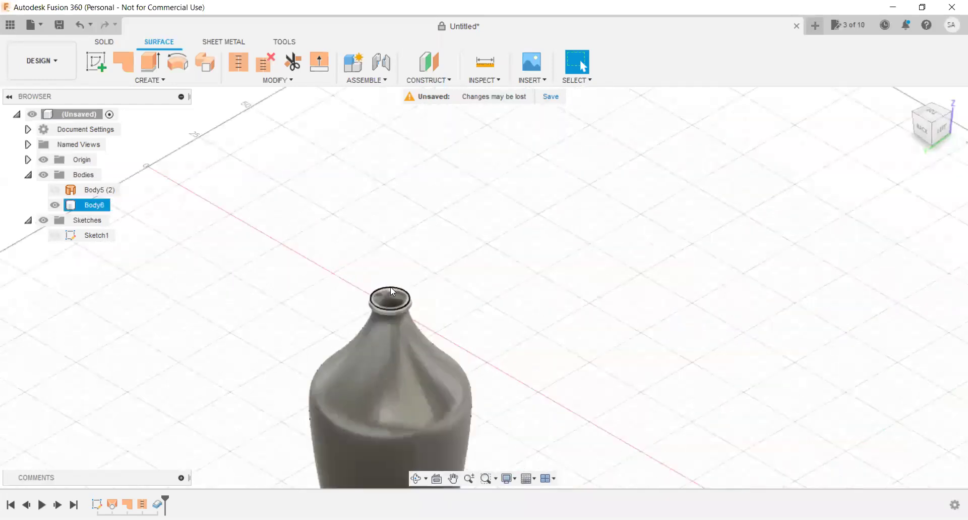
scroll(391, 297, up, 1)
scroll(626, 227, up, 2)
click(626, 227)
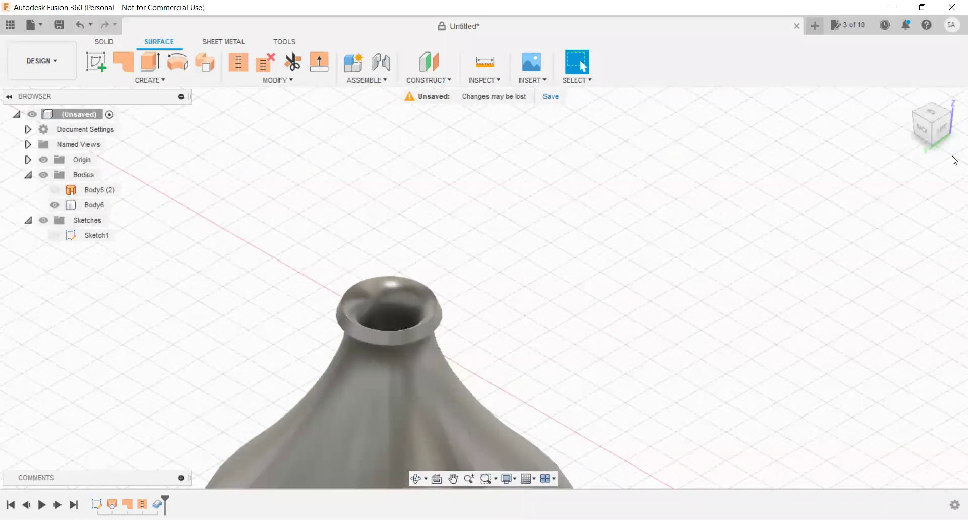
View Body6 from above, side, corner and underneath, then show Body5 (2) again.
drag(943, 147, 875, 178)
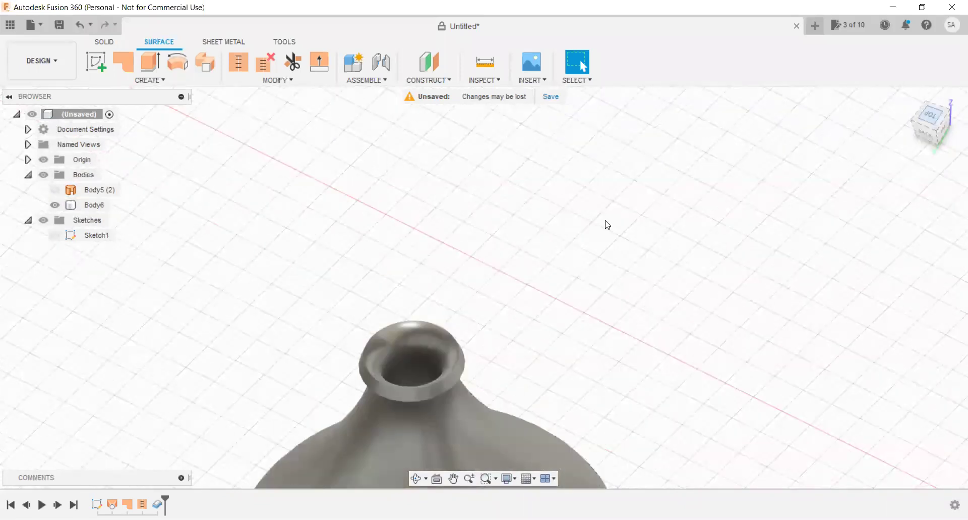
scroll(953, 335, up, 3)
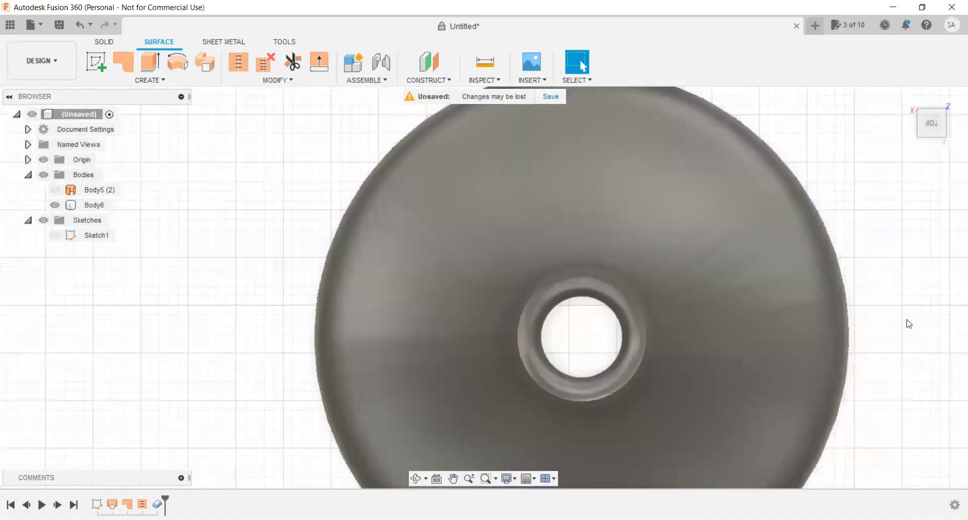
scroll(415, 383, down, 2)
scroll(415, 383, down, 4)
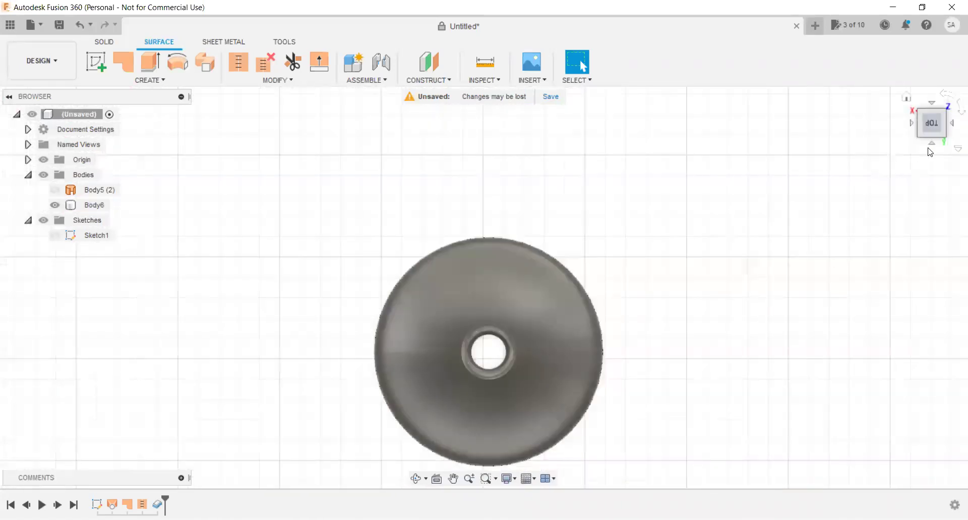
click(932, 144)
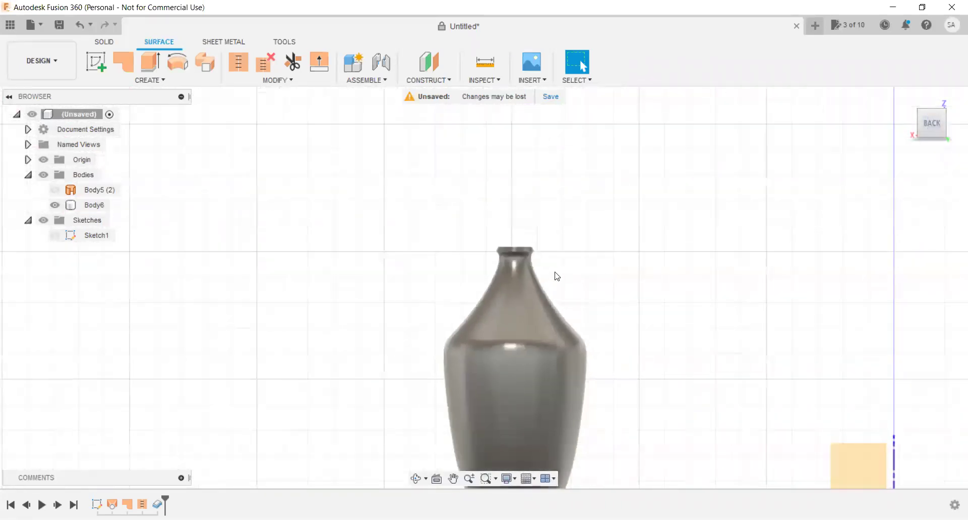
click(946, 112)
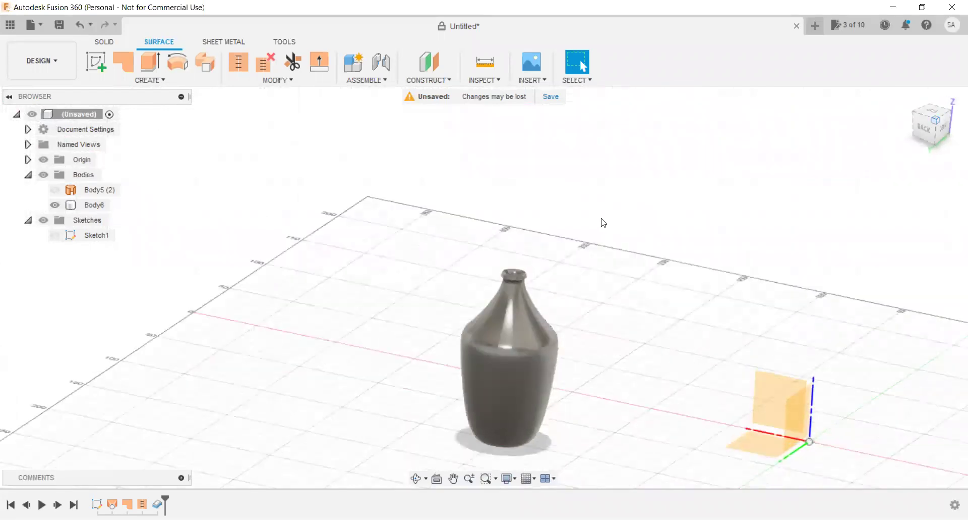
click(927, 149)
scroll(565, 365, up, 3)
scroll(530, 367, up, 2)
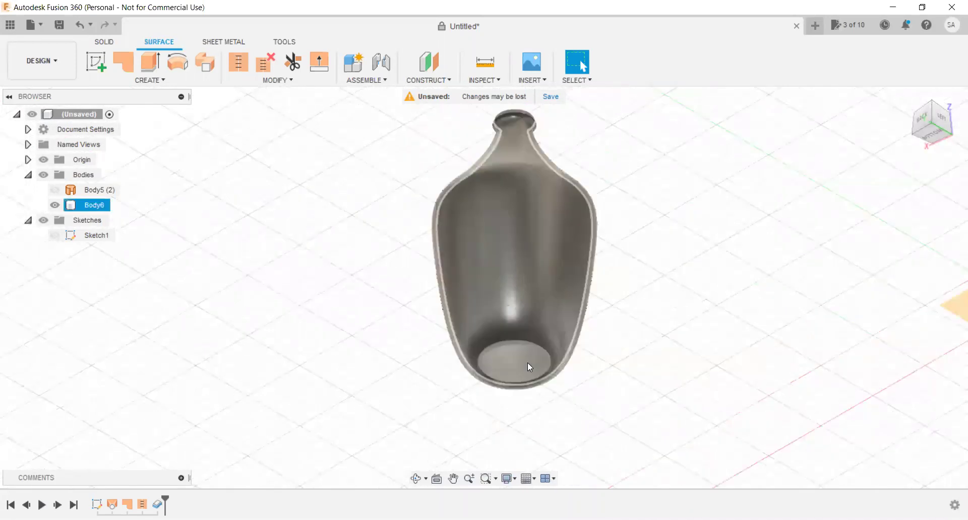
scroll(530, 367, up, 1)
scroll(502, 406, up, 2)
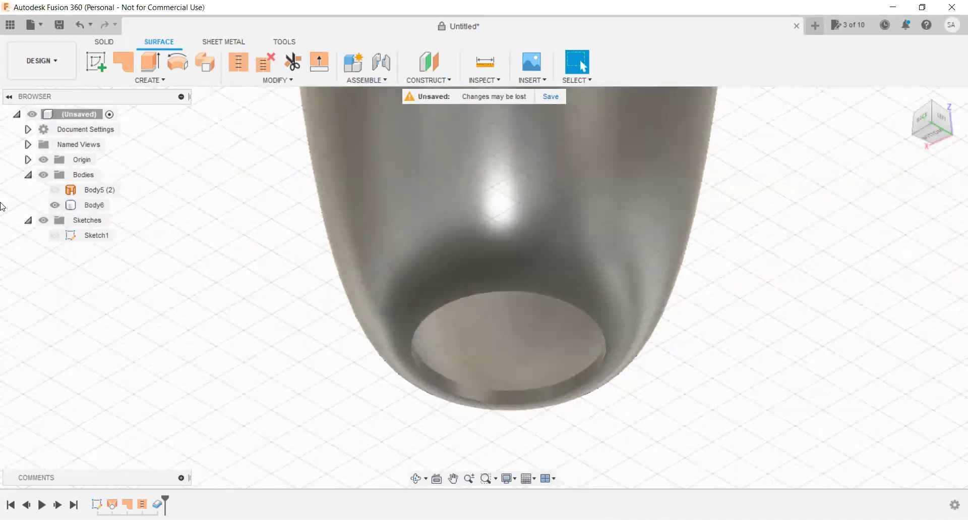
click(55, 189)
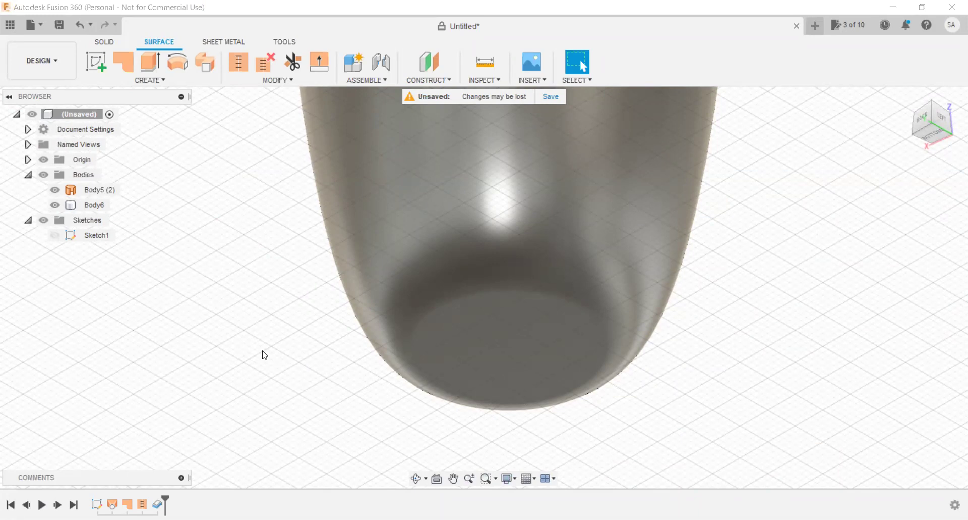
Select the round base face of the bottle and check its context options.
click(593, 395)
click(581, 404)
click(457, 382)
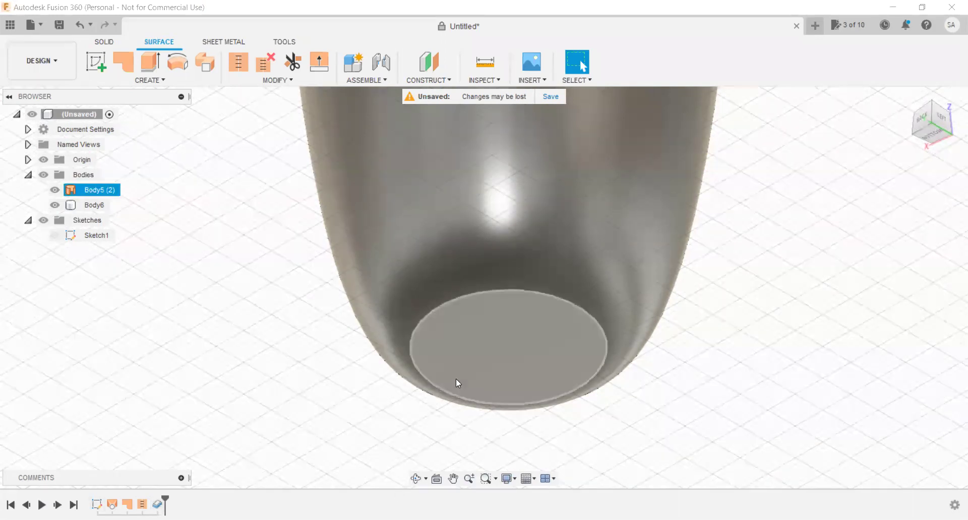
right_click(476, 356)
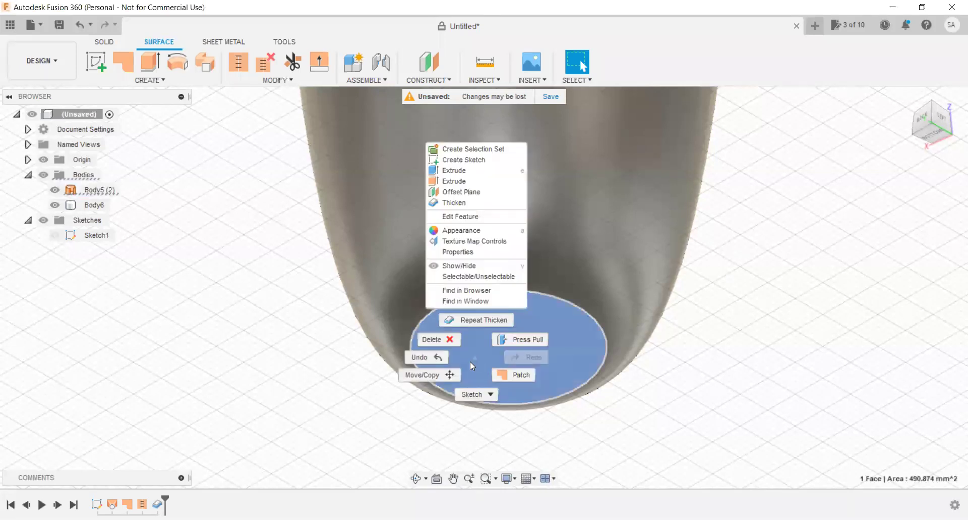
key(Escape)
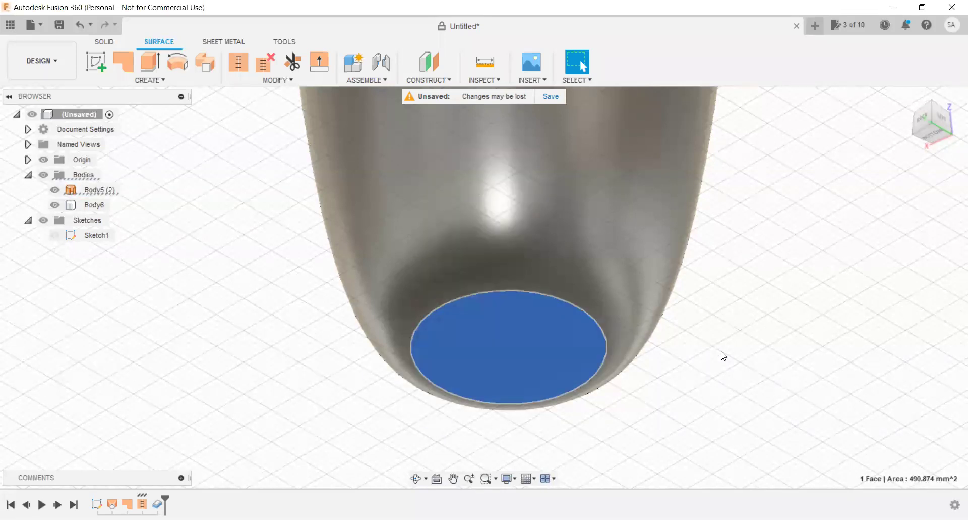
key(Escape)
Thicken the base patch by -2 mm into a new solid, Body7.
click(146, 80)
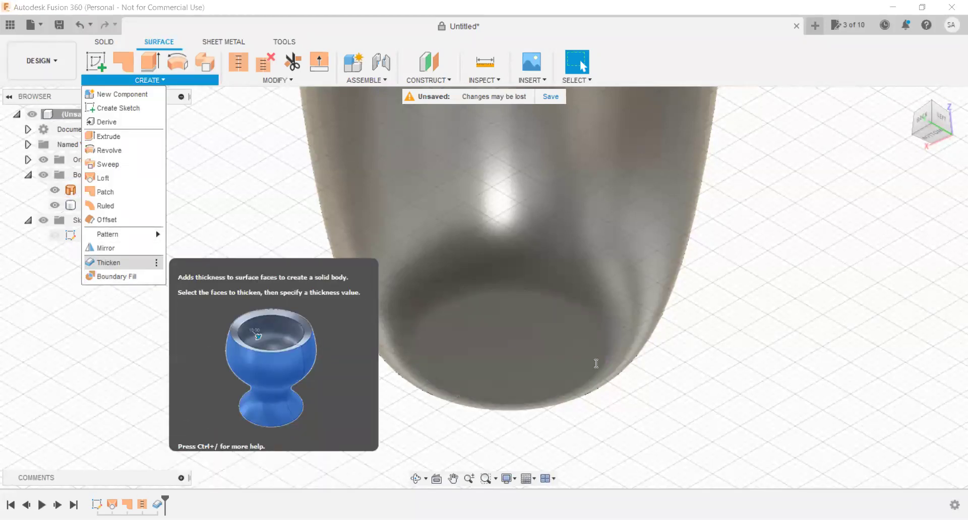
click(540, 355)
key(BackSpace)
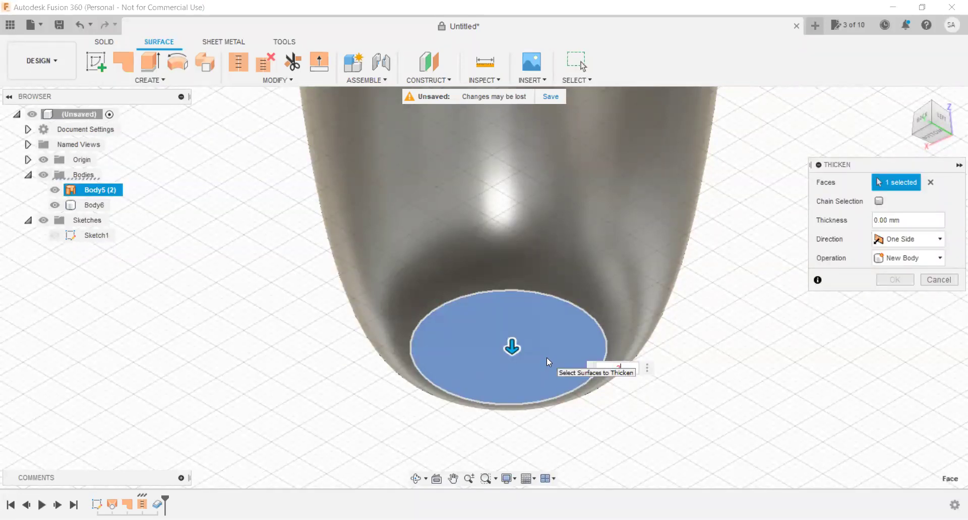
text(2)
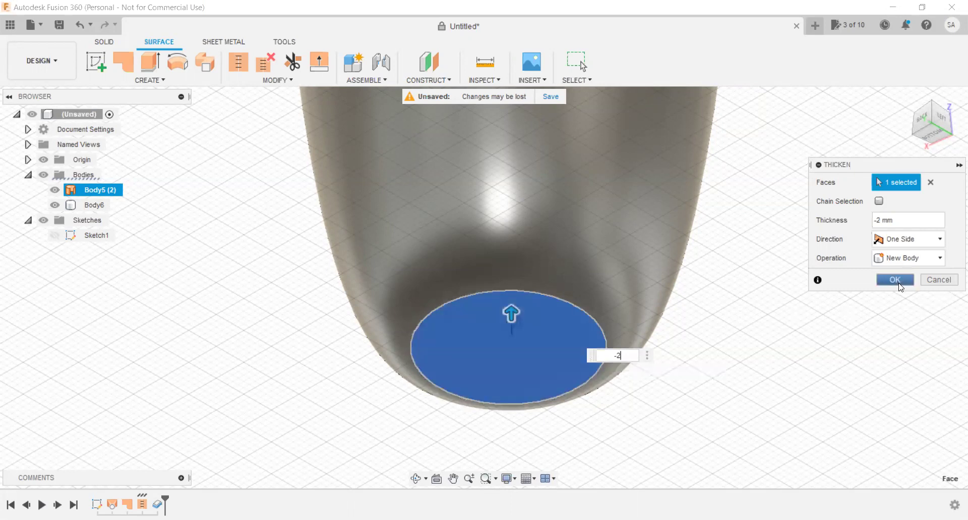
click(900, 287)
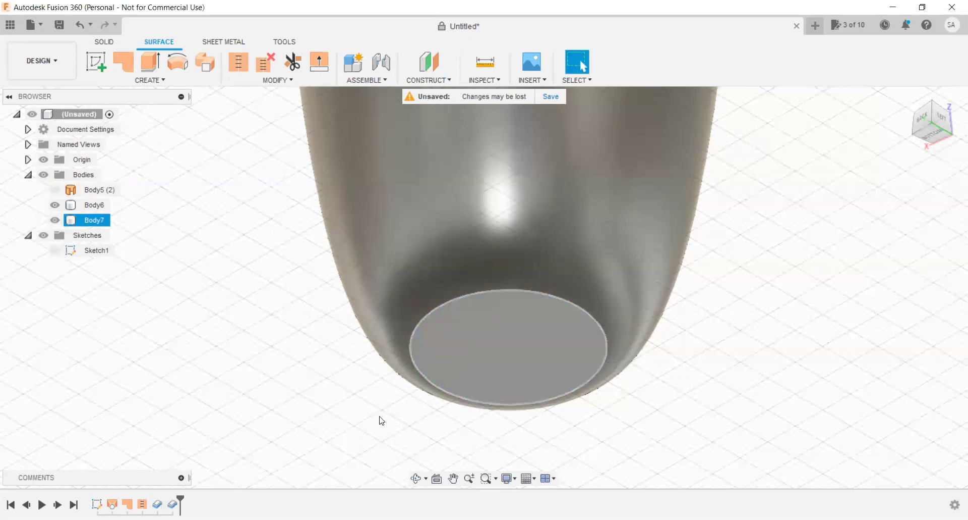
key(Escape)
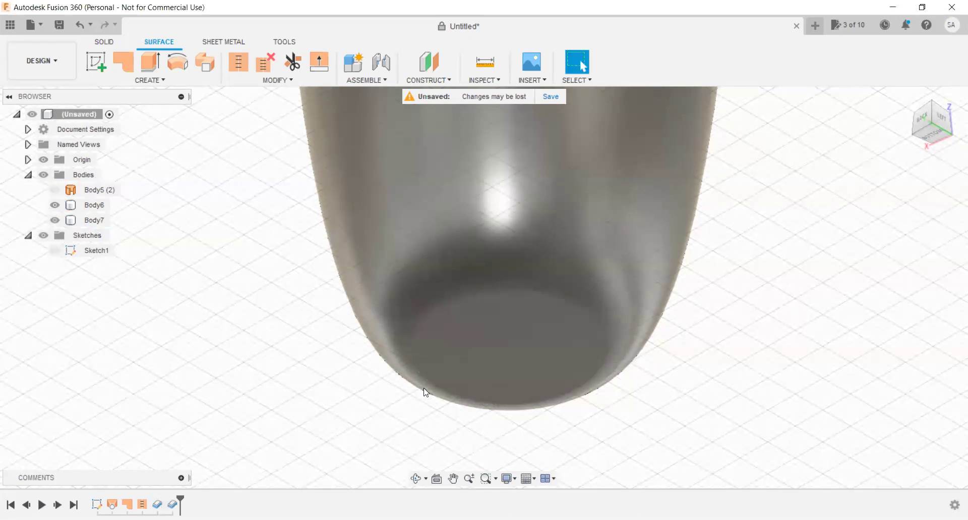
click(564, 352)
key(Escape)
Combine Body6 as target with Body7 as tool using a Join operation.
click(105, 44)
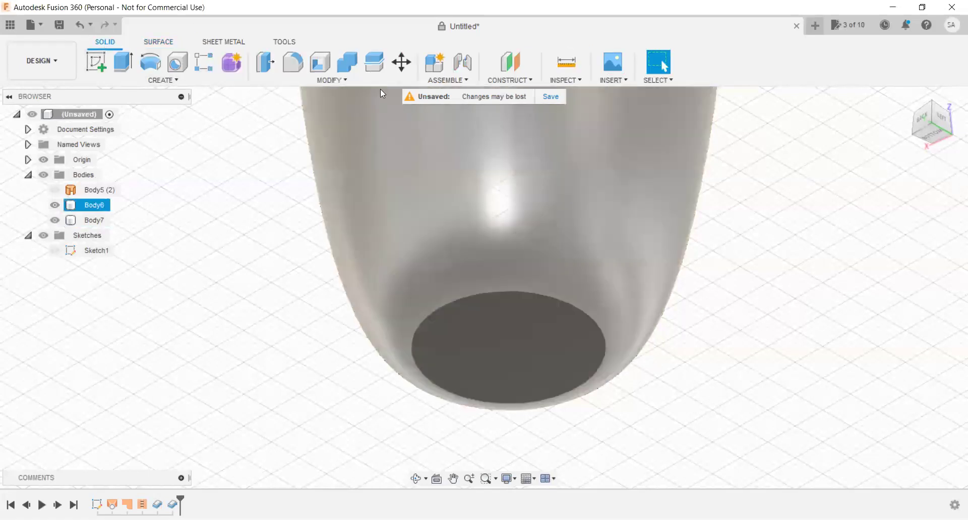
click(352, 66)
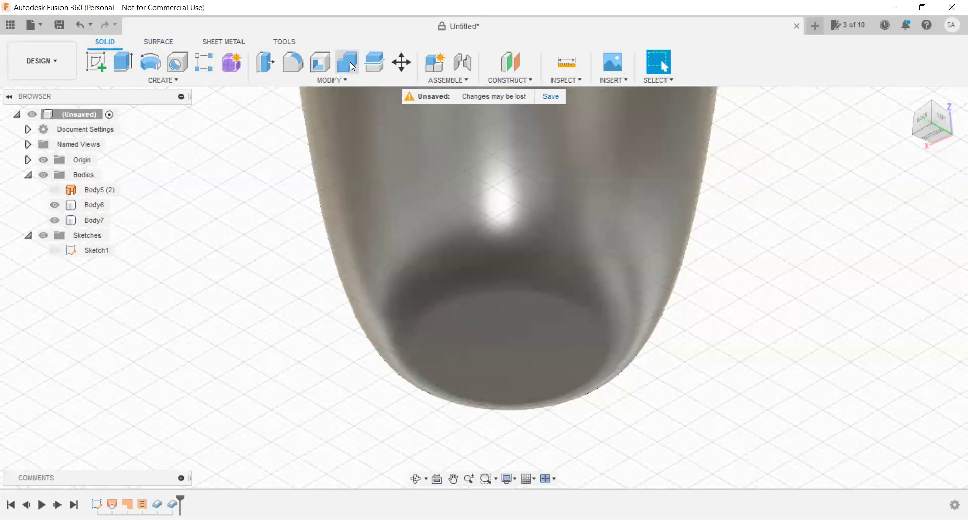
click(541, 153)
click(519, 362)
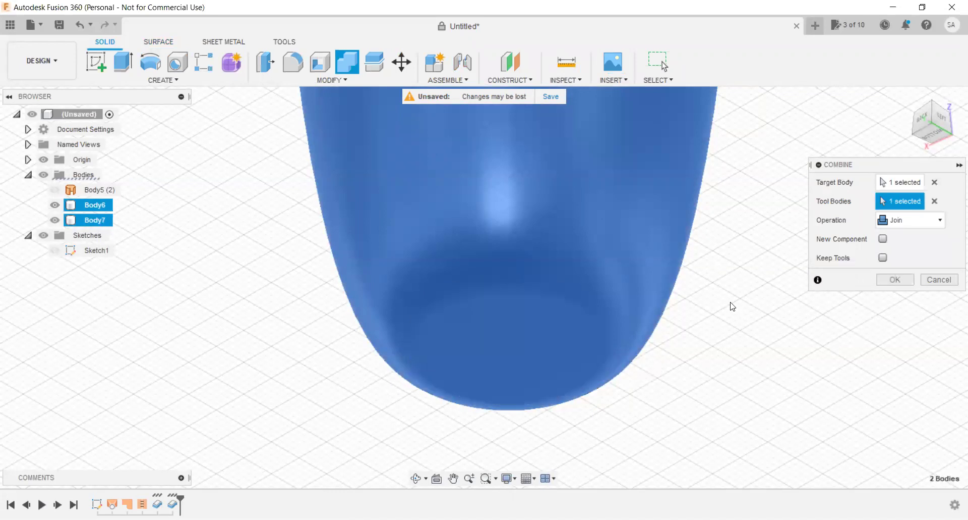
shift+middle_drag(368, 404, 385, 398)
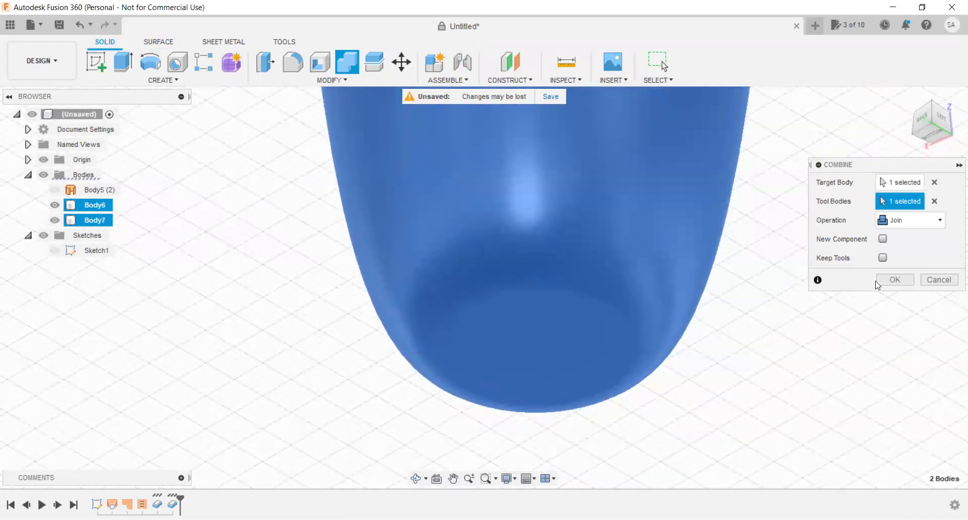
click(897, 281)
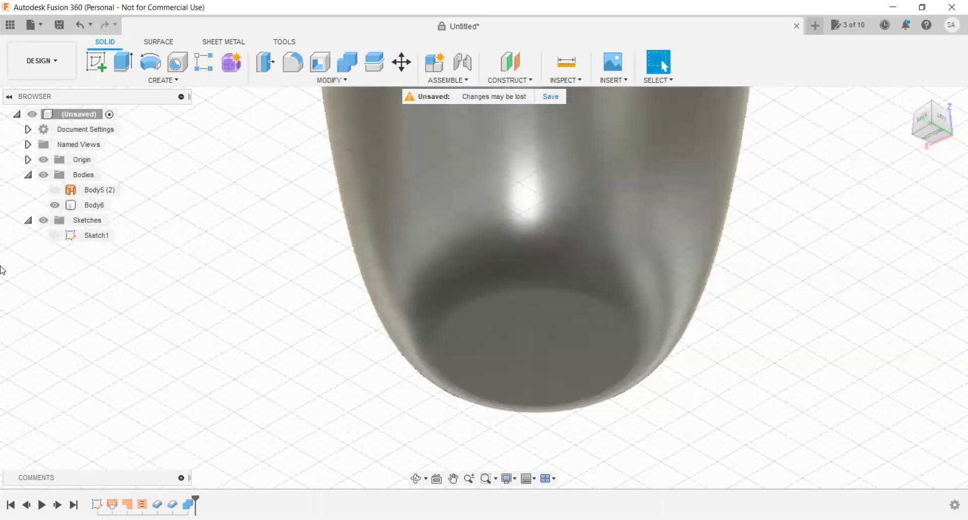
click(83, 204)
scroll(297, 419, down, 3)
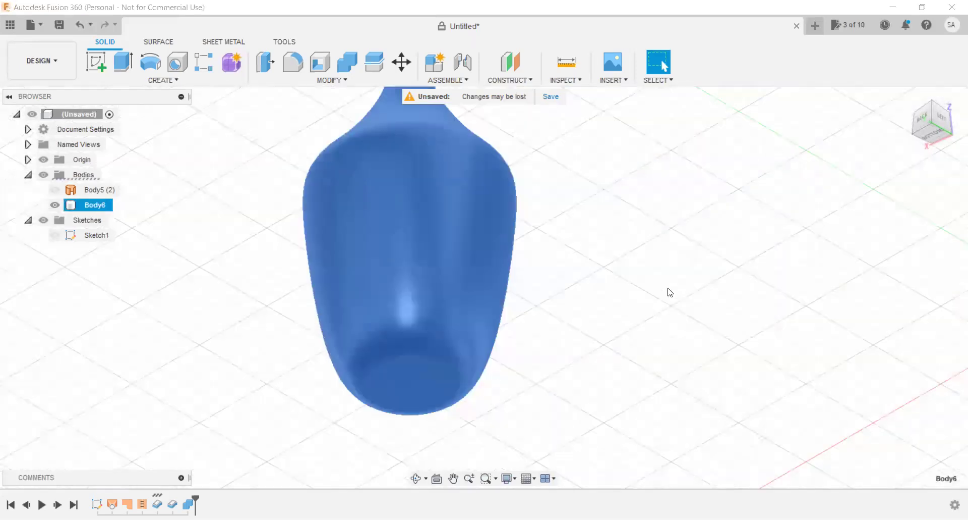
click(931, 134)
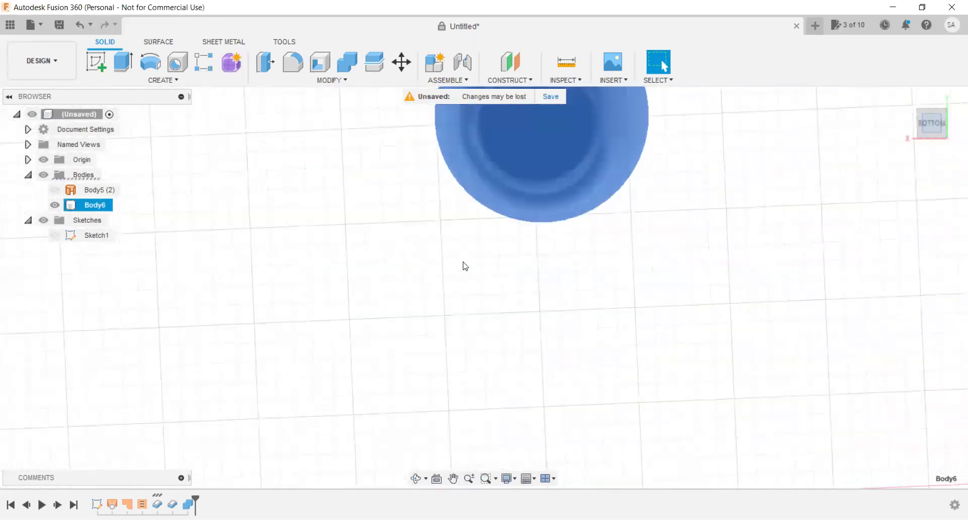
click(933, 104)
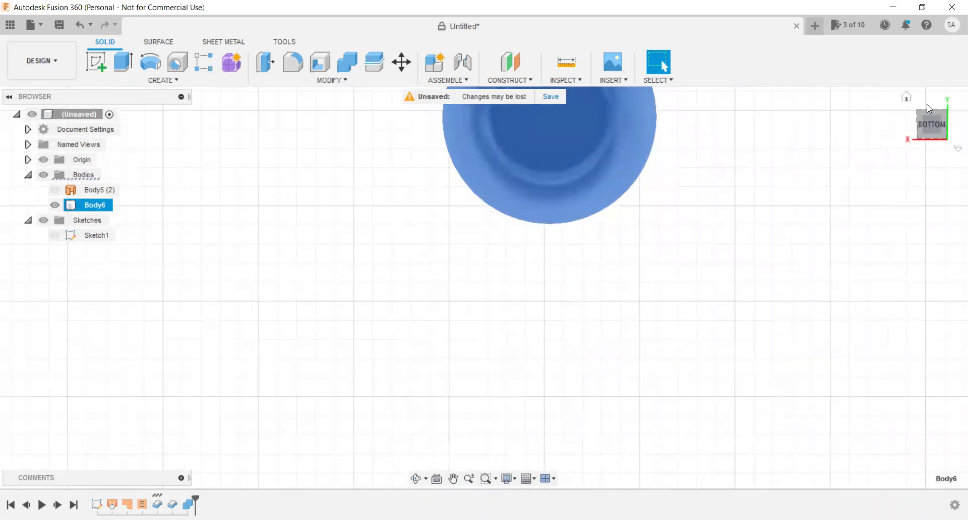
drag(937, 119, 397, 313)
scroll(397, 313, down, 3)
click(413, 251)
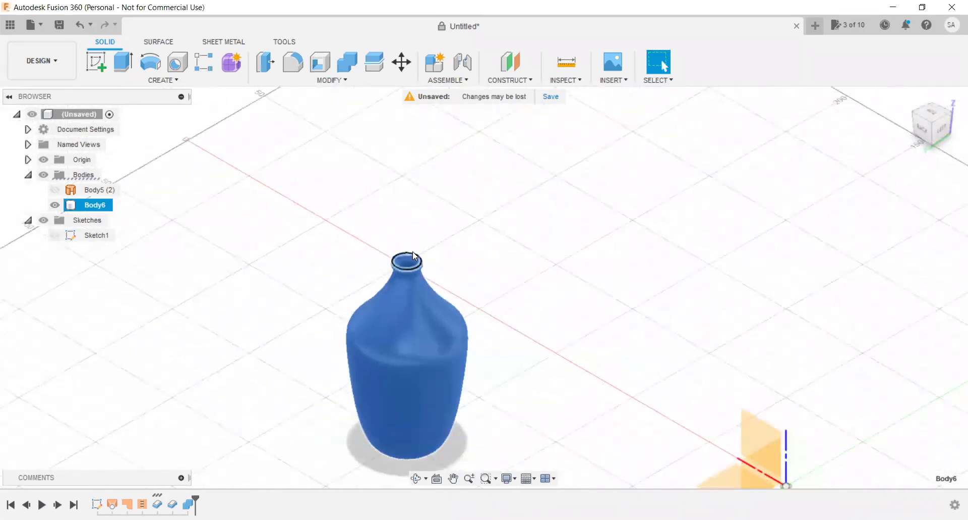
scroll(443, 249, up, 2)
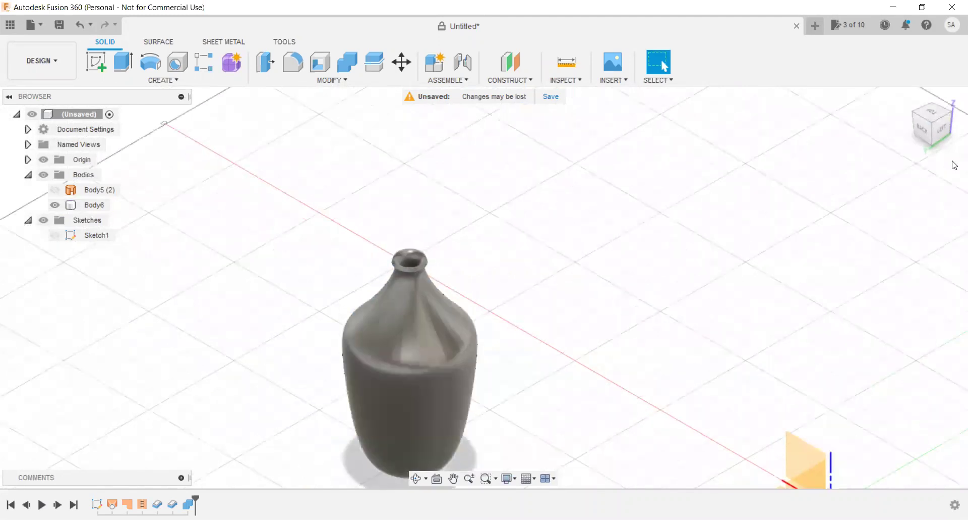
click(940, 134)
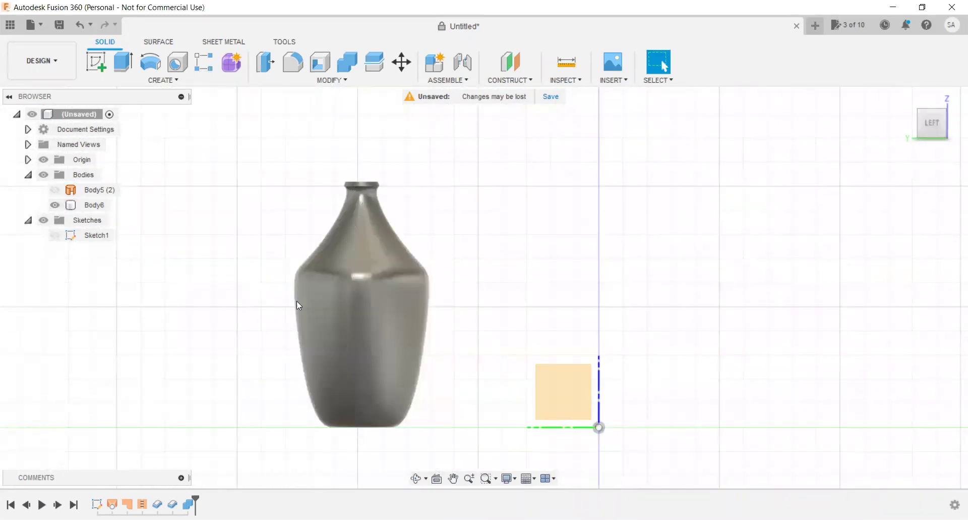
mouse_move(932, 122)
click(907, 96)
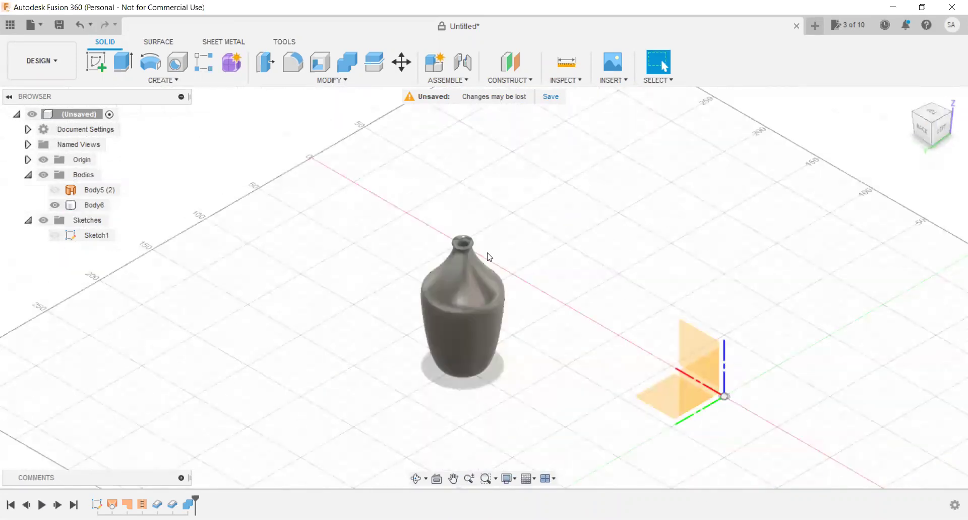
scroll(490, 256, up, 3)
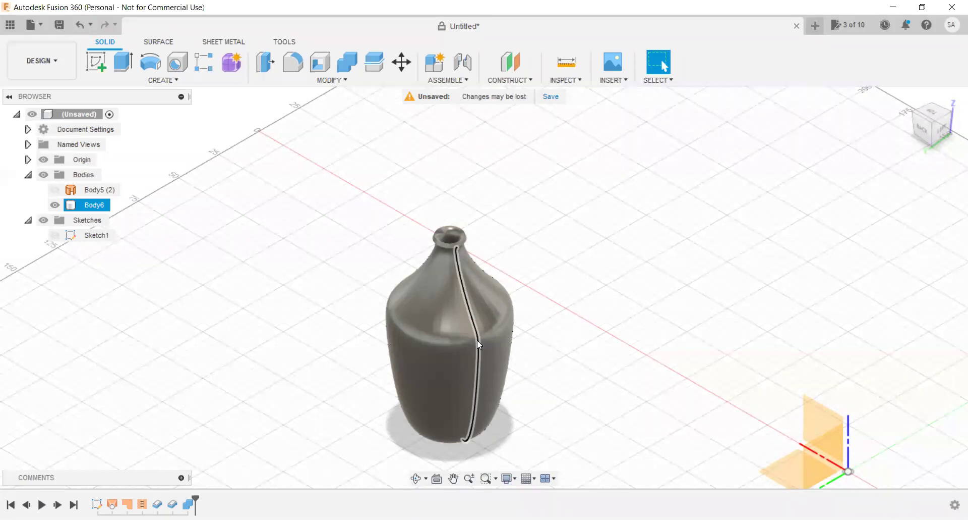
scroll(472, 347, up, 2)
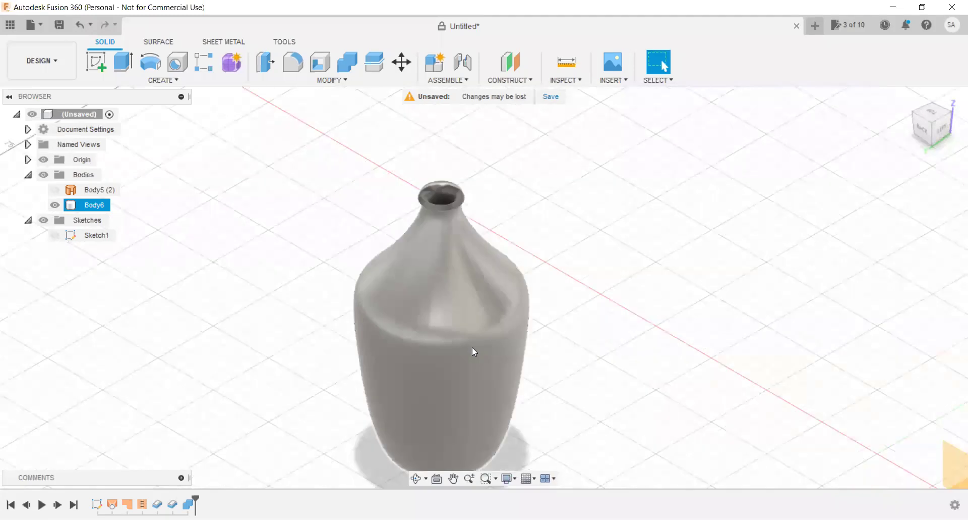
scroll(479, 338, up, 1)
scroll(493, 297, down, 3)
scroll(453, 277, down, 2)
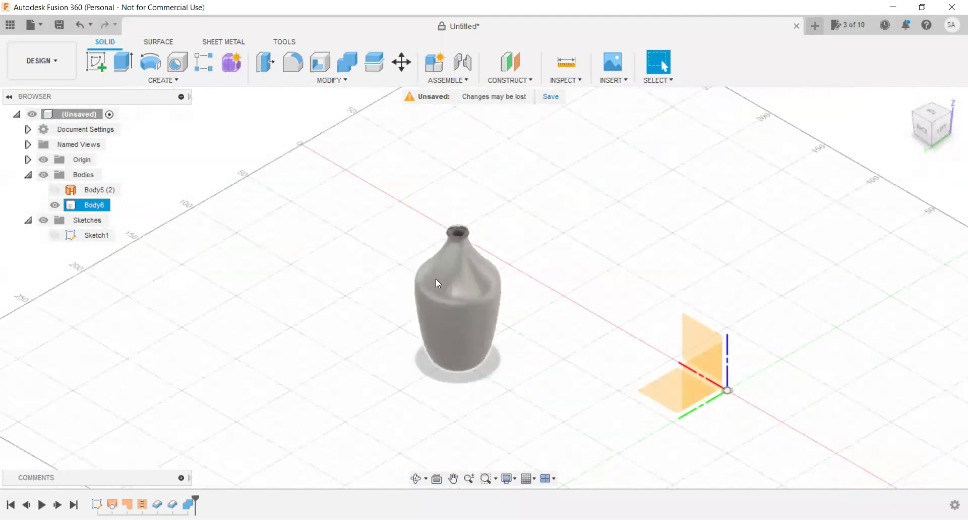
click(344, 259)
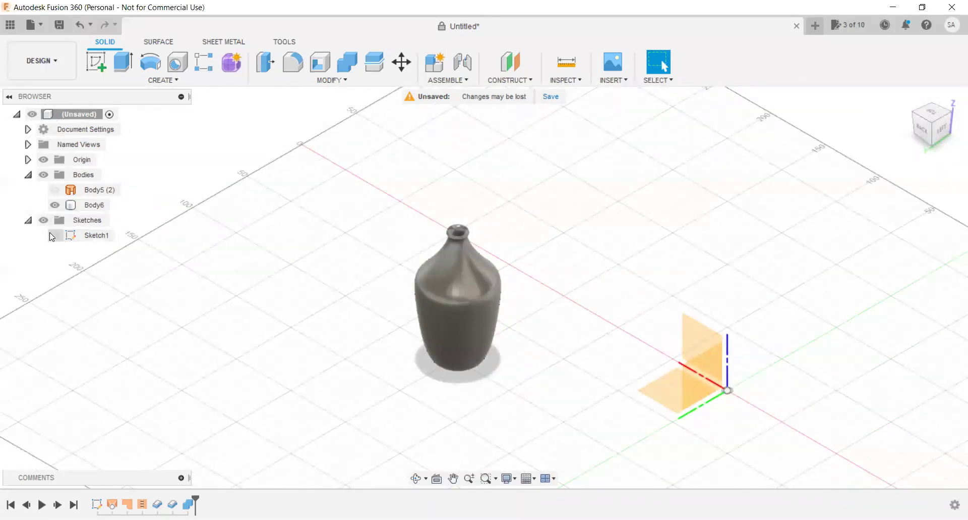
Hide Body6 and make Sketch1 visible in the browser.
click(58, 207)
click(55, 206)
click(54, 234)
scroll(496, 313, up, 2)
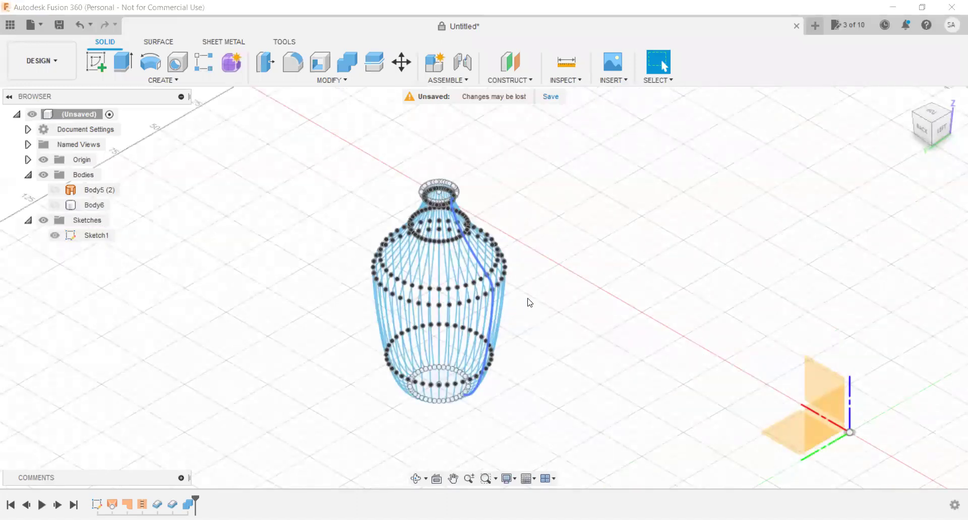
scroll(530, 301, up, 3)
scroll(530, 301, up, 3)
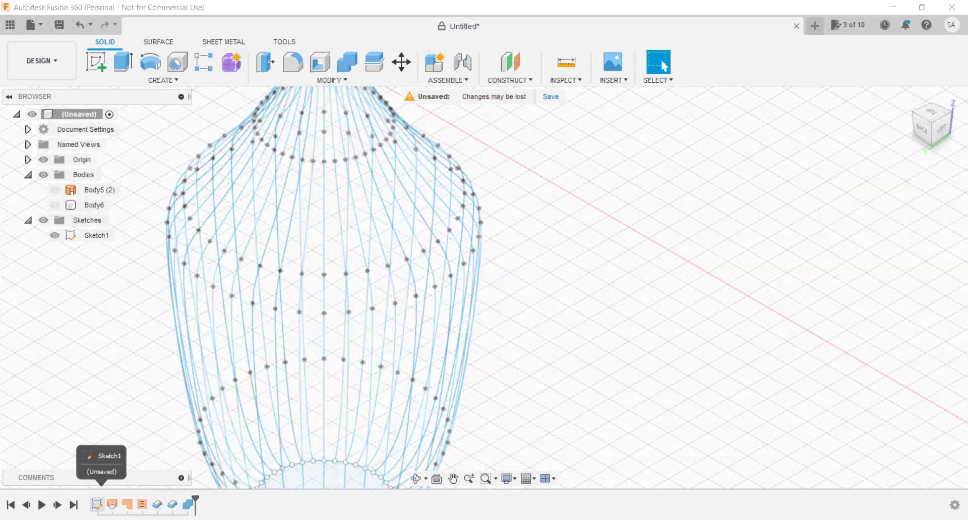
Edit Sketch1 from the timeline and zoom around its vase spline wireframe.
right_click(97, 502)
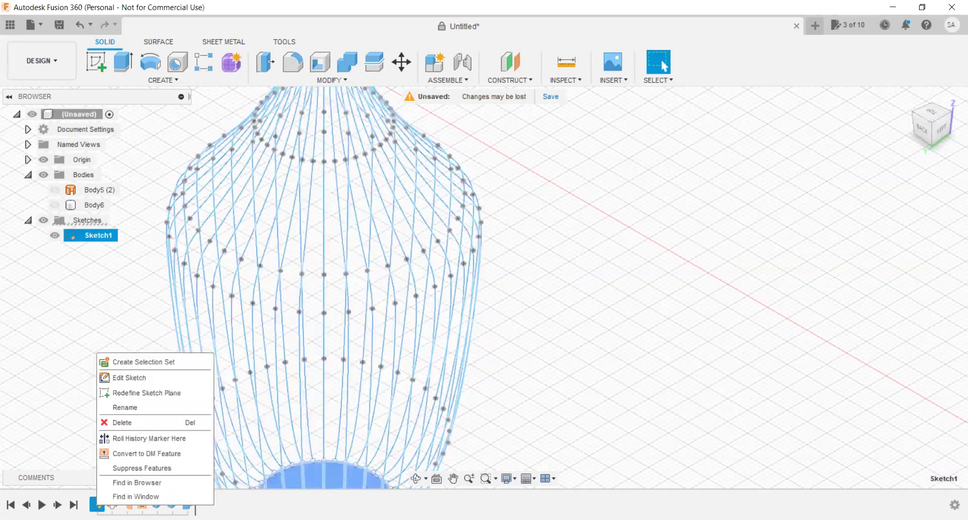
click(140, 380)
scroll(658, 339, down, 2)
scroll(653, 339, down, 2)
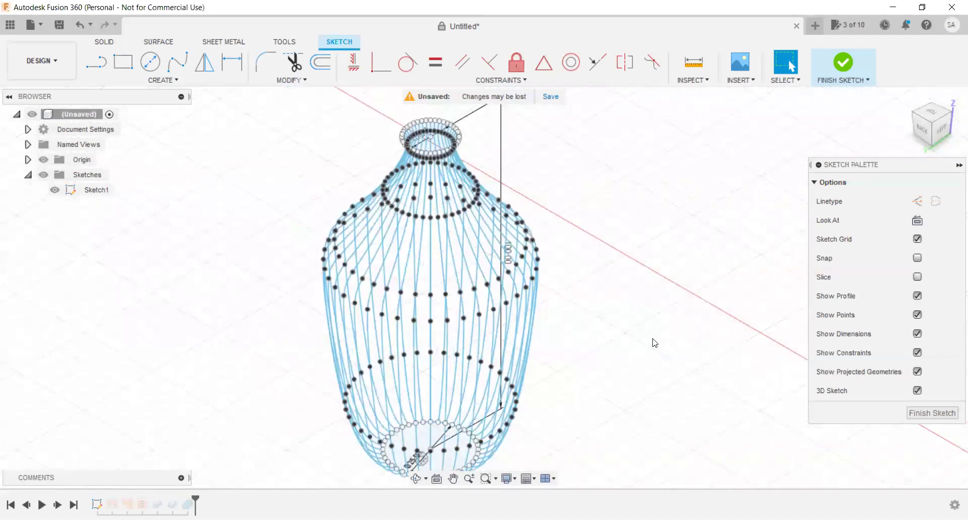
scroll(651, 340, down, 2)
scroll(564, 340, up, 2)
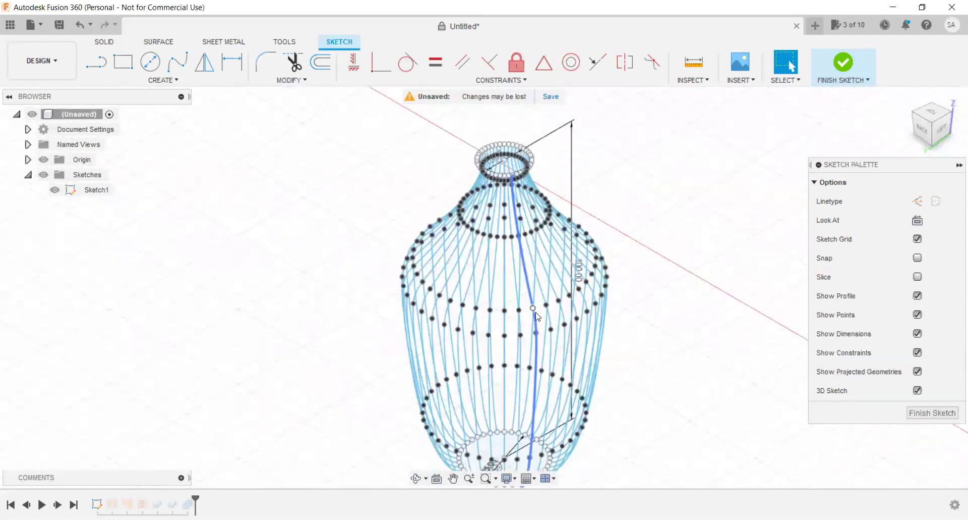
scroll(550, 334, up, 2)
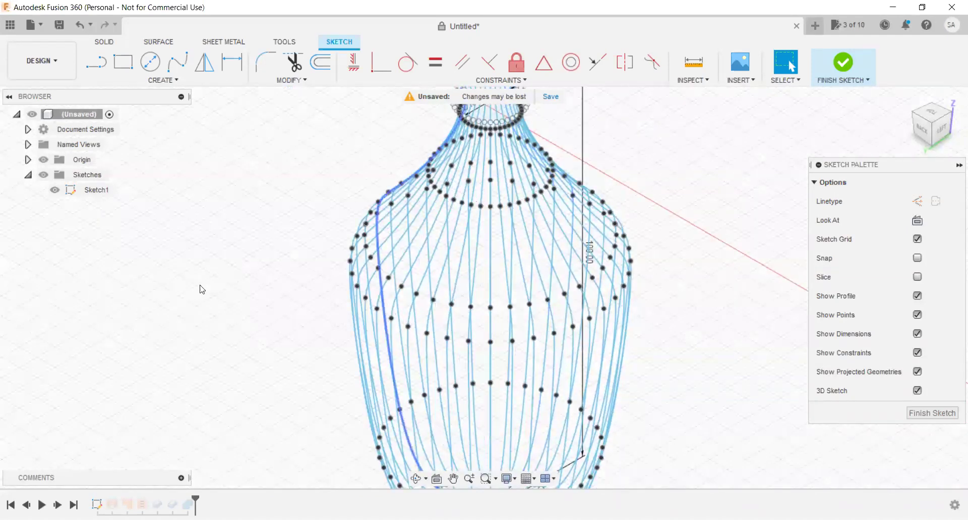
scroll(499, 247, down, 2)
scroll(502, 263, down, 2)
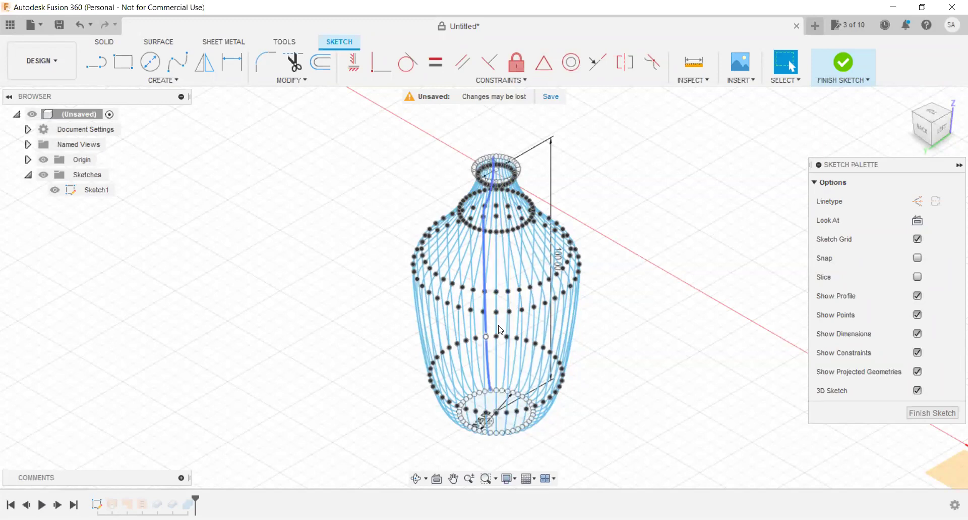
scroll(502, 323, up, 2)
scroll(503, 324, up, 2)
scroll(503, 324, down, 1)
scroll(501, 323, down, 1)
scroll(502, 323, down, 1)
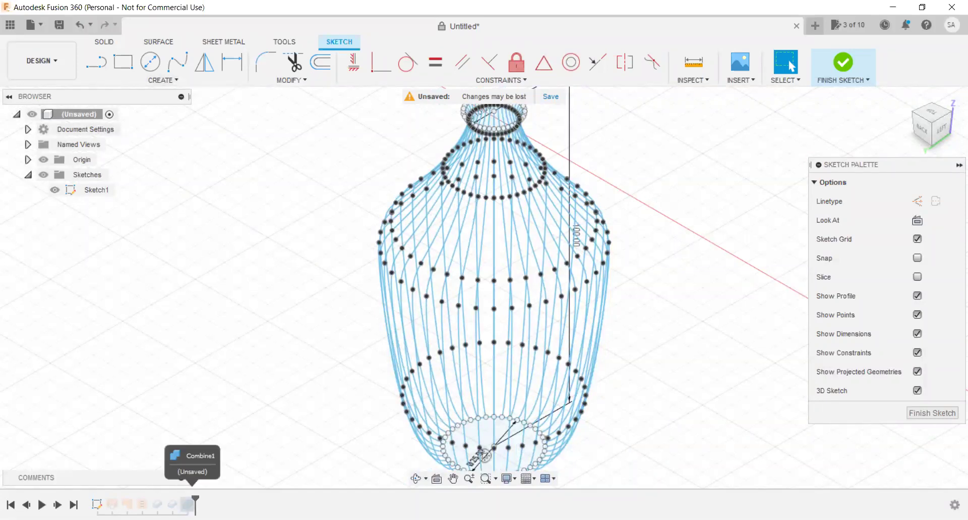
Select a vase curve and check its context options without changing anything.
click(435, 328)
right_click(435, 329)
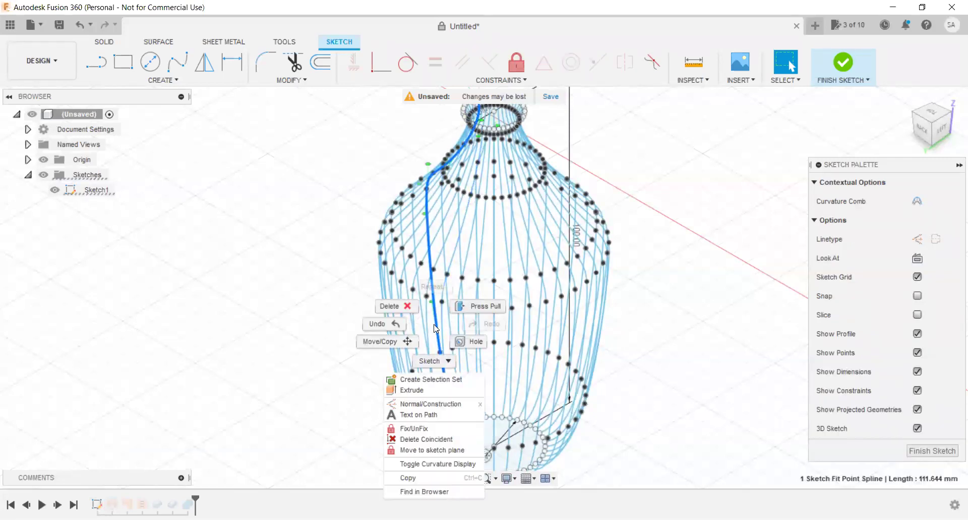
click(441, 359)
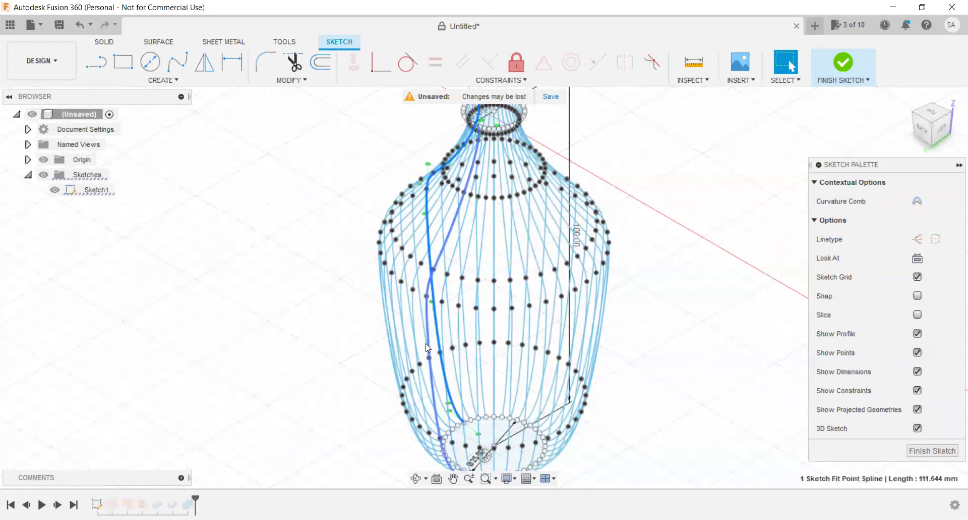
right_click(426, 342)
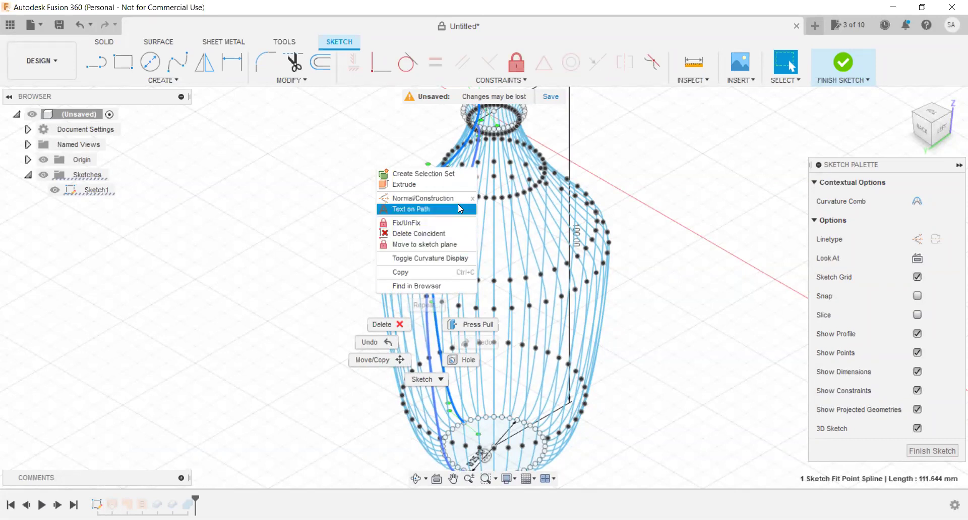
click(636, 186)
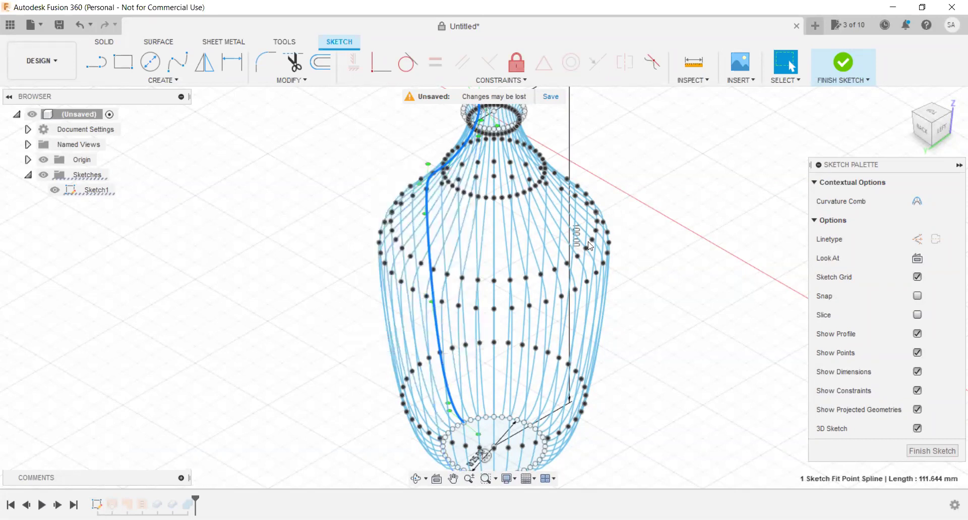
scroll(275, 306, down, 2)
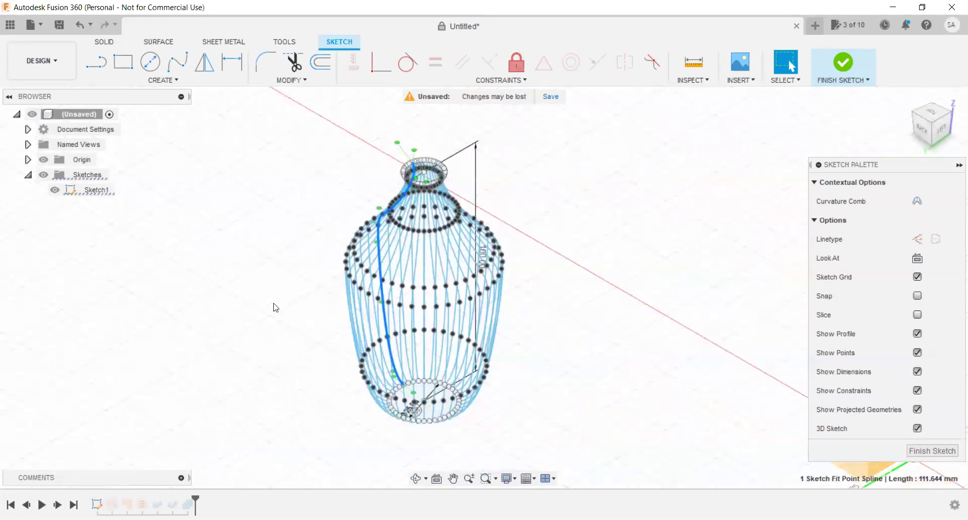
scroll(275, 307, down, 1)
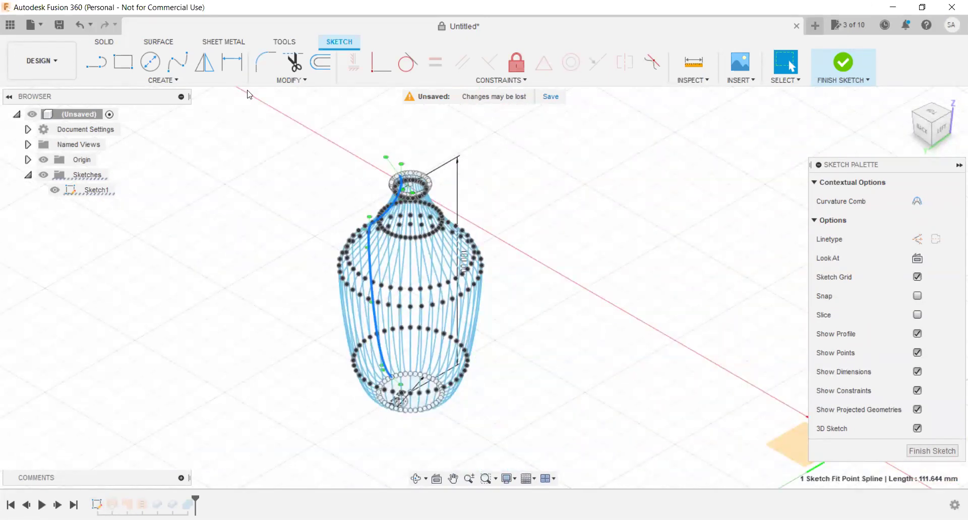
scroll(452, 287, down, 1)
Window-select the vase-pattern curves and delete them, keeping the profile spline and circles.
drag(516, 232, 346, 319)
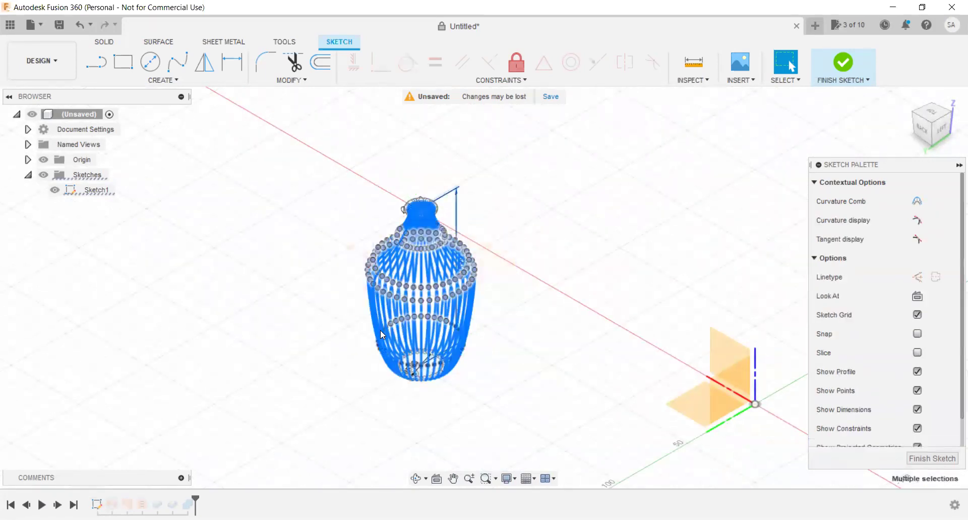
scroll(420, 311, down, 2)
scroll(421, 310, up, 1)
scroll(421, 312, up, 2)
scroll(421, 312, up, 2)
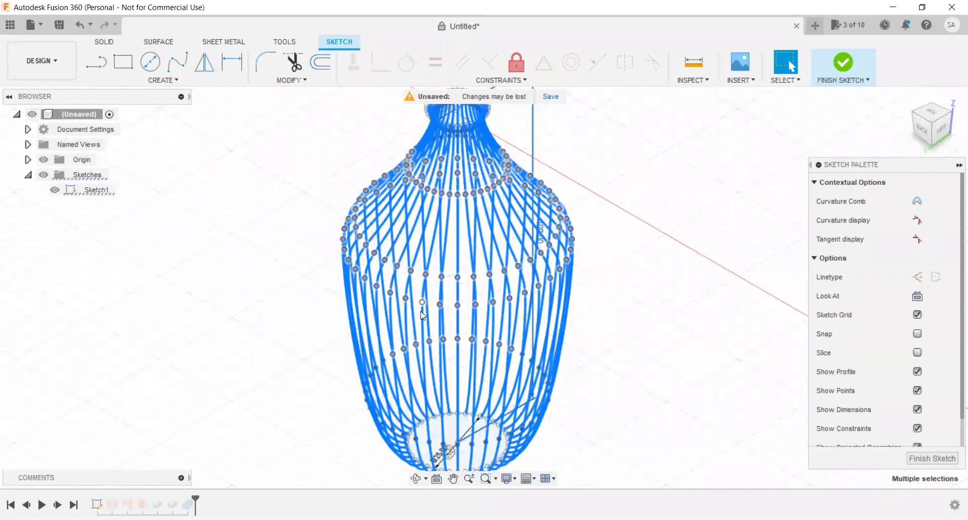
scroll(433, 317, up, 2)
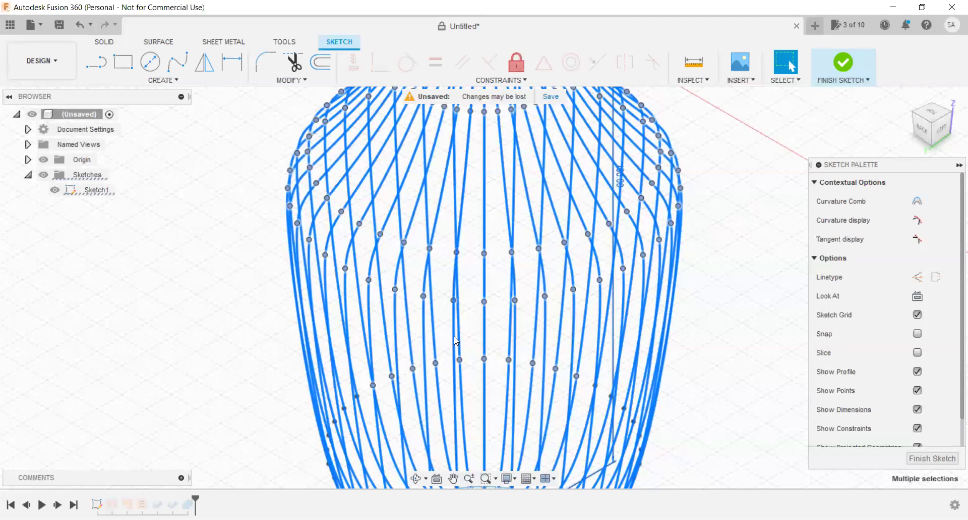
scroll(494, 373, down, 3)
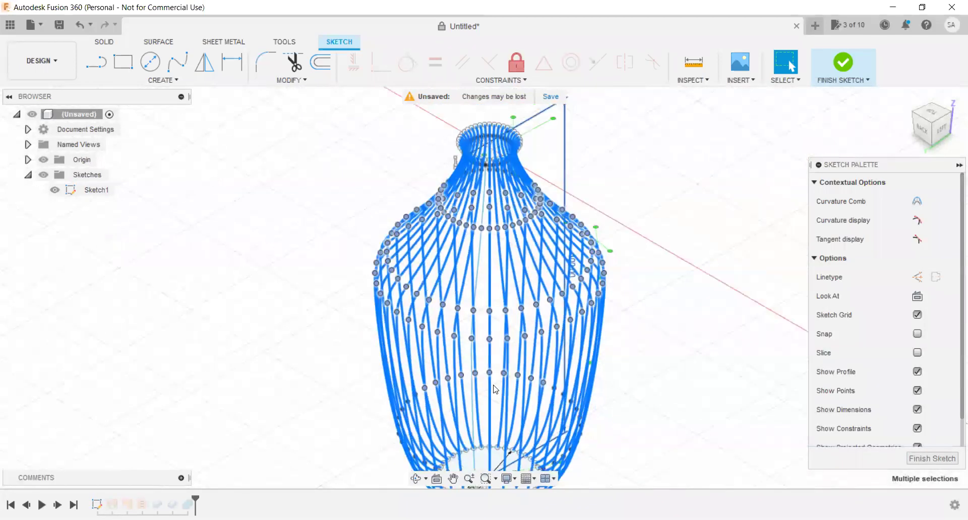
scroll(494, 388, down, 2)
key(Delete)
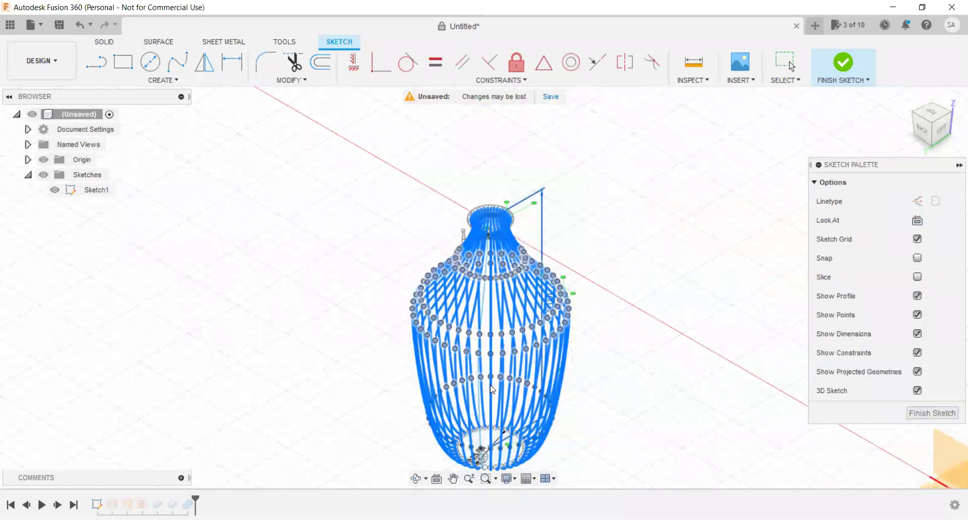
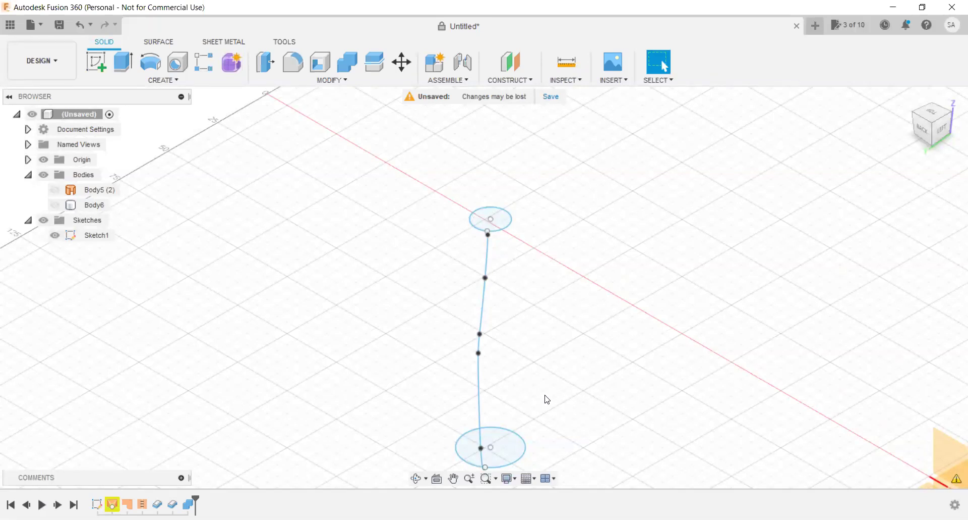
Select the base circle profile, then pick Sketch1 in the browser and bring up its context menu.
scroll(541, 376, down, 2)
scroll(504, 414, down, 1)
scroll(516, 439, up, 3)
scroll(515, 439, up, 2)
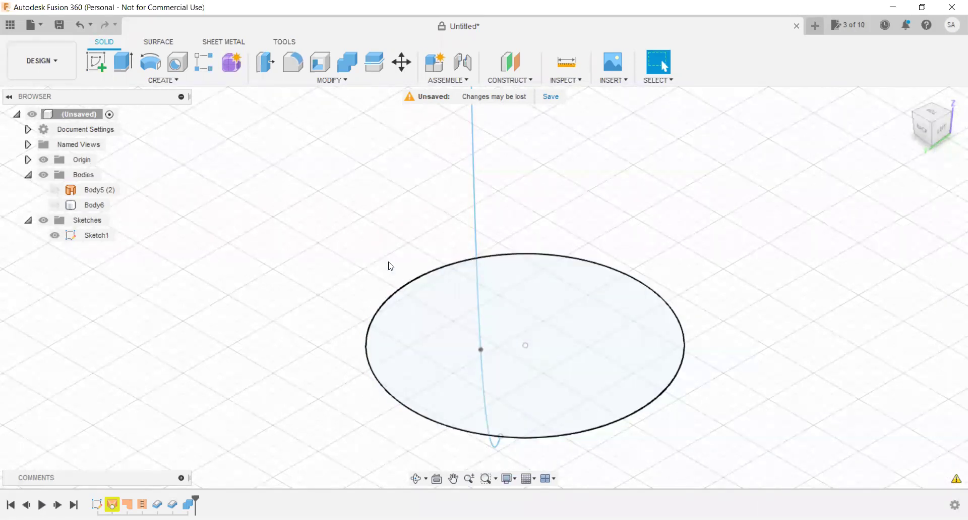
click(454, 356)
right_click(454, 357)
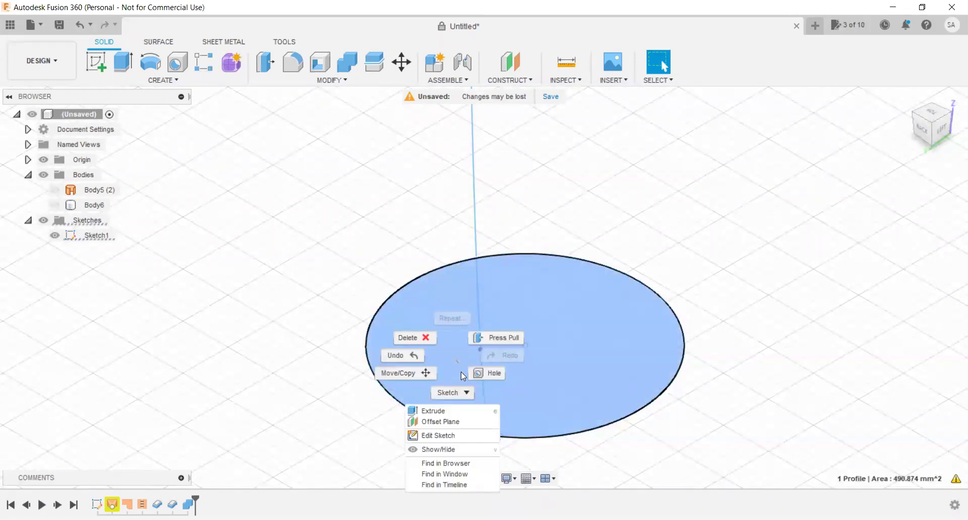
click(447, 393)
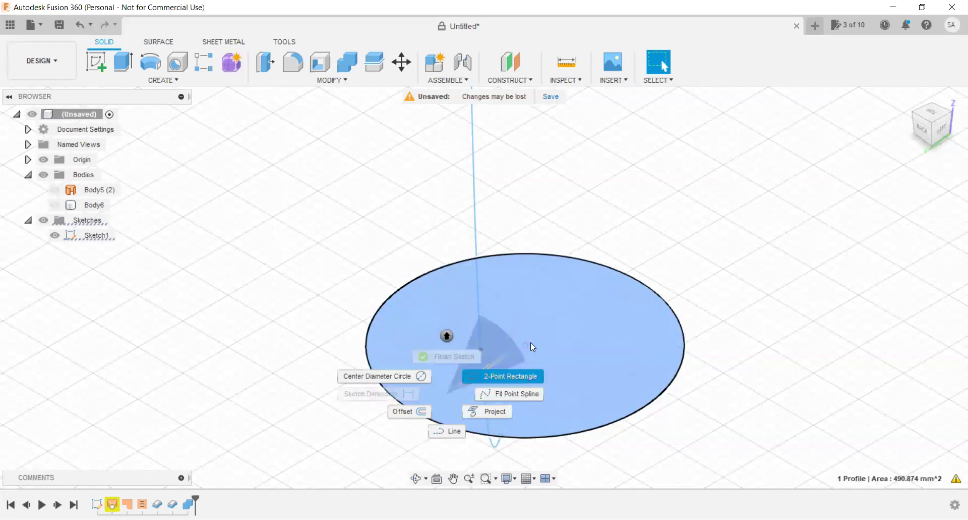
click(606, 273)
right_click(599, 289)
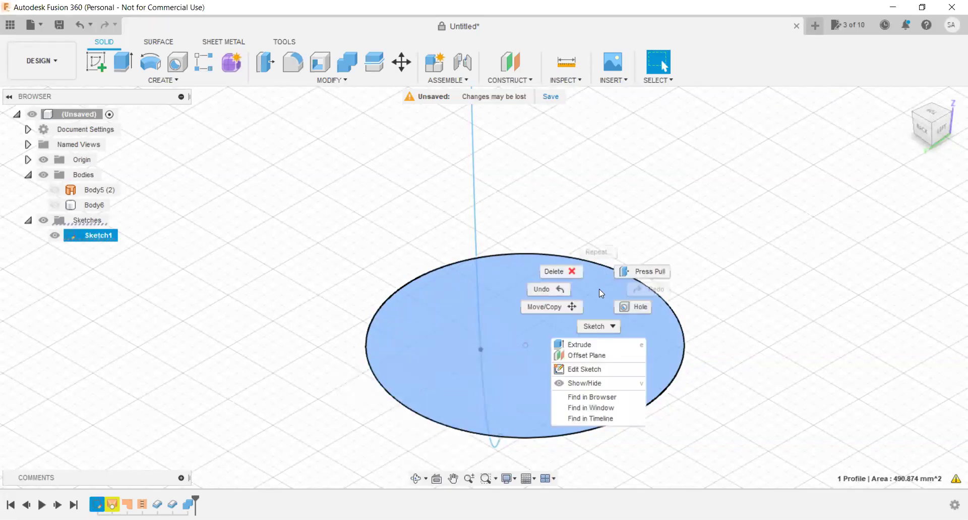
Edit Sketch1, add a line from the base circle's centre to the spline's bottom end, and finish the sketch.
click(596, 371)
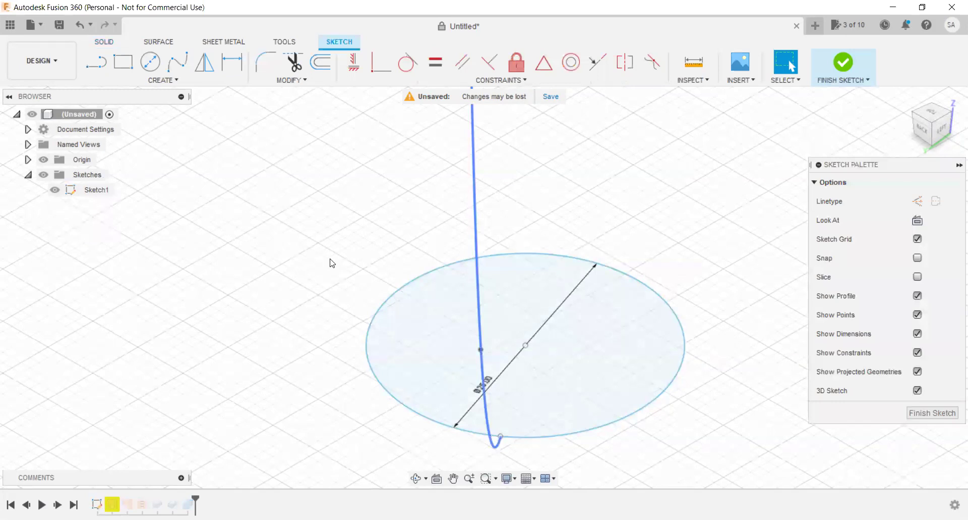
click(87, 56)
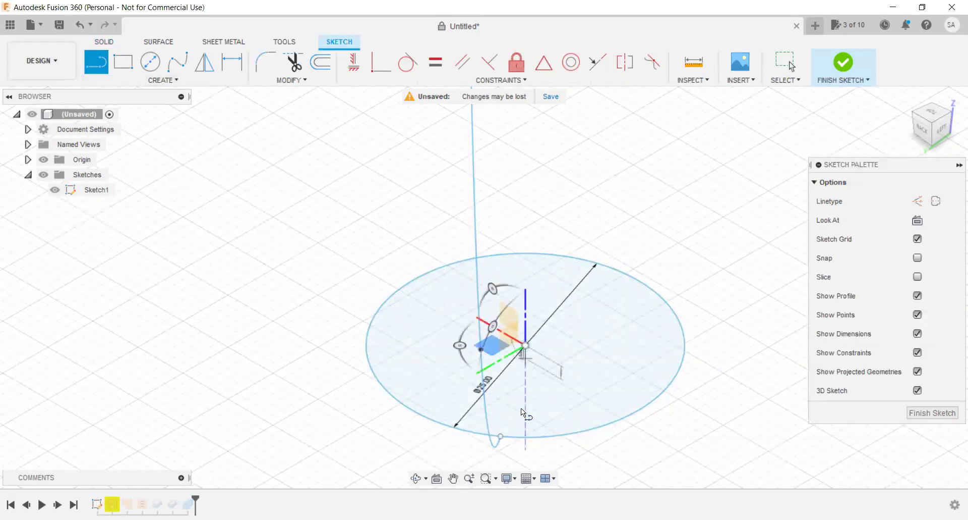
click(501, 436)
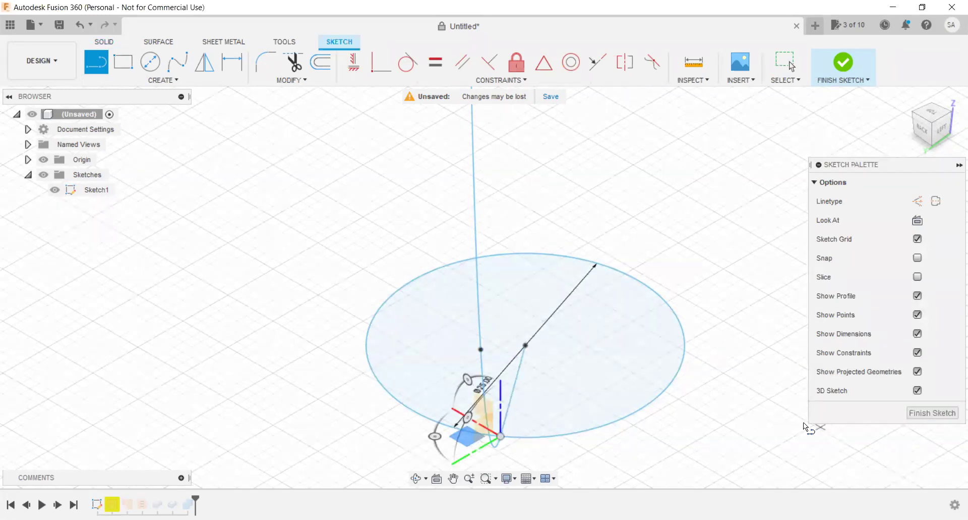
scroll(242, 378, down, 3)
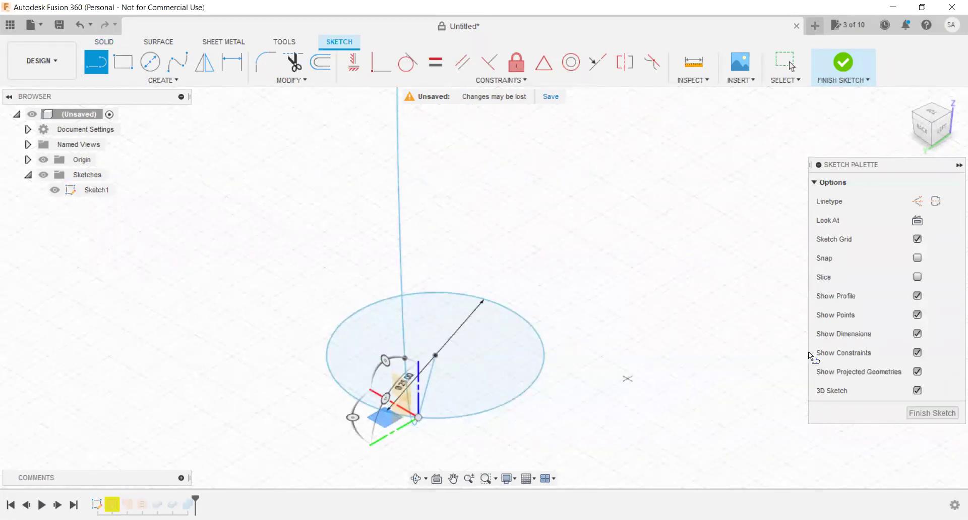
click(950, 417)
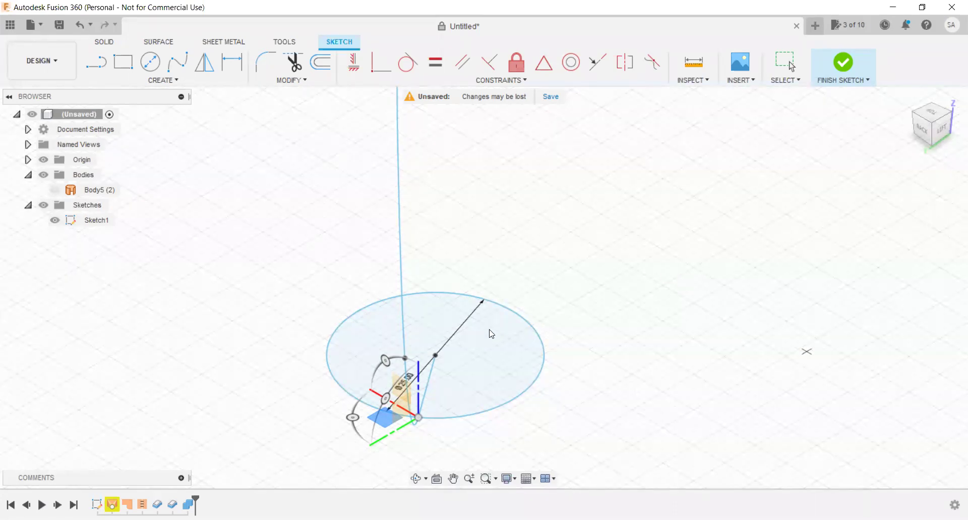
key(Return)
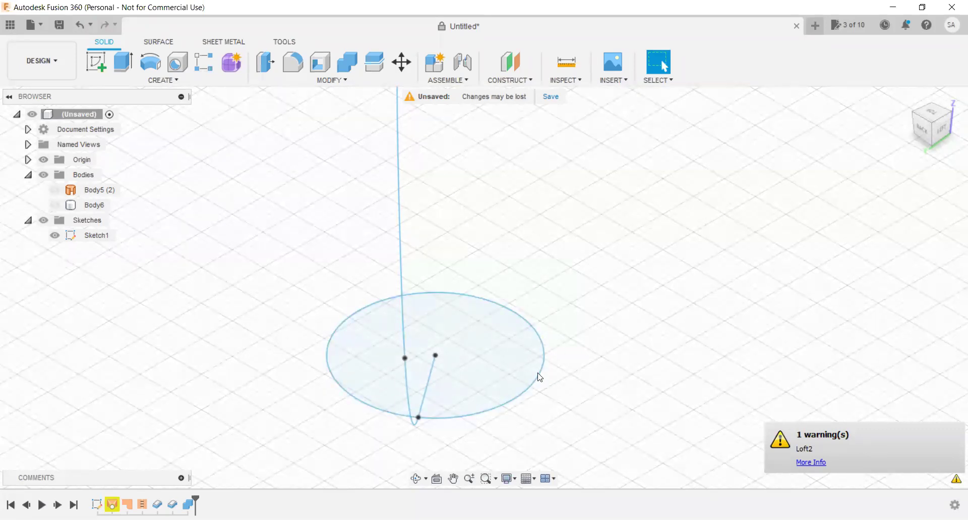
Start a surface revolve with the spline as profile, begin picking the axis, then cancel it.
scroll(468, 366, down, 3)
scroll(333, 370, down, 2)
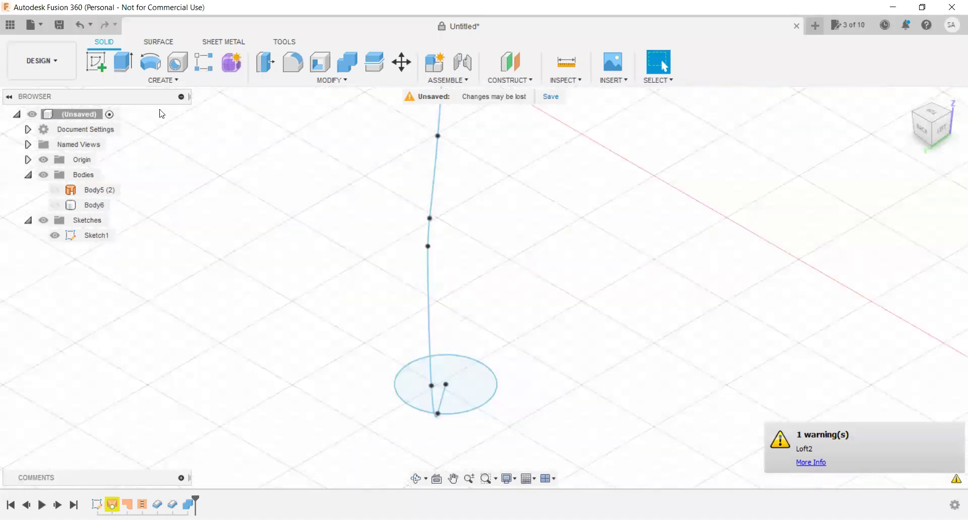
click(158, 41)
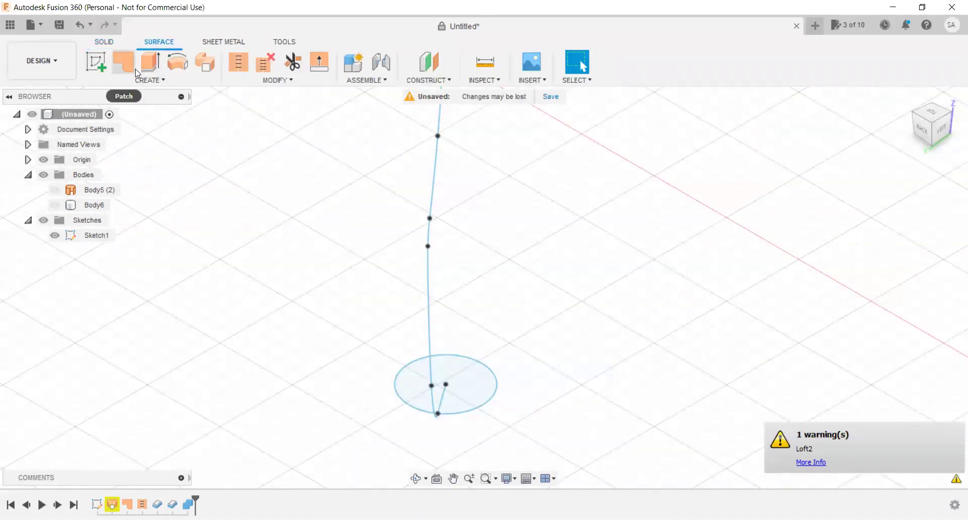
click(171, 63)
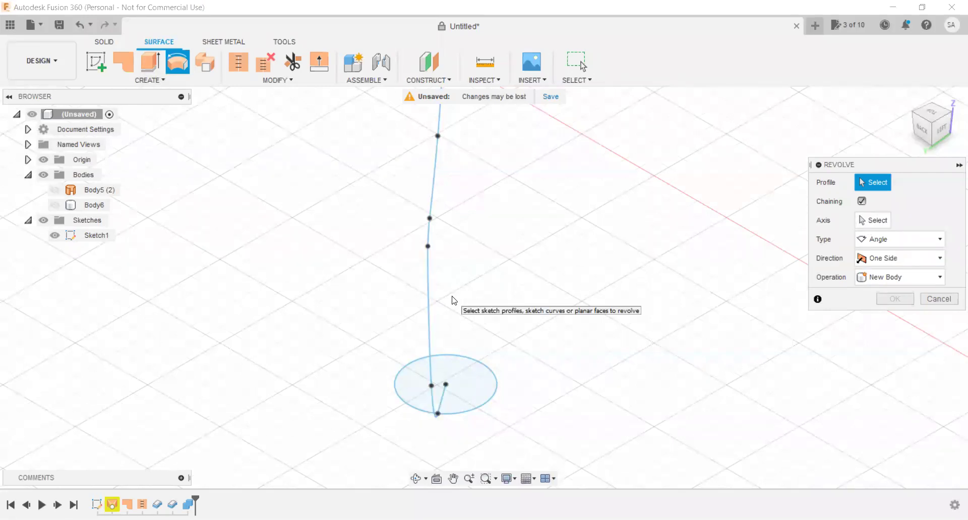
click(428, 277)
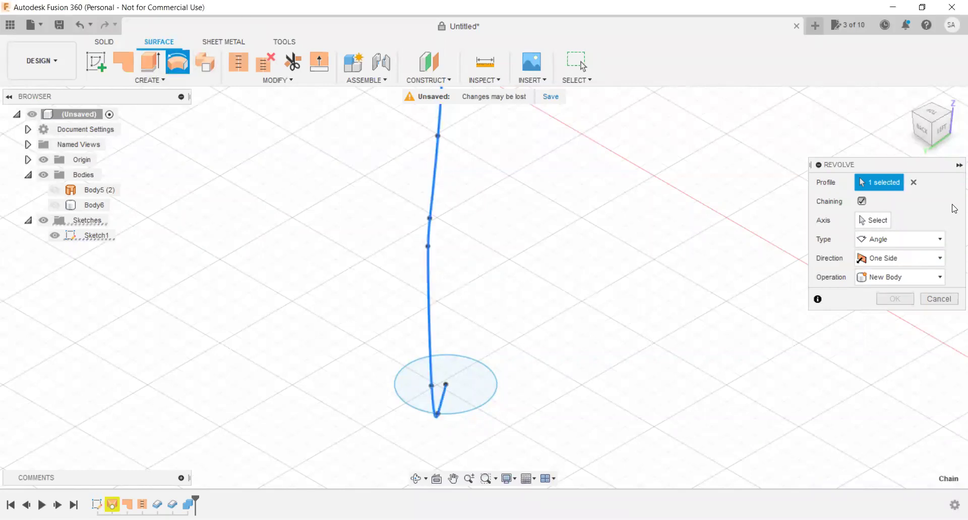
click(877, 220)
scroll(471, 391, up, 2)
scroll(472, 391, up, 1)
scroll(471, 391, up, 5)
scroll(478, 348, down, 2)
scroll(651, 297, down, 2)
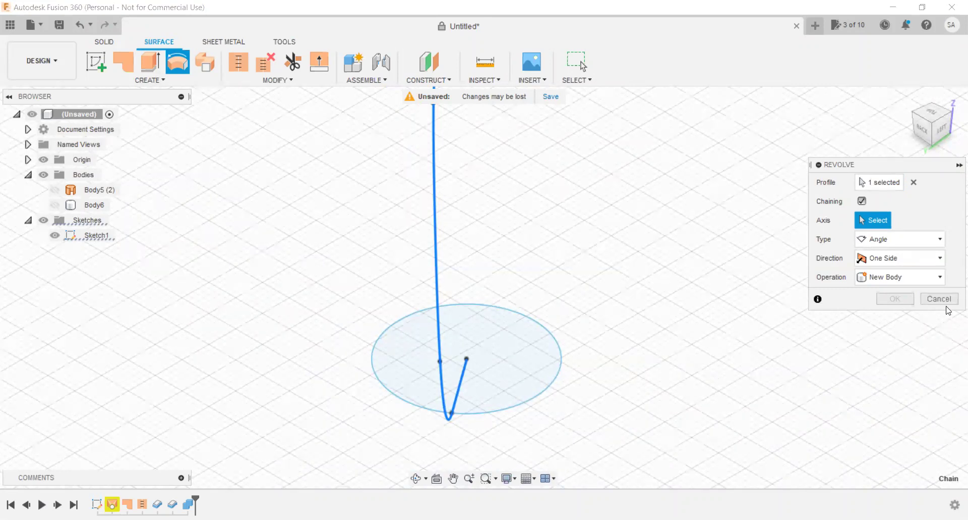
click(946, 304)
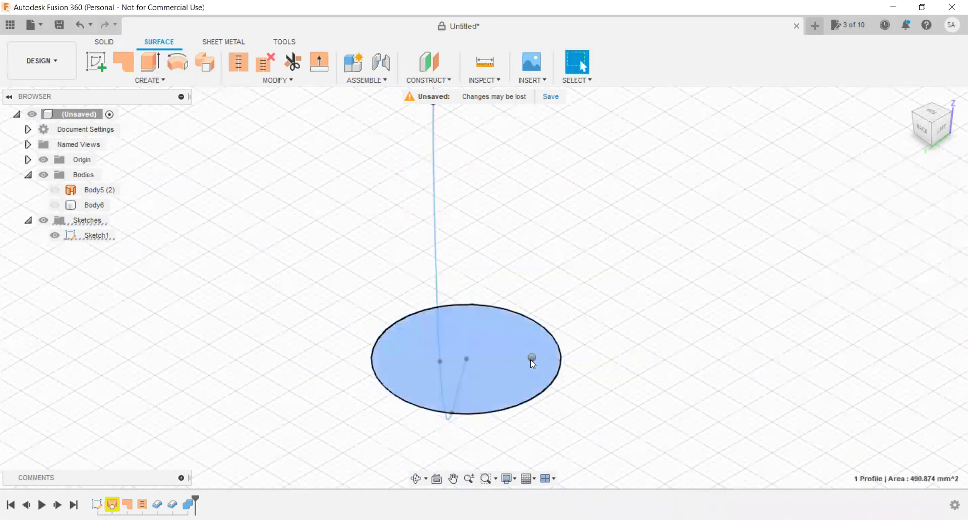
right_click(532, 359)
click(532, 447)
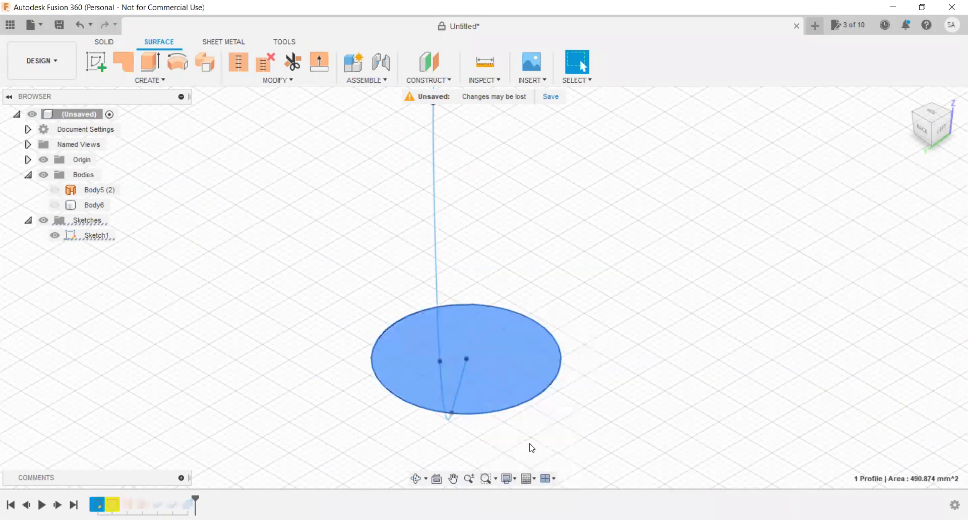
scroll(426, 309, down, 3)
scroll(383, 348, down, 2)
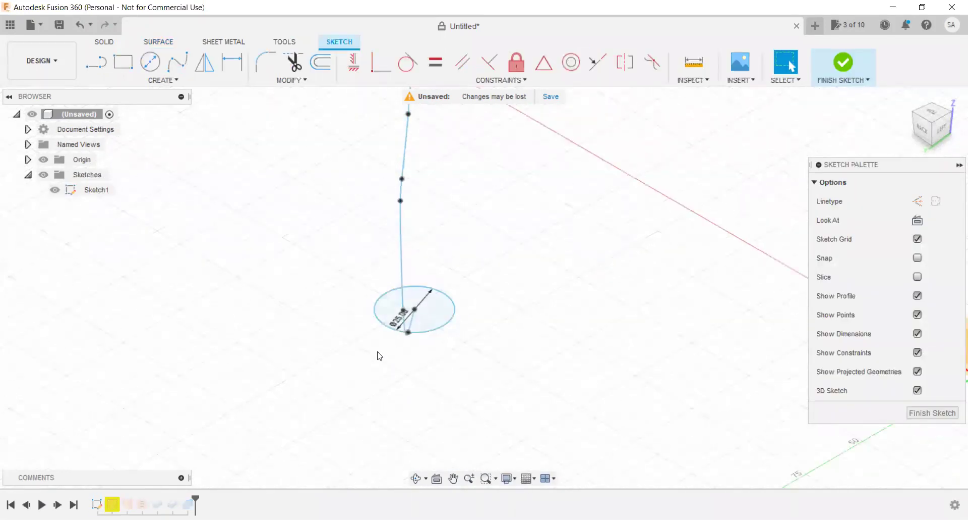
click(93, 64)
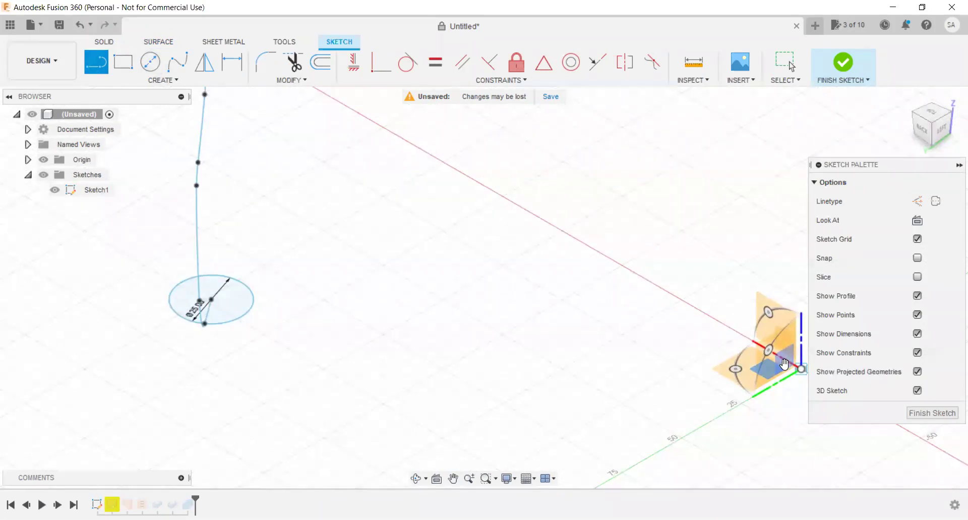
scroll(634, 348, up, 3)
scroll(465, 379, down, 1)
scroll(373, 368, up, 1)
scroll(520, 368, down, 3)
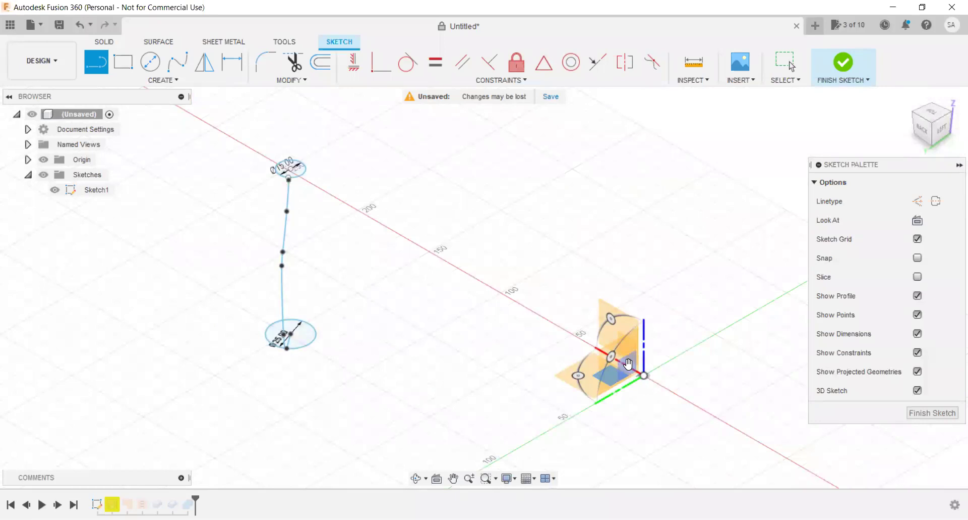
click(631, 365)
click(945, 135)
mouse_move(933, 121)
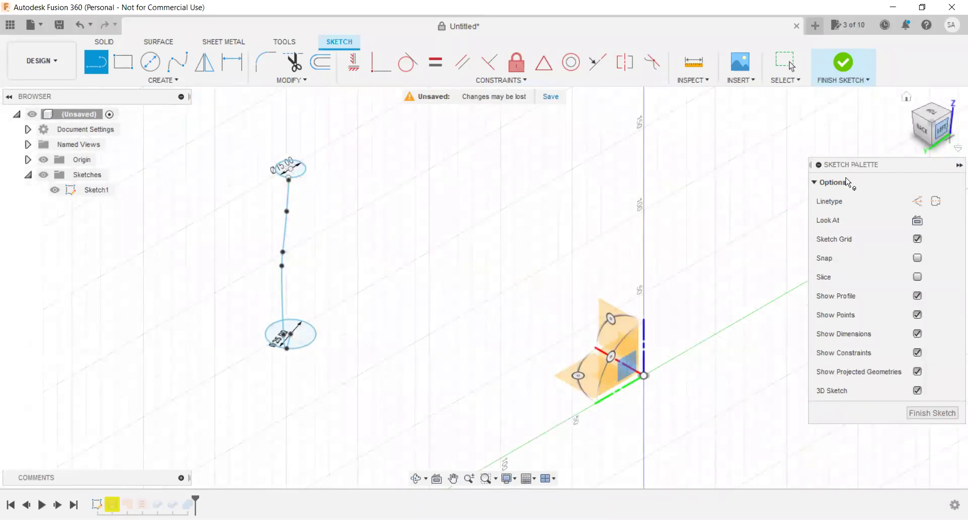
scroll(325, 335, up, 2)
scroll(325, 336, up, 2)
scroll(329, 331, up, 3)
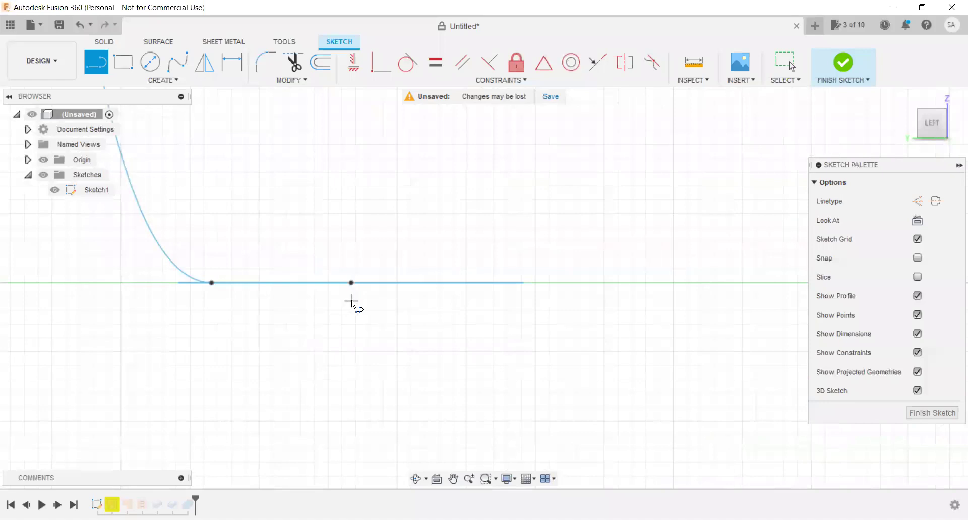
click(943, 137)
mouse_move(937, 139)
mouse_down()
mouse_move(408, 406)
mouse_move(519, 370)
mouse_move(531, 298)
mouse_move(550, 275)
mouse_up()
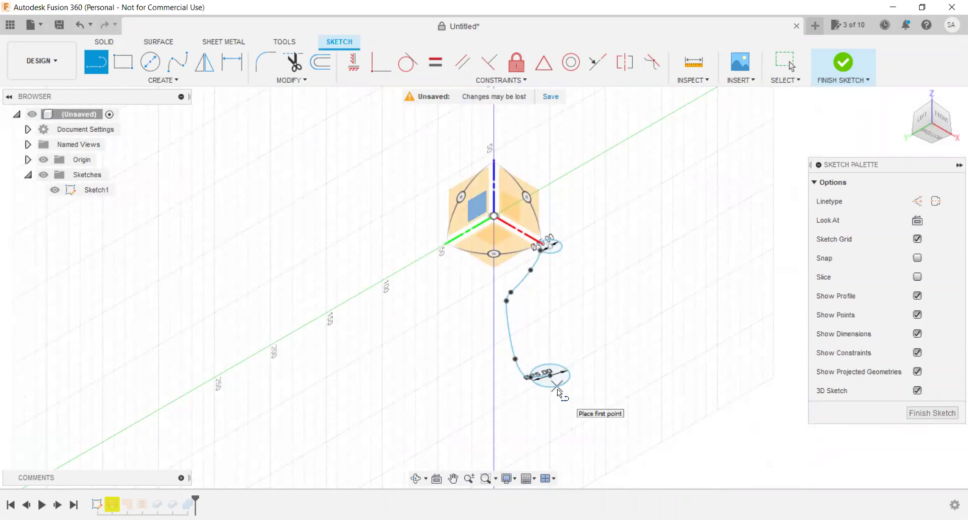
scroll(559, 391, up, 1)
scroll(552, 385, up, 2)
scroll(552, 394, up, 2)
scroll(545, 398, up, 2)
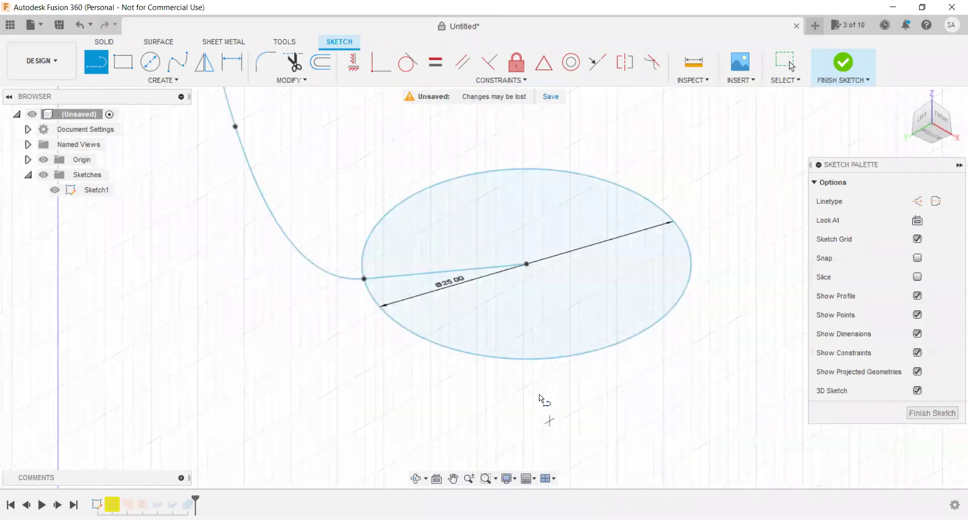
shift+middle_drag(676, 281, 706, 262)
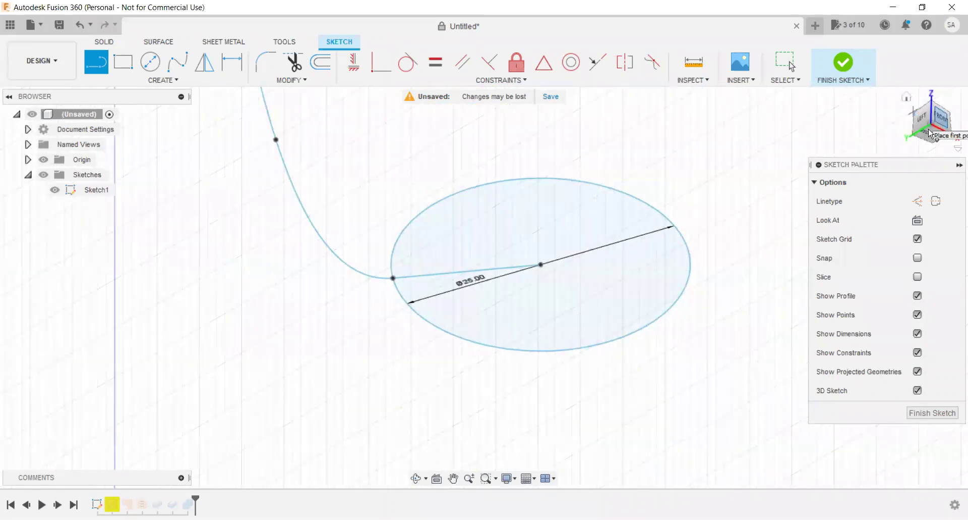
click(931, 130)
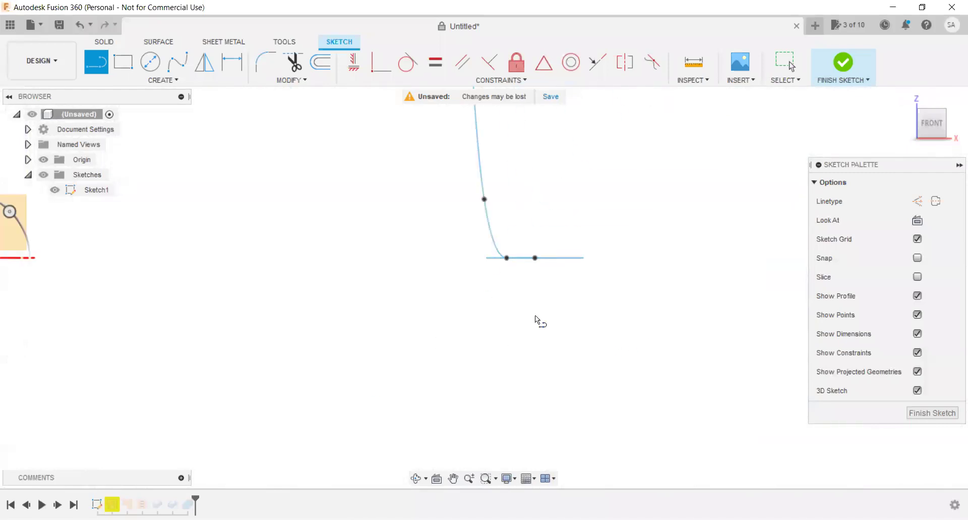
scroll(534, 315, down, 2)
click(161, 253)
scroll(507, 263, up, 2)
scroll(533, 274, up, 3)
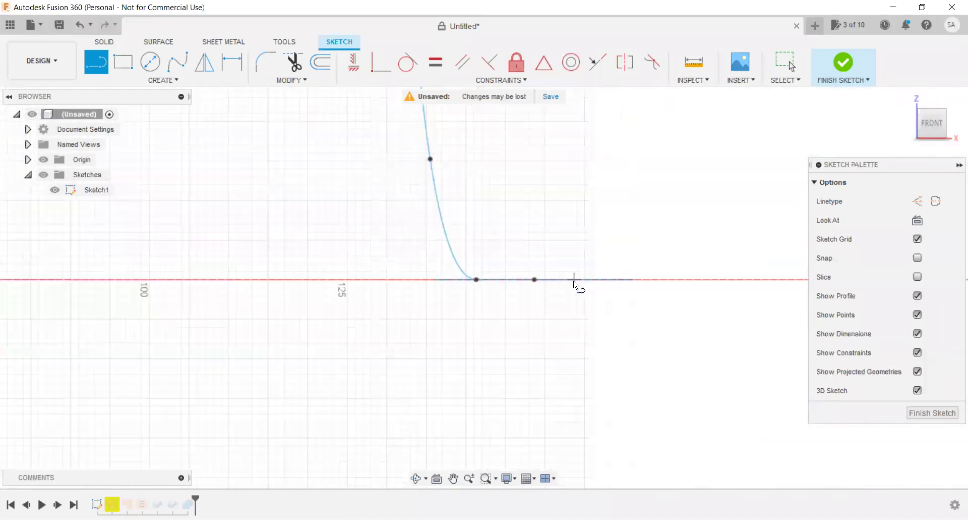
click(947, 115)
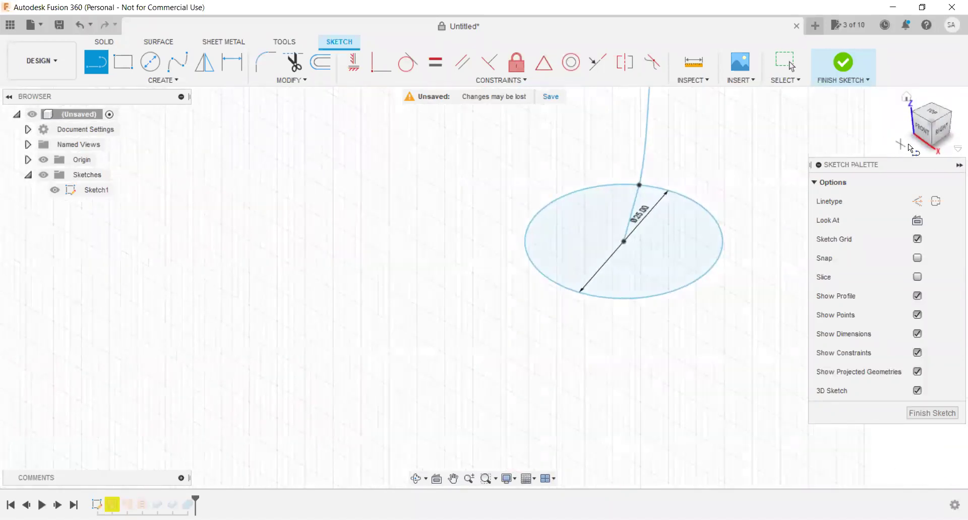
drag(911, 148, 646, 355)
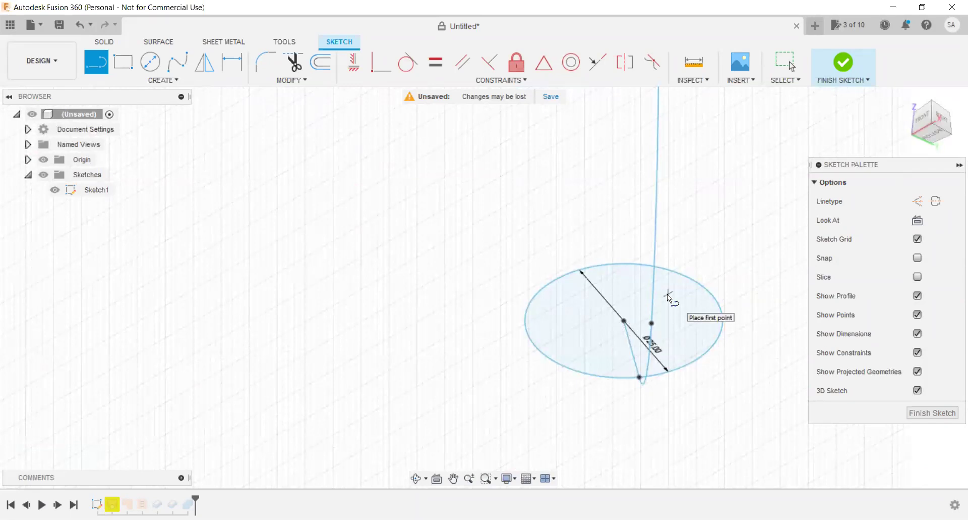
click(933, 101)
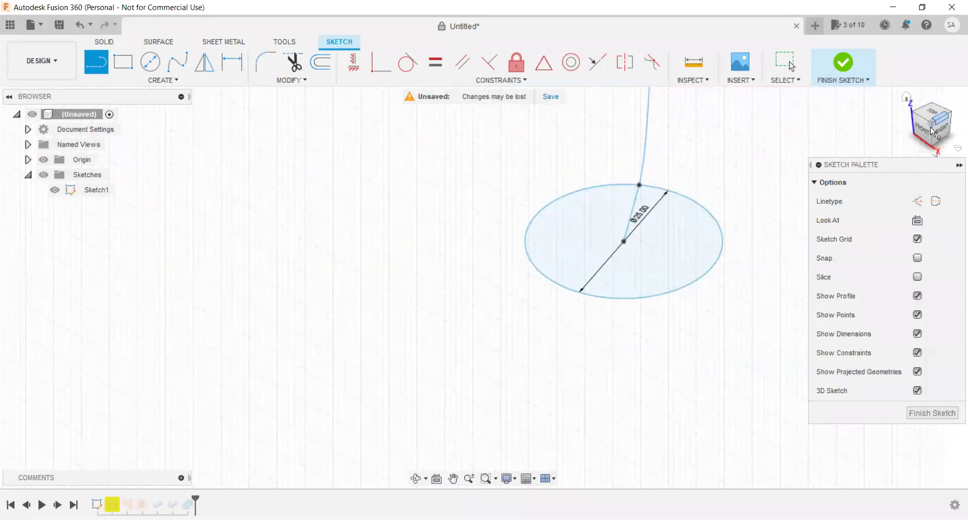
scroll(473, 395, down, 2)
scroll(464, 378, down, 3)
scroll(527, 312, up, 2)
scroll(535, 308, up, 2)
scroll(542, 314, up, 2)
scroll(537, 317, up, 1)
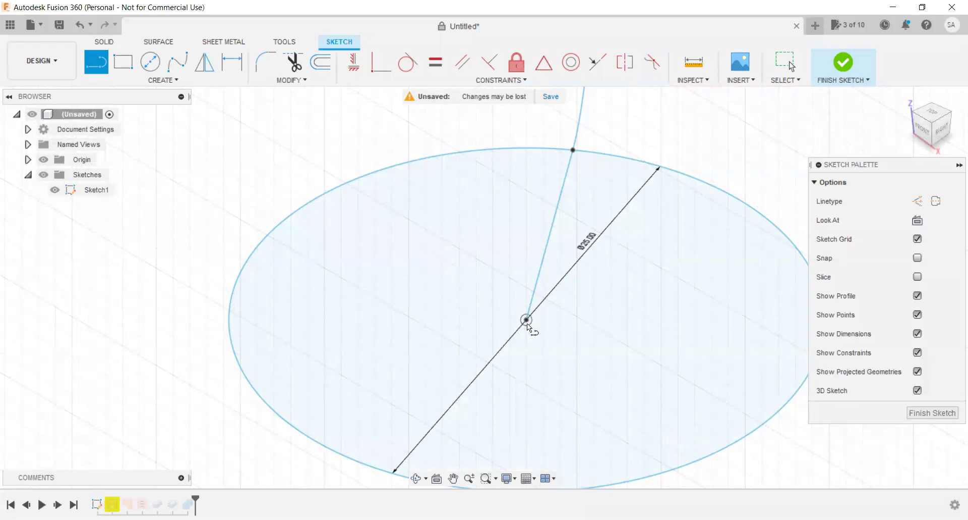
Draw a line straight down from the base circle's centre and check it from the right view.
click(527, 320)
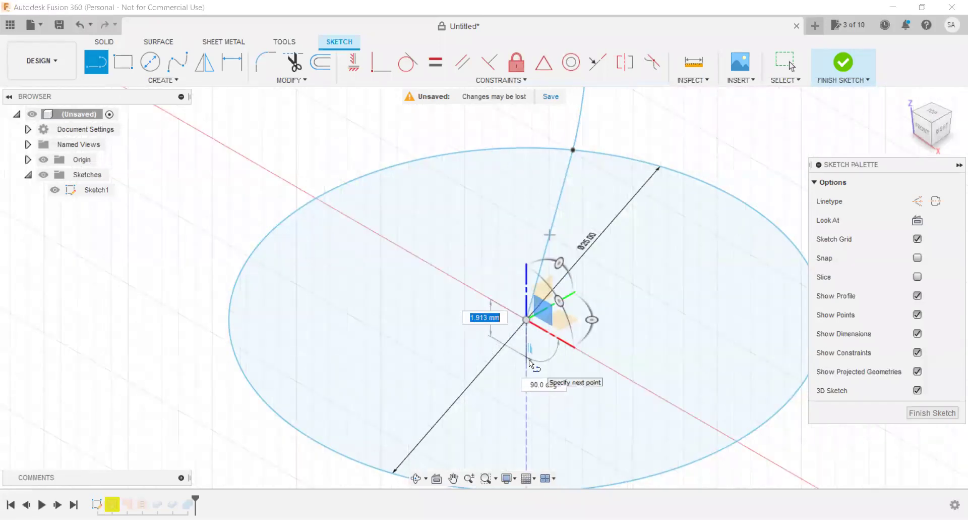
click(525, 377)
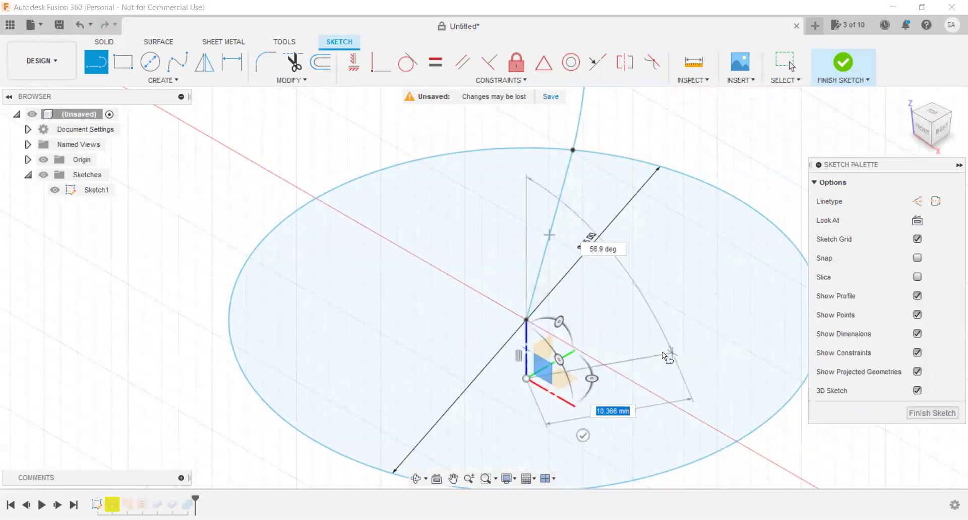
key(Escape)
scroll(479, 327, down, 5)
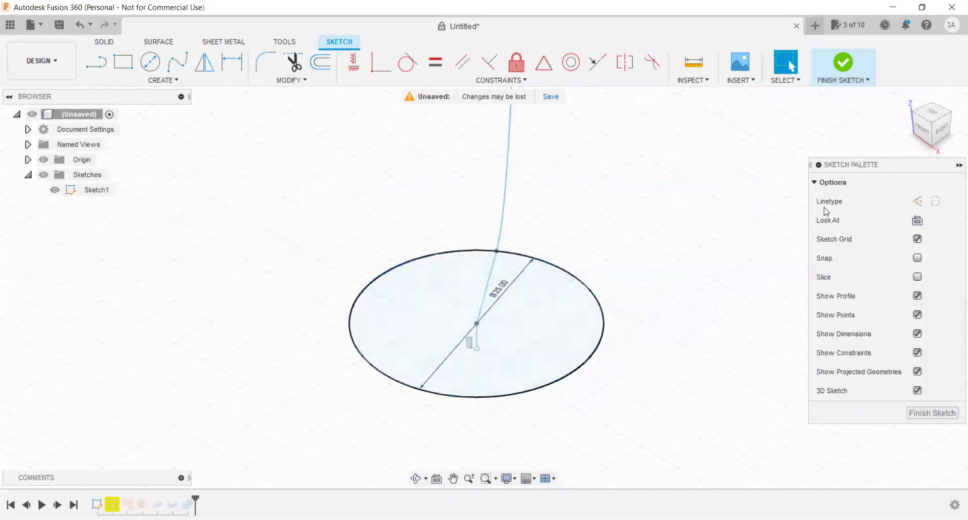
click(936, 129)
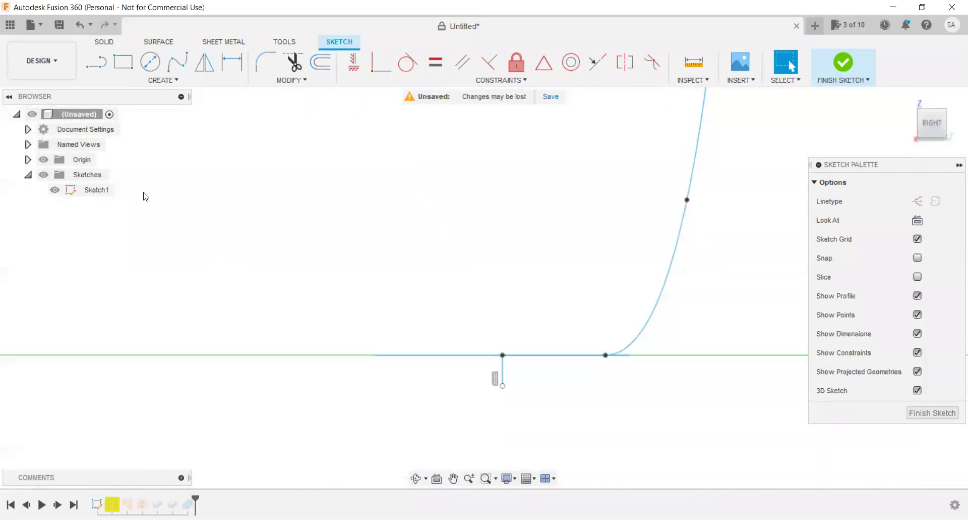
click(96, 62)
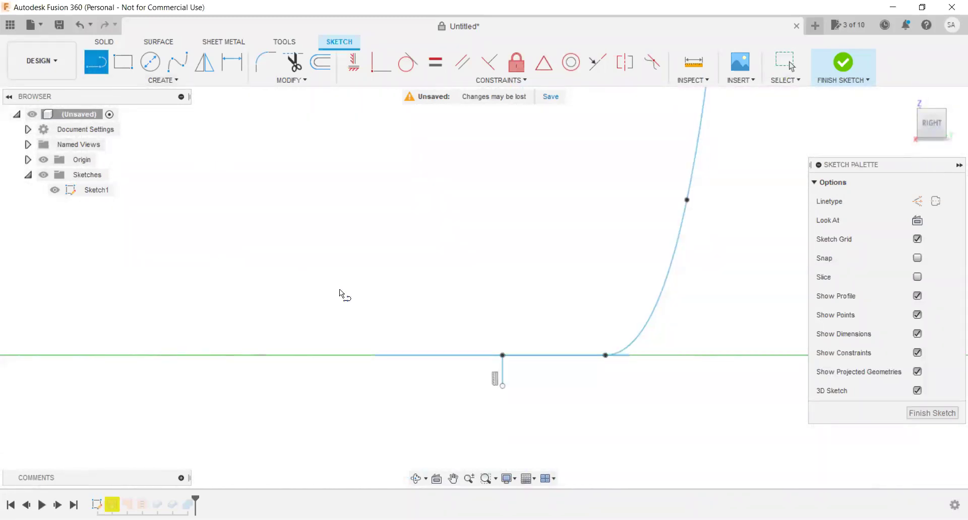
scroll(531, 329, down, 2)
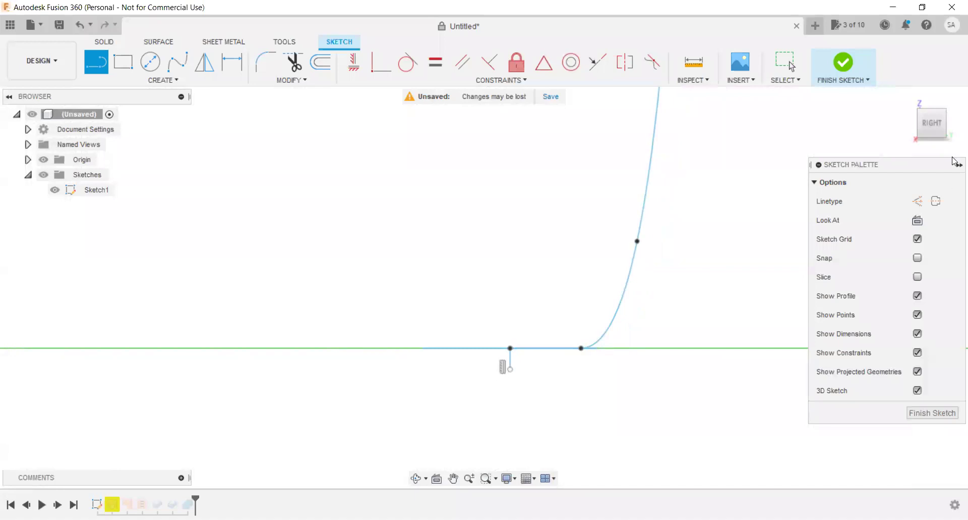
click(927, 103)
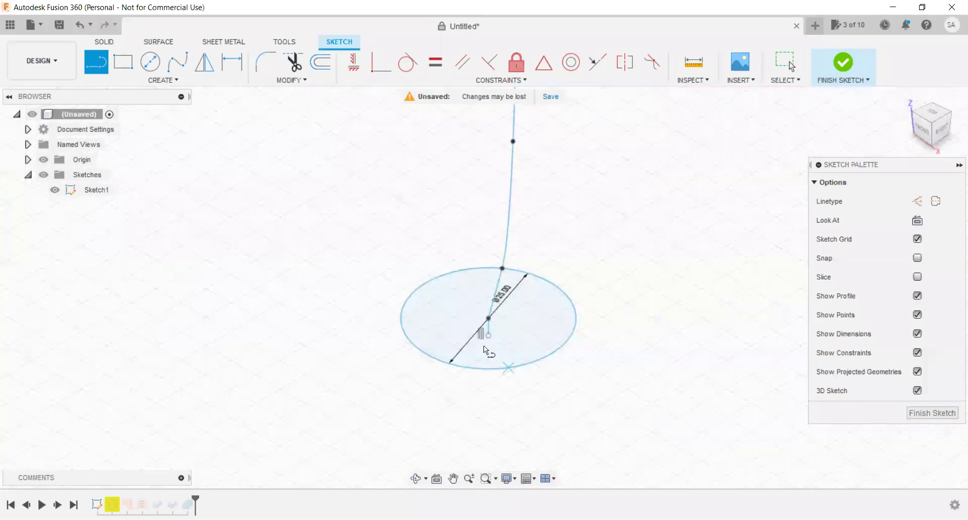
scroll(486, 341, up, 3)
Redraw the line from the circle's centre, undo the misplaced end, and extend it straight down.
click(495, 325)
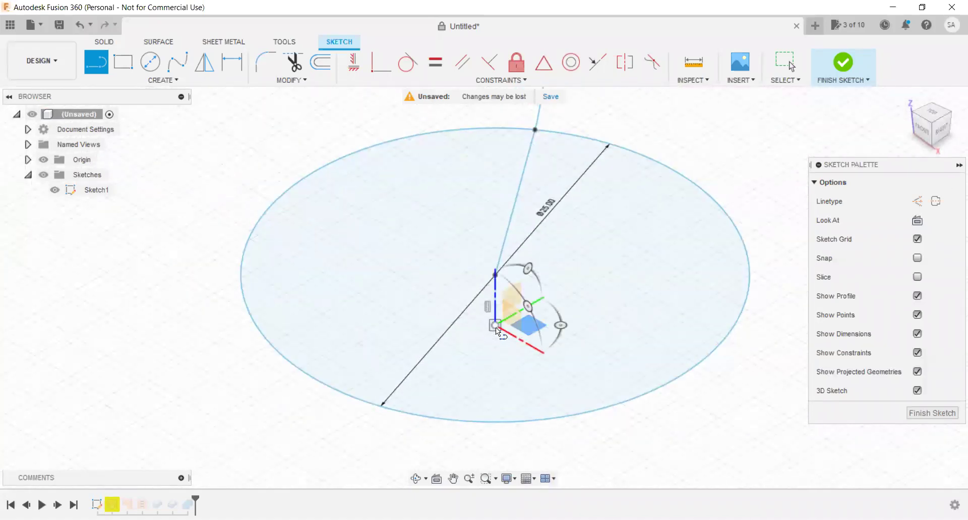
click(489, 368)
key(Escape)
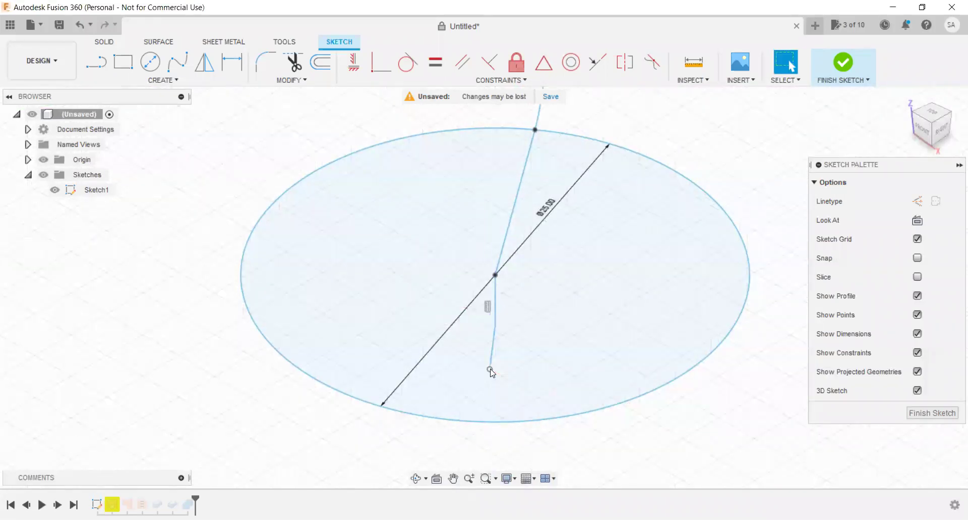
key(ctrl+z)
click(96, 61)
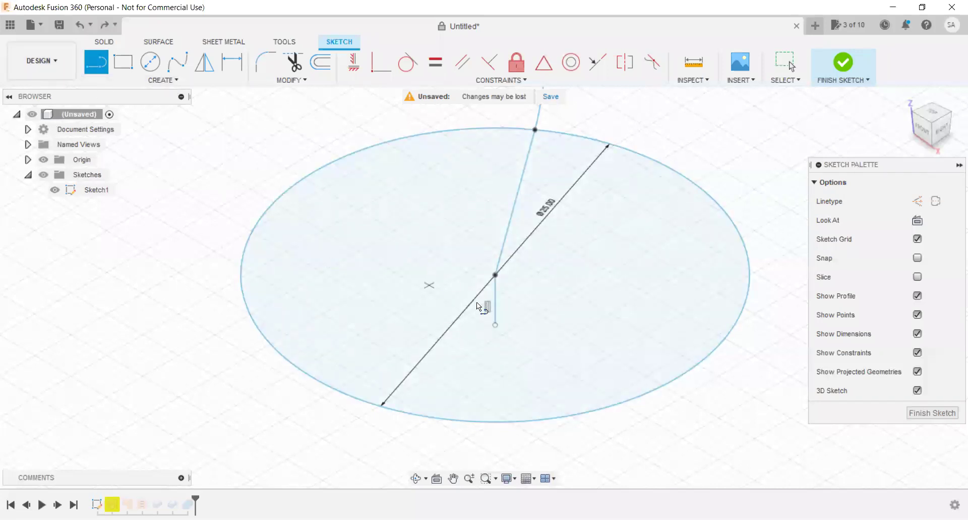
click(496, 325)
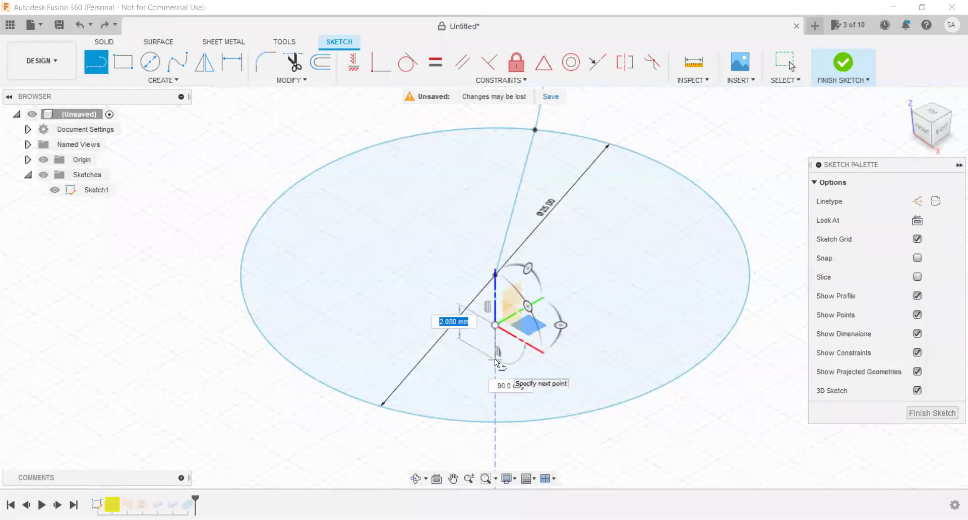
click(495, 358)
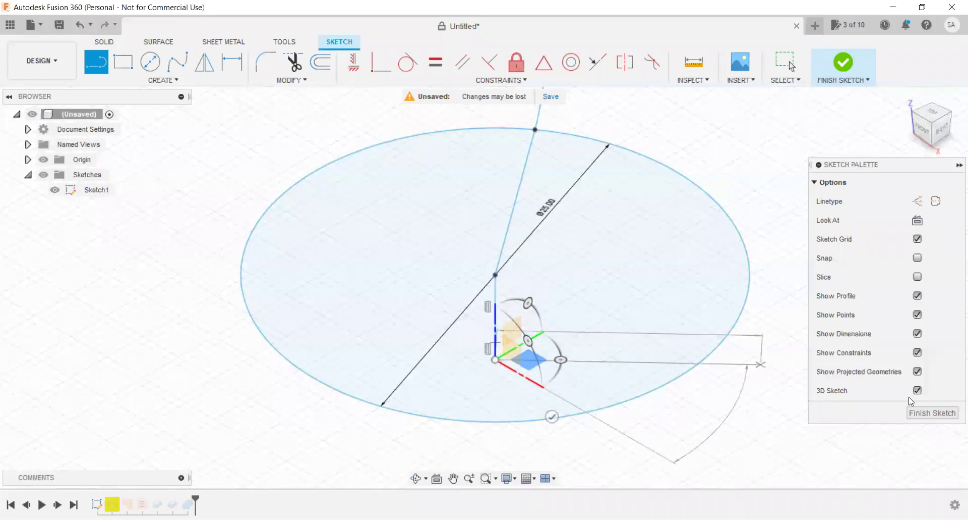
Finish editing Sketch1 from the Sketch Palette.
click(940, 414)
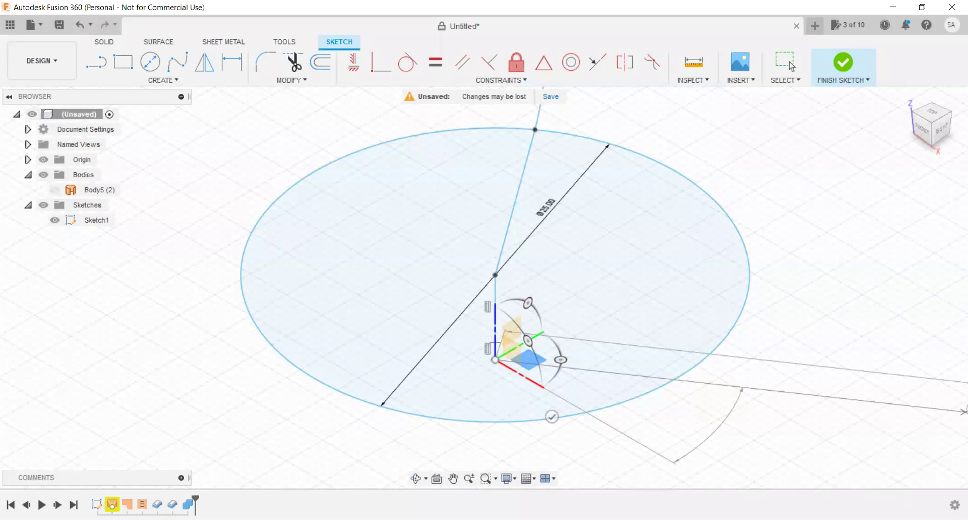
Confirm the loft so Body6 rebuilds, then zoom out the view.
click(553, 416)
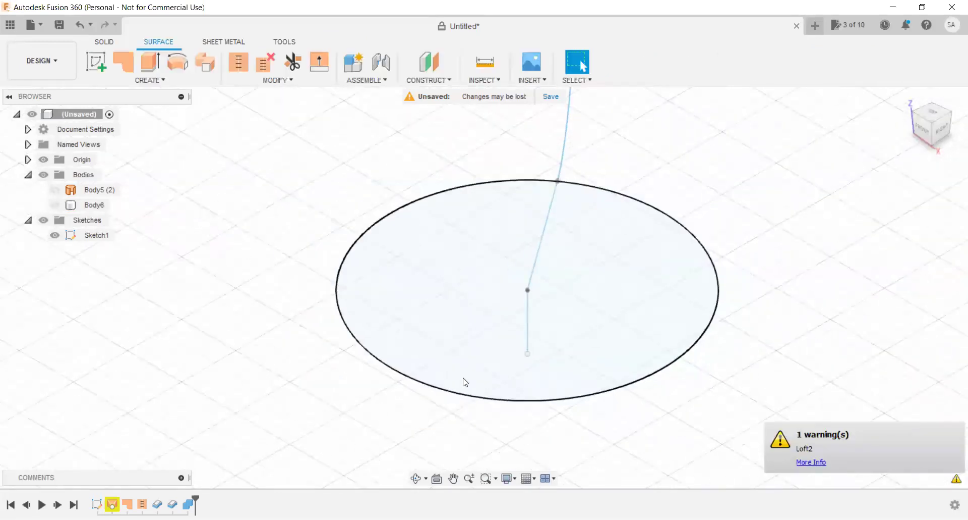
scroll(517, 343, up, 1)
scroll(511, 327, up, 1)
scroll(507, 327, up, 1)
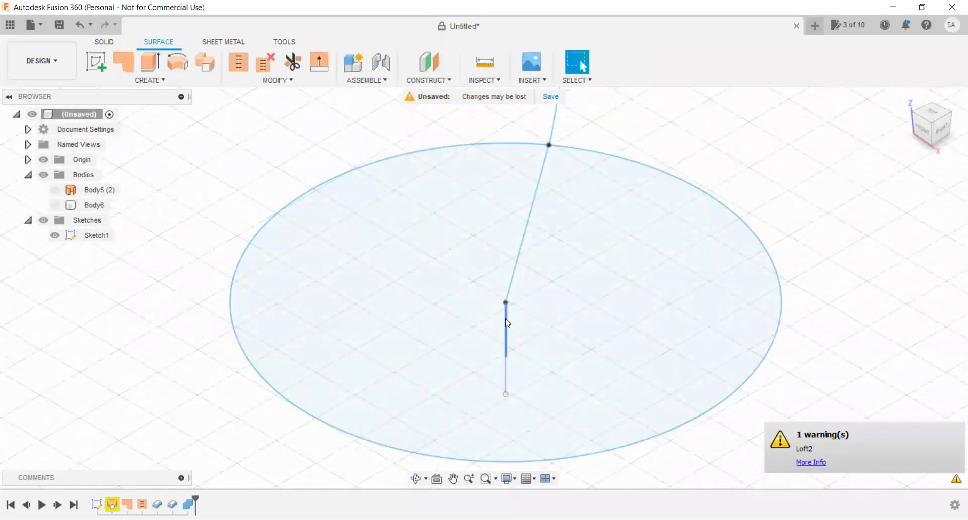
scroll(501, 326, up, 1)
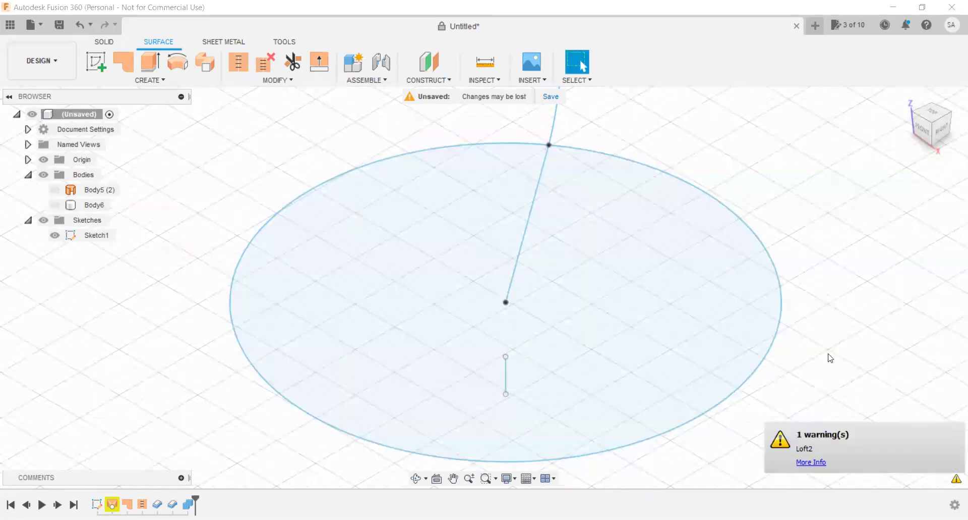
scroll(605, 309, down, 5)
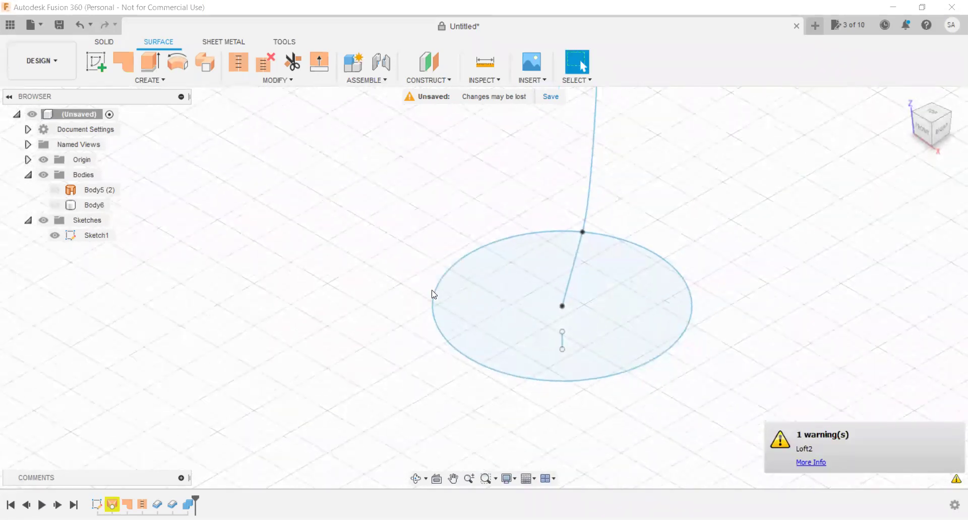
scroll(331, 277, down, 4)
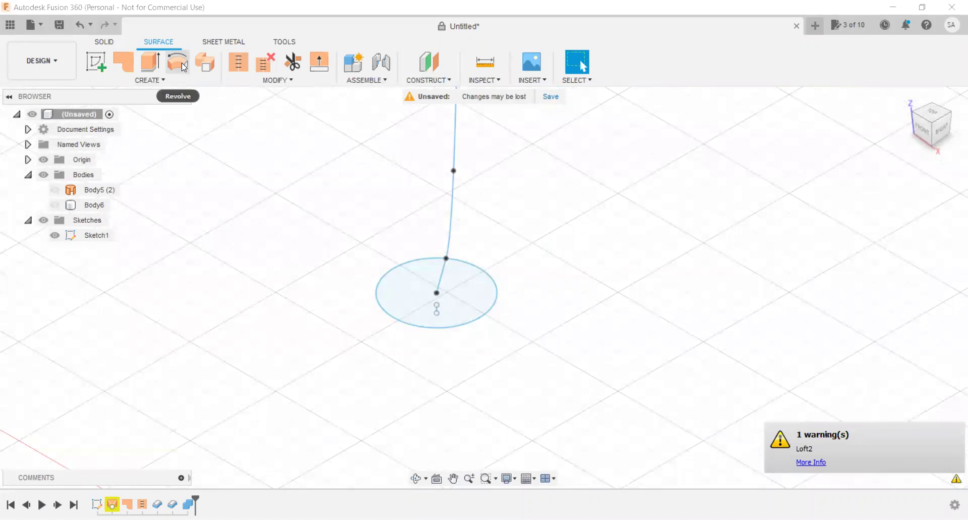
Pick the vase spline as the revolve profile and the short vertical line as the axis.
click(456, 194)
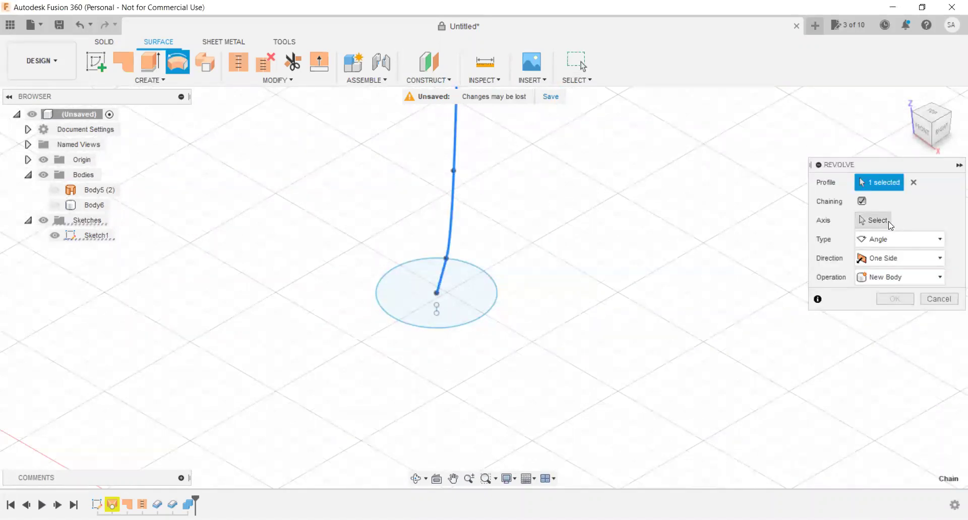
click(890, 225)
scroll(408, 318, up, 2)
scroll(422, 330, up, 3)
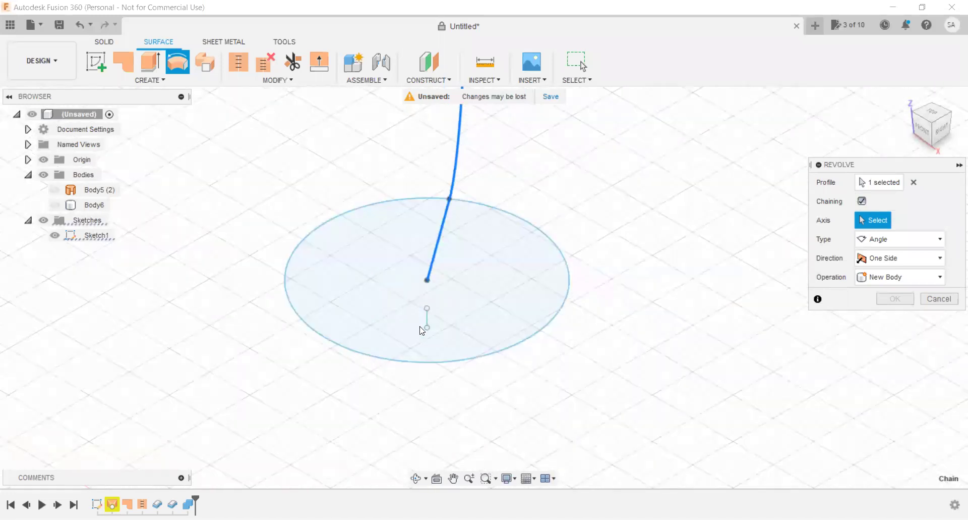
scroll(423, 327, up, 3)
scroll(431, 325, up, 2)
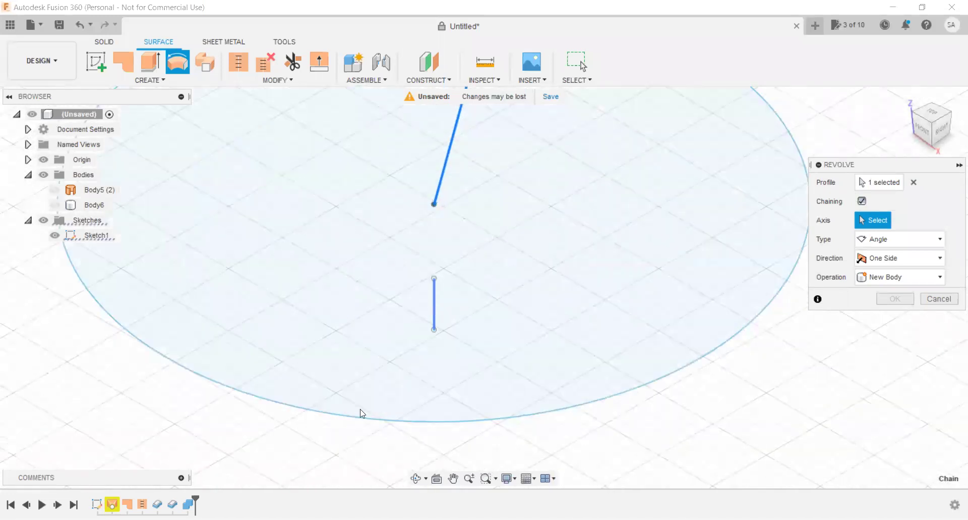
click(338, 434)
Keep the 360 deg angle and commit the revolve, which reports an error.
scroll(369, 382, down, 3)
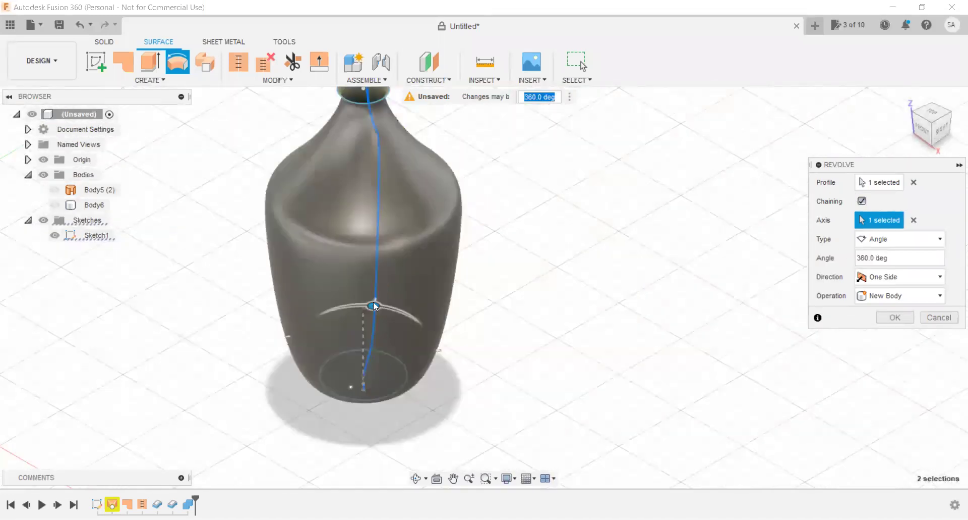
scroll(374, 306, down, 1)
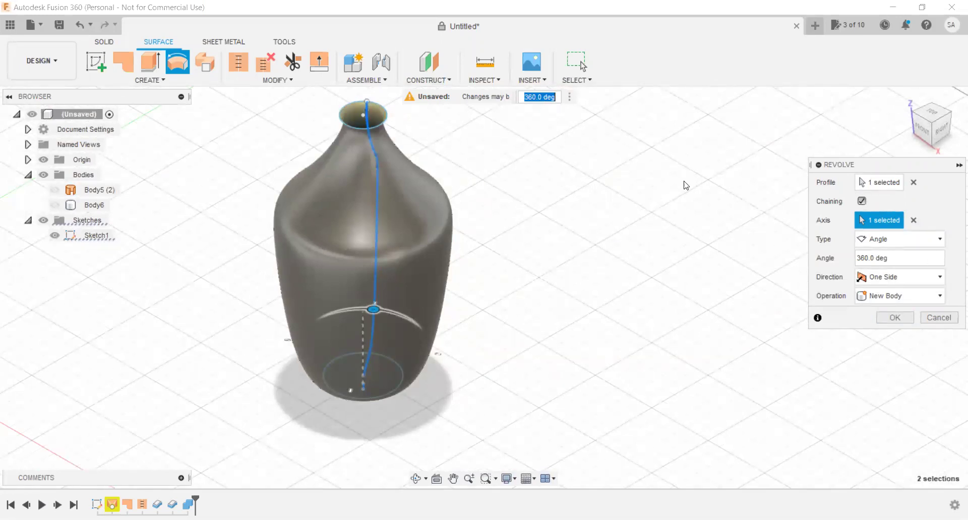
scroll(363, 147, up, 2)
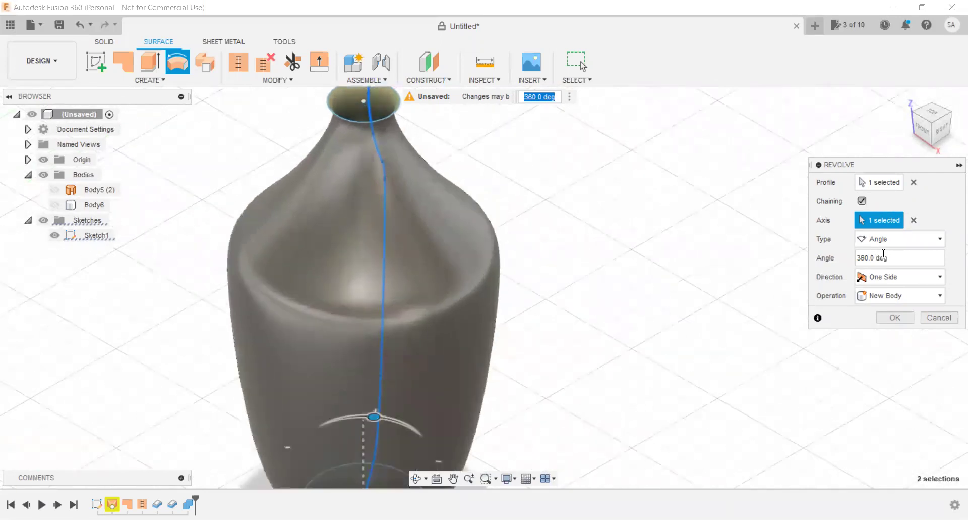
click(895, 321)
scroll(432, 308, down, 2)
scroll(433, 310, down, 2)
scroll(439, 318, down, 2)
scroll(444, 321, down, 2)
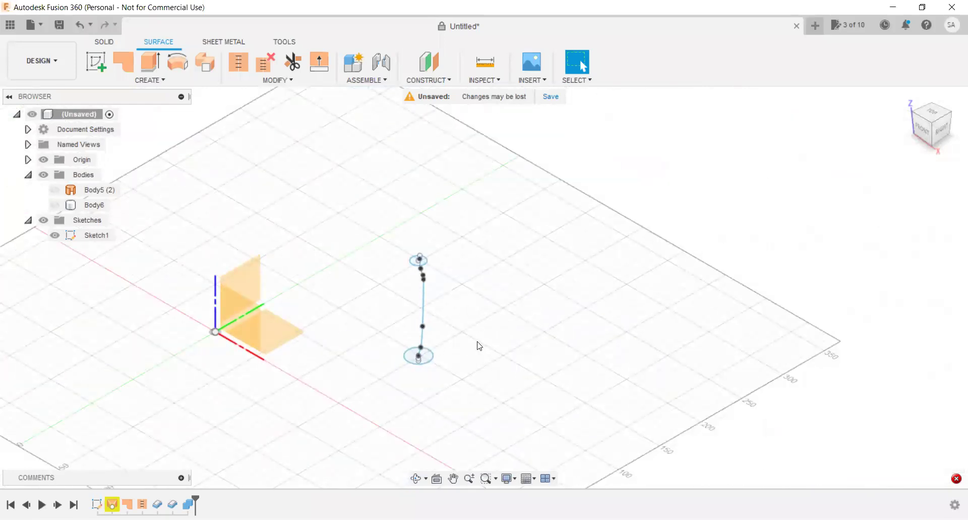
Zoom out to the full spline and both circles, then bring up the bottom circle profile's context menu.
scroll(424, 356, down, 1)
scroll(424, 355, down, 2)
scroll(417, 363, up, 5)
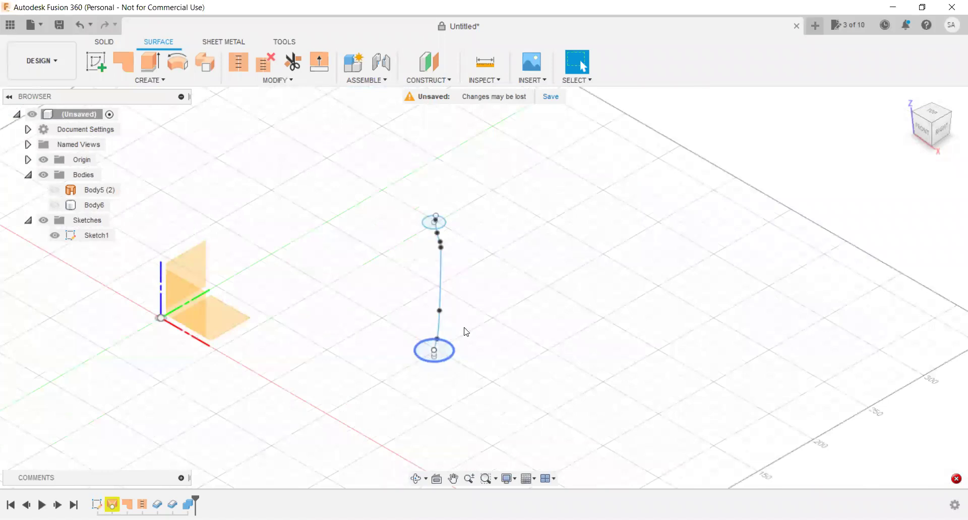
scroll(468, 348, up, 5)
scroll(507, 364, down, 1)
scroll(509, 367, down, 2)
scroll(509, 387, down, 1)
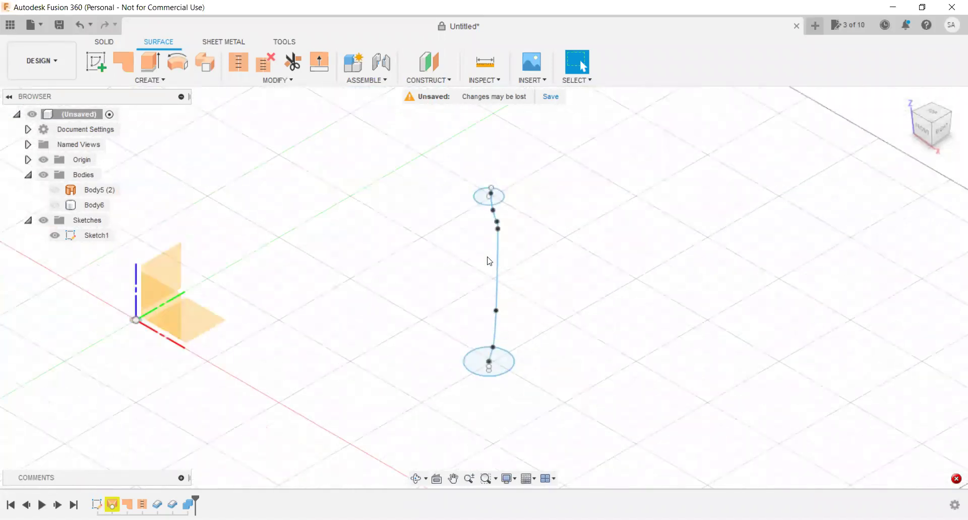
scroll(489, 261, up, 1)
scroll(492, 262, up, 1)
scroll(496, 263, up, 3)
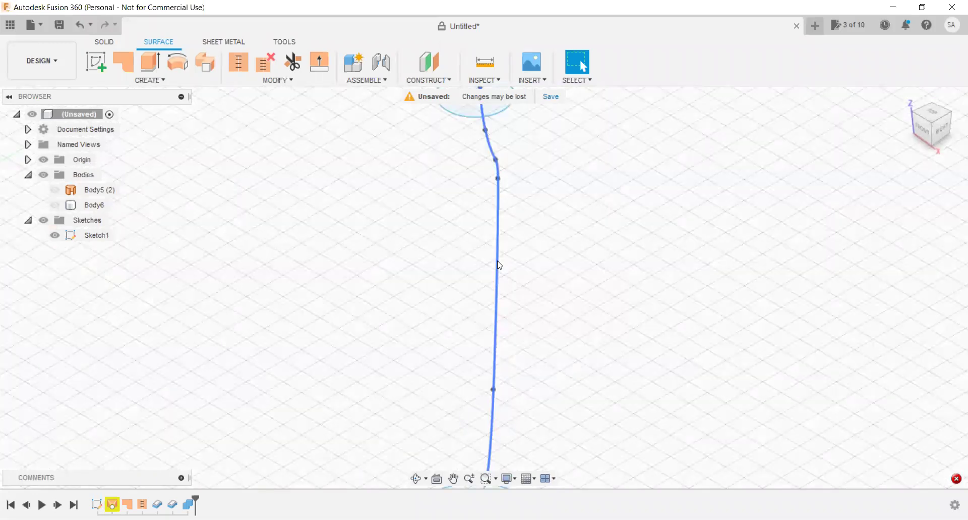
scroll(535, 289, down, 1)
scroll(543, 296, down, 1)
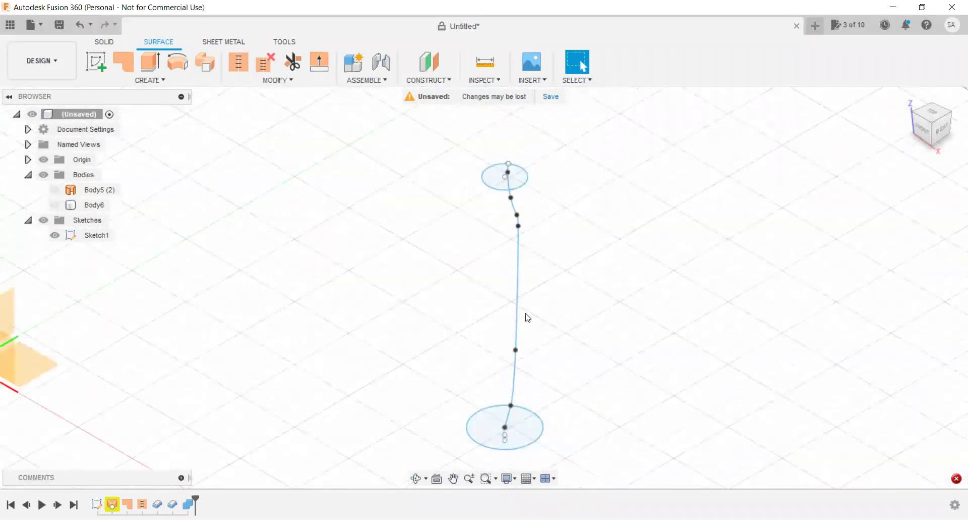
scroll(528, 317, down, 2)
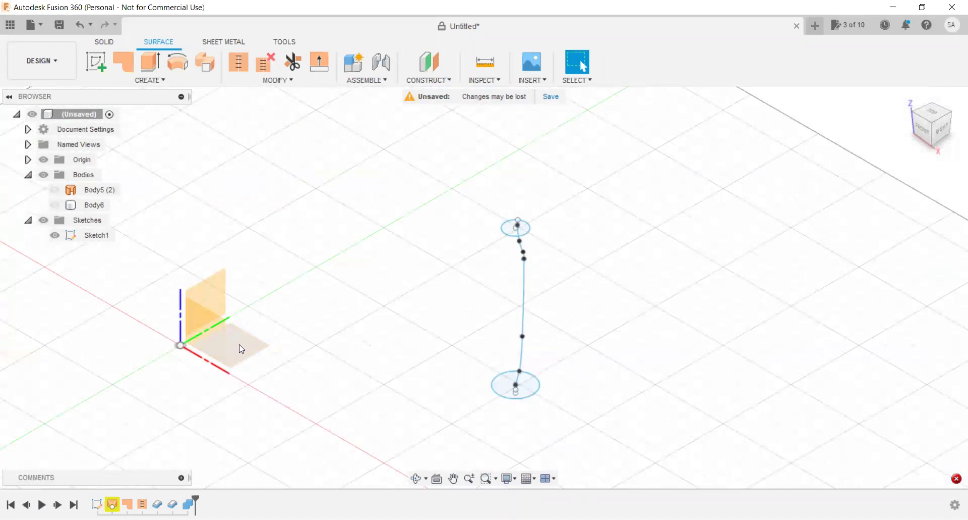
scroll(239, 347, down, 1)
scroll(239, 347, up, 3)
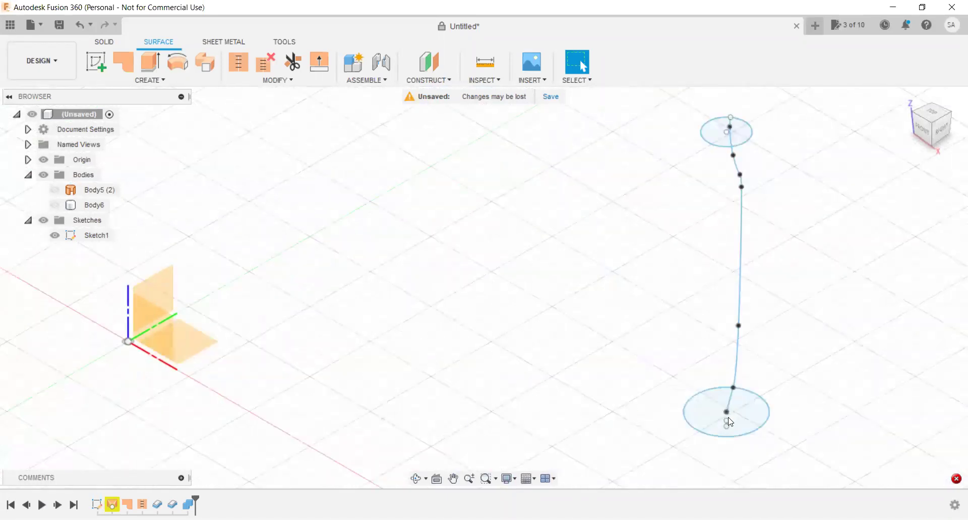
scroll(320, 356, down, 2)
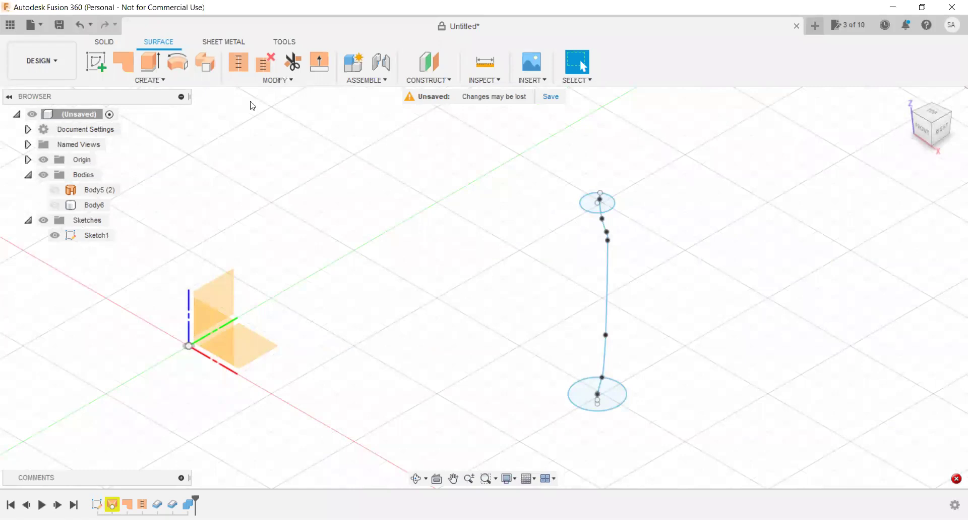
right_click(610, 396)
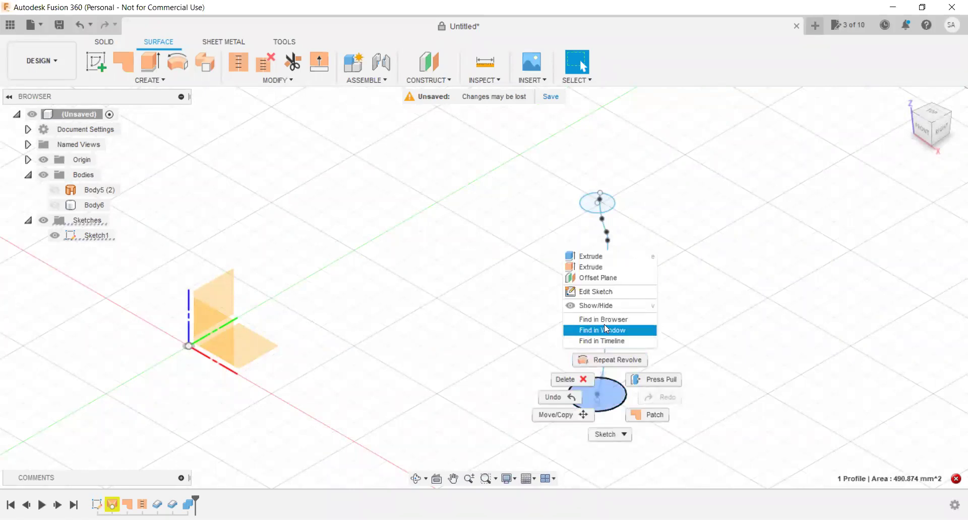
Reopen Sketch1 and start a Move/Copy on the profile spline, viewing it from Front then Top.
click(605, 291)
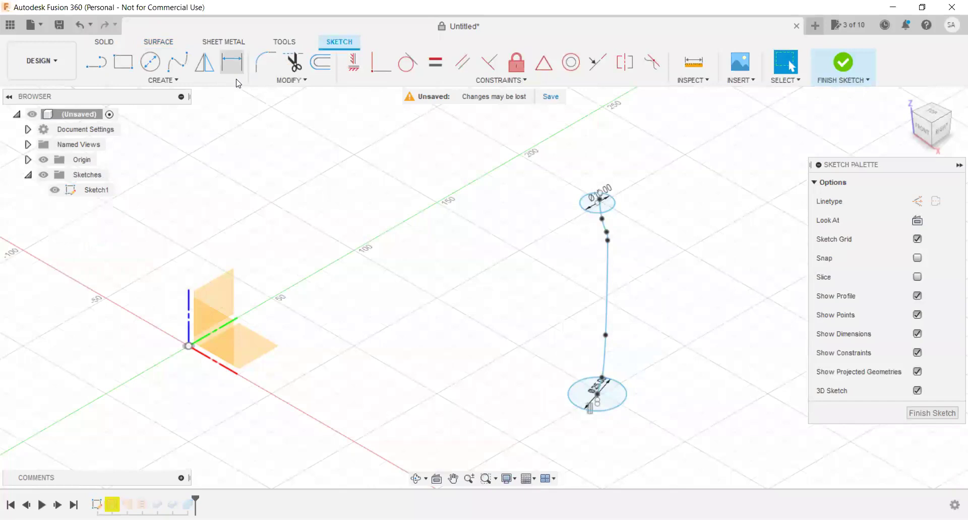
click(278, 85)
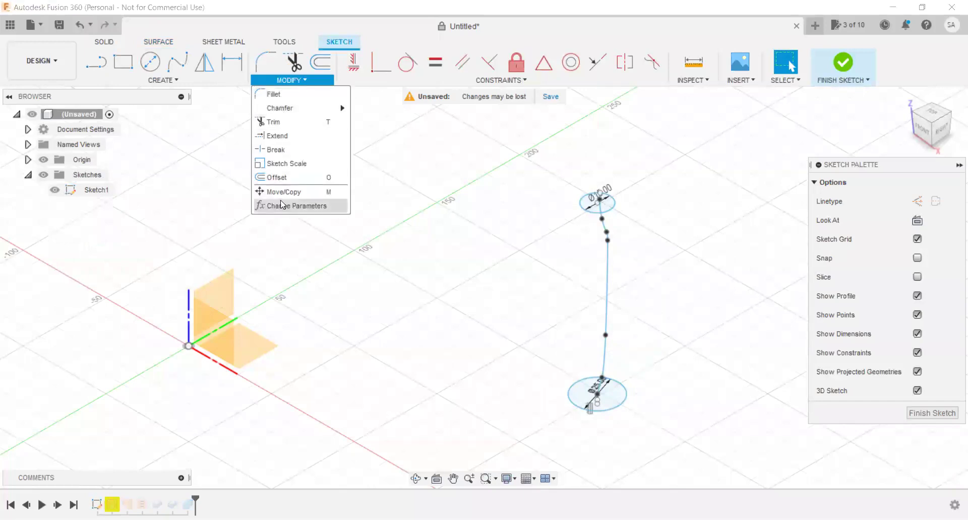
key(m)
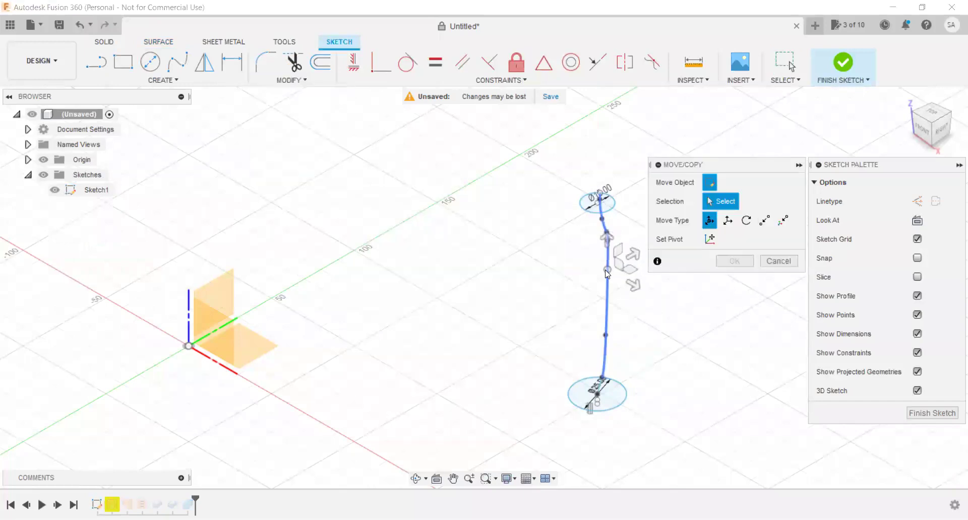
click(606, 269)
scroll(576, 327, down, 3)
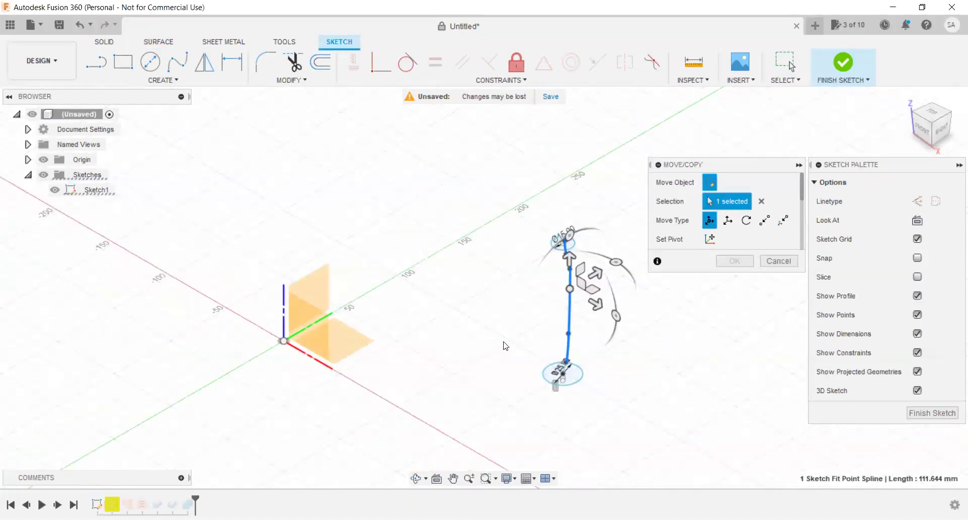
scroll(576, 327, down, 2)
scroll(576, 326, up, 3)
mouse_move(931, 121)
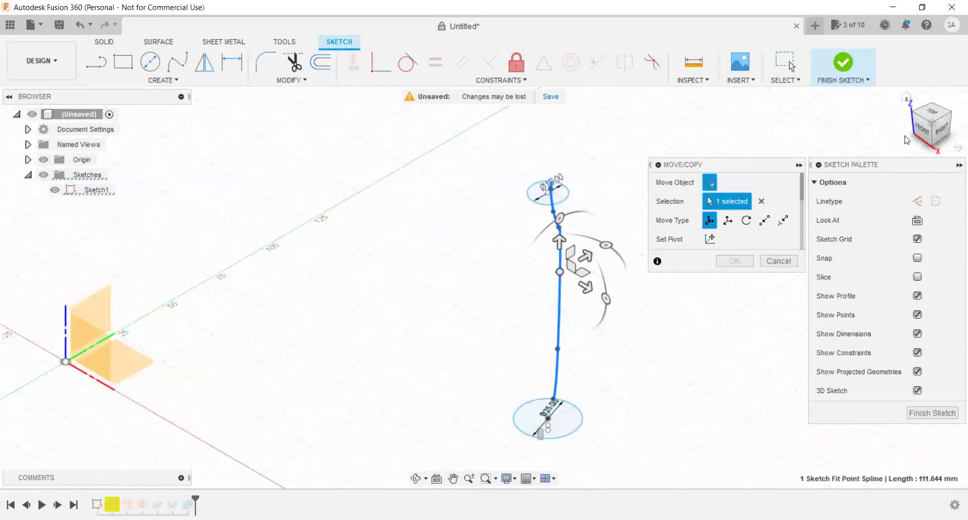
click(922, 133)
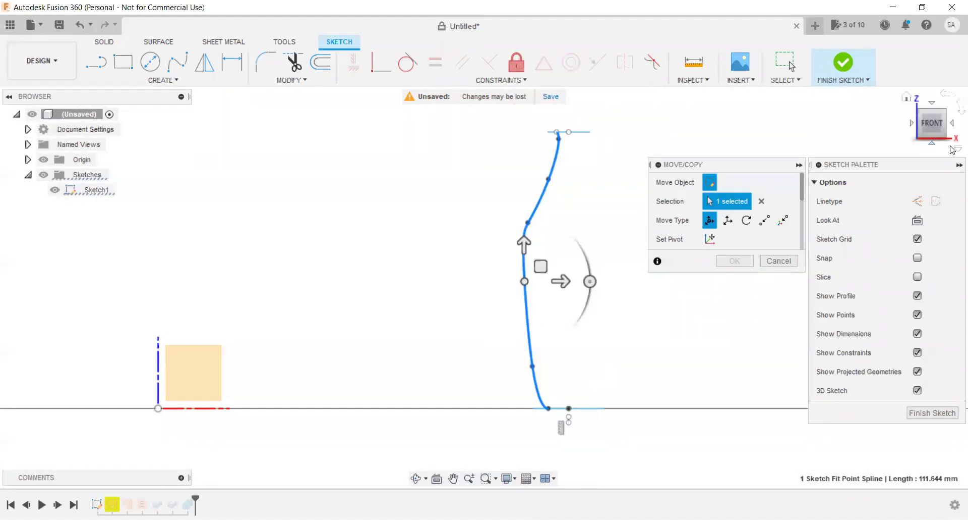
drag(934, 142, 931, 121)
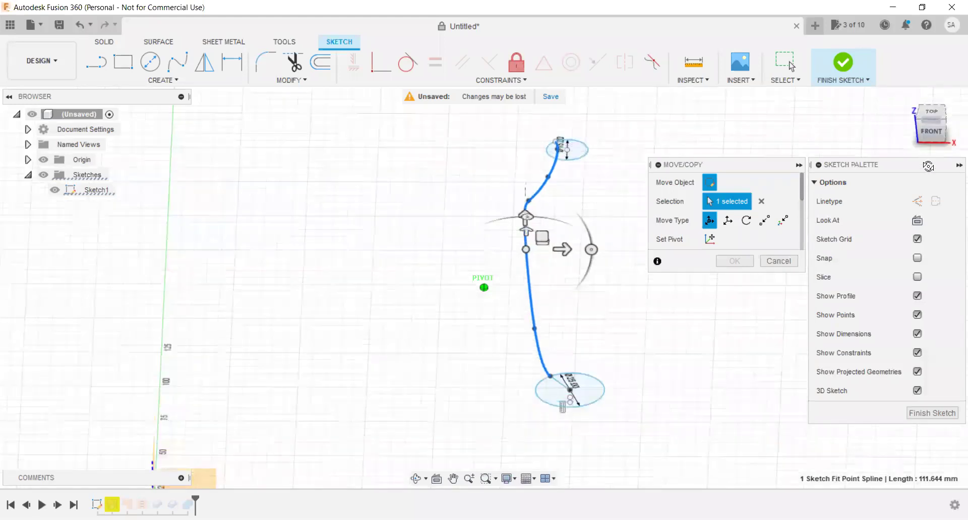
click(930, 122)
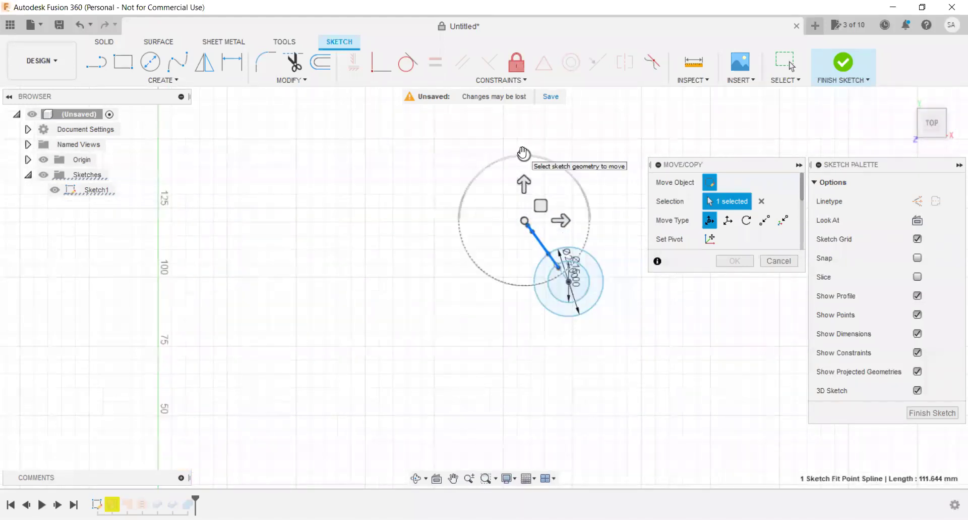
Rotate the profile spline about -35 deg around the base circle's centre and confirm the move.
drag(523, 153, 564, 166)
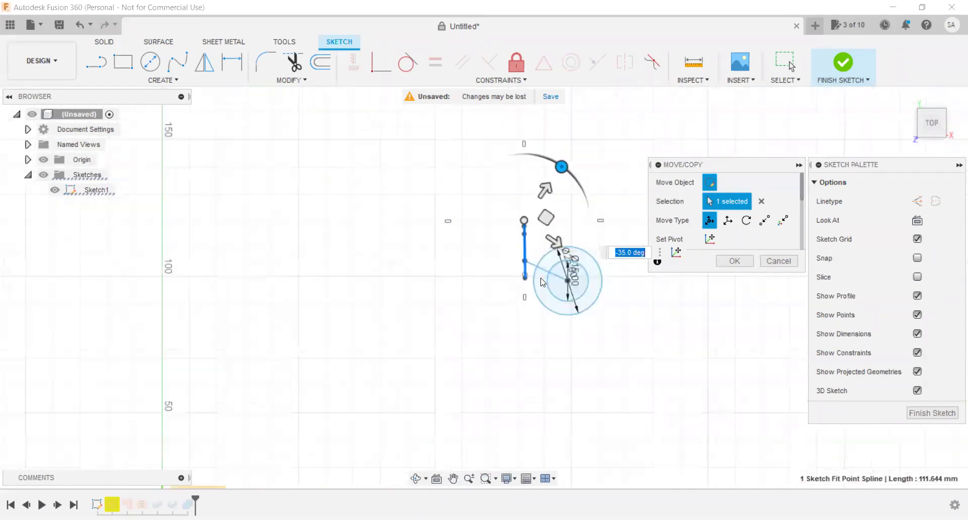
scroll(543, 259, up, 3)
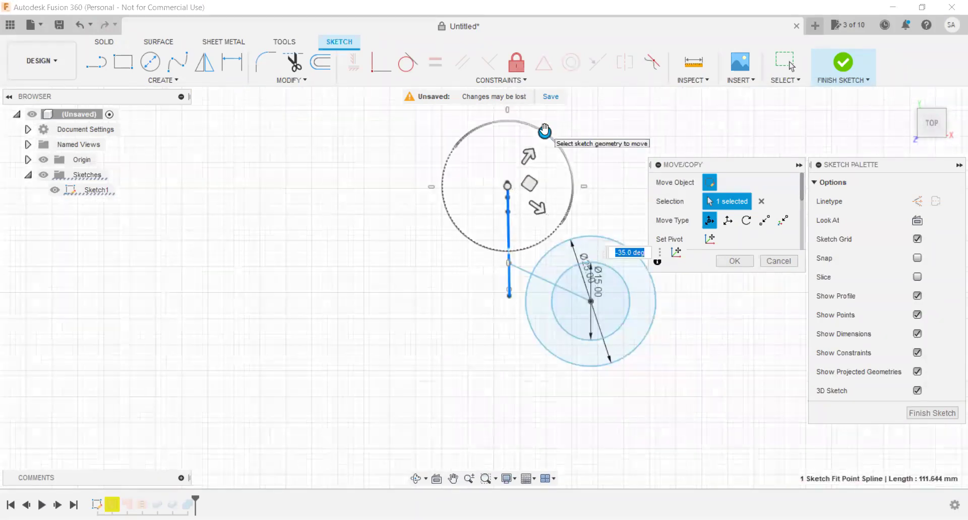
drag(545, 131, 545, 132)
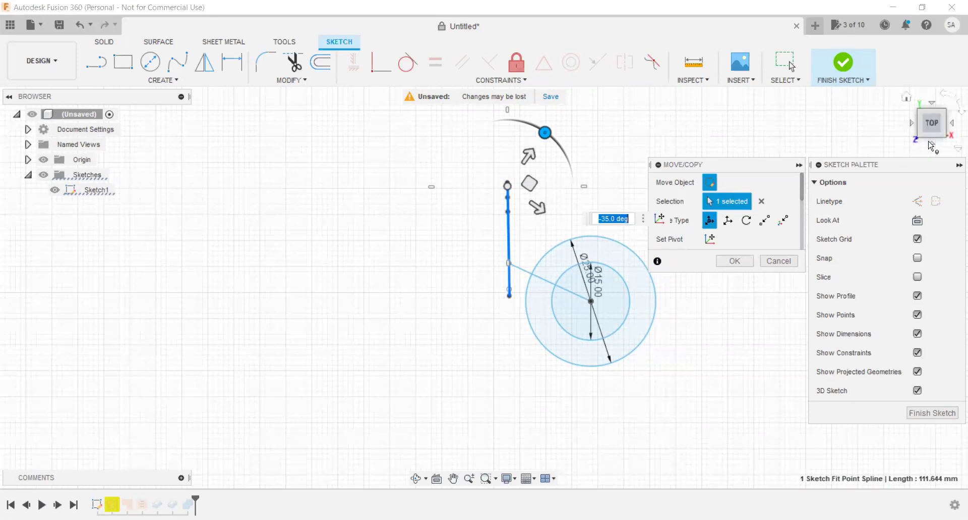
click(933, 143)
click(946, 112)
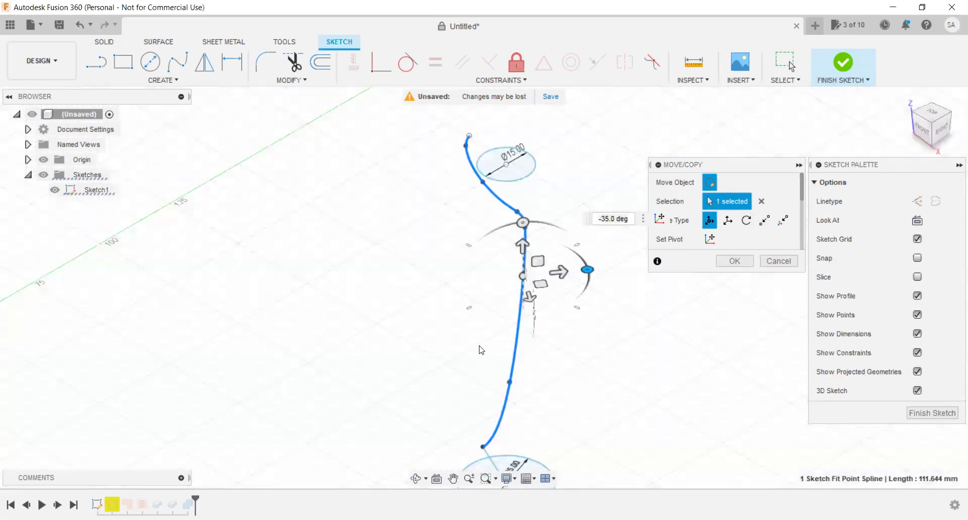
click(923, 130)
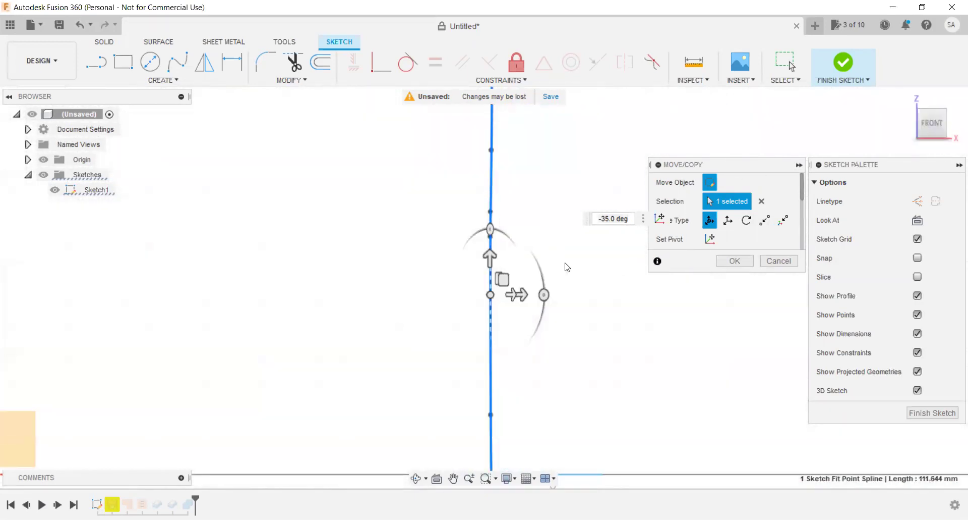
click(771, 261)
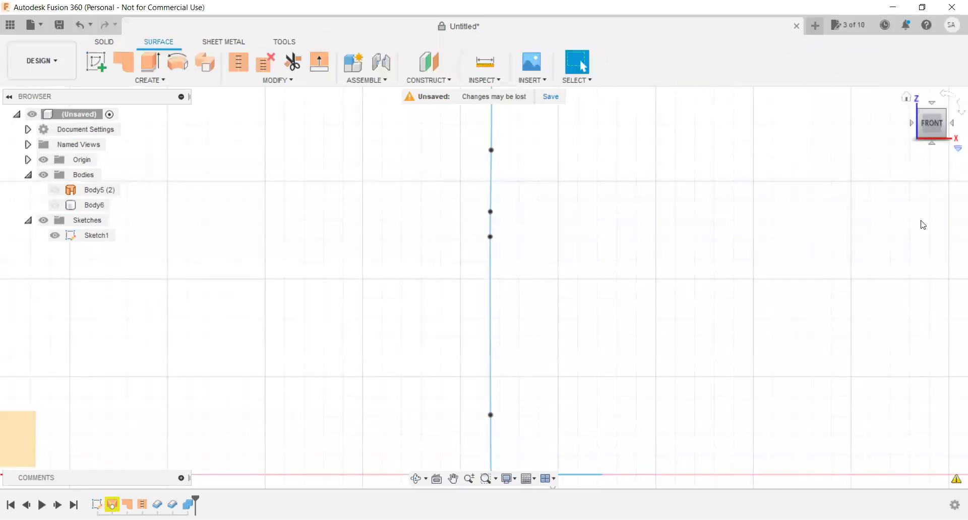
Delete the short sketch line joining the spline's bottom end to the base circle's centre.
click(938, 123)
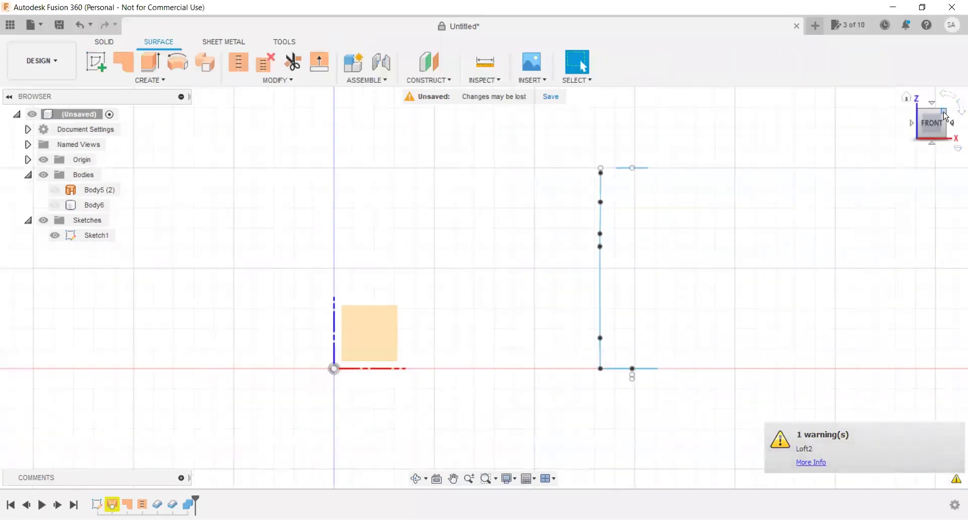
click(947, 109)
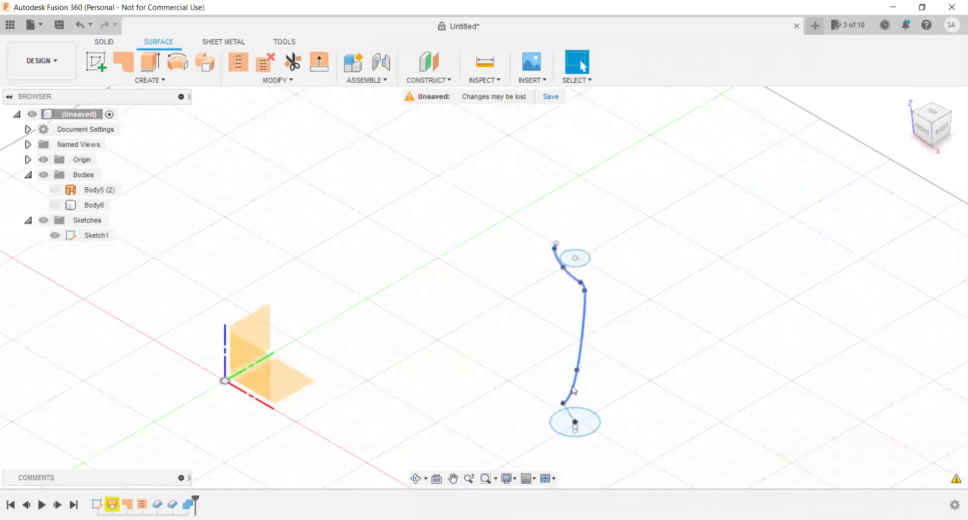
scroll(573, 417, up, 3)
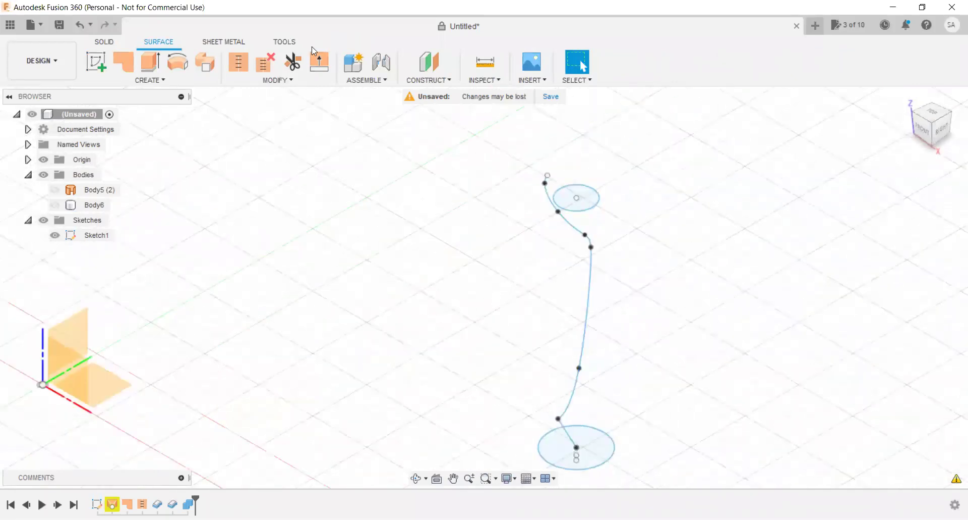
right_click(582, 353)
key(Escape)
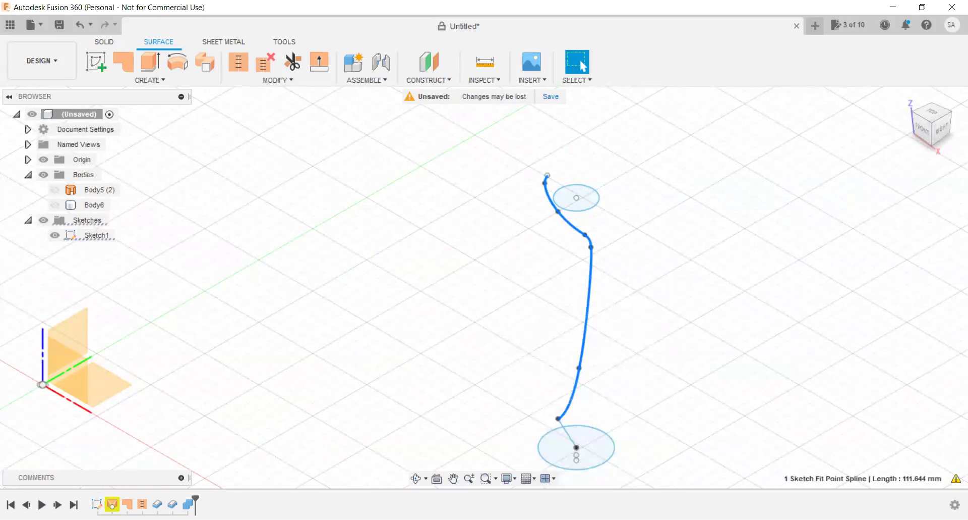
scroll(569, 419, up, 3)
click(571, 431)
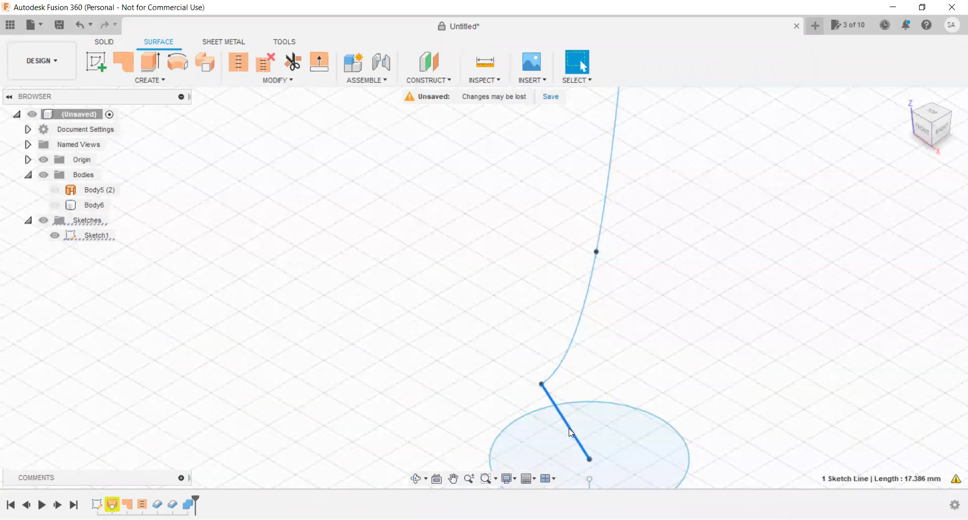
key(Return)
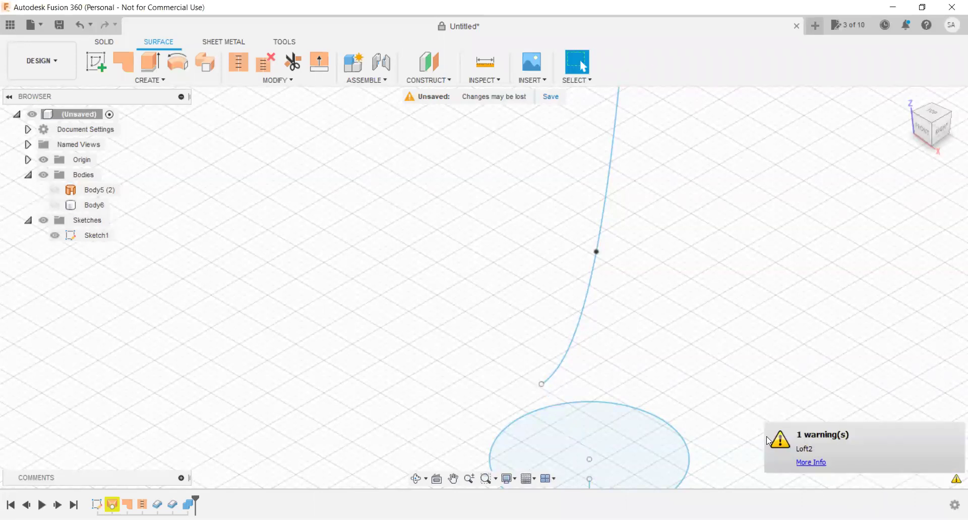
scroll(654, 351, down, 2)
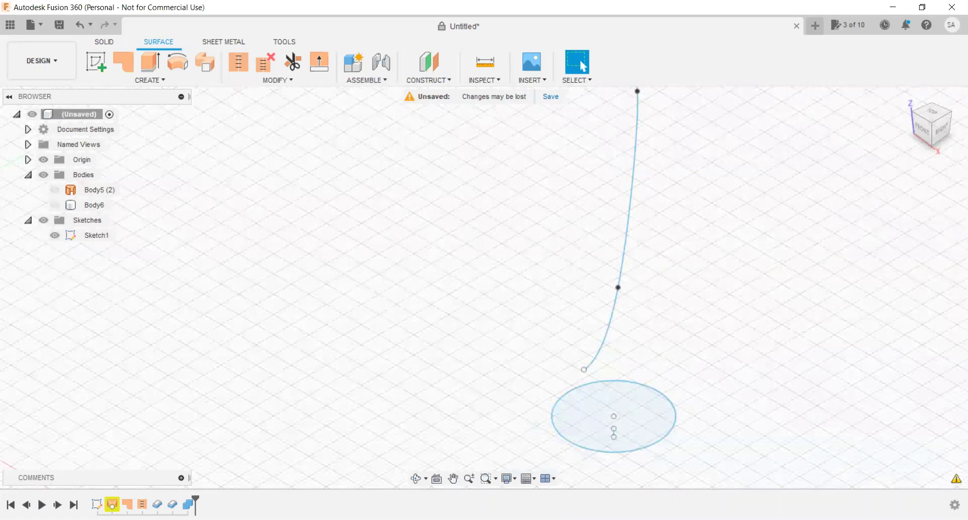
Reopen the profile sketch and rotate the spline -90° with Move so it lies horizontal.
right_click(612, 328)
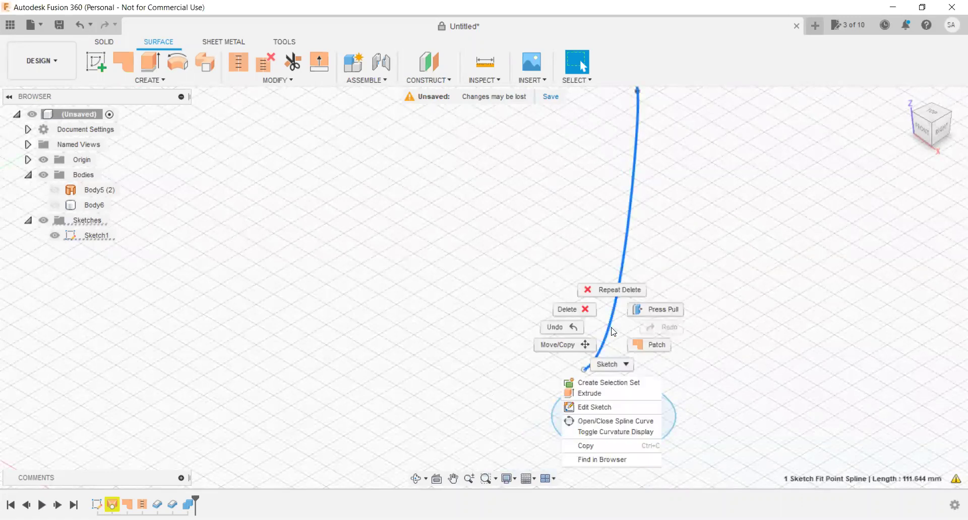
click(612, 407)
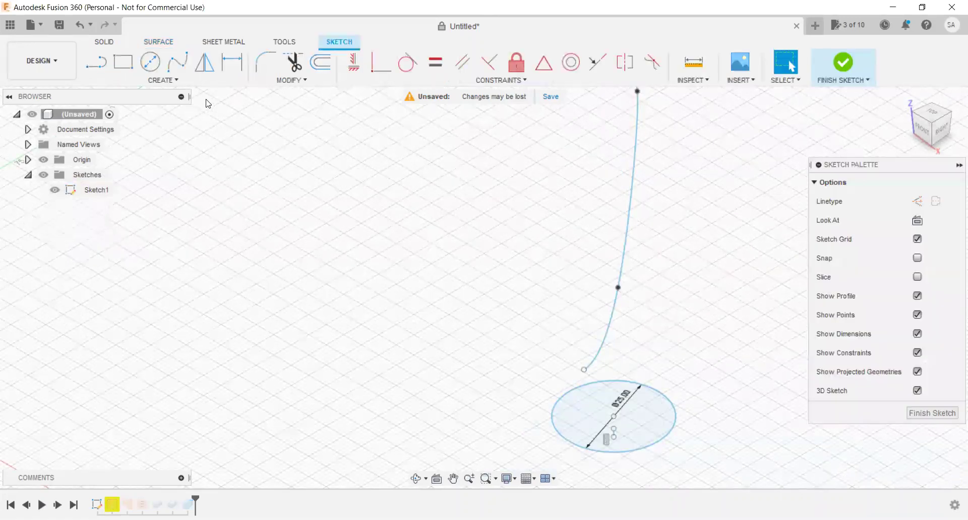
click(281, 81)
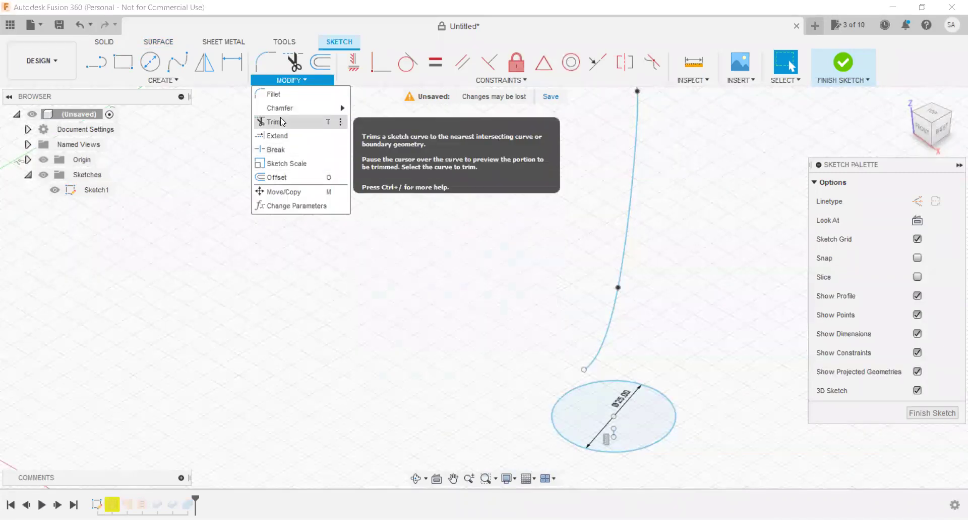
click(281, 191)
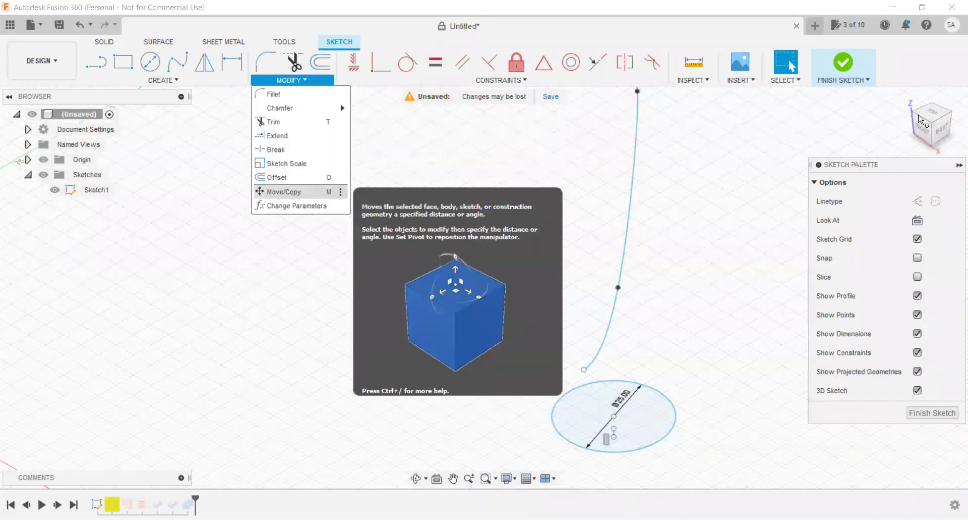
click(925, 129)
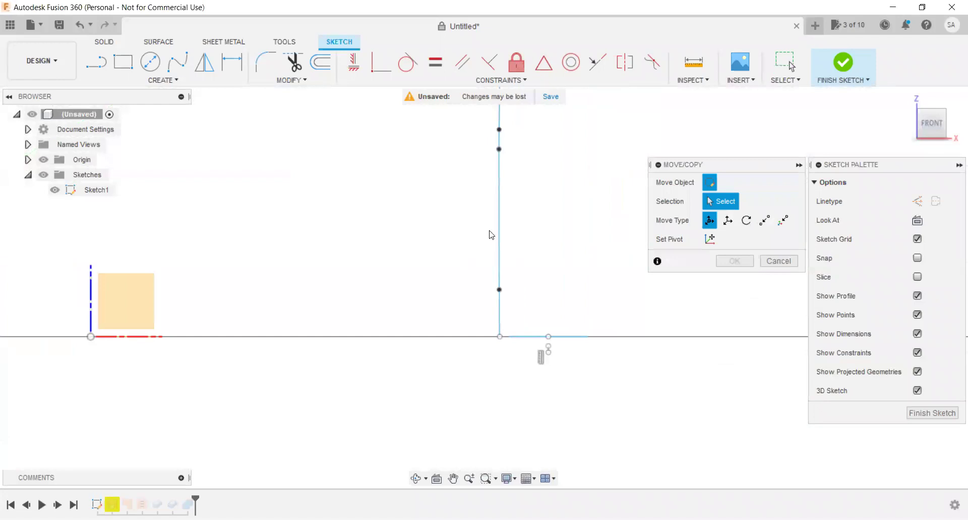
click(500, 212)
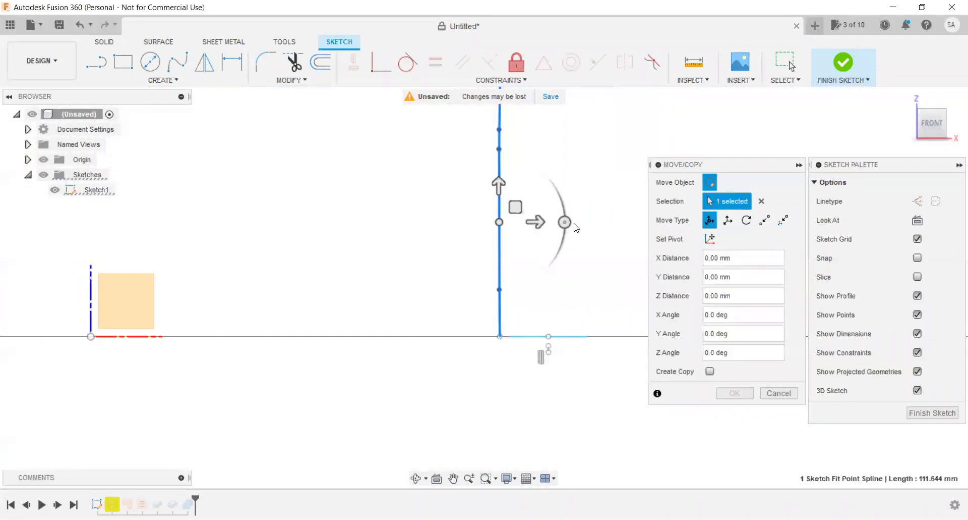
drag(566, 222, 500, 157)
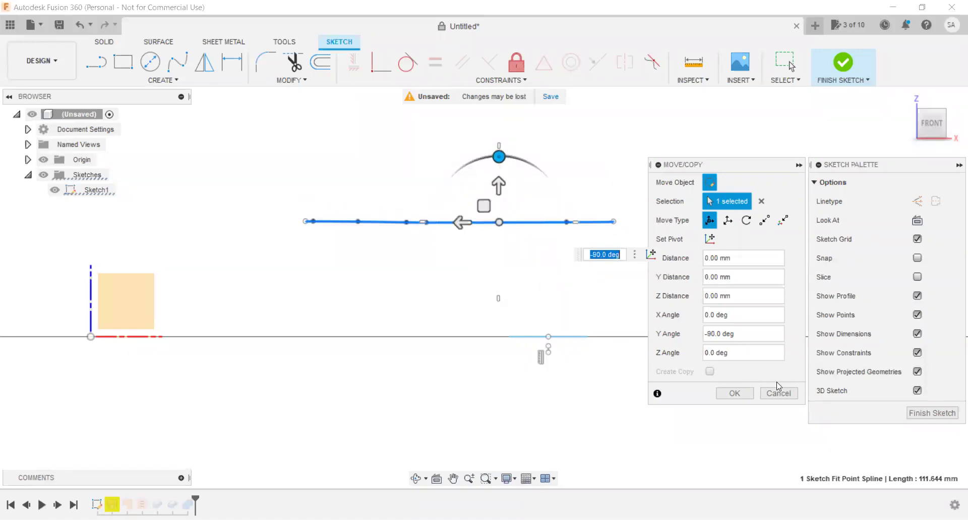
click(742, 396)
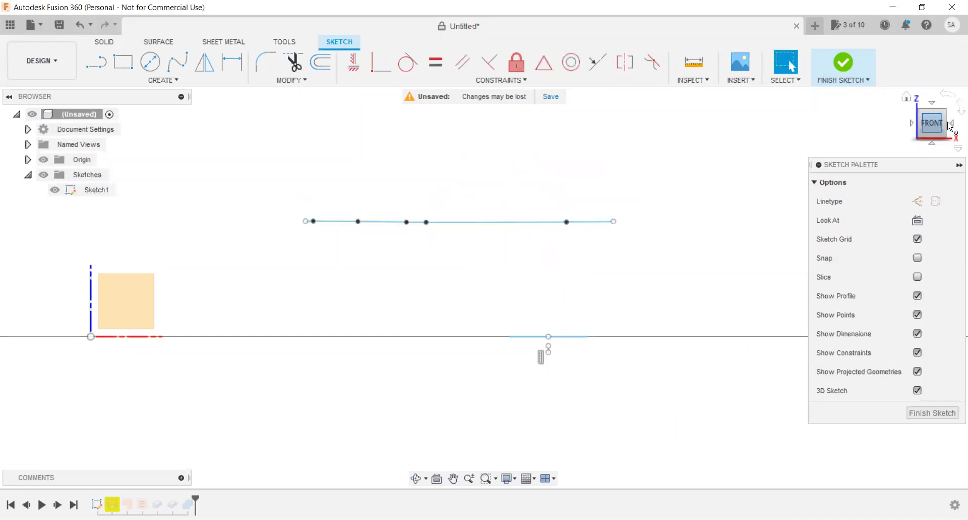
Check the sketch from the right and home views, then delete and restore the lower ellipse.
click(953, 123)
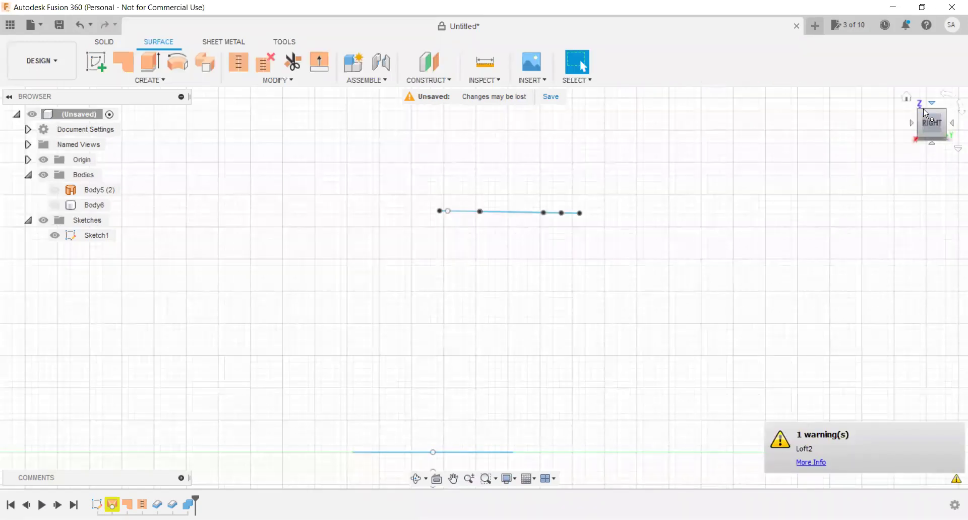
click(926, 114)
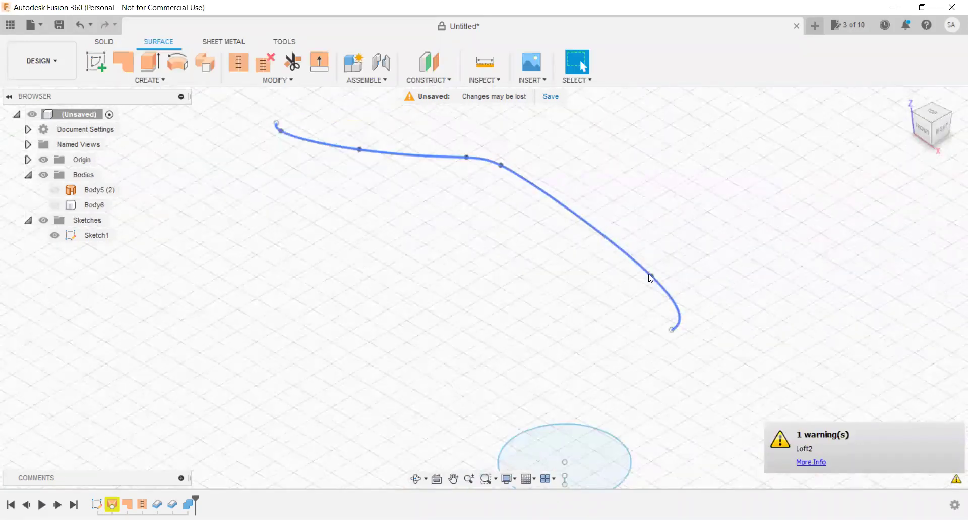
scroll(649, 282, down, 2)
scroll(433, 353, down, 2)
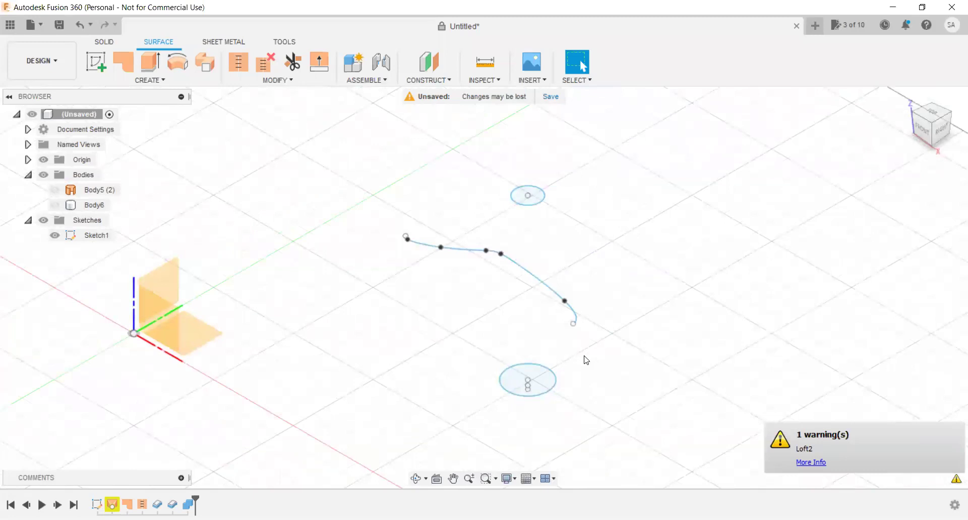
drag(575, 353, 452, 458)
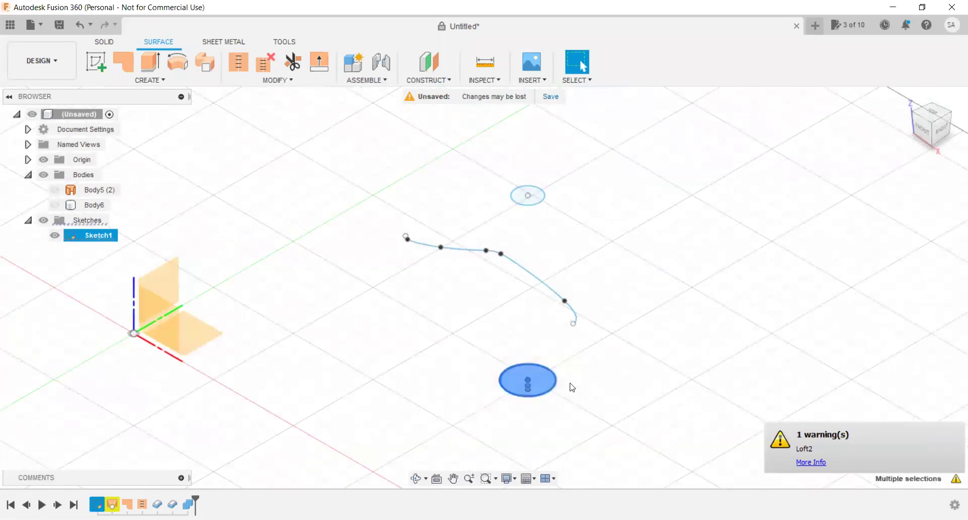
key(Delete)
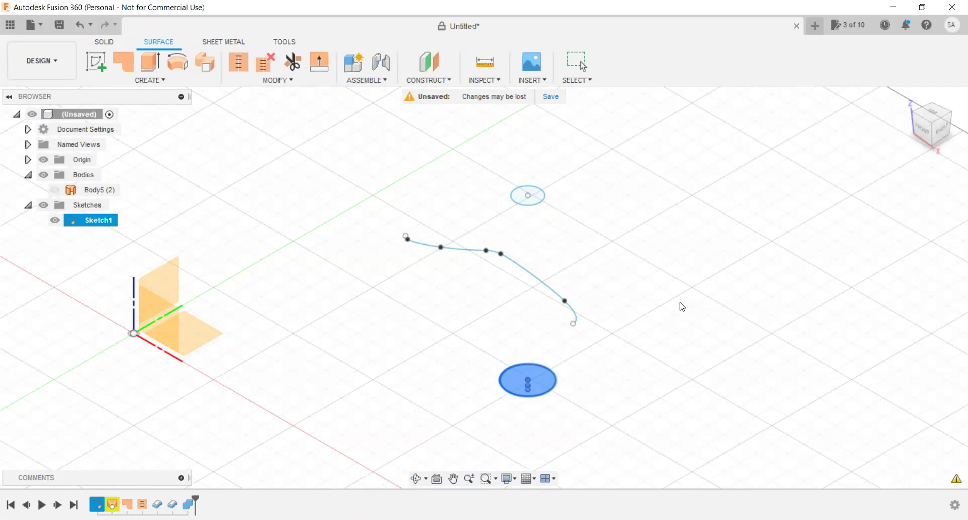
key(Return)
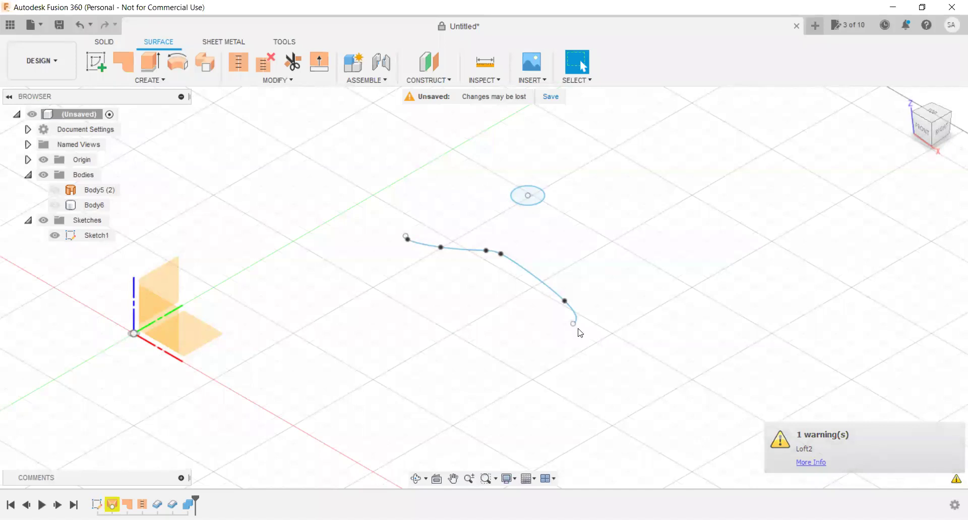
scroll(580, 293, up, 3)
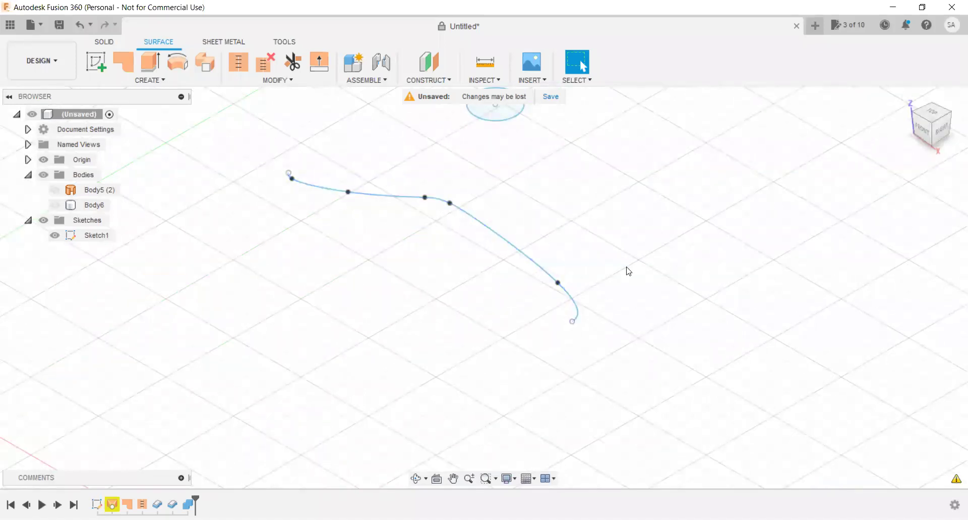
Extend the spline's lower endpoint with a straight line in Sketch1, finish, and accept the loft update.
click(570, 303)
right_click(573, 304)
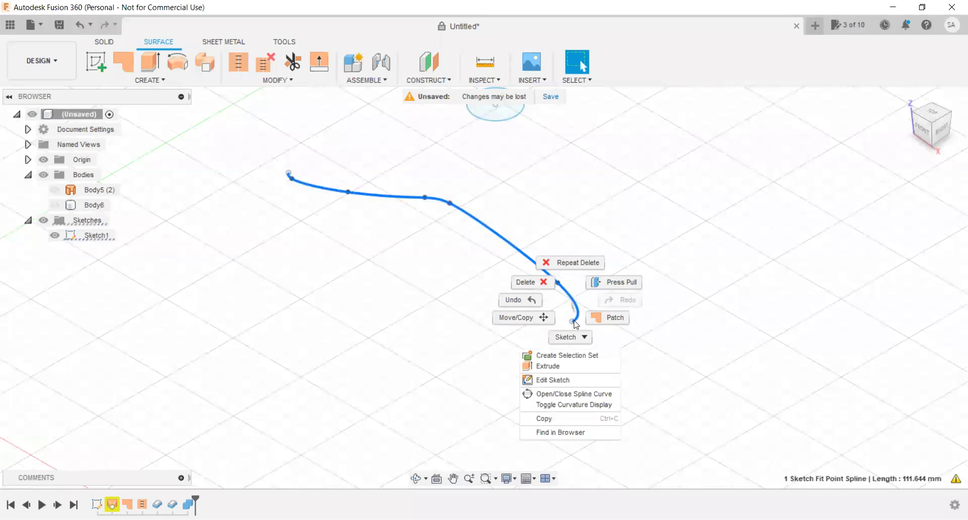
click(559, 380)
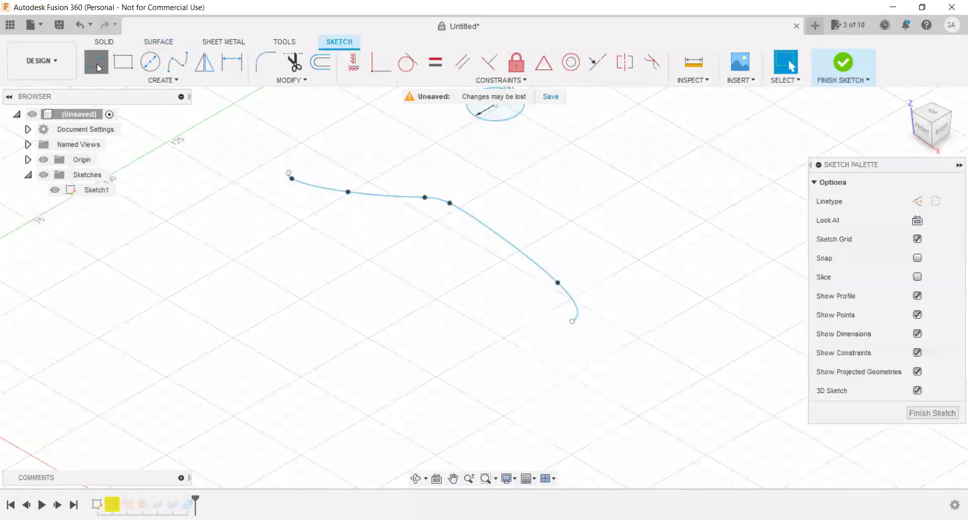
click(94, 62)
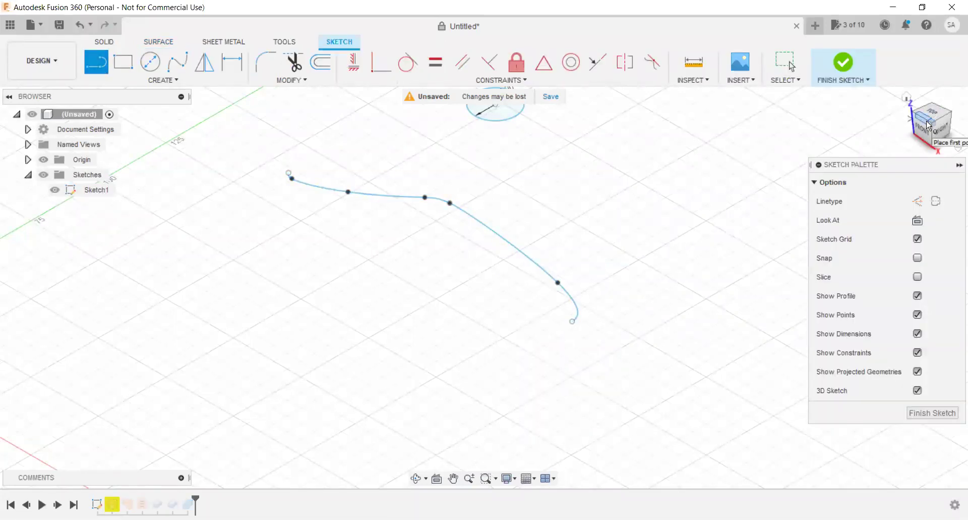
click(572, 323)
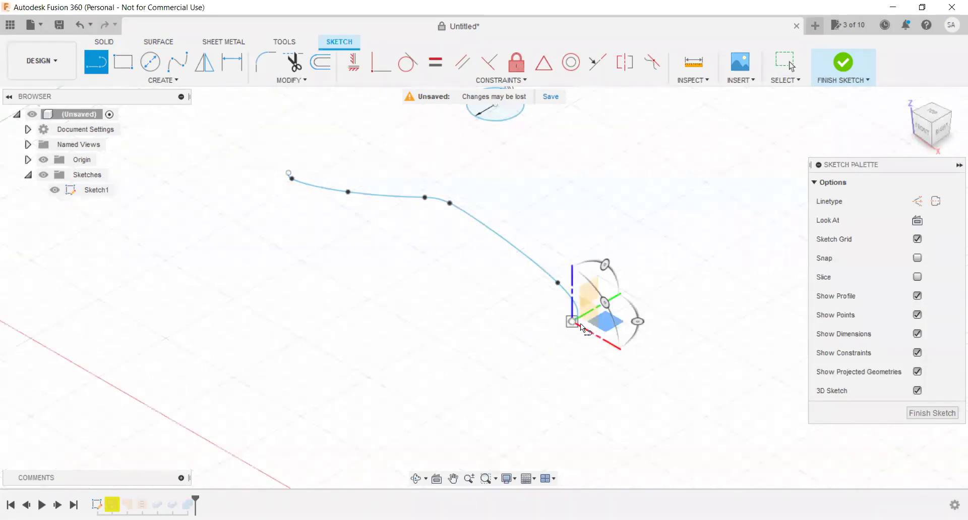
scroll(620, 356, up, 2)
scroll(600, 343, up, 2)
scroll(580, 331, up, 2)
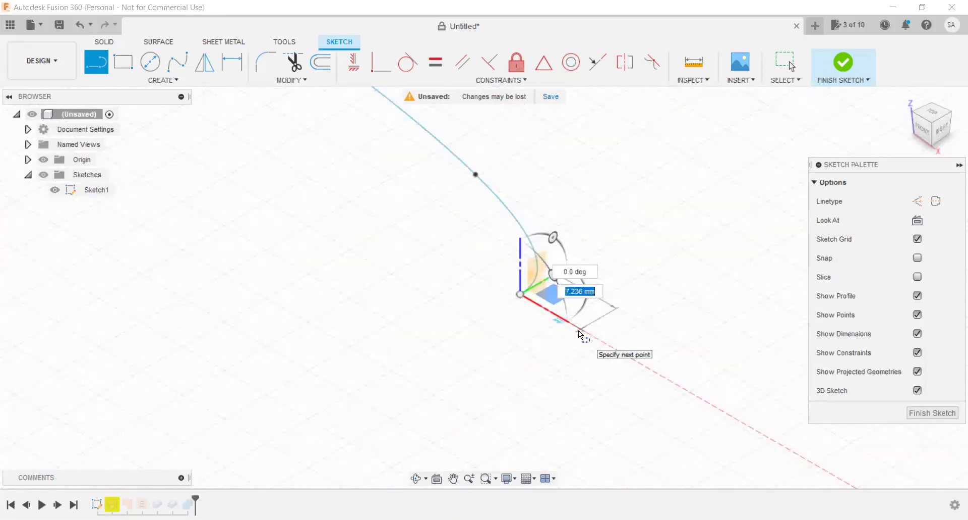
click(579, 329)
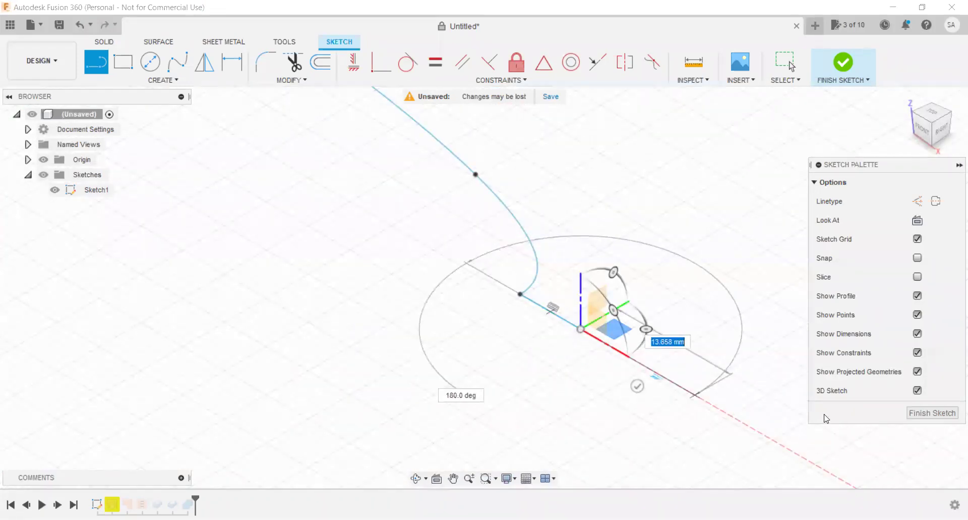
key(Return)
click(931, 413)
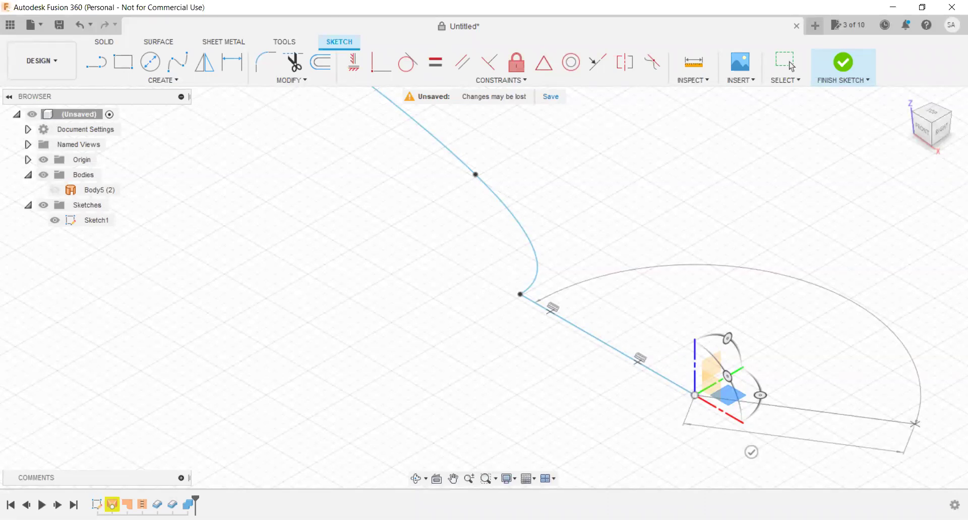
key(Return)
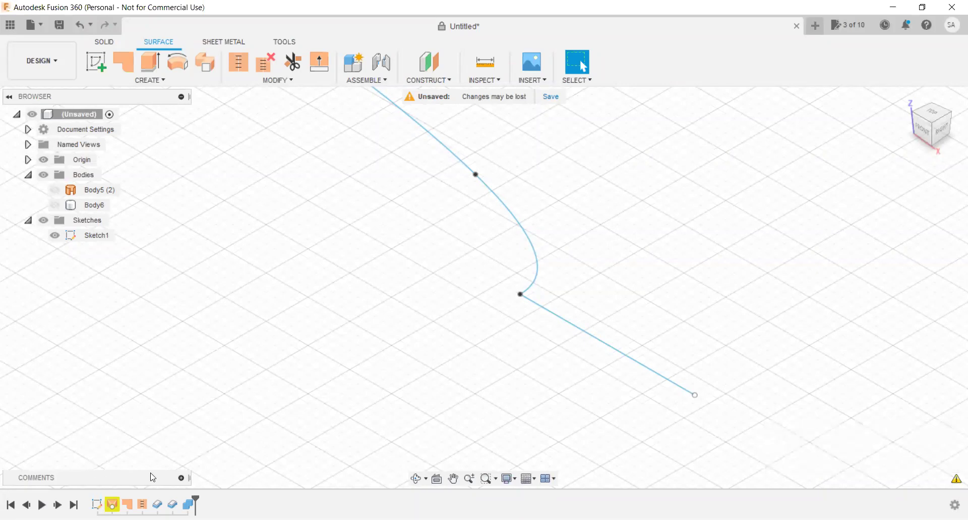
Delete the old Body5 vase body, confirming the warning, and accept the thickened solid shell.
click(54, 189)
click(94, 189)
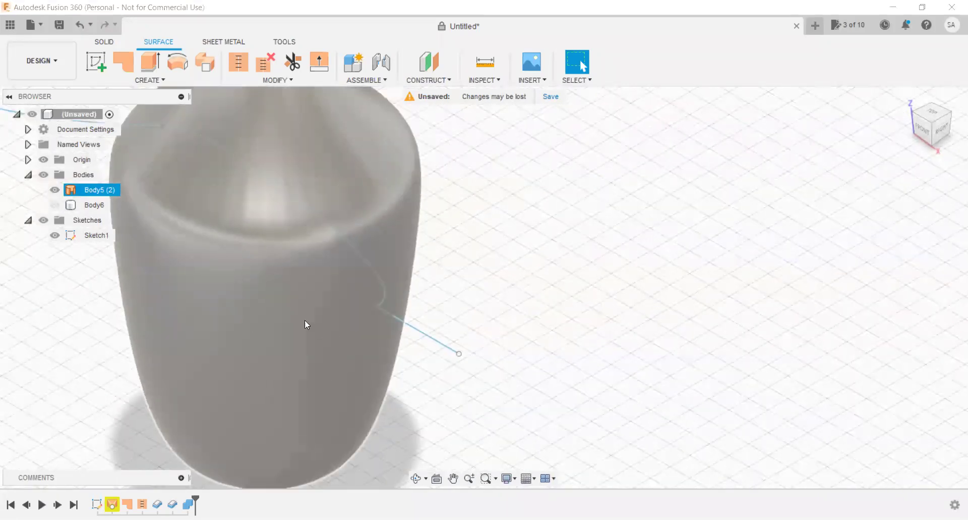
click(55, 190)
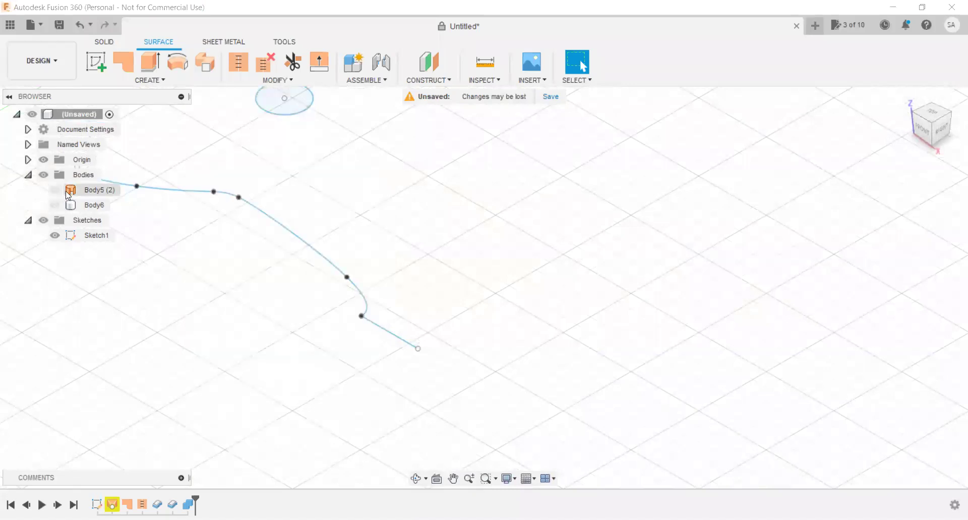
right_click(86, 190)
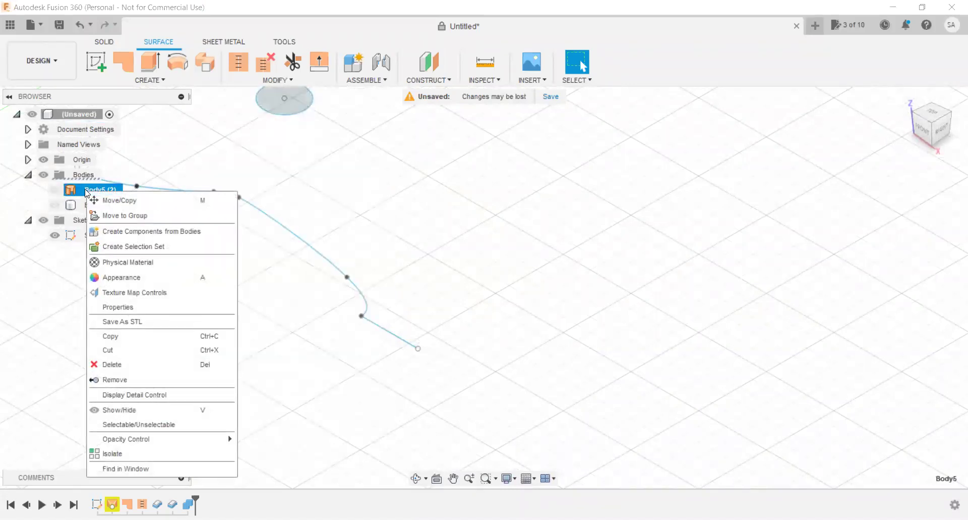
click(112, 364)
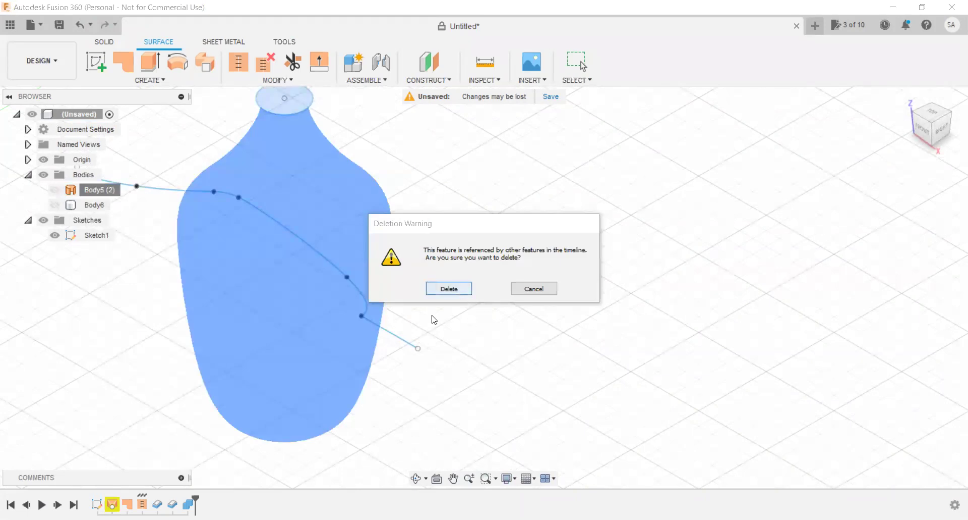
key(Return)
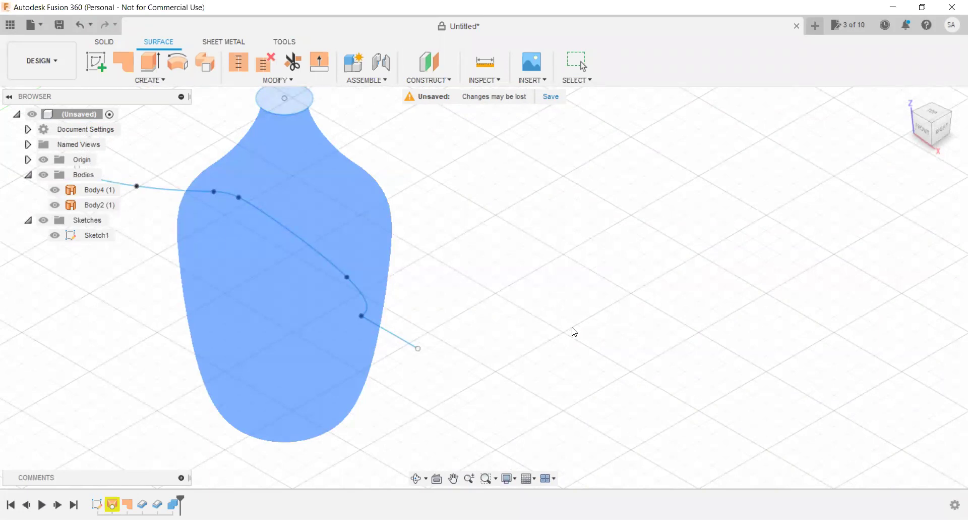
key(Return)
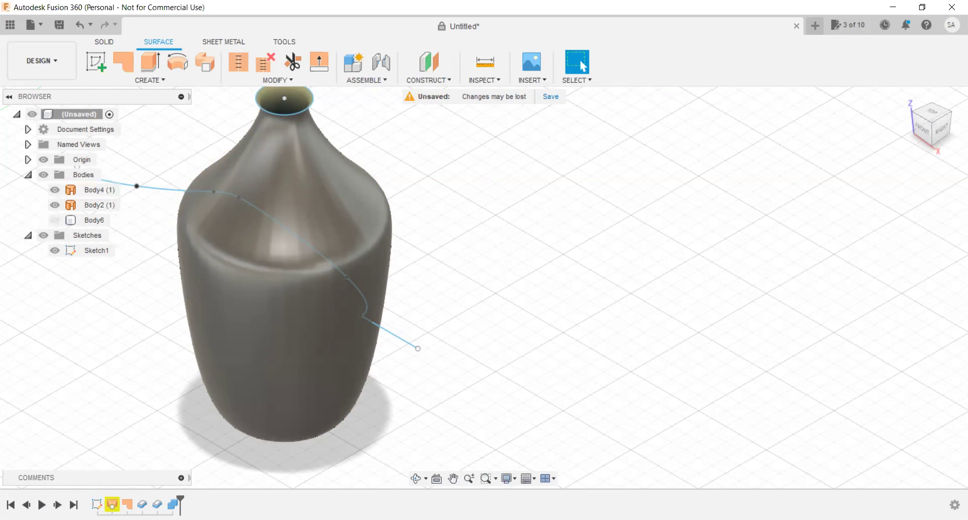
Hide the vase bodies and delete the Loft2 feature from the timeline.
click(55, 190)
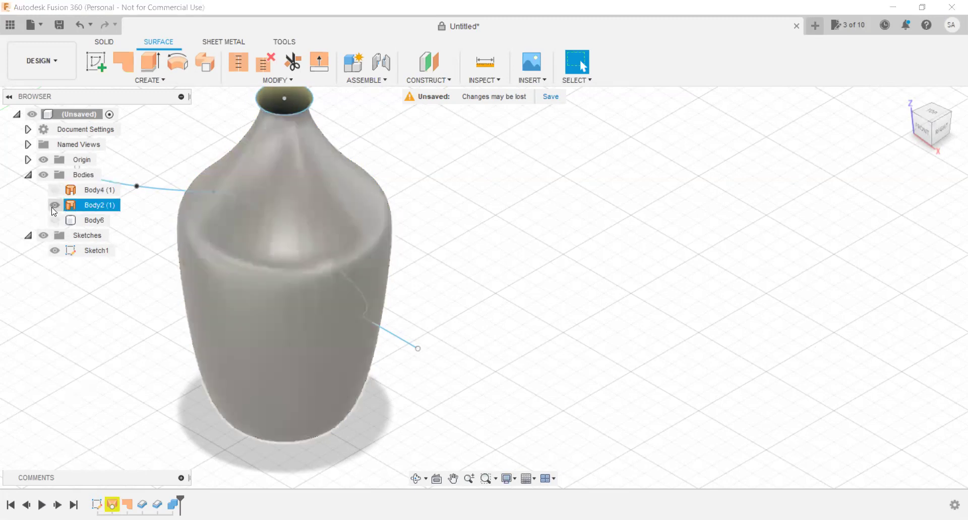
click(55, 205)
right_click(112, 504)
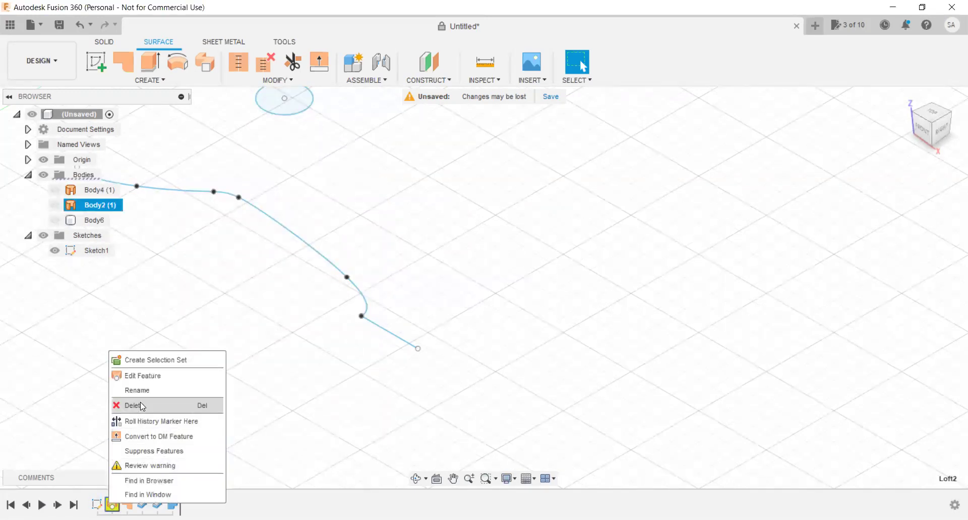
click(139, 403)
click(462, 293)
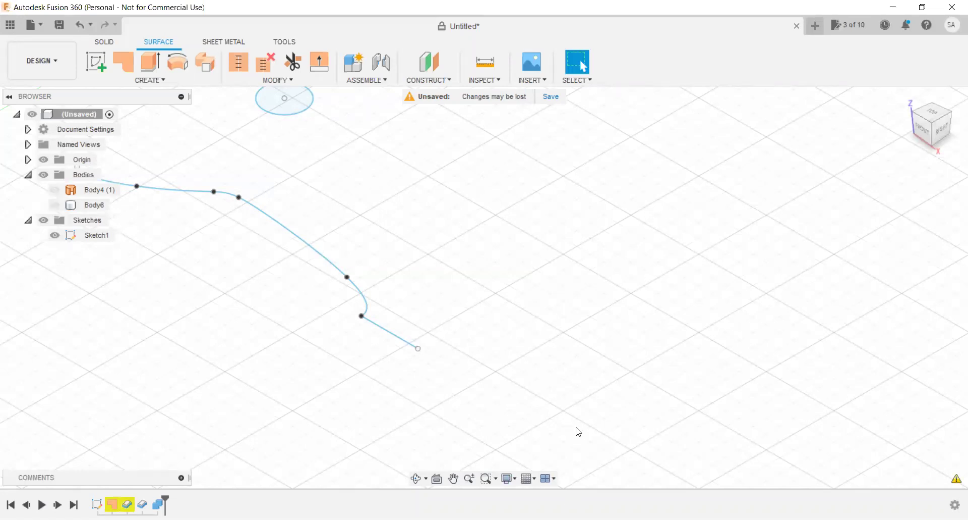
Delete the Thicken2 feature, confirming the deletion despite the downstream warning.
mouse_move(515, 223)
shift+middle_down()
mouse_move(419, 326)
mouse_move(435, 317)
mouse_move(408, 320)
shift+middle_up()
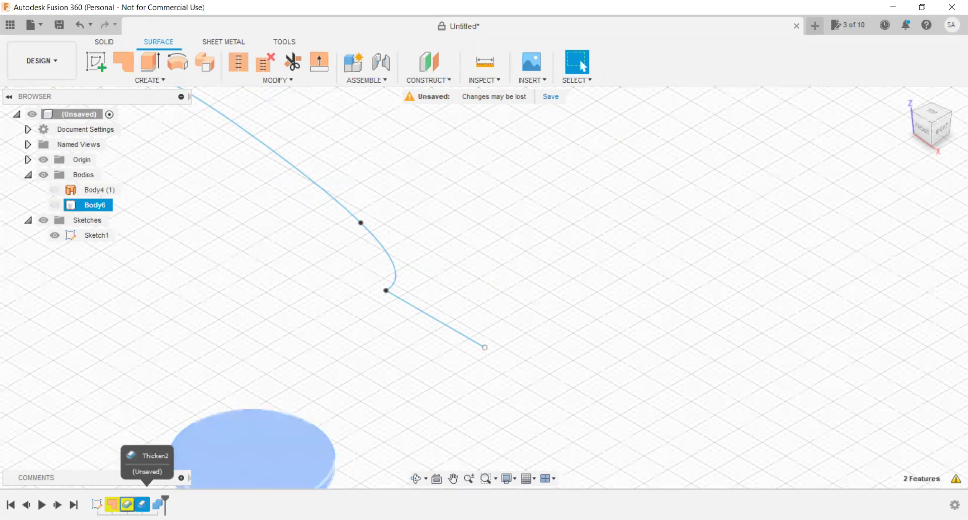
right_click(143, 503)
click(172, 435)
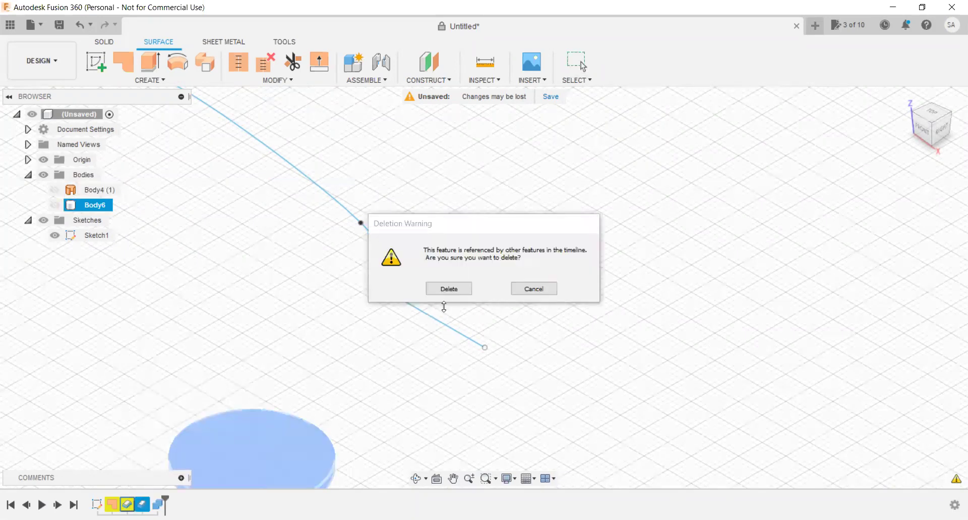
click(465, 294)
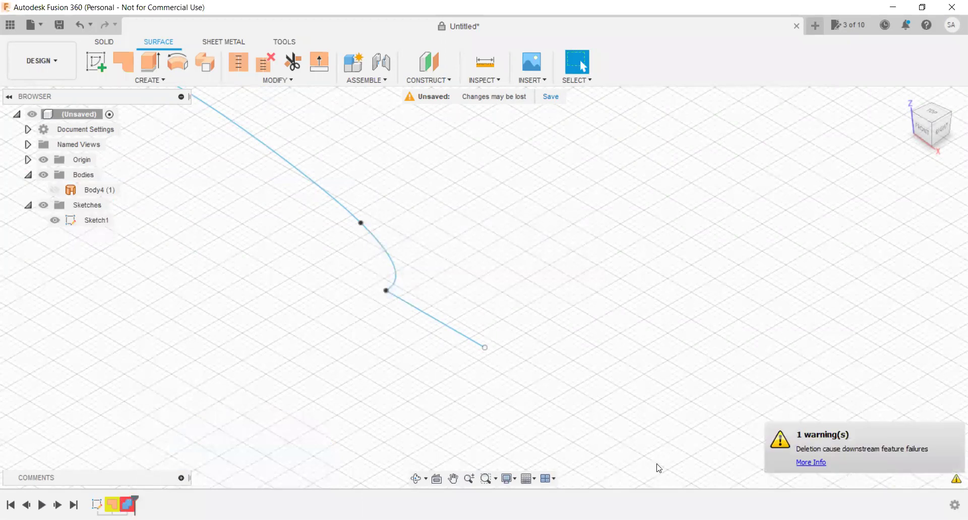
Box-select and delete the profile's short end segment.
scroll(524, 348, down, 2)
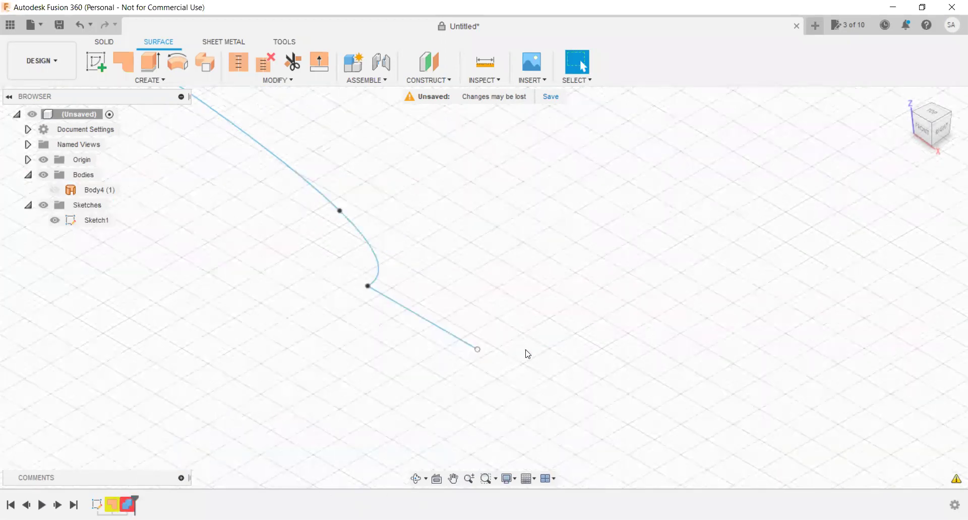
scroll(394, 298, down, 1)
scroll(365, 266, down, 1)
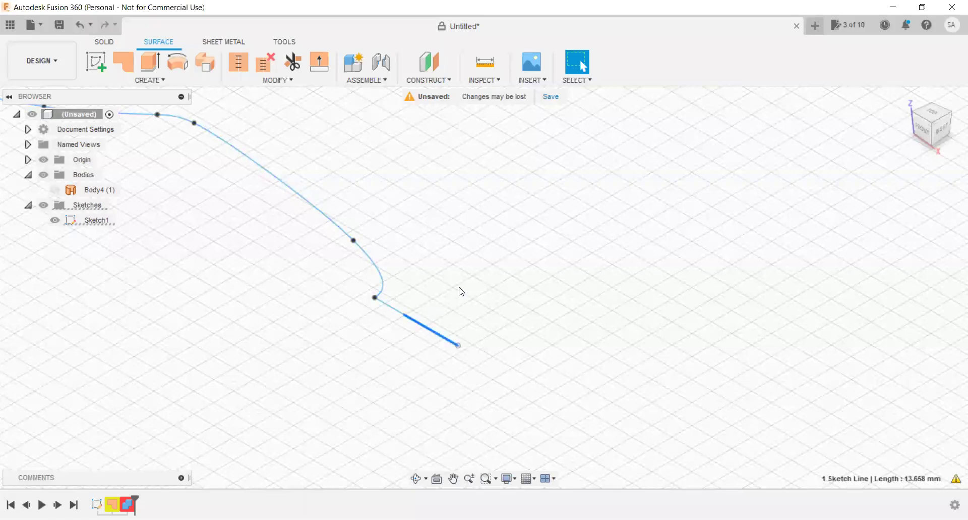
mouse_move(469, 289)
mouse_down()
mouse_move(414, 375)
mouse_move(386, 380)
mouse_up()
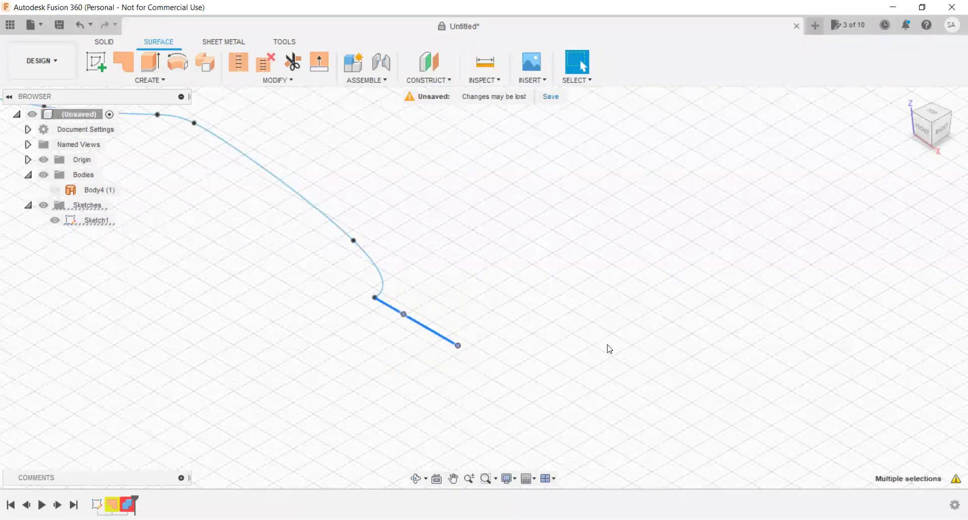
key(Delete)
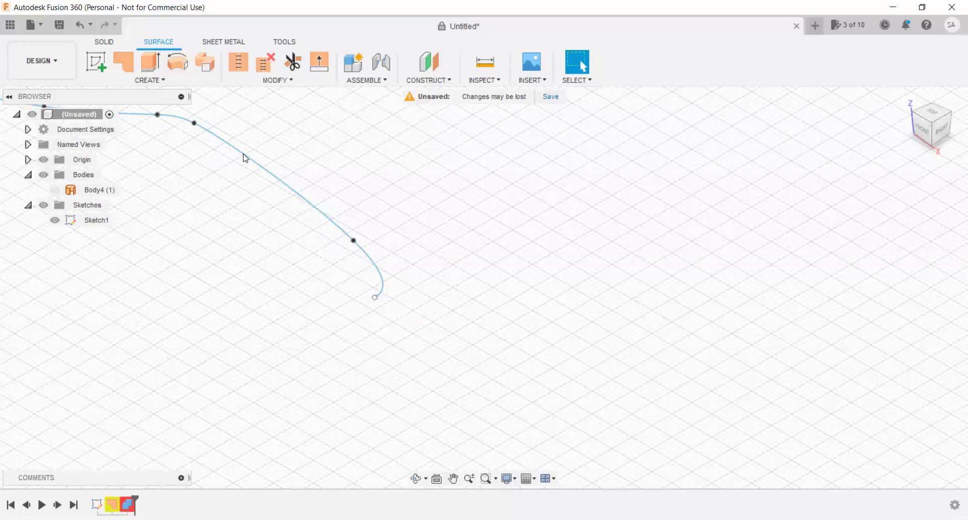
Try extruding the spline, cancel it, and reopen the profile sketch for editing.
click(295, 190)
right_click(295, 191)
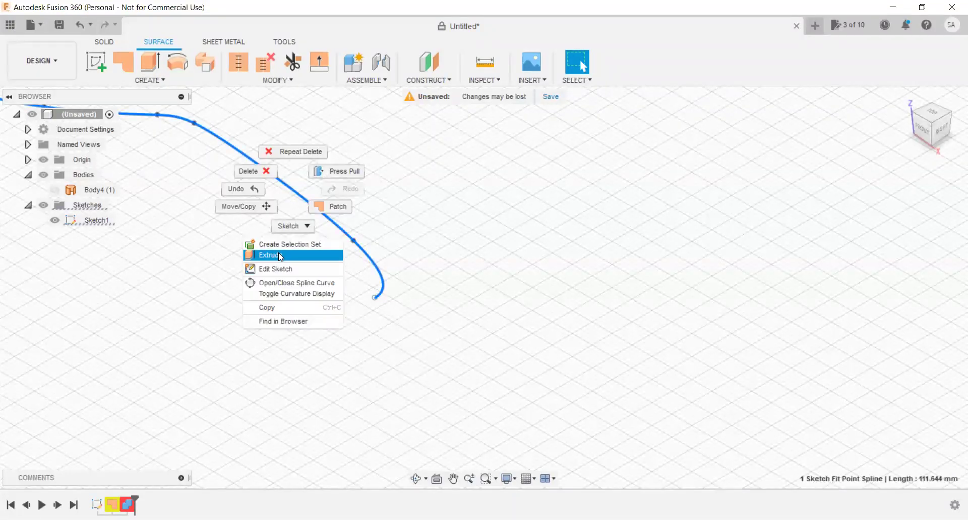
key(Escape)
key(e)
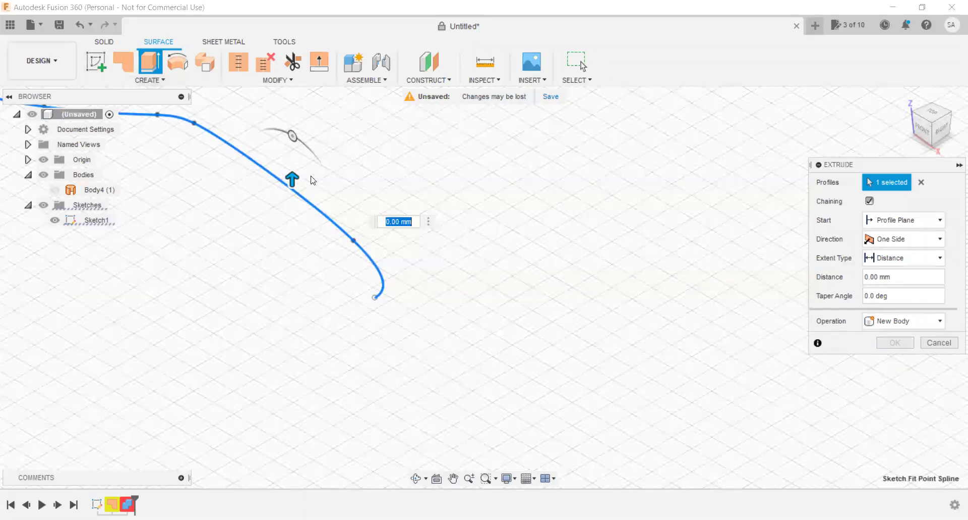
click(933, 342)
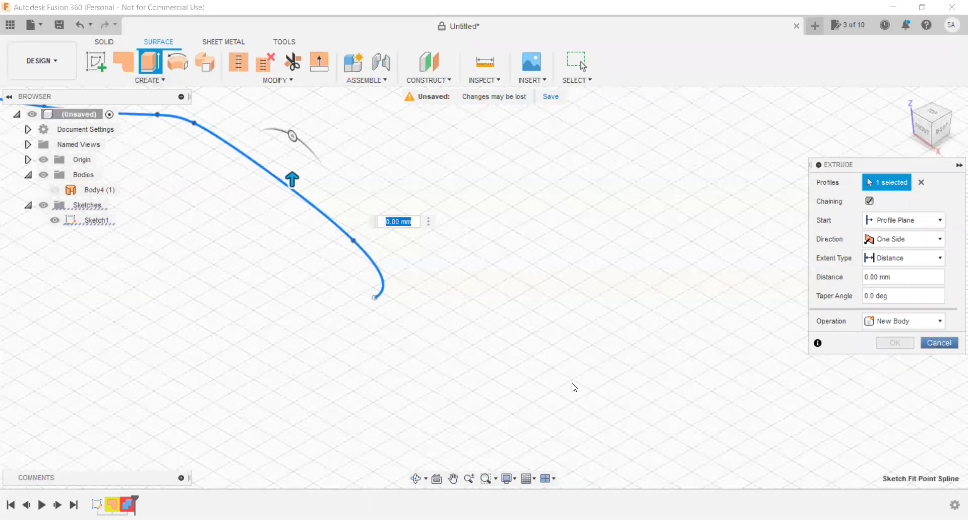
right_click(380, 278)
click(360, 354)
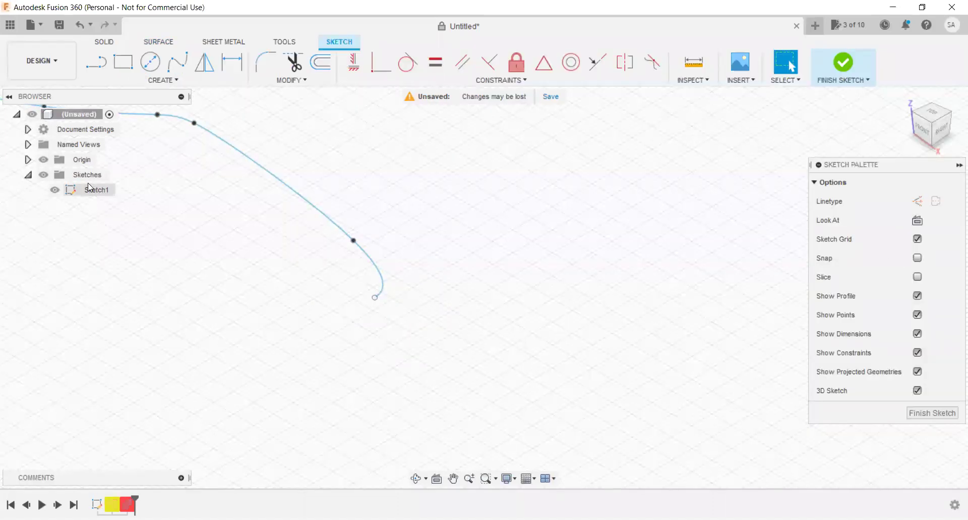
Draw a 12.5 mm straight line from the spline's lower endpoint.
click(103, 61)
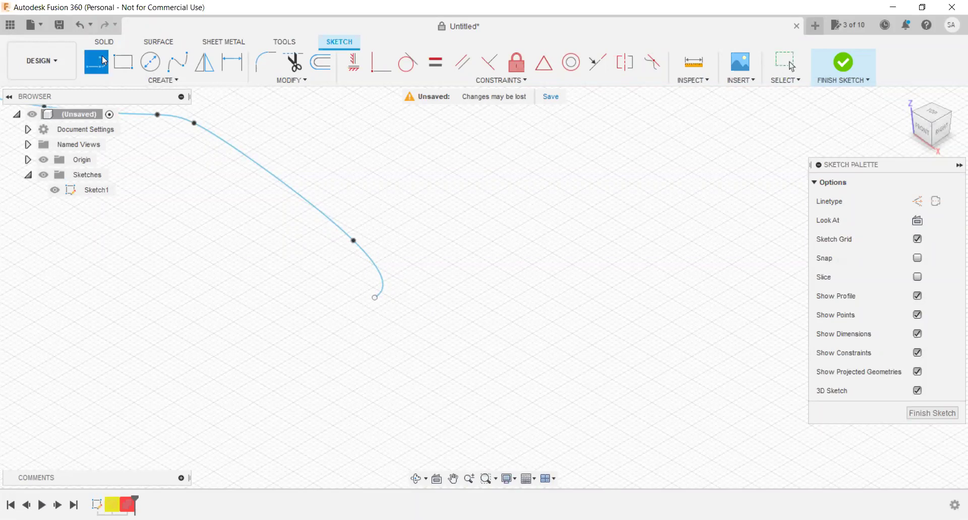
click(376, 297)
text(12.5)
key(Tab)
key(Return)
key(Escape)
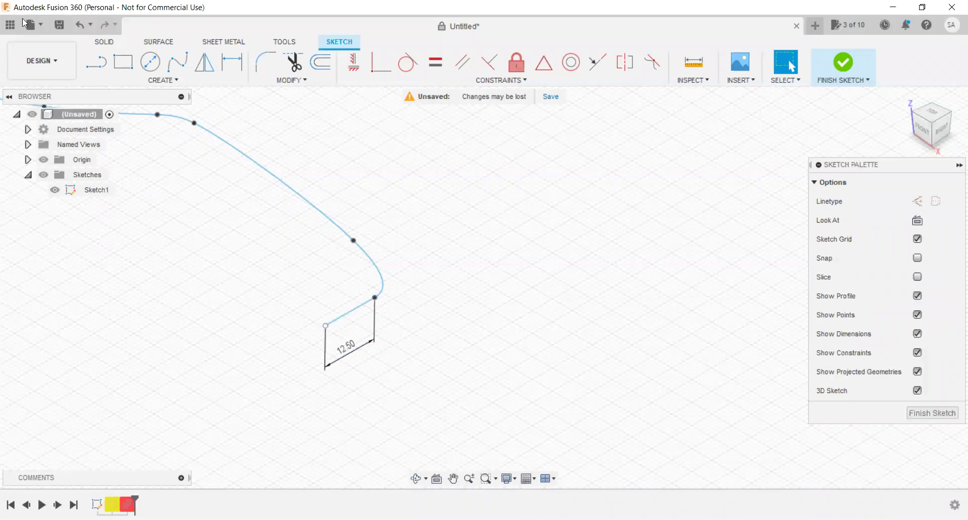
Draw a separate axis line near the new line's end and finish the sketch.
click(107, 65)
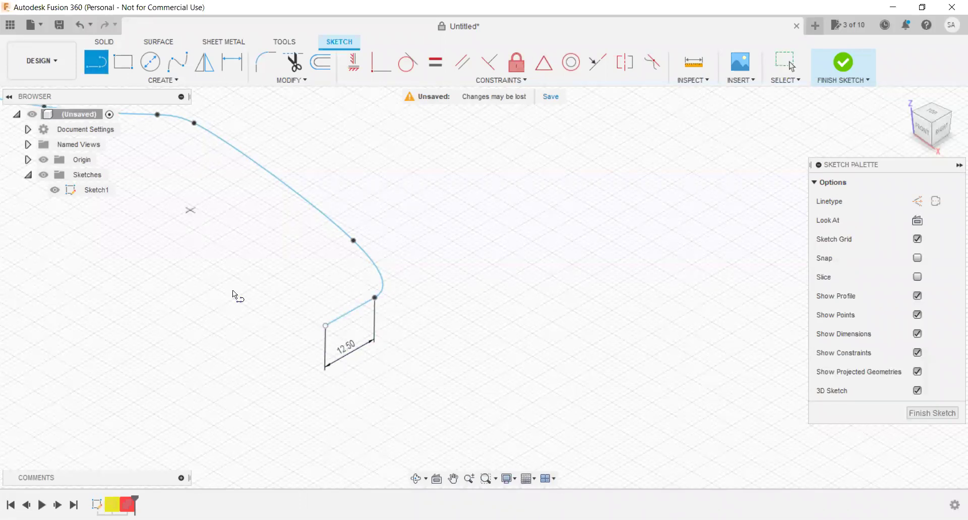
click(326, 326)
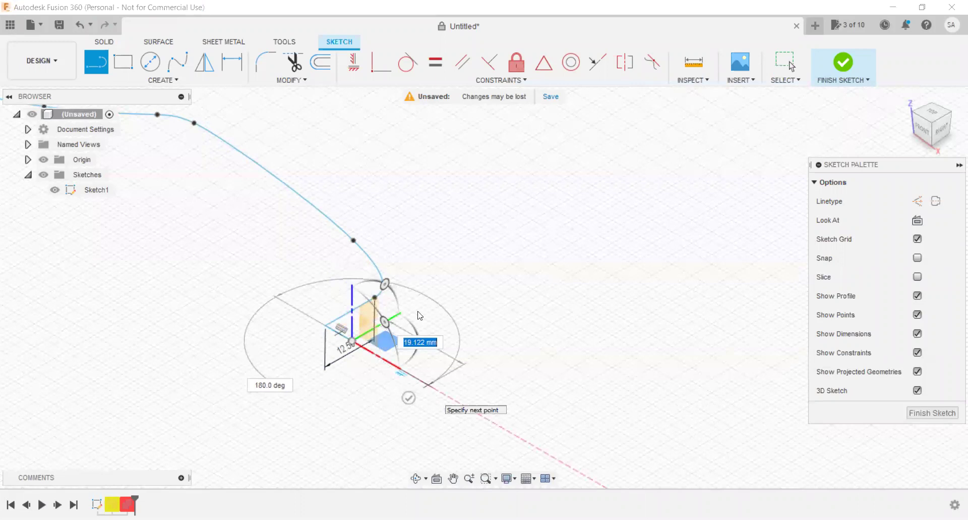
key(Return)
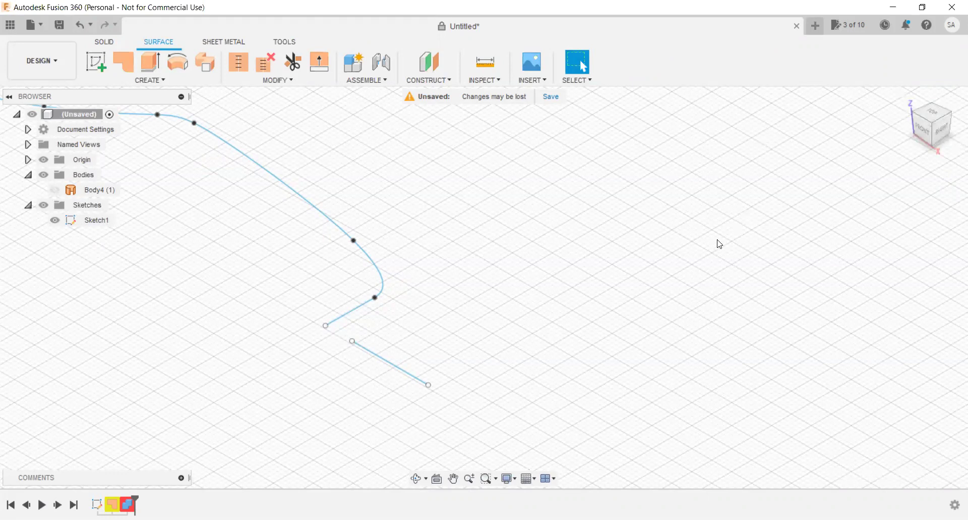
Revolve the vase curve 360° around the straight axis line into a surface body.
scroll(718, 242, down, 1)
click(172, 63)
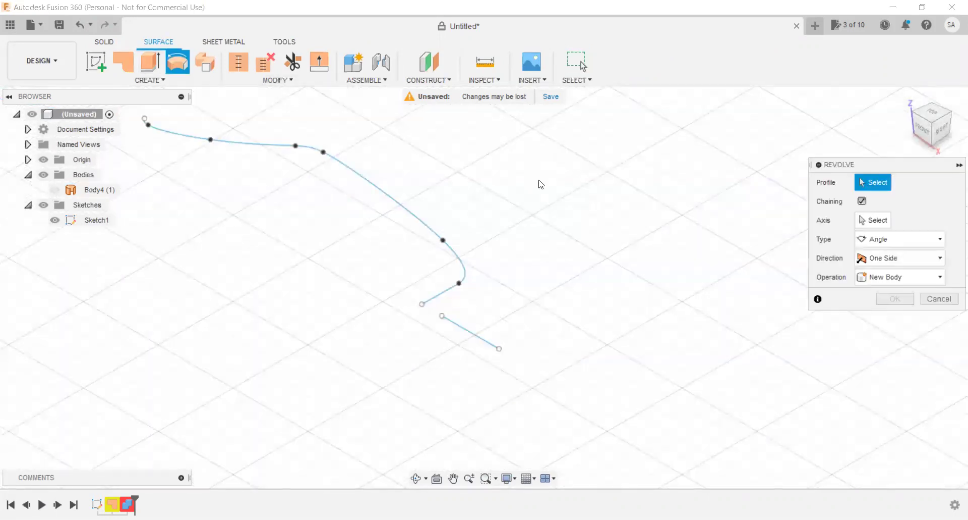
click(401, 204)
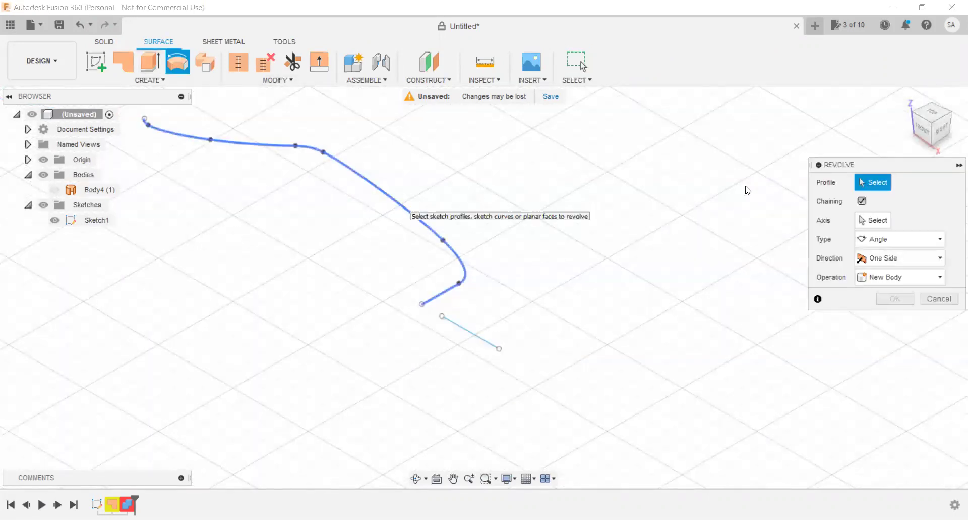
click(873, 220)
click(482, 339)
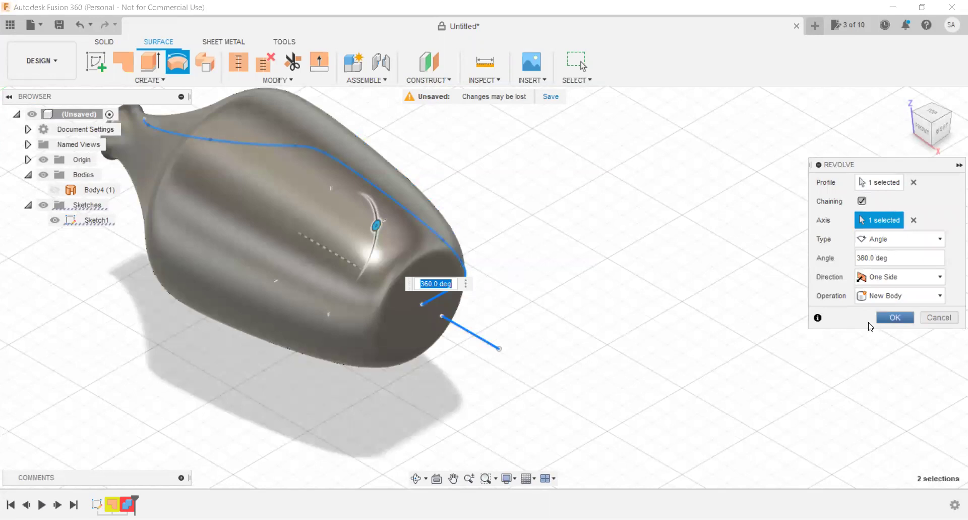
click(895, 317)
Select the new Body8 and hide Sketch1 so only the vase shows.
scroll(410, 366, down, 3)
scroll(371, 258, down, 2)
click(274, 317)
scroll(275, 316, down, 2)
scroll(316, 323, up, 2)
scroll(317, 320, up, 3)
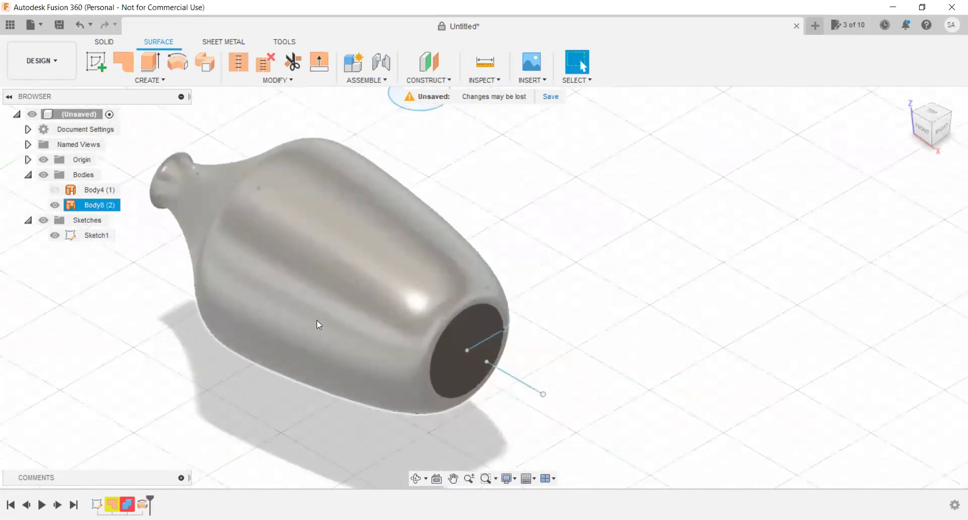
click(62, 237)
click(55, 235)
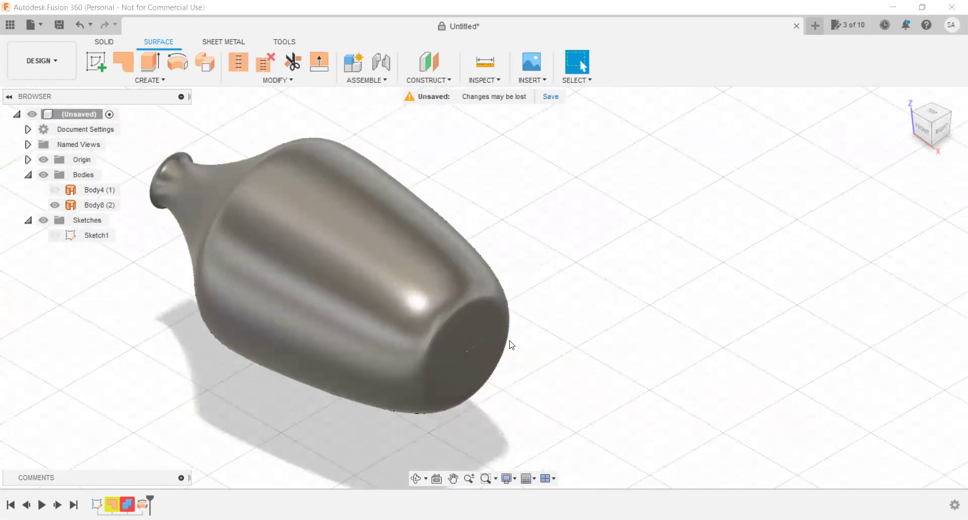
scroll(510, 342, down, 3)
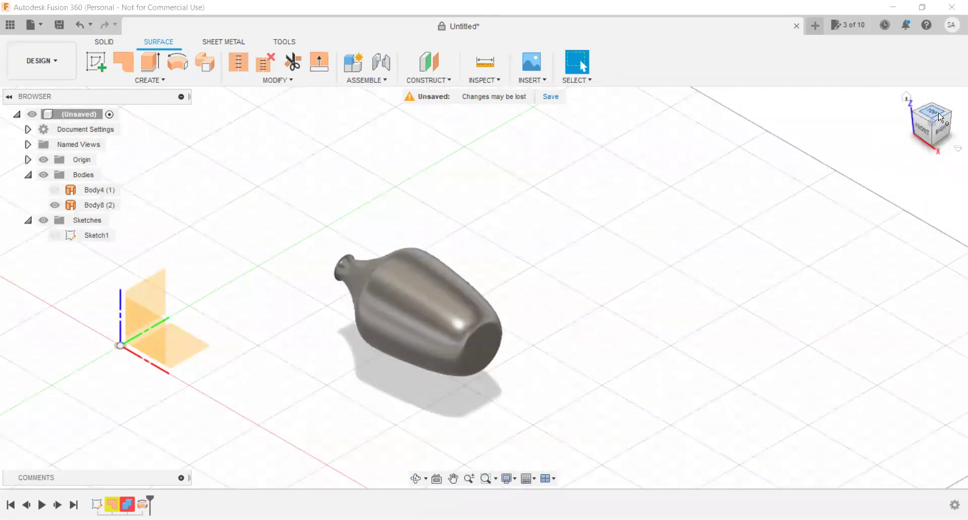
Inspect the vase from front, right, top and isometric views.
click(941, 118)
click(404, 262)
scroll(403, 244, up, 2)
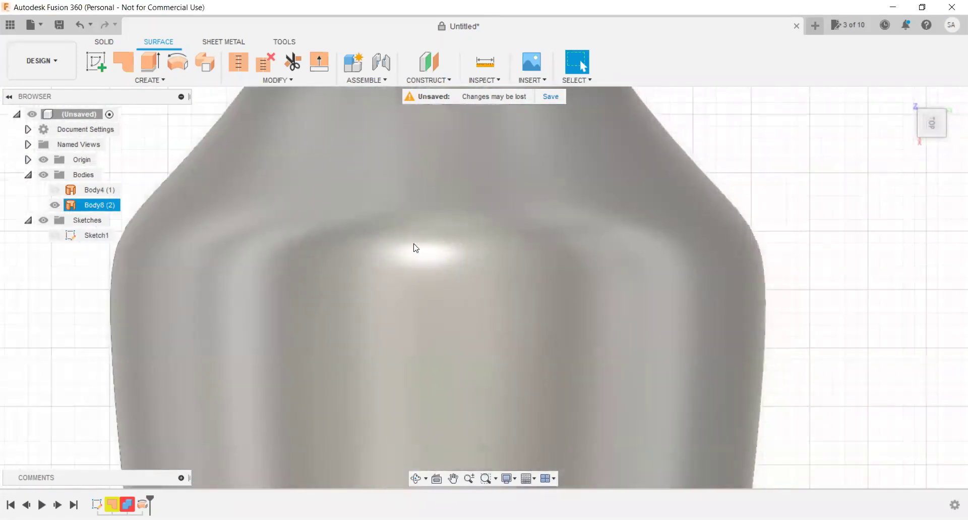
scroll(419, 247, up, 3)
scroll(417, 257, down, 3)
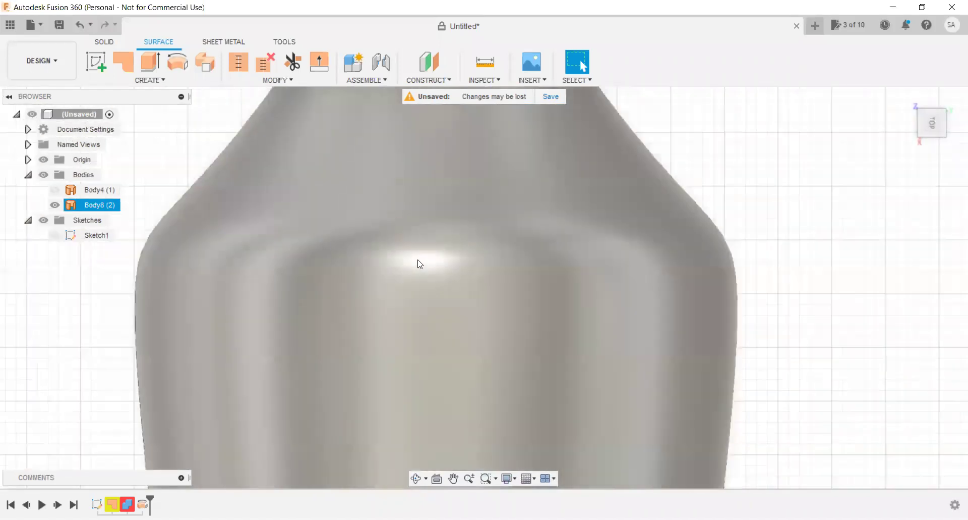
scroll(418, 260, down, 3)
key(Escape)
click(932, 144)
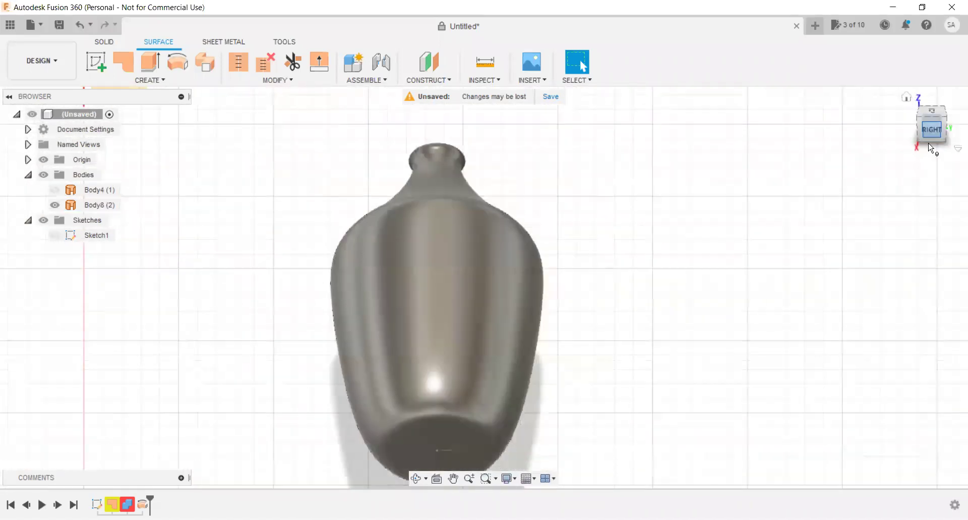
click(934, 103)
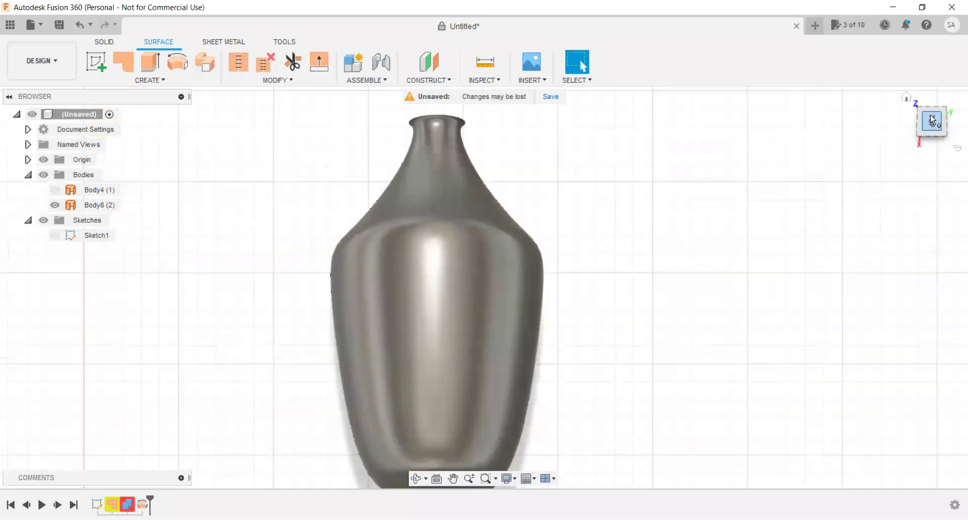
click(945, 114)
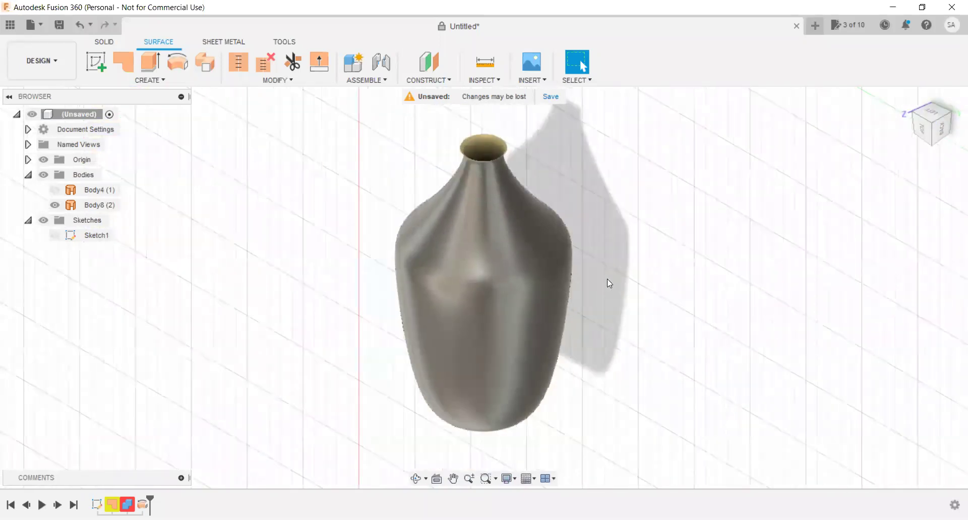
scroll(554, 304, down, 3)
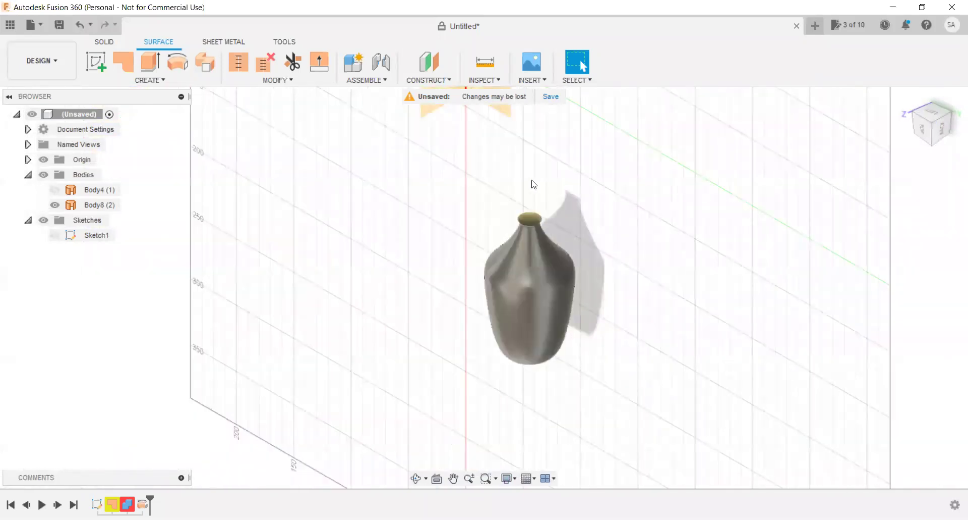
Thicken the vase surface into a 5 mm solid shell.
click(145, 81)
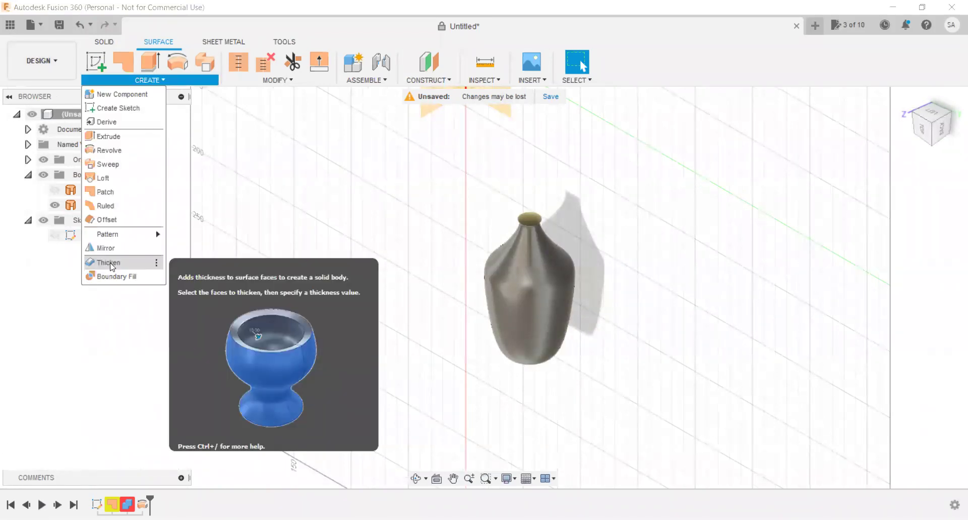
click(545, 286)
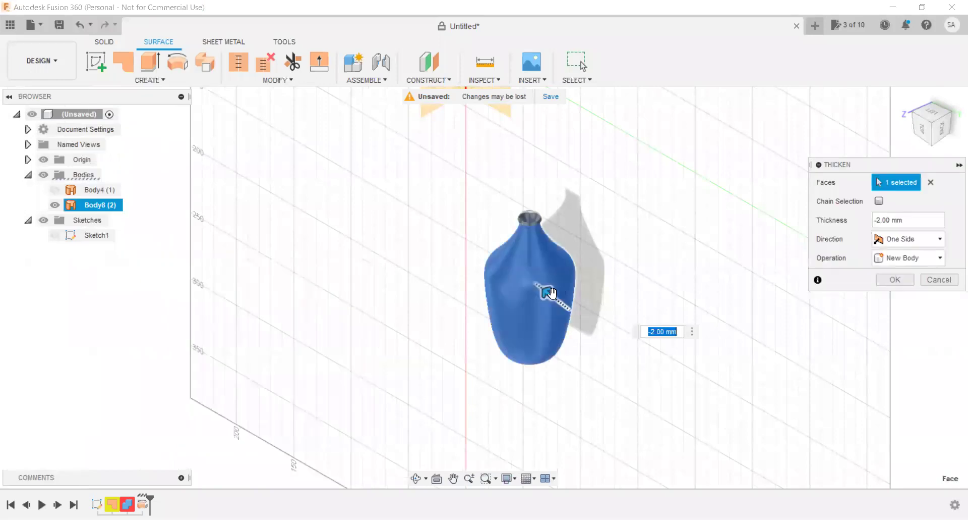
text(2)
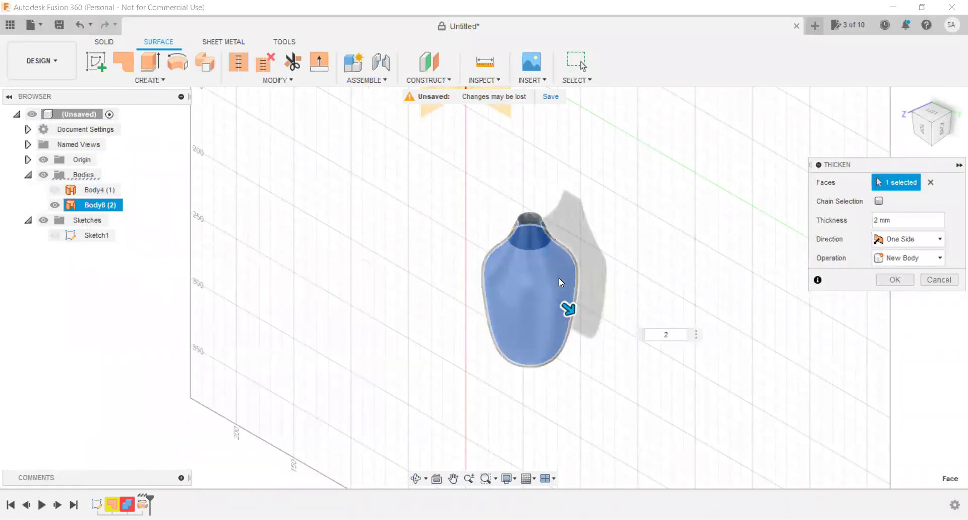
scroll(540, 234, down, 2)
scroll(533, 228, up, 3)
scroll(532, 227, up, 2)
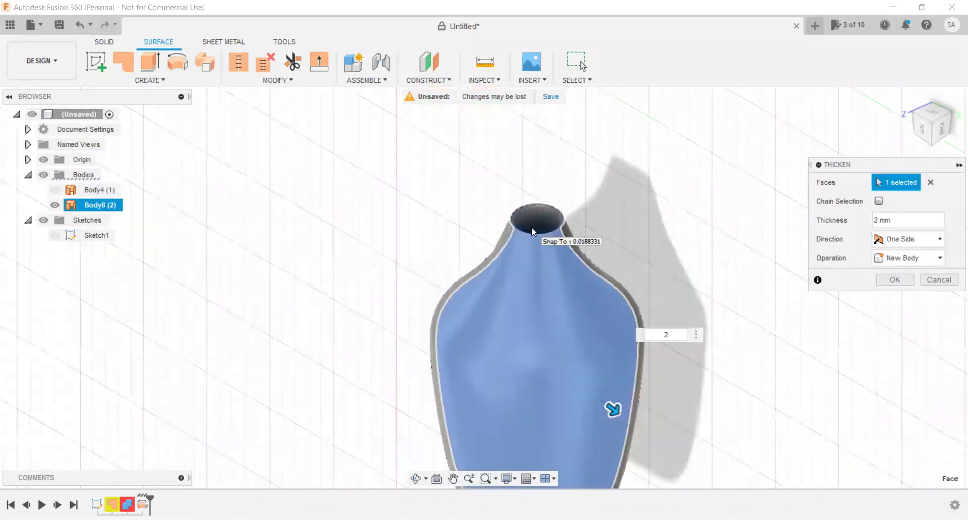
scroll(541, 235, up, 3)
scroll(540, 235, up, 3)
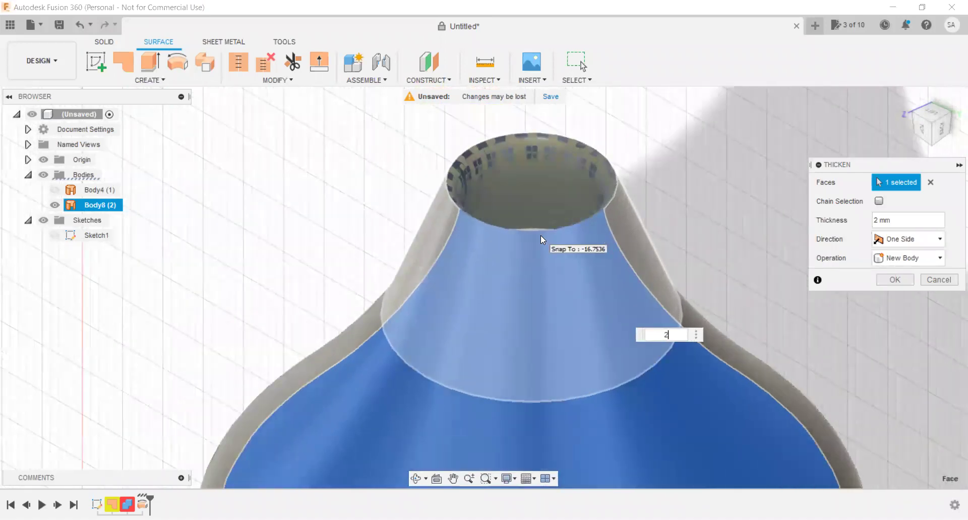
scroll(541, 235, down, 4)
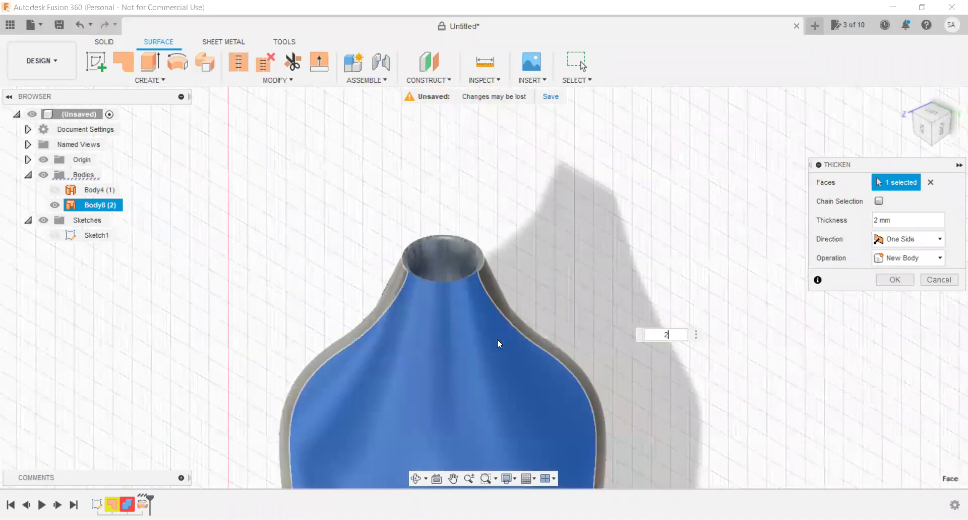
scroll(498, 343, down, 3)
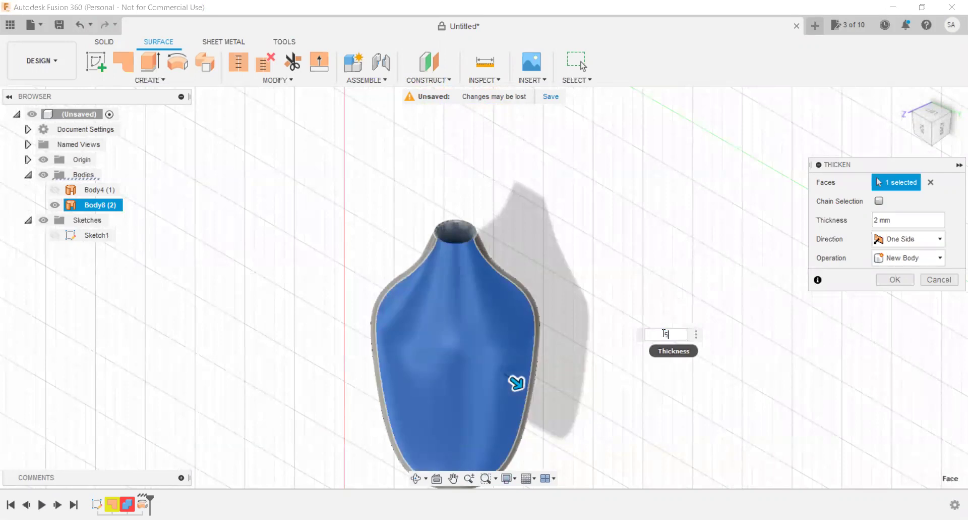
key(Return)
scroll(436, 379, up, 5)
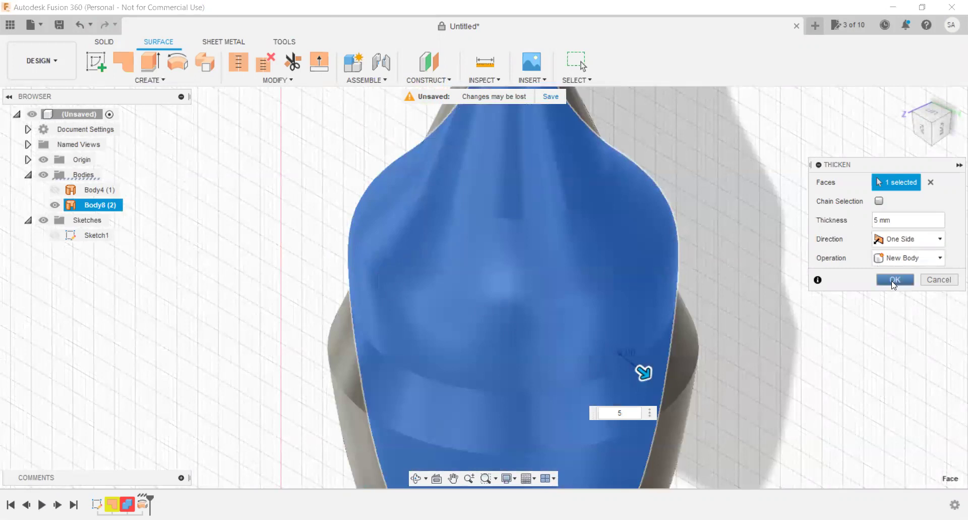
key(Return)
Deselect the shell and orbit round to a straight side view of the vase.
scroll(558, 252, down, 5)
scroll(560, 180, up, 3)
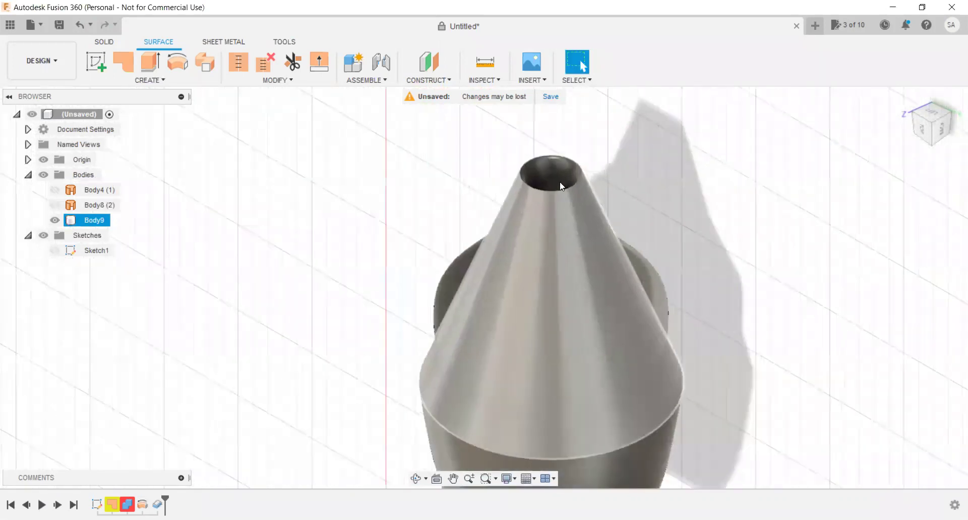
scroll(560, 180, up, 3)
click(818, 222)
drag(932, 123, 630, 230)
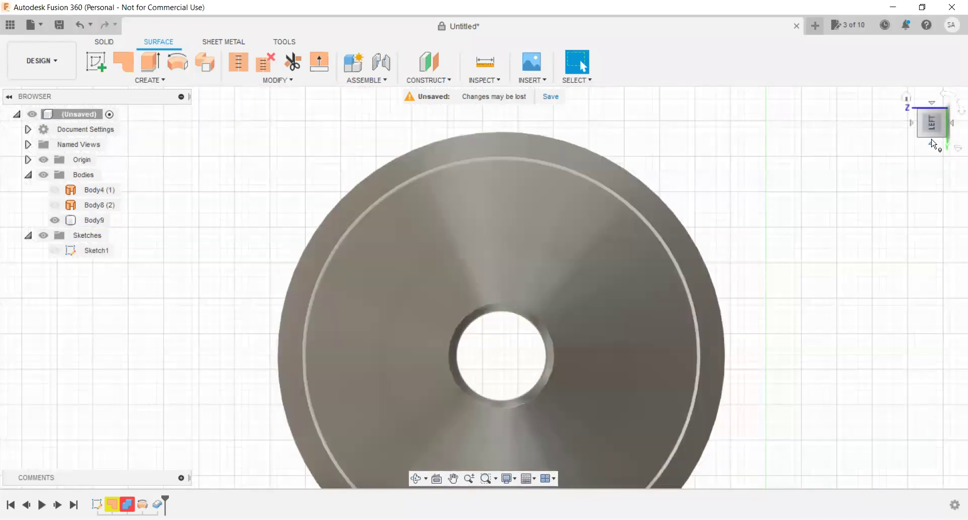
click(933, 146)
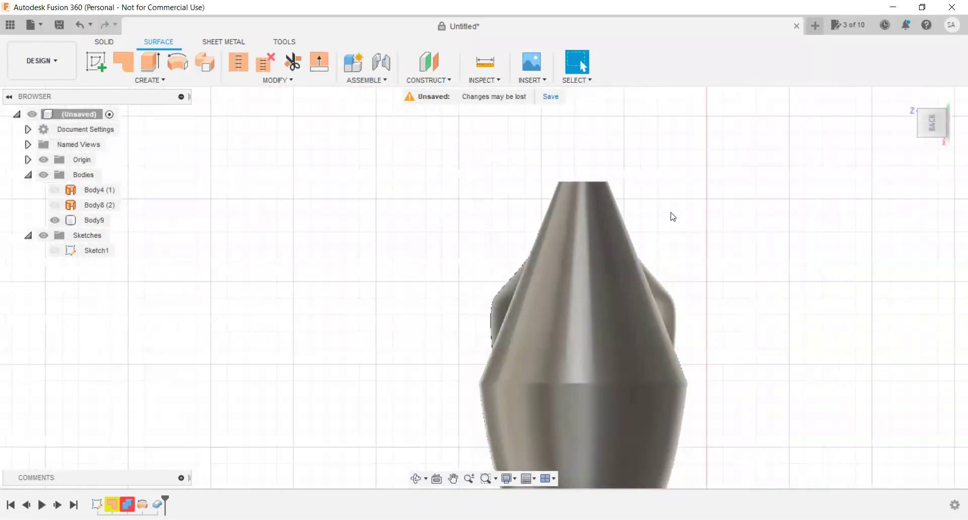
Undo the thickening and orbit to view the vase surface from below.
key(ctrl+z)
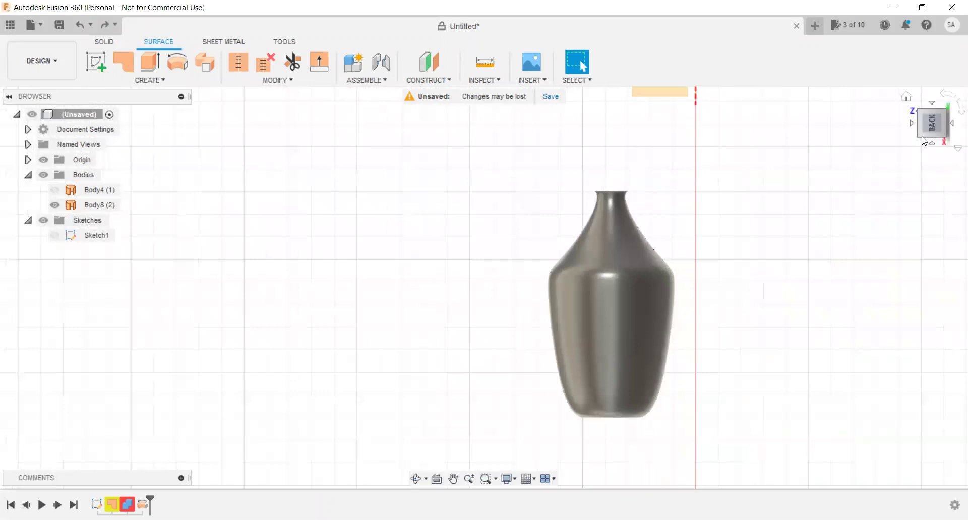
click(919, 117)
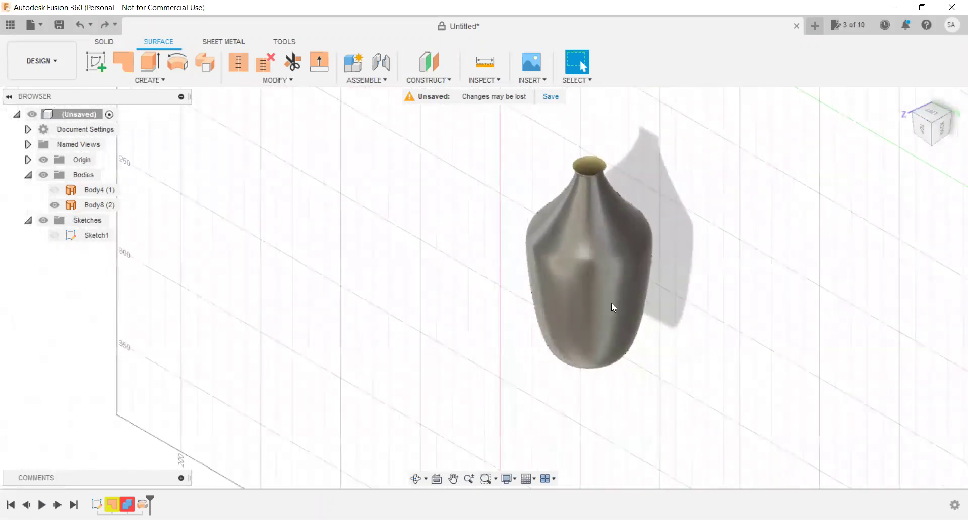
mouse_move(906, 169)
shift+middle_down()
mouse_move(832, 242)
mouse_move(353, 227)
shift+middle_up()
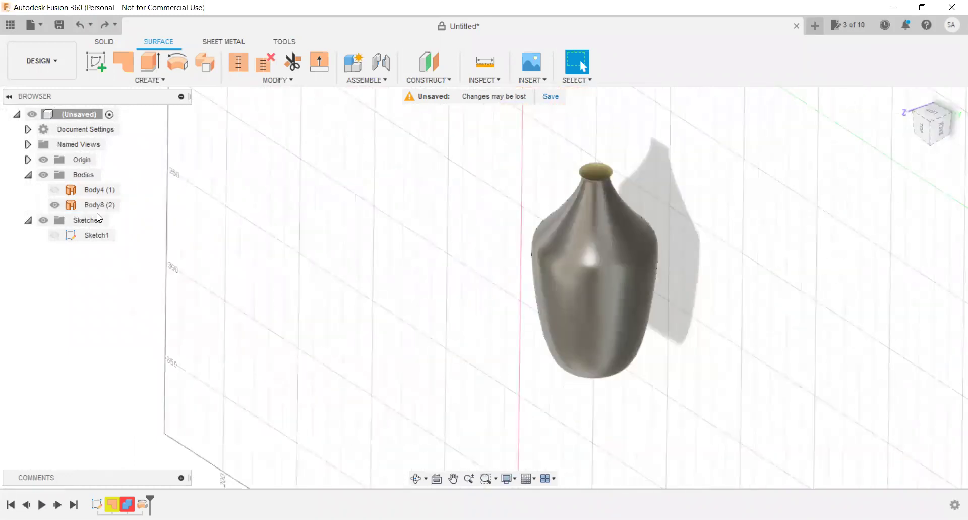
click(149, 80)
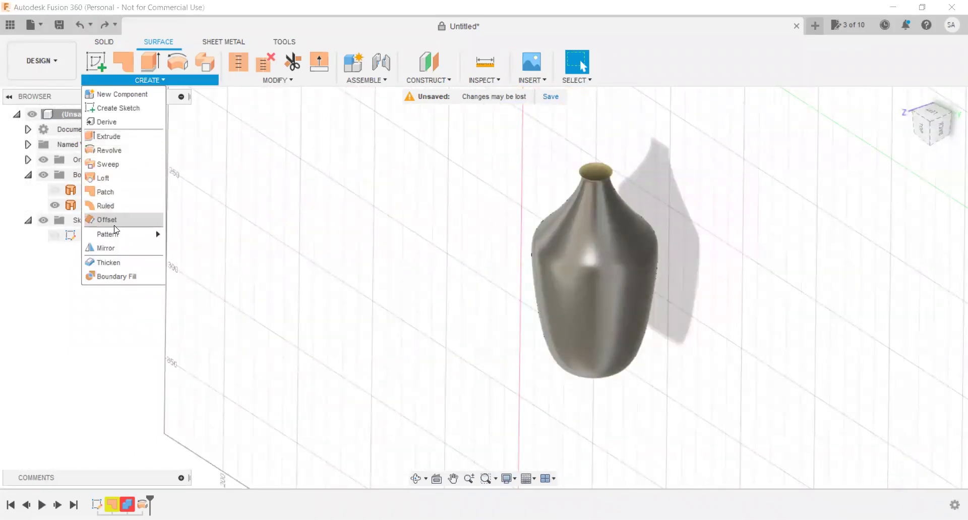
Thicken the vase surface by 5 mm into a solid shell.
click(118, 261)
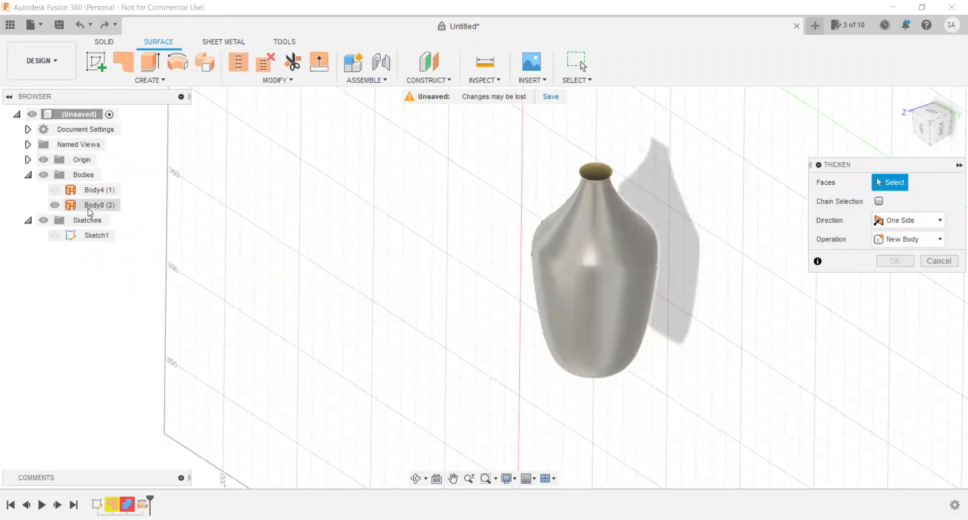
click(623, 361)
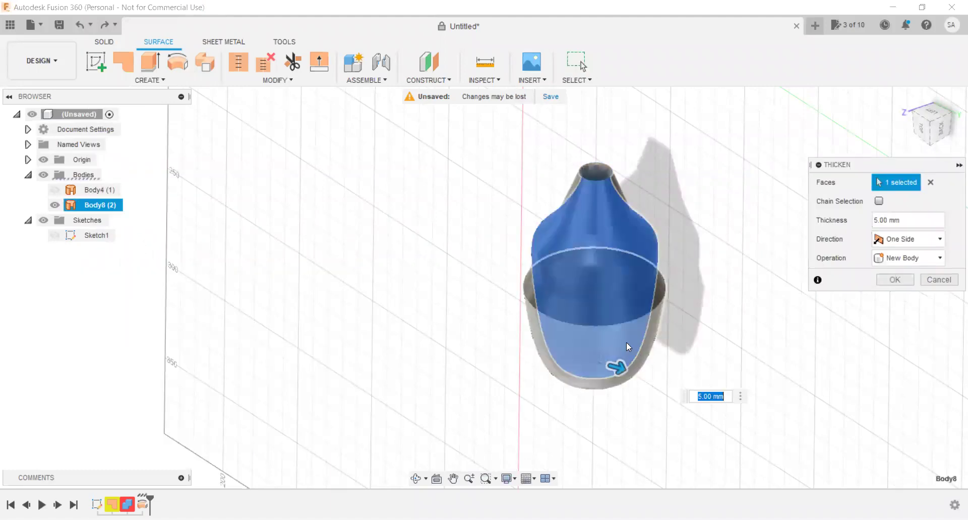
scroll(565, 293, down, 2)
scroll(613, 389, up, 5)
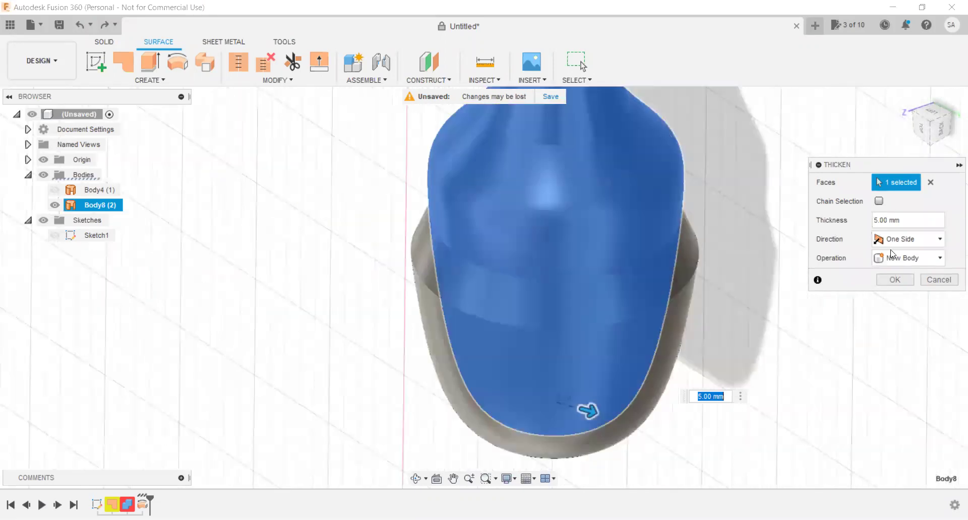
mouse_move(942, 128)
mouse_down()
mouse_move(902, 118)
mouse_move(908, 123)
mouse_up()
click(894, 280)
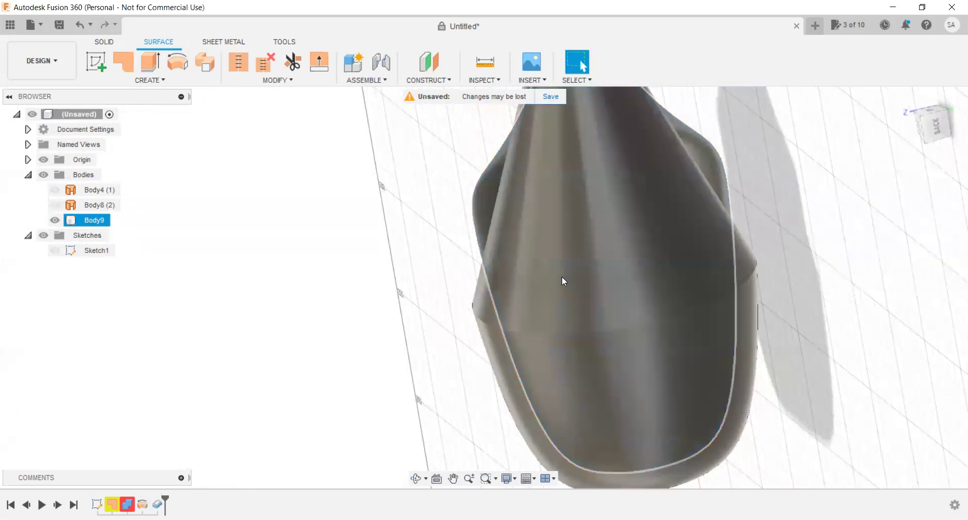
Inspect the thickened shell from back, side and upright ViewCube views.
scroll(662, 204, down, 1)
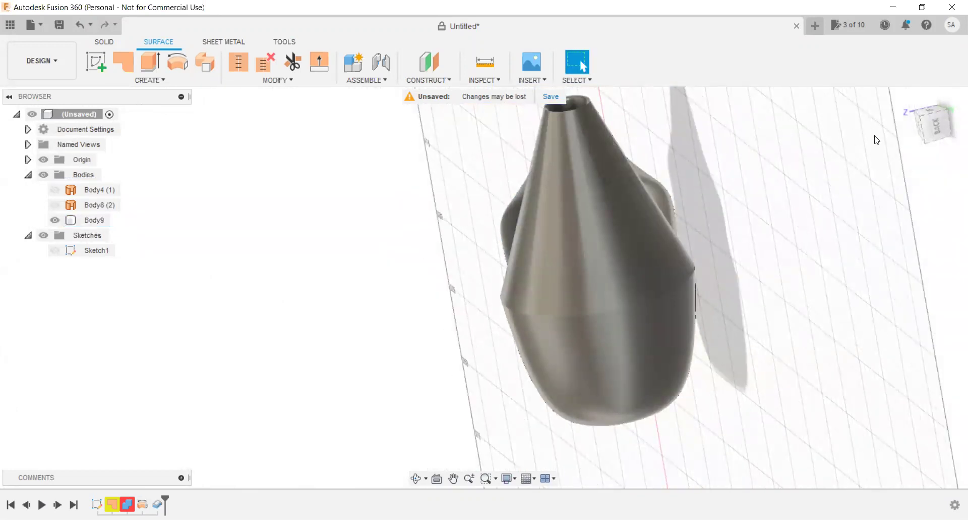
mouse_move(934, 132)
mouse_down()
mouse_move(932, 141)
mouse_move(913, 120)
mouse_move(817, 200)
mouse_up()
click(937, 137)
click(924, 142)
click(913, 120)
scroll(637, 165, up, 5)
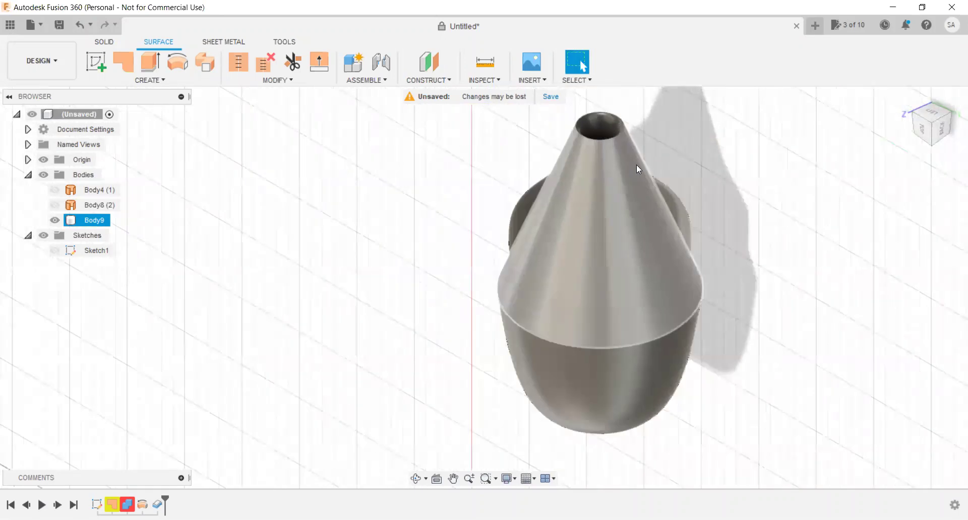
Check the area and length of the shell's upper face, middle edge and lower face.
click(527, 216)
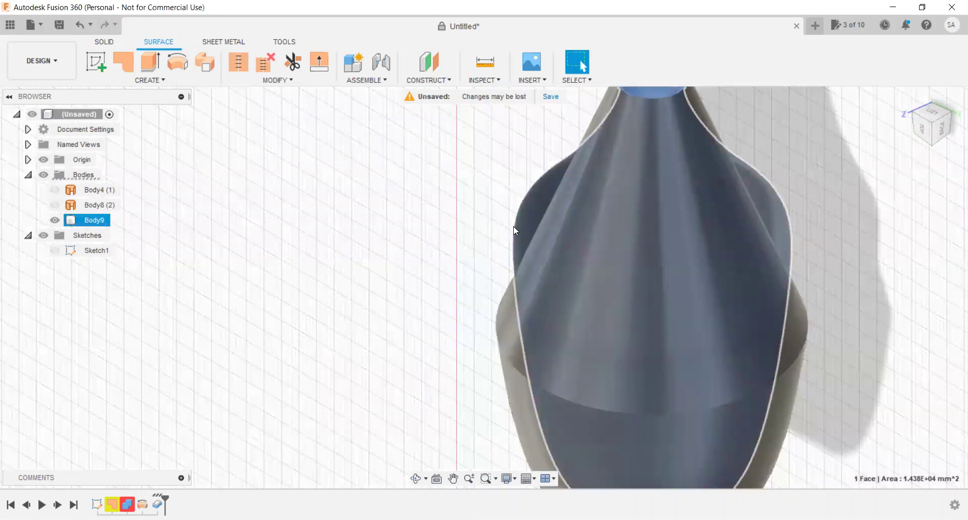
click(404, 363)
click(508, 372)
click(510, 427)
click(391, 383)
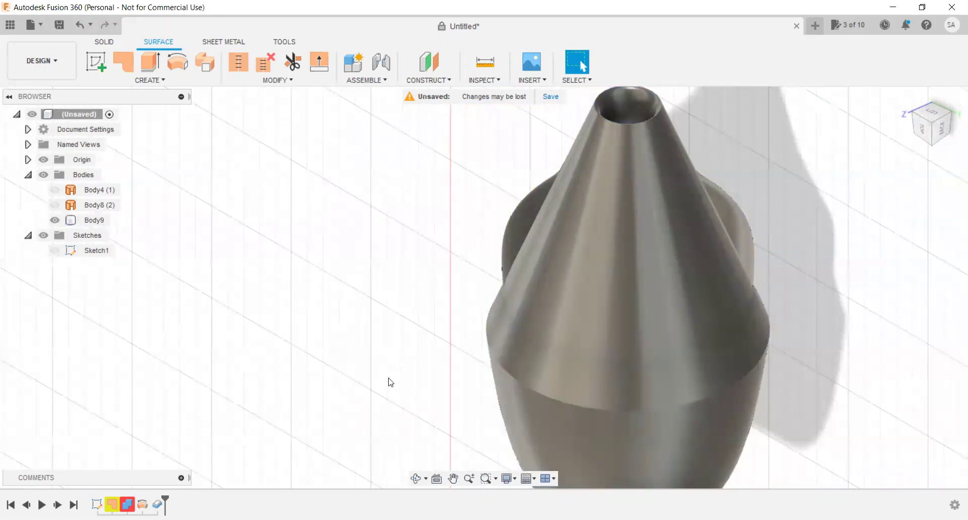
scroll(338, 286, up, 3)
scroll(334, 336, down, 3)
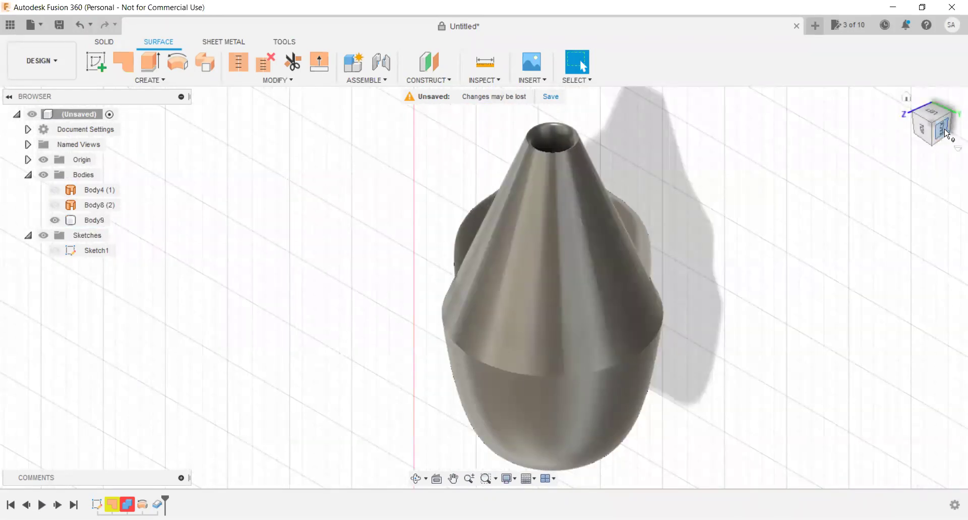
shift+middle_drag(778, 149, 737, 182)
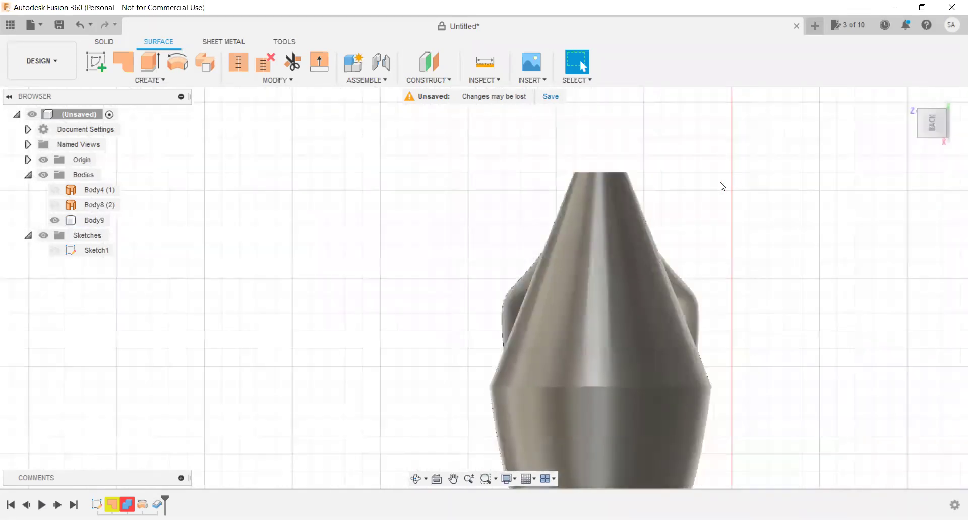
Undo the 5 mm thicken and delete Body4 from the browser.
key(ctrl+z)
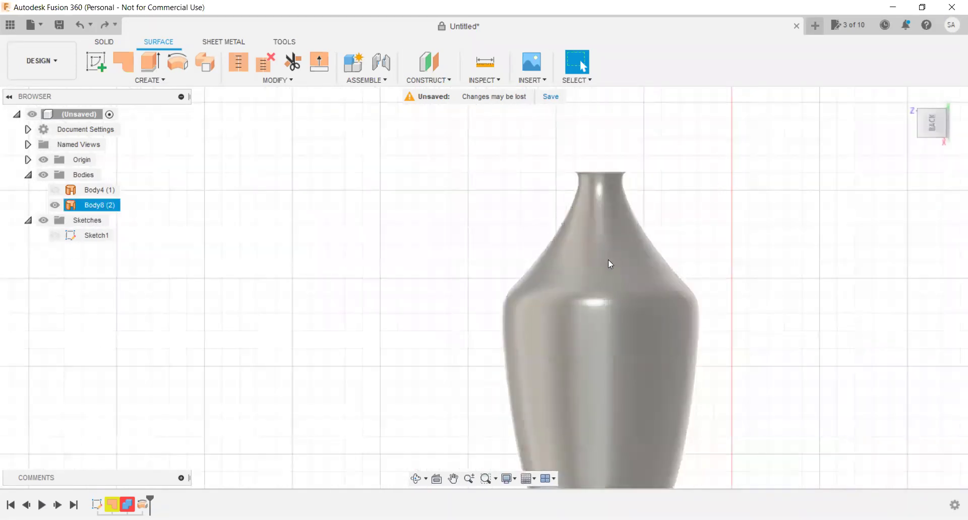
click(93, 207)
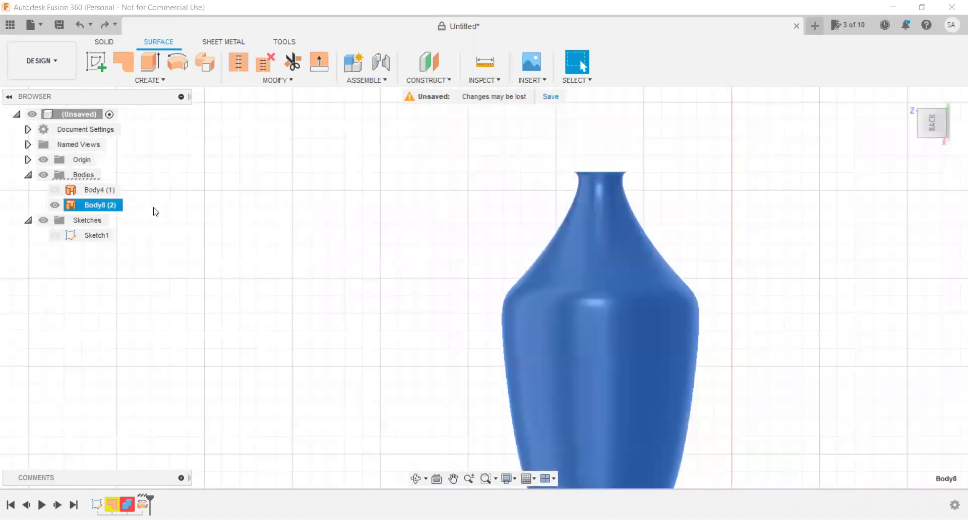
click(100, 190)
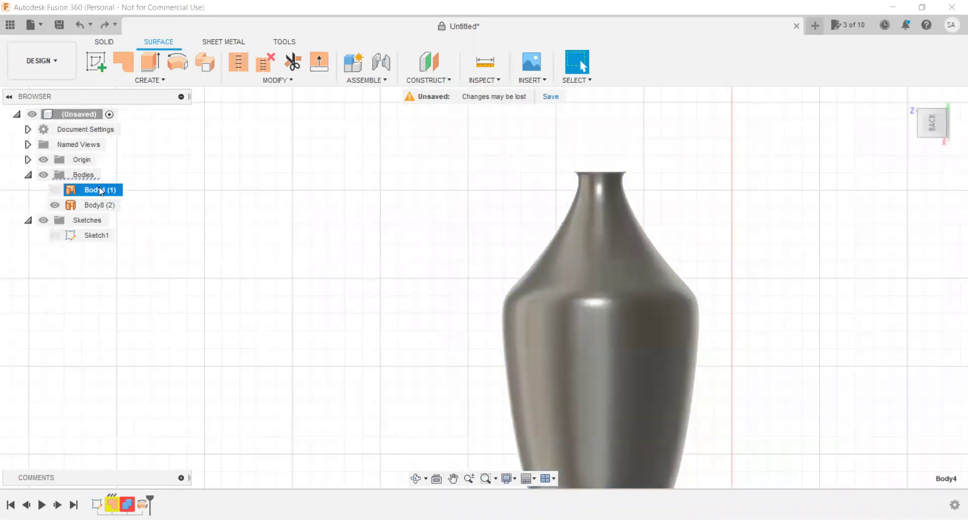
right_click(95, 191)
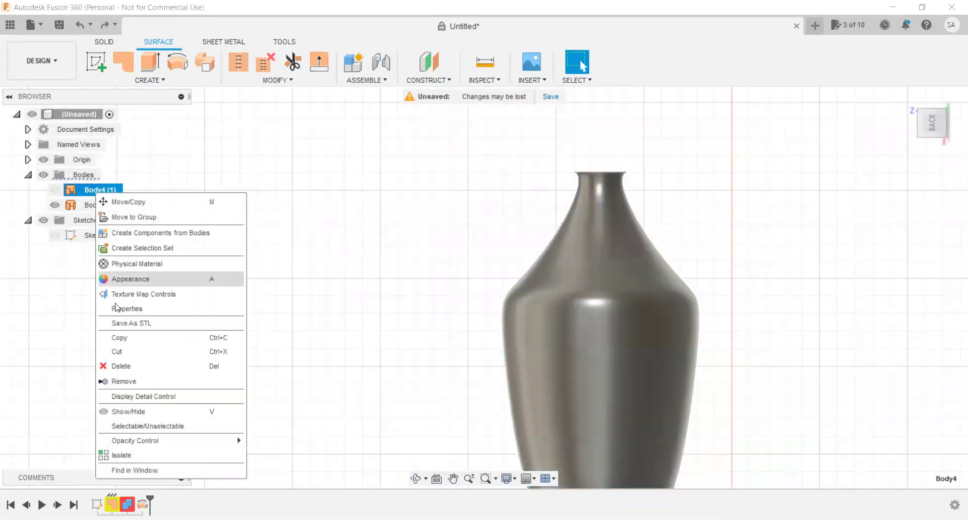
click(122, 366)
Thicken the Body8 vase surface 4.999 mm to one side as new body Body9.
click(99, 188)
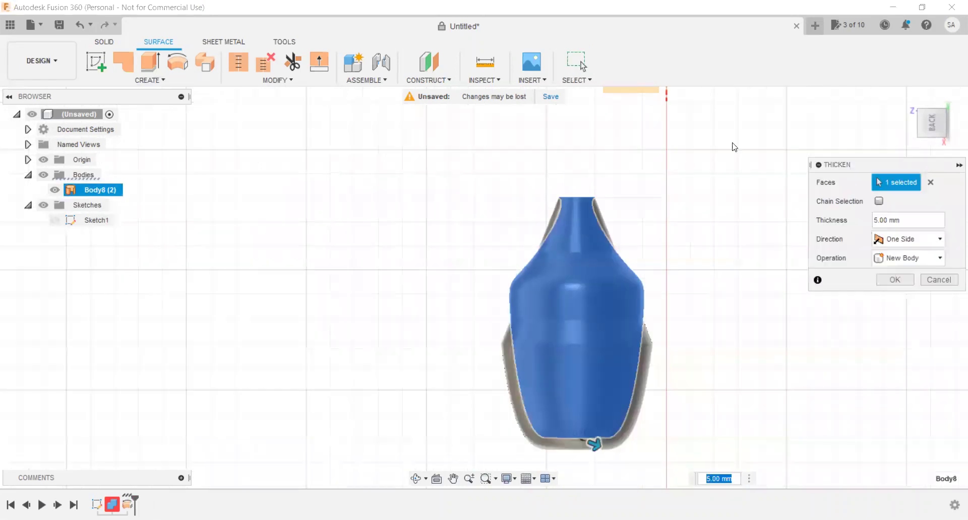
click(879, 200)
click(879, 202)
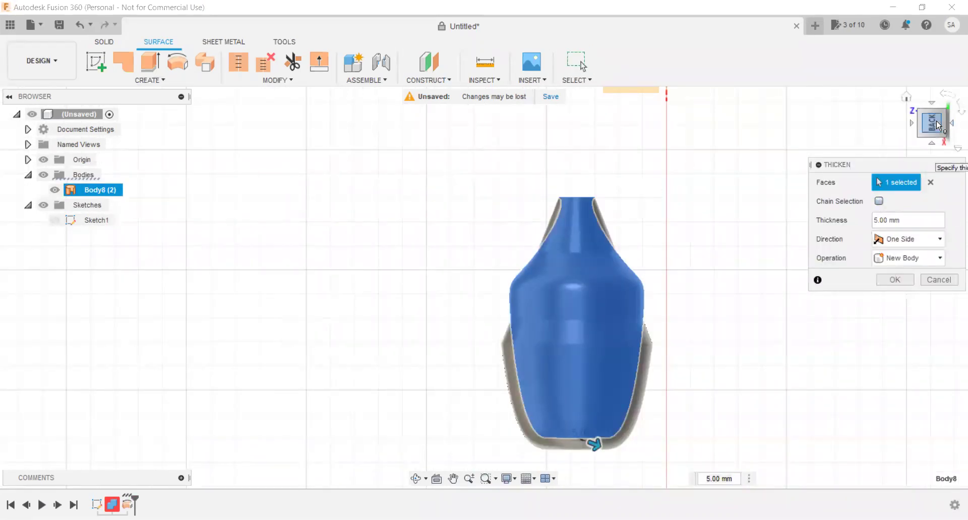
click(939, 126)
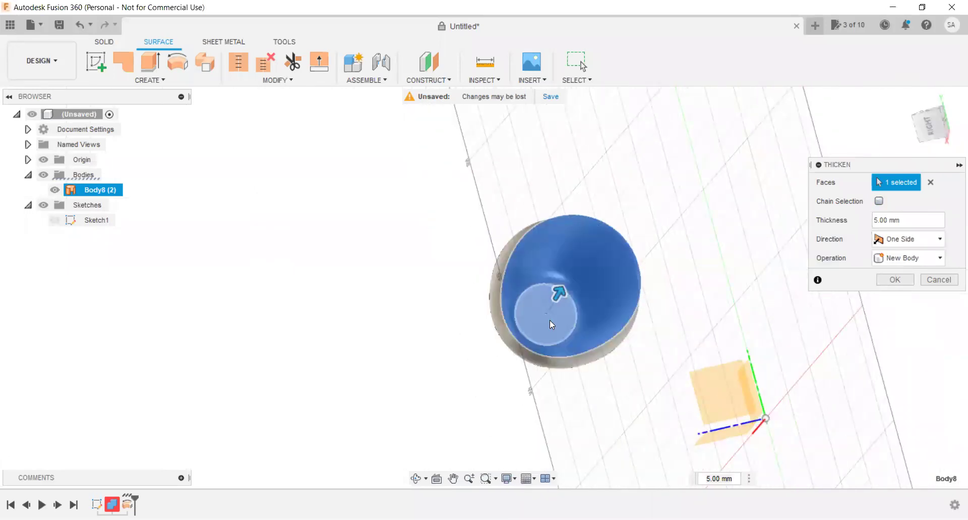
click(930, 127)
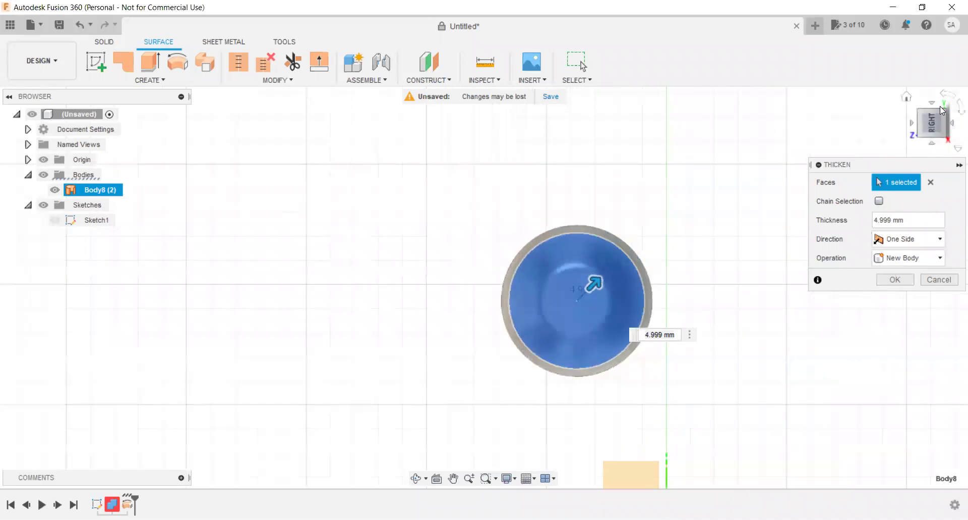
click(951, 112)
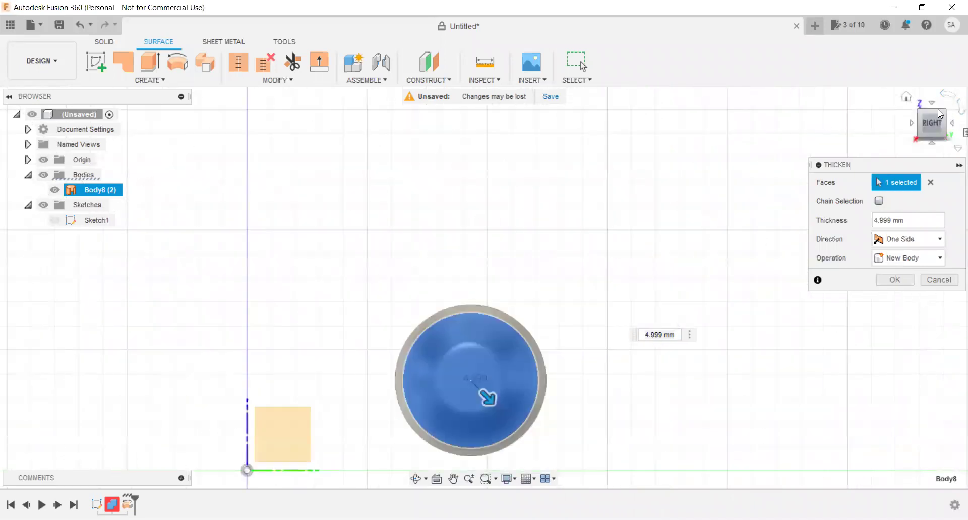
click(932, 115)
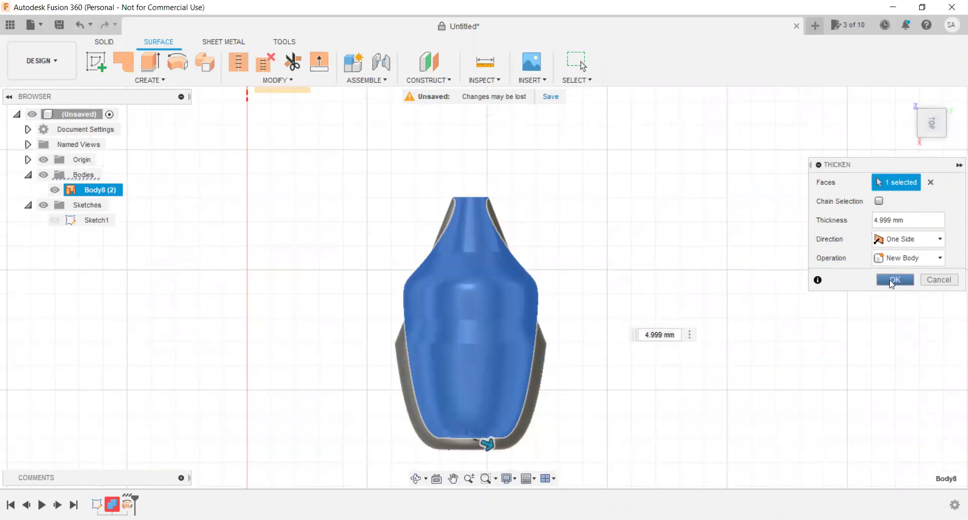
key(Return)
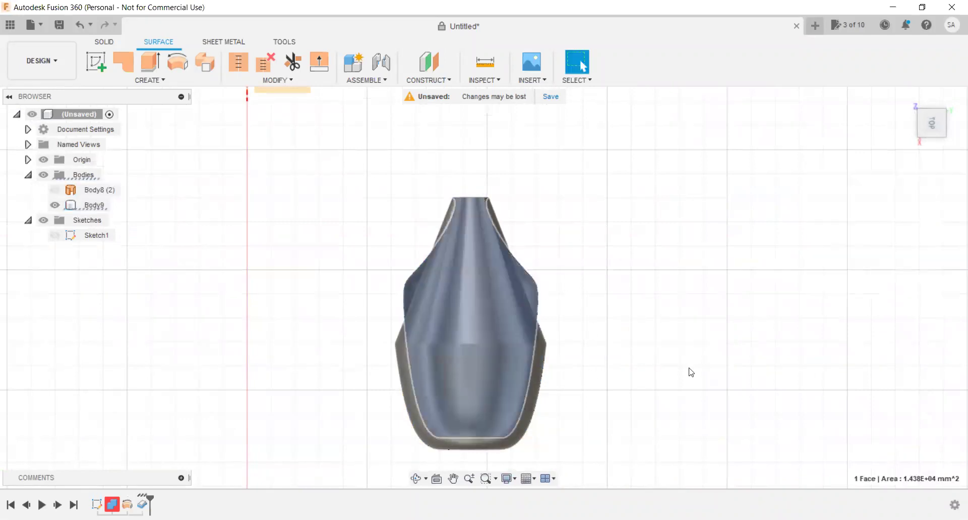
Move Body9 by -54.868 mm in X and -9.188 mm in Z.
click(633, 216)
click(522, 430)
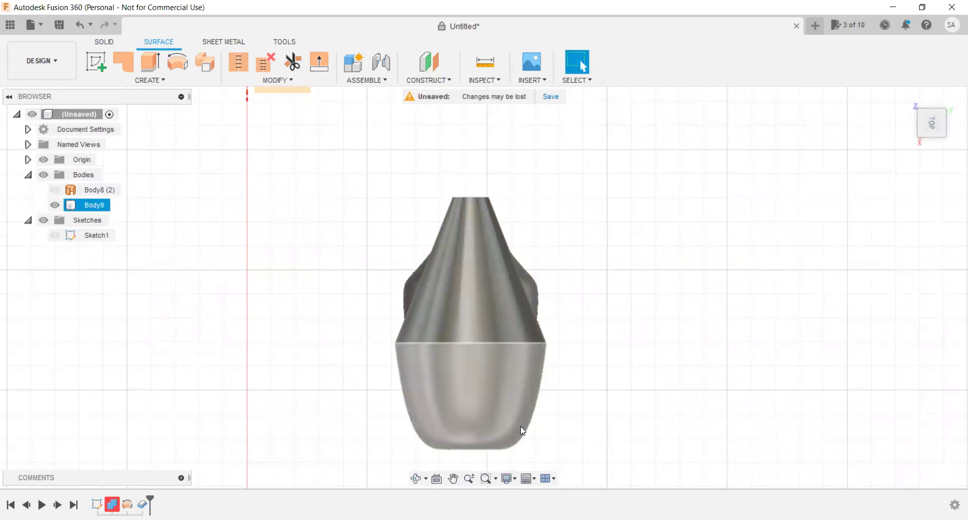
click(520, 426)
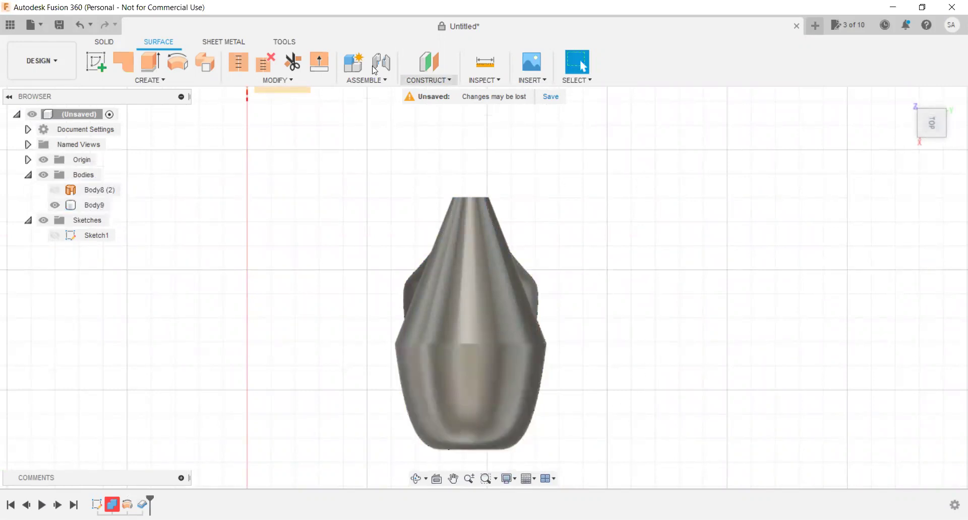
click(255, 81)
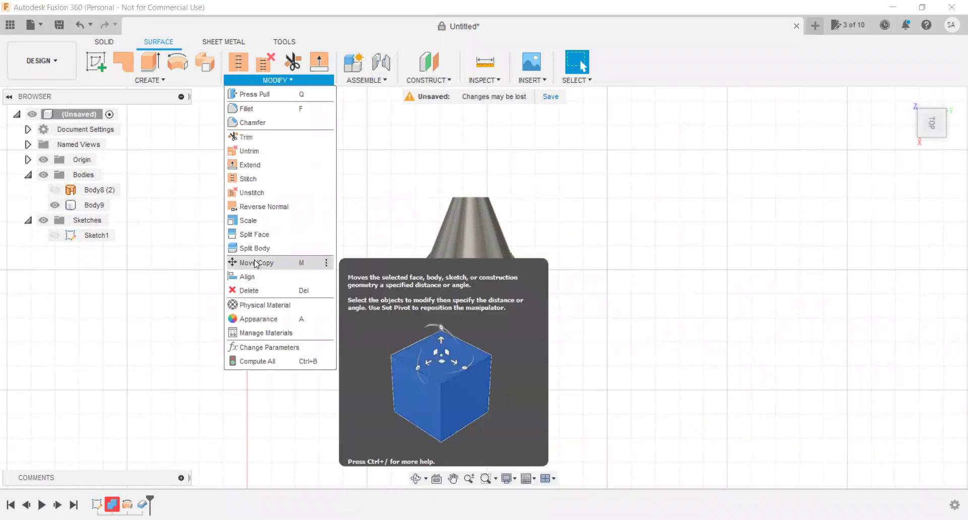
key(m)
click(483, 196)
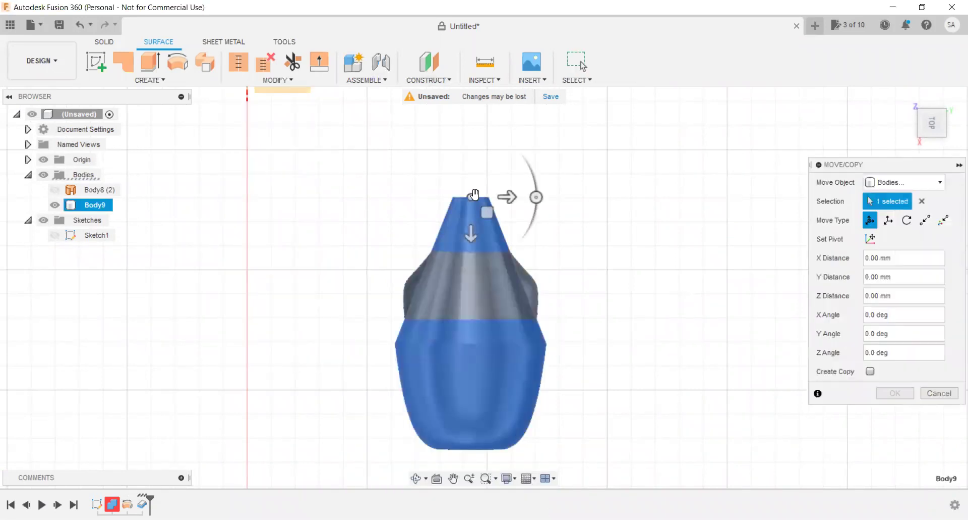
drag(474, 197, 339, 175)
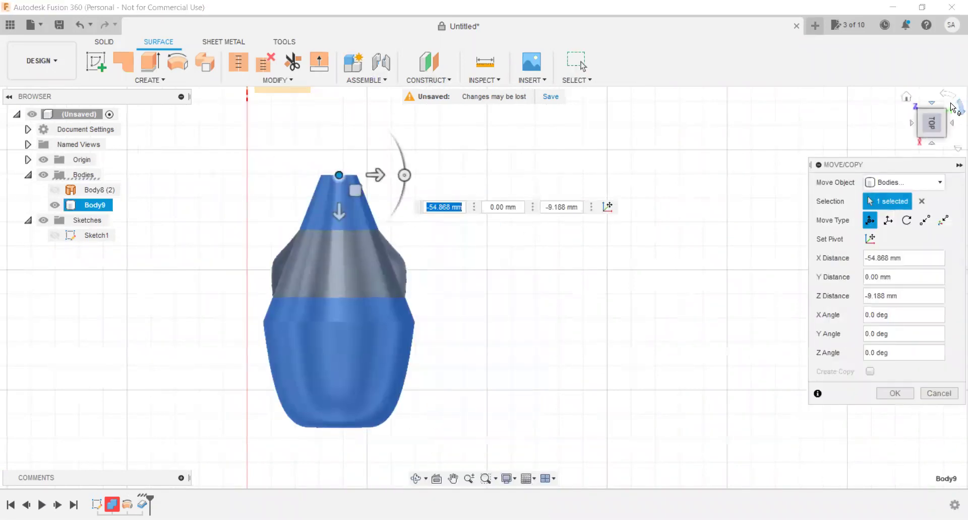
click(945, 113)
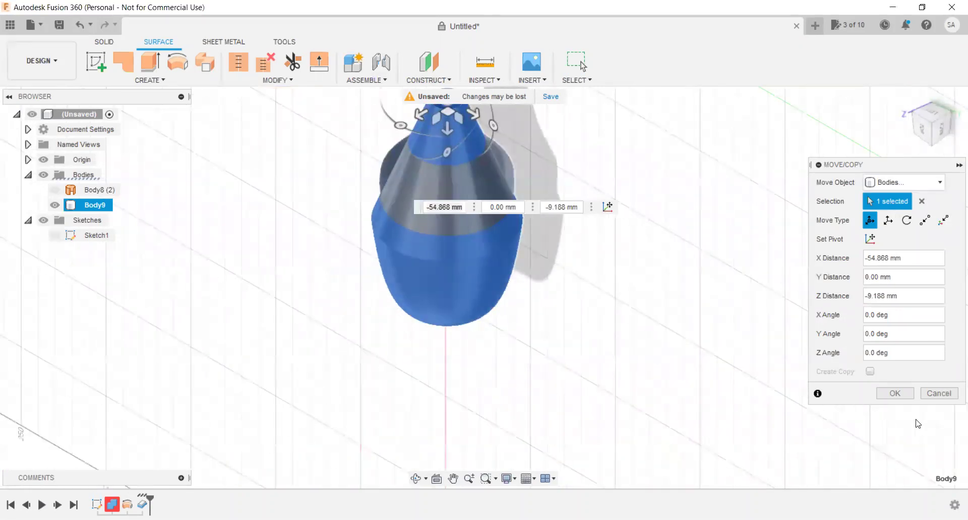
key(Return)
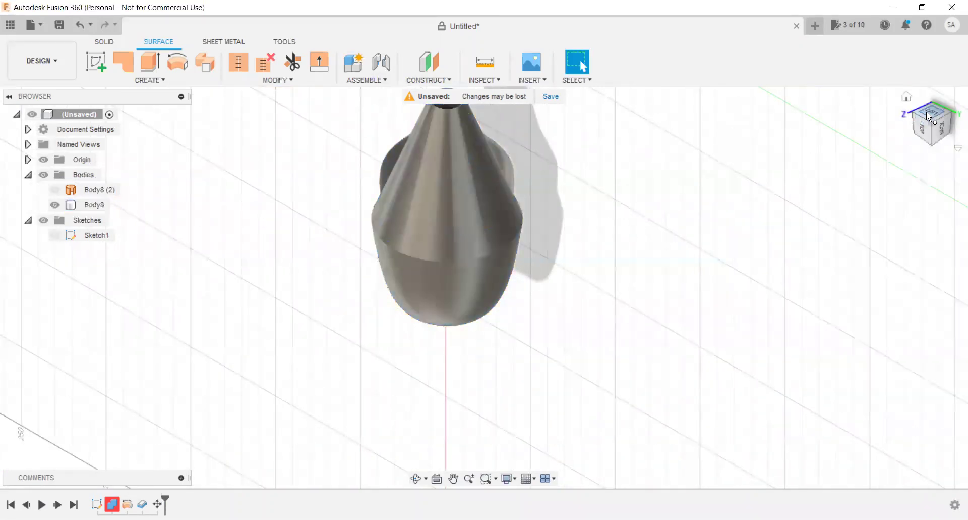
Inspect the vase body from left, front and orbited 3D views.
click(924, 127)
scroll(313, 185, down, 1)
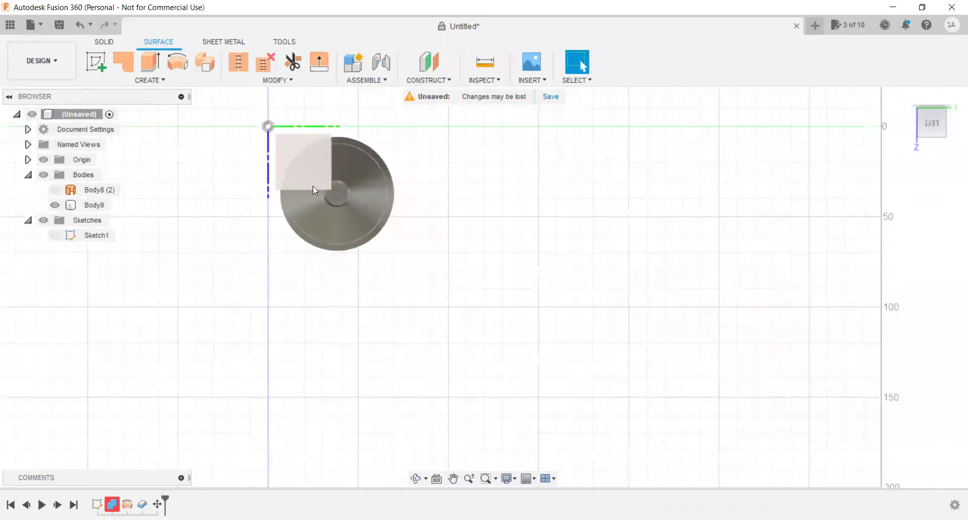
scroll(344, 200, up, 3)
scroll(344, 200, up, 2)
mouse_move(931, 122)
mouse_move(484, 287)
shift+middle_down()
mouse_move(524, 290)
mouse_move(580, 237)
shift+middle_up()
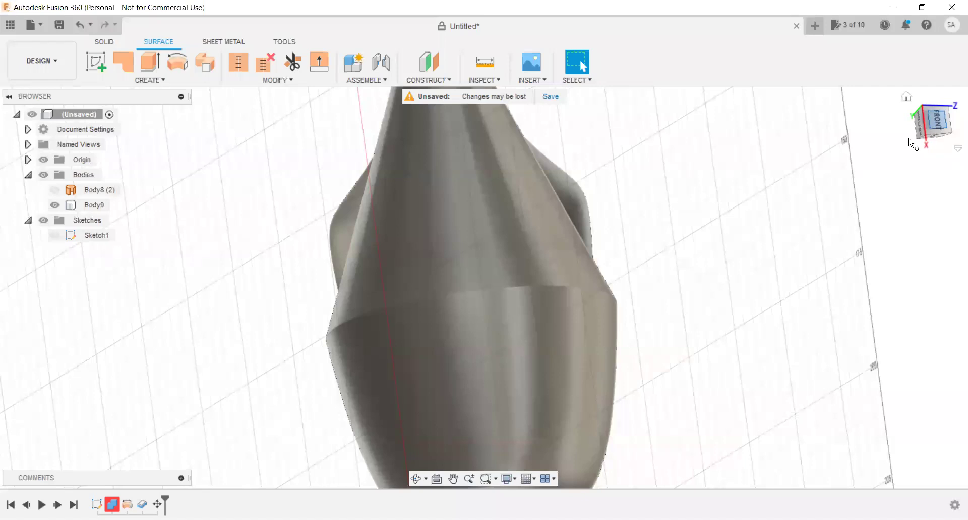
click(936, 121)
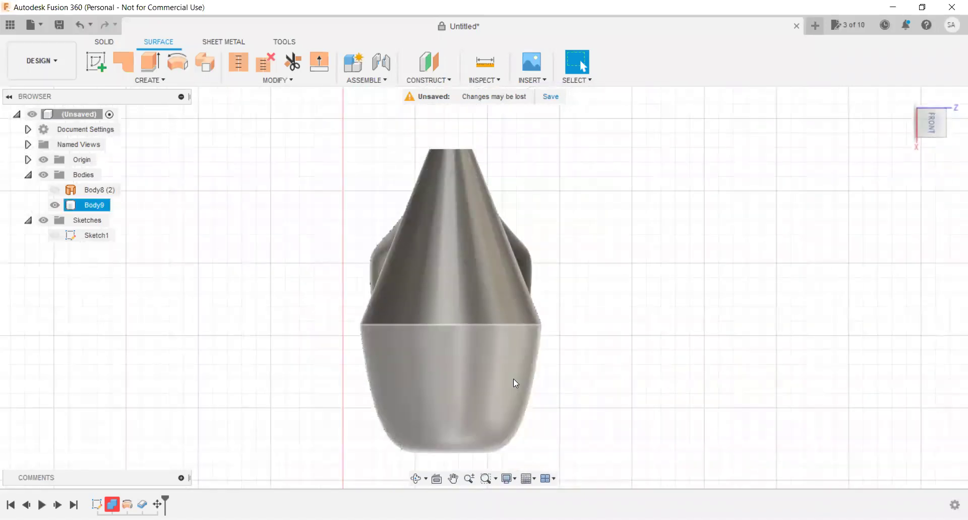
click(512, 377)
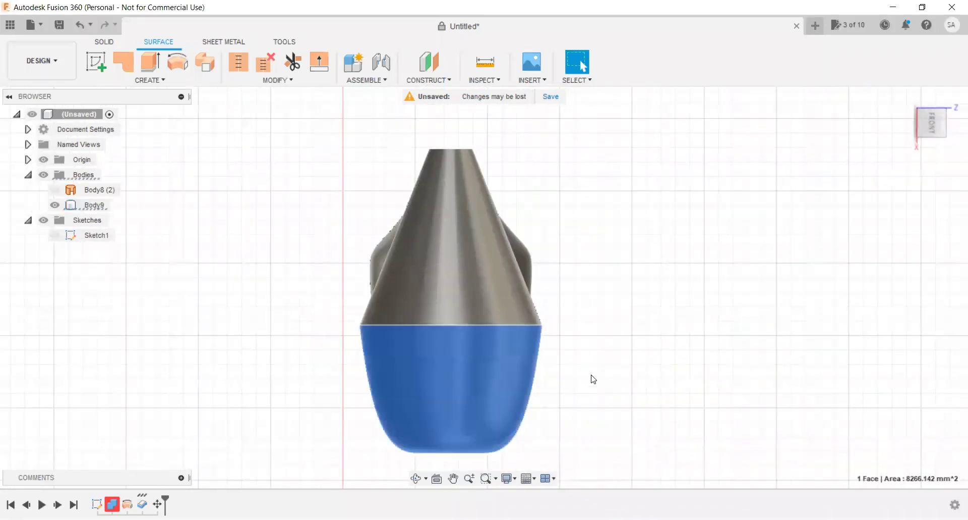
click(701, 336)
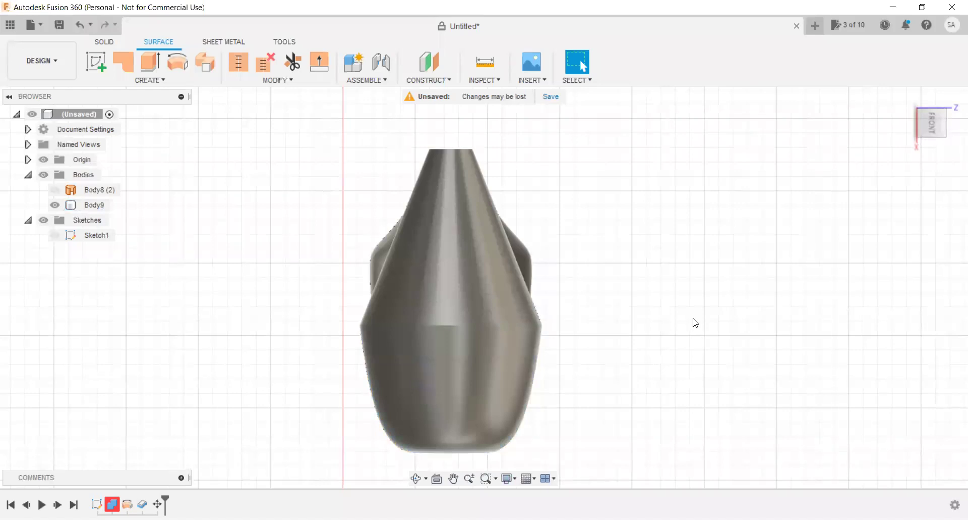
drag(950, 103, 835, 165)
click(926, 122)
Check Body8 (2), Body9 and its inner face, then switch to the Solid toolset.
click(90, 191)
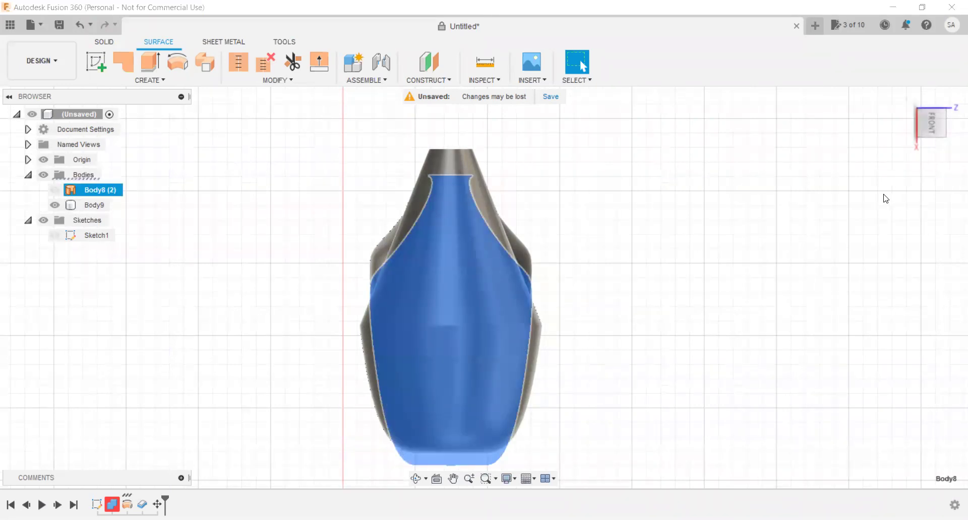
click(268, 196)
click(437, 313)
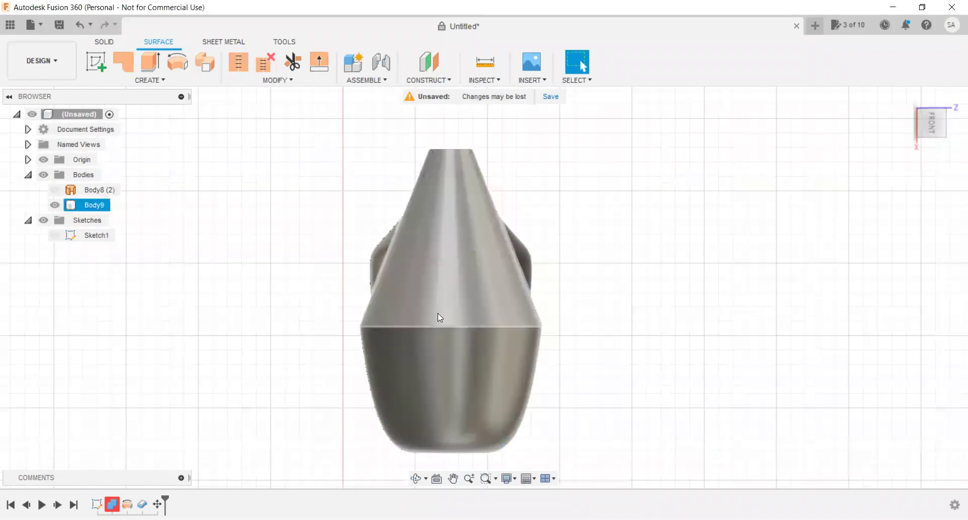
click(437, 269)
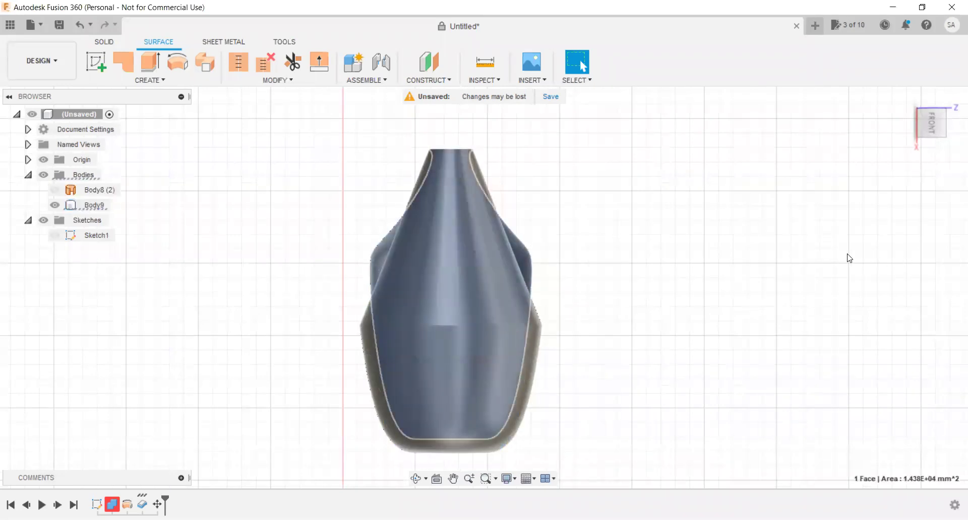
click(483, 245)
click(523, 254)
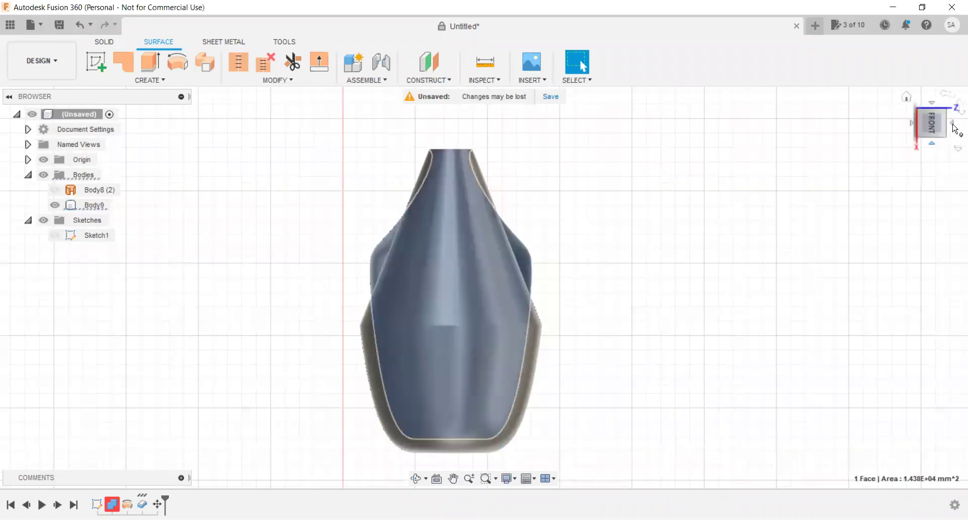
click(741, 230)
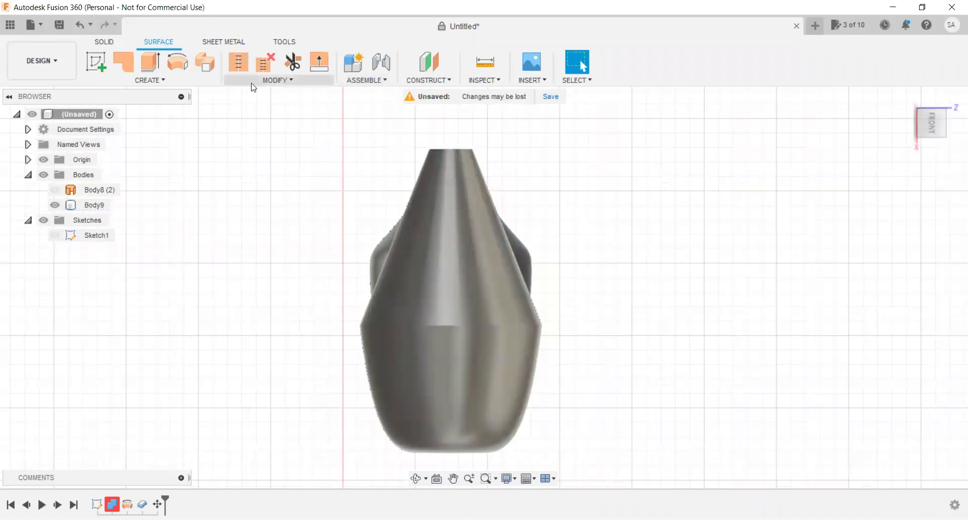
click(108, 41)
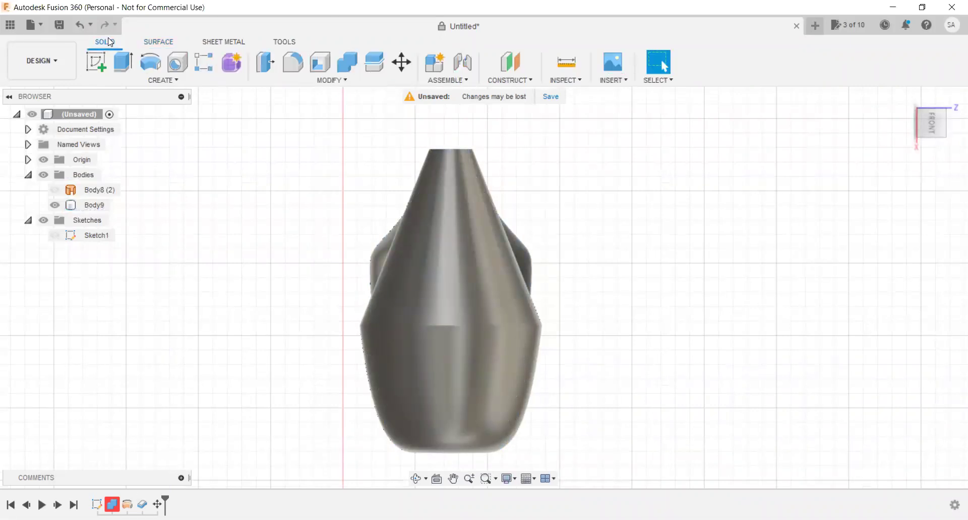
Split Body9 with the splitting surface, producing the new Body10.
click(345, 80)
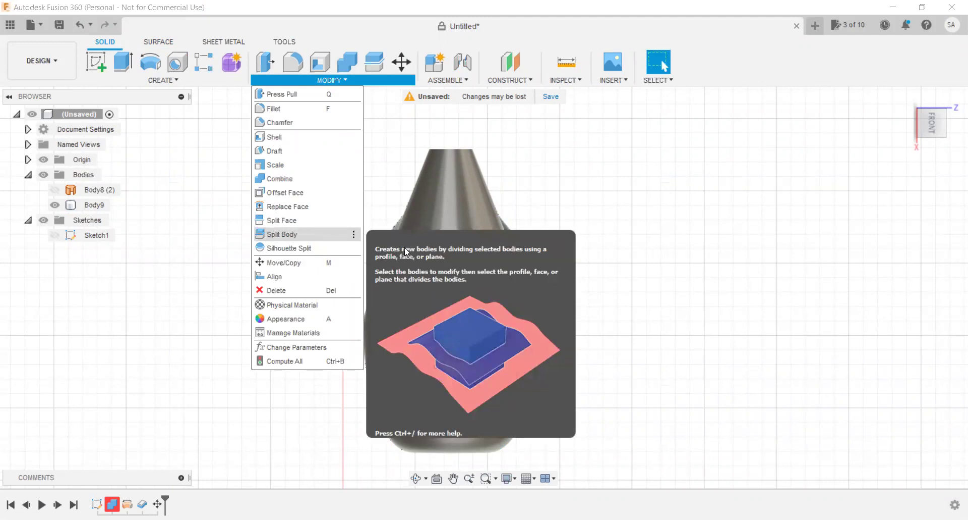
click(283, 234)
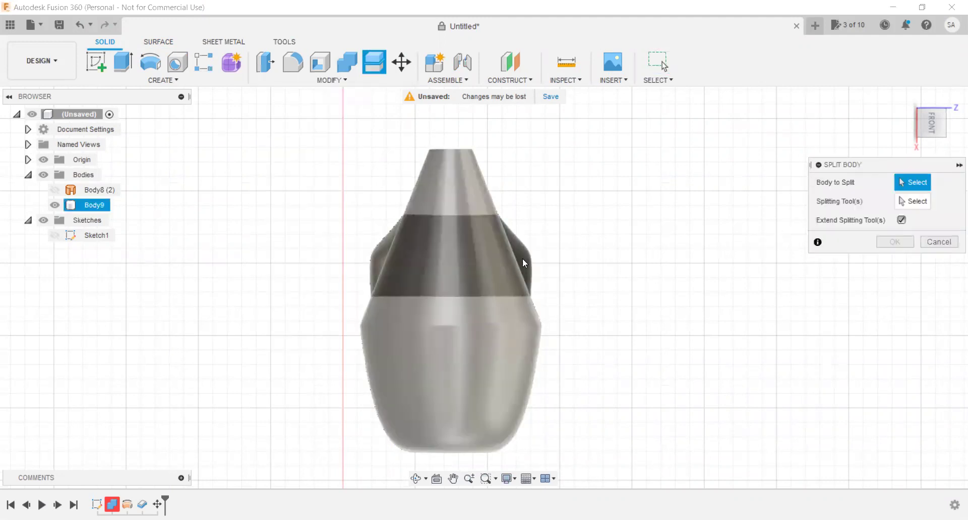
shift+middle_drag(484, 287, 535, 262)
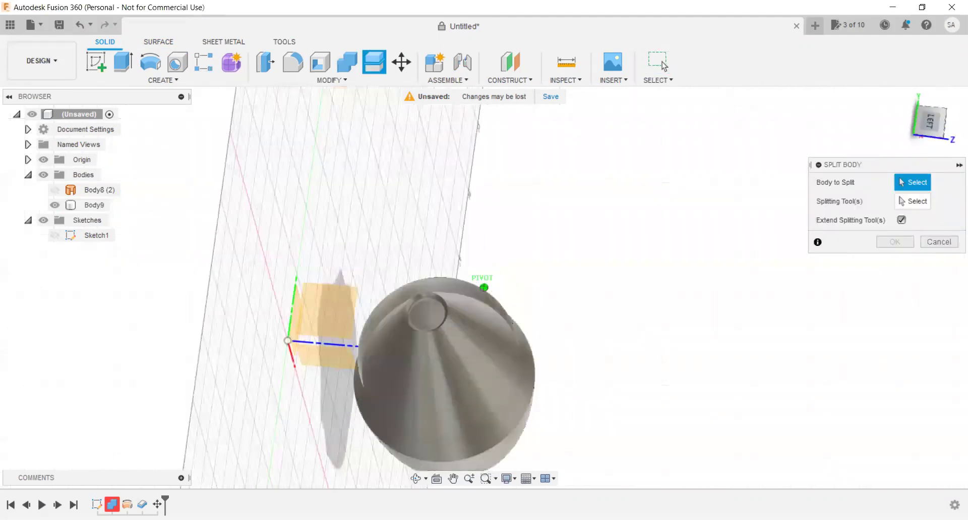
mouse_move(484, 287)
shift+middle_down()
mouse_move(527, 273)
mouse_move(505, 280)
shift+middle_up()
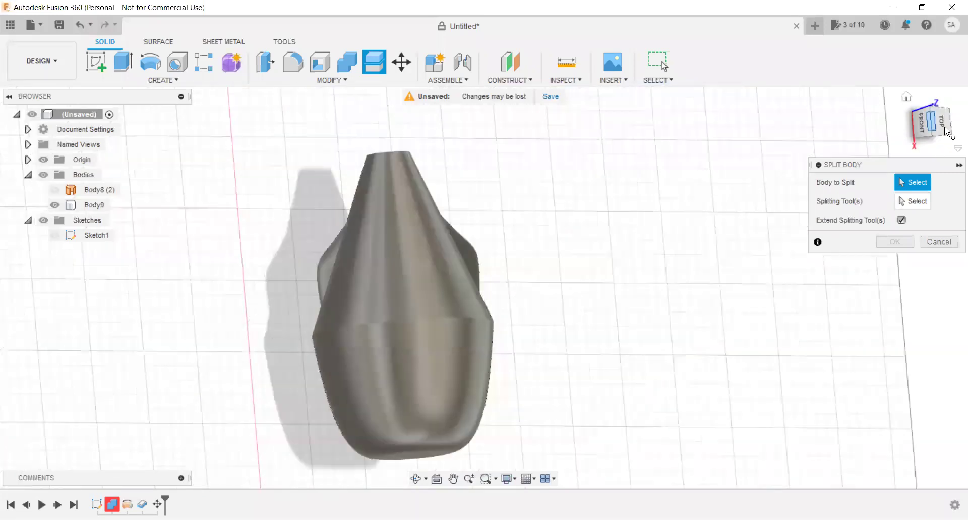
click(941, 123)
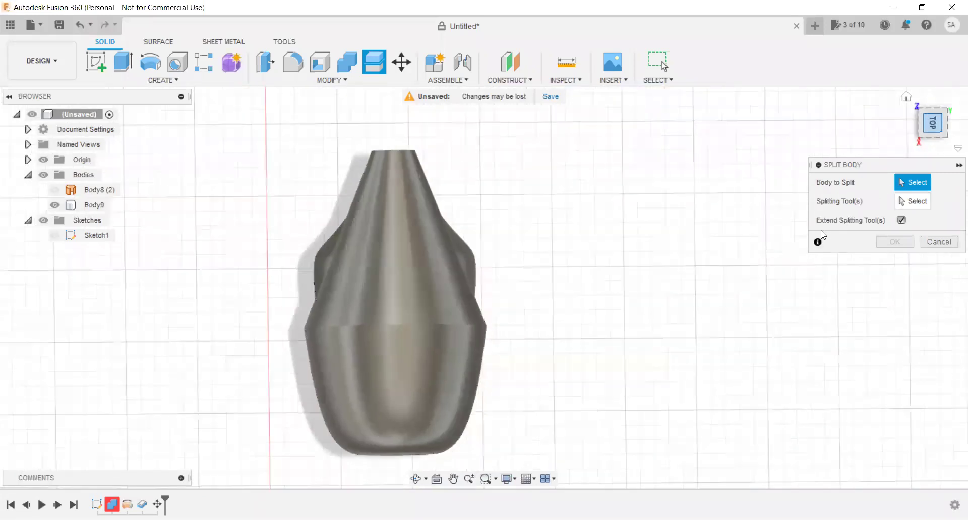
click(481, 256)
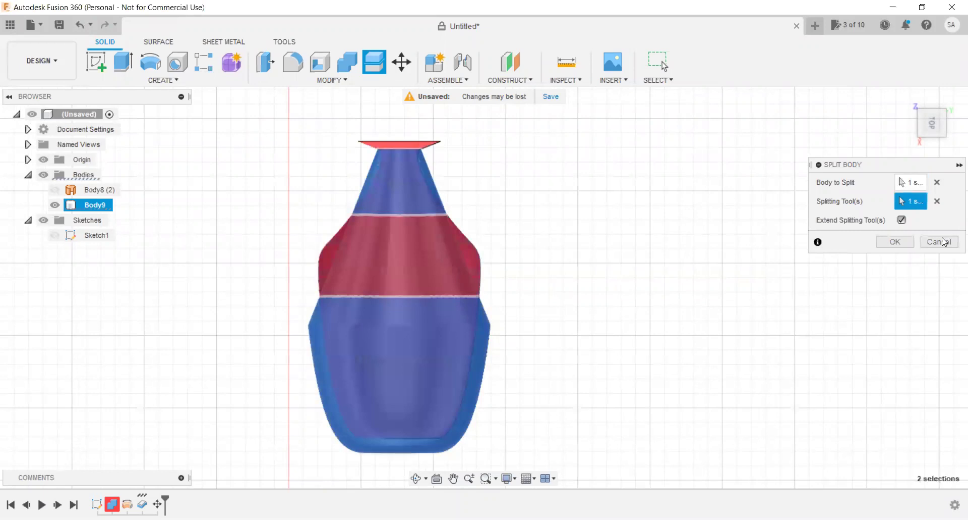
click(880, 243)
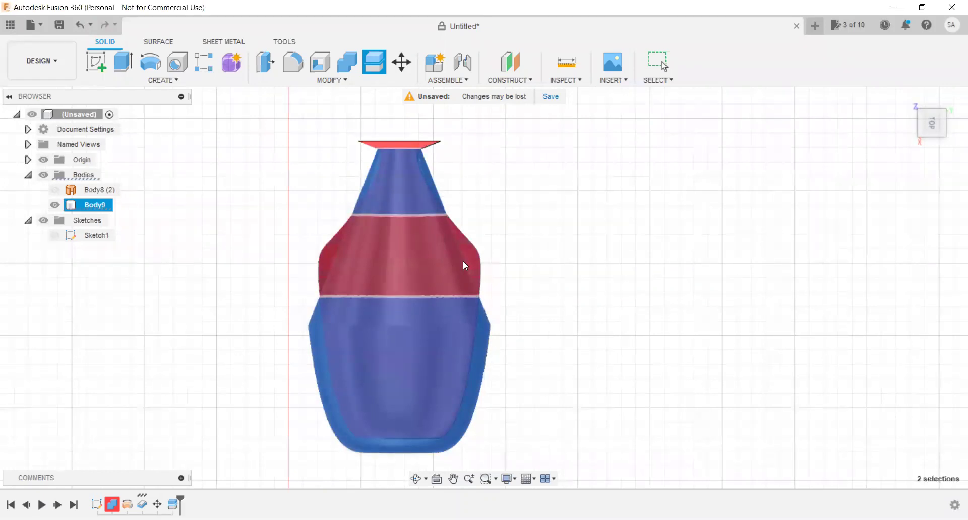
click(112, 222)
Try moving Body9, then cancel so it stays in its original position.
click(95, 205)
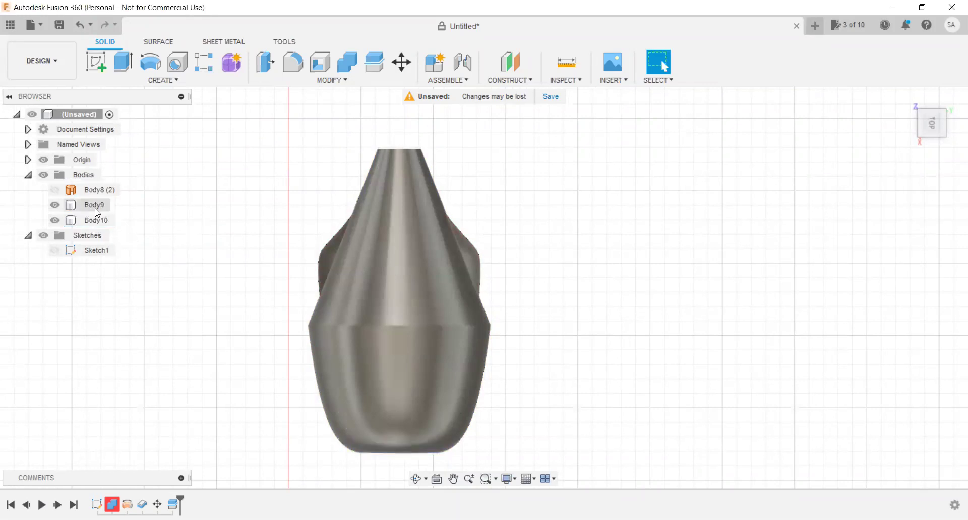
click(401, 62)
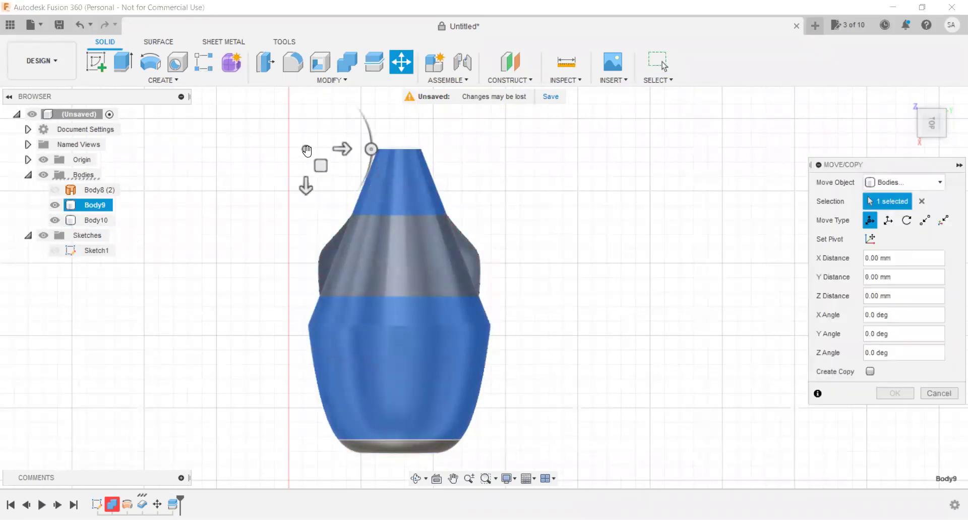
drag(307, 150, 482, 144)
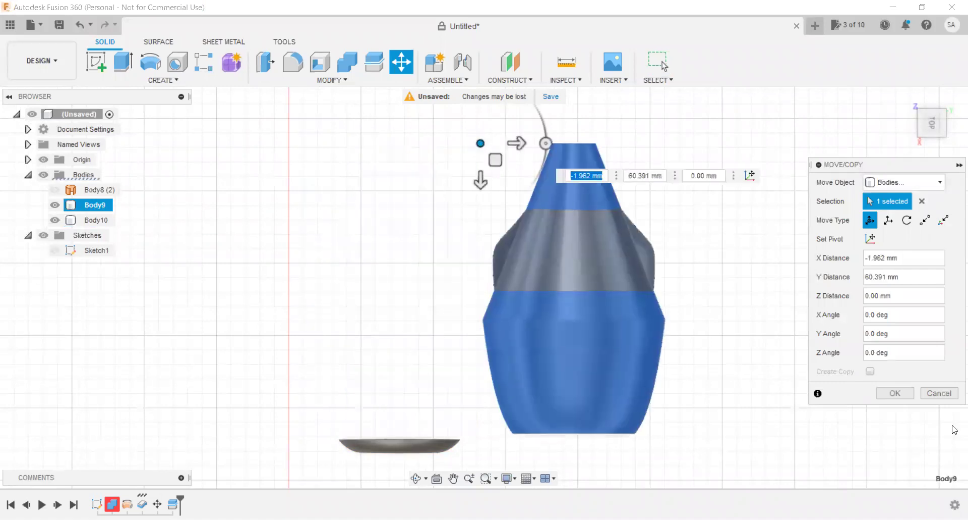
click(948, 396)
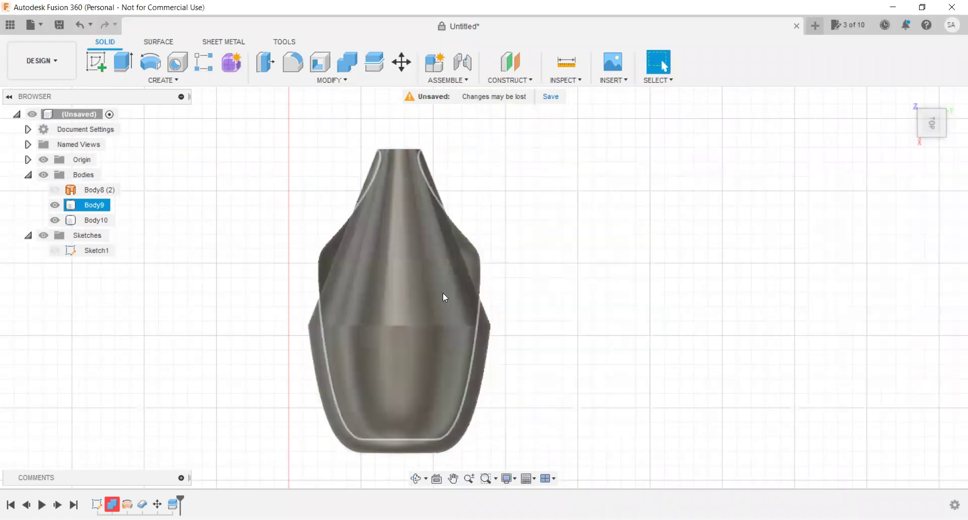
Inspect the vase shell from top, side and down-the-axis views.
click(941, 123)
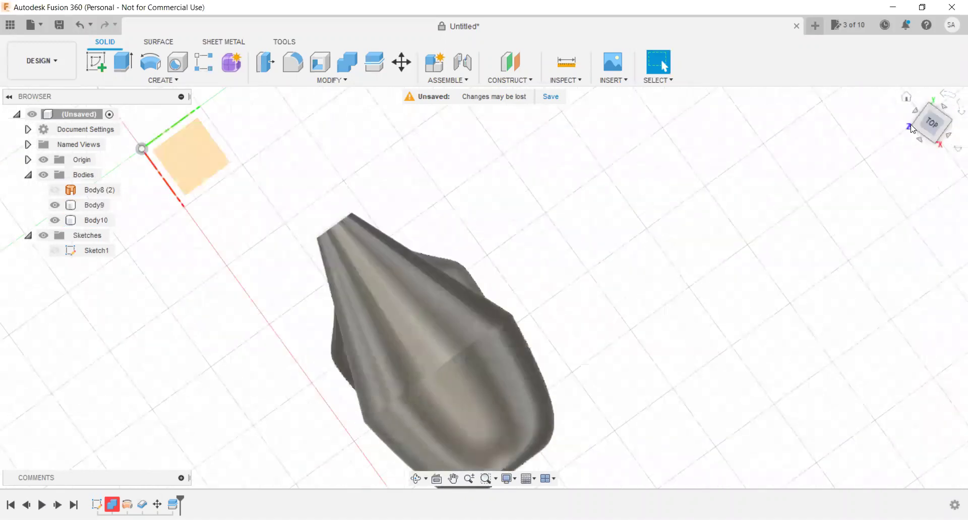
click(956, 121)
click(959, 107)
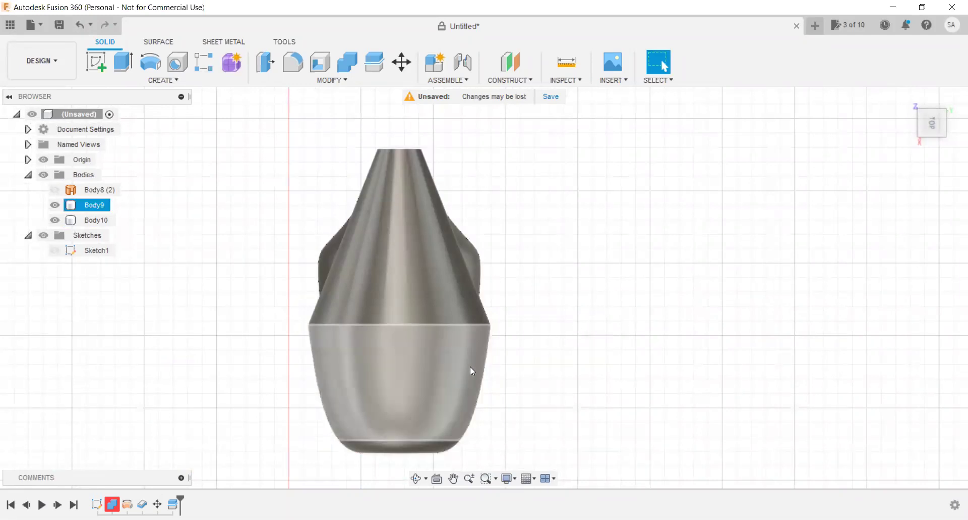
click(921, 140)
mouse_move(921, 140)
shift+middle_down()
mouse_move(898, 167)
mouse_move(939, 125)
shift+middle_up()
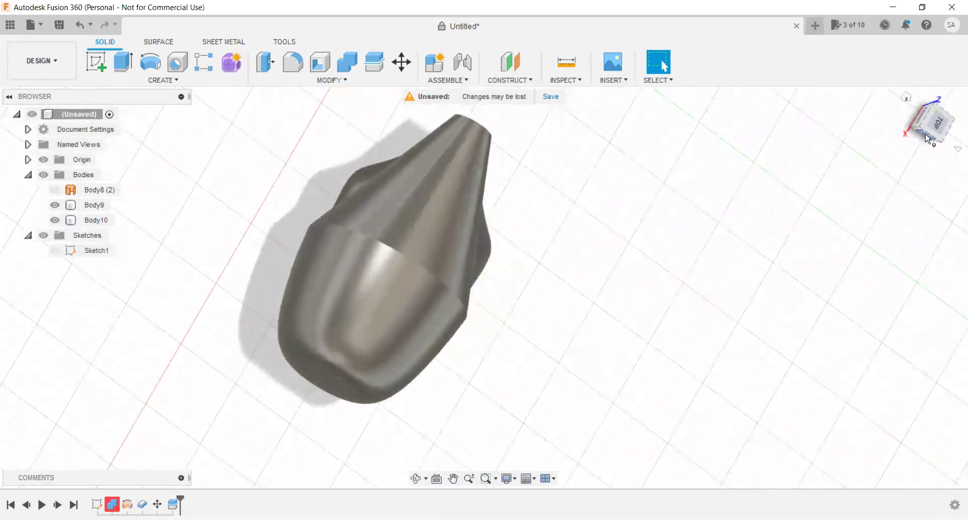
shift+middle_drag(939, 126, 738, 188)
click(931, 130)
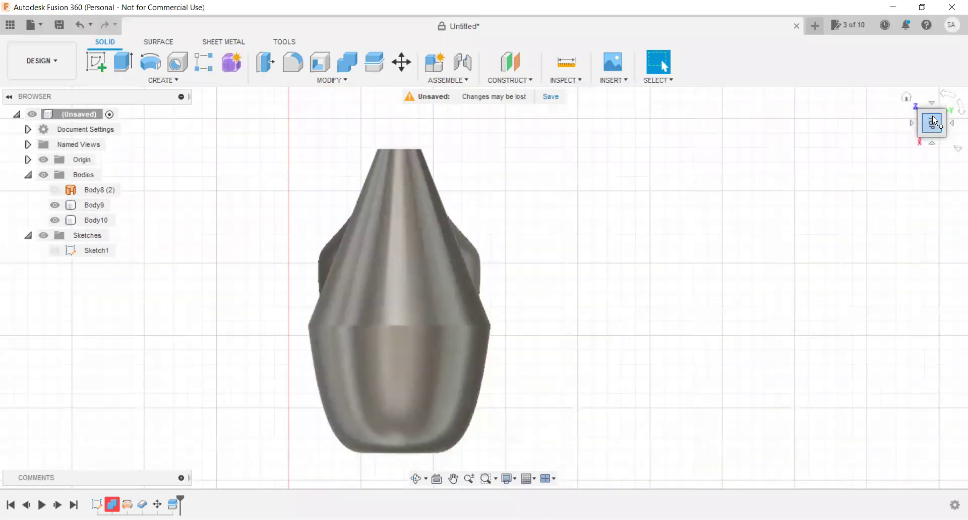
right_click(127, 504)
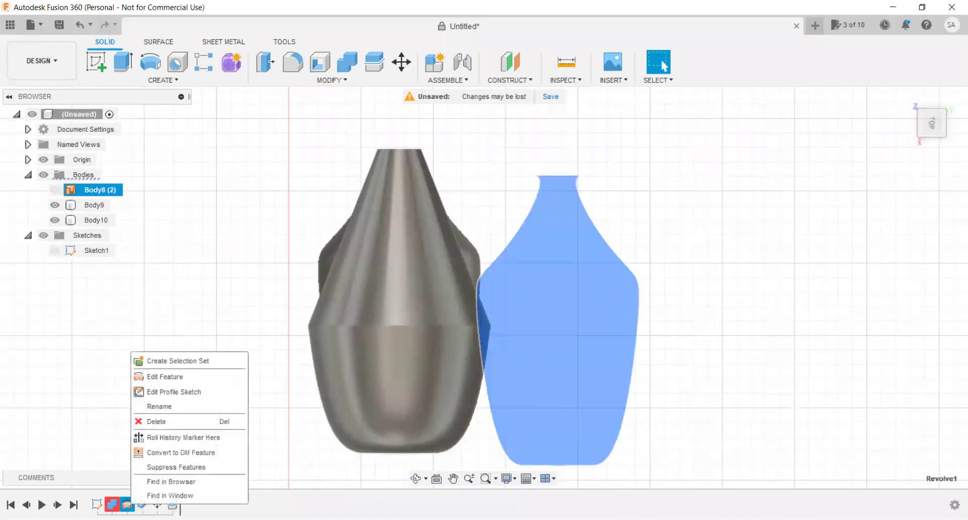
click(164, 376)
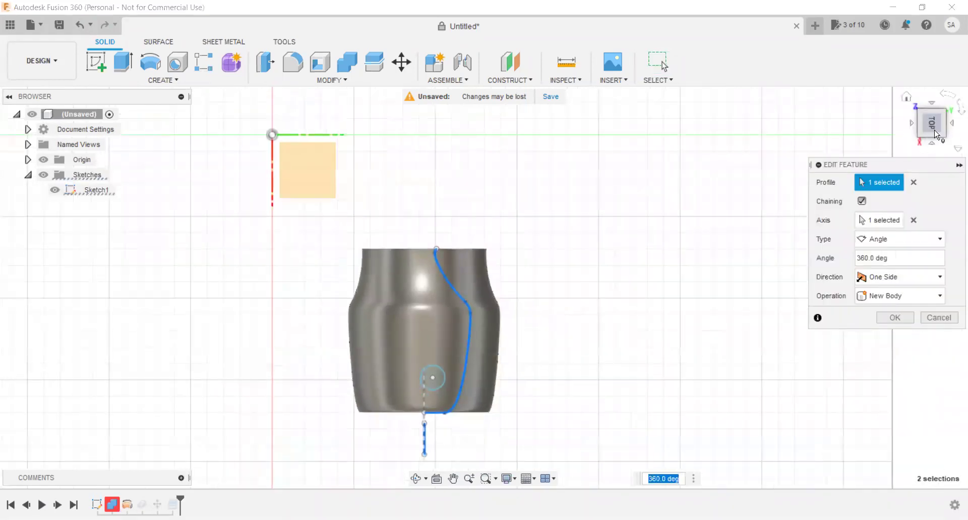
mouse_move(937, 135)
mouse_down()
mouse_move(928, 124)
mouse_move(939, 134)
mouse_up()
click(944, 319)
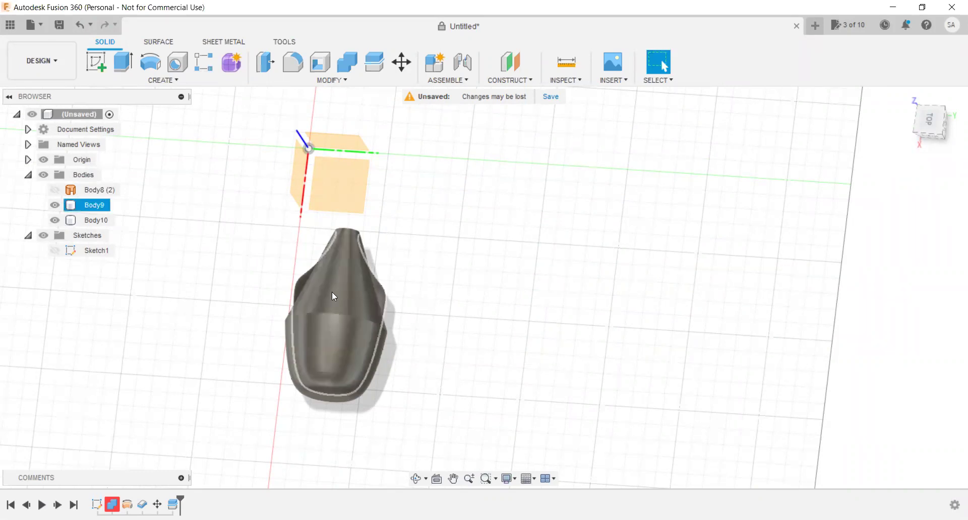
click(345, 300)
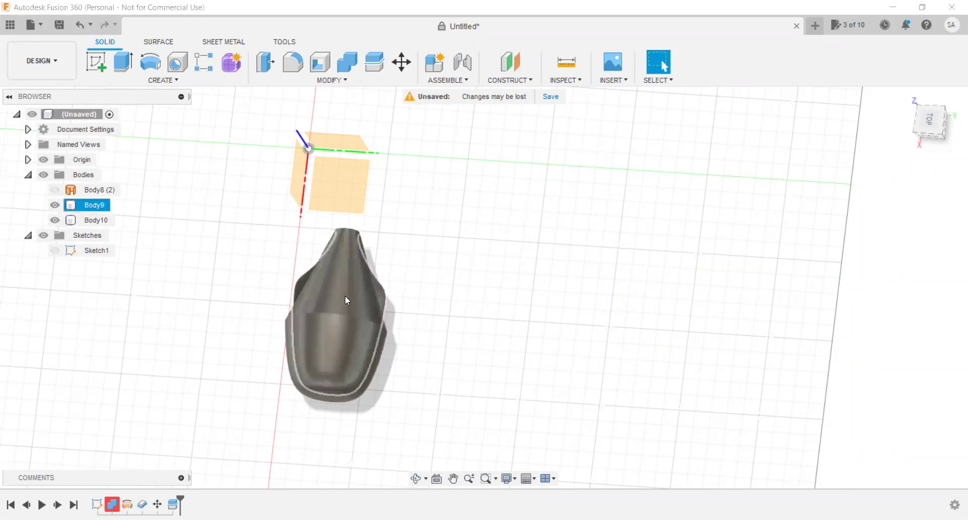
click(346, 297)
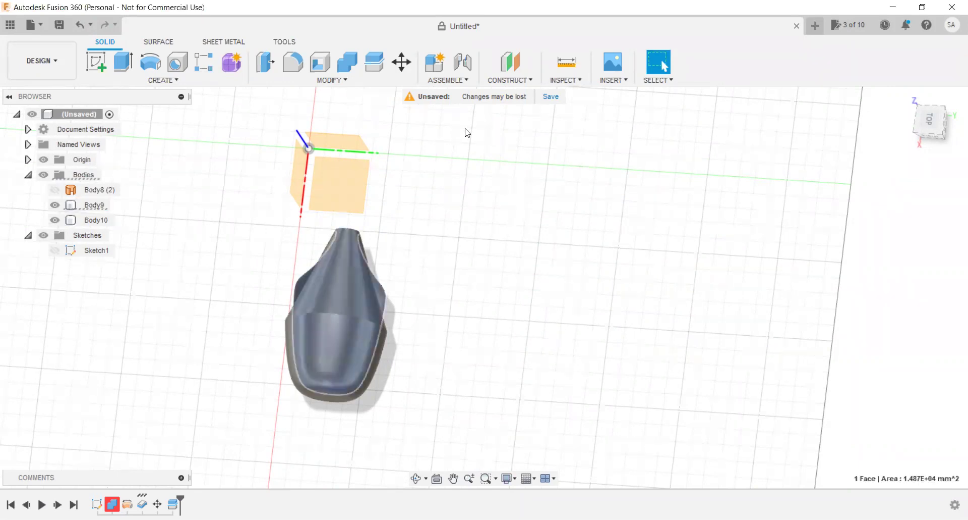
click(402, 61)
drag(342, 293, 591, 298)
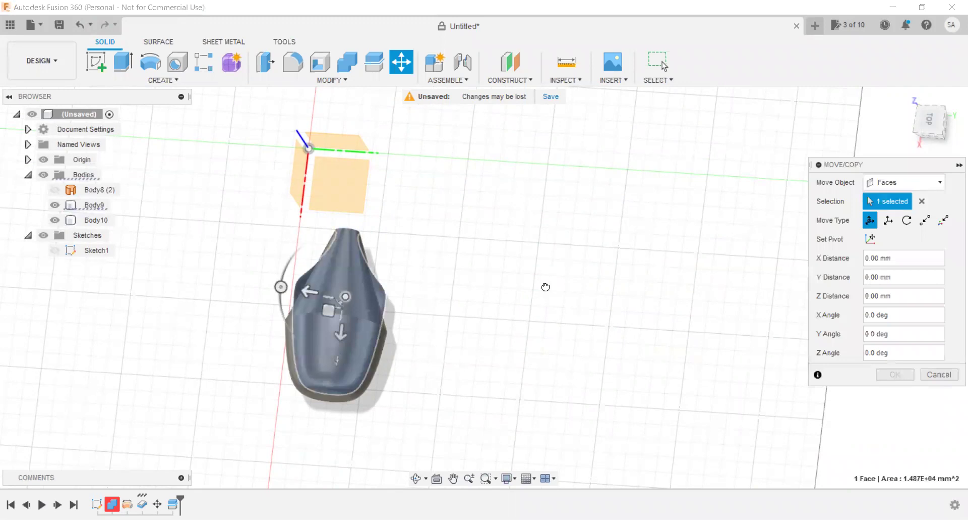
mouse_move(930, 120)
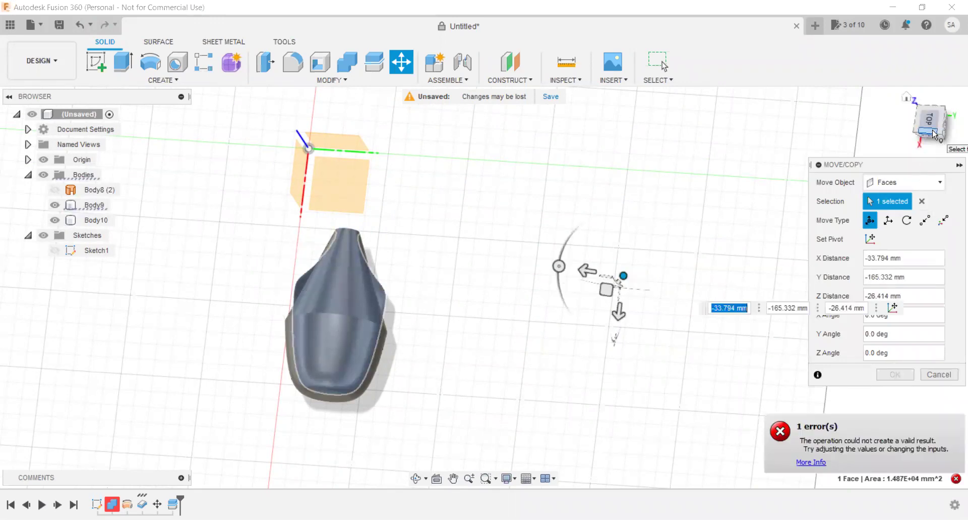
click(933, 129)
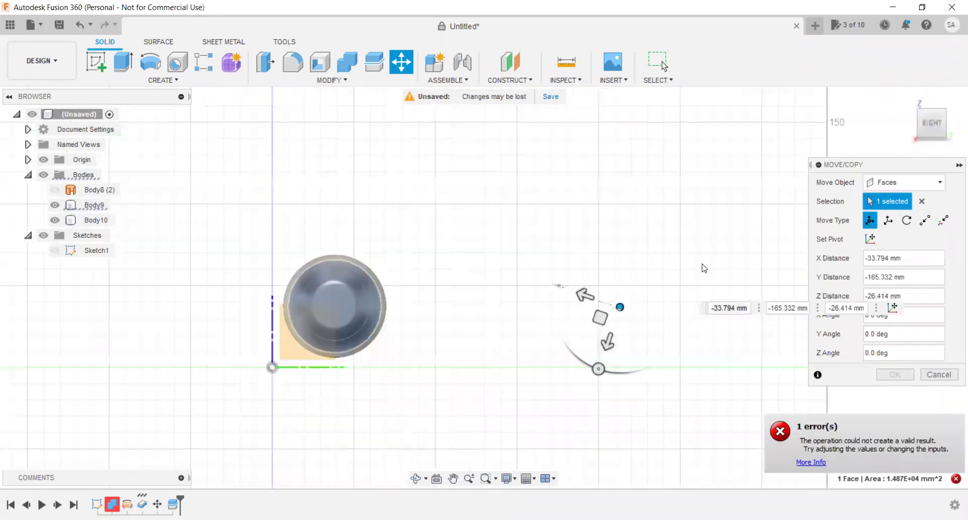
click(938, 378)
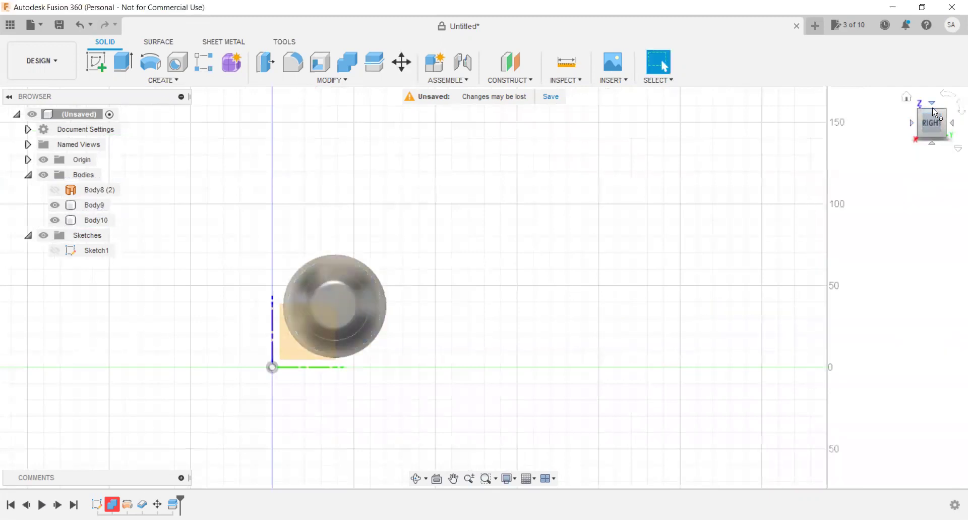
click(931, 114)
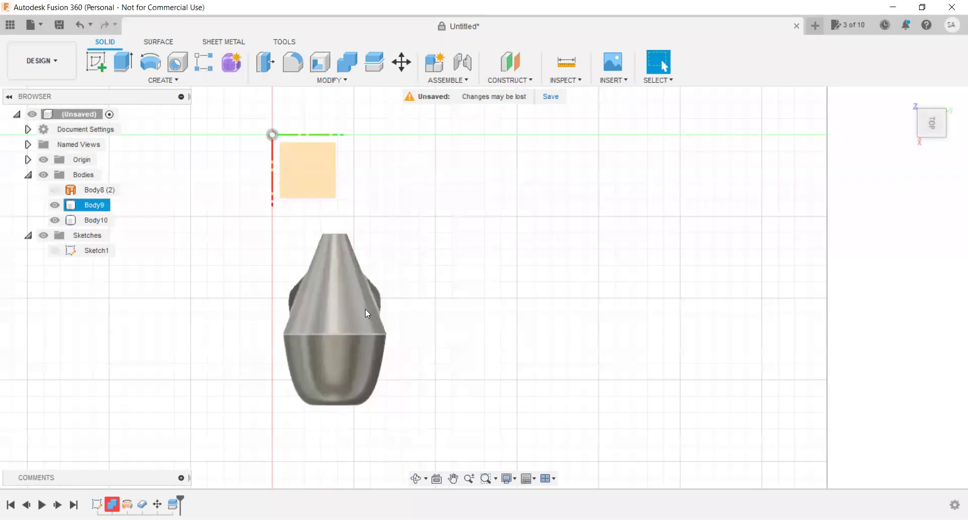
scroll(354, 292, up, 2)
scroll(353, 293, down, 1)
scroll(353, 293, up, 2)
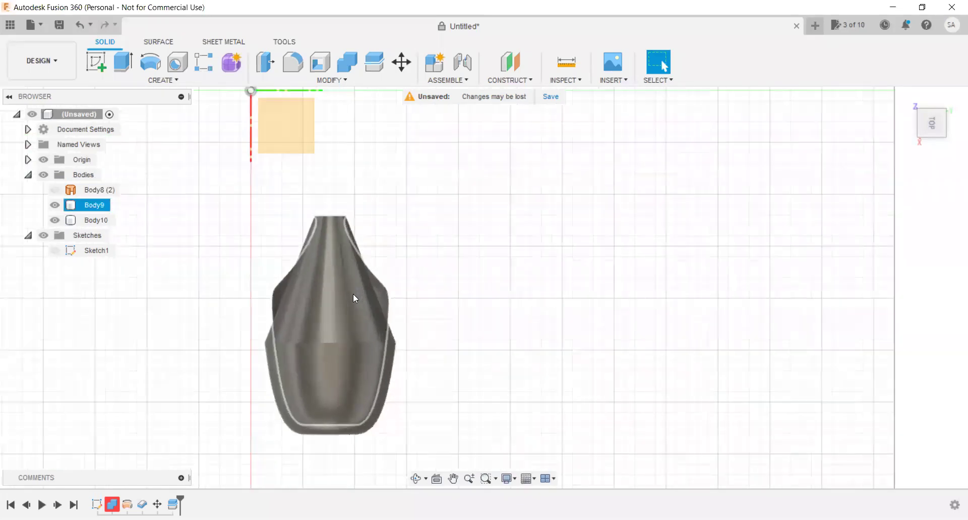
scroll(353, 292, up, 2)
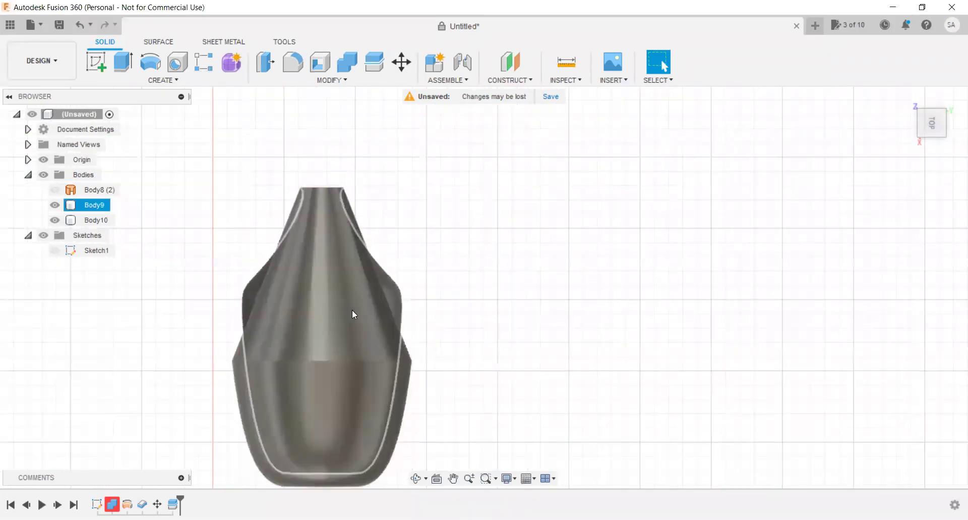
scroll(414, 278, down, 3)
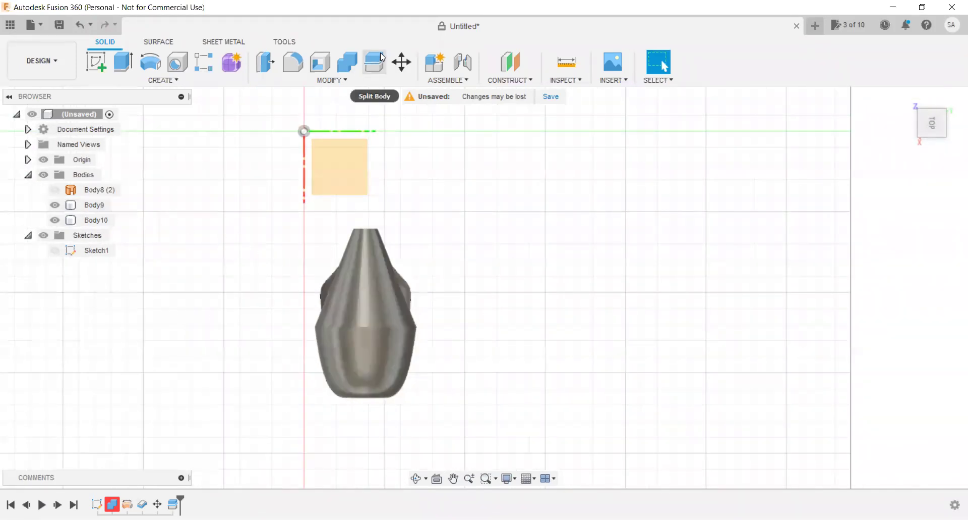
click(402, 69)
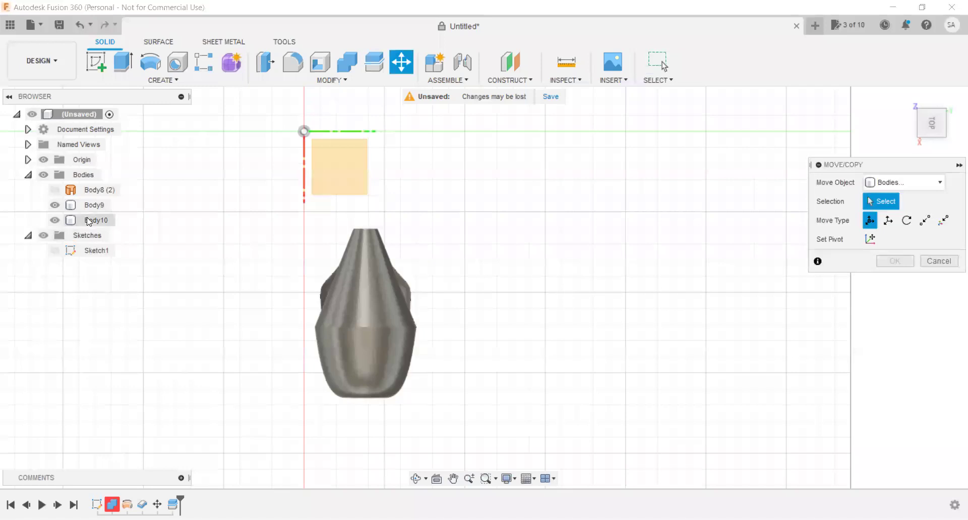
click(368, 286)
ctrl+click(92, 206)
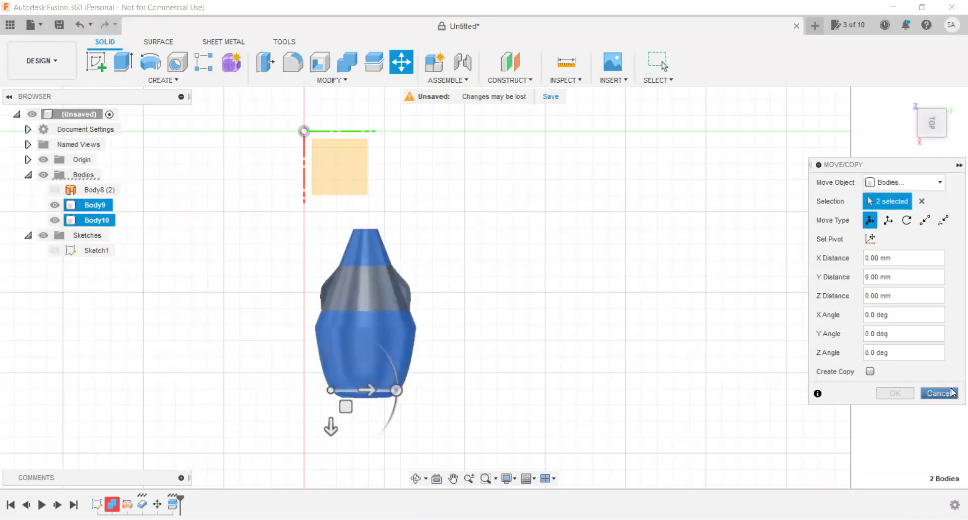
key(Escape)
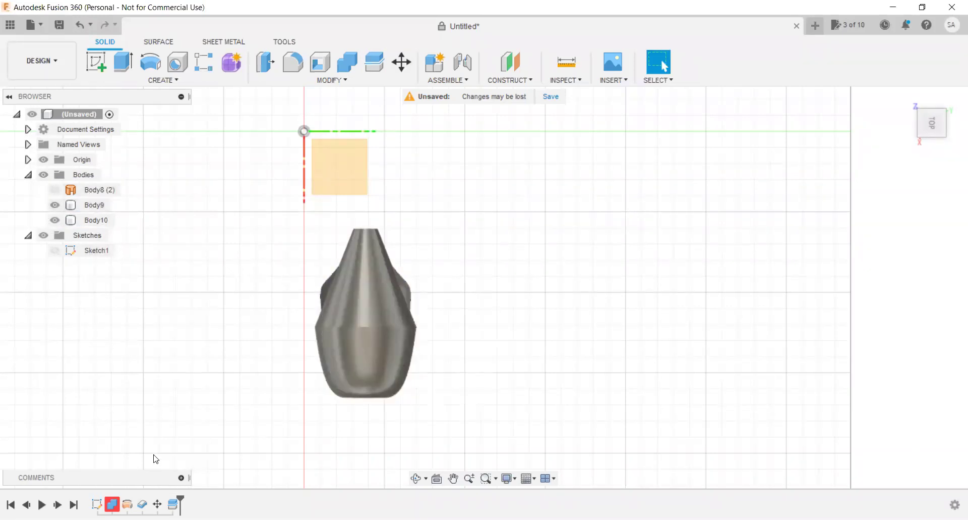
Hide Body9 and Body10, show Body8 (2), and re-apply the revolve with chaining off.
right_click(127, 503)
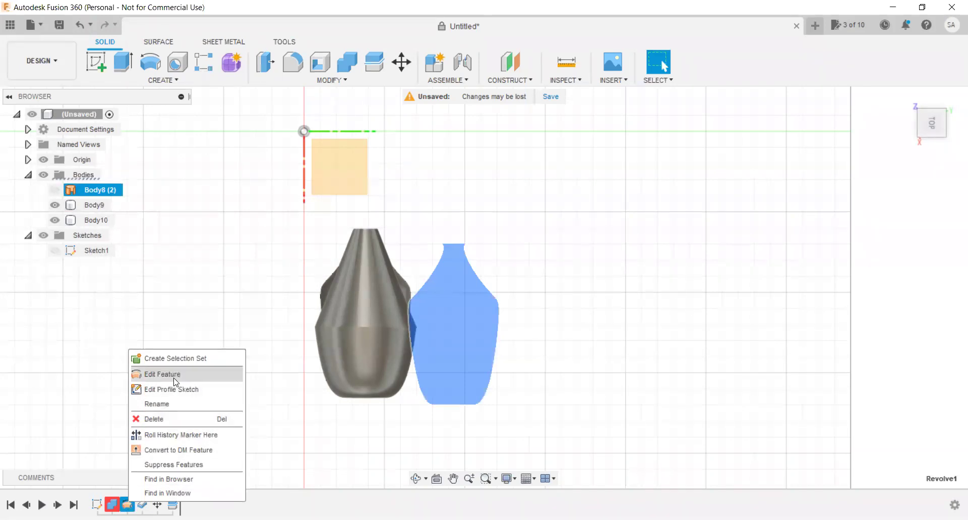
click(169, 320)
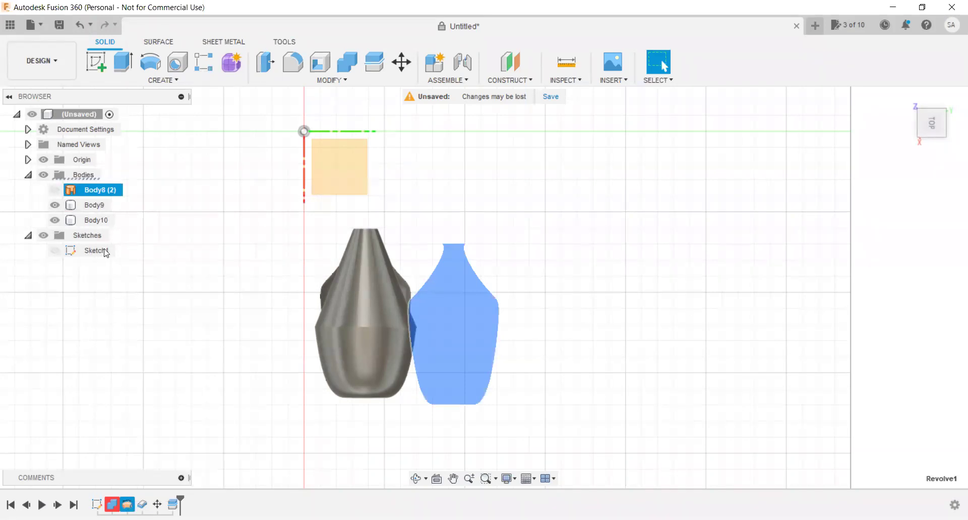
click(55, 205)
click(54, 219)
click(54, 190)
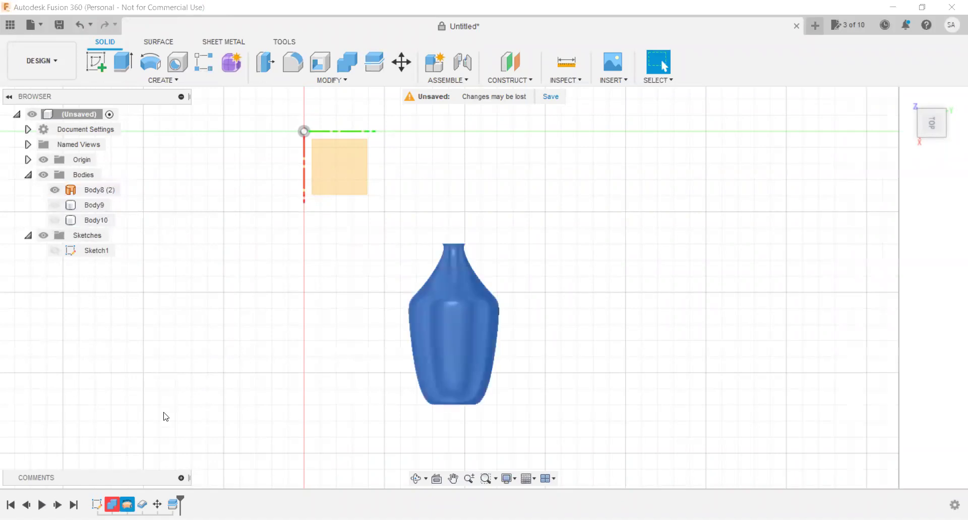
right_click(127, 504)
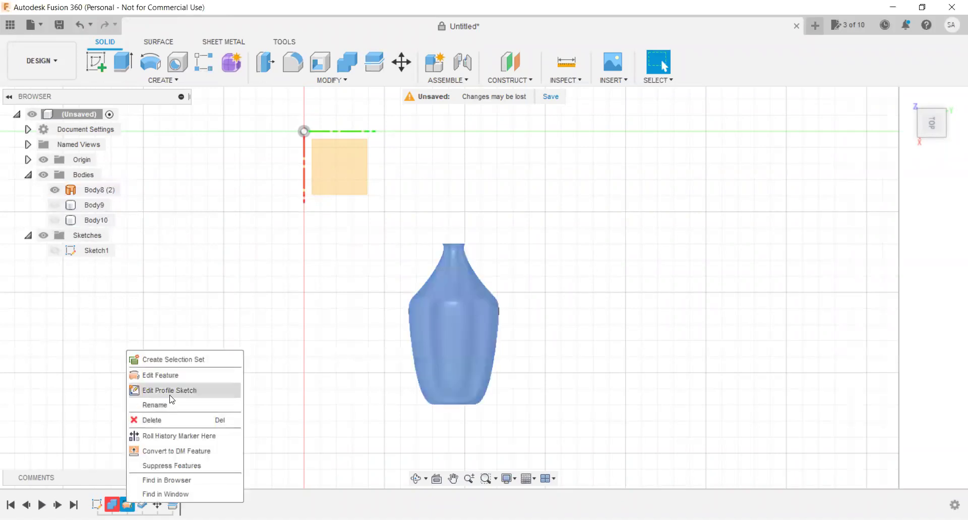
click(174, 377)
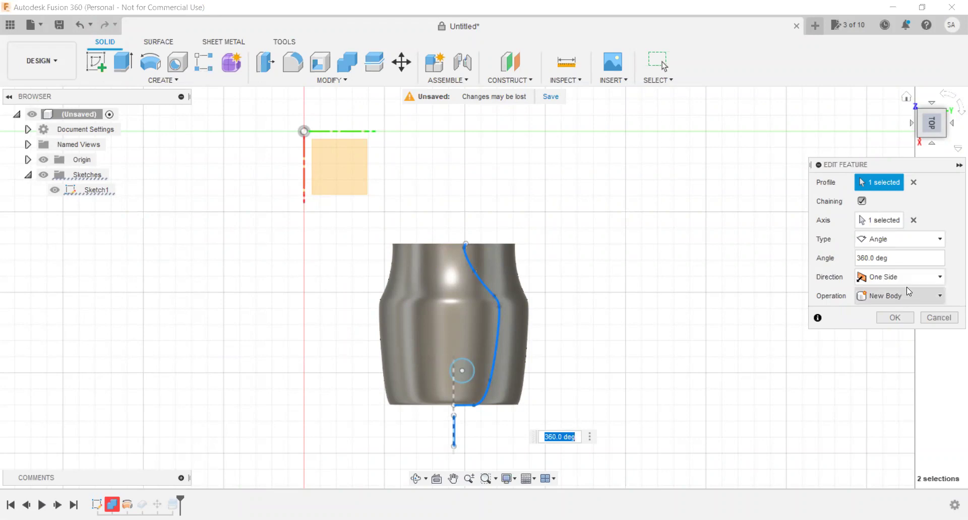
click(862, 200)
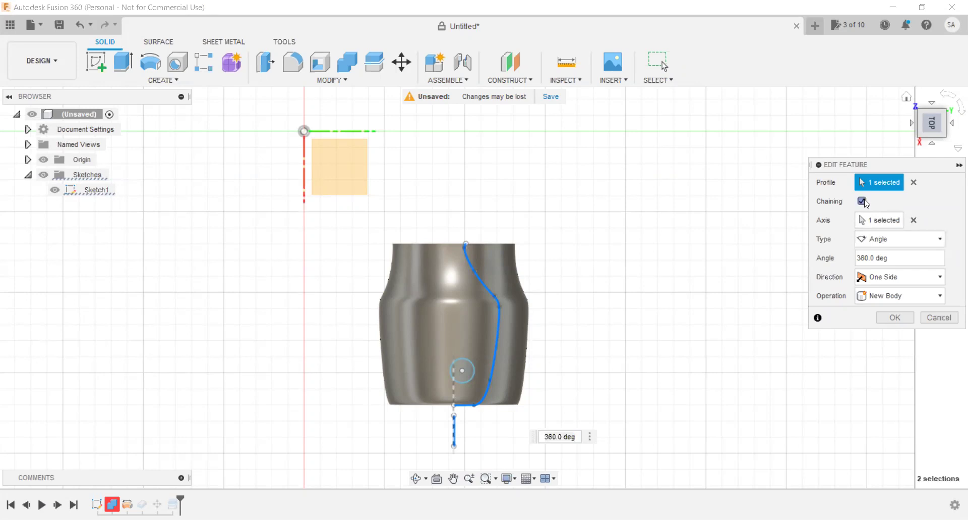
click(908, 319)
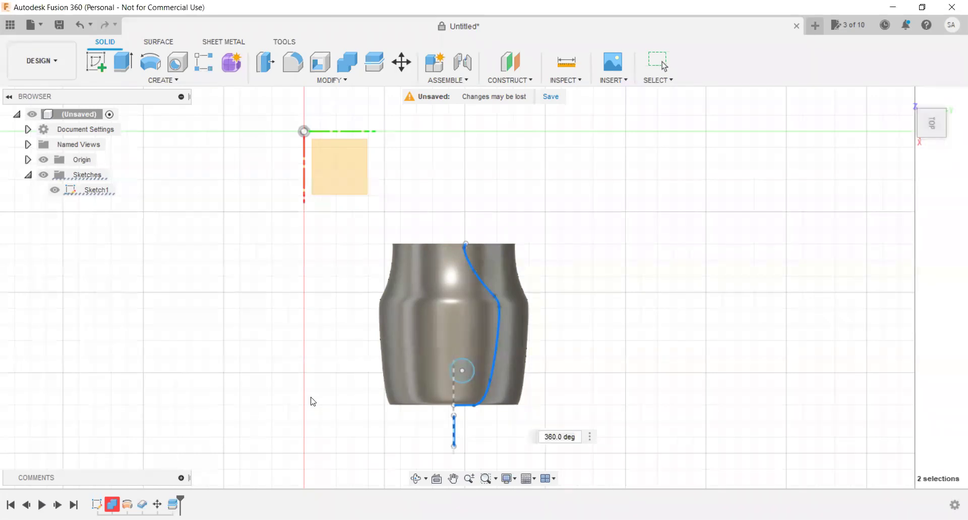
Select the revolved vase body and orbit it into a tilted 3D view.
click(441, 287)
scroll(441, 286, up, 2)
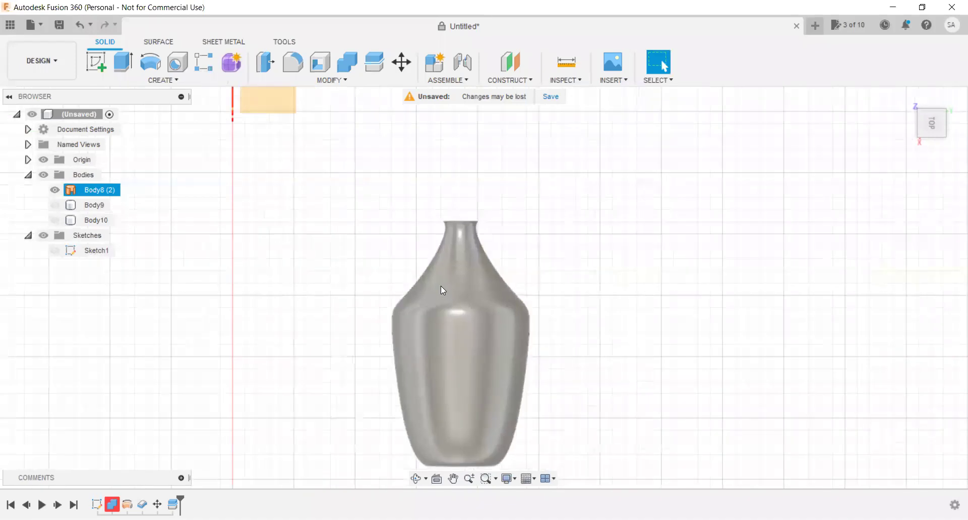
scroll(441, 286, up, 2)
click(285, 276)
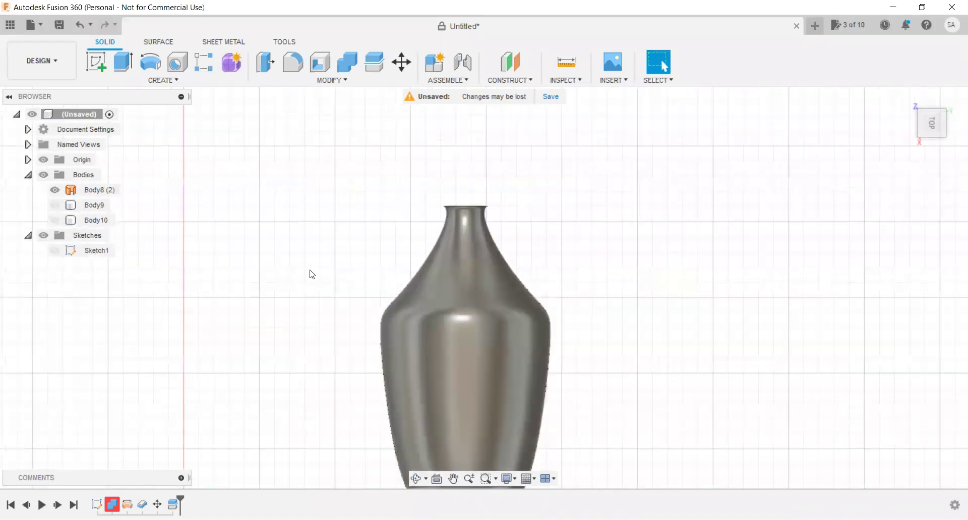
click(423, 266)
scroll(423, 266, up, 1)
click(524, 243)
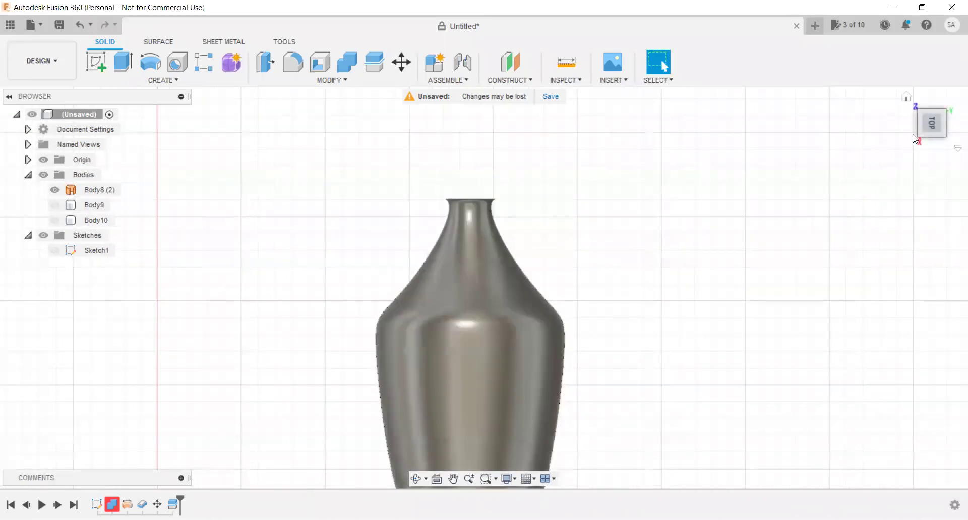
shift+middle_drag(480, 277, 36, 202)
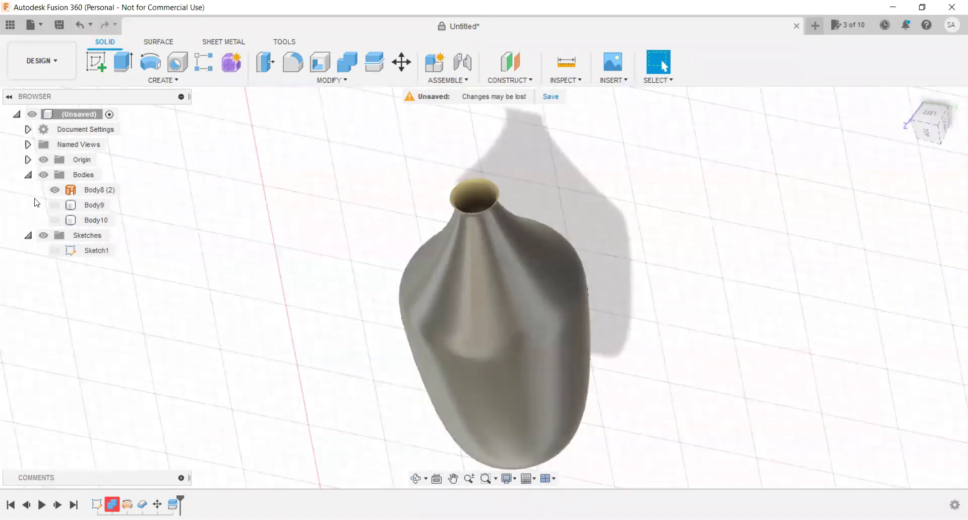
Show Body9 and Body10 again, then delete Body9 and confirm the warning.
click(54, 205)
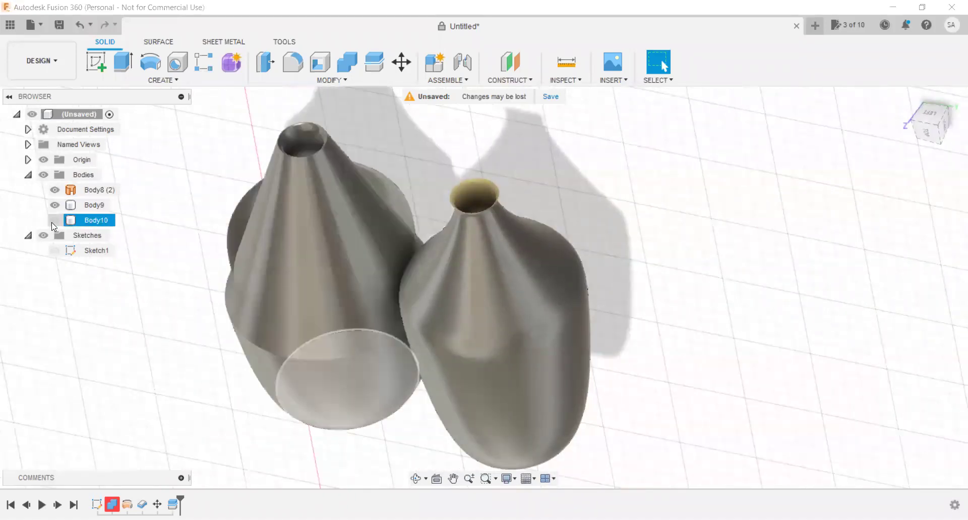
click(52, 222)
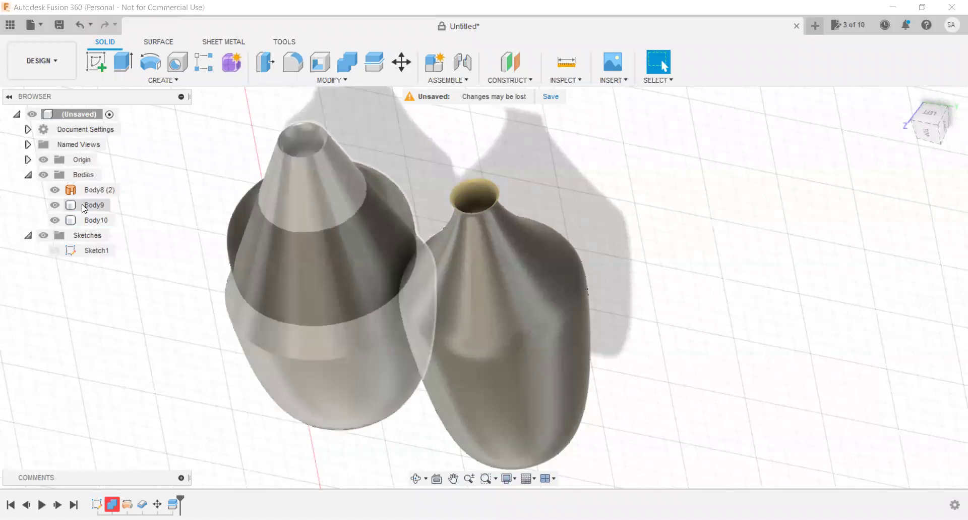
right_click(97, 206)
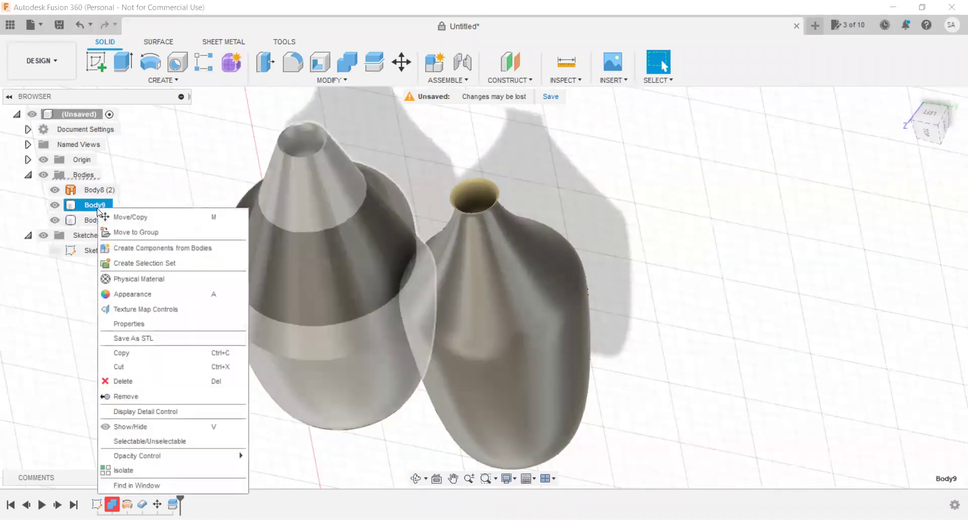
click(146, 382)
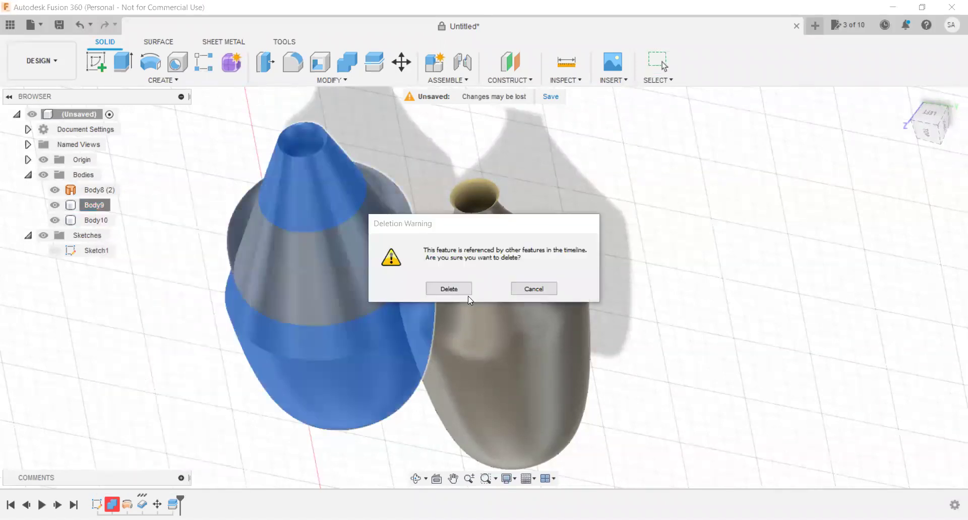
key(Return)
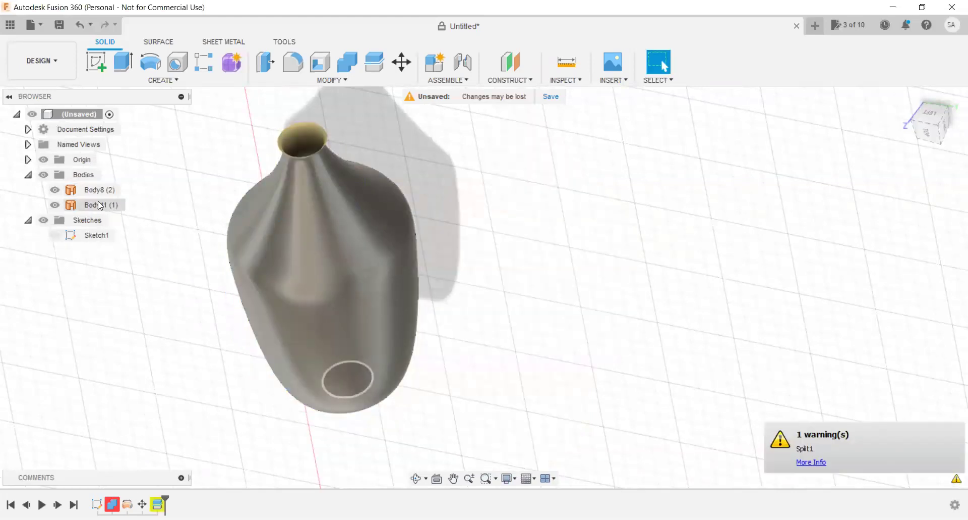
click(99, 190)
click(442, 332)
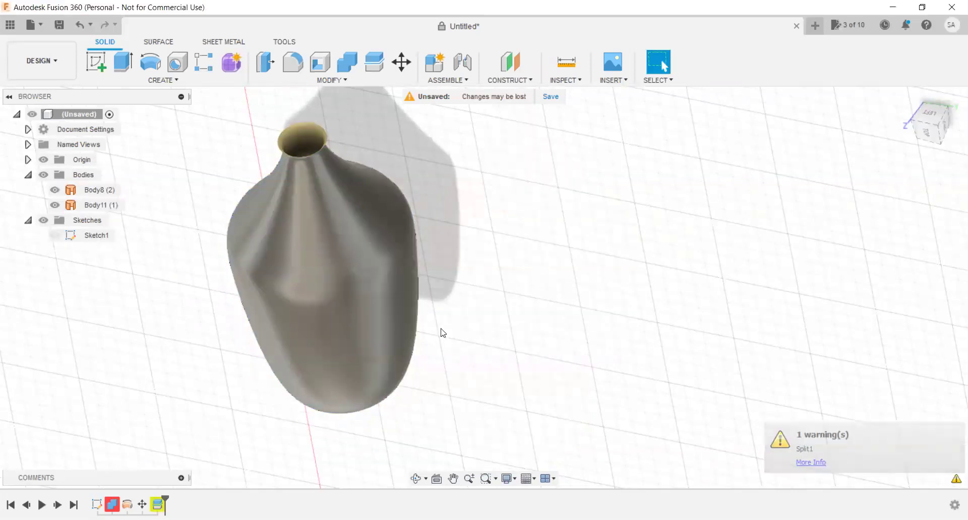
Thicken Body8 (2) 5.00 mm one side into Body12 and check top, right and isometric views.
click(163, 79)
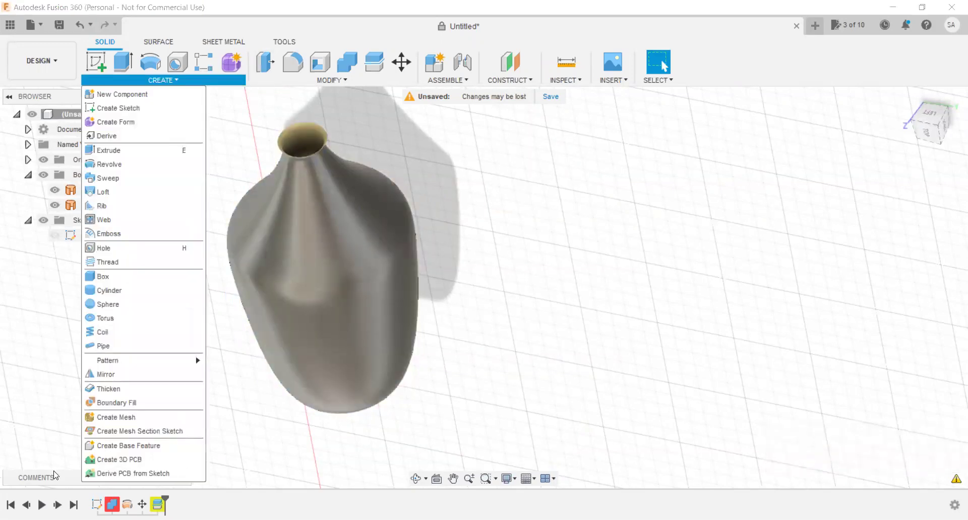
click(164, 395)
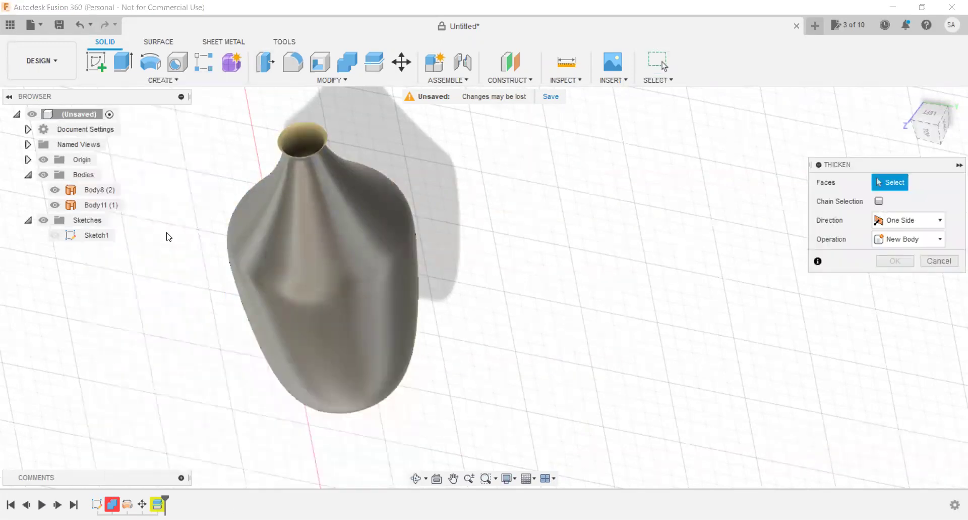
click(98, 190)
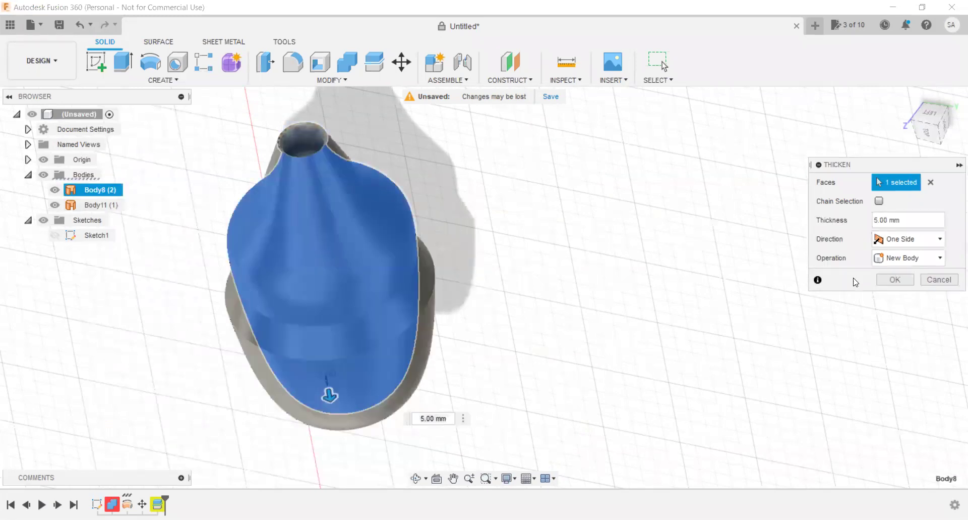
click(896, 280)
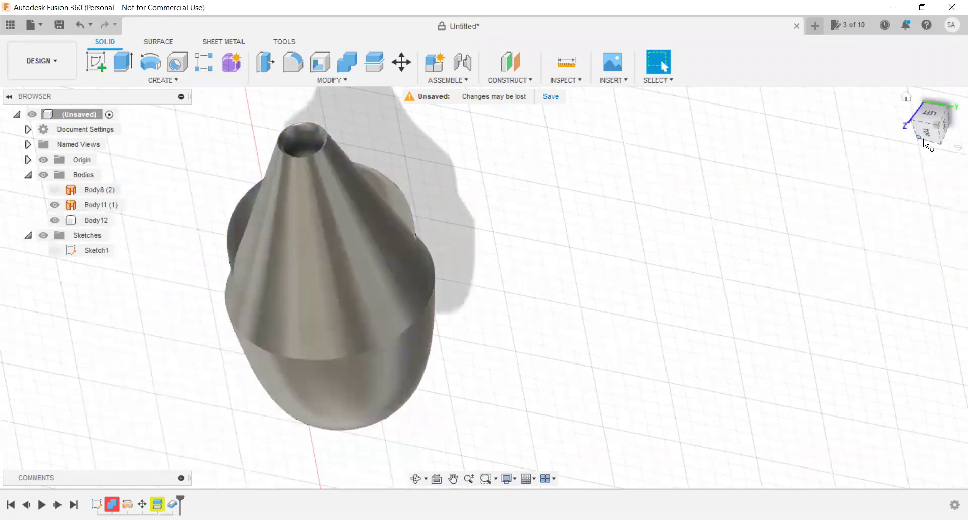
click(930, 136)
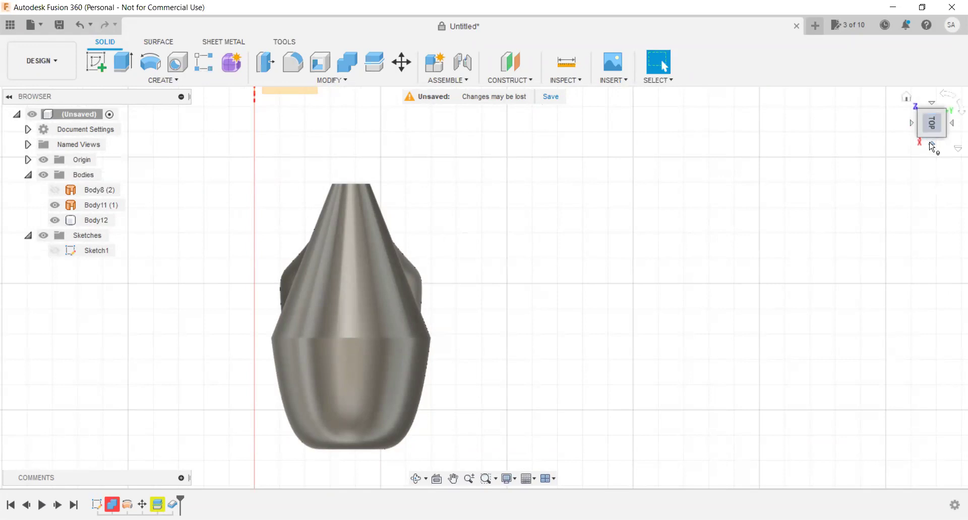
drag(932, 137, 887, 164)
click(945, 105)
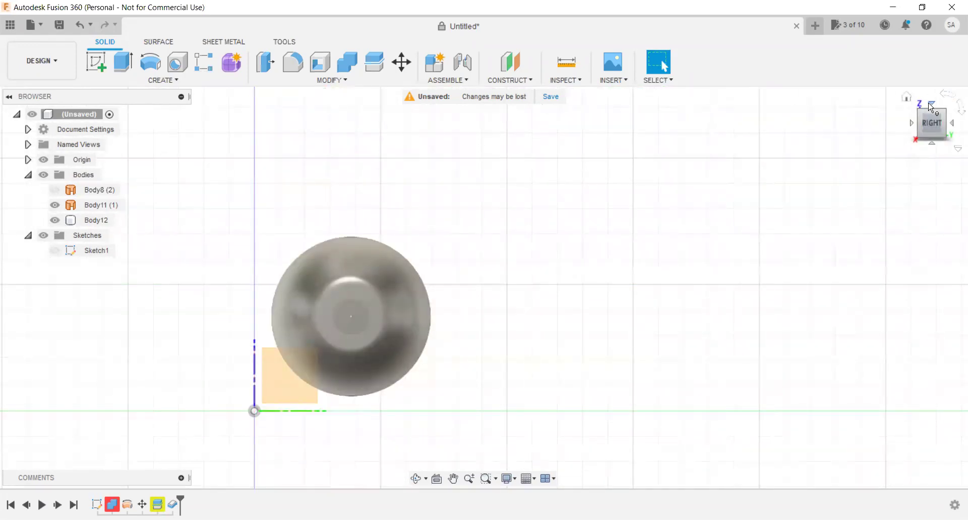
click(932, 105)
click(944, 115)
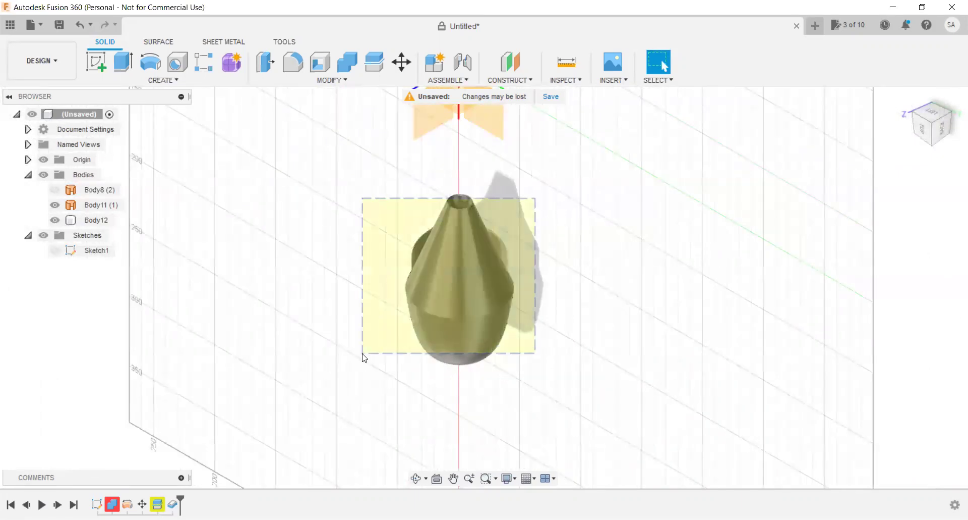
Select and delete Body11 and Body12, then undo the deletion.
drag(390, 343, 363, 355)
click(760, 281)
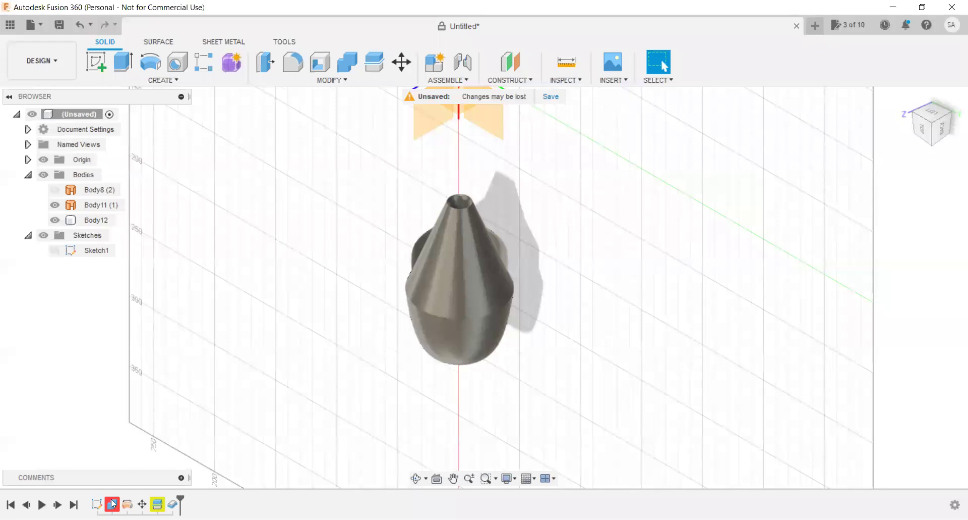
drag(557, 166, 368, 379)
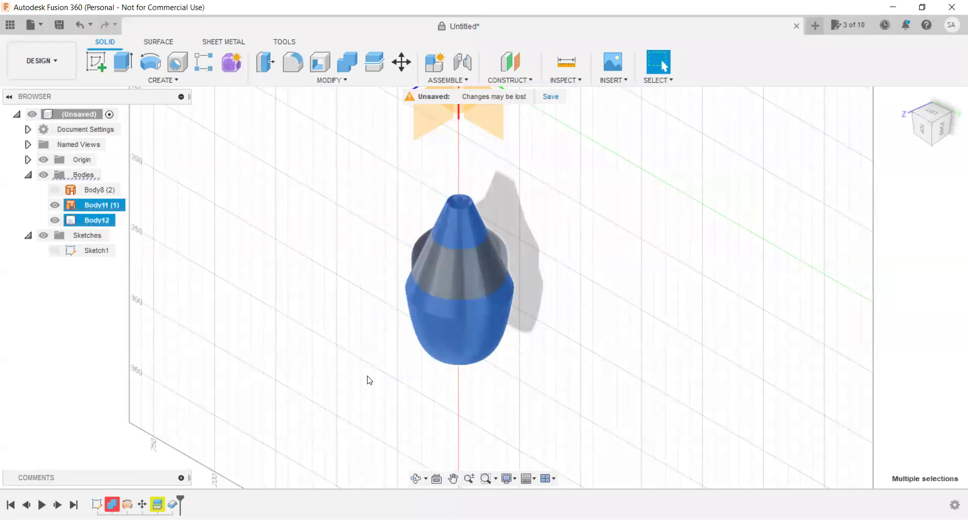
key(Delete)
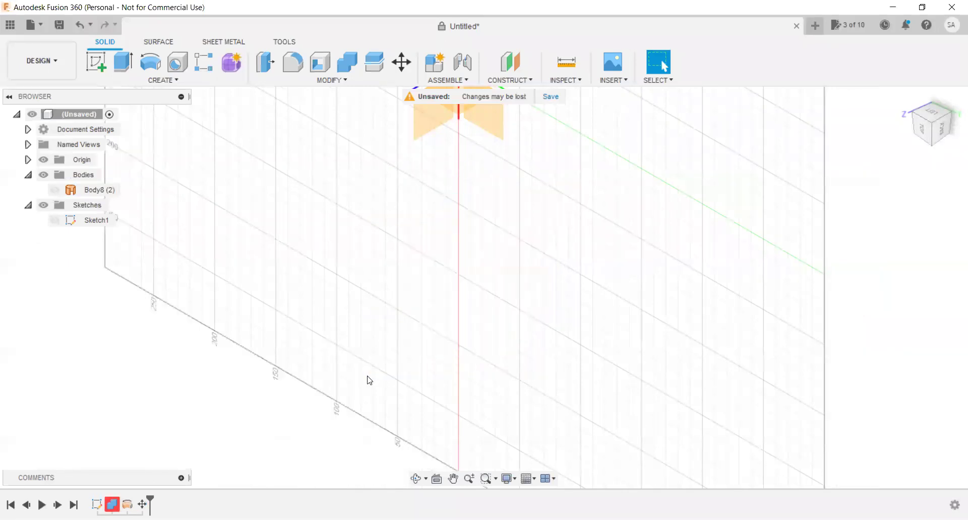
key(ctrl+z)
key(ctrl+z)
key(ctrl+z)
key(ctrl+z)
key(ctrl+z)
key(ctrl+z)
key(ctrl+z)
key(ctrl+z)
key(ctrl+z)
key(ctrl+z)
Step back and forth through the design history to reach Sketch1's lofted vase stage.
key(ctrl+z)
key(ctrl+y)
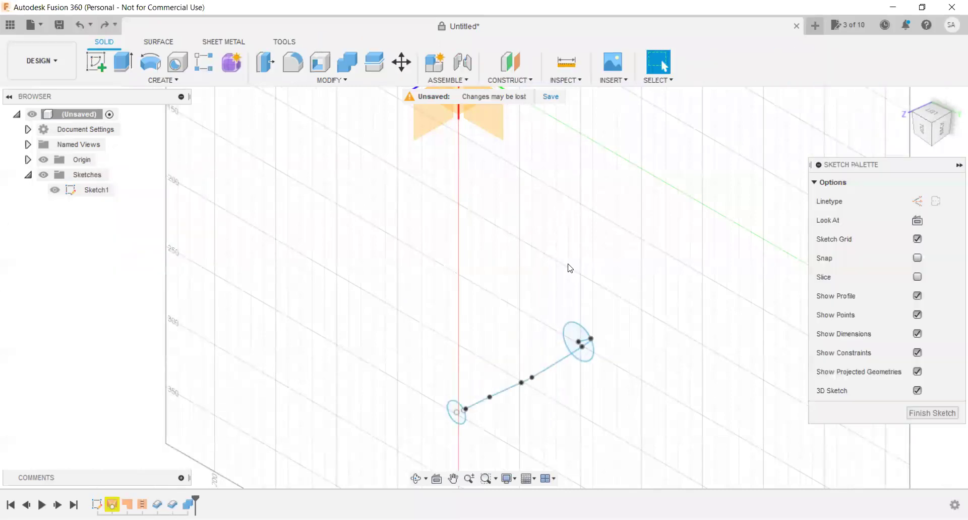
key(ctrl+y)
key(ctrl+z)
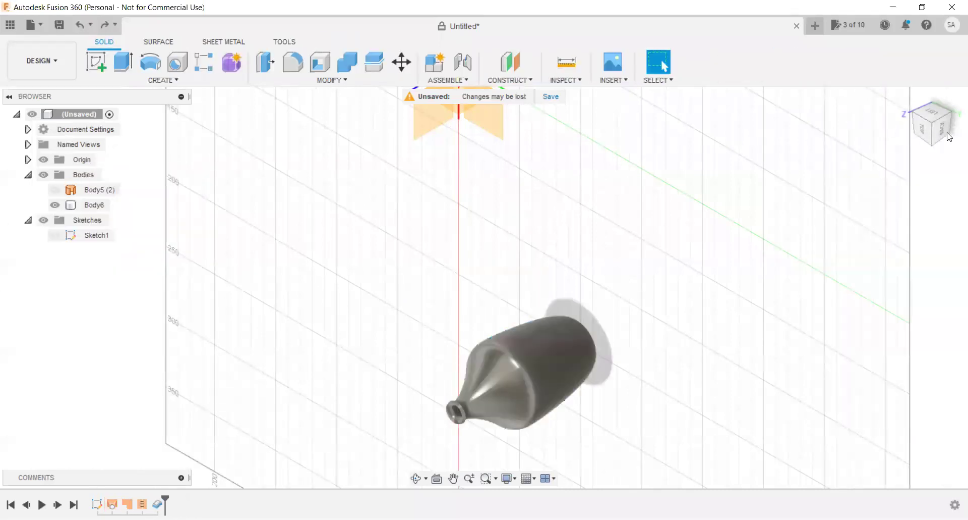
key(ctrl+z)
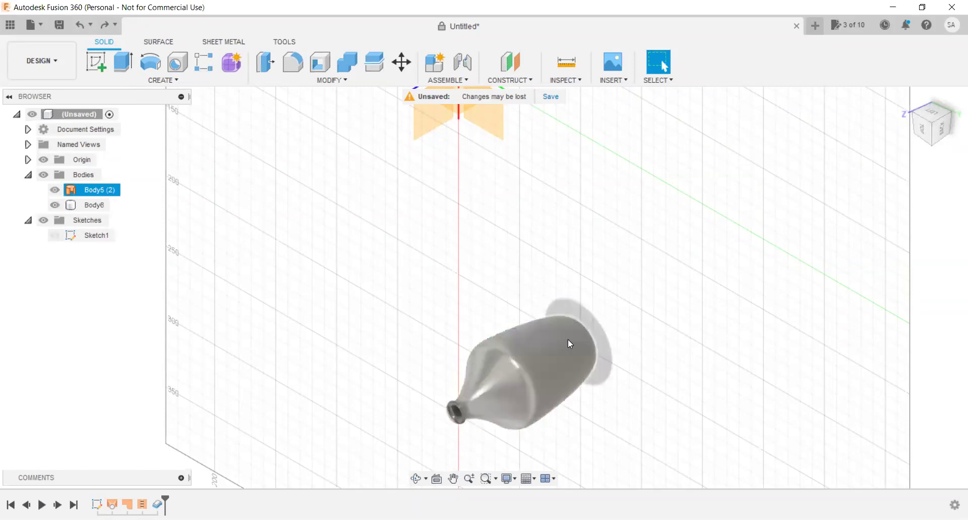
key(ctrl+y)
key(ctrl+y)
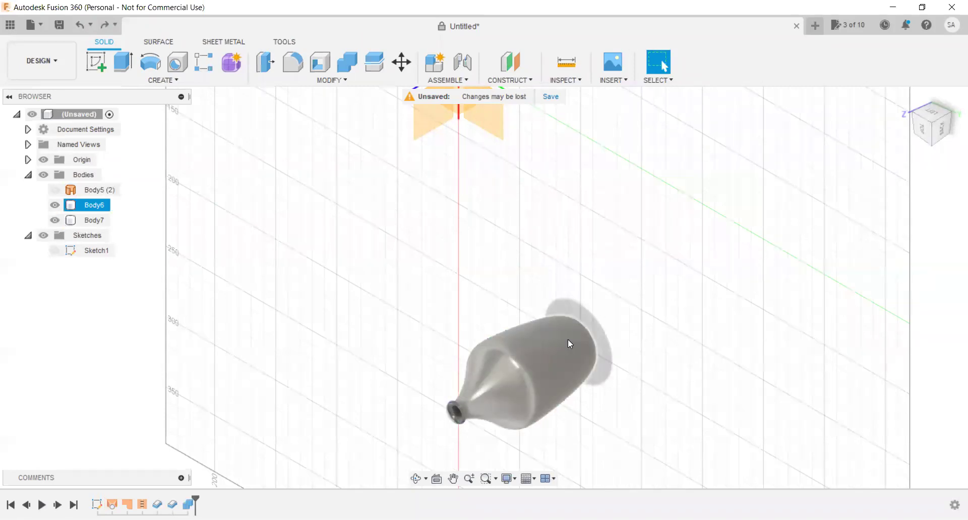
key(ctrl+y)
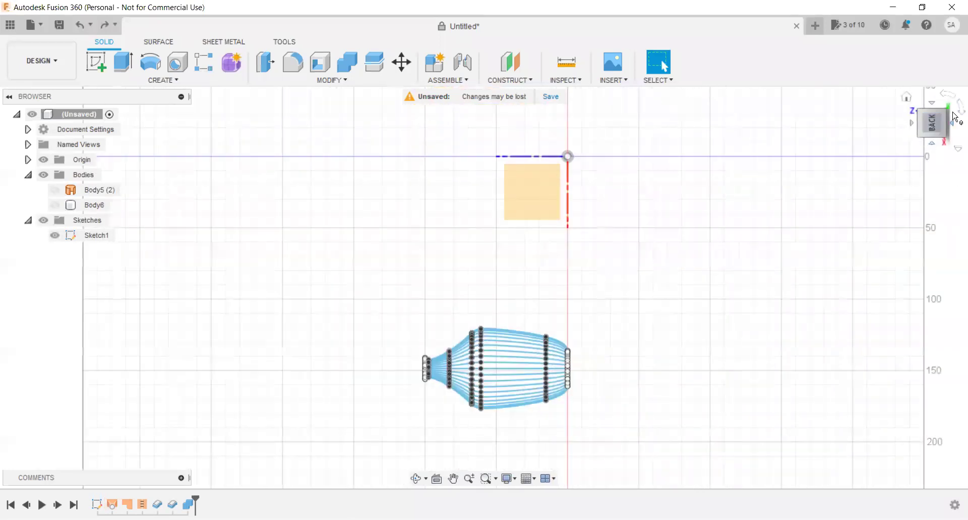
Orbit and zoom around the vase sketch, viewing it upright, isometric and from below.
click(961, 107)
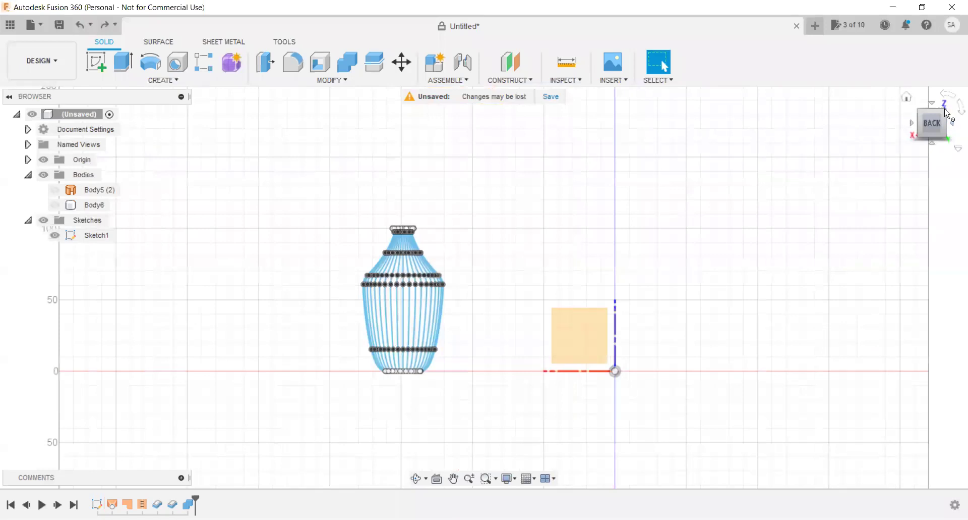
click(948, 109)
shift+middle_drag(590, 261, 509, 264)
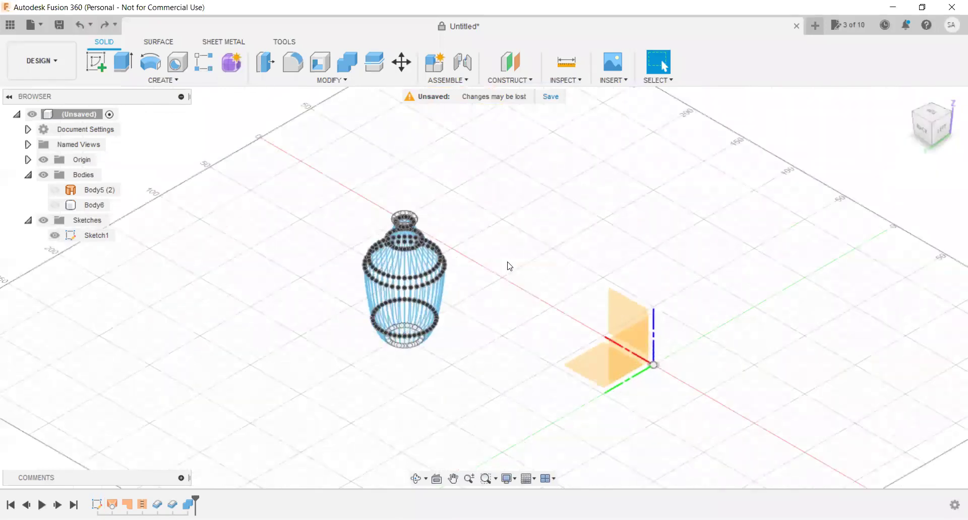
scroll(404, 343, up, 2)
scroll(420, 385, up, 2)
scroll(420, 386, up, 2)
mouse_move(849, 145)
shift+middle_down()
mouse_move(858, 195)
mouse_move(689, 256)
shift+middle_up()
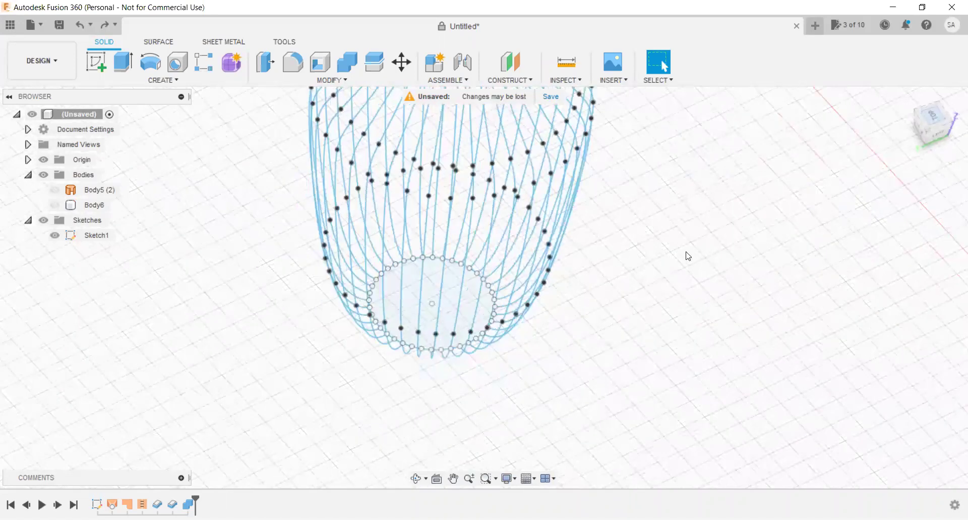
scroll(618, 270, up, 1)
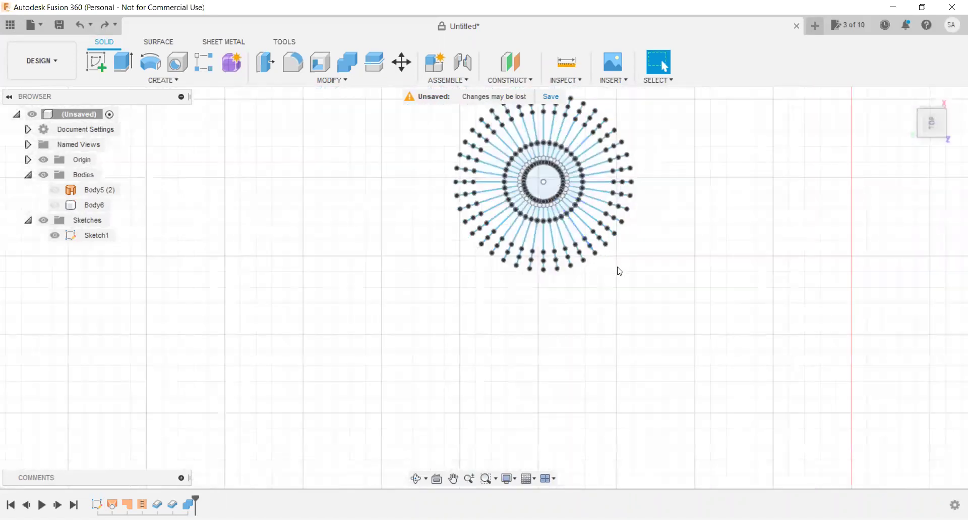
scroll(535, 160, down, 1)
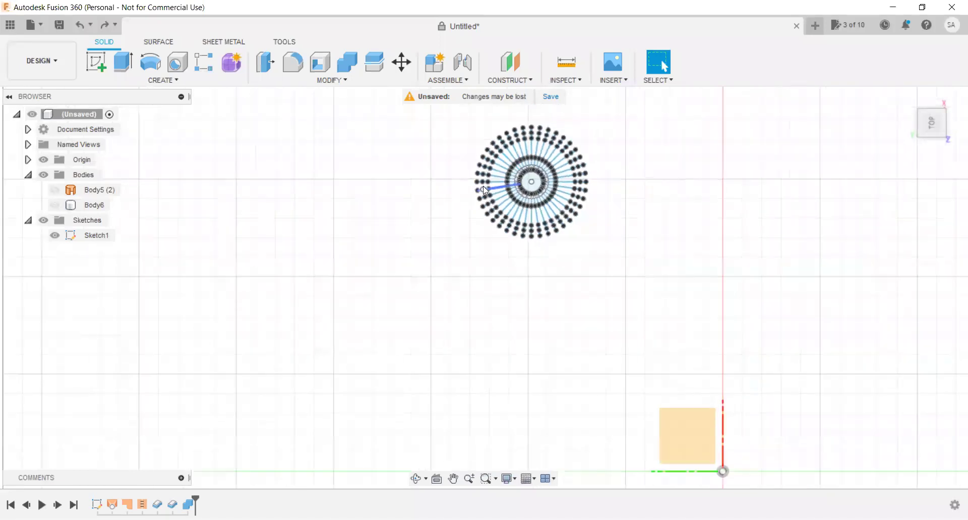
scroll(501, 309, up, 5)
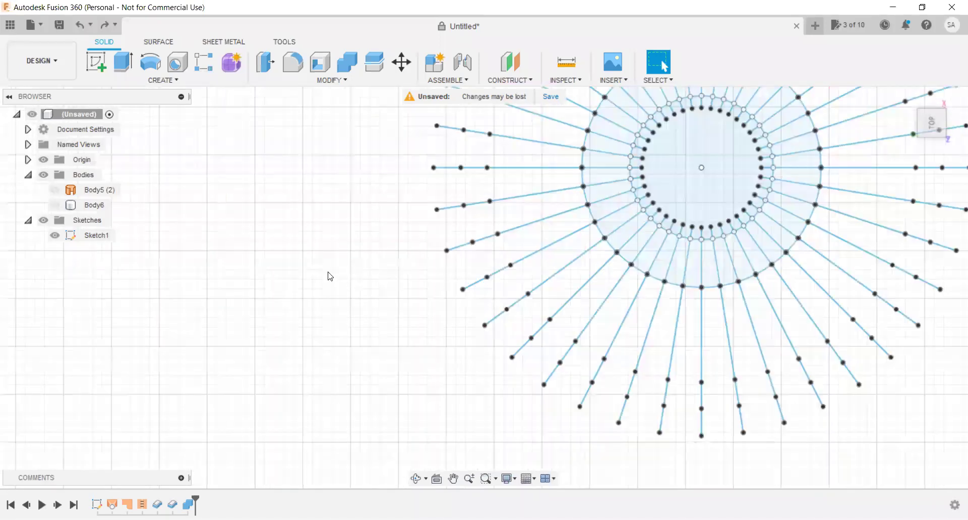
scroll(245, 239, up, 1)
scroll(247, 235, down, 2)
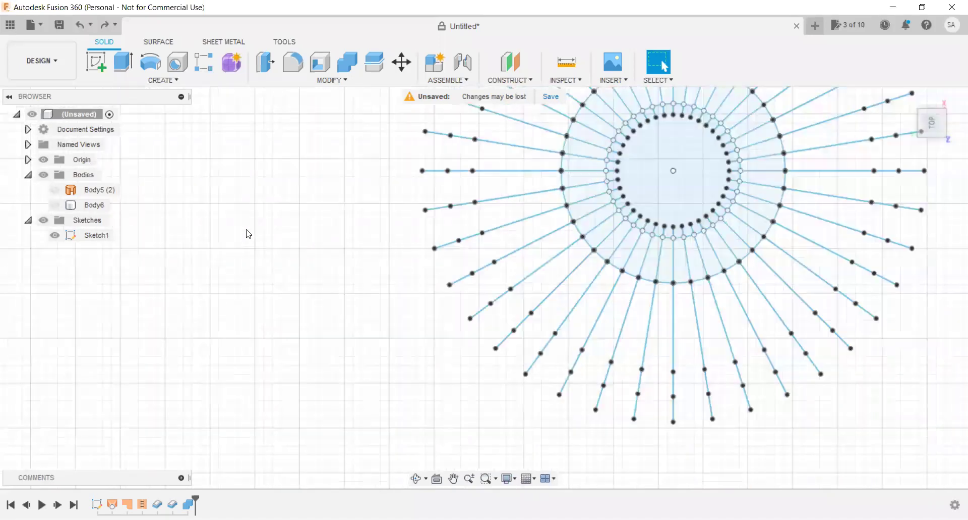
scroll(247, 233, down, 1)
Select a radial line, then window-select the entire radial sketch pattern.
click(566, 216)
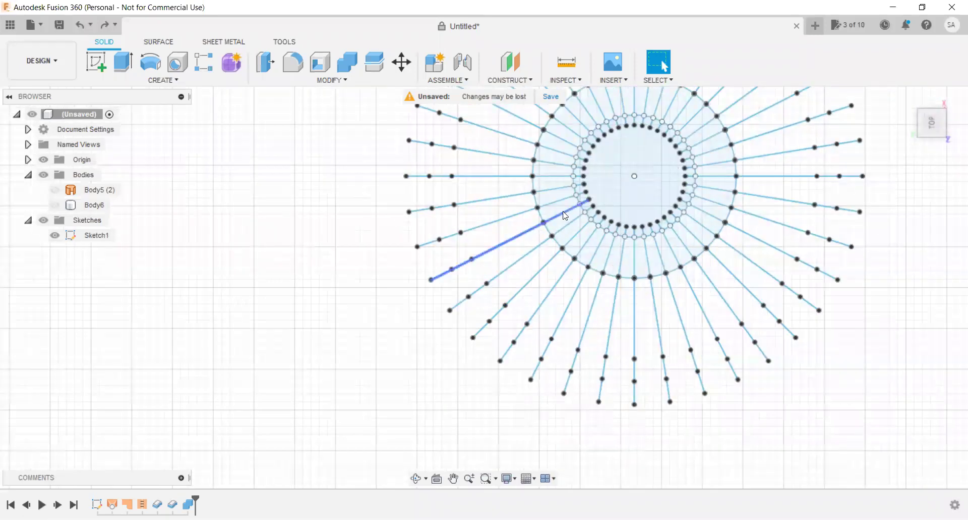
scroll(565, 216, down, 1)
scroll(636, 190, down, 1)
scroll(645, 190, up, 4)
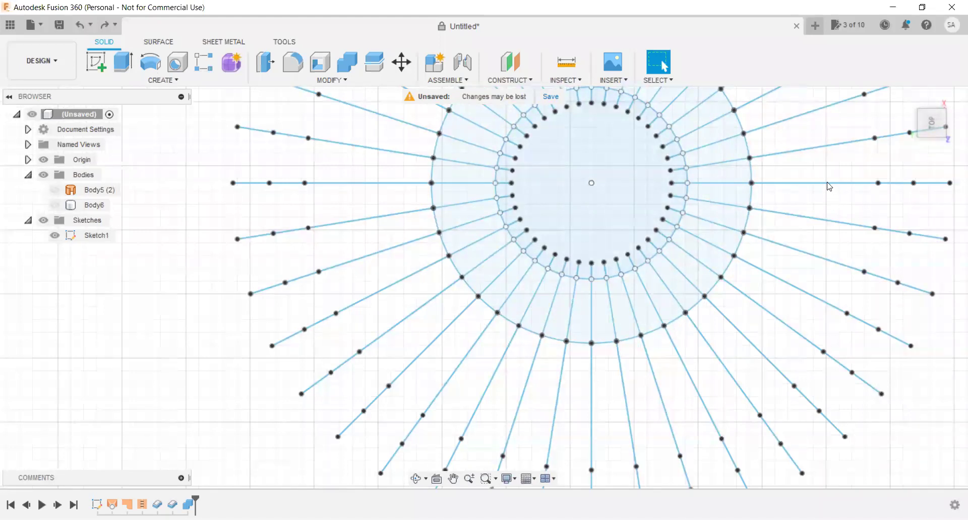
scroll(818, 188, up, 3)
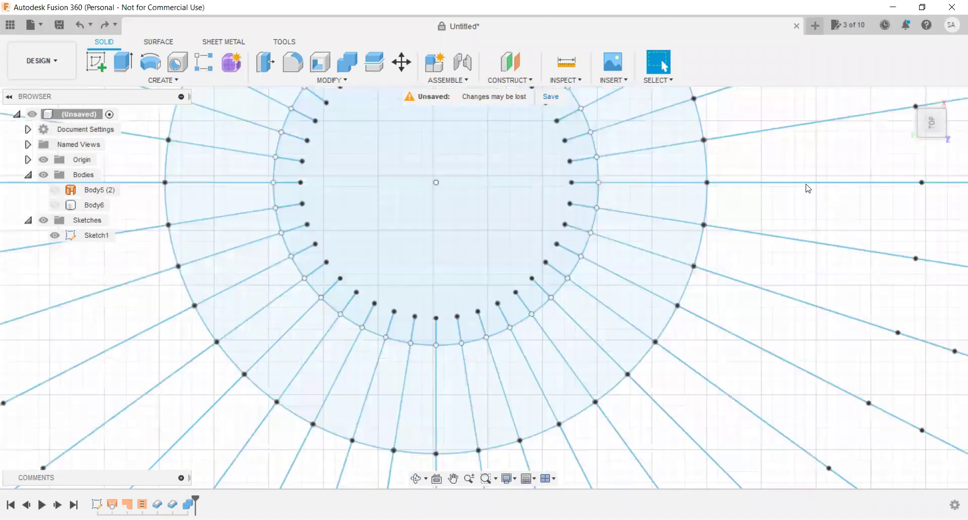
scroll(786, 208, down, 2)
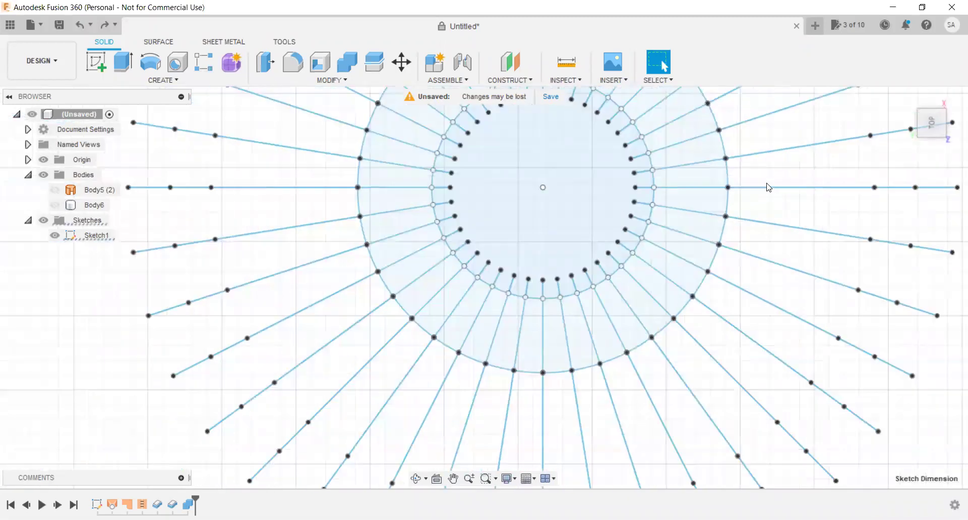
scroll(663, 258, down, 5)
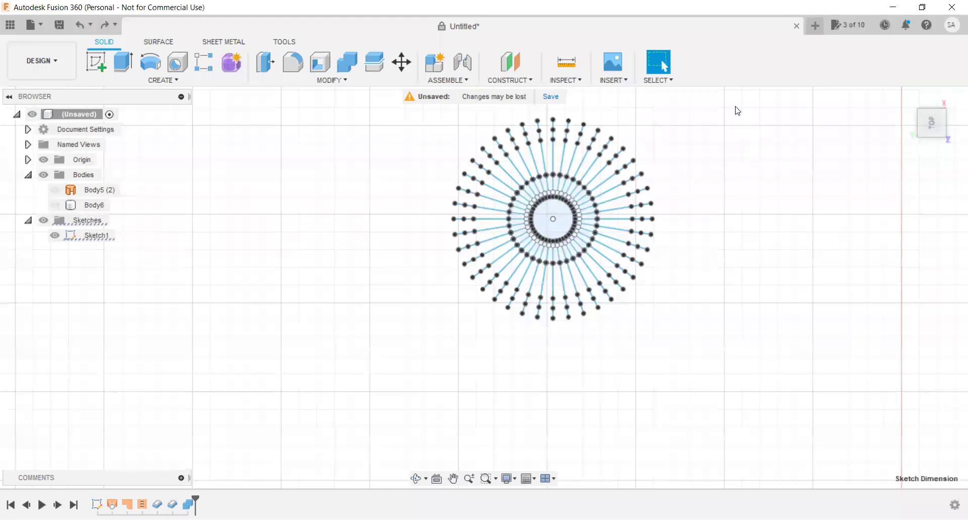
drag(727, 108, 356, 371)
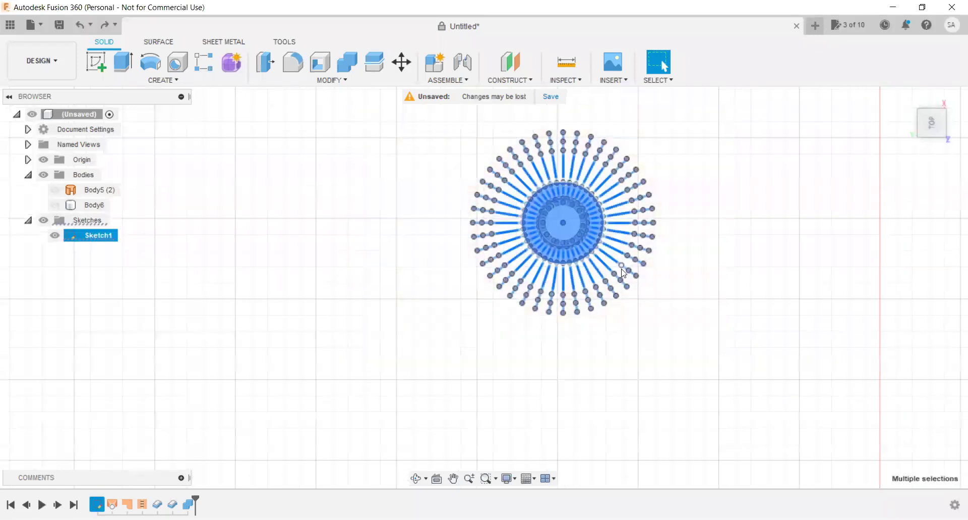
scroll(648, 231, up, 3)
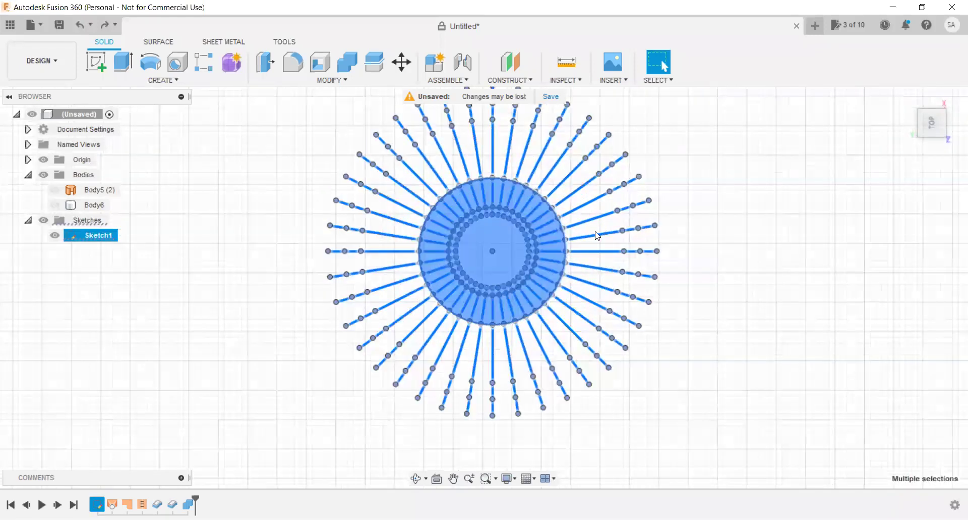
scroll(596, 235, up, 3)
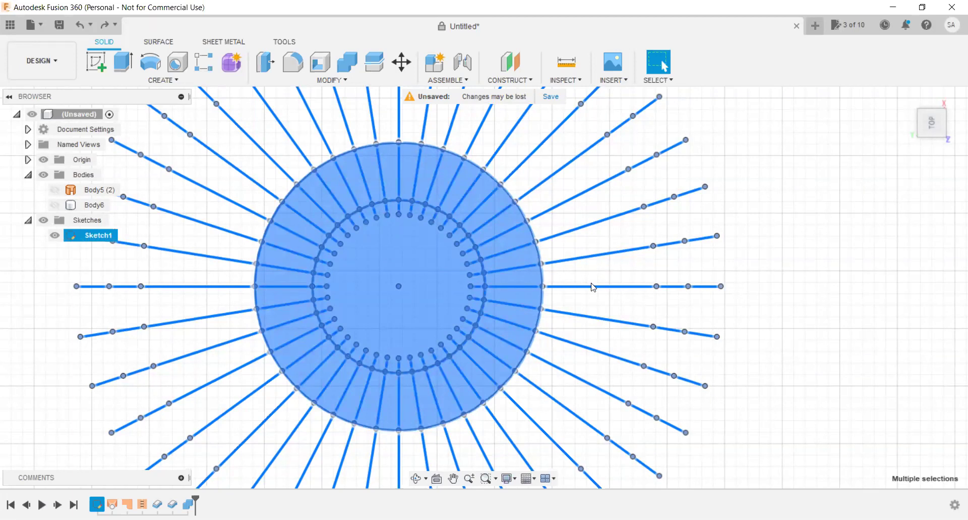
scroll(594, 283, up, 3)
scroll(608, 300, down, 3)
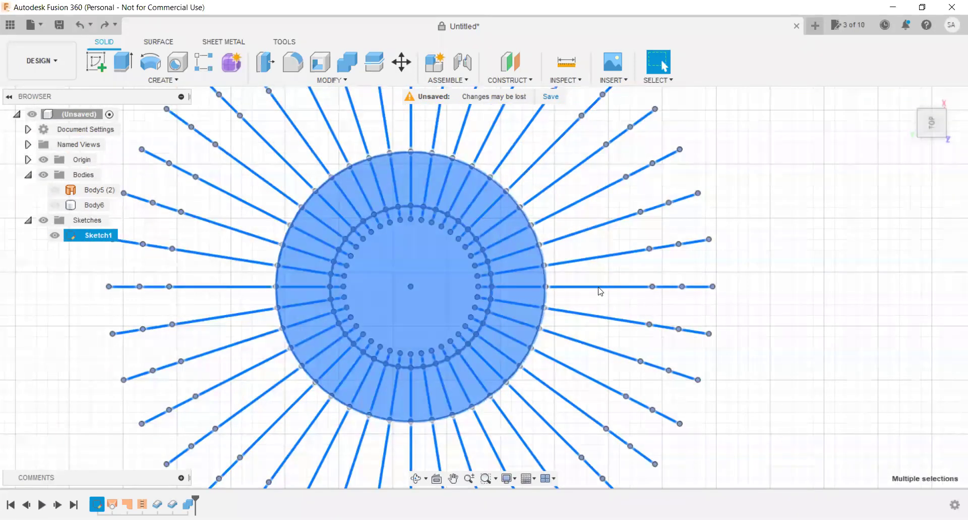
Tilt the view, return to the flat top-down view and right-click the sketch for its actions.
mouse_move(932, 130)
mouse_down()
mouse_move(916, 125)
mouse_move(938, 135)
mouse_up()
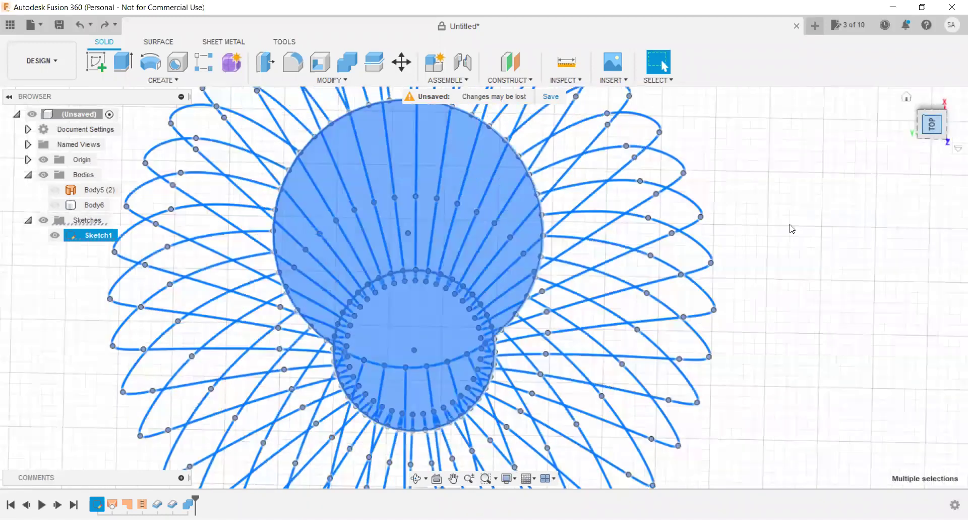
click(694, 307)
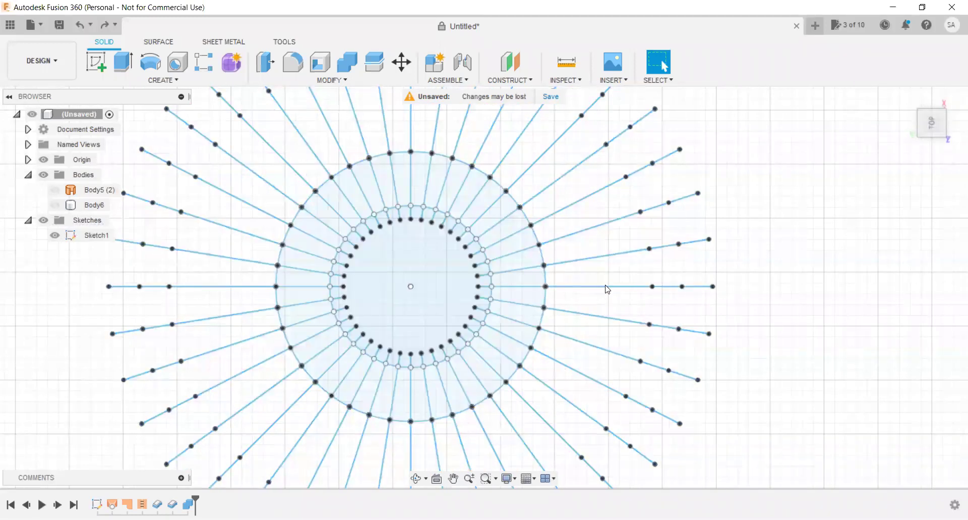
scroll(758, 236, up, 2)
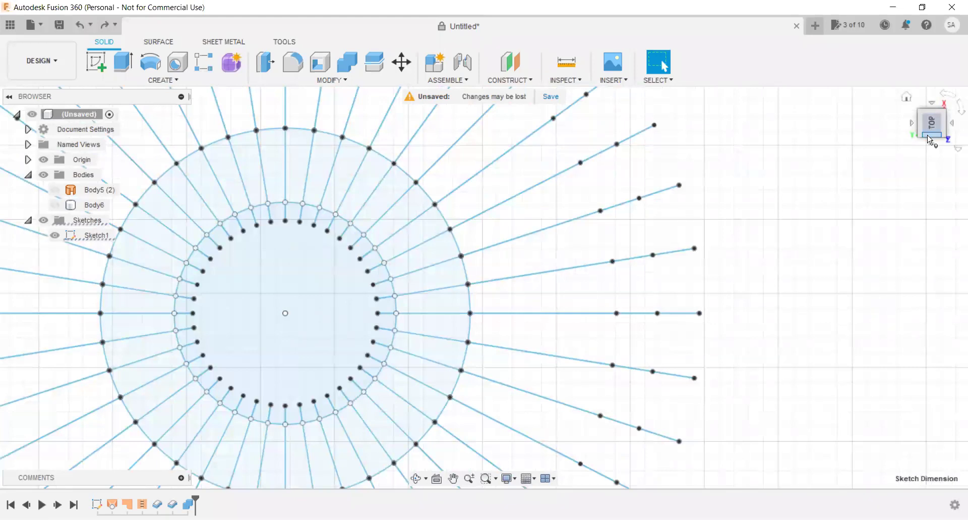
scroll(366, 256, down, 2)
scroll(325, 261, down, 3)
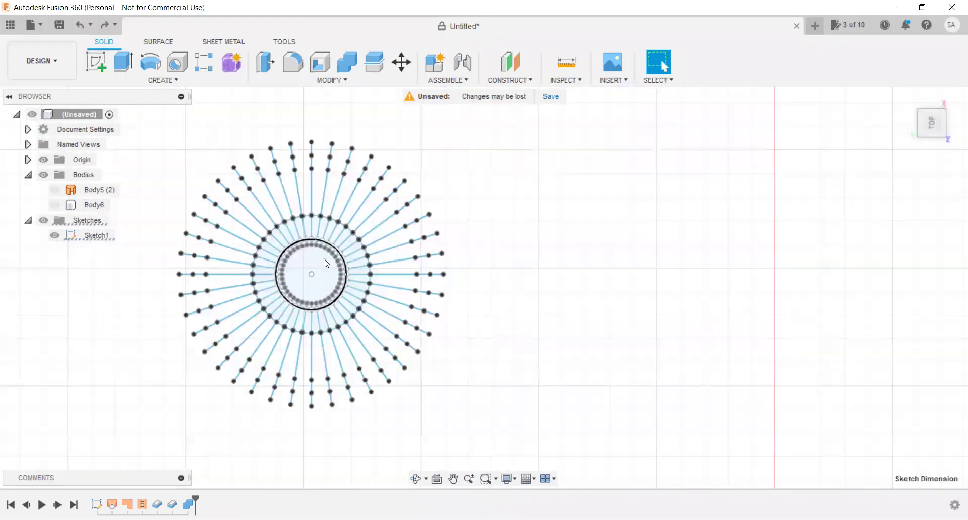
right_click(332, 330)
Enter Edit Sketch, start a Line at the sketch centre and cancel it with Esc.
click(346, 326)
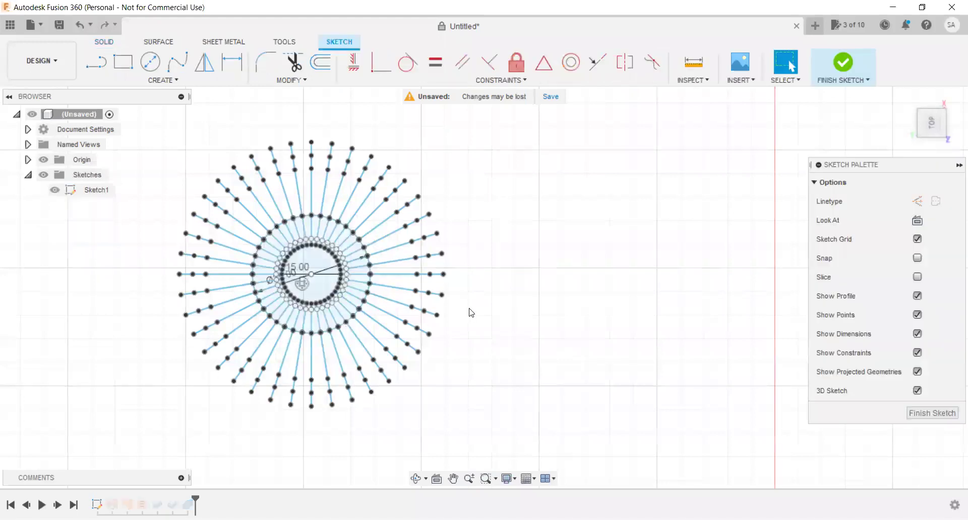
click(96, 62)
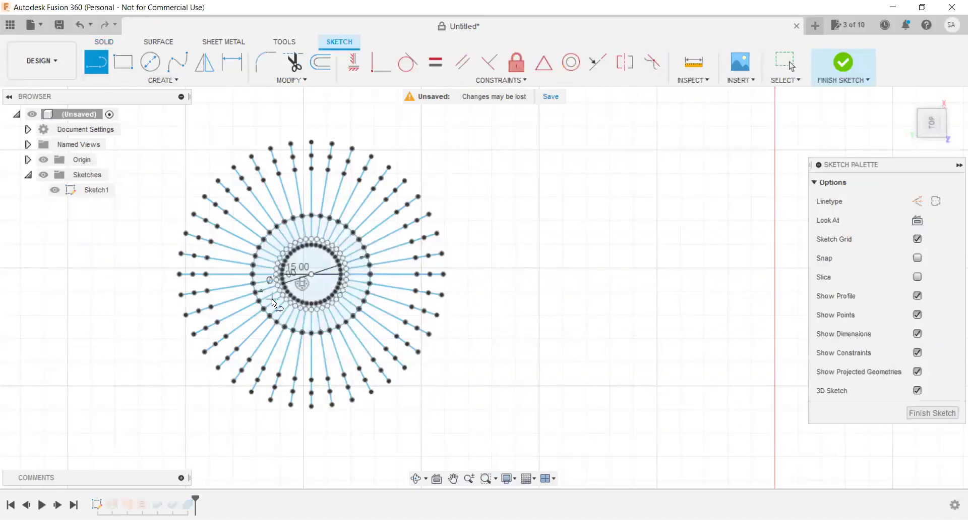
scroll(272, 299, down, 2)
scroll(296, 288, up, 3)
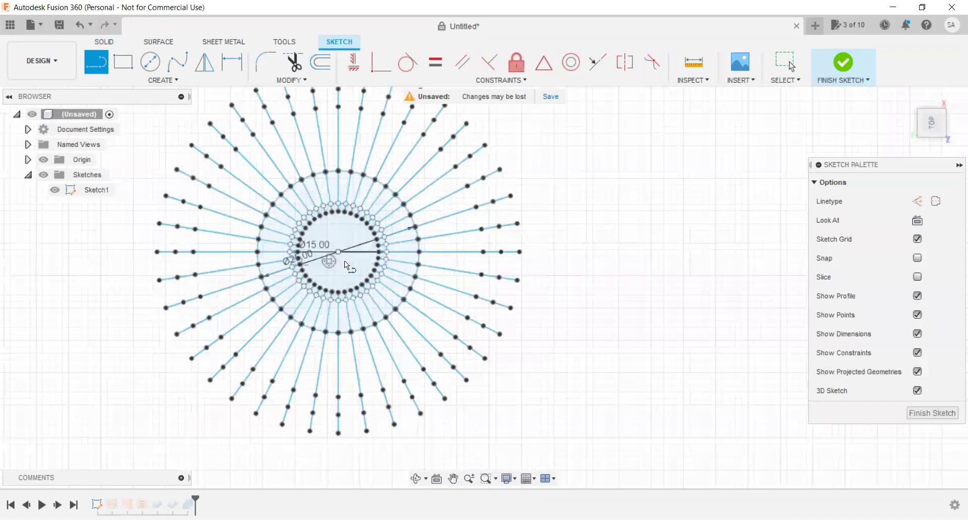
scroll(340, 247, up, 5)
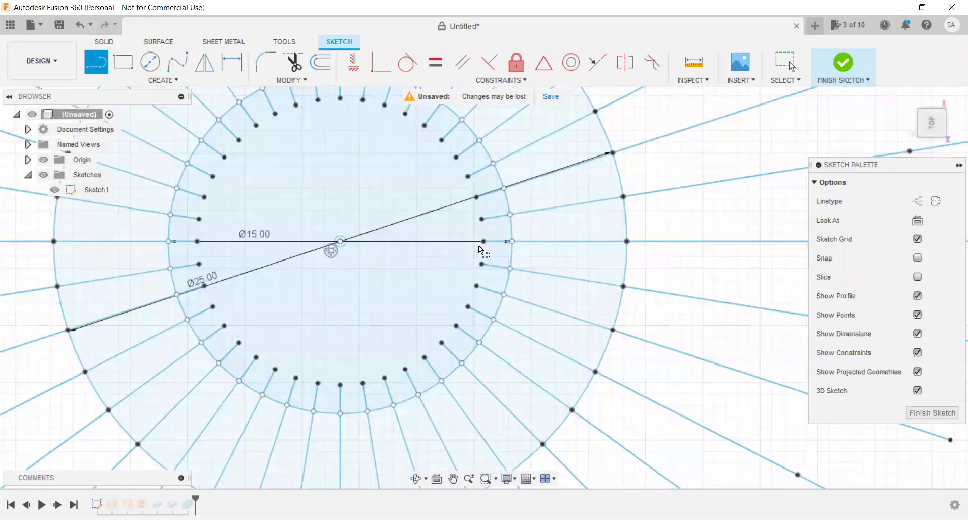
click(341, 242)
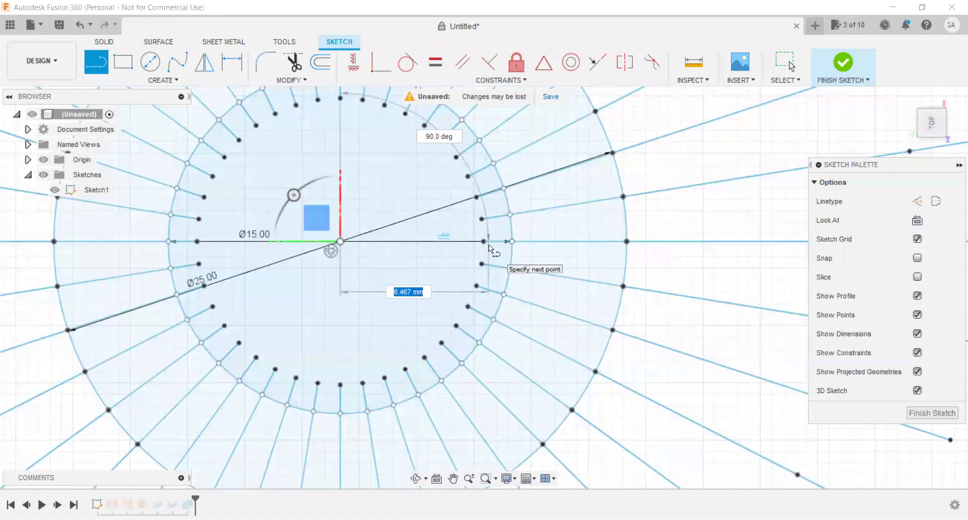
key(Escape)
Window-select the radial lines and circles and remove them, leaving only the original spline.
scroll(331, 245, up, 5)
scroll(331, 269, down, 2)
scroll(331, 269, down, 4)
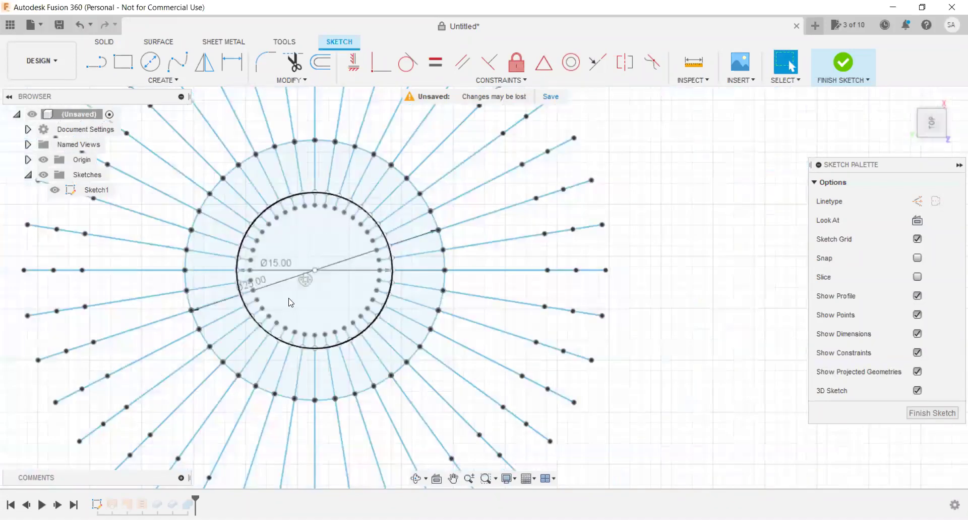
scroll(291, 302, down, 1)
scroll(254, 420, down, 3)
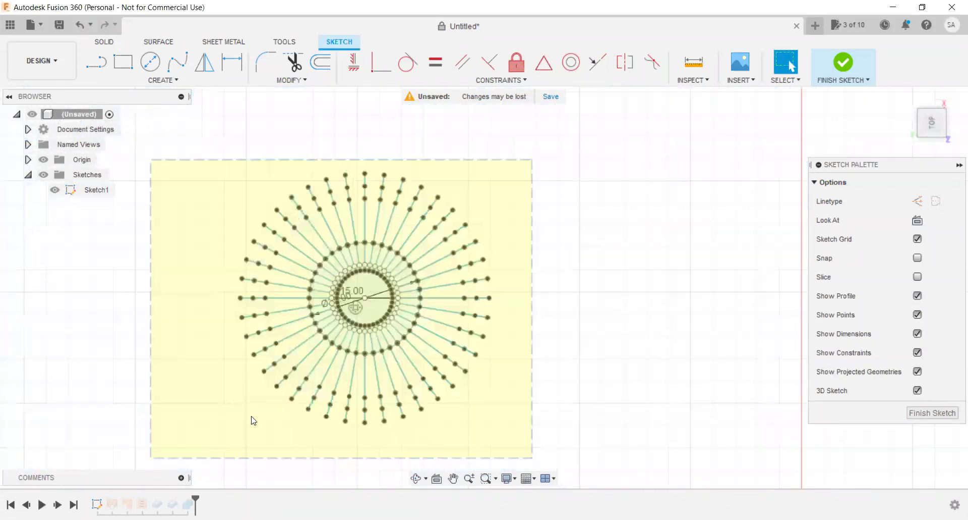
drag(253, 420, 417, 316)
scroll(440, 300, up, 1)
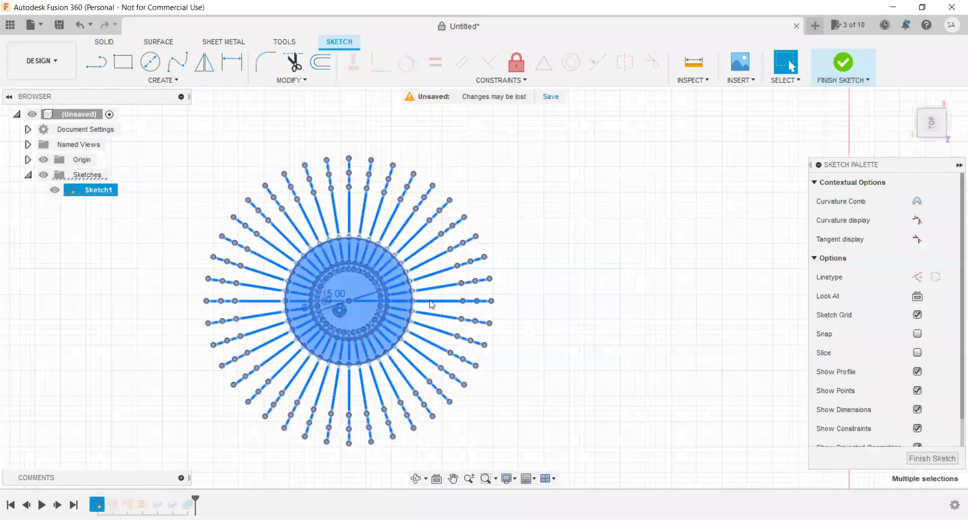
scroll(440, 303, up, 3)
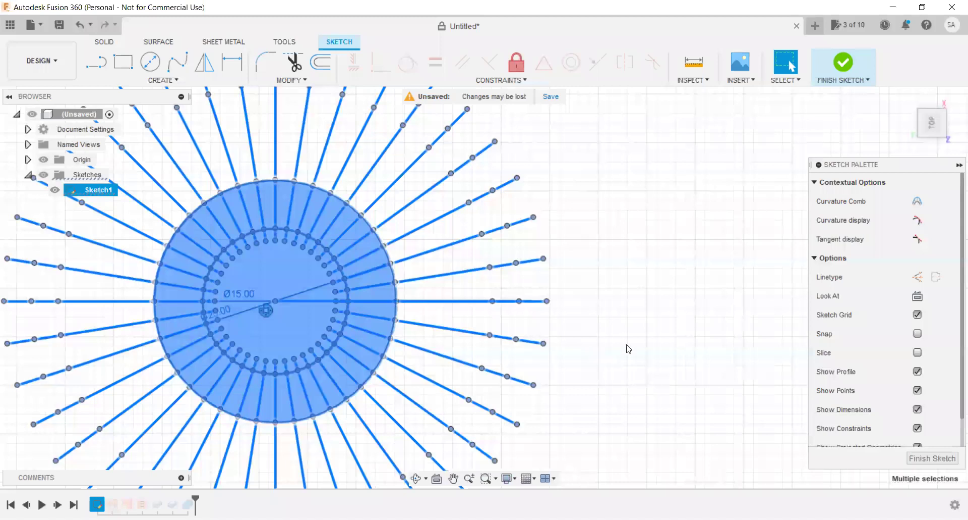
mouse_move(931, 123)
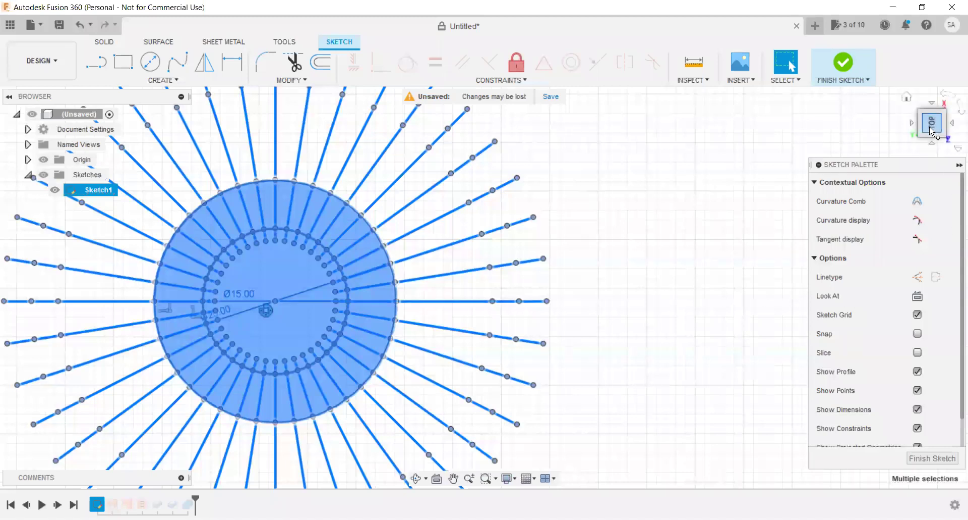
mouse_move(931, 130)
mouse_down()
mouse_move(907, 124)
mouse_move(857, 242)
mouse_up()
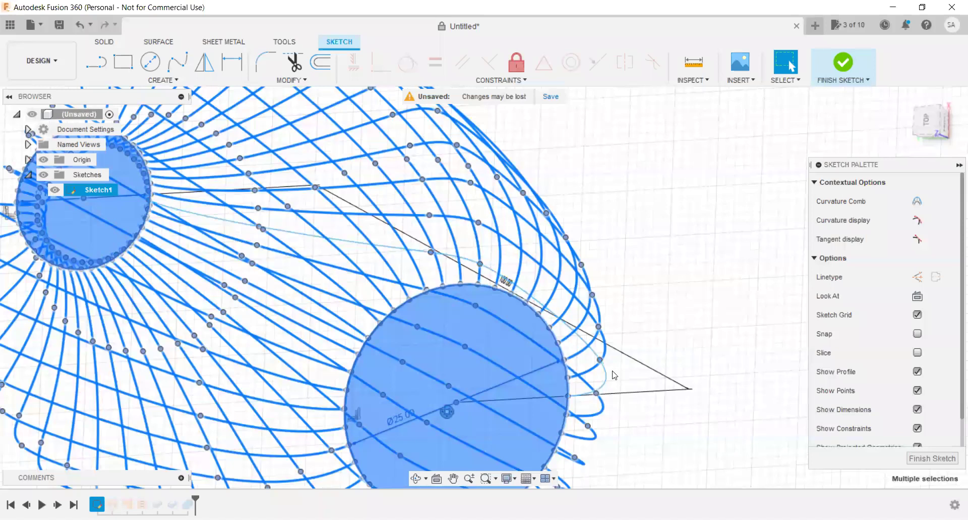
scroll(667, 398, down, 2)
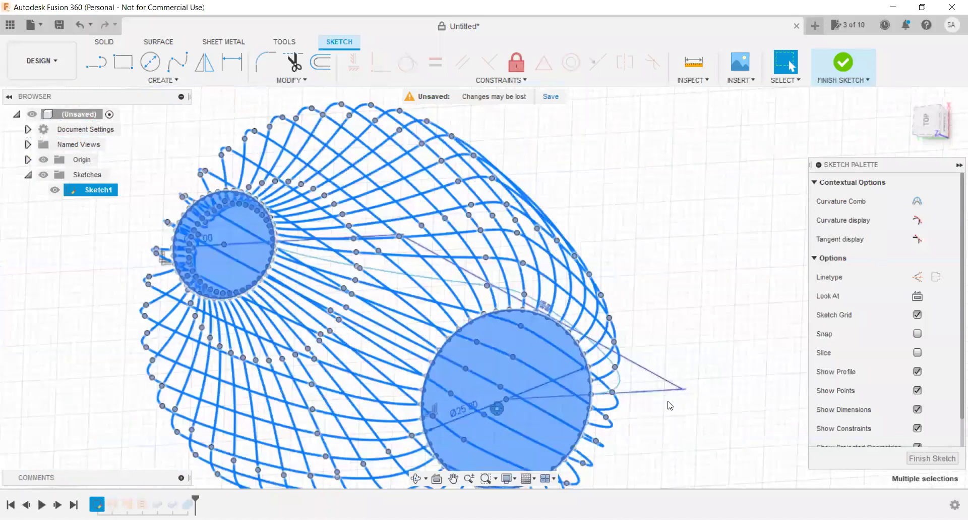
key(ctrl+z)
key(ctrl+z)
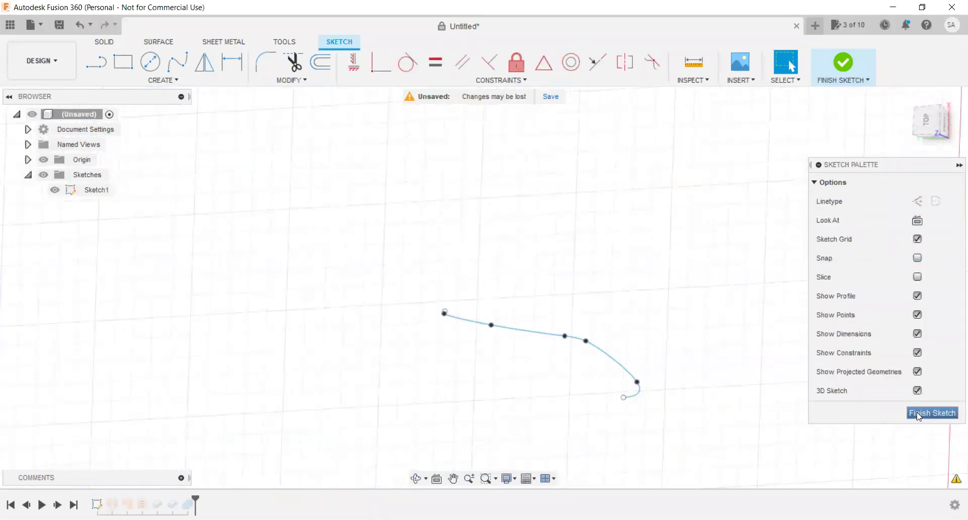
key(ctrl+z)
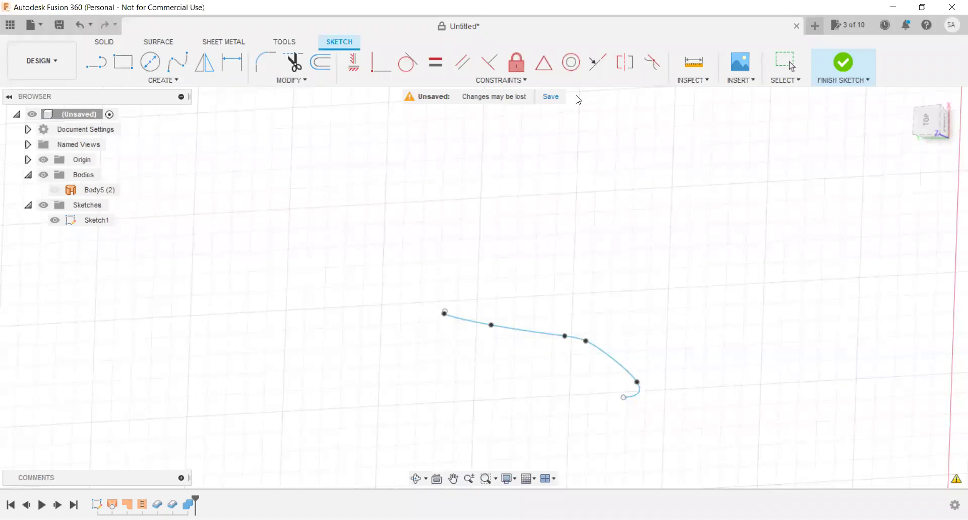
Finish the spline sketch and zoom in to inspect the leaf-pattern canvas.
click(844, 63)
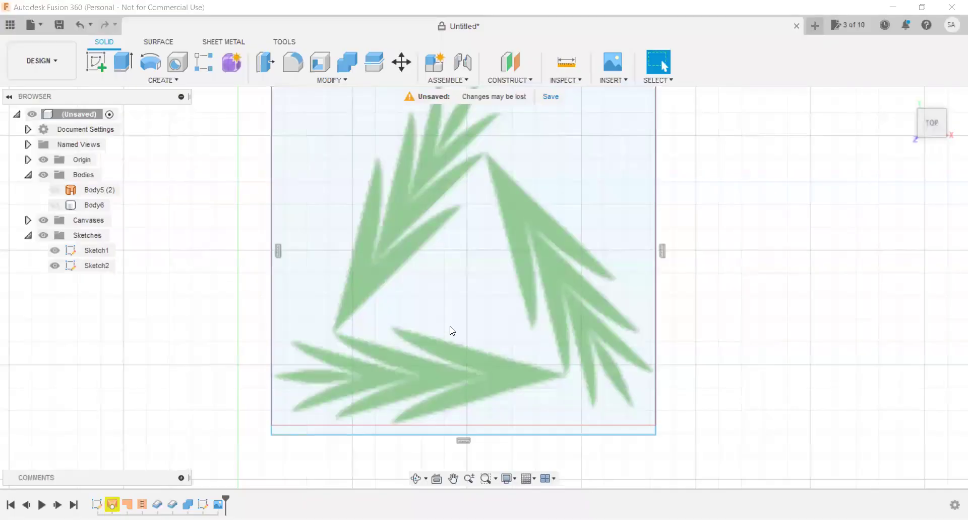
scroll(369, 354, down, 3)
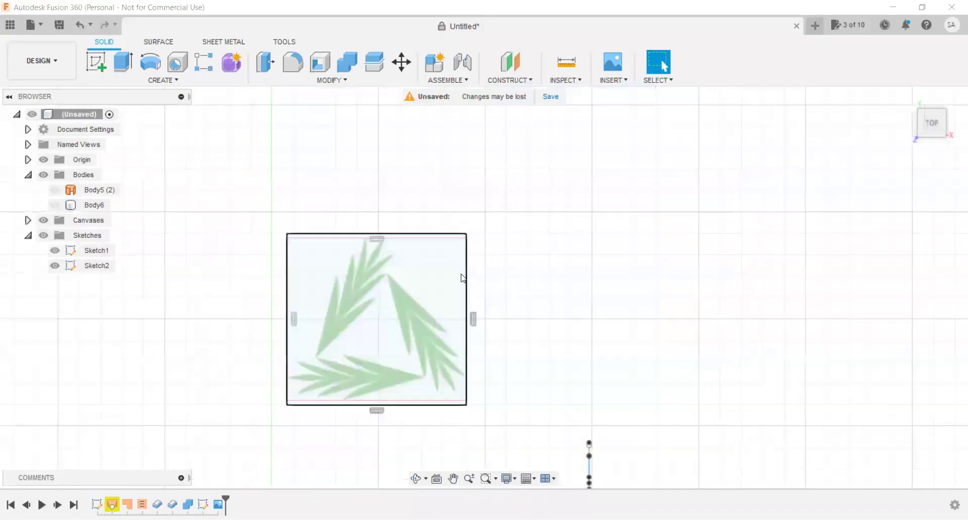
scroll(414, 310, down, 3)
scroll(414, 326, up, 1)
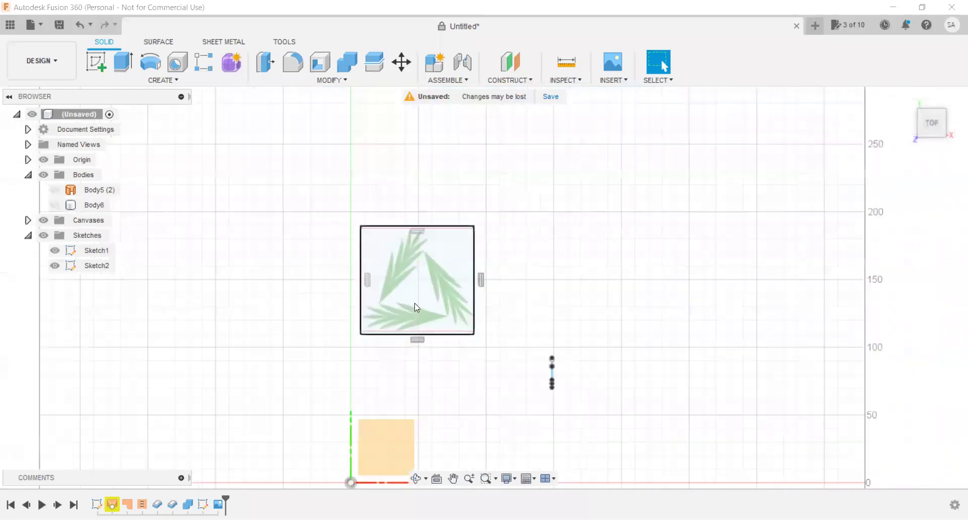
scroll(415, 305, up, 3)
scroll(506, 293, up, 1)
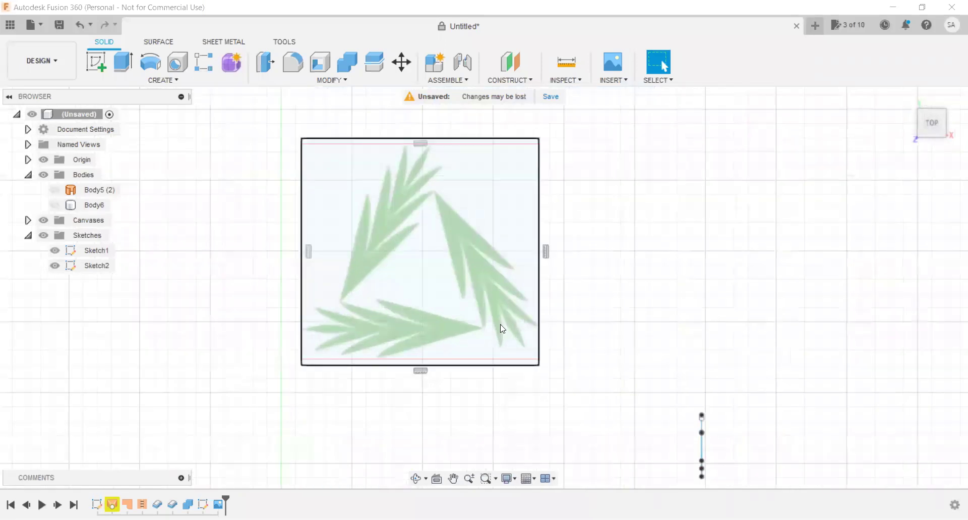
Select and deselect the canvas image, then orbit to tilt the view.
drag(634, 124, 256, 410)
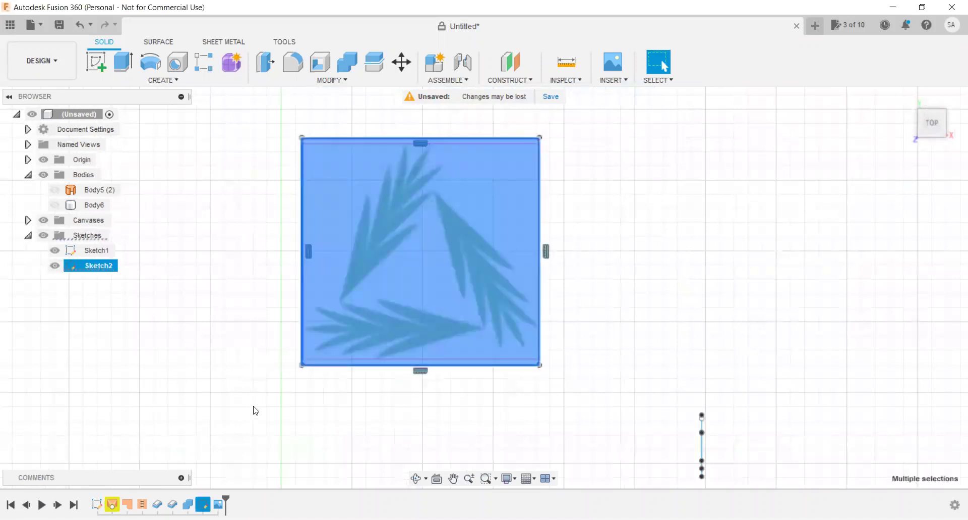
click(359, 387)
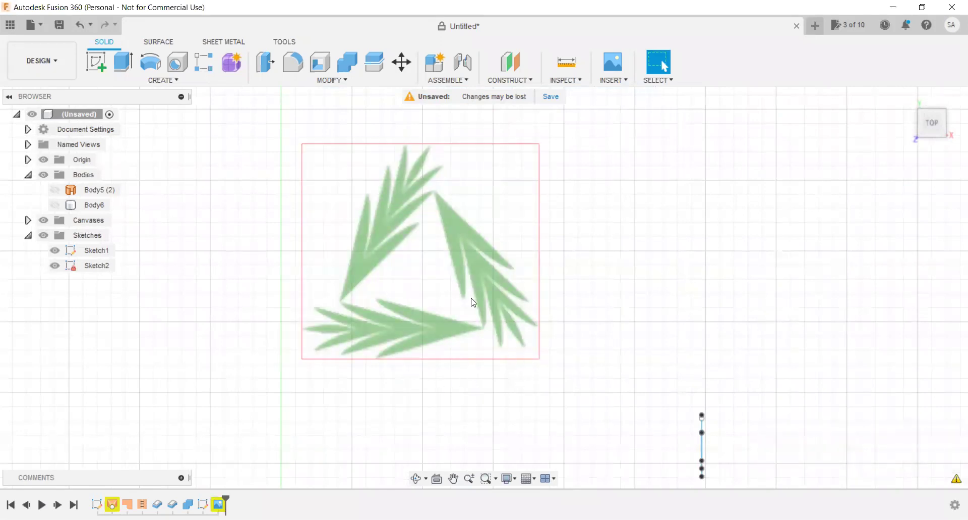
scroll(508, 293, up, 3)
scroll(509, 288, down, 3)
mouse_move(931, 121)
mouse_down()
mouse_move(916, 101)
mouse_move(534, 331)
mouse_up()
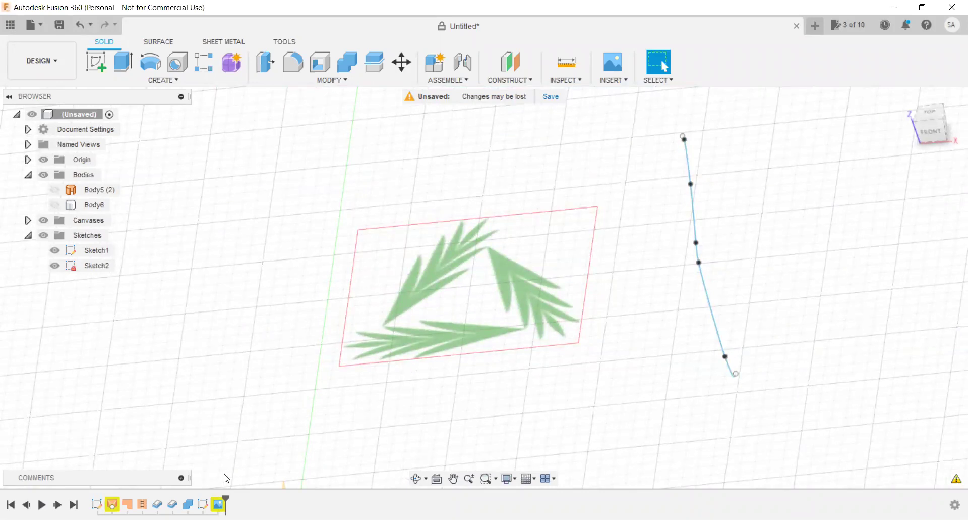
Delete the leaf-pattern canvas, then view the spline from Front and a raised isometric angle.
right_click(217, 503)
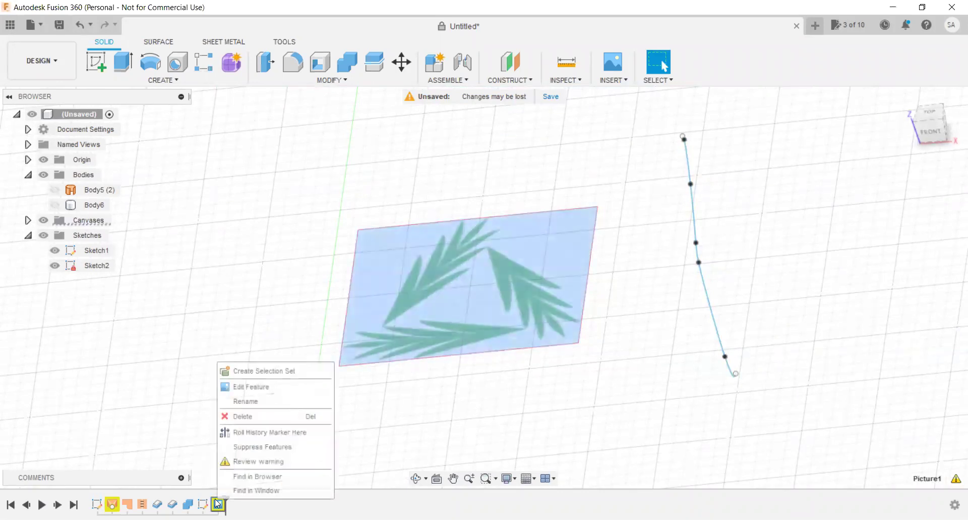
click(252, 415)
click(934, 130)
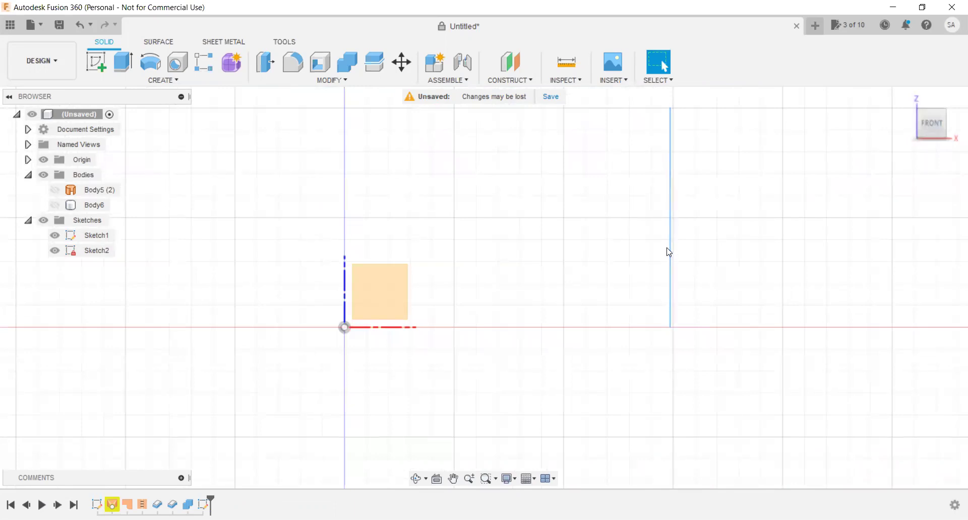
scroll(676, 202, down, 2)
scroll(675, 186, down, 1)
scroll(671, 202, up, 3)
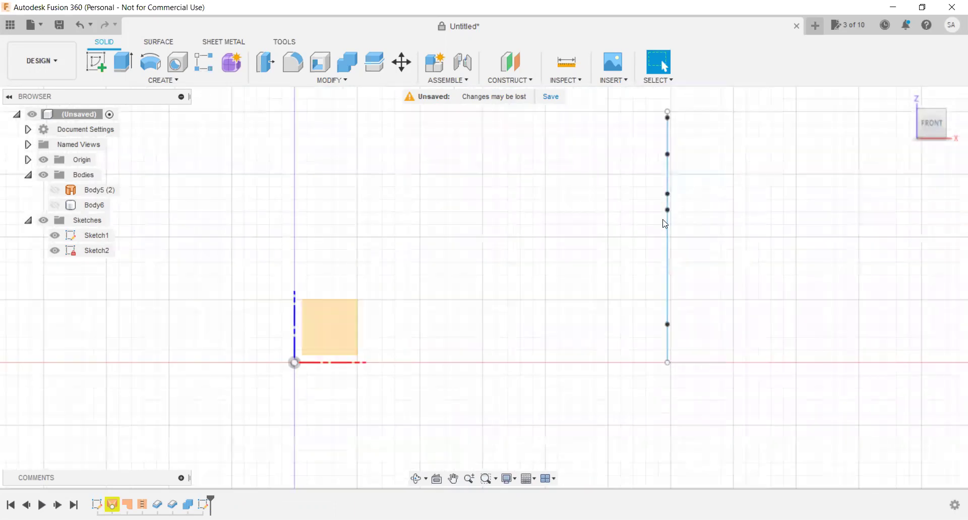
scroll(666, 217, up, 2)
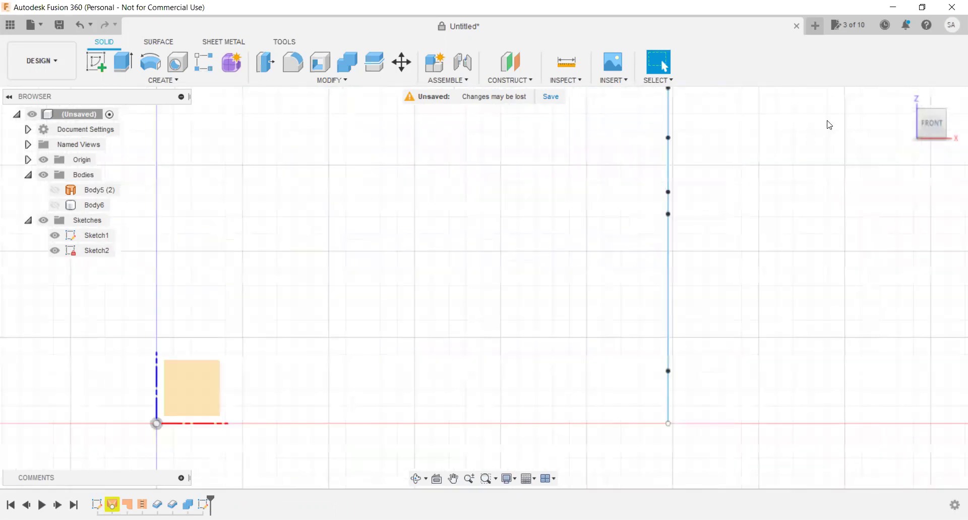
click(947, 110)
shift+middle_drag(550, 242, 557, 318)
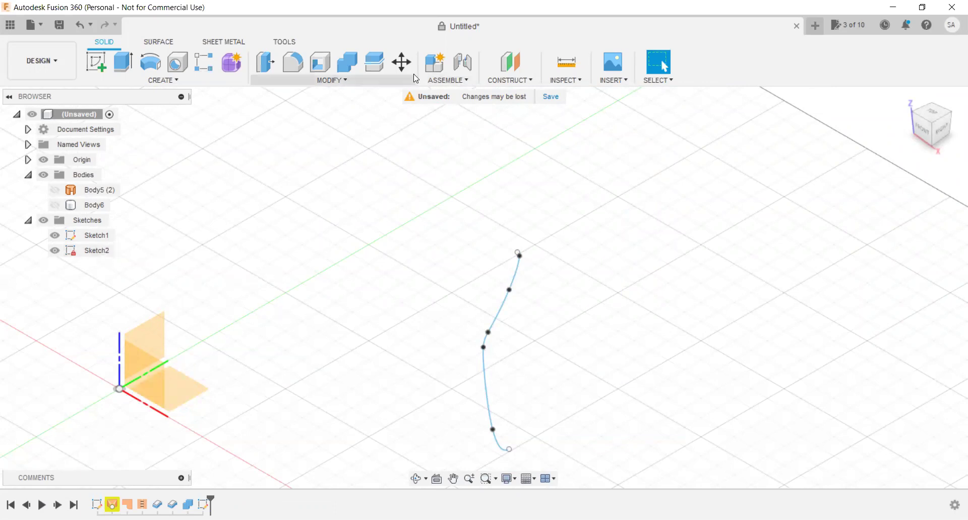
Use Move/Copy on Sketch Objects to rotate the spline -90° about the Y axis.
click(402, 63)
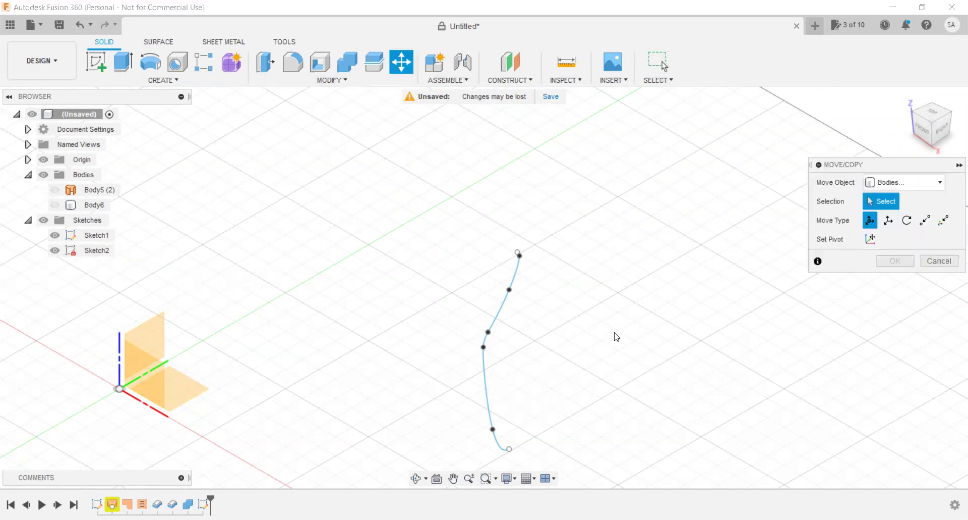
click(910, 182)
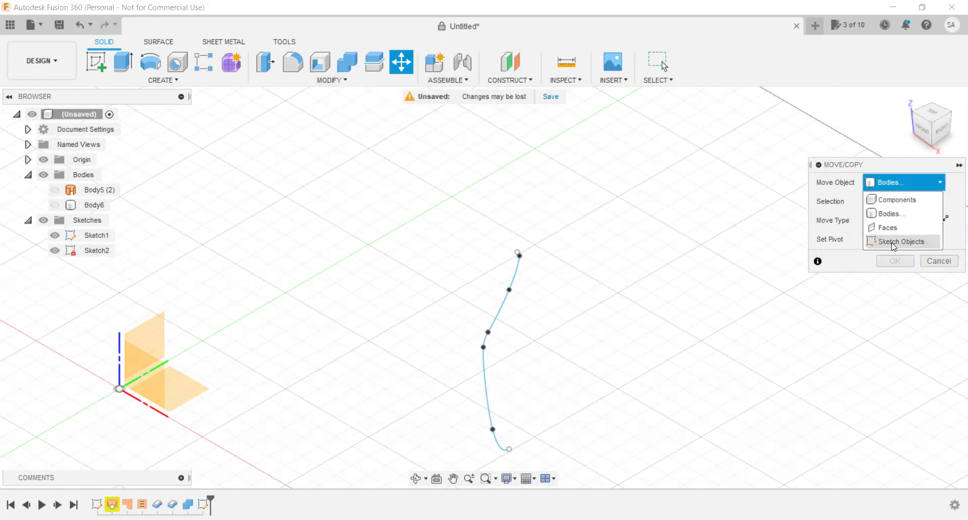
click(893, 242)
click(485, 384)
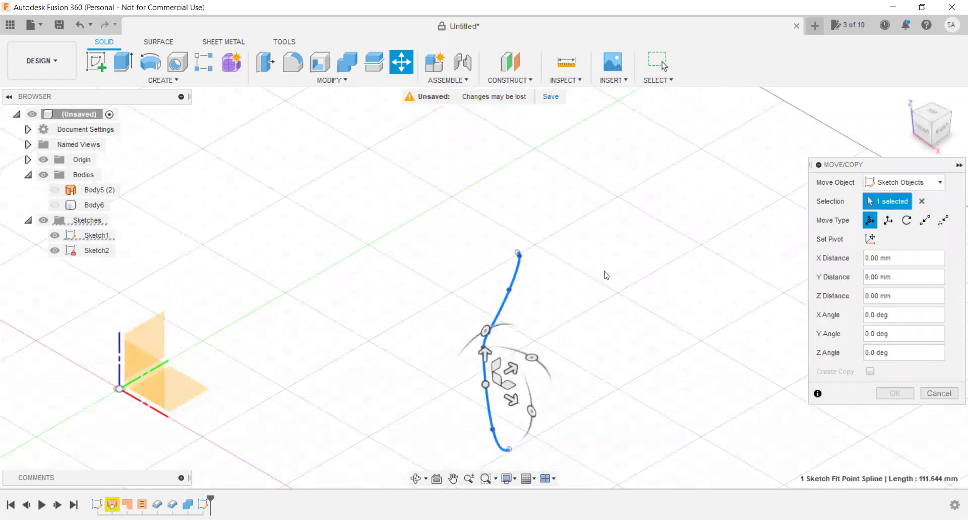
scroll(578, 276, down, 2)
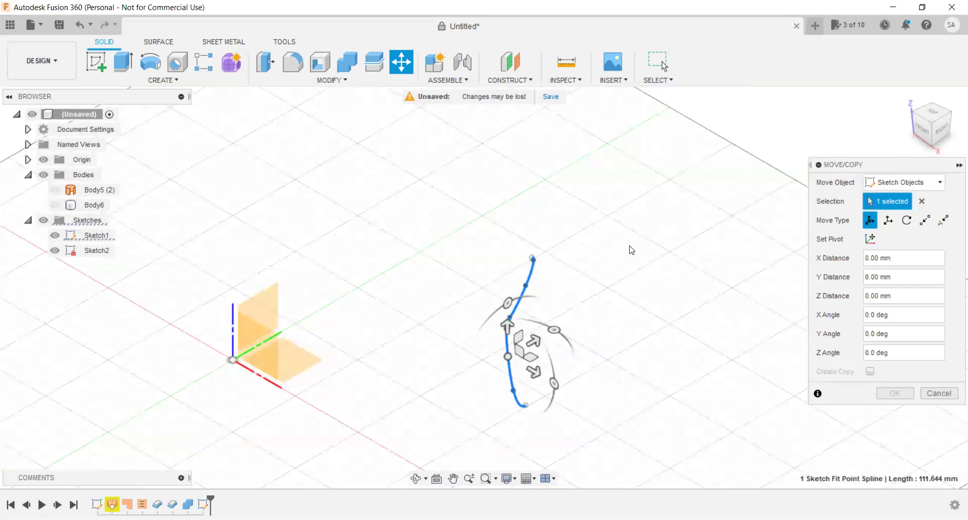
drag(669, 270, 663, 249)
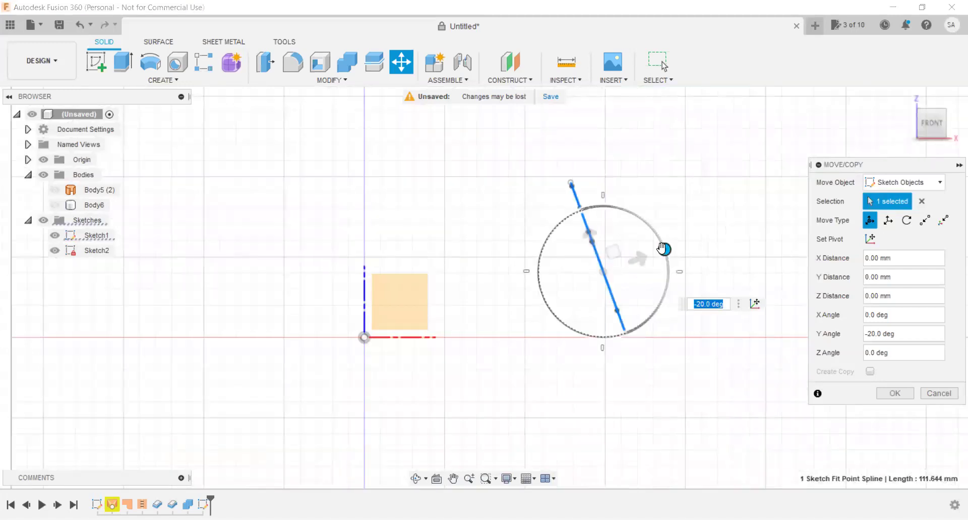
key(BackSpace)
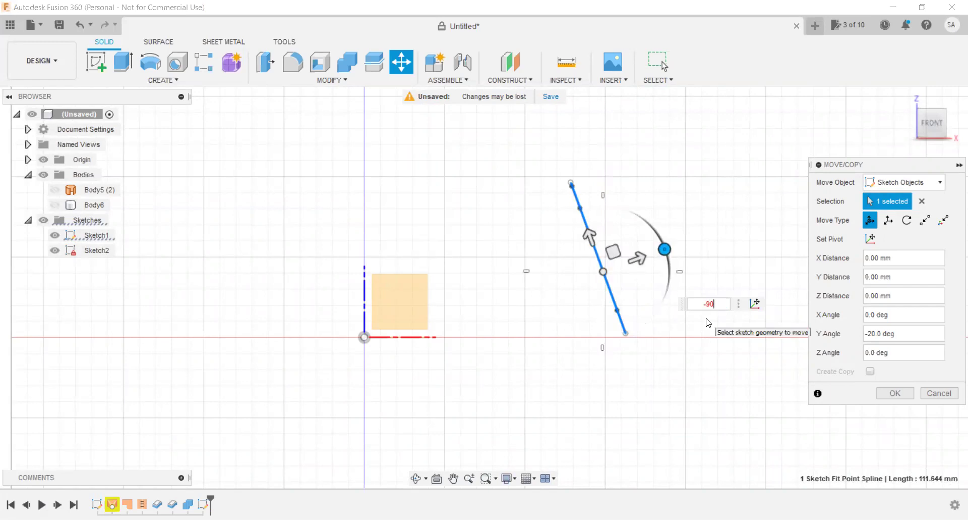
key(Return)
key(Return)
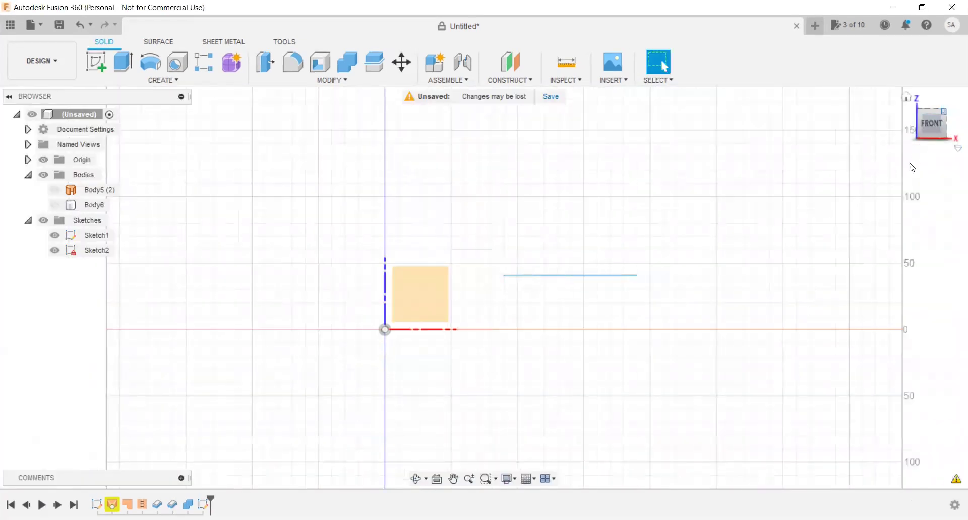
Delete the Loft2 feature and the Body5 (2) body, confirming both warnings.
click(944, 117)
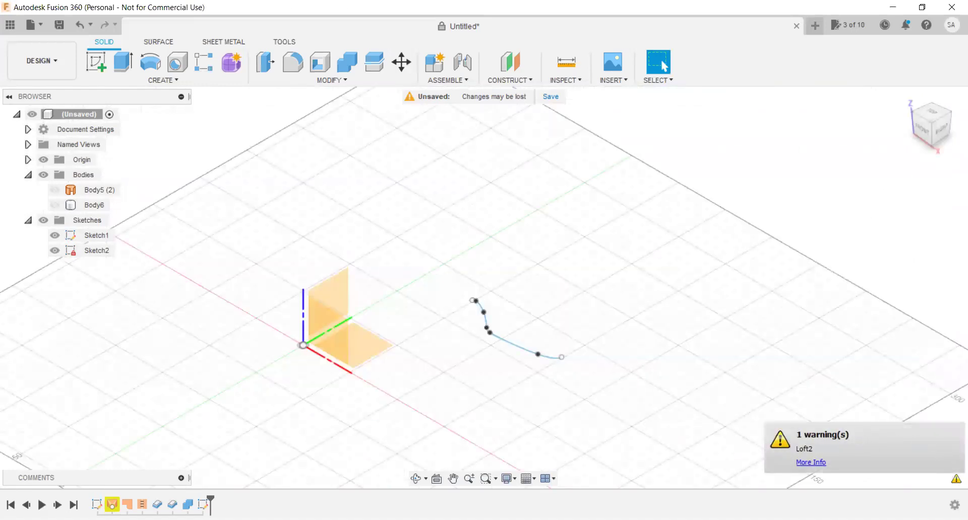
right_click(112, 504)
click(141, 409)
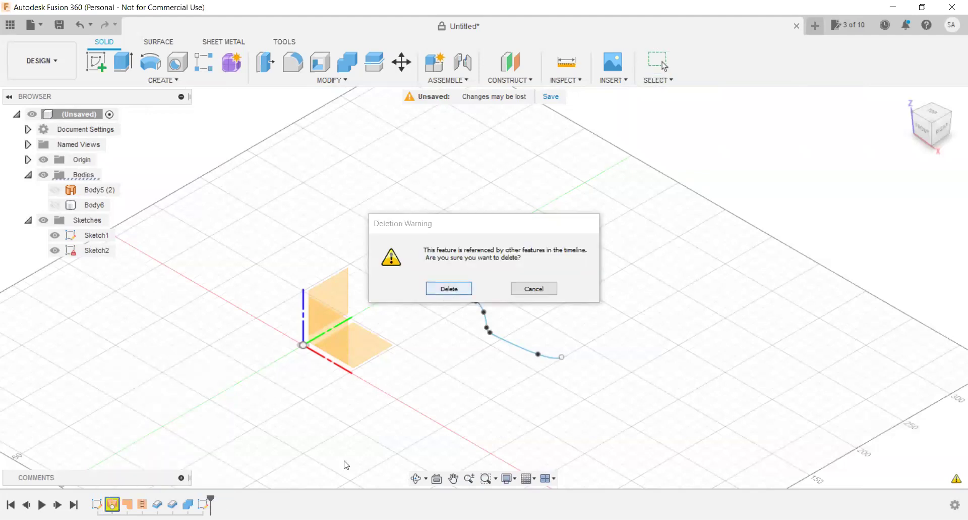
key(Return)
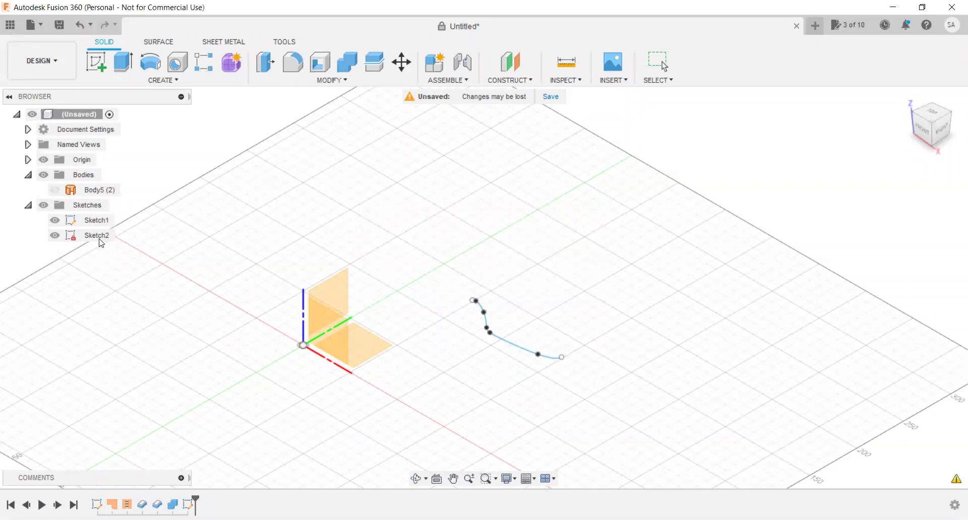
right_click(98, 190)
click(122, 367)
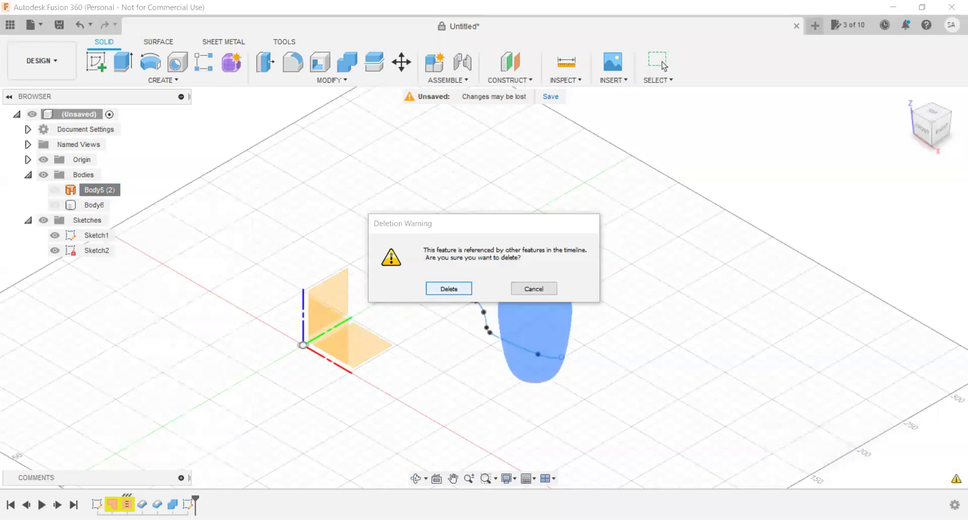
key(Return)
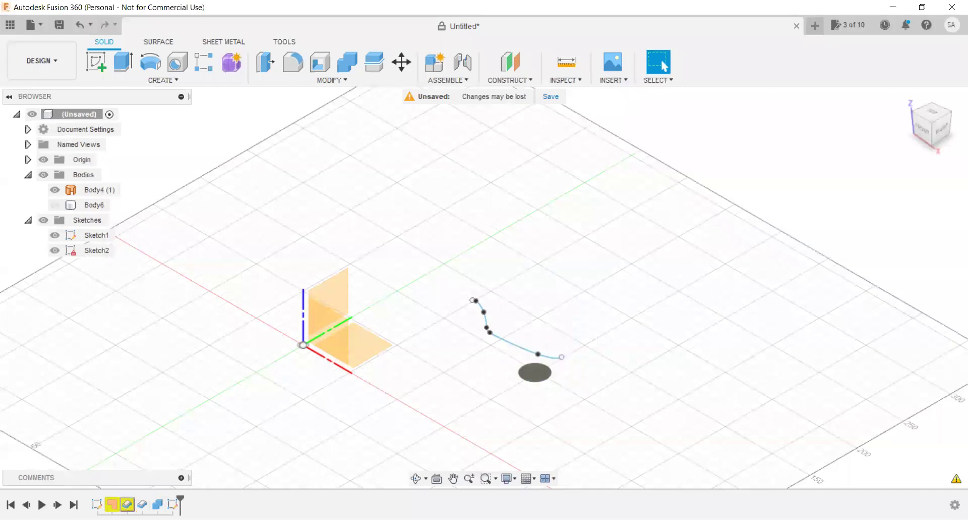
Delete the Thicken1, Combine and remaining body features from the timeline.
click(127, 504)
right_click(127, 503)
click(163, 407)
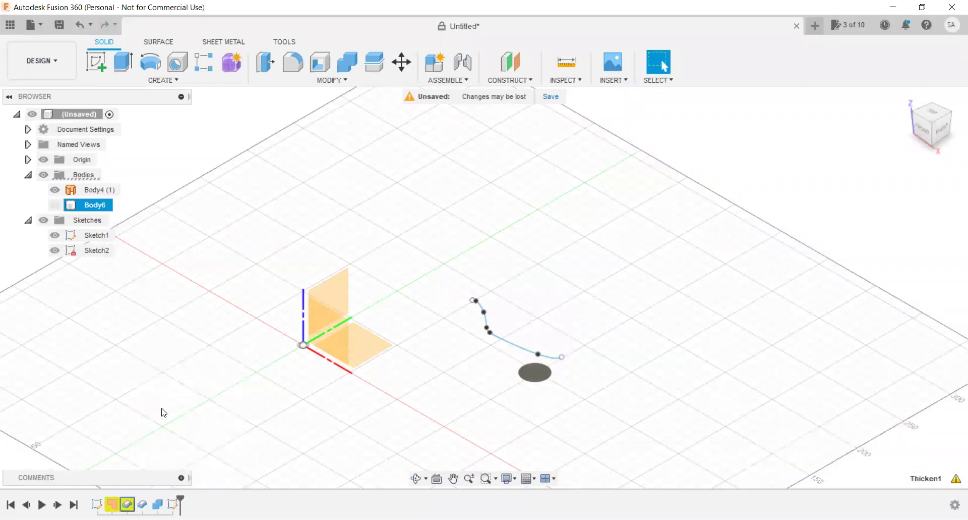
click(437, 289)
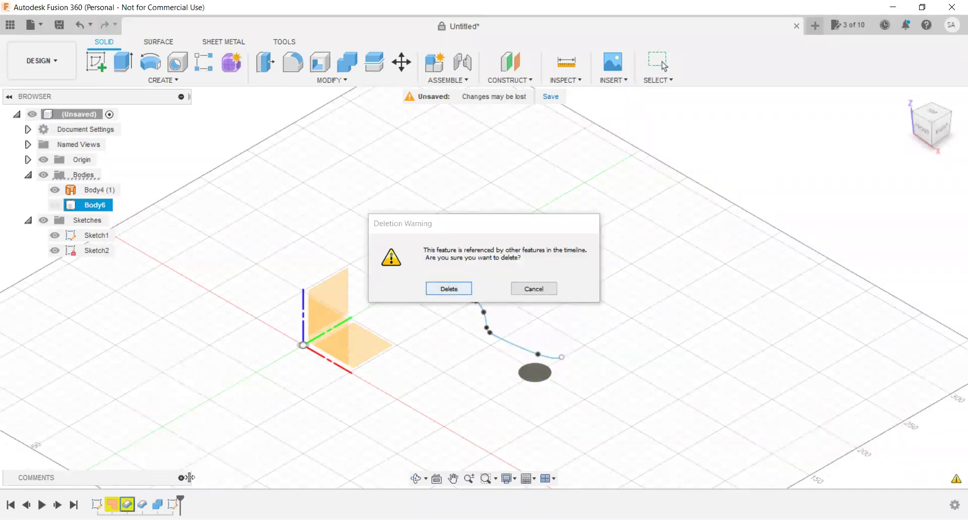
right_click(143, 503)
click(192, 406)
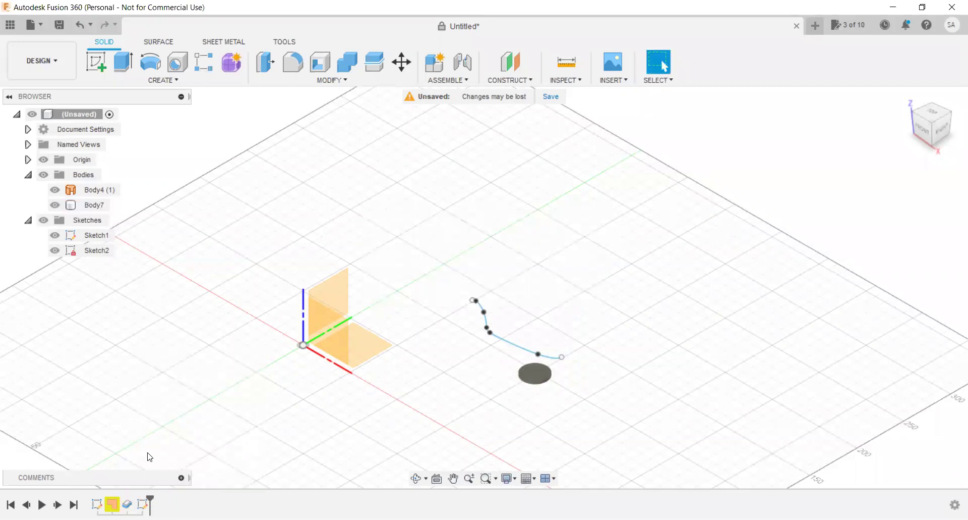
right_click(128, 503)
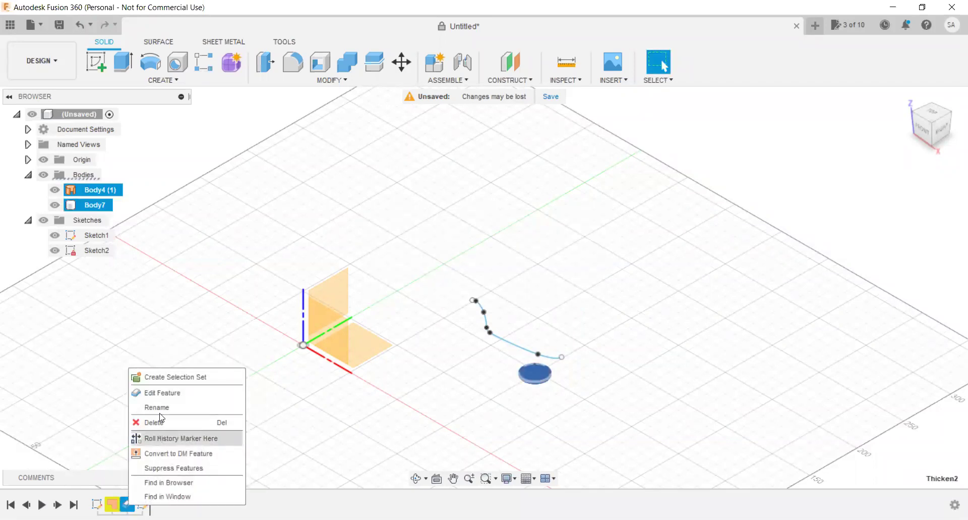
click(162, 419)
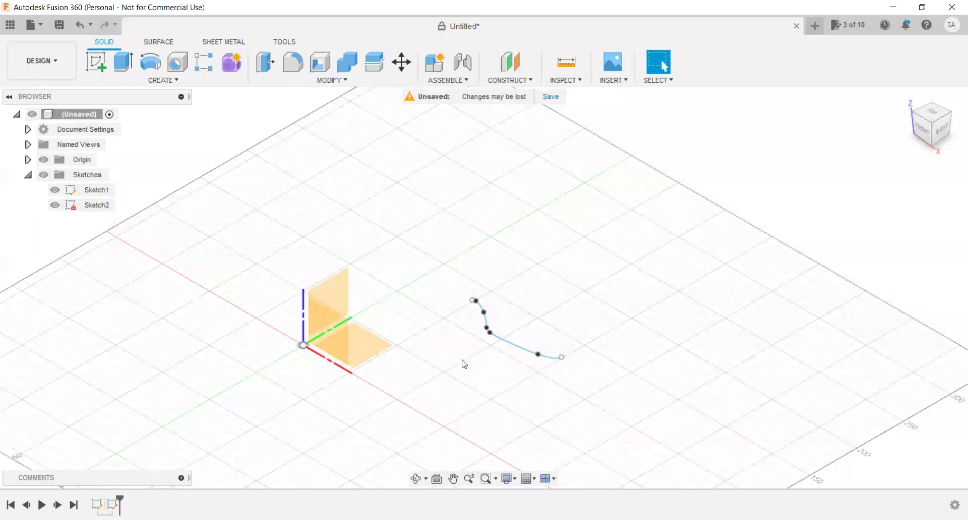
Select the traced spline and reopen Sketch1 with Edit Sketch.
scroll(463, 359, down, 1)
scroll(498, 348, up, 4)
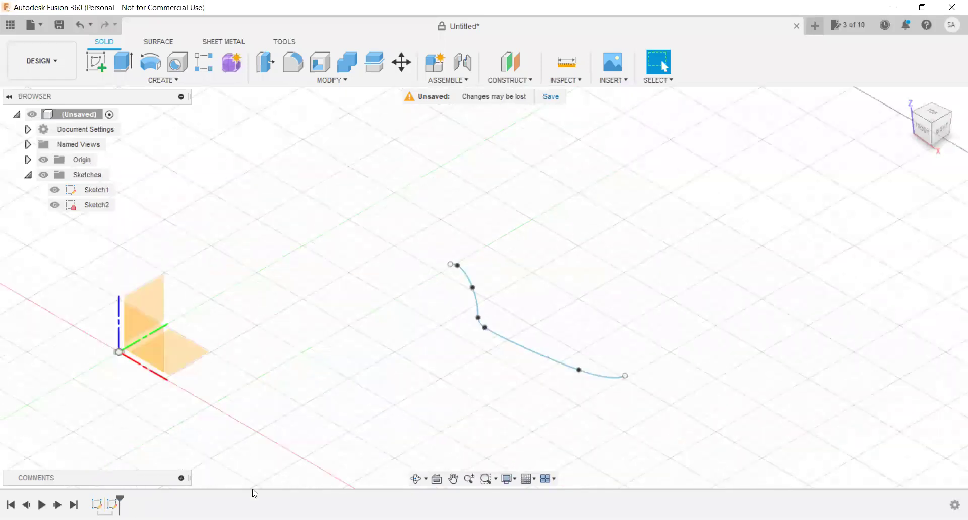
click(555, 362)
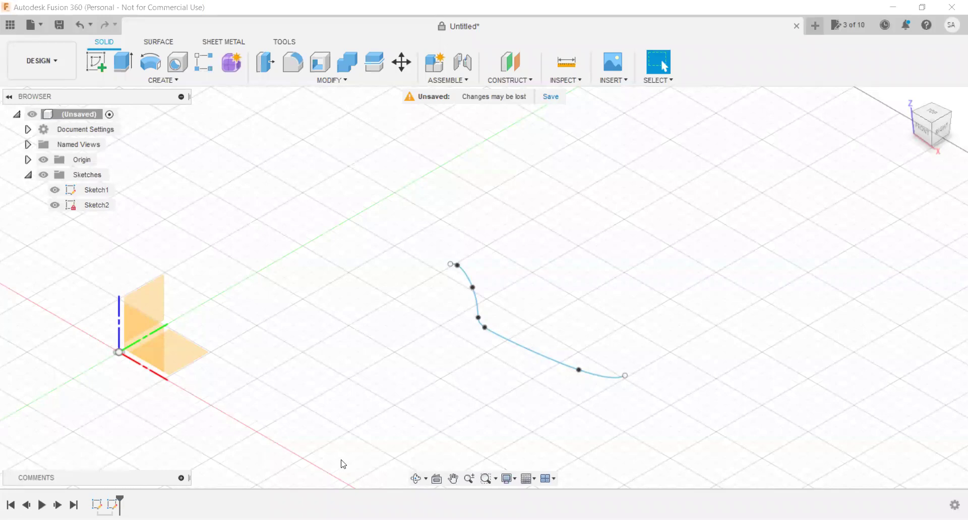
click(567, 364)
right_click(558, 368)
click(577, 430)
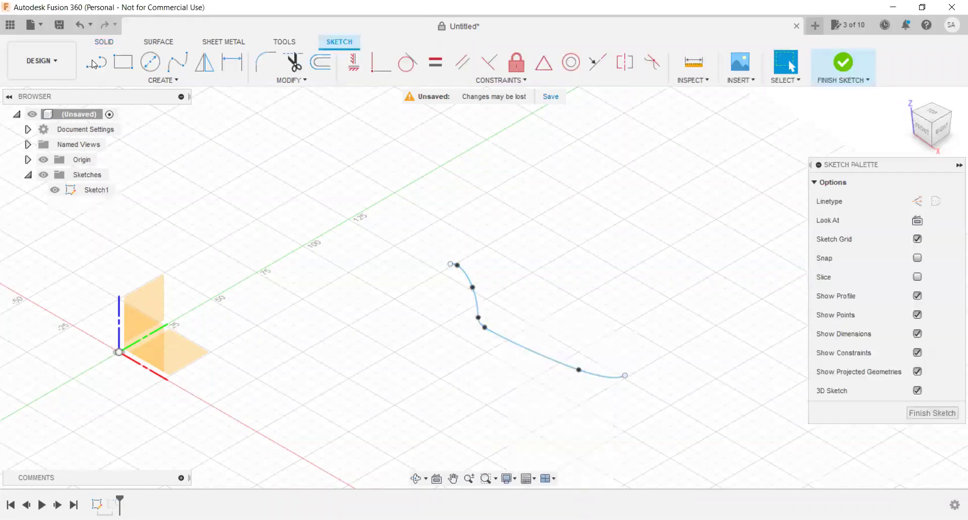
Draw a 12.5 mm straight line from the spline's endpoint.
click(92, 64)
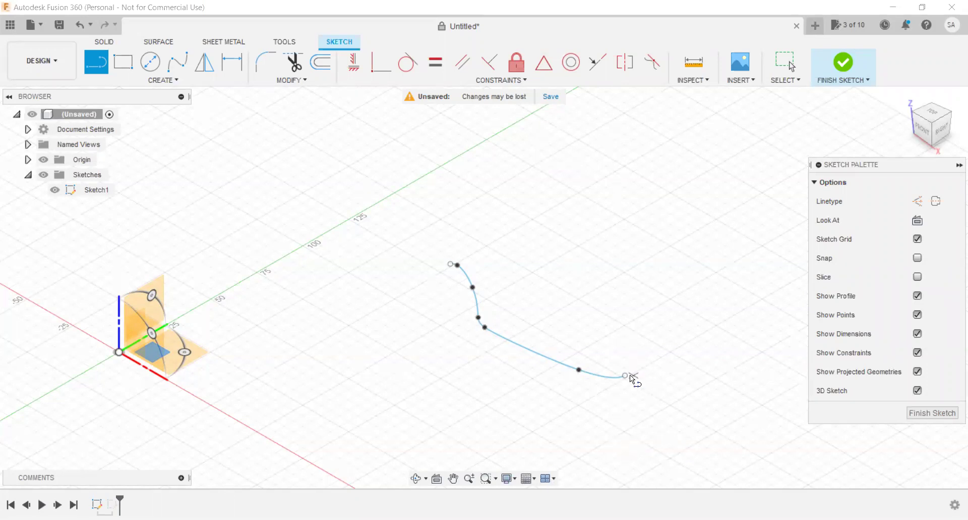
click(694, 334)
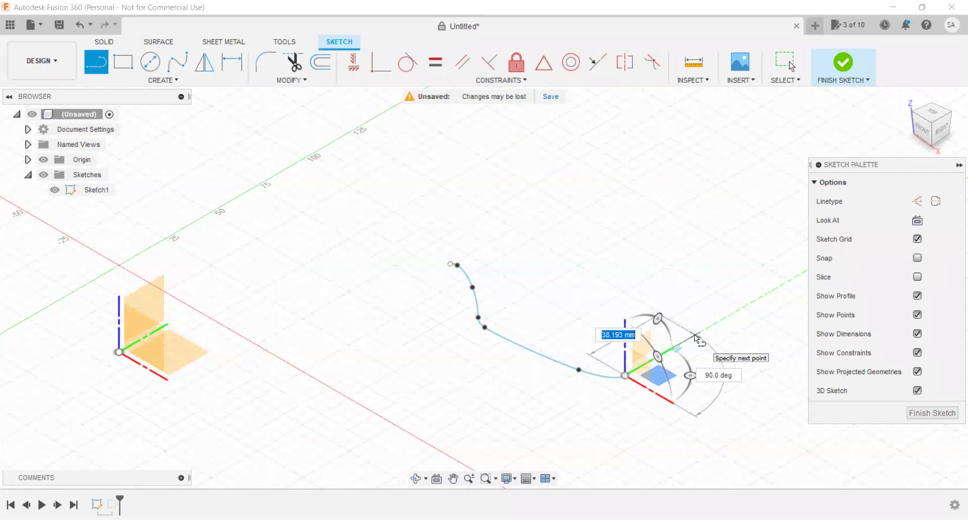
text(12)
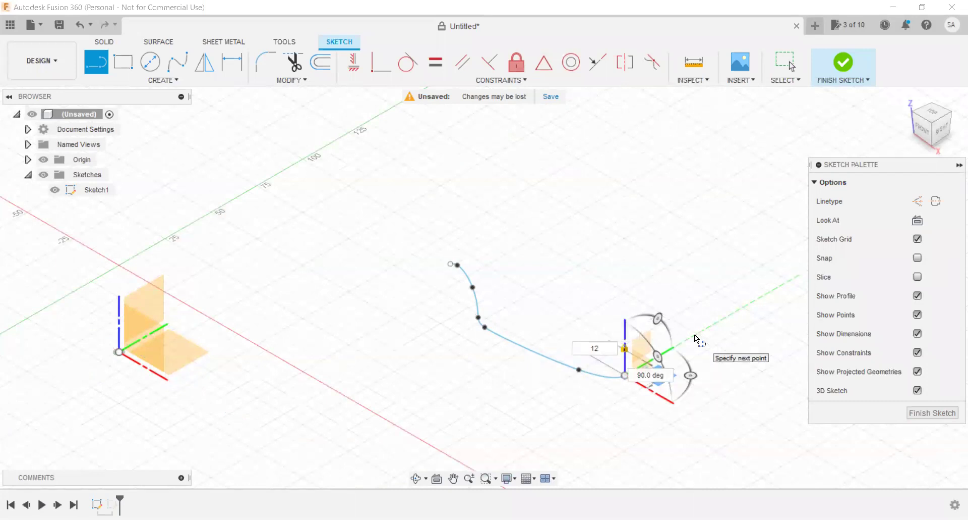
text(.5)
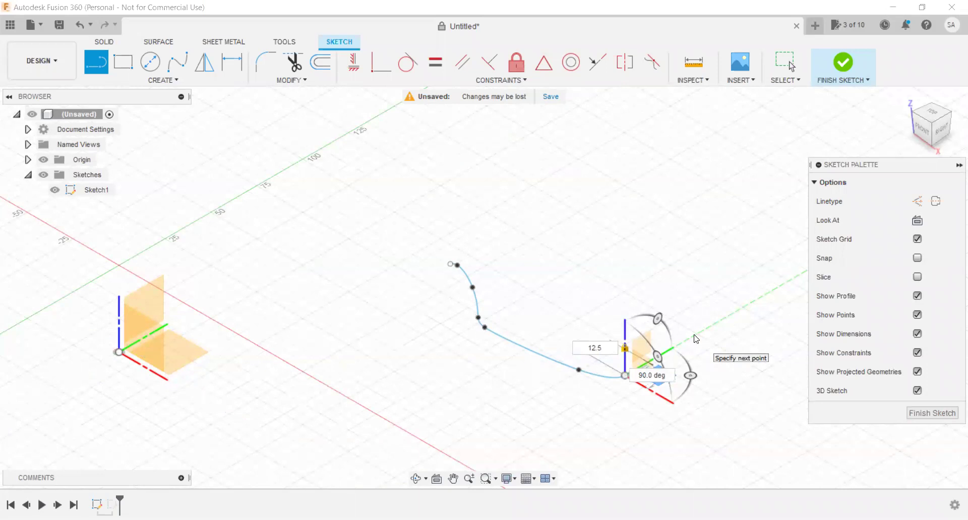
key(Return)
key(Escape)
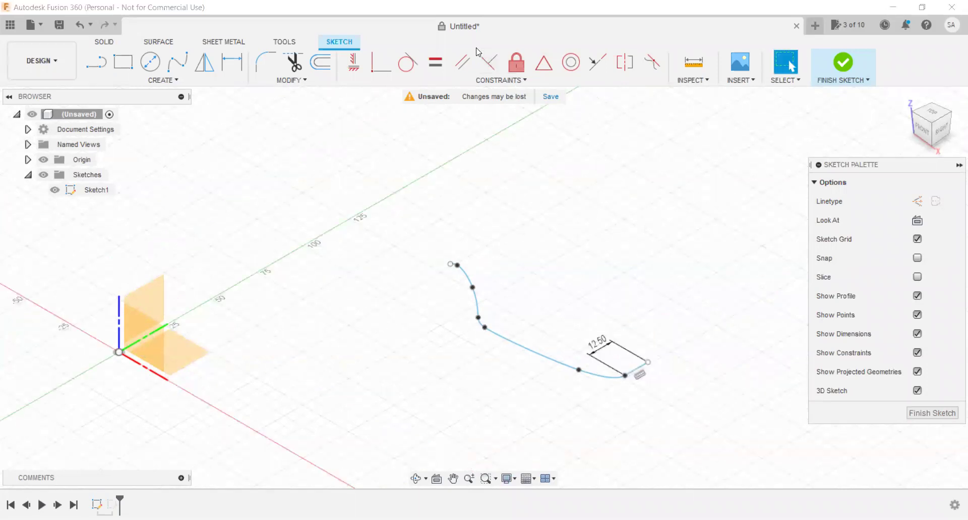
Restart Line and begin further segments from the line's end, heading down and right.
key(l)
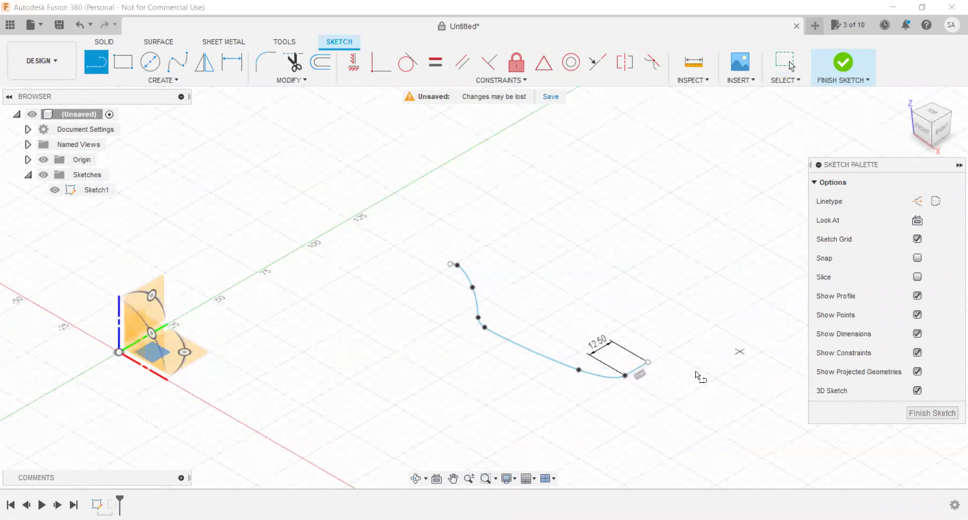
scroll(663, 363, down, 3)
click(651, 368)
scroll(666, 395, up, 4)
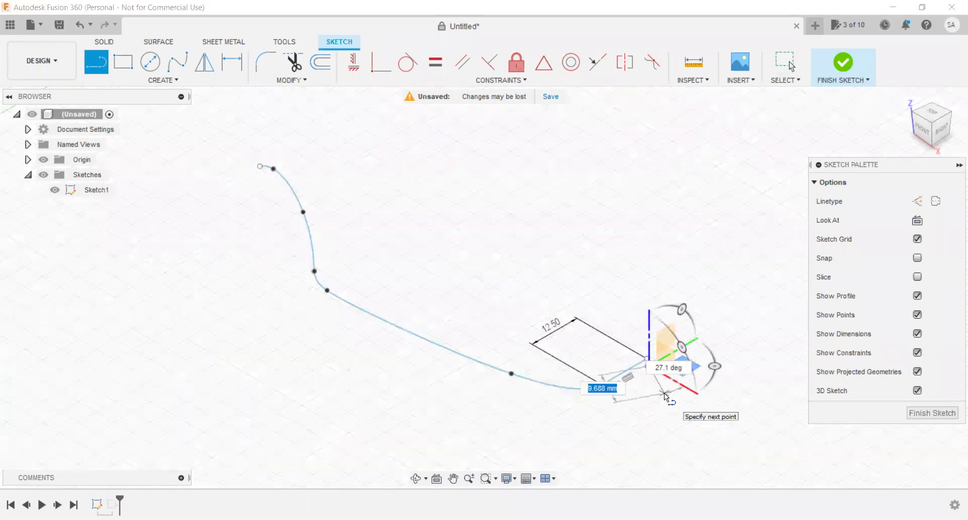
key(Escape)
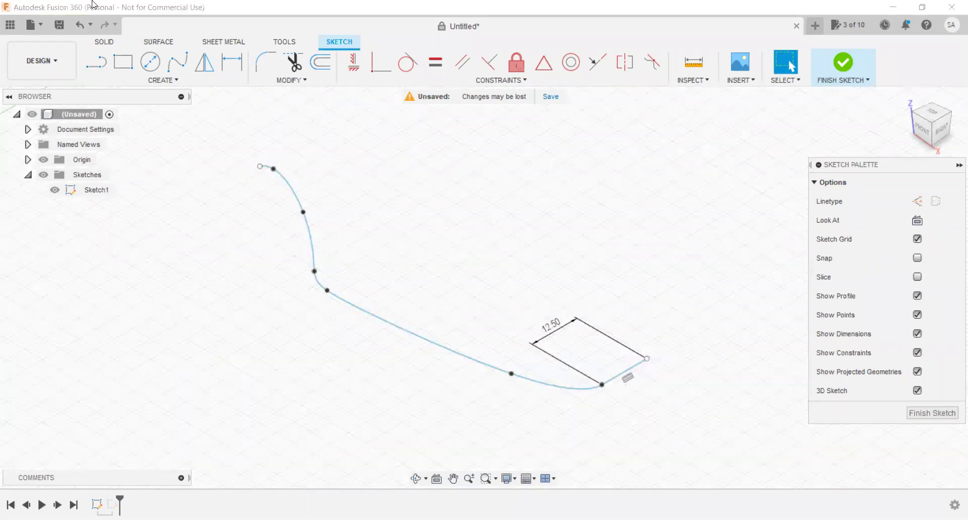
click(651, 360)
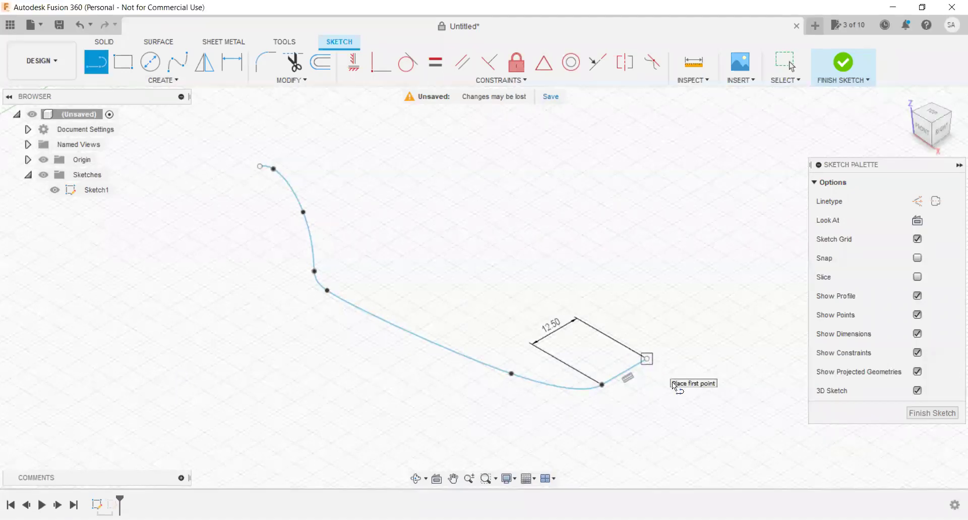
click(721, 414)
Finish the line points, delete the connecting segment and fit the sketch in view.
click(796, 445)
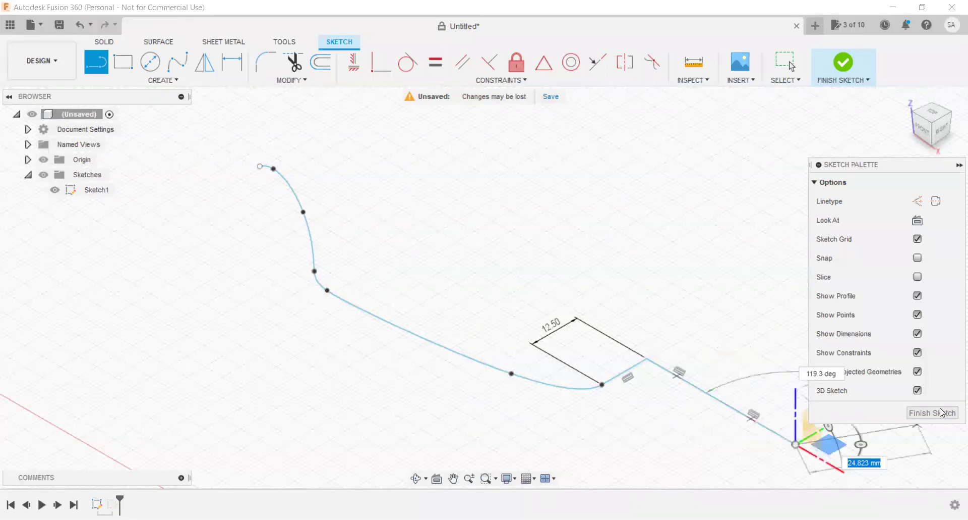
key(Escape)
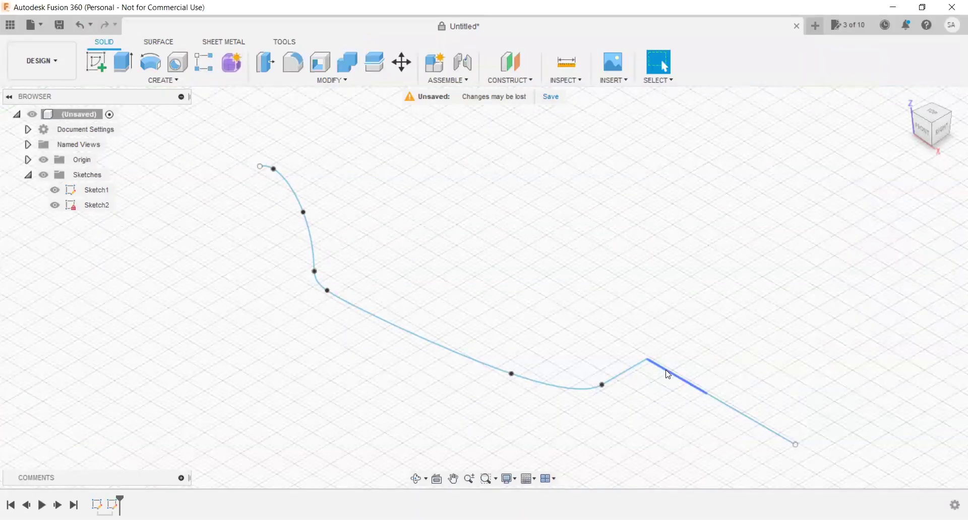
key(Delete)
key(F6)
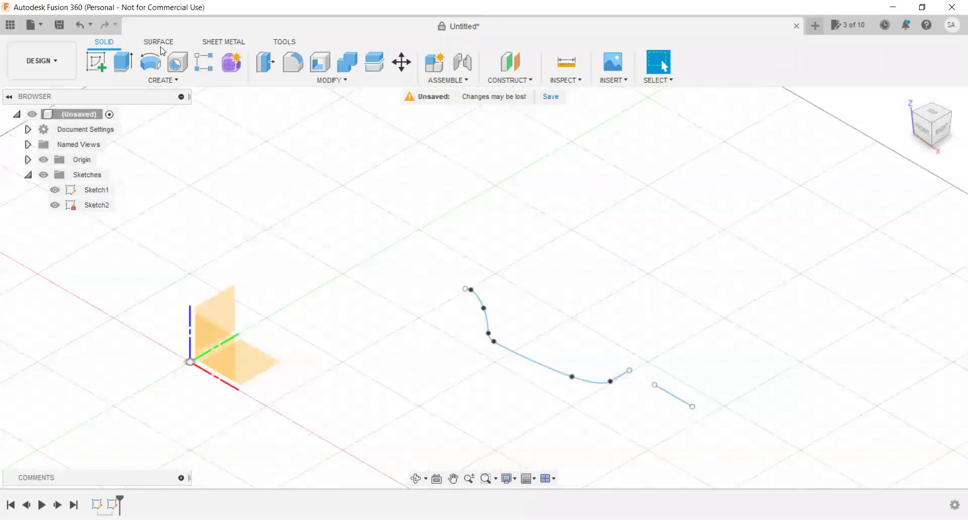
Revolve the spline 360° around the straight line as a surface body.
click(161, 45)
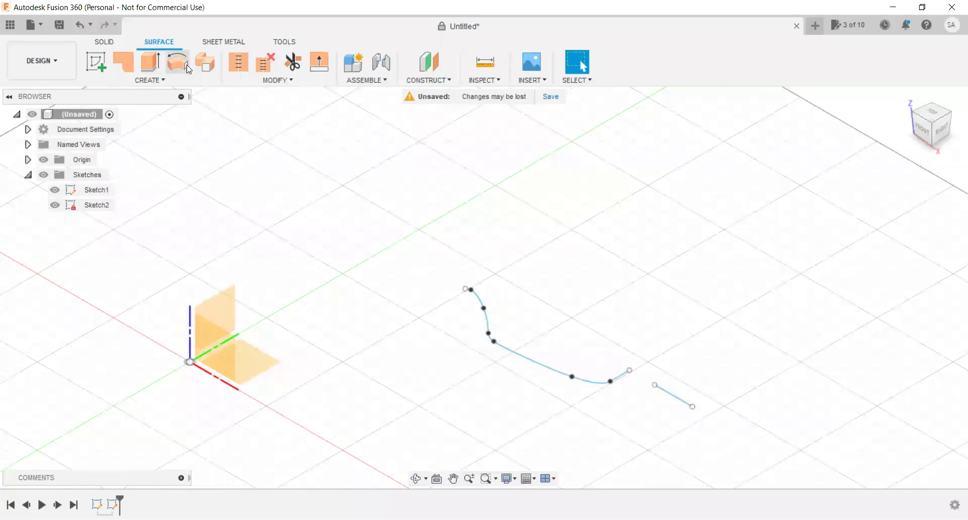
click(549, 368)
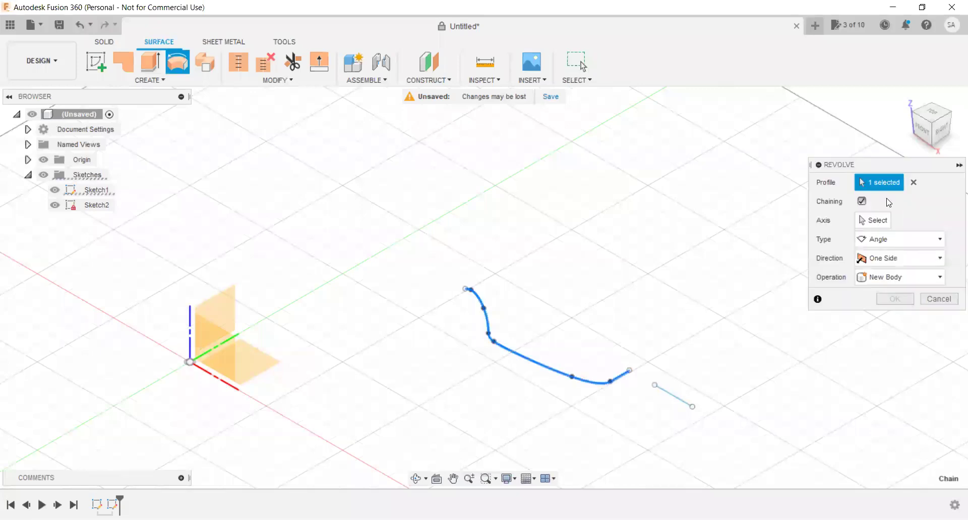
click(882, 222)
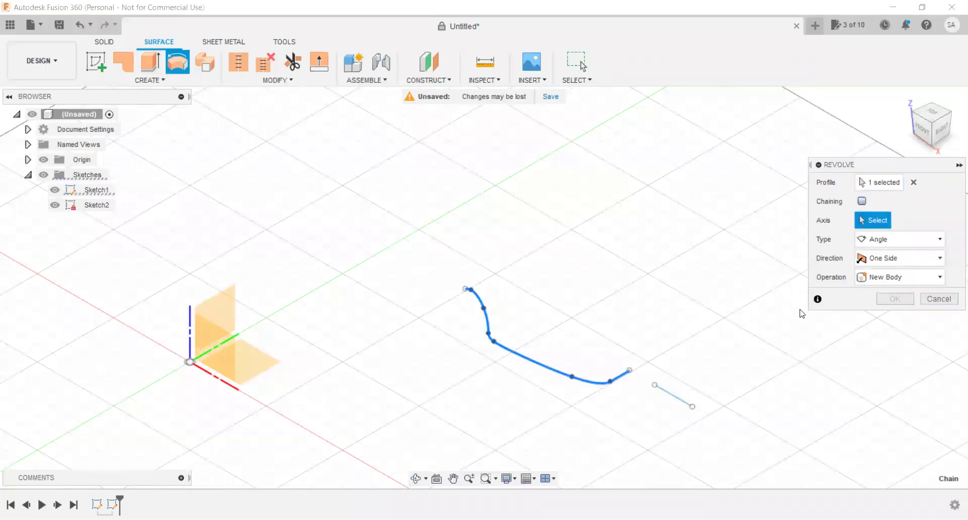
click(667, 392)
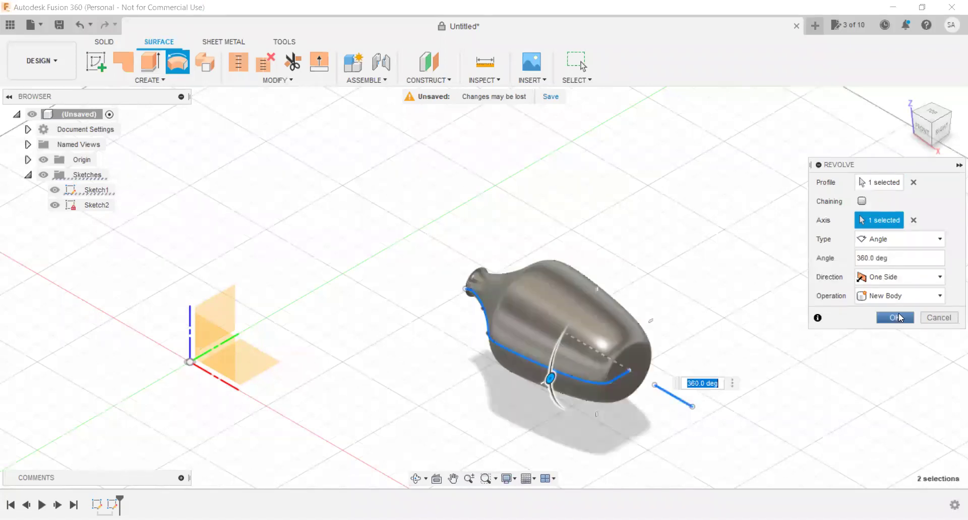
click(884, 320)
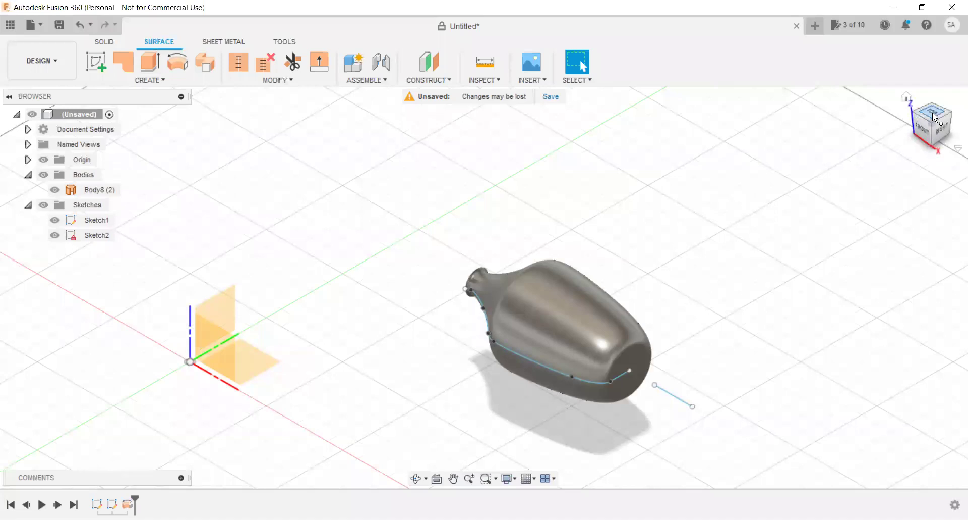
drag(930, 121, 947, 167)
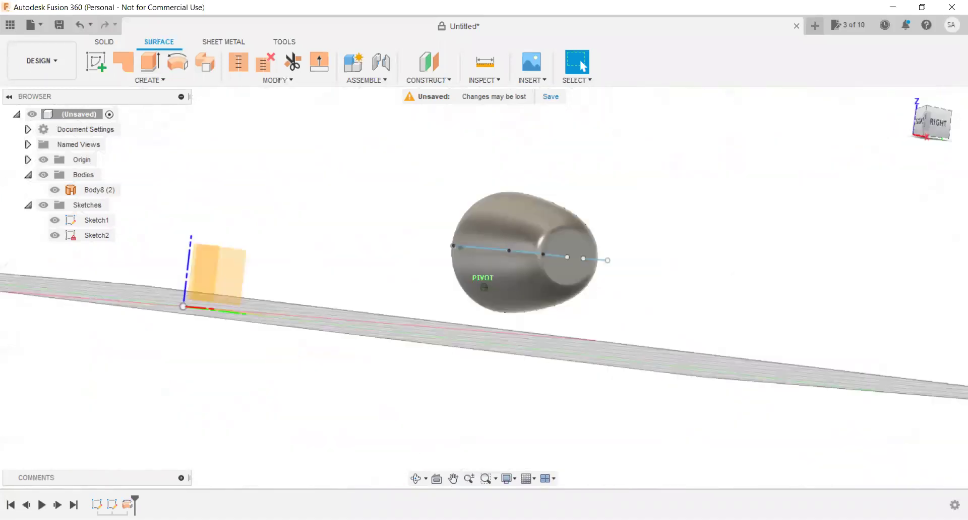
Hide Sketch1 and Sketch2, then thicken the vase surface as a trial.
click(55, 235)
click(55, 220)
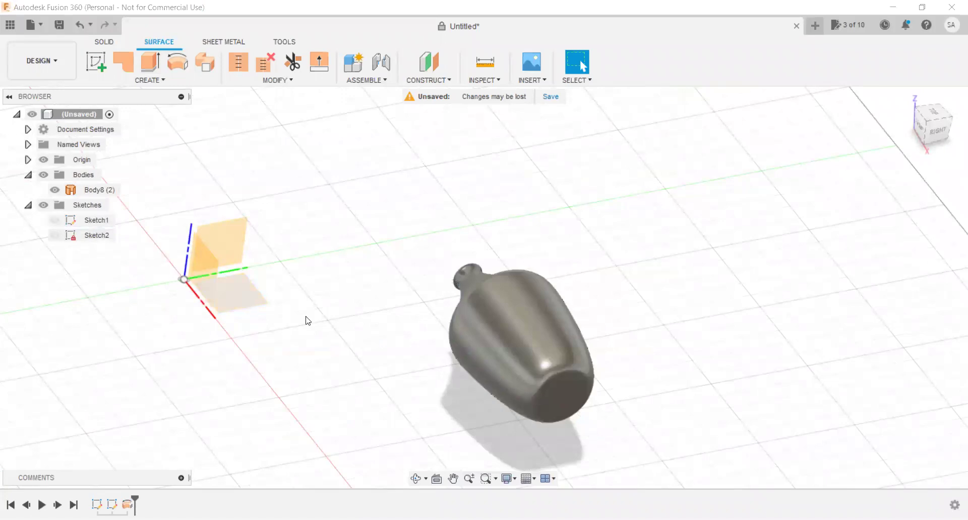
click(140, 81)
click(128, 264)
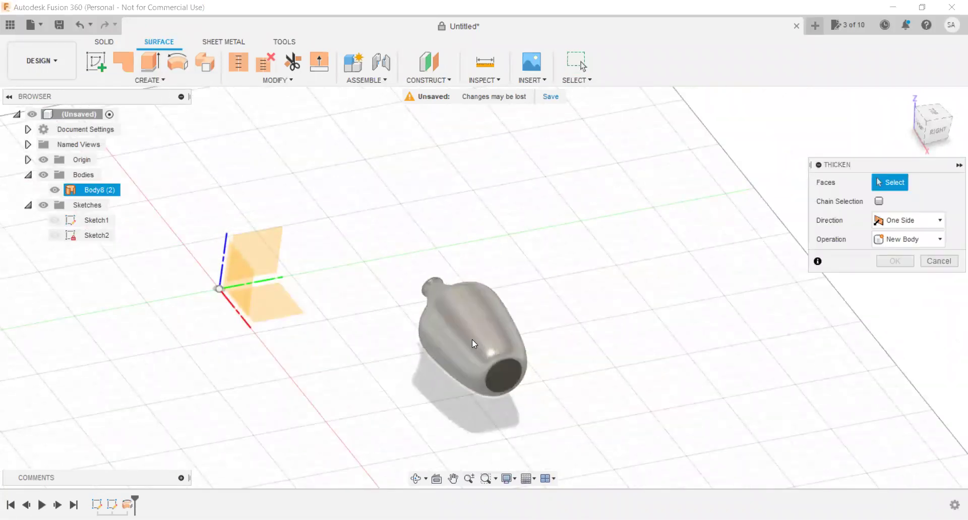
click(499, 386)
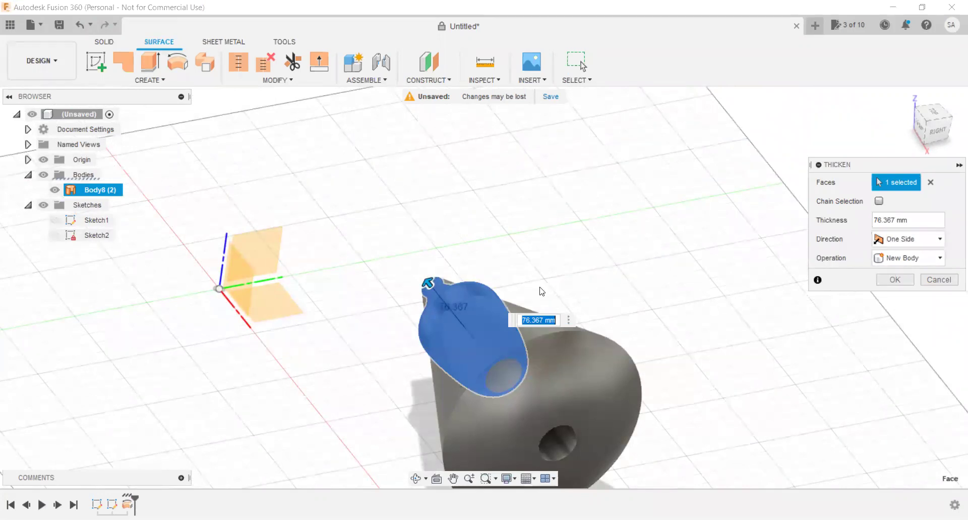
shift+middle_drag(542, 287, 631, 278)
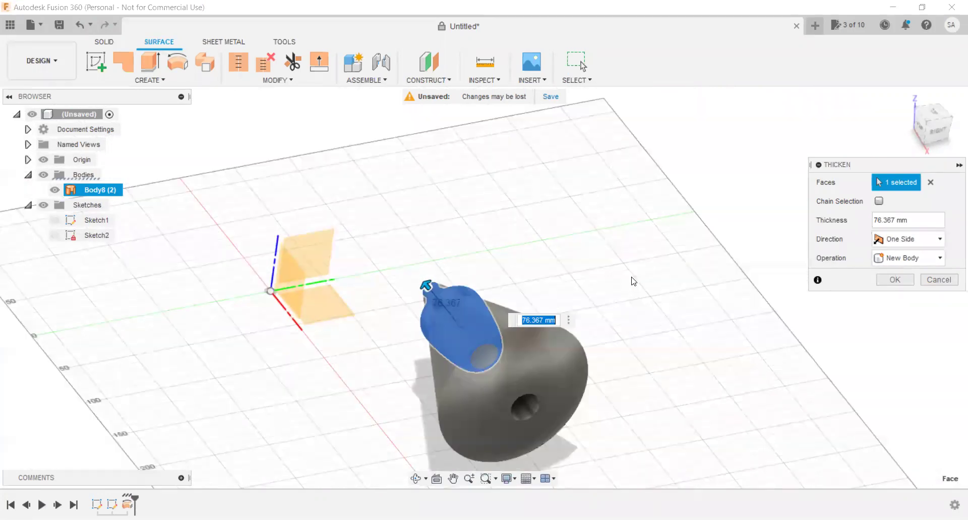
click(894, 280)
Undo the trial thickening so only the Body8 (2) surface remains.
click(460, 307)
scroll(460, 307, up, 1)
scroll(460, 307, up, 3)
click(652, 285)
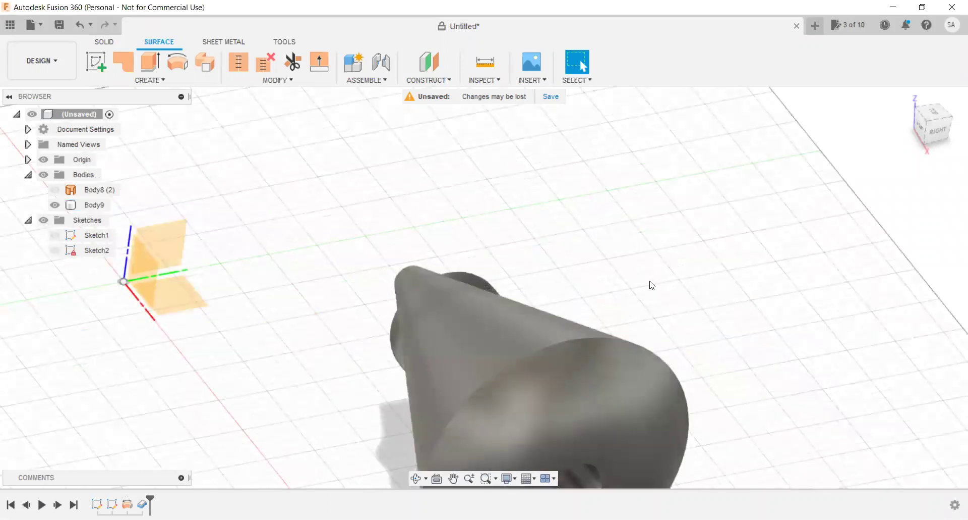
key(ctrl+z)
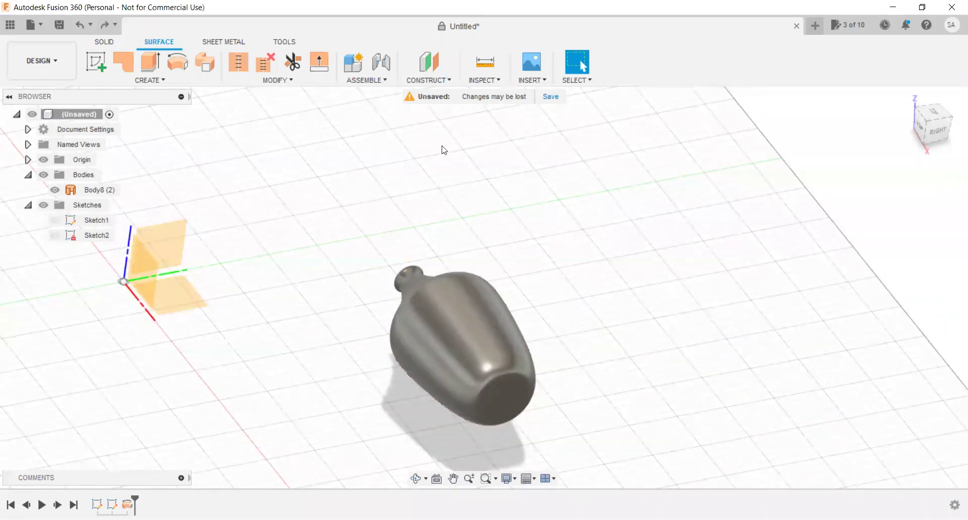
click(465, 300)
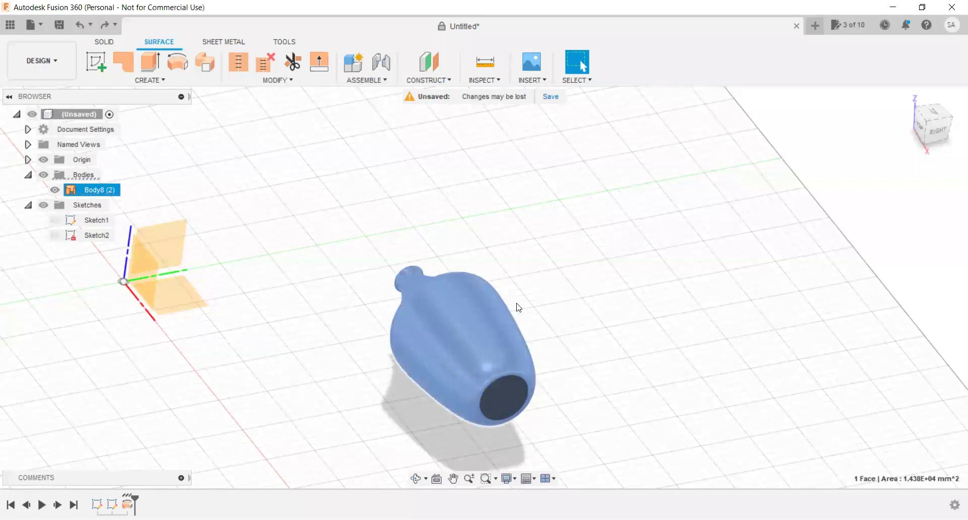
scroll(504, 396, up, 1)
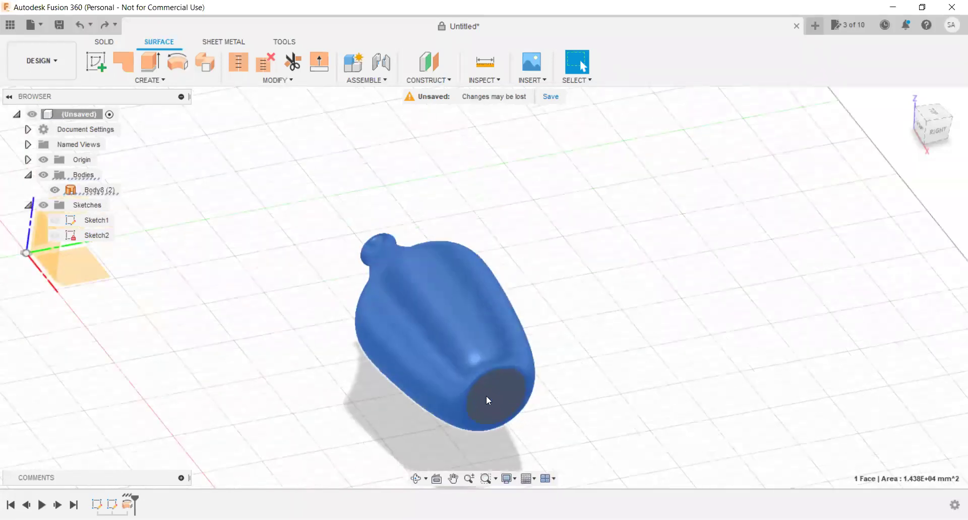
scroll(464, 400, up, 2)
click(760, 217)
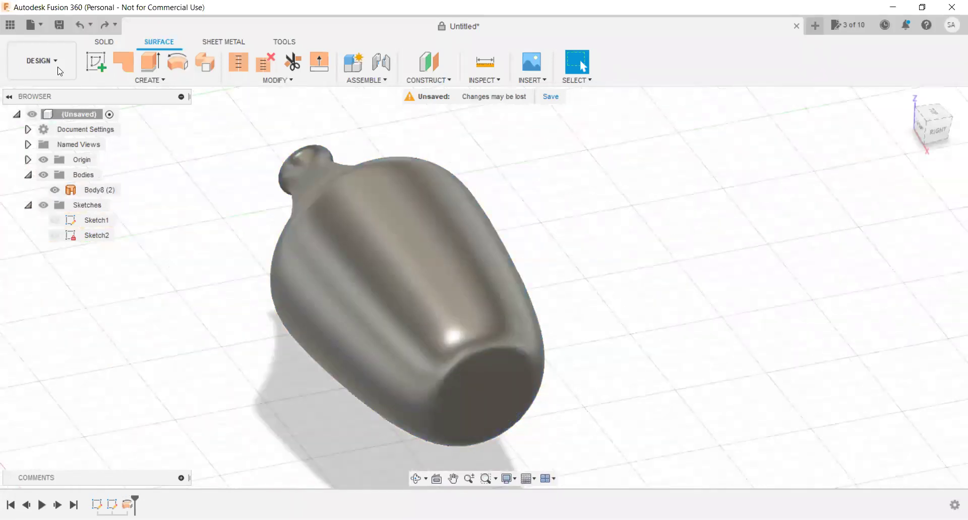
Start a solid Thicken on the vase's outer face and orbit to a side view.
click(104, 41)
click(146, 81)
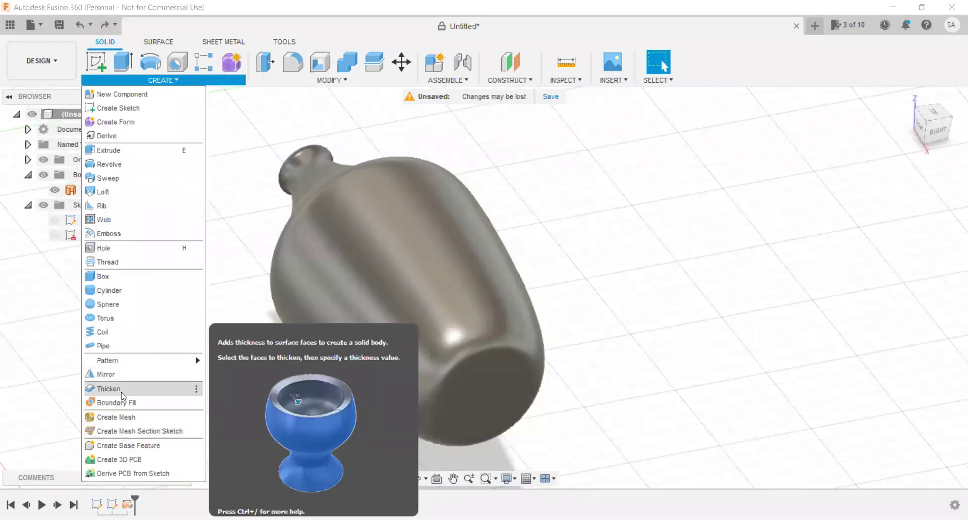
click(467, 349)
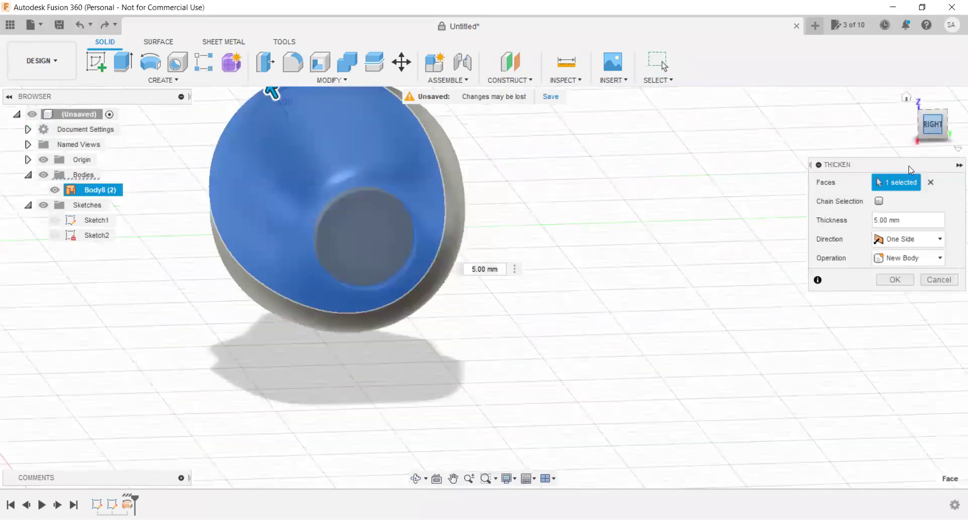
click(934, 114)
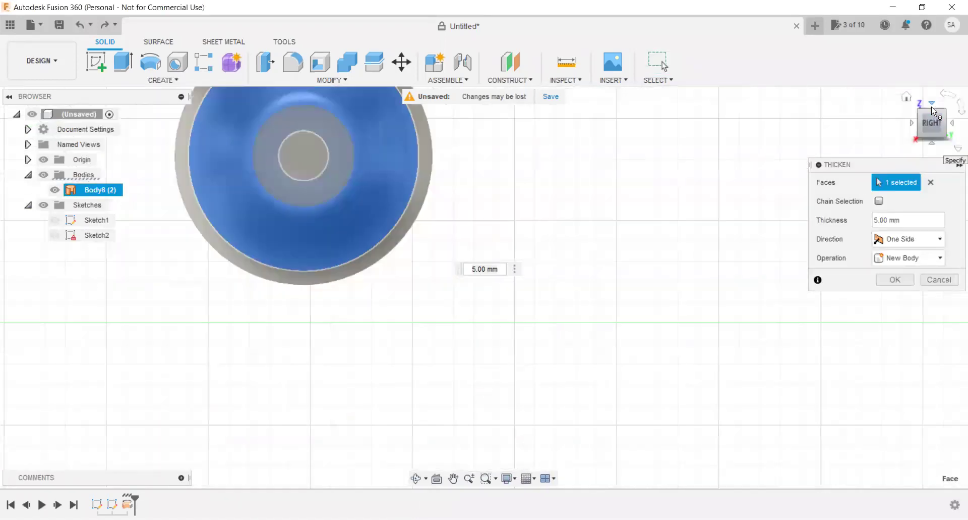
shift+middle_drag(635, 249, 549, 214)
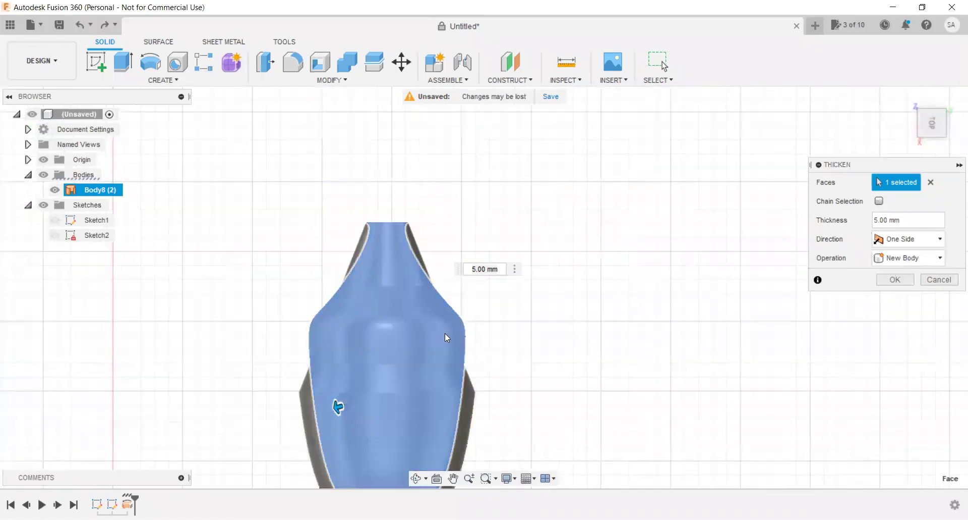
Set the thickness to 2 mm and create the new body Body9.
drag(339, 406, 347, 404)
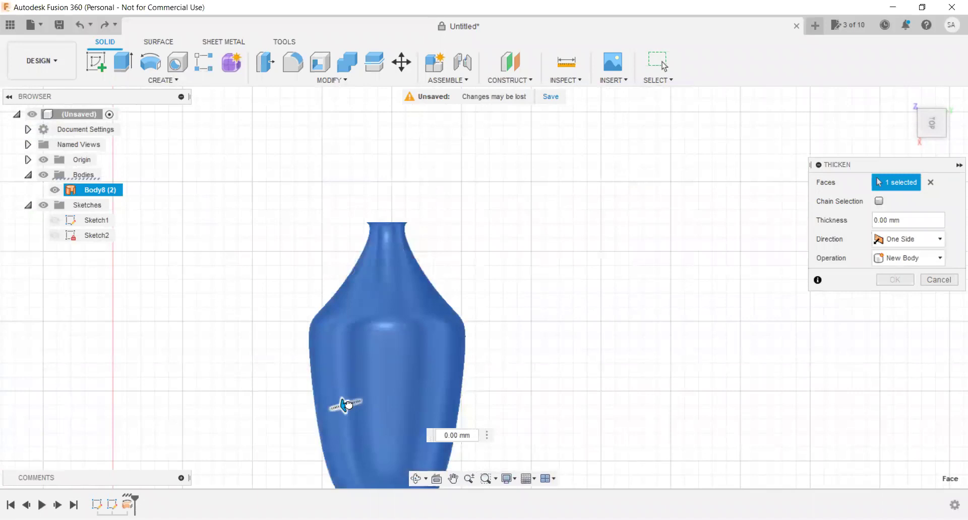
text(1)
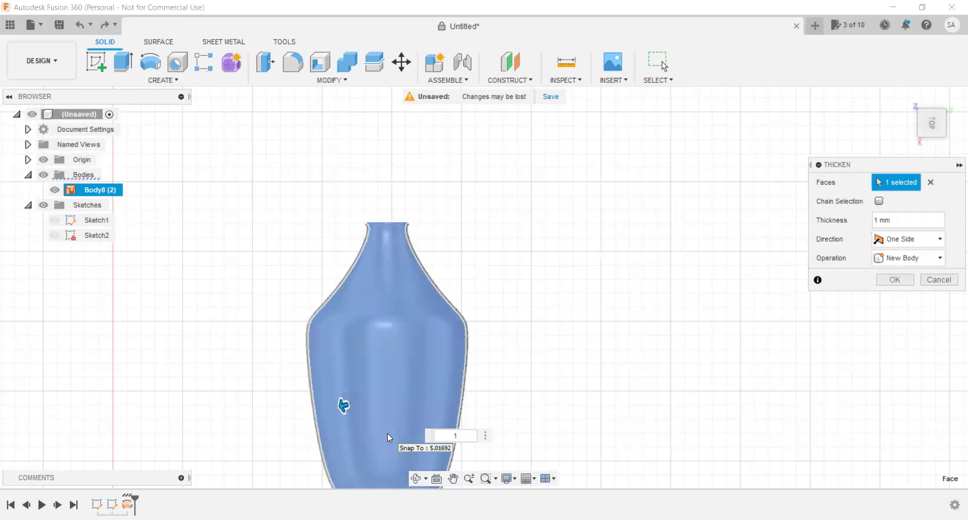
text(2)
key(BackSpace)
text(3)
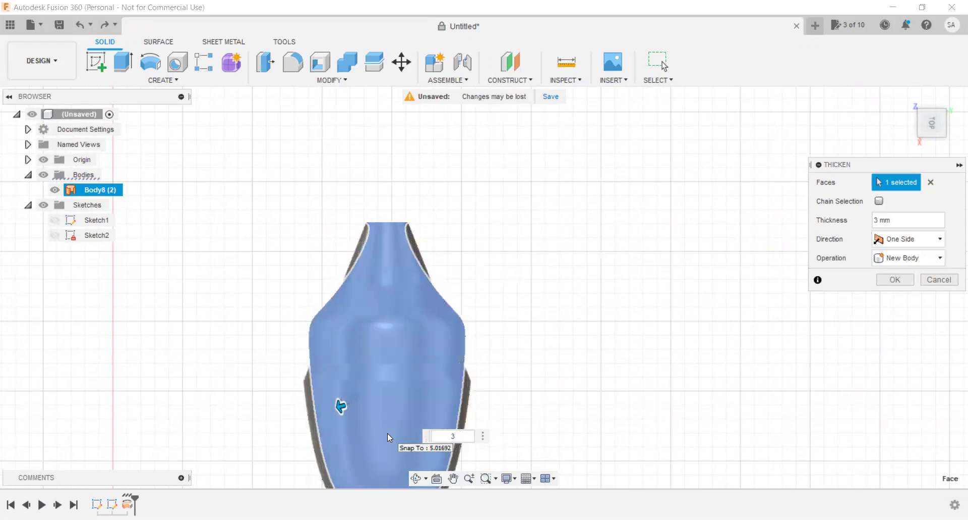
key(BackSpace)
text(3)
key(BackSpace)
text(2)
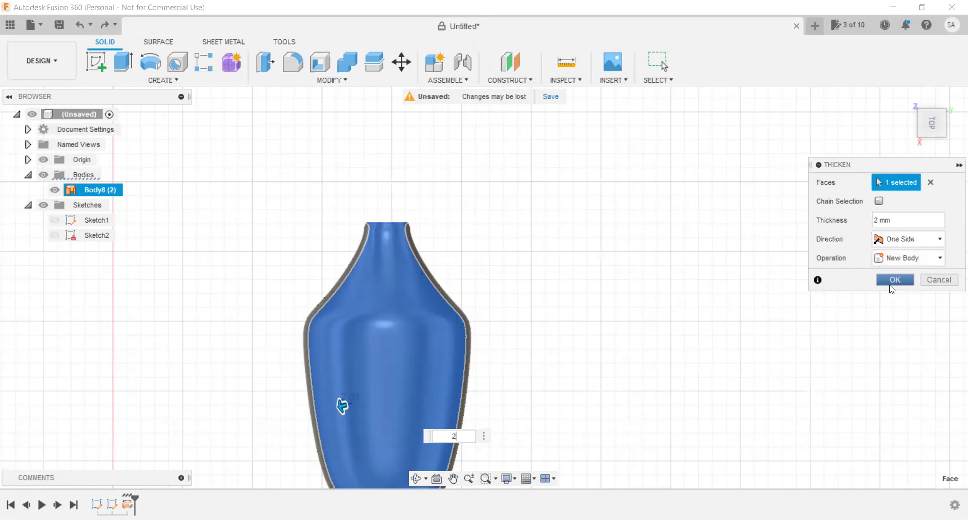
click(892, 288)
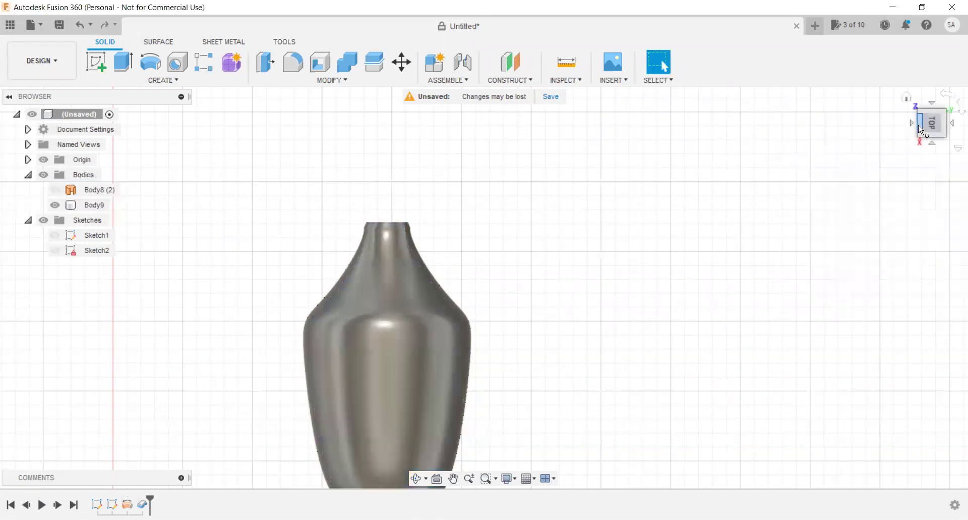
Orbit and zoom to inspect the thickened vase from tilted and top views.
shift+middle_drag(485, 288, 505, 252)
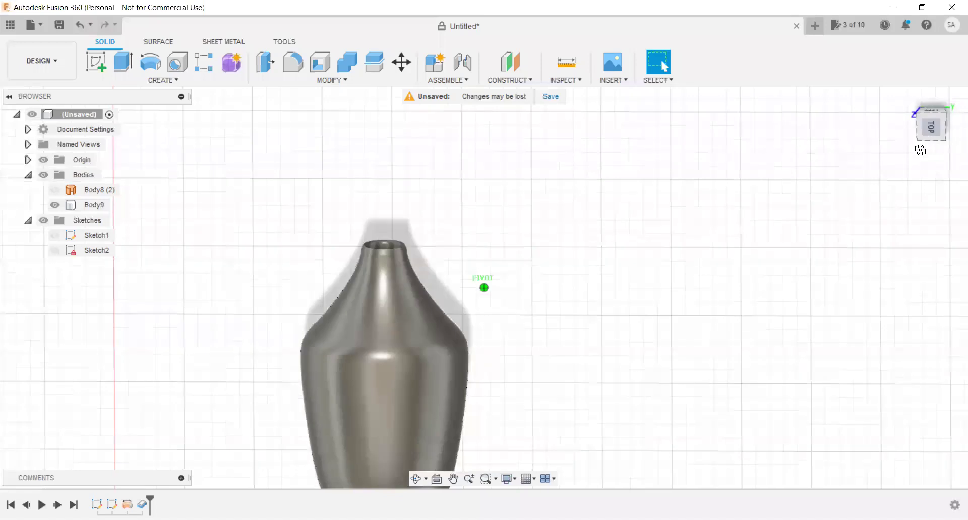
mouse_move(657, 318)
shift+middle_down()
mouse_move(366, 349)
mouse_move(401, 353)
mouse_move(448, 286)
shift+middle_up()
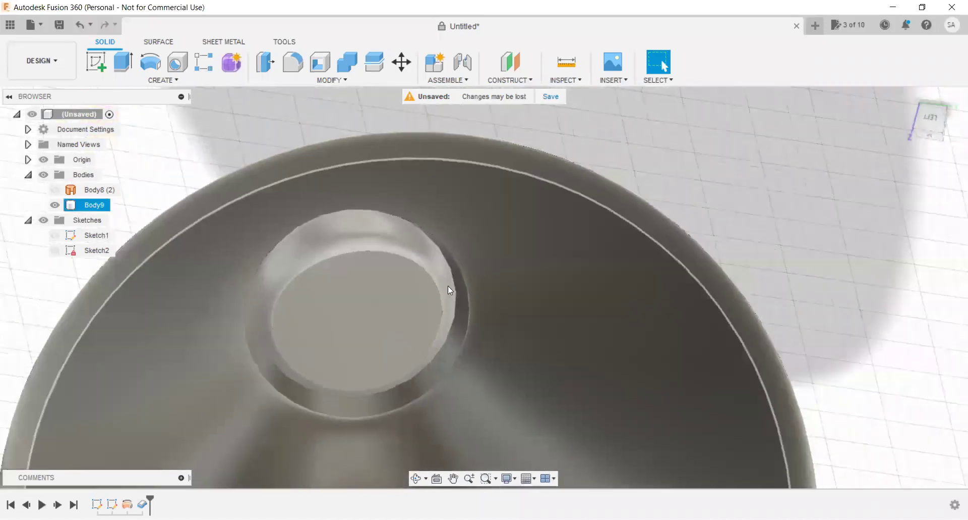
click(931, 135)
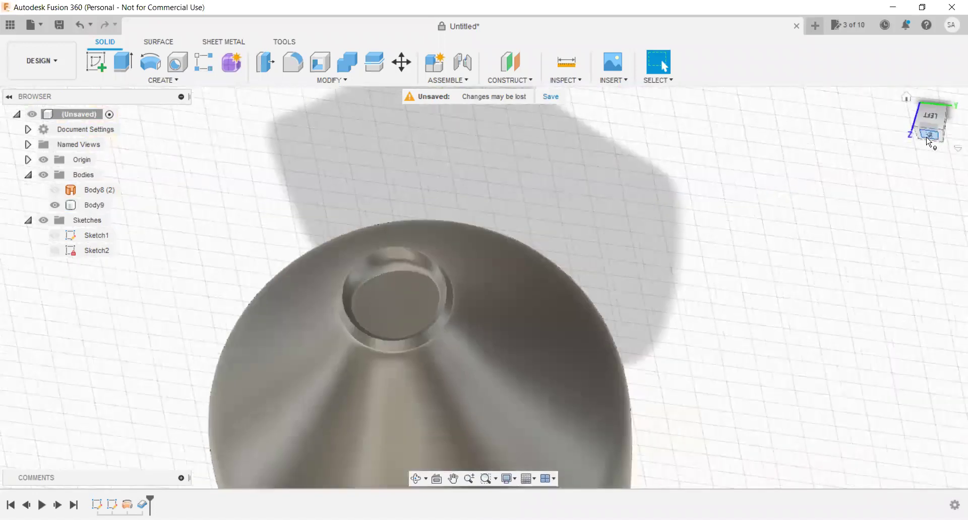
scroll(827, 217, down, 3)
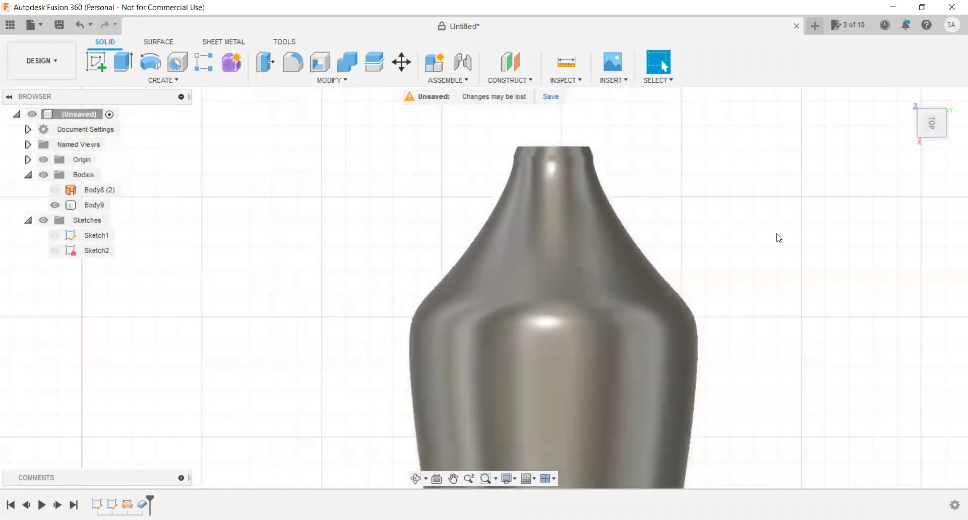
scroll(774, 210, down, 2)
scroll(610, 302, down, 1)
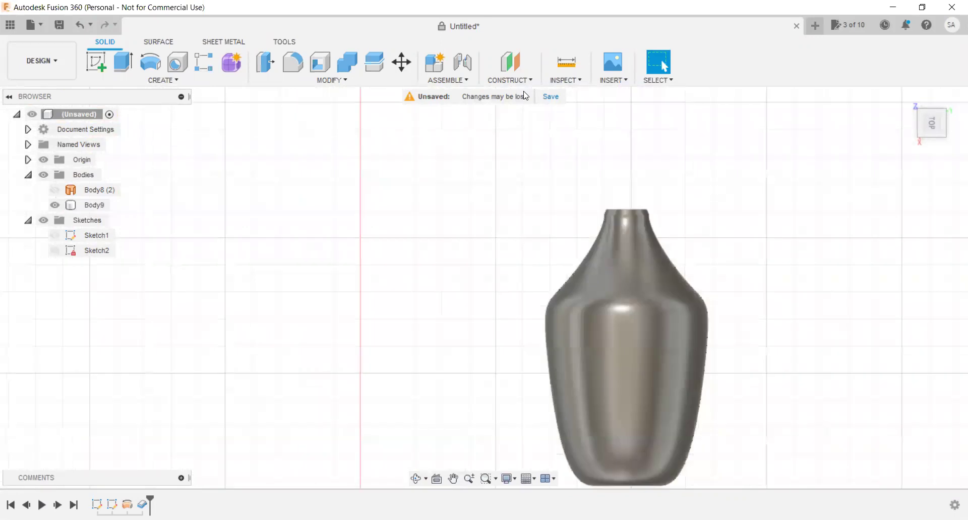
Check the vase from the side views, then remove the thickened Body9.
mouse_move(932, 122)
click(935, 146)
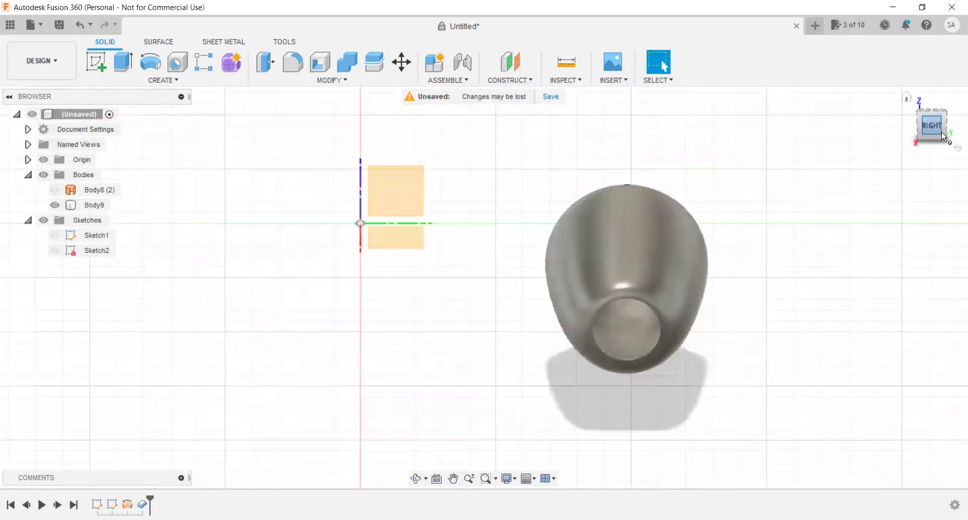
click(934, 134)
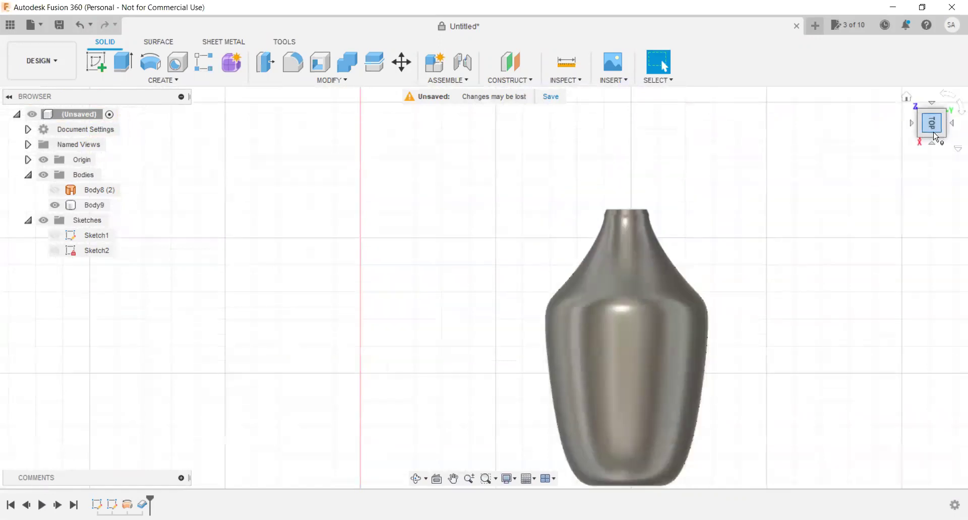
scroll(632, 318, up, 3)
click(935, 121)
drag(935, 119, 926, 132)
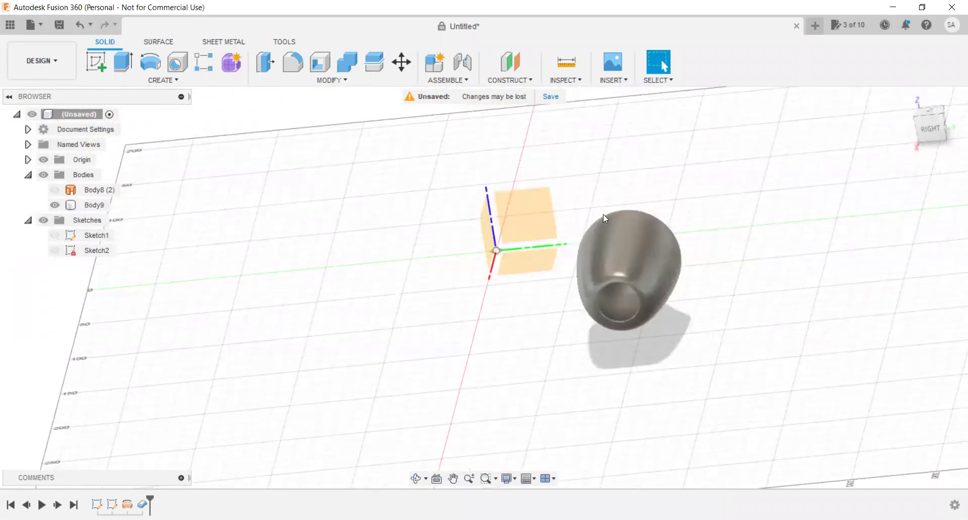
click(93, 204)
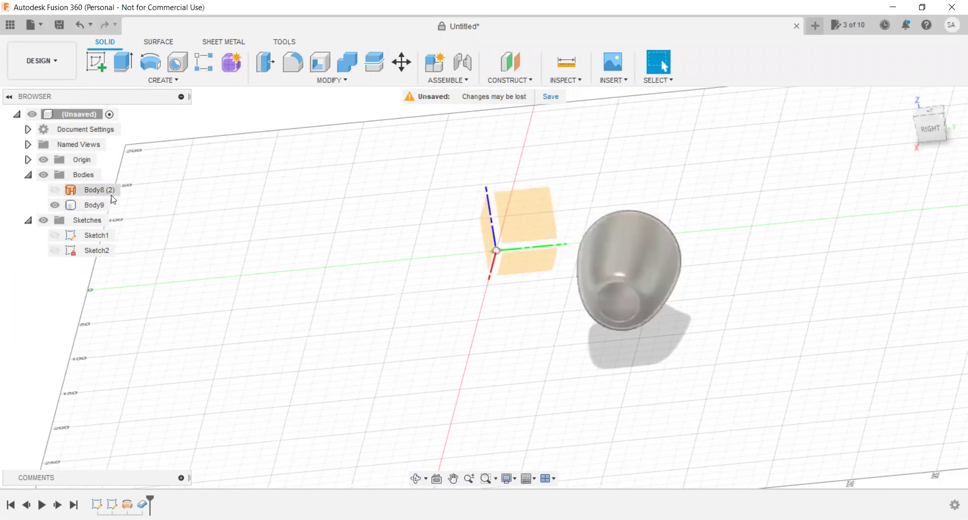
key(Delete)
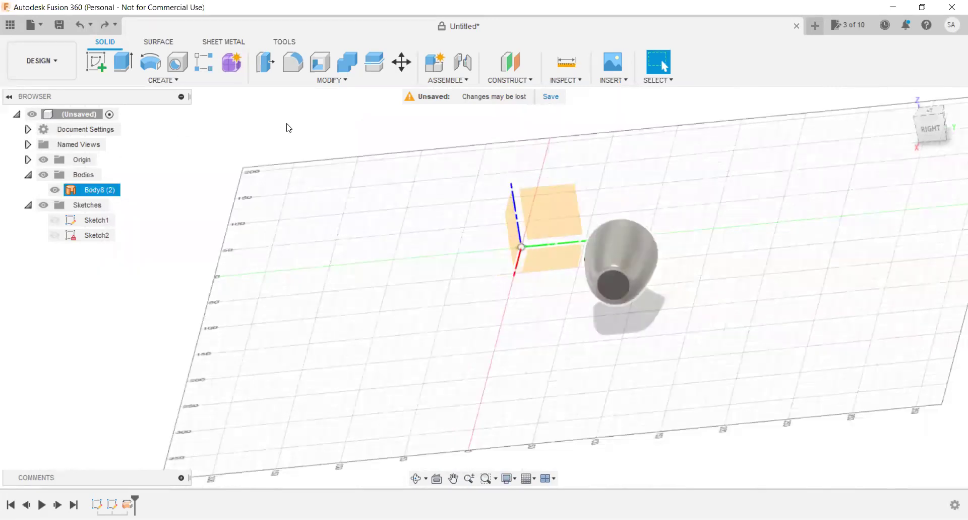
Thicken all three vase faces by 2 mm on one side into a new body.
click(161, 80)
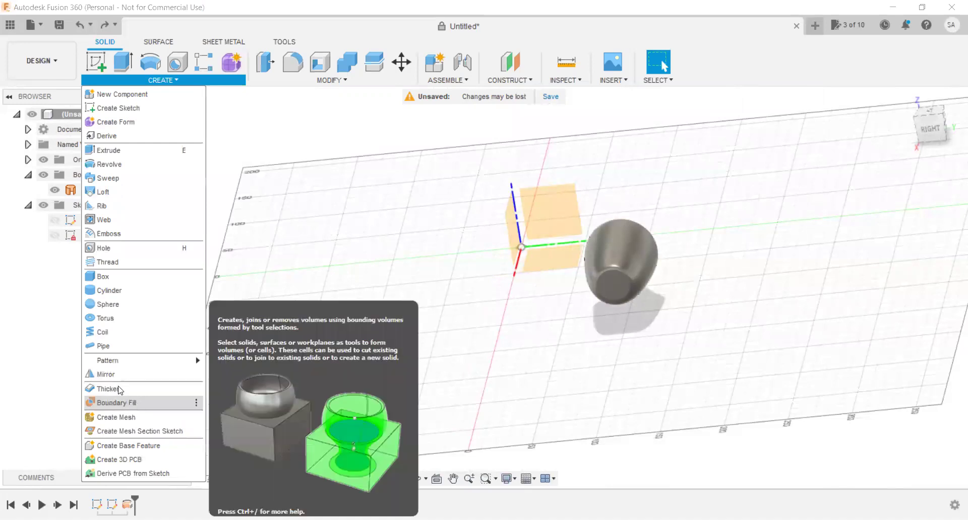
key(Return)
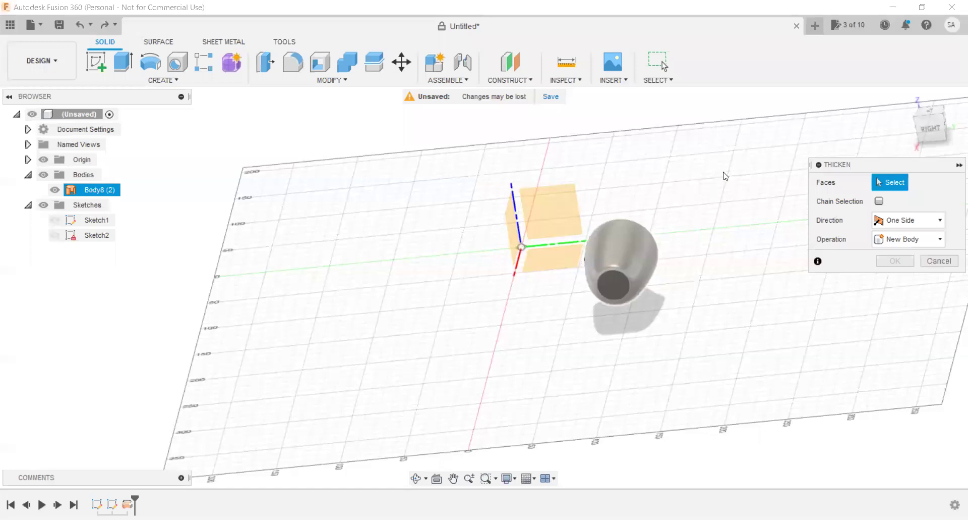
scroll(592, 330, up, 3)
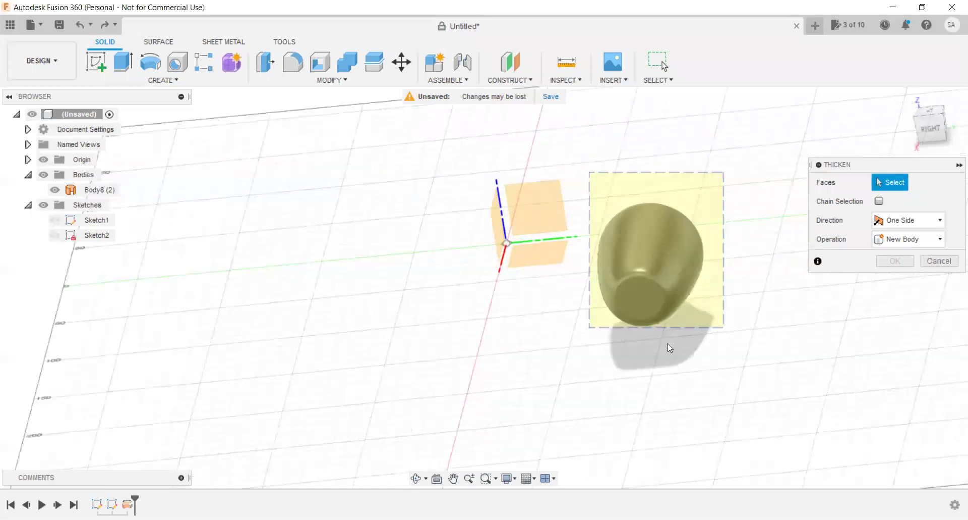
click(716, 305)
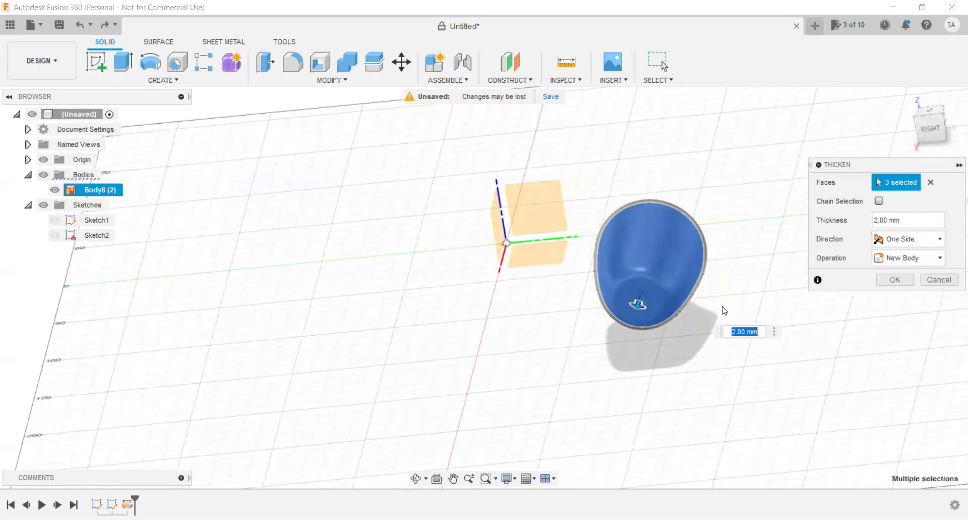
text(3)
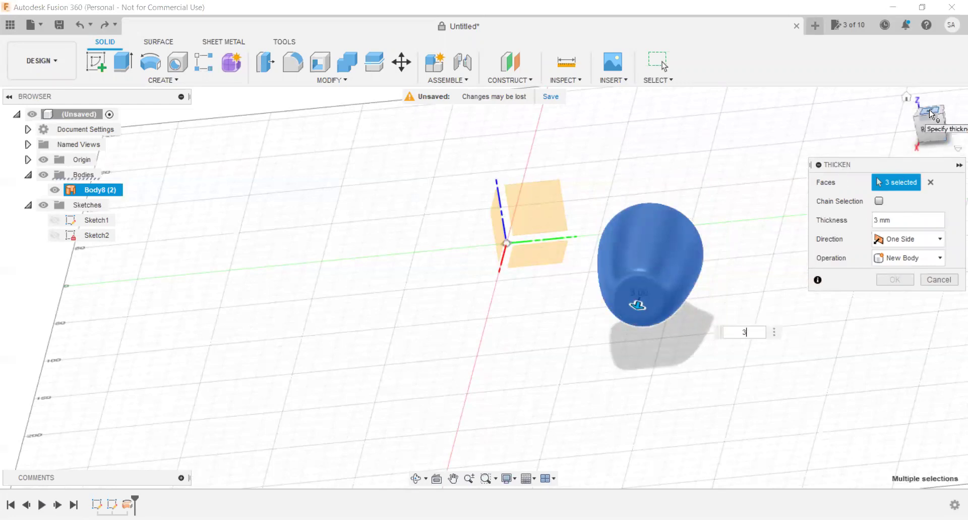
click(930, 113)
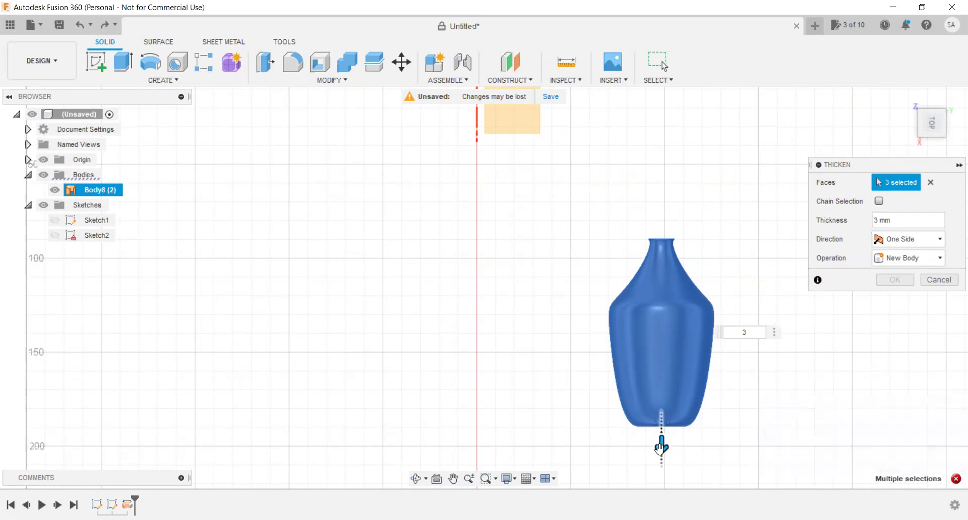
drag(660, 448, 661, 462)
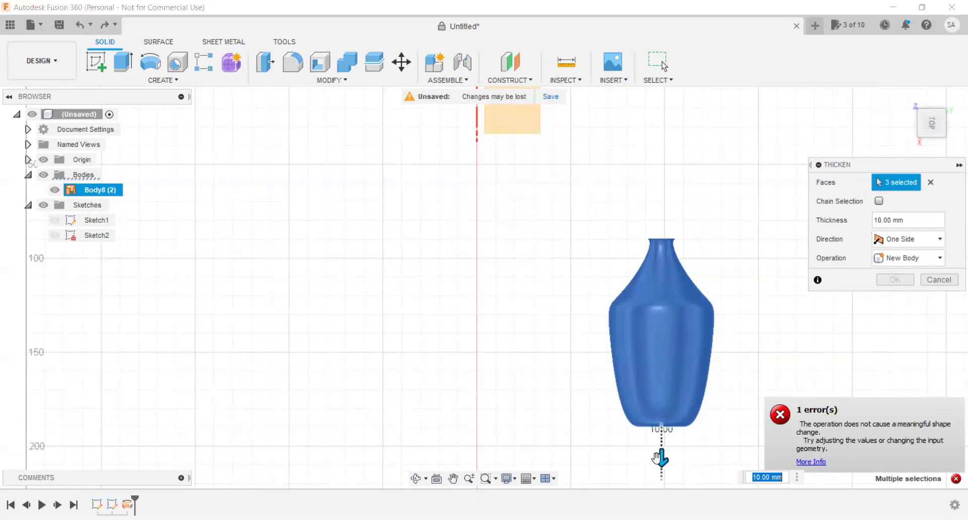
drag(661, 457, 660, 425)
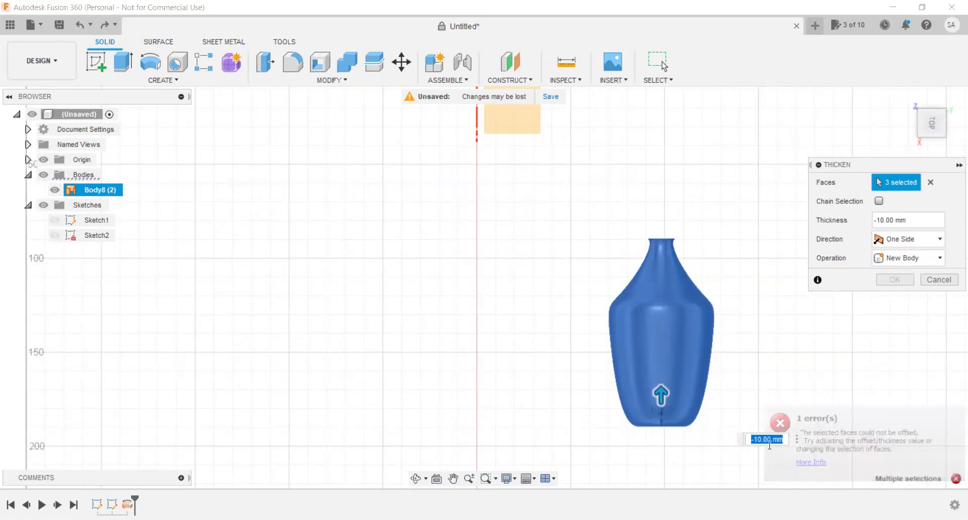
text(3)
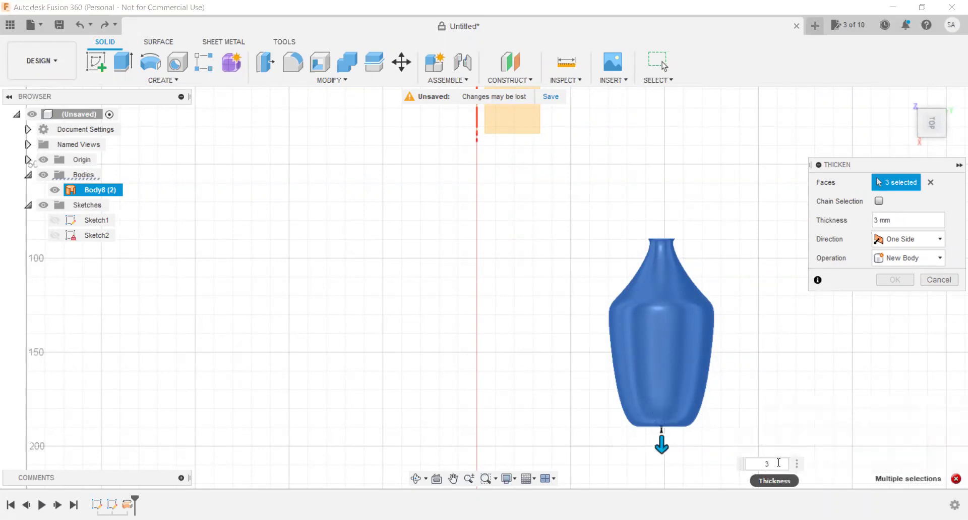
text(2)
key(Return)
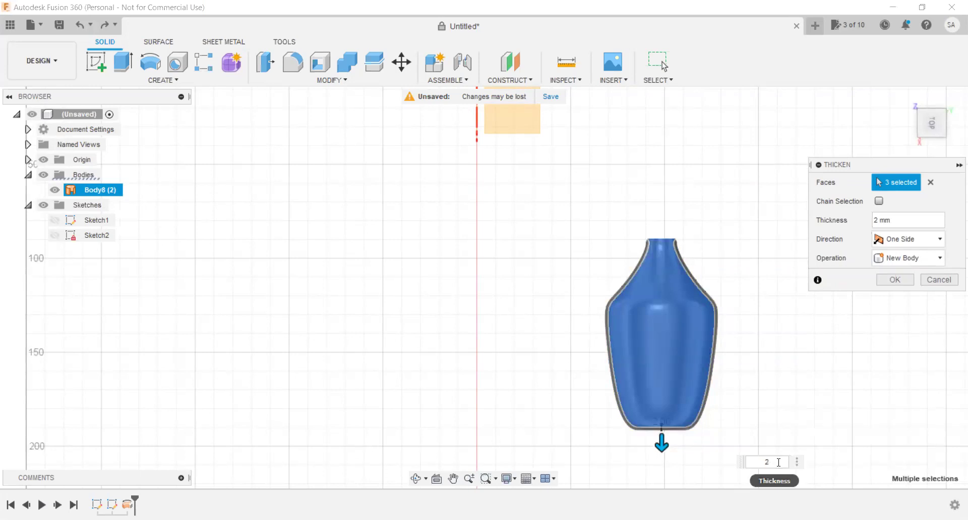
click(895, 279)
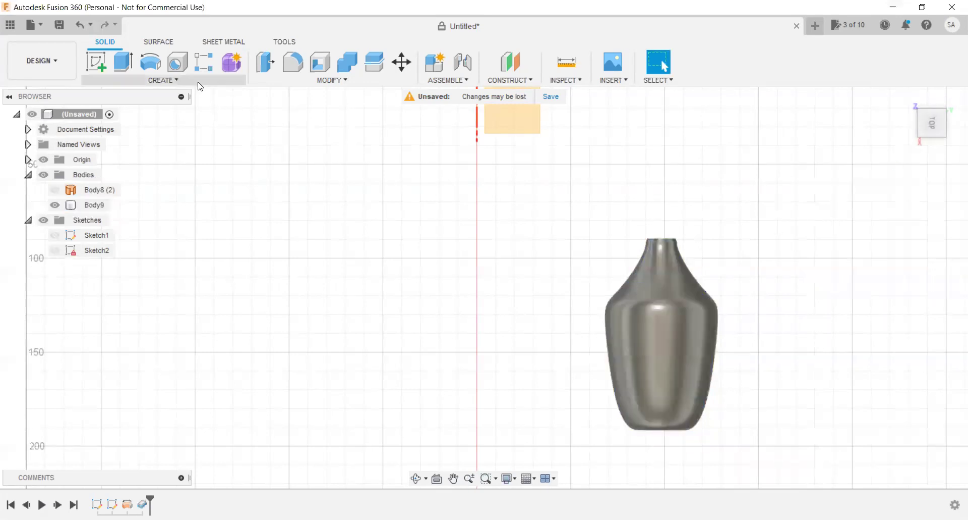
Start a Thicken from the Create menu, then cancel it.
click(180, 81)
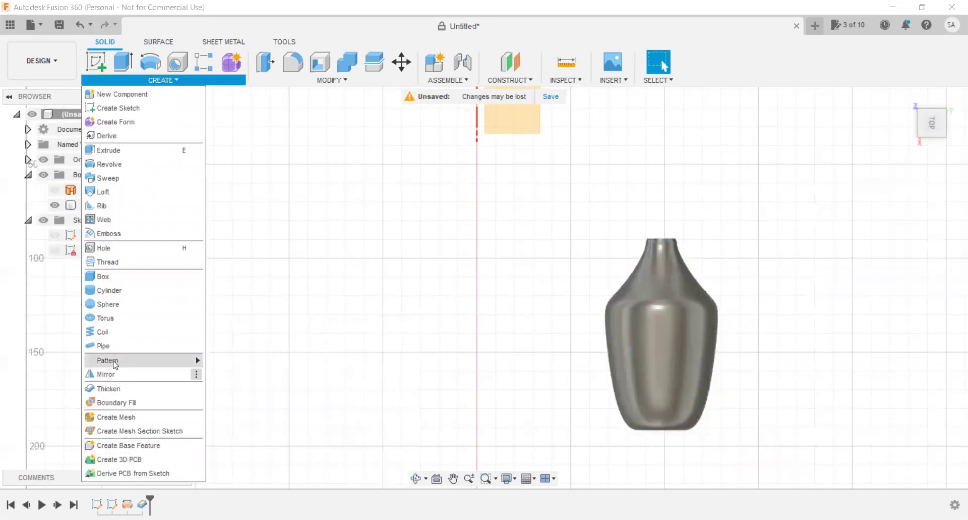
click(123, 392)
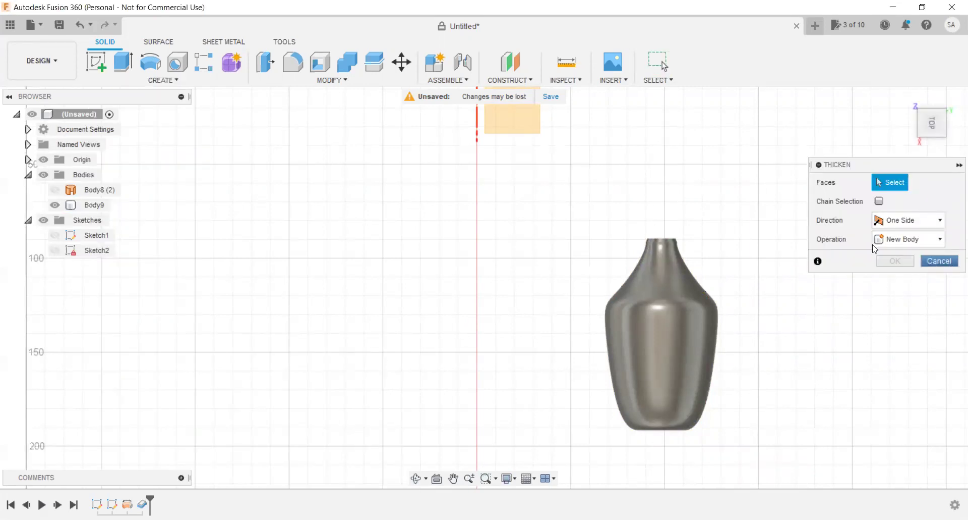
key(Escape)
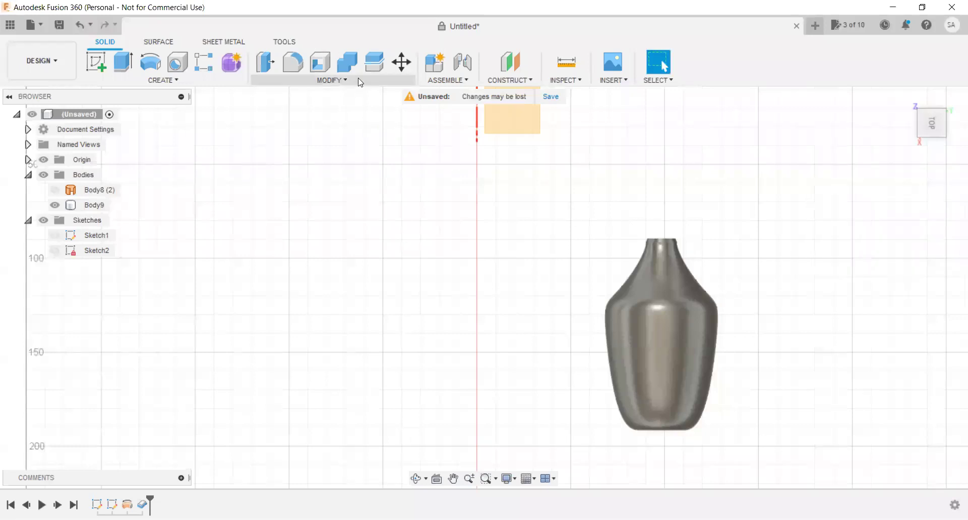
Offset the vase's outer face outward by 2 mm with Press Pull.
click(259, 71)
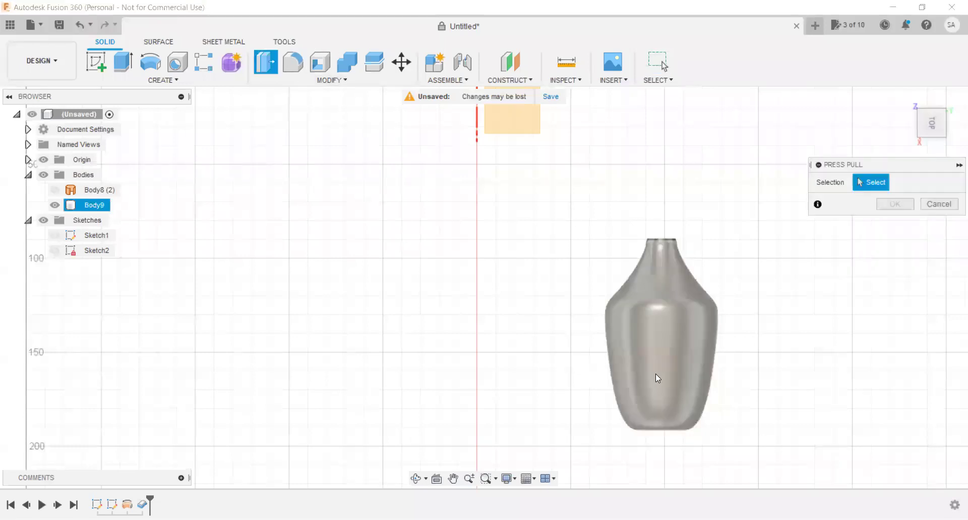
click(654, 376)
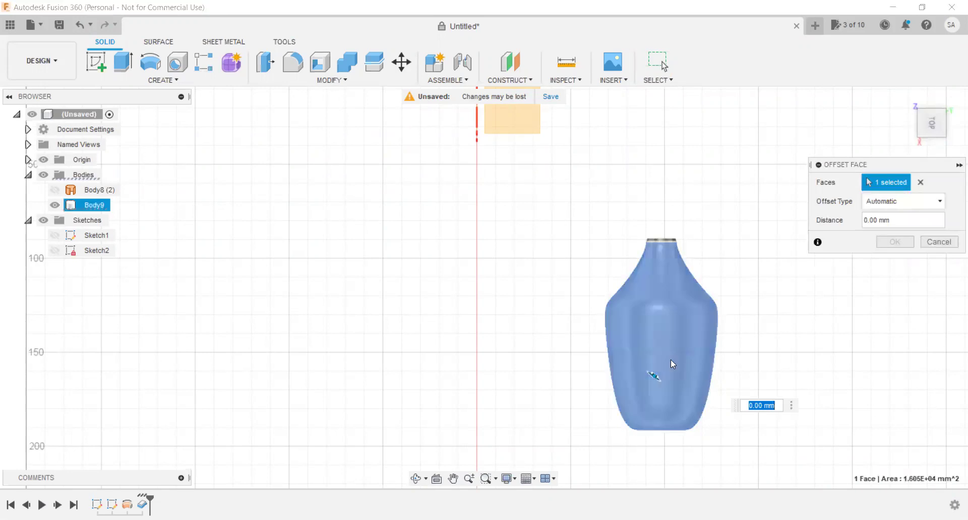
mouse_move(653, 376)
mouse_down()
mouse_move(594, 408)
mouse_move(669, 314)
mouse_move(632, 339)
mouse_up()
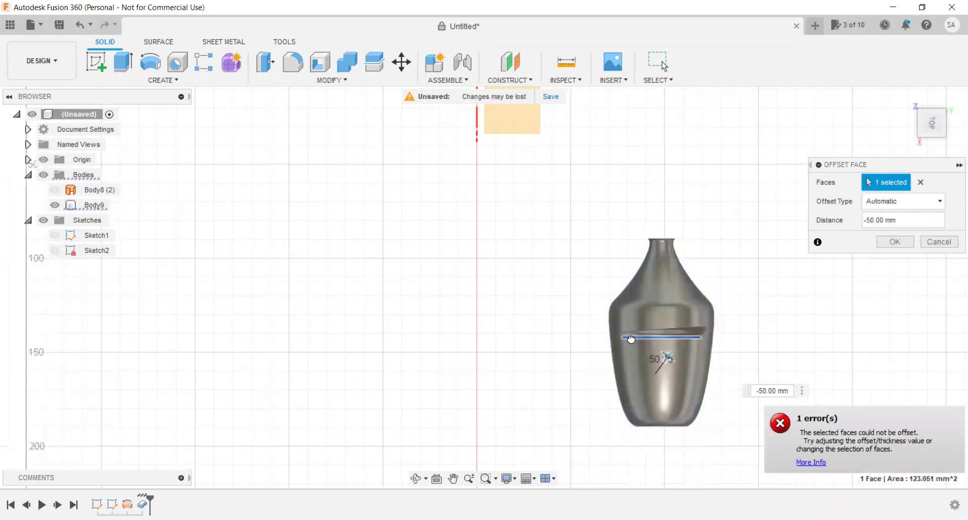
text(2)
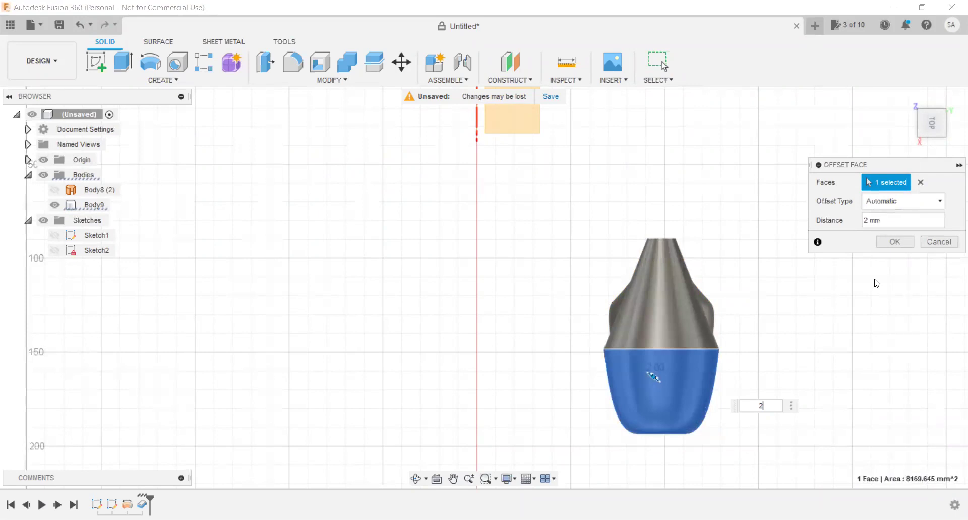
key(Return)
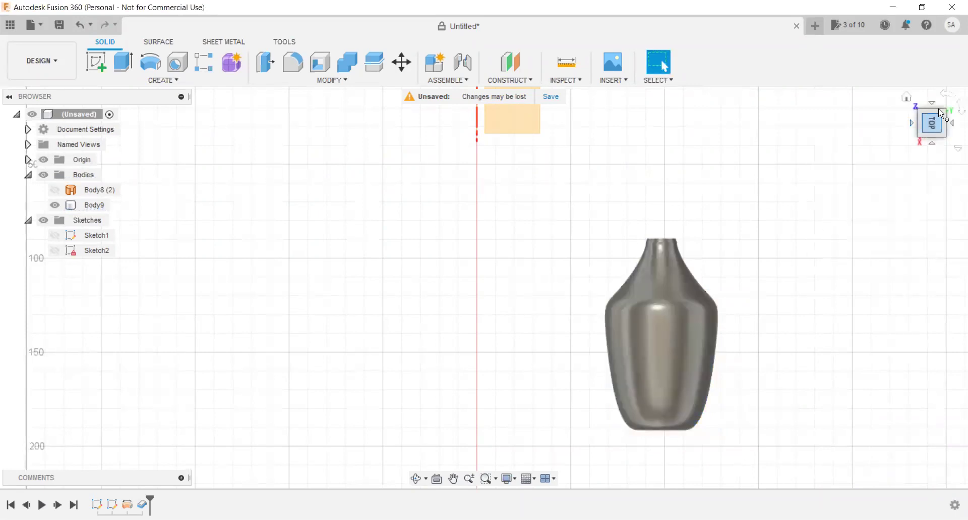
mouse_move(931, 120)
shift+middle_down()
mouse_move(892, 137)
mouse_move(938, 127)
shift+middle_up()
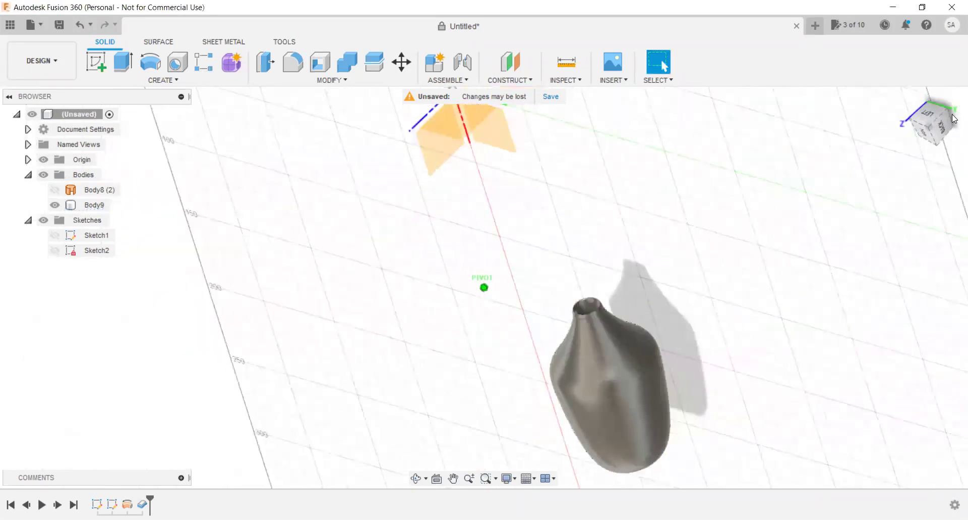
click(933, 134)
click(939, 126)
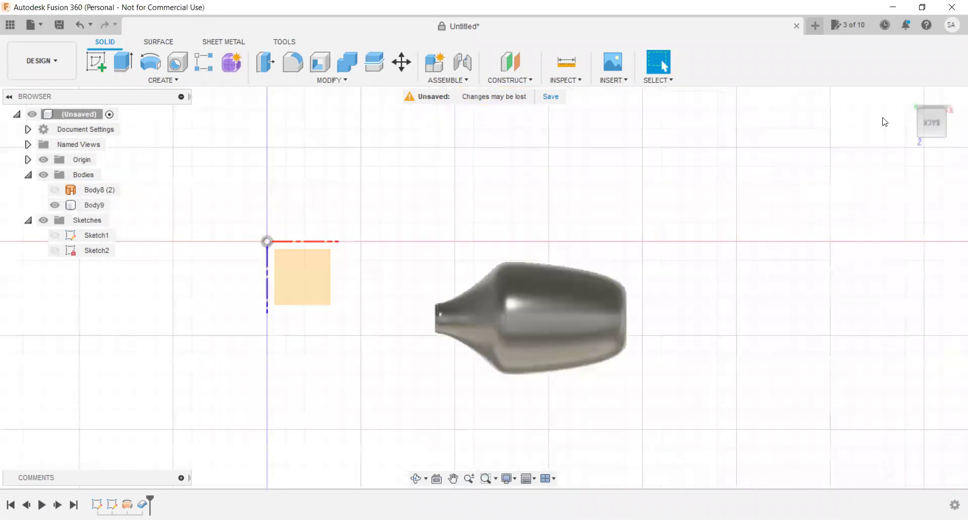
click(954, 112)
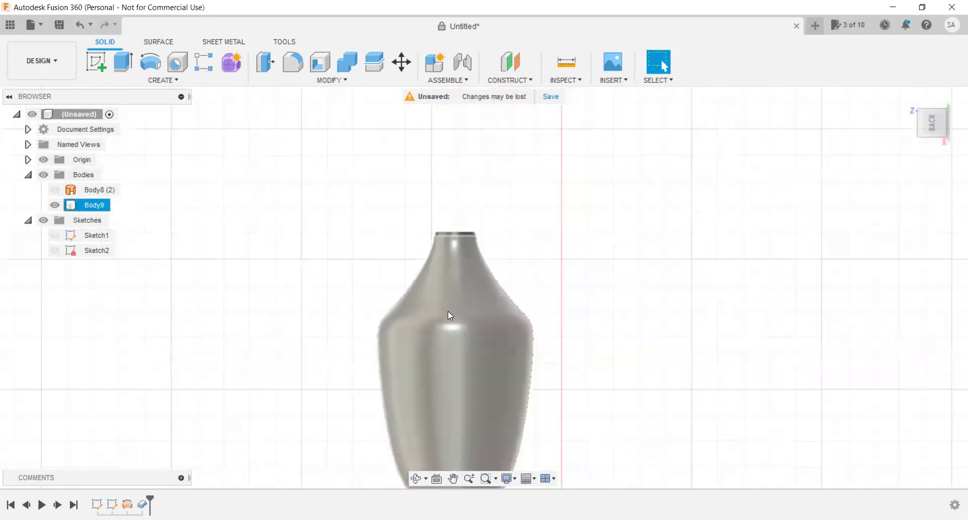
scroll(620, 292, down, 2)
scroll(593, 302, down, 2)
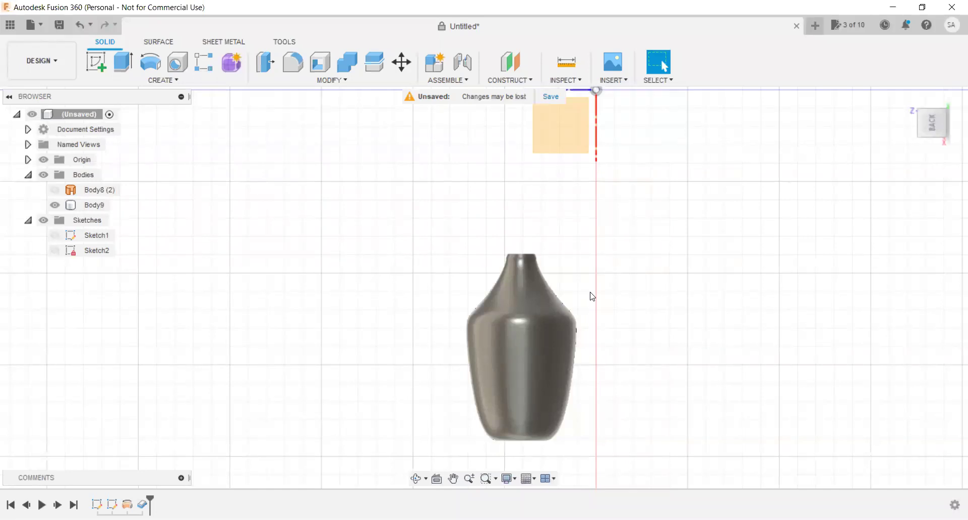
click(522, 313)
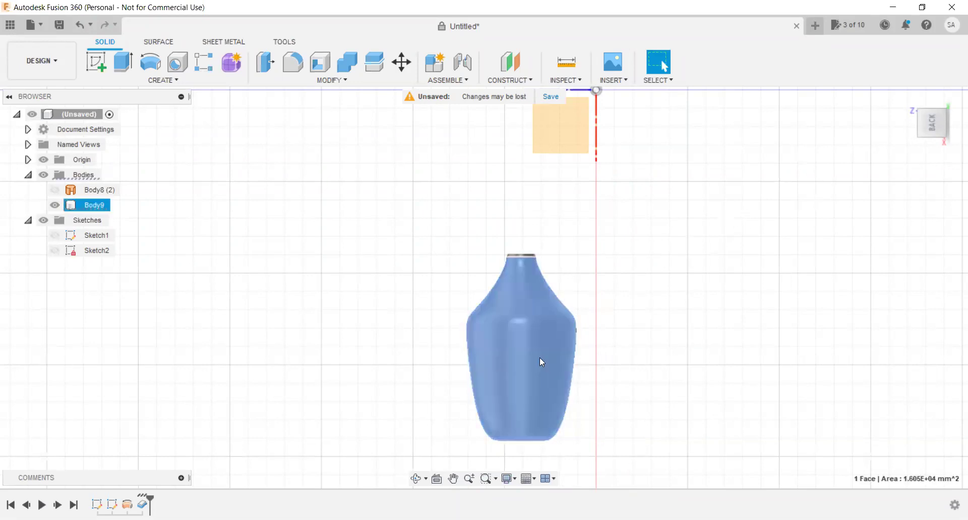
scroll(514, 288, up, 2)
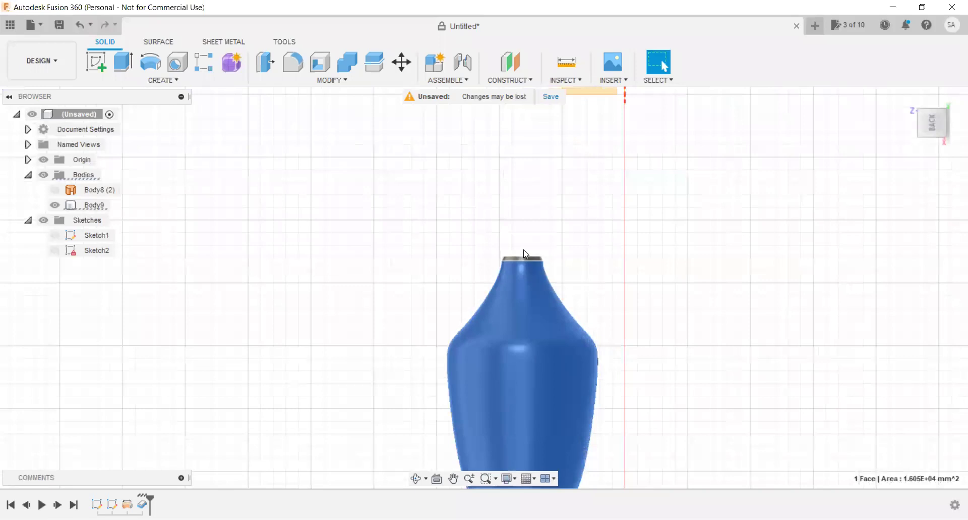
scroll(524, 252, up, 2)
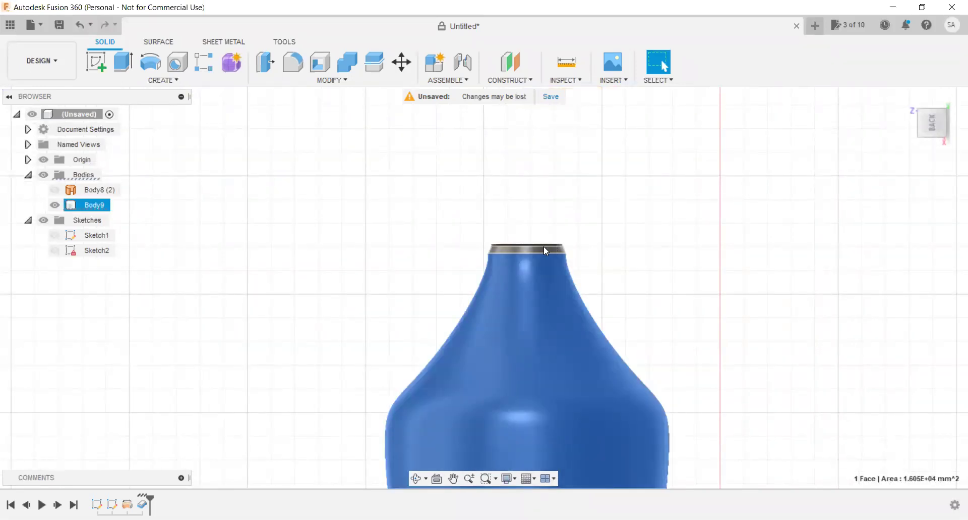
scroll(446, 234, down, 2)
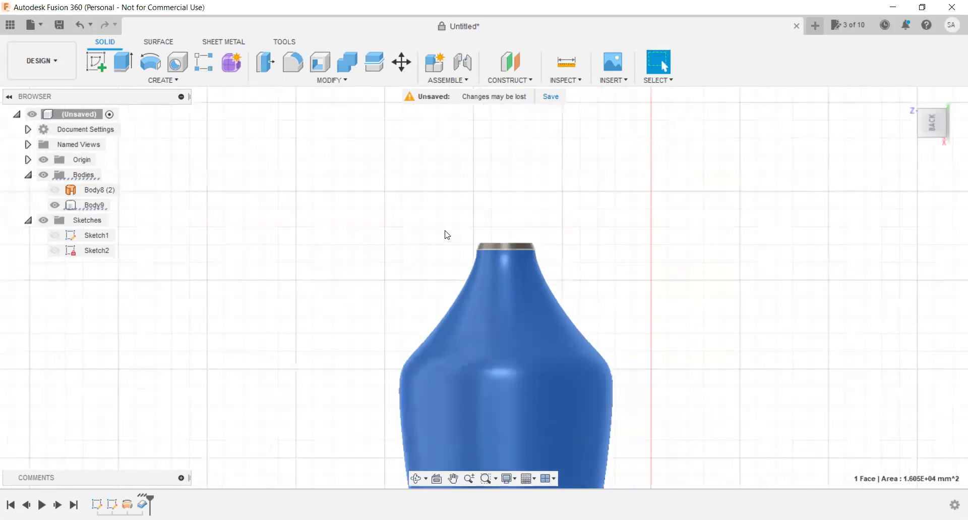
scroll(631, 192, down, 2)
click(889, 126)
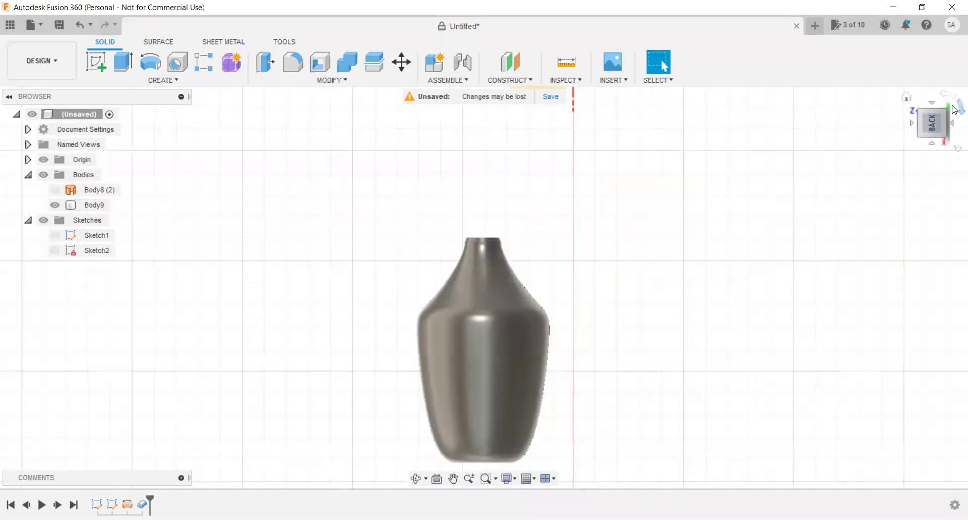
click(955, 110)
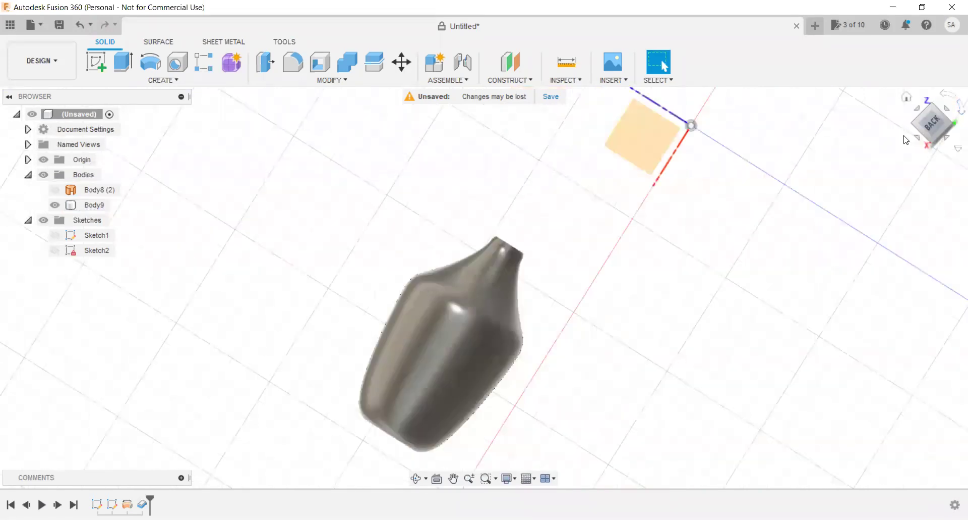
click(943, 118)
click(931, 115)
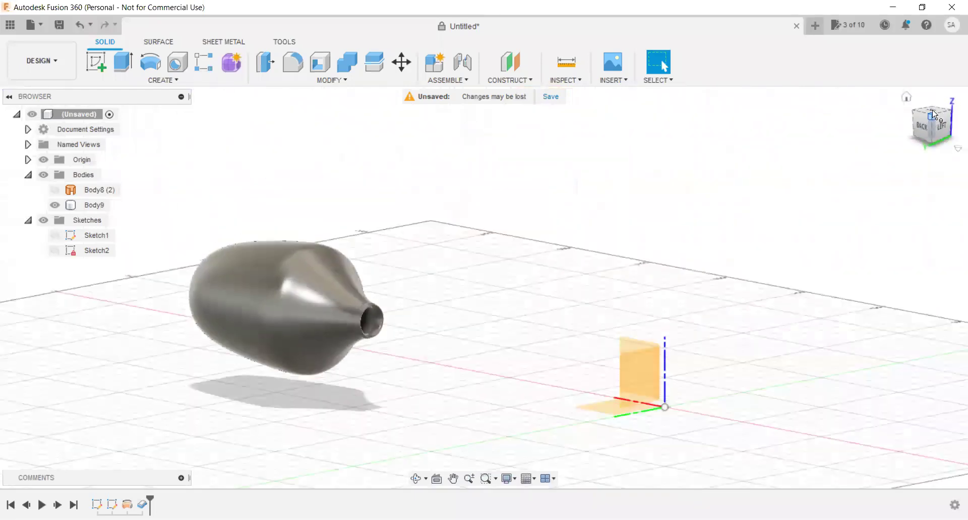
click(917, 132)
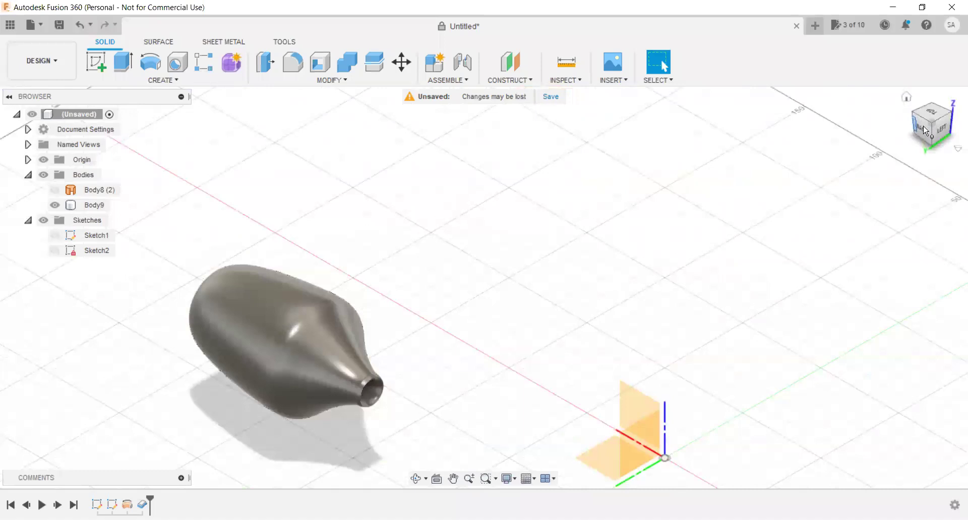
click(926, 92)
mouse_move(930, 123)
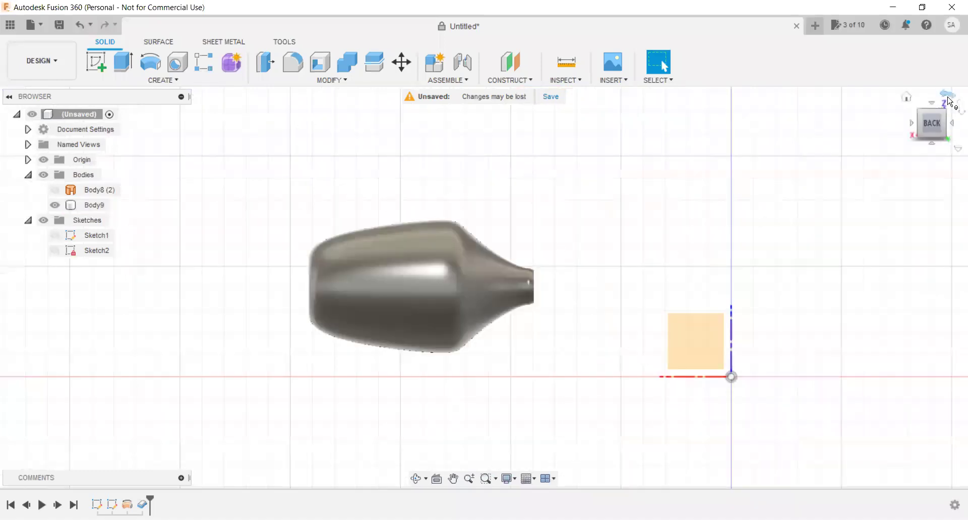
click(919, 117)
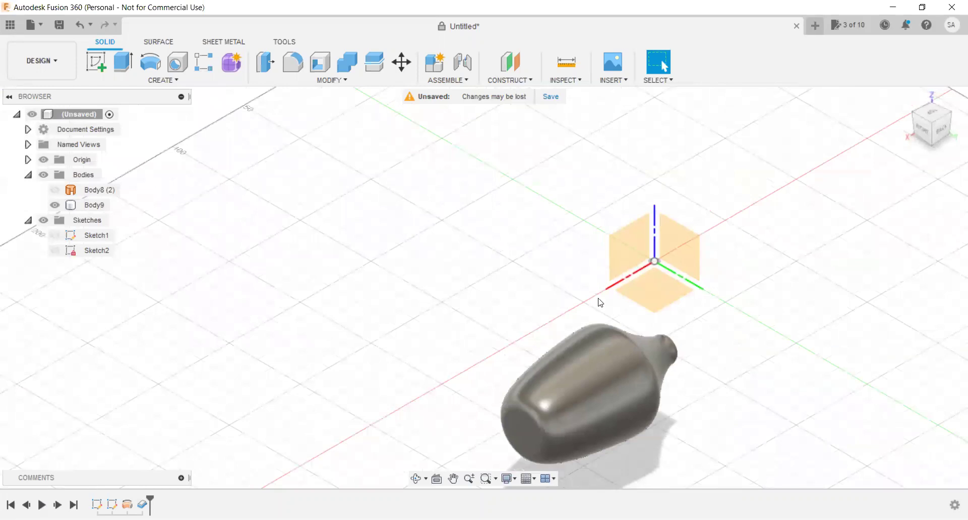
scroll(599, 300, down, 3)
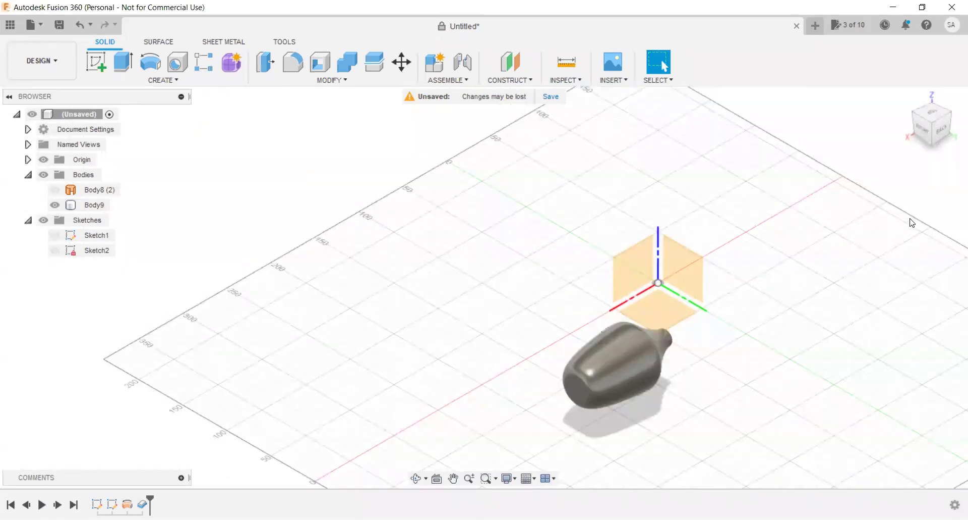
Rotate Body9 90° about the X axis with Move/Copy so the vase stands upright.
key(m)
click(903, 182)
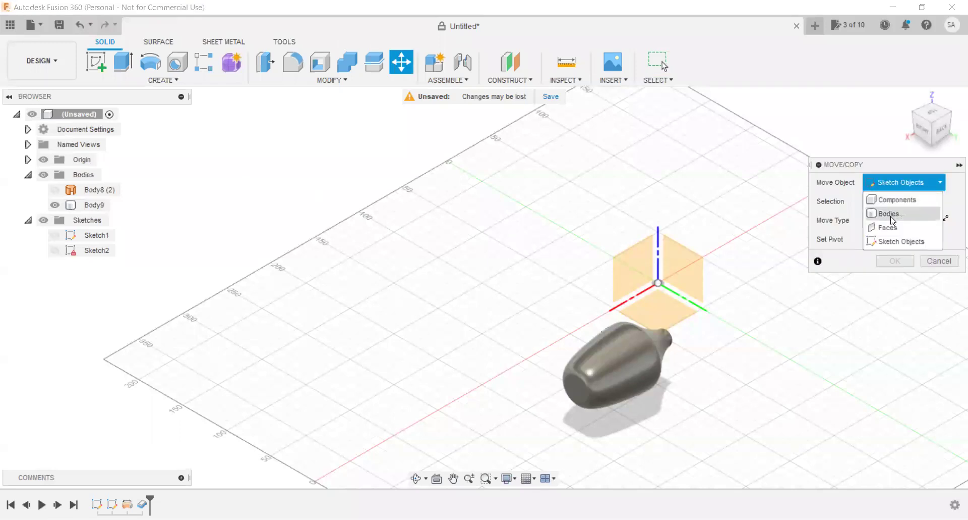
click(883, 211)
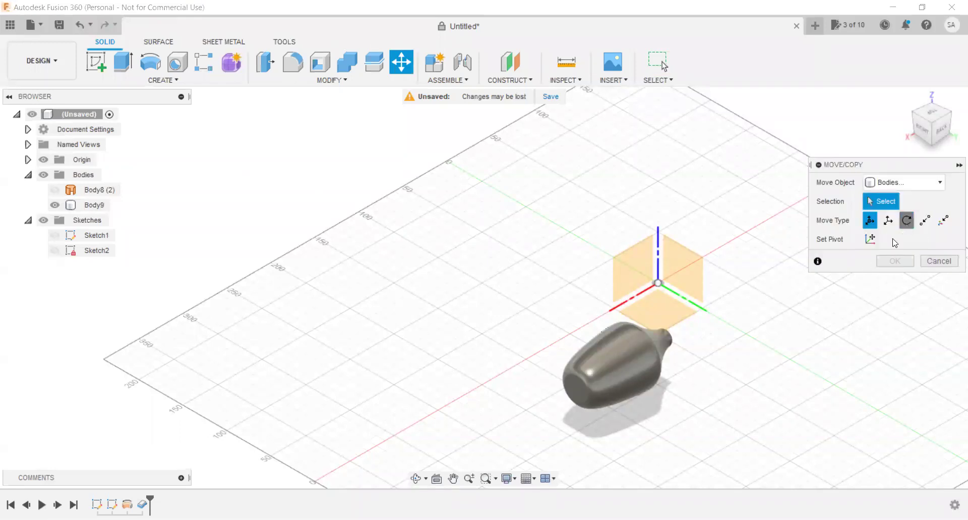
click(906, 220)
click(873, 220)
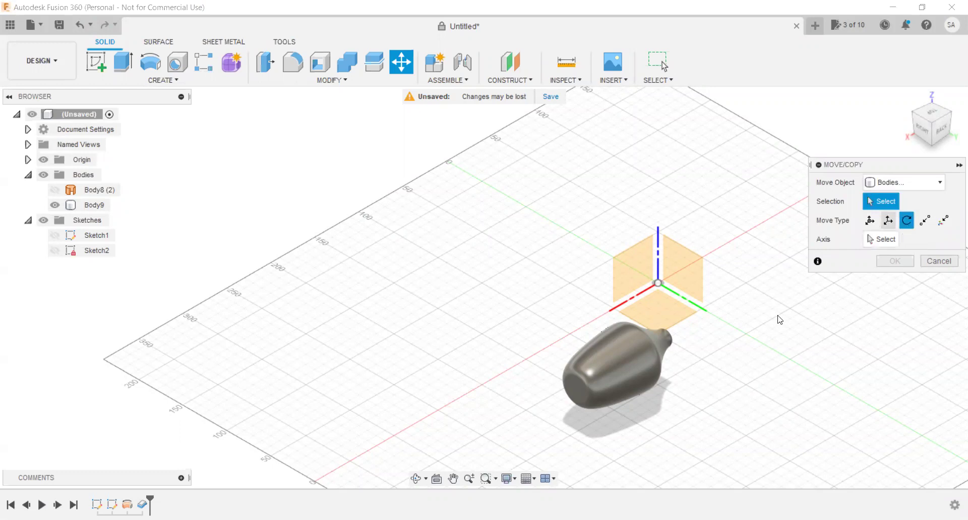
click(639, 374)
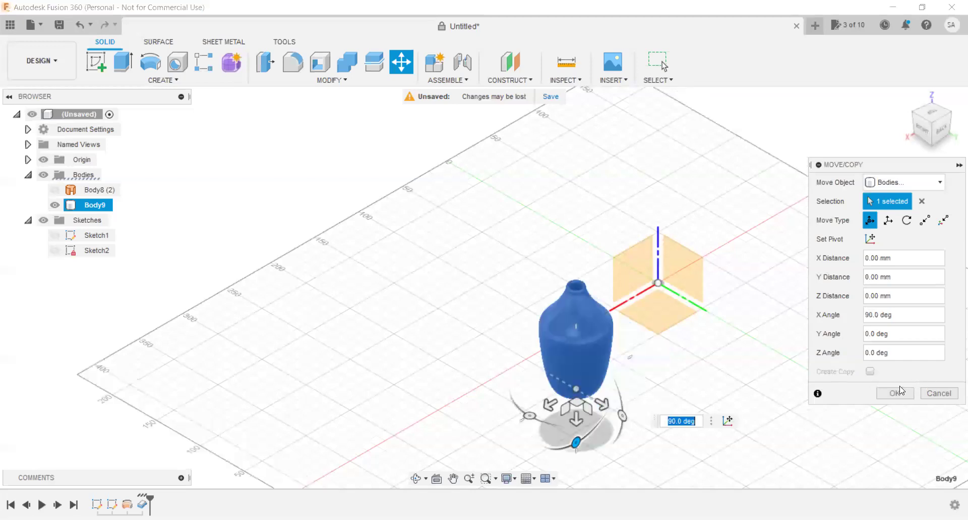
key(Return)
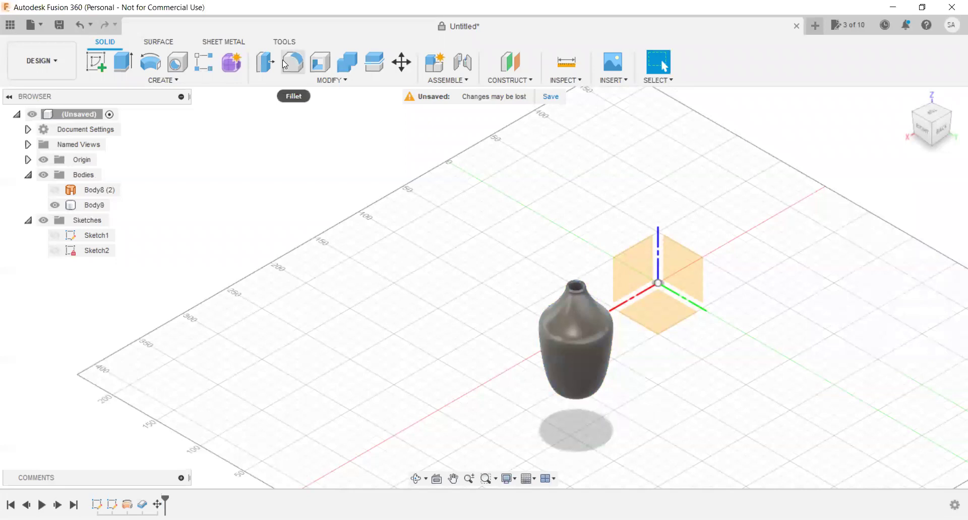
Select the upright vase's outer and bottom faces for Press Pull.
click(273, 62)
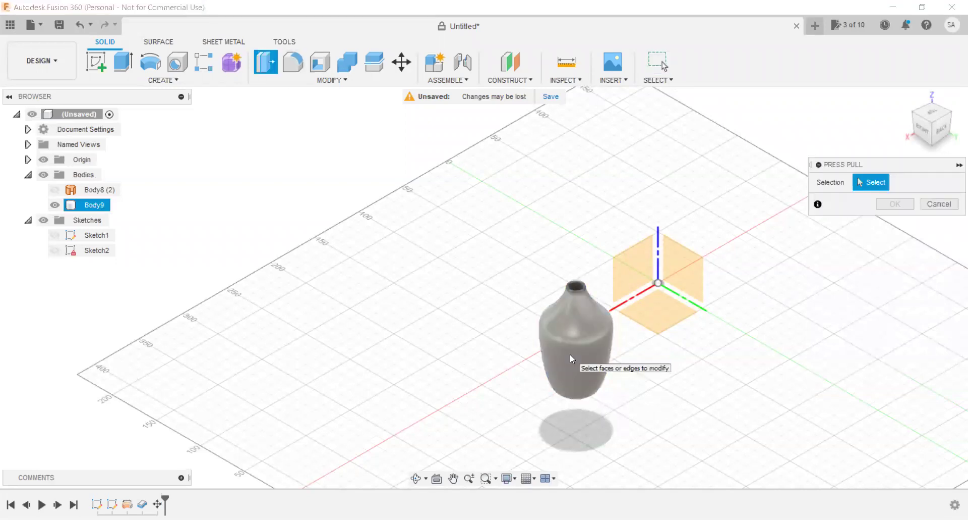
click(570, 353)
shift+middle_drag(570, 353, 908, 92)
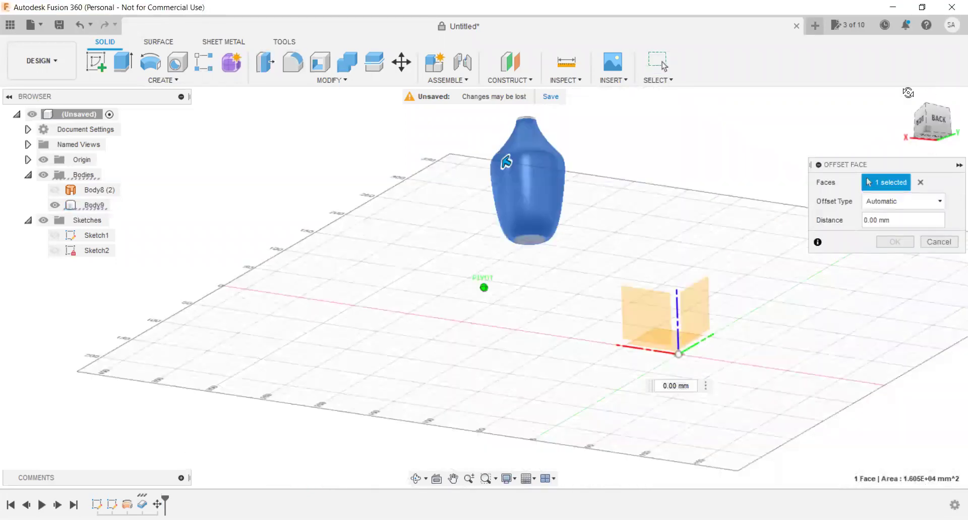
shift+middle_drag(670, 224, 569, 219)
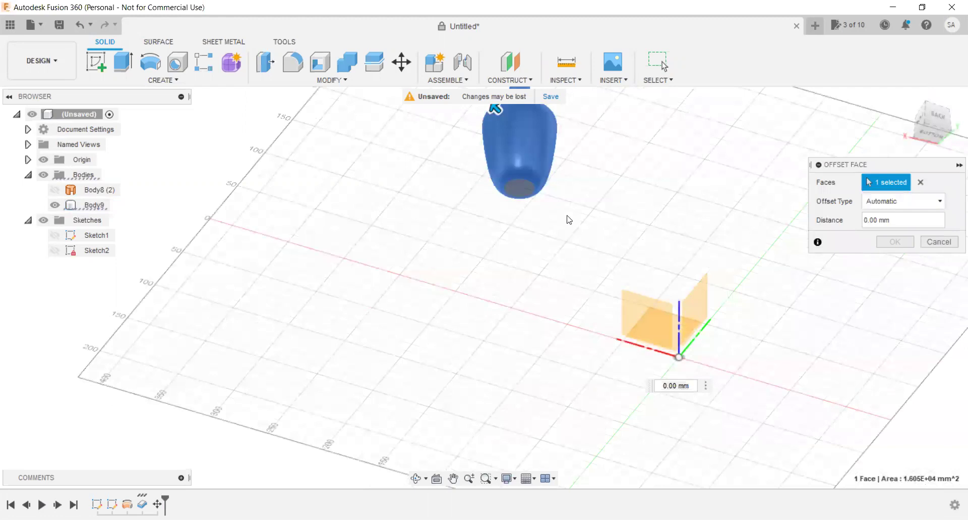
click(520, 194)
mouse_move(812, 218)
shift+middle_down()
mouse_move(735, 339)
mouse_move(653, 267)
shift+middle_up()
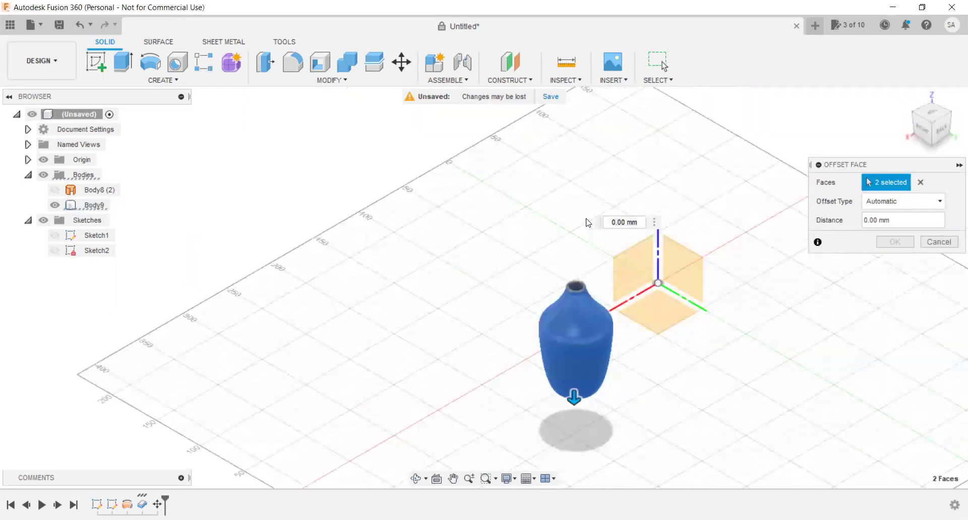
Try a 2 mm offset with different offset types, then cancel it.
click(640, 221)
text(2)
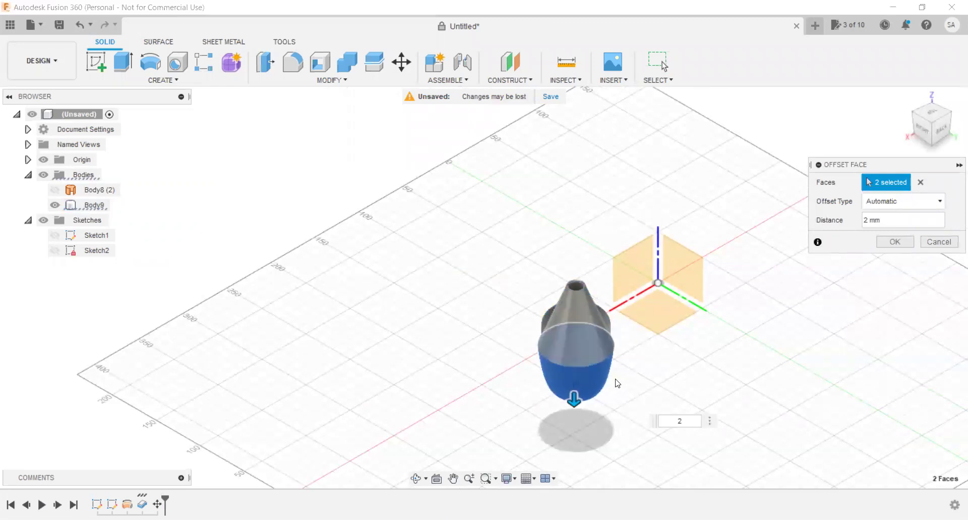
click(939, 207)
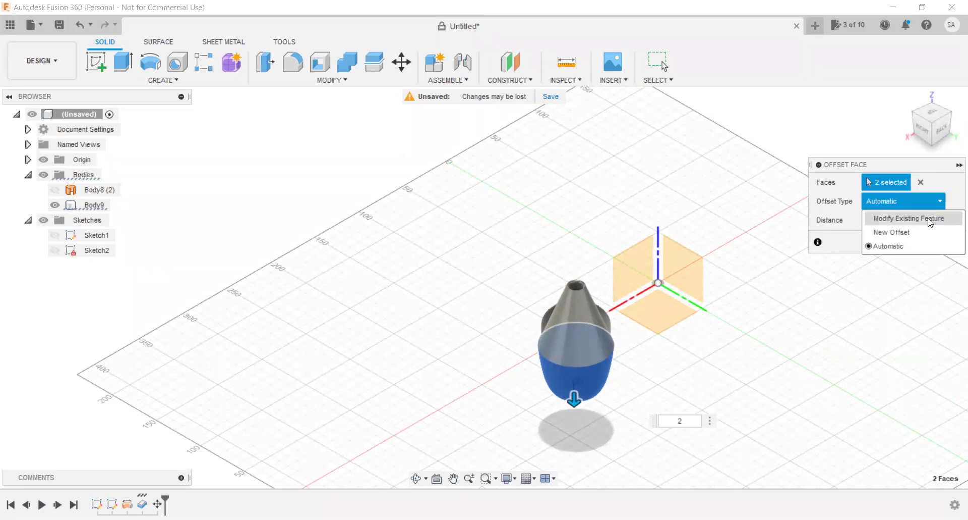
click(930, 219)
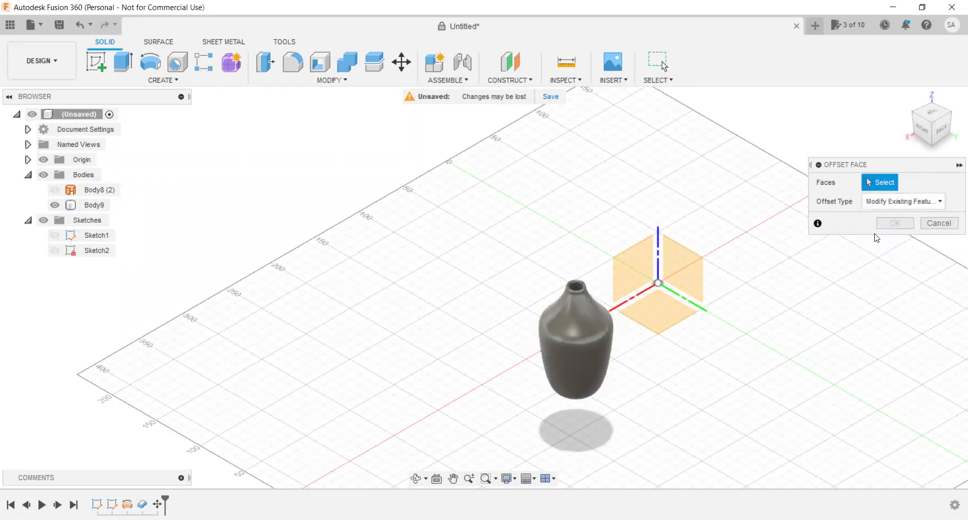
click(917, 202)
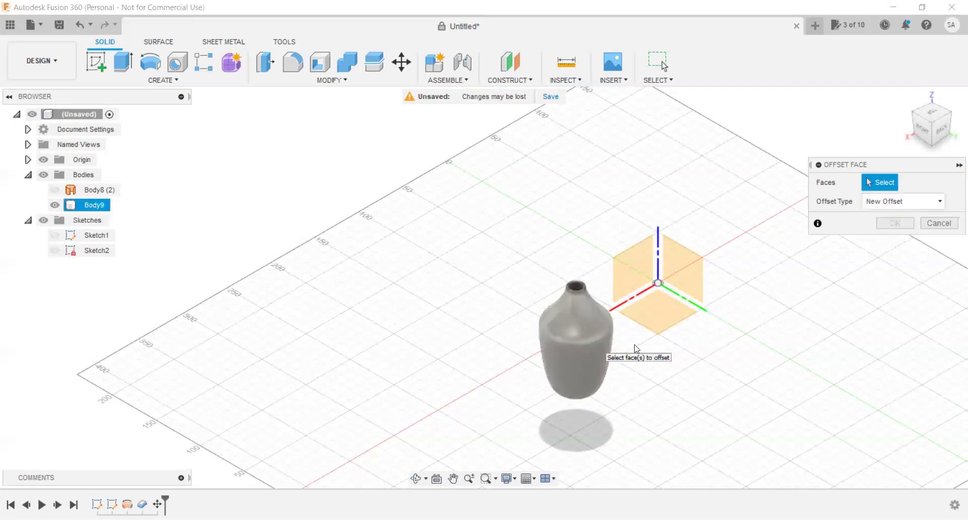
click(596, 343)
text(2)
key(Return)
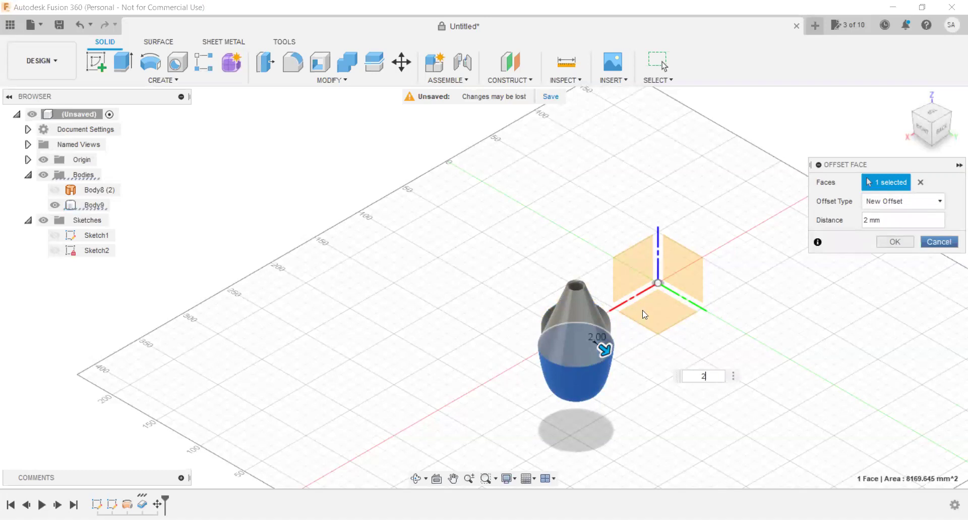
click(947, 243)
Hide Body9 and show the lying vase body Body8 (2).
click(57, 207)
click(55, 205)
click(55, 190)
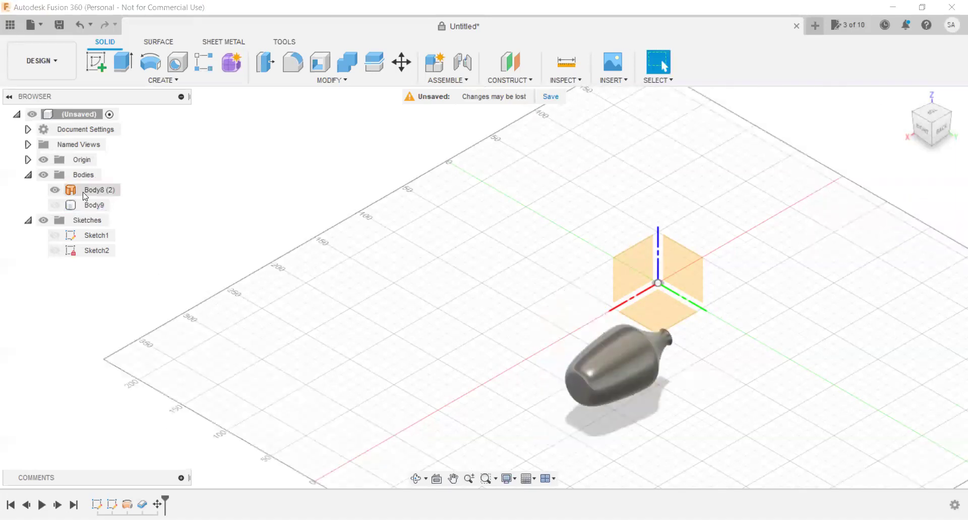
Offset two faces of Body8 (2) by 2 mm using the Automatic offset type.
click(580, 380)
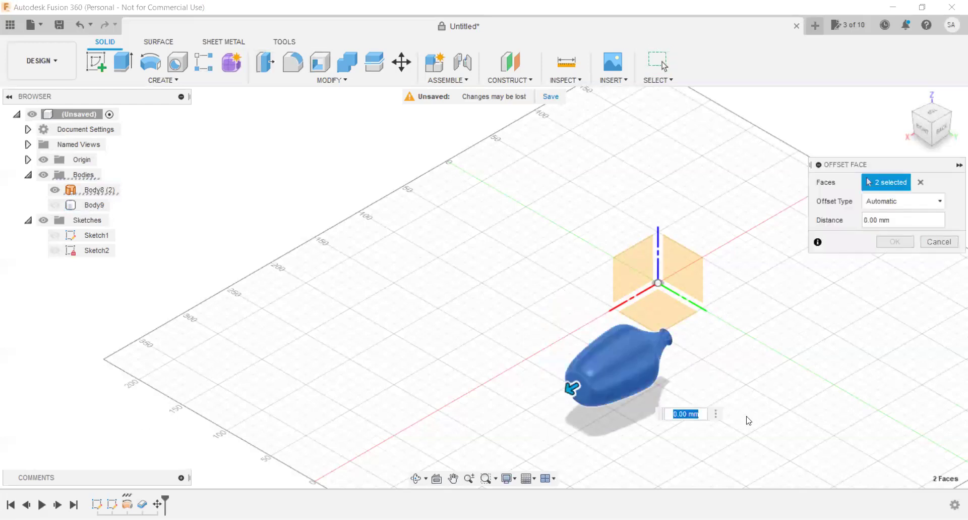
text(4)
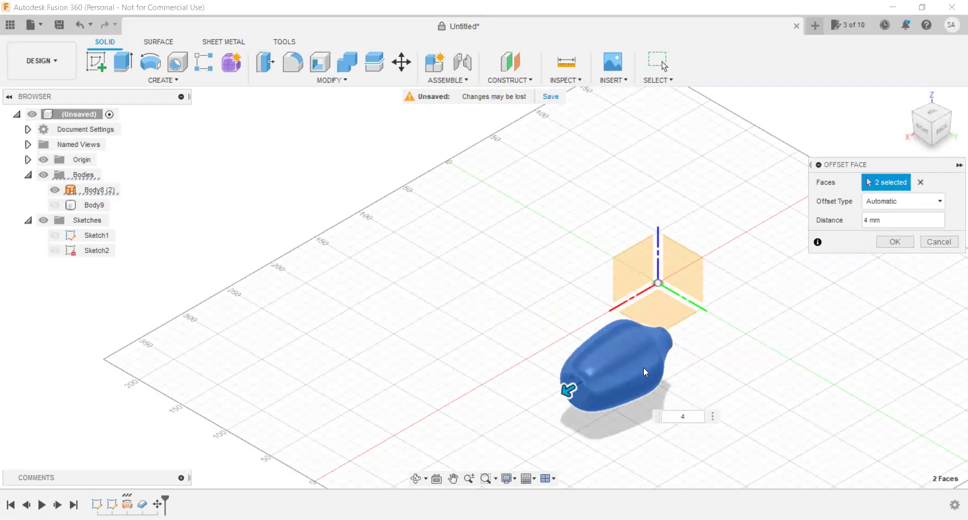
key(BackSpace)
text(5)
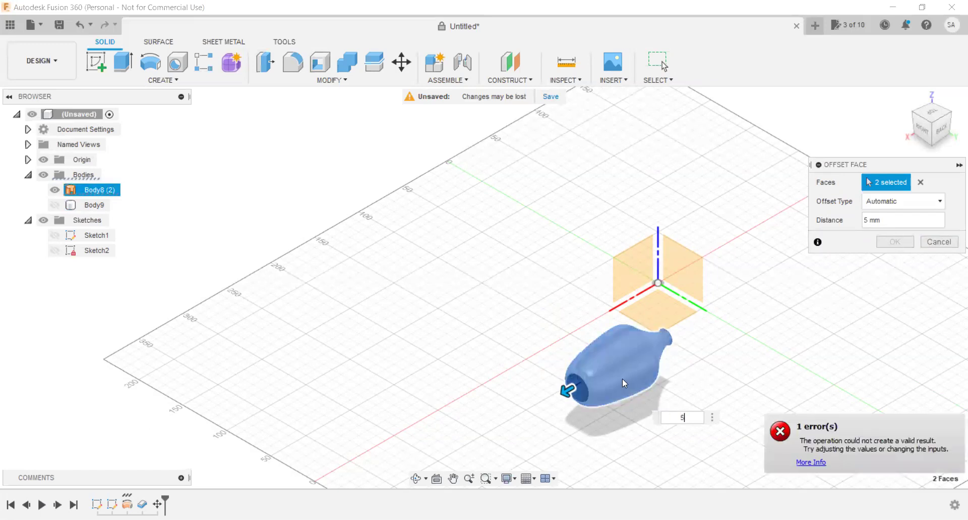
click(926, 201)
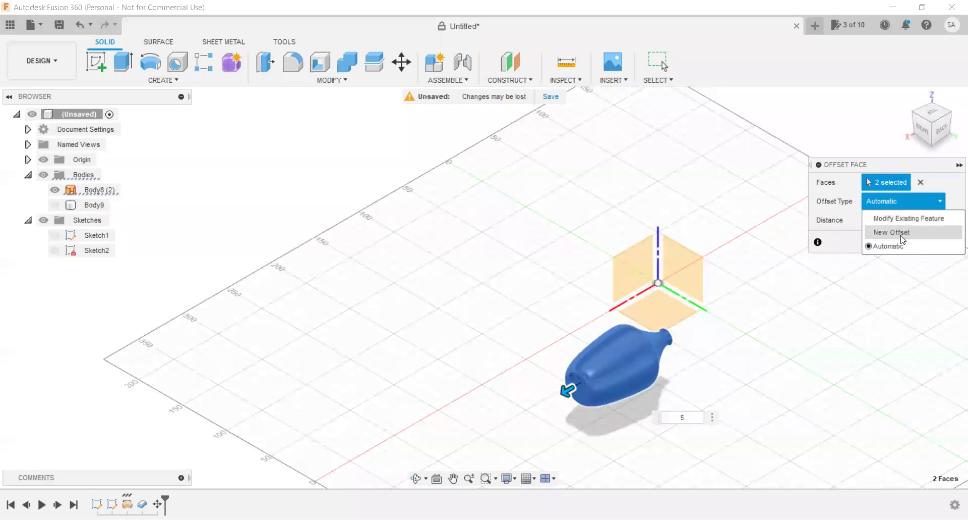
click(902, 233)
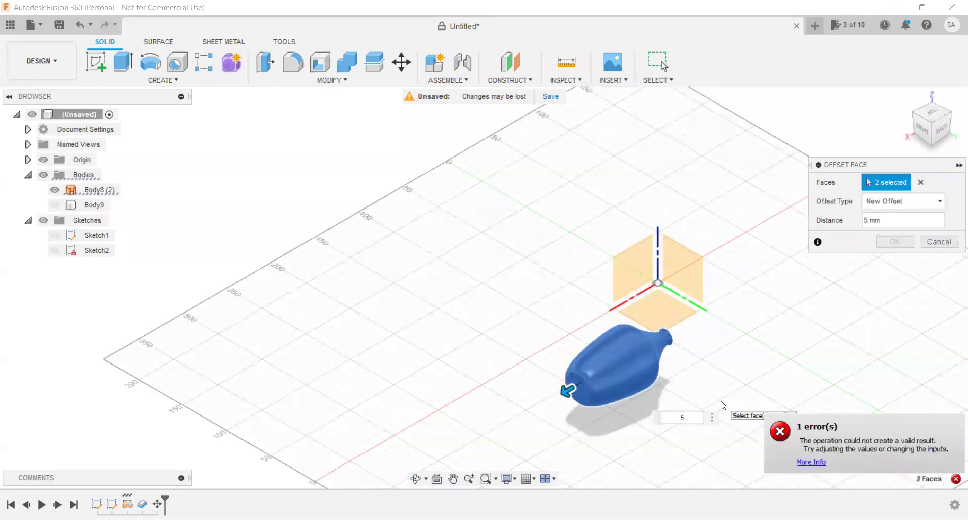
click(927, 202)
click(886, 222)
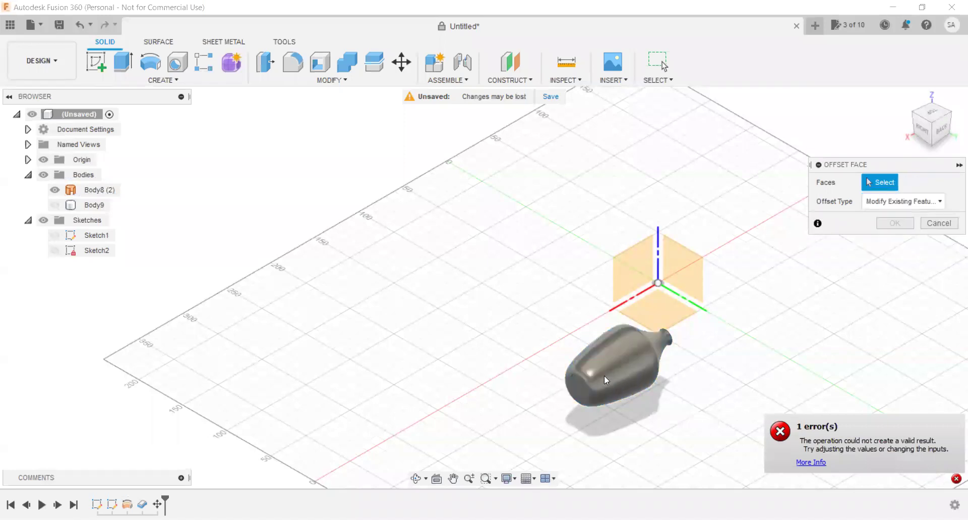
click(898, 203)
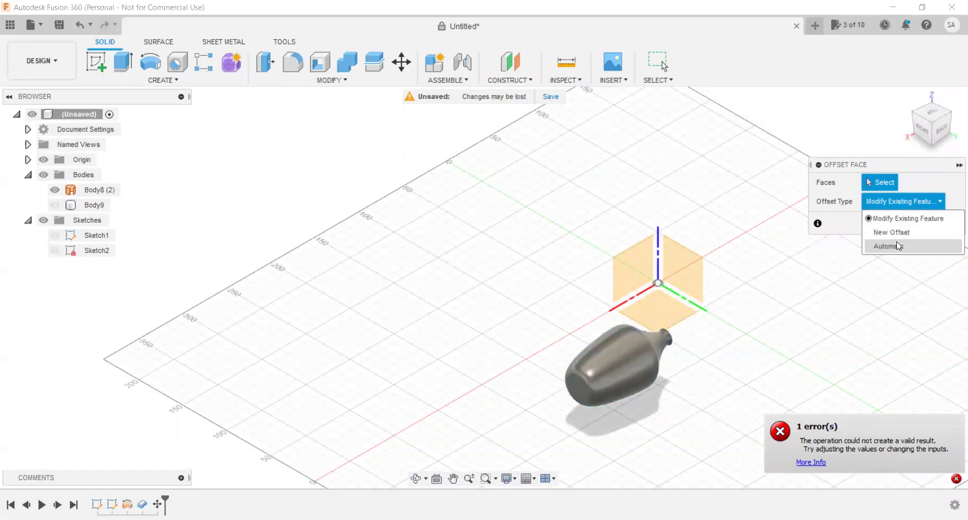
click(580, 381)
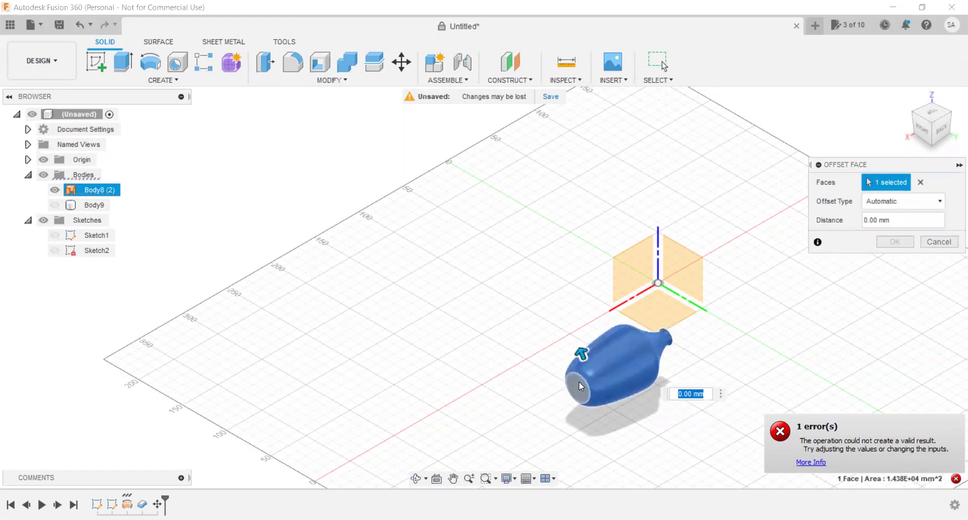
click(635, 380)
text(3)
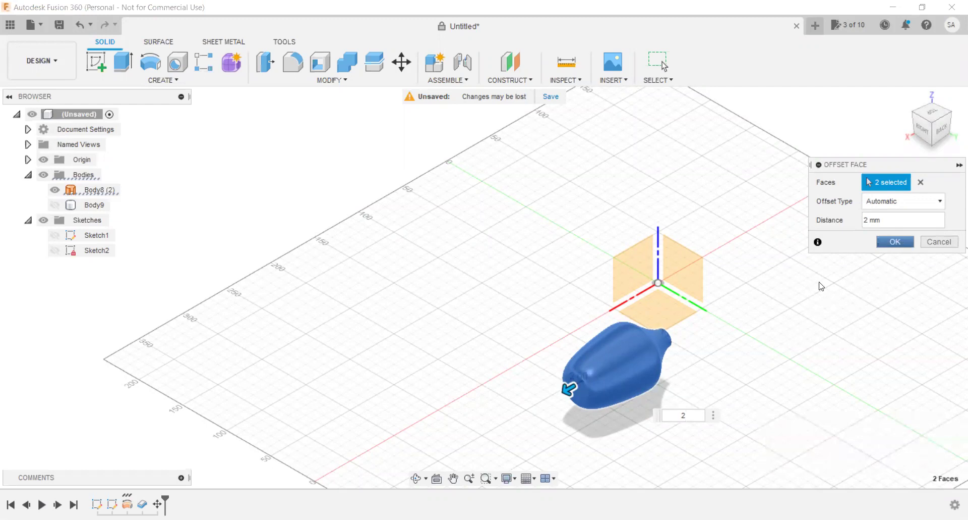
click(933, 118)
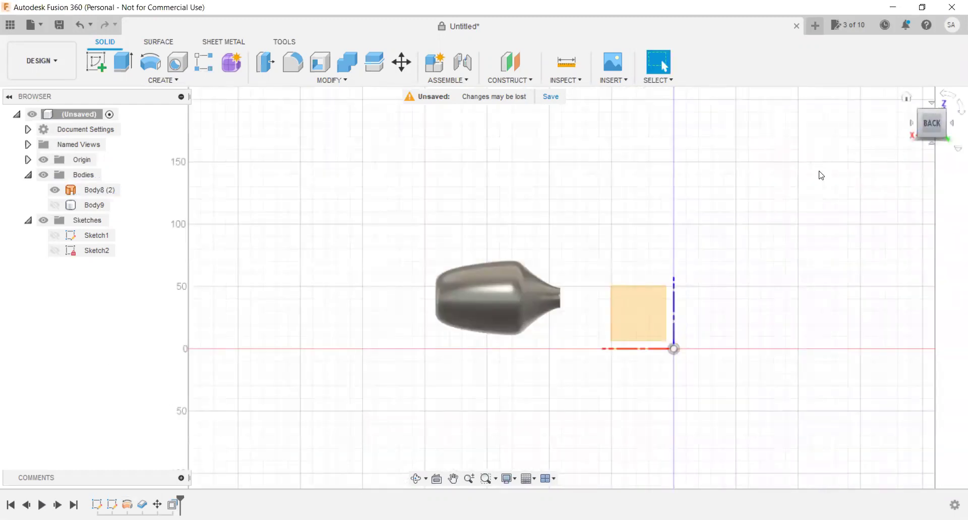
Hide both Body9 and Body8 (2) and return to an isometric view.
click(58, 206)
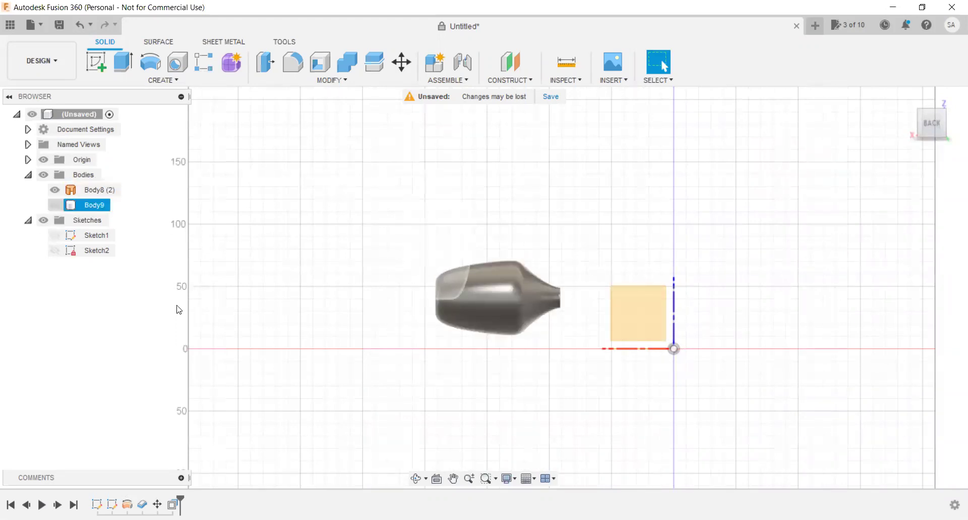
key(Escape)
click(54, 205)
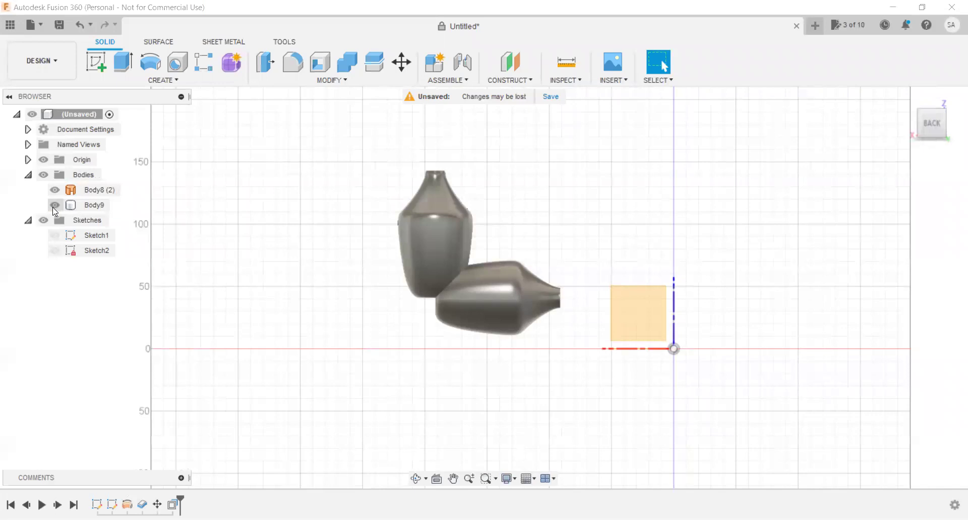
click(54, 205)
click(55, 190)
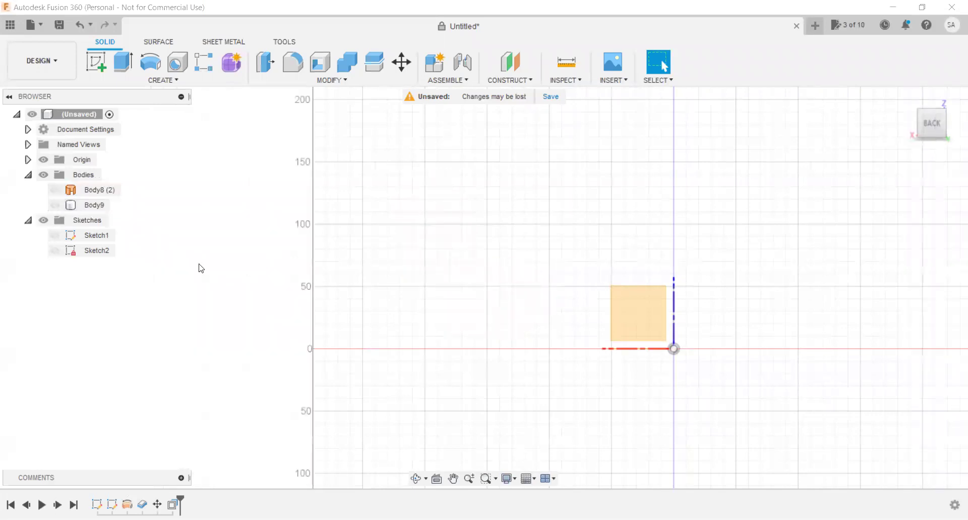
mouse_move(931, 123)
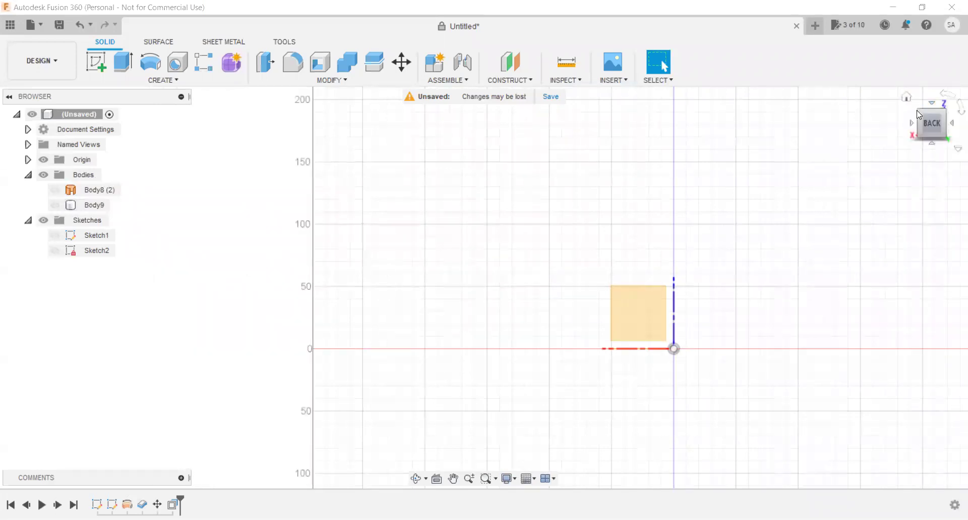
click(921, 114)
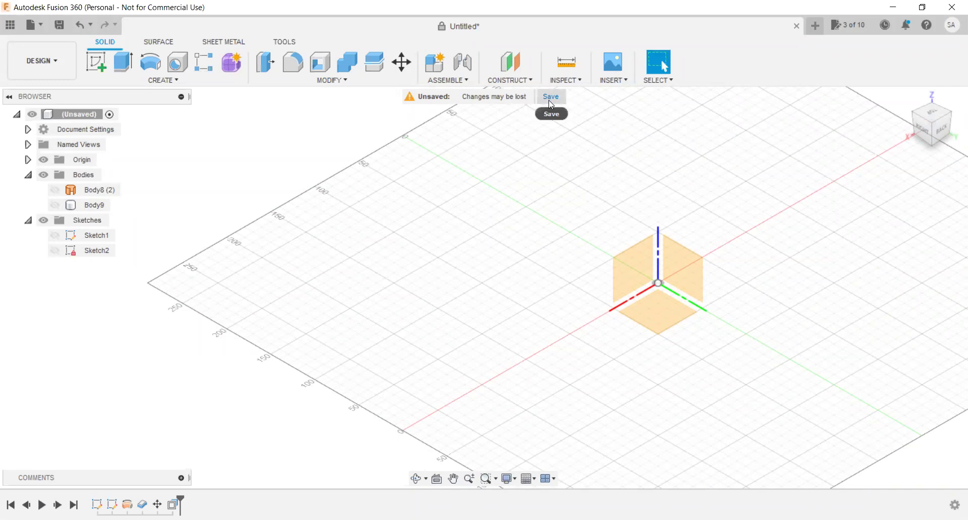
scroll(403, 308, down, 3)
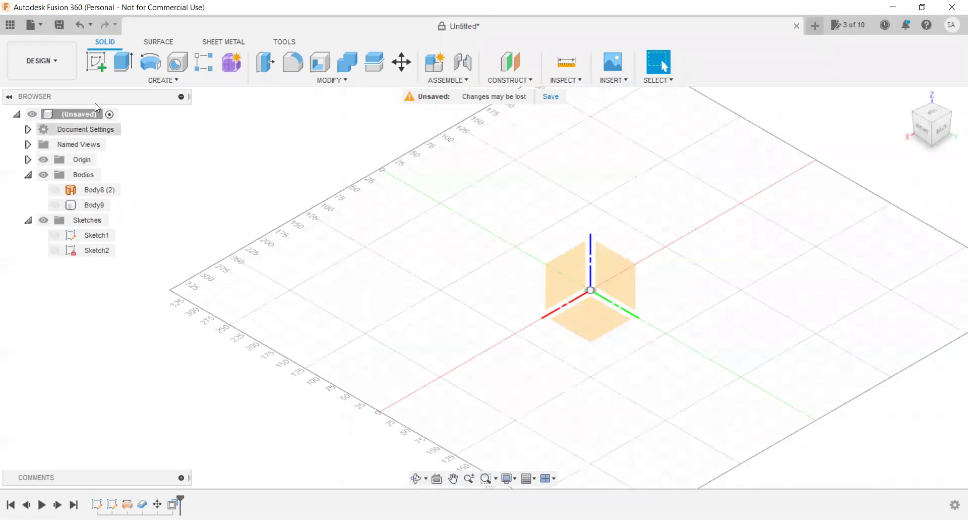
Sketch a 200 × 200 mm square on a new sketch plane.
click(101, 58)
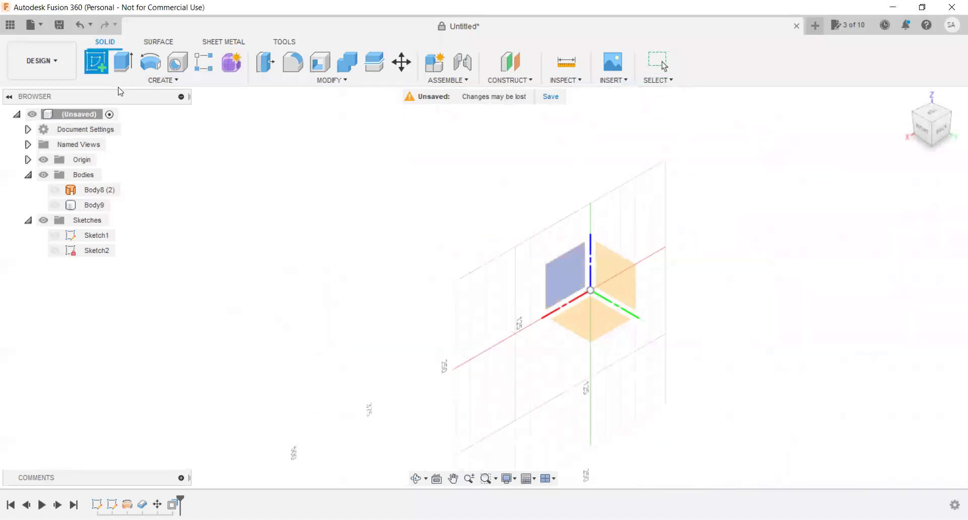
click(605, 324)
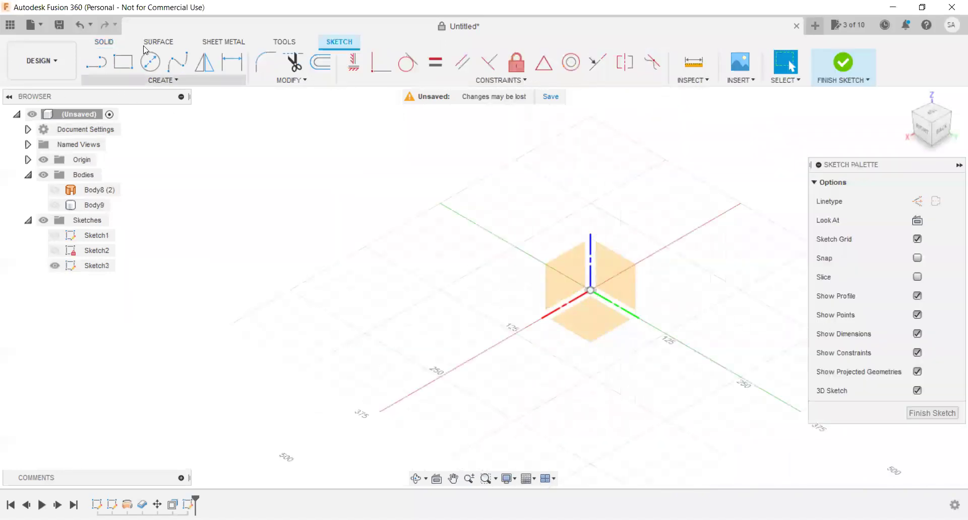
click(123, 61)
click(434, 339)
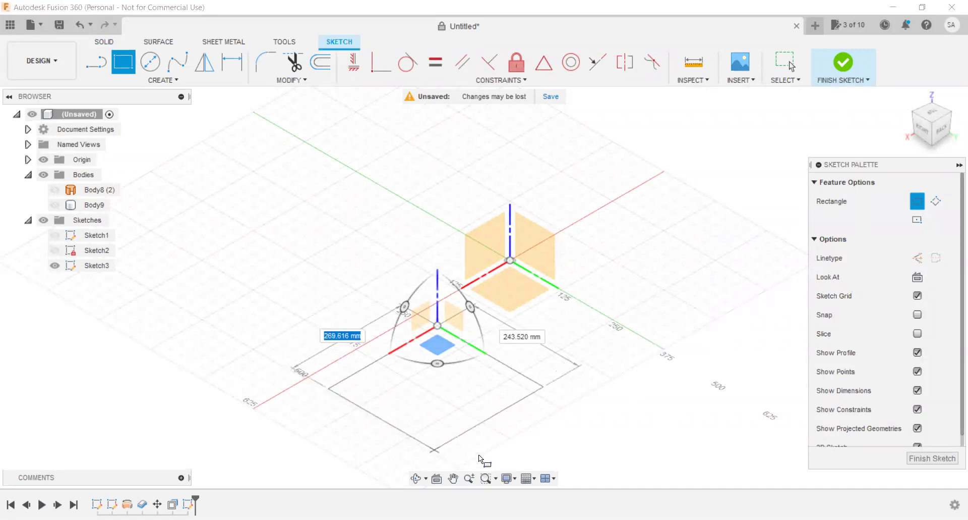
text(200)
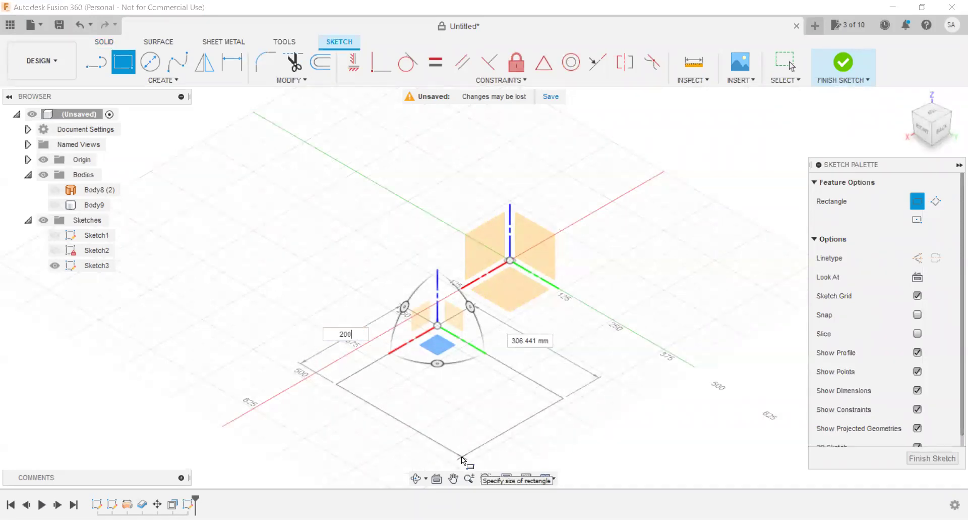
key(Tab)
text(200)
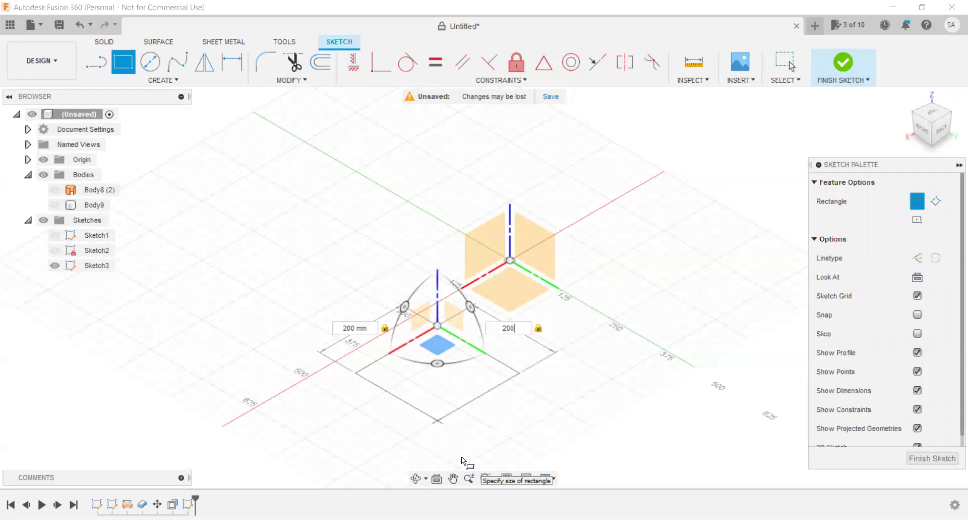
key(Return)
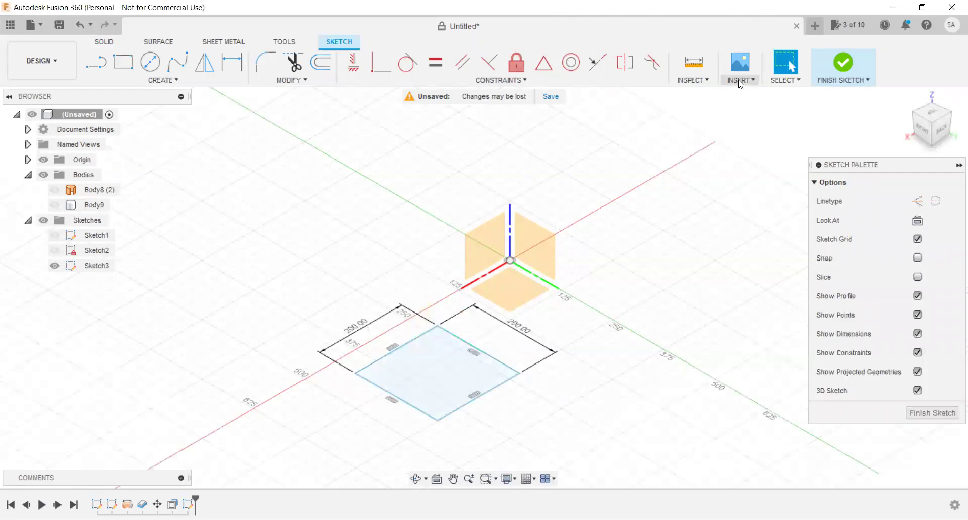
Place the Picture1 leaf image as a canvas on the square face and finish the sketch.
click(739, 83)
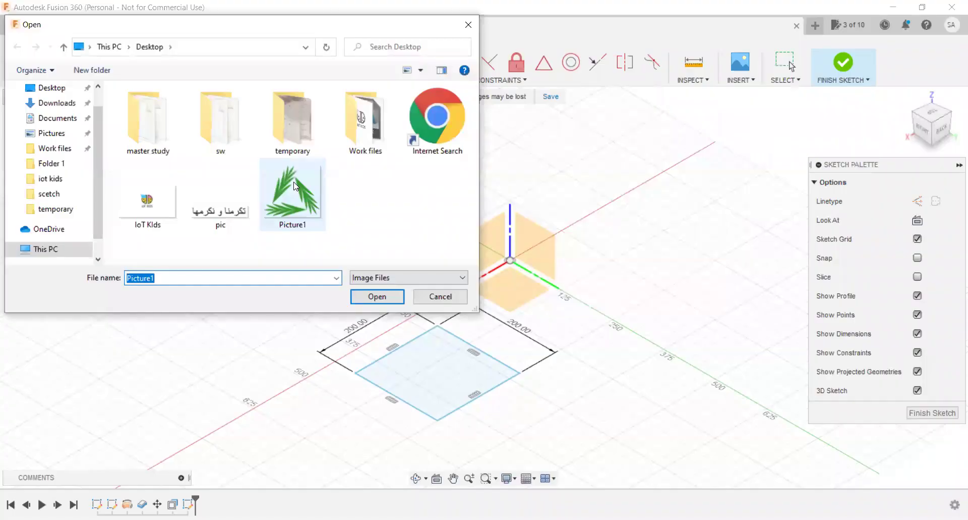
click(296, 183)
click(382, 299)
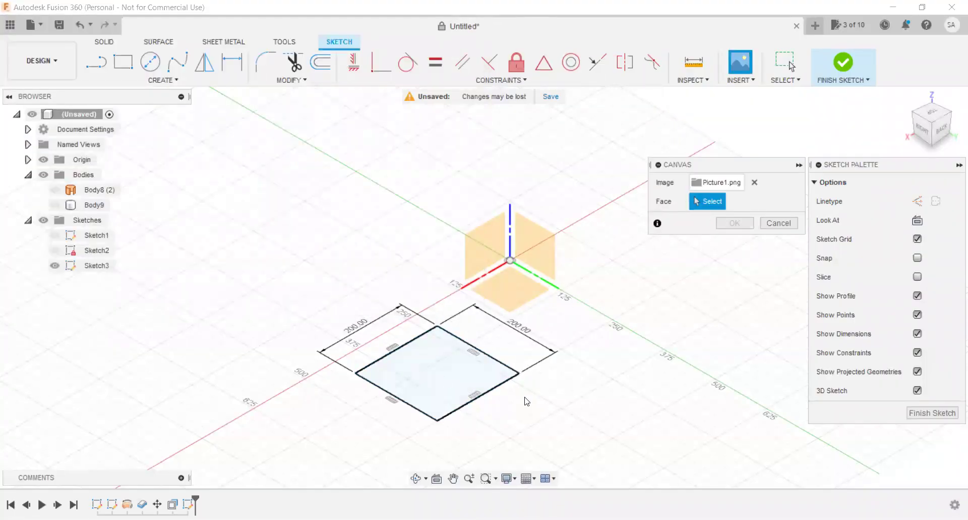
click(499, 383)
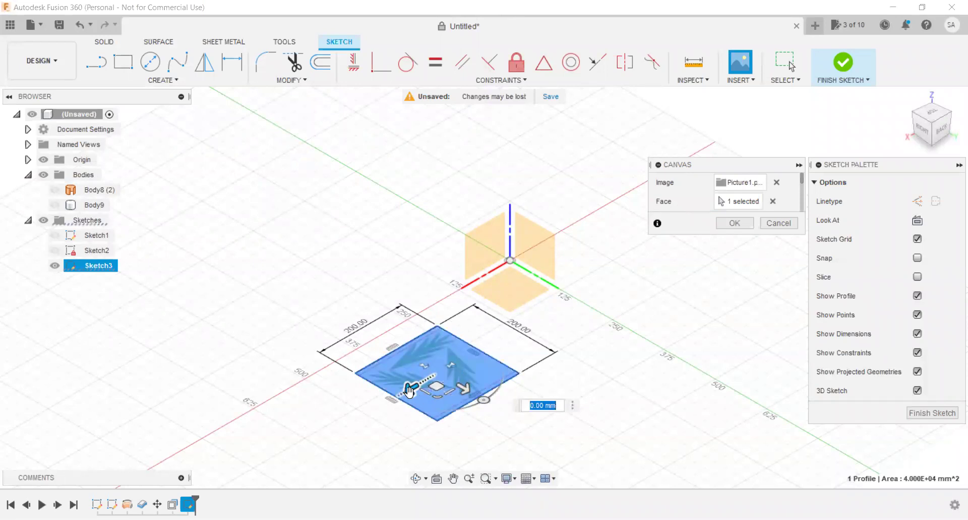
drag(409, 389, 405, 397)
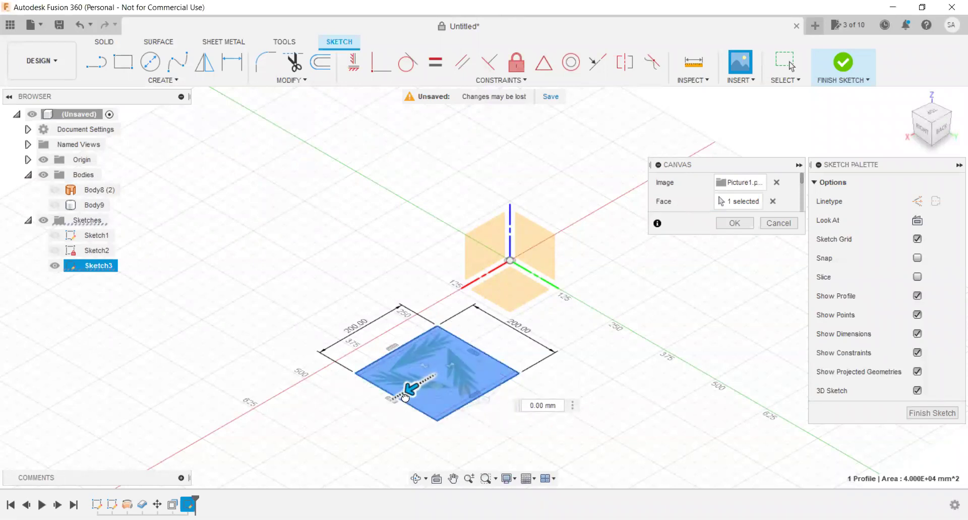
click(735, 223)
click(930, 412)
click(499, 381)
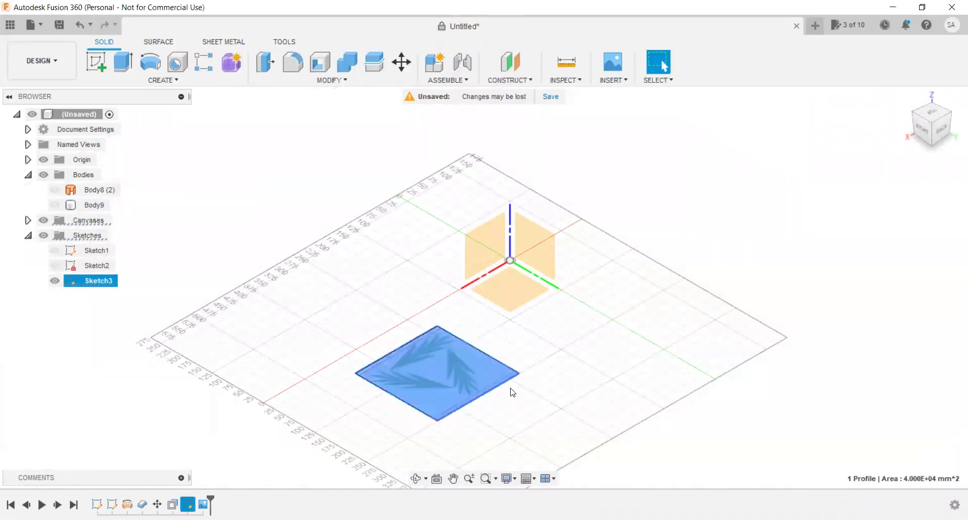
Delete Sketch3 from the browser, confirming the warning, and view the canvas from the top.
click(571, 352)
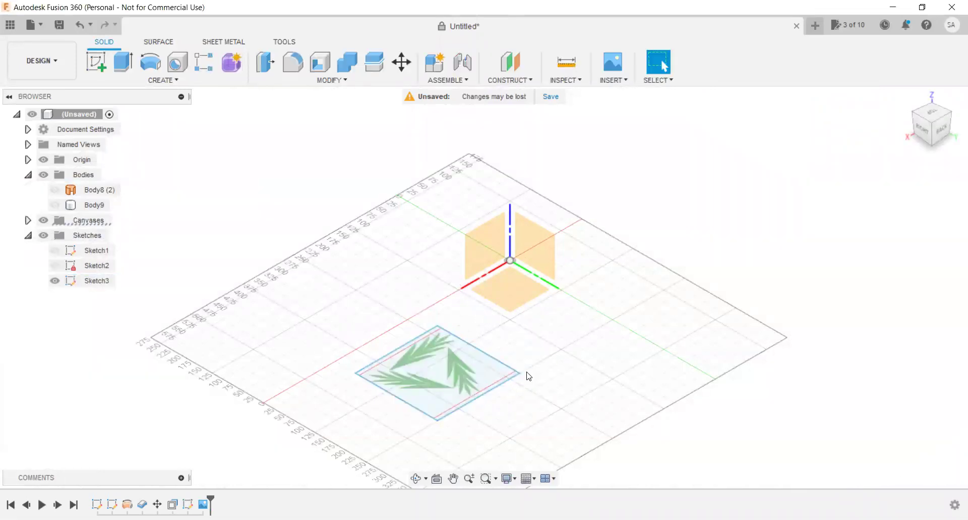
click(86, 280)
right_click(93, 277)
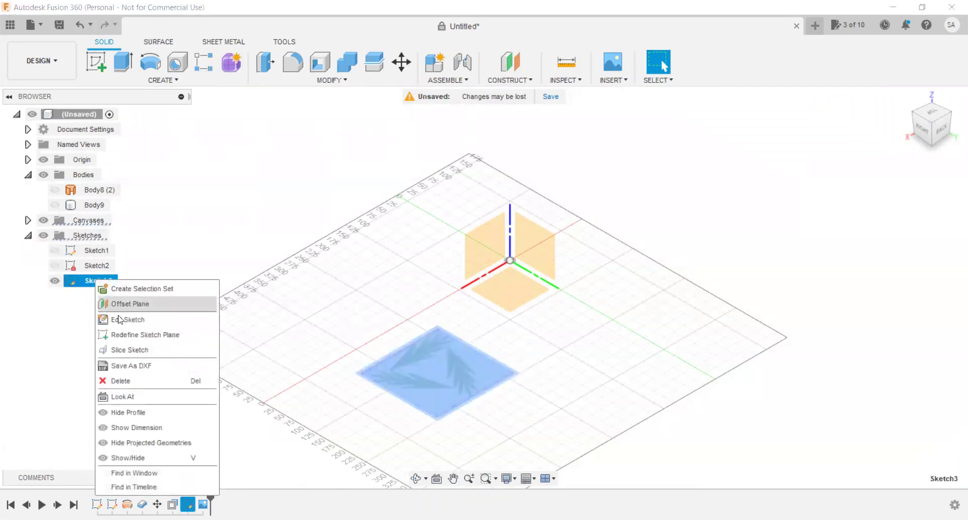
click(127, 381)
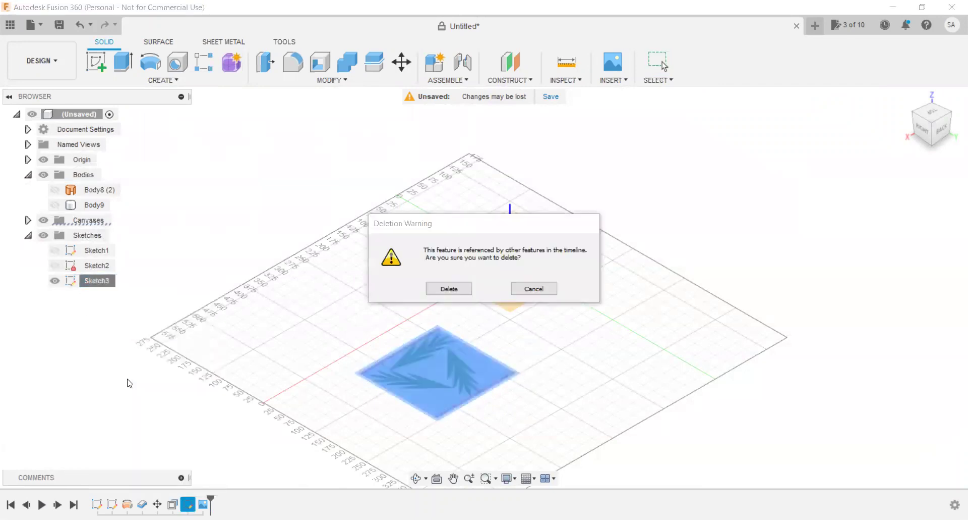
click(454, 292)
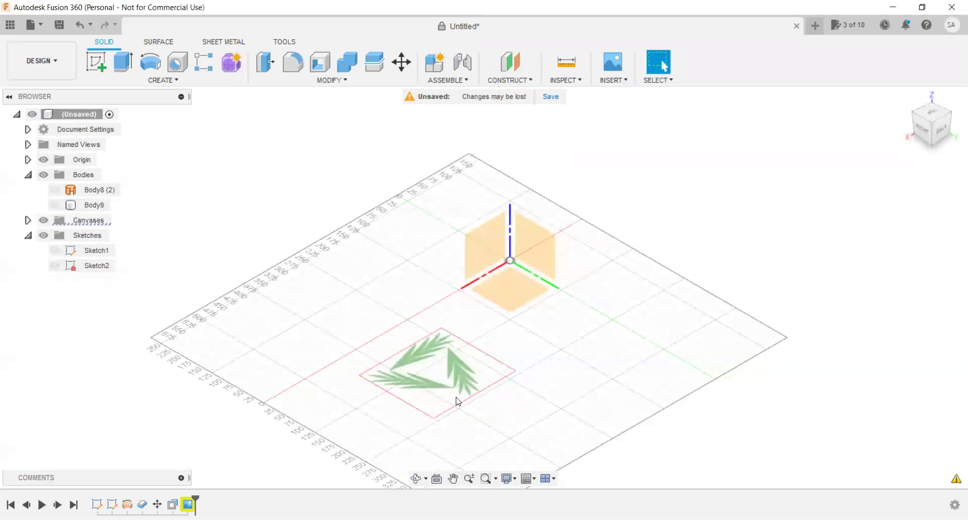
click(932, 114)
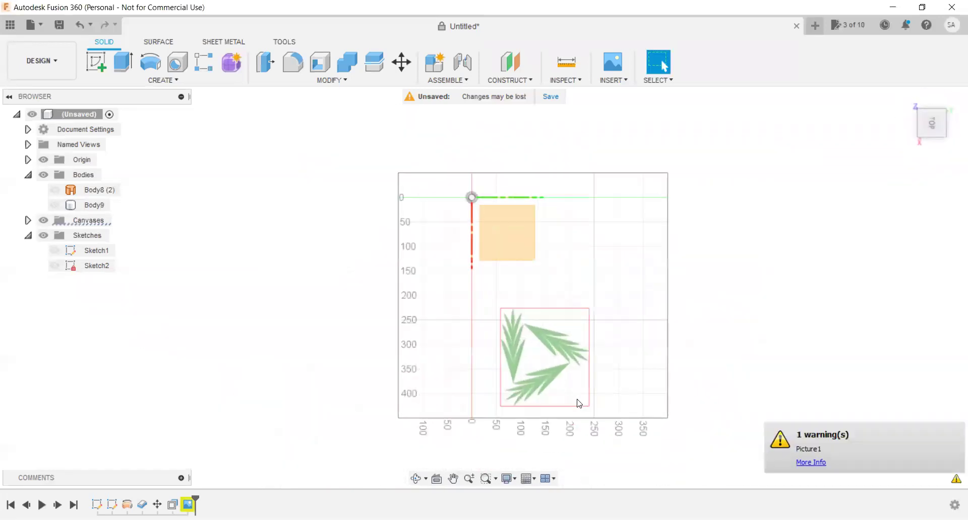
scroll(575, 409, up, 3)
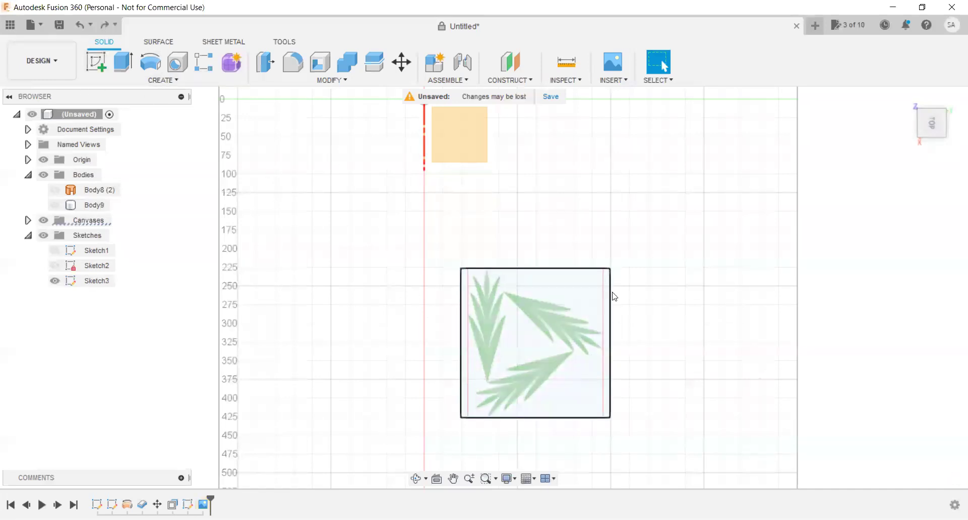
scroll(467, 352, down, 3)
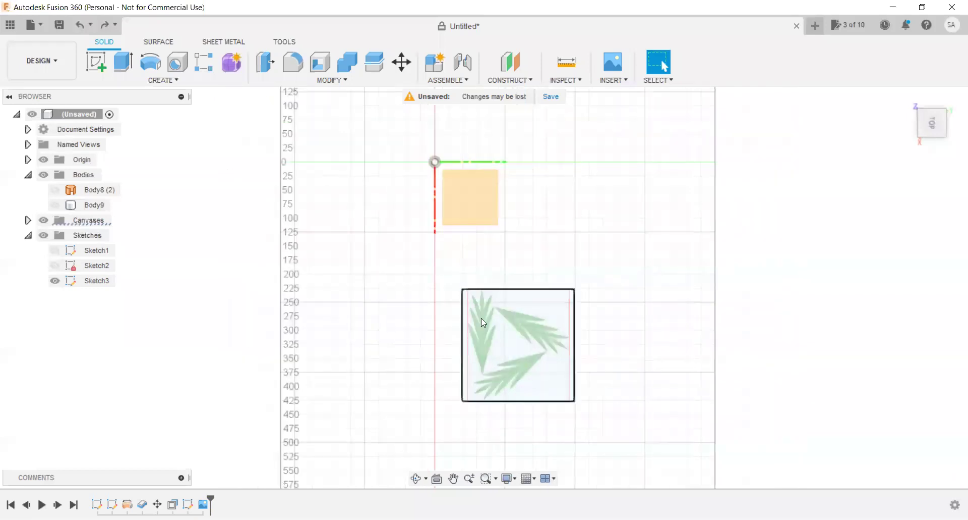
scroll(482, 318, up, 2)
scroll(526, 339, up, 2)
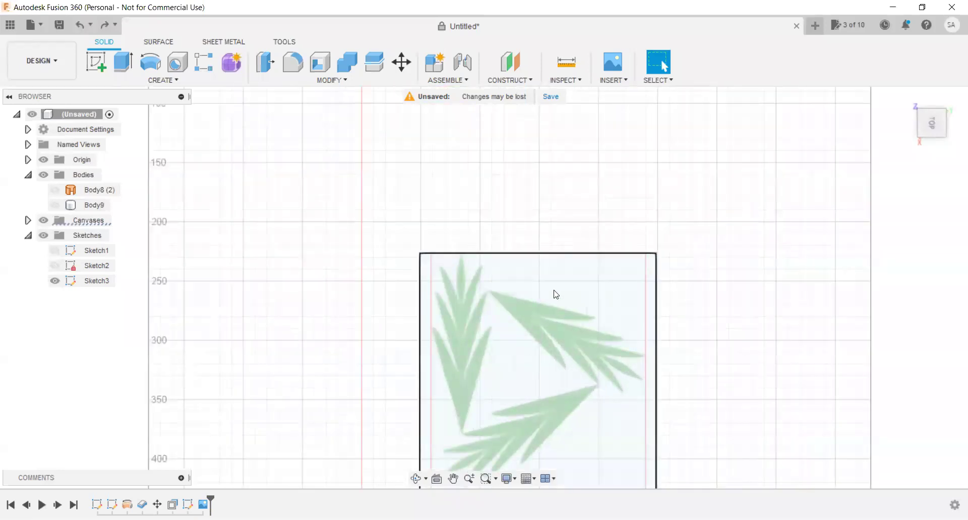
key(ctrl+z)
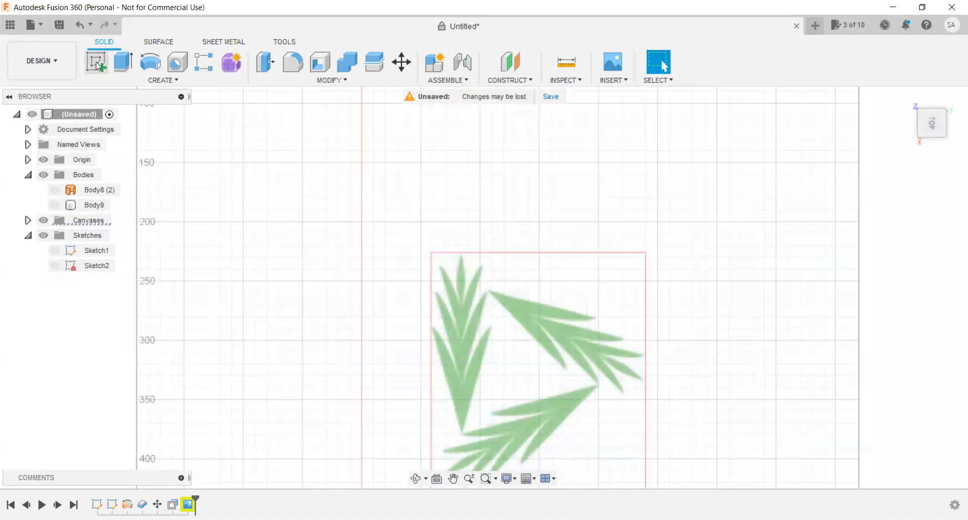
Start Sketch4 on the ground plane with the fit-point Spline tool.
click(96, 61)
click(449, 179)
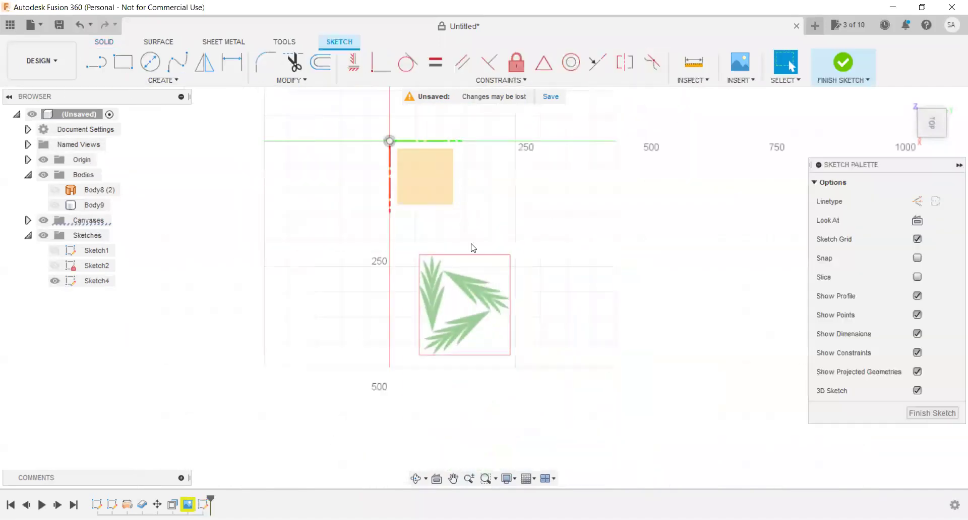
click(177, 62)
scroll(447, 283, up, 2)
scroll(444, 275, up, 2)
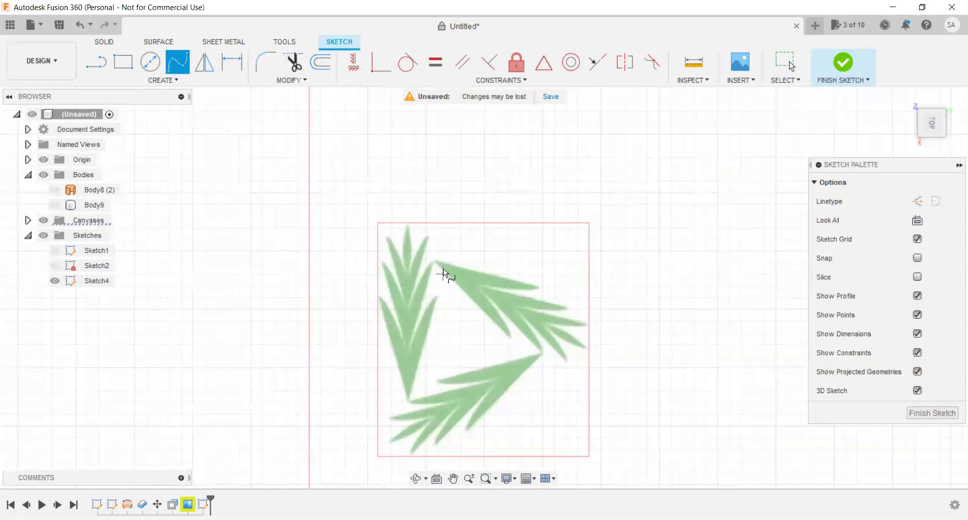
scroll(479, 292, up, 3)
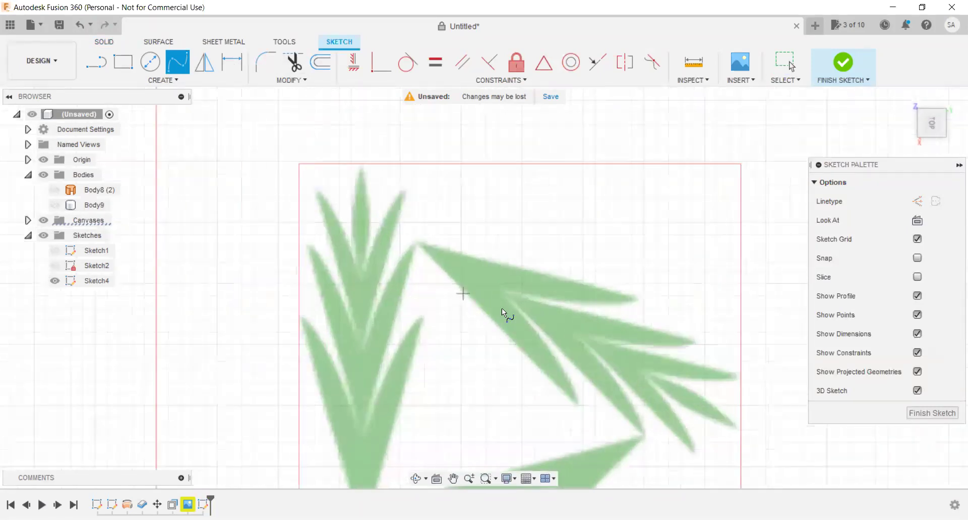
Trace the spline from the leaf's base along its upper edge and around the tip.
click(422, 242)
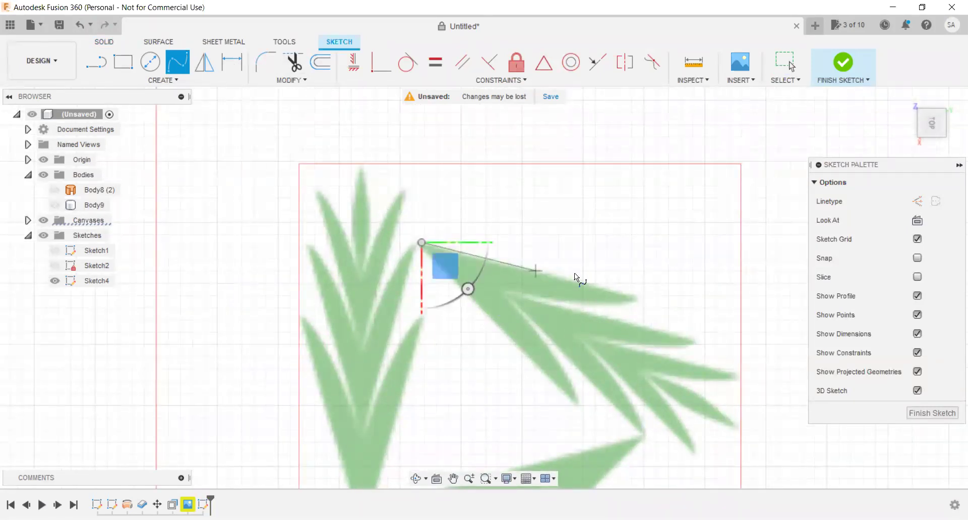
click(627, 293)
scroll(627, 293, up, 1)
scroll(637, 301, down, 2)
scroll(633, 299, up, 1)
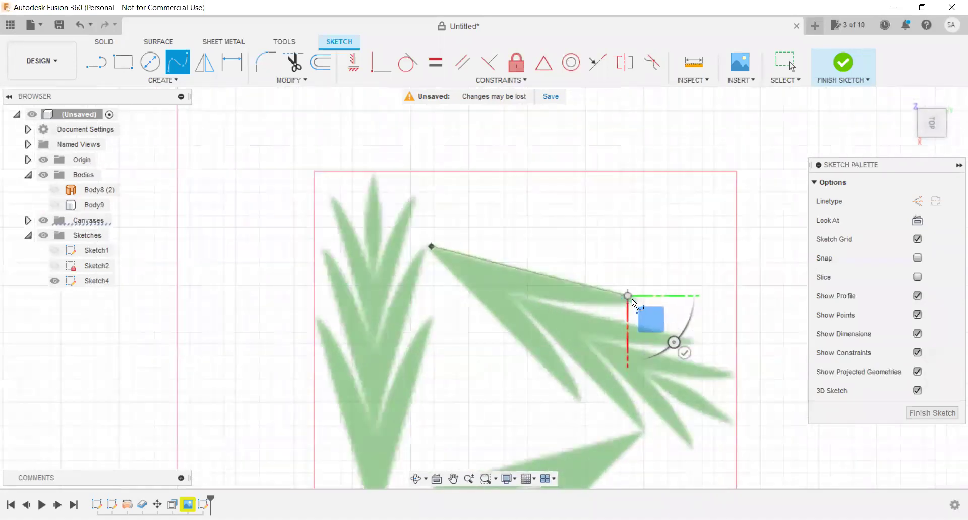
scroll(631, 298, down, 1)
scroll(628, 294, down, 1)
scroll(631, 298, up, 1)
scroll(637, 302, up, 1)
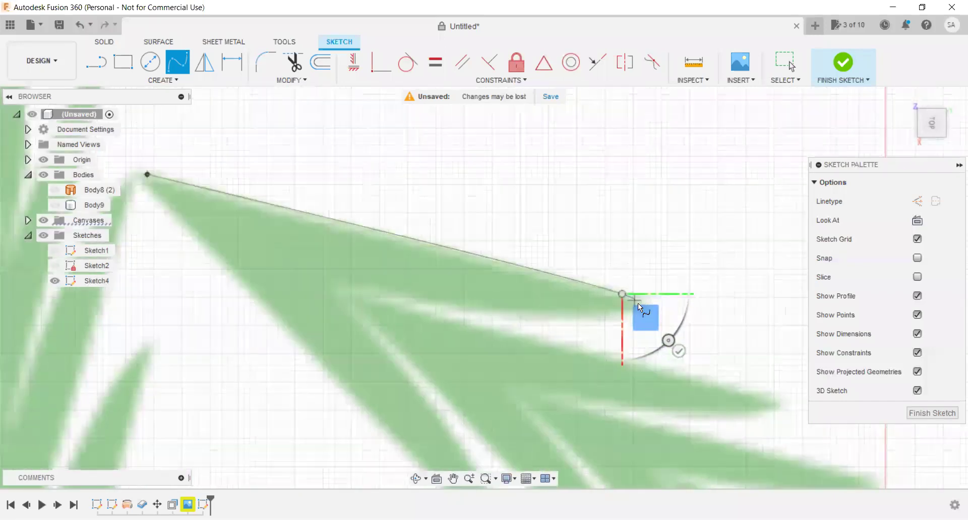
scroll(638, 303, up, 1)
scroll(641, 304, up, 1)
scroll(647, 307, down, 1)
scroll(652, 282, up, 1)
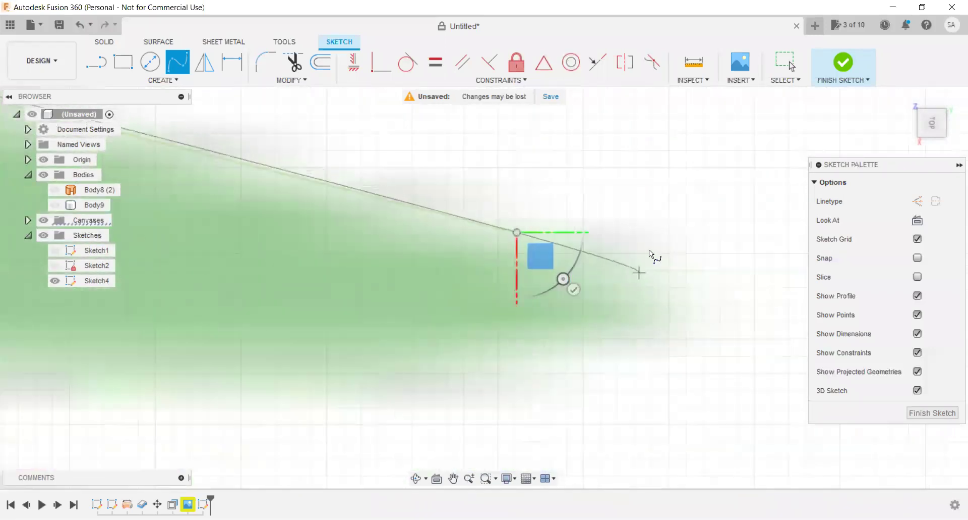
click(670, 277)
scroll(626, 340, down, 2)
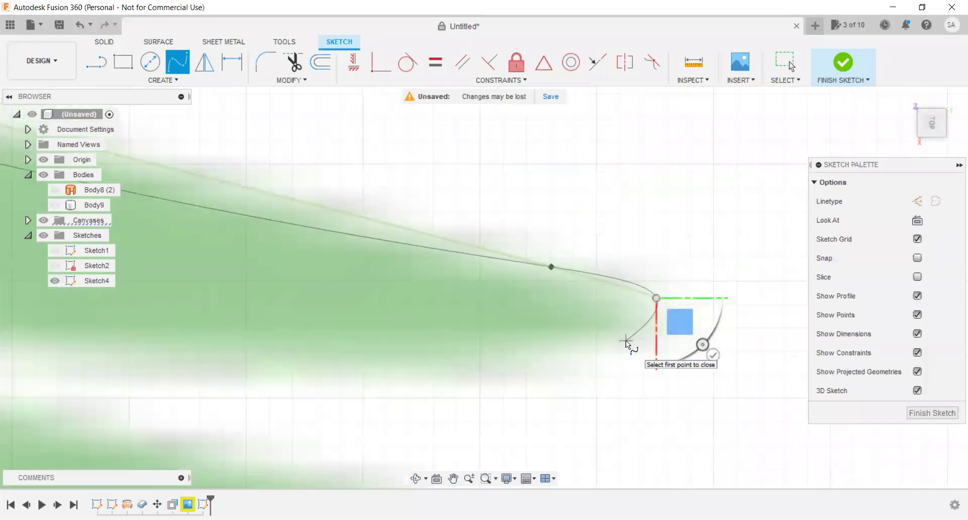
scroll(625, 340, down, 1)
scroll(625, 340, down, 2)
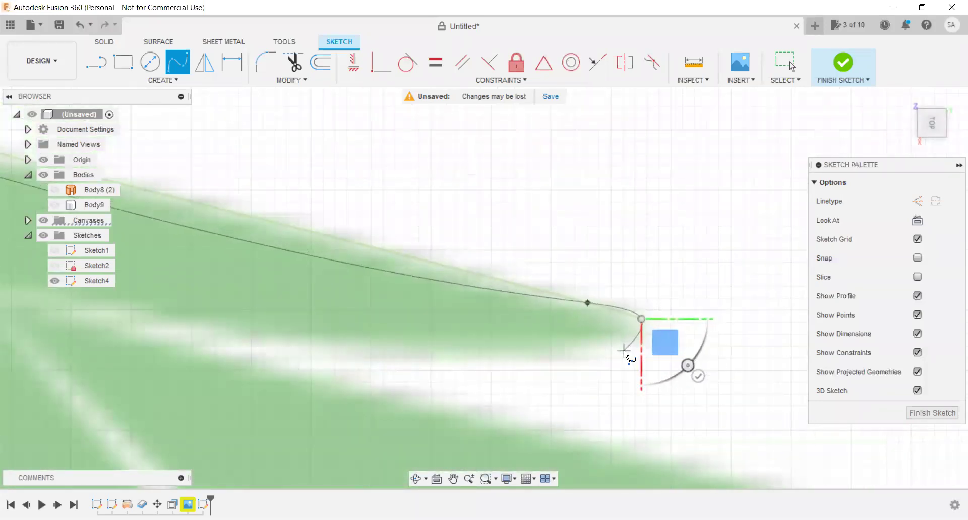
click(624, 350)
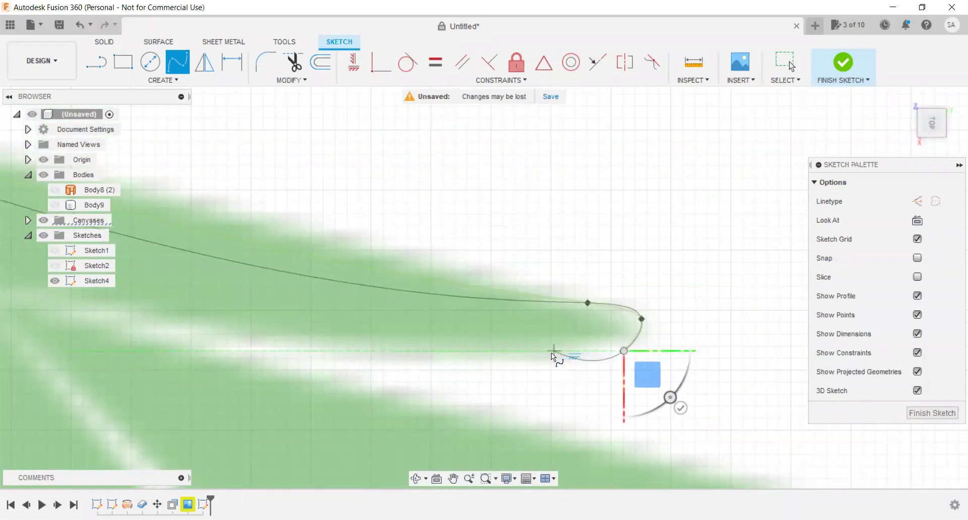
click(552, 351)
Continue the spline back along the leaf's lower edge to where the leaflets meet.
mouse_move(150, 323)
shift+middle_down()
mouse_move(264, 370)
mouse_move(287, 357)
mouse_move(204, 344)
shift+middle_up()
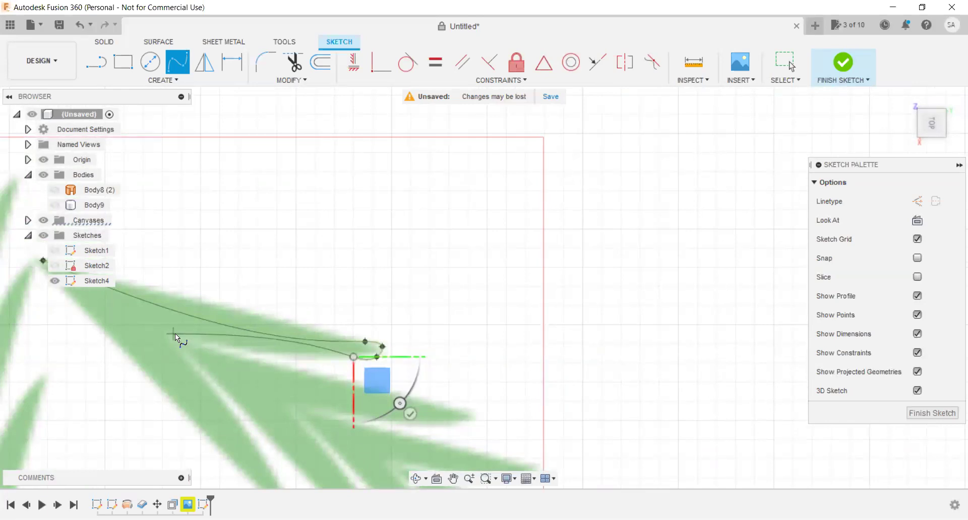
click(311, 356)
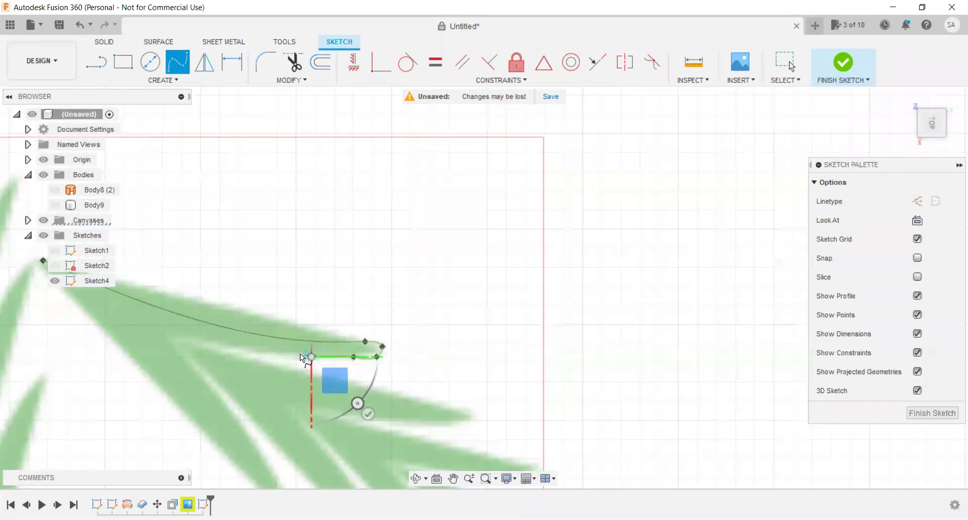
click(222, 343)
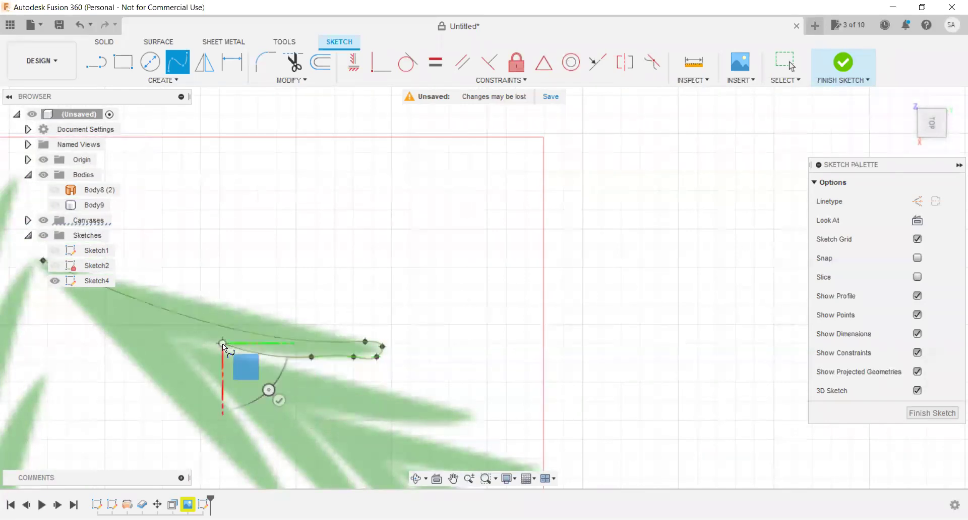
click(183, 335)
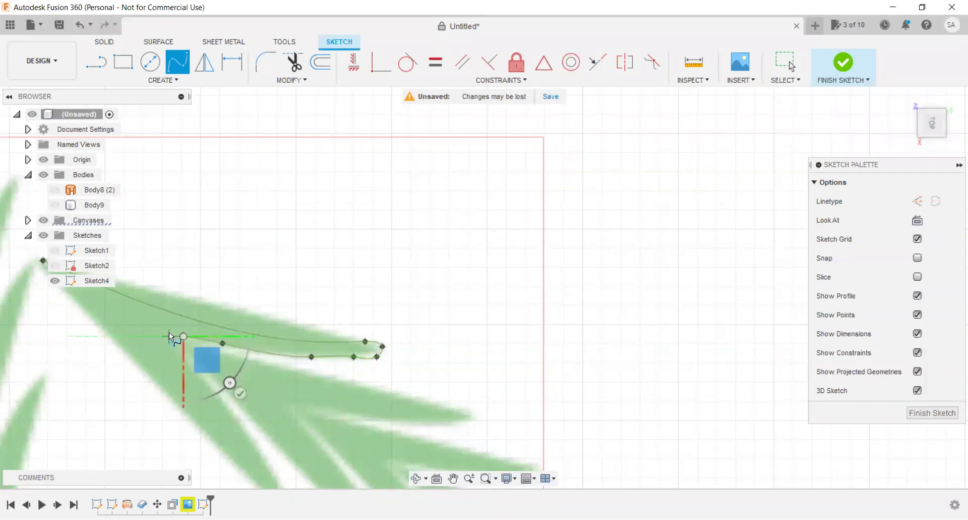
click(168, 332)
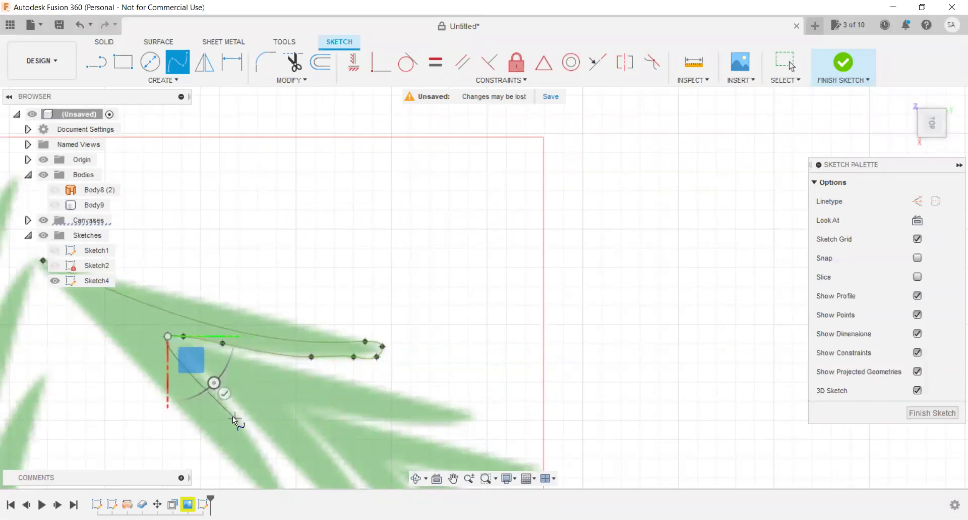
Extend the spline down the lower leaflet's edge to its tip.
scroll(229, 415, down, 3)
scroll(227, 412, up, 3)
scroll(224, 409, up, 3)
scroll(213, 392, up, 2)
click(184, 329)
scroll(183, 329, down, 3)
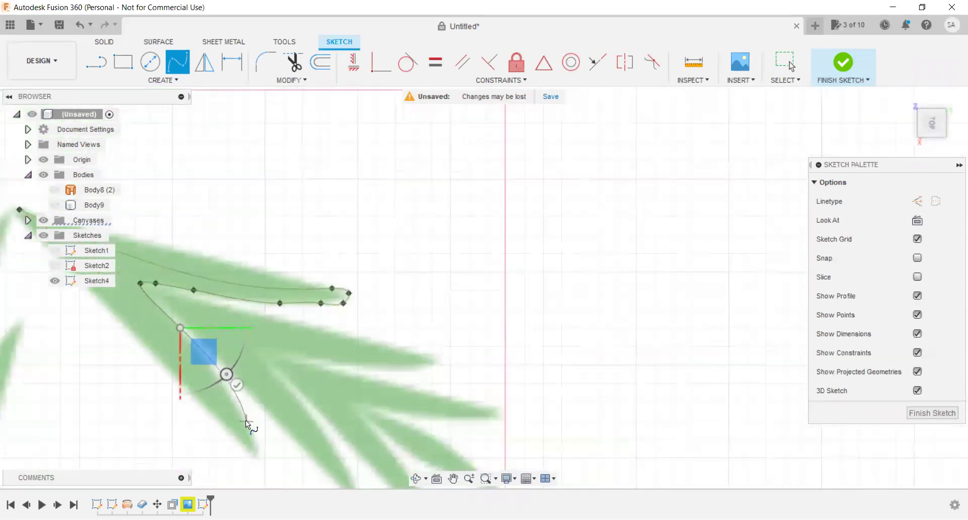
click(232, 396)
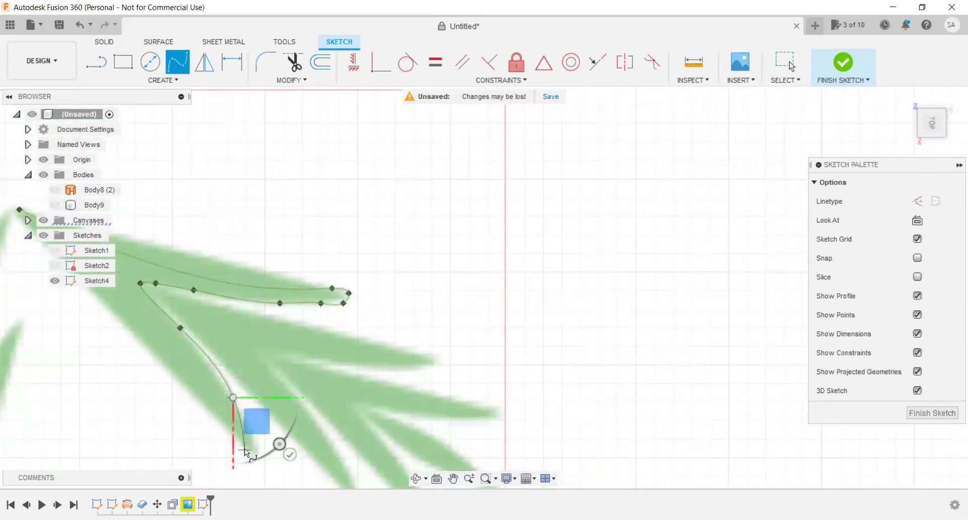
click(253, 442)
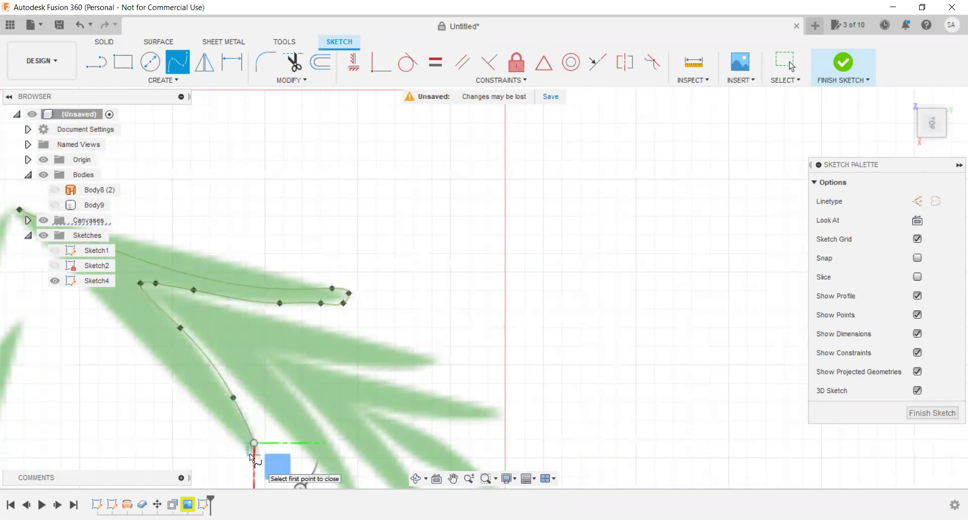
click(246, 454)
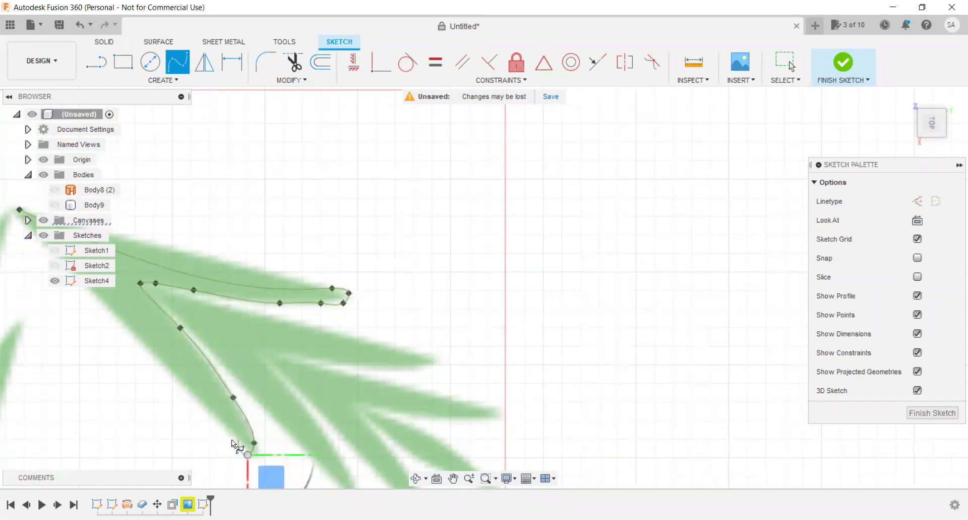
Trace back up the leaflet's other edge and close the spline at its start point.
click(208, 412)
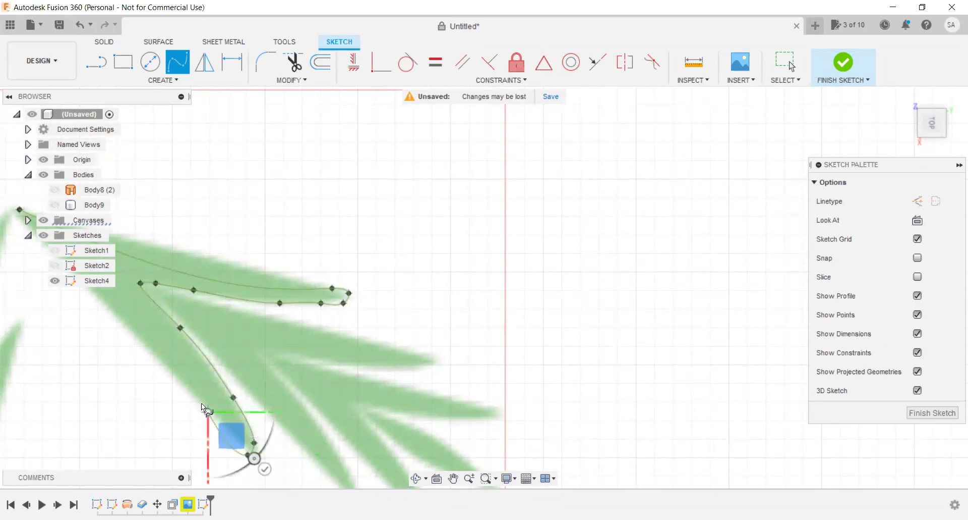
click(132, 335)
click(98, 290)
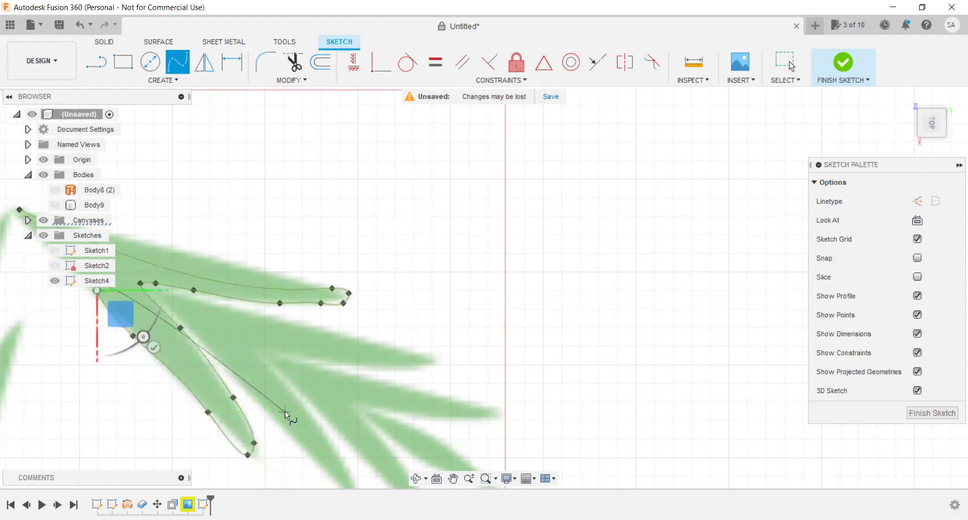
scroll(275, 402, down, 3)
scroll(168, 329, up, 3)
scroll(186, 345, up, 2)
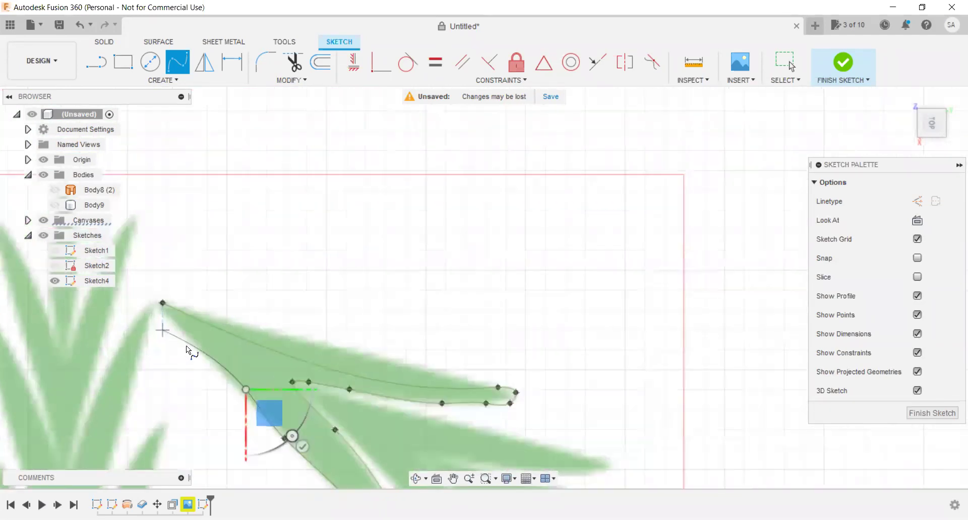
click(162, 303)
Zoom in and out to inspect the closed two-prong leaf profile over the canvas.
scroll(205, 307, down, 2)
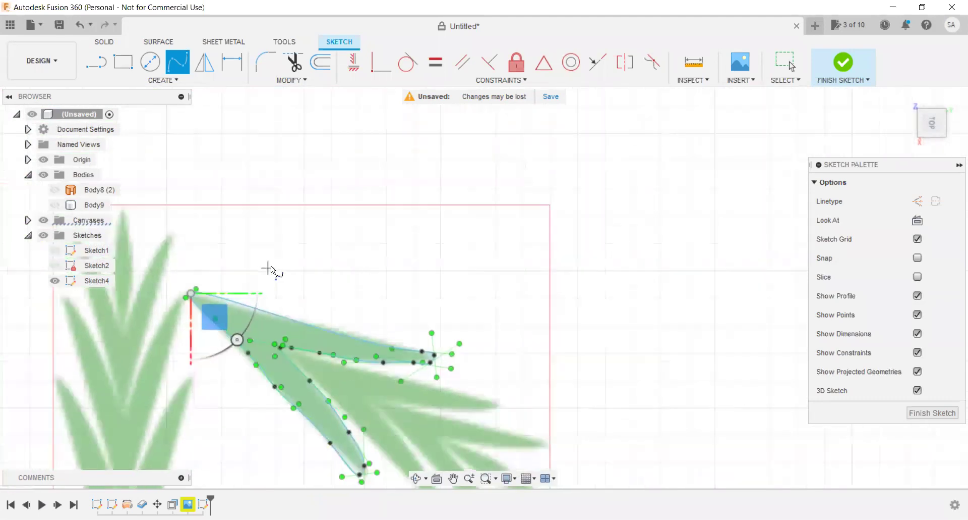
scroll(270, 265, down, 2)
scroll(292, 333, up, 2)
scroll(272, 331, up, 2)
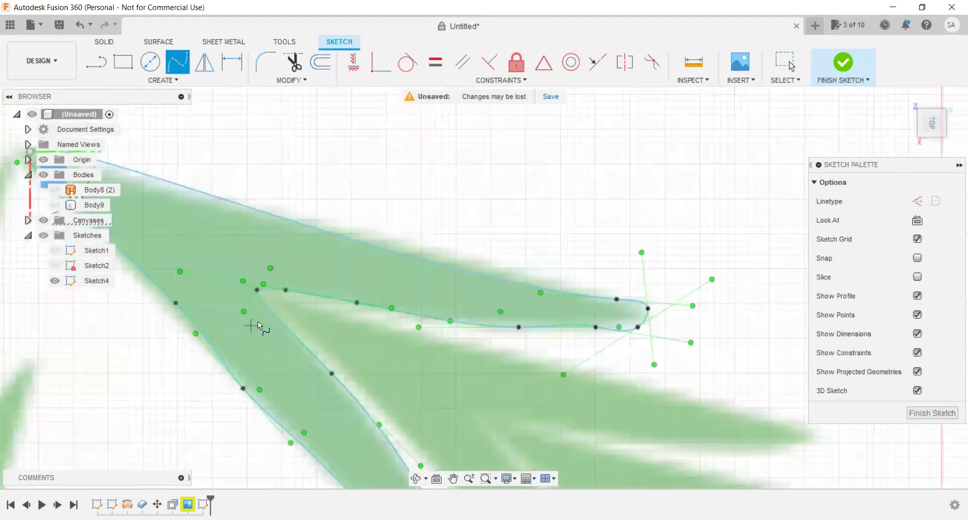
scroll(303, 325, up, 2)
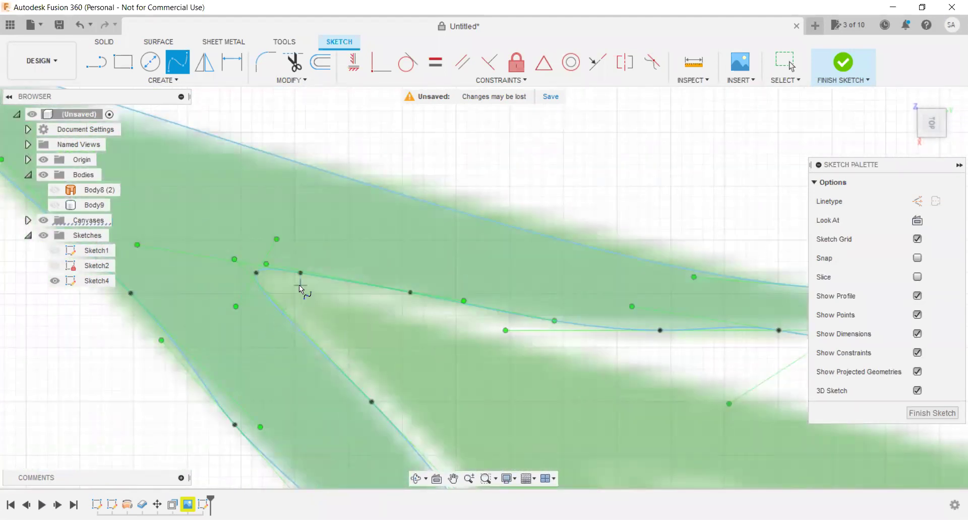
scroll(304, 291, down, 2)
scroll(303, 292, down, 1)
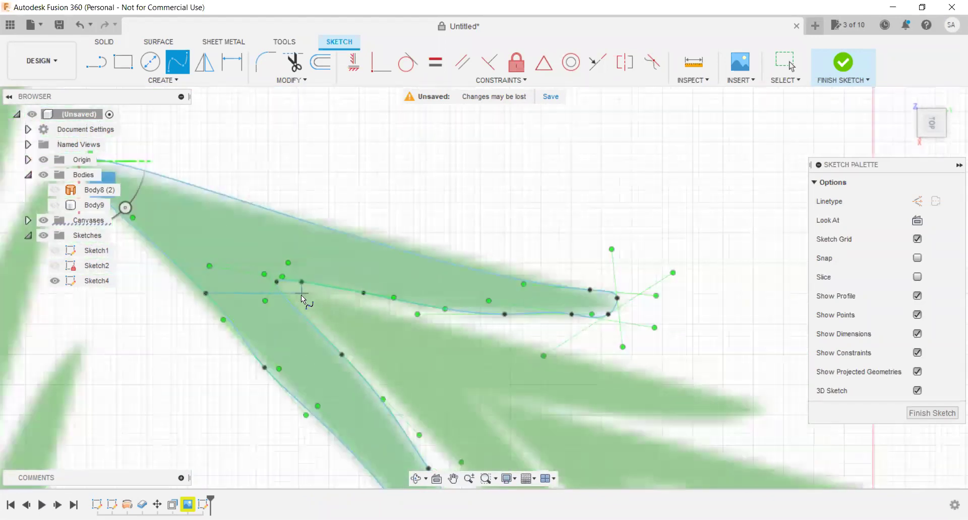
scroll(303, 301, up, 2)
scroll(304, 306, up, 2)
scroll(301, 288, up, 2)
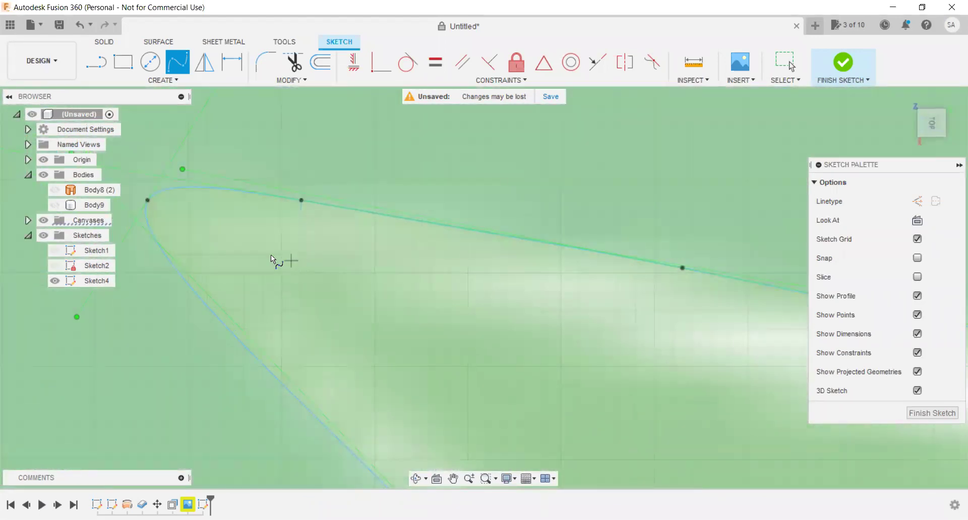
scroll(283, 265, down, 1)
scroll(323, 280, down, 1)
scroll(378, 255, down, 1)
scroll(408, 227, down, 2)
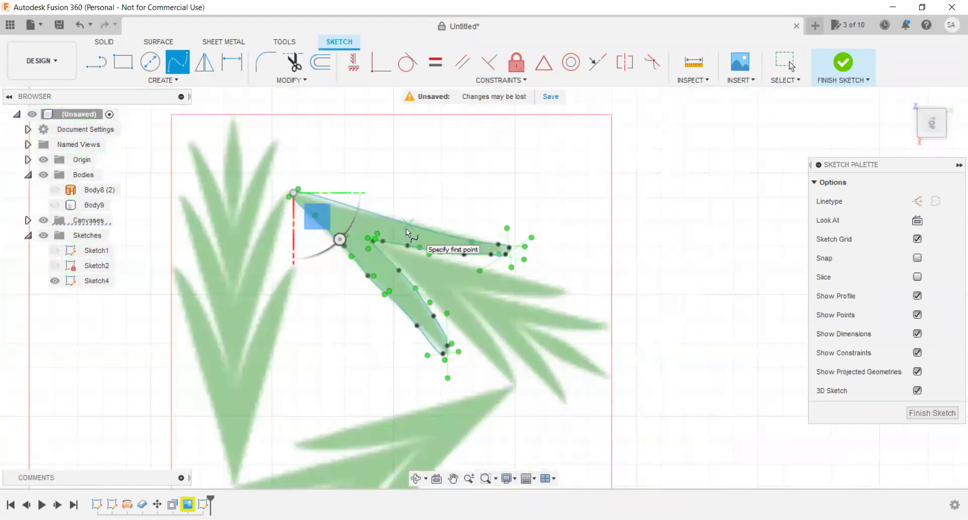
scroll(405, 258, down, 2)
scroll(454, 323, down, 1)
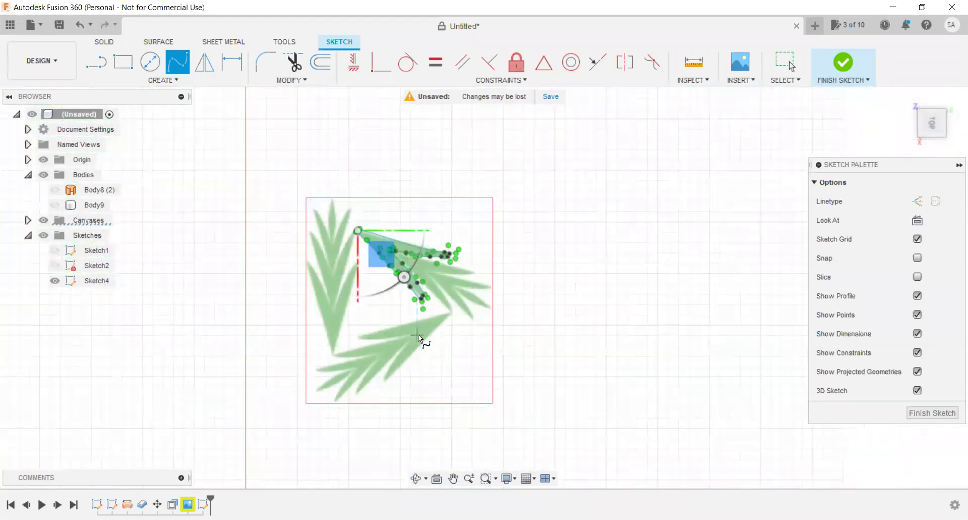
scroll(413, 260, up, 2)
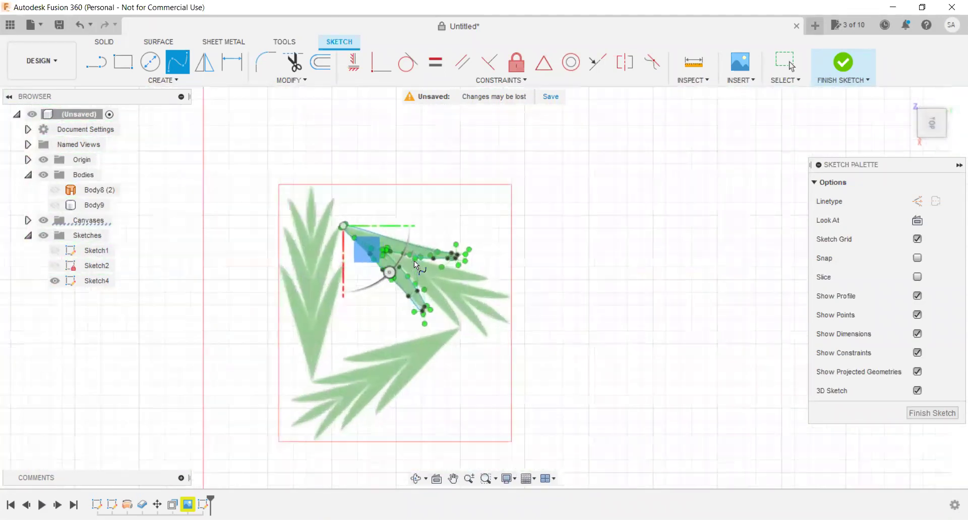
scroll(413, 260, up, 1)
scroll(416, 260, up, 2)
scroll(406, 275, up, 2)
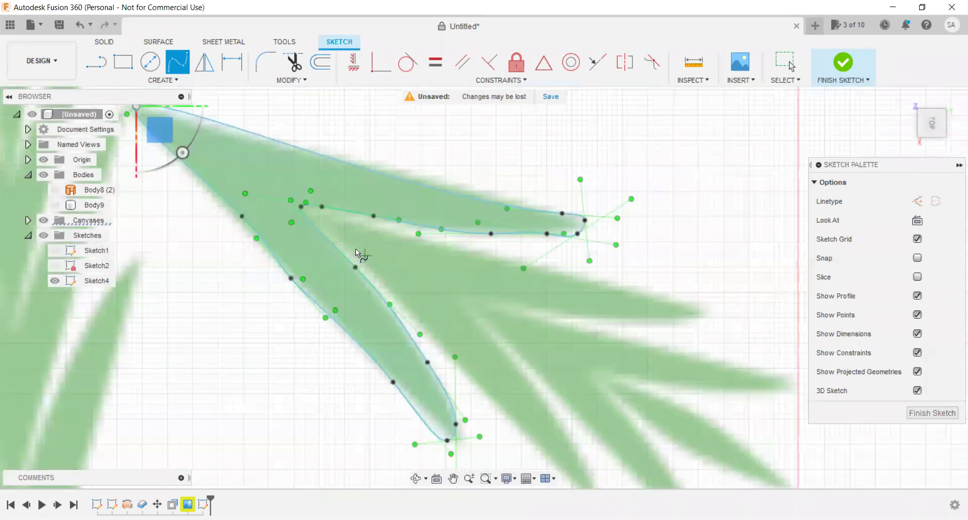
Start a spline at the leaf fork and trace the upper leaf edge to the tip.
click(324, 215)
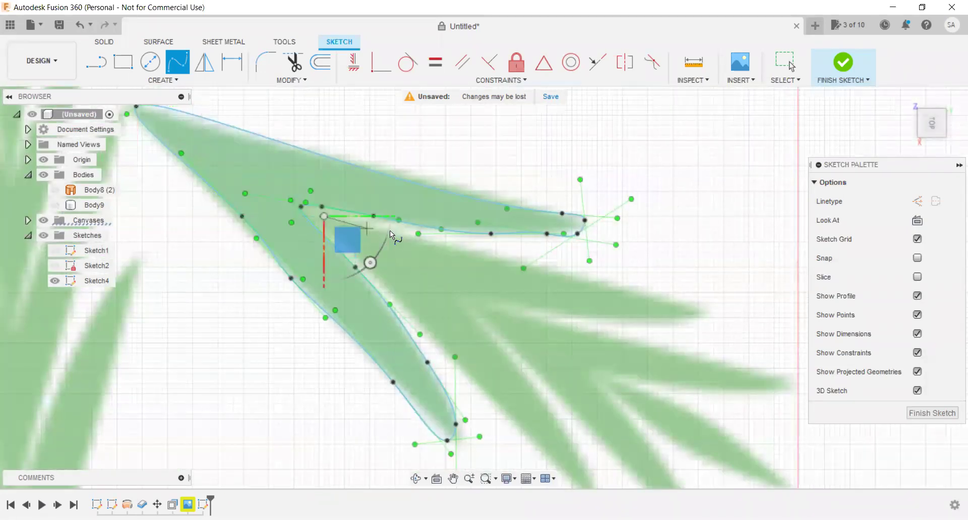
click(409, 241)
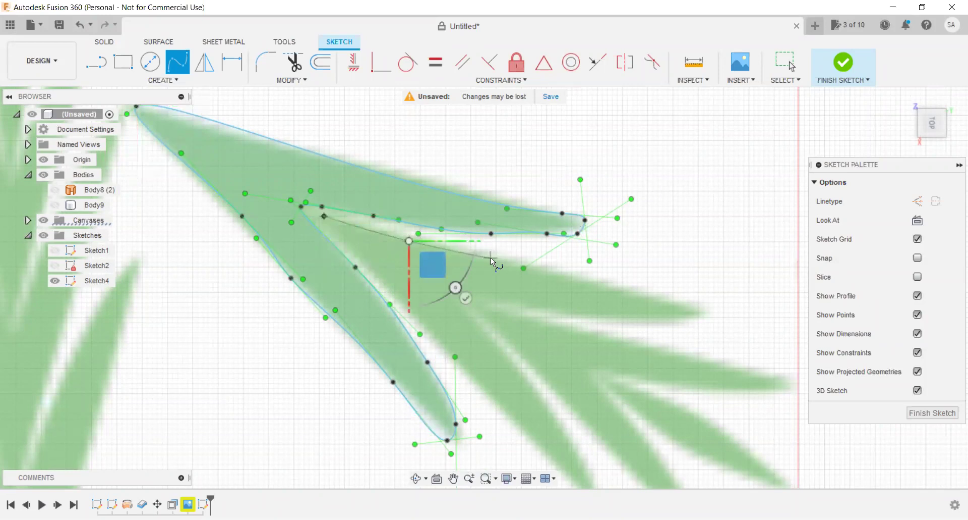
click(491, 257)
click(601, 278)
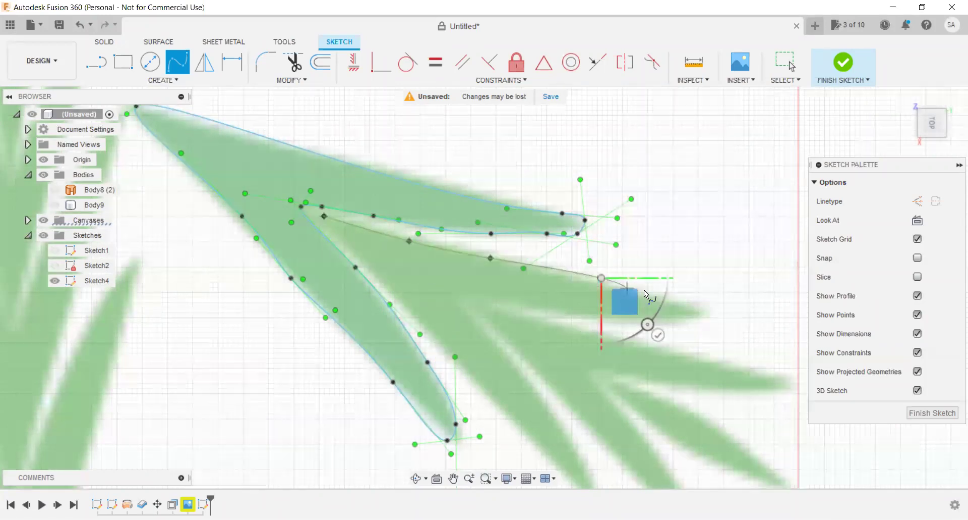
click(697, 302)
scroll(701, 309, down, 2)
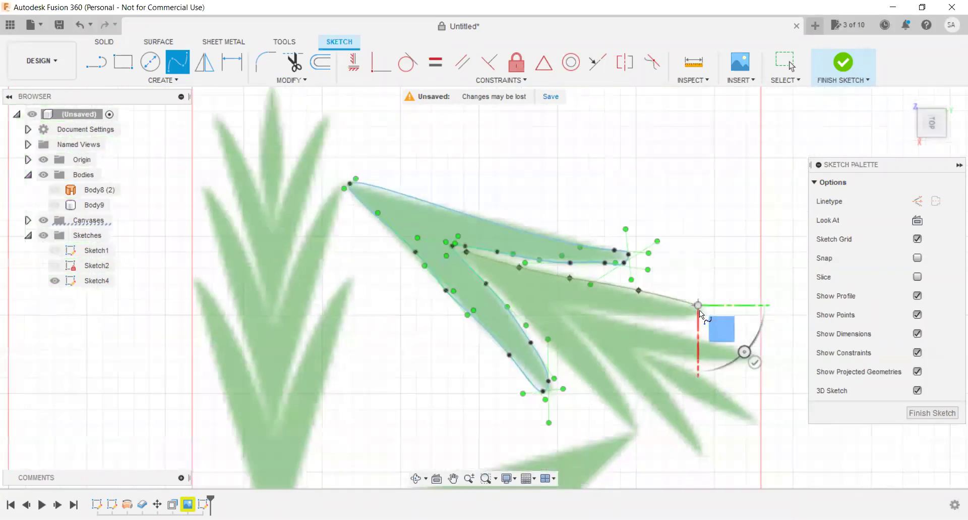
scroll(701, 311, up, 2)
scroll(706, 308, up, 2)
scroll(706, 307, up, 2)
scroll(698, 323, up, 2)
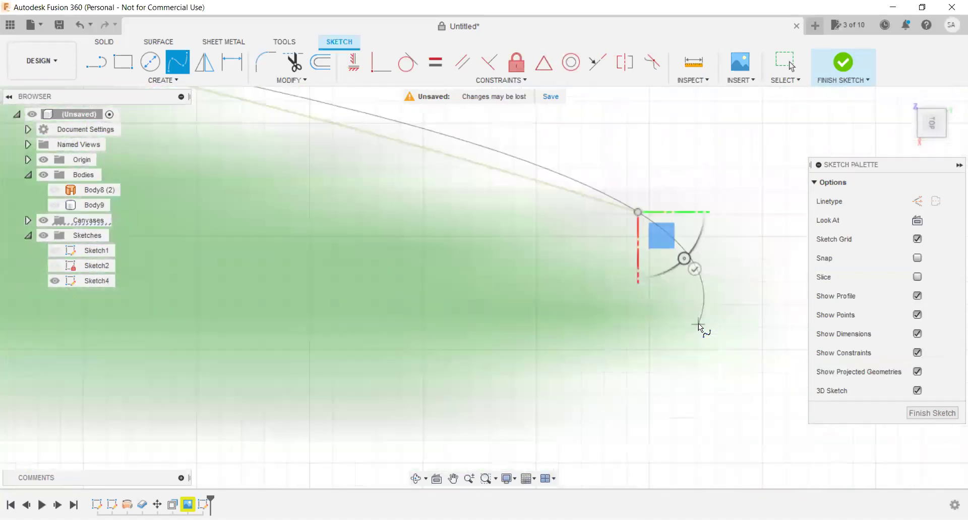
scroll(770, 293, down, 2)
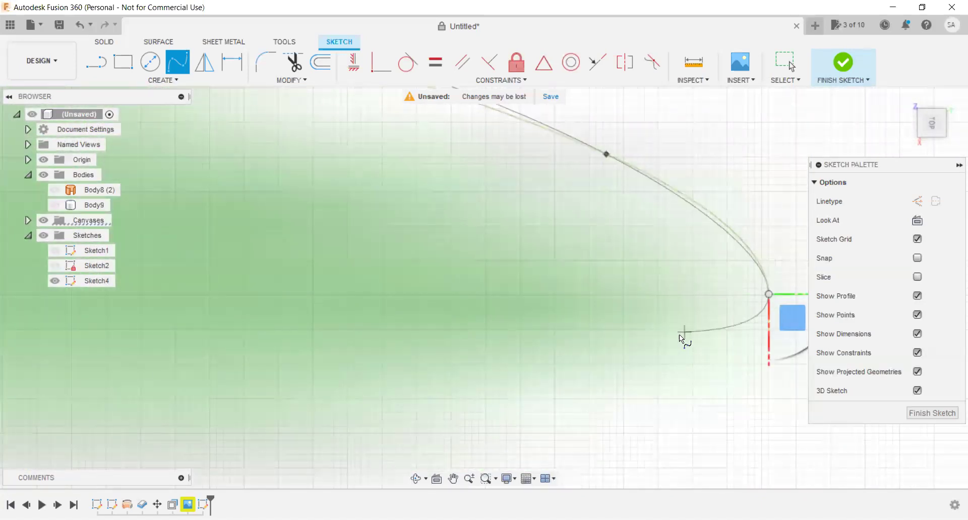
scroll(678, 336, down, 1)
scroll(660, 358, down, 1)
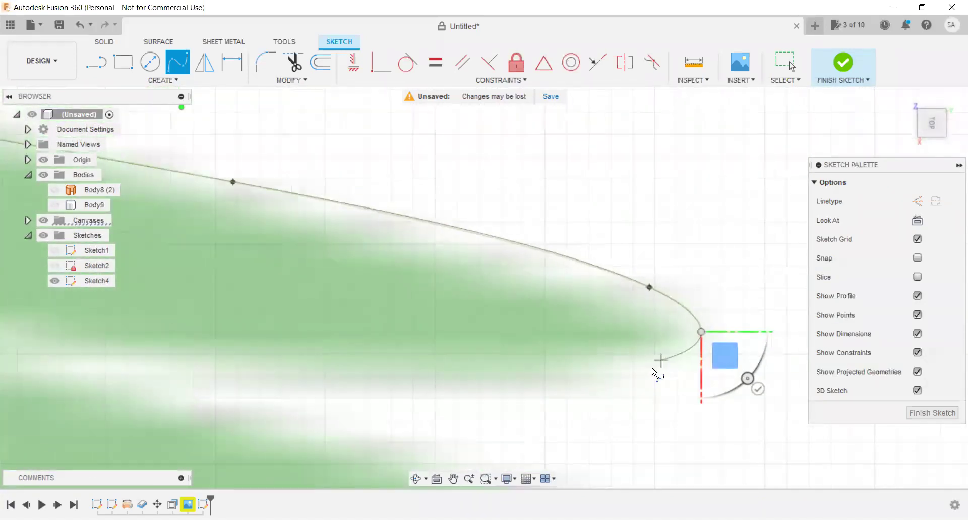
Round the leaf tip and trace the underside back toward the leaf base.
click(624, 360)
scroll(618, 373, down, 2)
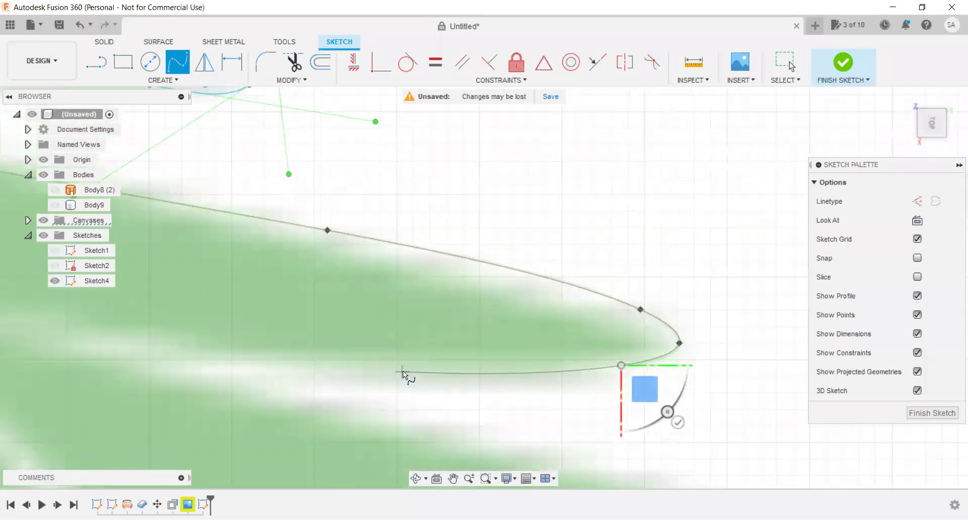
click(403, 370)
scroll(437, 391, down, 2)
scroll(468, 391, down, 2)
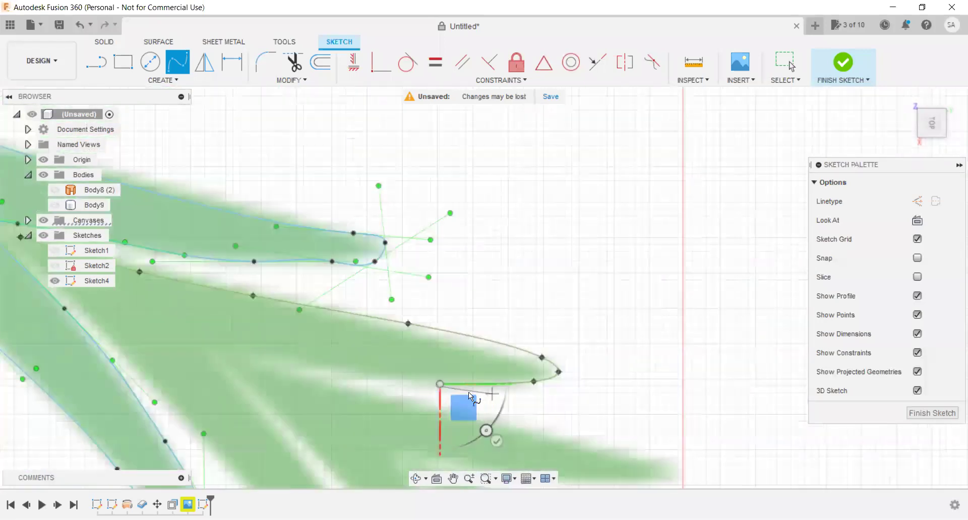
click(323, 373)
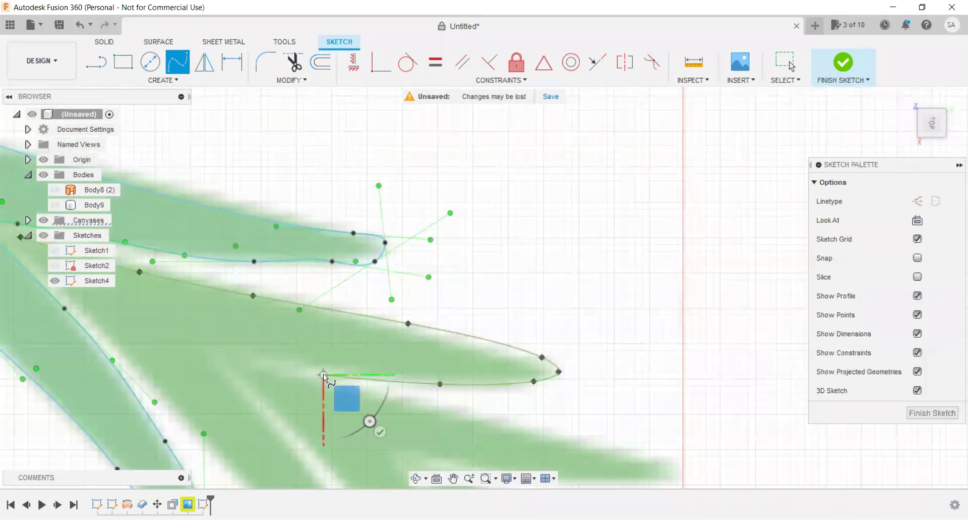
click(241, 353)
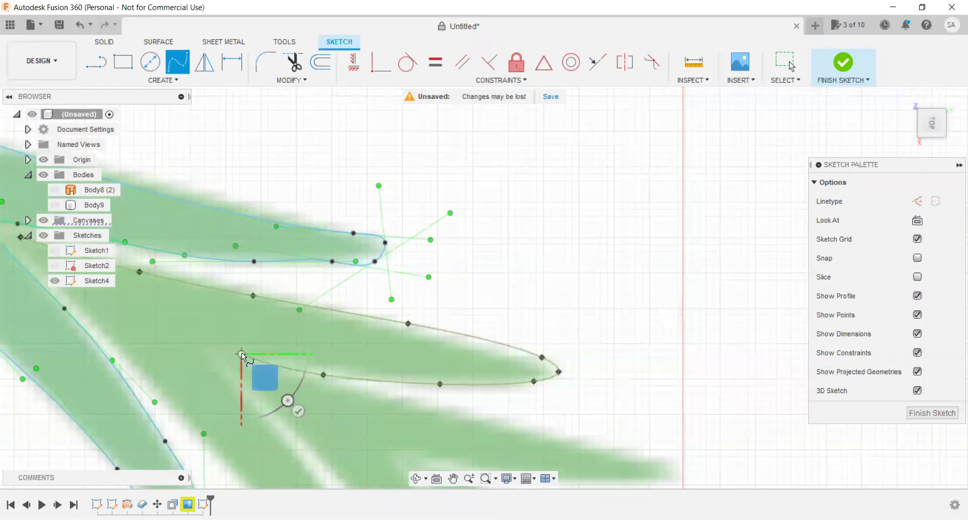
click(216, 359)
scroll(207, 353, down, 2)
scroll(207, 343, down, 2)
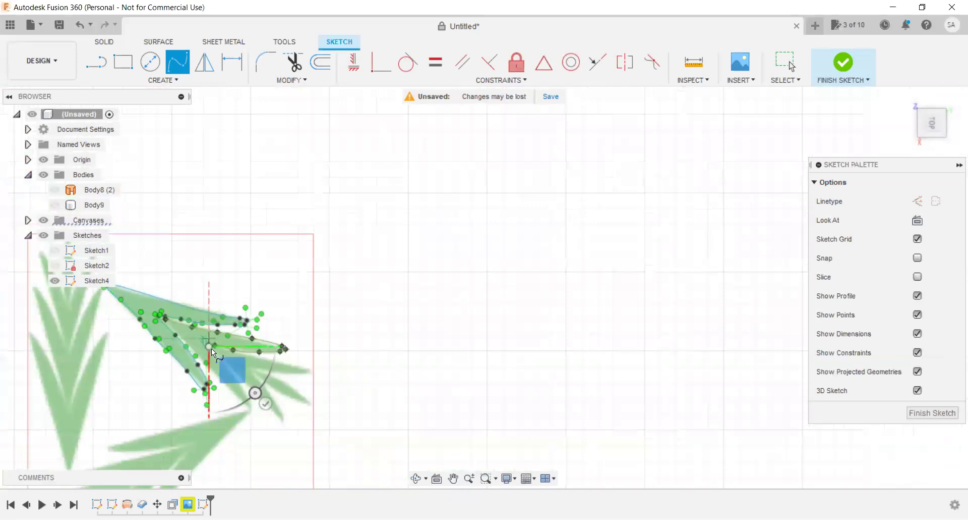
scroll(214, 353, up, 4)
scroll(207, 353, up, 2)
scroll(201, 350, up, 2)
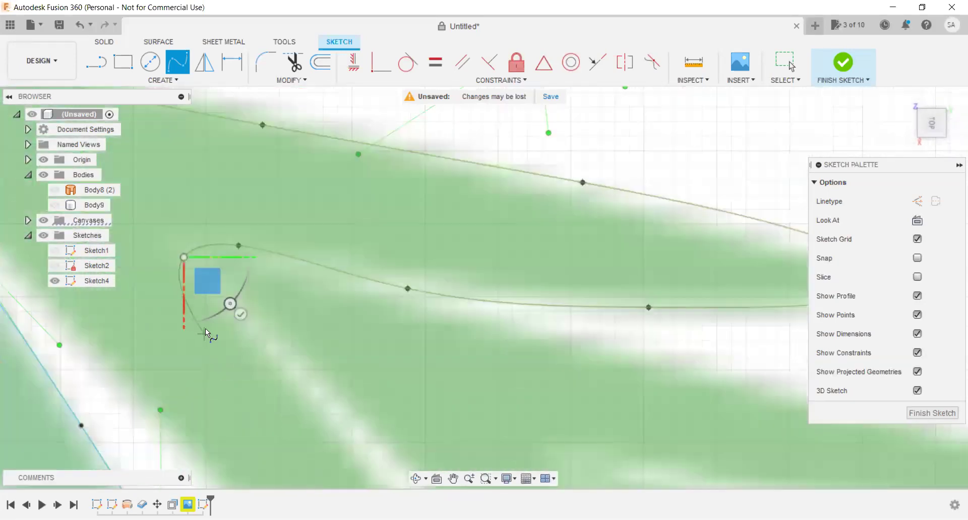
Curve the spline around the leaf base and up the neighbouring edge to the final point.
click(283, 362)
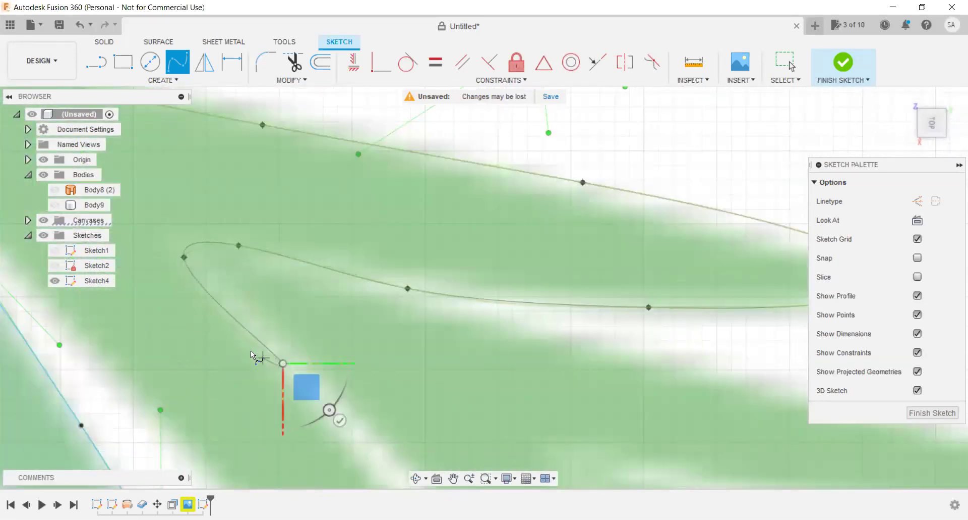
scroll(237, 333, down, 4)
scroll(304, 410, up, 2)
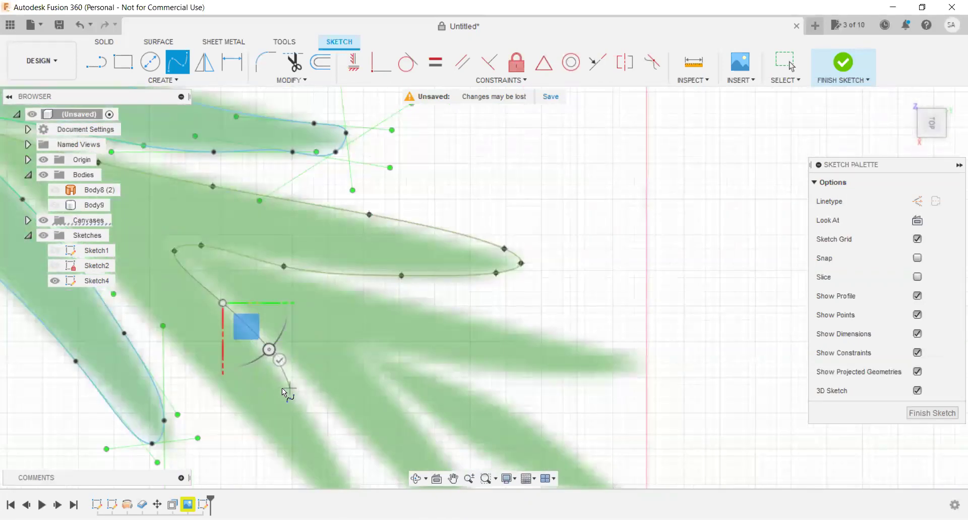
click(289, 387)
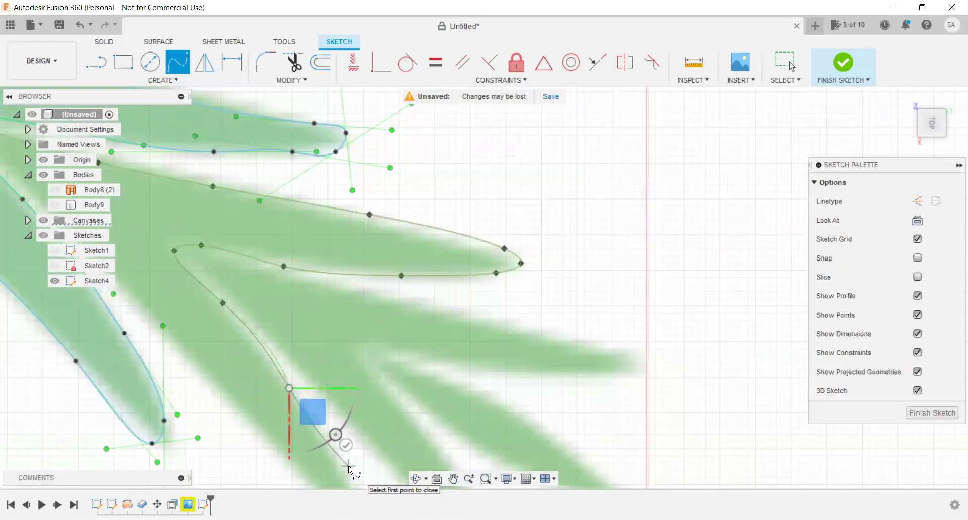
scroll(348, 465, down, 3)
scroll(338, 452, down, 2)
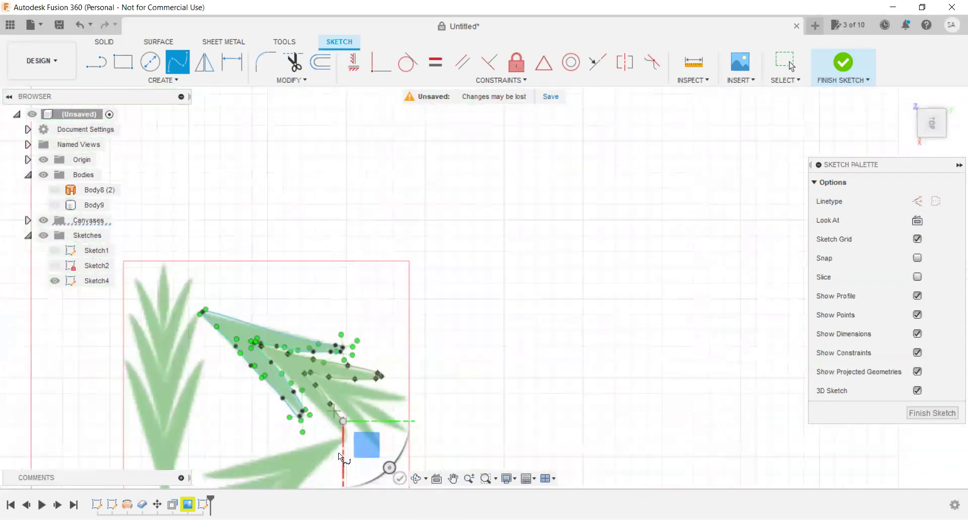
scroll(346, 424, up, 2)
scroll(347, 451, up, 2)
scroll(347, 451, up, 2)
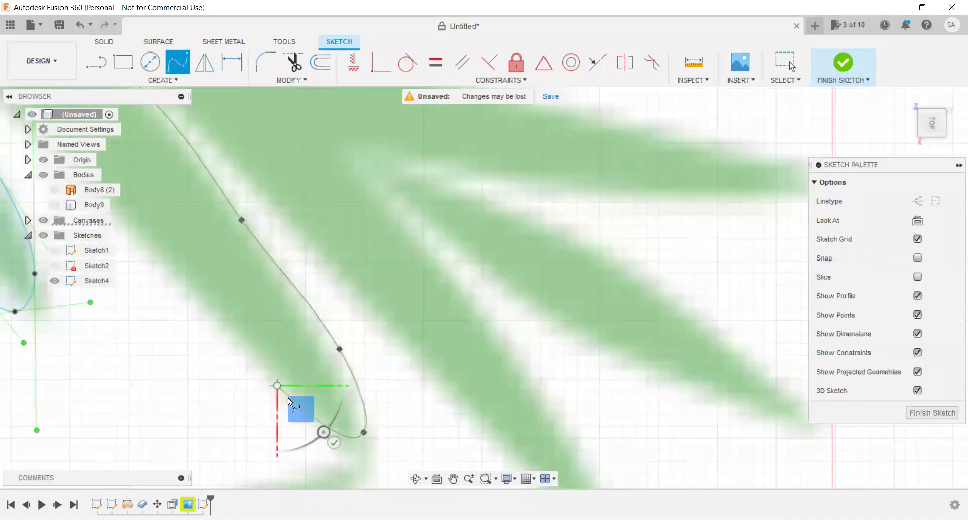
scroll(281, 389, down, 3)
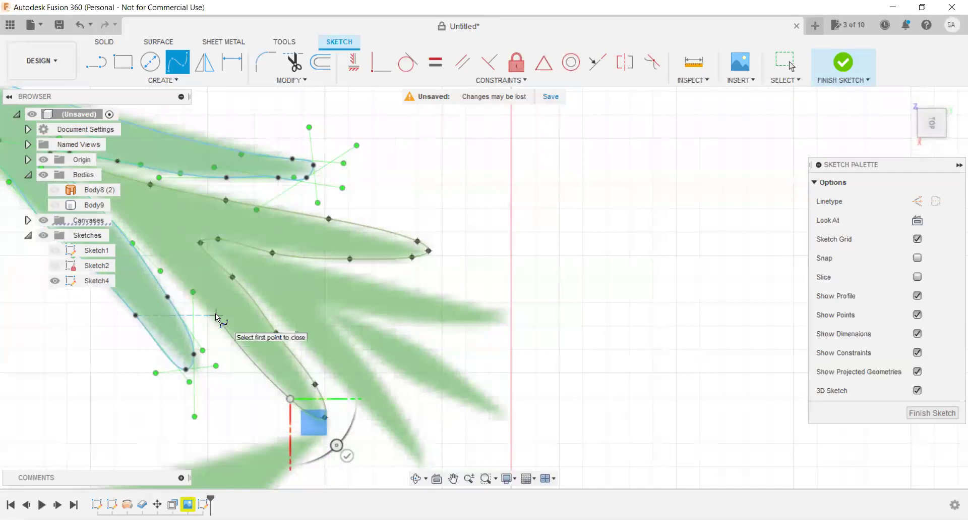
scroll(217, 314, down, 1)
scroll(223, 318, up, 2)
scroll(195, 292, up, 2)
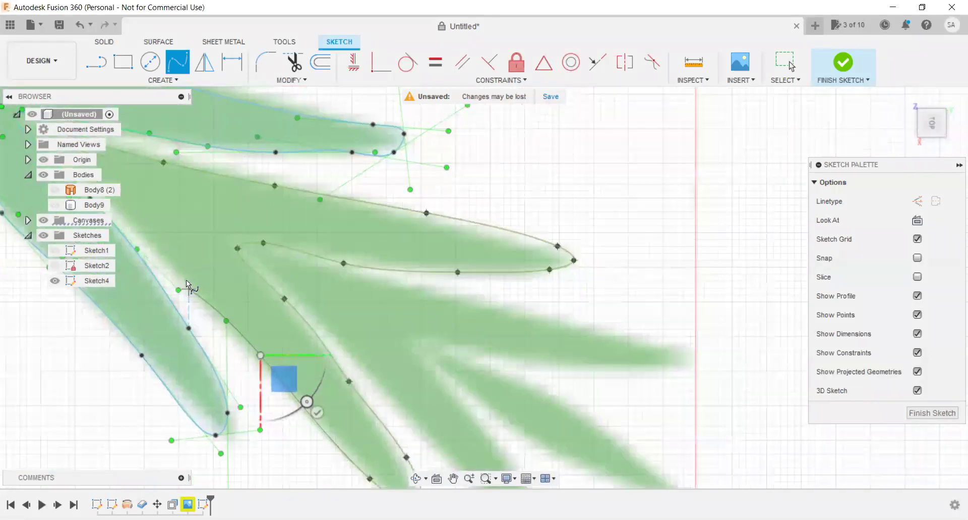
scroll(187, 280, up, 2)
scroll(232, 280, down, 3)
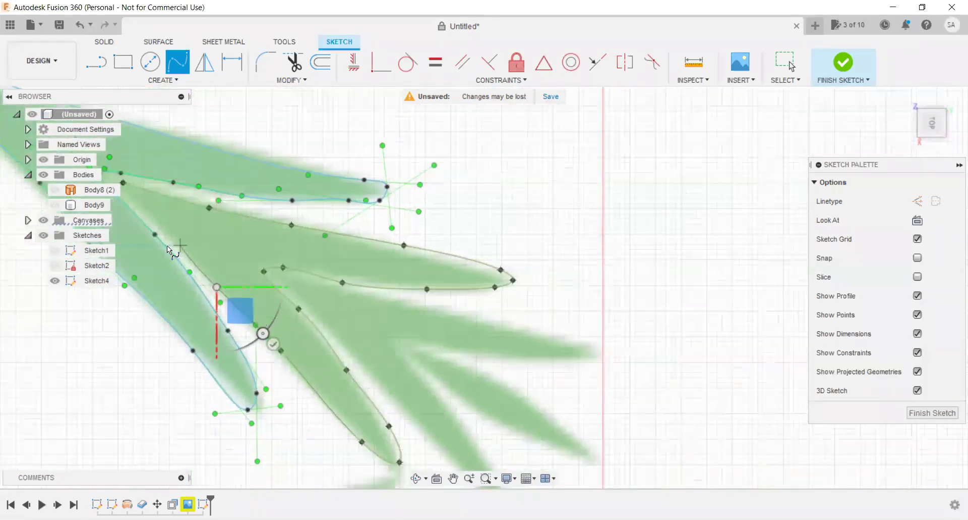
scroll(168, 245, up, 3)
scroll(272, 311, down, 2)
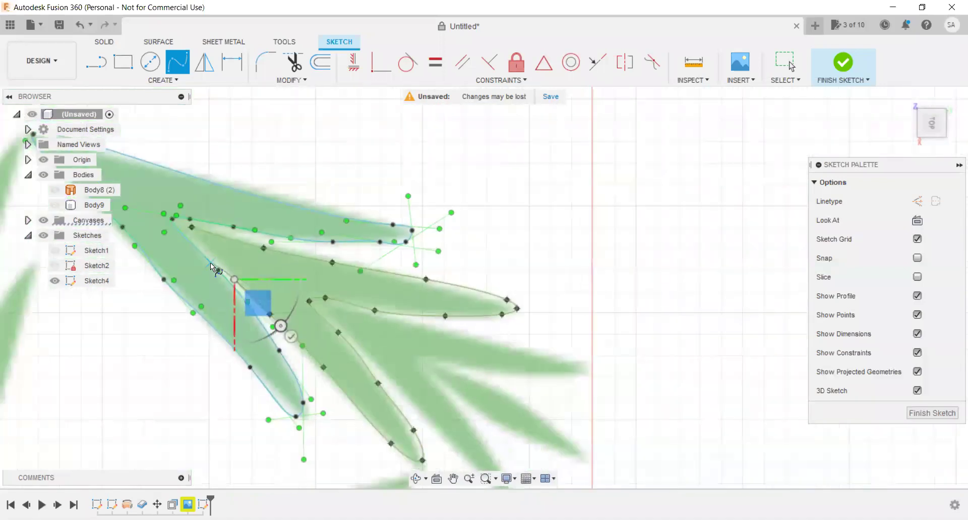
scroll(204, 254, up, 2)
scroll(197, 242, up, 1)
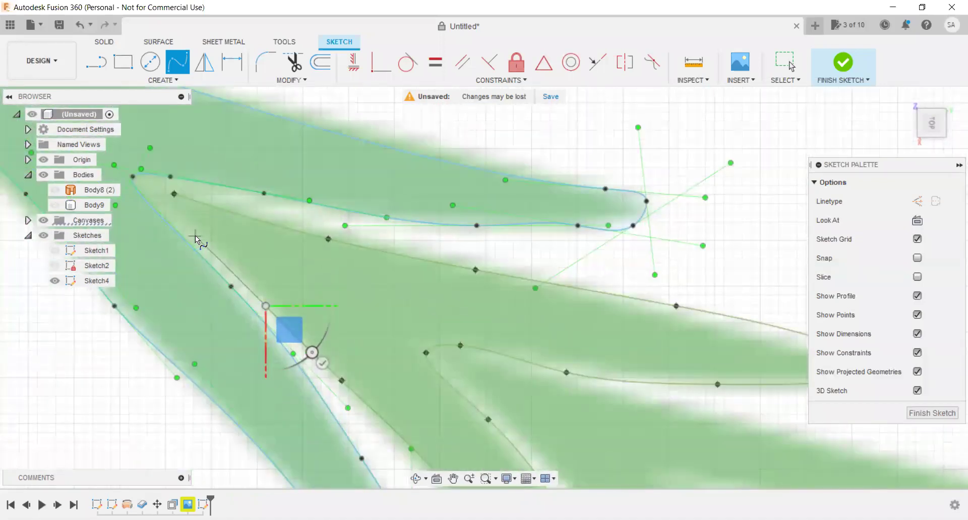
click(195, 235)
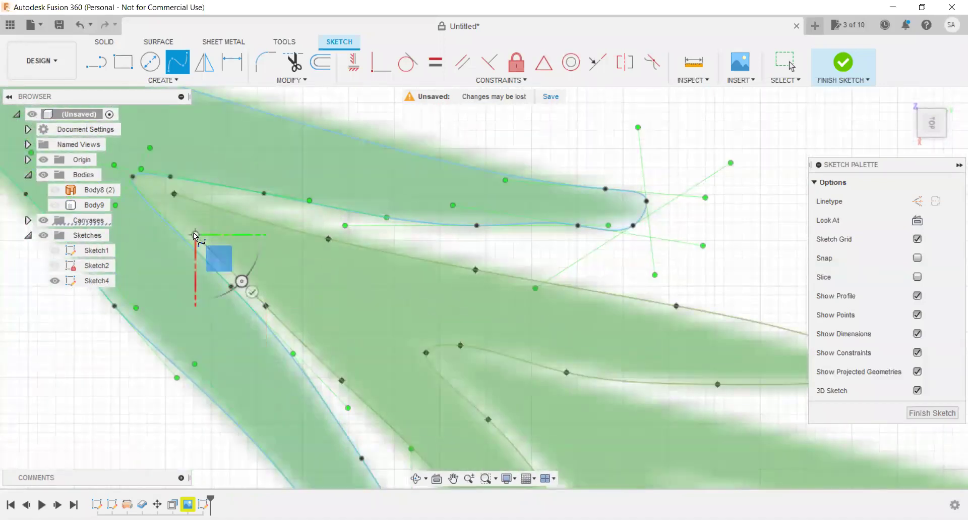
click(173, 194)
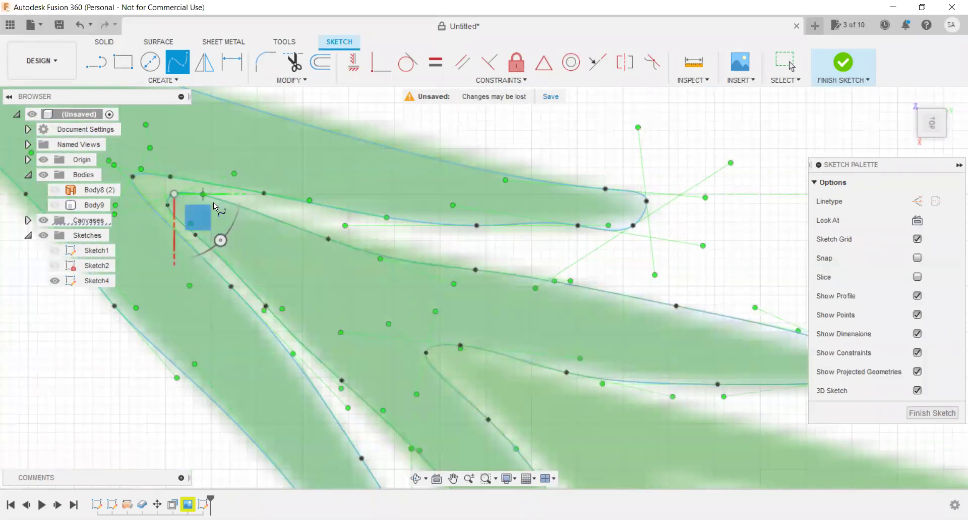
scroll(213, 202, down, 2)
scroll(344, 186, down, 2)
scroll(628, 267, down, 2)
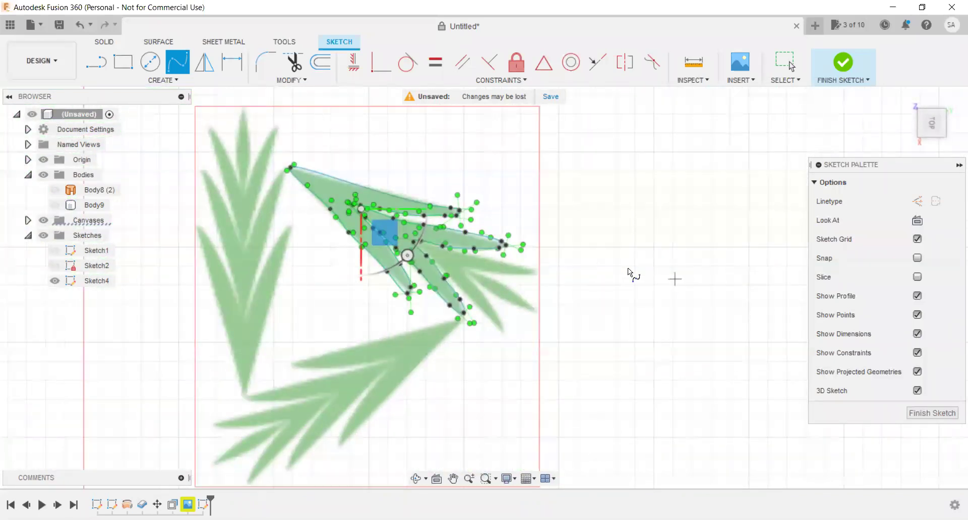
scroll(474, 209, up, 3)
scroll(438, 218, up, 2)
scroll(440, 220, up, 2)
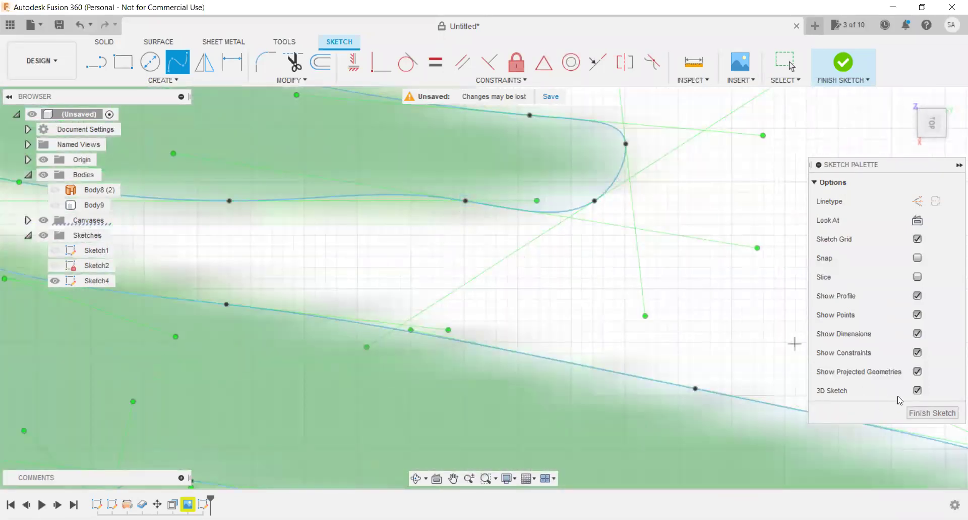
Finish the spline and swing its tangent near the fork to reshape the curve.
key(Escape)
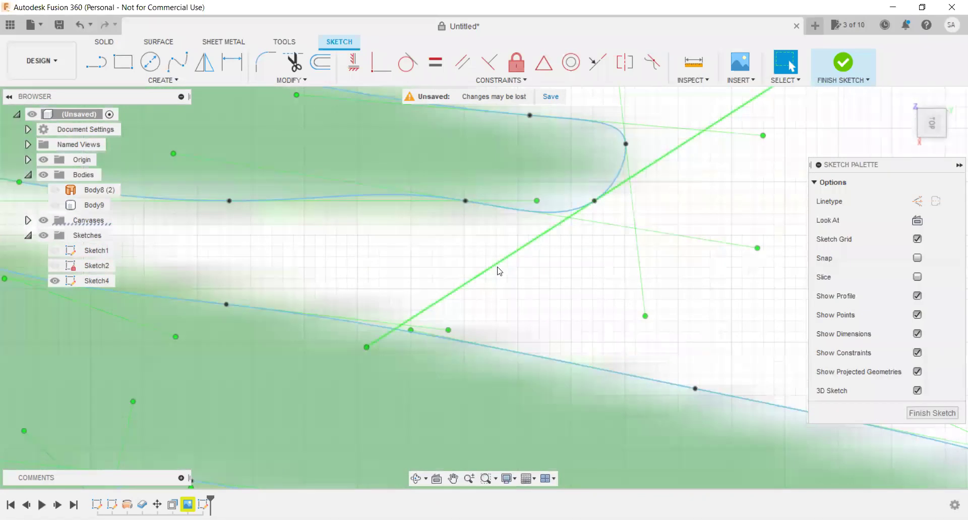
scroll(497, 270, down, 2)
click(478, 222)
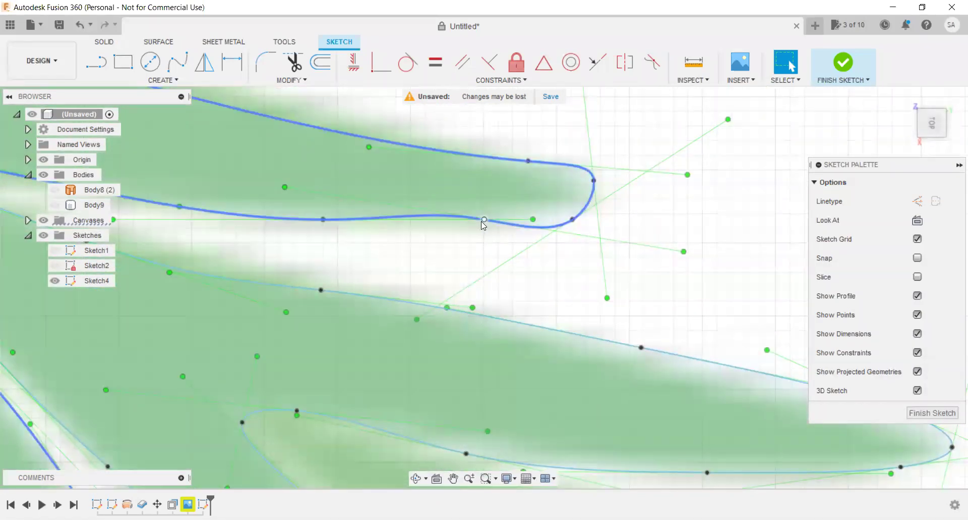
click(285, 188)
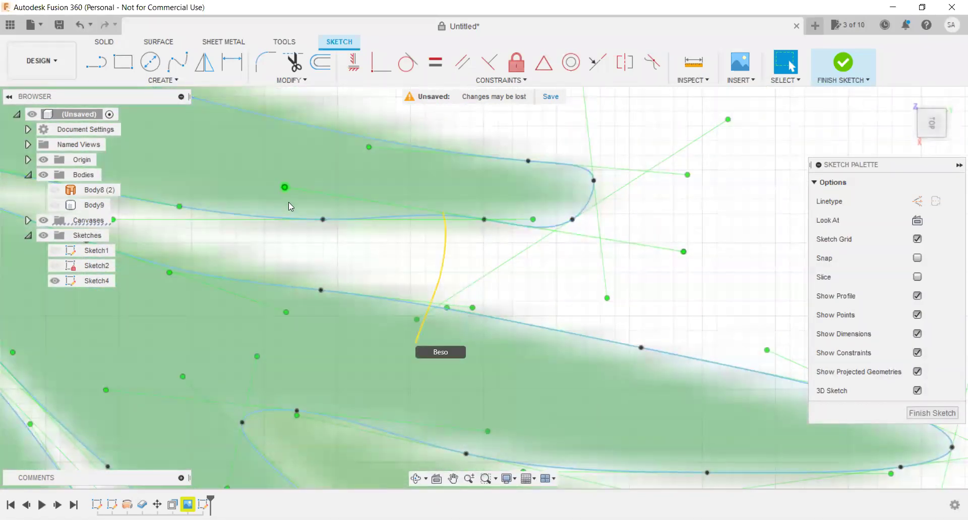
mouse_move(291, 209)
mouse_down()
mouse_move(298, 275)
mouse_move(283, 228)
mouse_up()
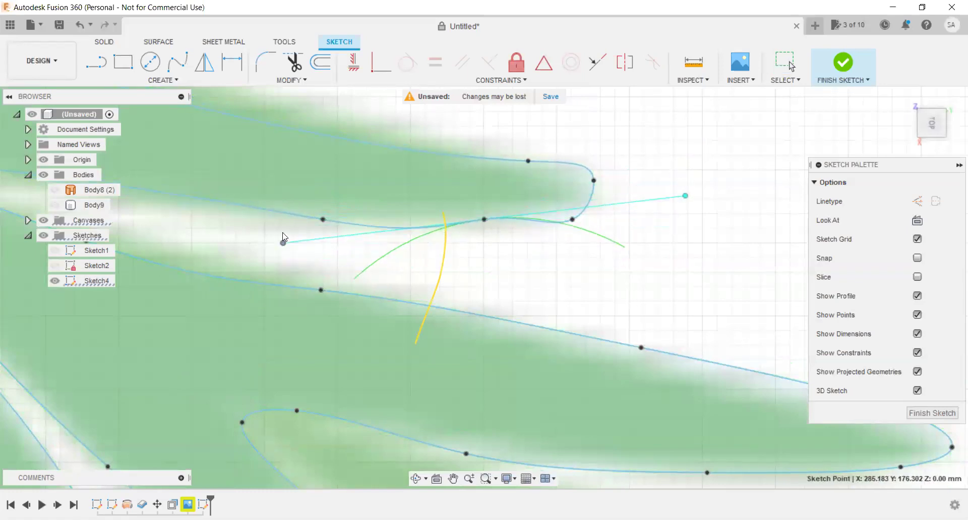
Bend the upper edge by adjusting a fit point's tangent and pulling it down.
click(323, 220)
mouse_move(505, 255)
mouse_down()
mouse_move(530, 245)
mouse_move(530, 234)
mouse_up()
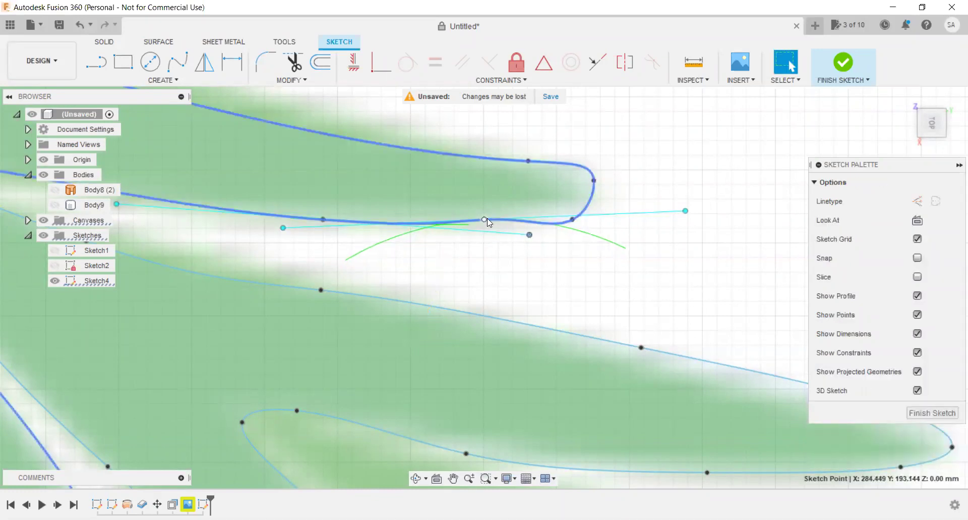
scroll(487, 218, down, 2)
scroll(484, 222, up, 4)
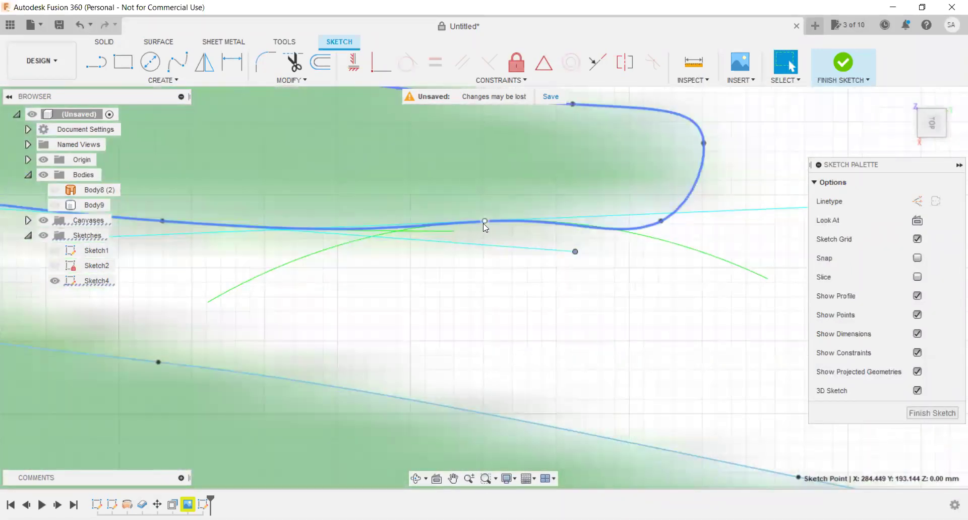
drag(484, 225, 487, 244)
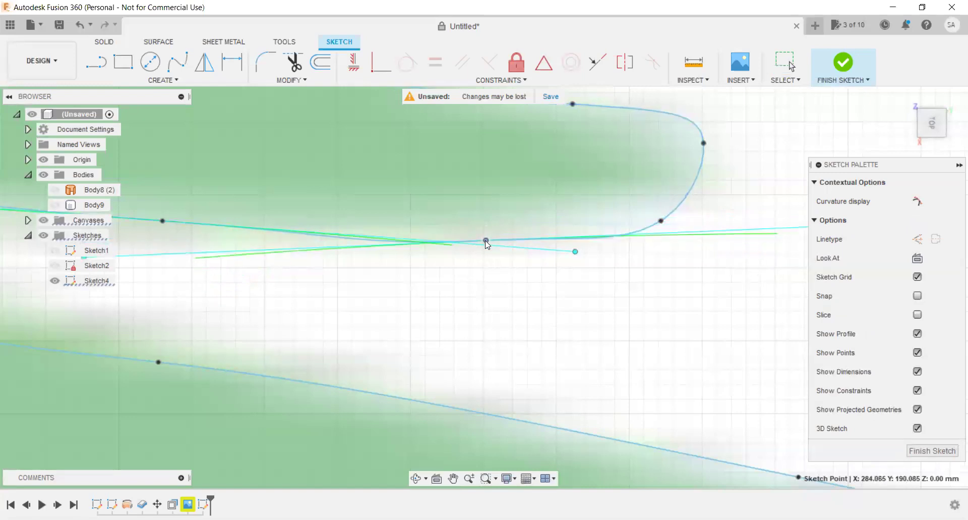
scroll(487, 246, down, 2)
scroll(504, 247, down, 2)
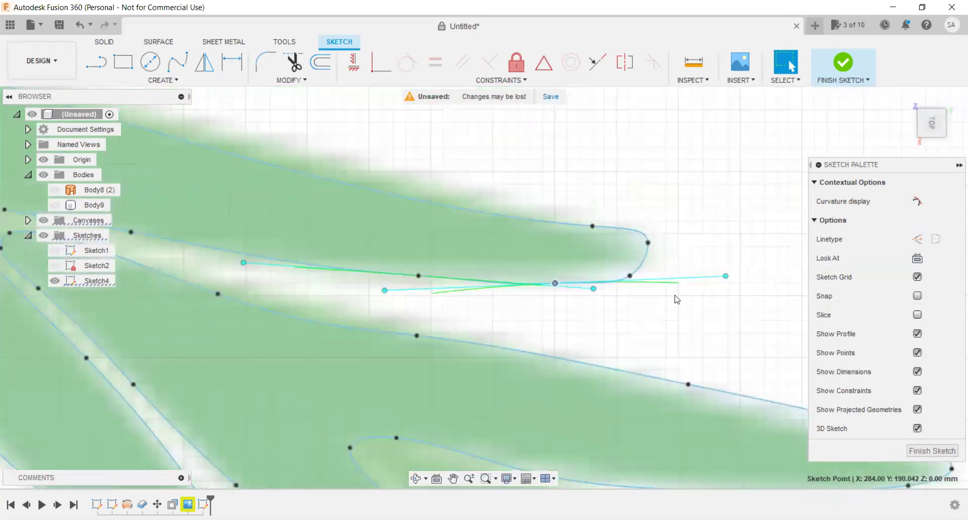
scroll(588, 246, down, 2)
scroll(590, 245, up, 2)
Reshape the upper-right edge and bend the curve at the leaf tip.
click(628, 251)
scroll(631, 250, down, 3)
scroll(641, 262, up, 2)
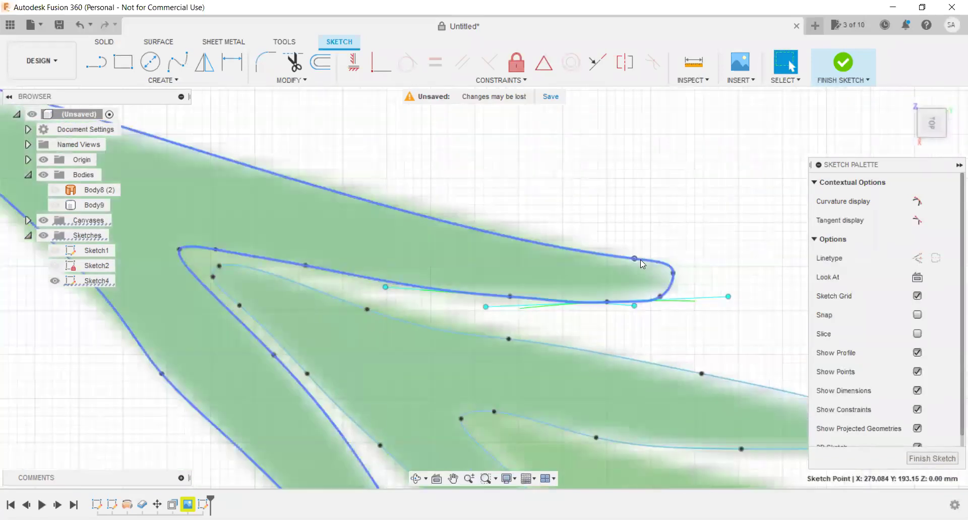
click(635, 257)
drag(539, 240, 547, 237)
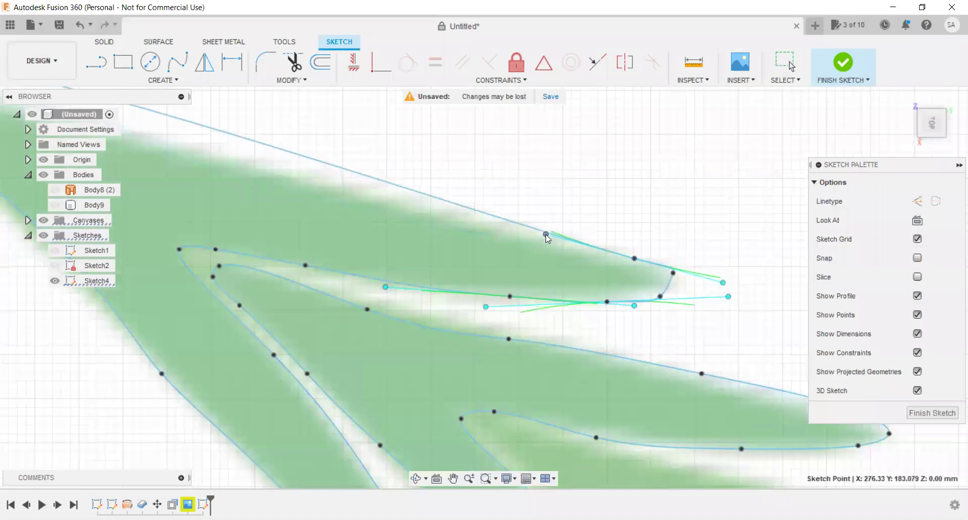
scroll(598, 283, down, 2)
scroll(567, 276, down, 2)
scroll(555, 263, up, 2)
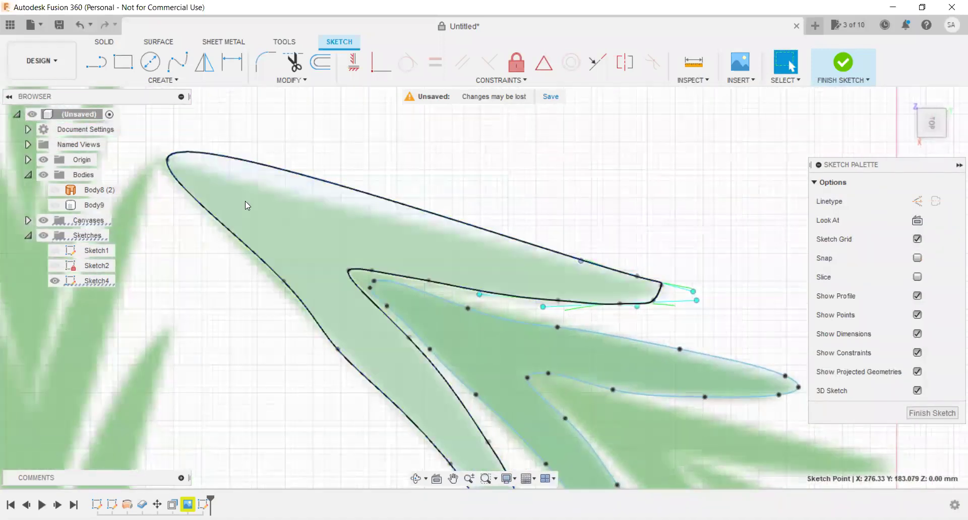
click(168, 159)
mouse_move(171, 144)
mouse_down()
mouse_move(181, 147)
mouse_move(171, 160)
mouse_up()
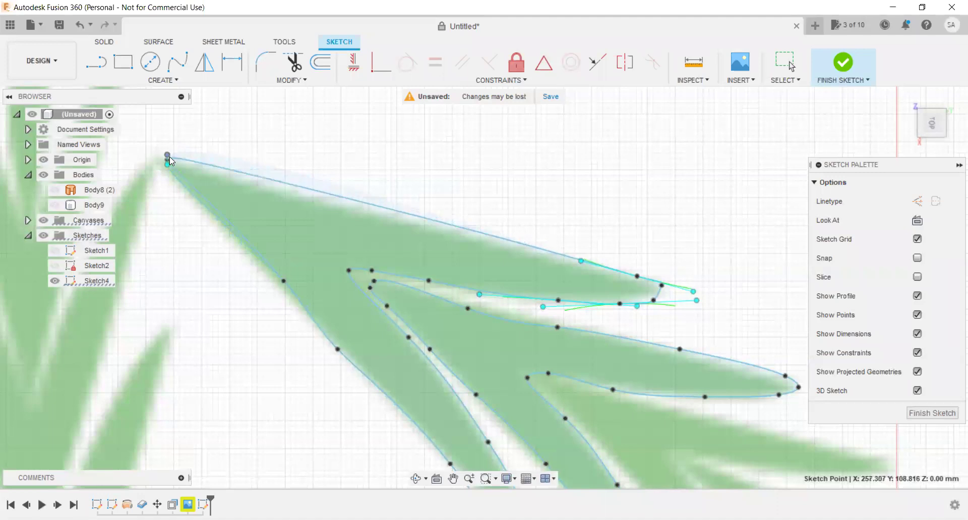
Straighten the outer spline's lower edge and insert extra fit points along its upper edge.
click(283, 284)
mouse_move(284, 280)
mouse_down()
mouse_move(260, 249)
mouse_move(233, 238)
mouse_up()
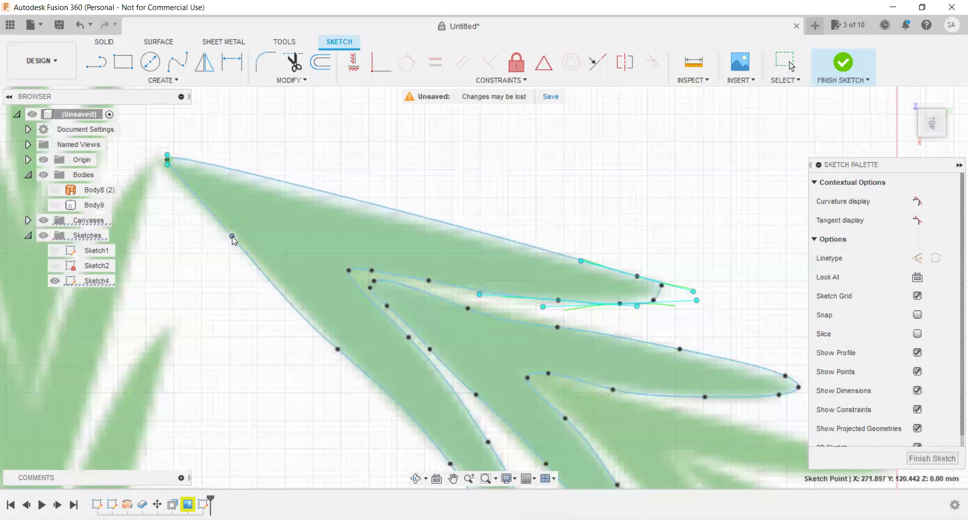
click(313, 188)
right_click(313, 188)
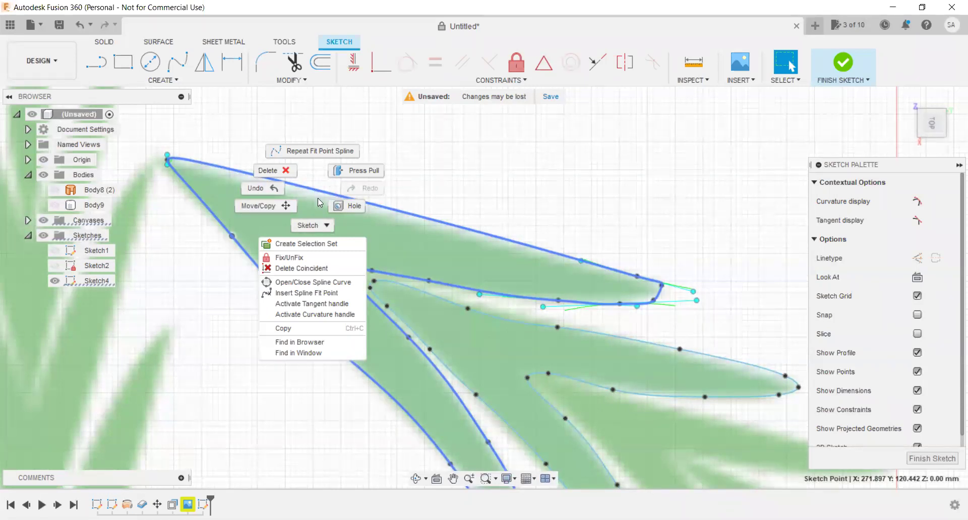
click(329, 292)
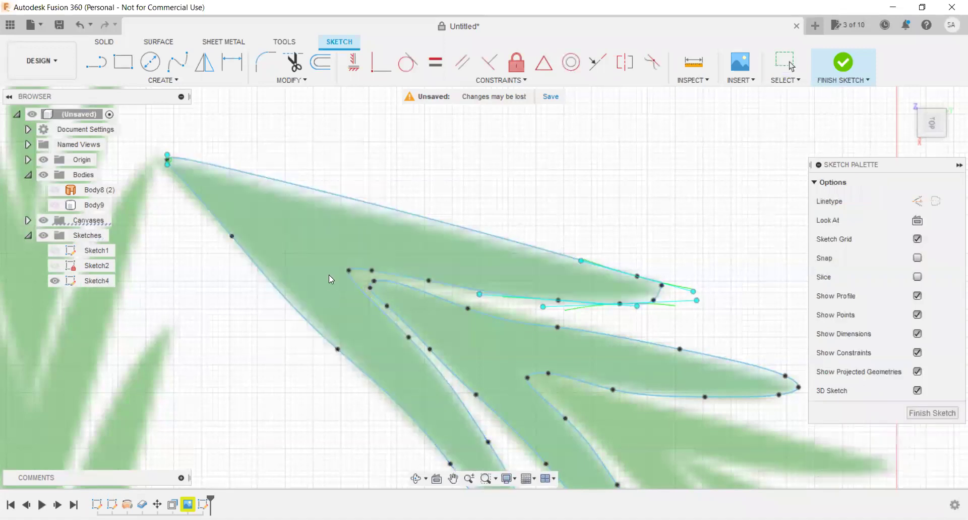
click(315, 190)
right_click(316, 194)
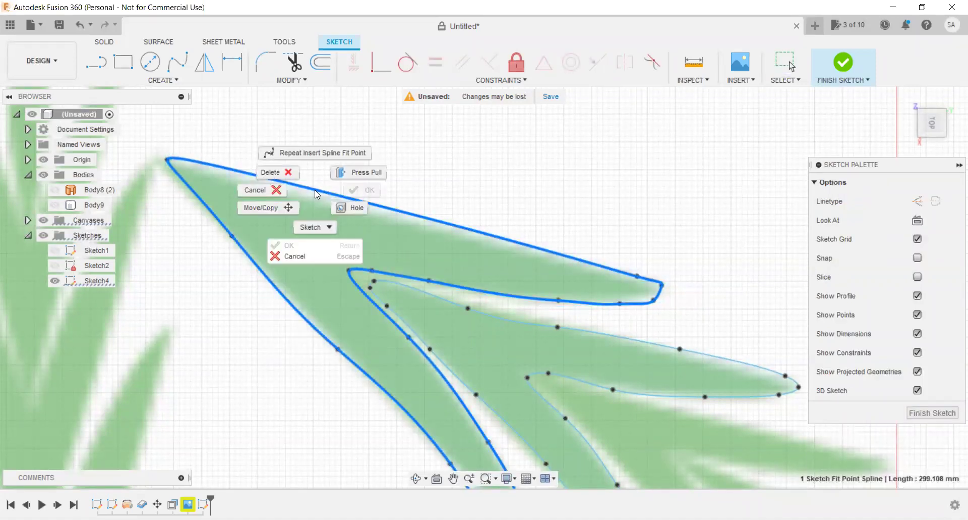
click(324, 152)
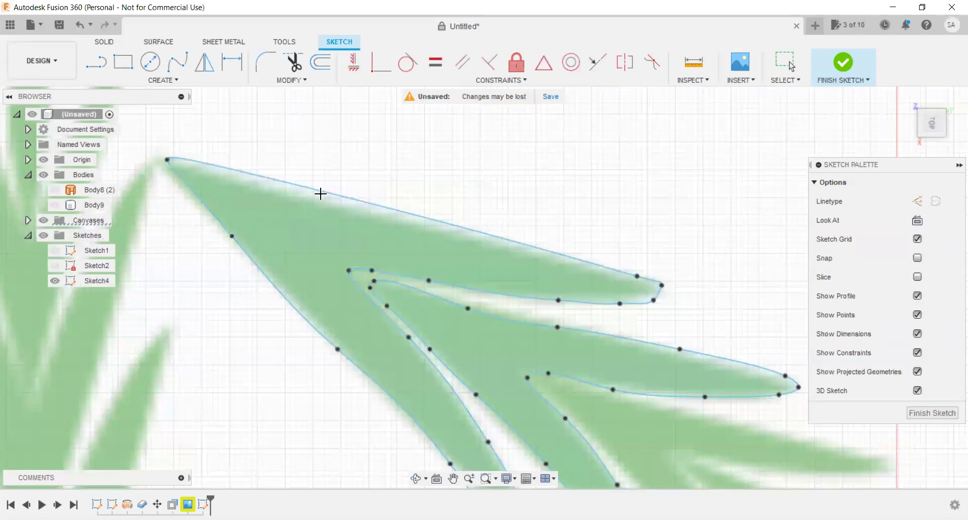
click(251, 174)
Add a fit point along the upper leaf edge and nudge nearby fit points onto the edge.
click(432, 218)
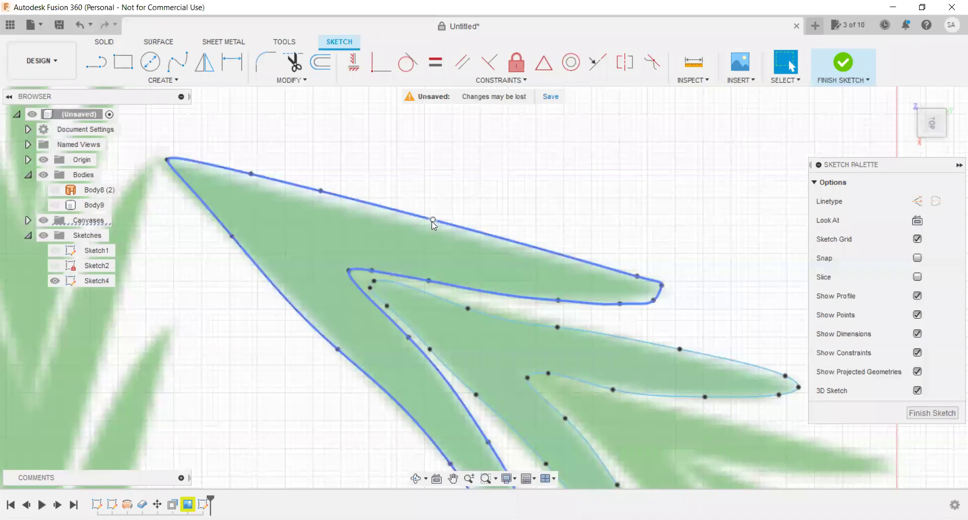
mouse_move(433, 219)
mouse_down()
mouse_move(437, 210)
mouse_move(434, 217)
mouse_up()
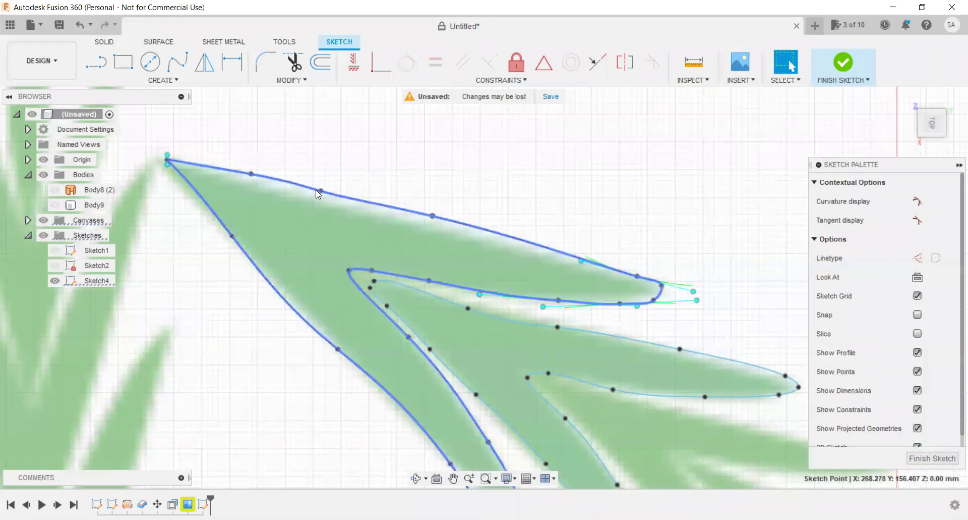
drag(320, 190, 318, 195)
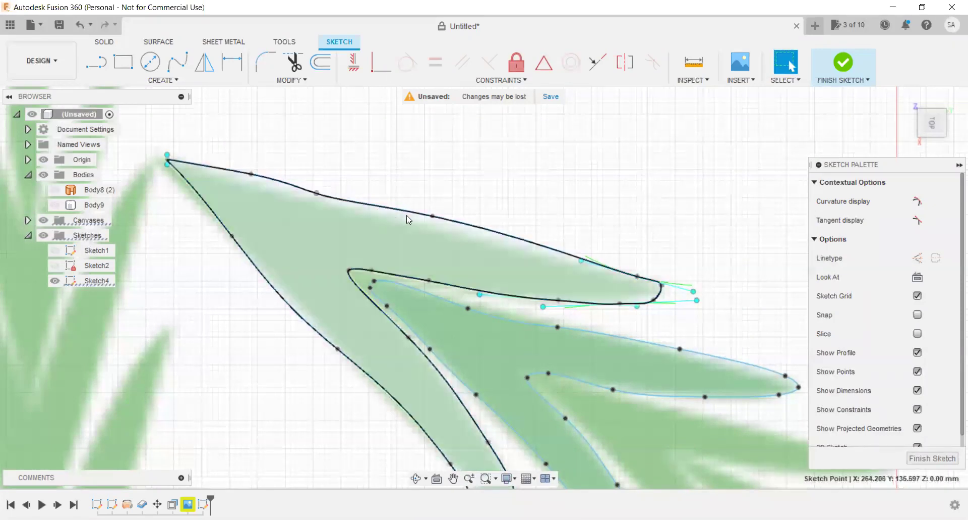
drag(430, 217, 427, 219)
Move a fit point on the upper leaf spline and activate its tangent handle.
click(256, 173)
drag(252, 173, 250, 177)
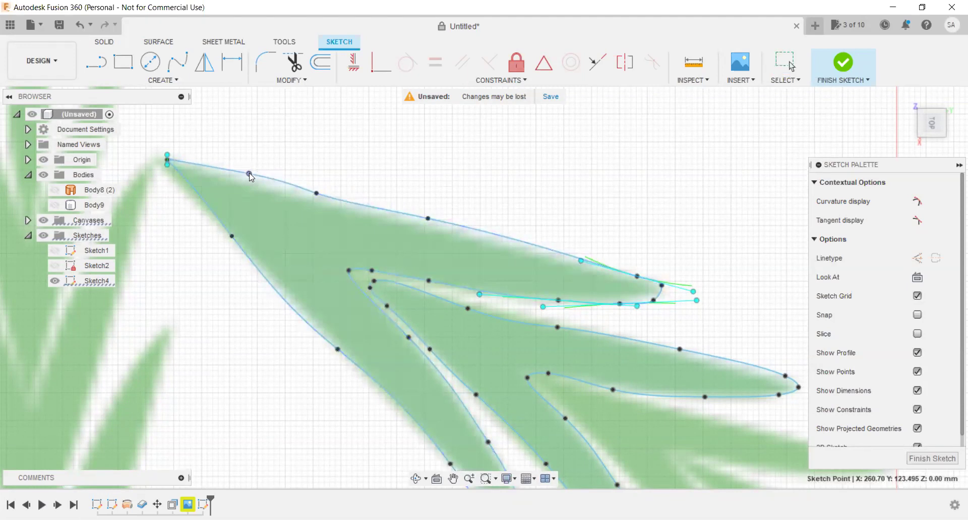
right_click(249, 181)
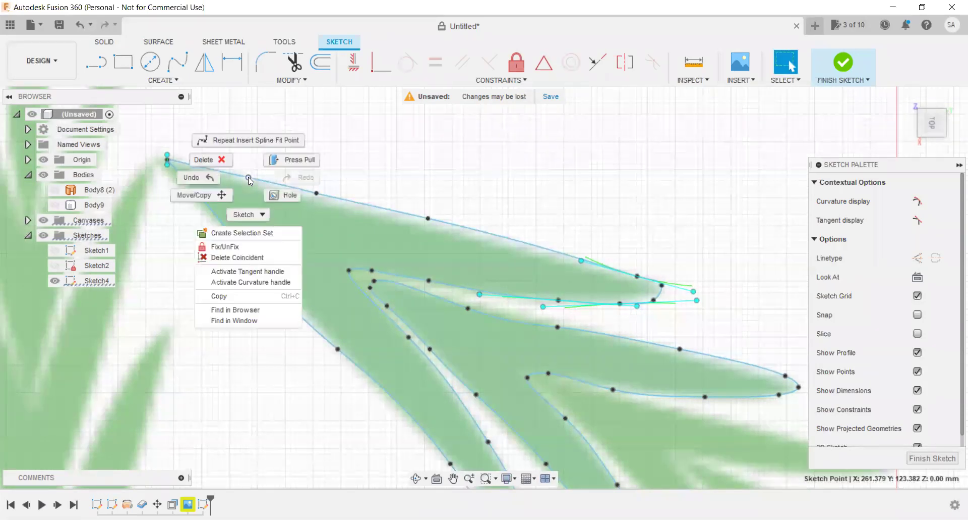
click(233, 272)
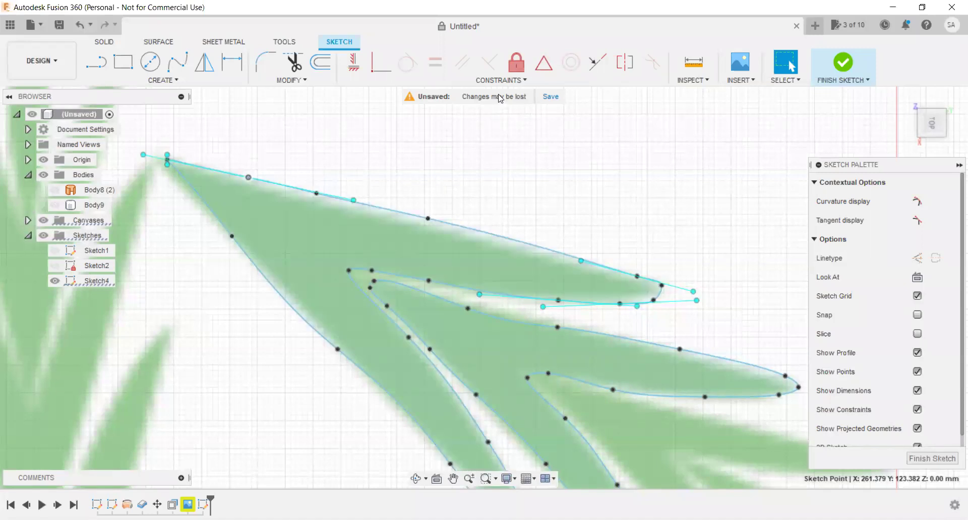
Activate the tangent and curvature handles on the top curve's fit point.
click(317, 193)
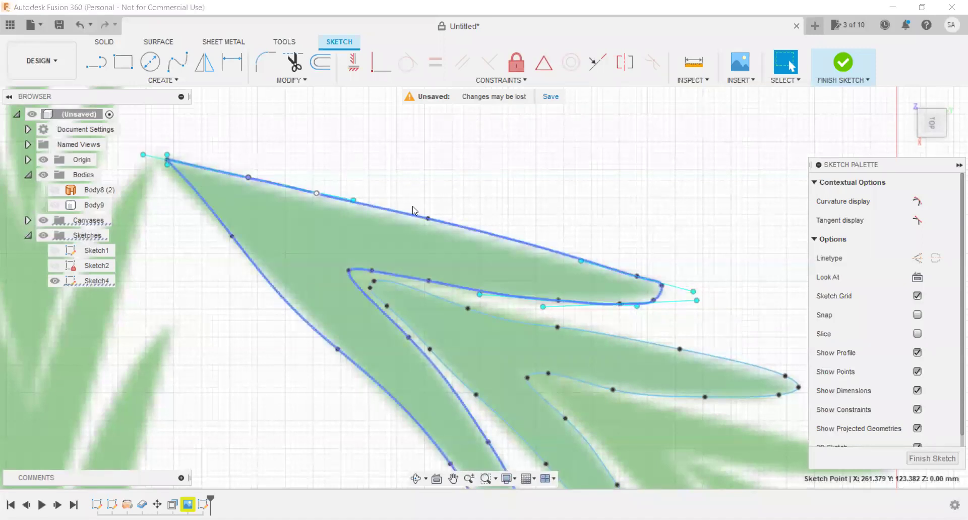
click(427, 219)
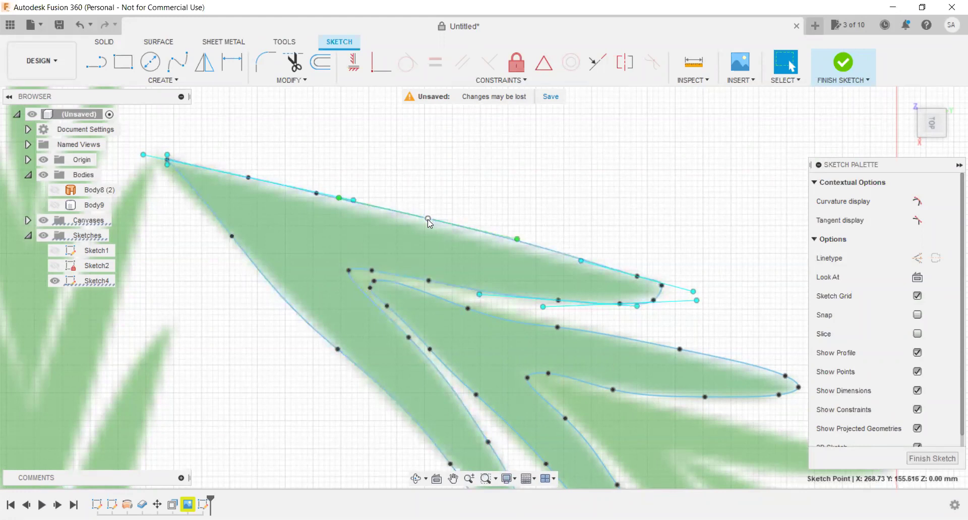
scroll(428, 219, down, 2)
scroll(421, 220, up, 3)
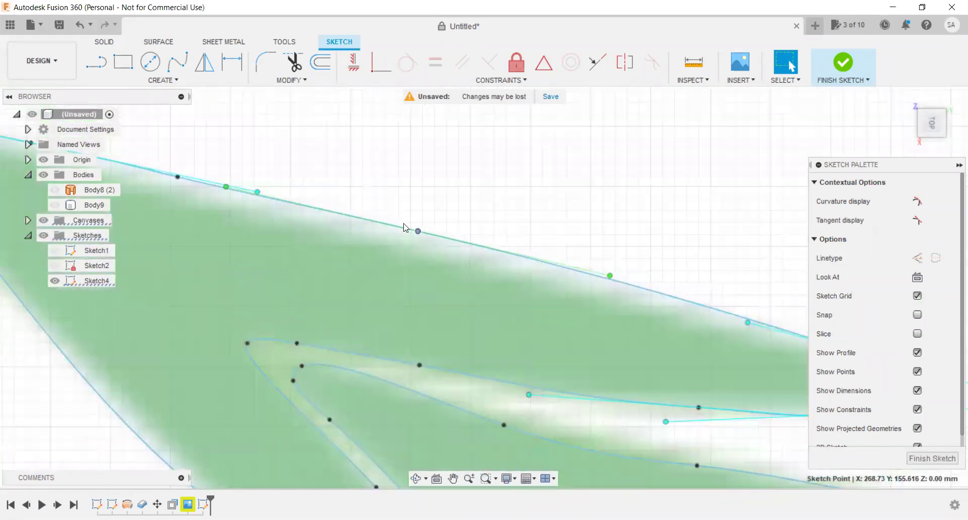
click(418, 233)
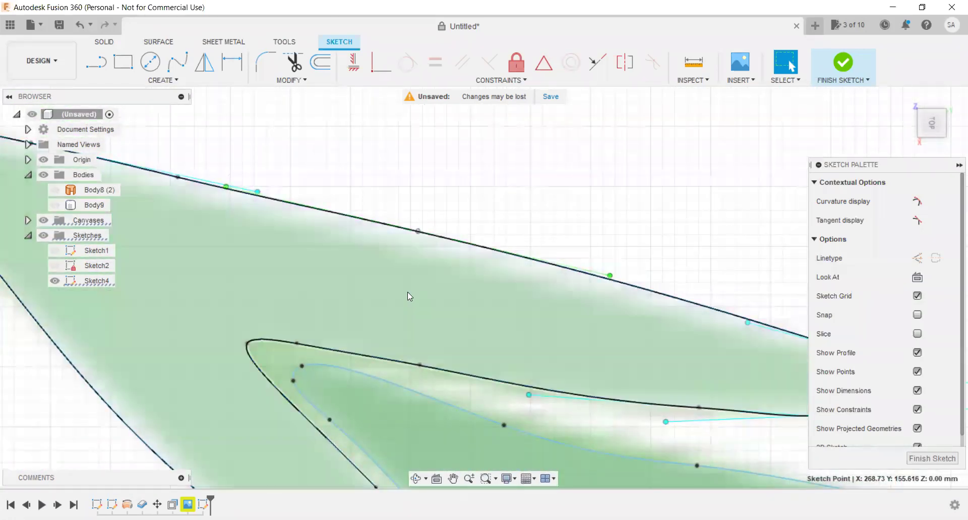
click(419, 232)
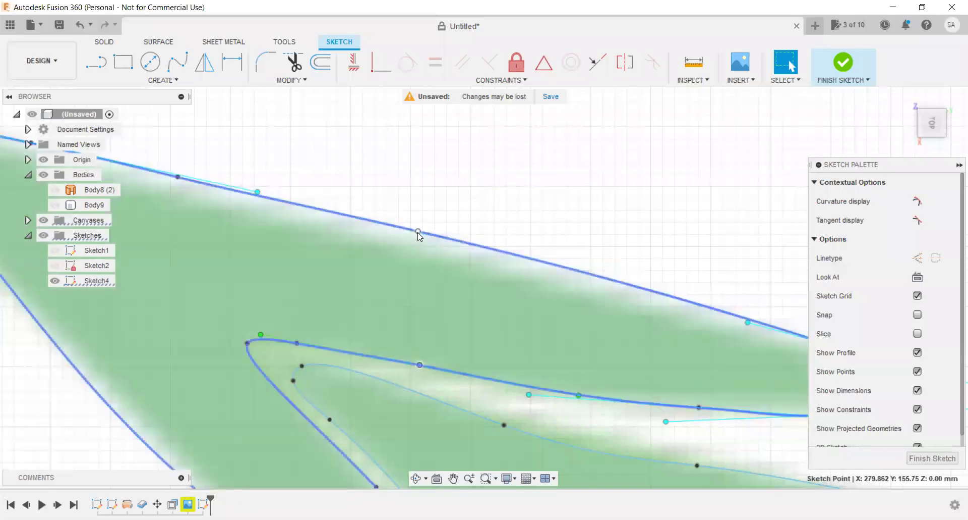
right_click(419, 232)
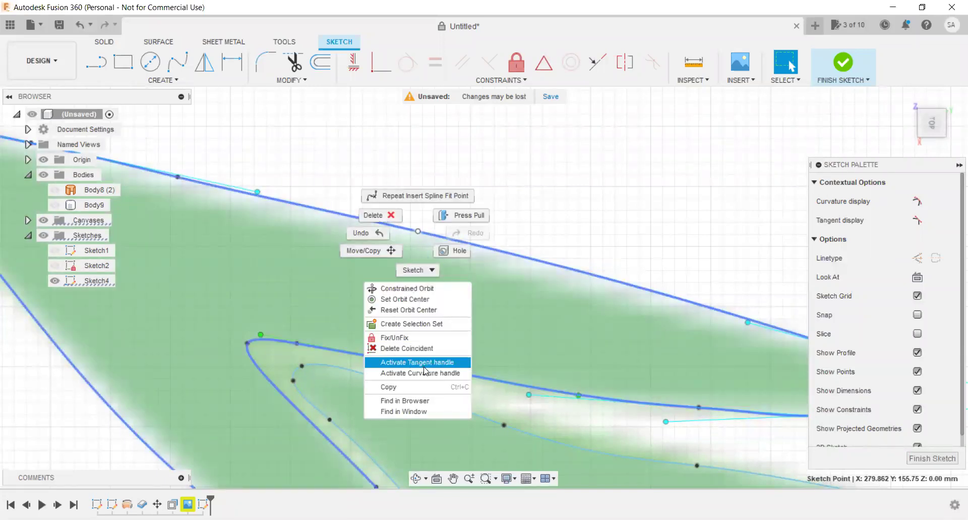
click(424, 362)
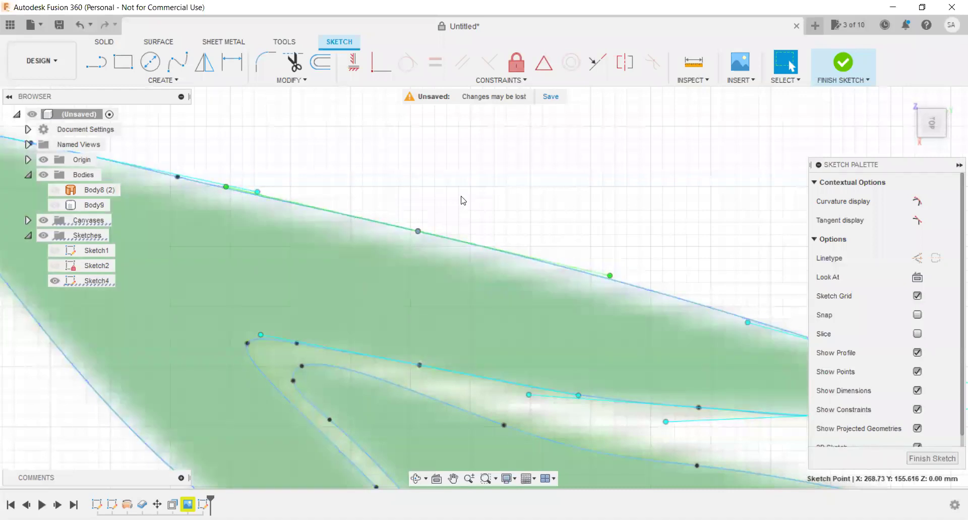
right_click(418, 233)
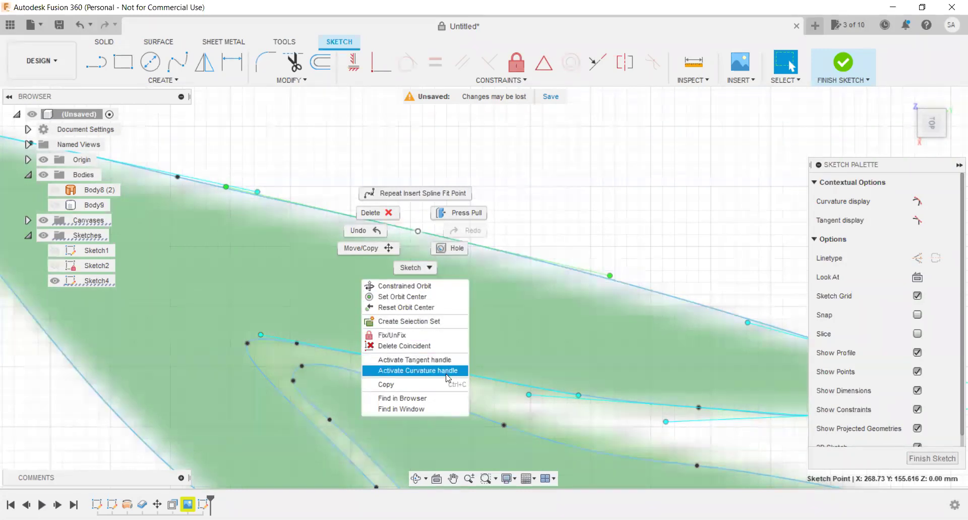
click(447, 376)
Drag the curvature handle to reshape the top curve along the leaf edge.
scroll(542, 263, up, 3)
drag(644, 280, 650, 286)
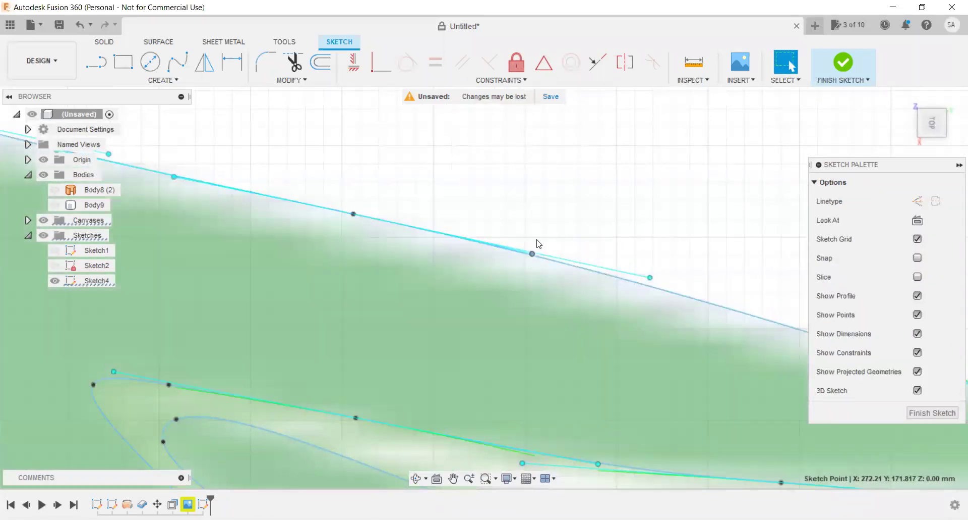
scroll(474, 191, up, 1)
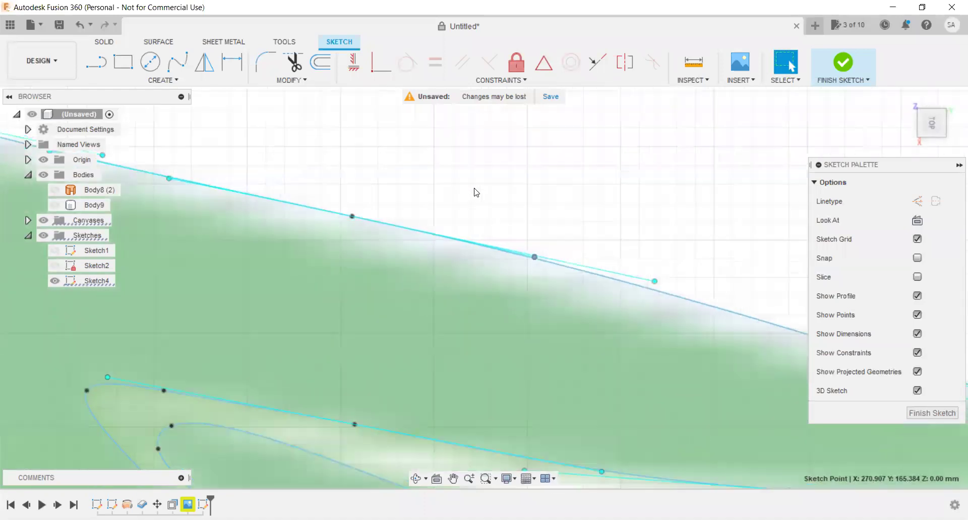
scroll(504, 166, down, 3)
scroll(503, 166, down, 3)
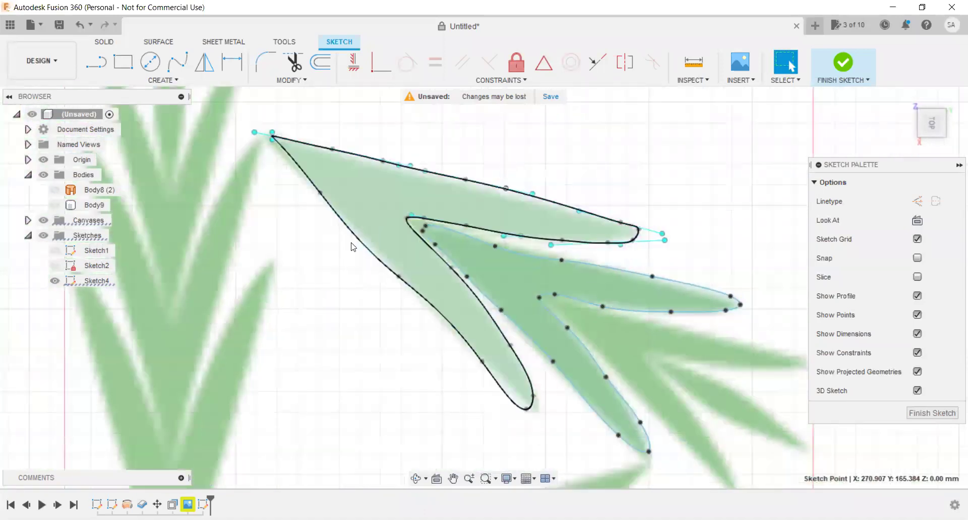
scroll(348, 233, up, 3)
Move a fit point of the leaf outline spline onto the lower leaf edge.
click(310, 186)
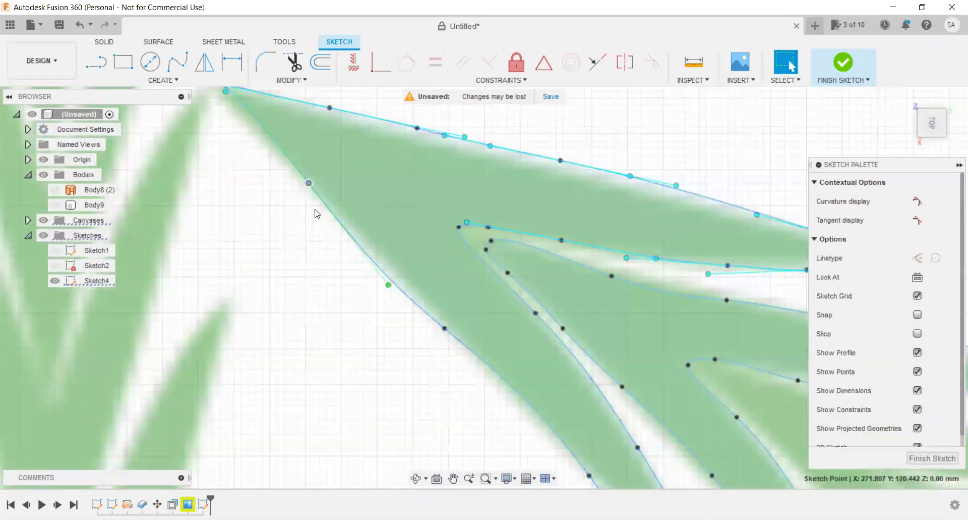
click(397, 290)
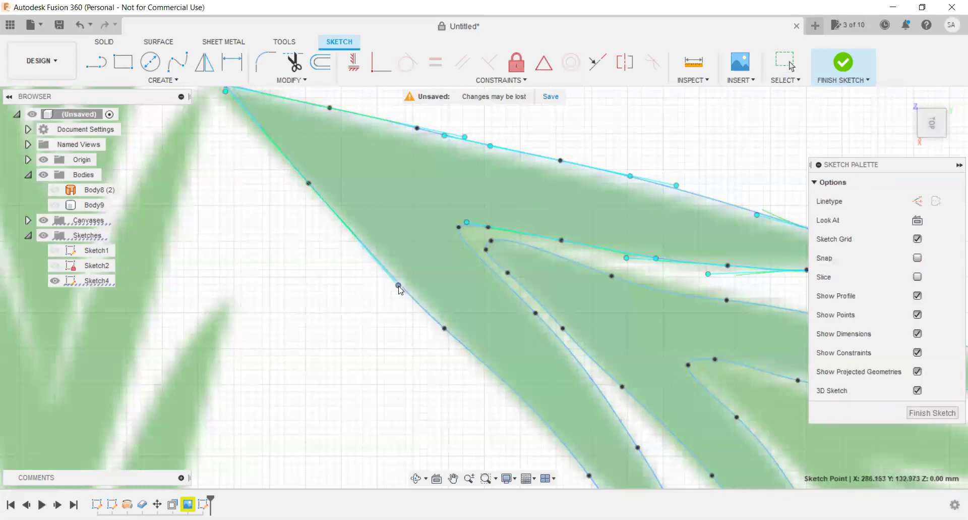
scroll(309, 238, down, 2)
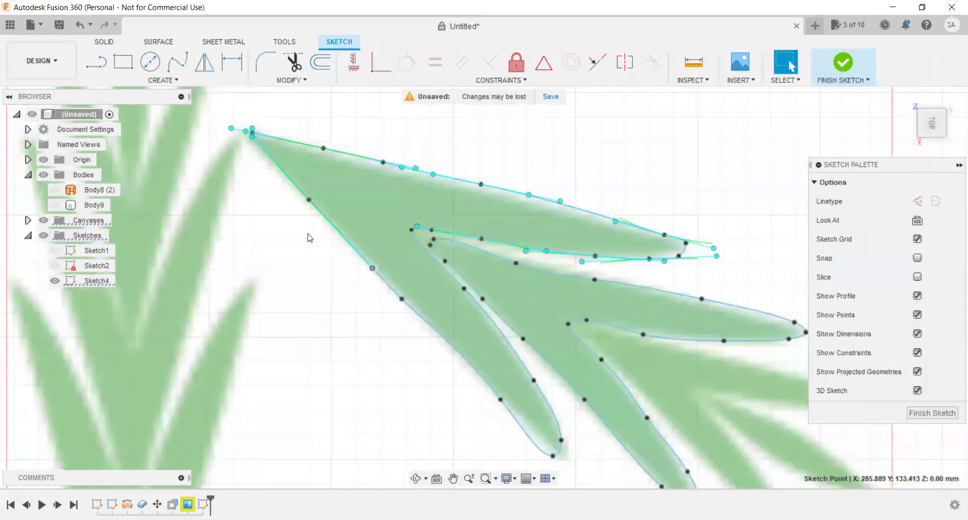
click(503, 403)
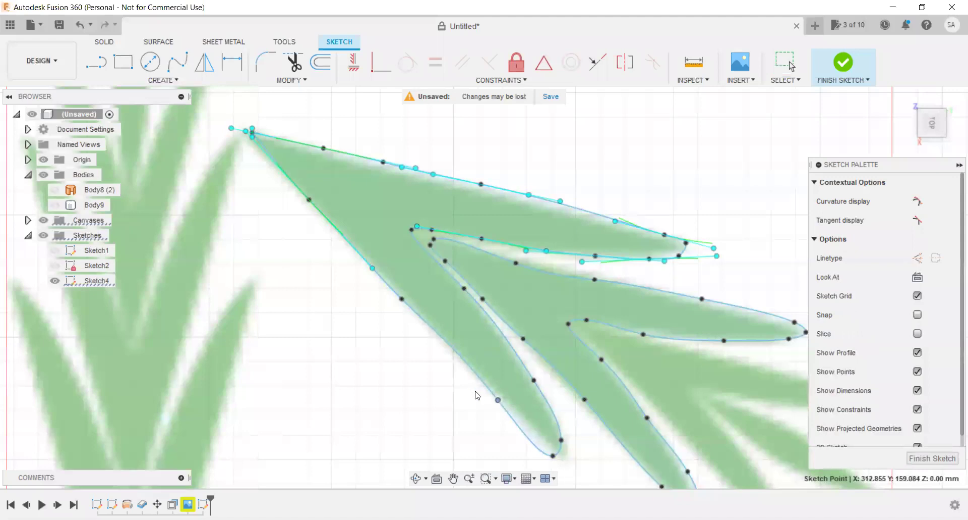
scroll(464, 367, down, 2)
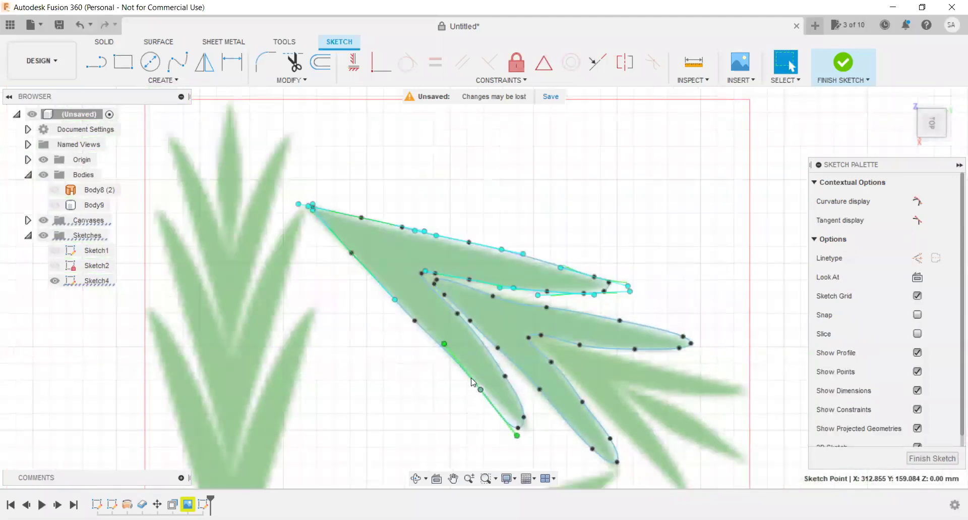
scroll(475, 386, down, 2)
scroll(447, 361, up, 3)
scroll(446, 356, up, 2)
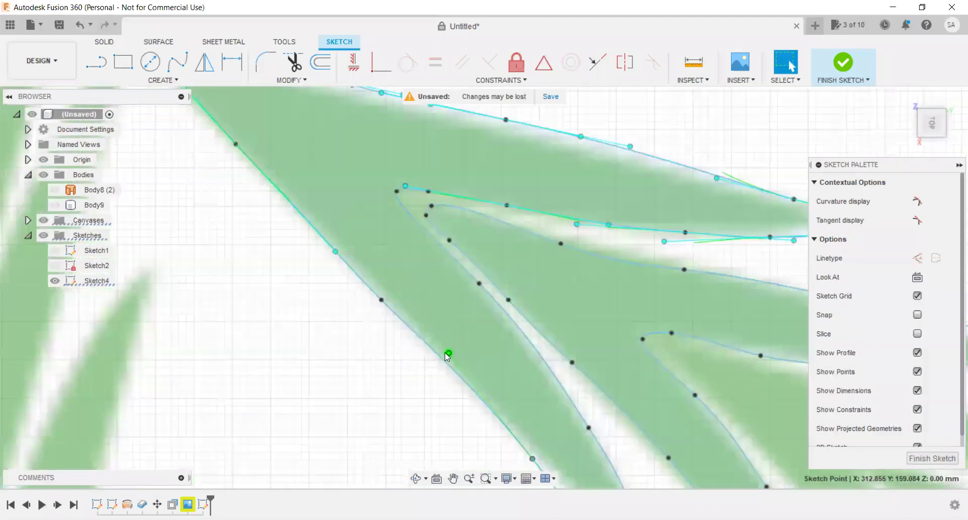
drag(449, 354, 441, 360)
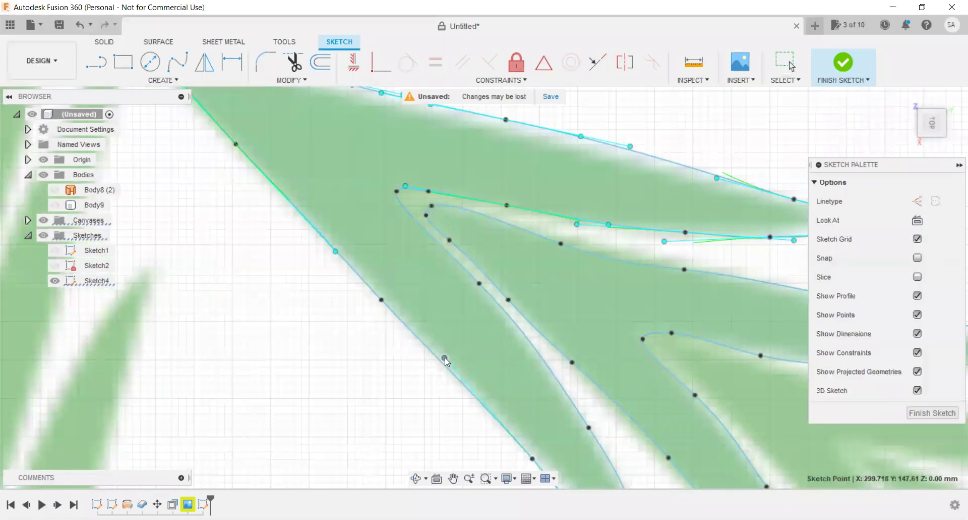
scroll(439, 325, down, 3)
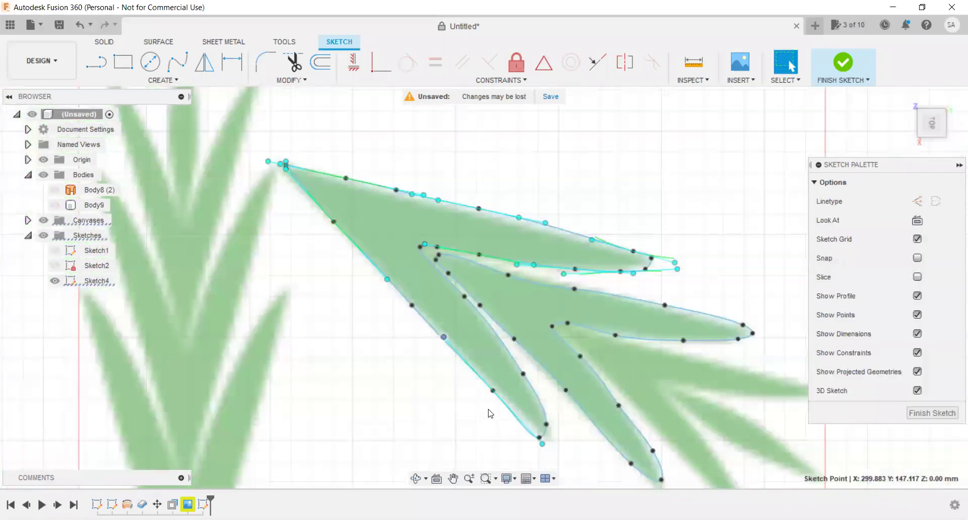
scroll(544, 446, up, 2)
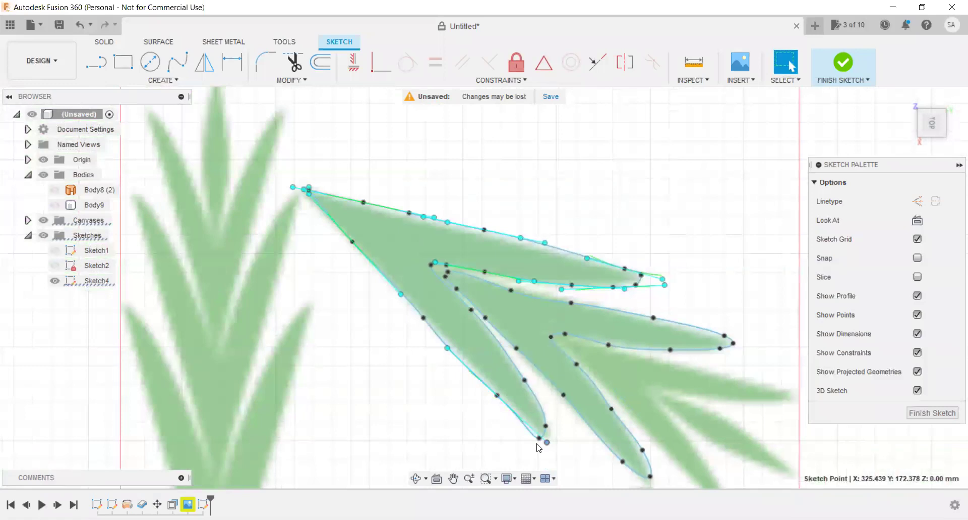
scroll(540, 444, up, 2)
Angle the lower tip's tangent handle diagonally to round the lower leaf tip.
click(543, 440)
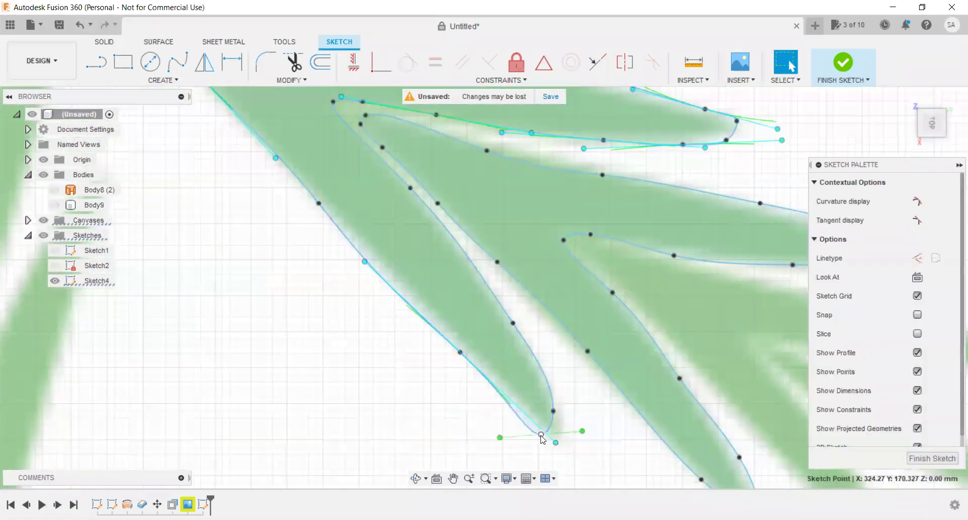
drag(583, 431, 536, 463)
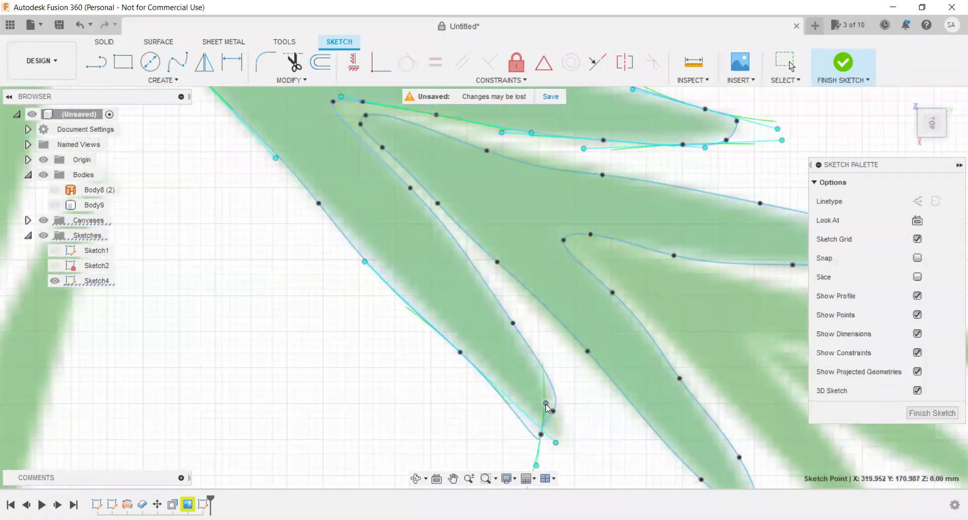
mouse_move(536, 463)
mouse_down()
mouse_move(528, 443)
mouse_move(484, 448)
mouse_move(525, 444)
mouse_up()
scroll(552, 439, up, 2)
scroll(560, 434, down, 3)
scroll(544, 432, up, 2)
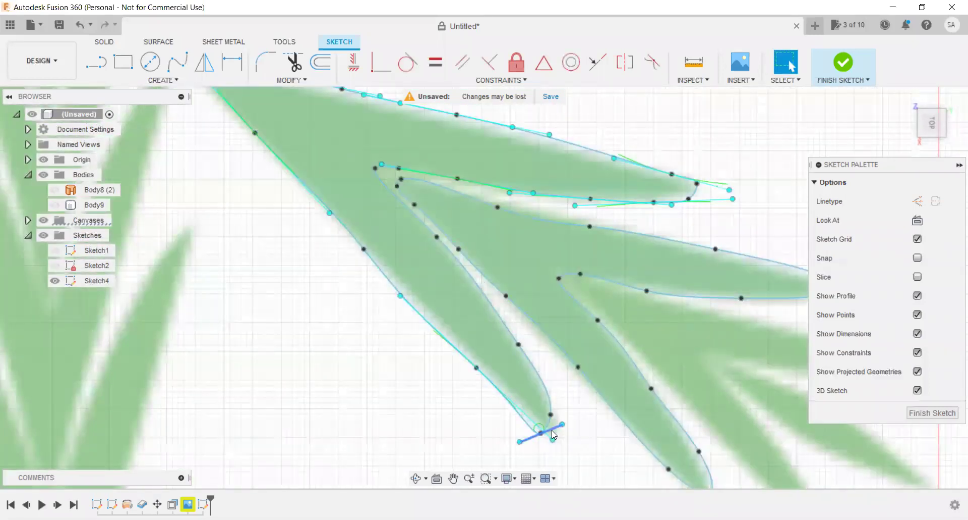
scroll(555, 428, up, 2)
Finish the sketch and extrude both leaf profiles 25 mm into new bodies Body10 and Body11.
click(908, 414)
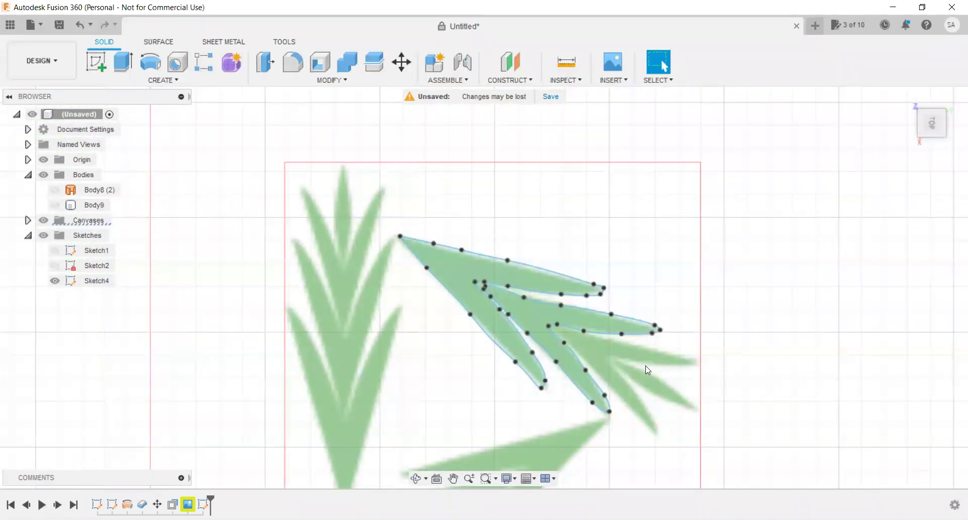
scroll(407, 211, down, 5)
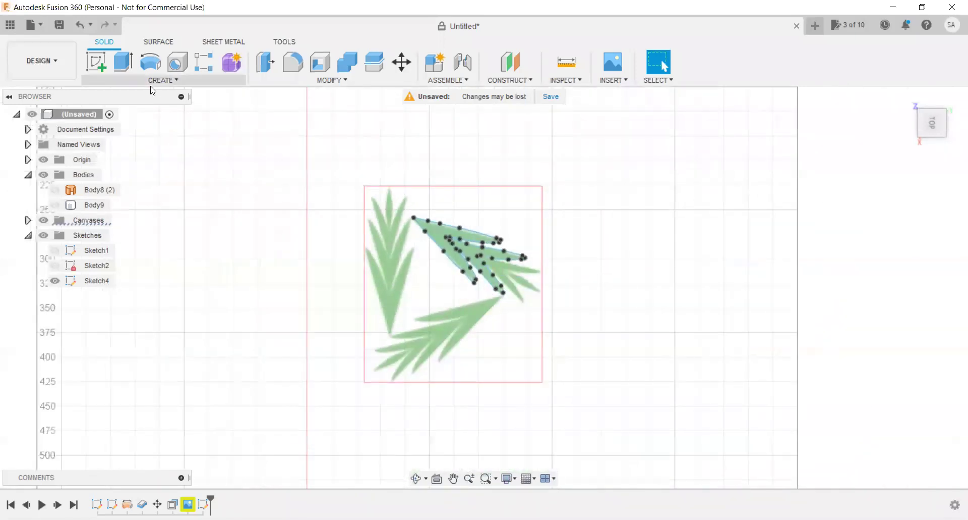
click(122, 61)
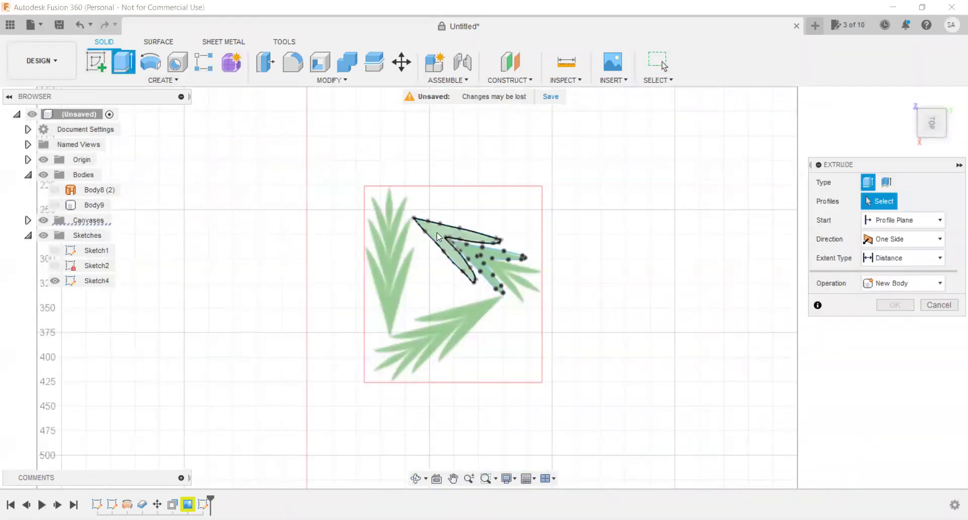
drag(585, 180, 364, 339)
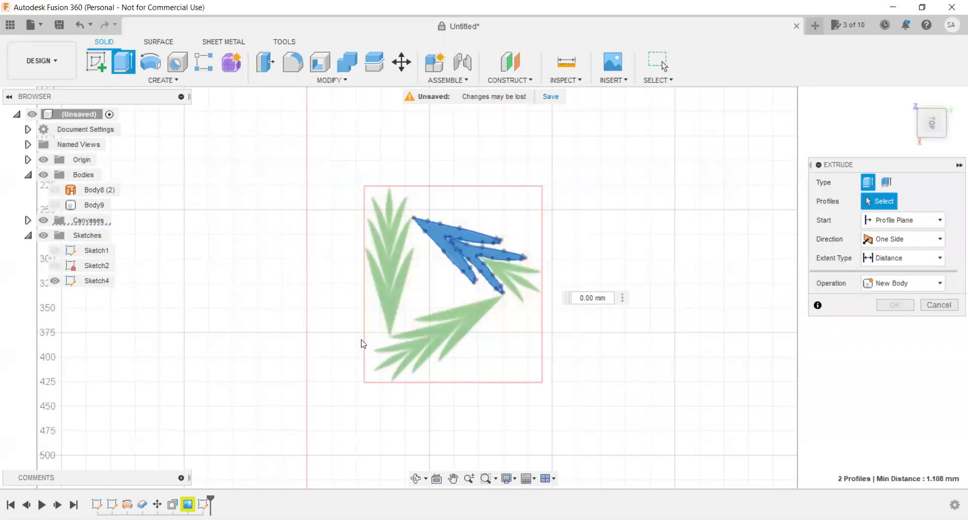
click(932, 137)
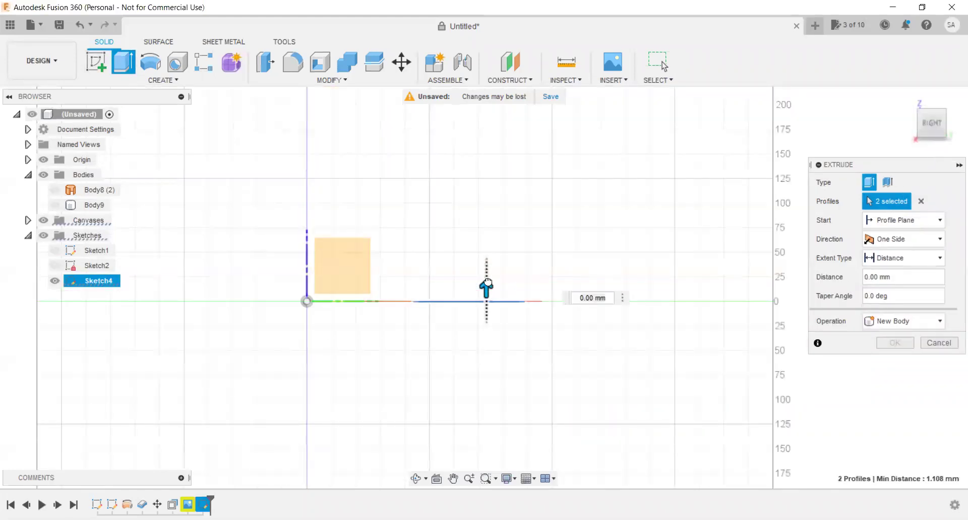
drag(488, 277, 488, 271)
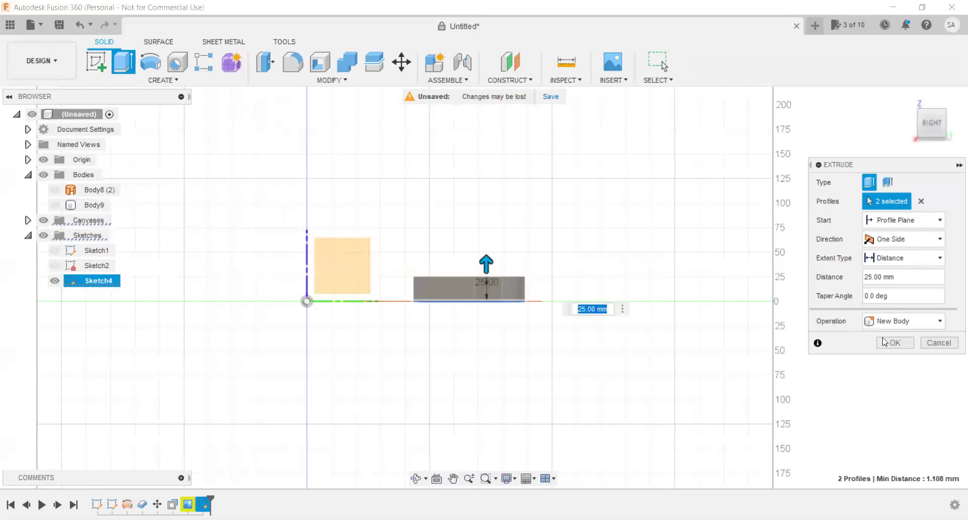
mouse_move(931, 123)
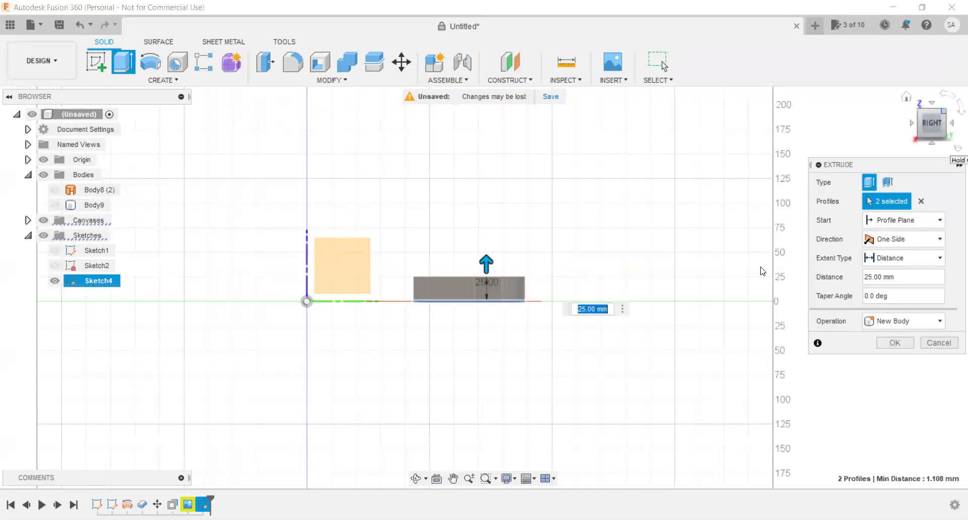
click(941, 115)
click(895, 342)
drag(586, 187, 433, 362)
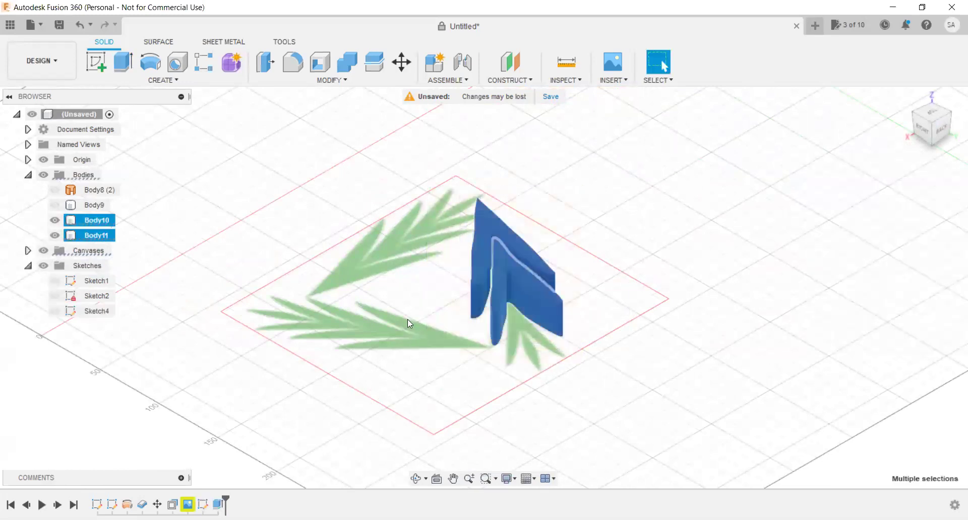
click(406, 61)
drag(494, 251, 670, 178)
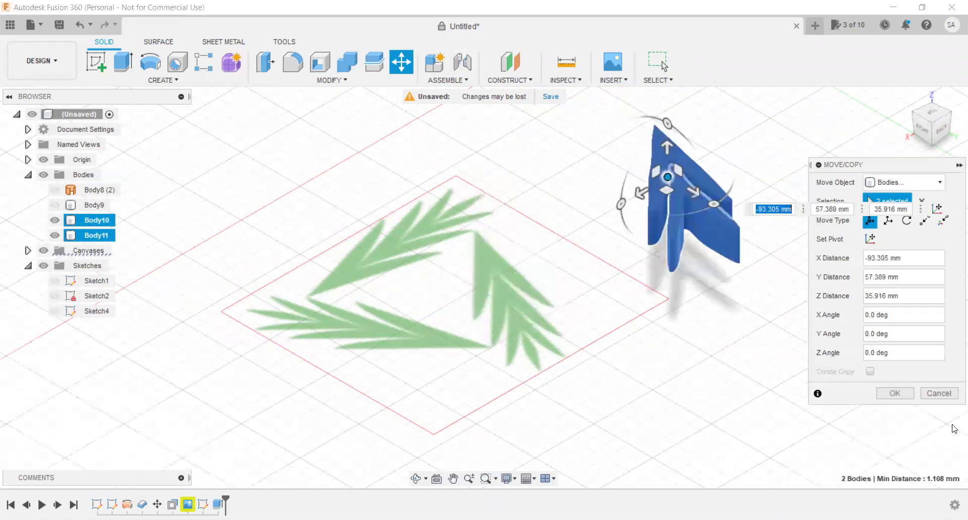
click(896, 393)
shift+middle_drag(807, 353, 738, 315)
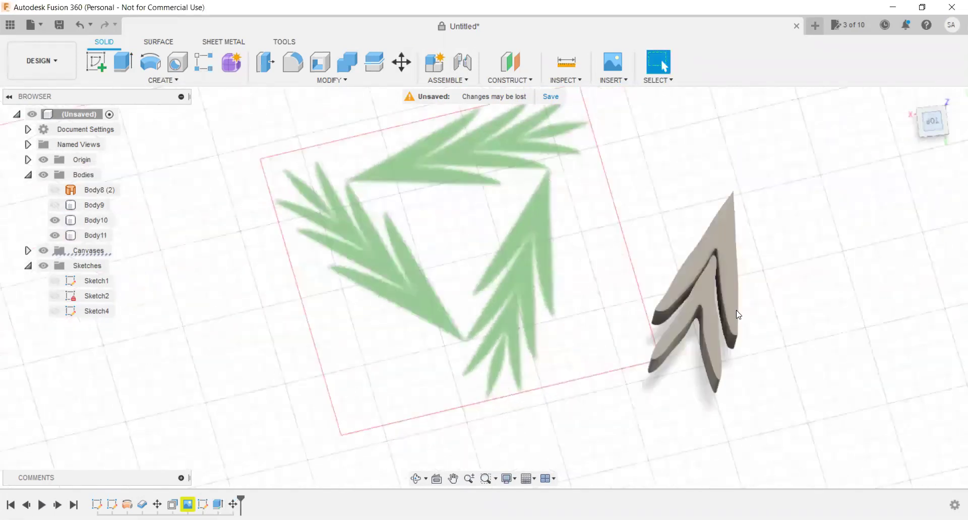
click(932, 122)
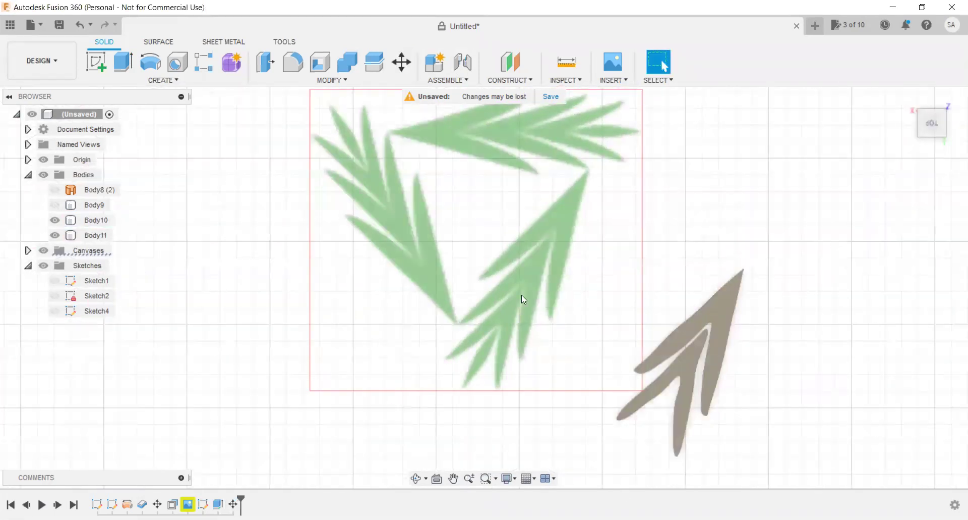
scroll(521, 297, down, 3)
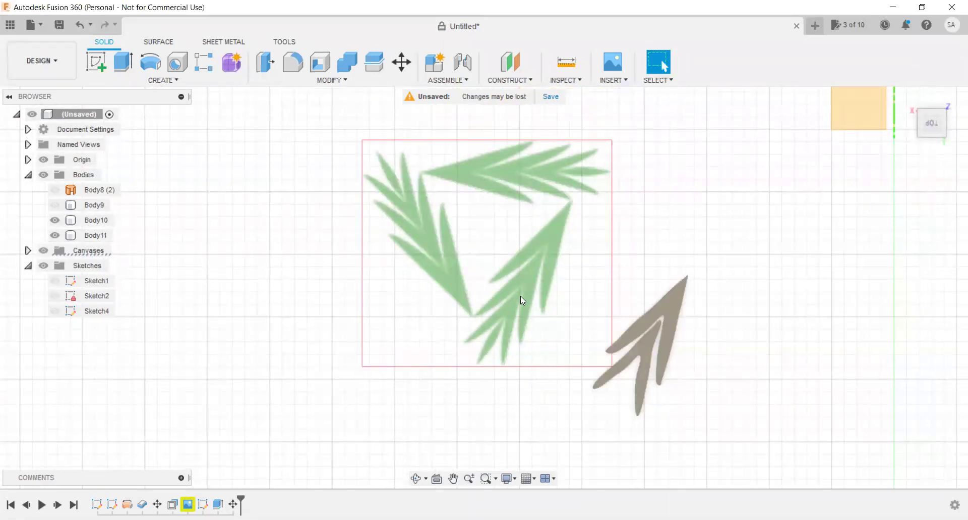
scroll(469, 333, down, 1)
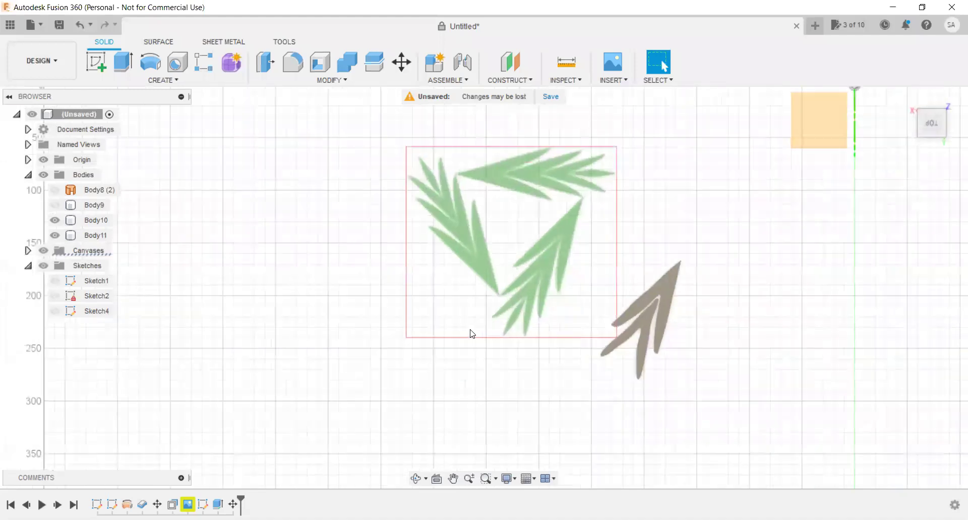
scroll(549, 268, up, 3)
scroll(566, 180, up, 2)
key(ctrl+z)
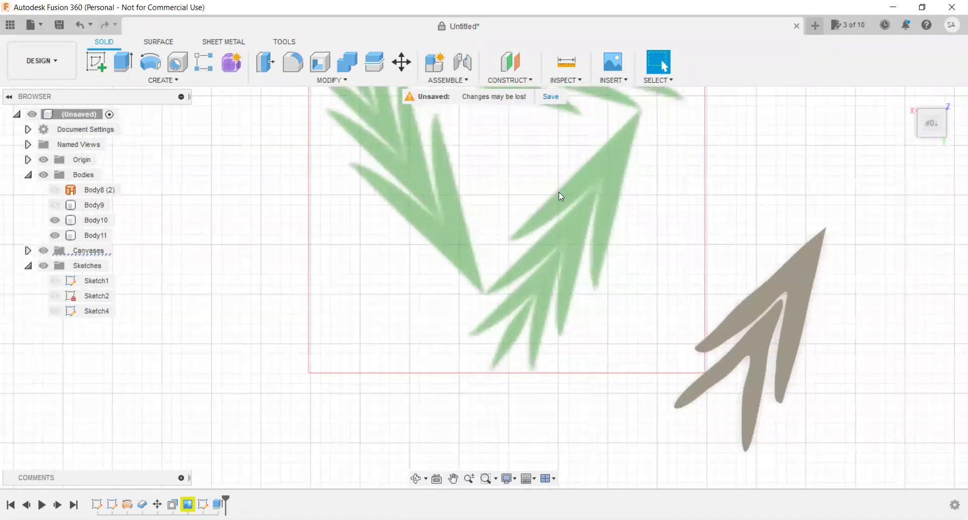
scroll(529, 358, down, 1)
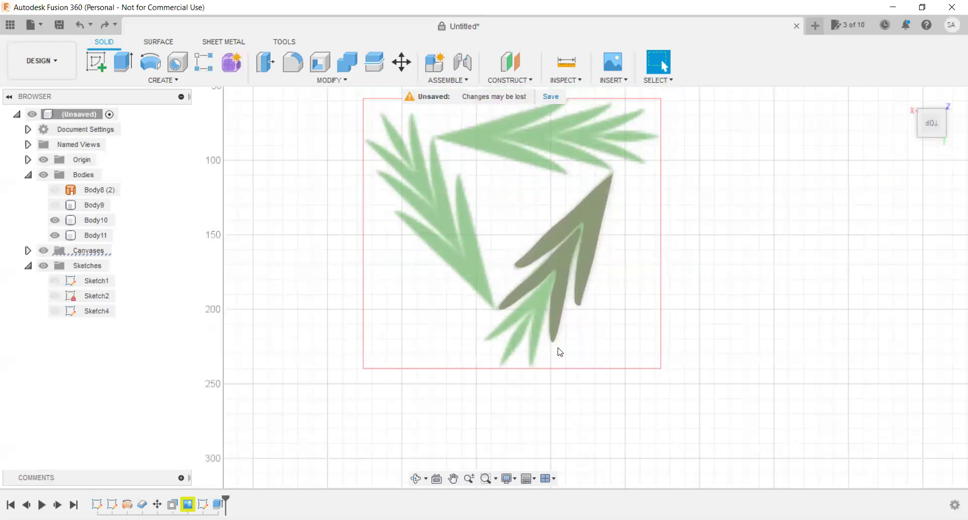
click(569, 256)
scroll(569, 257, down, 1)
scroll(569, 256, up, 1)
scroll(569, 256, up, 2)
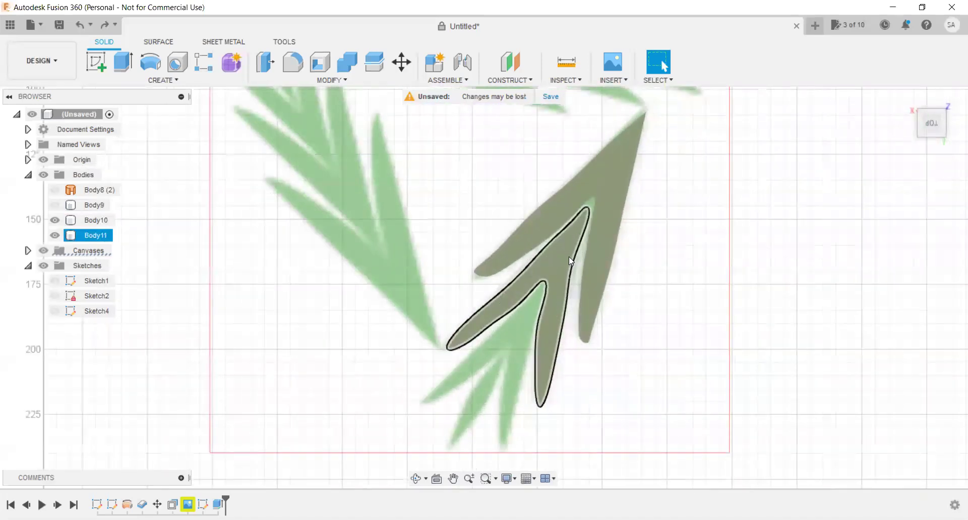
scroll(569, 256, up, 1)
key(Escape)
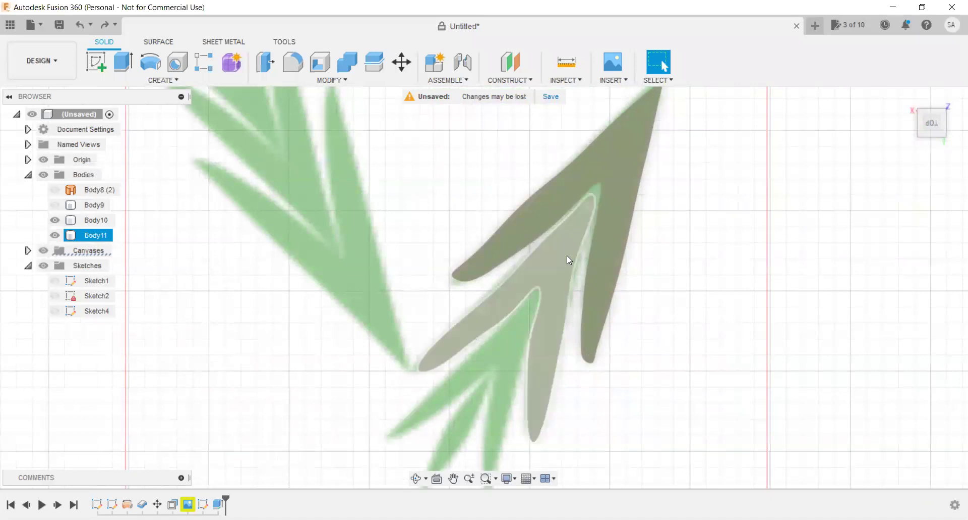
scroll(567, 255, down, 3)
scroll(656, 343, down, 1)
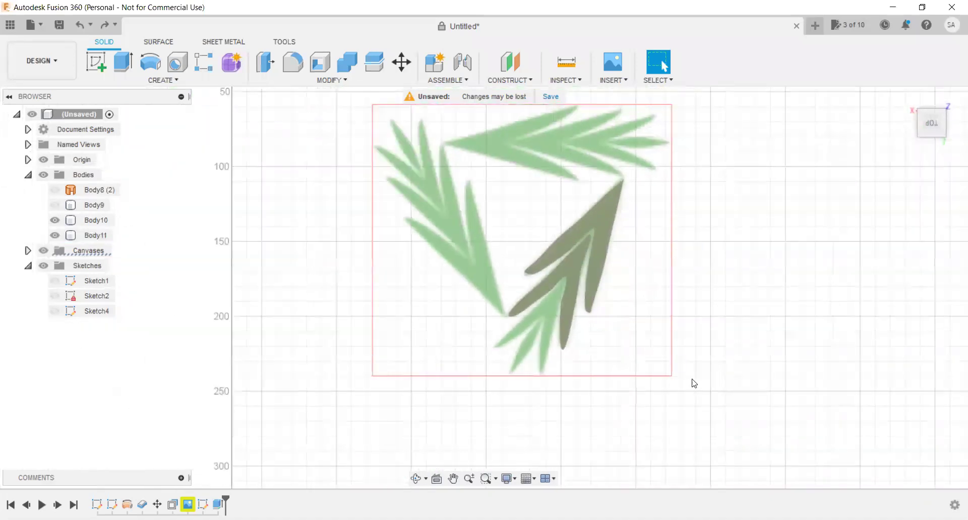
scroll(557, 394, down, 2)
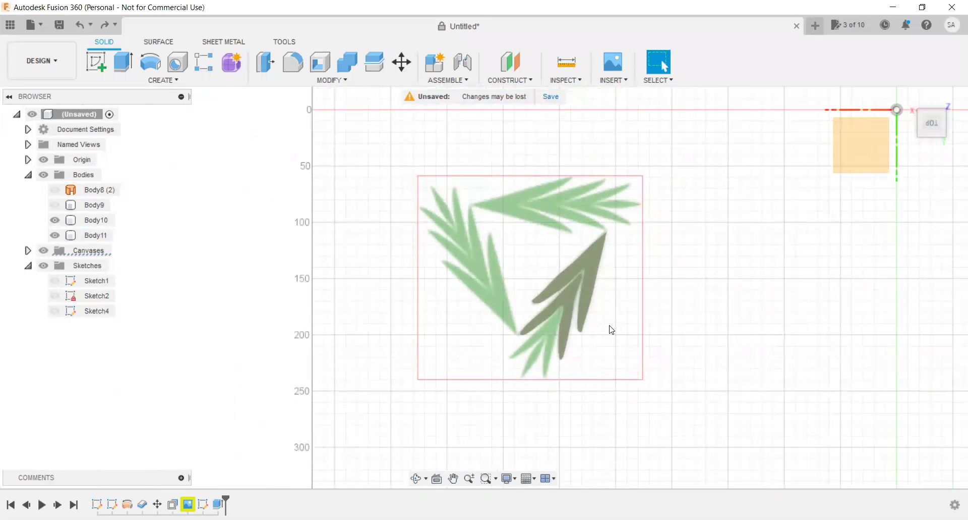
scroll(537, 331, up, 1)
scroll(540, 333, up, 2)
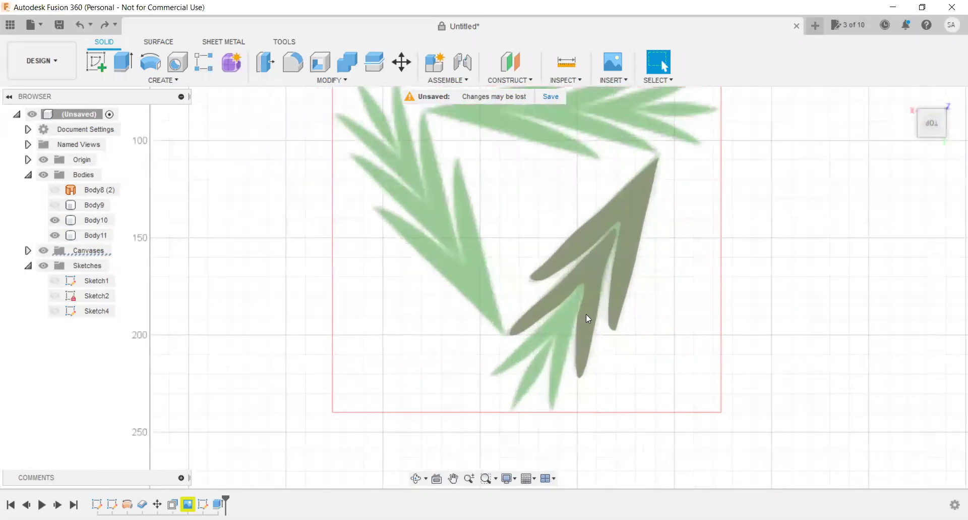
mouse_move(932, 124)
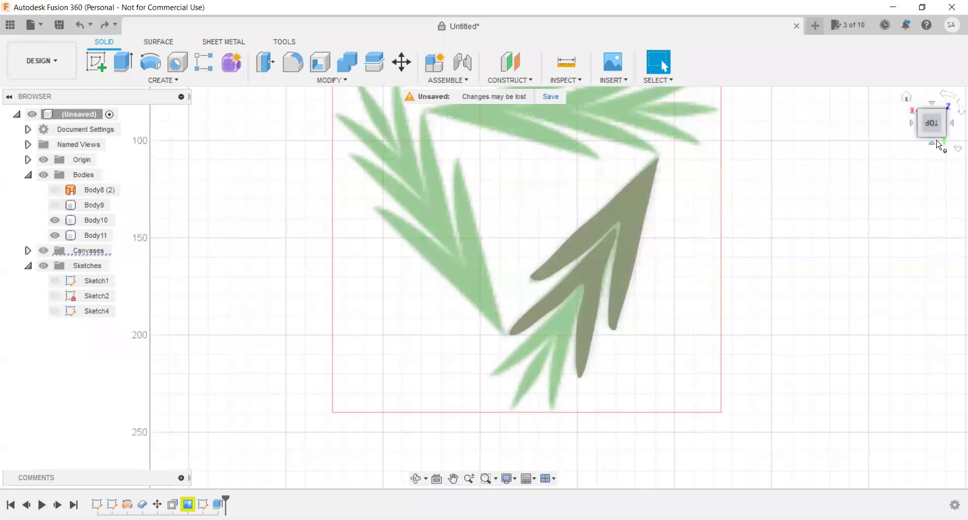
click(937, 142)
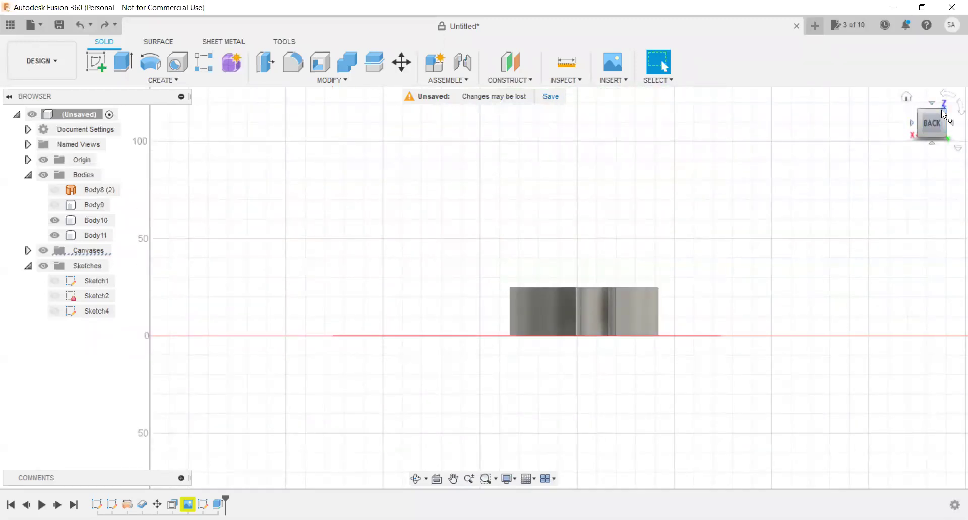
click(944, 114)
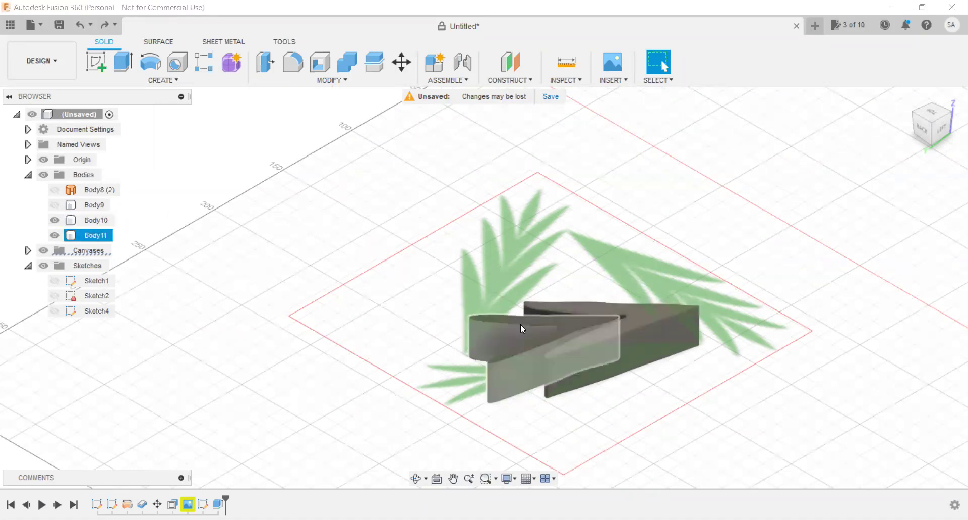
scroll(507, 380, up, 1)
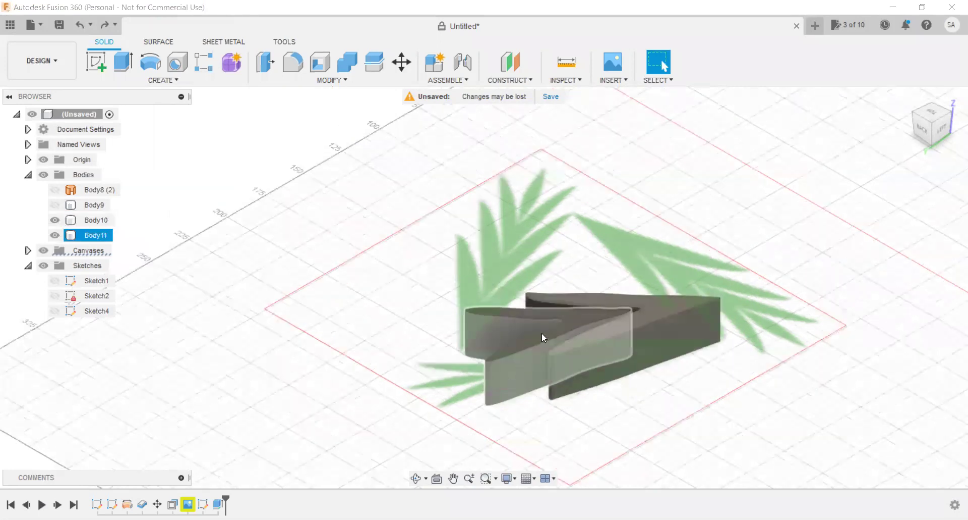
scroll(557, 225, up, 4)
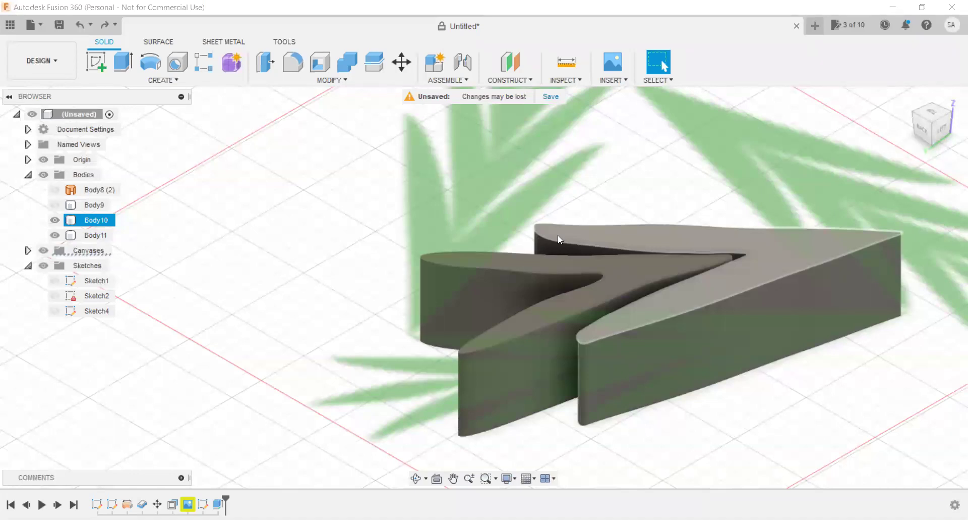
key(Escape)
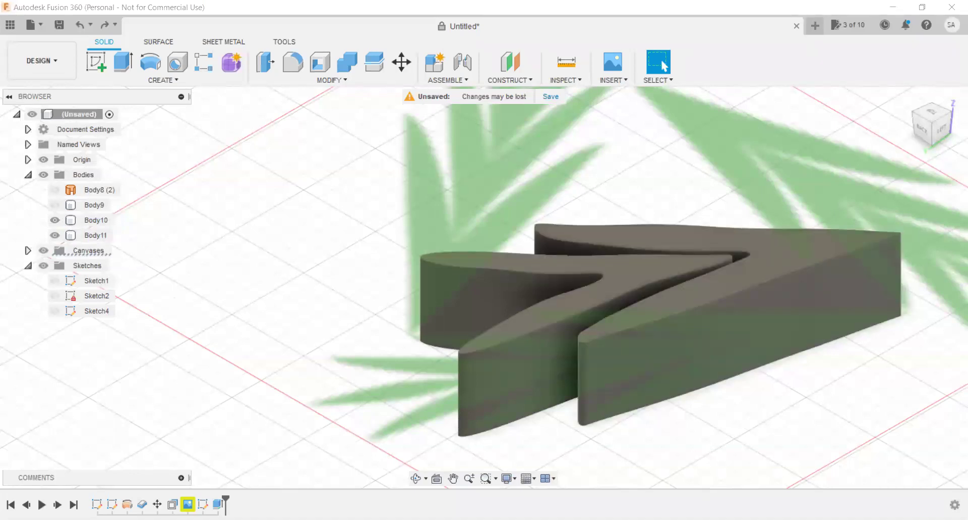
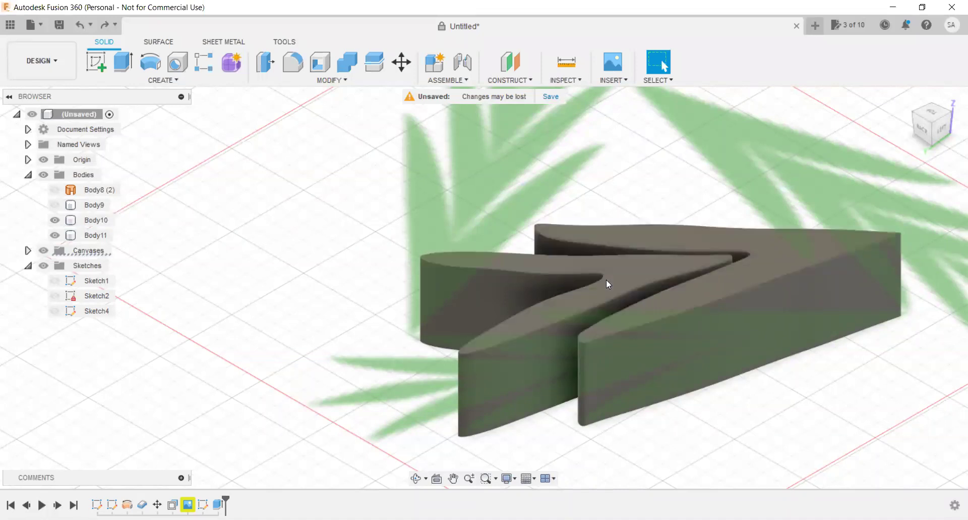
Start adding an image canvas, then cancel it without choosing a file.
scroll(355, 389, down, 1)
scroll(410, 388, down, 2)
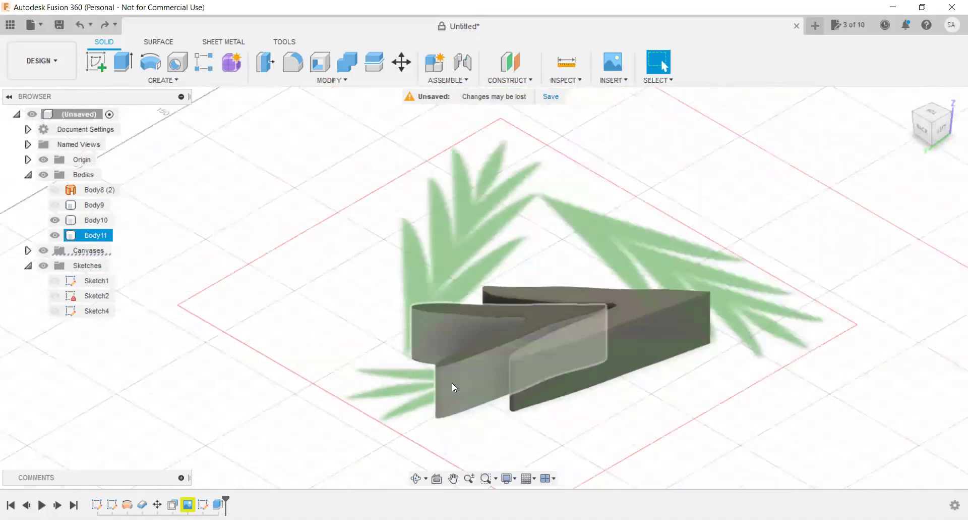
click(614, 67)
click(316, 384)
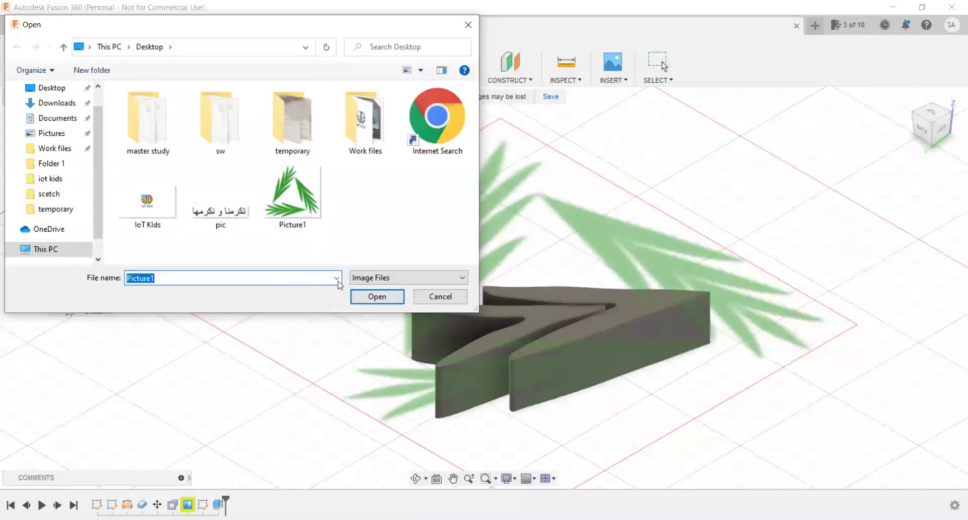
click(469, 24)
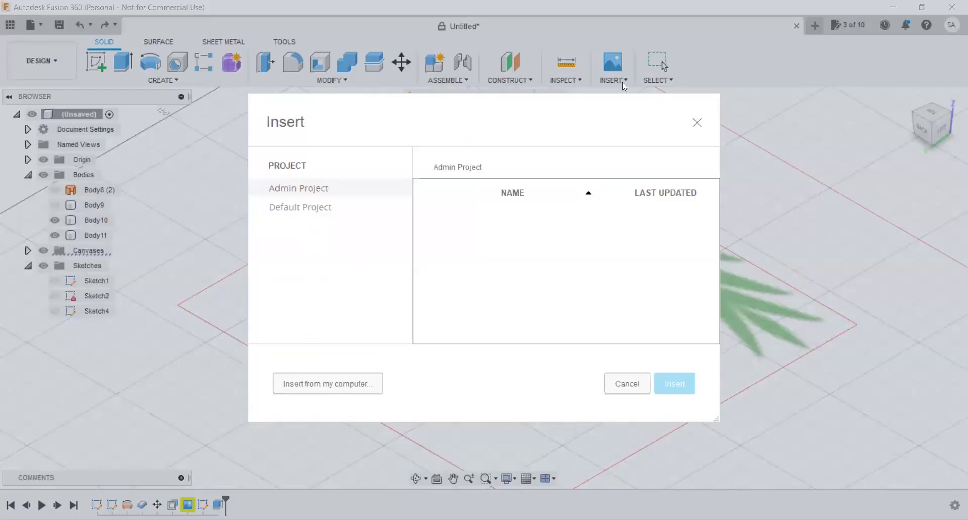
click(624, 83)
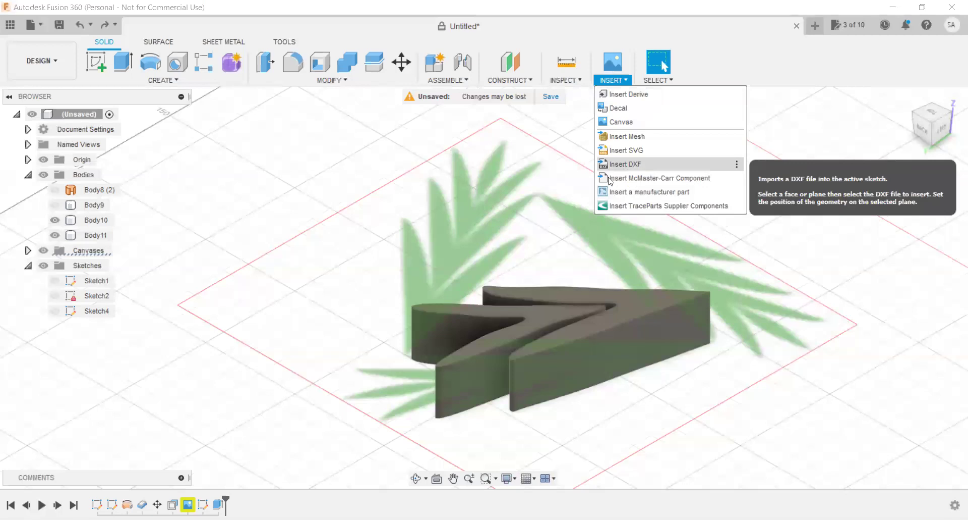
Insert the leaf DXF file onto the XY plane.
click(611, 169)
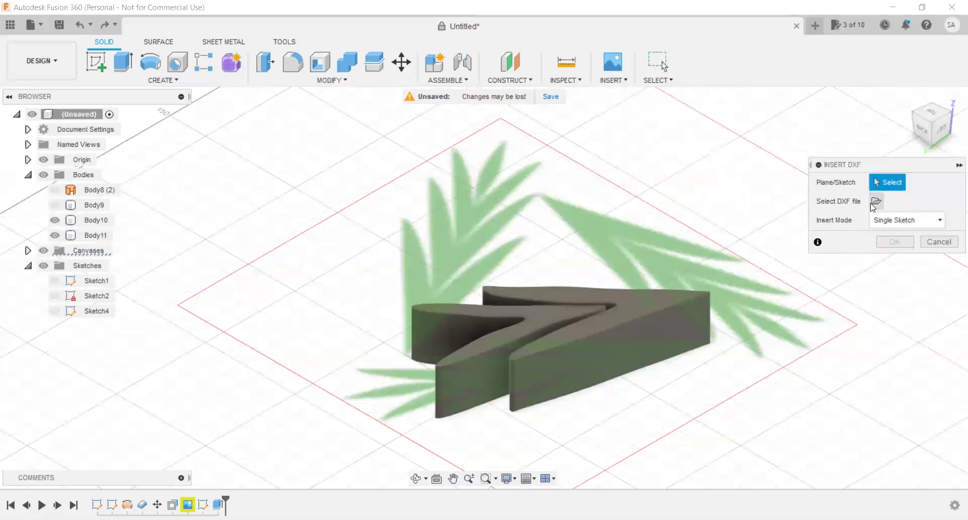
scroll(555, 275, down, 2)
scroll(500, 281, down, 2)
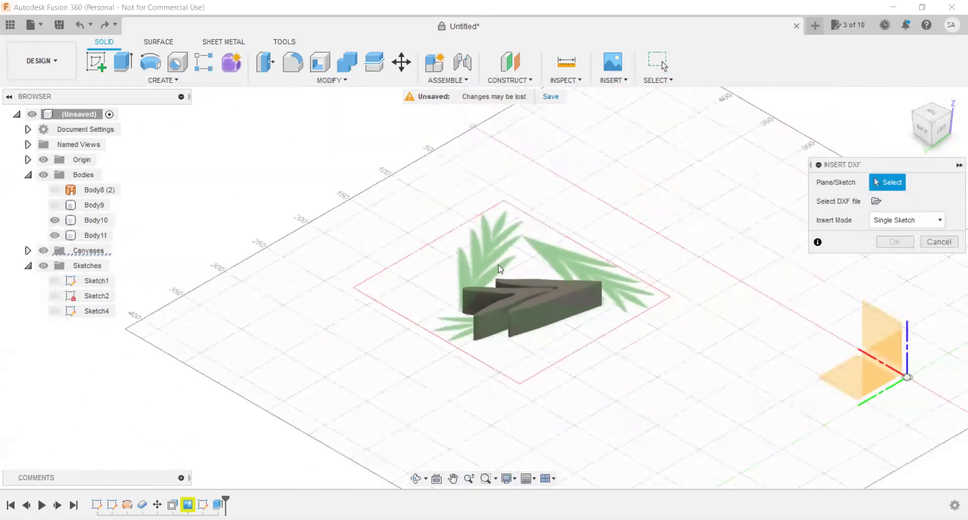
scroll(495, 269, down, 2)
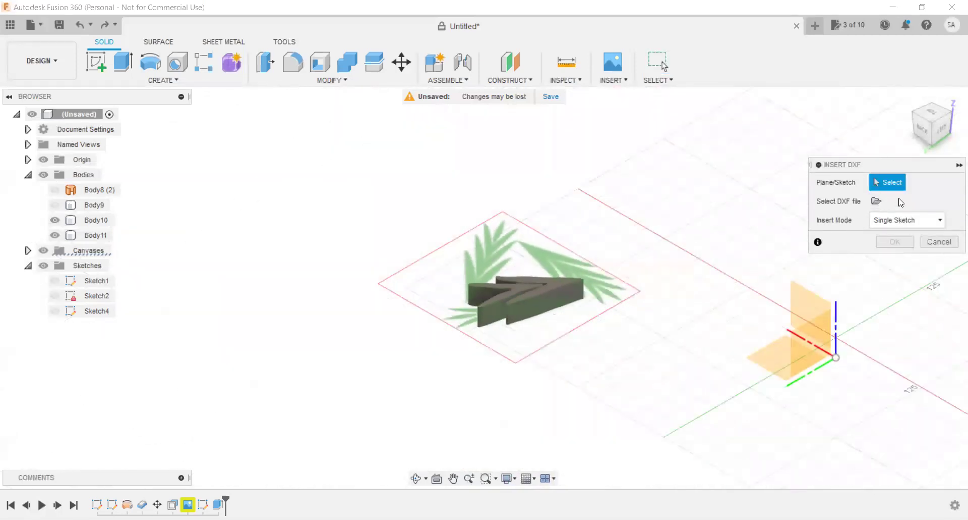
click(773, 357)
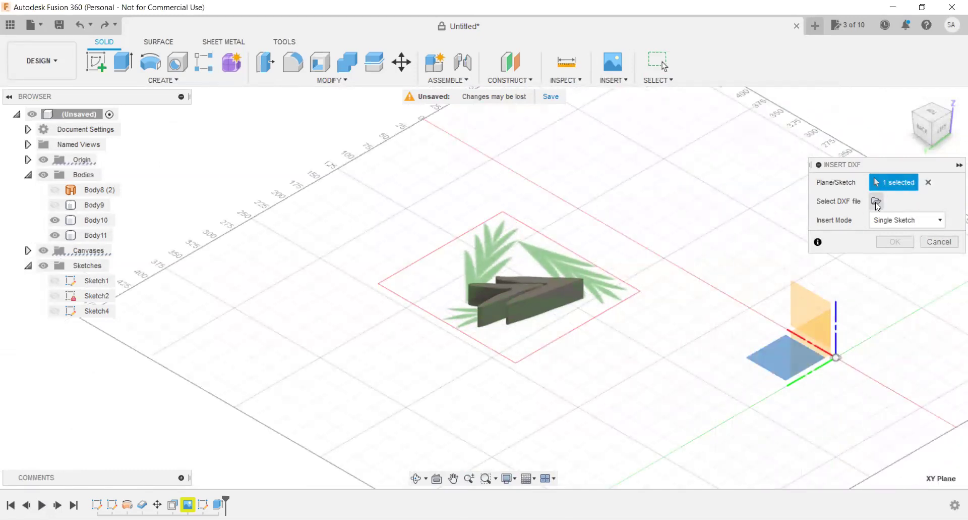
click(877, 202)
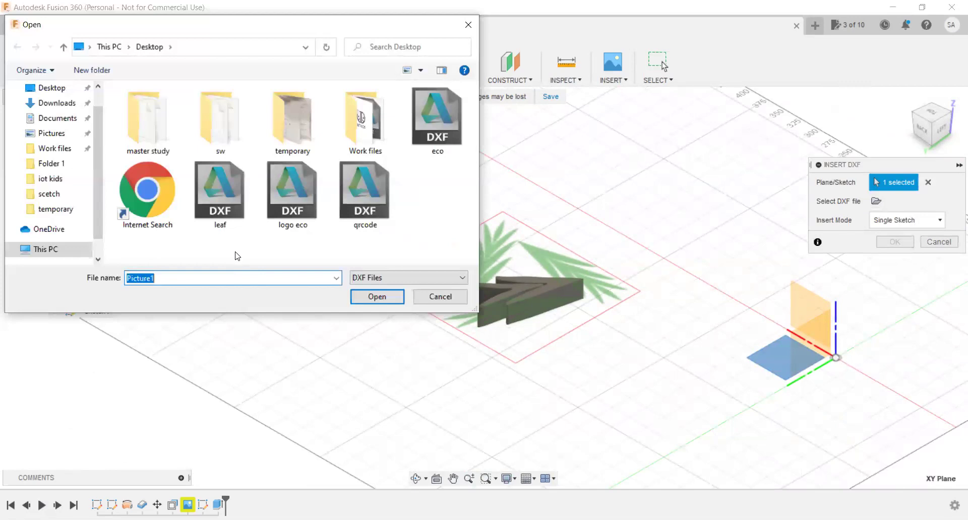
click(209, 197)
click(378, 297)
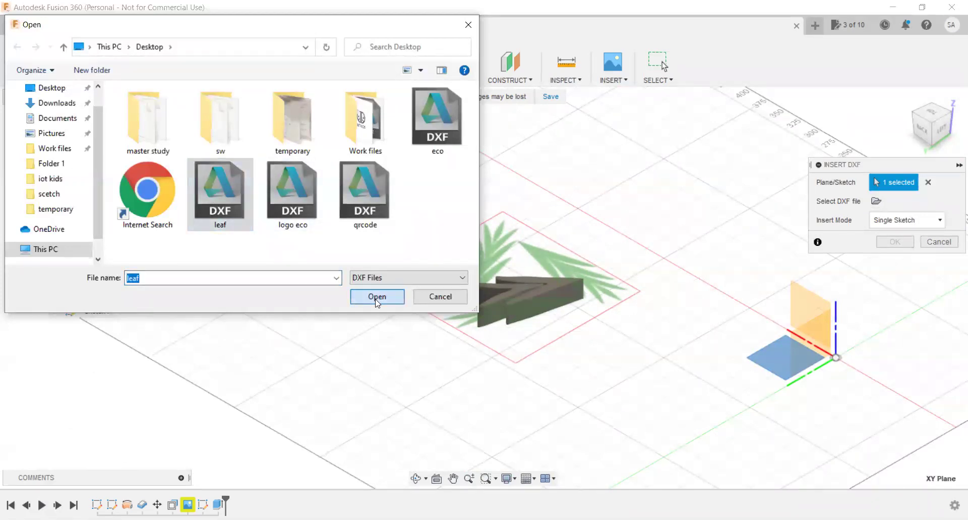
Hide Body10 and Body11 in the browser to reveal the leaf sketch.
scroll(583, 322, up, 3)
scroll(575, 338, up, 2)
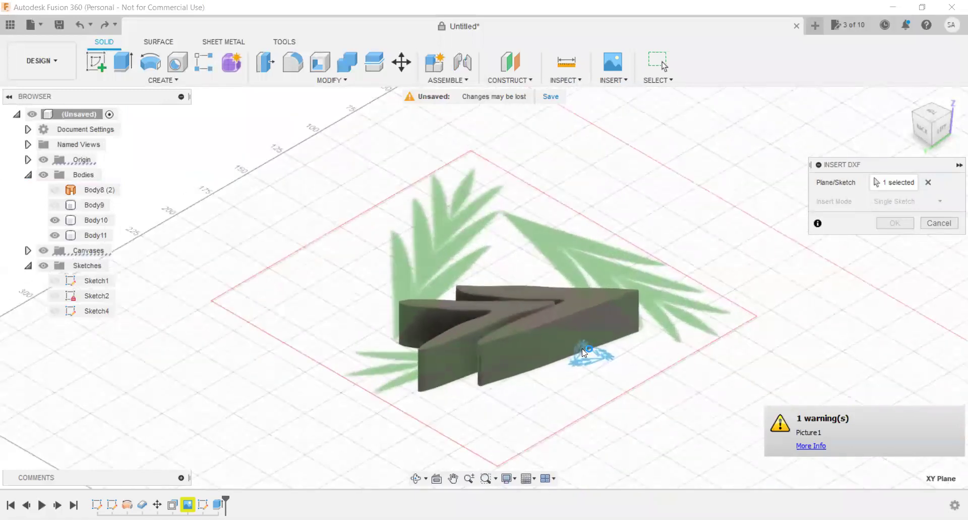
scroll(509, 326, down, 3)
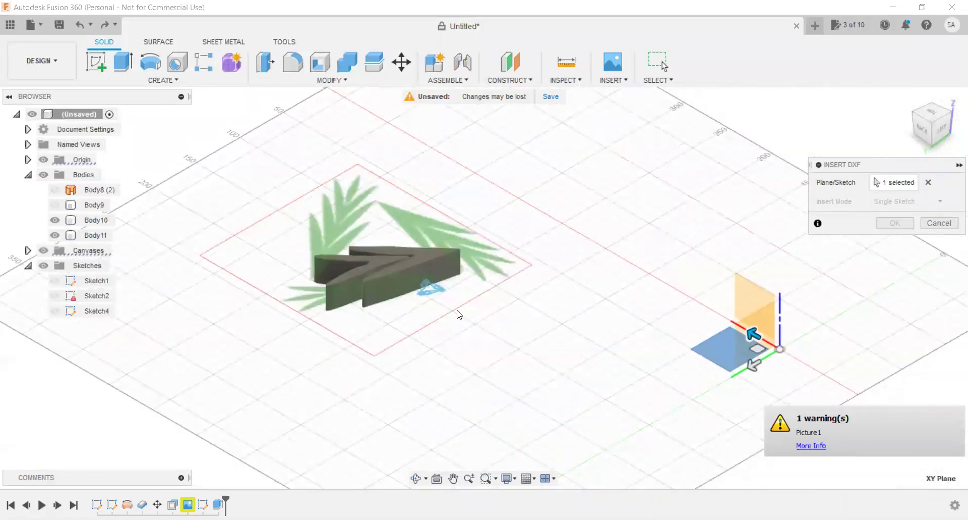
scroll(452, 302, up, 2)
scroll(456, 297, up, 2)
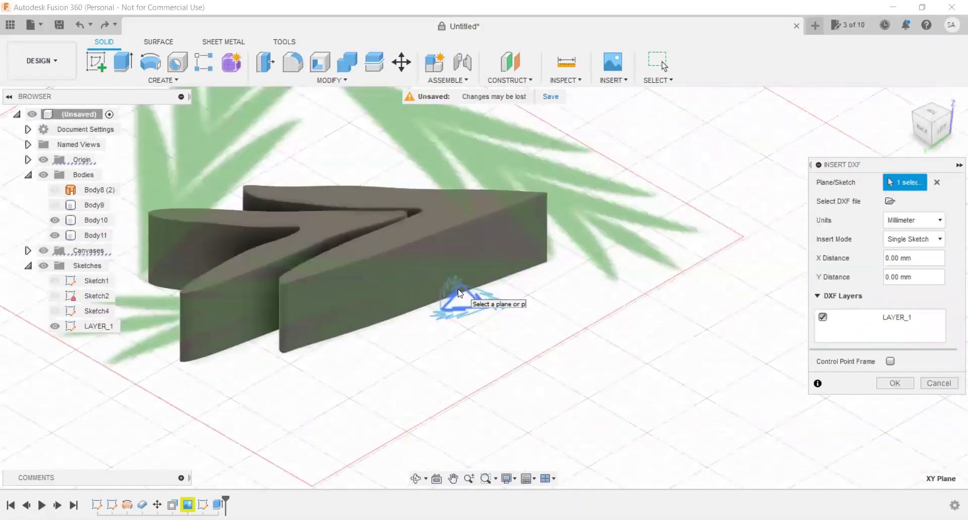
scroll(457, 292, up, 2)
scroll(450, 290, up, 2)
scroll(450, 295, up, 1)
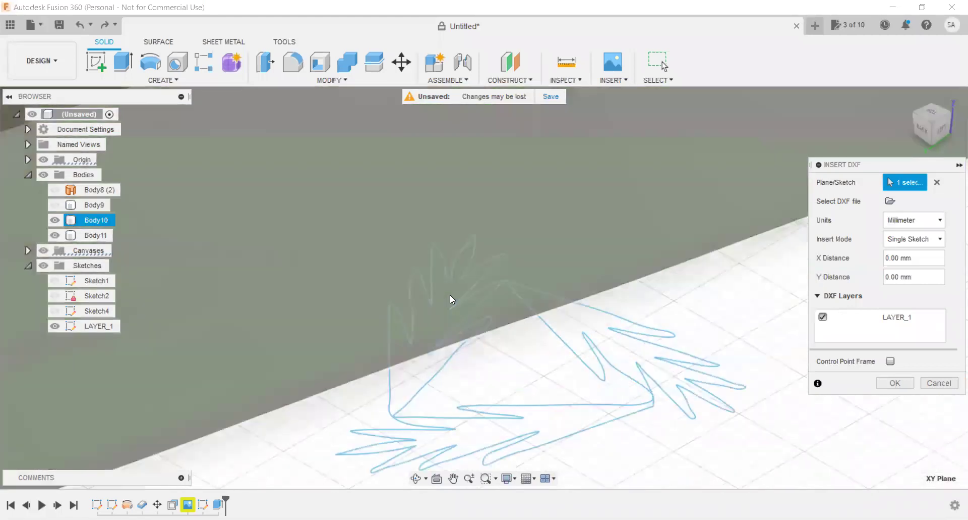
scroll(450, 295, down, 3)
scroll(552, 326, down, 3)
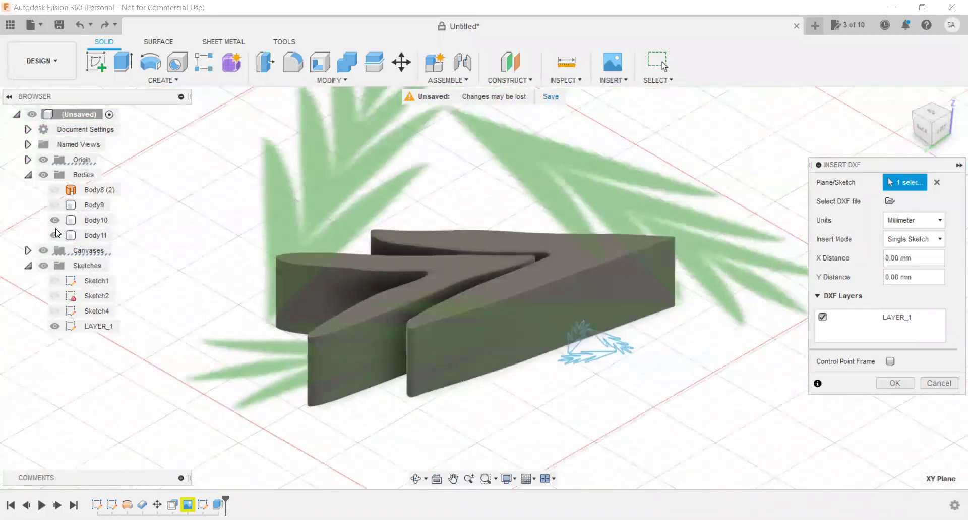
click(53, 225)
click(55, 236)
scroll(346, 277, down, 3)
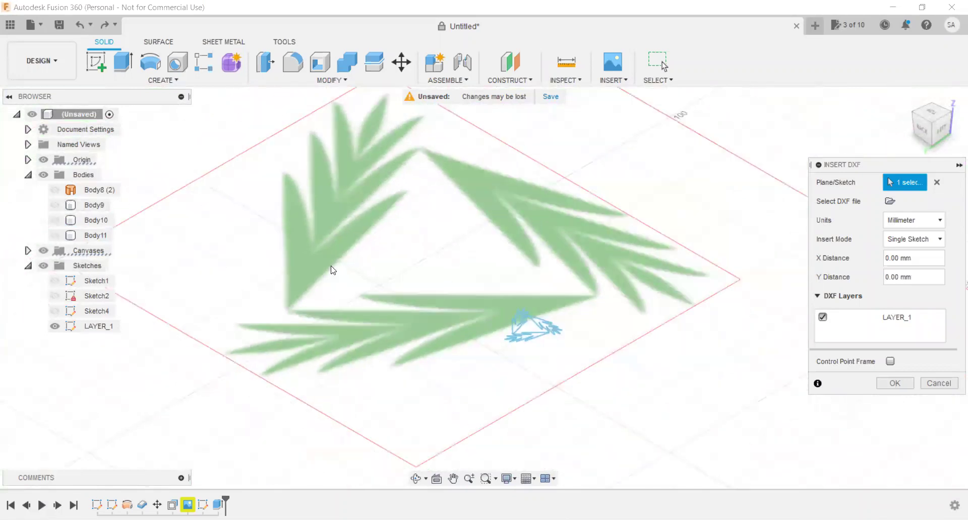
scroll(328, 288, down, 3)
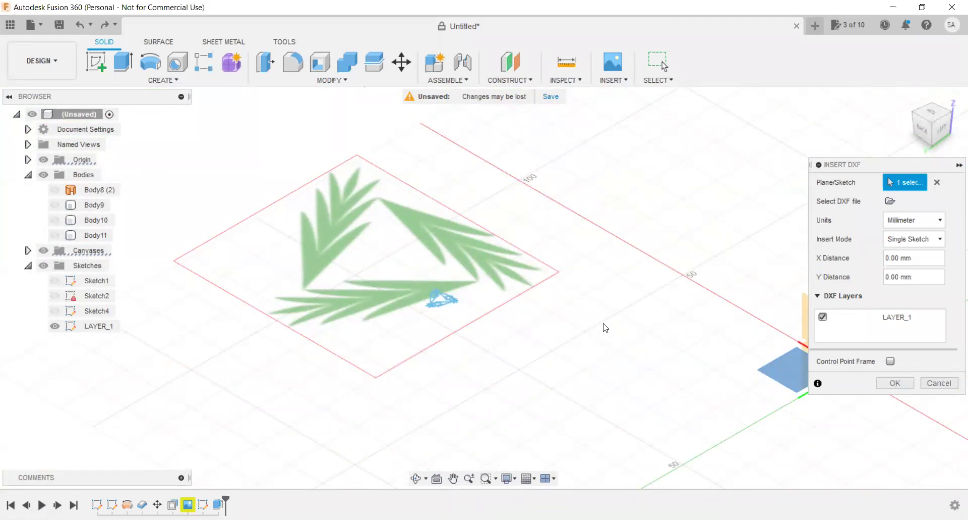
scroll(606, 327, down, 2)
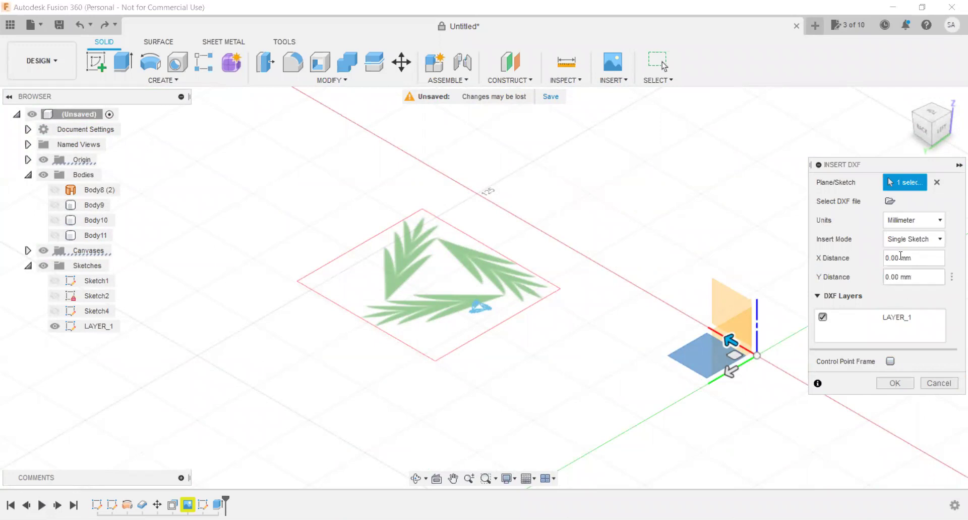
Confirm the leaf DXF import as a new sketch.
click(890, 201)
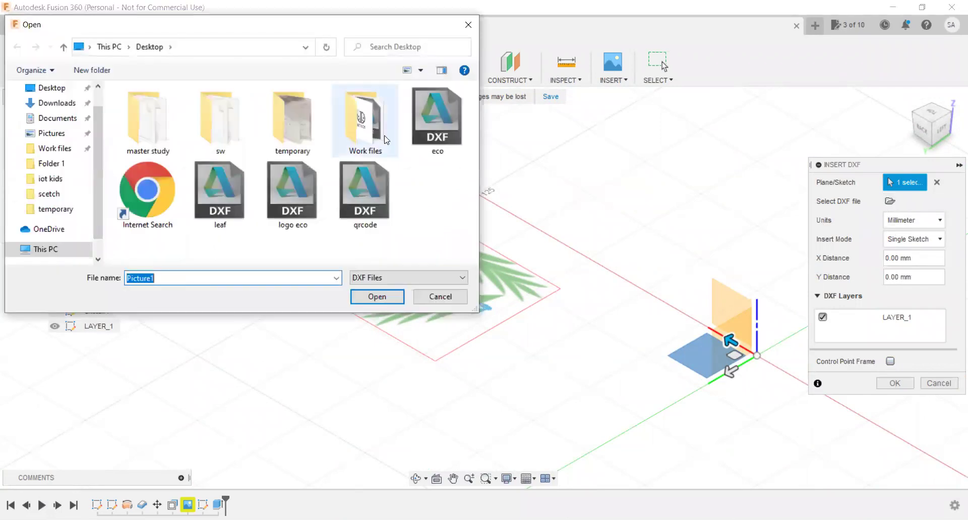
click(468, 25)
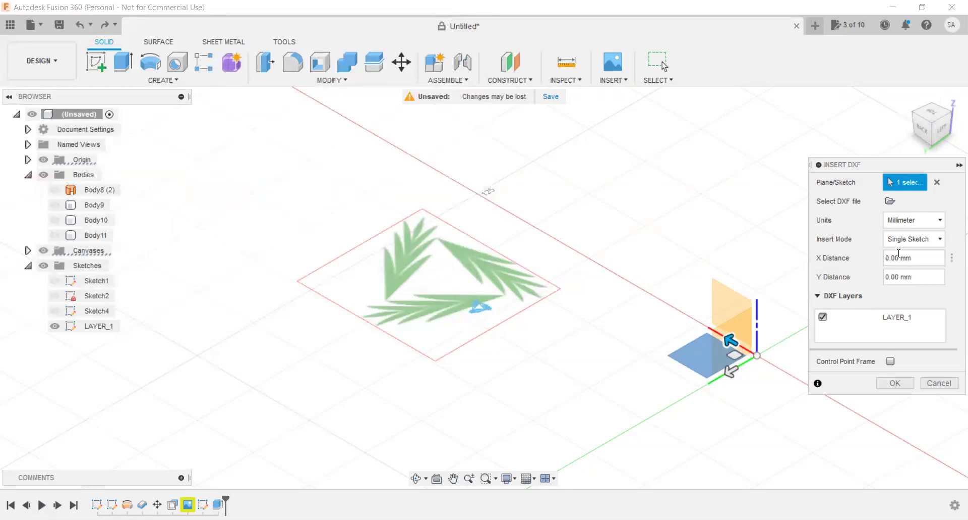
click(894, 386)
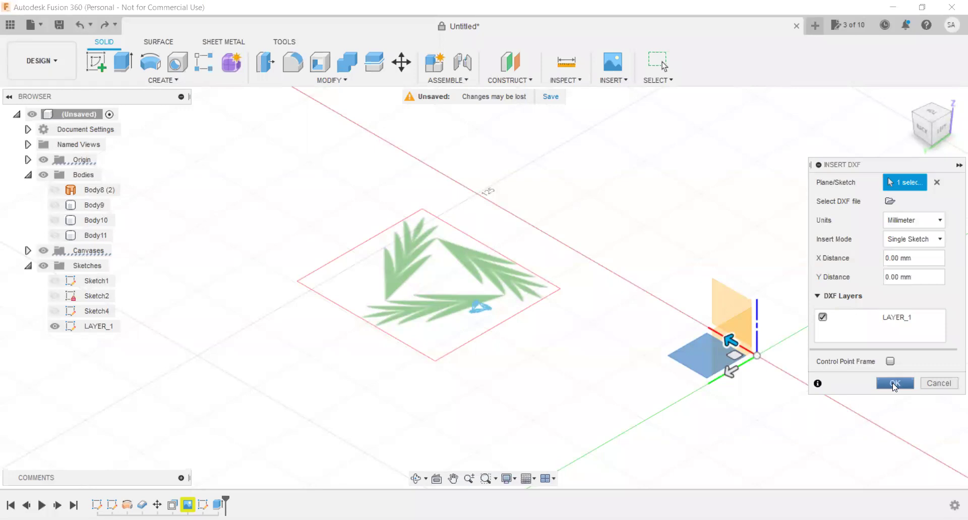
Move the whole leaf sketch -100 mm along X.
click(450, 339)
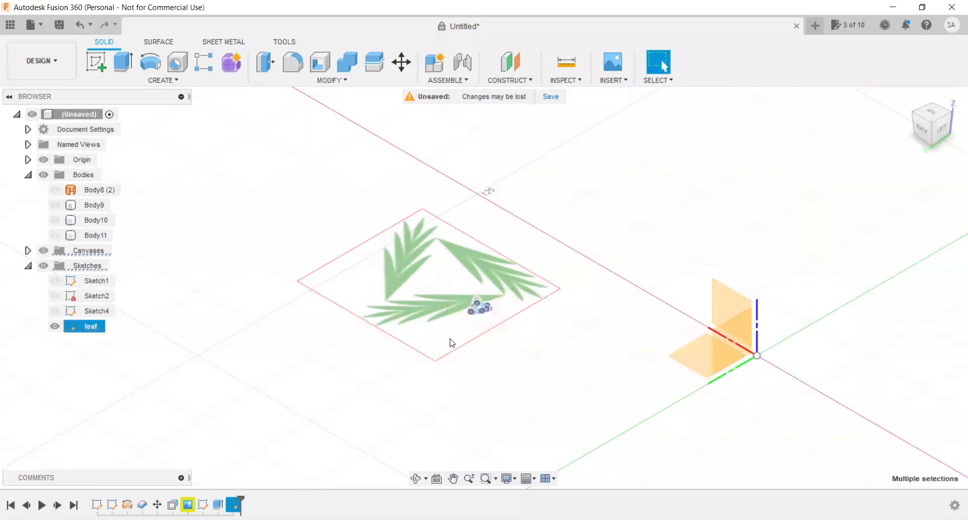
click(399, 61)
click(447, 295)
text(-100)
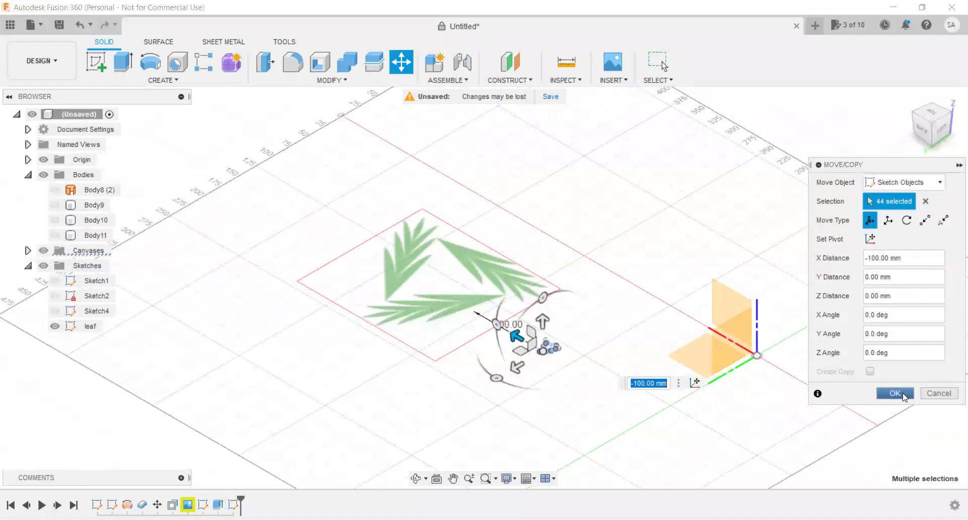
click(895, 393)
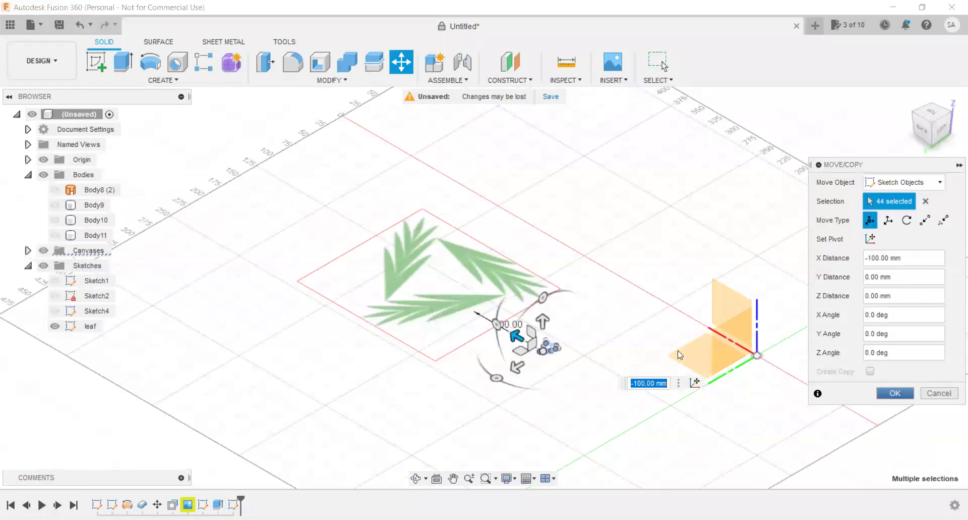
Close the Scale dialog and bring up the marking menu on a leaf spline.
click(346, 83)
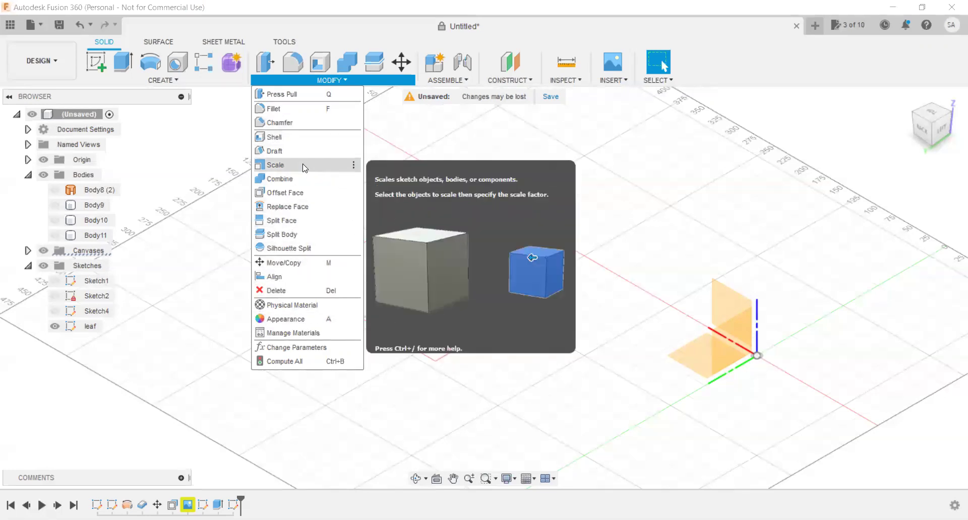
key(Return)
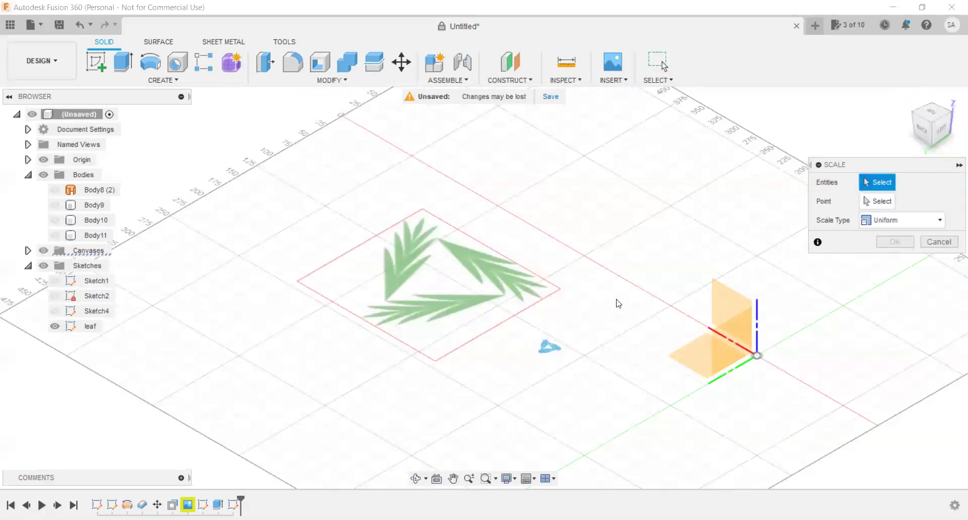
scroll(536, 364, down, 2)
scroll(546, 351, up, 4)
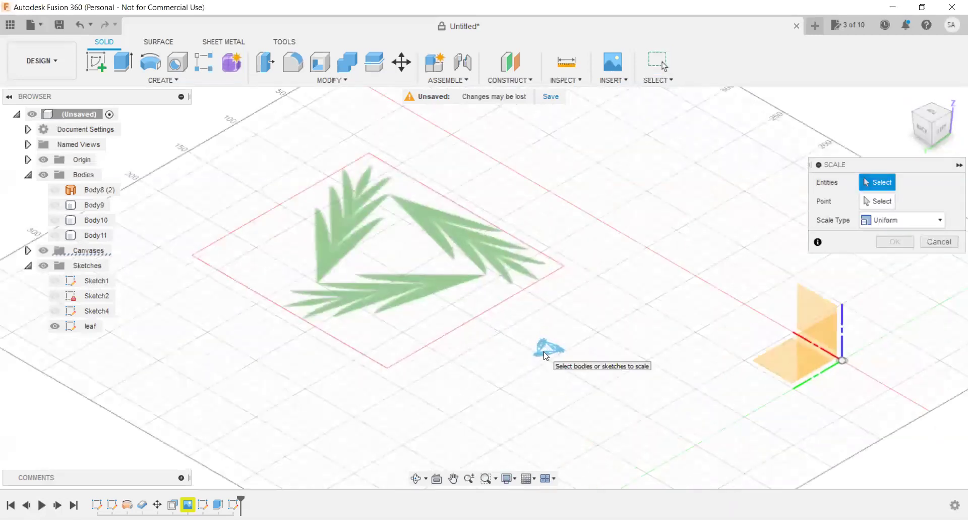
scroll(545, 355, up, 2)
scroll(545, 355, up, 2)
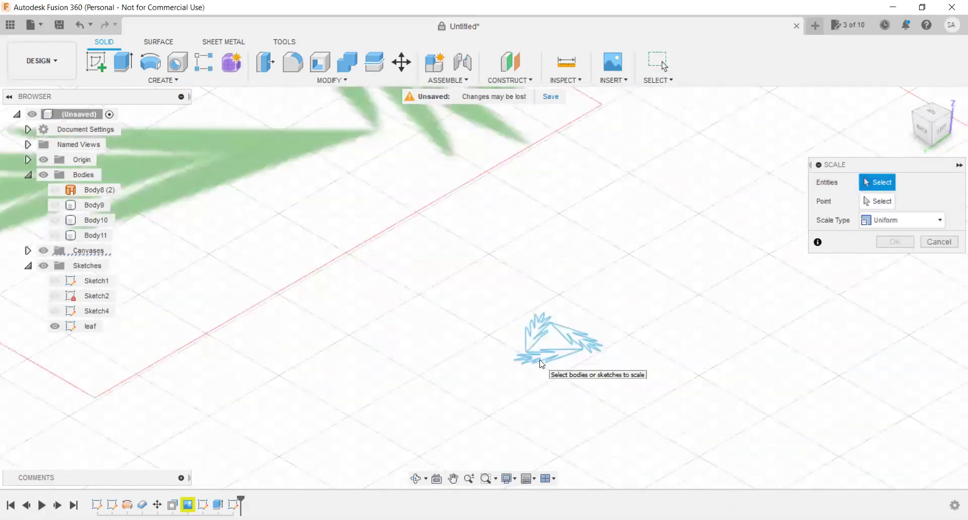
click(938, 242)
scroll(565, 355, up, 2)
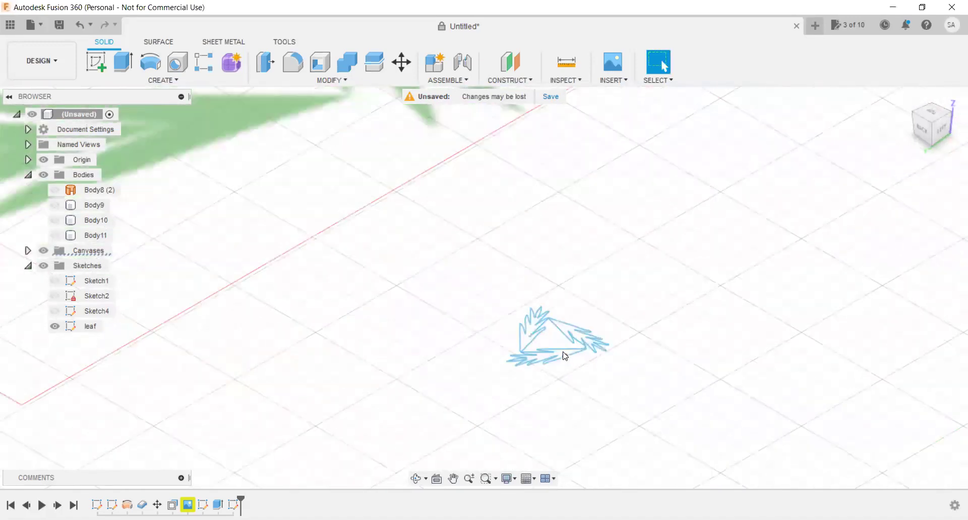
scroll(552, 362, up, 2)
right_click(549, 365)
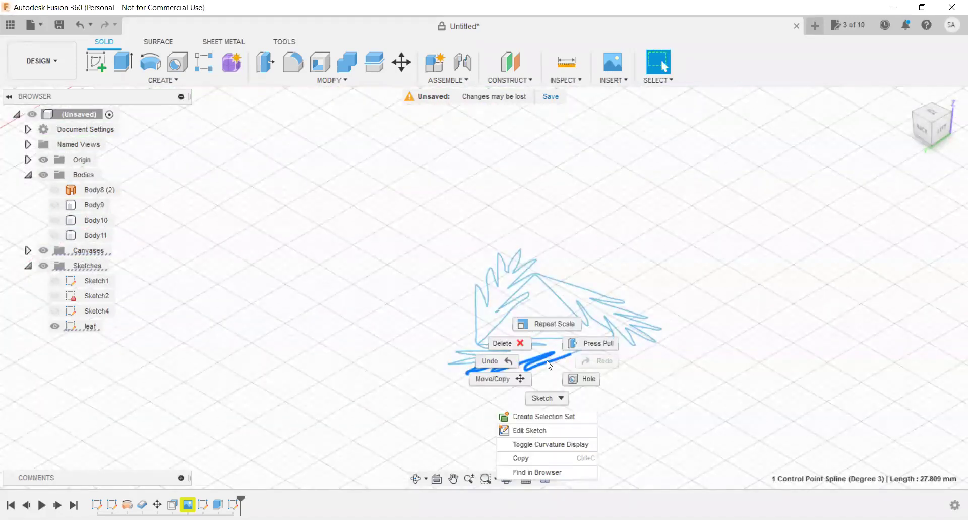
Edit the leaf sketch, window-select all its curves and start Sketch Scale.
click(545, 429)
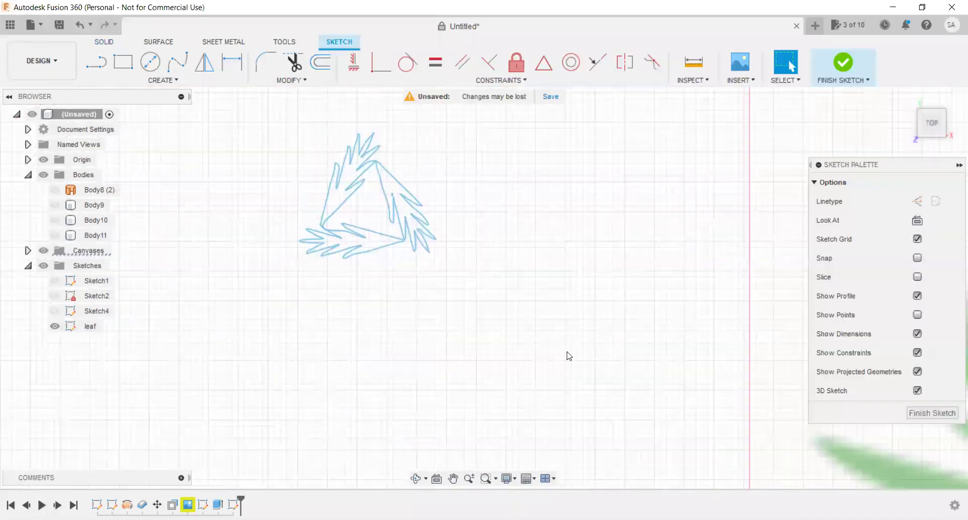
drag(495, 157, 321, 341)
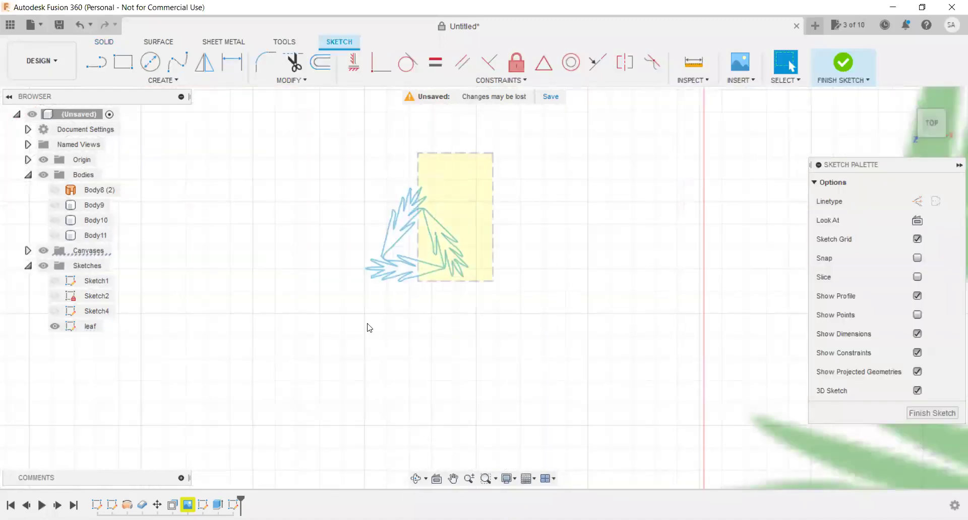
click(305, 82)
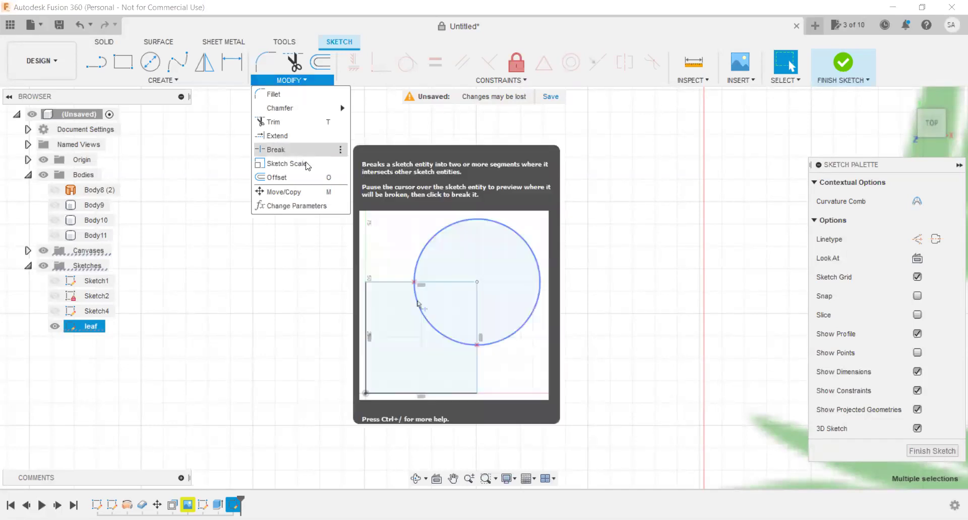
key(Return)
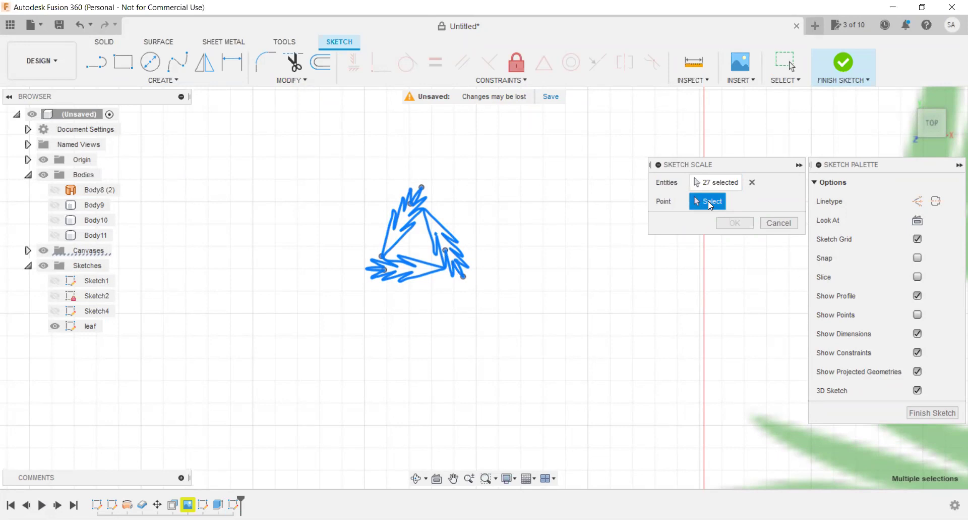
scroll(444, 248, up, 4)
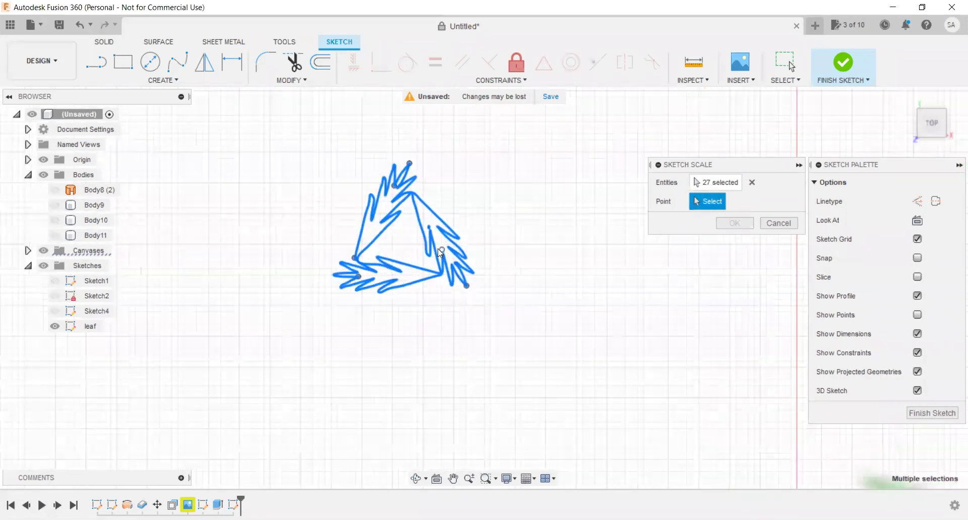
scroll(408, 179, up, 3)
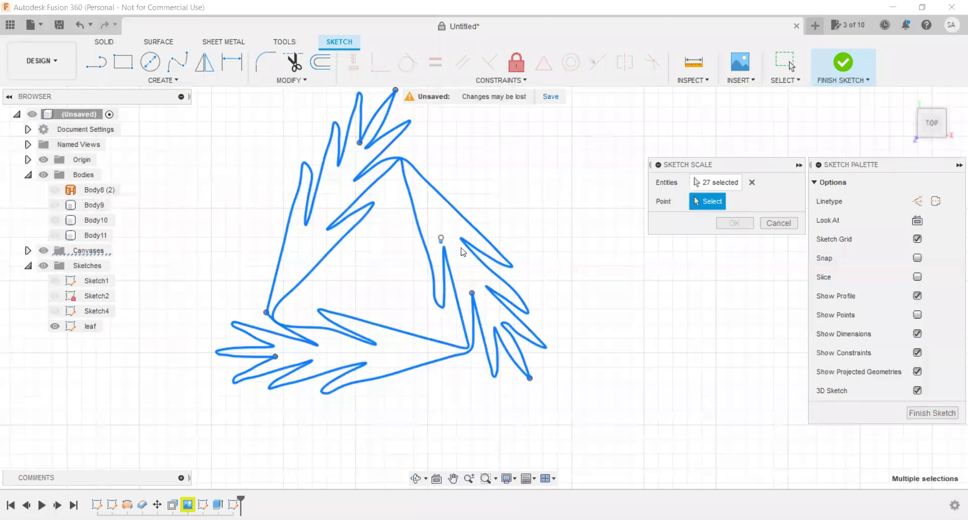
Scale the 27 leaf curves by about 3.136 around a point inside the triangle.
click(442, 238)
drag(462, 237, 572, 239)
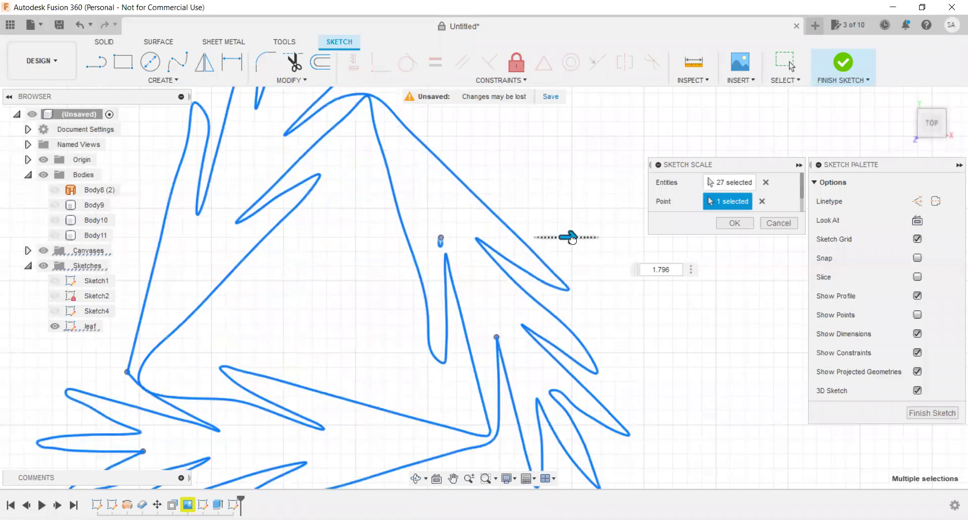
scroll(285, 342, down, 4)
scroll(285, 342, down, 2)
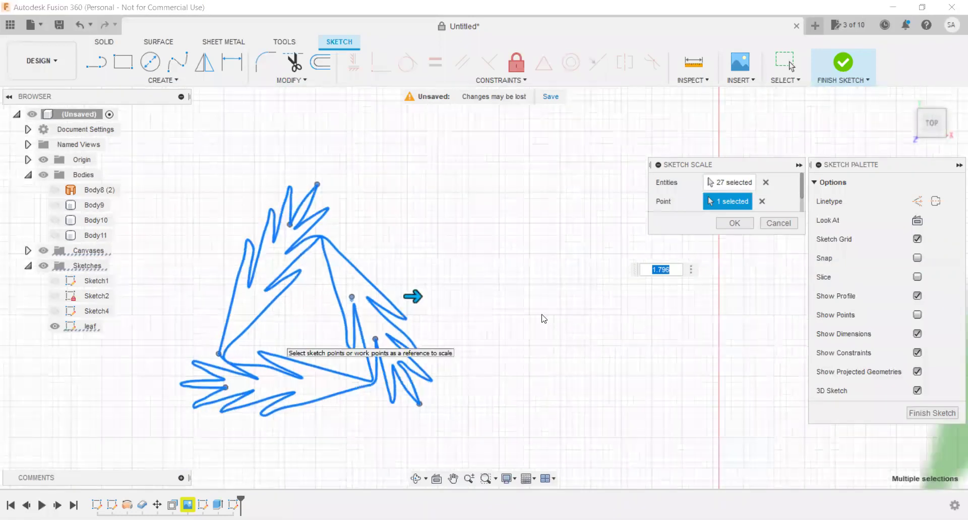
mouse_move(421, 298)
mouse_down()
mouse_move(385, 296)
mouse_move(480, 298)
mouse_move(419, 298)
mouse_move(449, 296)
mouse_up()
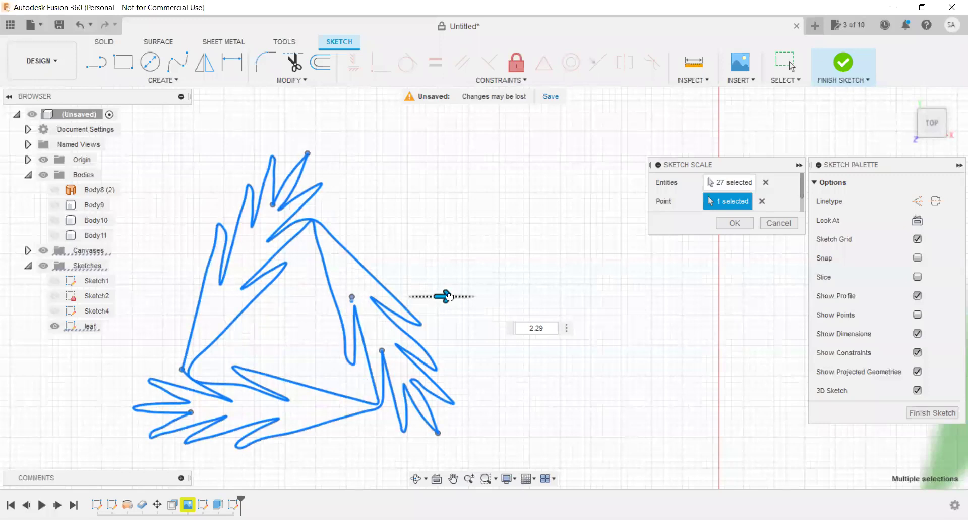
drag(449, 296, 494, 295)
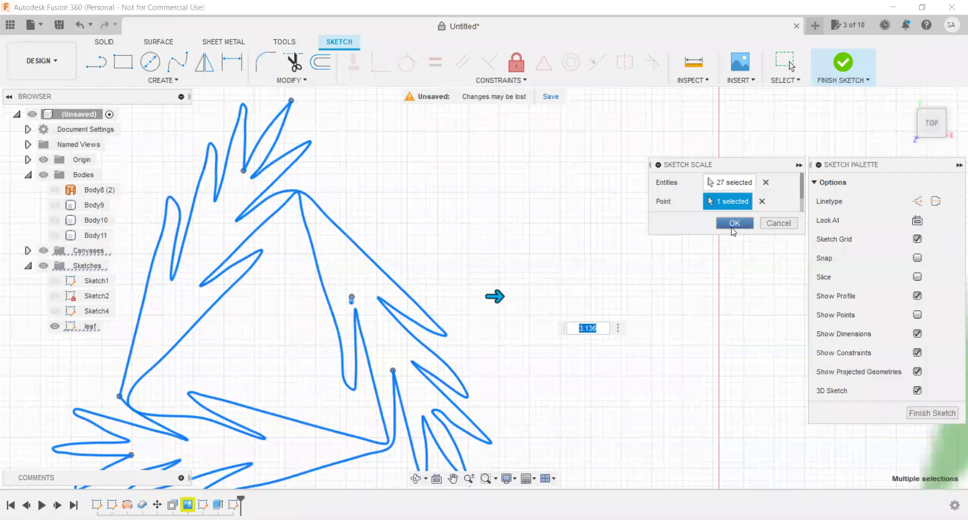
key(Return)
scroll(516, 295, down, 3)
scroll(517, 295, down, 3)
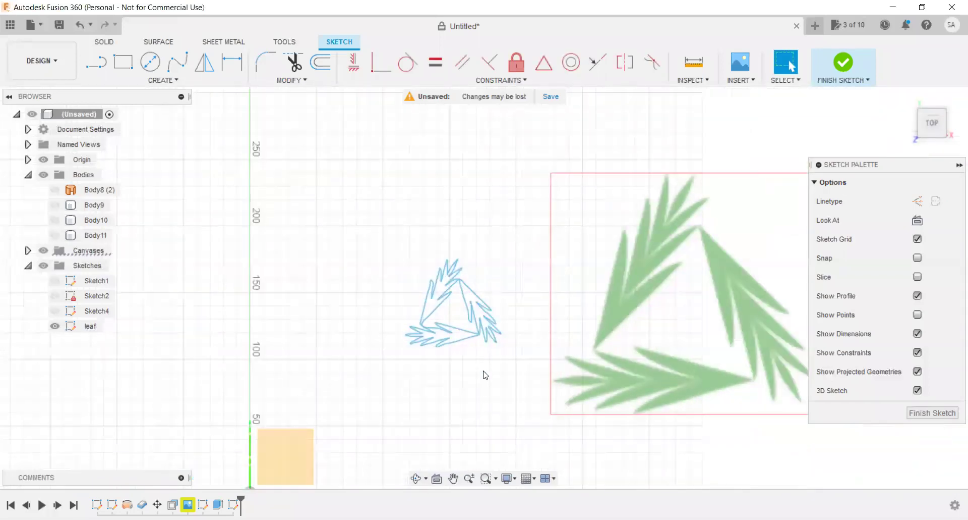
Measure 52.227 mm from the top leaf-tip point to the bottom spline.
drag(517, 243, 369, 406)
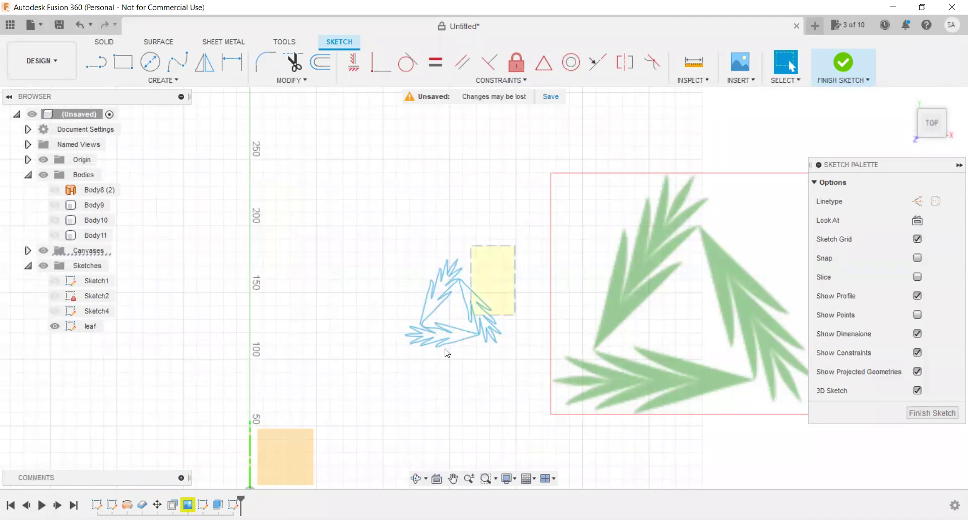
click(479, 371)
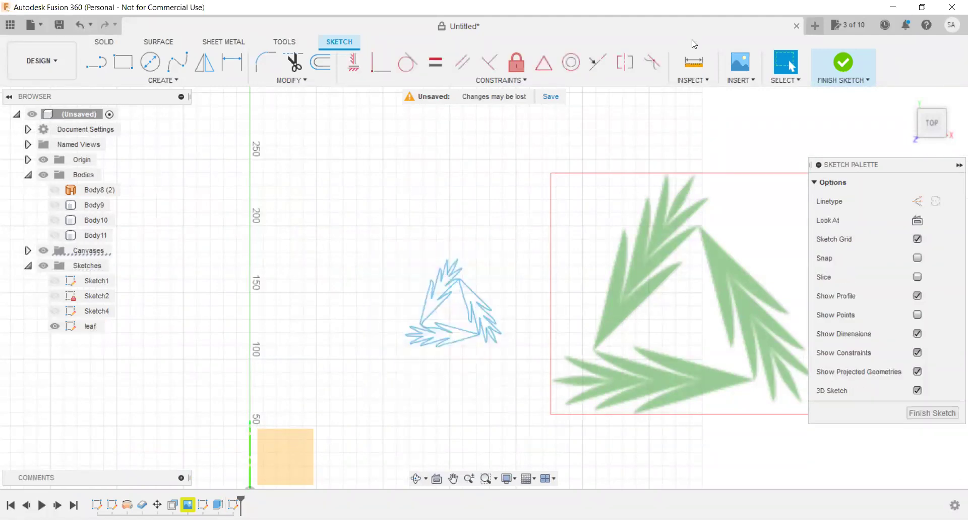
click(698, 82)
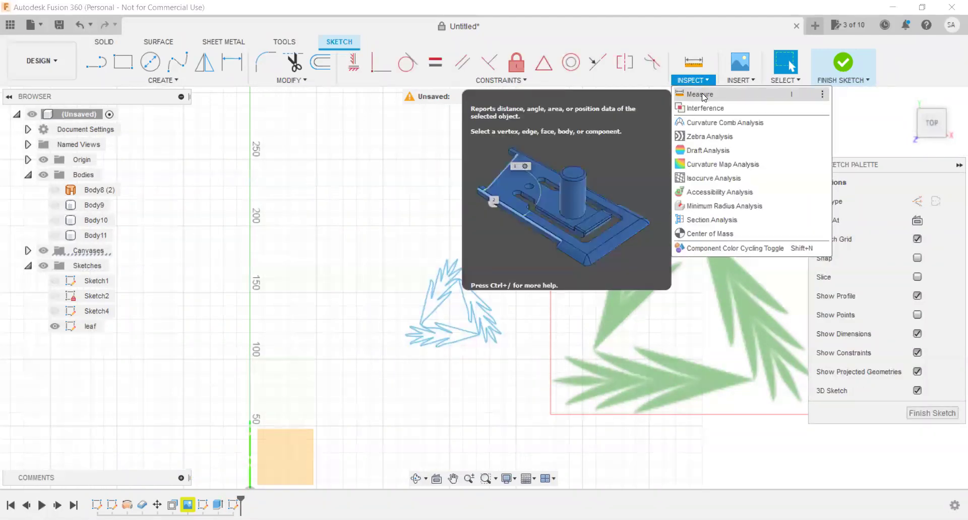
key(i)
scroll(456, 303, up, 2)
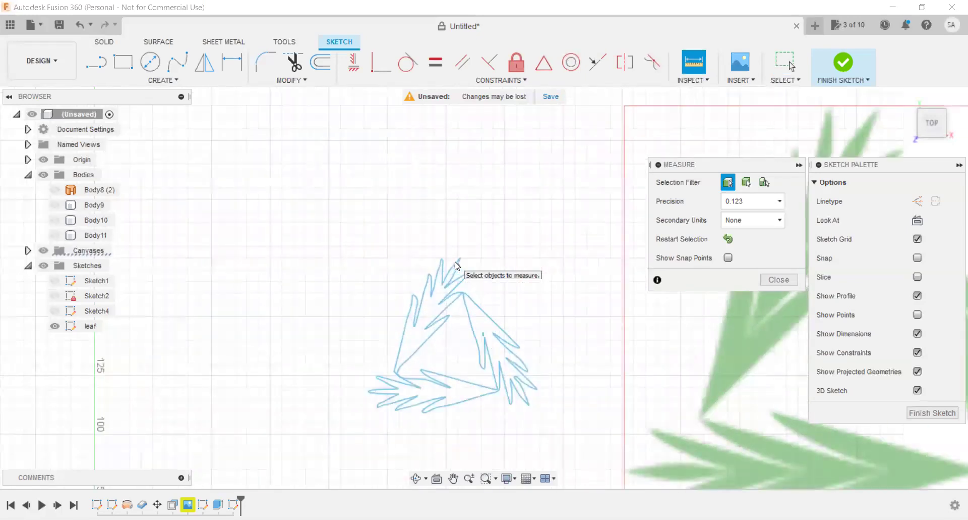
scroll(460, 269, up, 4)
click(465, 257)
scroll(465, 257, down, 2)
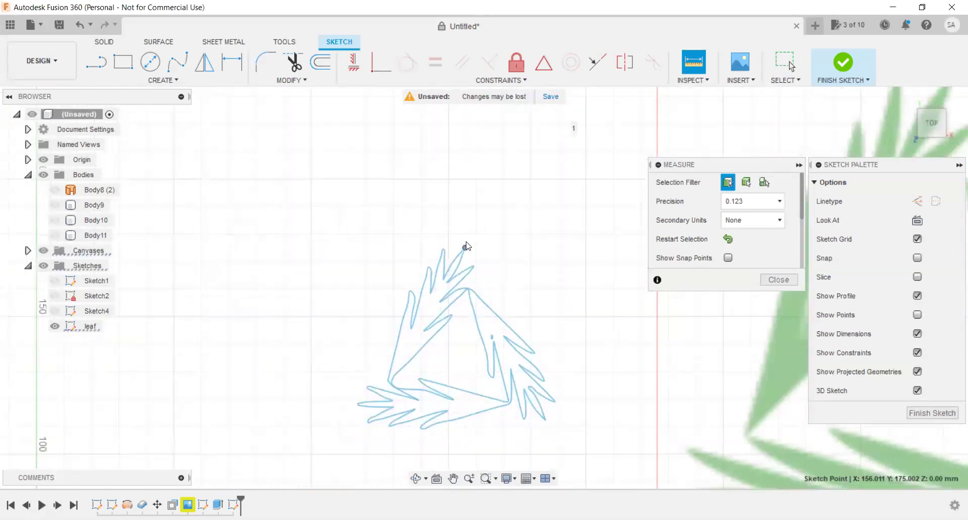
click(452, 425)
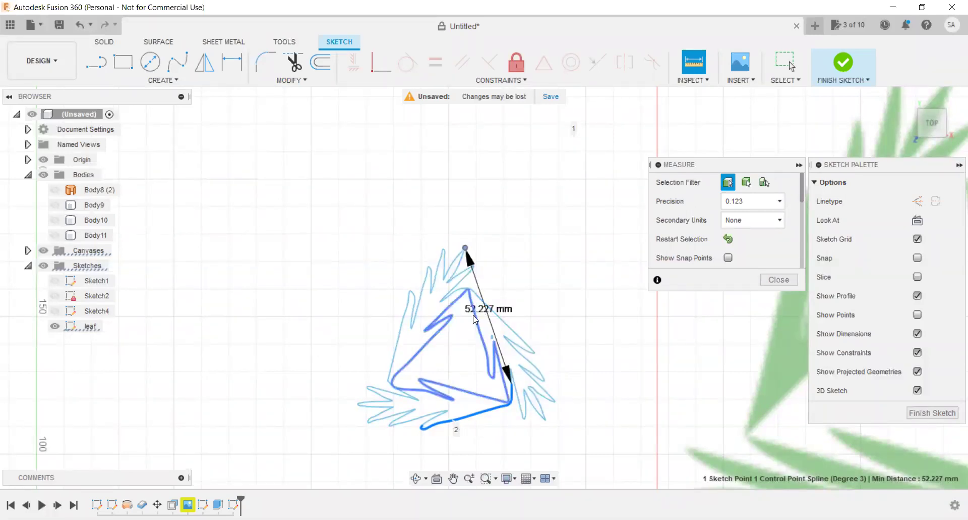
scroll(530, 323, up, 2)
scroll(530, 323, down, 2)
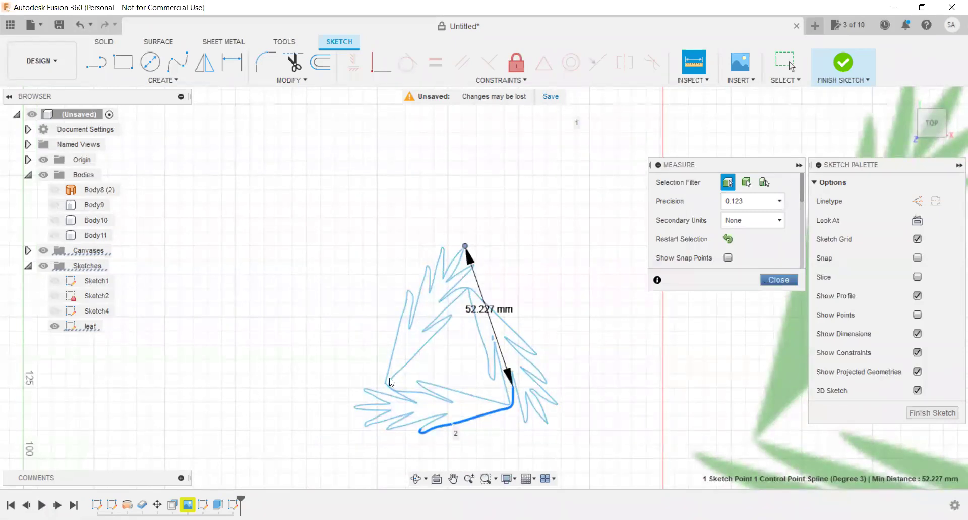
click(765, 284)
Rescale all 27 leaf curves by about 2.727 around an inner base point.
click(306, 81)
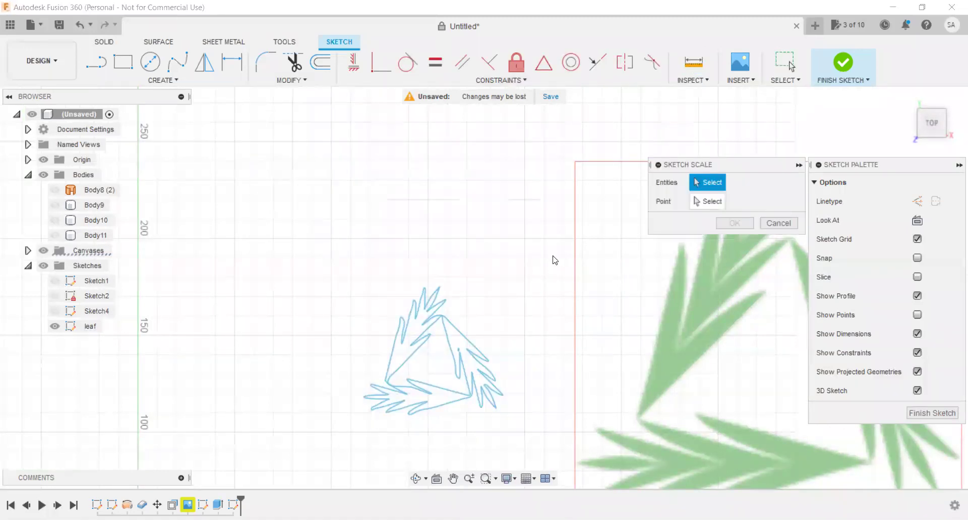
drag(555, 260, 333, 449)
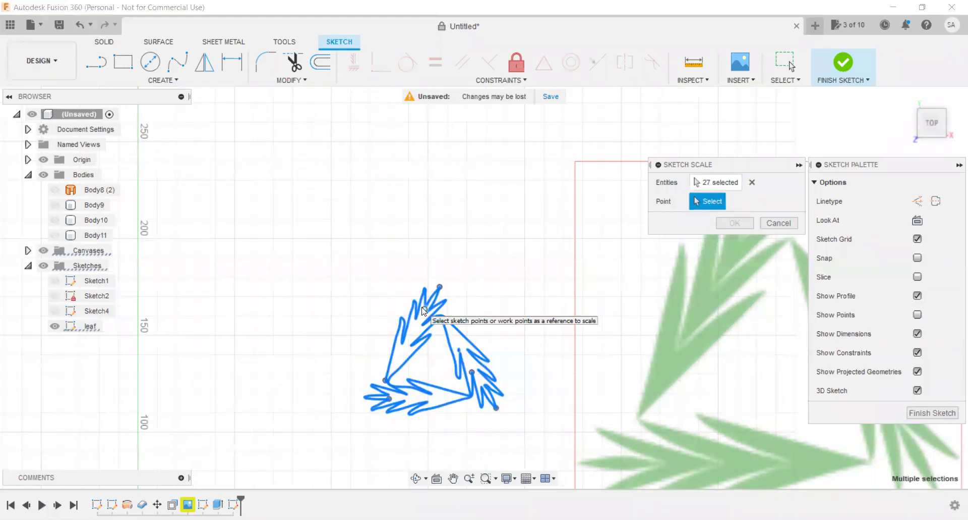
click(459, 348)
drag(476, 344, 504, 348)
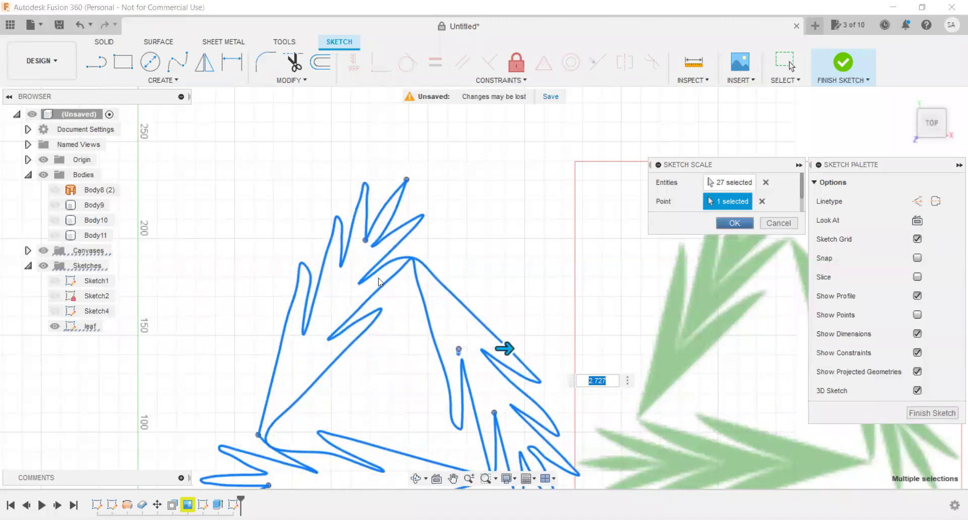
key(Return)
scroll(380, 282, down, 5)
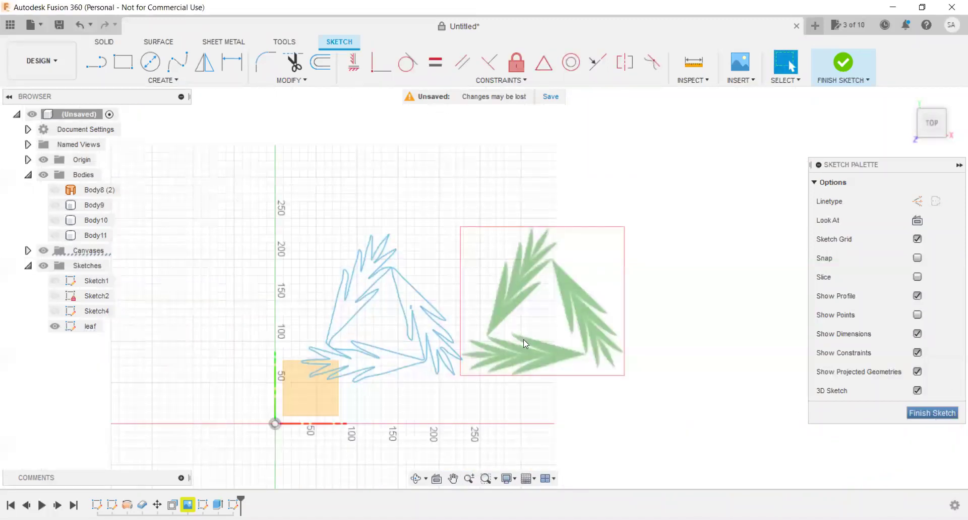
Finish the leaf sketch and select its two profiles for extrusion.
click(843, 63)
scroll(404, 353, up, 2)
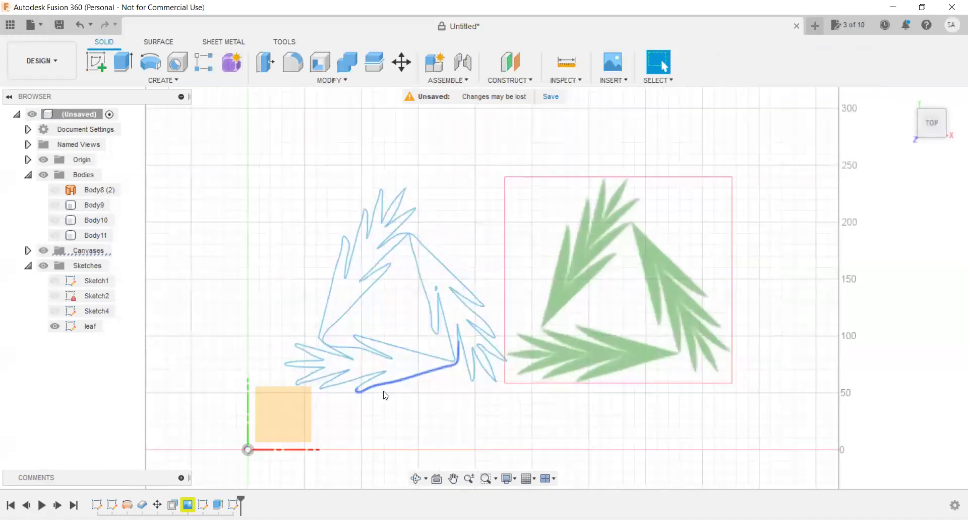
scroll(386, 395, up, 1)
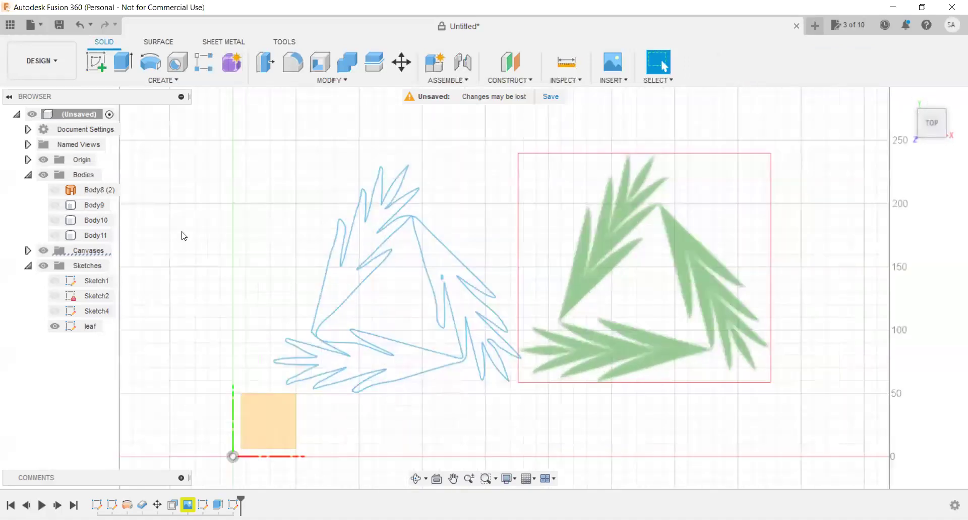
click(123, 63)
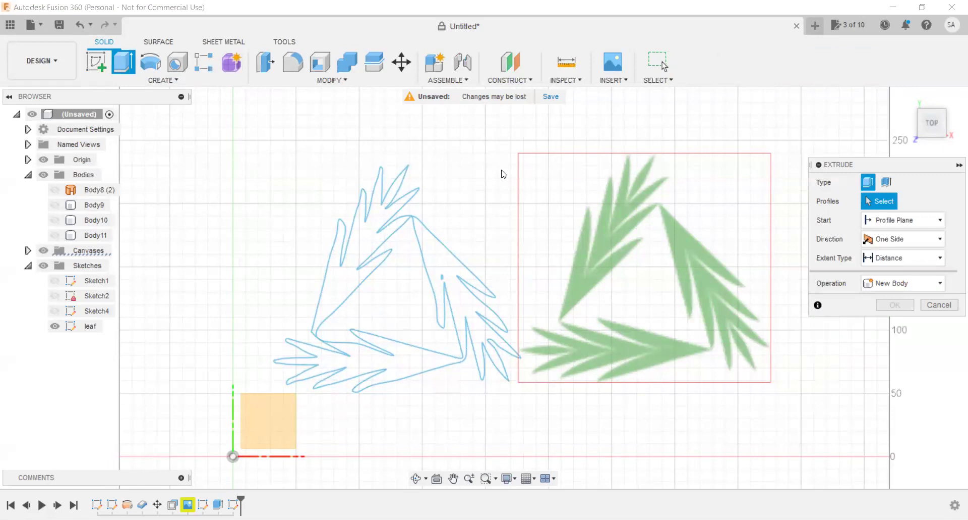
drag(503, 174, 294, 435)
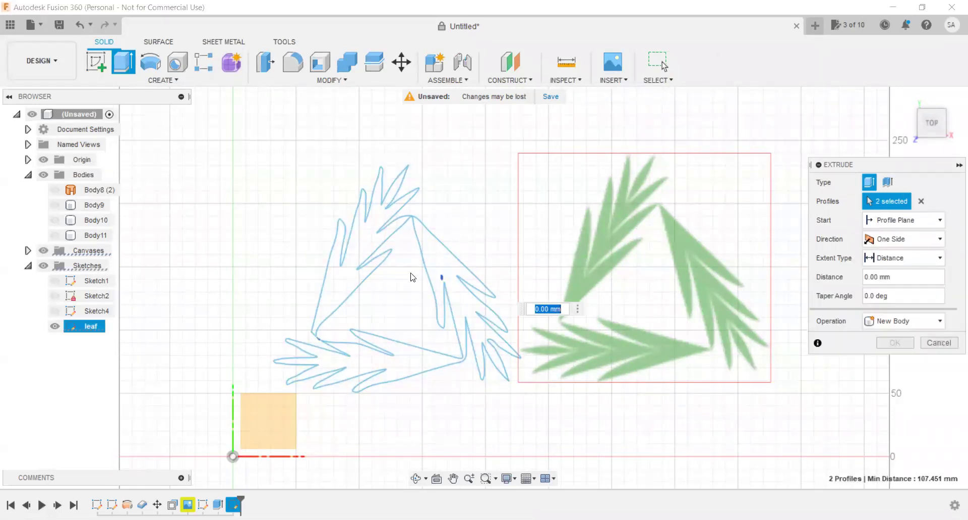
Cancel the pending extrusion, leaving the leaf sketch as flat outlines.
scroll(312, 344, down, 2)
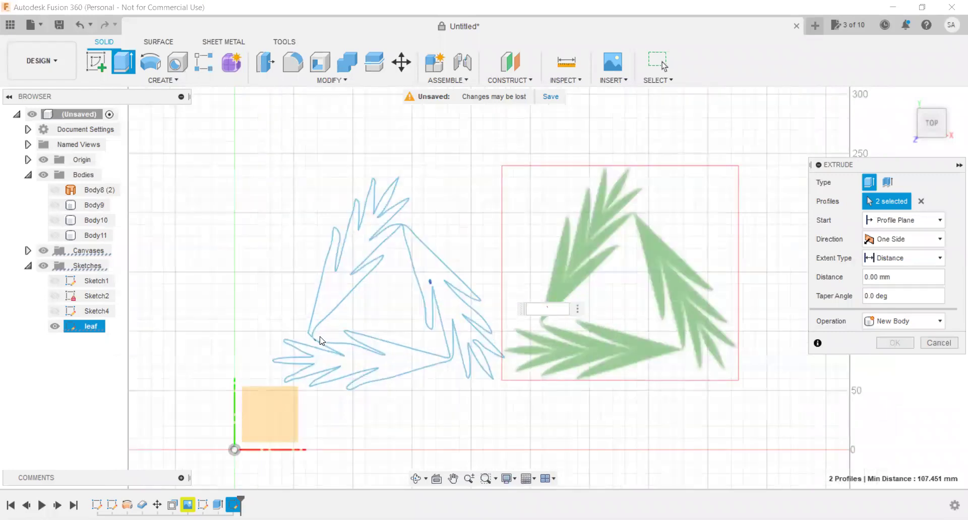
scroll(323, 341, up, 2)
scroll(279, 341, up, 2)
scroll(315, 332, up, 2)
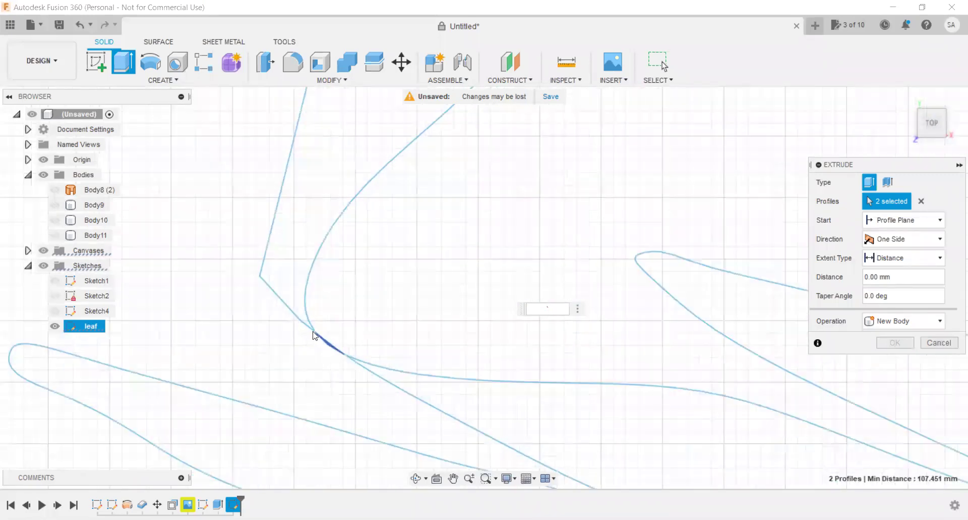
scroll(270, 308, up, 3)
scroll(314, 325, down, 2)
scroll(313, 320, down, 1)
scroll(328, 313, down, 2)
scroll(342, 307, down, 1)
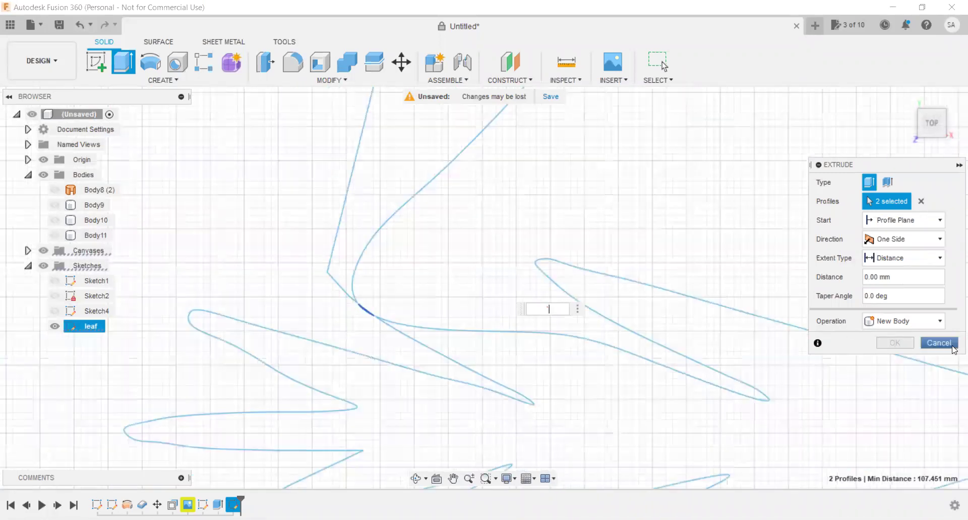
key(Escape)
scroll(468, 318, up, 2)
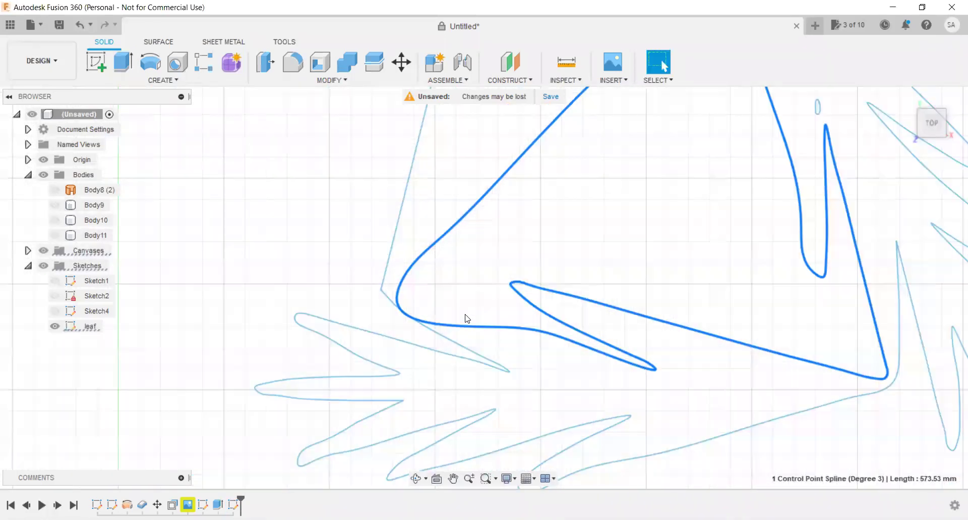
scroll(457, 307, down, 3)
scroll(611, 460, down, 1)
Clear the selection and pick a single leaf sketch spline.
key(Escape)
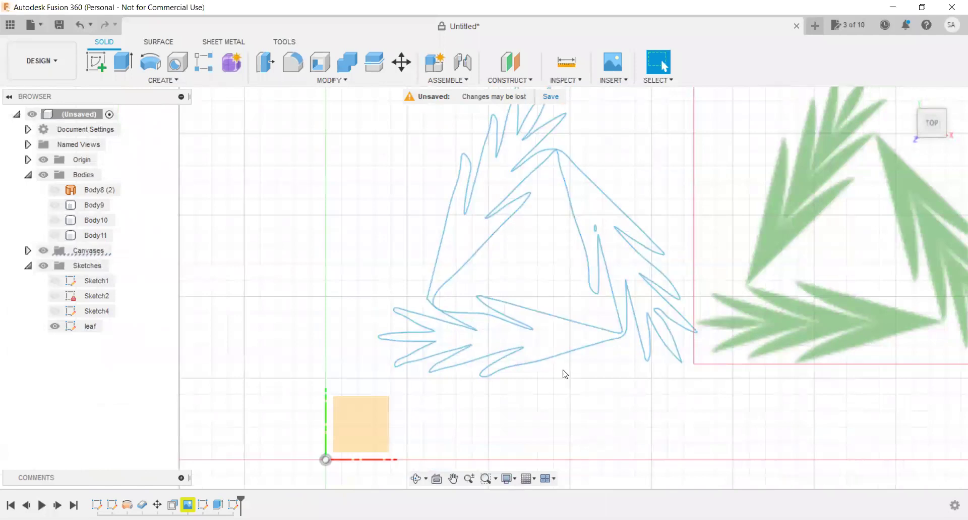
click(559, 356)
scroll(535, 393, down, 2)
scroll(545, 368, down, 2)
scroll(552, 252, down, 2)
scroll(523, 333, up, 1)
scroll(523, 333, up, 1)
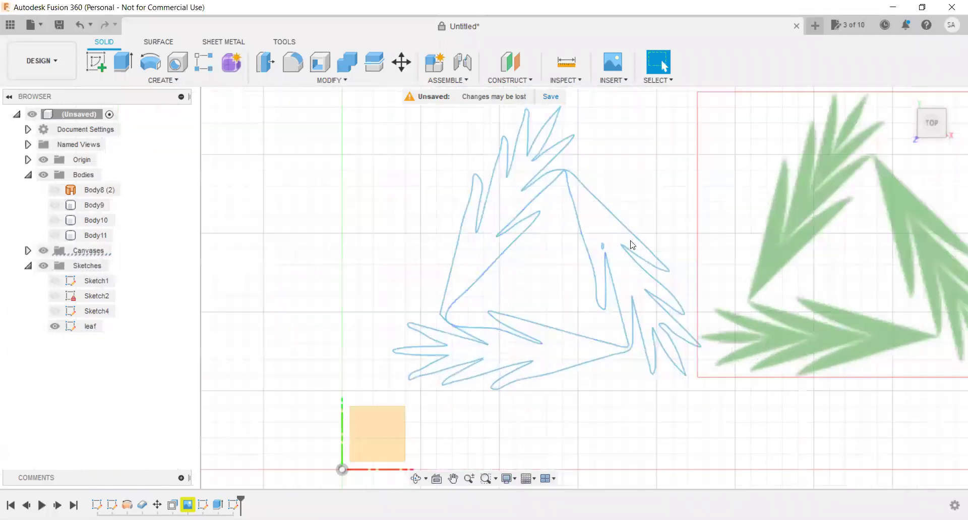
scroll(631, 247, down, 1)
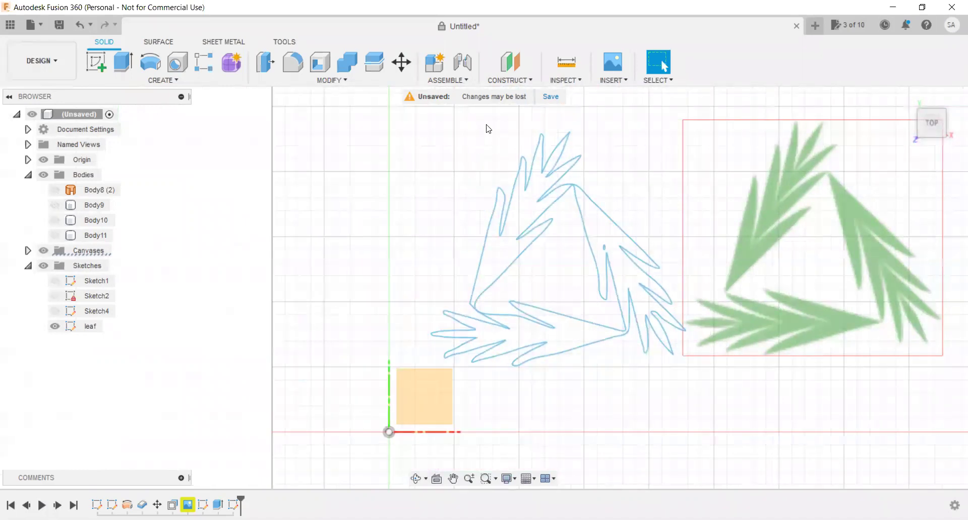
Window-select all leaf curves, inspect their context menu, then deselect them.
drag(451, 116, 684, 433)
click(414, 206)
drag(364, 134, 735, 387)
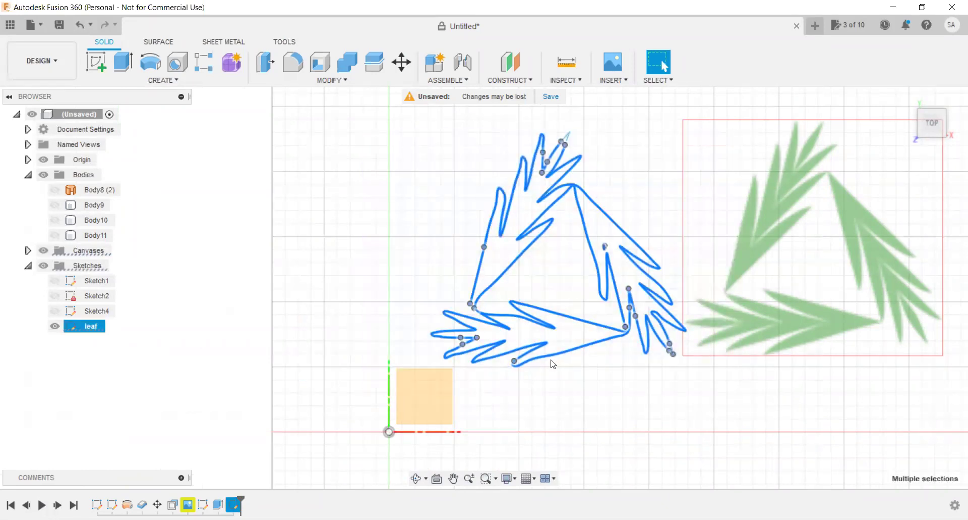
right_click(564, 353)
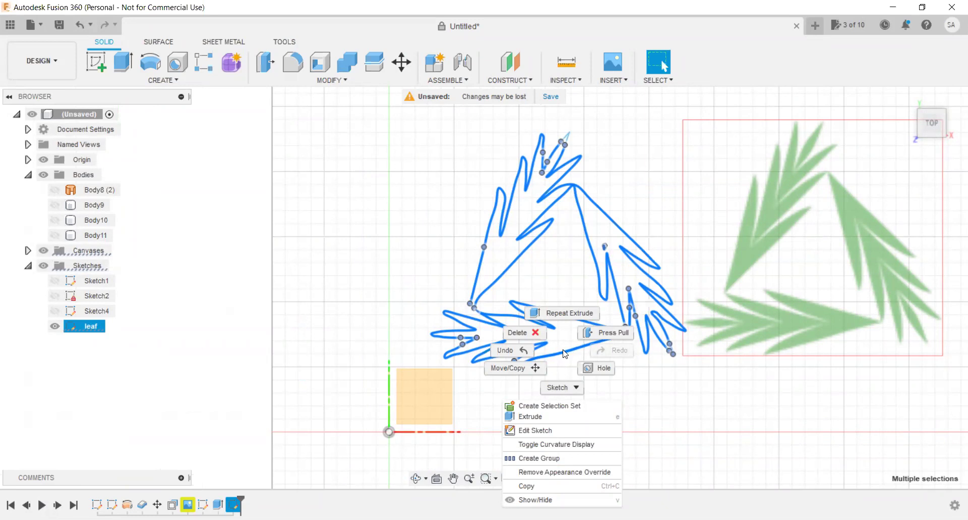
scroll(355, 283, down, 3)
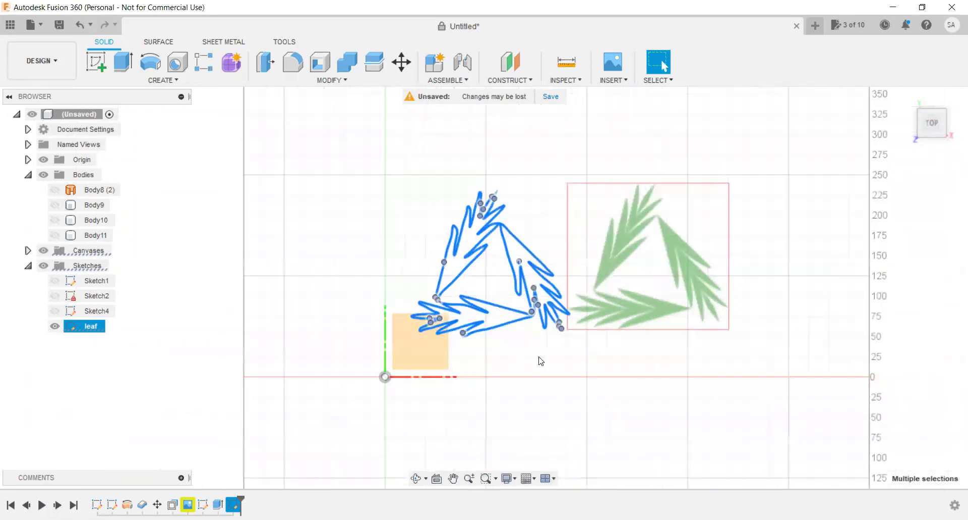
click(501, 335)
Zoom around the leaf sketch and show the Solid CREATE features list.
scroll(498, 318, up, 2)
scroll(450, 301, up, 3)
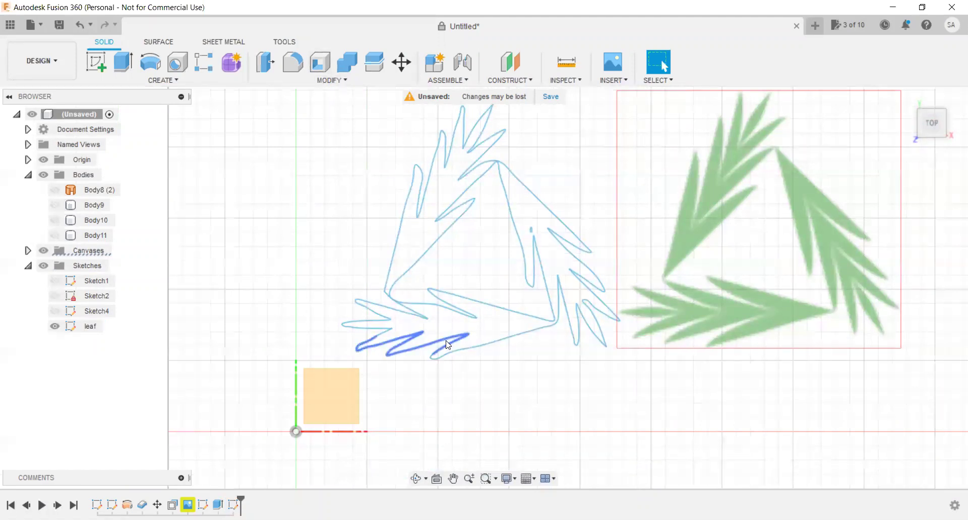
scroll(373, 340, up, 2)
scroll(381, 336, up, 1)
scroll(364, 342, up, 3)
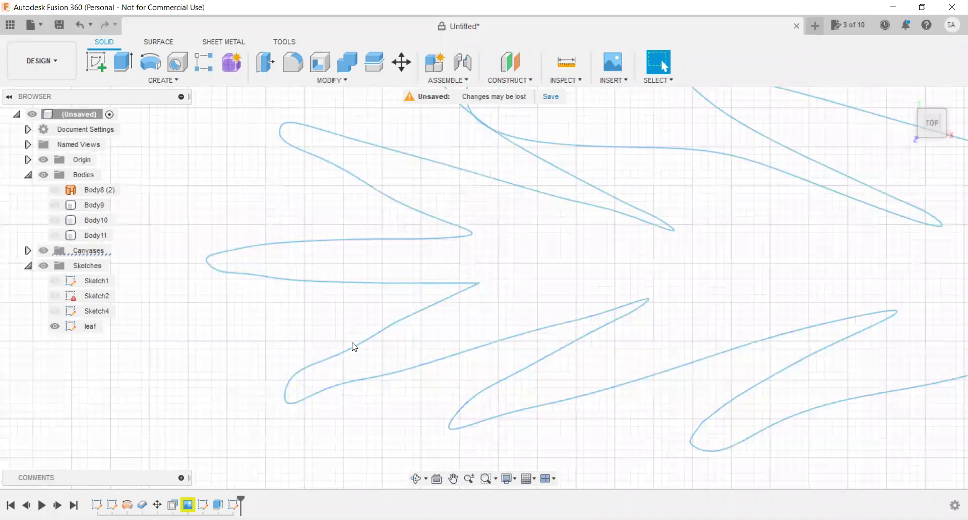
scroll(394, 328, up, 1)
scroll(394, 328, up, 1)
scroll(401, 321, up, 1)
scroll(396, 341, down, 2)
scroll(394, 339, down, 1)
scroll(387, 326, down, 1)
scroll(384, 333, down, 1)
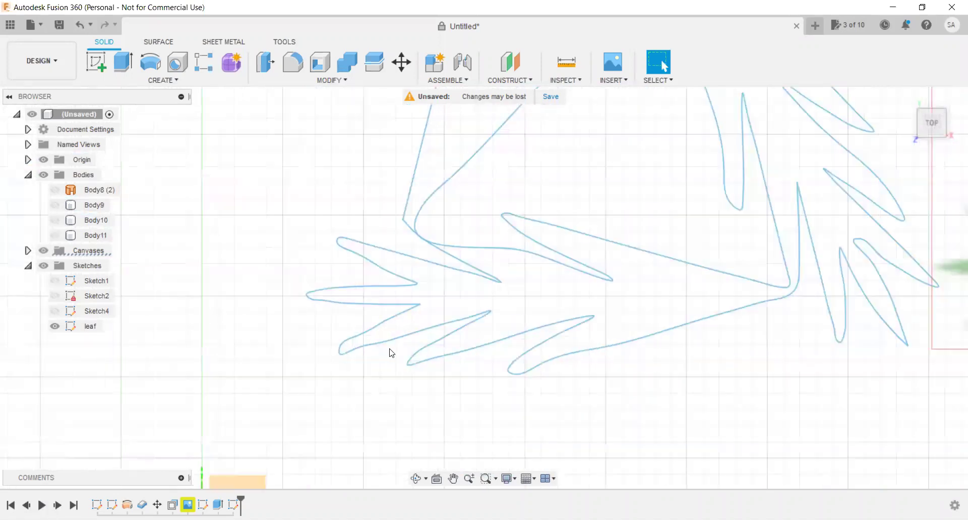
scroll(300, 333, down, 2)
scroll(508, 268, down, 1)
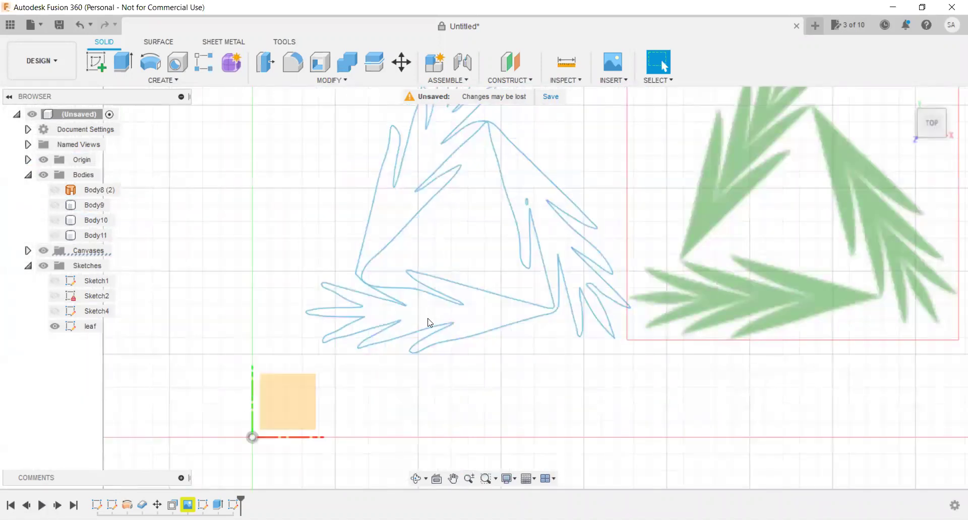
click(159, 80)
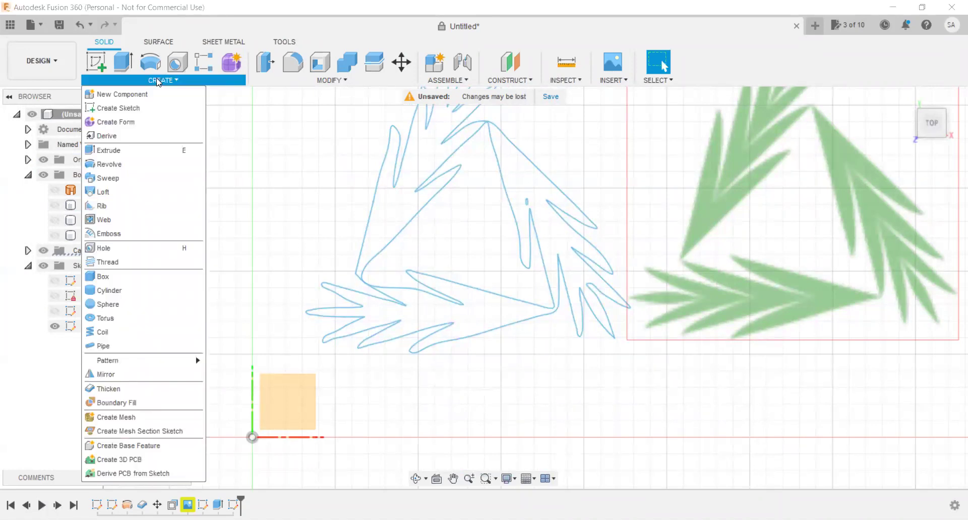
Close the creation list and briefly select then deselect the inner triangular spline.
click(276, 214)
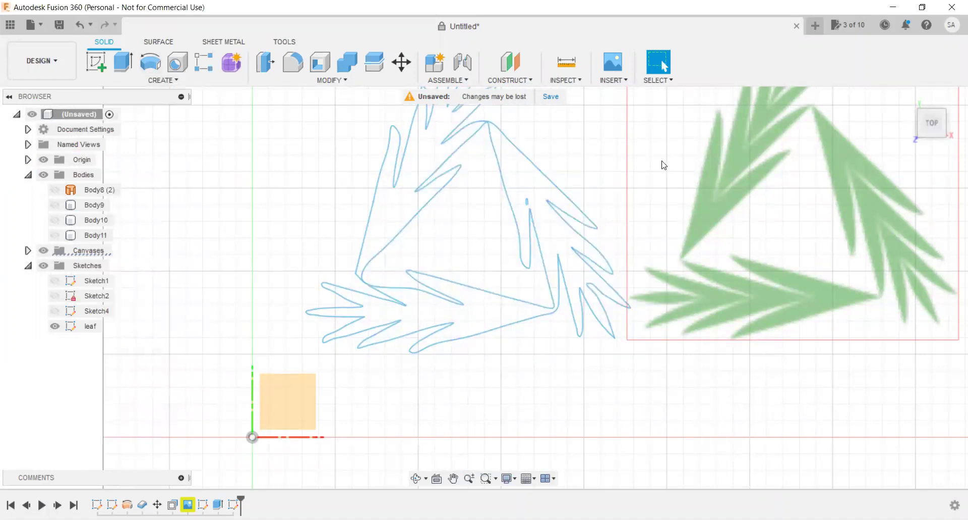
click(545, 268)
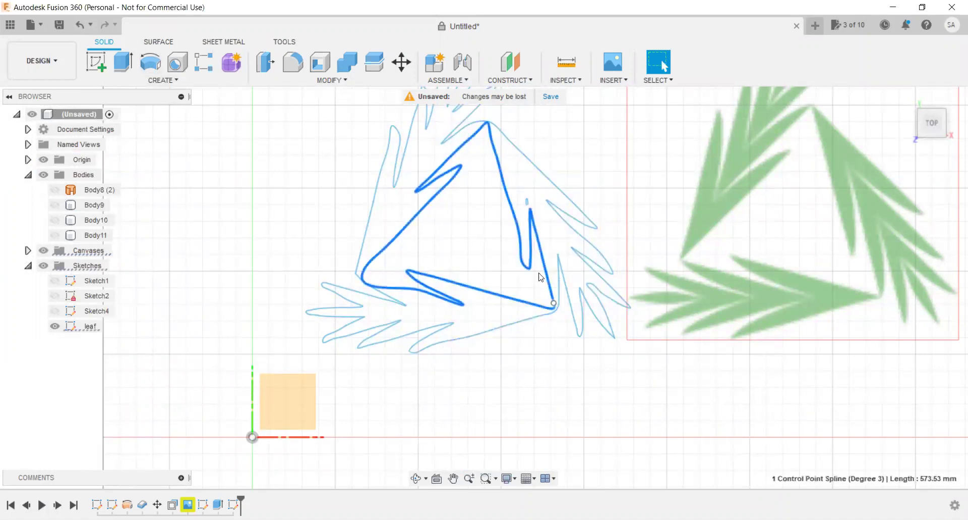
click(548, 404)
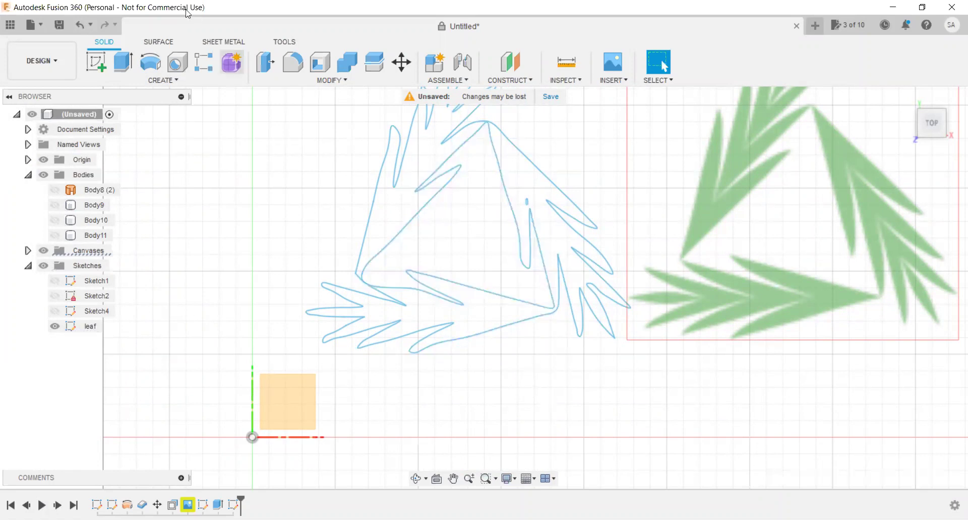
Thin-extrude both leaf outlines 40 mm tall with 1 mm walls as a new body.
click(123, 62)
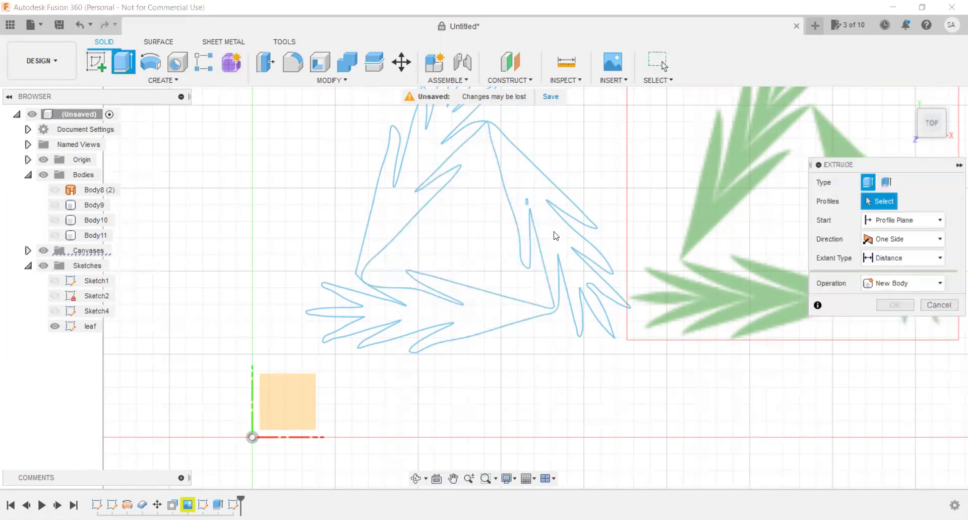
click(886, 183)
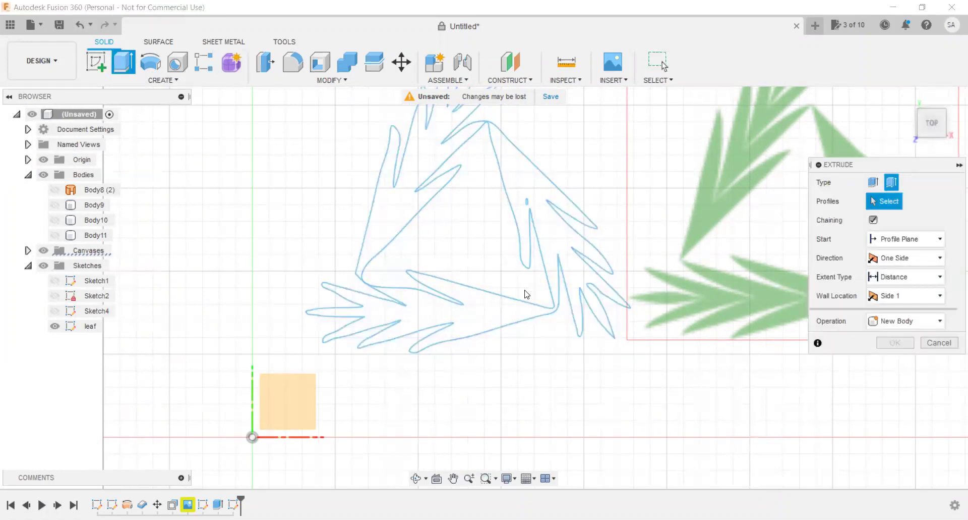
click(518, 326)
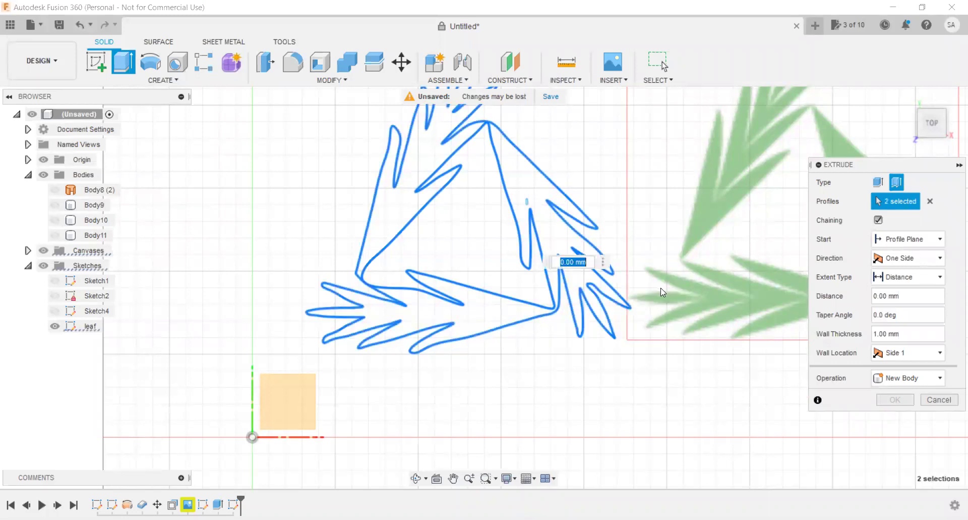
click(616, 304)
scroll(409, 197, down, 2)
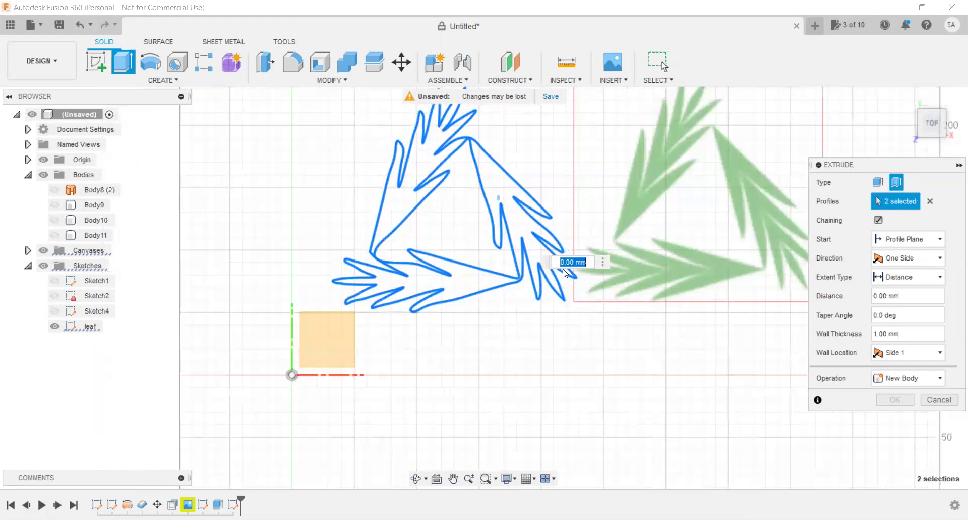
click(930, 92)
mouse_move(932, 123)
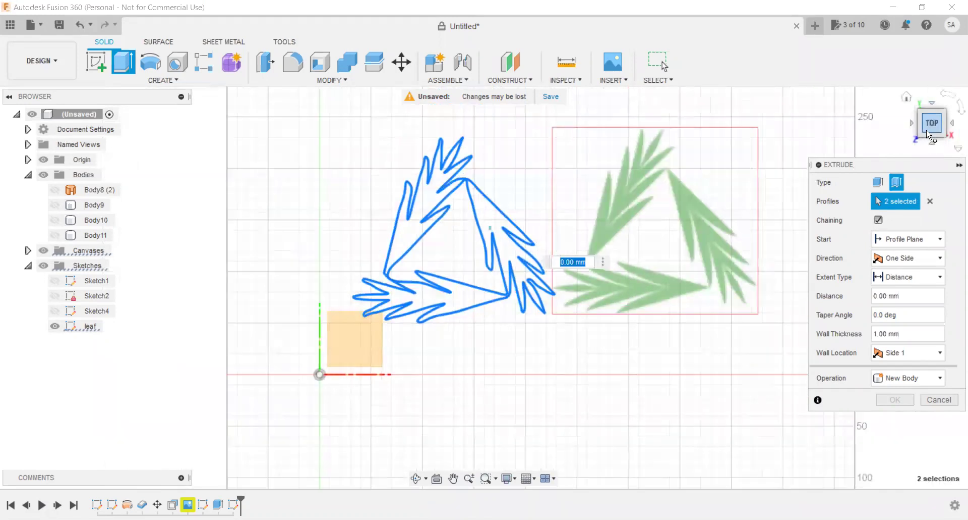
shift+middle_drag(930, 92, 898, 98)
drag(454, 253, 435, 218)
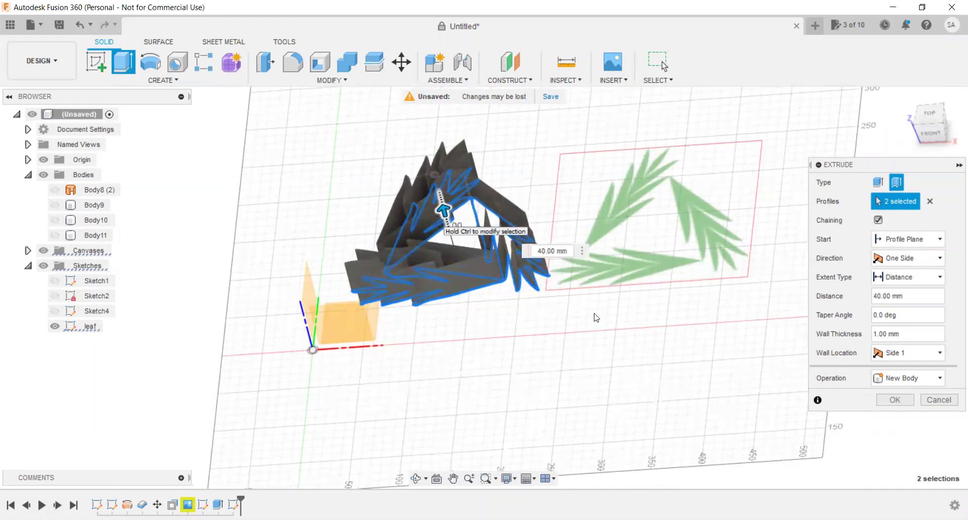
Confirm the extrusion creating Body12, then inspect its leaf wall from a top-down view.
key(Return)
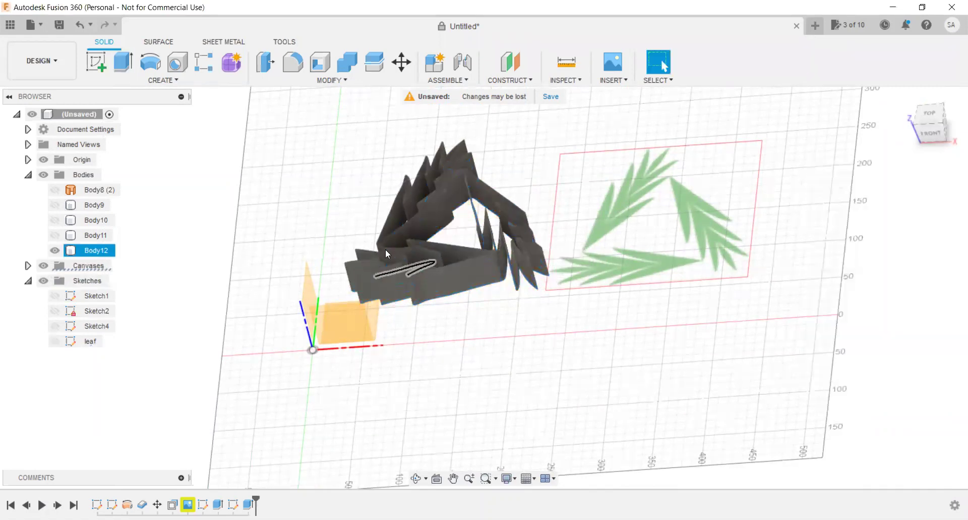
shift+middle_drag(386, 249, 454, 243)
shift+middle_drag(882, 222, 622, 381)
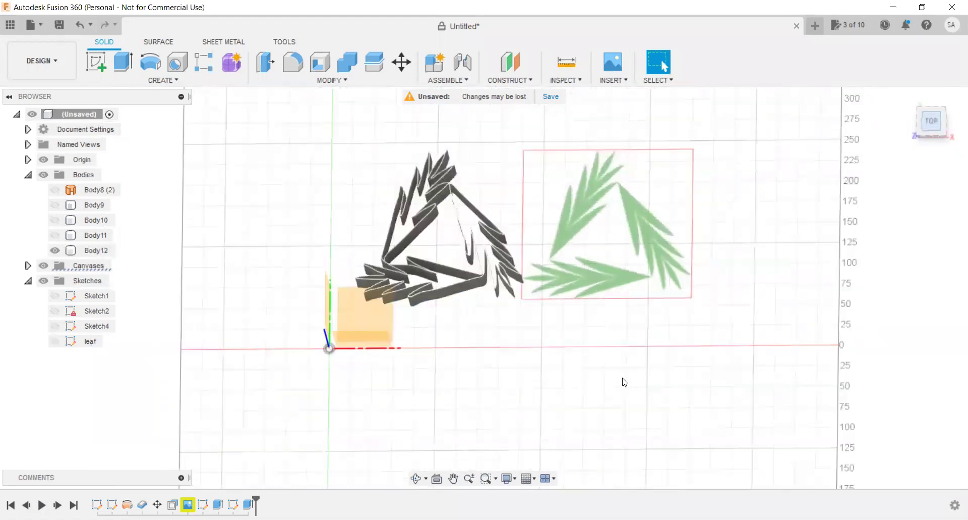
scroll(427, 281, up, 3)
scroll(430, 313, up, 5)
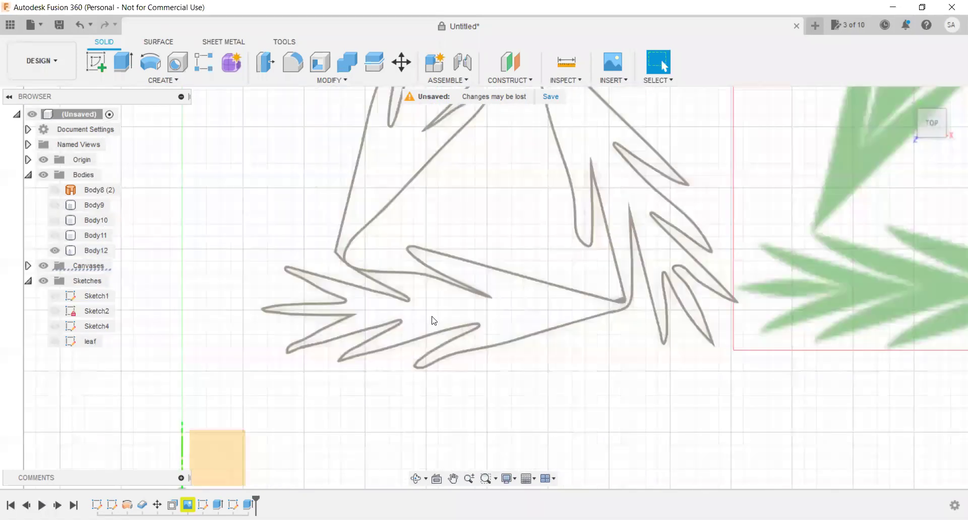
scroll(432, 320, up, 3)
click(341, 237)
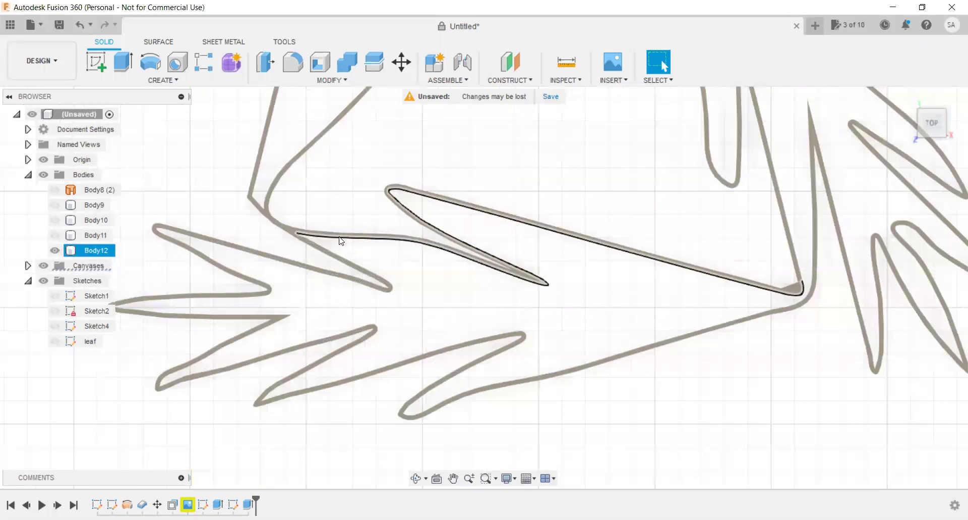
scroll(341, 241, up, 2)
scroll(339, 241, down, 2)
scroll(423, 317, down, 2)
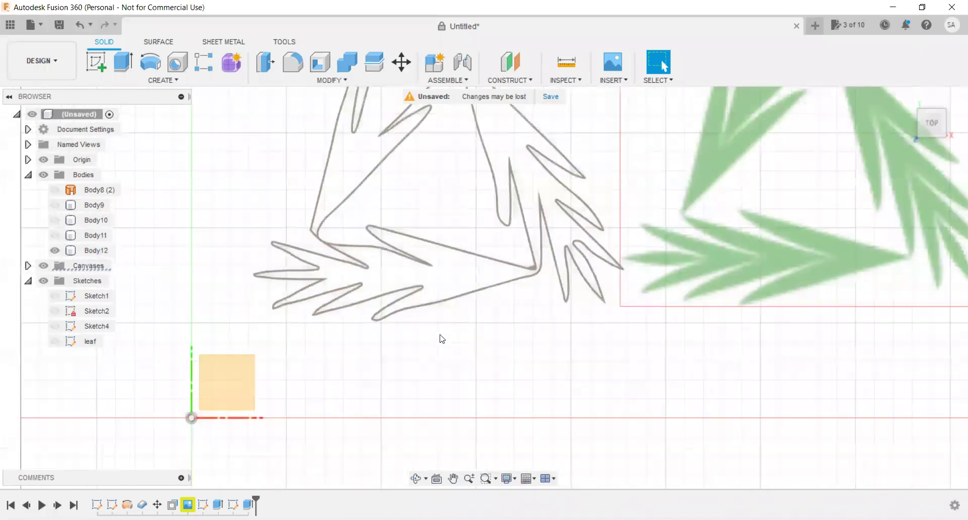
scroll(444, 348, down, 2)
click(457, 373)
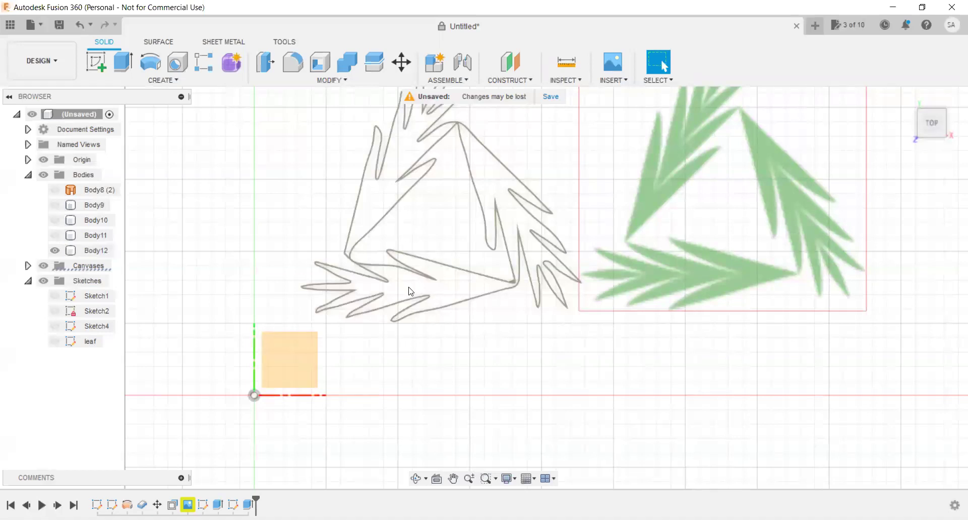
Cancel a Stitch attempt on the Surface tab and delete Body12.
click(158, 43)
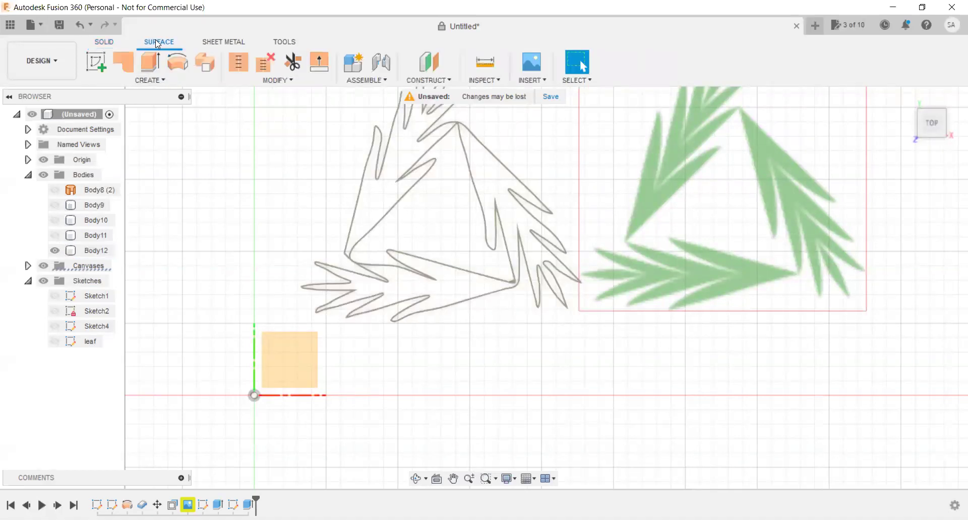
click(239, 63)
click(939, 329)
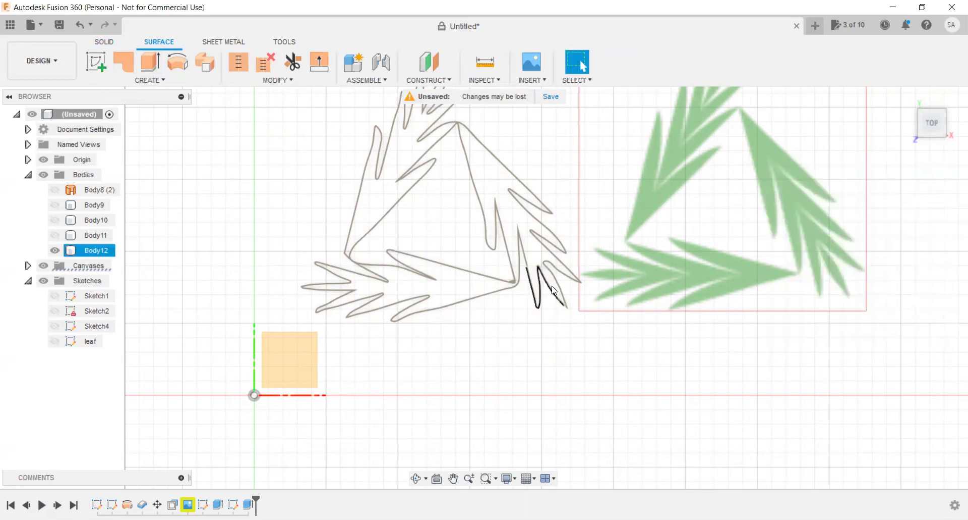
key(Delete)
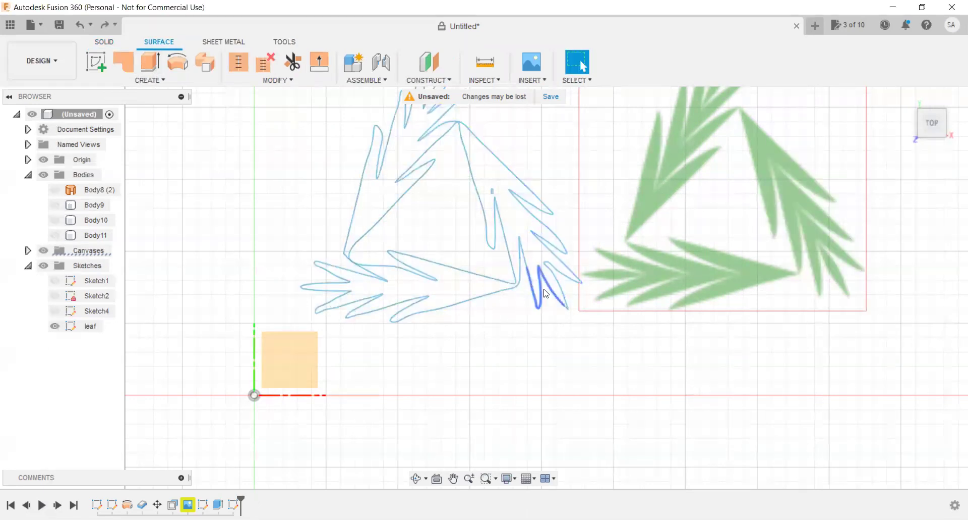
scroll(548, 281, down, 1)
scroll(548, 281, up, 3)
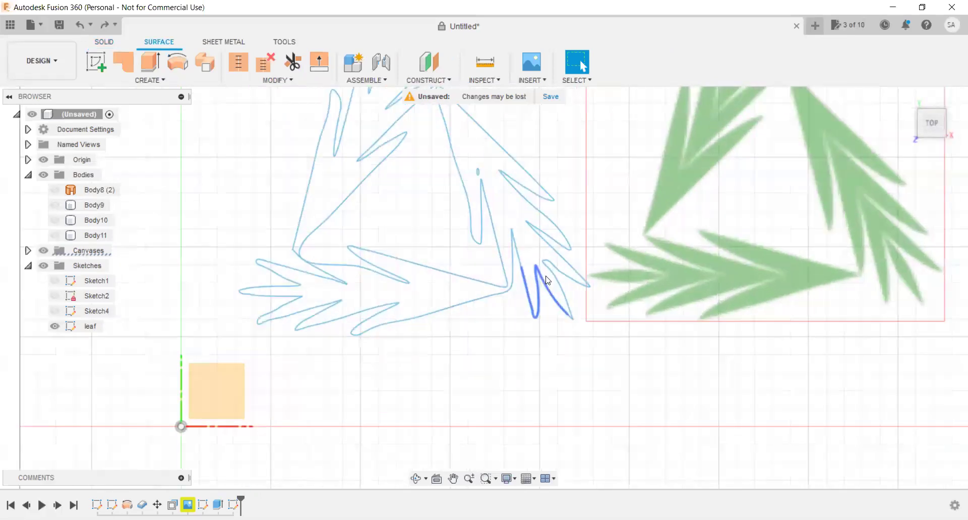
scroll(548, 281, up, 4)
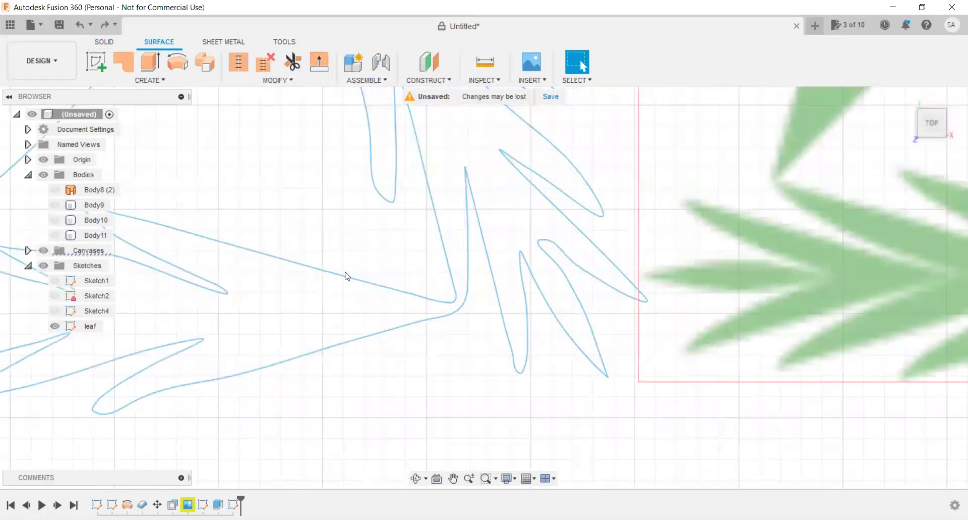
scroll(345, 276, down, 4)
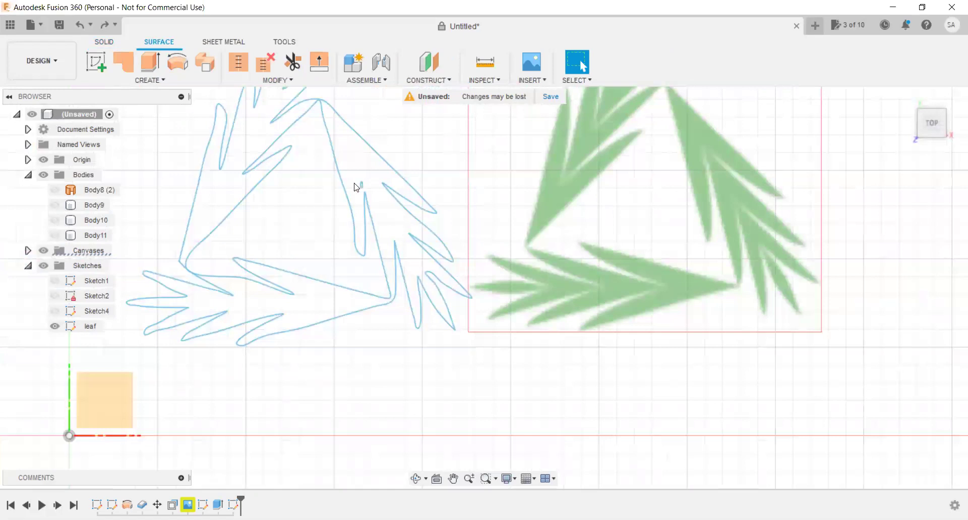
scroll(348, 182, down, 2)
scroll(351, 182, down, 3)
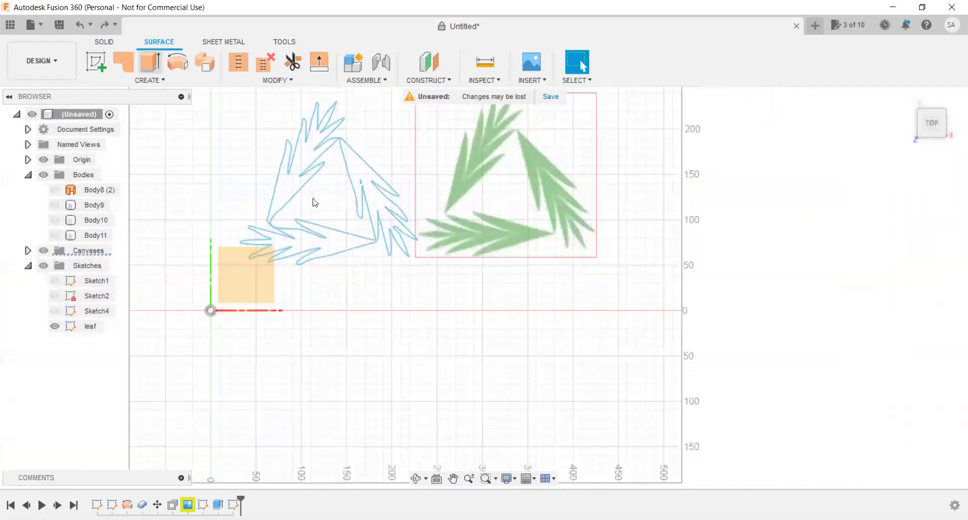
scroll(315, 202, down, 2)
Window-select the five leaf profiles and extrude them 20 mm upward into Body12–Body16.
key(e)
drag(404, 125, 235, 287)
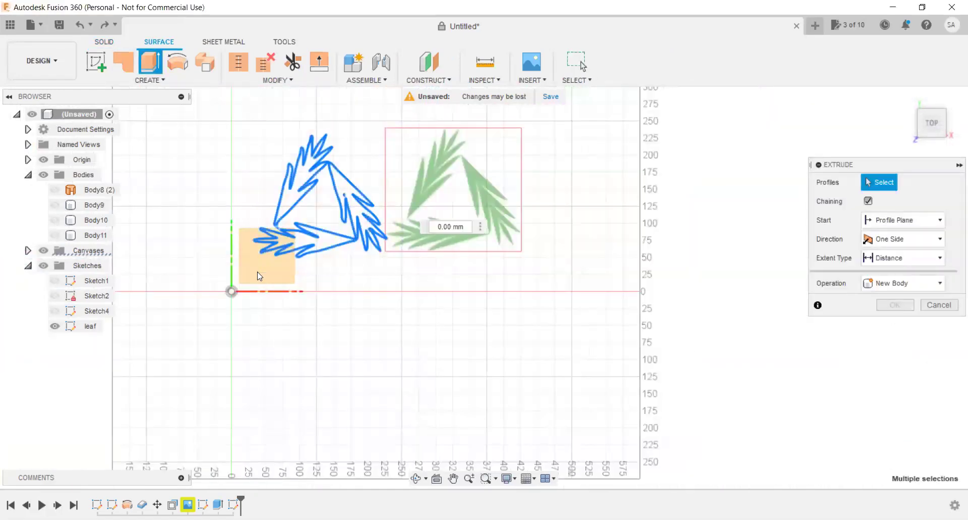
scroll(383, 202, down, 2)
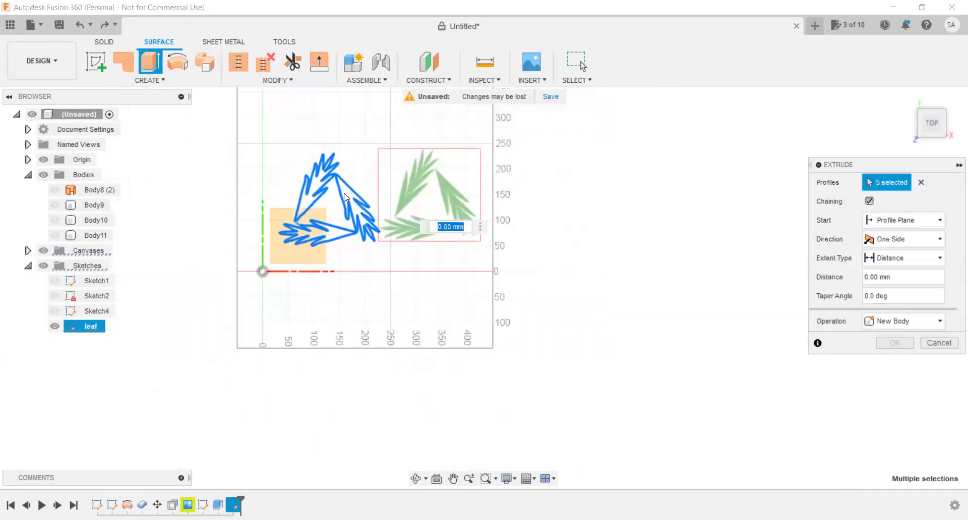
scroll(362, 235, up, 4)
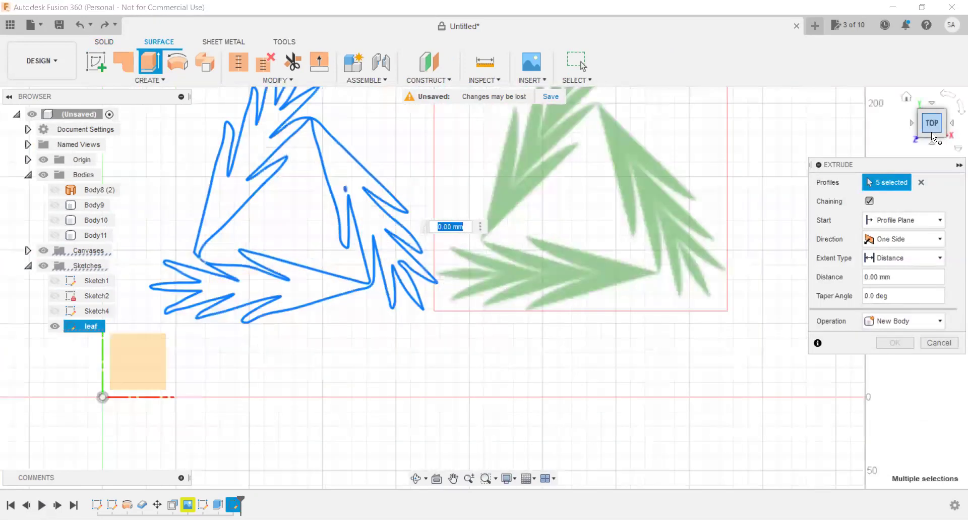
click(933, 136)
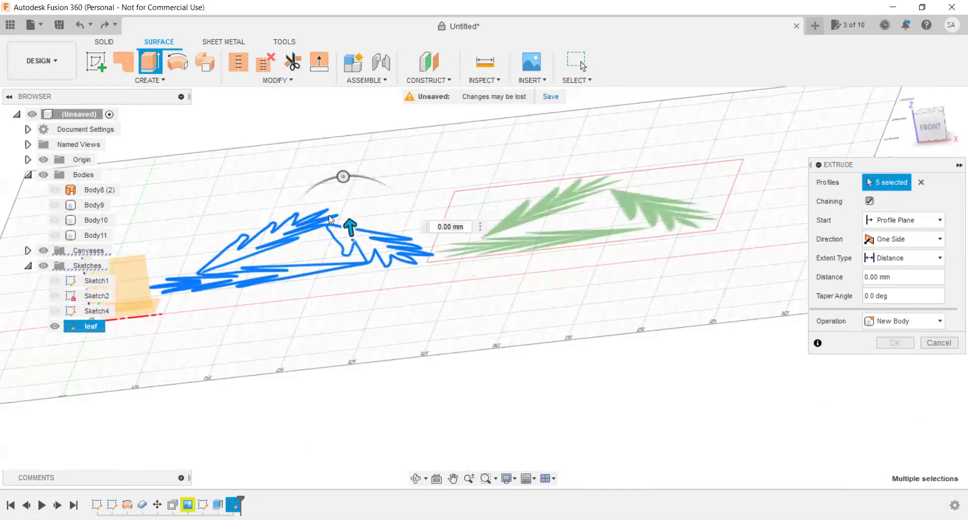
drag(350, 228, 348, 206)
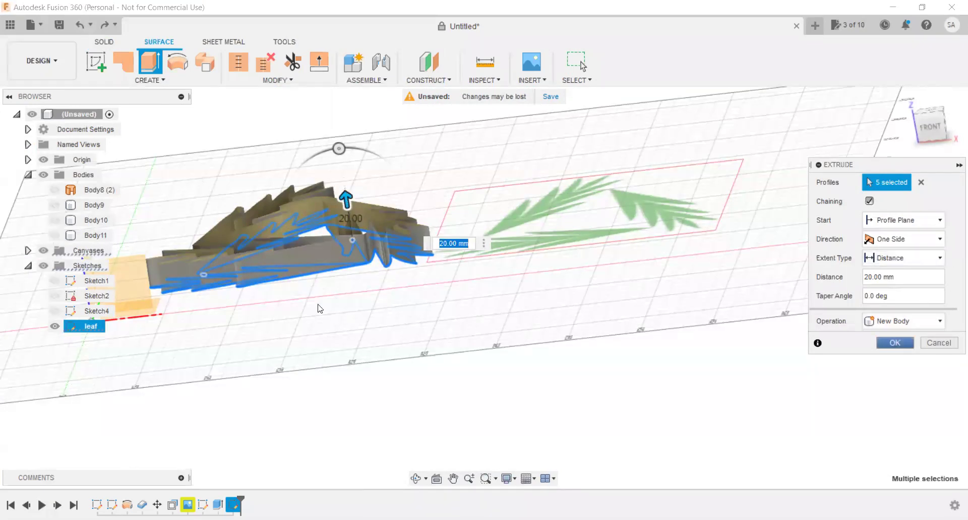
key(Return)
click(932, 121)
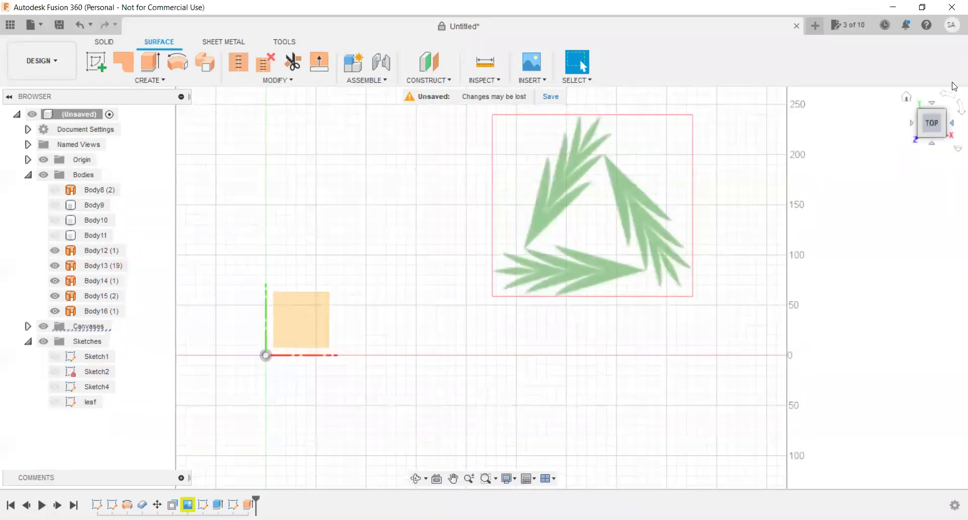
click(932, 129)
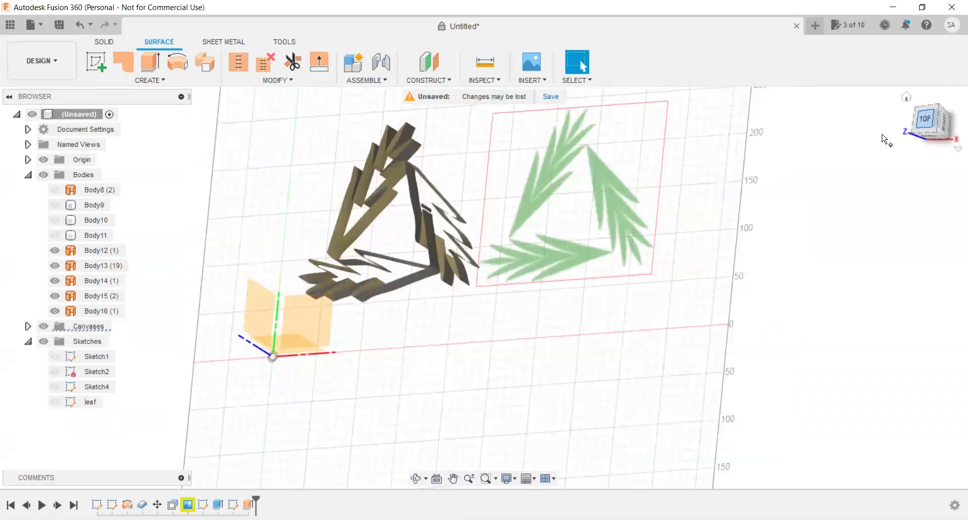
Stitch Body13 and Body14 together into a single surface body, Body17.
click(239, 62)
scroll(361, 223, up, 3)
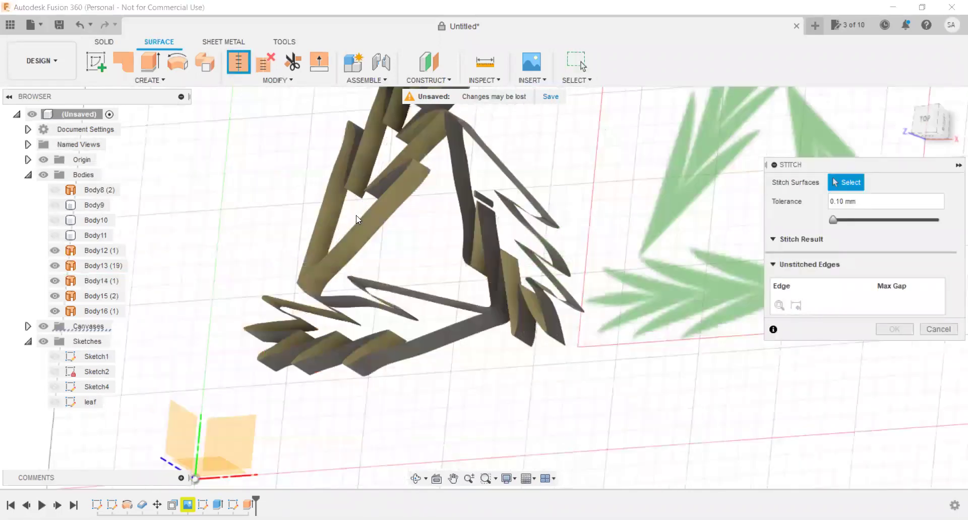
scroll(360, 224, up, 4)
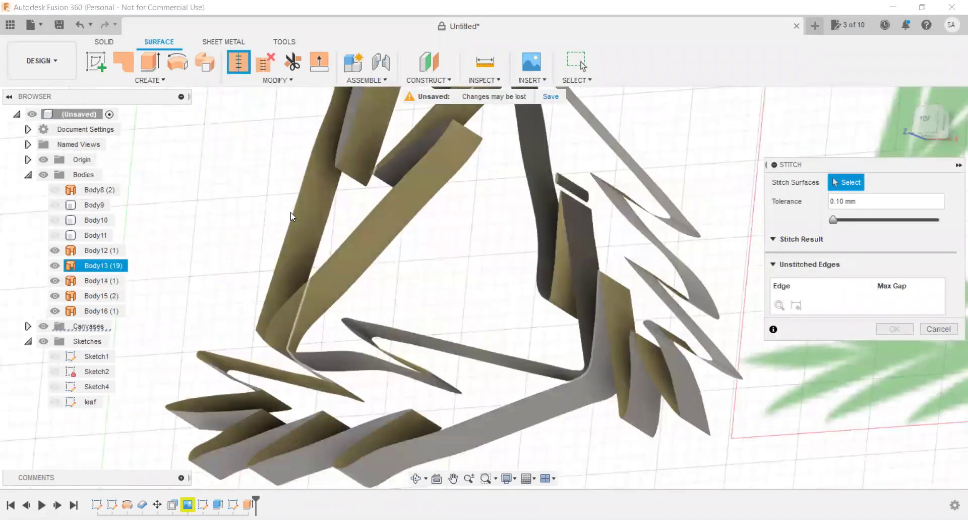
click(293, 217)
click(351, 235)
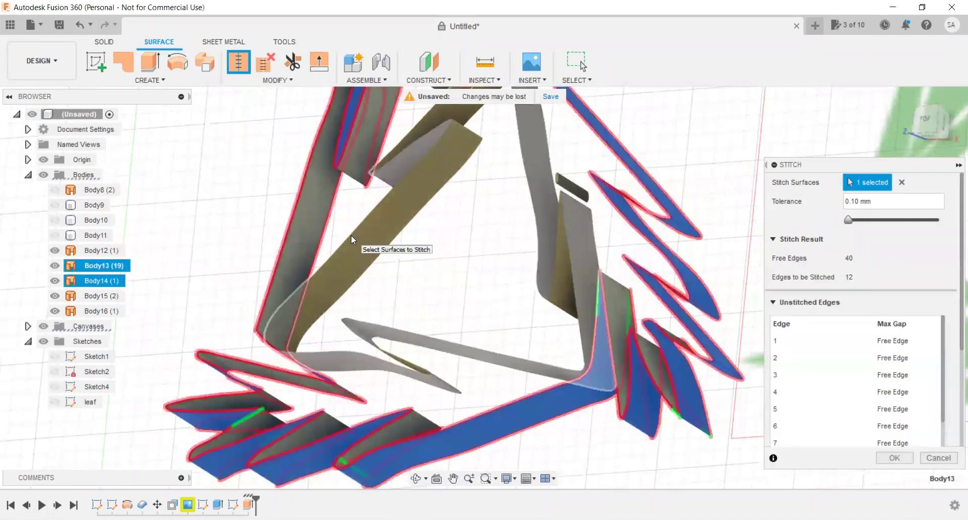
scroll(471, 188, down, 1)
scroll(472, 187, down, 1)
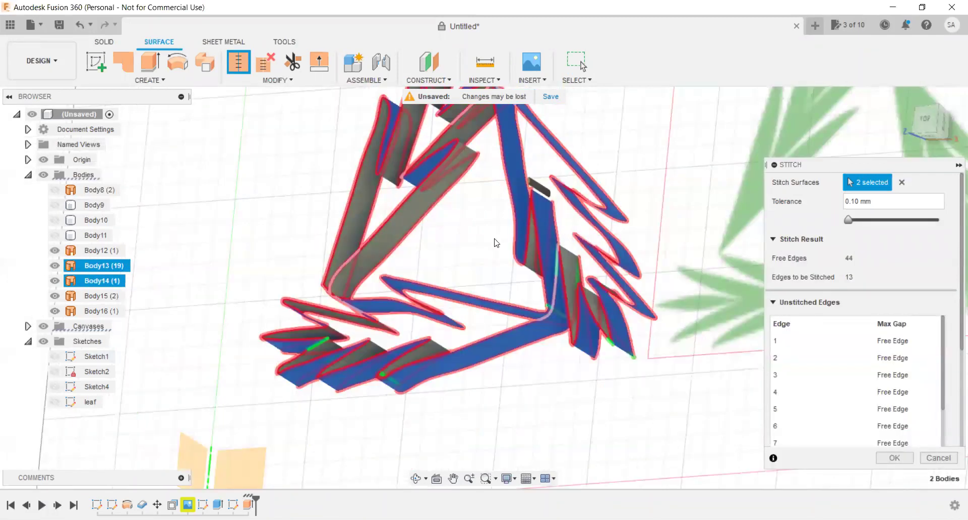
middle_drag(386, 416, 731, 429)
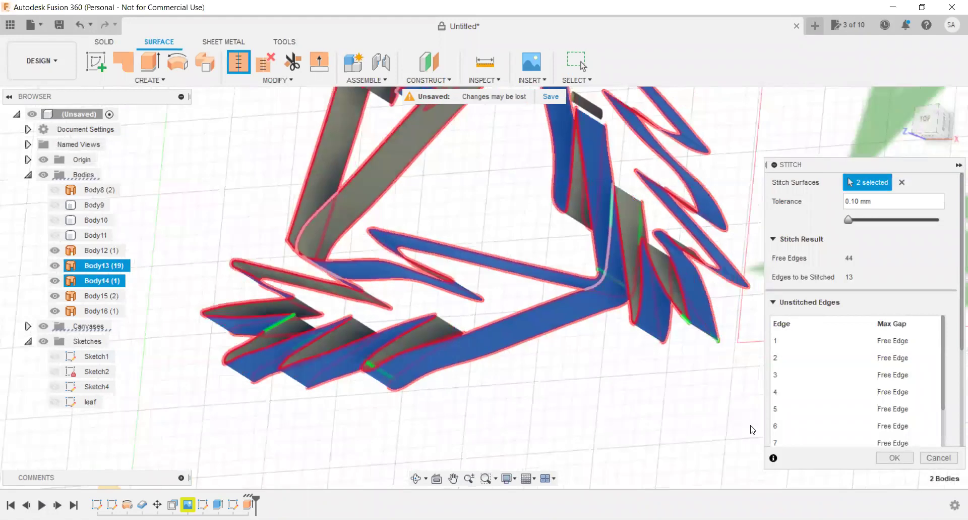
click(895, 457)
scroll(550, 367, up, 1)
scroll(550, 367, up, 2)
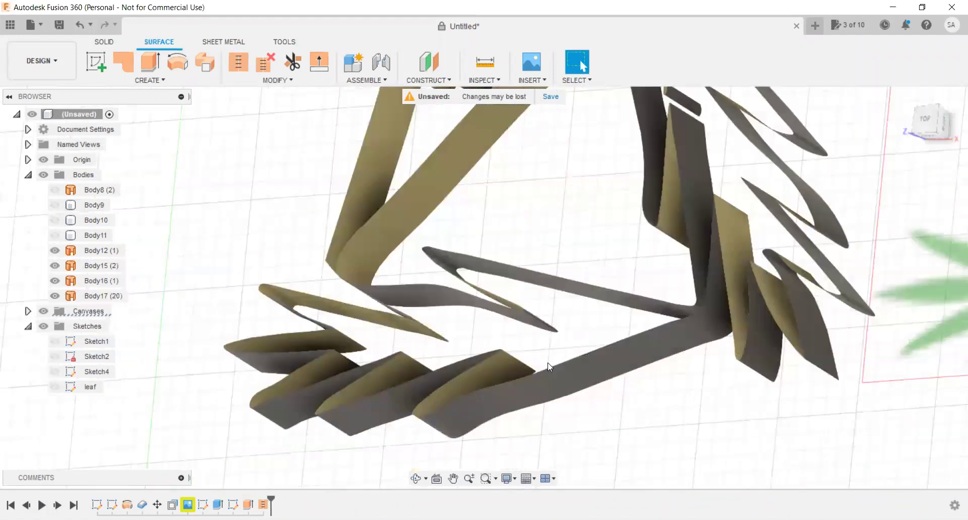
Undo the leaf extrusion and stitch, then reopen the leaf sketch for editing.
key(ctrl+z)
key(ctrl+z)
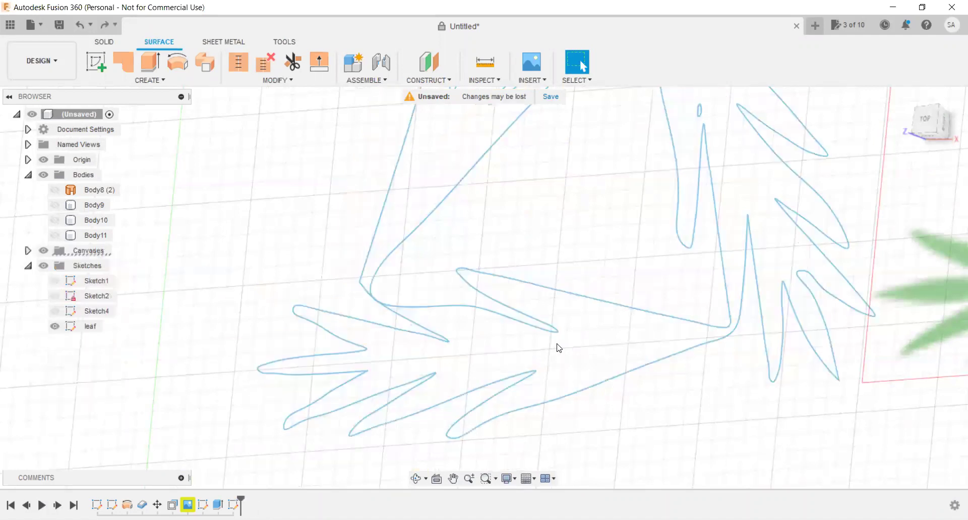
scroll(529, 344, up, 2)
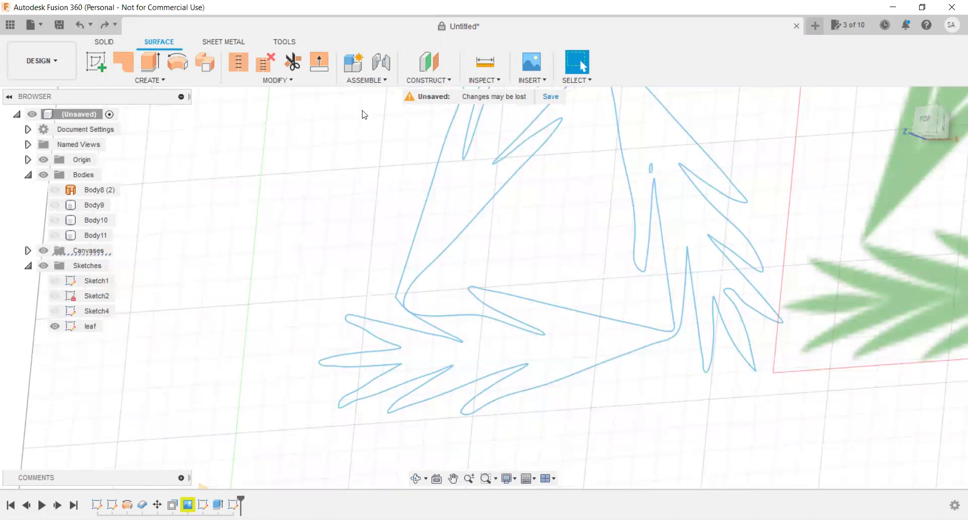
right_click(499, 398)
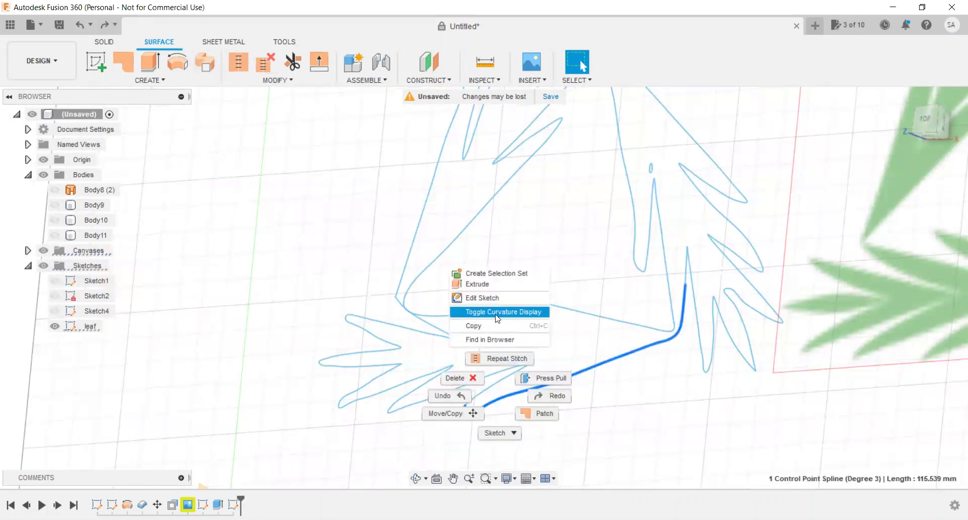
click(486, 298)
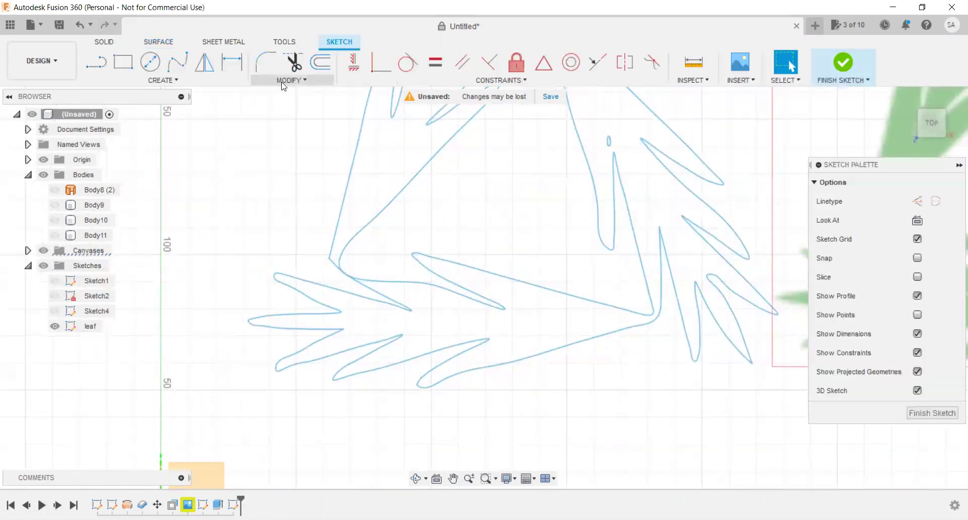
Extend the line at the leaf's left corner to meet the neighbouring frond curve.
click(283, 80)
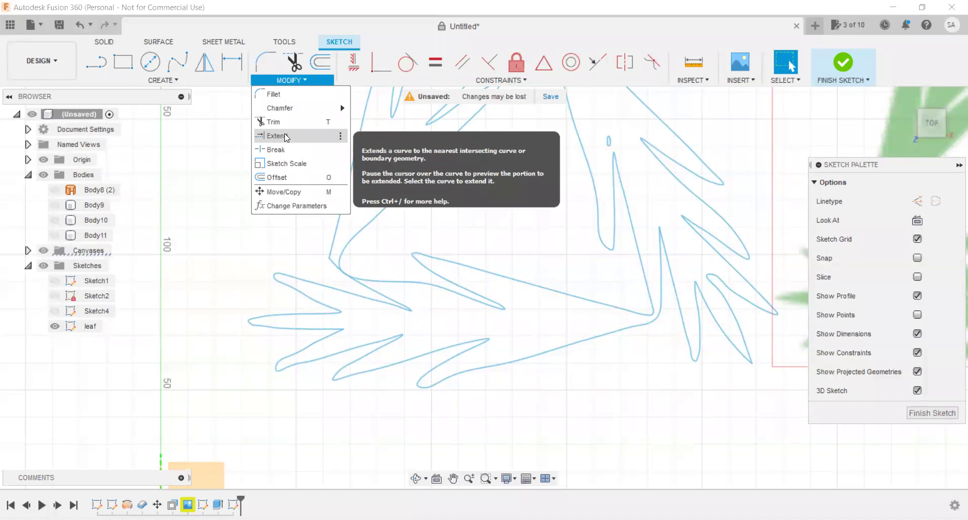
click(285, 135)
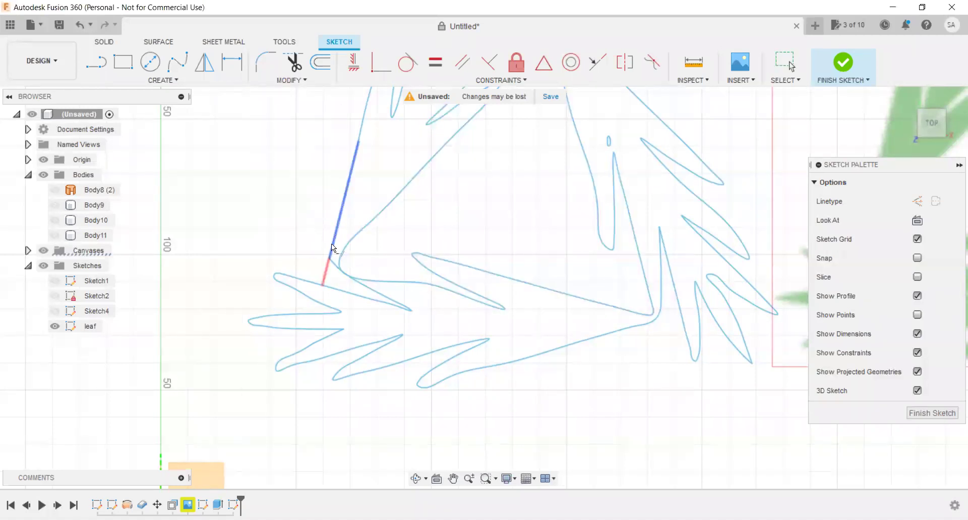
click(332, 243)
scroll(328, 260, down, 3)
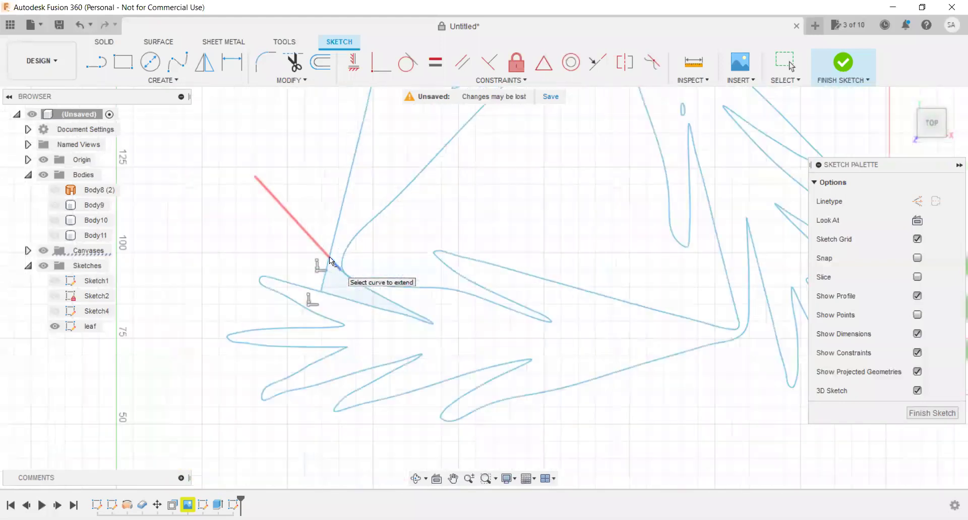
scroll(330, 263, up, 3)
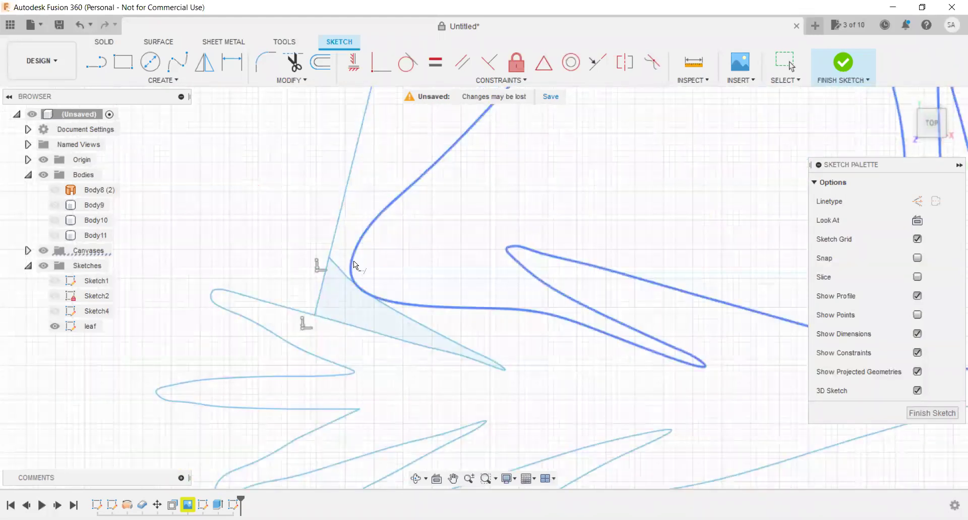
key(Escape)
scroll(309, 232, down, 3)
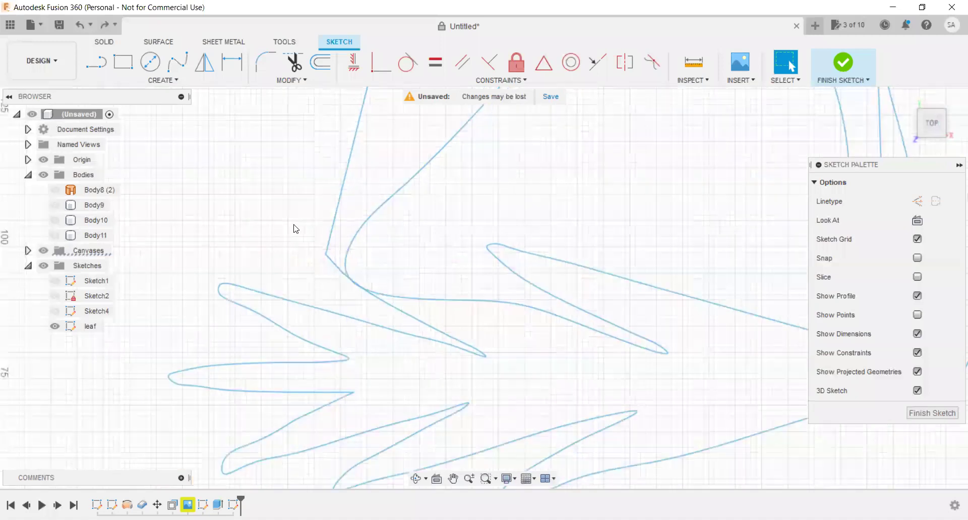
scroll(402, 218, down, 4)
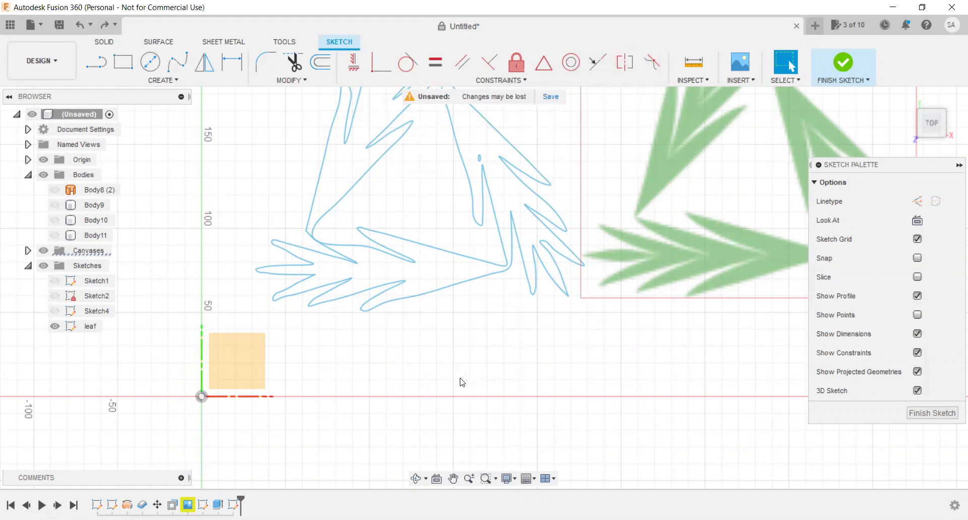
scroll(463, 382, down, 1)
scroll(404, 303, up, 2)
scroll(400, 303, up, 2)
scroll(474, 373, up, 2)
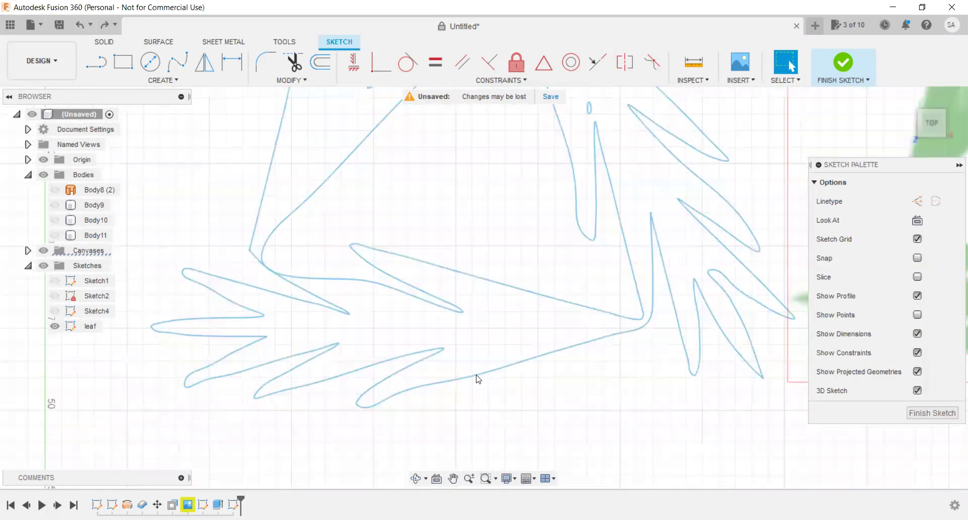
scroll(222, 336, up, 2)
scroll(227, 340, up, 2)
scroll(230, 341, up, 2)
click(225, 332)
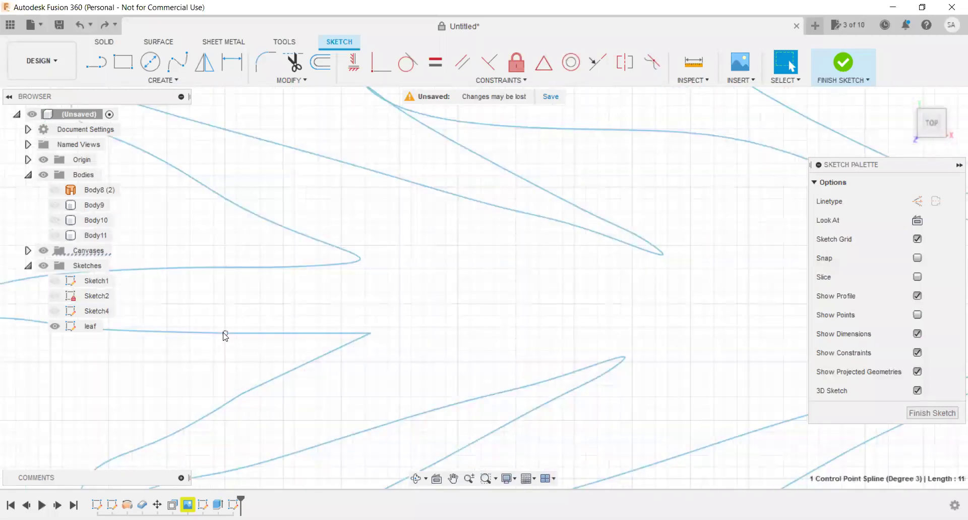
key(Escape)
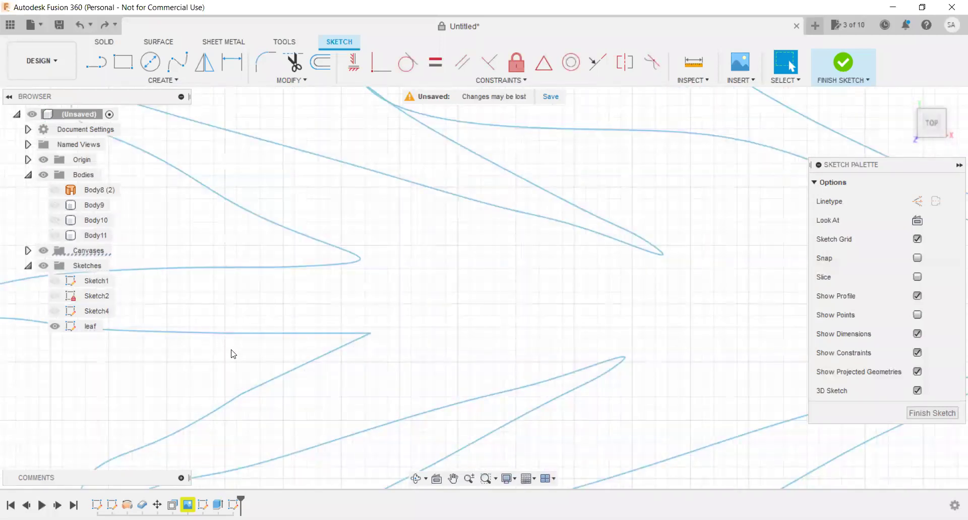
click(212, 333)
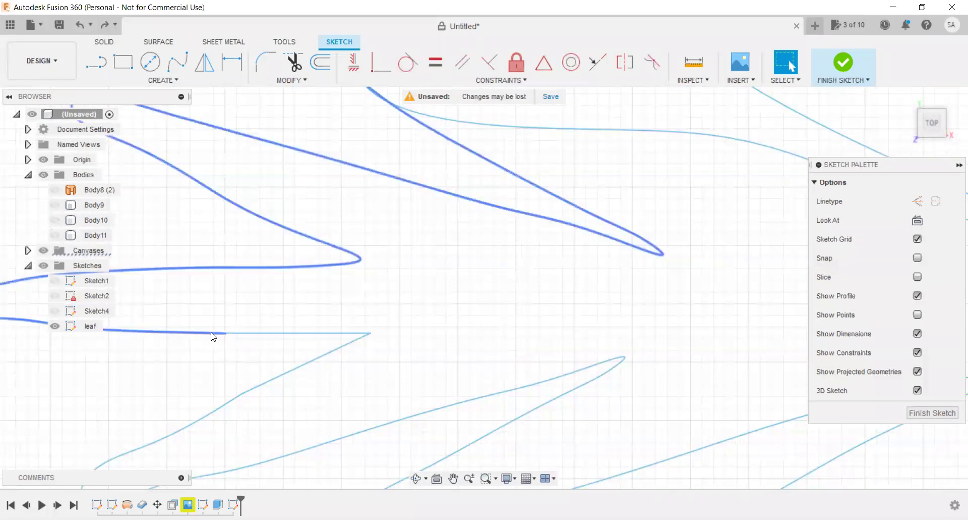
shift+click(259, 333)
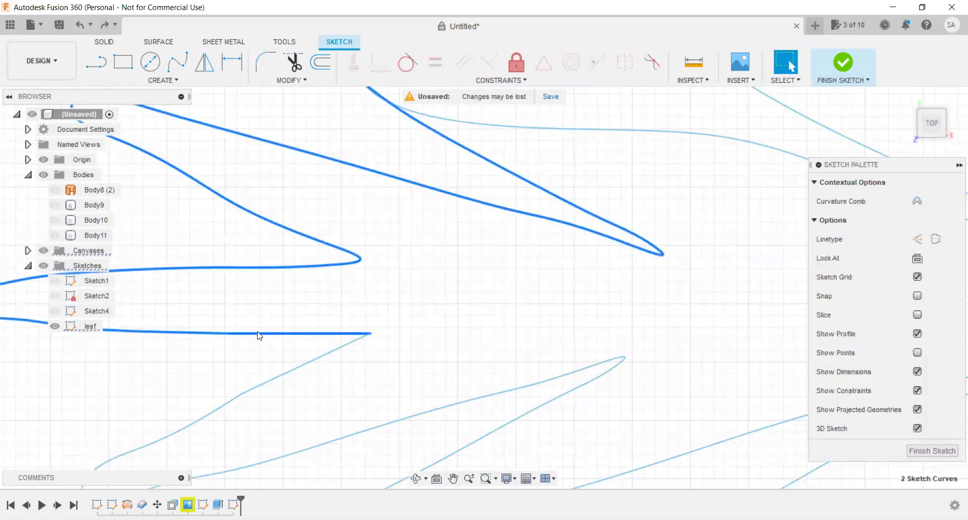
right_click(259, 334)
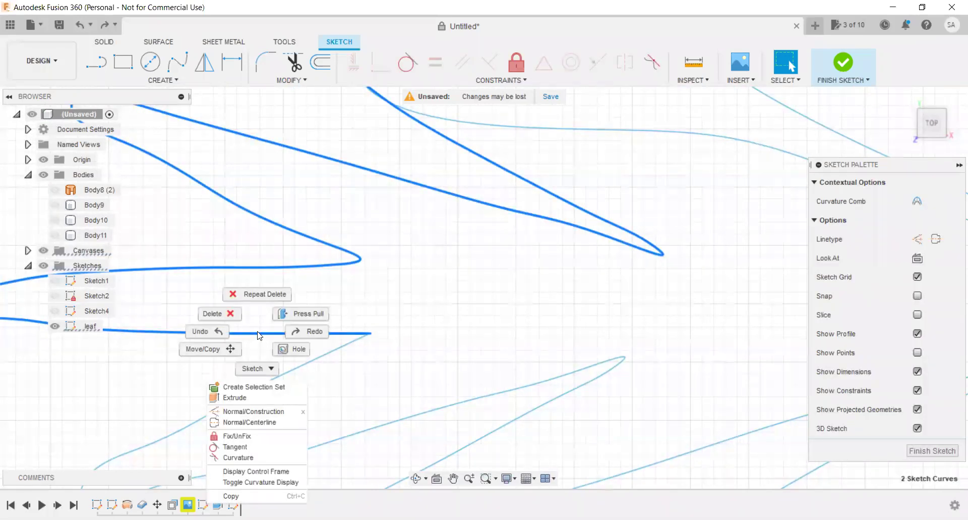
click(267, 351)
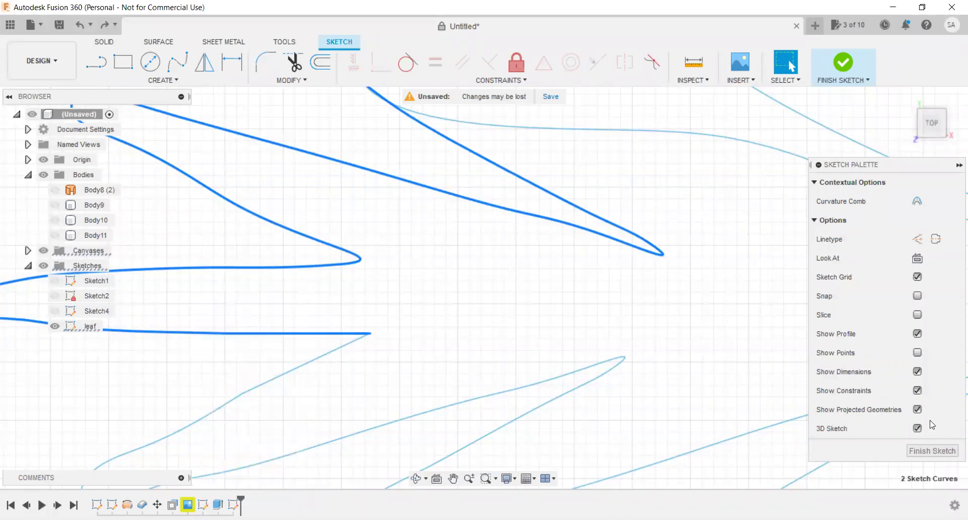
key(Escape)
click(586, 389)
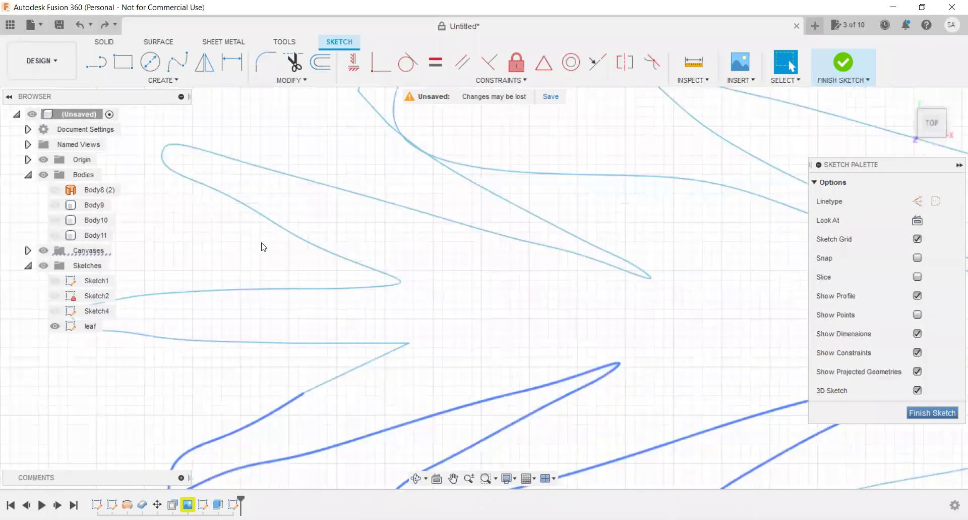
scroll(220, 296, down, 5)
scroll(434, 248, down, 2)
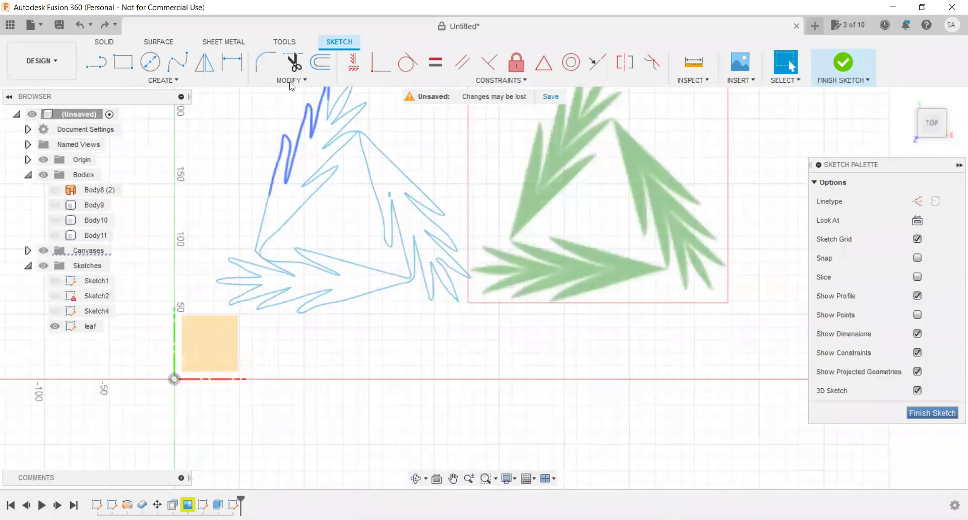
Zoom in and inspect the inner triangular spline and the outer right leaf spline.
scroll(263, 150, up, 2)
scroll(262, 150, up, 1)
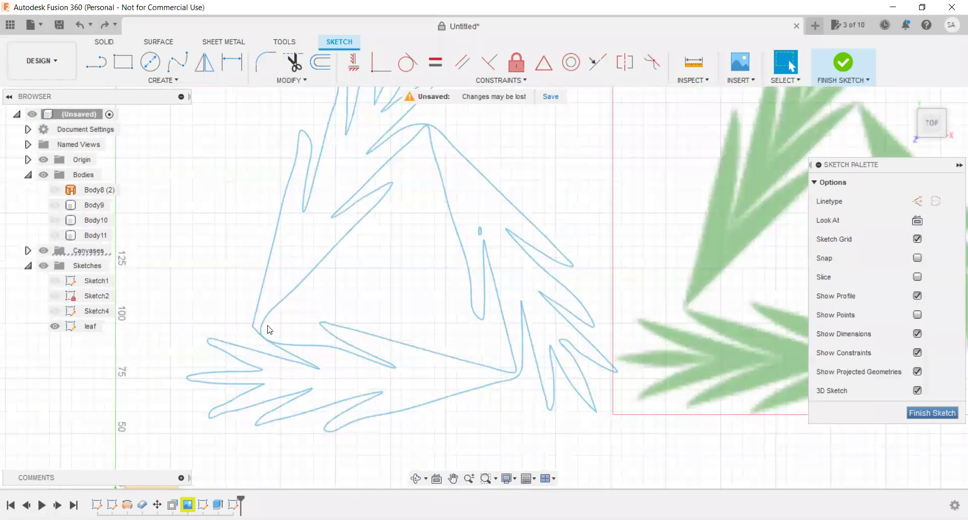
scroll(281, 277, up, 3)
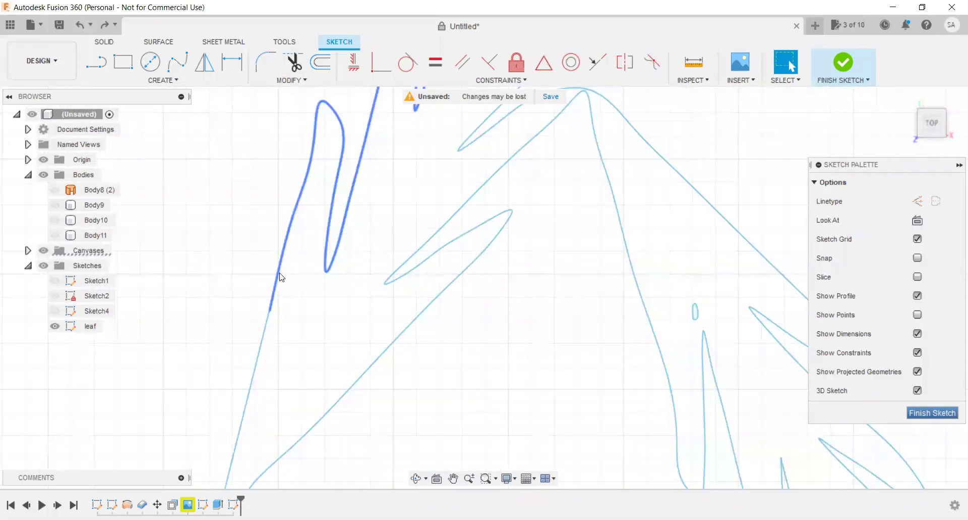
scroll(386, 314, down, 1)
scroll(380, 313, down, 1)
scroll(404, 272, down, 2)
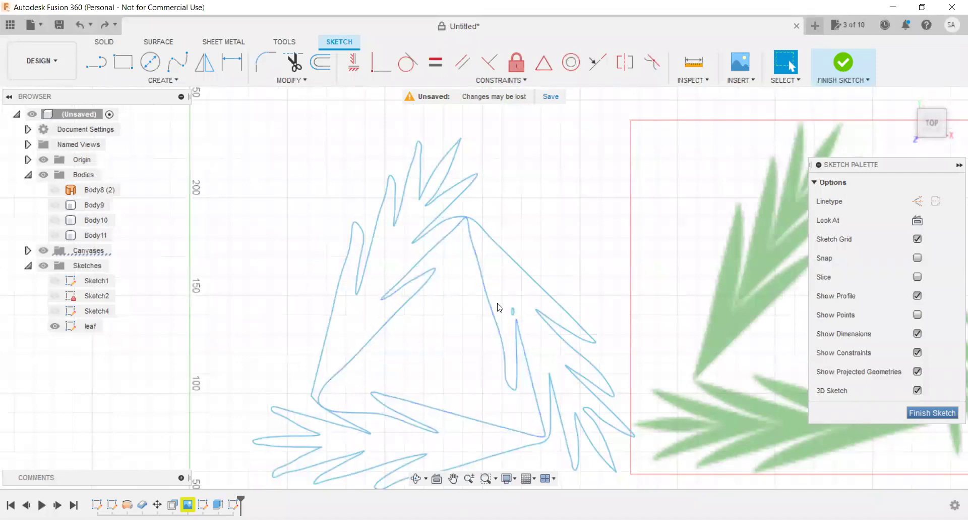
scroll(497, 293, down, 1)
scroll(495, 255, down, 1)
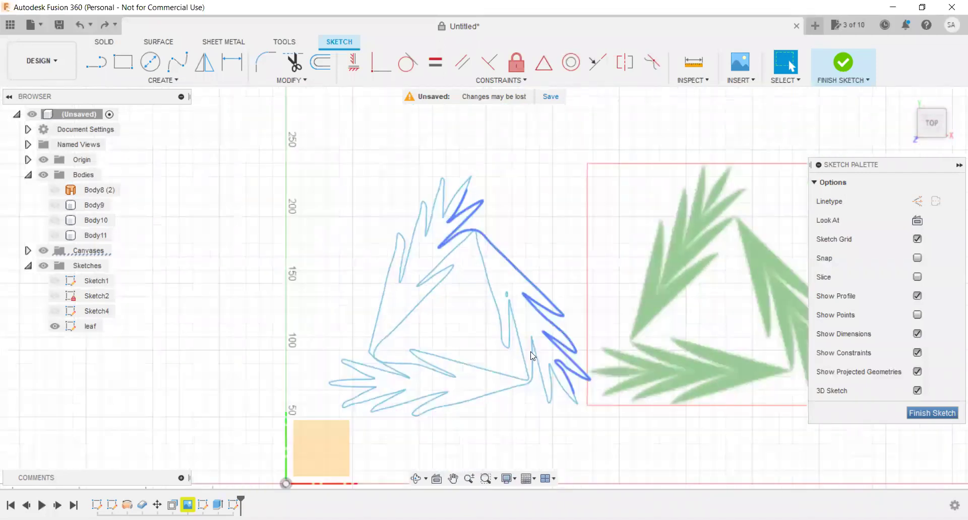
scroll(555, 348, up, 1)
scroll(664, 338, down, 2)
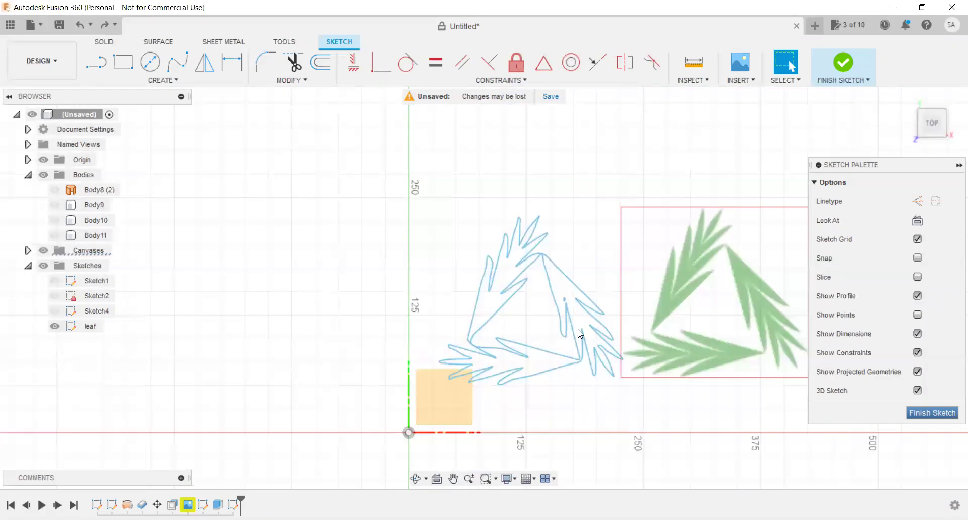
scroll(555, 348, up, 1)
scroll(522, 364, up, 1)
scroll(522, 363, up, 1)
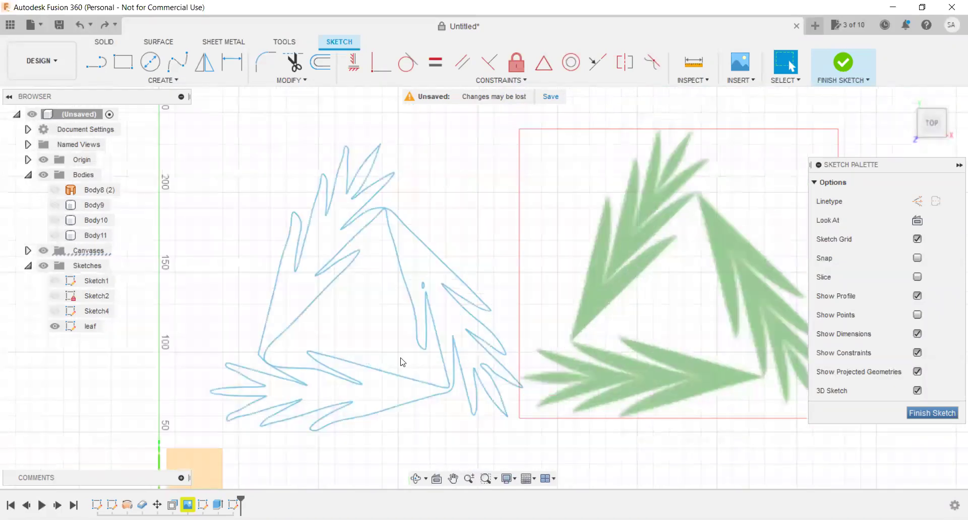
click(367, 368)
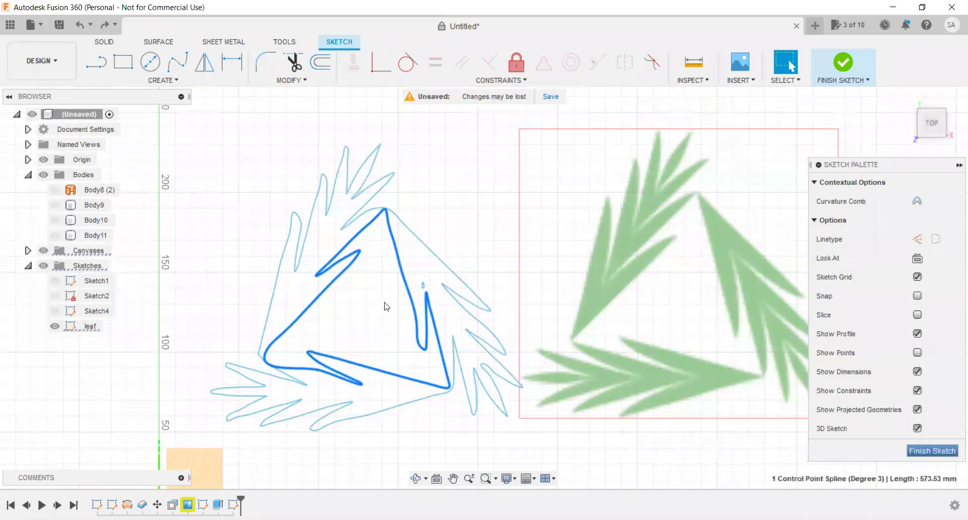
key(Escape)
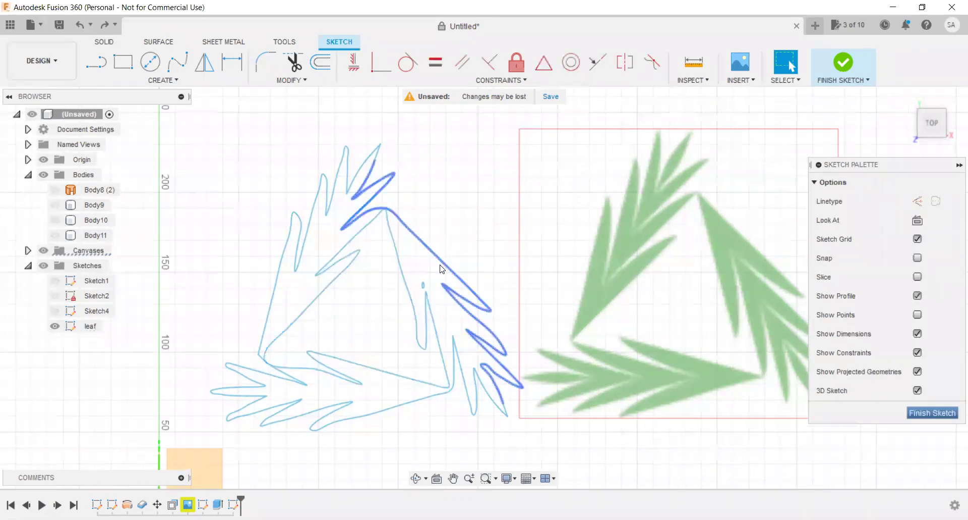
click(441, 268)
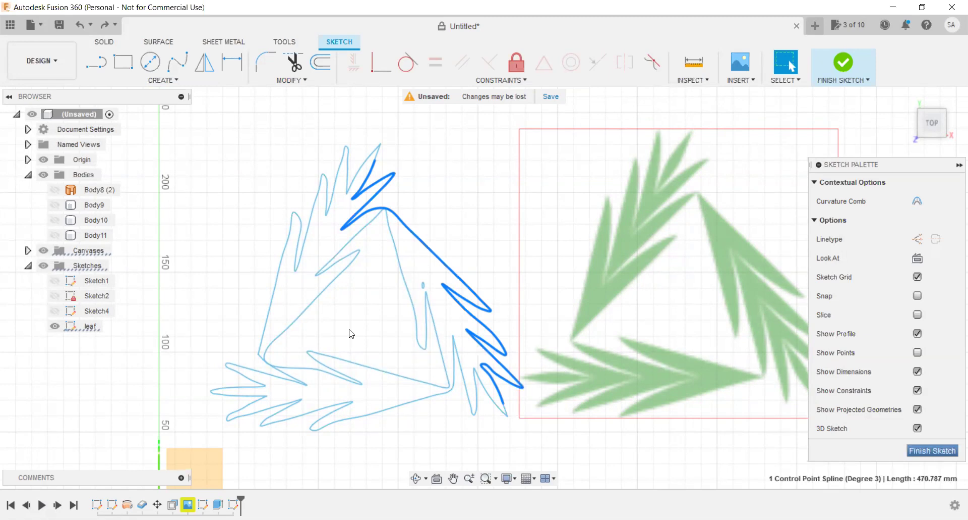
click(652, 344)
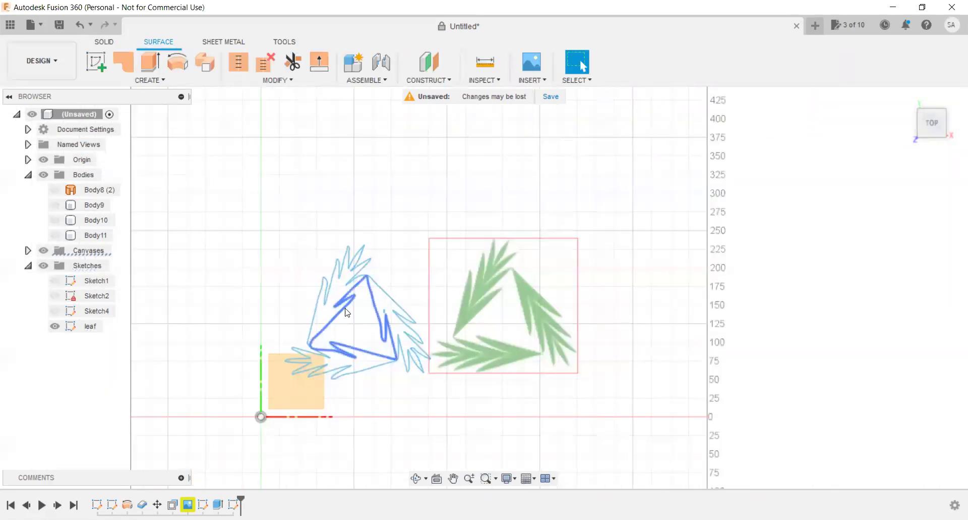
scroll(389, 303, up, 2)
scroll(403, 311, up, 3)
scroll(402, 310, down, 2)
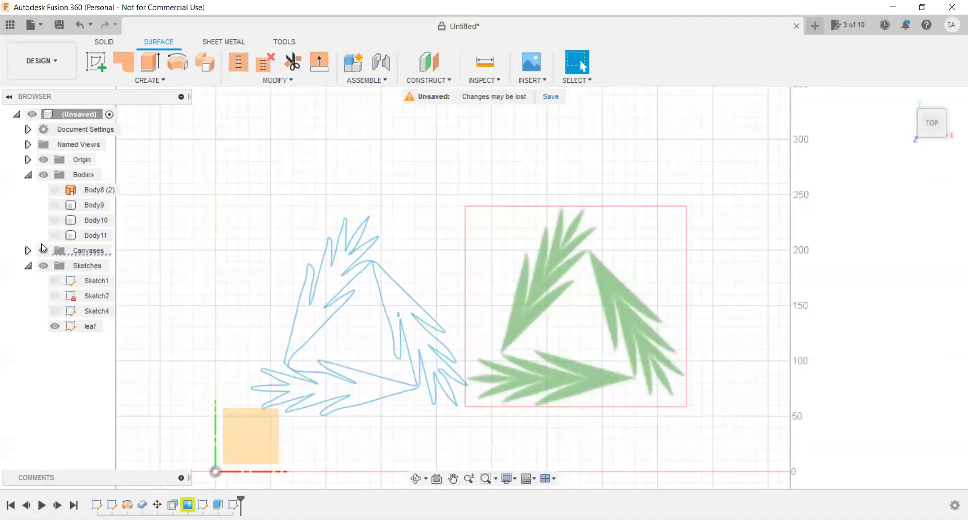
click(59, 238)
click(55, 235)
click(75, 220)
click(55, 220)
click(59, 205)
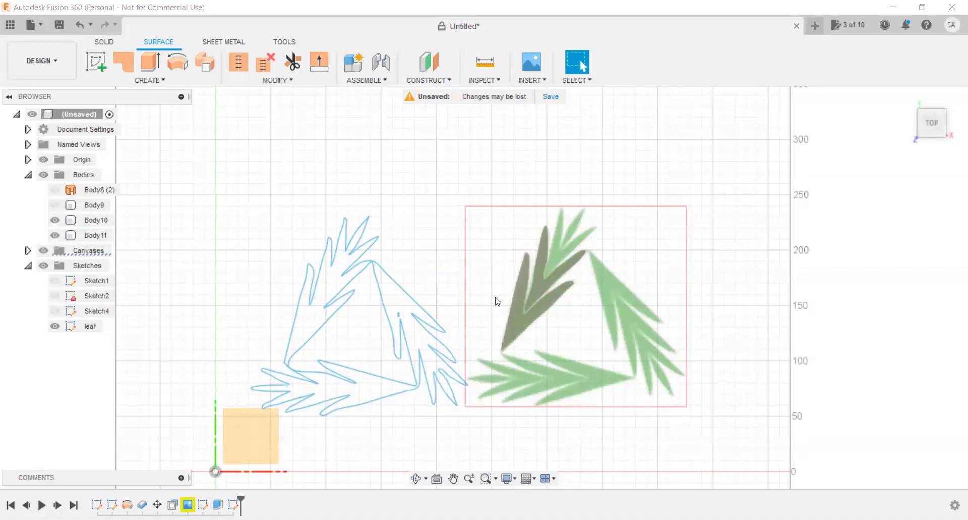
scroll(500, 301, up, 1)
scroll(550, 252, up, 1)
scroll(557, 268, up, 1)
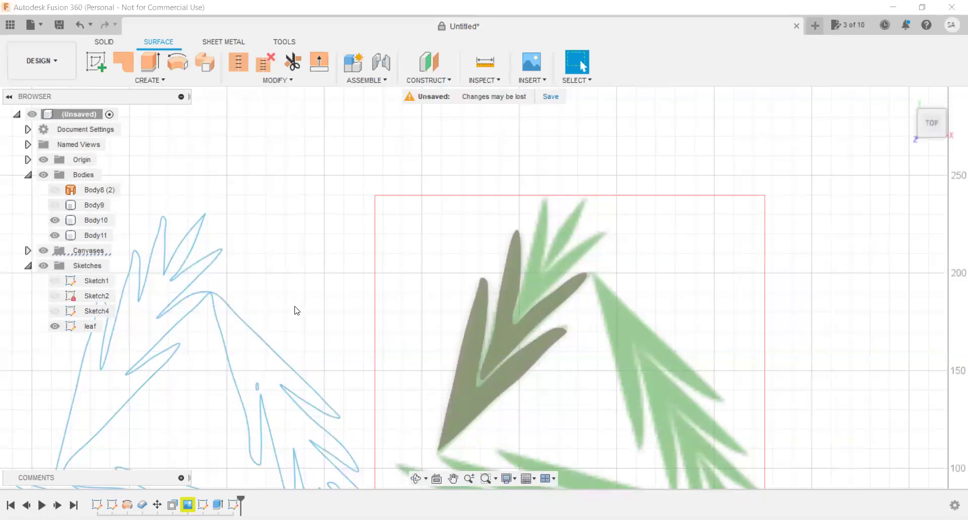
scroll(454, 329, down, 1)
scroll(452, 327, down, 1)
scroll(305, 352, down, 1)
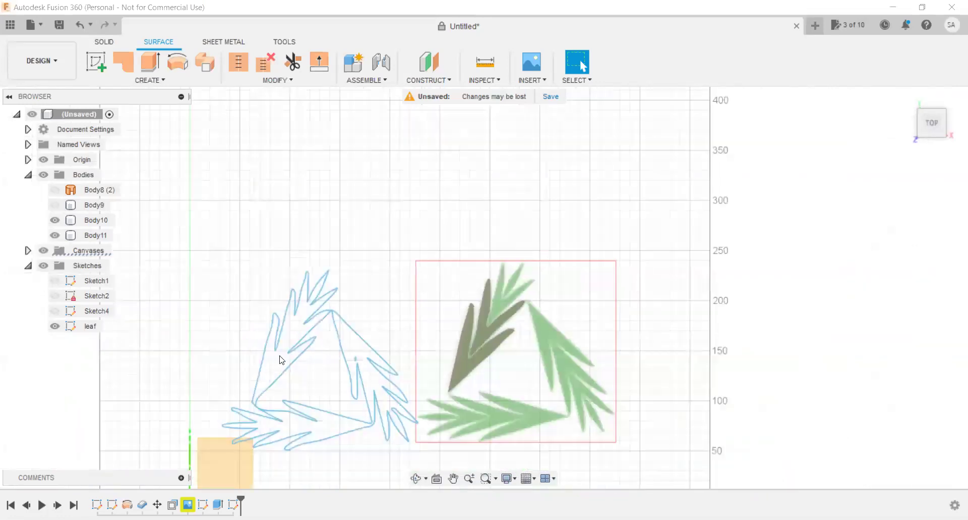
scroll(399, 324, up, 1)
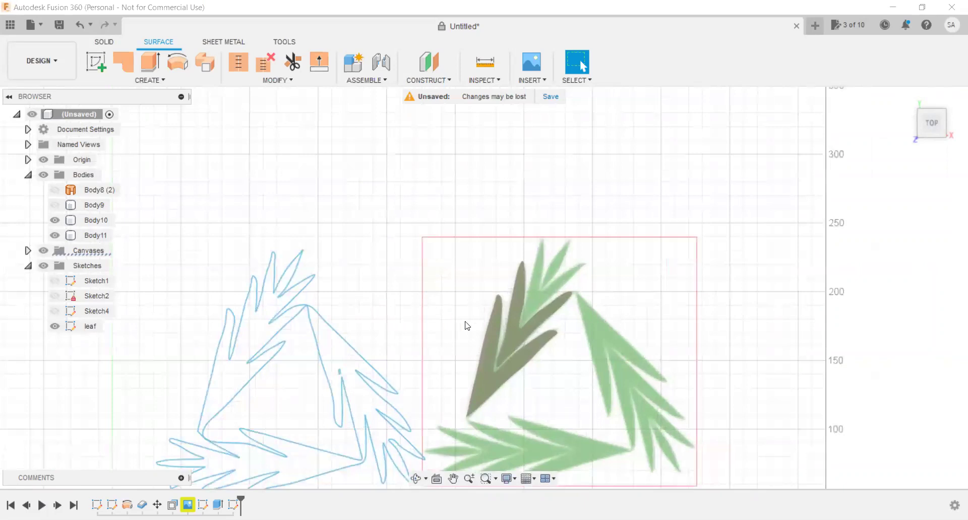
scroll(682, 244, down, 2)
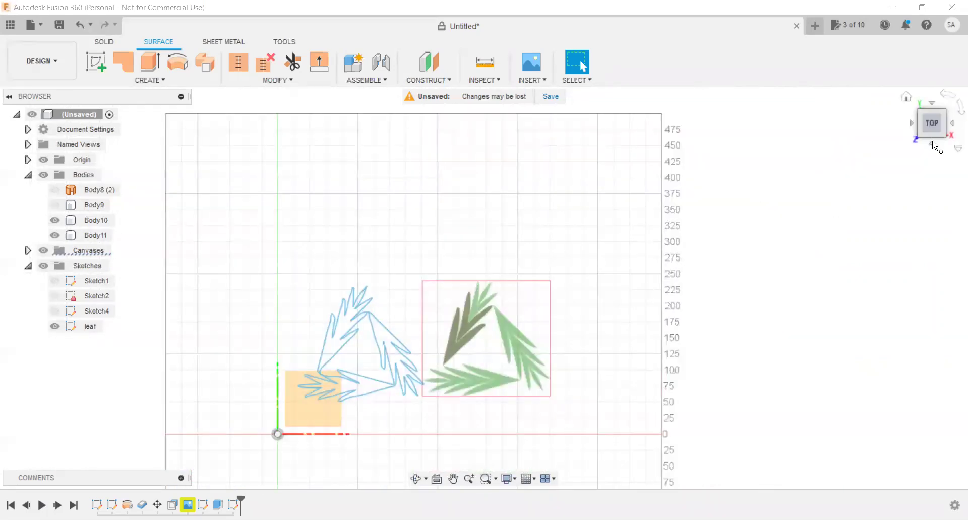
click(933, 145)
mouse_move(933, 144)
mouse_down()
mouse_move(872, 191)
mouse_move(826, 256)
mouse_up()
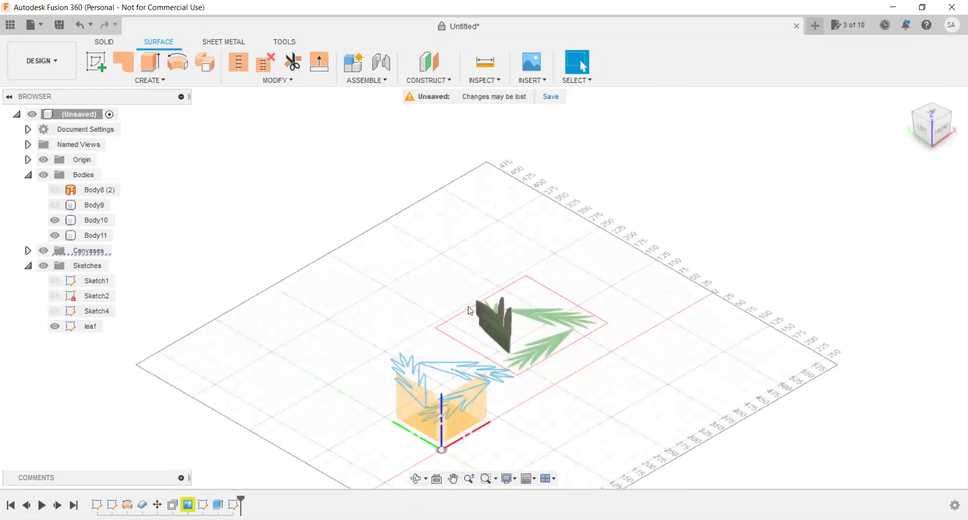
scroll(469, 309, down, 3)
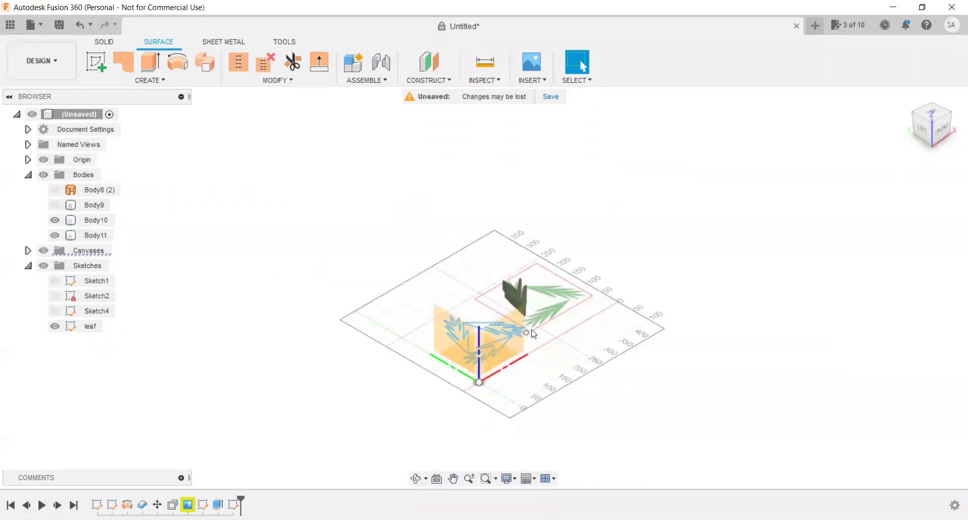
click(111, 45)
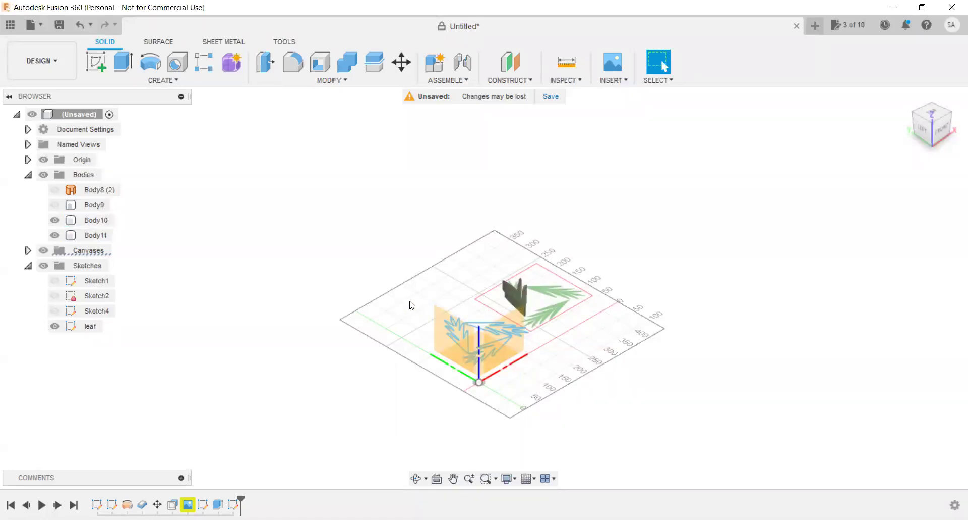
scroll(410, 318, up, 1)
scroll(407, 334, up, 1)
scroll(404, 337, up, 1)
scroll(402, 339, up, 2)
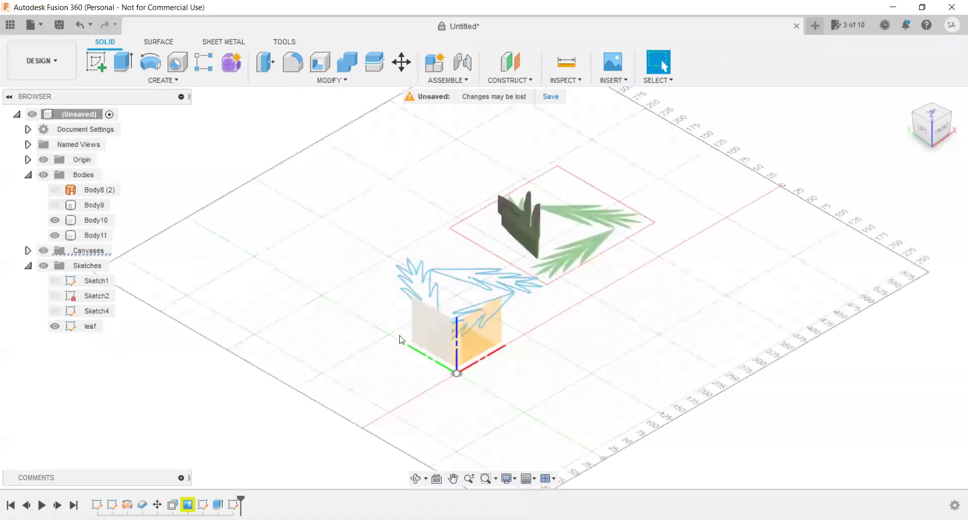
scroll(402, 340, up, 1)
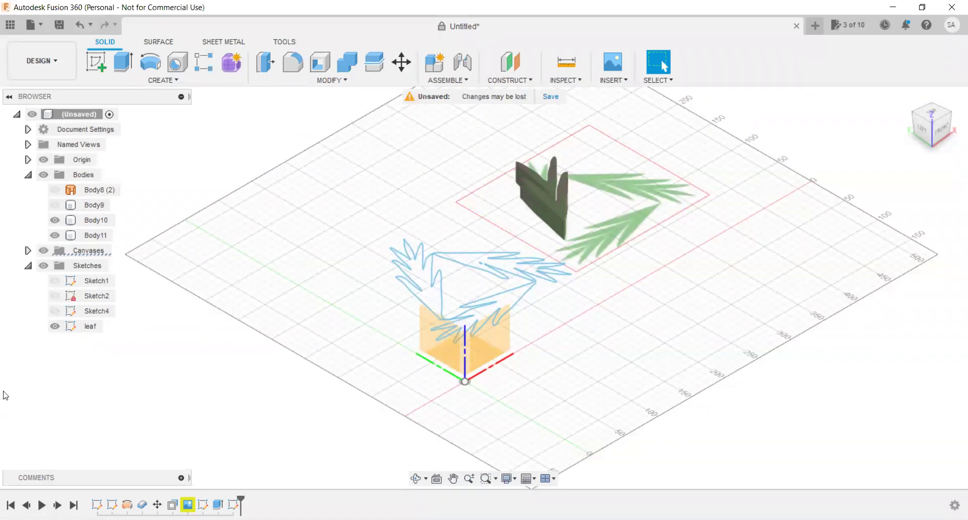
scroll(164, 353, down, 2)
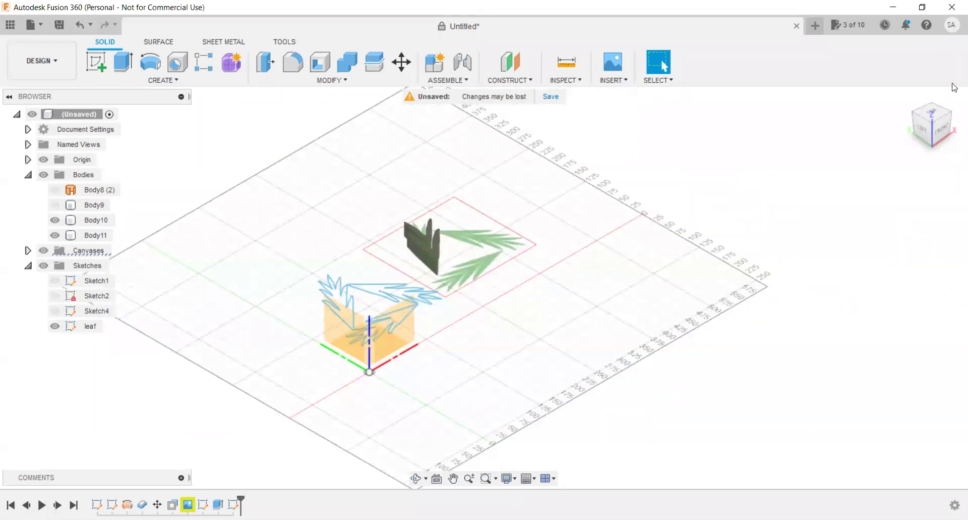
drag(916, 137, 552, 337)
scroll(555, 303, up, 1)
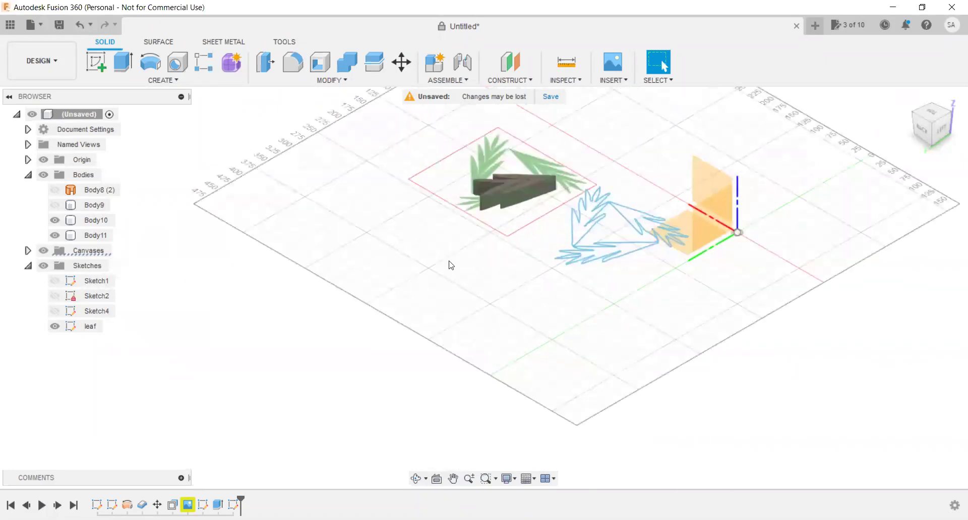
scroll(451, 265, up, 2)
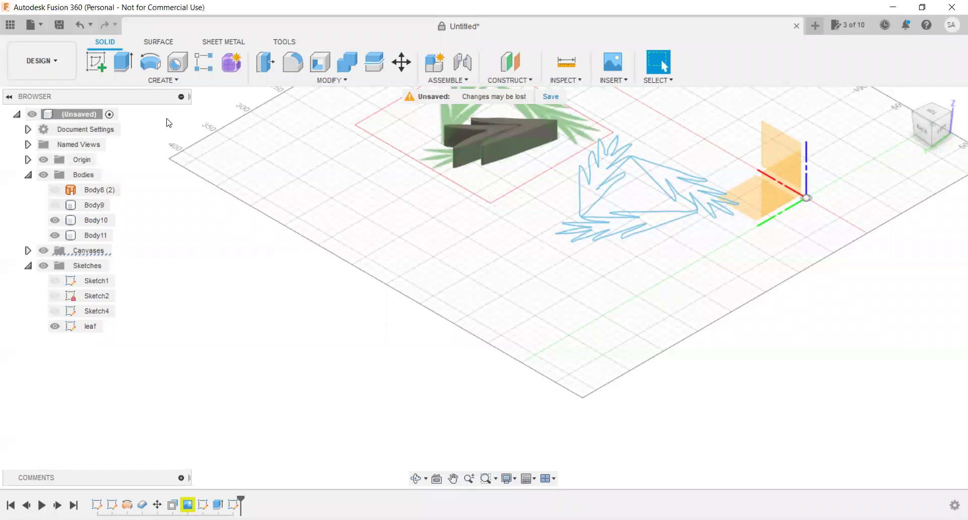
Hide the leaf sketch, Body10, Body11 and the Picture1 canvas.
click(96, 61)
click(60, 327)
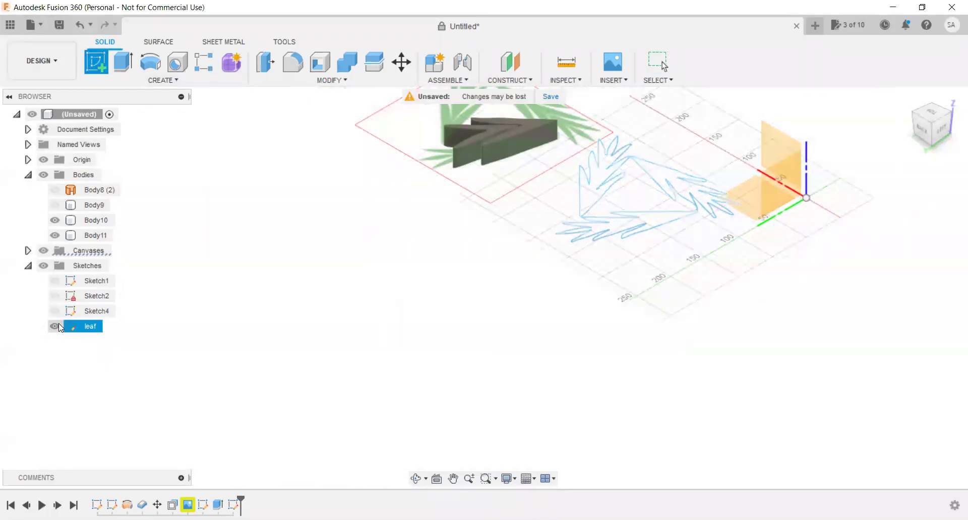
click(54, 220)
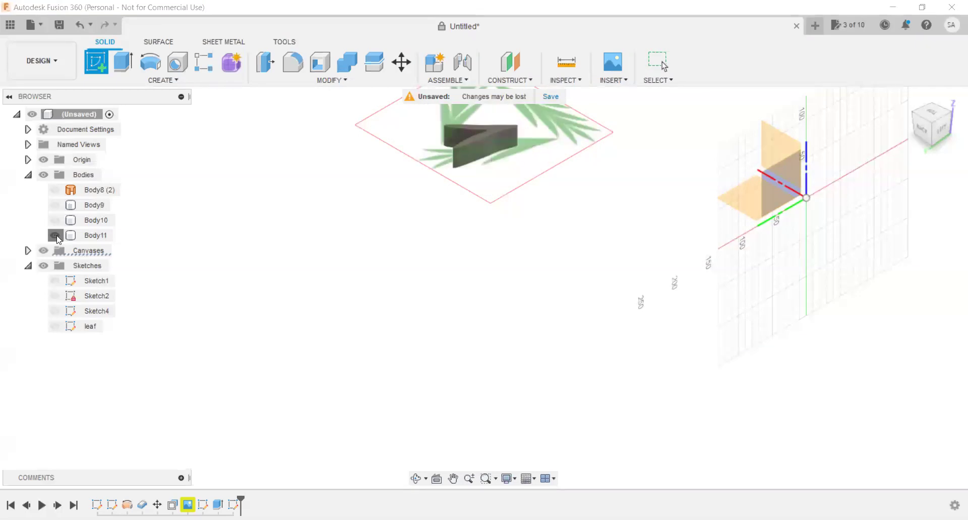
click(54, 235)
key(F6)
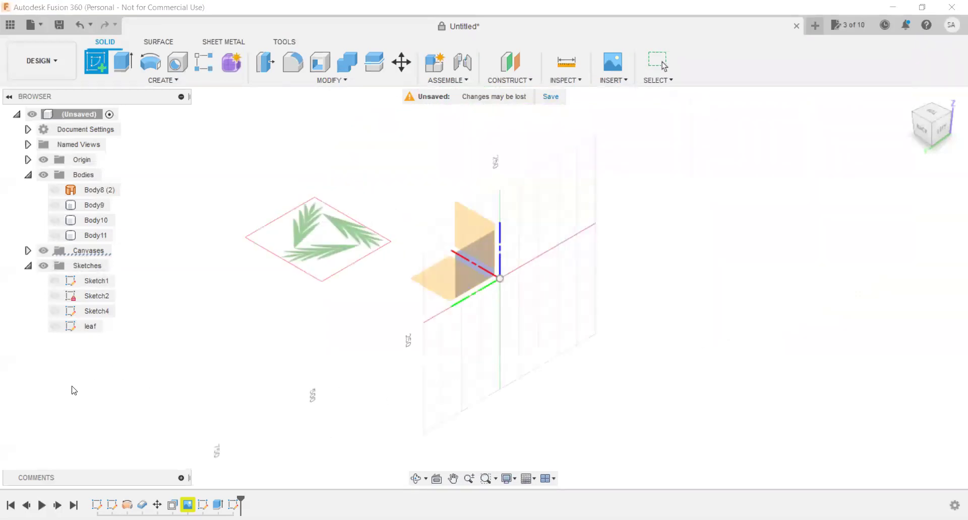
click(28, 250)
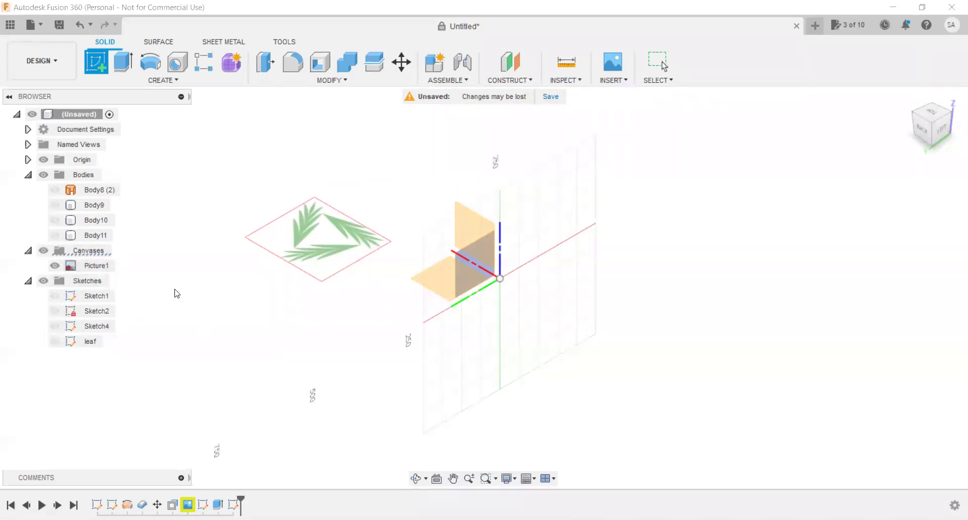
click(54, 265)
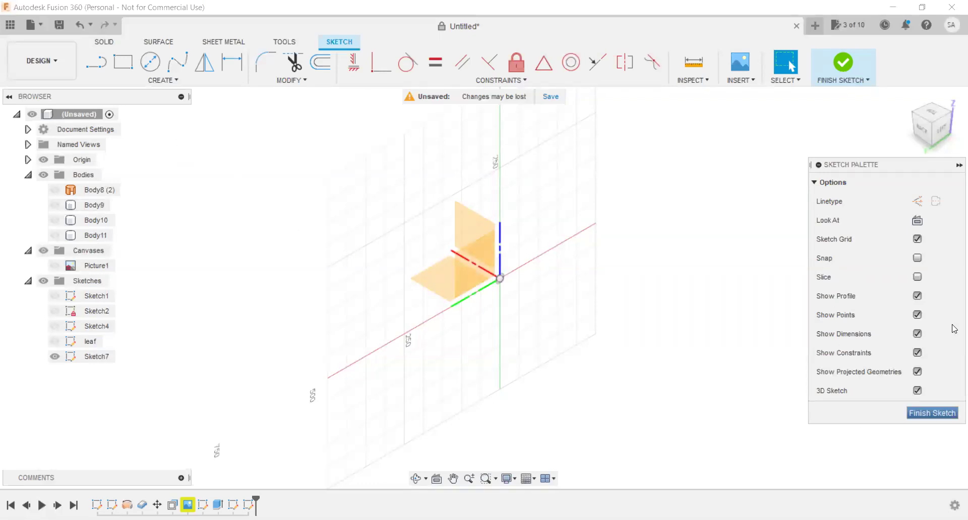
Finish the empty Sketch7 and start Sketch8 on the horizontal ground plane.
click(932, 412)
click(96, 61)
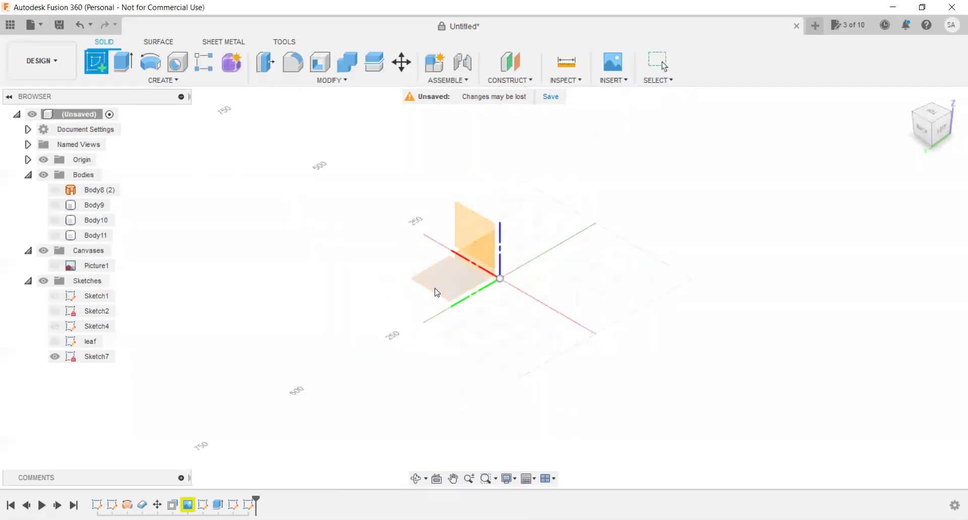
click(442, 297)
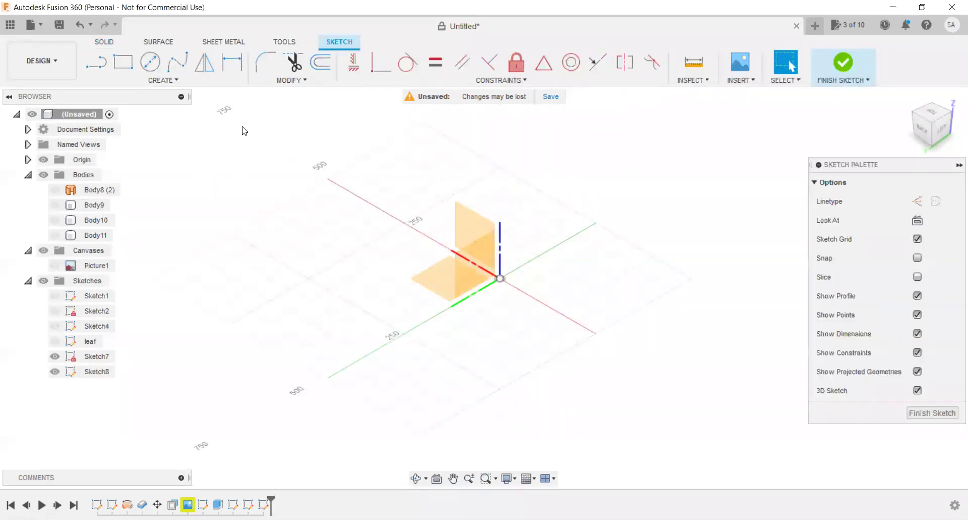
Draw a centre-diameter circle with an 80 mm diameter.
click(150, 62)
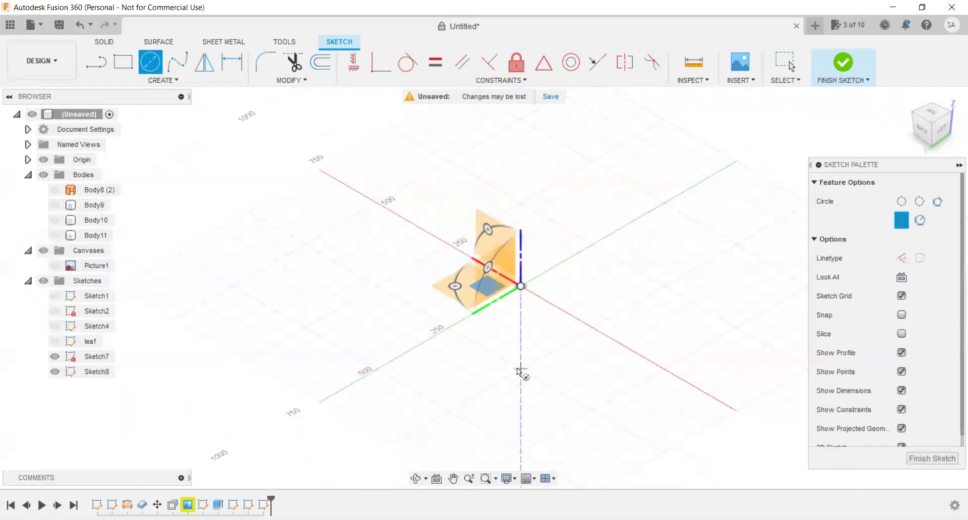
scroll(595, 261, up, 2)
scroll(600, 260, up, 2)
scroll(591, 302, up, 2)
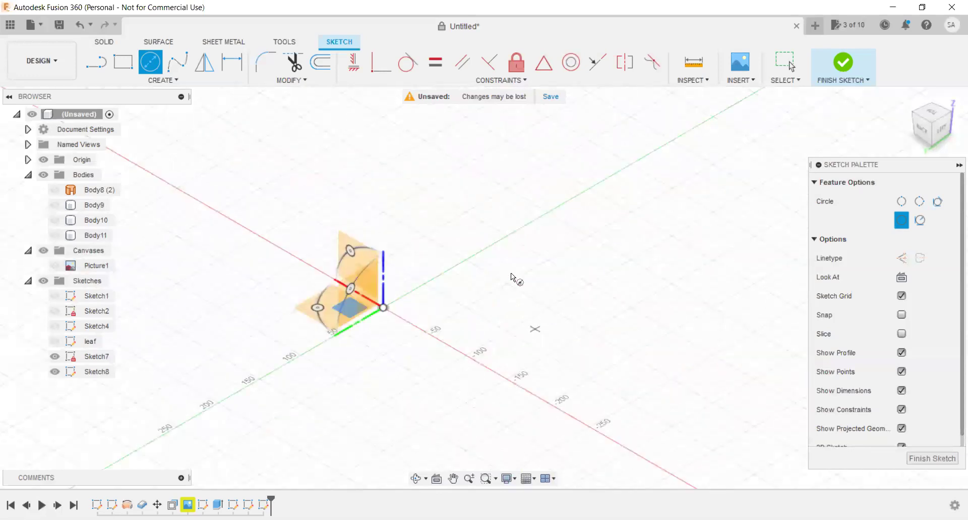
click(511, 274)
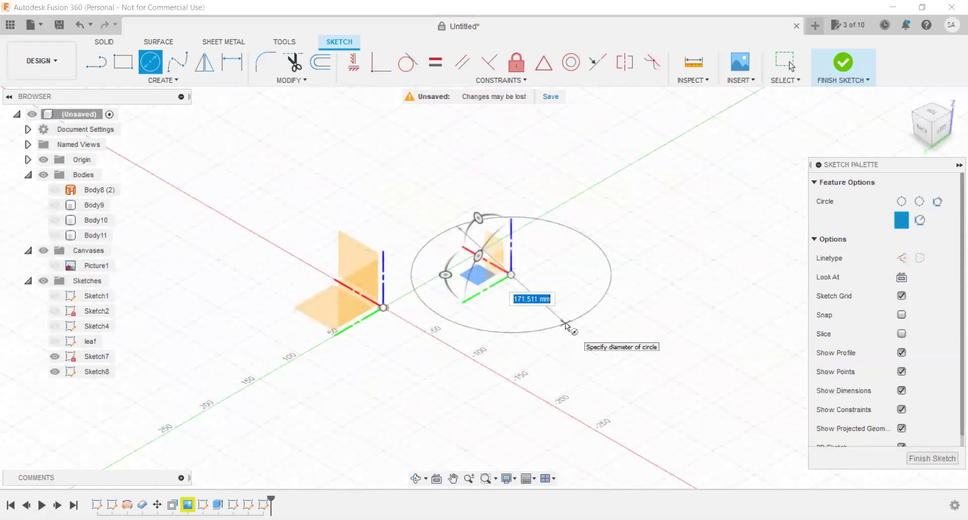
text(80)
key(Tab)
key(Return)
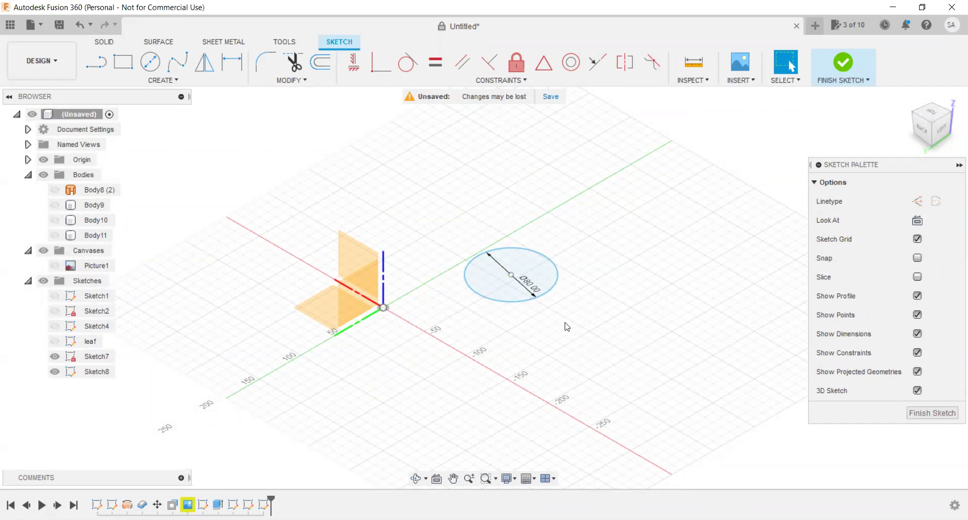
Zoom in and select the 80 mm circle.
scroll(488, 273, up, 2)
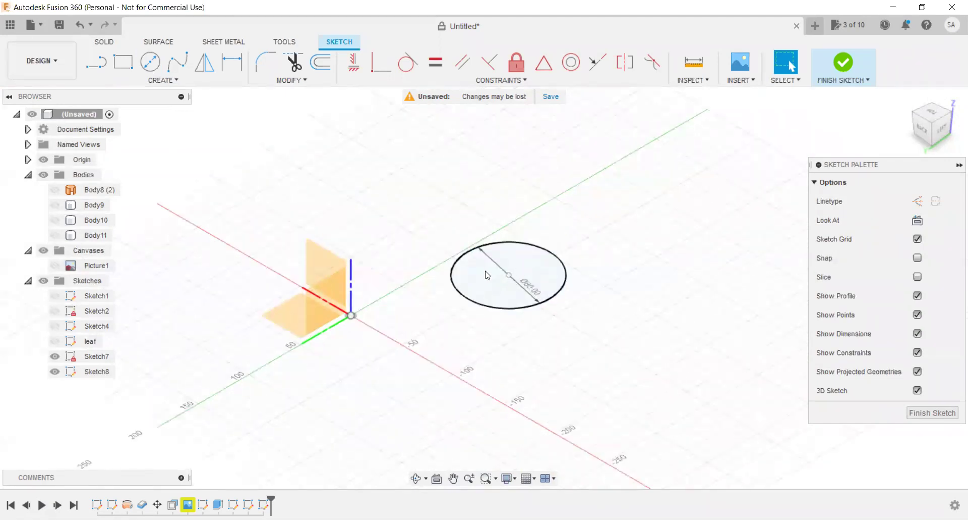
scroll(487, 275, up, 3)
scroll(507, 273, up, 1)
scroll(506, 278, up, 3)
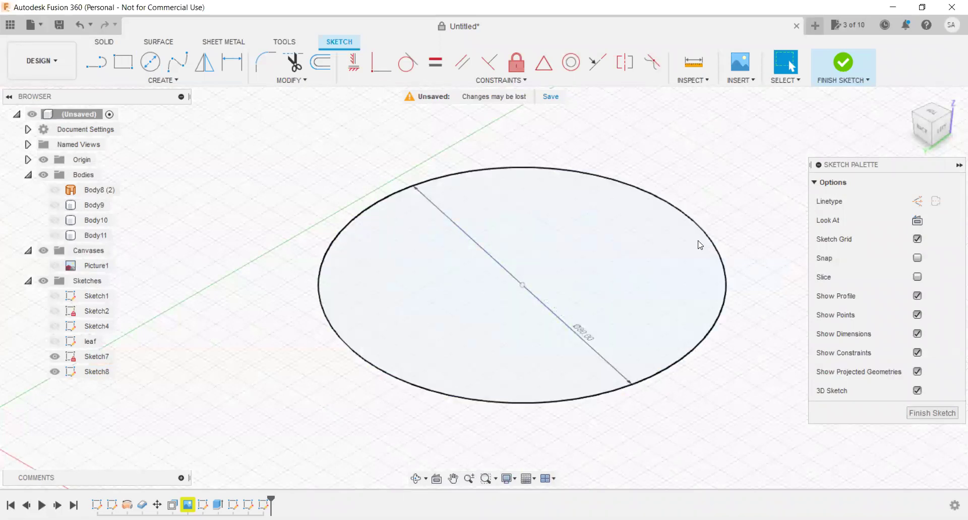
click(466, 250)
scroll(282, 249, down, 2)
scroll(291, 193, down, 2)
Begin a concentric 7 mm circle, then clear the value and cancel it.
click(150, 61)
scroll(376, 226, up, 2)
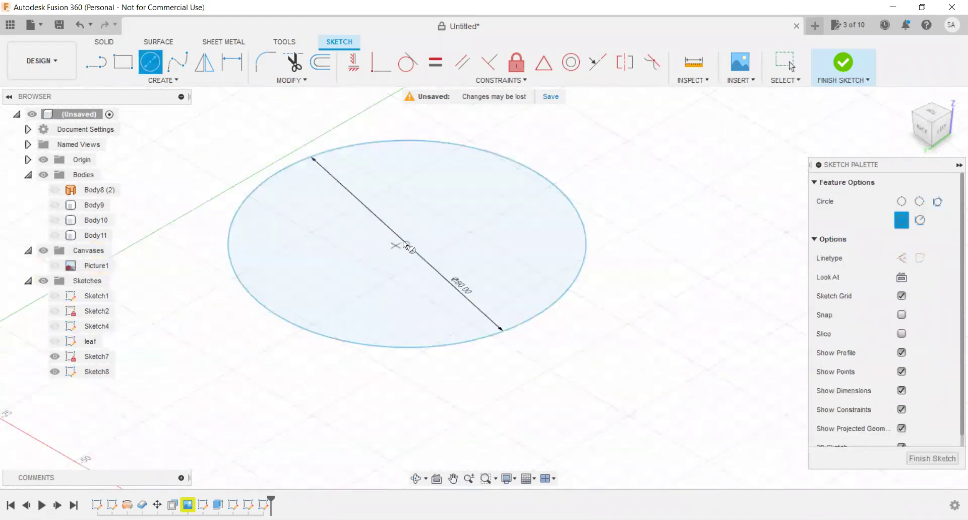
scroll(398, 275, up, 2)
scroll(403, 272, up, 2)
click(408, 246)
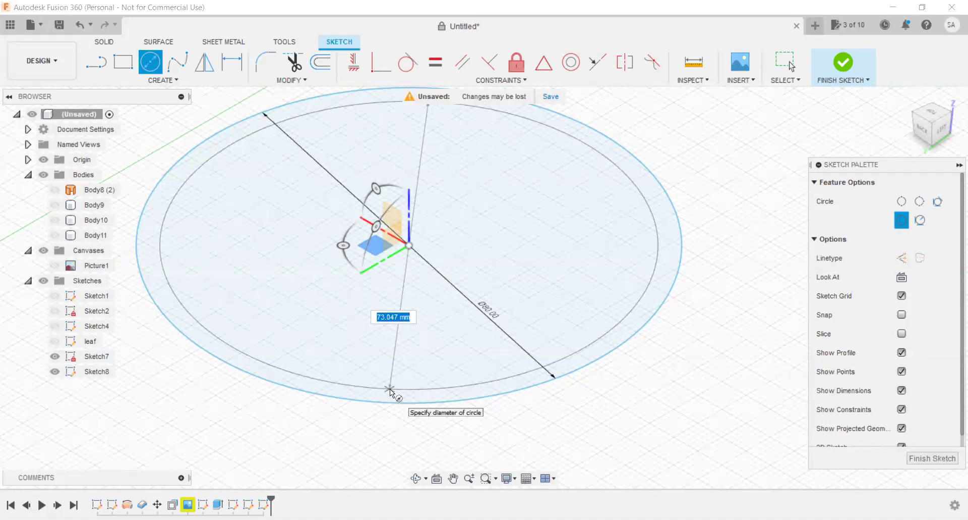
text(7)
key(Return)
key(BackSpace)
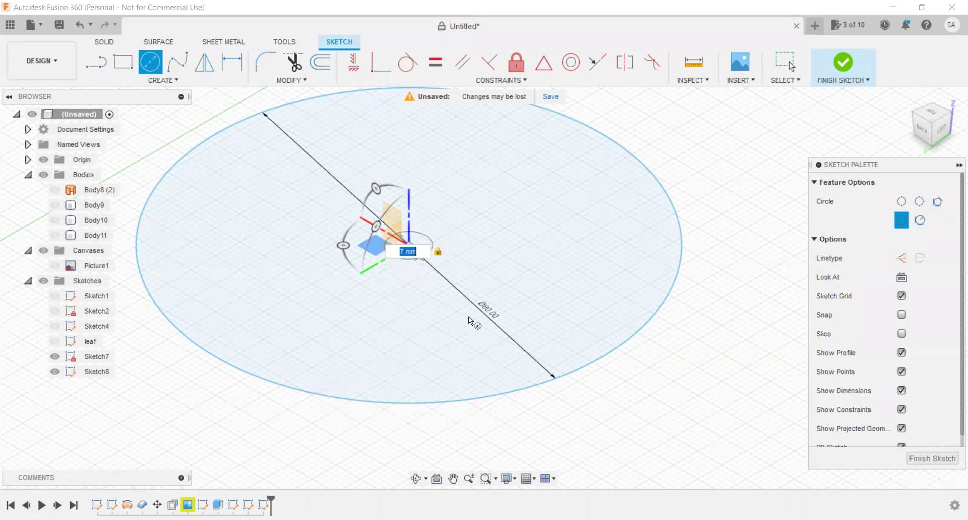
key(Escape)
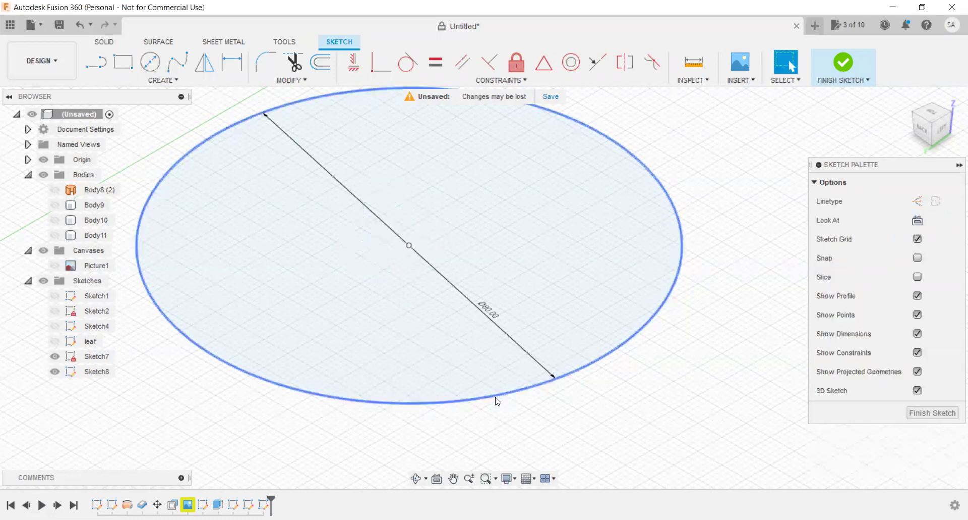
Draw a 66 mm circle concentric with the 80 mm circle and view it from the top.
click(497, 397)
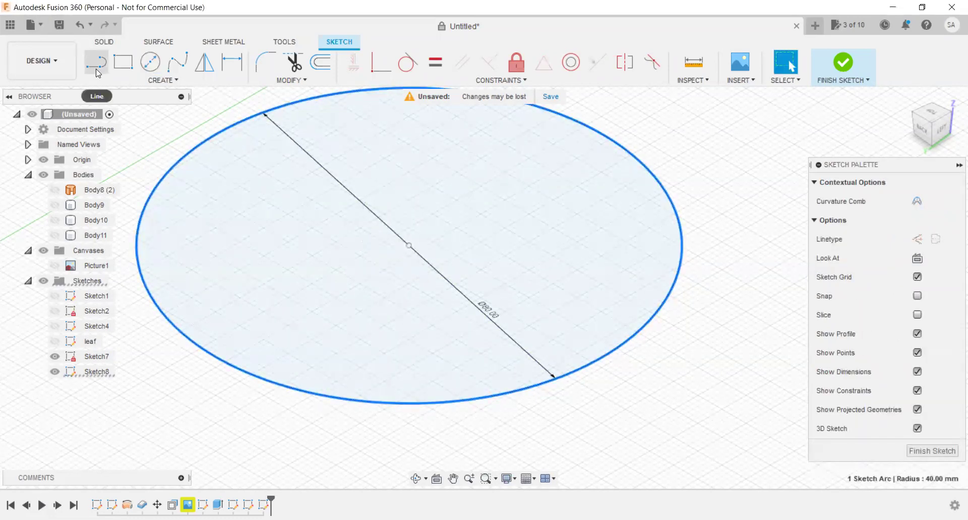
click(146, 64)
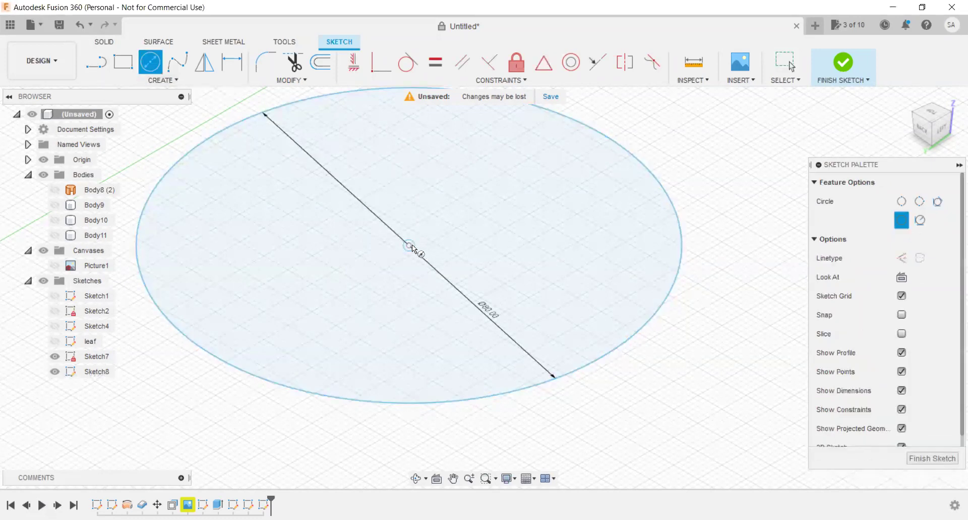
click(409, 246)
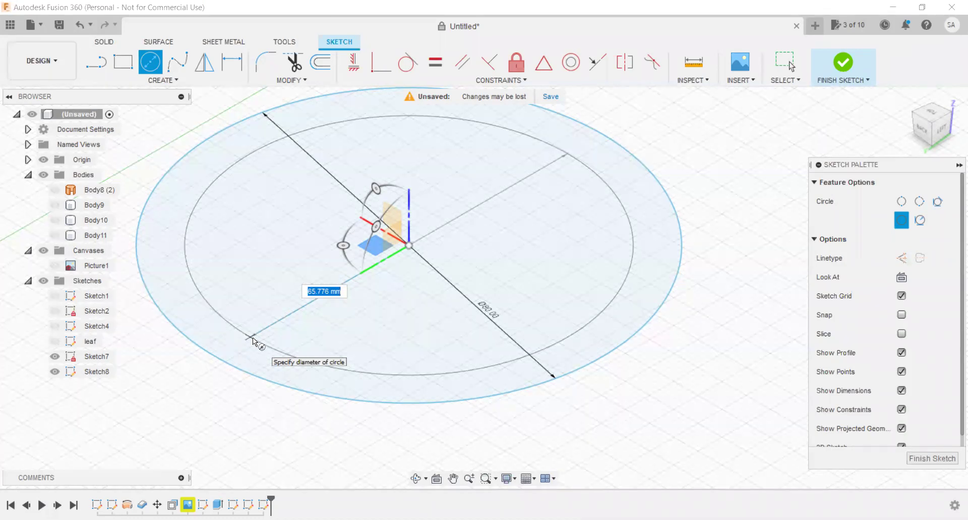
text(66)
key(Tab)
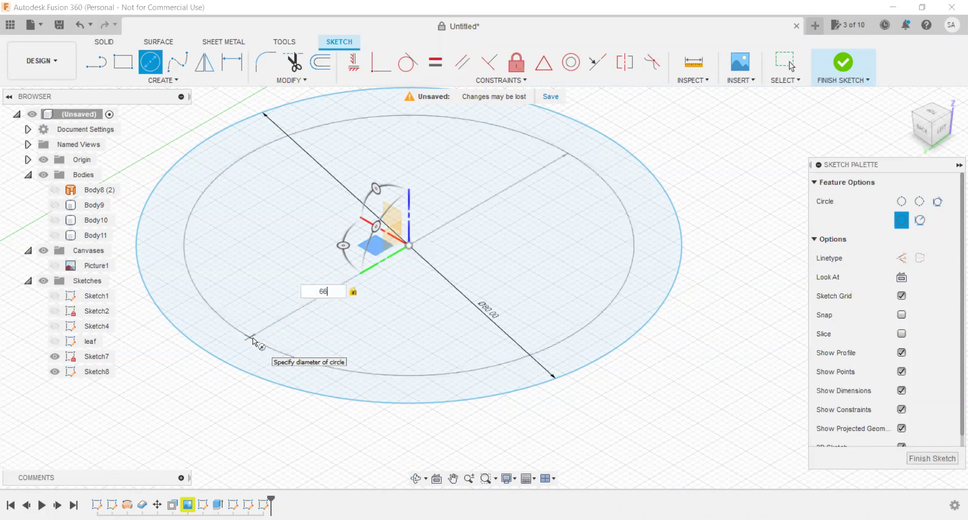
key(Return)
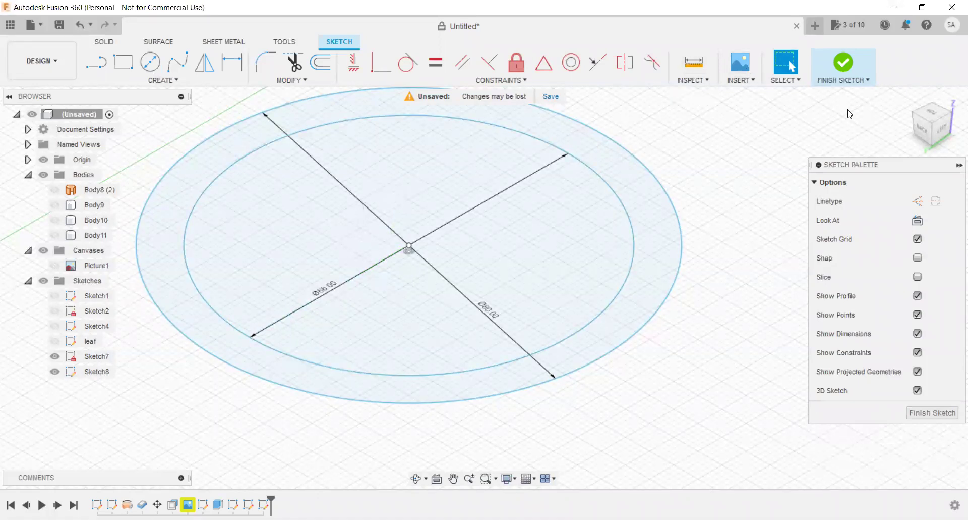
click(933, 118)
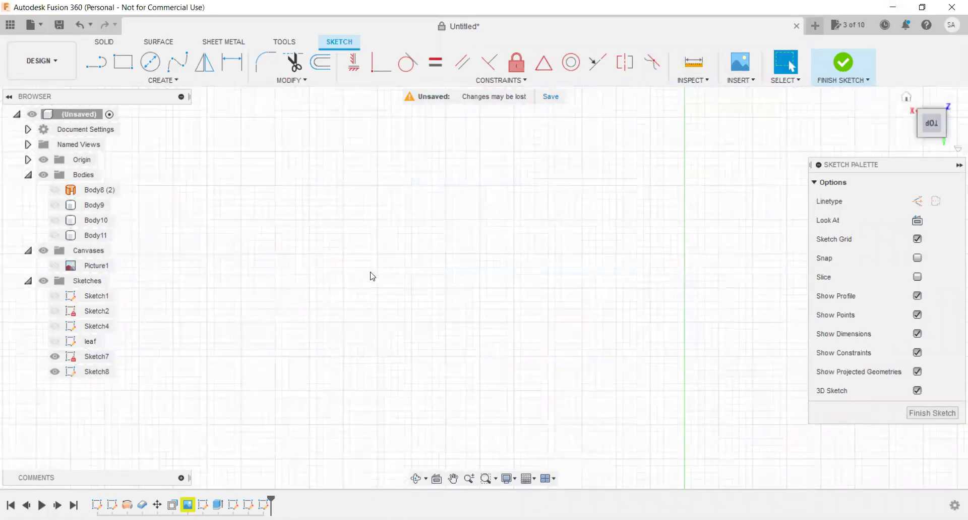
Draw a 7 mm line joining the tops of the inner and outer circles.
click(98, 66)
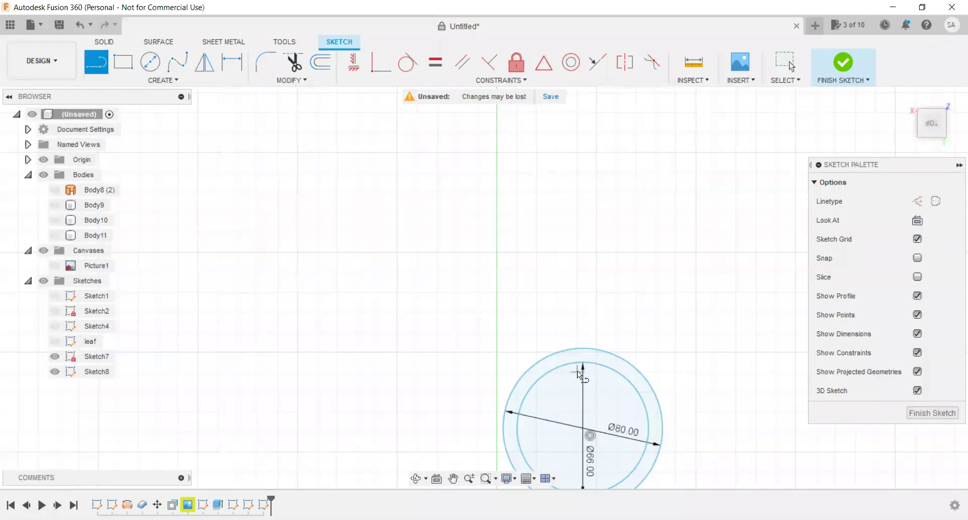
scroll(585, 356, up, 2)
scroll(586, 355, up, 2)
scroll(585, 353, up, 2)
scroll(579, 360, down, 2)
scroll(586, 384, down, 3)
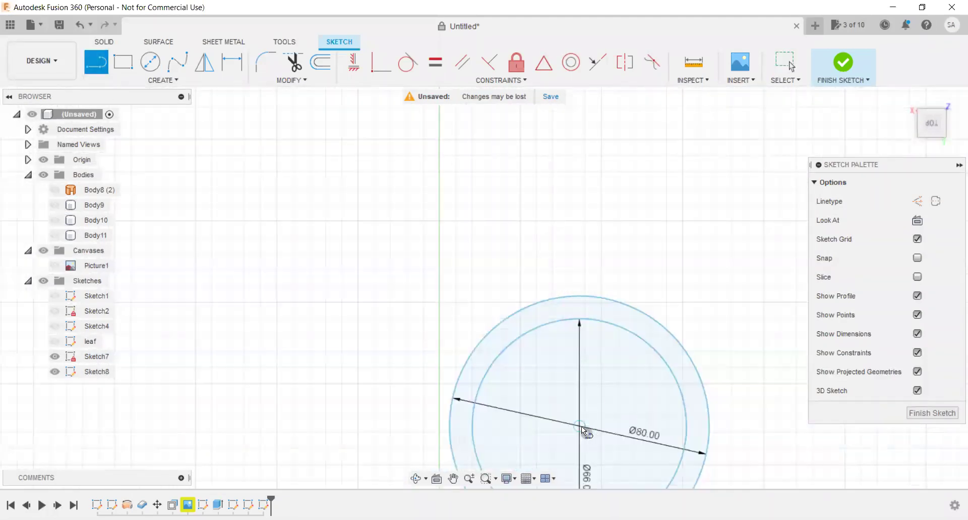
click(580, 319)
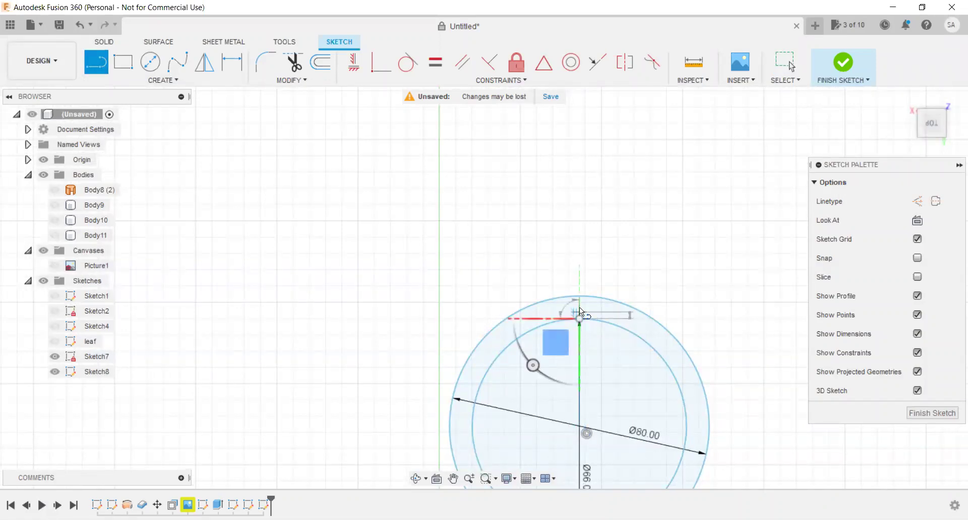
click(580, 298)
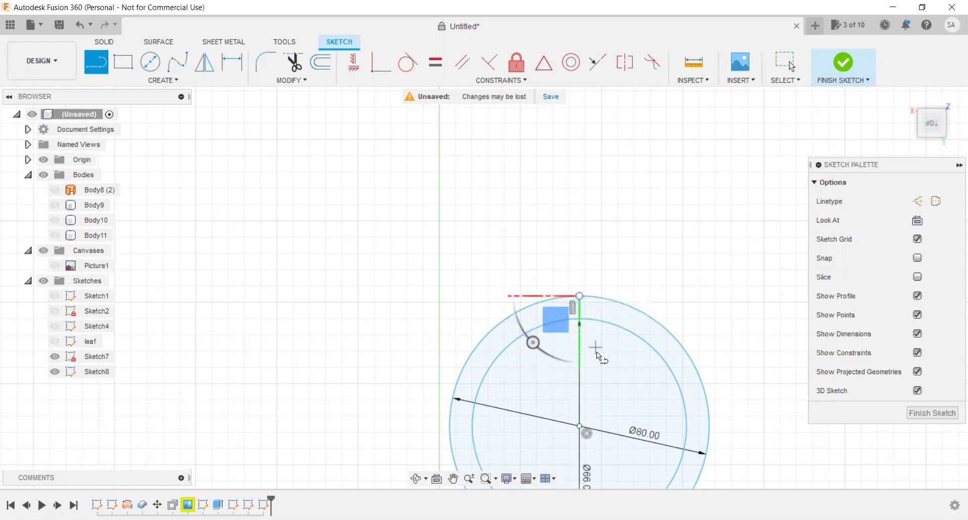
key(Escape)
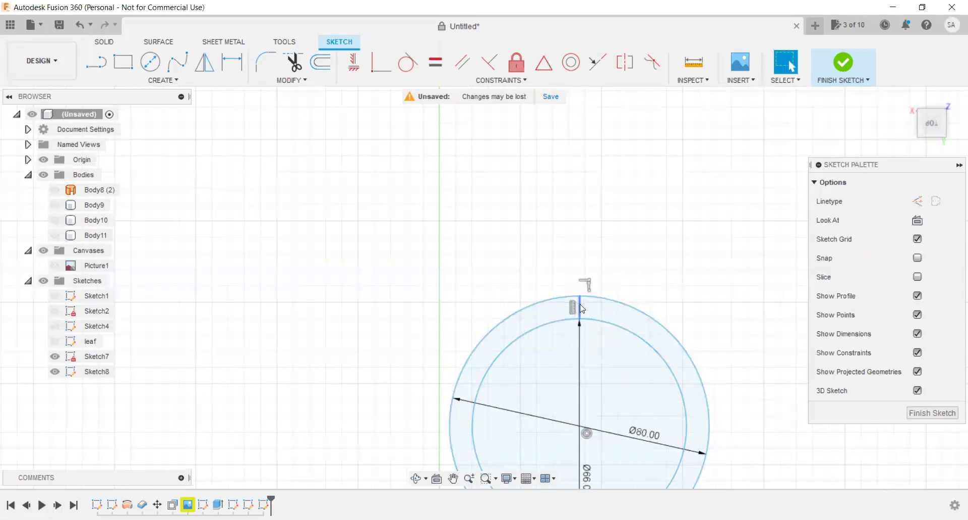
click(579, 307)
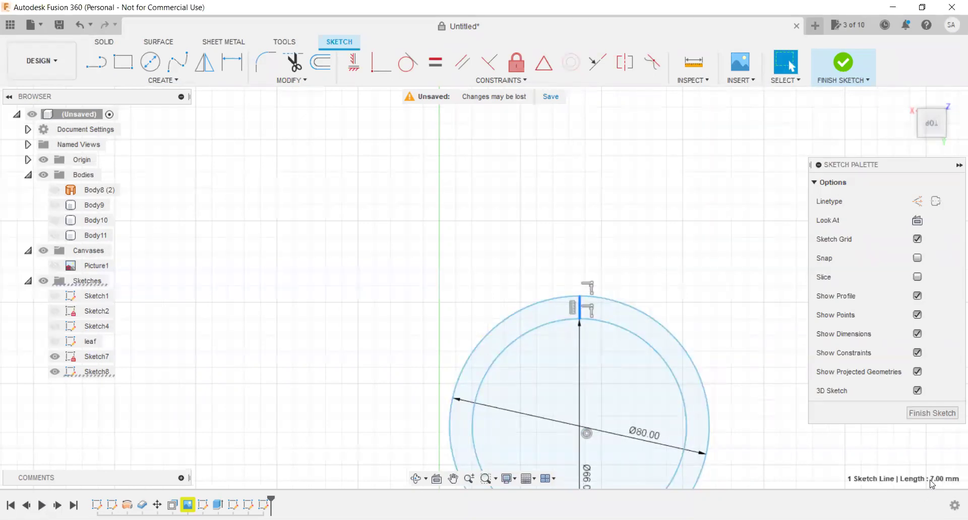
scroll(676, 290, up, 2)
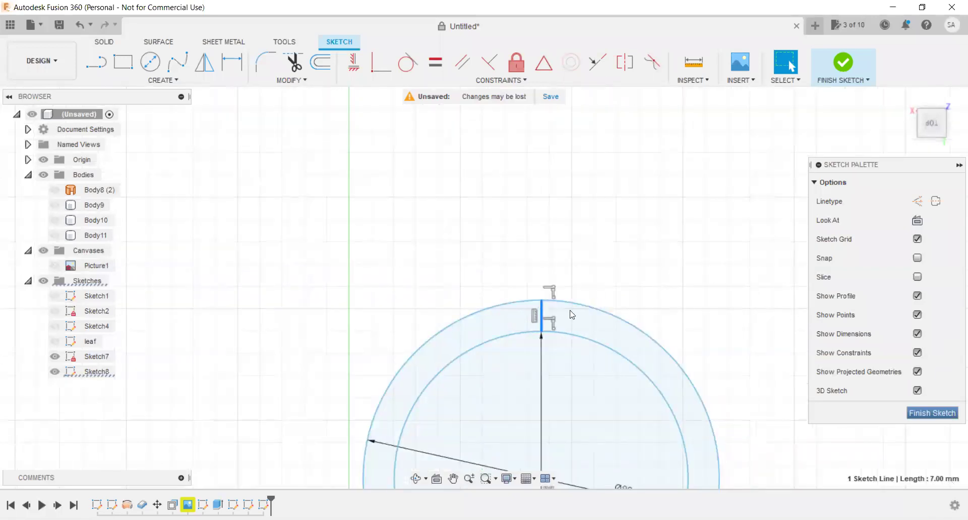
scroll(540, 316, down, 2)
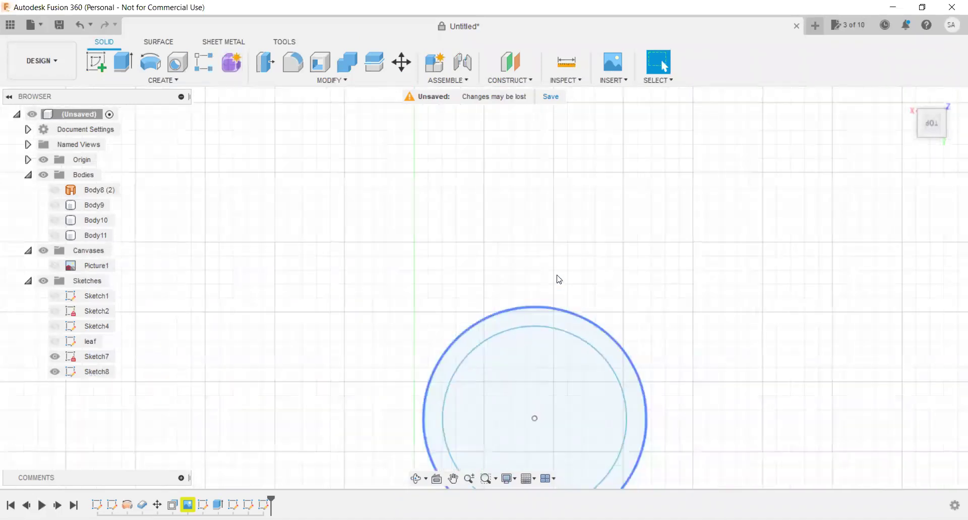
View the concentric circles from top, then back, then a zoomed-in elevated angle.
click(928, 130)
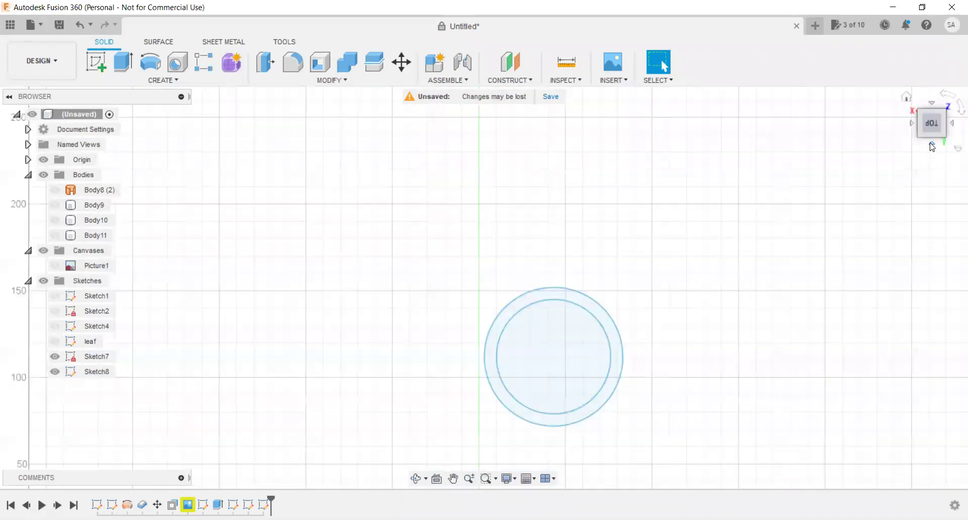
click(945, 115)
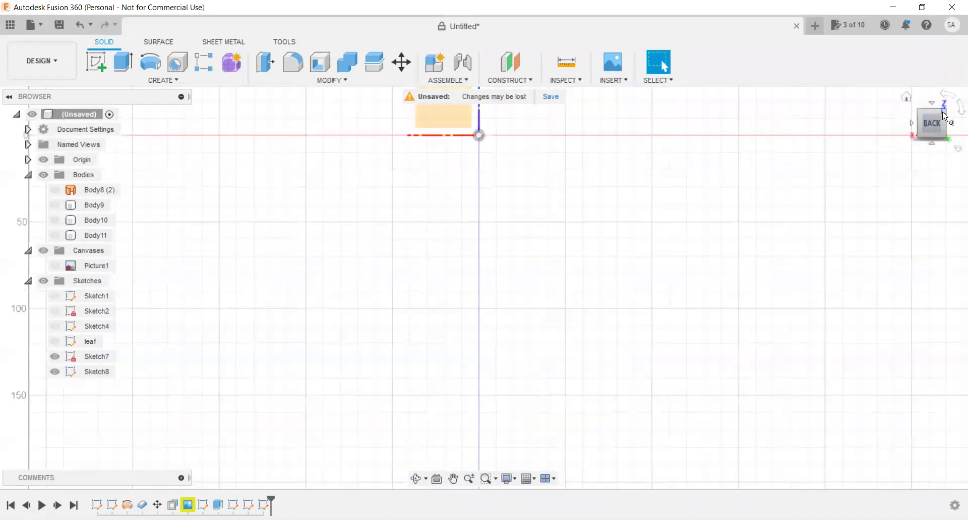
mouse_move(785, 270)
shift+middle_down()
mouse_move(543, 407)
mouse_move(490, 353)
mouse_move(459, 272)
shift+middle_up()
scroll(503, 246, up, 1)
scroll(508, 263, up, 2)
scroll(508, 264, up, 2)
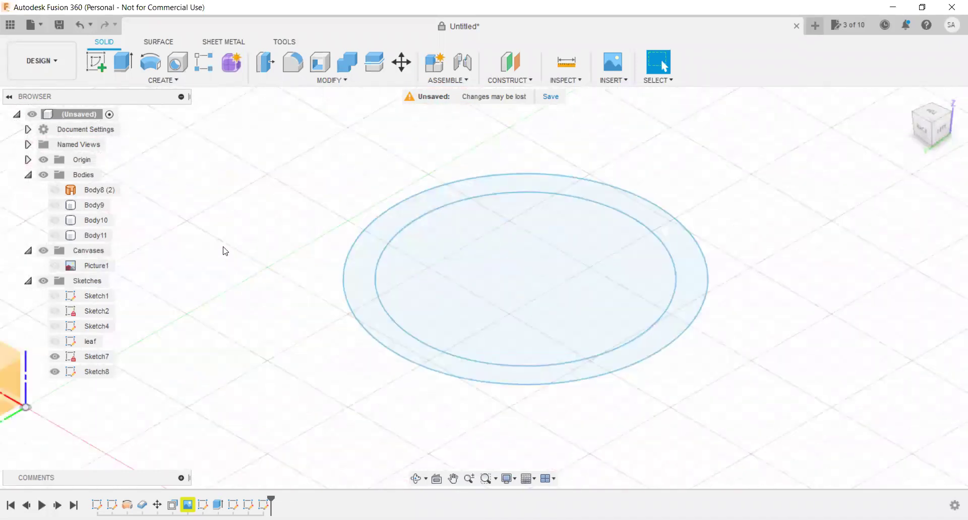
click(127, 63)
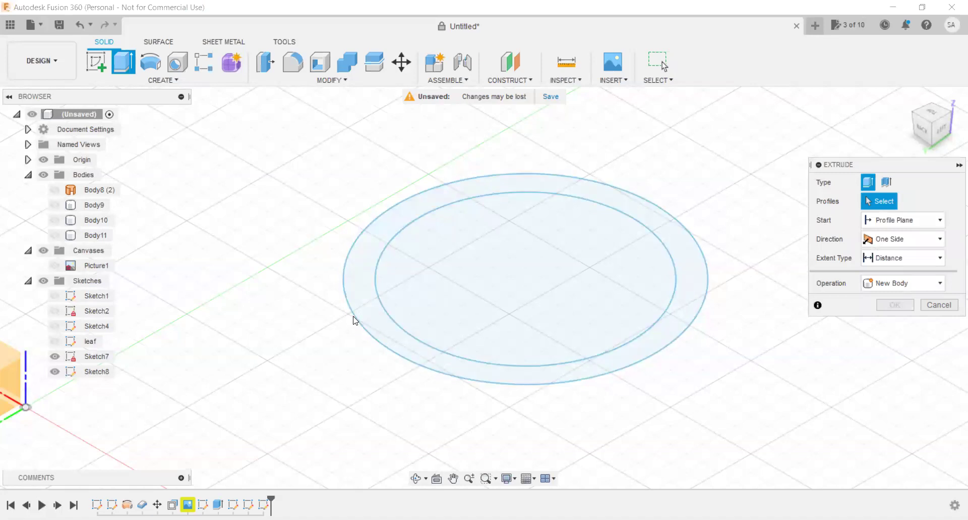
Extrude both circle profiles 7 mm into the new disc Body12, then show Sketch8 again.
click(535, 280)
drag(525, 269, 525, 251)
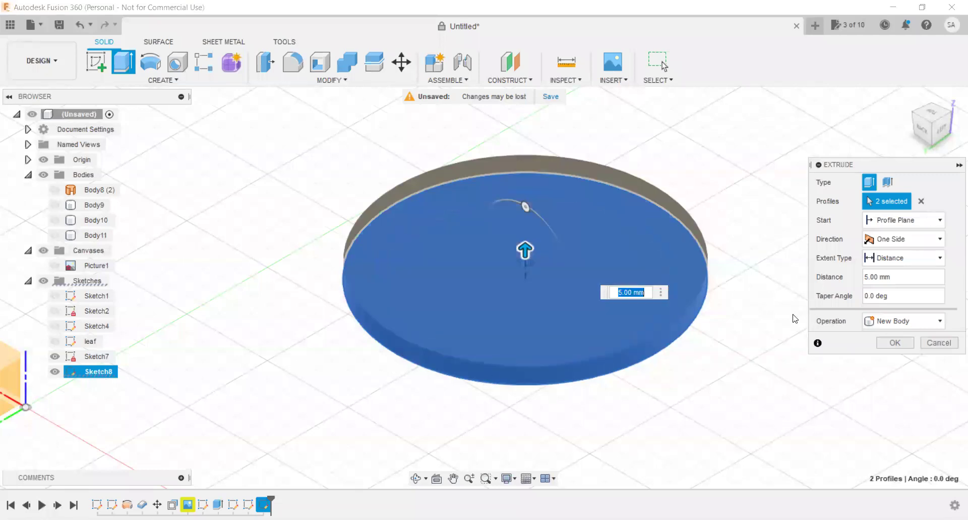
text(7)
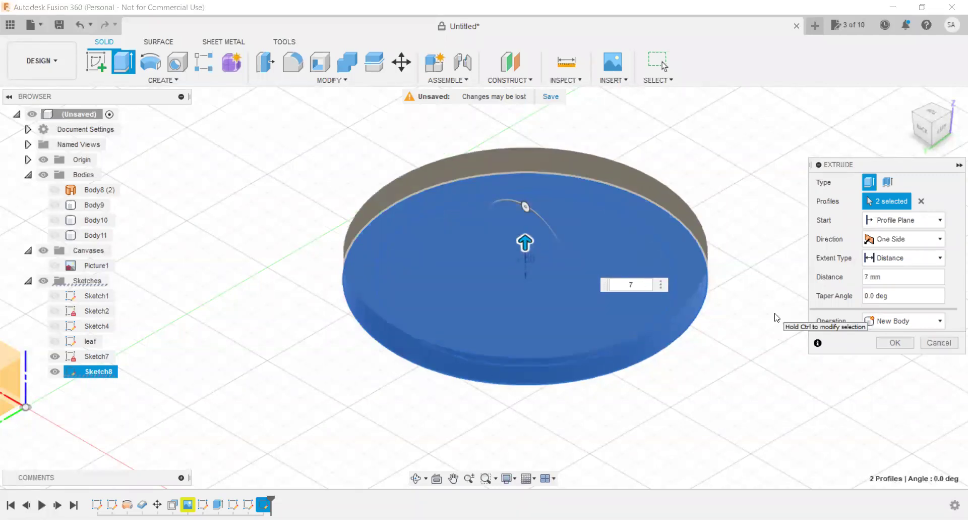
click(889, 346)
click(52, 393)
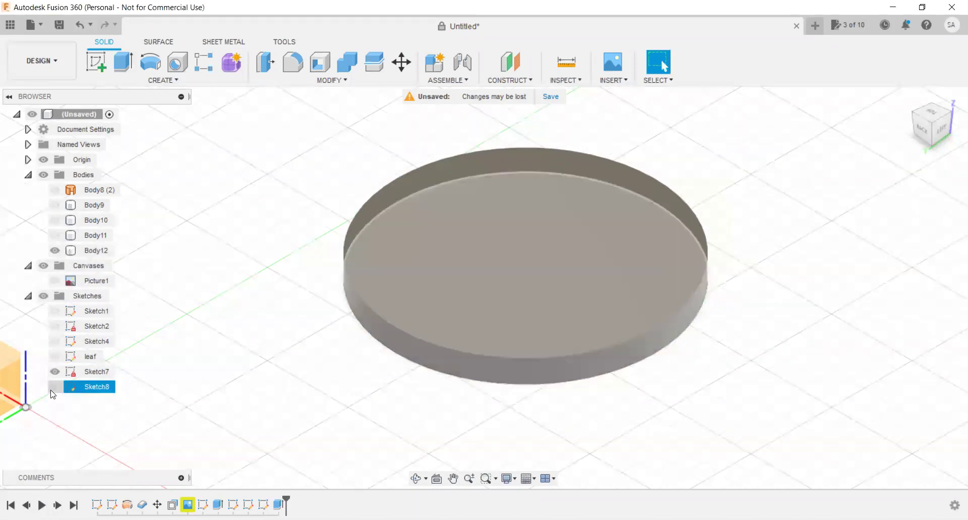
click(54, 388)
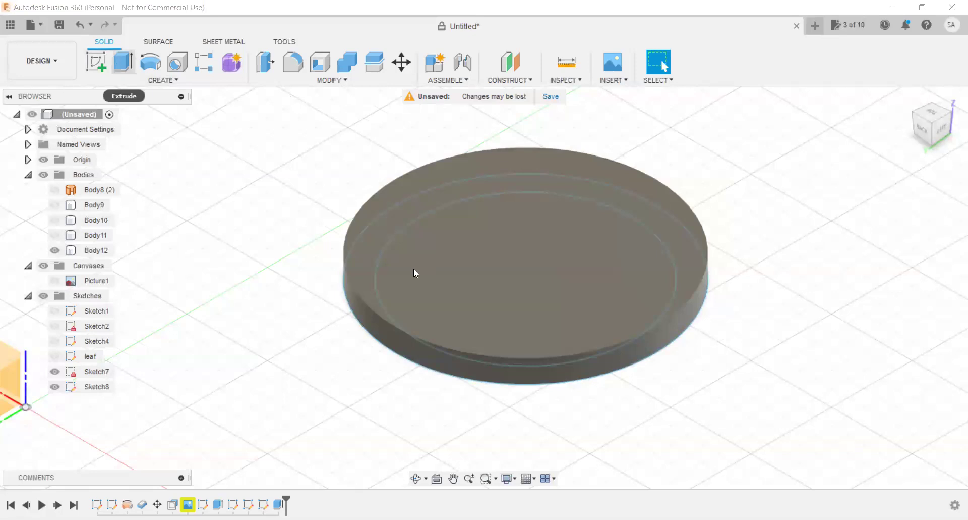
Start a new extrusion and select the outer ring profile of Sketch8.
key(e)
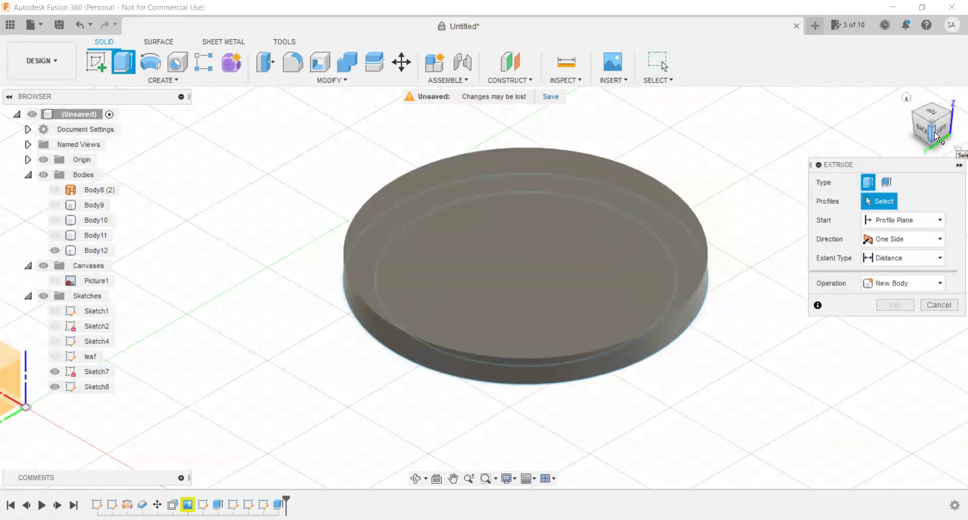
click(936, 136)
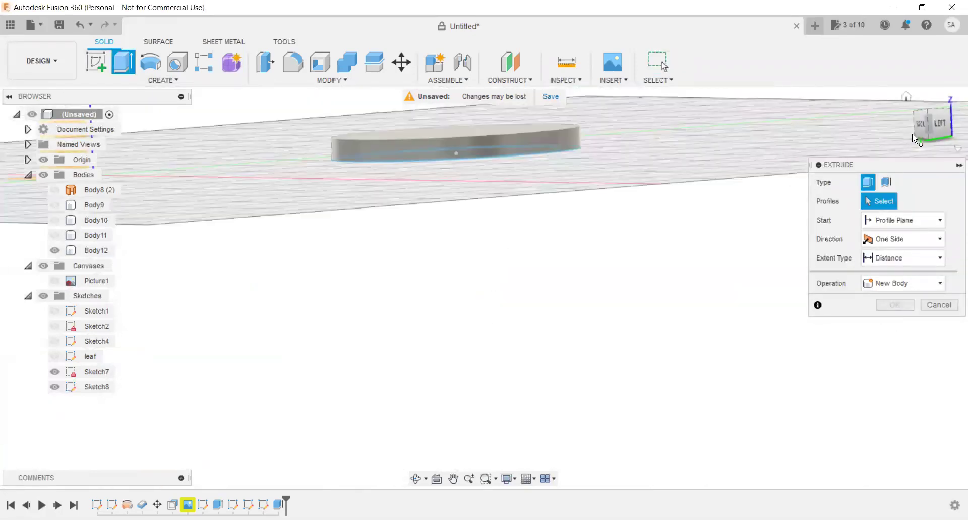
mouse_move(916, 138)
shift+middle_down()
mouse_move(616, 372)
mouse_move(472, 233)
mouse_move(431, 139)
shift+middle_up()
scroll(402, 177, up, 3)
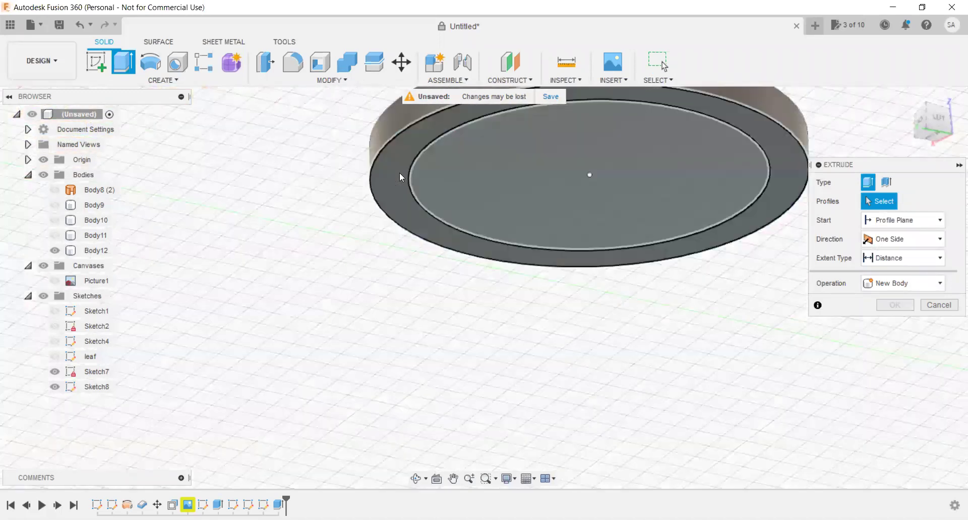
click(402, 177)
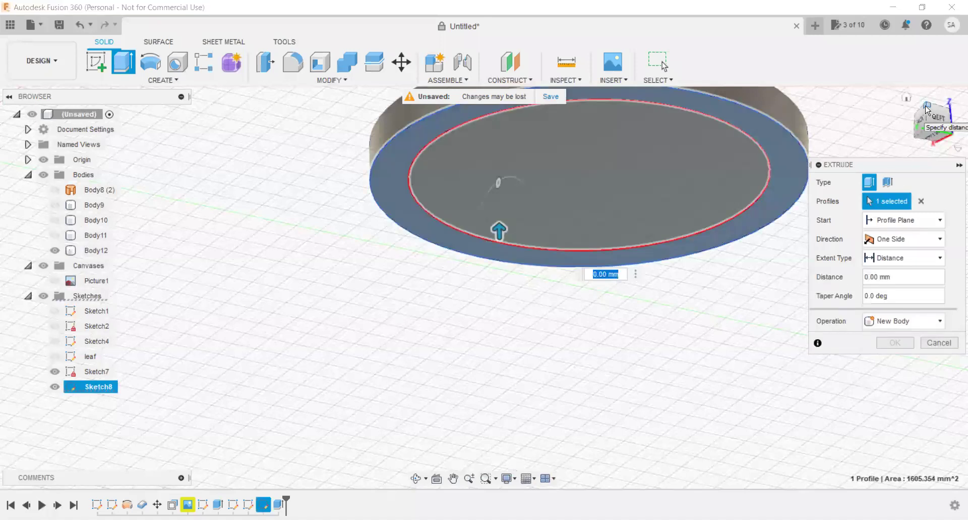
shift+middle_drag(928, 108, 590, 170)
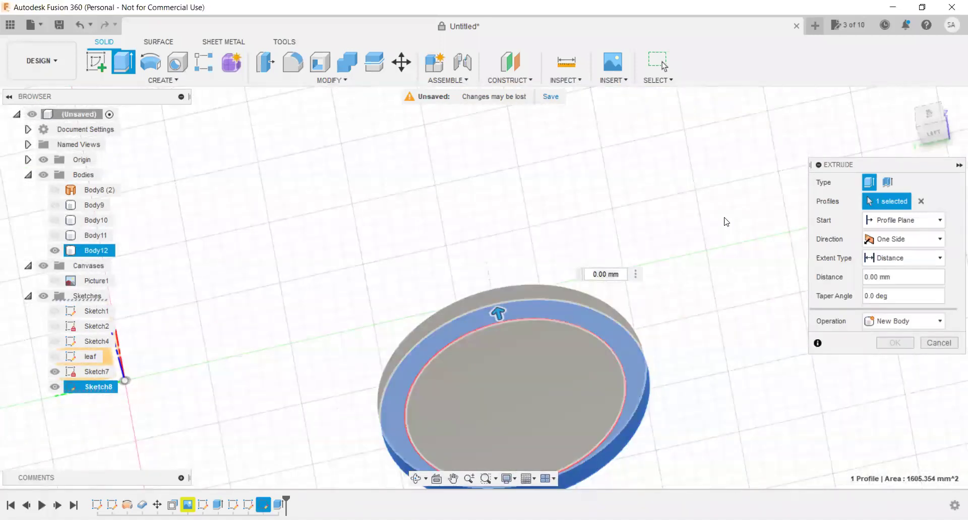
shift+middle_drag(925, 160, 786, 174)
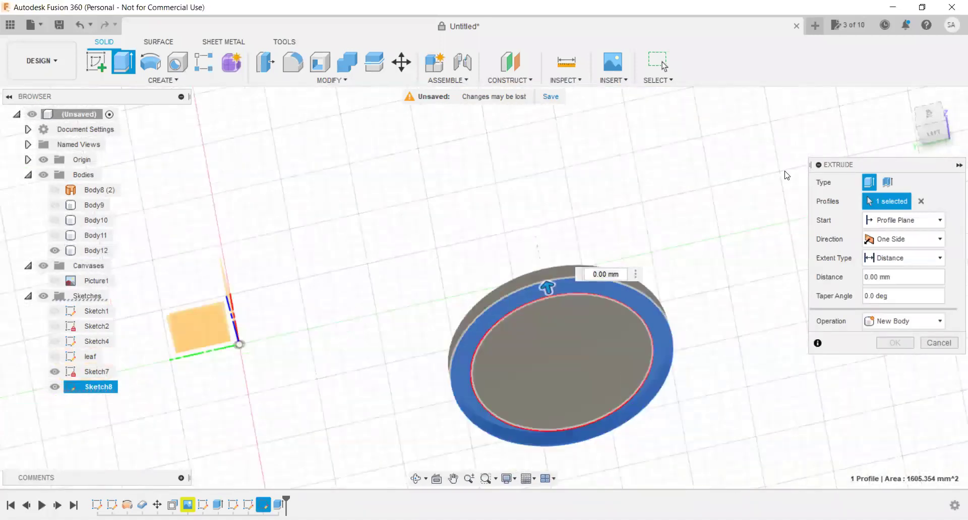
click(933, 132)
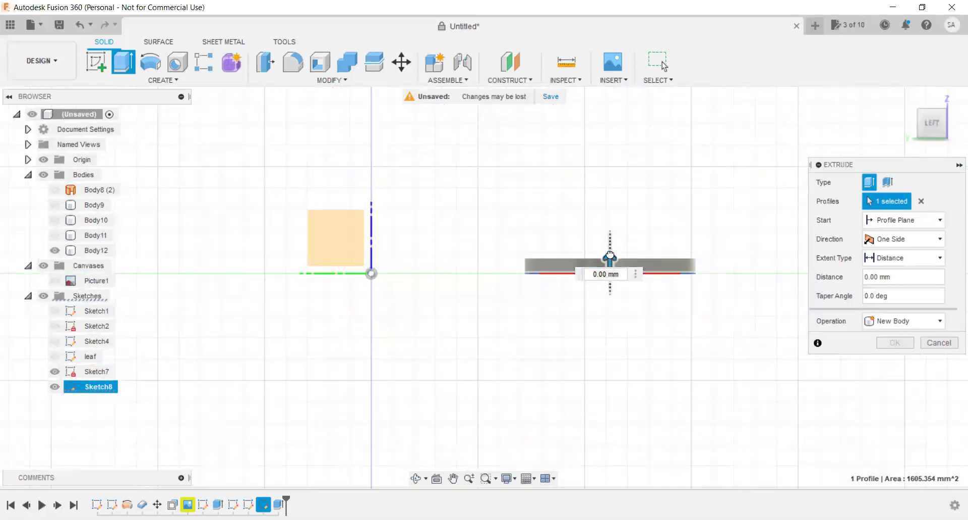
Extrude the ring 100 mm upward with the Join operation.
drag(610, 252, 609, 218)
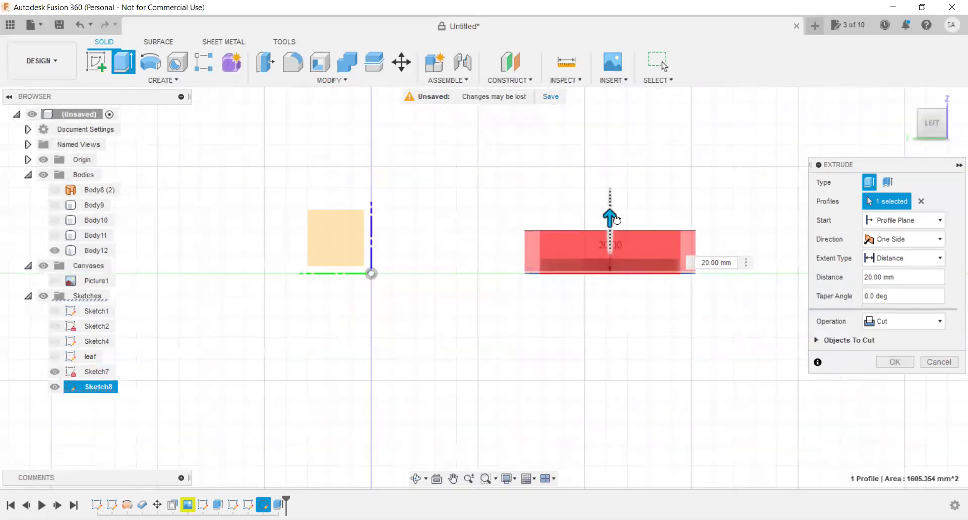
click(950, 113)
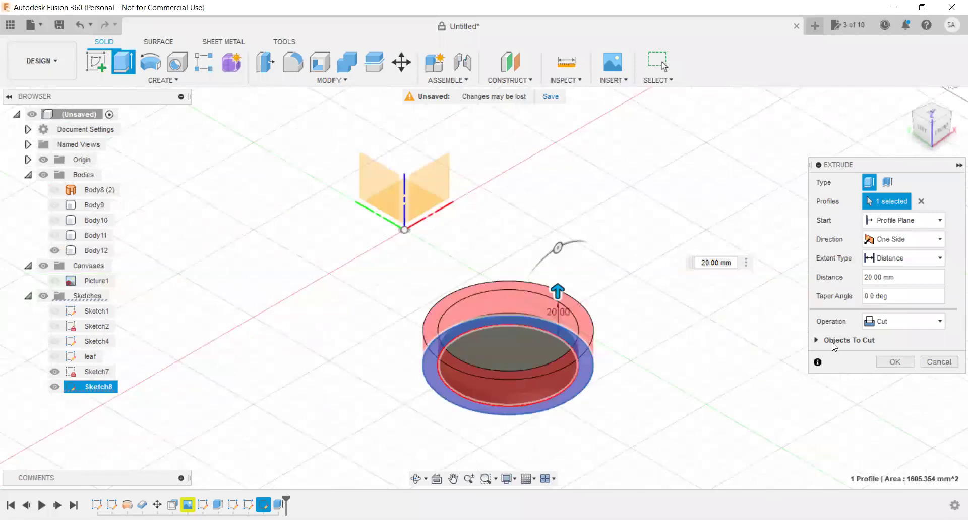
click(911, 325)
click(888, 335)
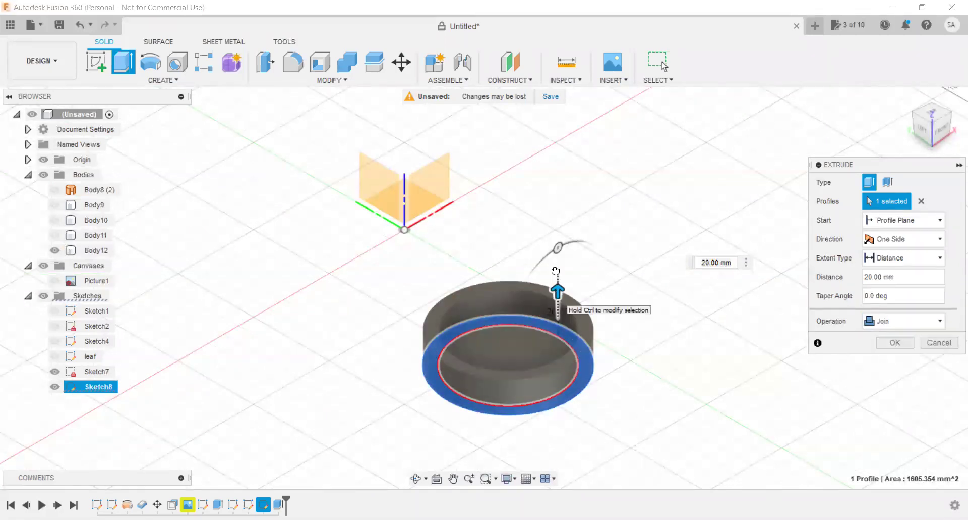
drag(558, 291, 556, 260)
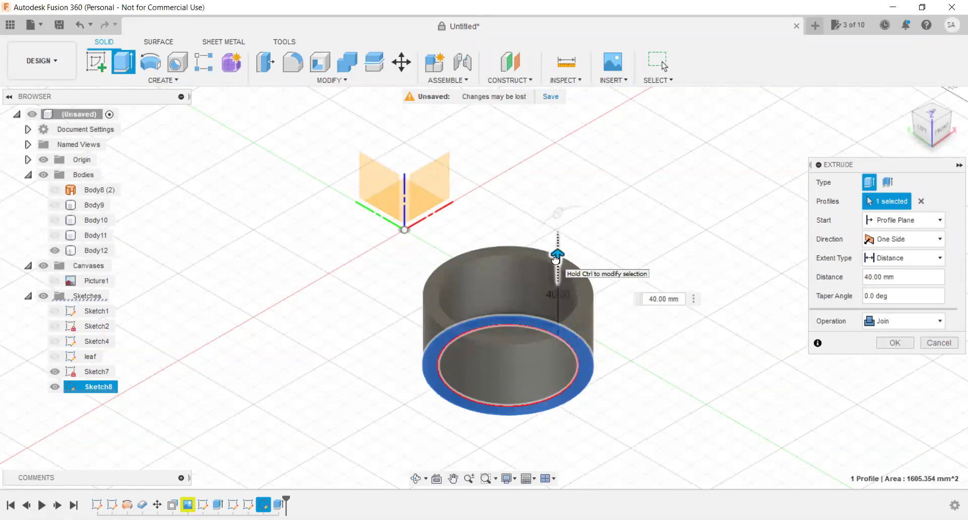
drag(556, 260, 558, 240)
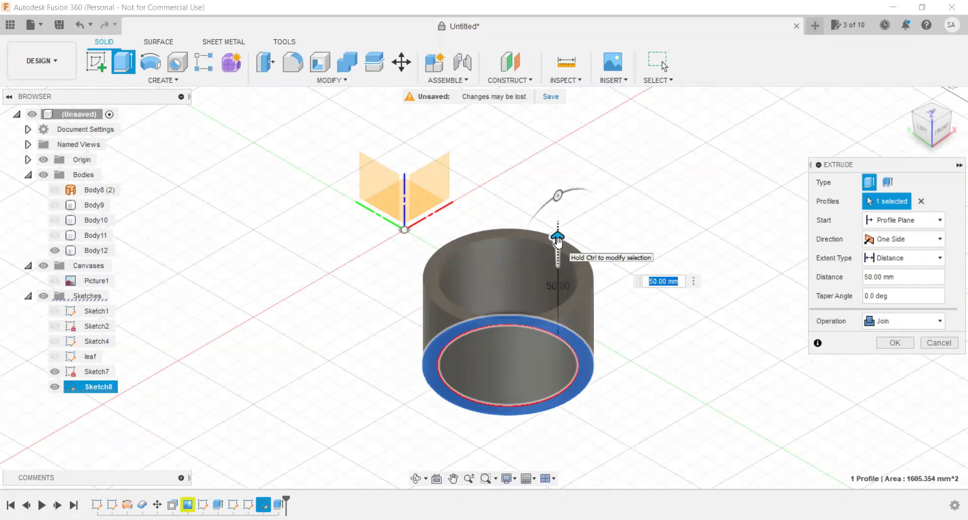
text(100)
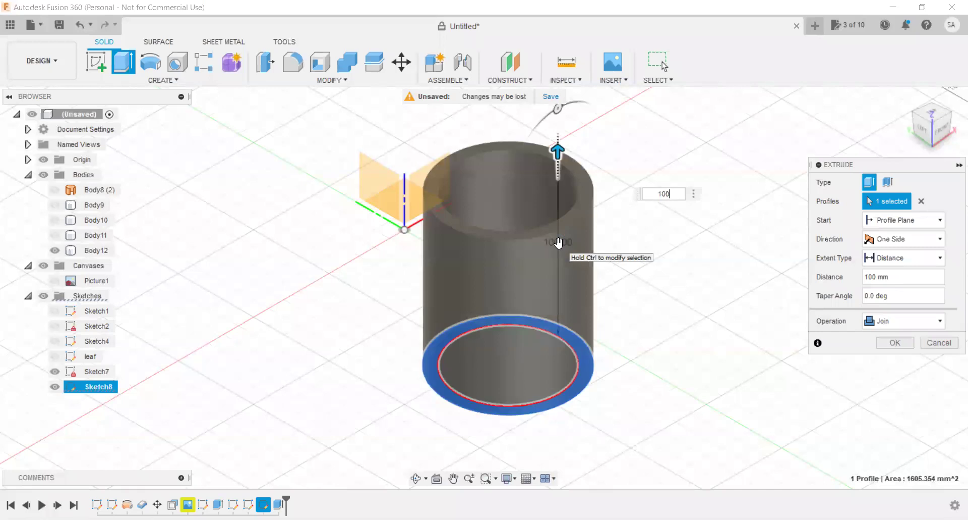
key(Return)
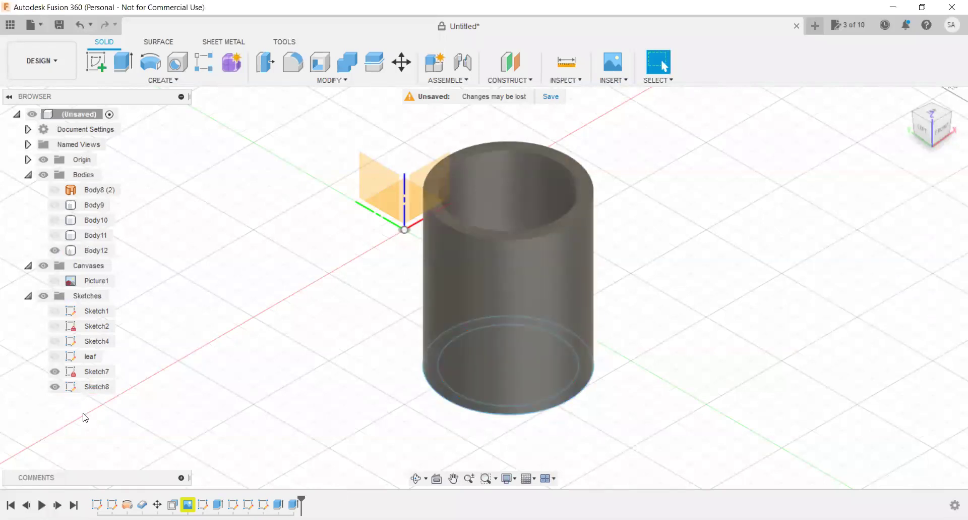
Hide Sketch7 and Sketch8, then inspect the cup from the front and an angled view.
click(55, 386)
click(55, 371)
scroll(447, 454, down, 2)
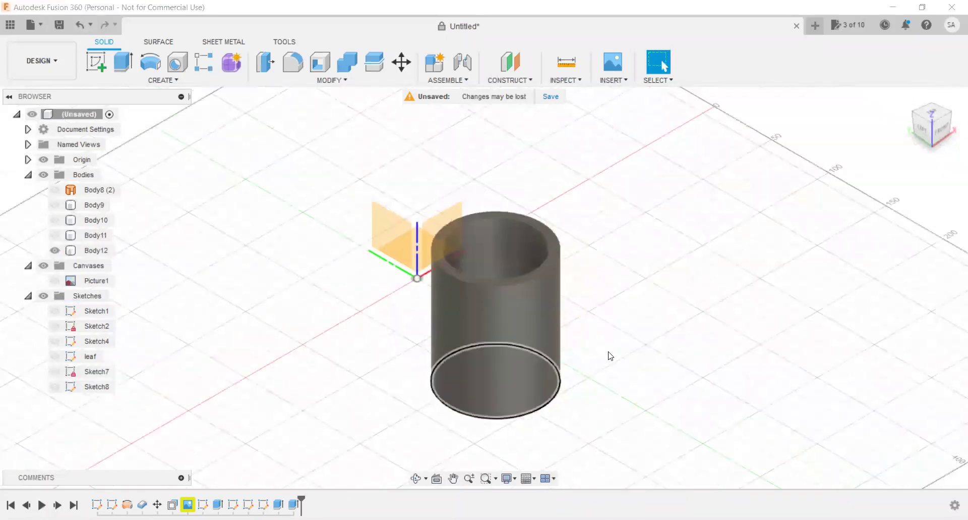
scroll(939, 130, down, 2)
click(939, 130)
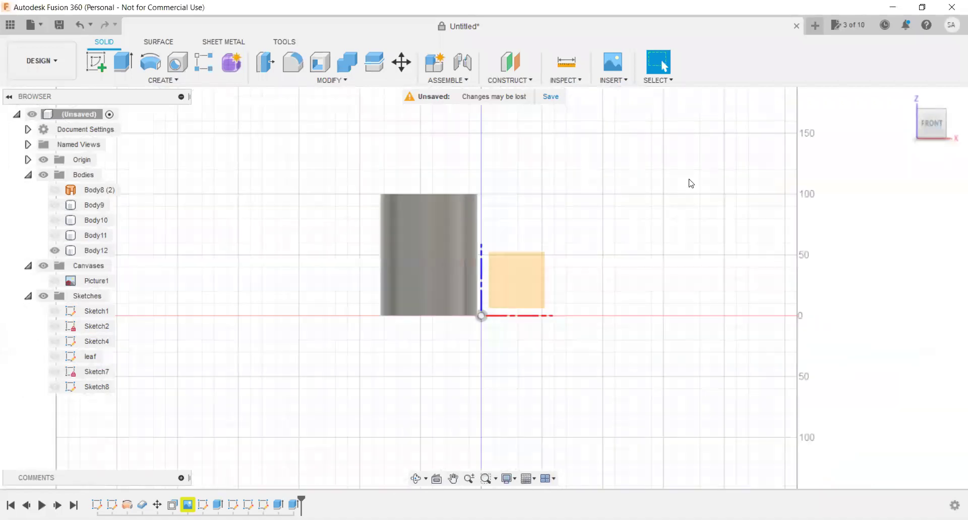
scroll(412, 201, up, 2)
scroll(413, 201, up, 1)
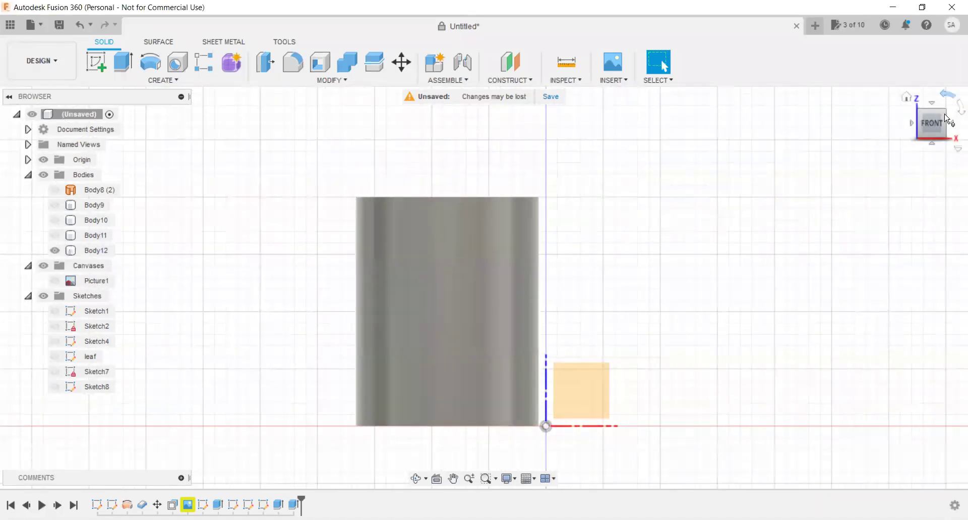
click(946, 115)
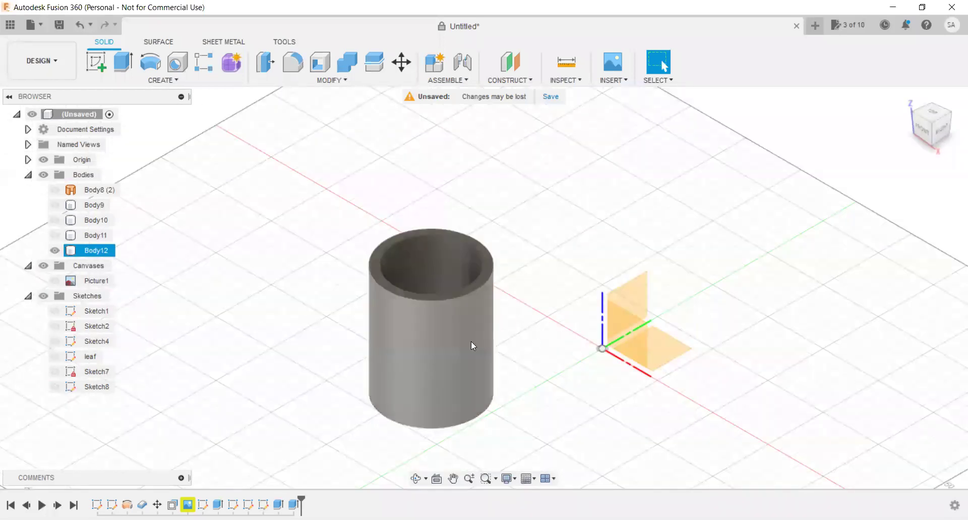
scroll(427, 299, up, 2)
scroll(428, 302, up, 2)
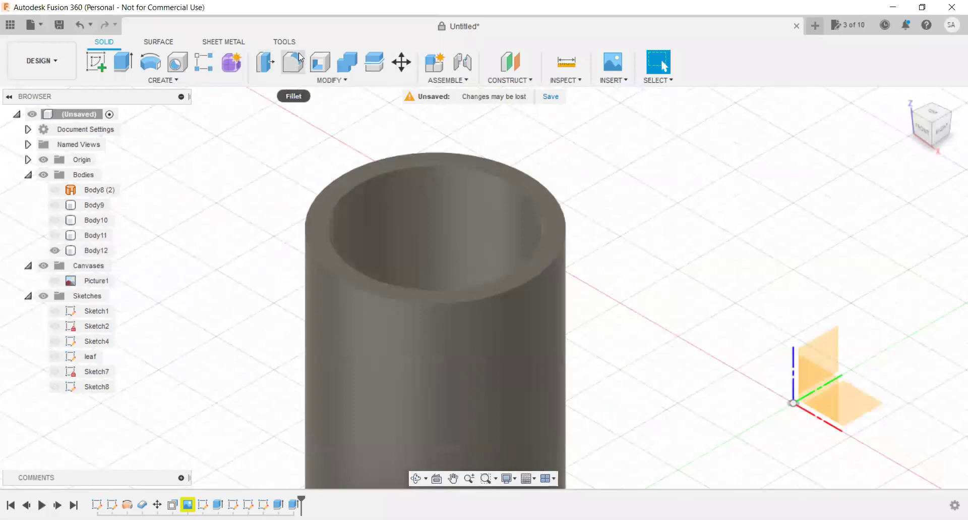
Fillet the cup's top ring face with a 3.5 mm radius.
click(291, 63)
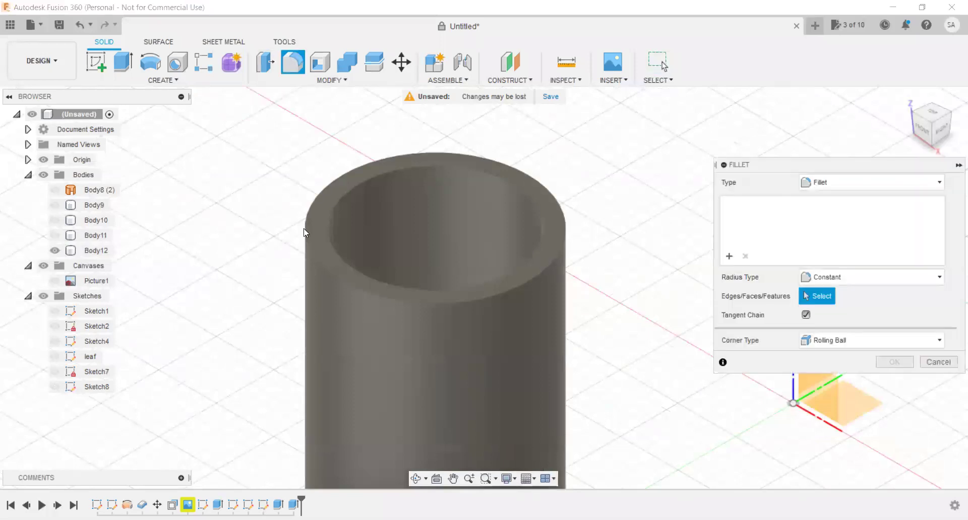
click(323, 254)
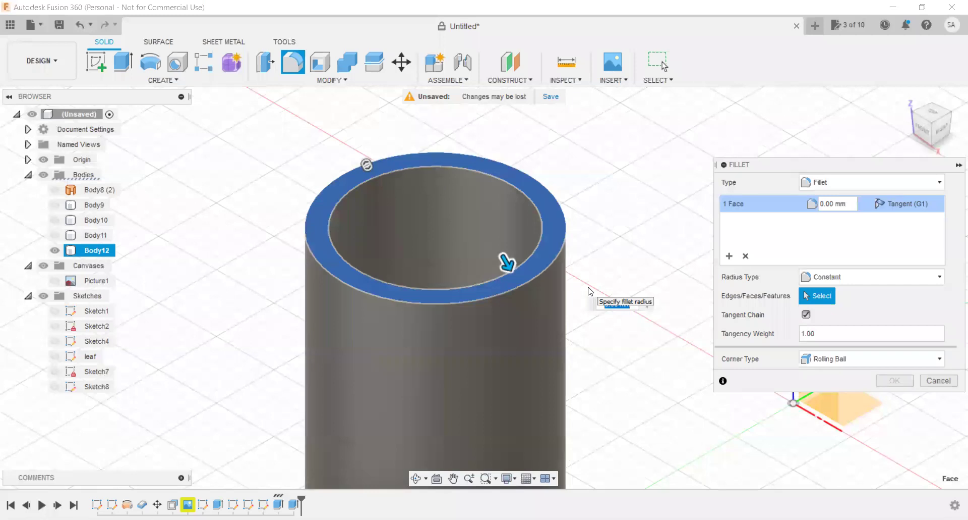
key(BackSpace)
text(3.5)
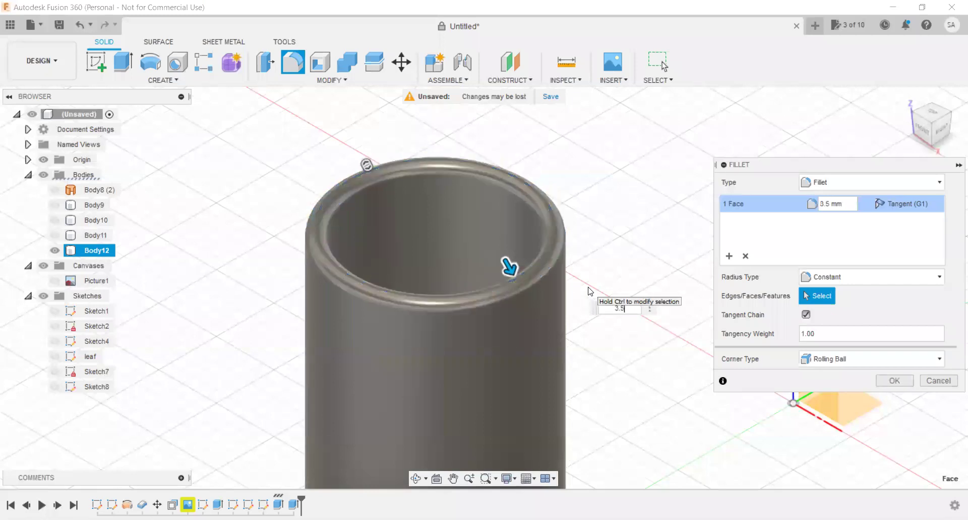
key(Return)
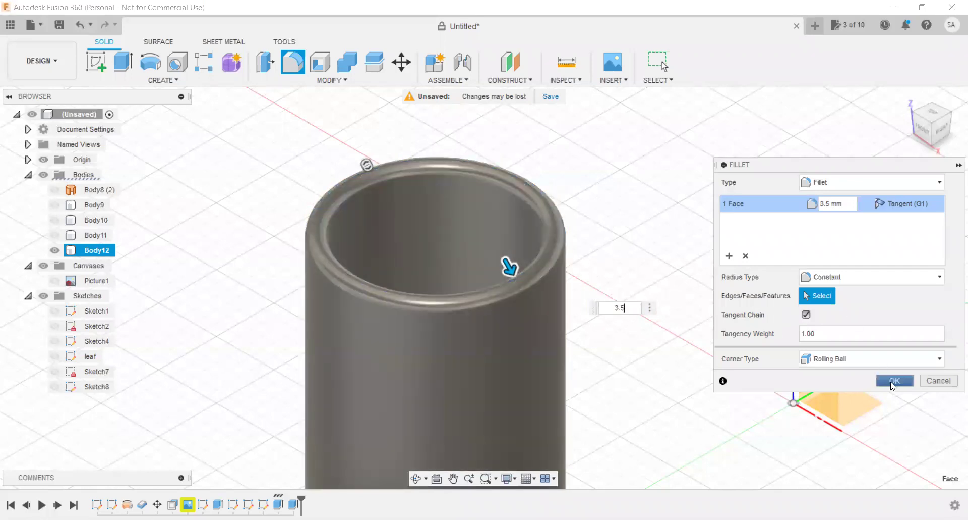
key(Return)
scroll(563, 285, down, 4)
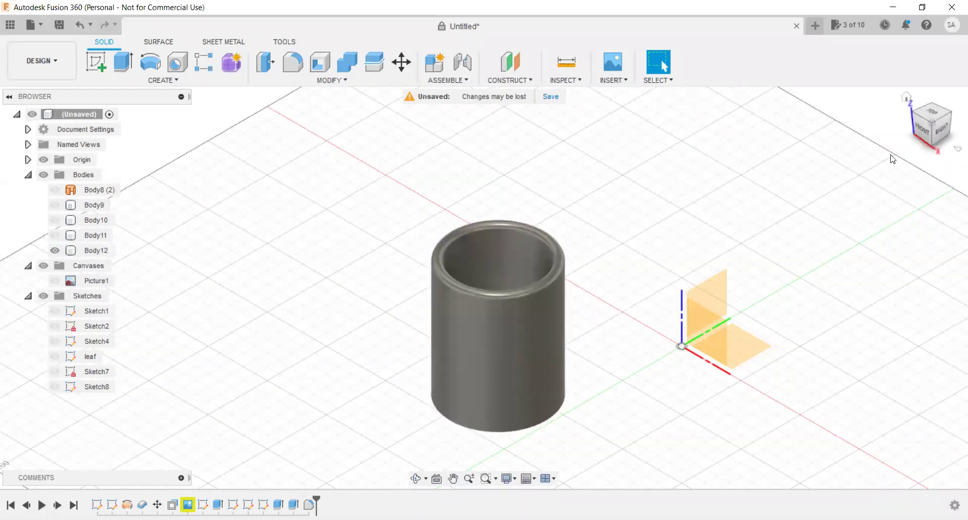
drag(925, 128, 905, 140)
Check the cup from the front and home views, then start Sketch9 on an origin plane.
click(906, 139)
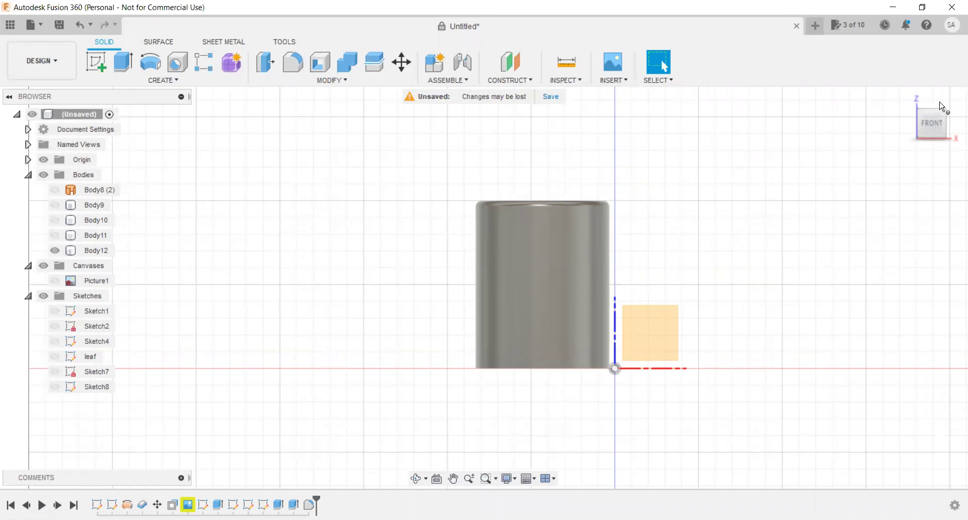
mouse_move(929, 123)
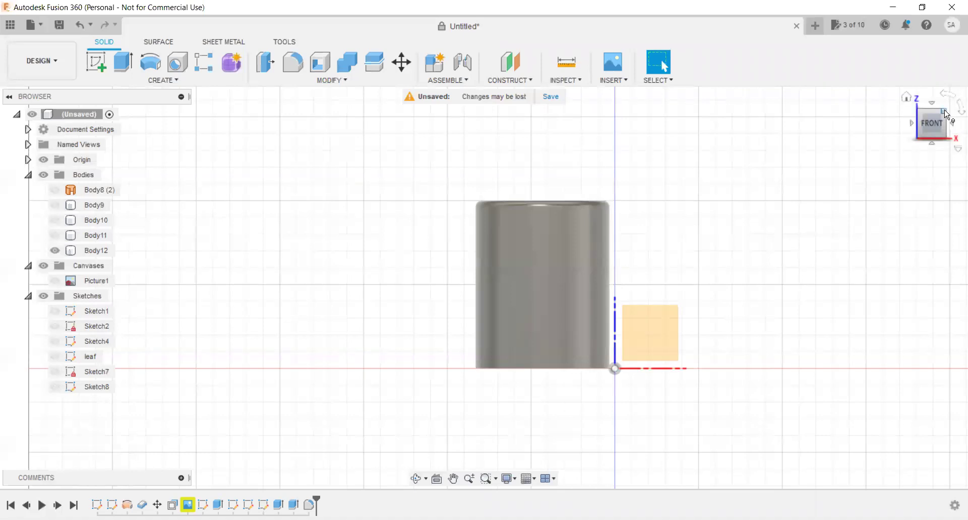
click(944, 112)
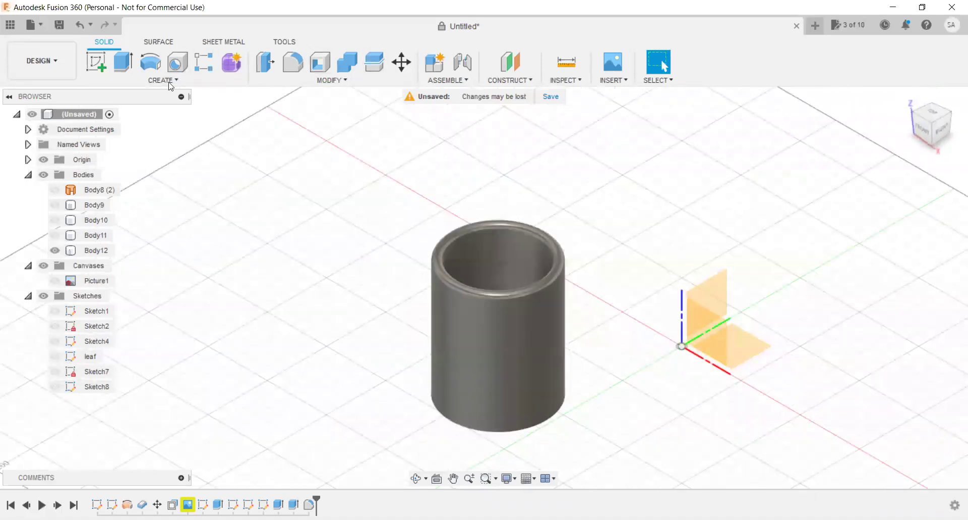
click(101, 63)
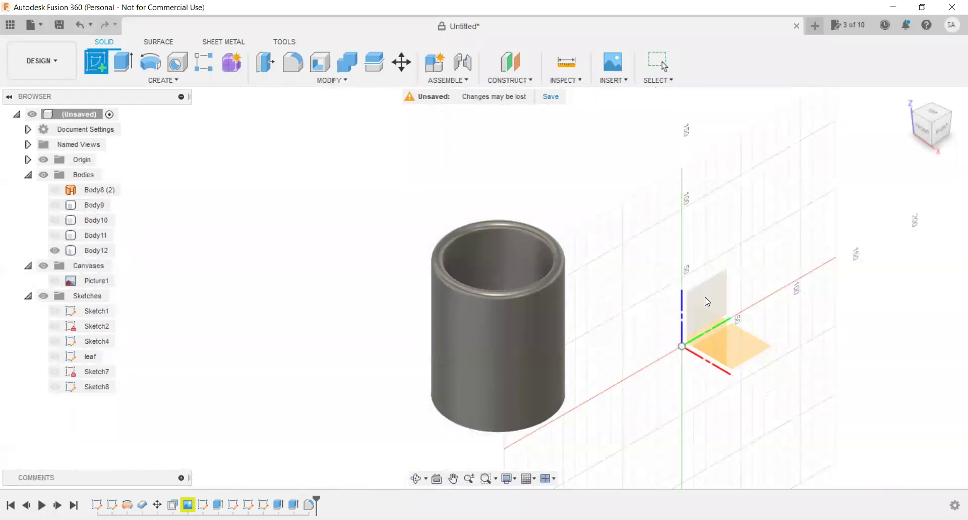
click(715, 331)
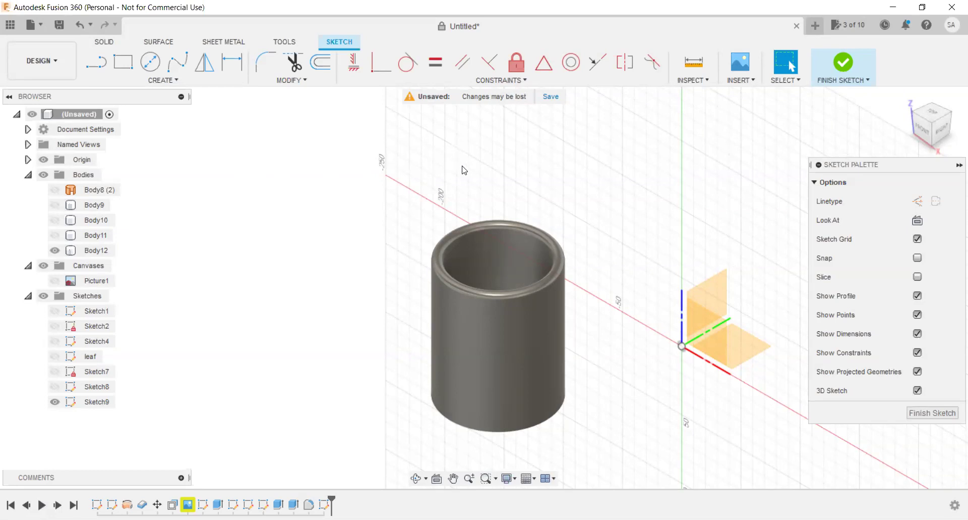
Pick the Ellipse tool and switch Sketch9 to a different drawing plane.
click(170, 83)
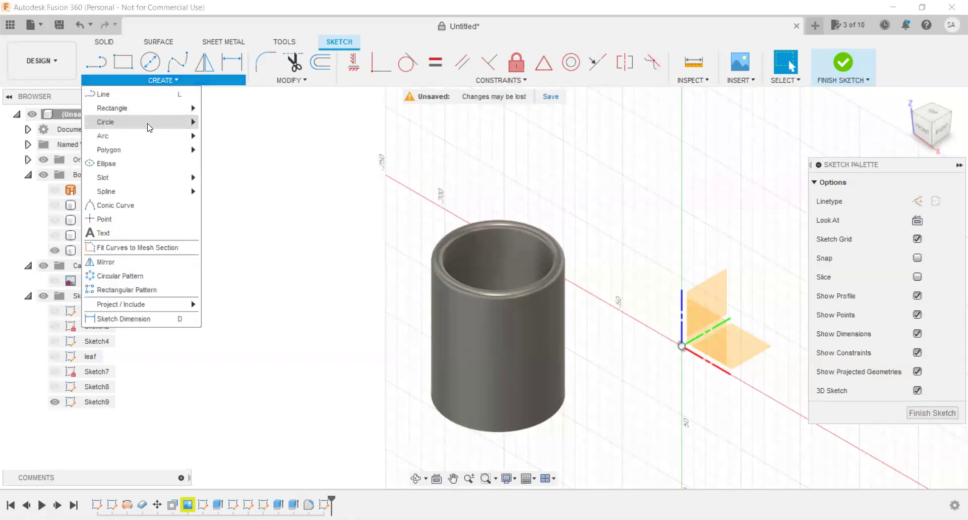
click(133, 170)
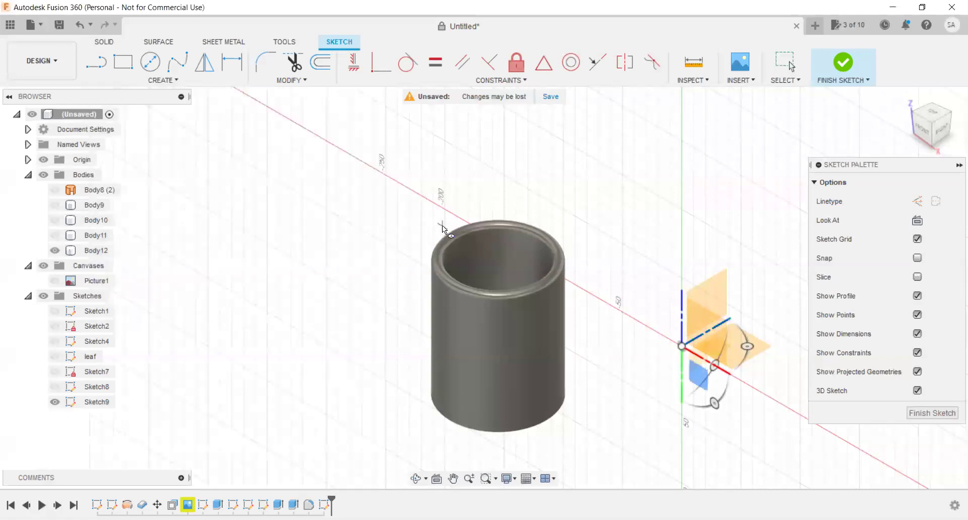
scroll(431, 220, down, 2)
scroll(626, 343, up, 2)
scroll(600, 328, up, 2)
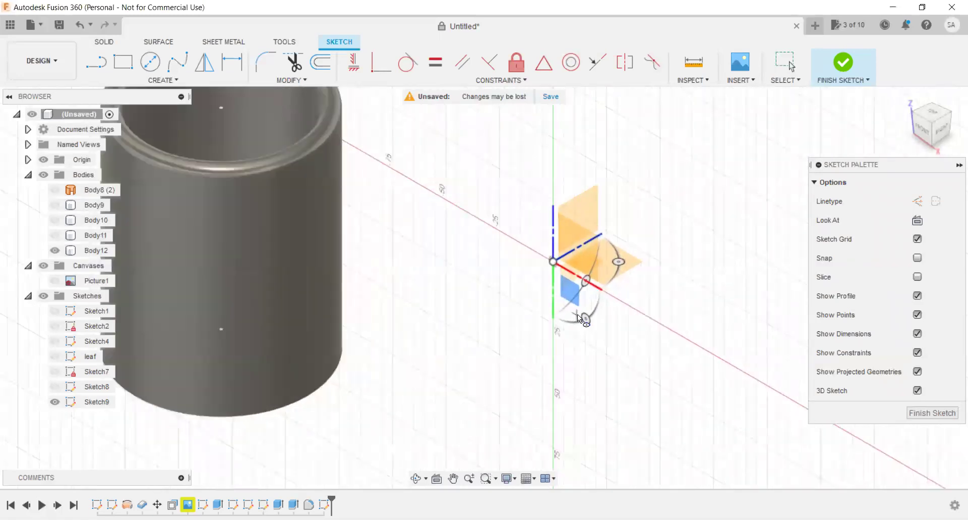
scroll(577, 314, up, 1)
scroll(496, 312, down, 2)
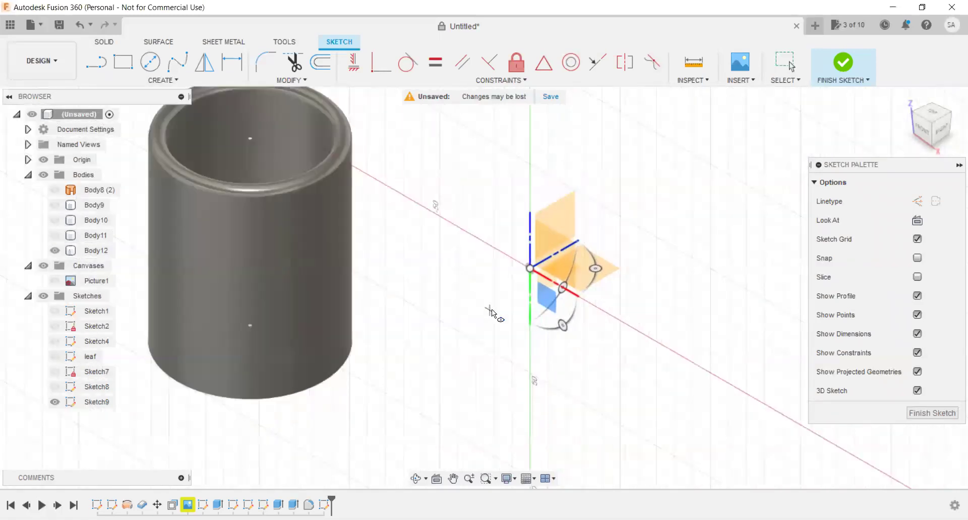
click(546, 281)
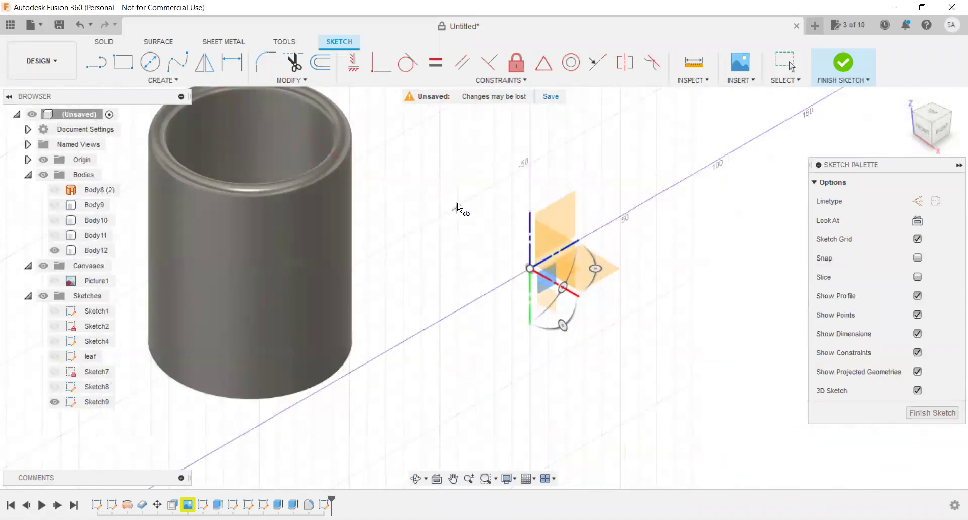
scroll(434, 184, down, 3)
scroll(434, 184, down, 1)
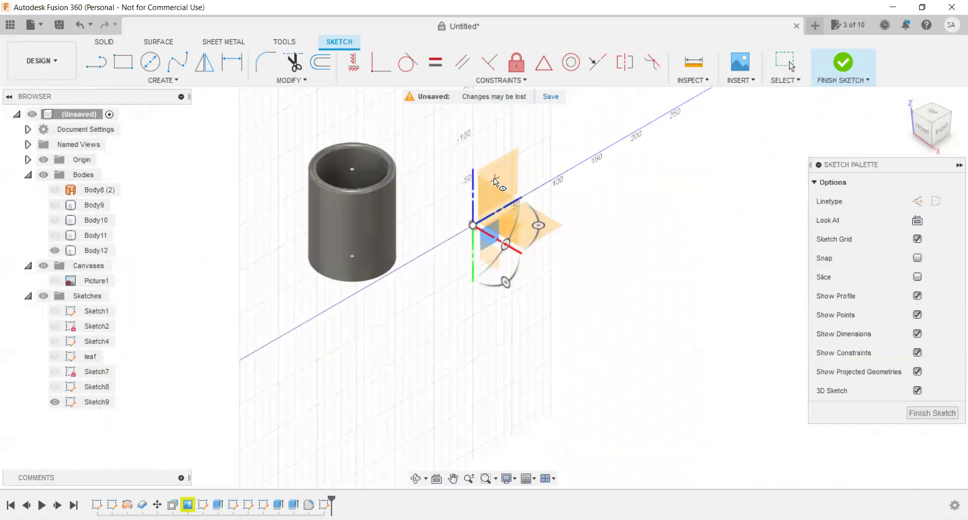
click(189, 97)
Reselect the Ellipse tool and place the ellipse centre above the origin.
click(151, 80)
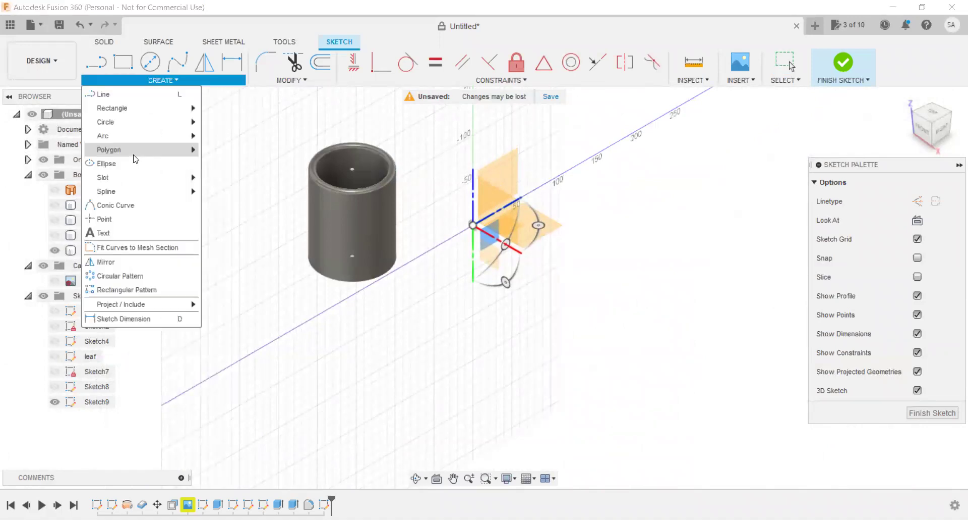
click(132, 168)
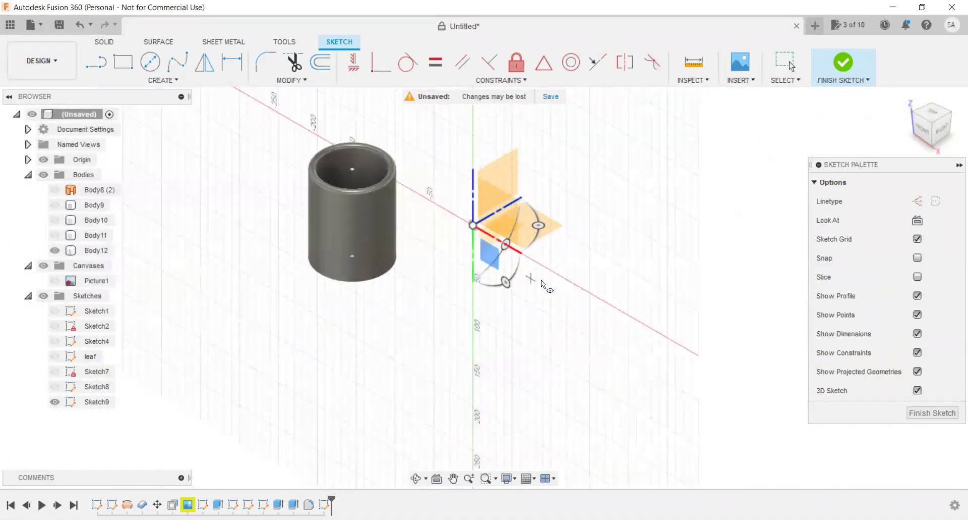
scroll(505, 252, up, 3)
scroll(479, 232, up, 2)
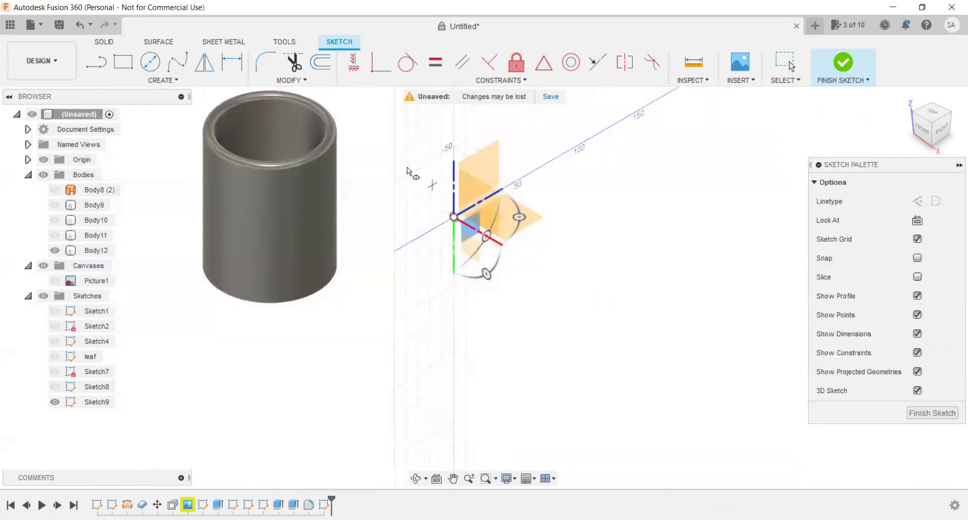
click(413, 149)
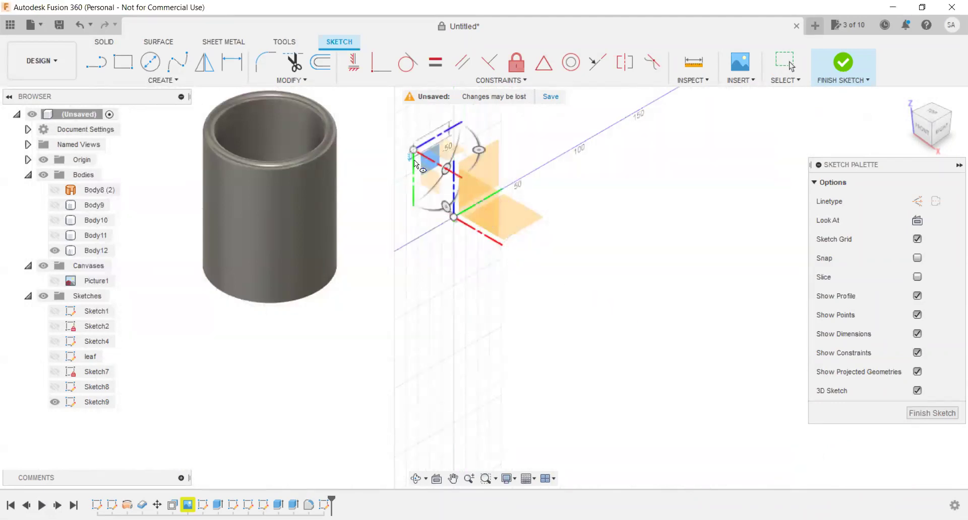
scroll(400, 158, up, 1)
scroll(401, 157, up, 2)
scroll(400, 159, up, 2)
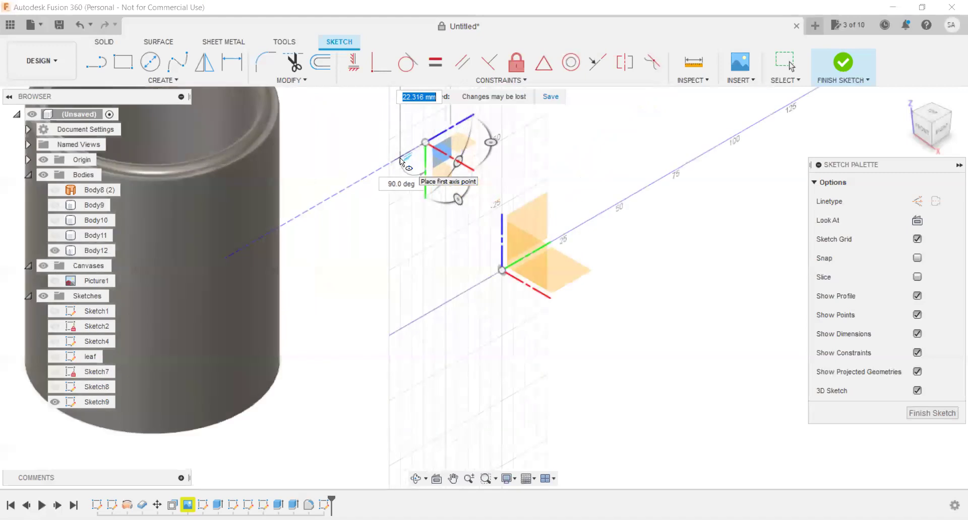
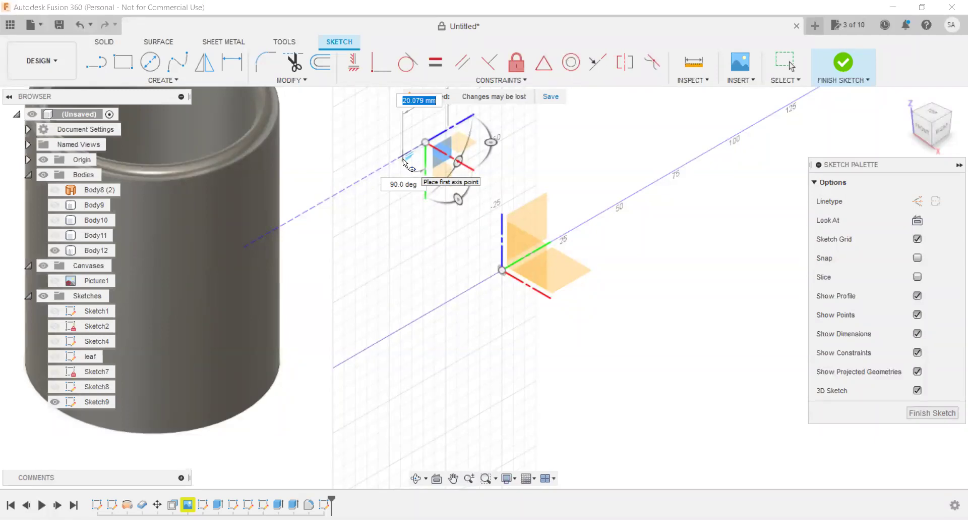
Size the ellipse with a 12 mm first axis and a 7 mm second axis.
text(12)
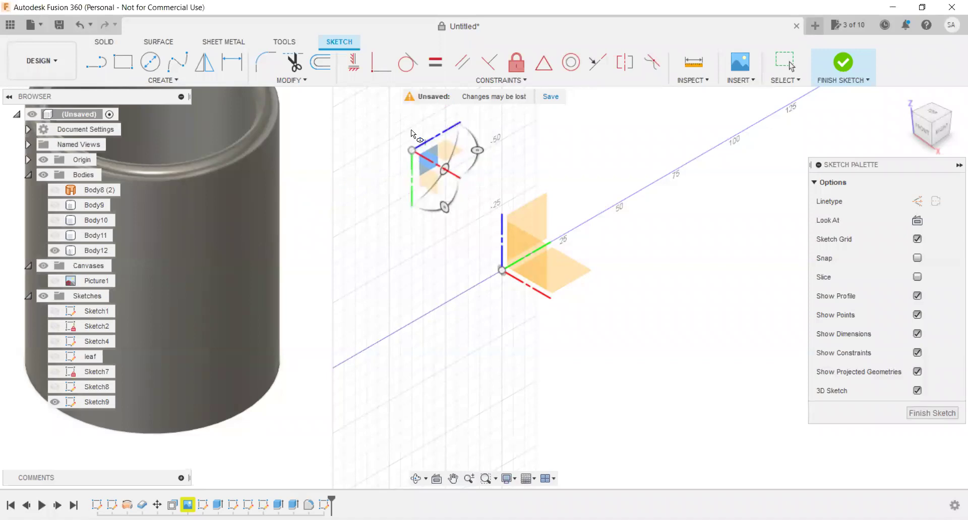
scroll(411, 129, down, 3)
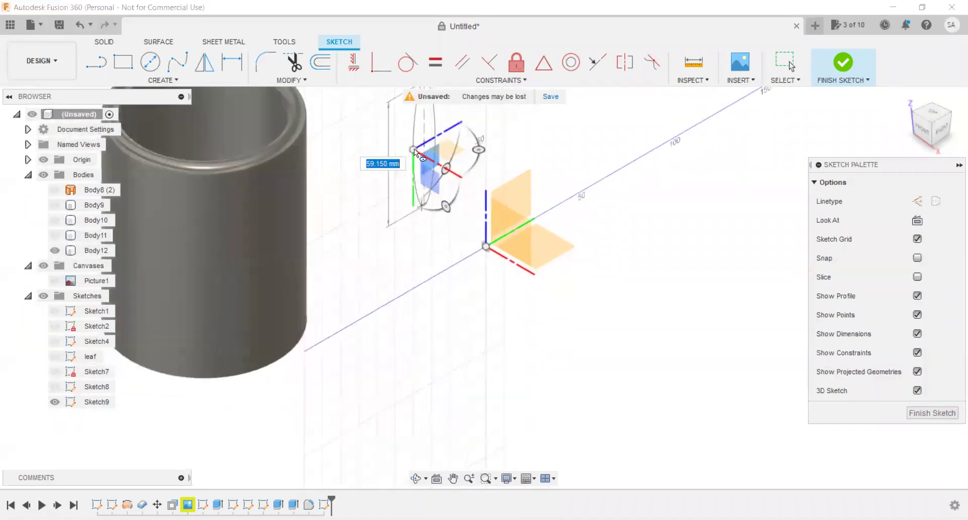
click(419, 130)
scroll(426, 151, up, 3)
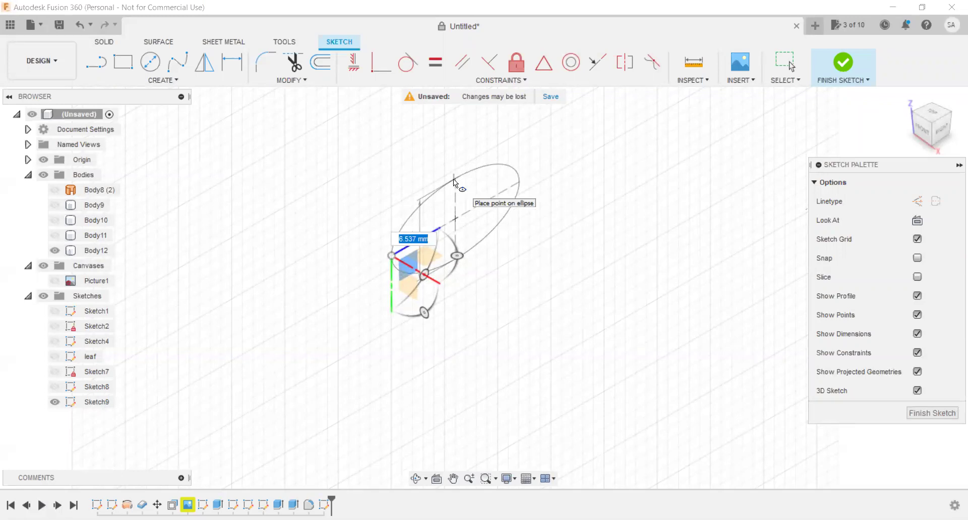
text(7)
key(Tab)
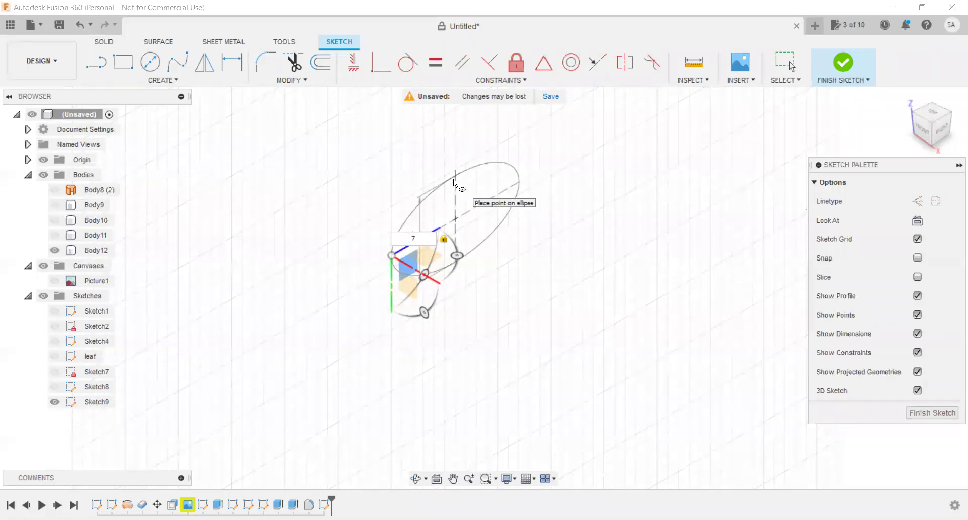
click(453, 179)
scroll(547, 141, down, 5)
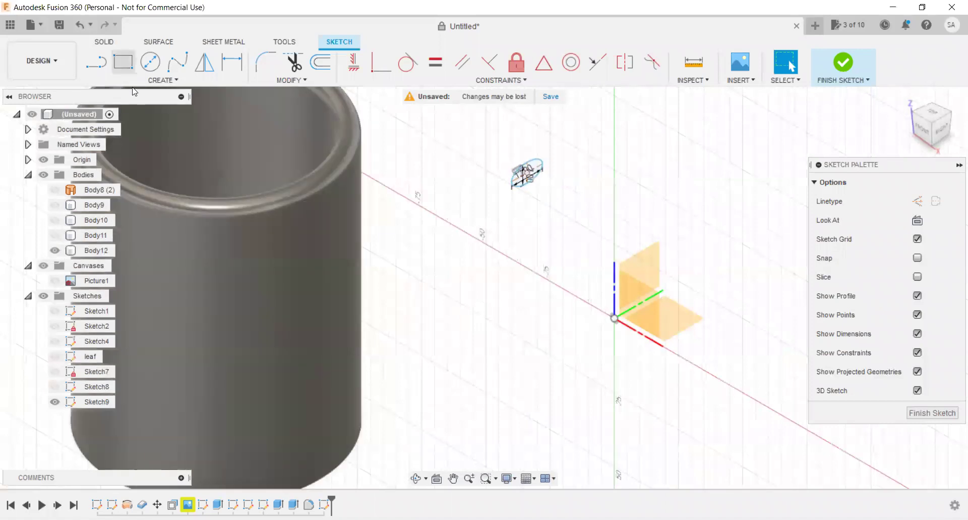
Start a fit point spline at the ellipse centre and frame it from the front.
click(161, 80)
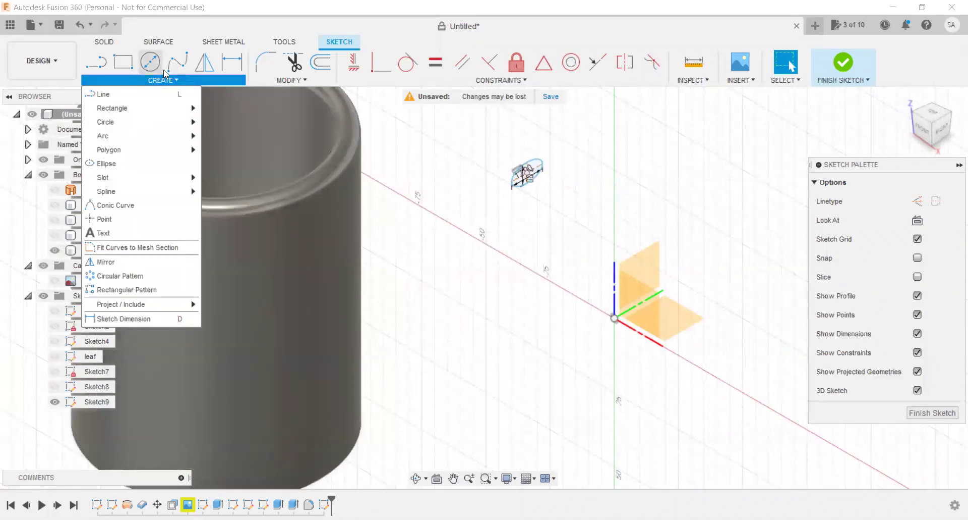
scroll(528, 173, up, 2)
scroll(526, 173, up, 1)
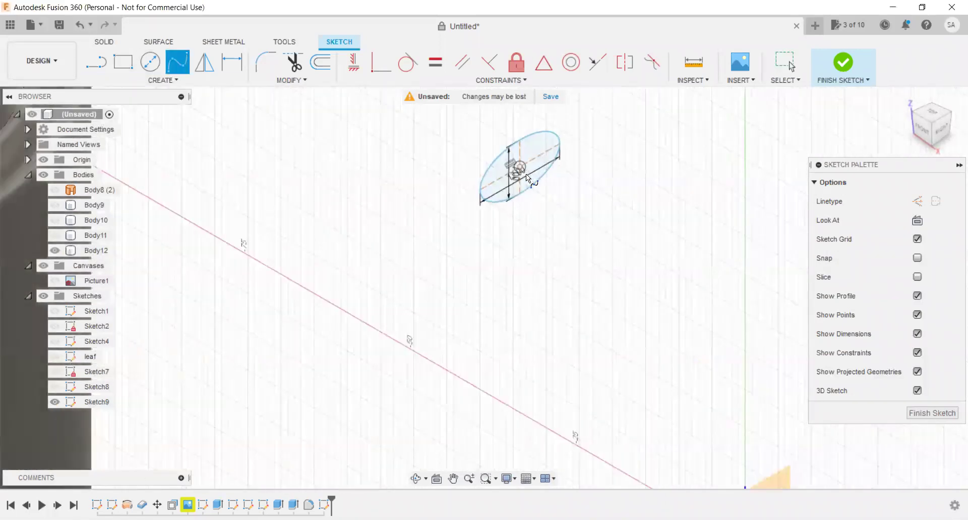
scroll(523, 170, up, 3)
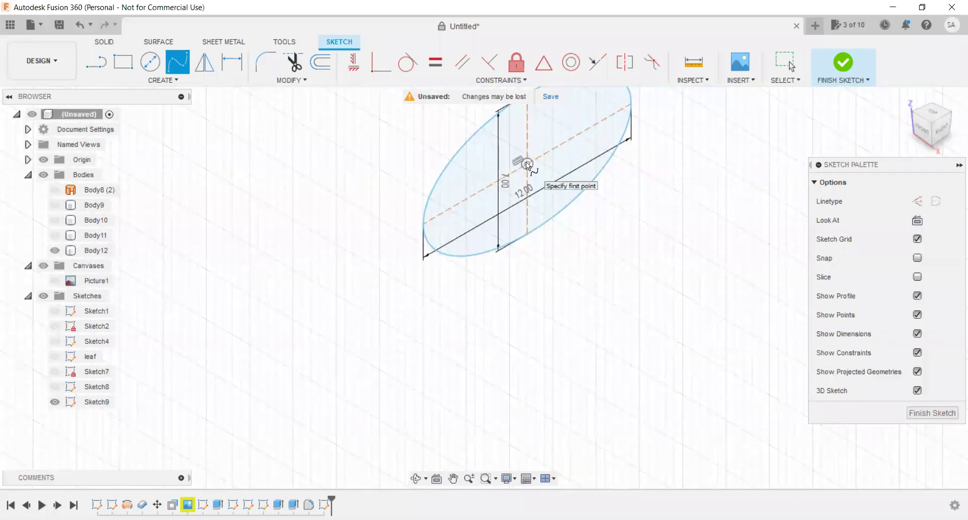
click(526, 163)
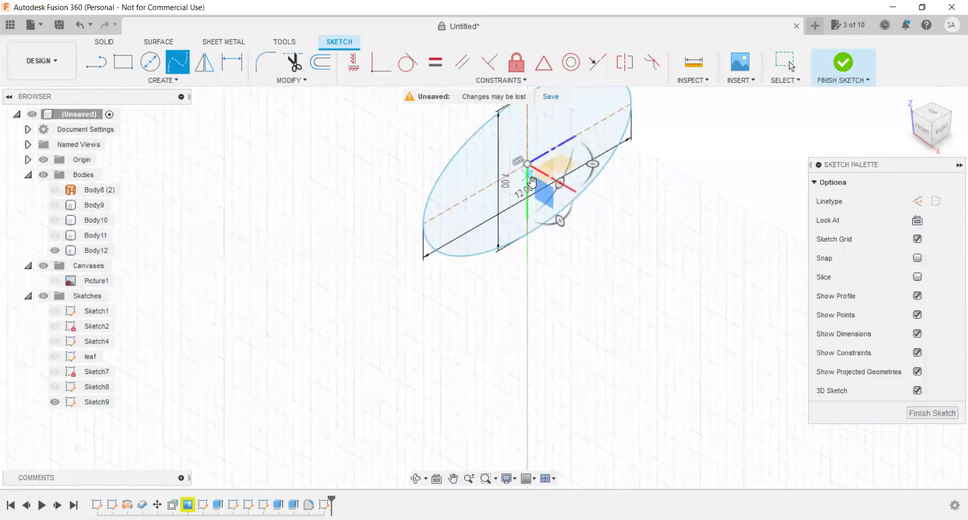
drag(929, 132, 776, 187)
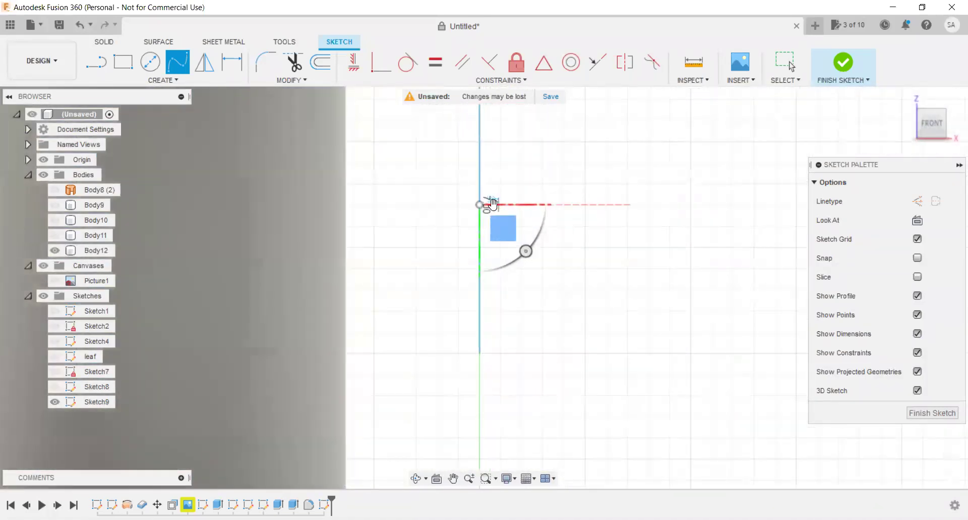
middle_drag(497, 203, 535, 202)
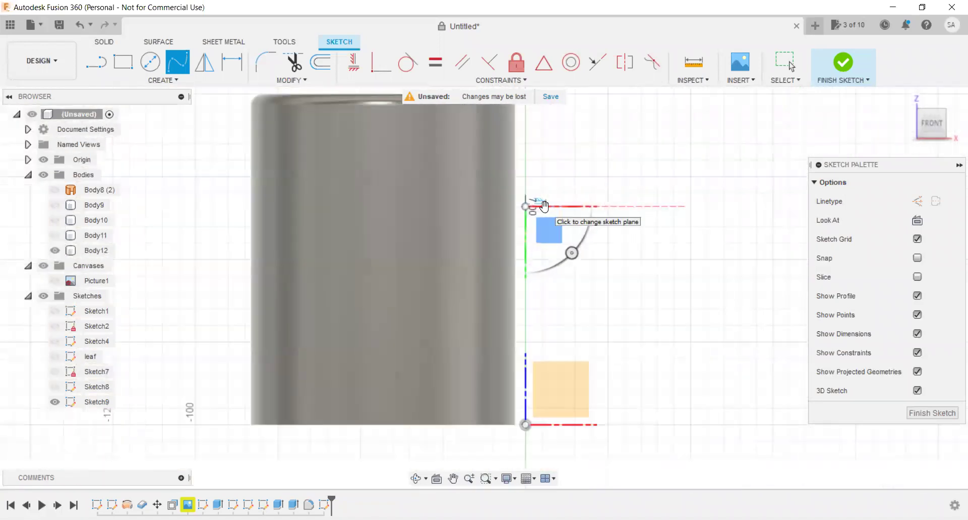
scroll(535, 202, down, 2)
scroll(538, 212, down, 1)
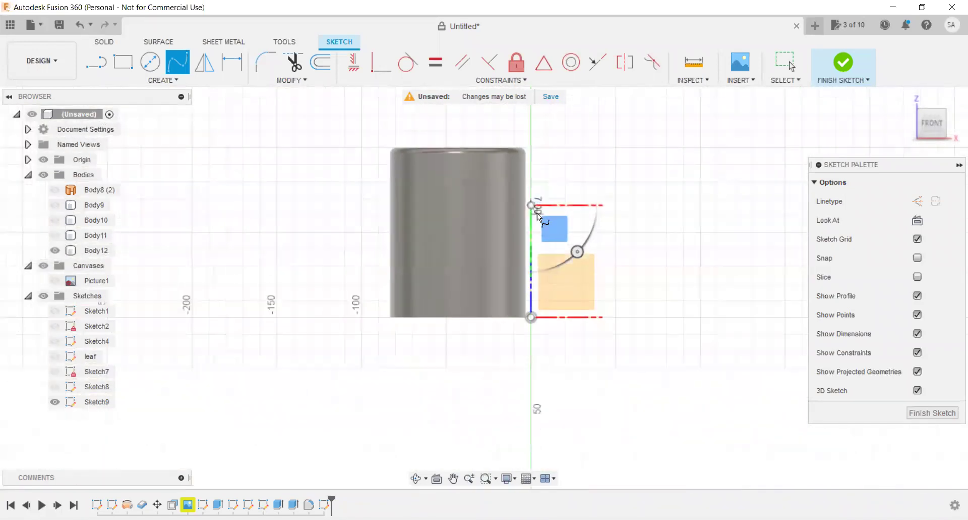
scroll(537, 213, up, 2)
shift+middle_drag(537, 214, 532, 230)
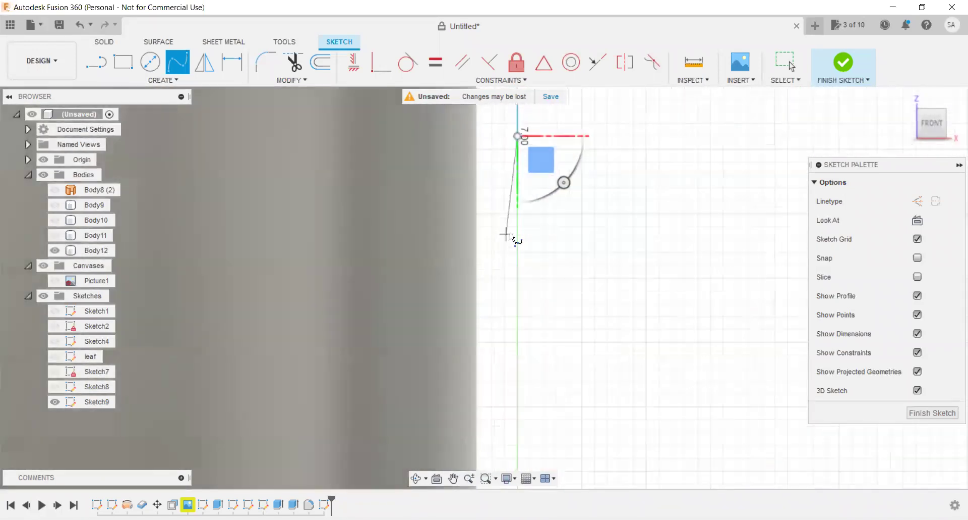
middle_drag(592, 158, 571, 149)
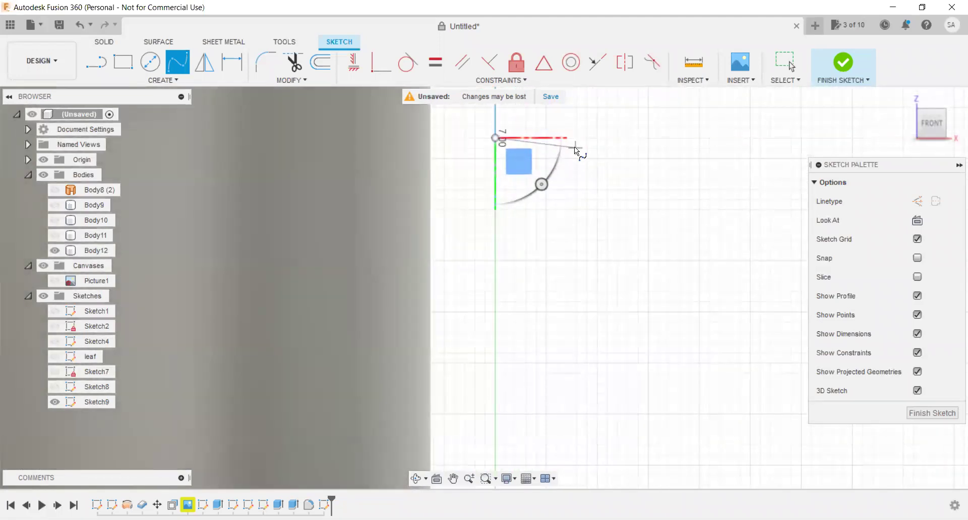
Place spline points bulging outward and curving back toward the mug's axis.
click(576, 147)
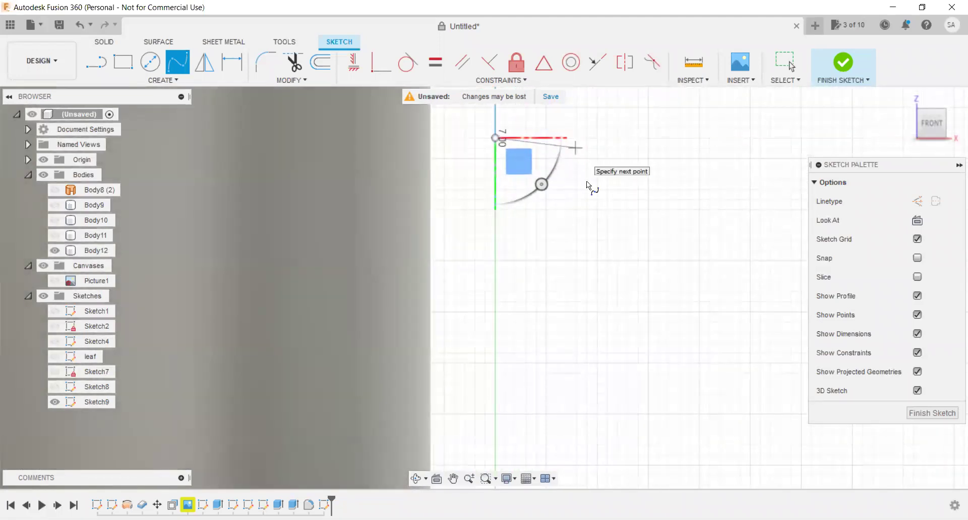
click(630, 238)
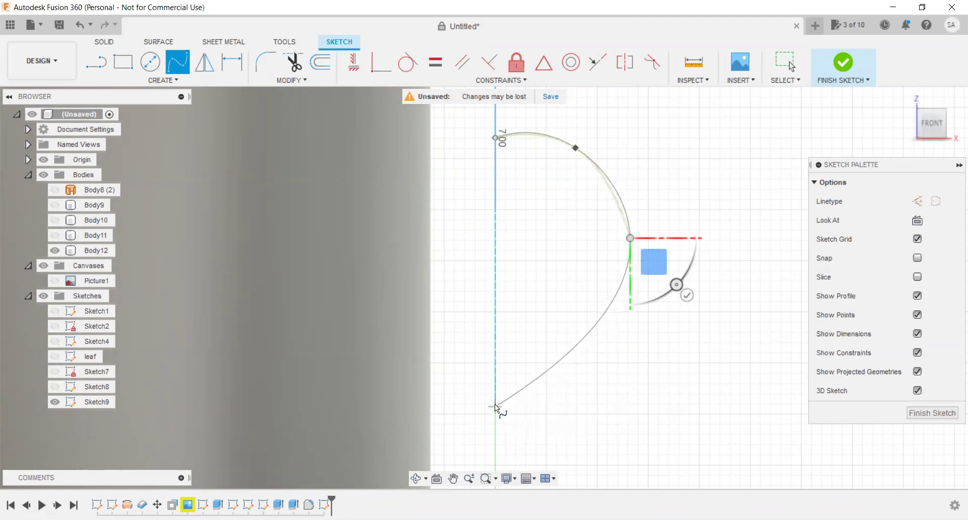
click(583, 335)
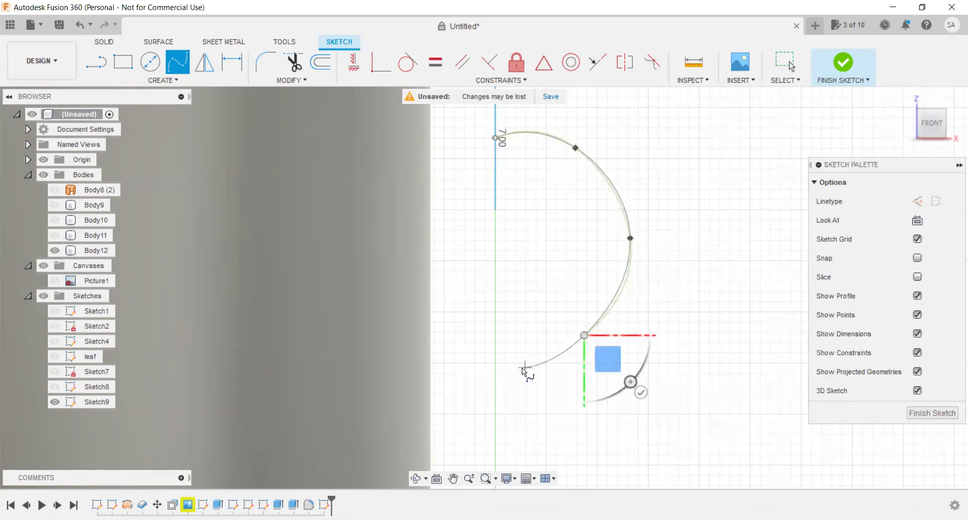
click(530, 356)
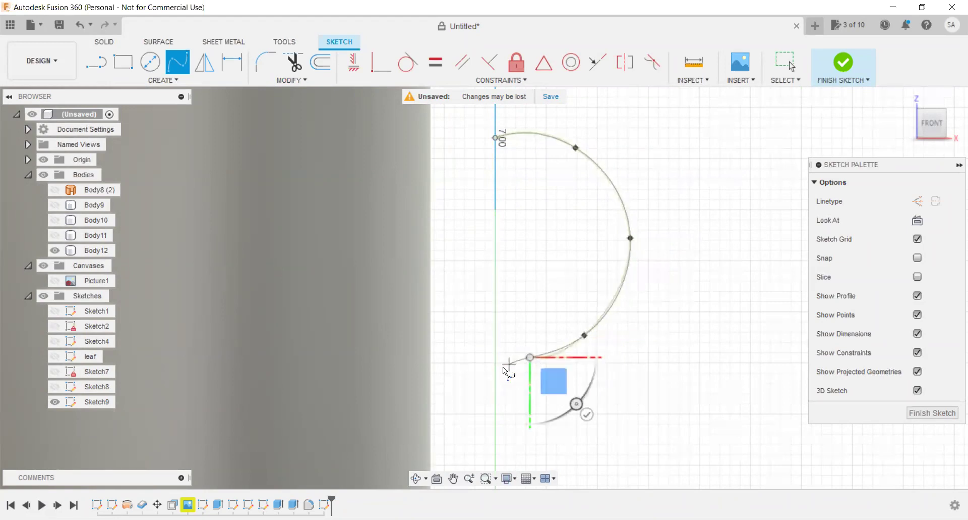
click(492, 377)
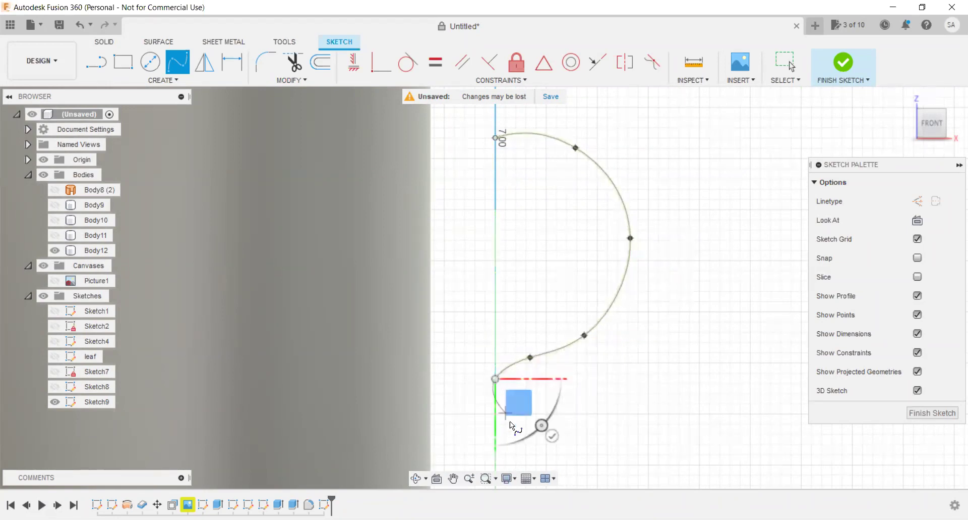
scroll(519, 421, down, 3)
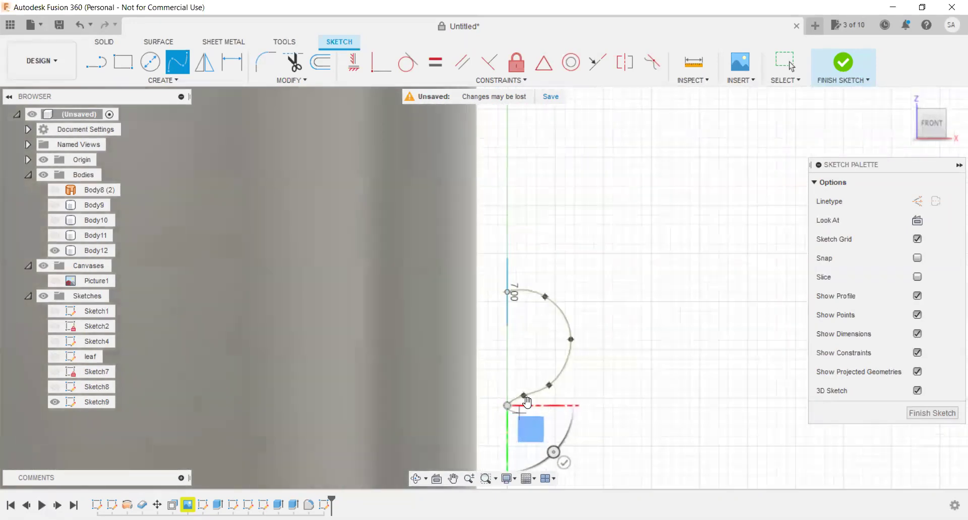
scroll(530, 401, up, 2)
scroll(543, 390, down, 3)
scroll(542, 396, up, 1)
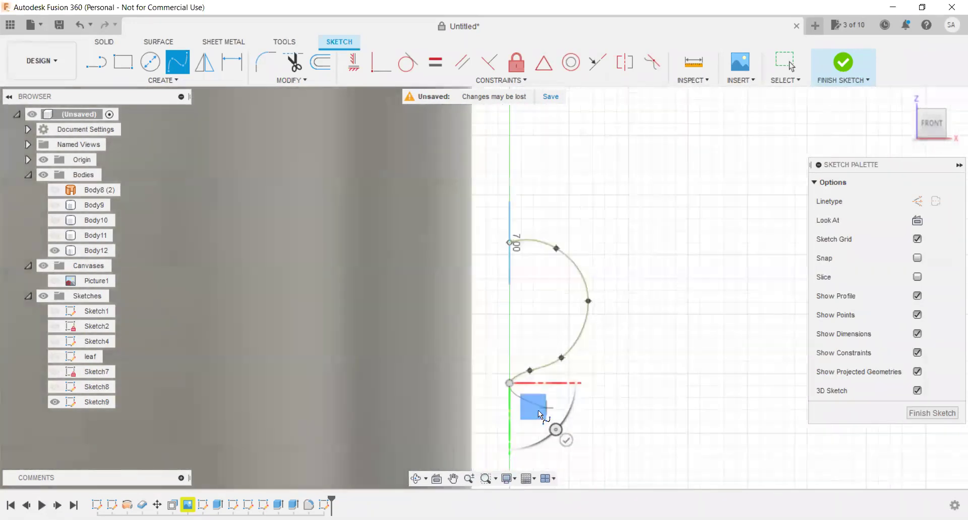
scroll(535, 411, up, 2)
Add a final point below the curve and finish the handle spline.
click(546, 440)
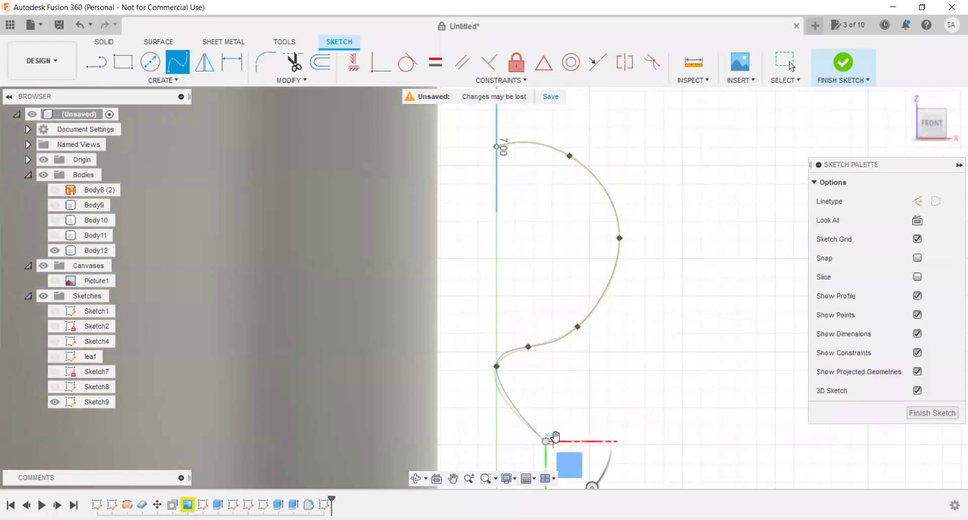
scroll(537, 408, up, 2)
scroll(564, 425, up, 1)
scroll(564, 409, down, 1)
scroll(551, 377, down, 3)
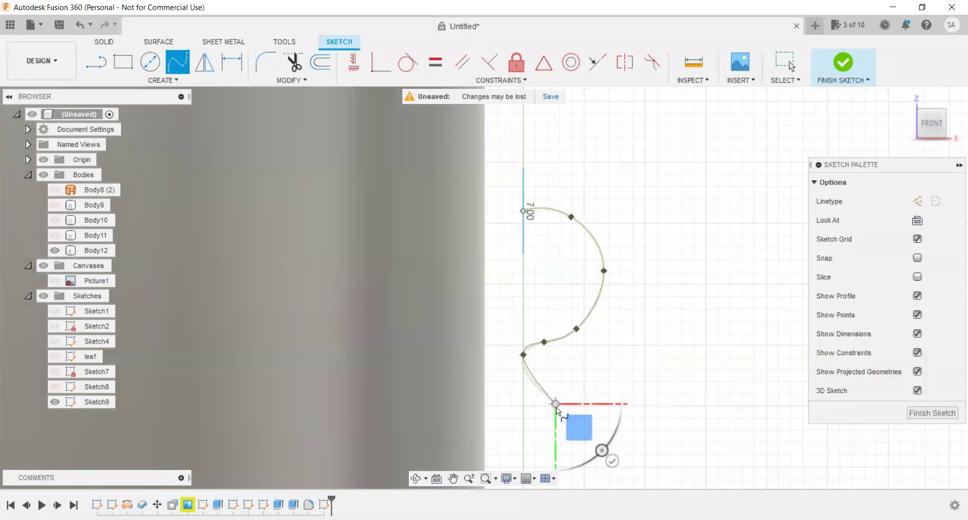
scroll(561, 412, down, 2)
scroll(562, 412, up, 4)
scroll(592, 391, up, 2)
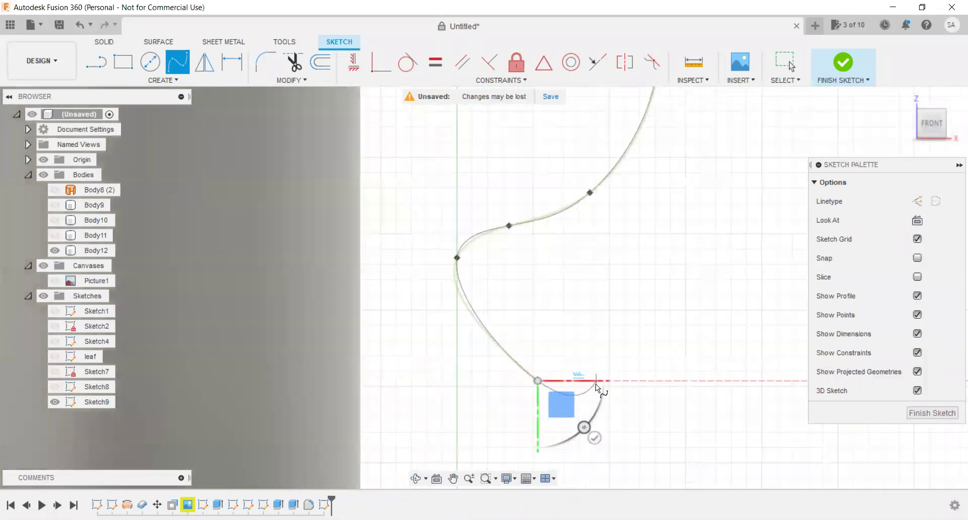
click(595, 438)
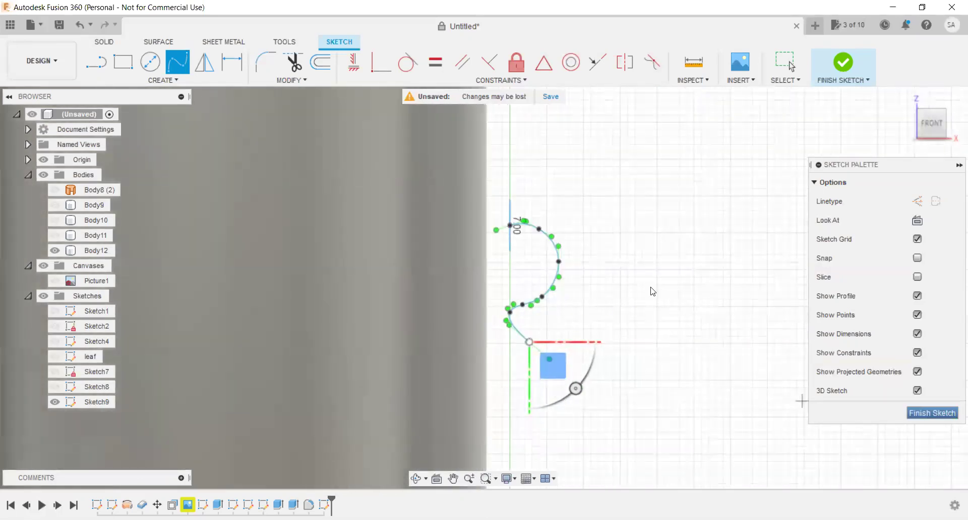
Delete the stray small spline from the sketch.
scroll(601, 327, up, 2)
scroll(606, 328, up, 3)
scroll(610, 332, up, 4)
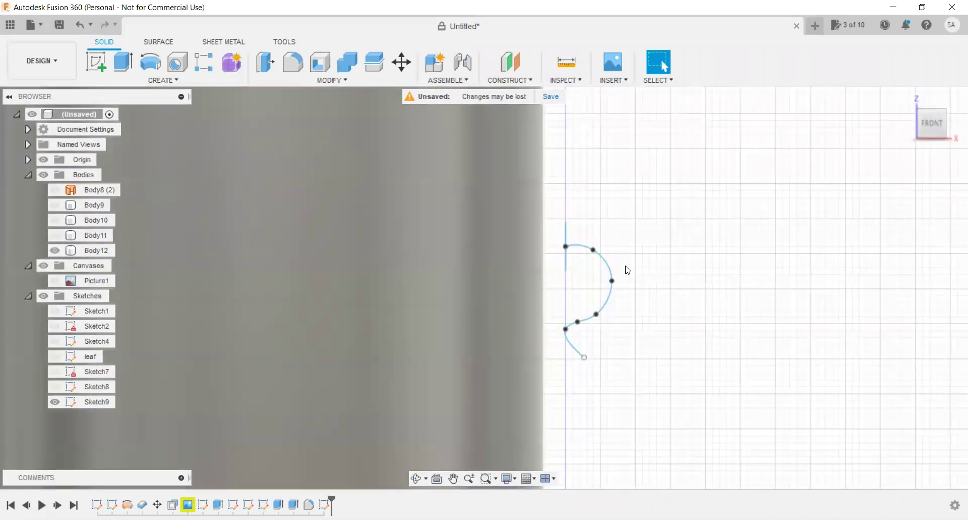
scroll(628, 270, down, 3)
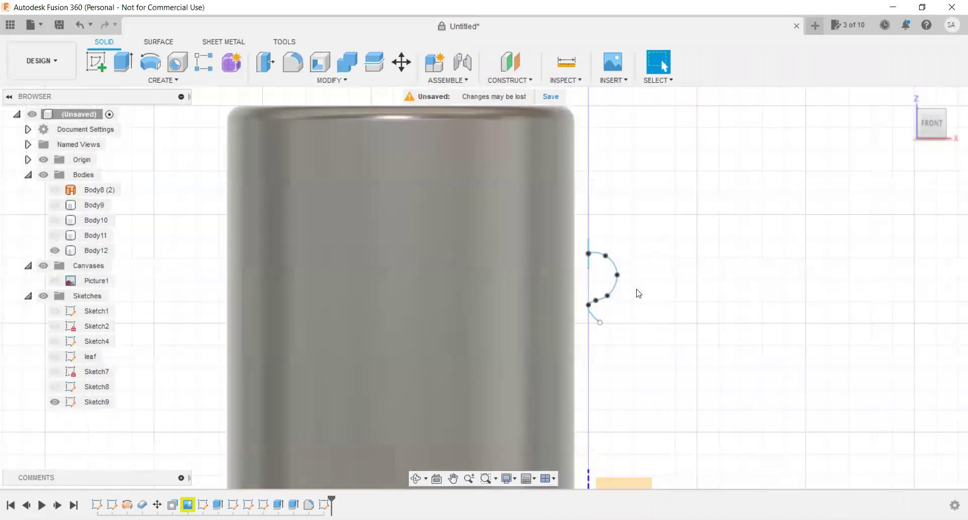
click(611, 291)
key(Delete)
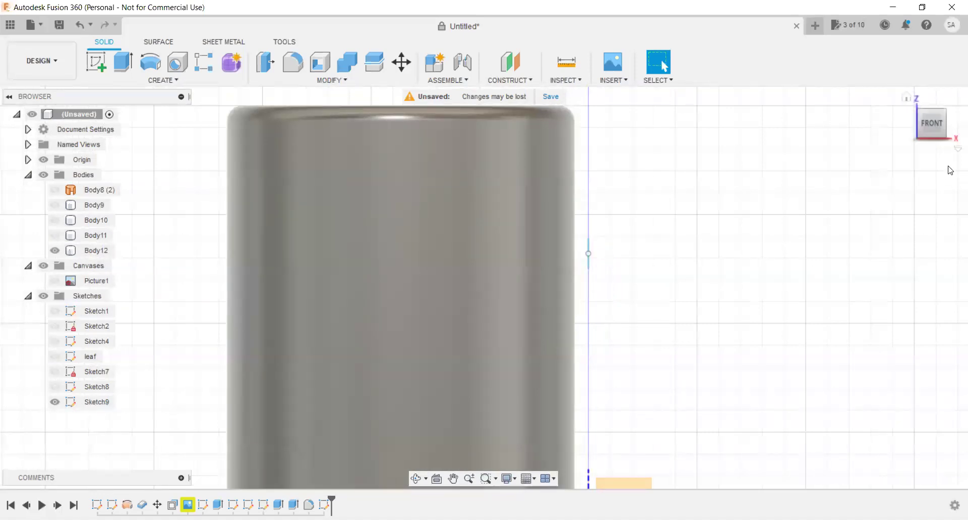
Switch to an isometric view and bring up the ellipse's context menu.
click(946, 115)
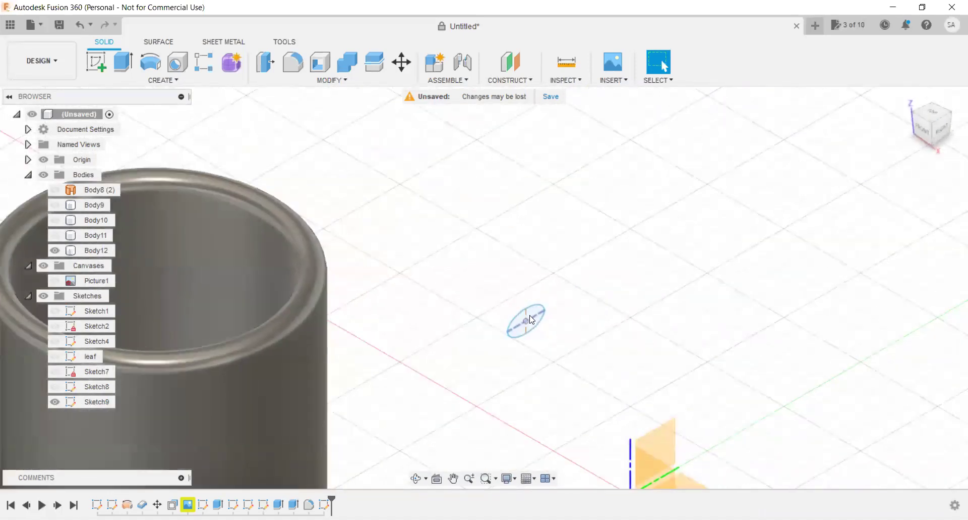
scroll(525, 328, up, 2)
scroll(521, 333, up, 2)
click(513, 359)
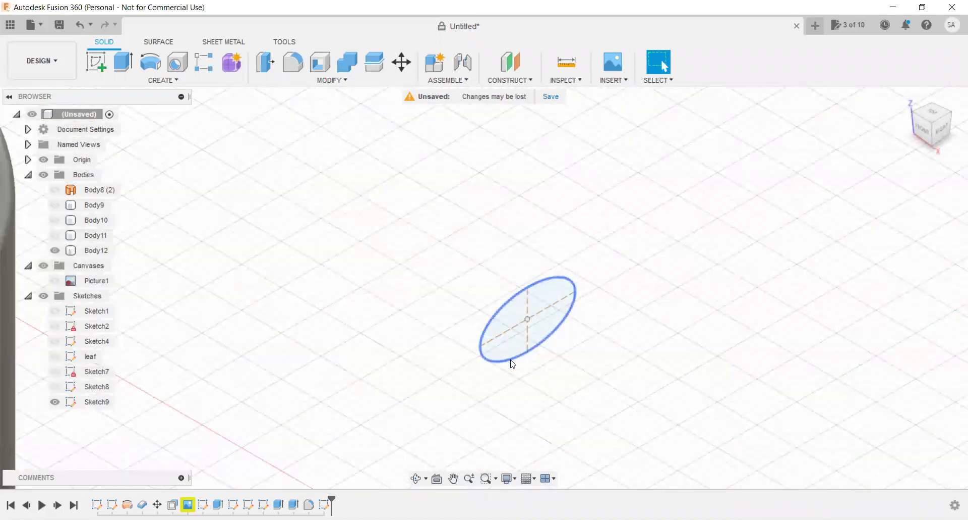
right_click(512, 359)
Reopen the ellipse sketch and draw a vertical line down from its centre ending in a small arc.
click(513, 431)
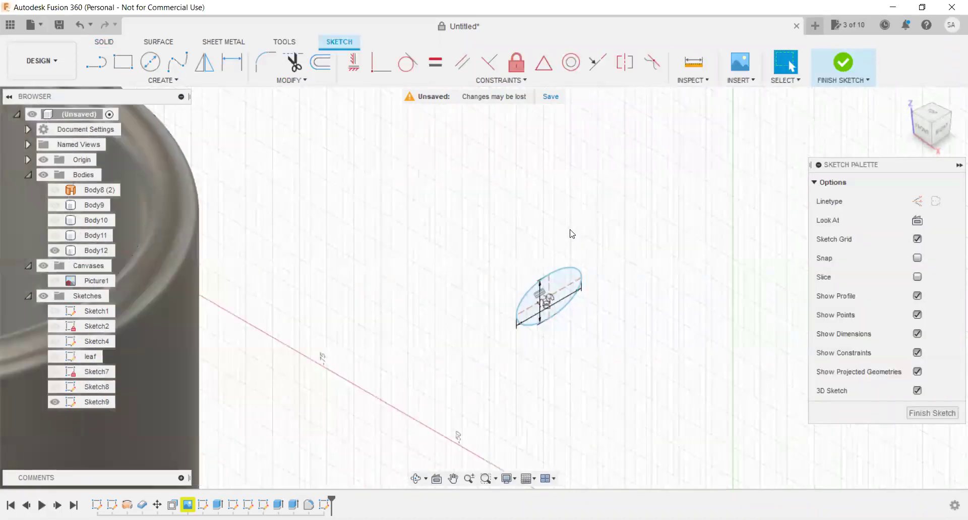
click(99, 66)
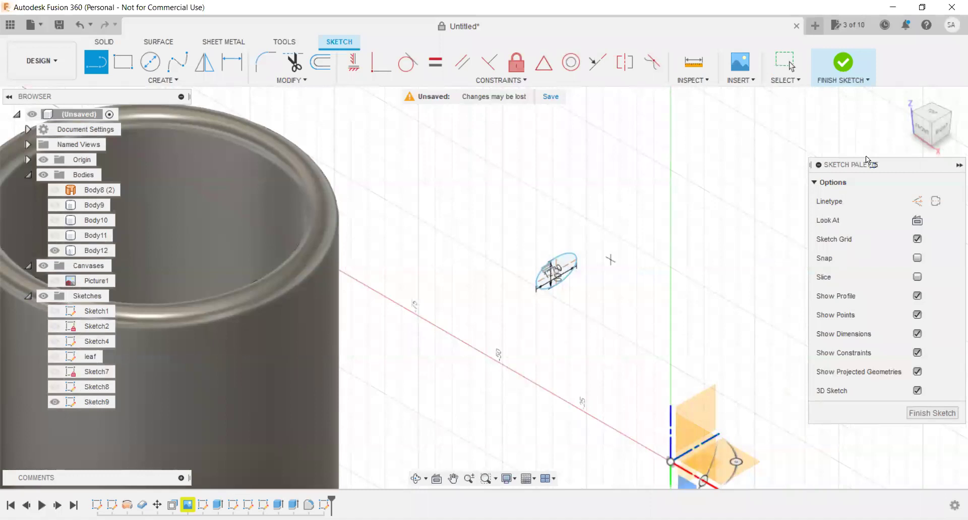
scroll(553, 272, down, 2)
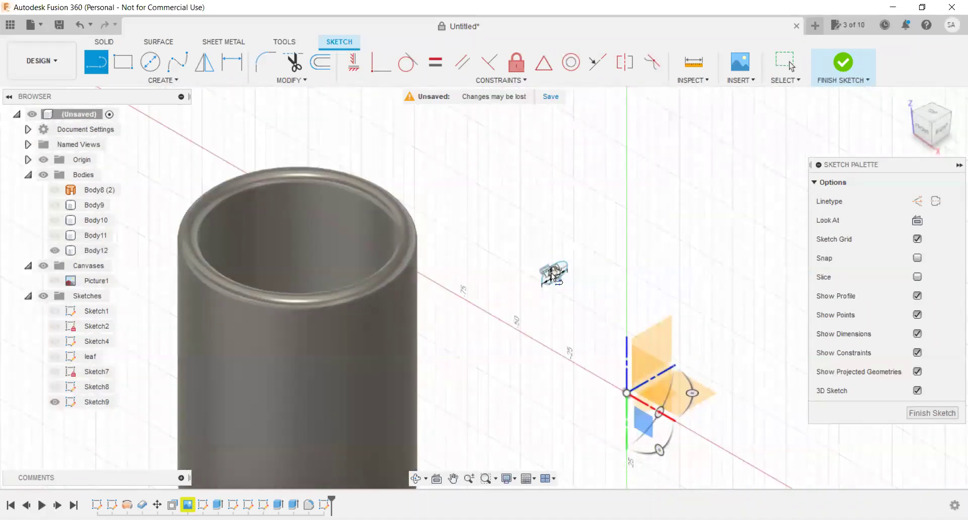
scroll(553, 273, up, 3)
scroll(555, 280, up, 3)
click(552, 272)
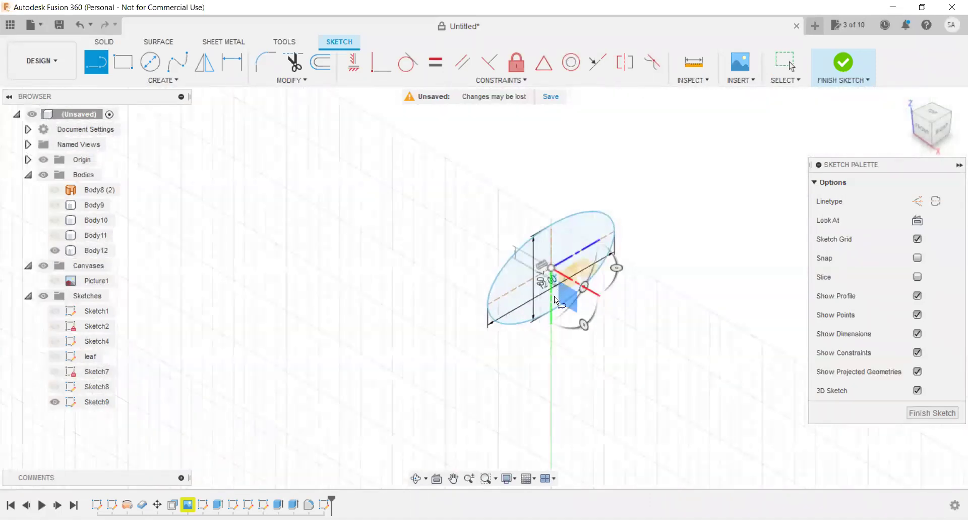
scroll(555, 296, up, 2)
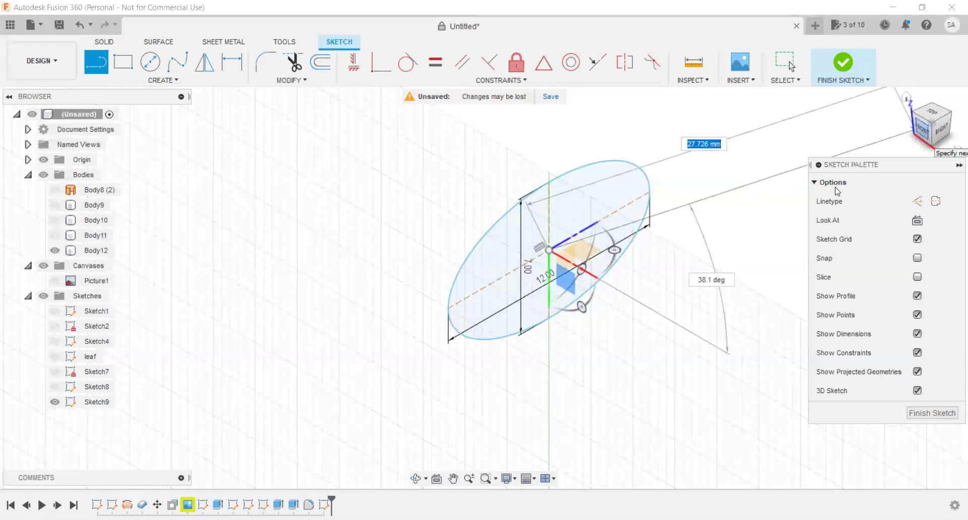
click(927, 130)
scroll(423, 352, down, 2)
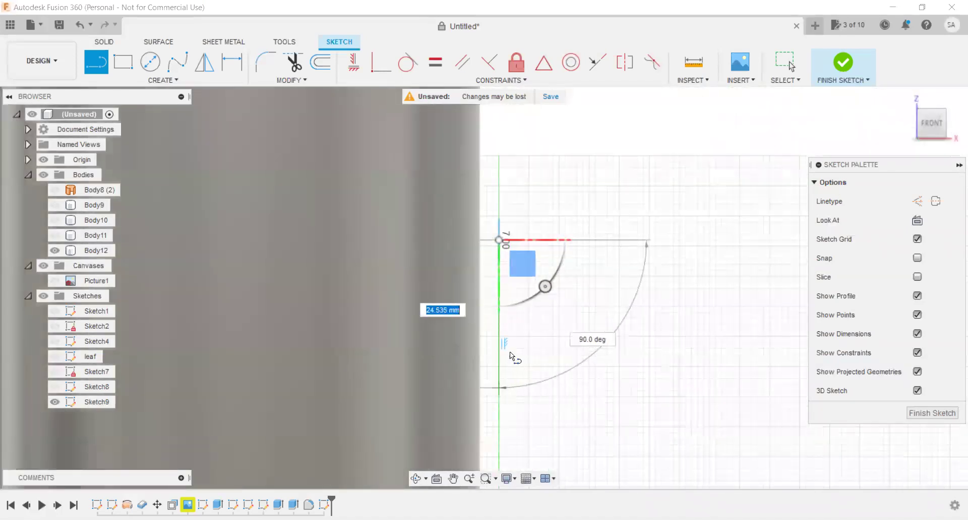
scroll(510, 348, down, 1)
scroll(513, 338, down, 1)
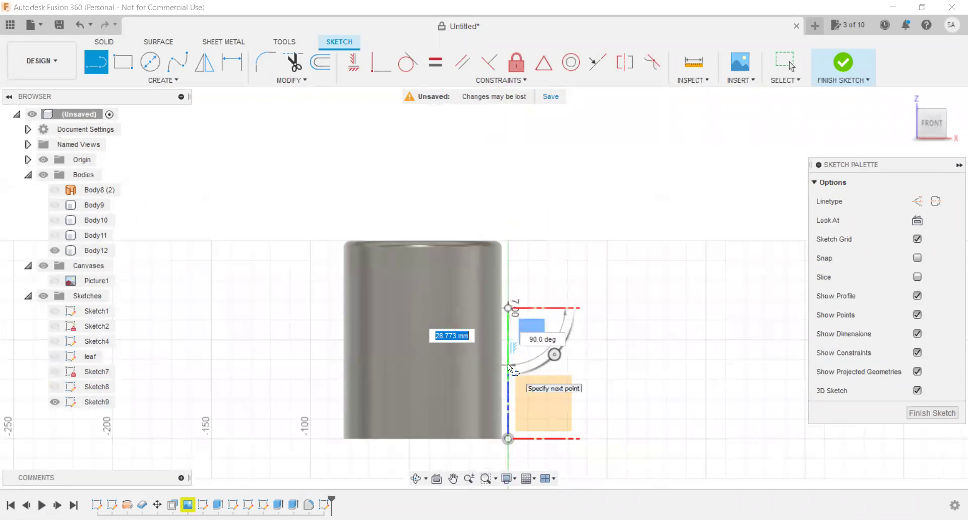
scroll(507, 365, down, 1)
scroll(507, 364, down, 1)
scroll(507, 364, up, 2)
scroll(508, 368, up, 2)
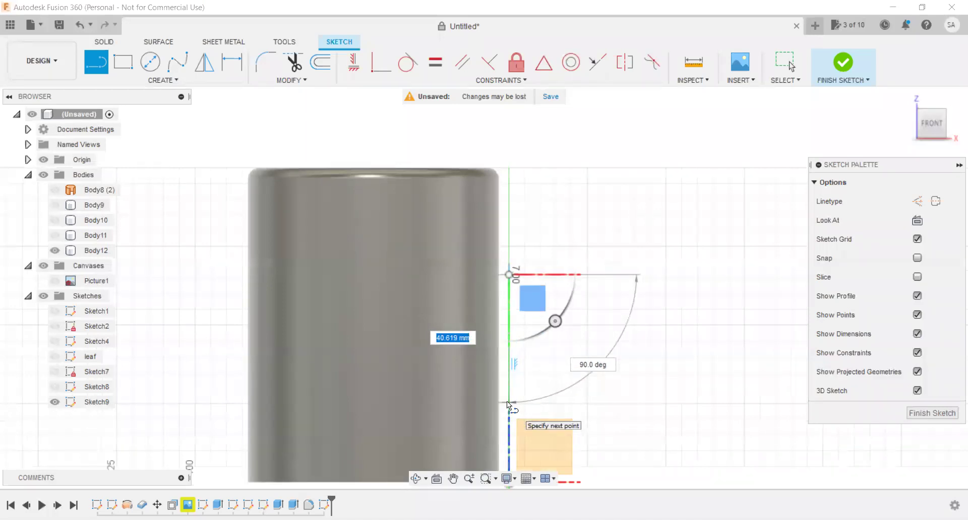
scroll(507, 401, up, 1)
scroll(507, 400, up, 1)
scroll(507, 400, down, 3)
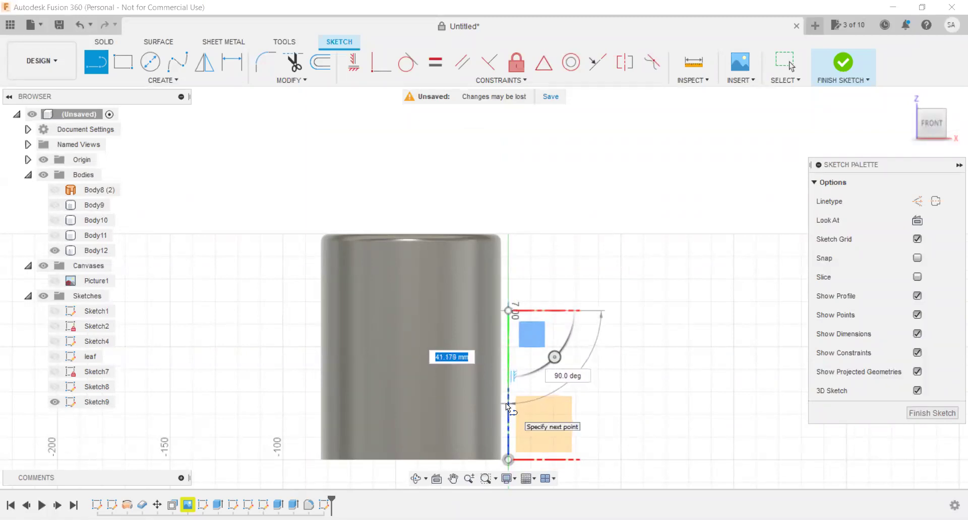
click(506, 403)
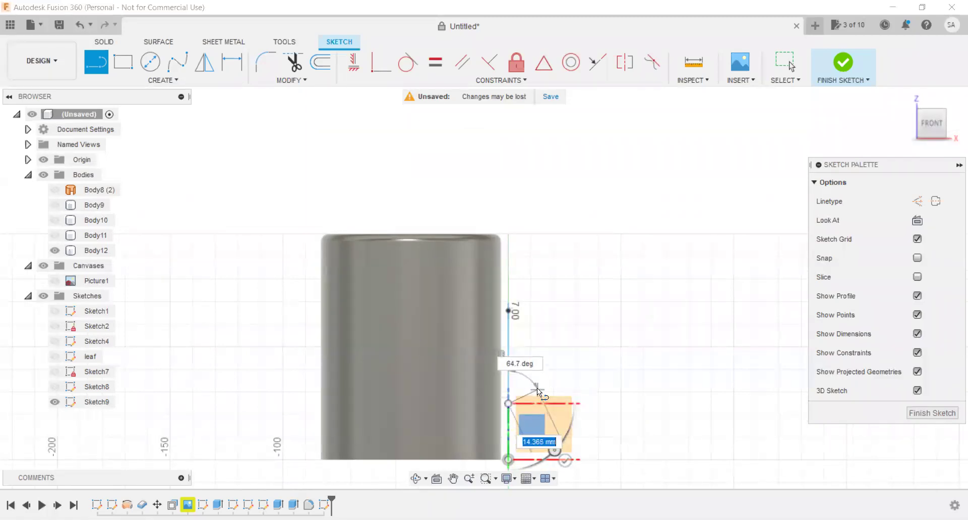
click(566, 456)
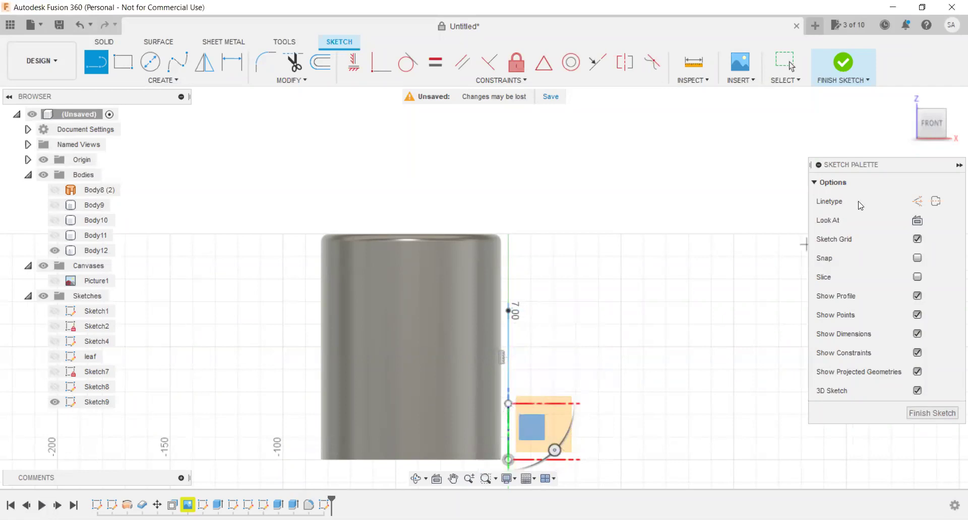
drag(932, 122, 836, 173)
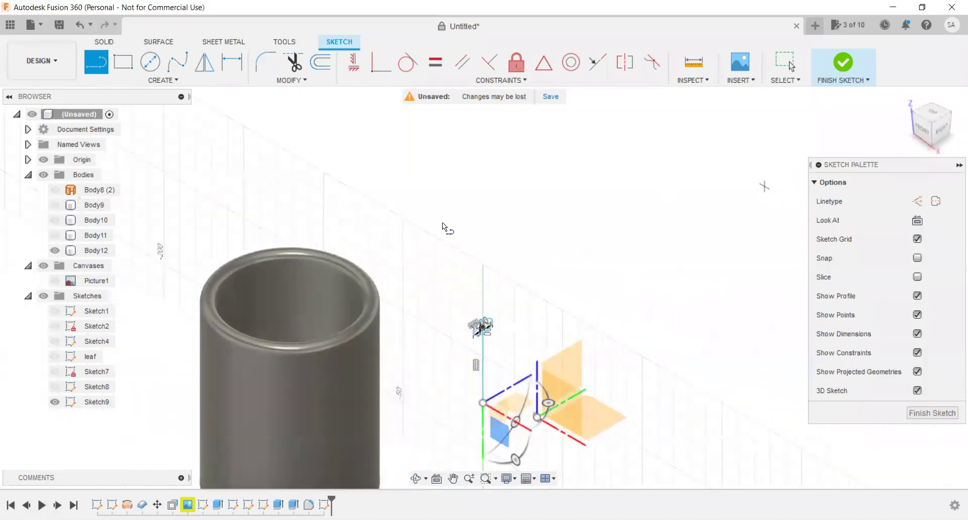
Start a spline at the ellipse centre and frame it in the front view.
click(177, 62)
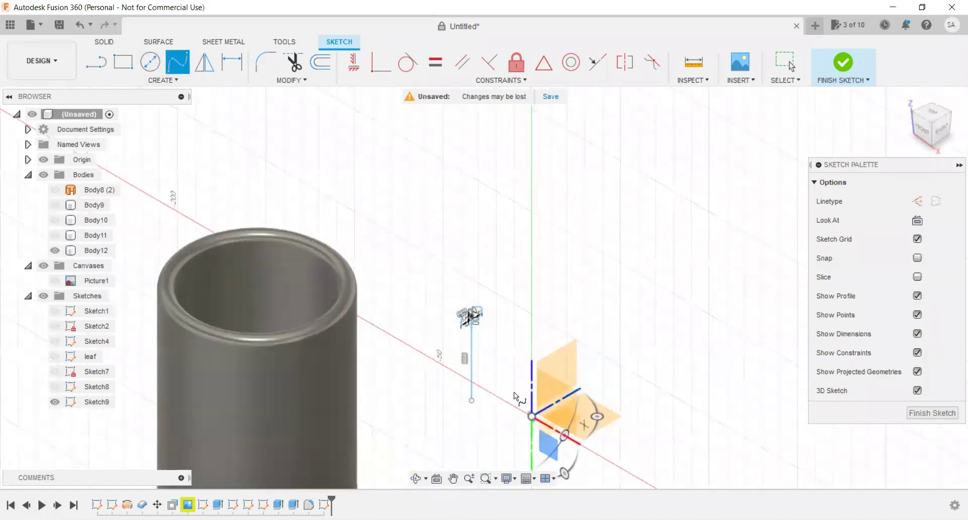
scroll(454, 303, up, 2)
scroll(438, 278, up, 3)
scroll(472, 337, up, 3)
scroll(458, 304, up, 3)
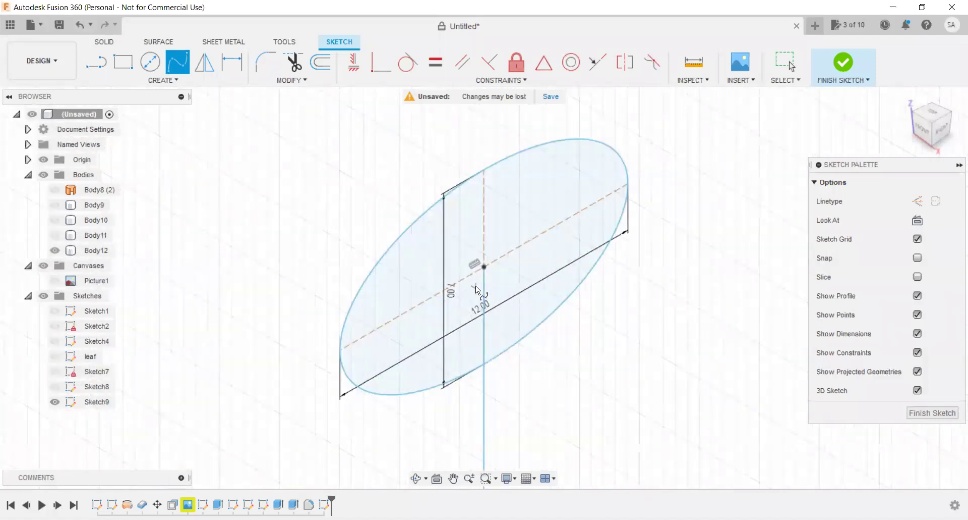
click(485, 265)
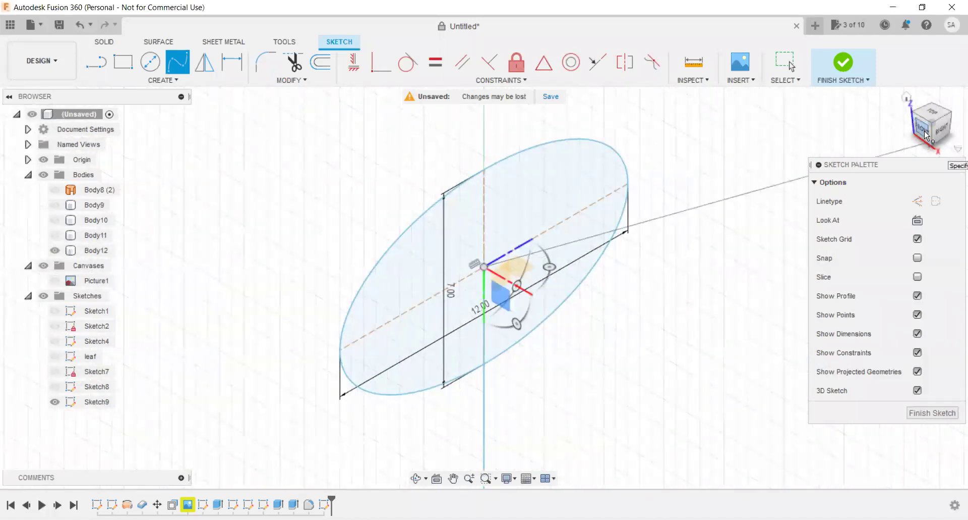
click(934, 153)
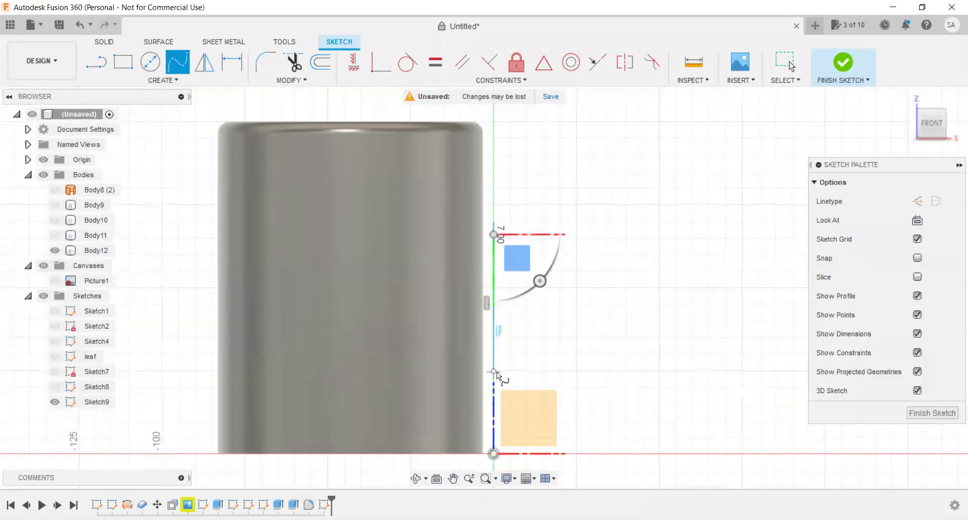
scroll(507, 357, down, 2)
scroll(507, 356, up, 1)
middle_drag(507, 333, 516, 271)
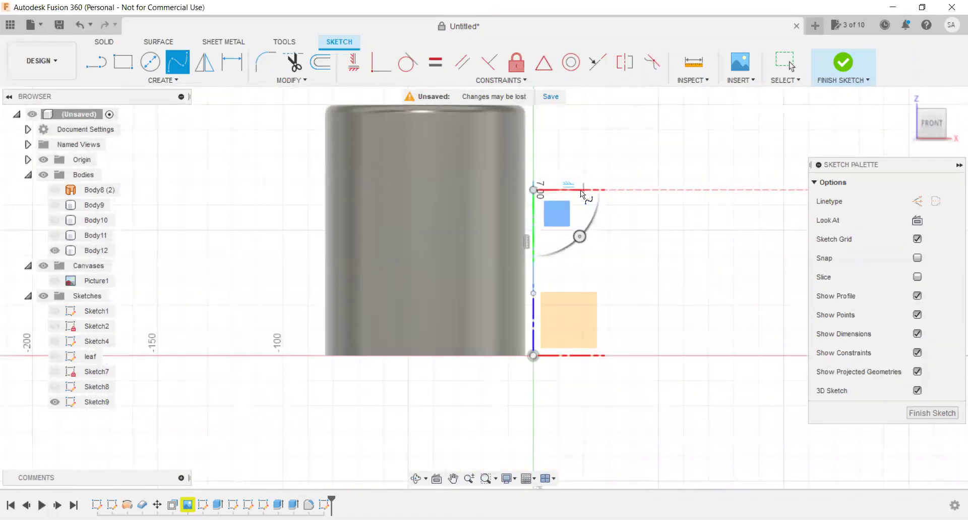
scroll(580, 190, down, 3)
scroll(571, 197, up, 2)
scroll(574, 198, up, 3)
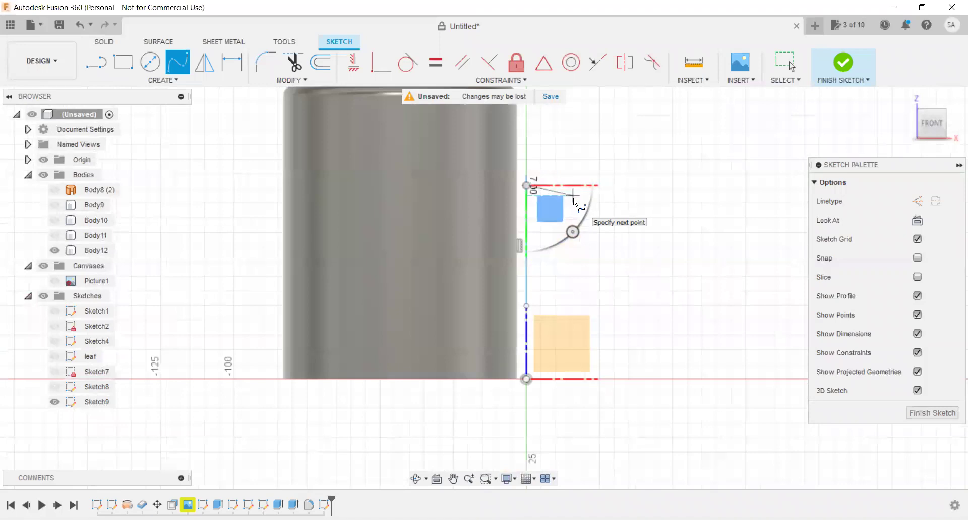
Curve the spline out and back to the lower axis point, closing the handle profile.
click(573, 198)
scroll(582, 215, down, 2)
scroll(582, 216, up, 1)
scroll(582, 217, up, 3)
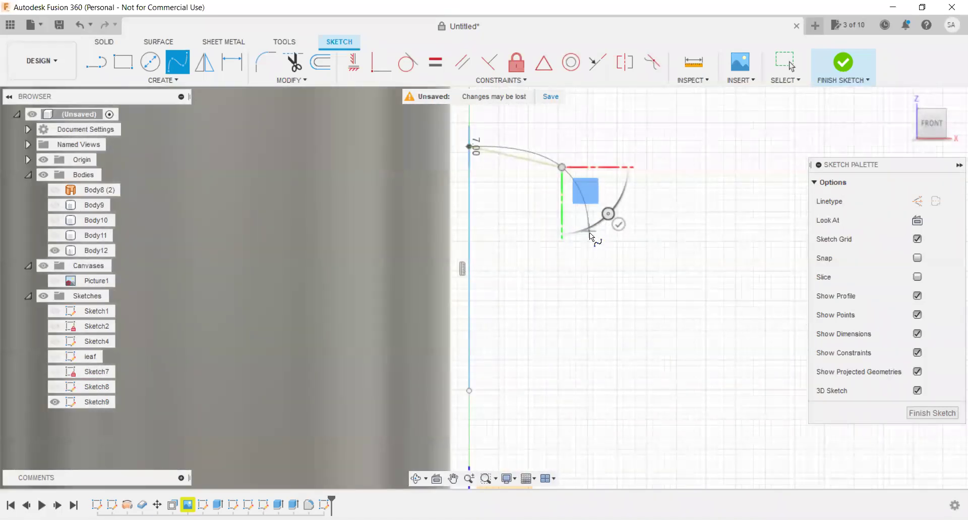
click(614, 249)
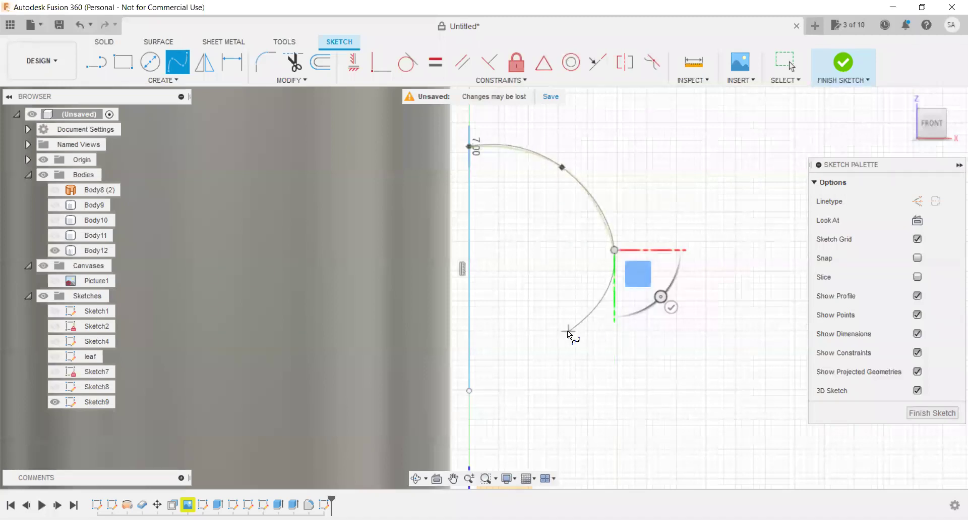
click(545, 332)
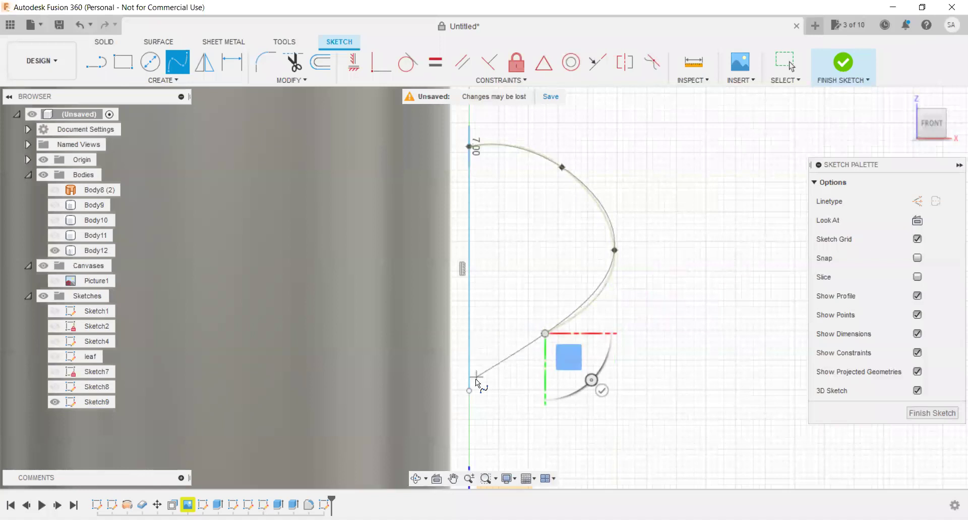
click(525, 349)
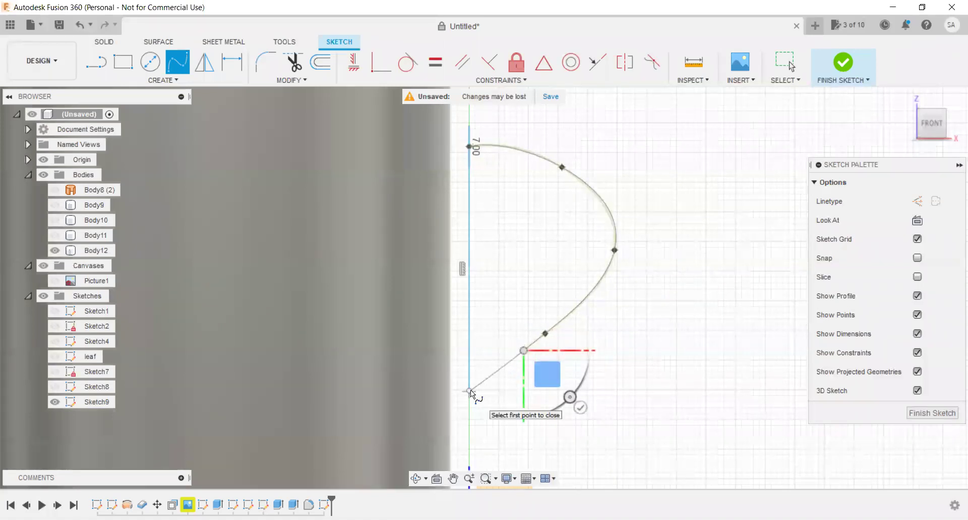
click(945, 119)
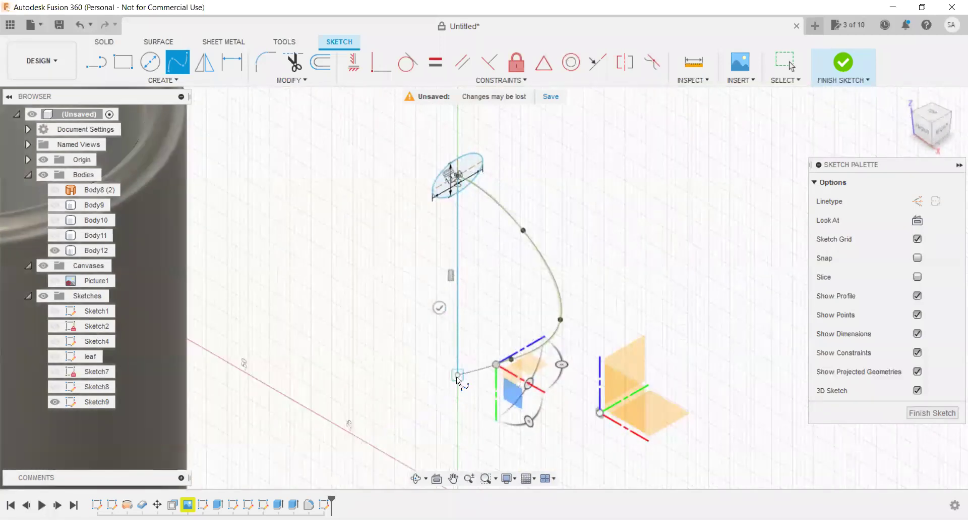
click(457, 377)
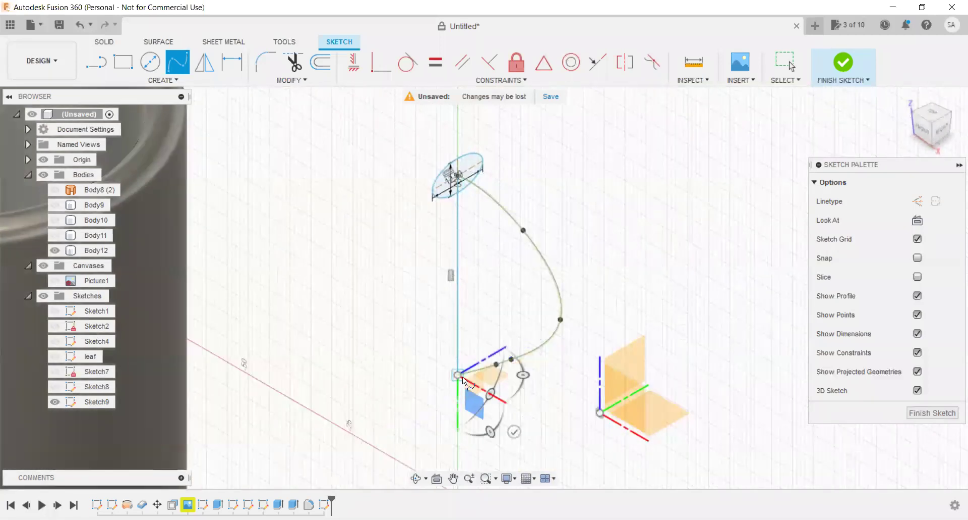
click(514, 431)
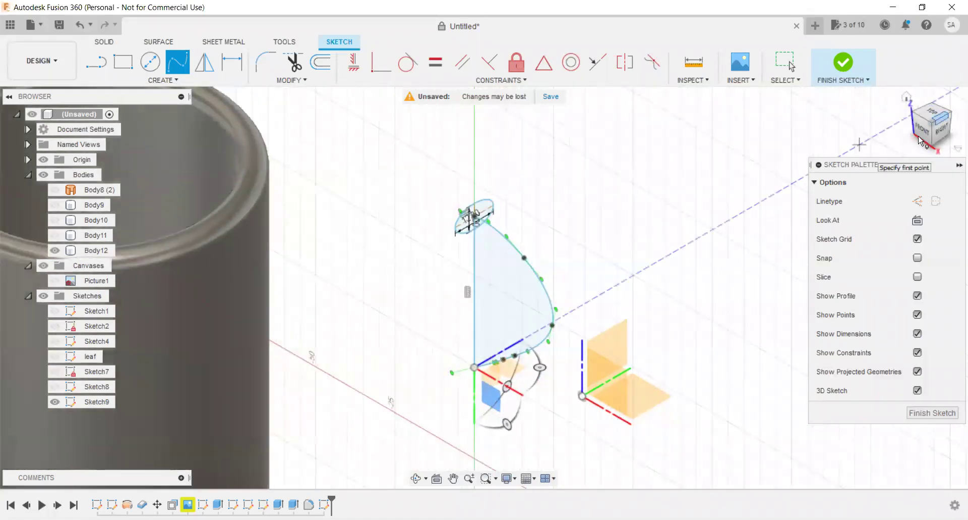
Stop drawing splines and return to the front view.
click(922, 132)
scroll(543, 320, up, 2)
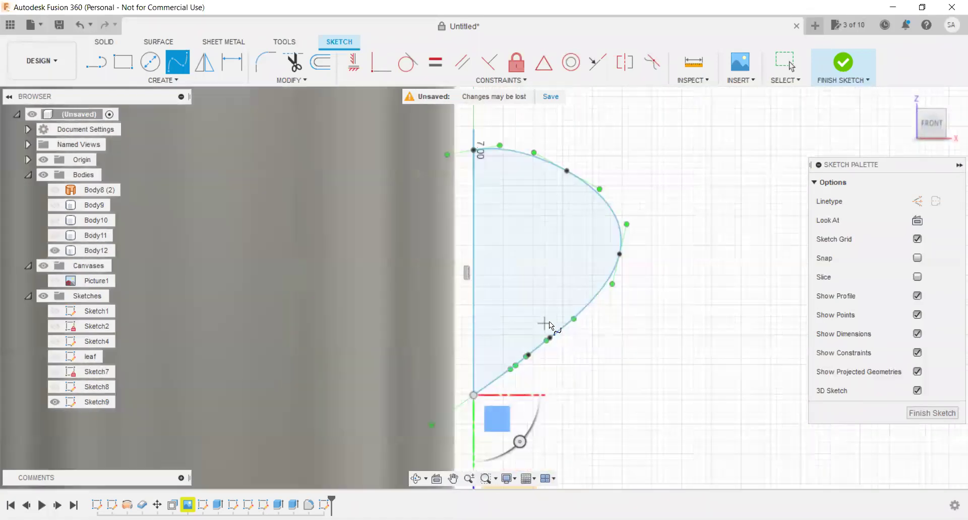
scroll(571, 329, up, 3)
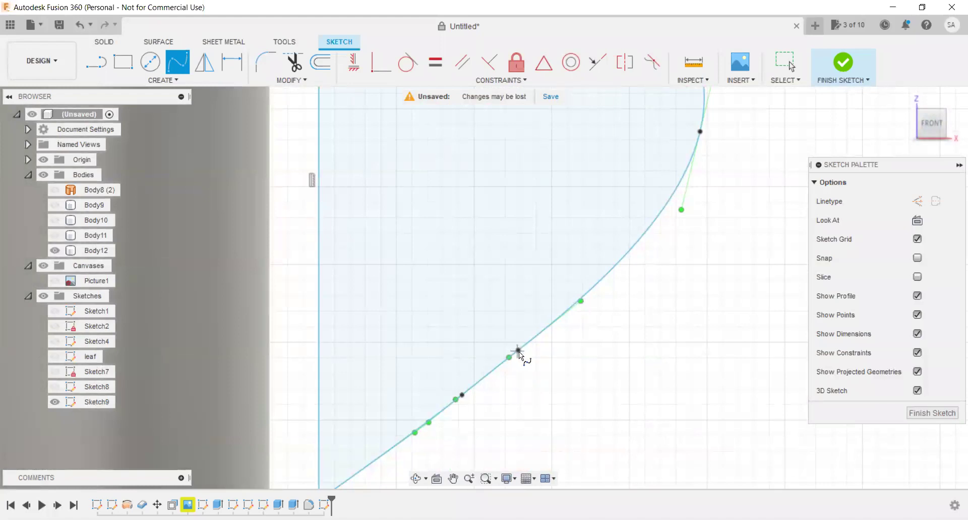
drag(931, 121, 910, 132)
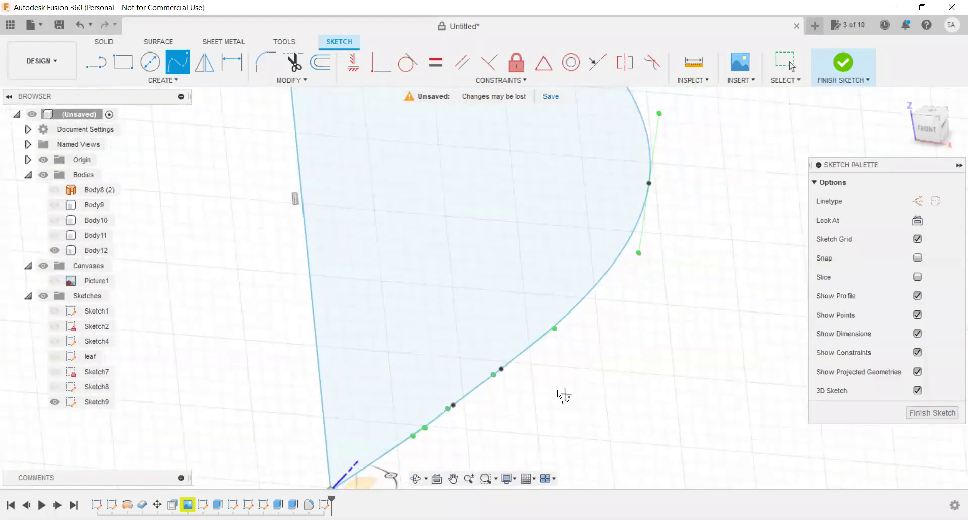
key(Escape)
click(927, 123)
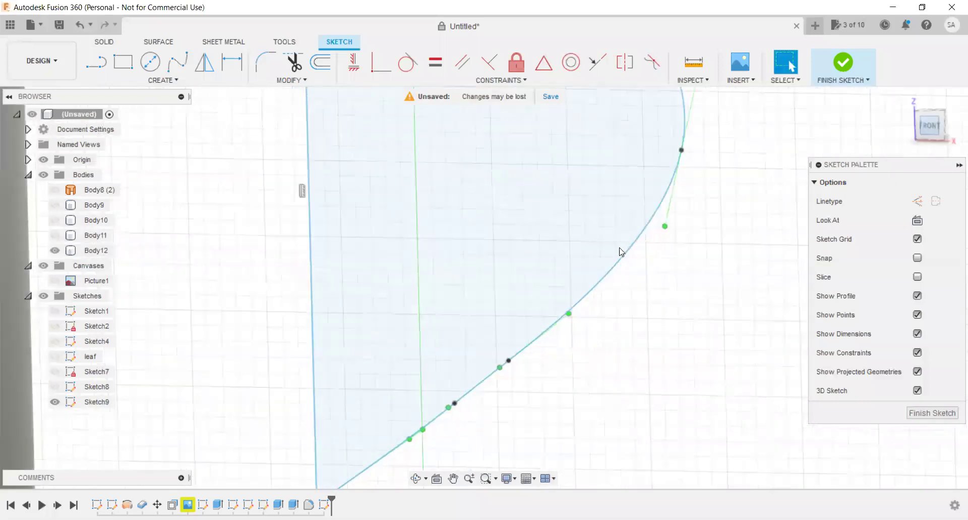
Fix the lower straight segment of the spline in place.
click(520, 350)
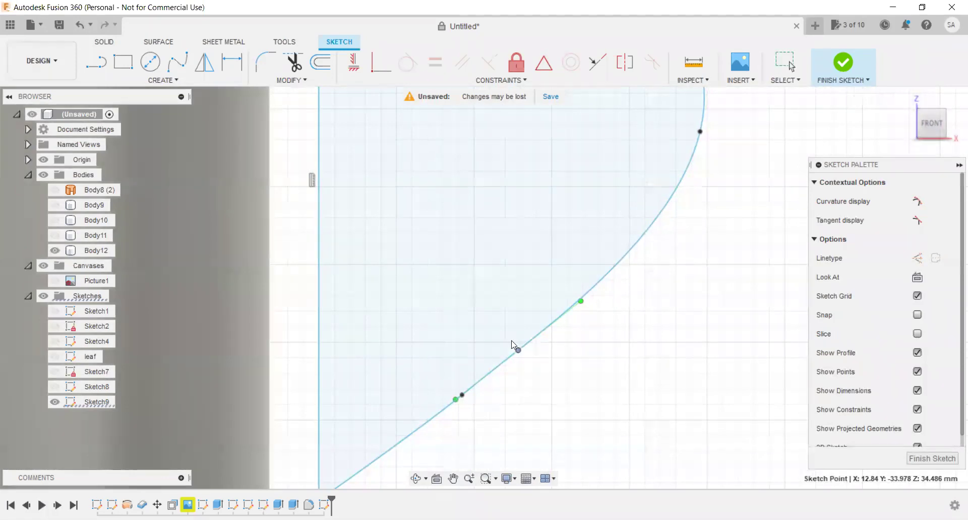
click(567, 363)
scroll(519, 356, up, 2)
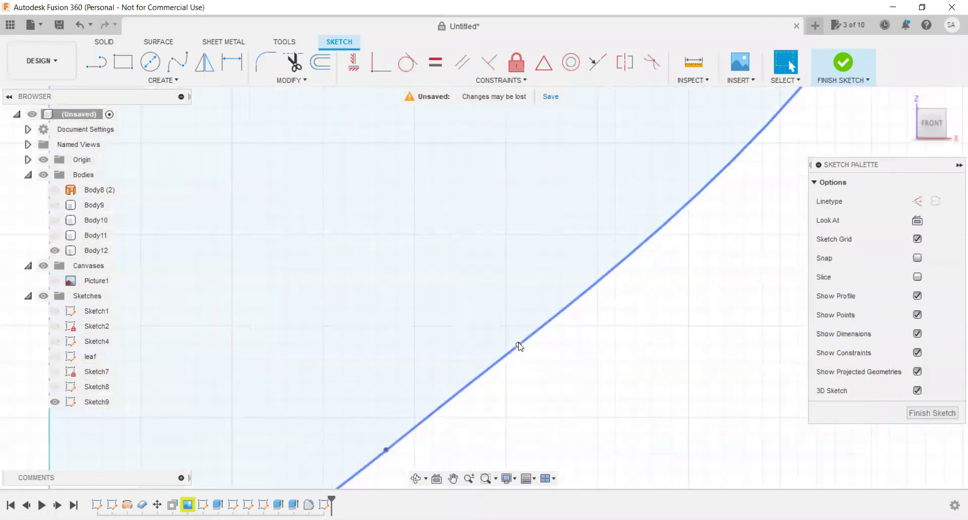
click(519, 346)
right_click(519, 345)
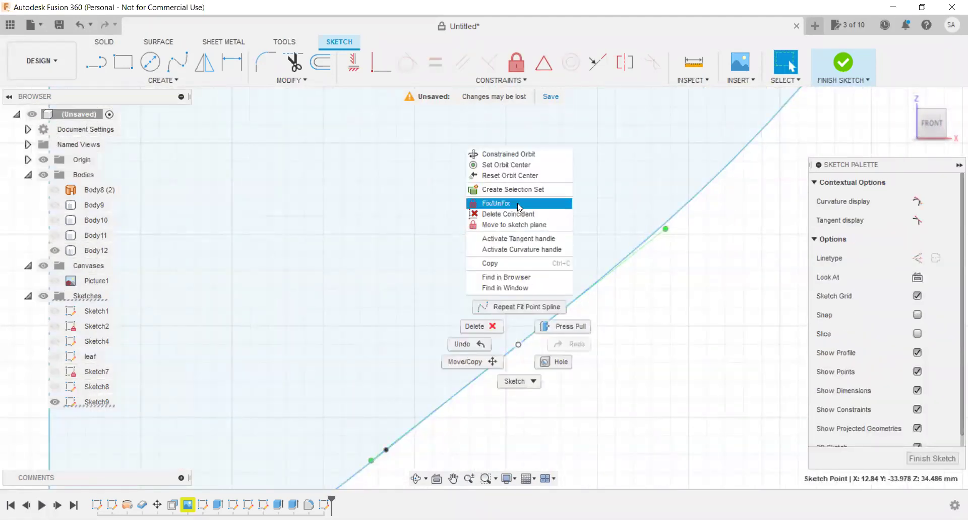
click(520, 204)
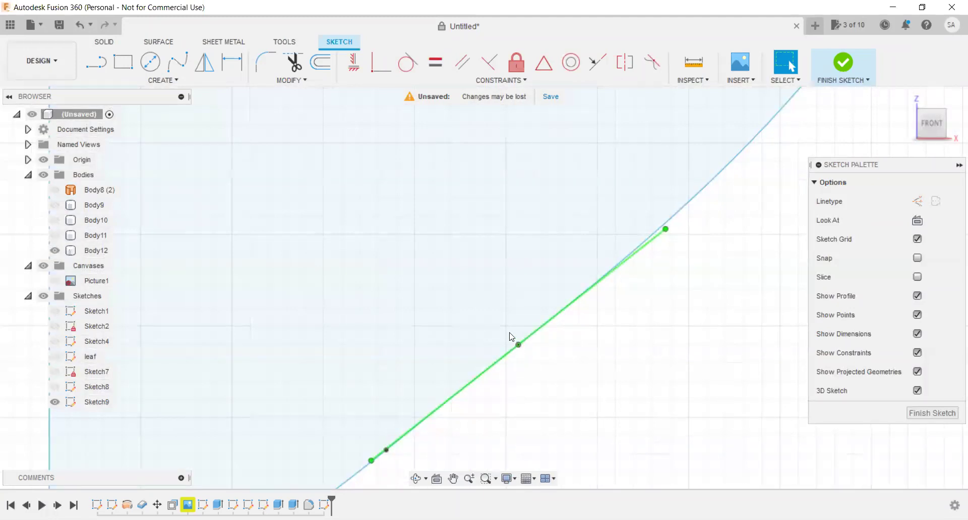
Inspect the spline's fit points, then clear the selection.
click(520, 343)
scroll(593, 314, down, 3)
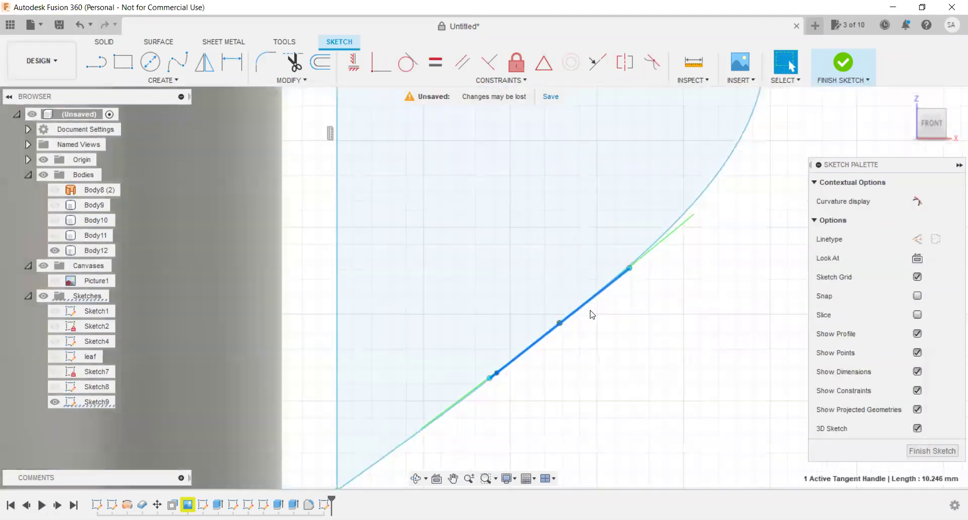
scroll(593, 313, down, 3)
click(686, 182)
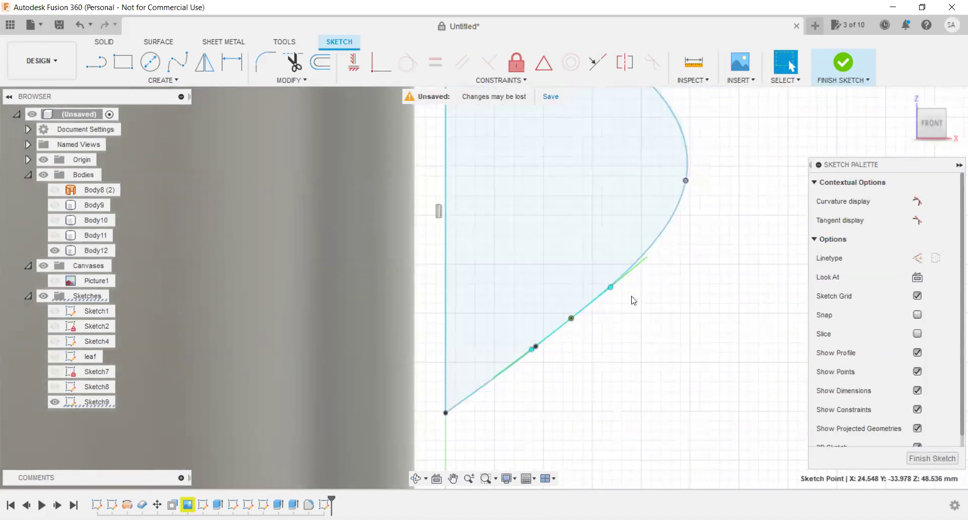
scroll(612, 286, up, 3)
scroll(612, 285, up, 2)
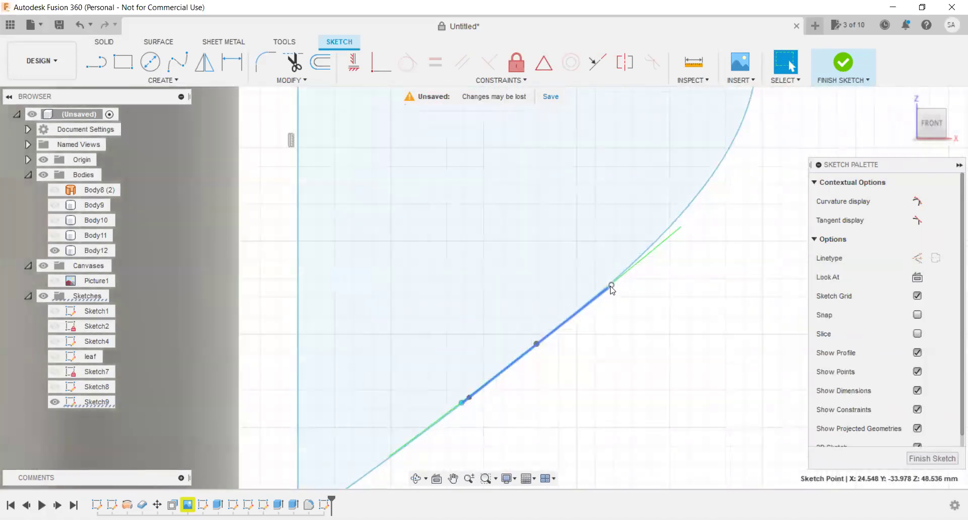
click(614, 297)
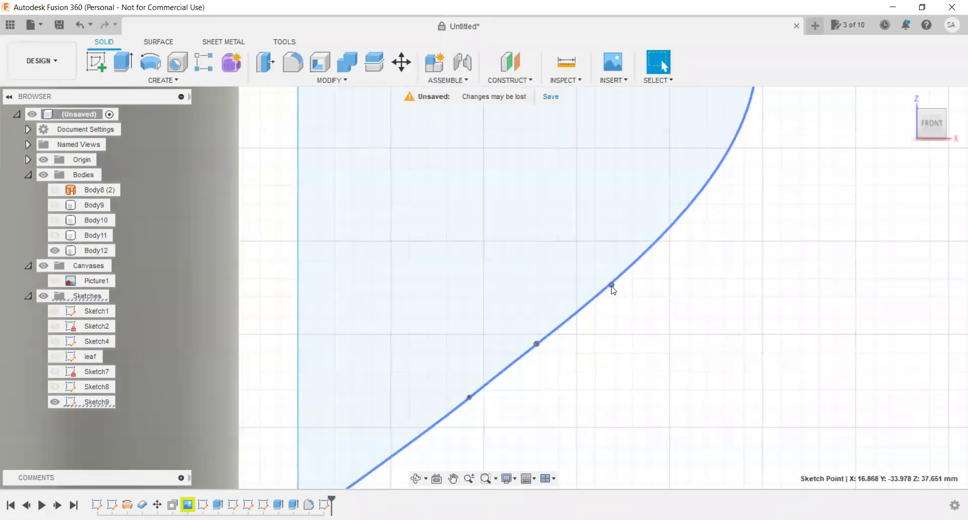
Edit Sketch9 from the timeline and delete its vertical line.
scroll(640, 339, down, 5)
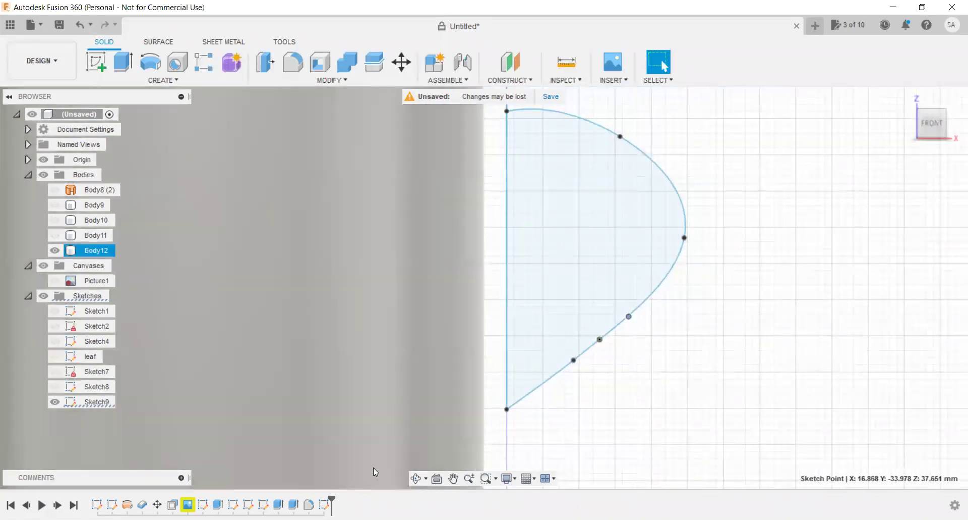
right_click(324, 504)
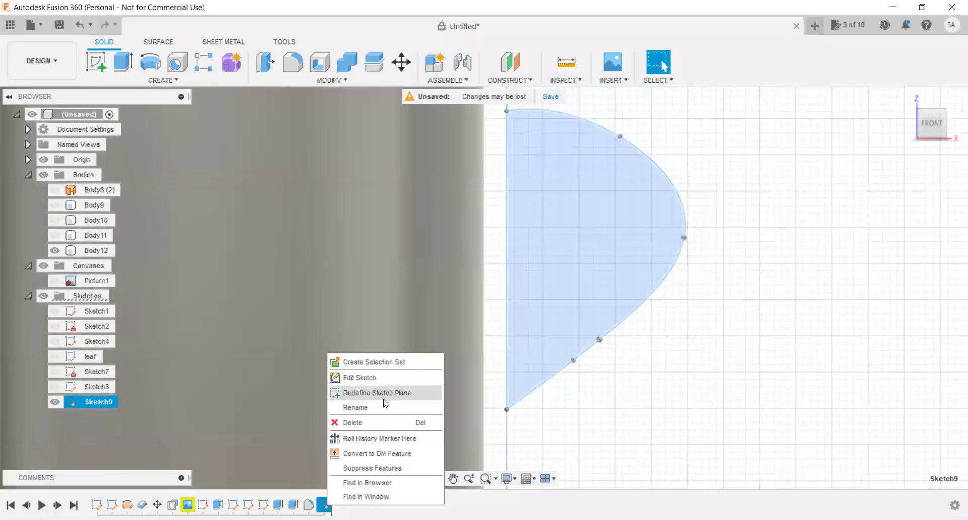
click(372, 379)
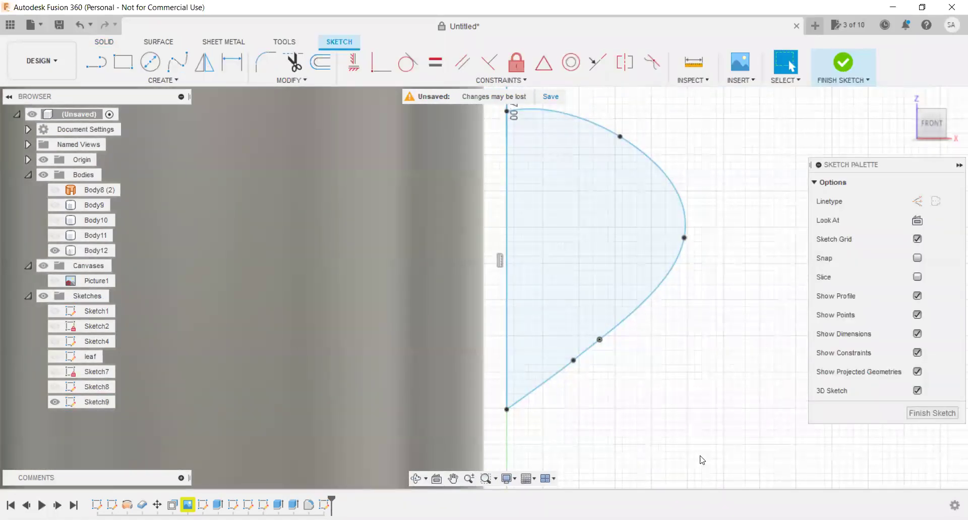
click(508, 224)
key(Delete)
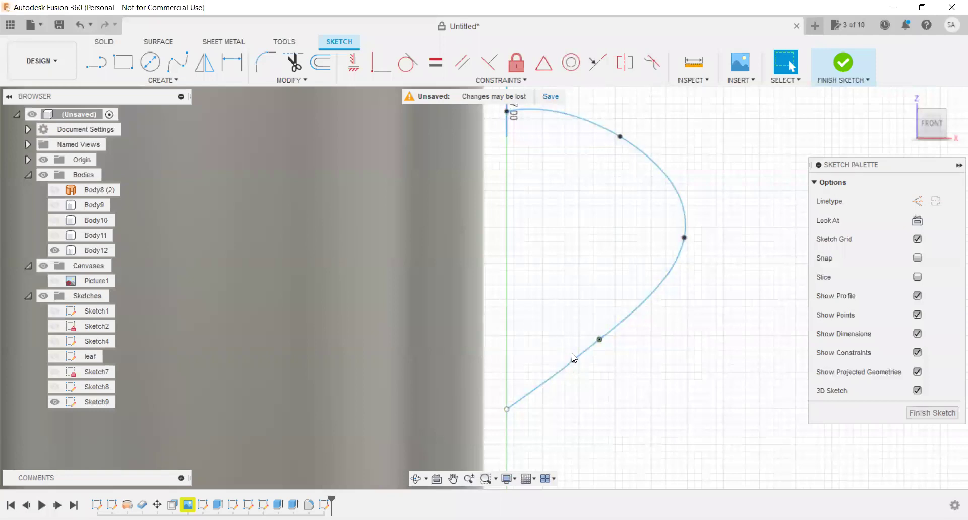
Inspect the spline's fit point tangents and its options without changing anything.
click(574, 361)
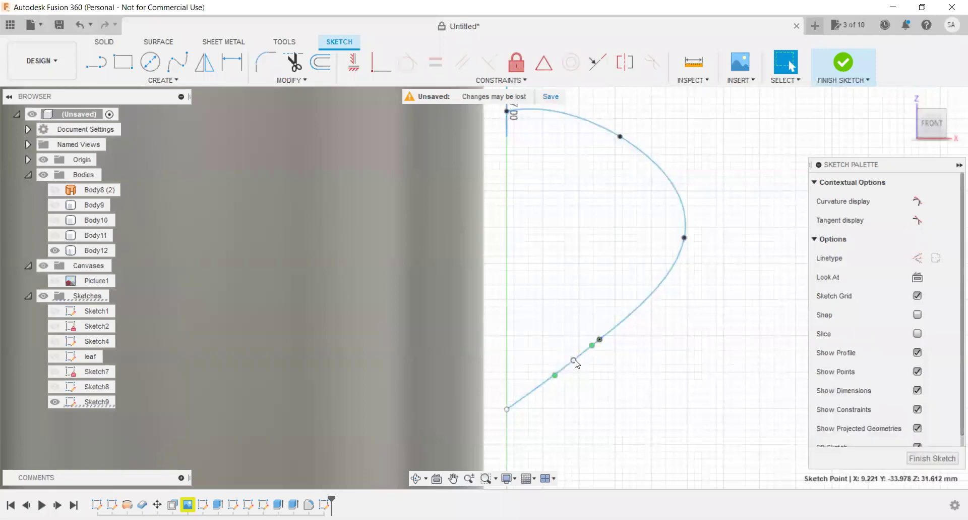
scroll(593, 345, up, 4)
scroll(594, 347, up, 1)
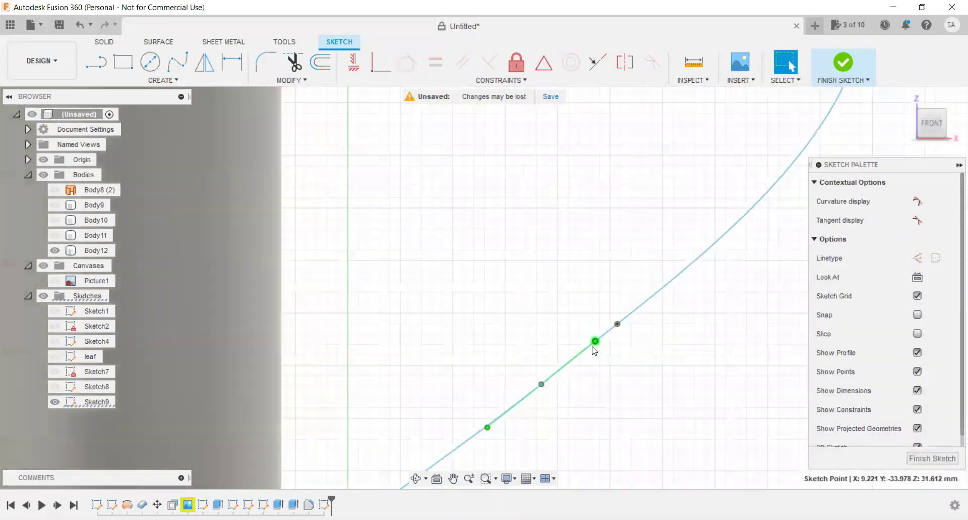
click(596, 341)
click(542, 386)
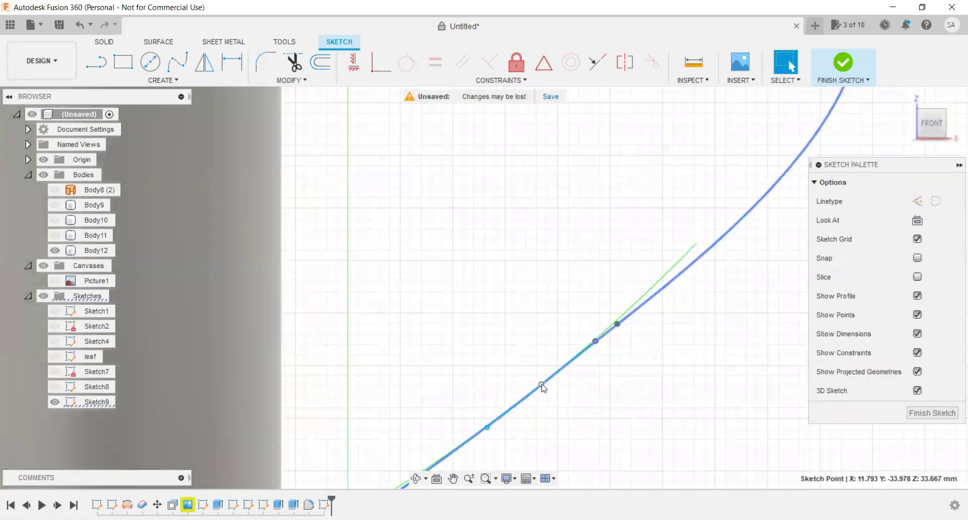
right_click(542, 385)
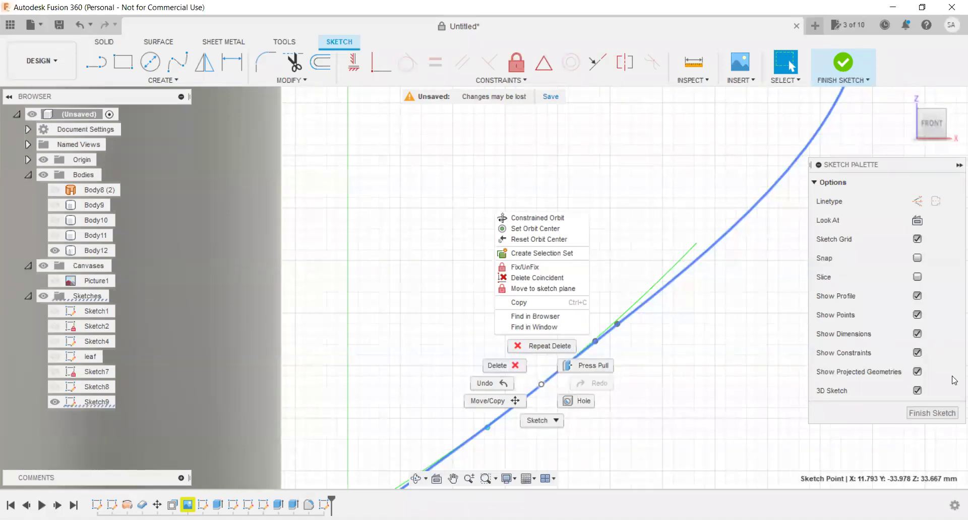
click(937, 414)
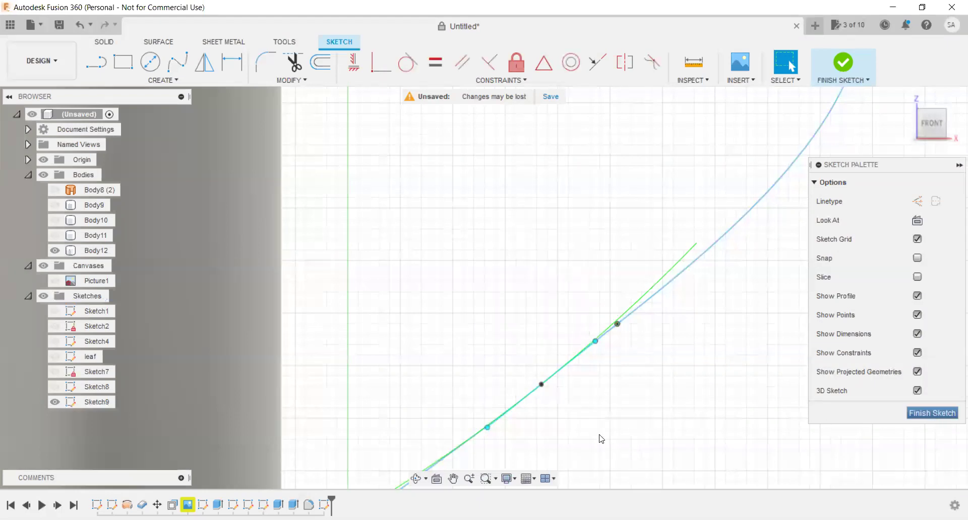
Finish Sketch9, then double-click it to edit it again.
scroll(537, 400, down, 2)
scroll(536, 400, down, 2)
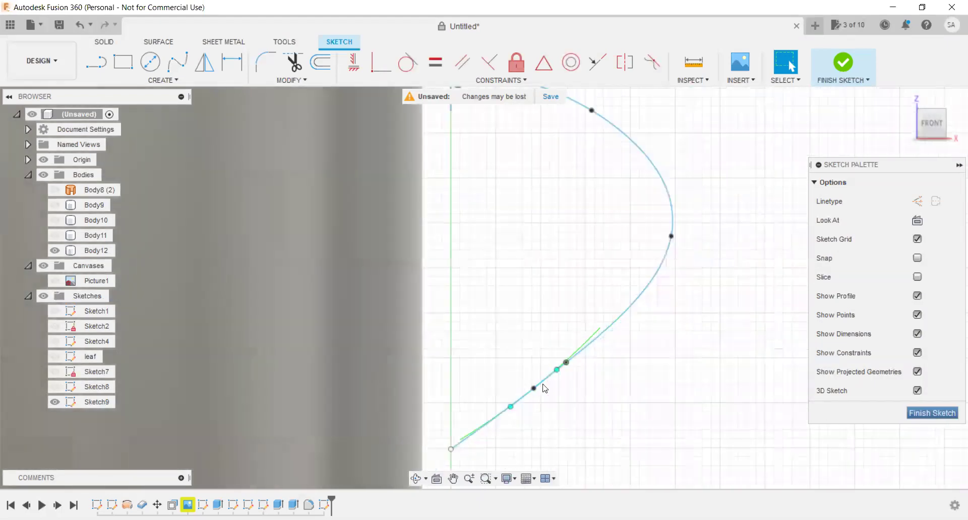
click(910, 414)
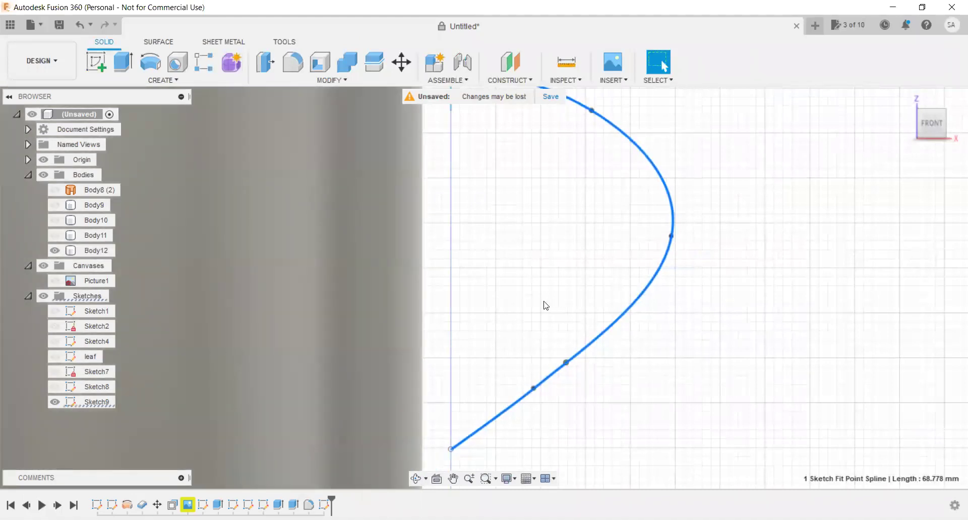
double_click(577, 326)
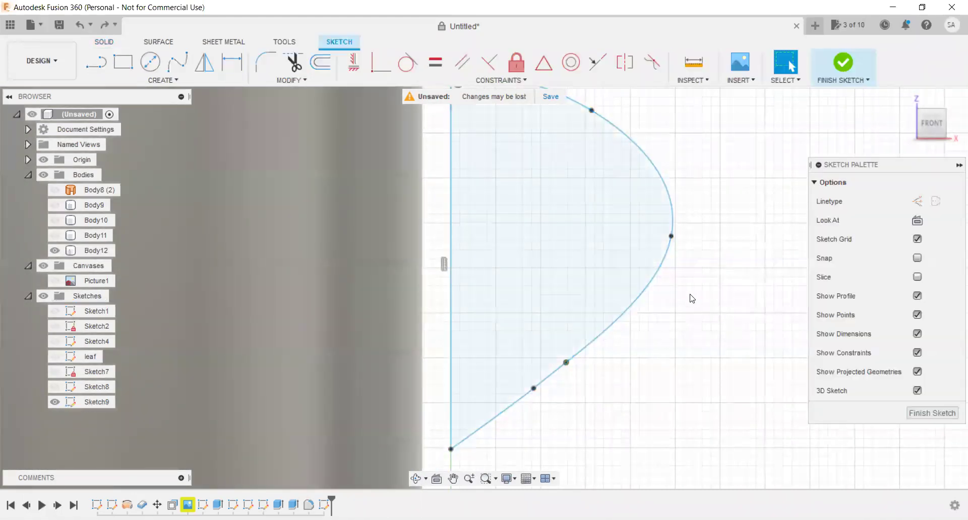
Delete the previous spline and restart the Spline tool in the flat front view.
key(ctrl+z)
click(177, 62)
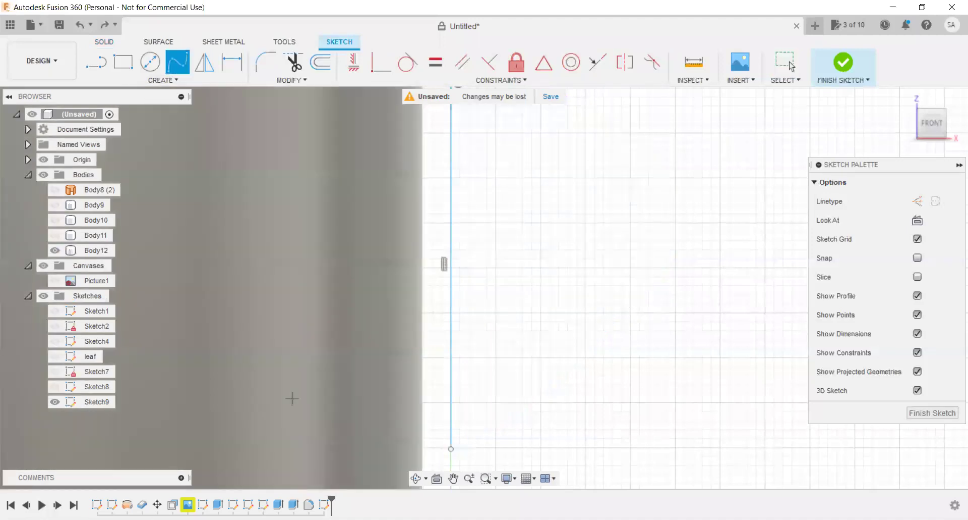
click(912, 104)
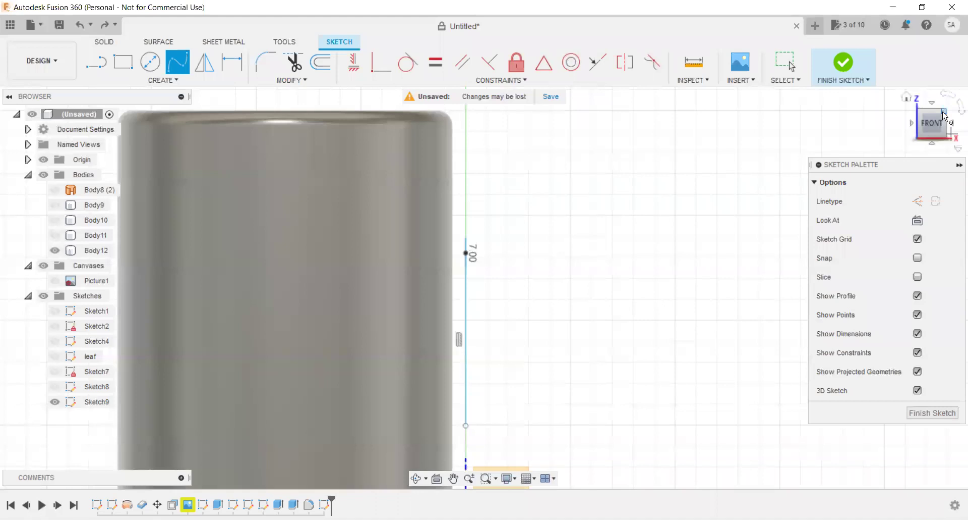
scroll(453, 257, up, 5)
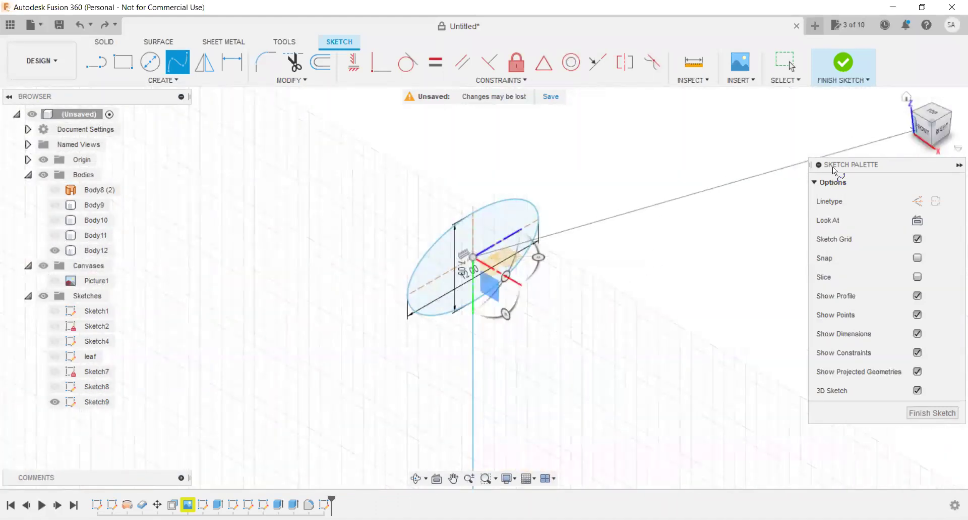
click(924, 131)
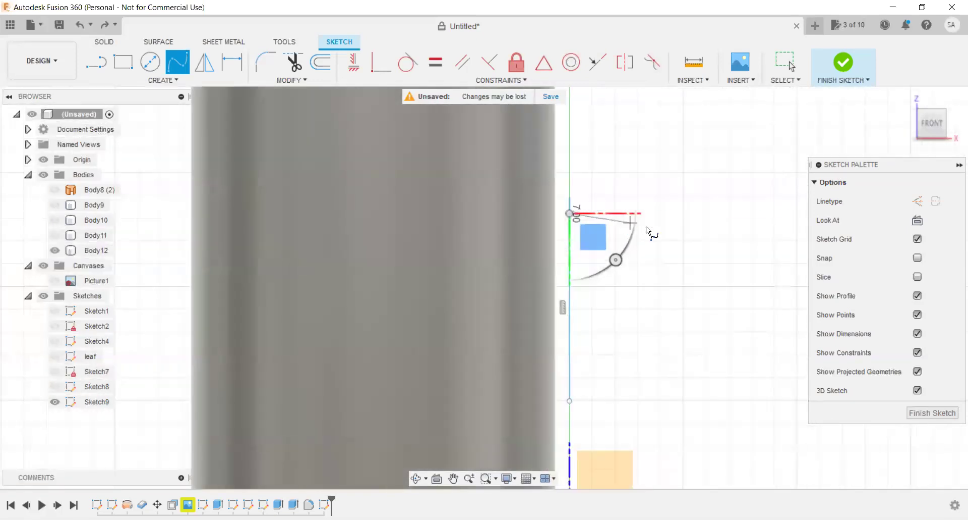
right_click(631, 228)
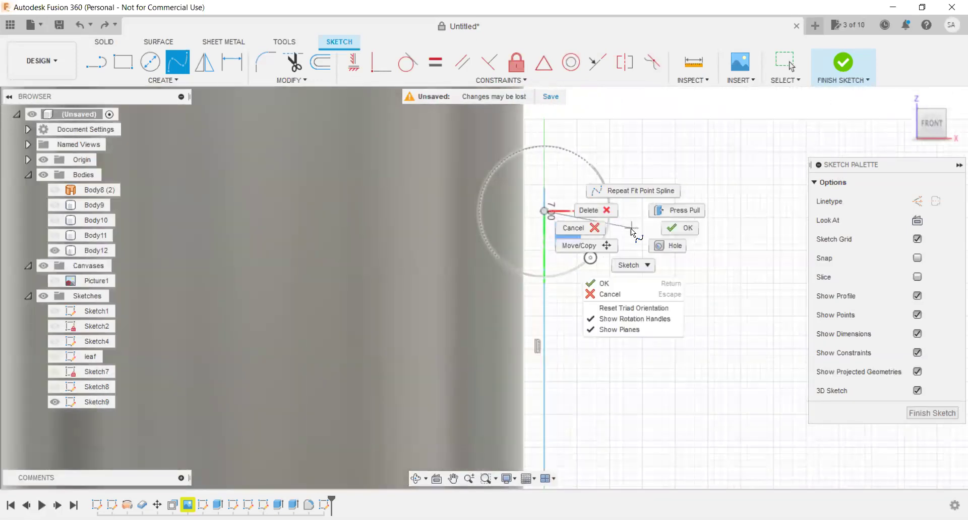
click(602, 254)
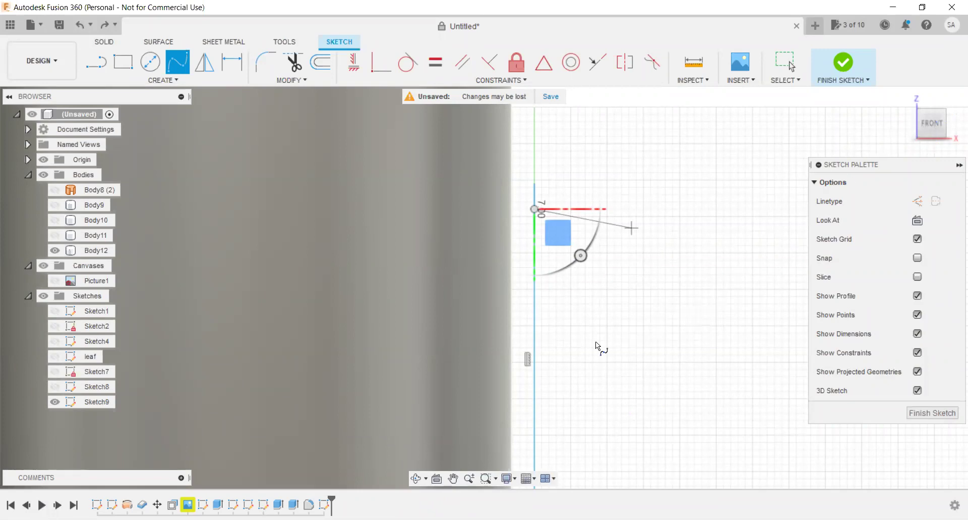
key(Escape)
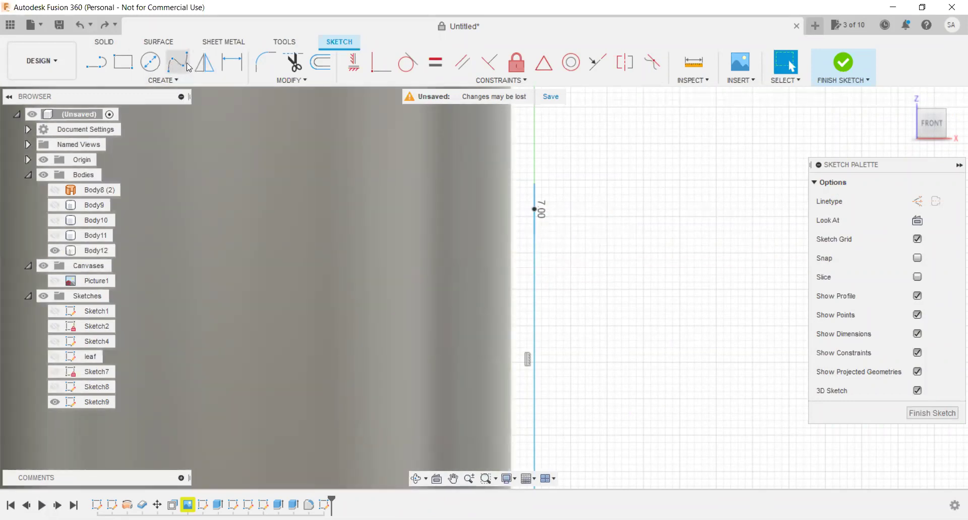
click(177, 61)
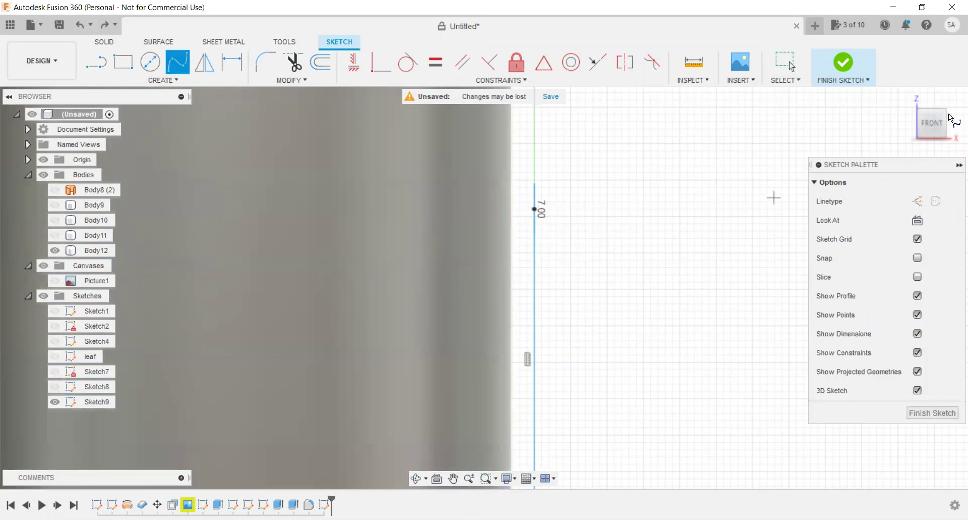
drag(951, 119, 601, 241)
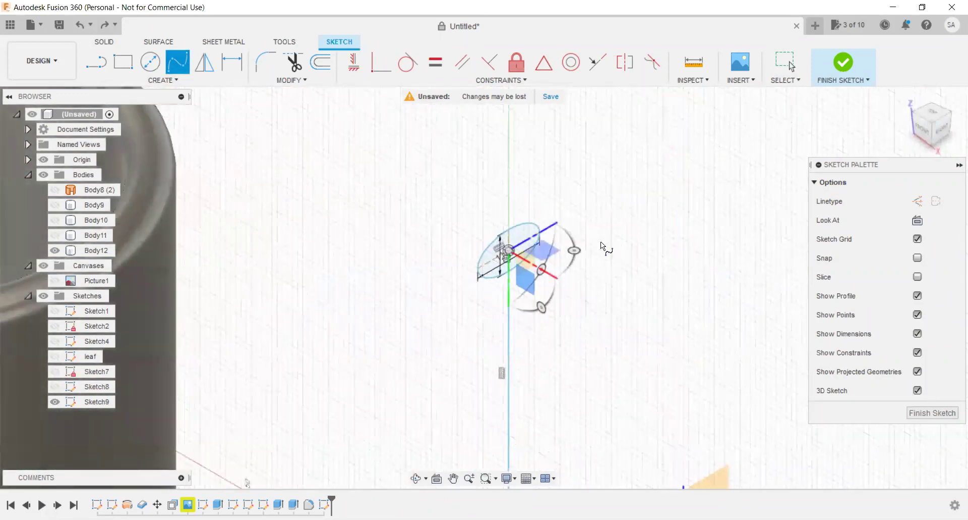
click(919, 132)
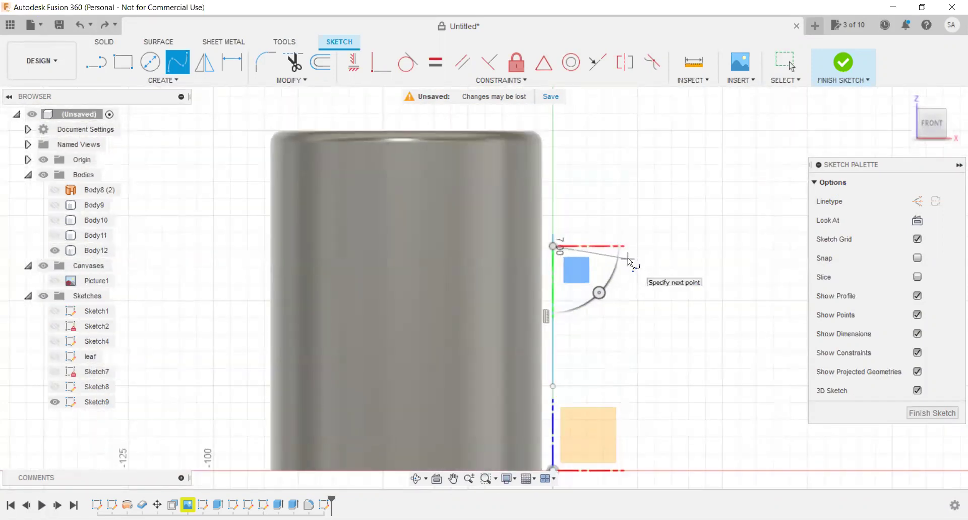
Start the spline at the 7.00 point and place fit points outward and downward, undoing a misplaced one.
click(628, 257)
scroll(637, 289, down, 2)
scroll(633, 273, up, 4)
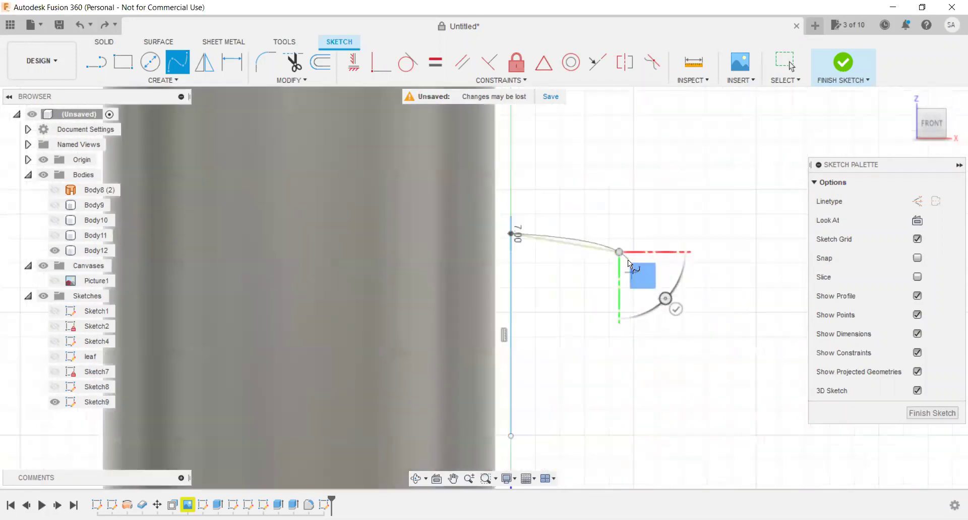
scroll(626, 265, up, 2)
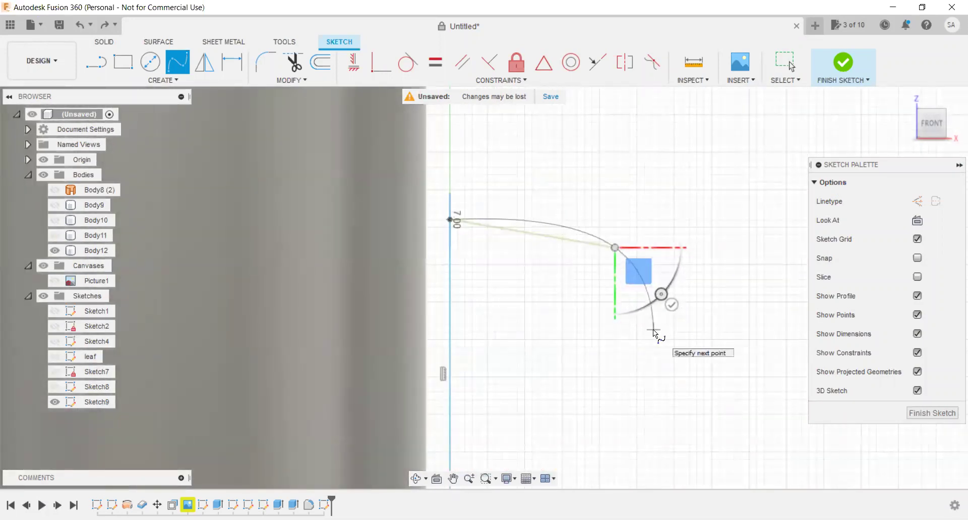
click(654, 346)
scroll(651, 349, down, 2)
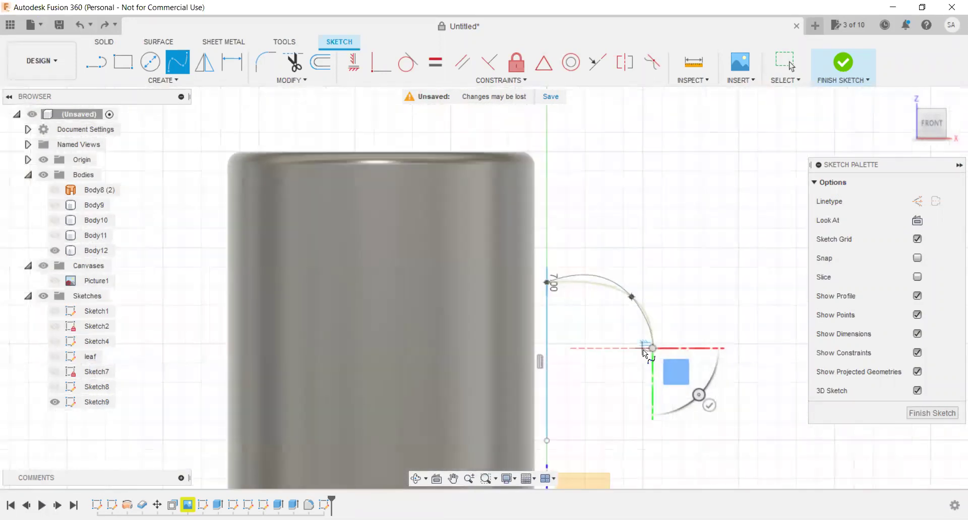
click(601, 386)
click(577, 402)
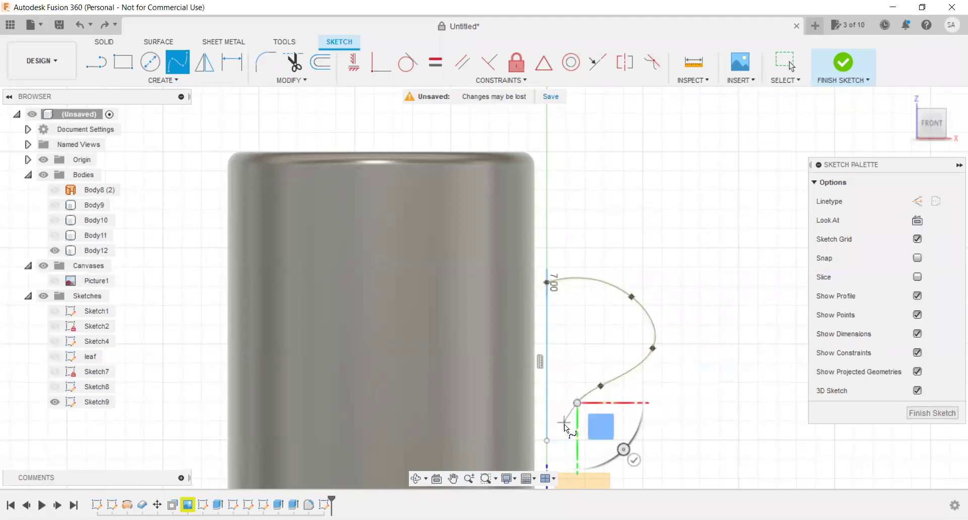
click(561, 432)
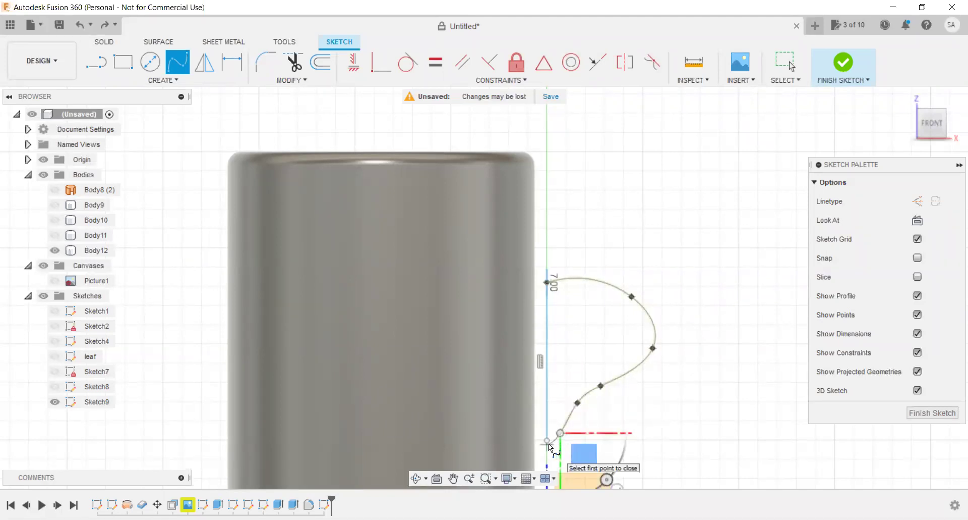
mouse_move(933, 121)
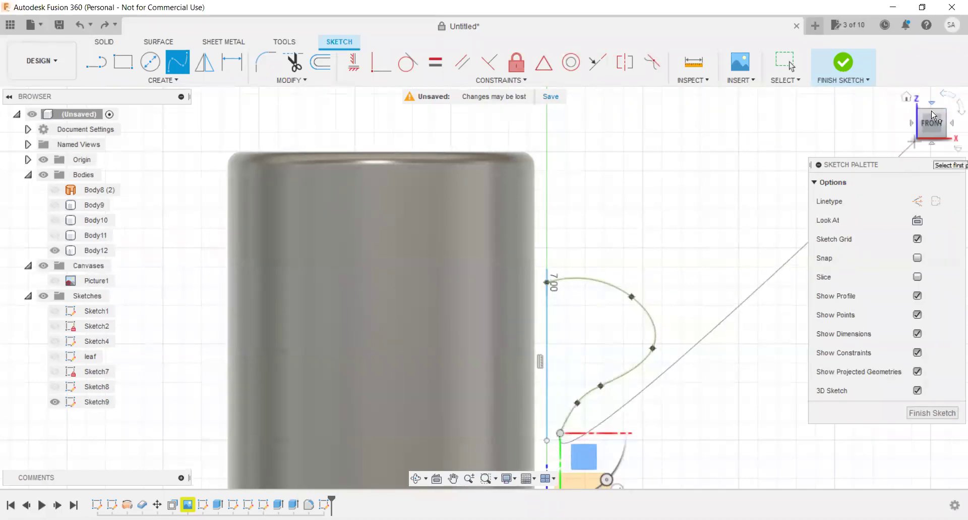
key(ctrl+z)
key(ctrl+z)
key(ctrl+z)
key(ctrl+z)
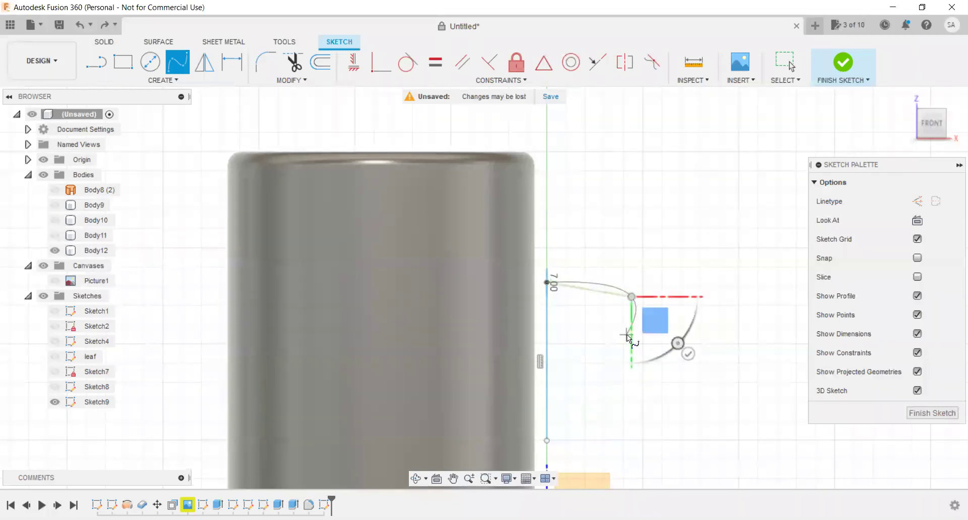
scroll(628, 335, up, 3)
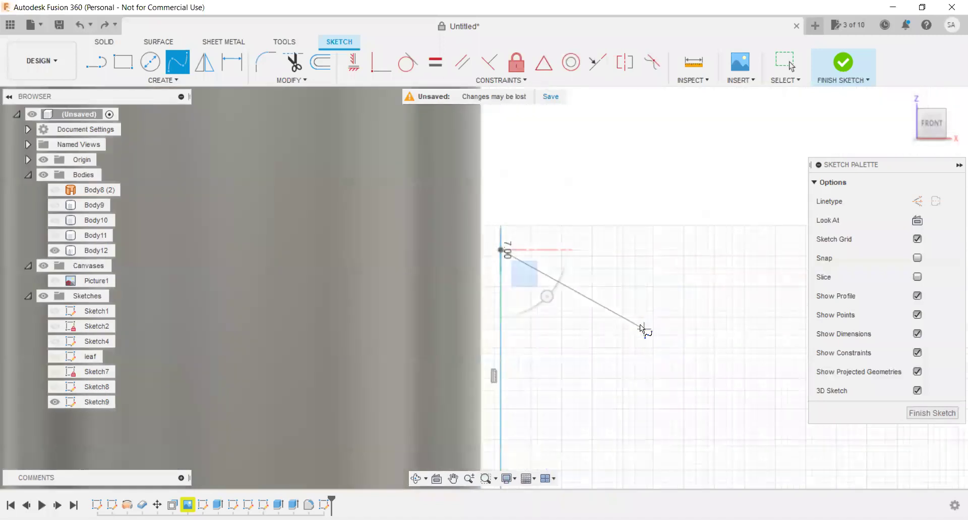
Add fit points bending the curve back inward and end the spline on the red line's endpoint.
click(606, 270)
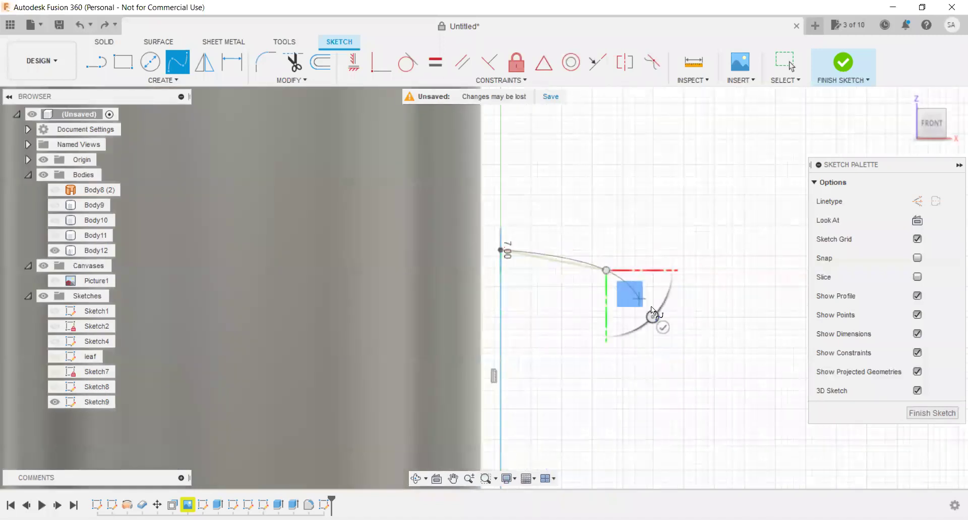
scroll(671, 363, up, 2)
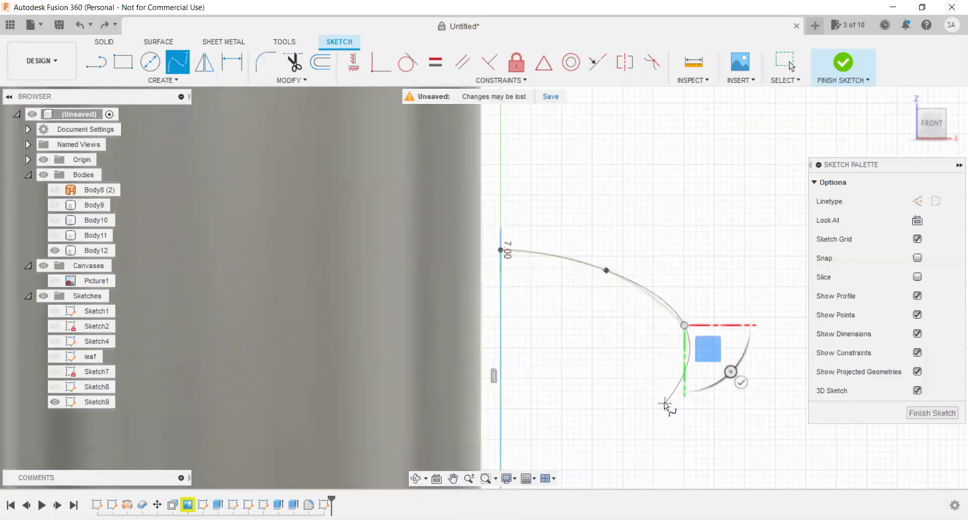
scroll(664, 403, down, 2)
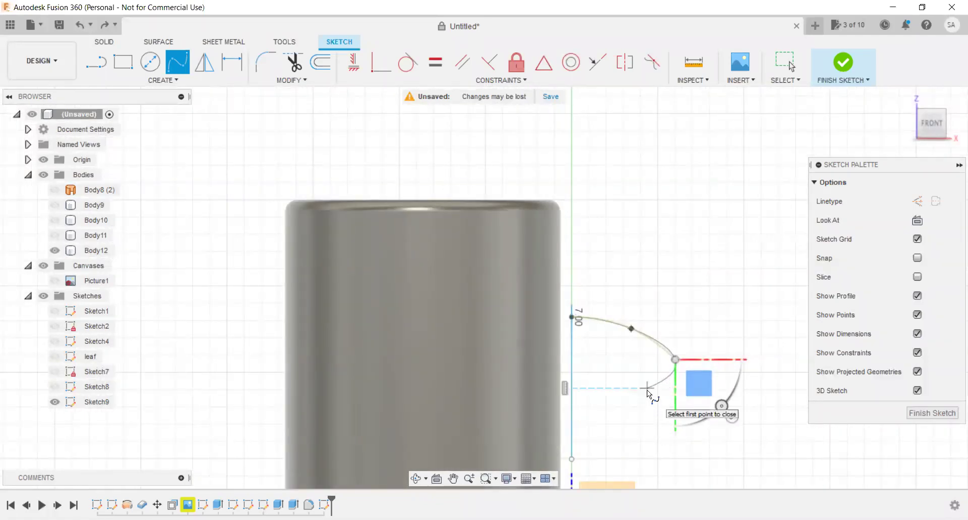
key(ctrl+z)
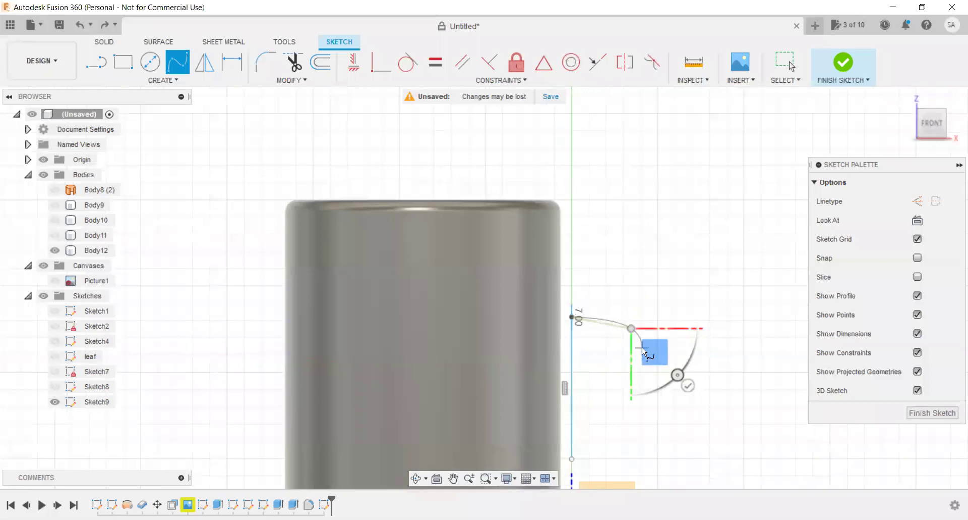
scroll(643, 347, up, 1)
scroll(643, 347, up, 2)
scroll(643, 347, up, 2)
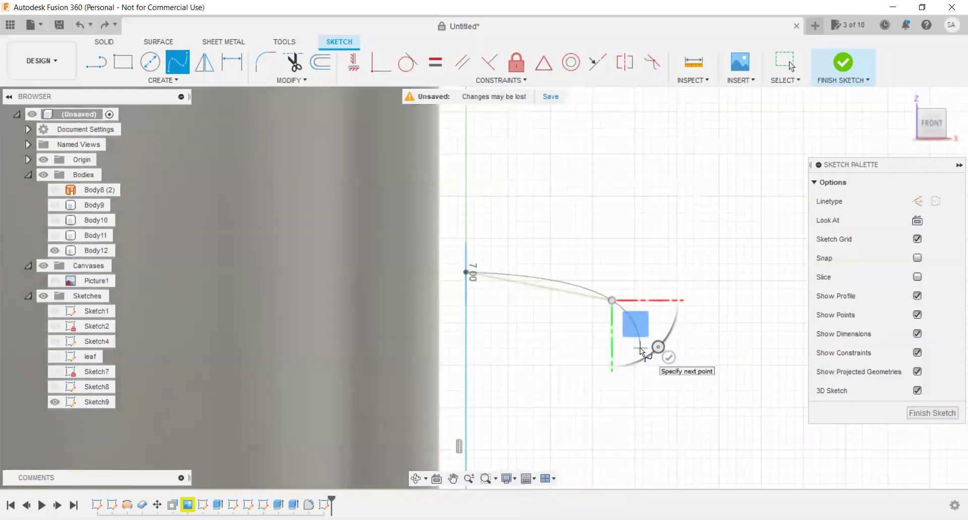
click(641, 348)
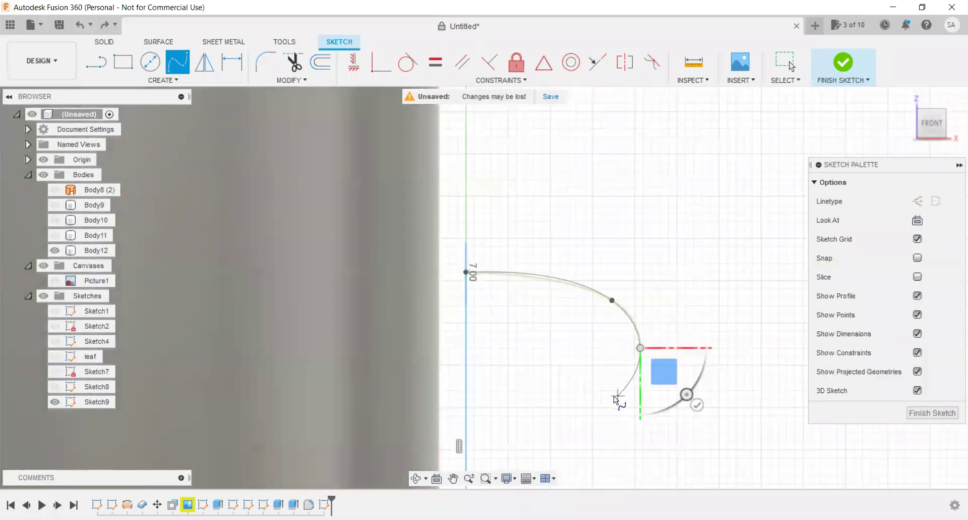
click(613, 396)
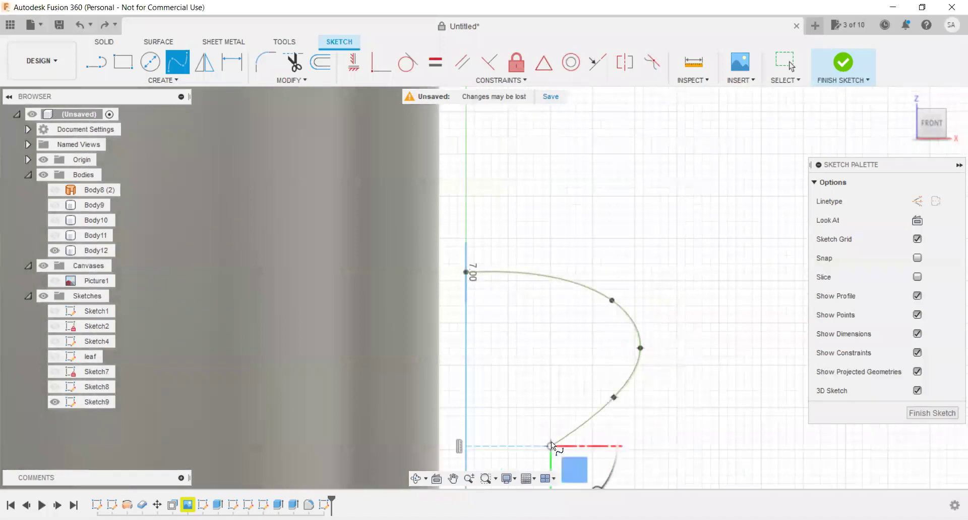
scroll(552, 441, down, 2)
scroll(552, 436, down, 3)
double_click(555, 430)
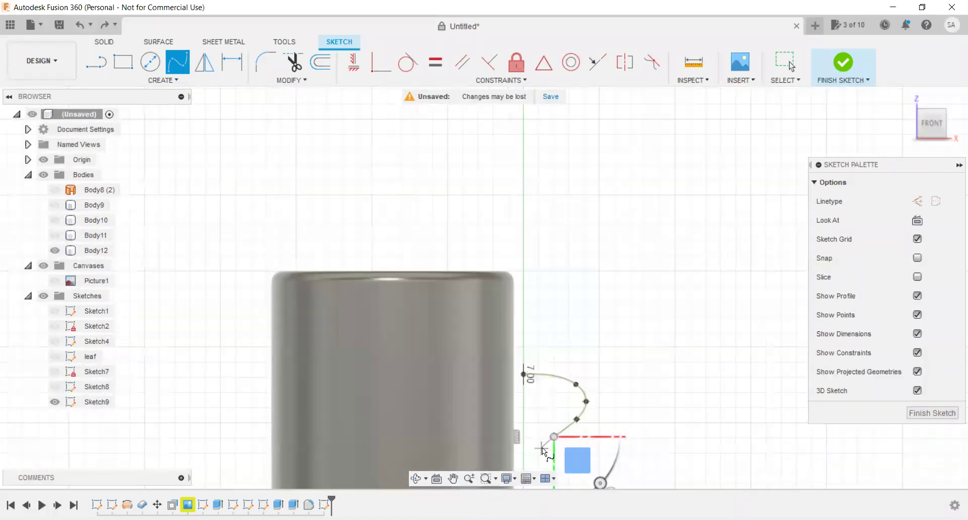
scroll(539, 444, down, 1)
scroll(550, 434, down, 1)
scroll(560, 425, down, 1)
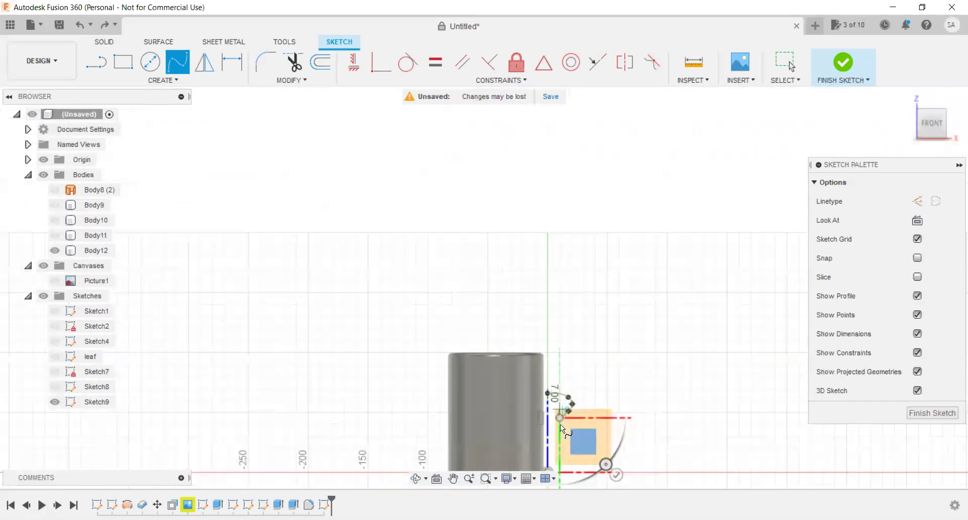
scroll(555, 425, up, 2)
scroll(553, 426, up, 2)
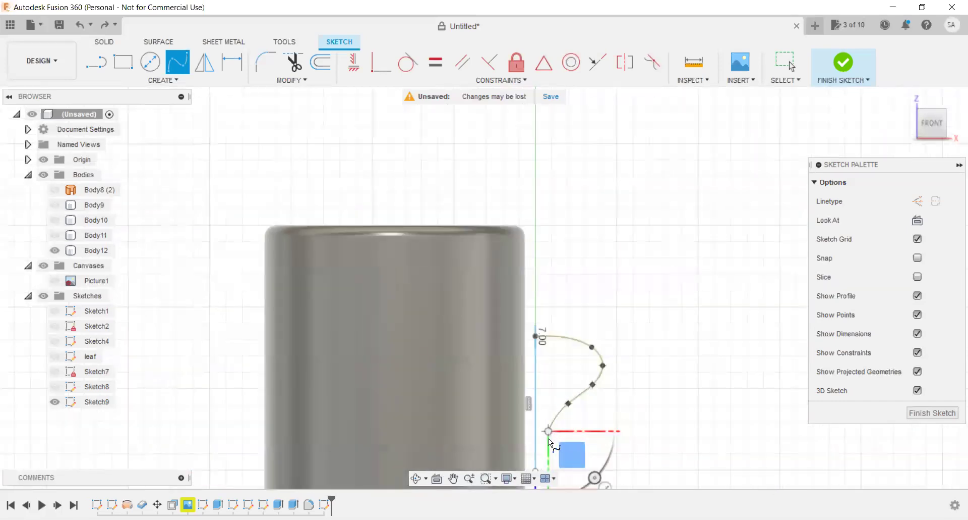
click(548, 430)
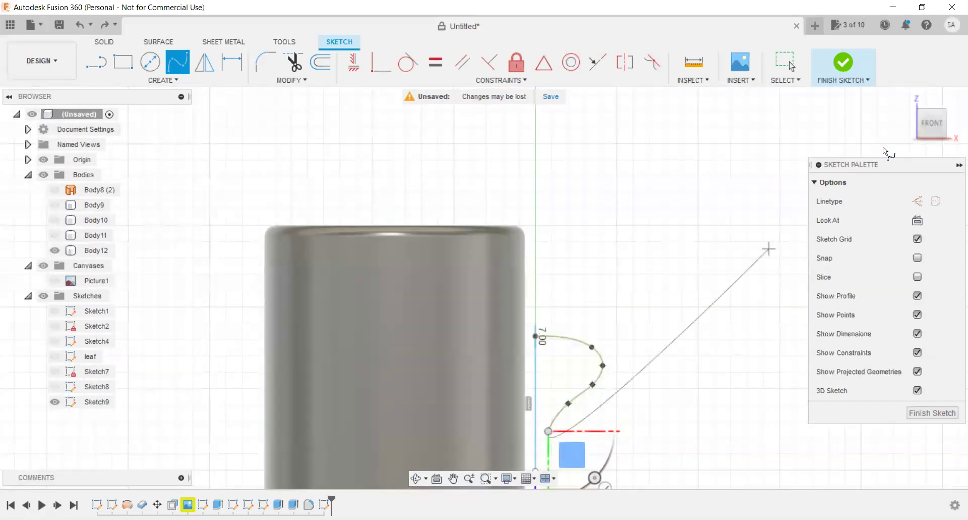
Close the spline at the sketch start point and confirm it.
click(946, 113)
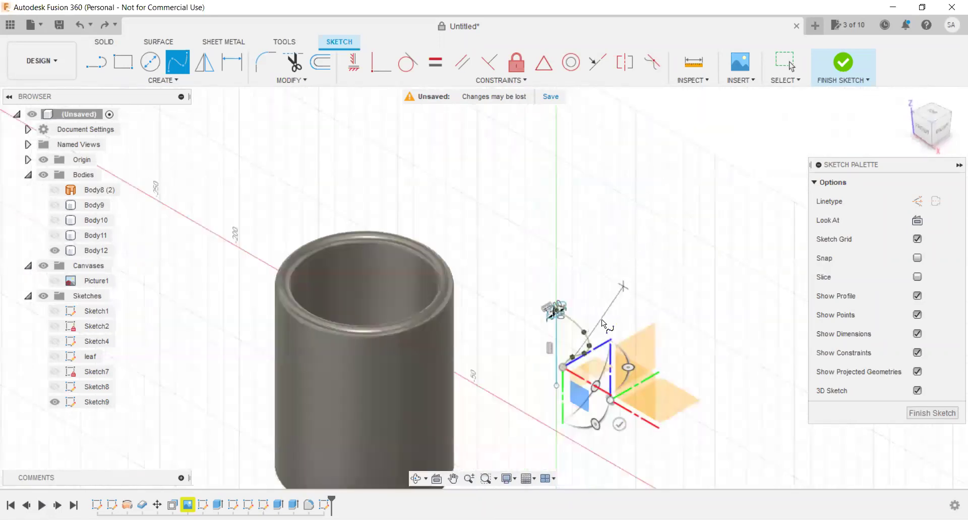
scroll(522, 422, up, 3)
scroll(522, 422, down, 2)
scroll(558, 410, up, 3)
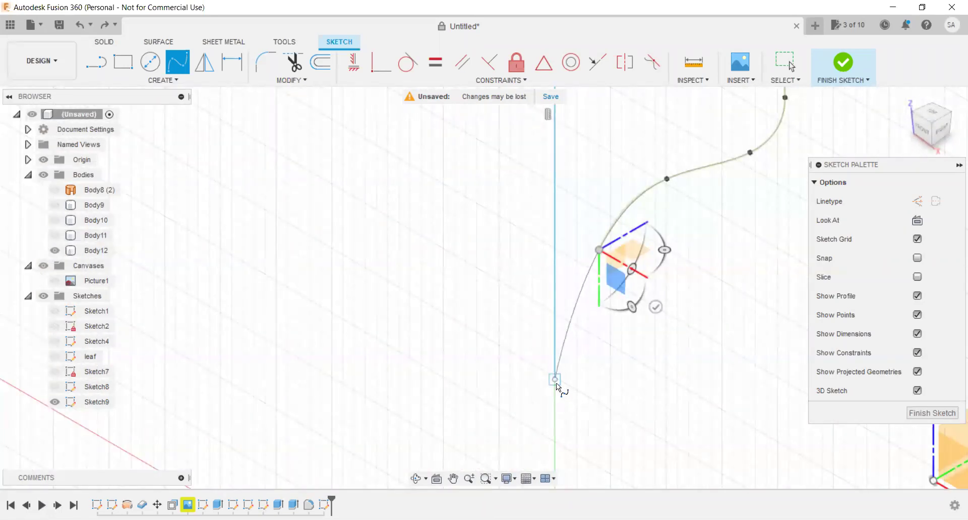
click(557, 382)
click(558, 383)
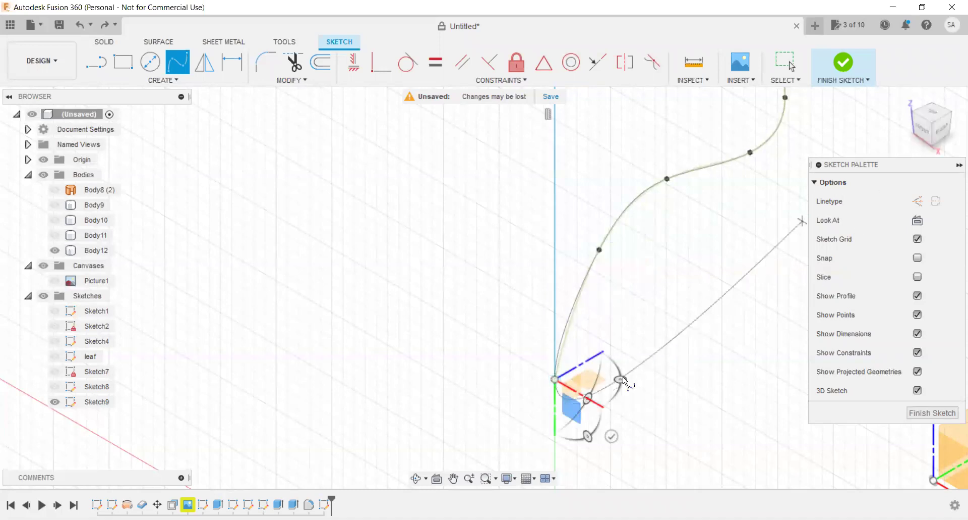
click(612, 435)
Stop drawing splines and select the handle curve.
mouse_move(628, 333)
shift+middle_down()
mouse_move(636, 295)
mouse_move(625, 287)
shift+middle_up()
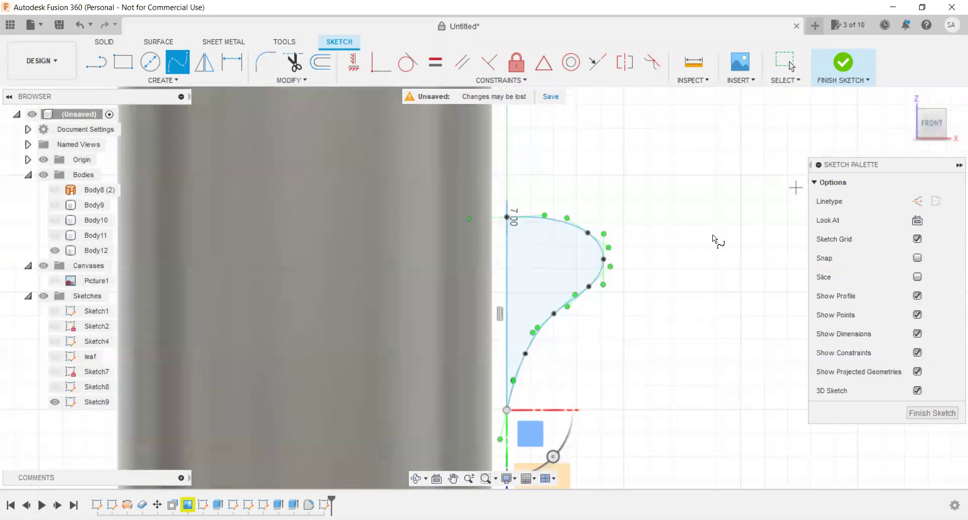
scroll(528, 349, up, 2)
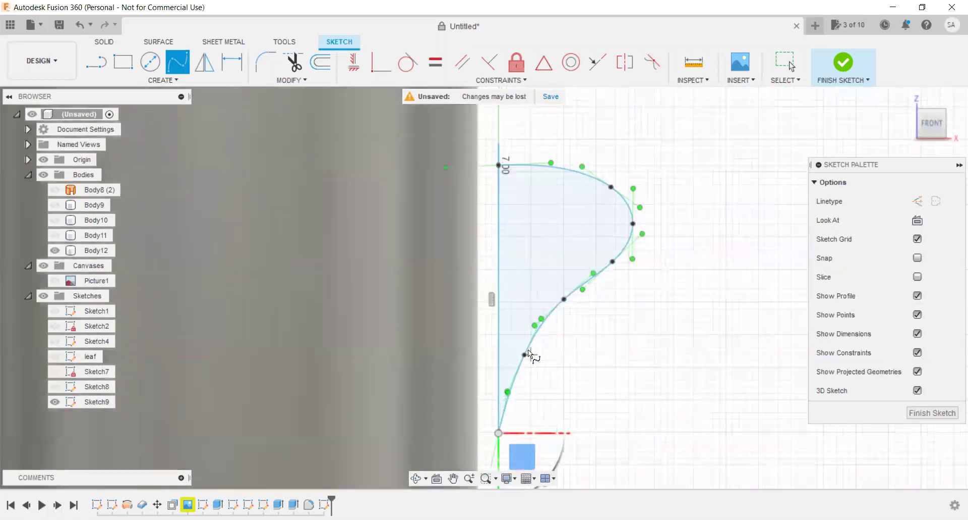
key(Escape)
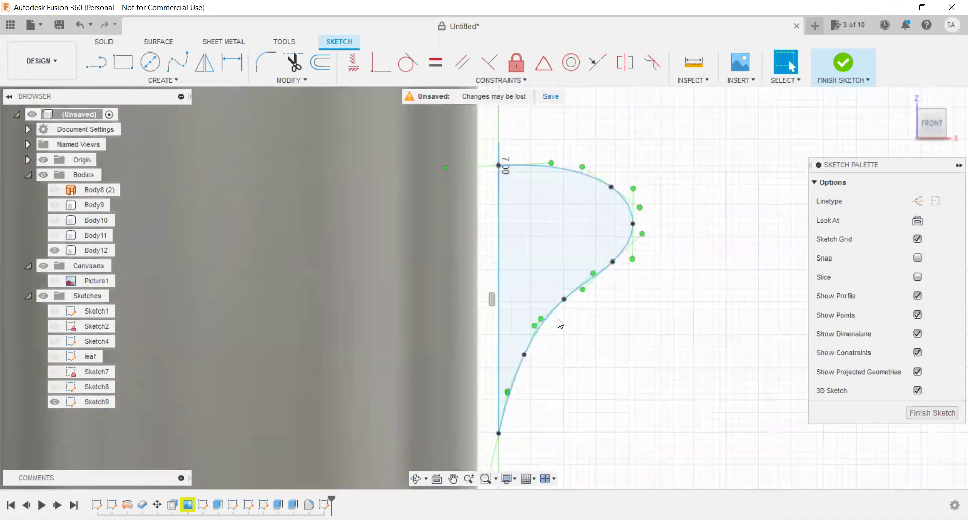
scroll(558, 320, up, 2)
click(565, 286)
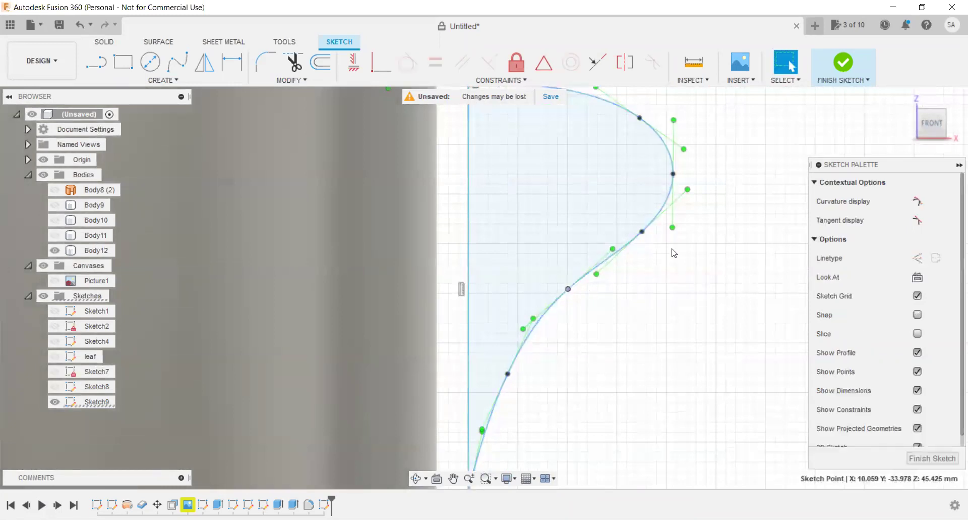
scroll(600, 288, down, 5)
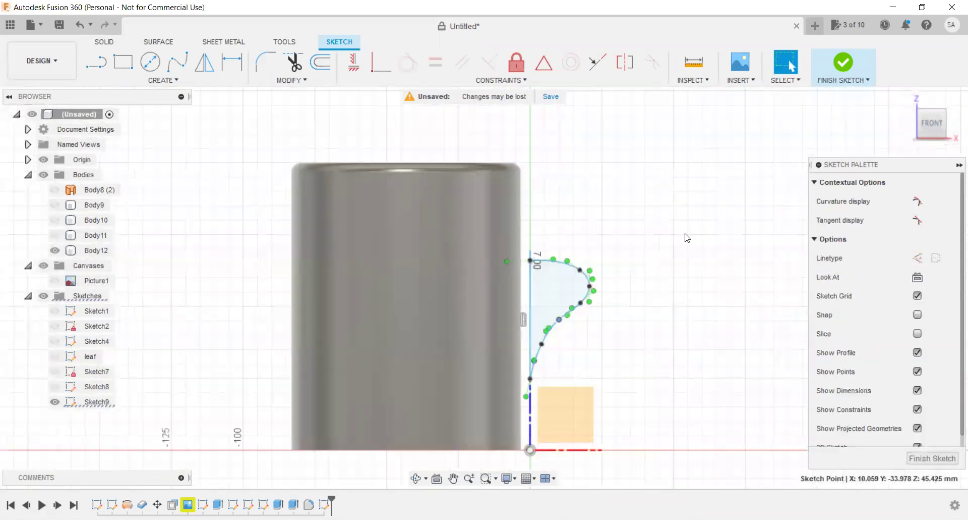
mouse_move(932, 122)
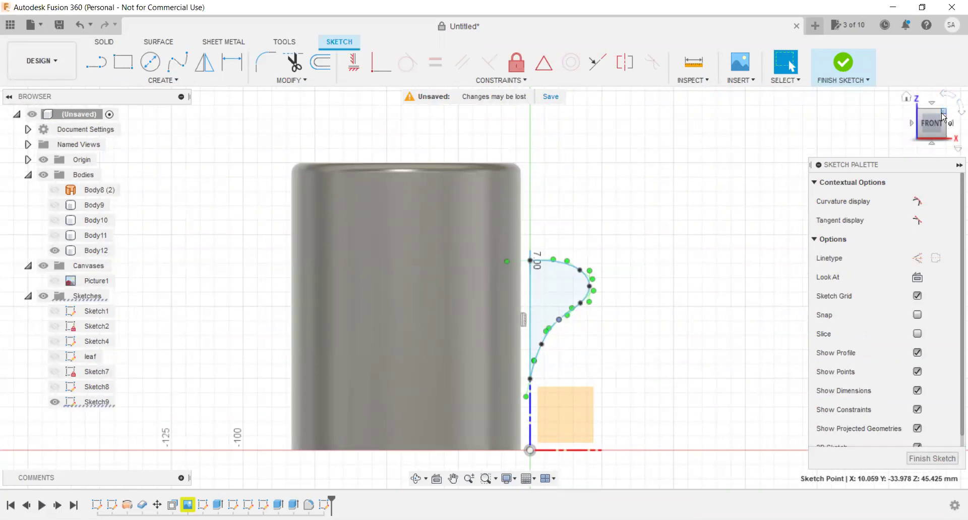
click(944, 117)
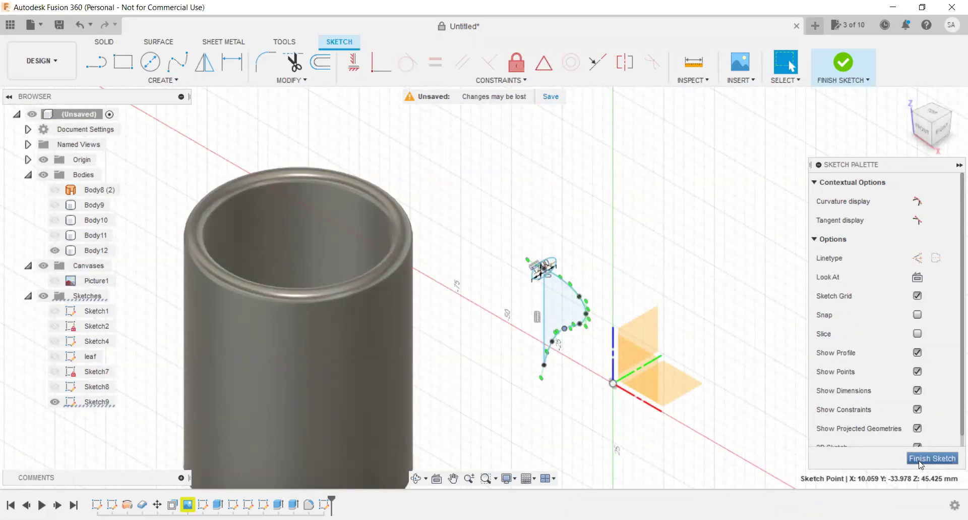
Finish the sketch, delete the vertical line, and preview a sweep of the circle along the spline.
click(545, 303)
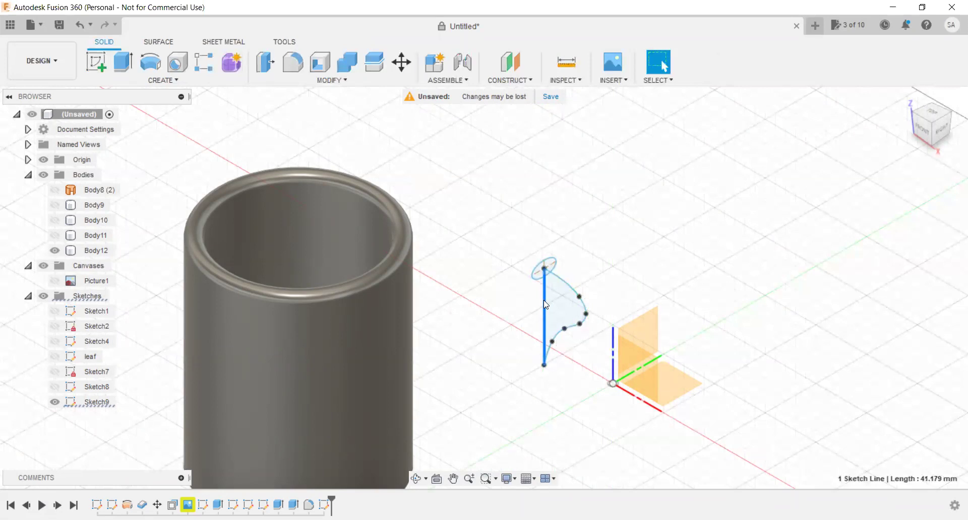
key(Delete)
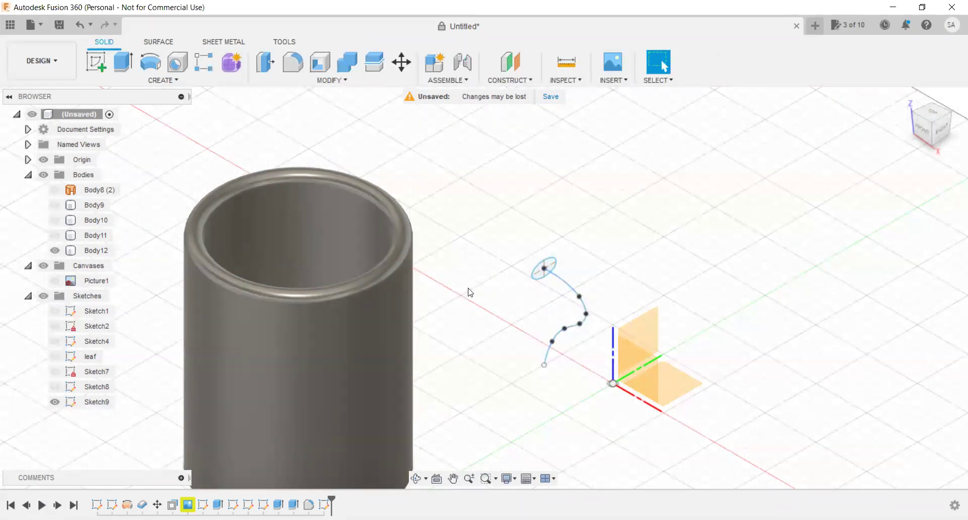
click(162, 80)
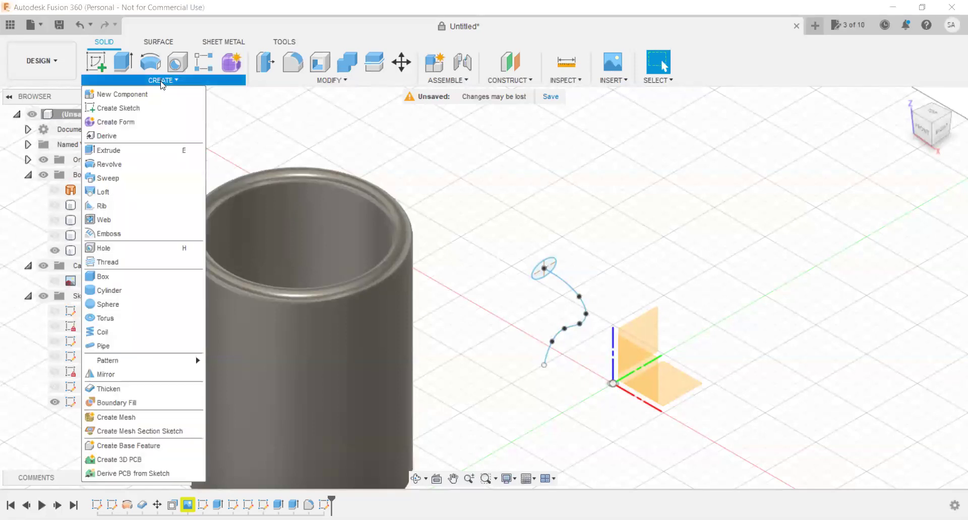
click(108, 178)
scroll(538, 303, up, 3)
scroll(499, 244, up, 3)
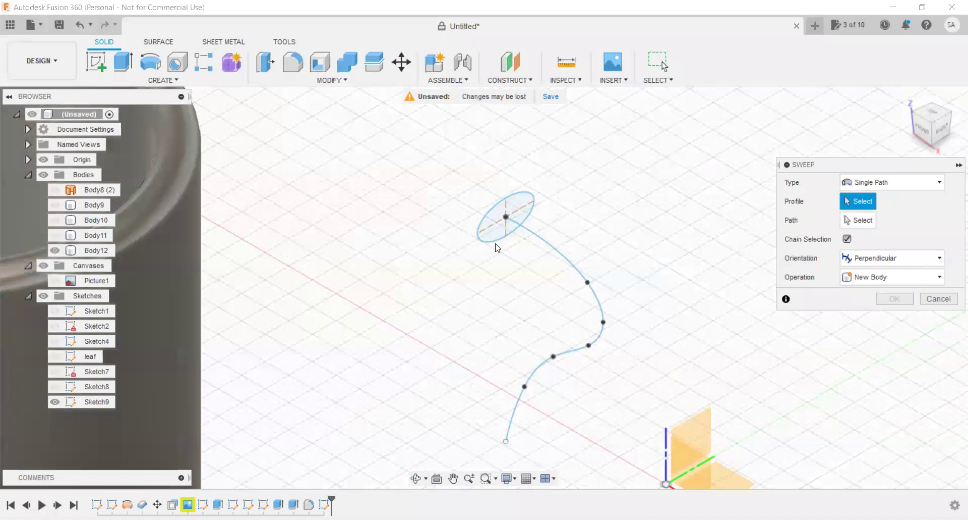
scroll(486, 214, up, 3)
click(498, 212)
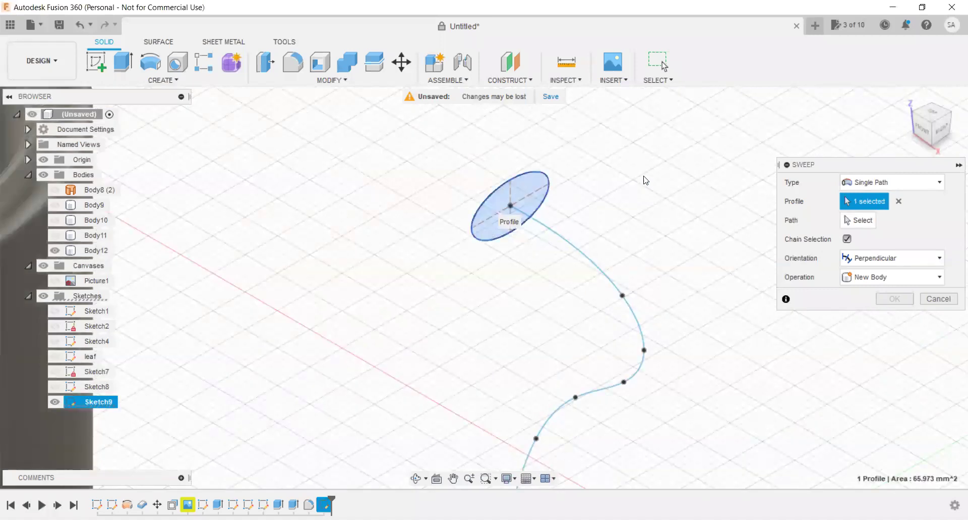
scroll(644, 179, up, 1)
click(850, 222)
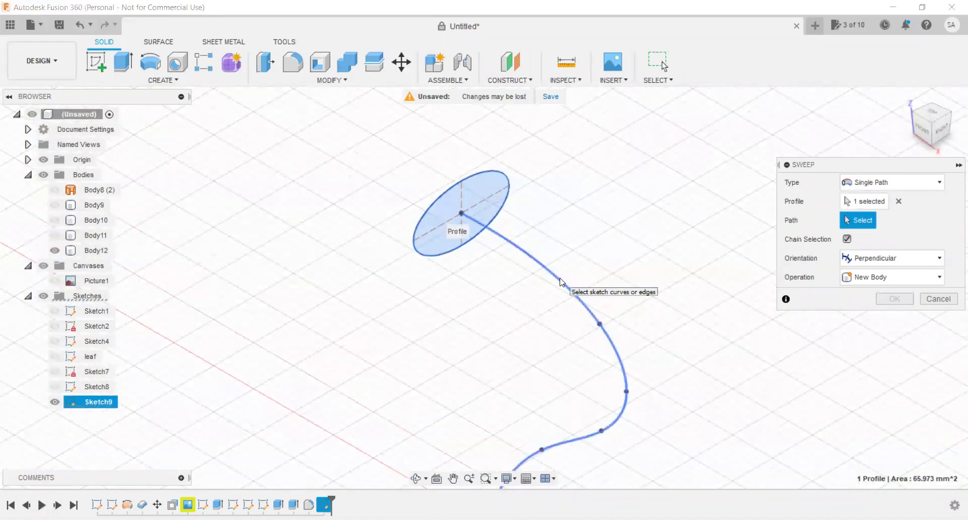
click(599, 167)
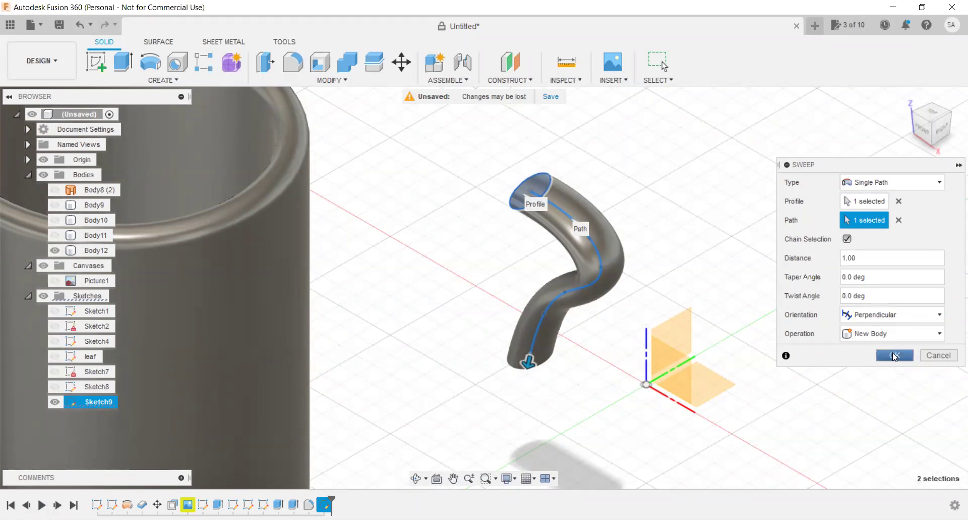
Commit the sweep as tube Body13, view it isometrically, and open Modify > Align.
click(893, 356)
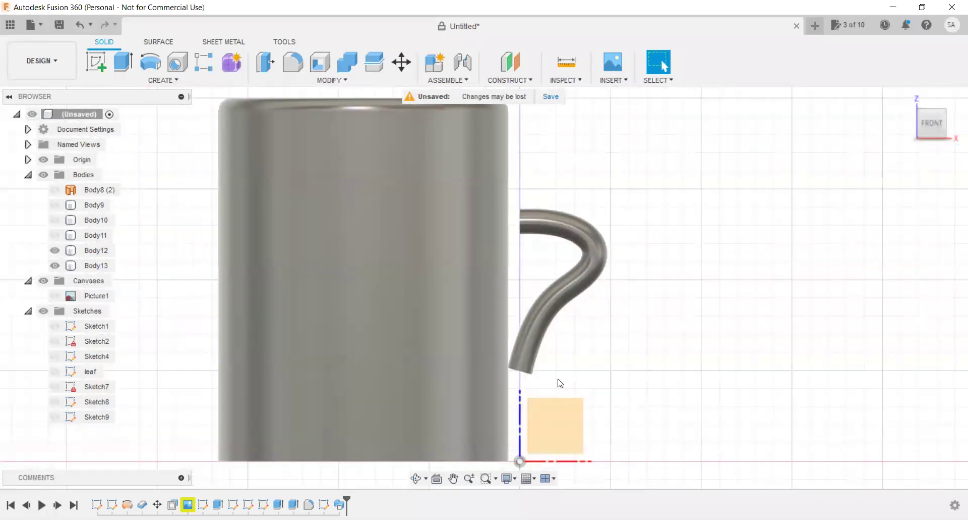
scroll(525, 383, down, 2)
scroll(524, 382, up, 3)
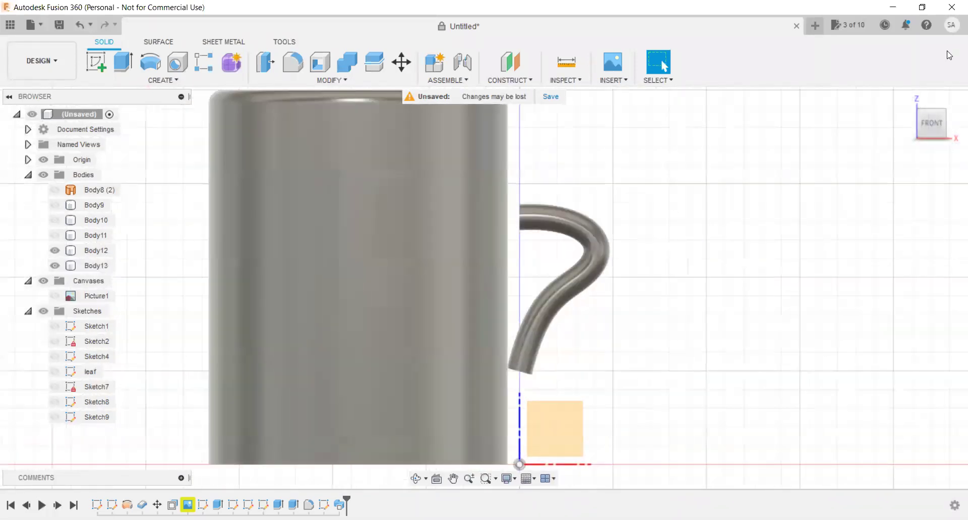
click(945, 110)
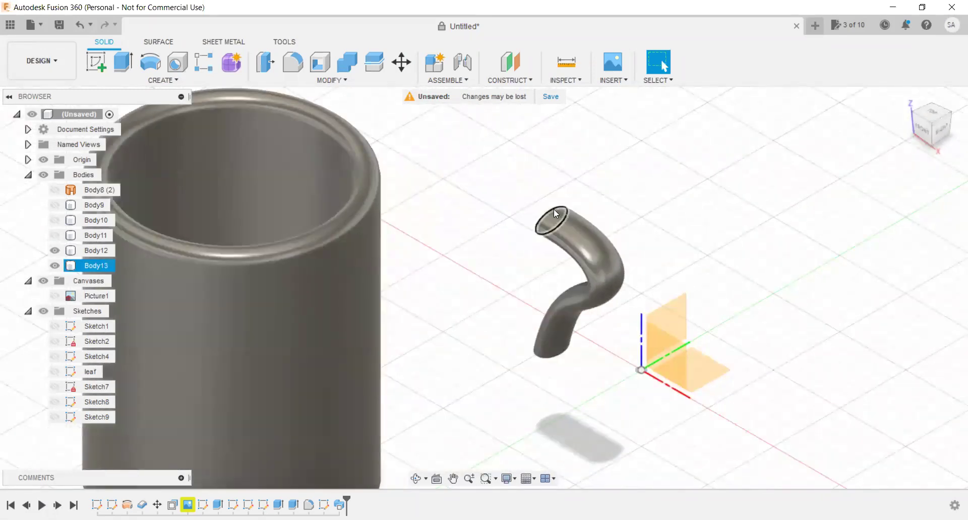
scroll(440, 363, down, 3)
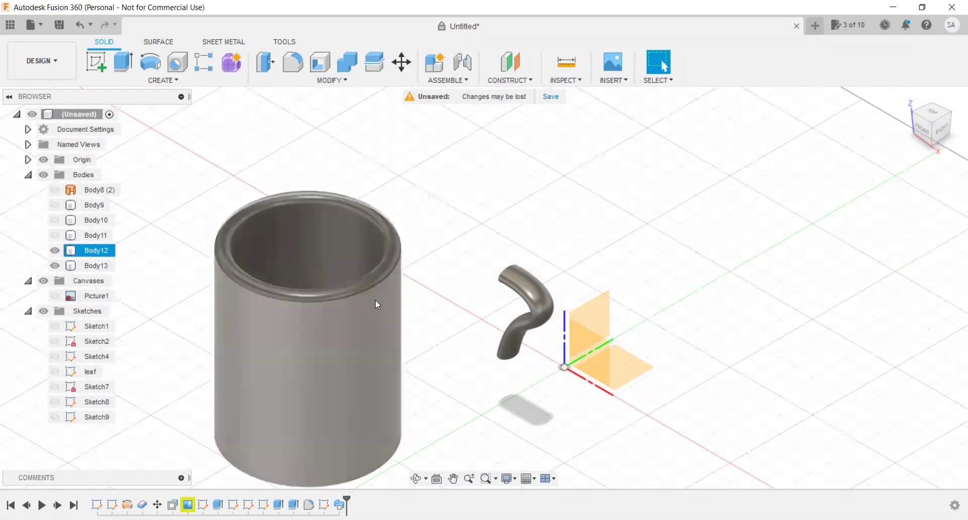
click(332, 80)
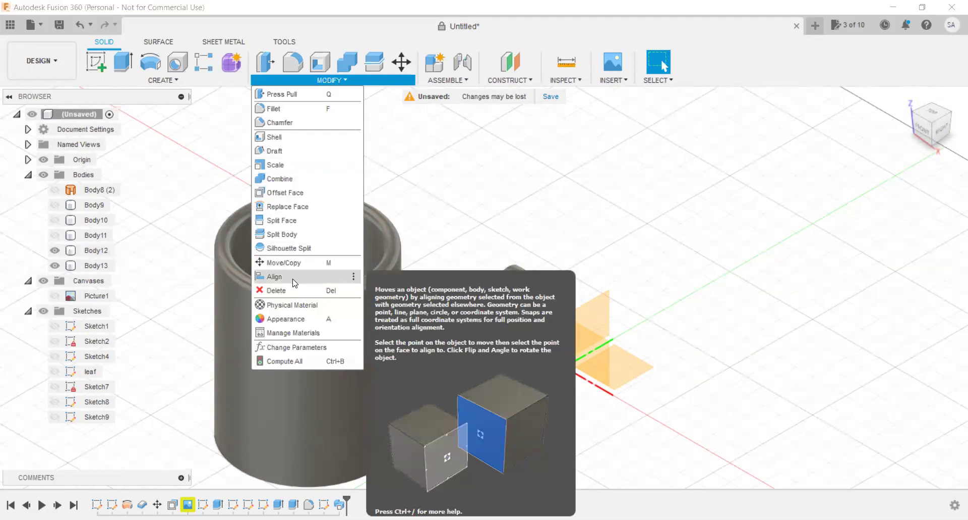
Set the handle's end edge as the Align source and the cup as the target.
click(913, 116)
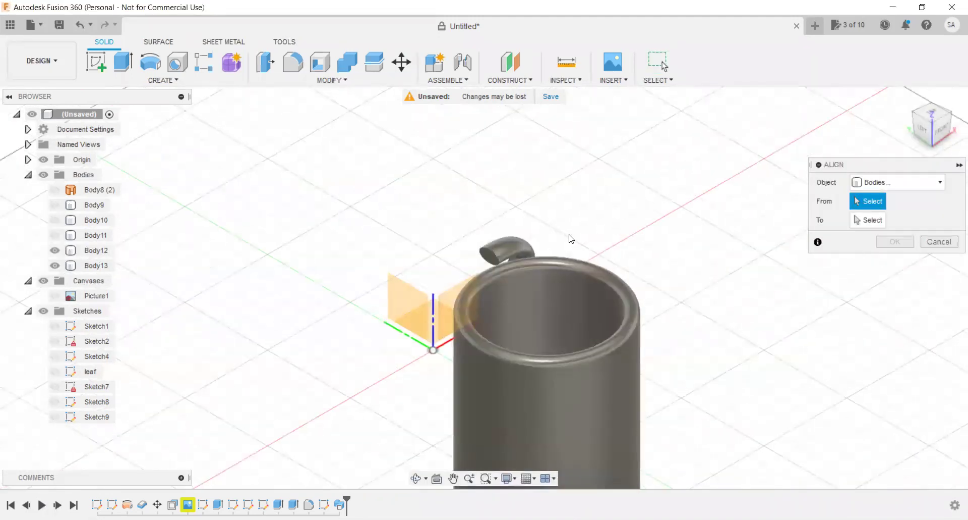
click(487, 260)
click(951, 117)
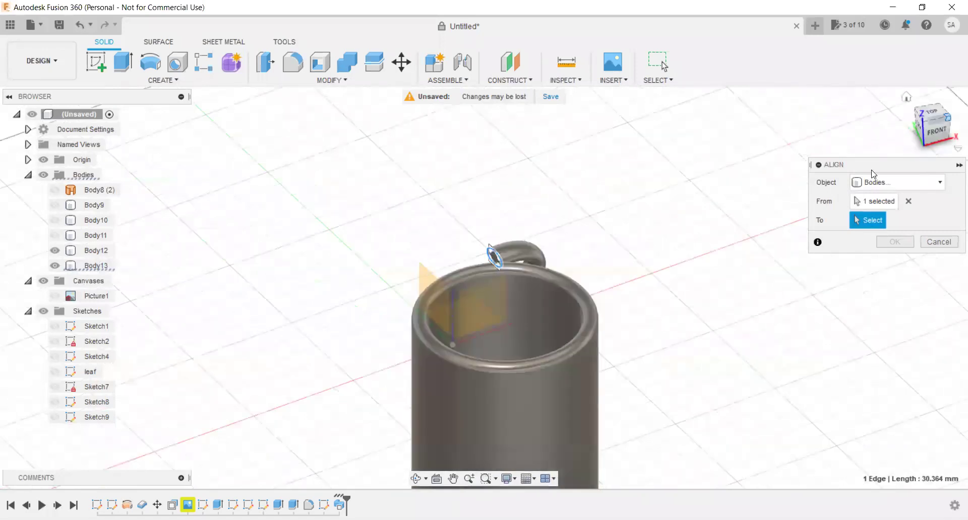
click(378, 329)
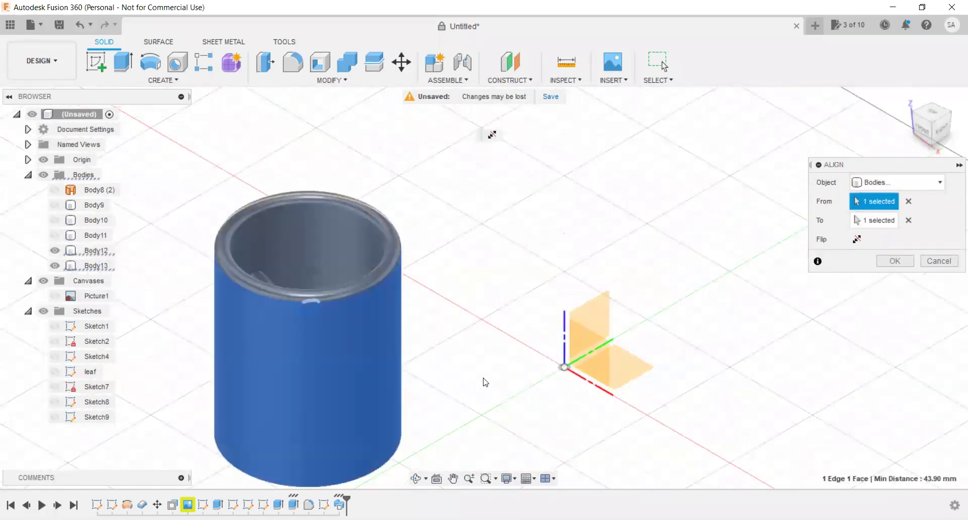
scroll(247, 327, up, 3)
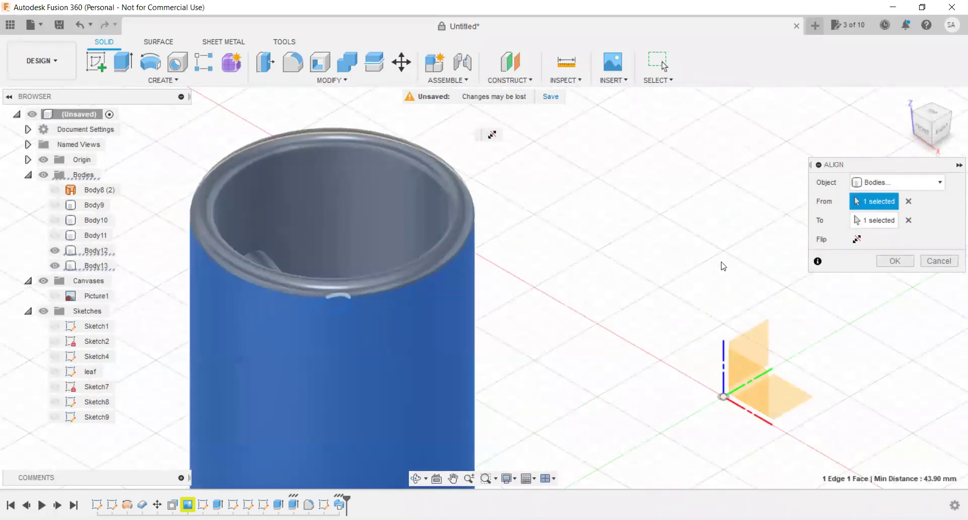
click(932, 114)
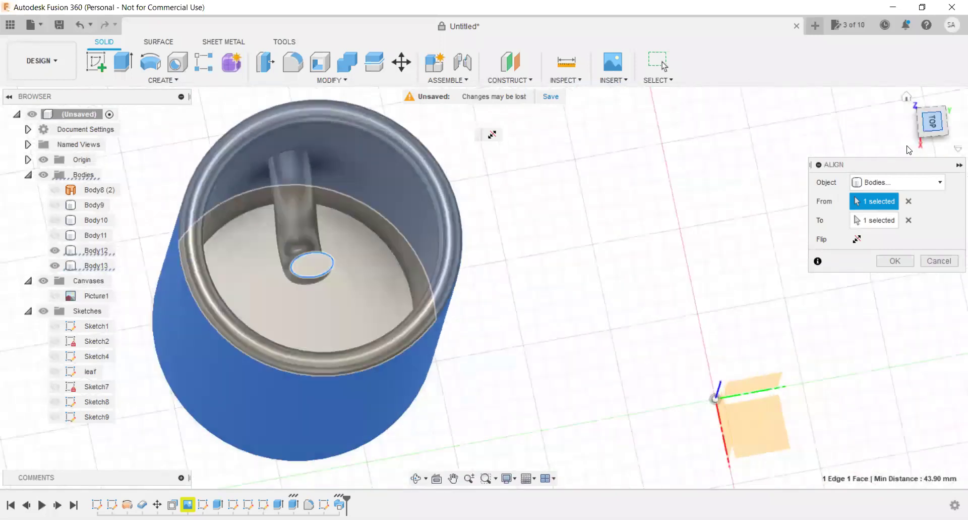
Try flipping the handle placement several times, then clear the cup target selection.
click(857, 239)
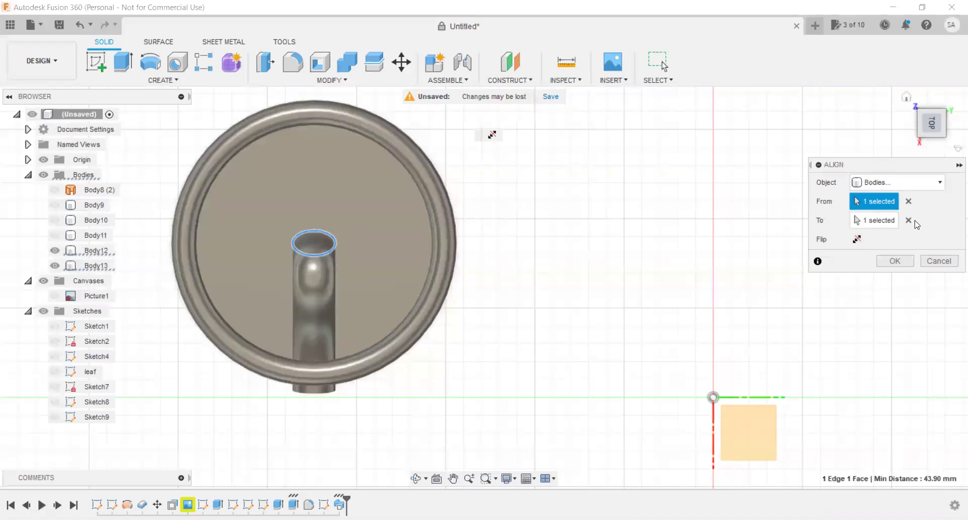
click(857, 239)
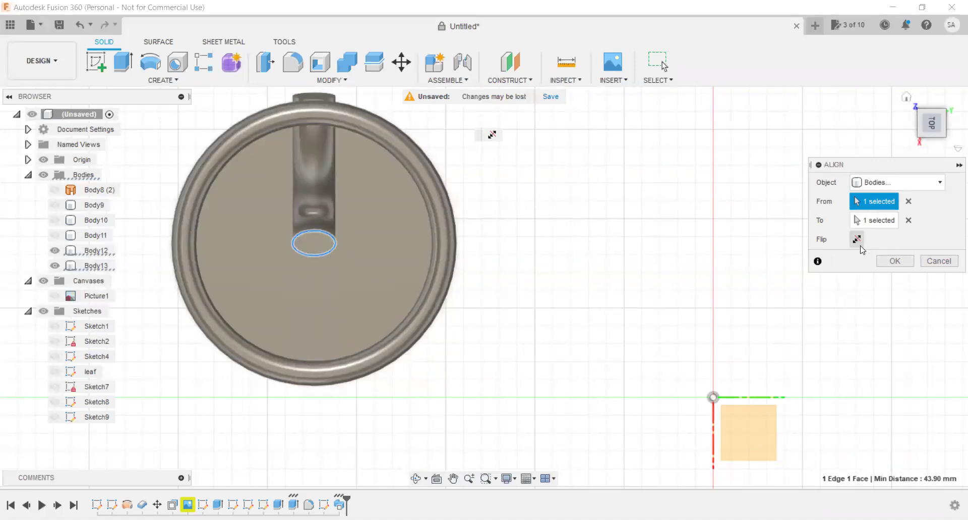
click(860, 244)
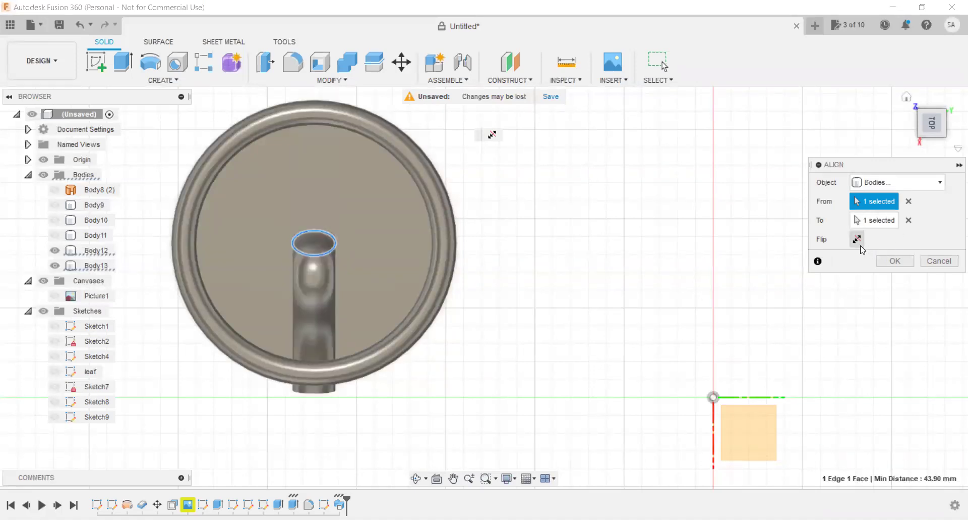
click(925, 112)
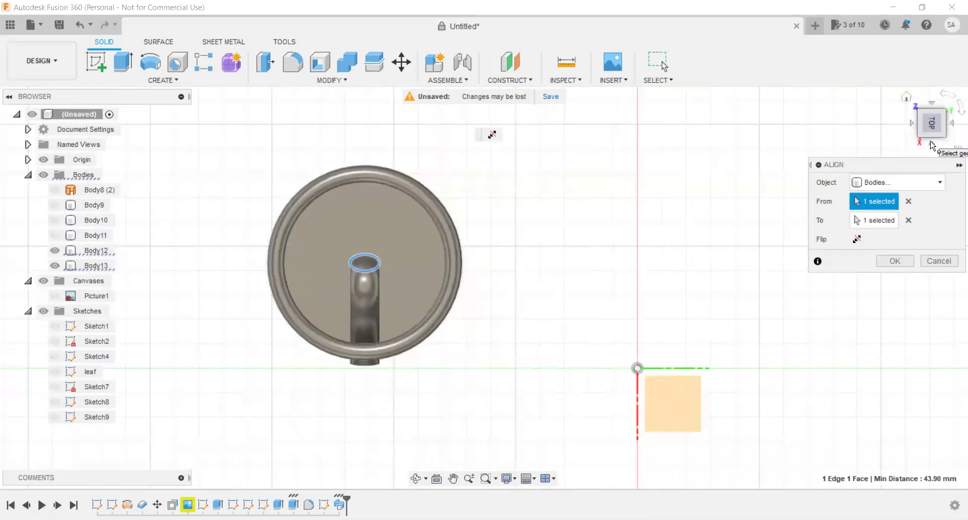
click(933, 146)
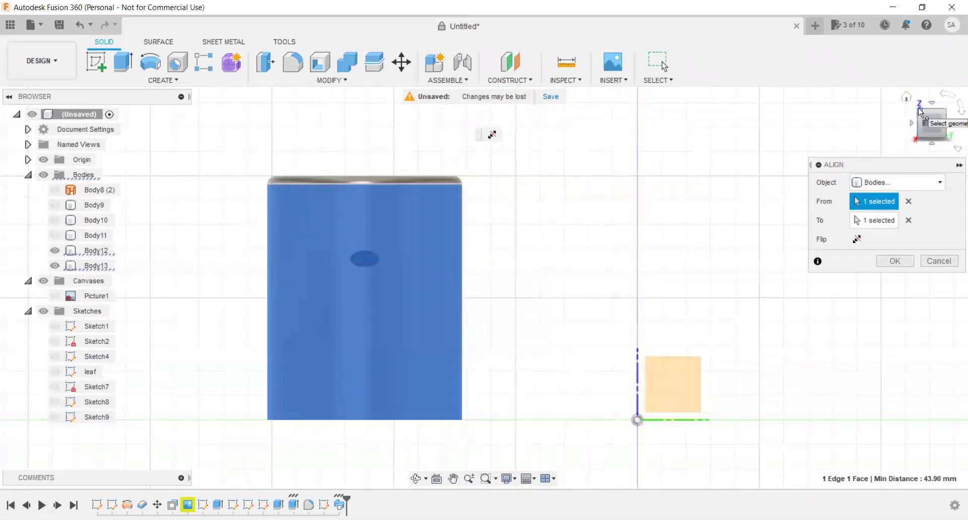
click(919, 111)
scroll(397, 291, up, 5)
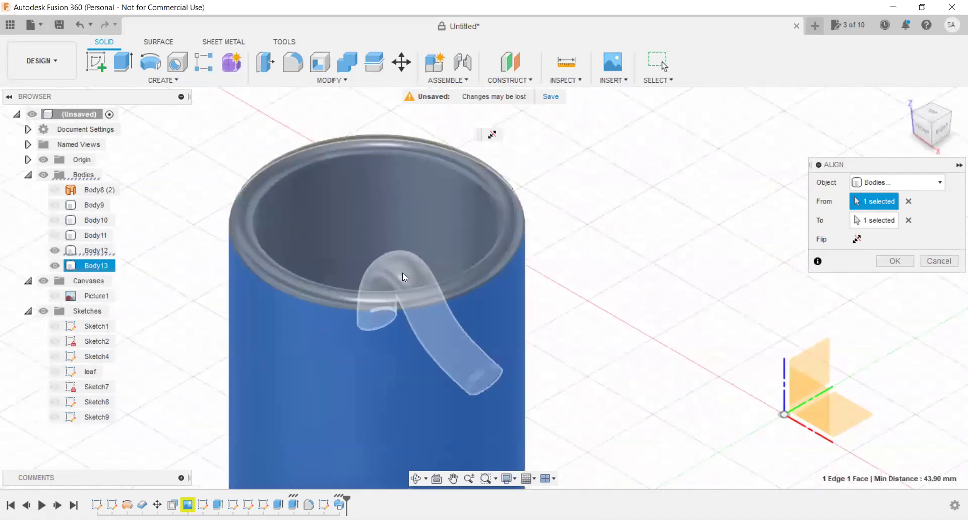
click(857, 239)
scroll(710, 298, down, 2)
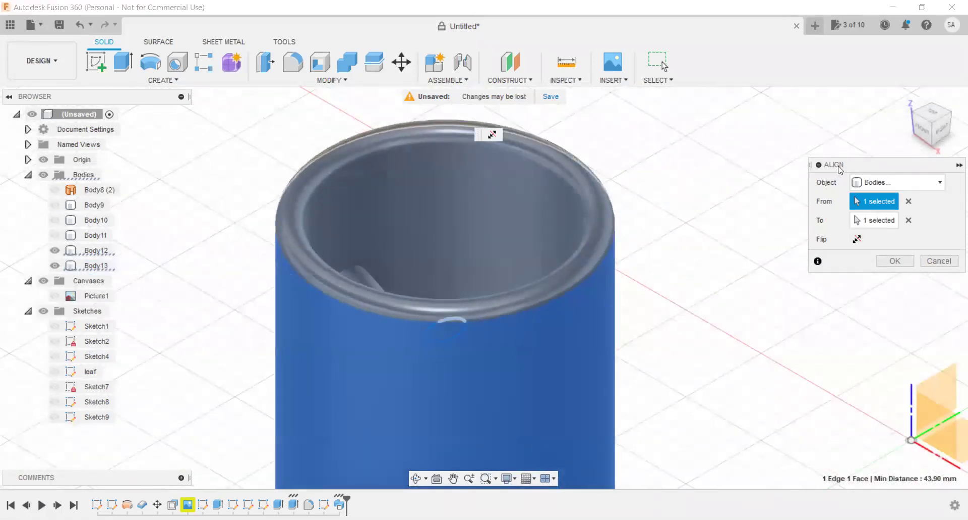
click(917, 115)
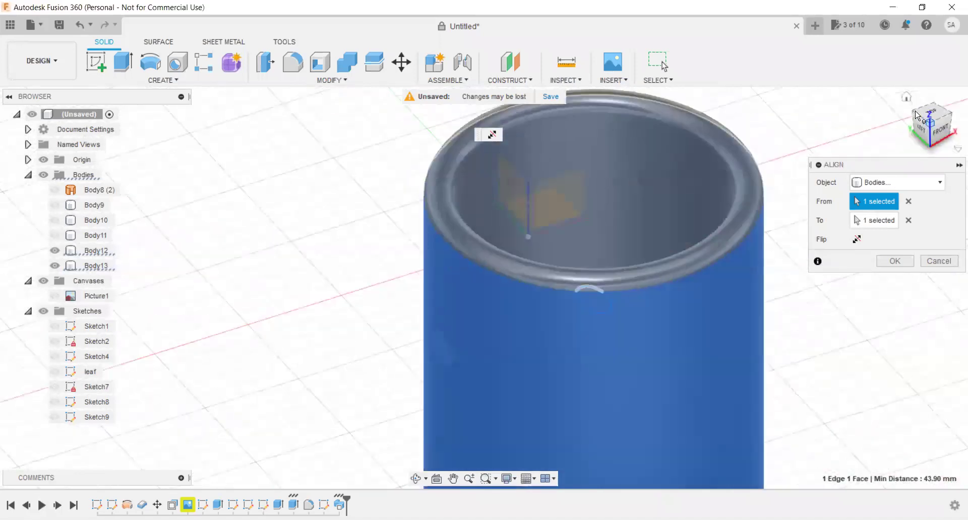
drag(923, 117, 784, 262)
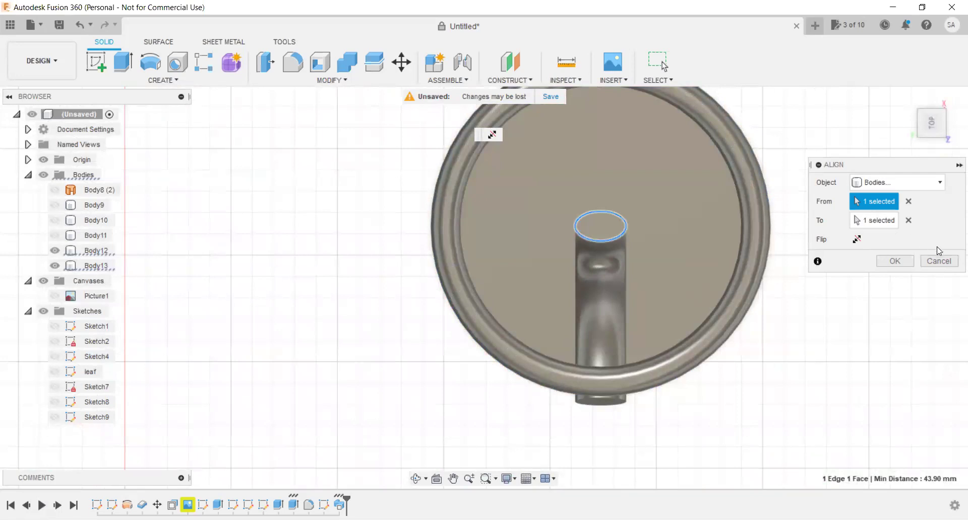
click(909, 220)
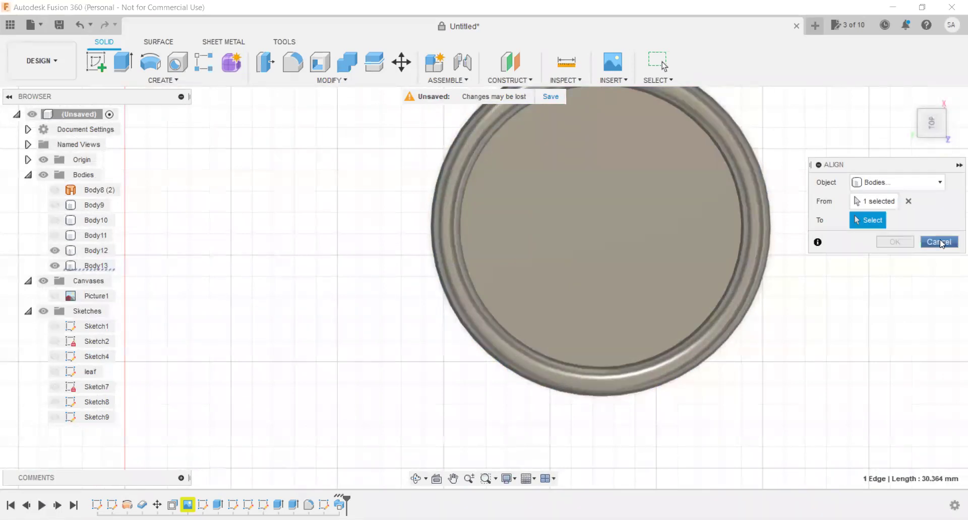
Cancel Align, leaving the handle unmoved, and fit the whole cup and handle in view.
click(942, 243)
click(946, 115)
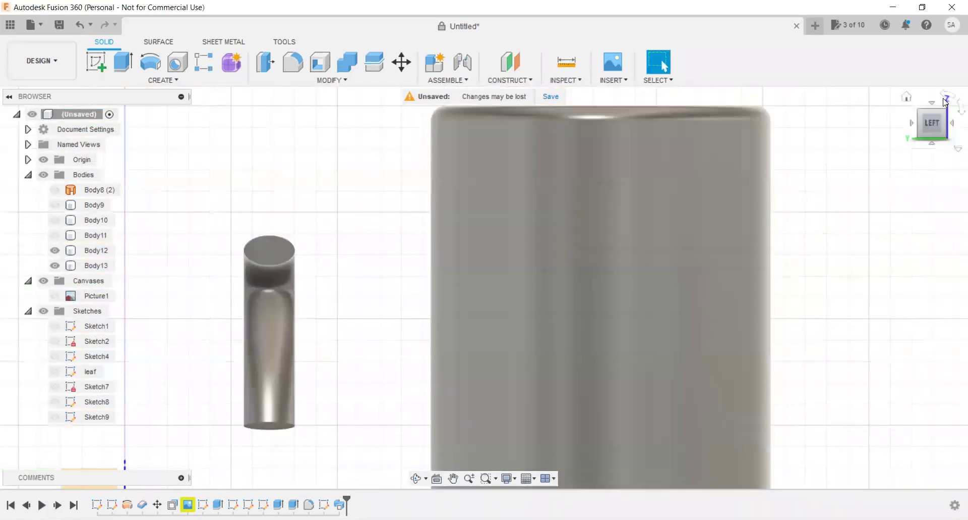
click(946, 115)
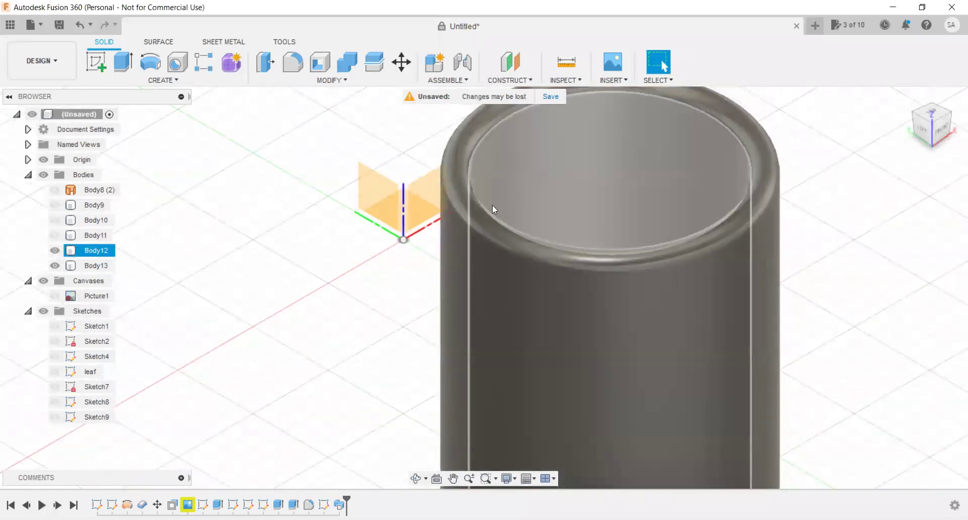
scroll(474, 126, up, 2)
scroll(489, 127, up, 2)
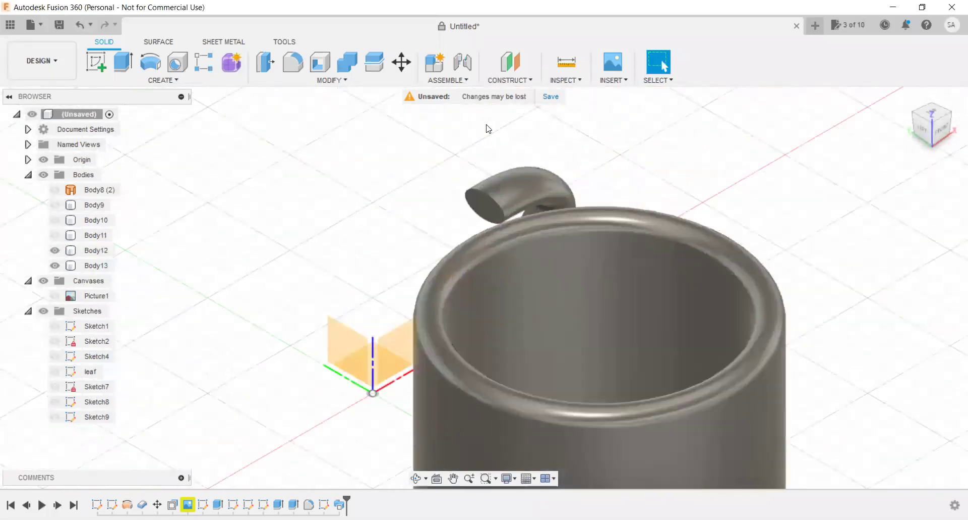
scroll(490, 131, up, 2)
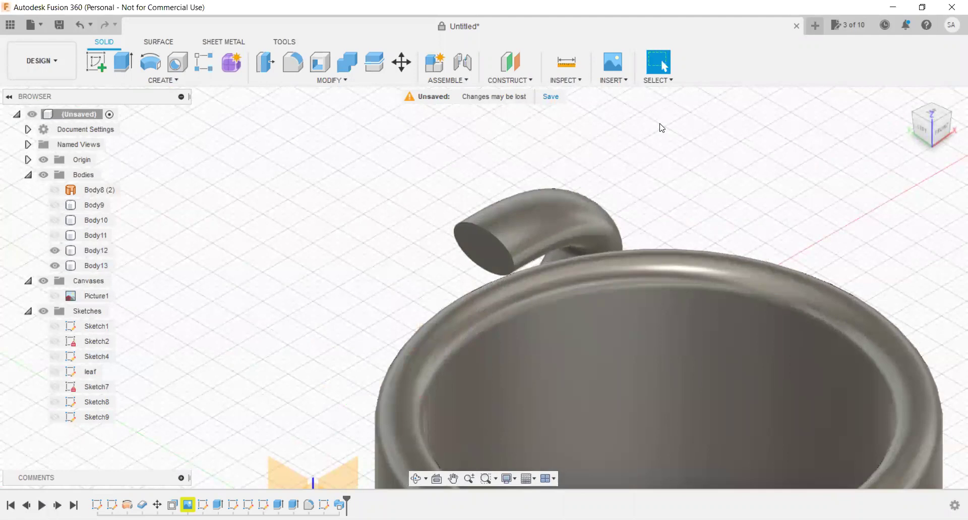
click(950, 119)
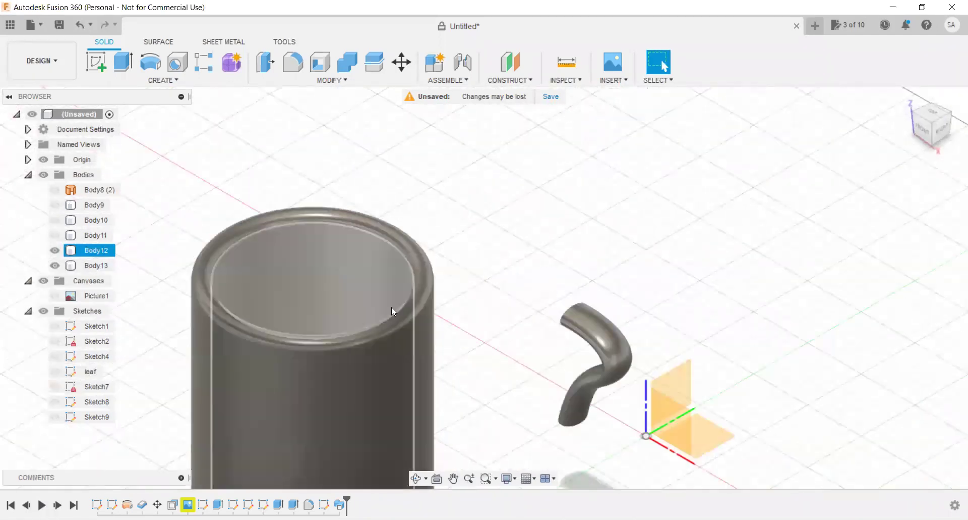
scroll(392, 307, up, 2)
scroll(389, 314, up, 3)
scroll(439, 277, up, 3)
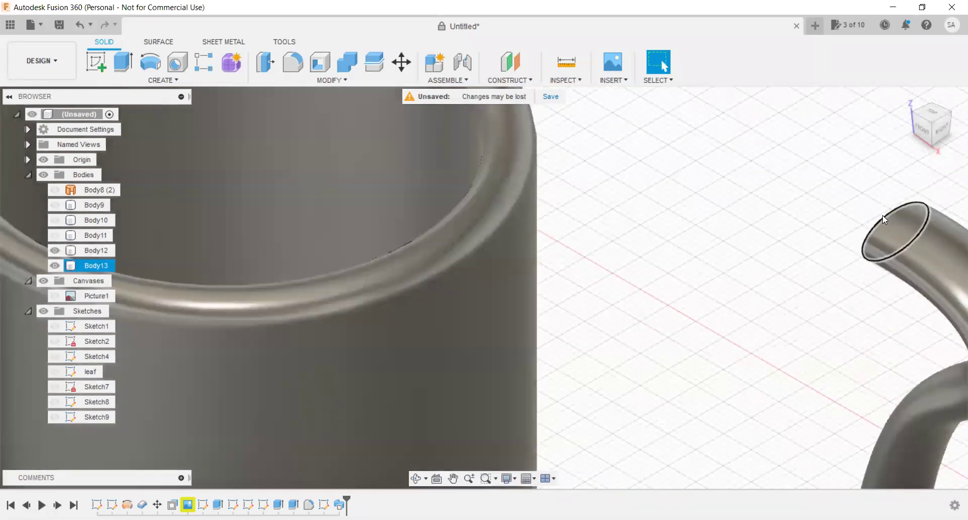
scroll(655, 278, down, 3)
scroll(560, 280, down, 2)
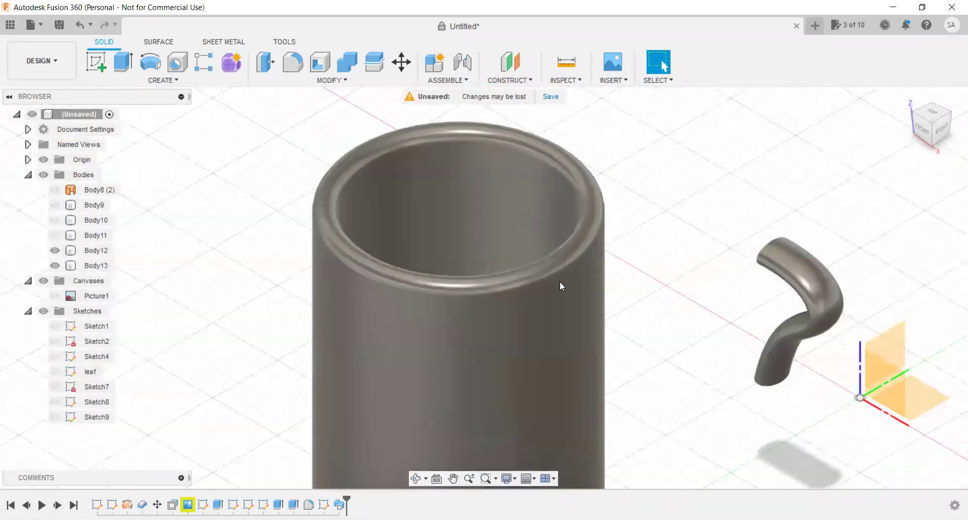
Select and then deselect the cup body, and start a new sketch.
click(555, 289)
scroll(651, 255, down, 2)
scroll(672, 240, down, 2)
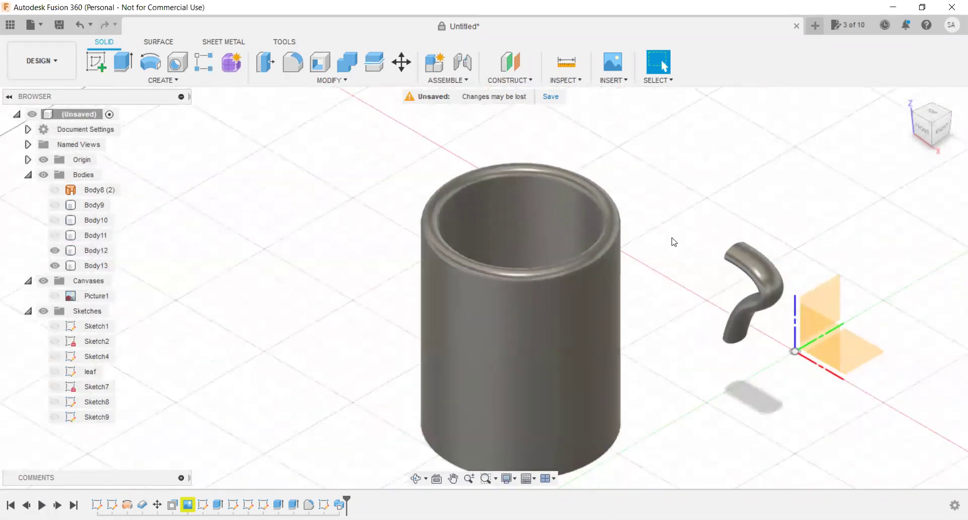
scroll(612, 281, down, 1)
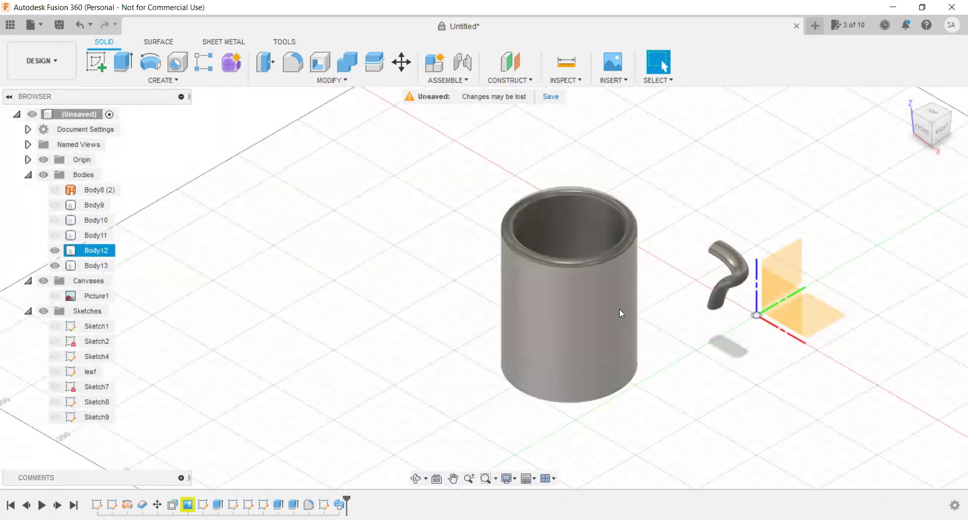
click(455, 309)
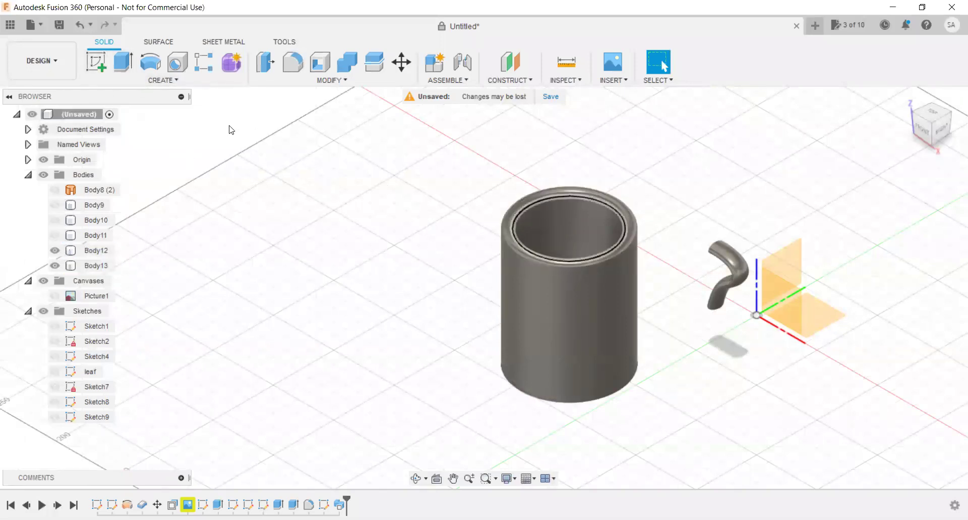
click(99, 61)
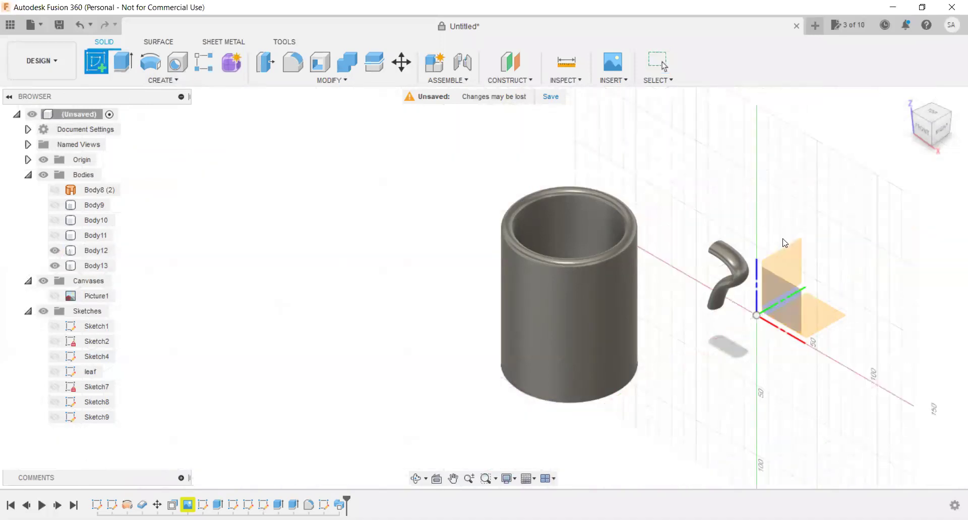
Place the sketch on an origin plane and draw a 40 mm line from the top centre to the rim.
click(780, 258)
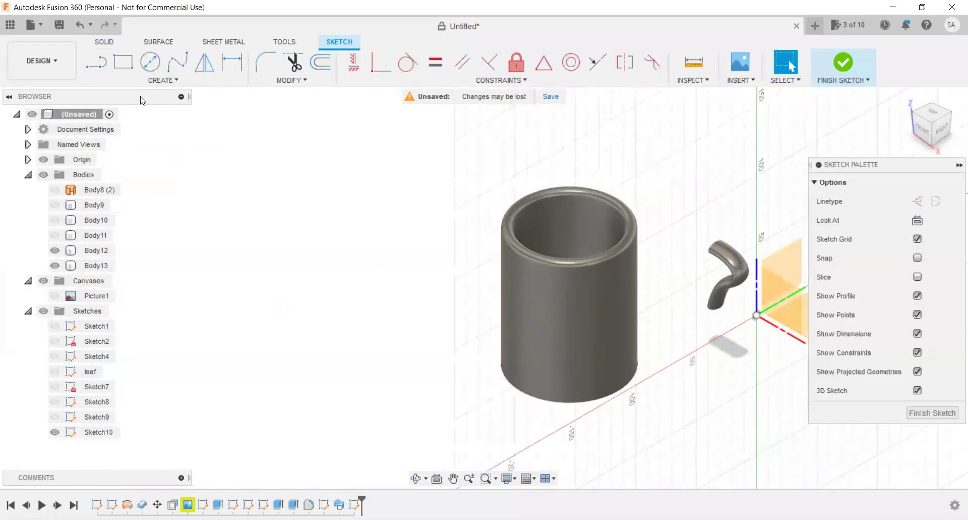
click(99, 68)
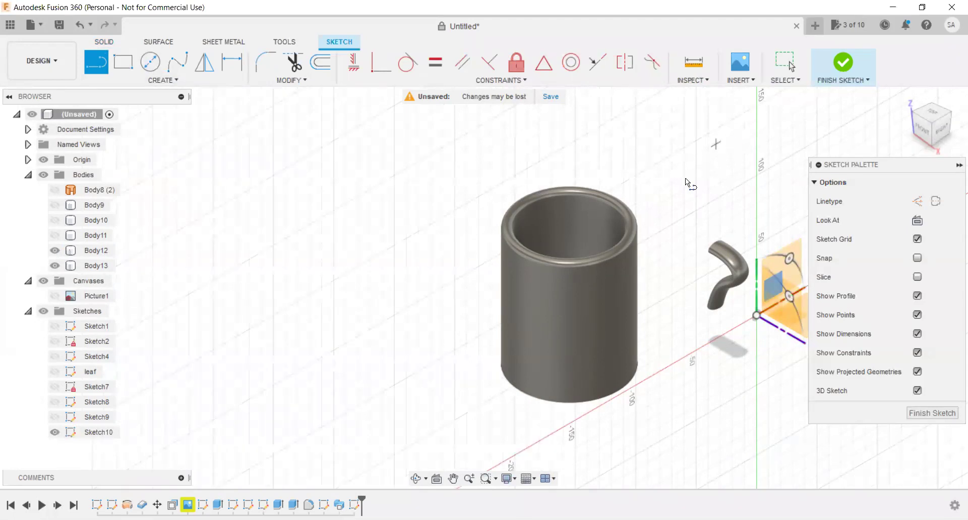
click(566, 229)
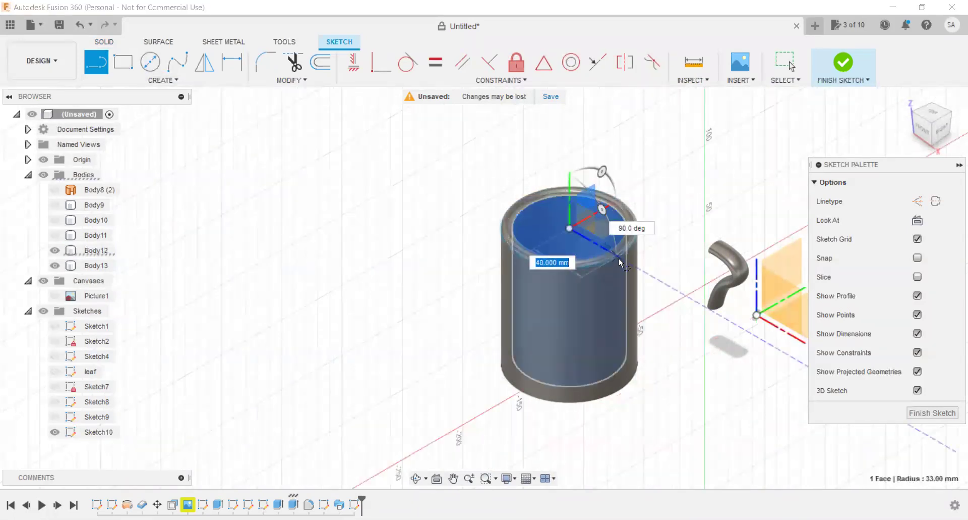
click(619, 258)
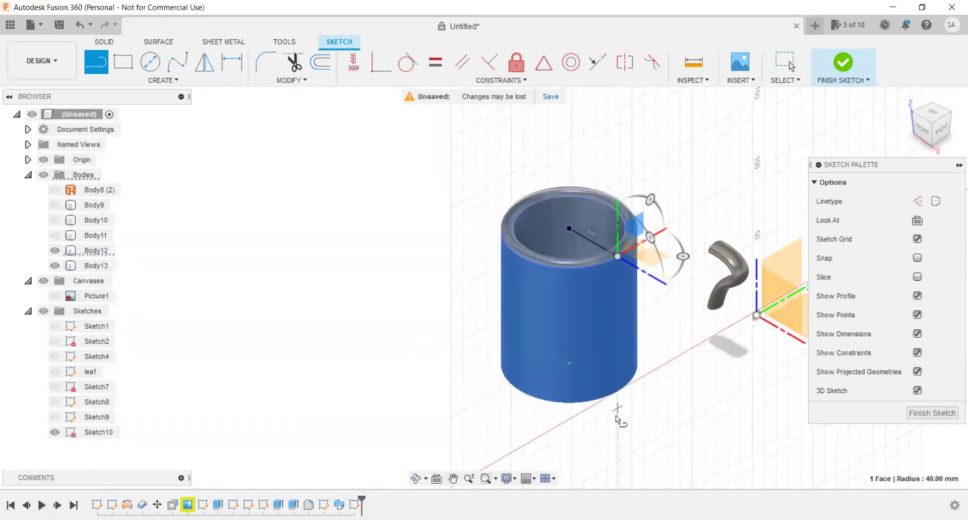
scroll(616, 403, up, 2)
scroll(616, 402, up, 3)
scroll(616, 403, up, 1)
scroll(616, 402, up, 2)
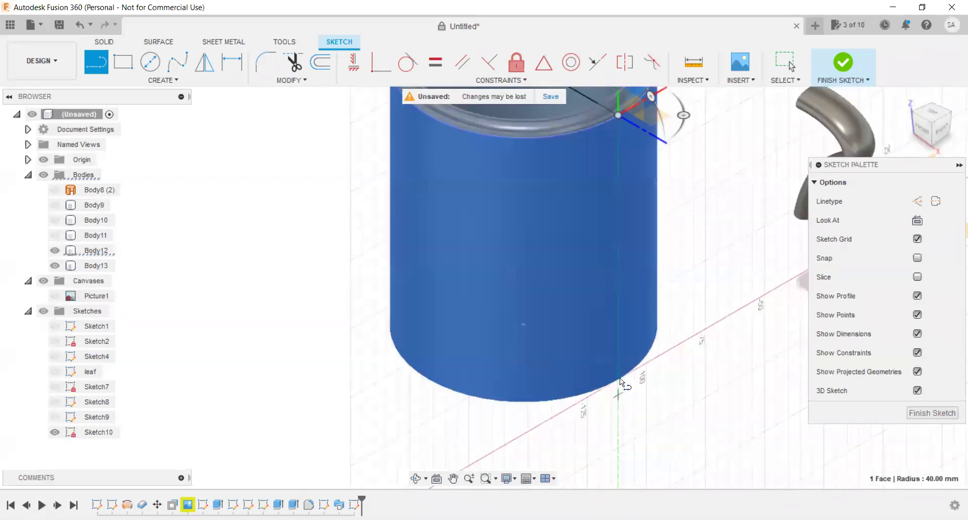
Discard a stray line and draw a vertical line from the rim down the cup's side.
click(620, 410)
scroll(620, 410, down, 1)
scroll(589, 421, down, 2)
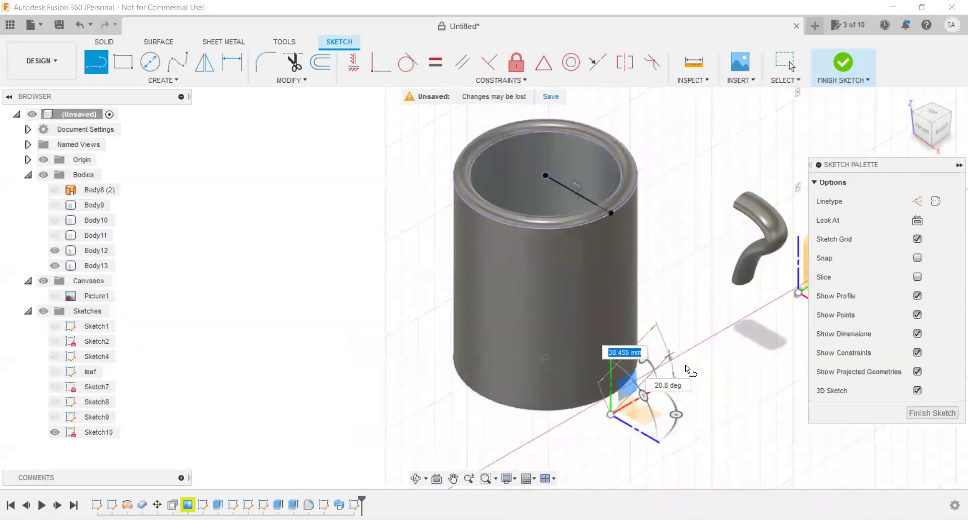
key(Escape)
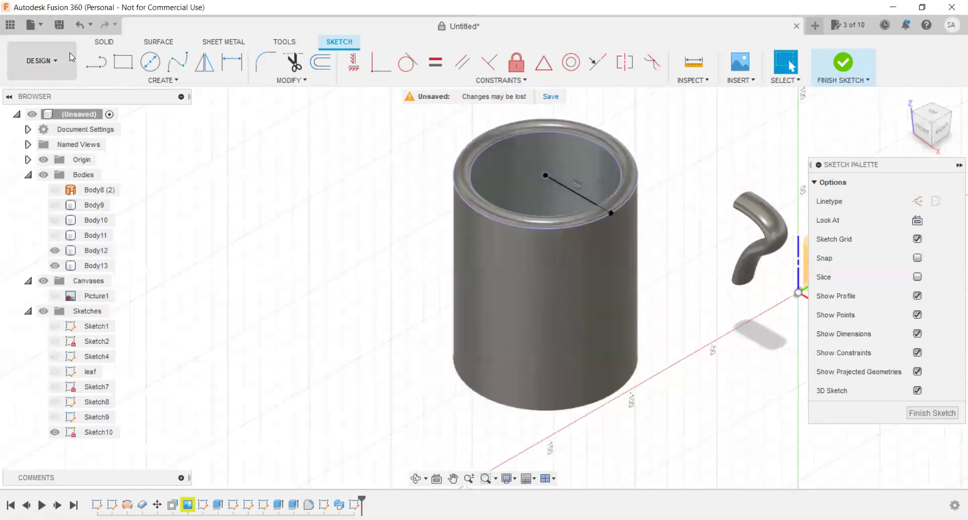
click(92, 64)
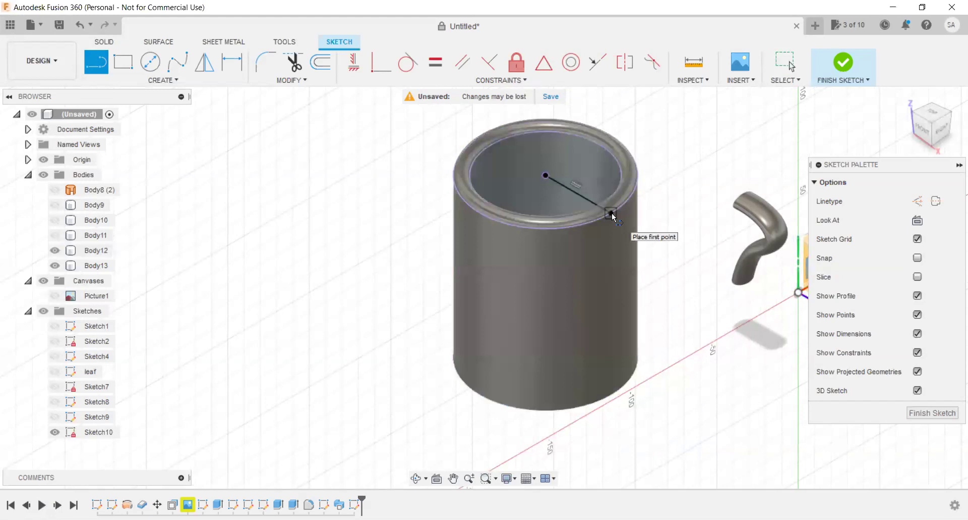
click(611, 213)
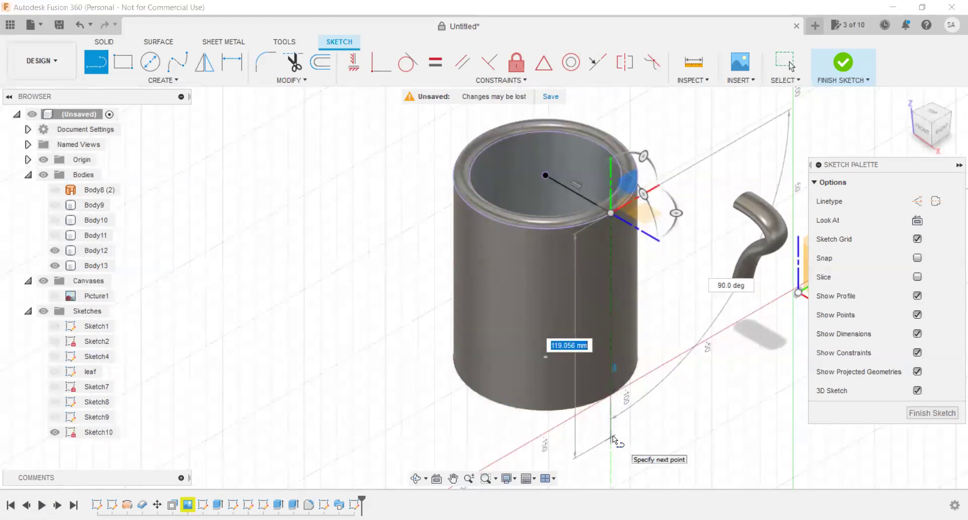
double_click(612, 437)
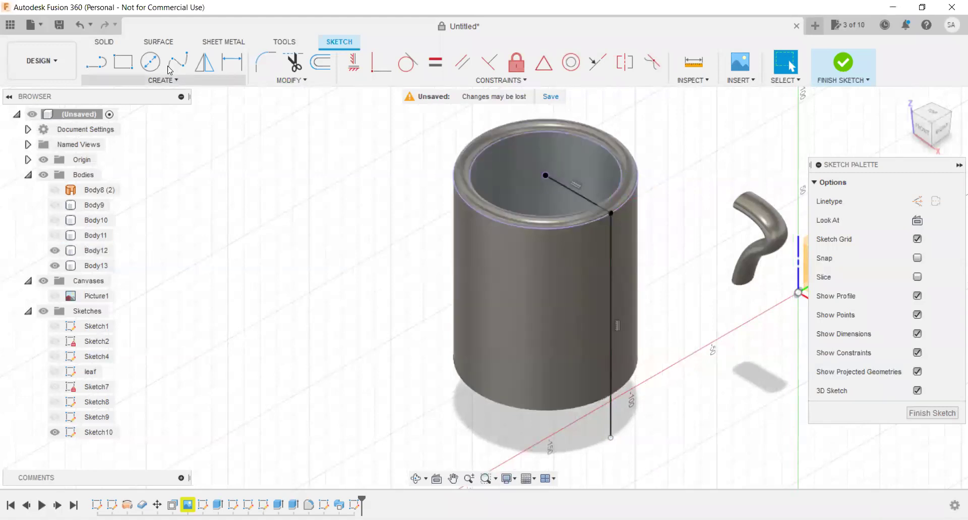
Draw another vertical line from the rim endpoint, ending 27.335 mm below it in front view.
click(112, 71)
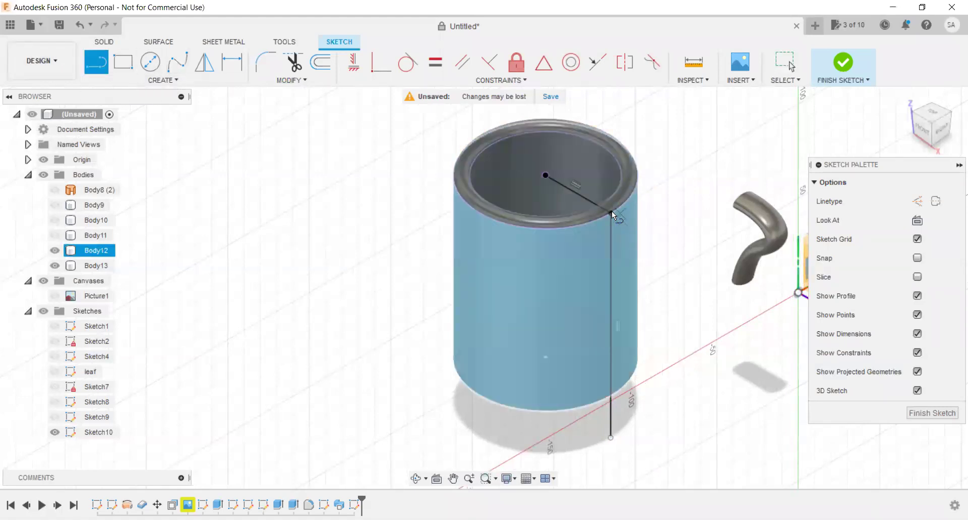
scroll(611, 212, up, 2)
scroll(611, 213, up, 2)
click(610, 210)
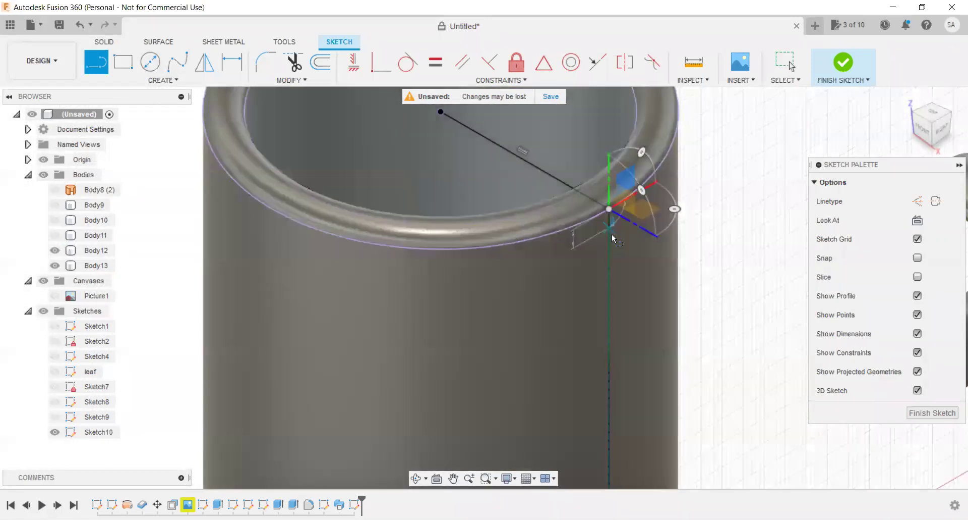
scroll(605, 258, down, 2)
scroll(603, 260, up, 2)
scroll(604, 260, up, 2)
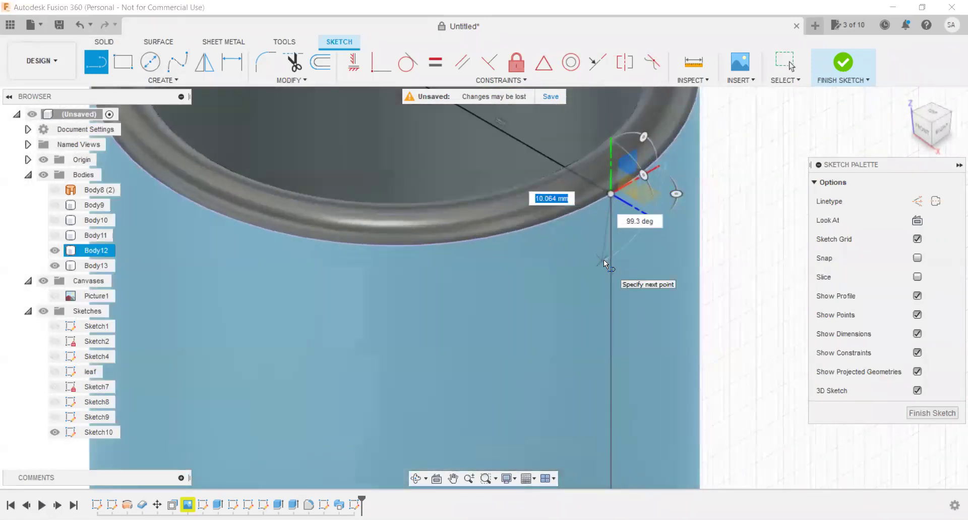
scroll(606, 261, down, 5)
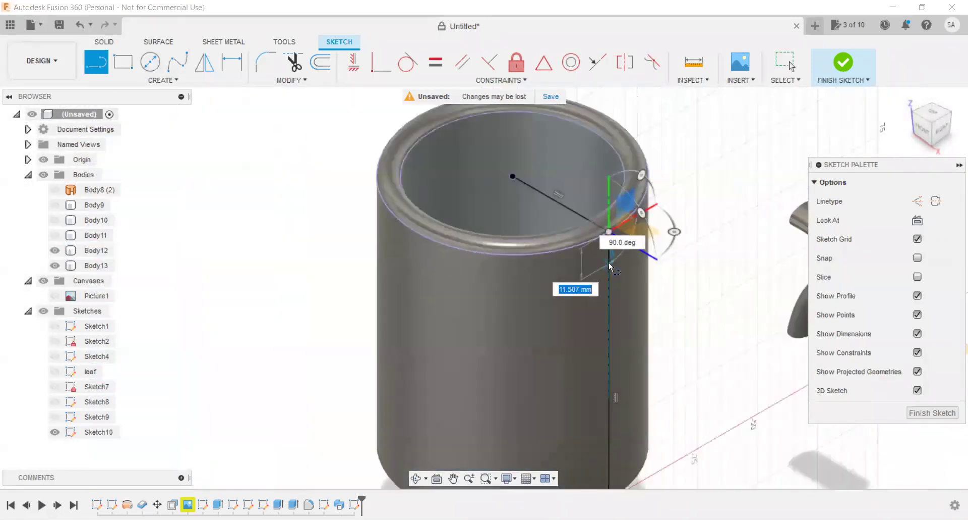
click(922, 129)
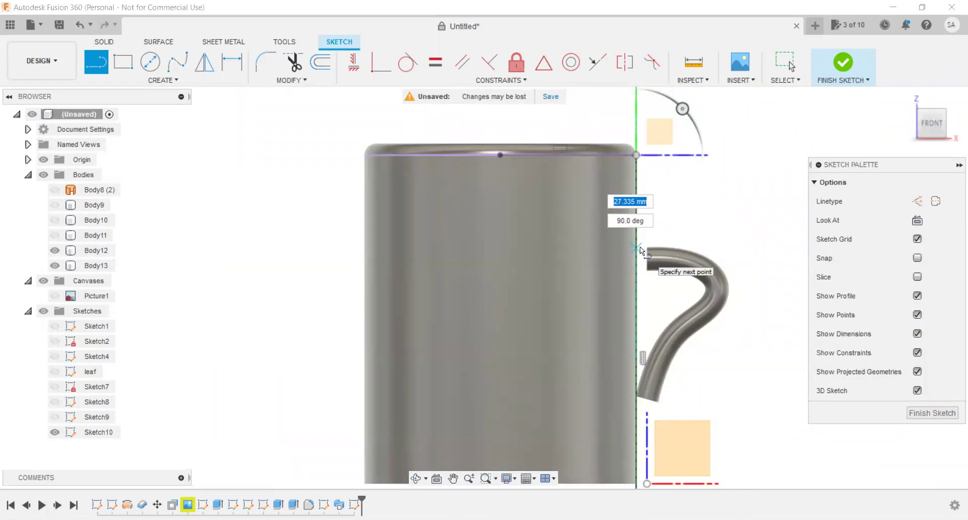
click(640, 247)
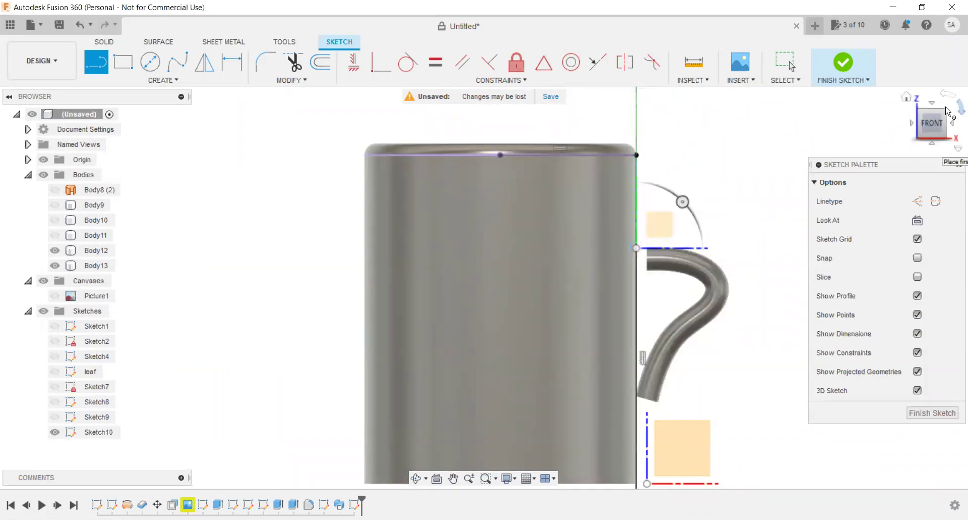
click(944, 113)
scroll(616, 330, up, 3)
scroll(615, 331, up, 3)
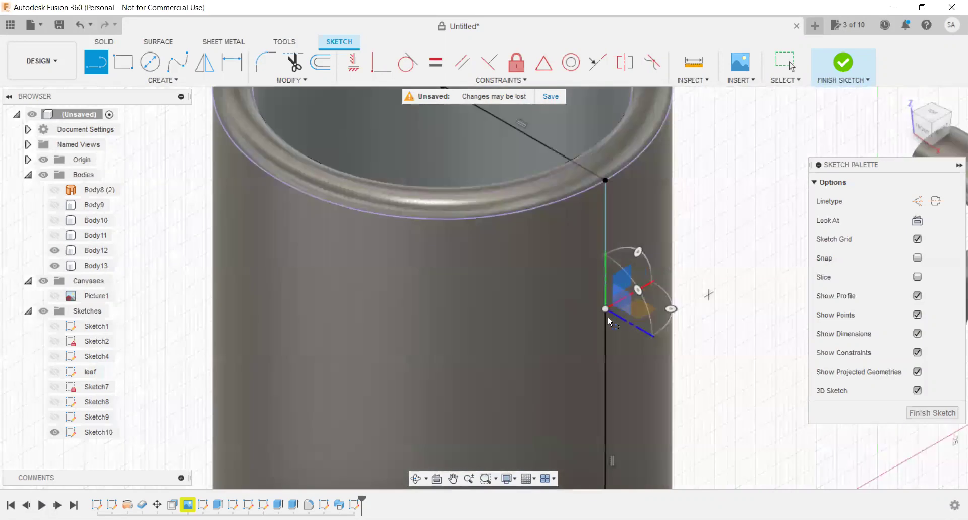
scroll(615, 331, up, 3)
scroll(615, 330, down, 3)
scroll(620, 323, down, 3)
scroll(676, 297, down, 3)
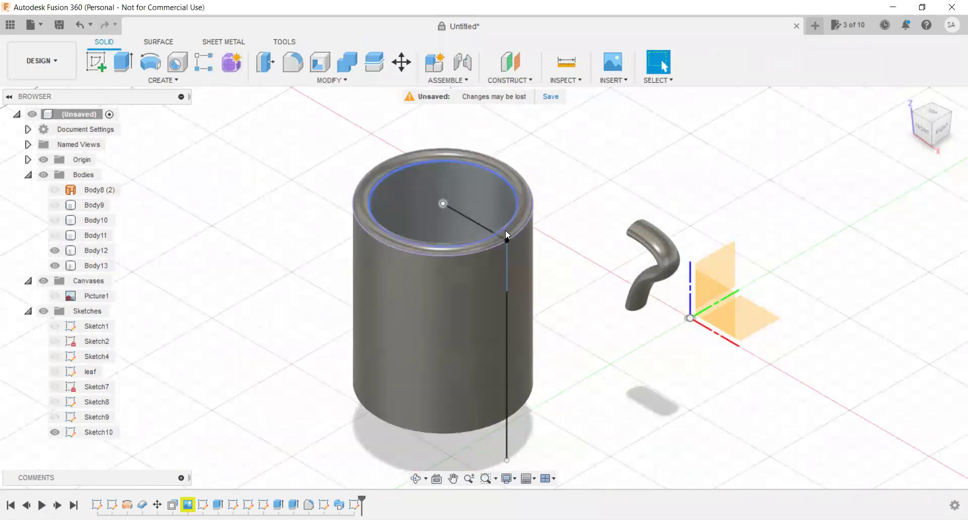
Reopen Sketch10 for editing from its vertical sketch line.
scroll(505, 292, up, 1)
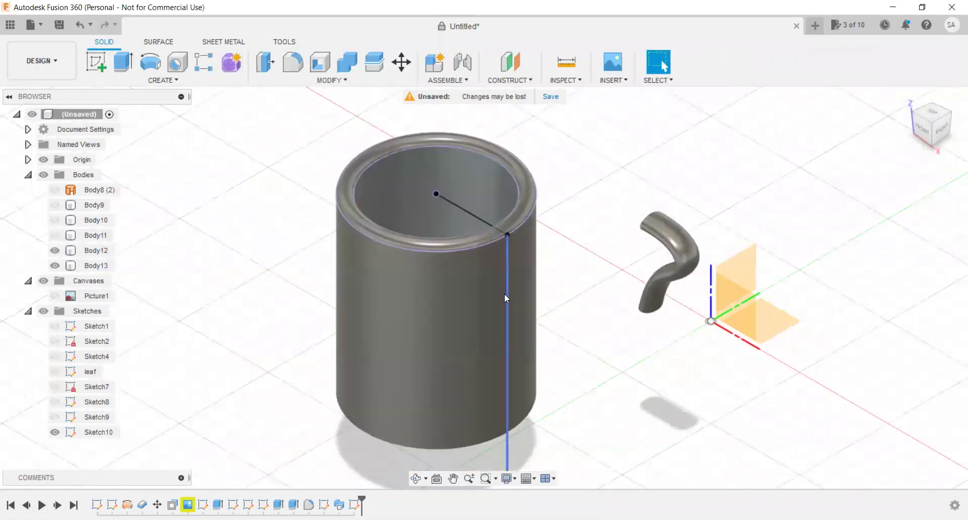
scroll(505, 297, up, 1)
click(507, 265)
right_click(507, 265)
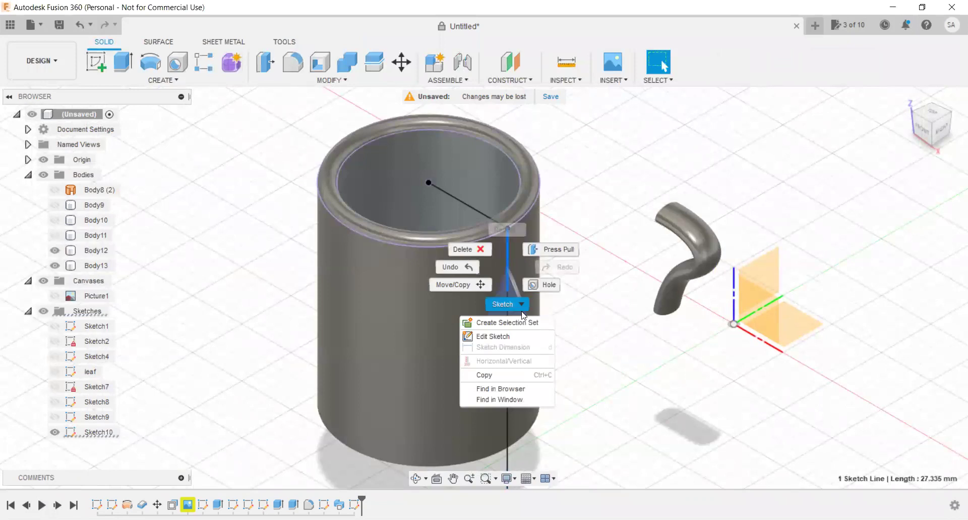
click(501, 336)
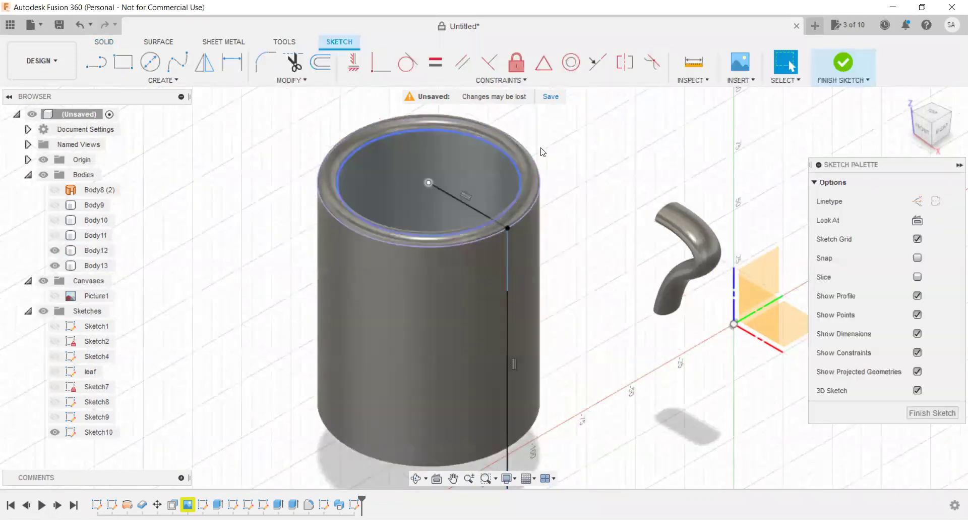
Draw a small center-diameter circle on the vertical line just below the rim.
click(150, 63)
scroll(534, 287, up, 1)
scroll(510, 288, up, 2)
scroll(507, 287, up, 2)
click(505, 288)
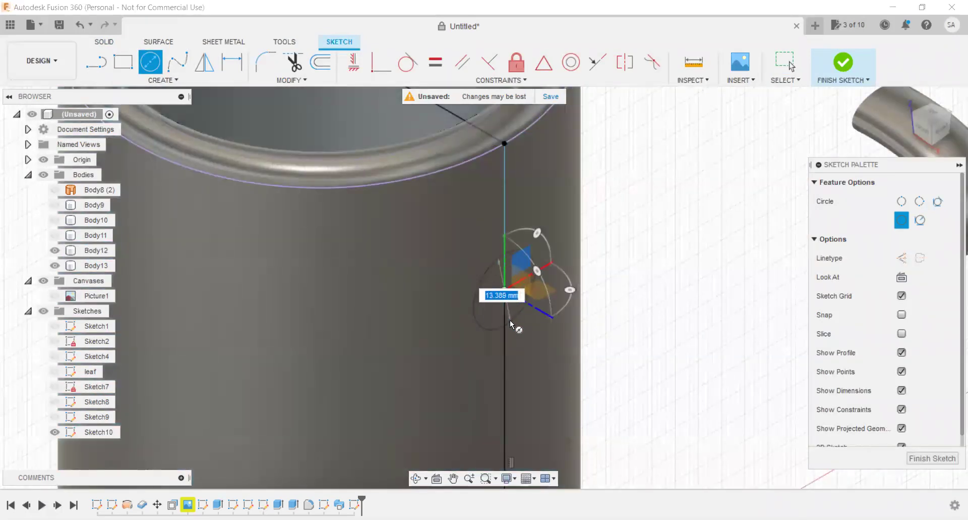
click(510, 320)
scroll(565, 308, down, 1)
scroll(580, 311, down, 2)
scroll(580, 310, down, 1)
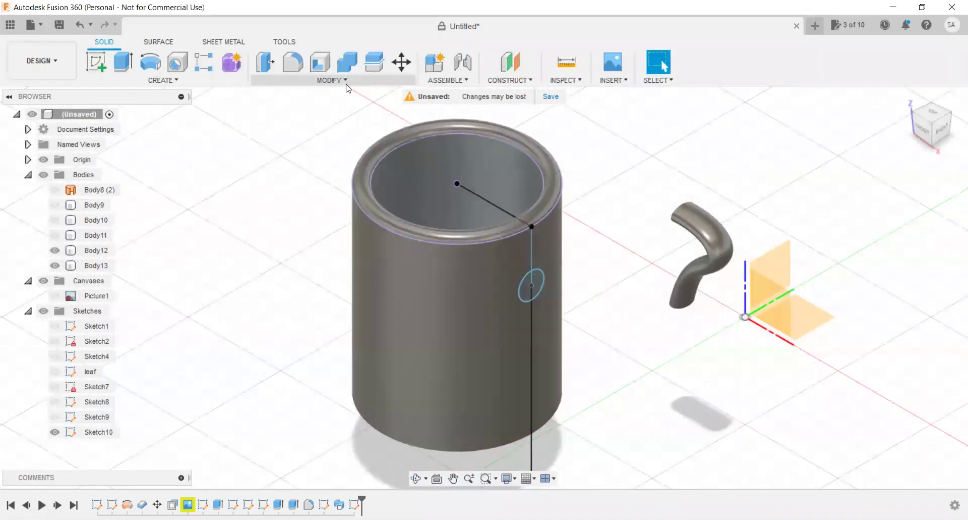
click(343, 80)
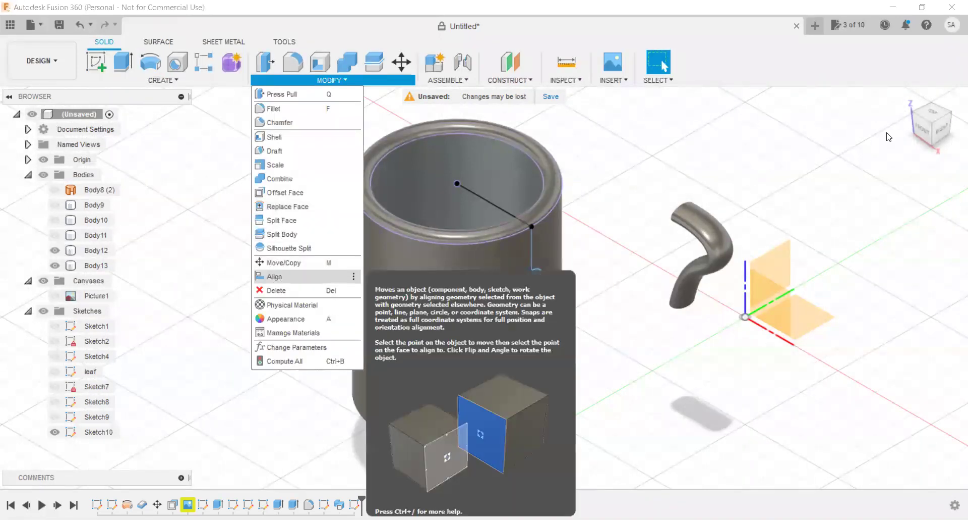
Align the handle's end face (From) to the sketch circle point on the mug's side (To).
click(914, 120)
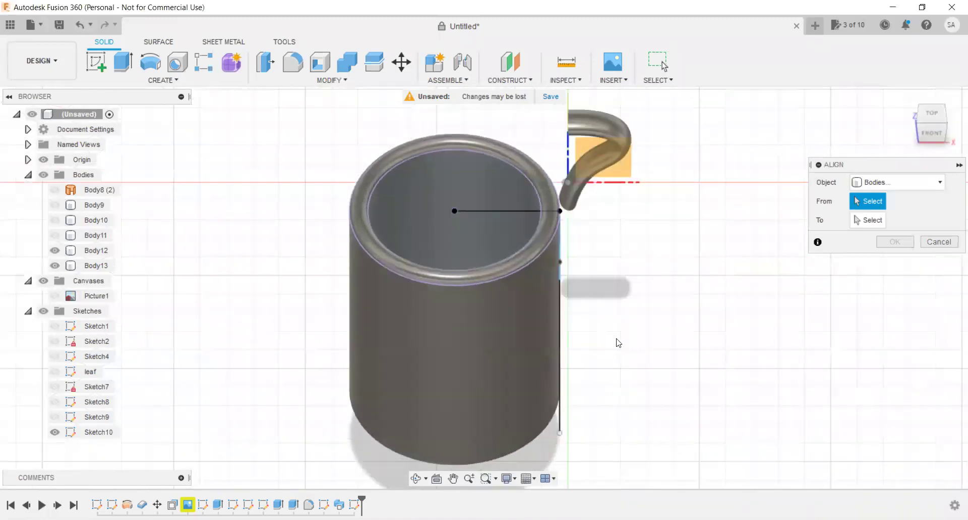
scroll(585, 216, up, 5)
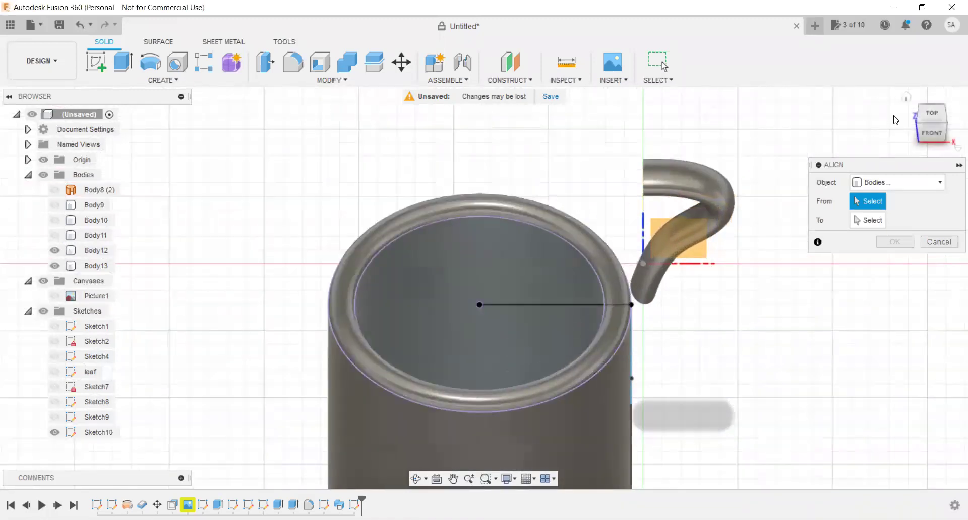
click(906, 96)
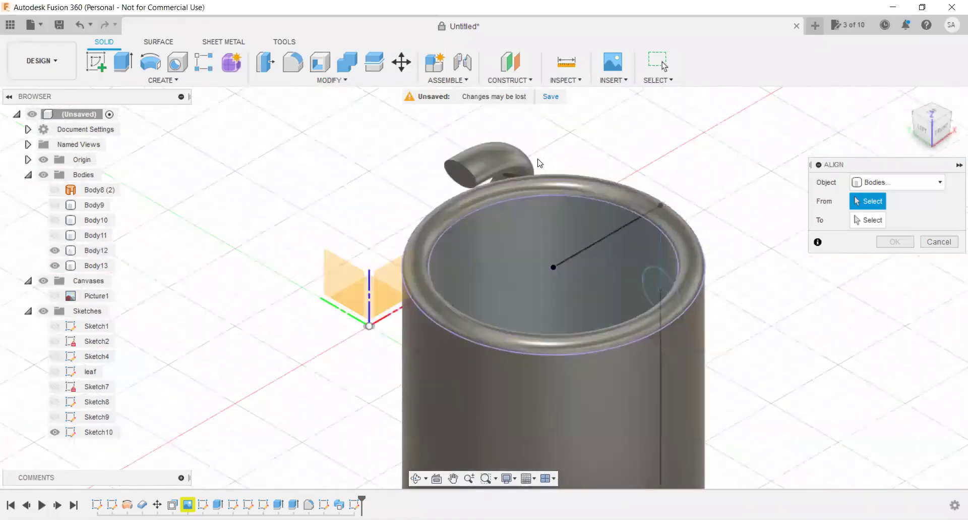
click(462, 174)
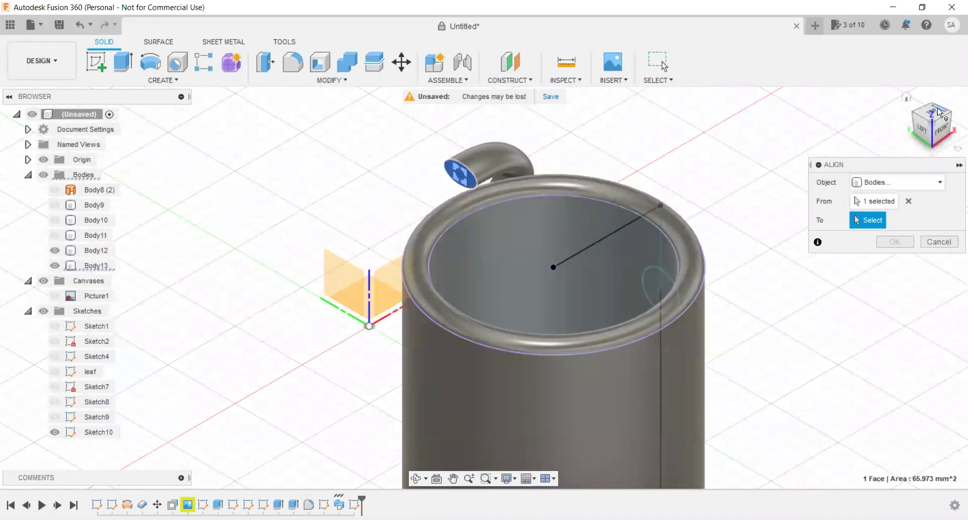
click(952, 116)
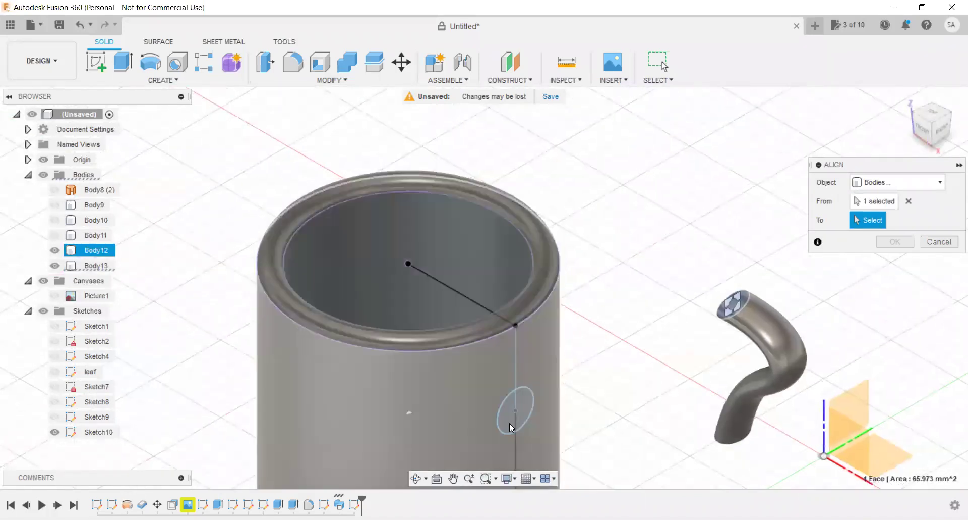
click(517, 413)
scroll(642, 334, down, 3)
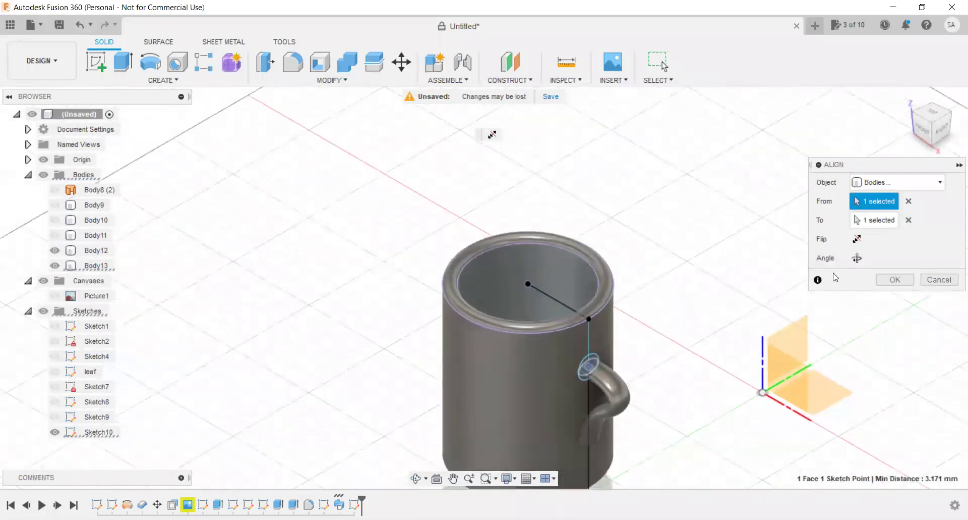
Confirm the alignment so the handle attaches to the mug's side.
click(895, 280)
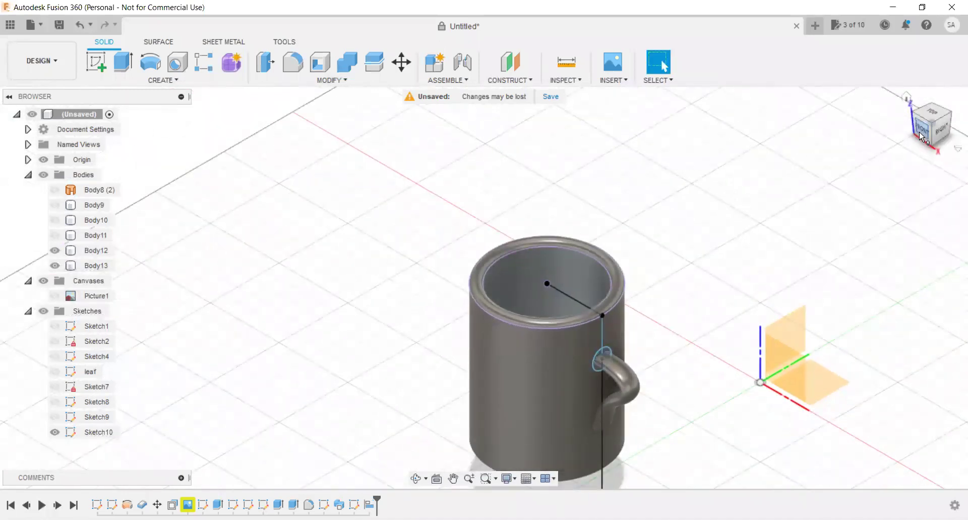
click(919, 131)
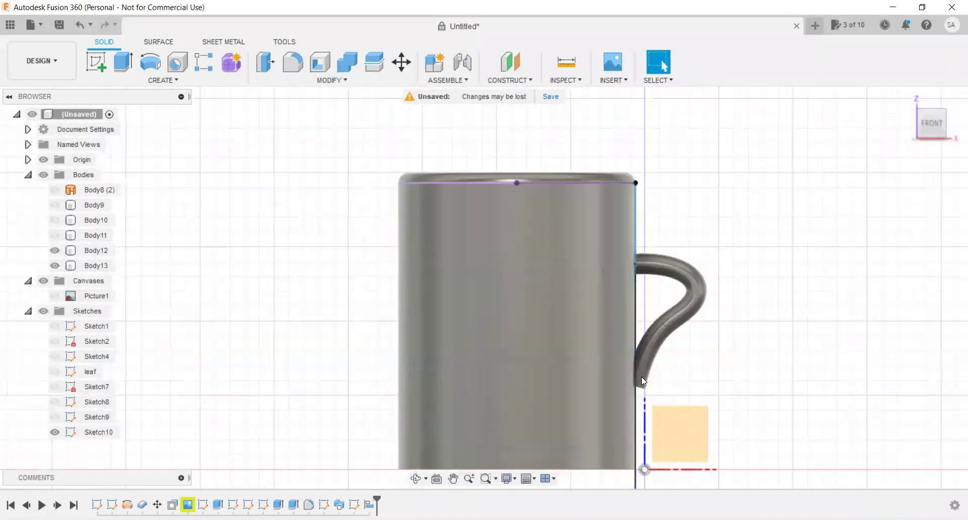
scroll(640, 376, up, 4)
scroll(641, 373, up, 2)
click(642, 367)
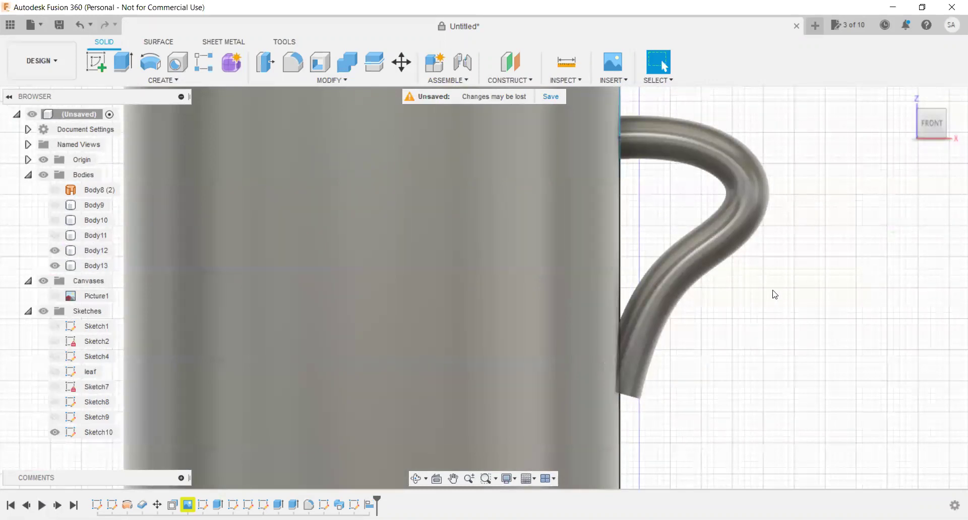
Hide the Sketch10 guide lines, leaving the mug and handle visible.
mouse_move(932, 123)
click(945, 115)
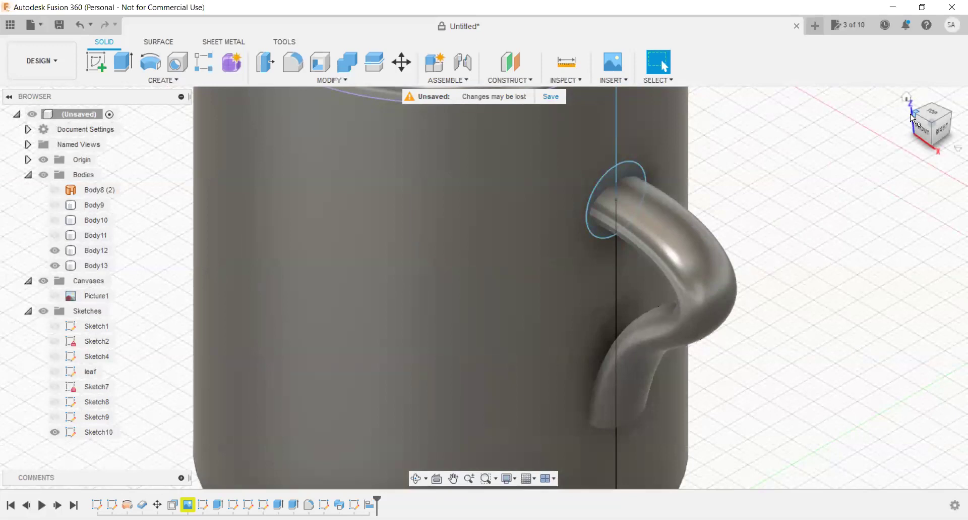
click(913, 118)
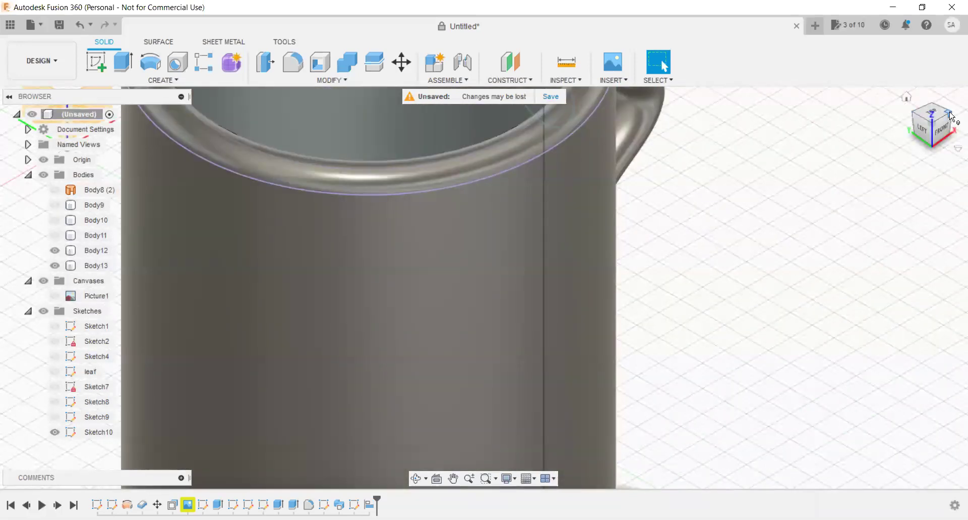
click(948, 117)
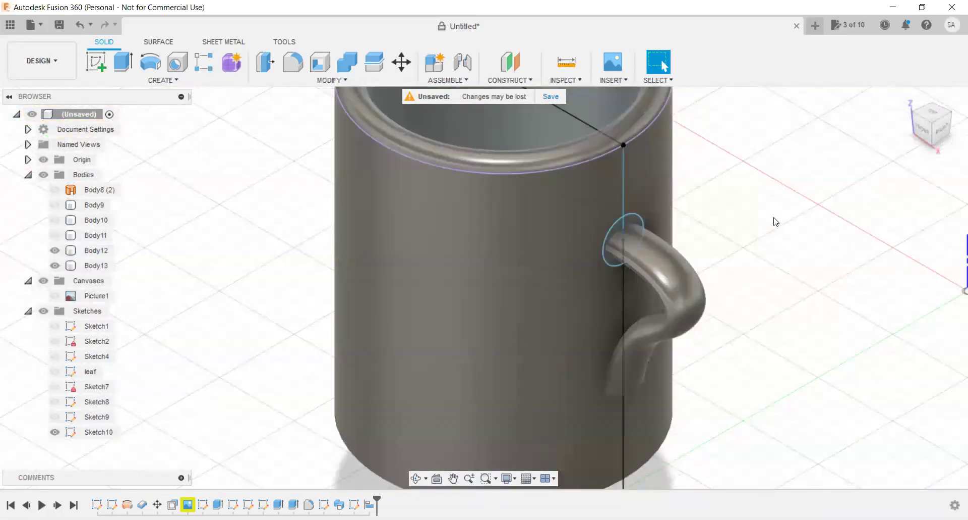
click(99, 432)
click(771, 305)
scroll(771, 305, down, 4)
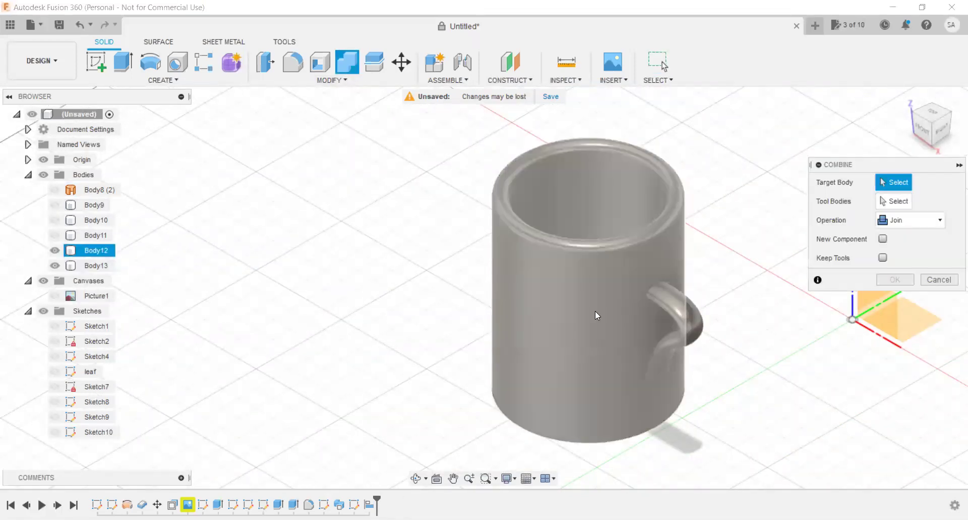
Combine the mug (target) and handle (tool) with Join into the single body Body12.
click(595, 310)
click(697, 325)
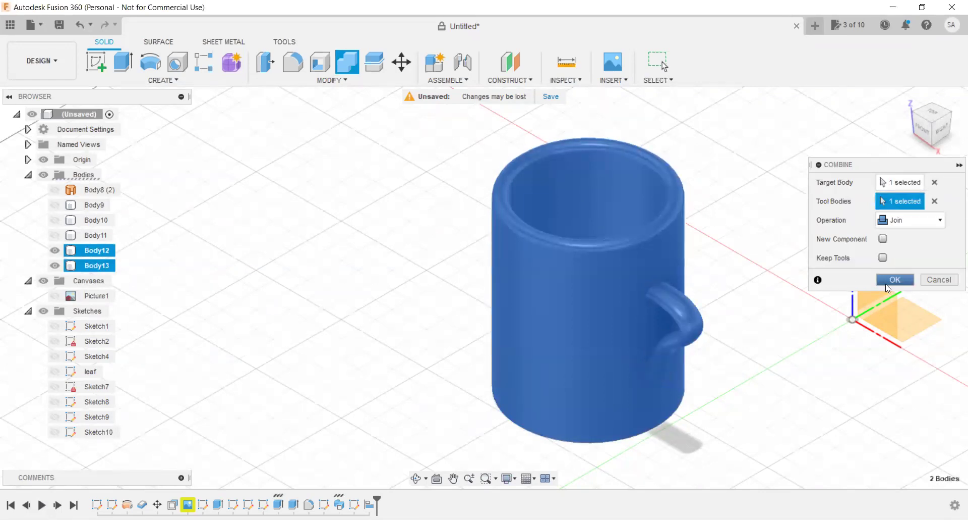
click(887, 280)
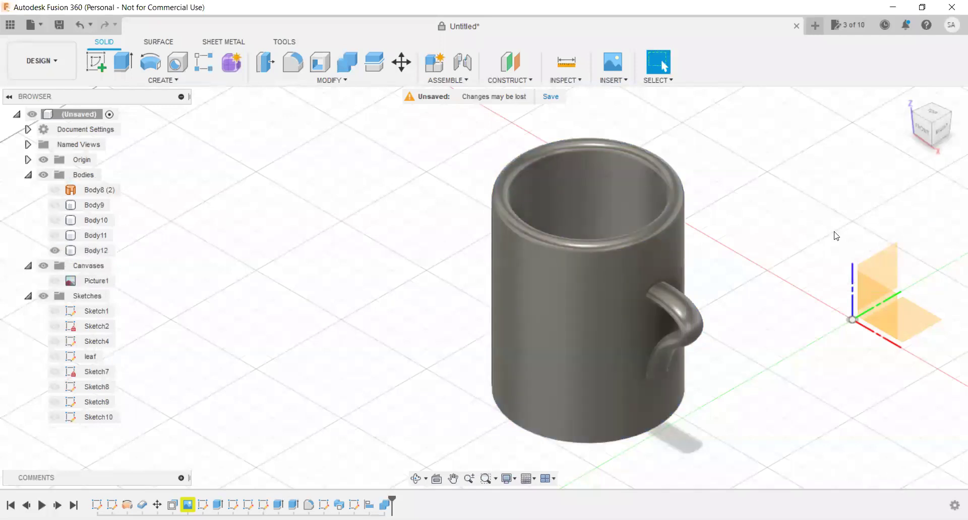
click(927, 135)
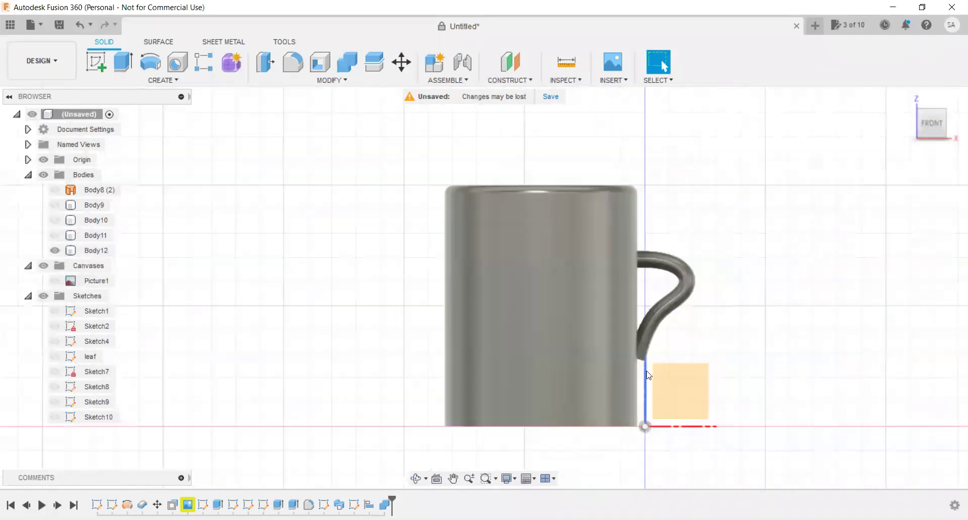
scroll(656, 353, up, 5)
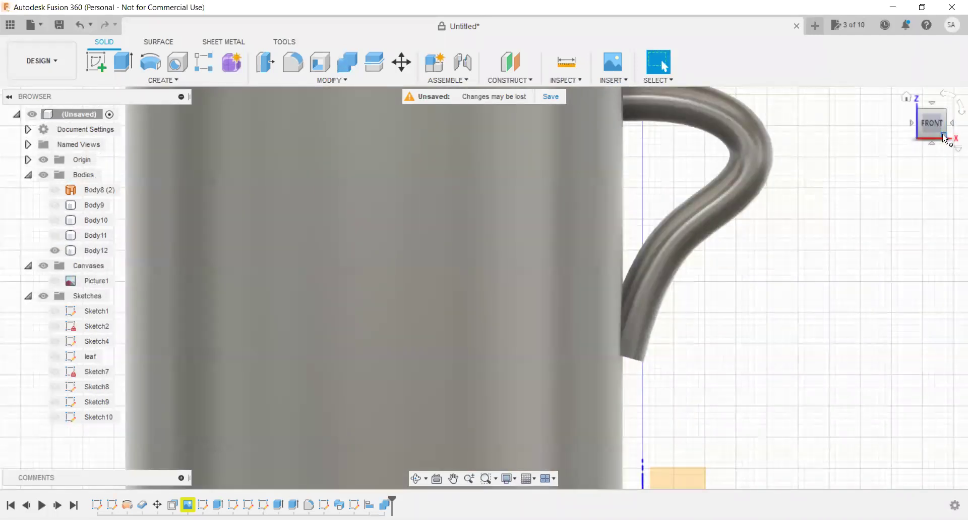
click(944, 137)
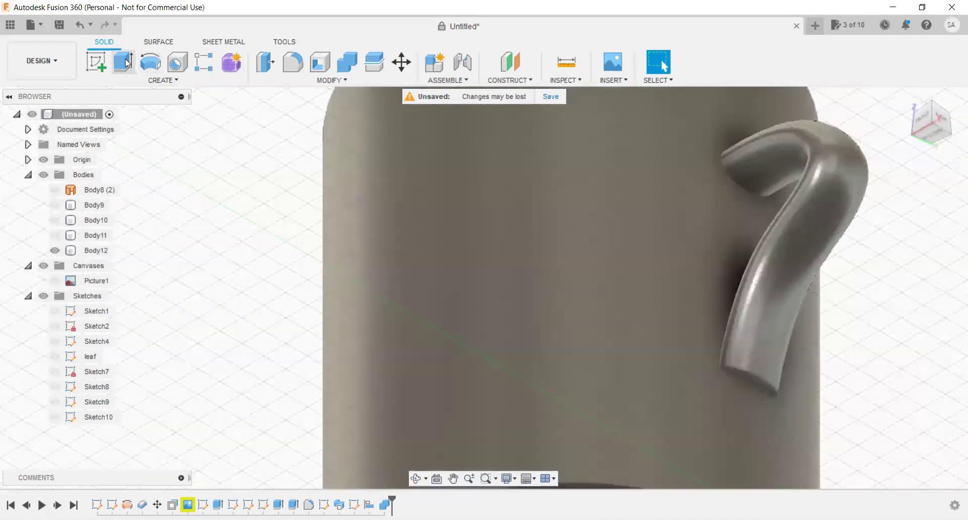
Extrude the handle's lower end face 15 mm into the mug as a Join.
click(130, 66)
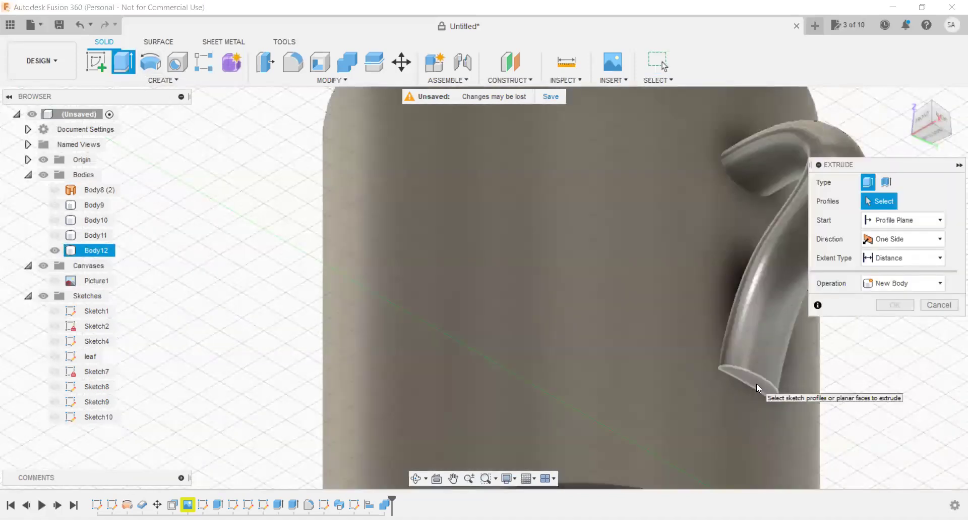
click(754, 398)
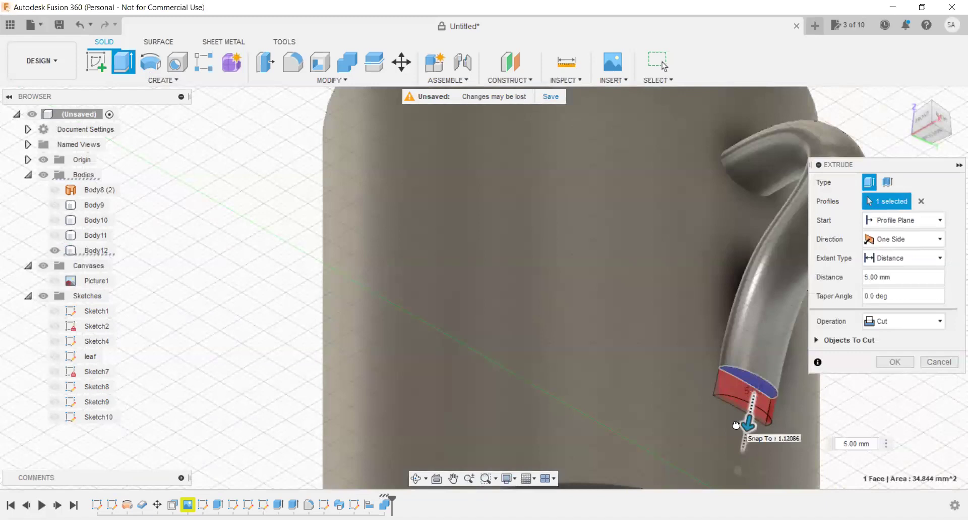
click(906, 321)
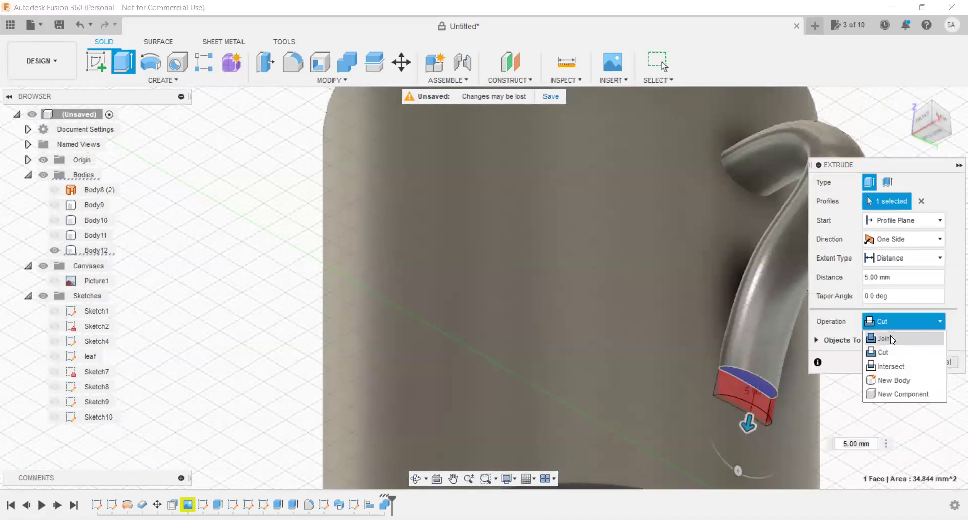
click(892, 339)
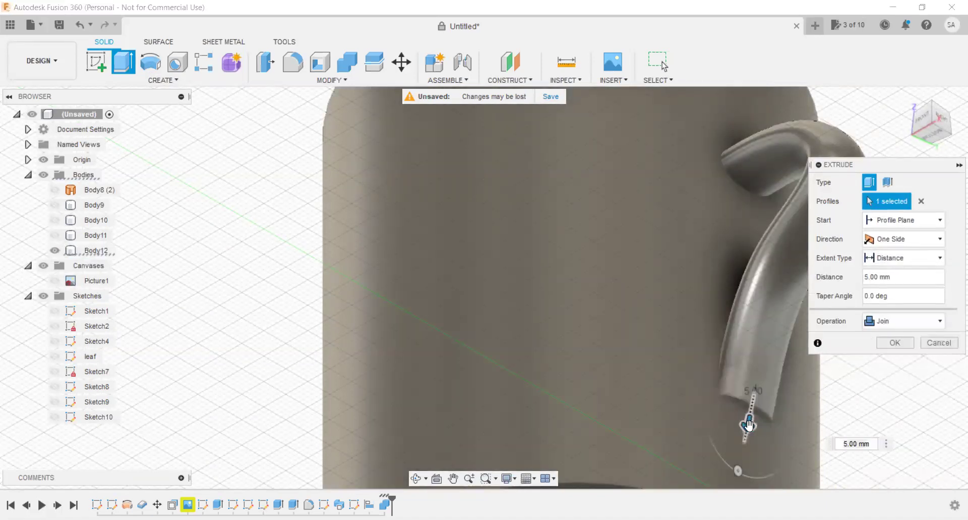
drag(750, 425, 736, 477)
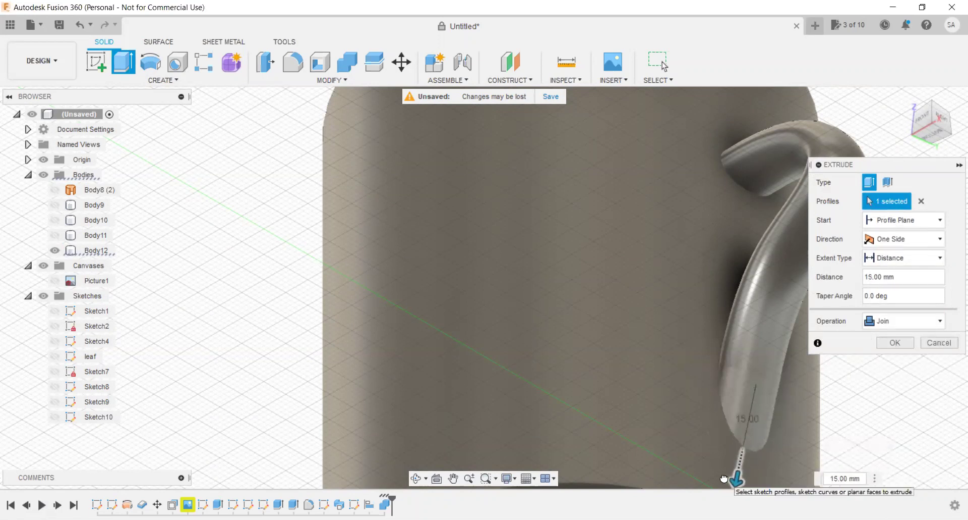
click(930, 121)
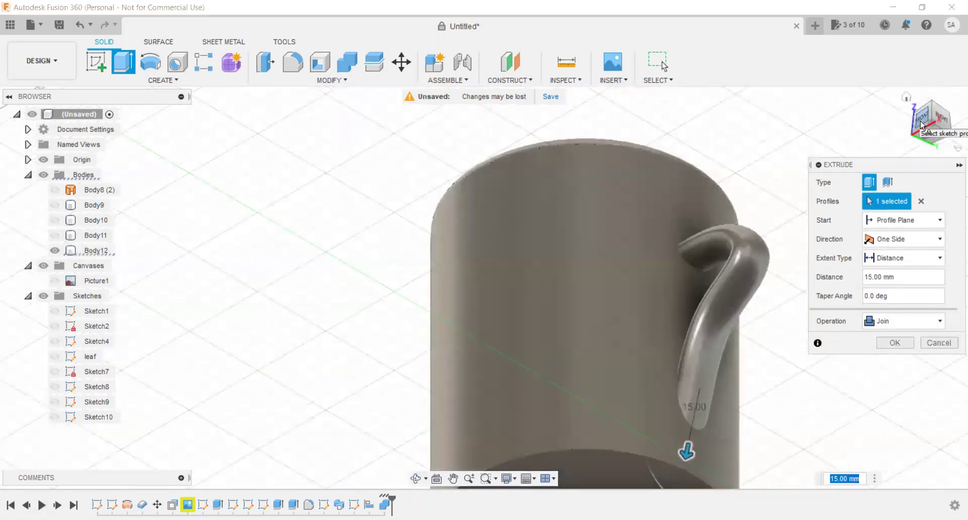
scroll(663, 330, up, 2)
scroll(663, 330, up, 2)
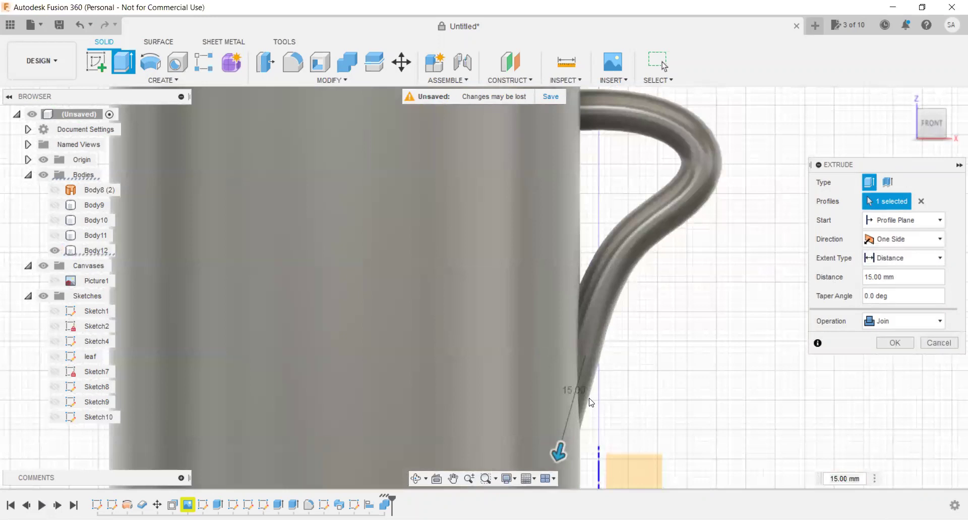
scroll(665, 331, up, 2)
scroll(671, 364, down, 2)
scroll(665, 367, down, 2)
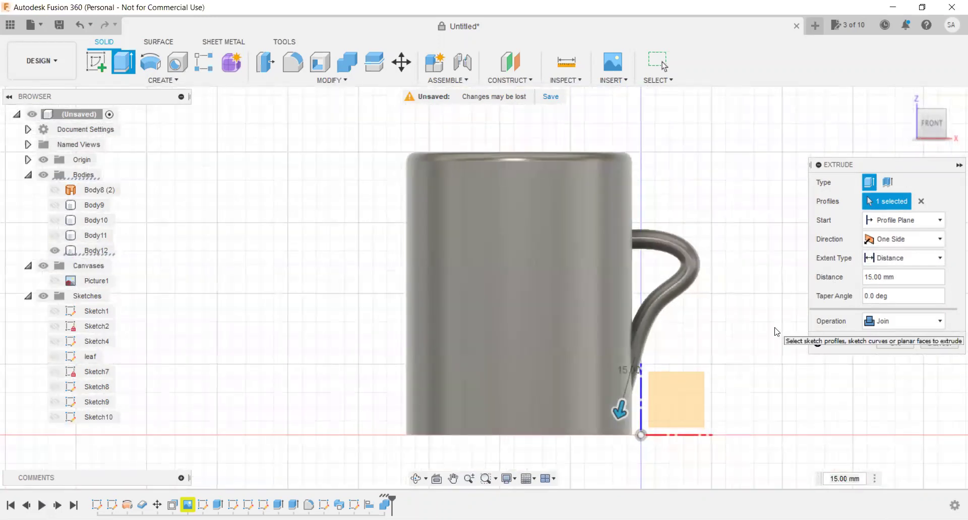
key(Return)
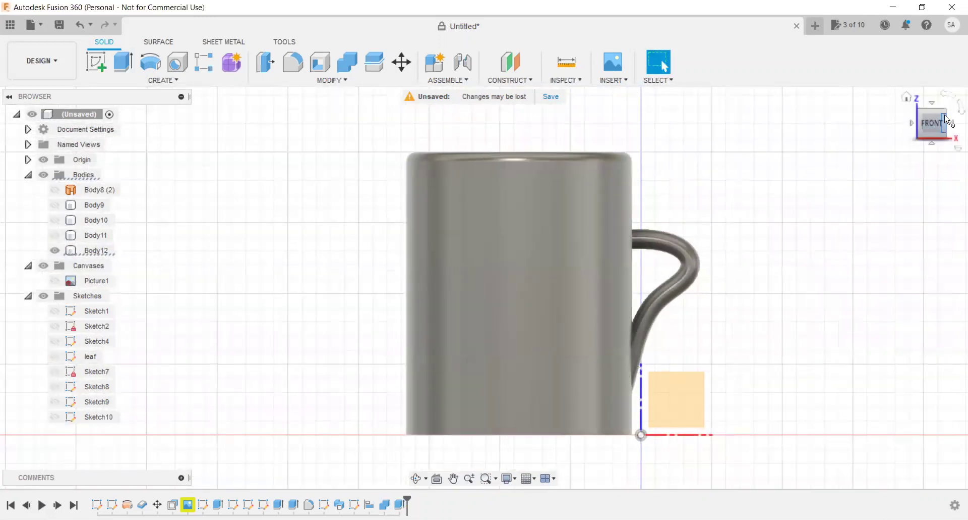
click(945, 115)
scroll(707, 316, up, 3)
click(707, 316)
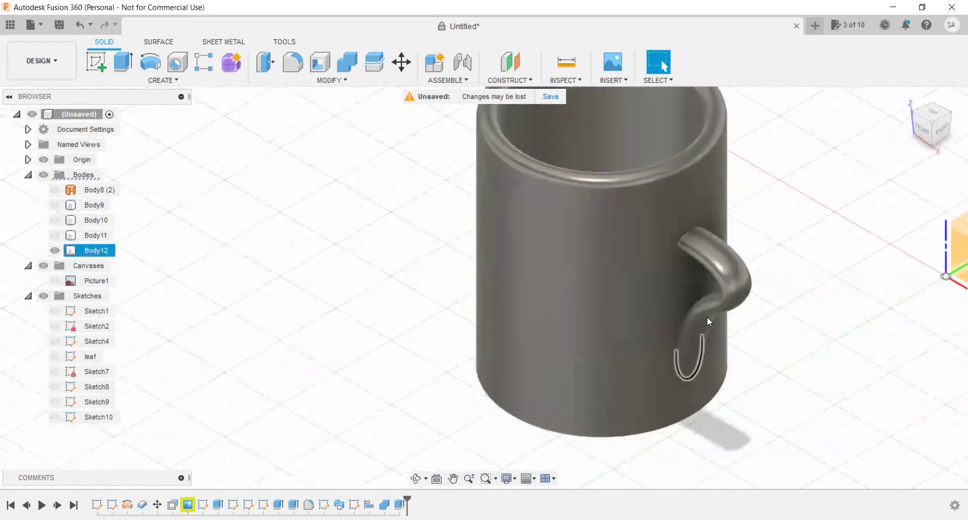
scroll(708, 313, up, 4)
click(803, 310)
scroll(846, 270, down, 3)
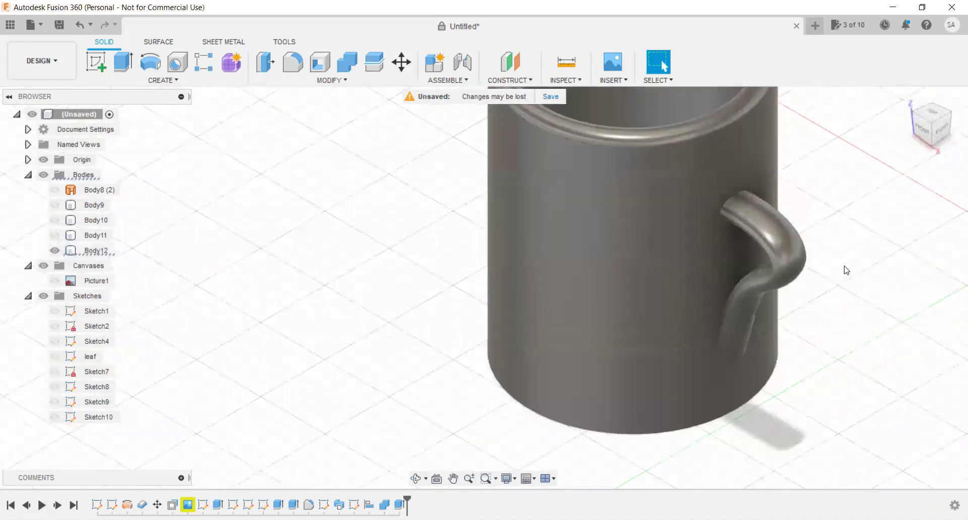
scroll(847, 270, down, 2)
click(767, 213)
scroll(768, 213, up, 2)
scroll(771, 219, up, 3)
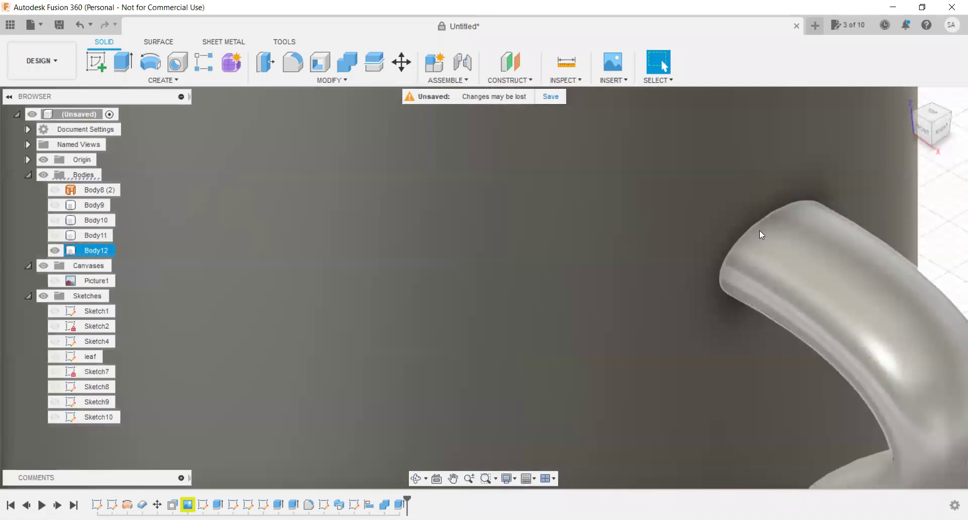
scroll(759, 230, up, 2)
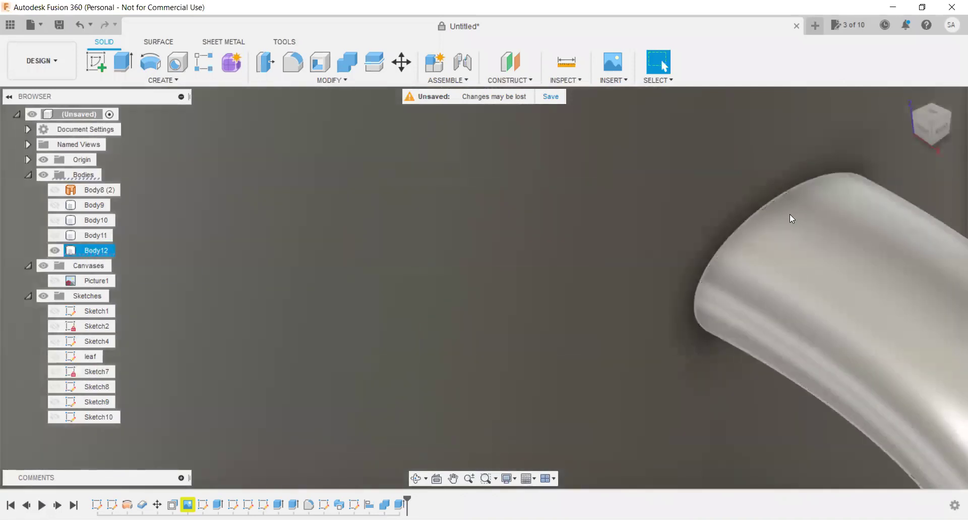
scroll(759, 281, down, 2)
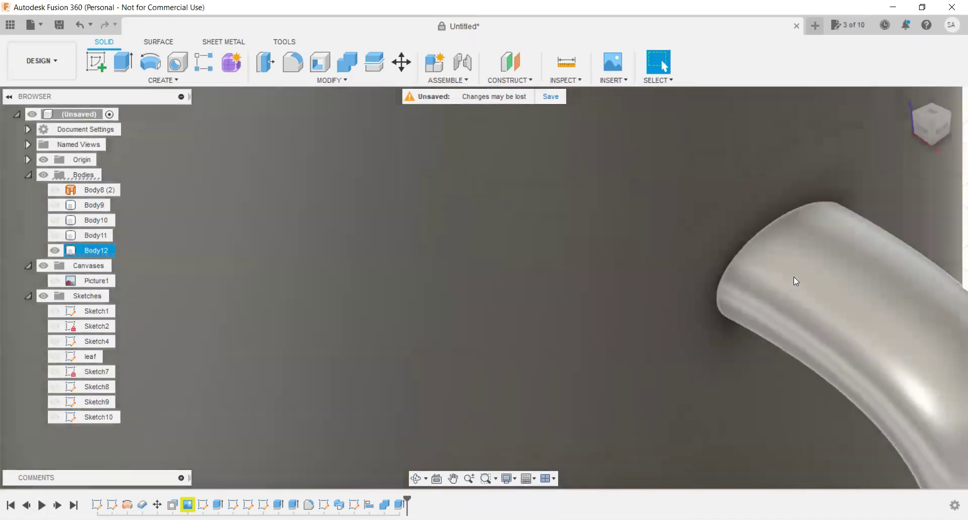
scroll(794, 276, down, 2)
click(919, 139)
click(922, 129)
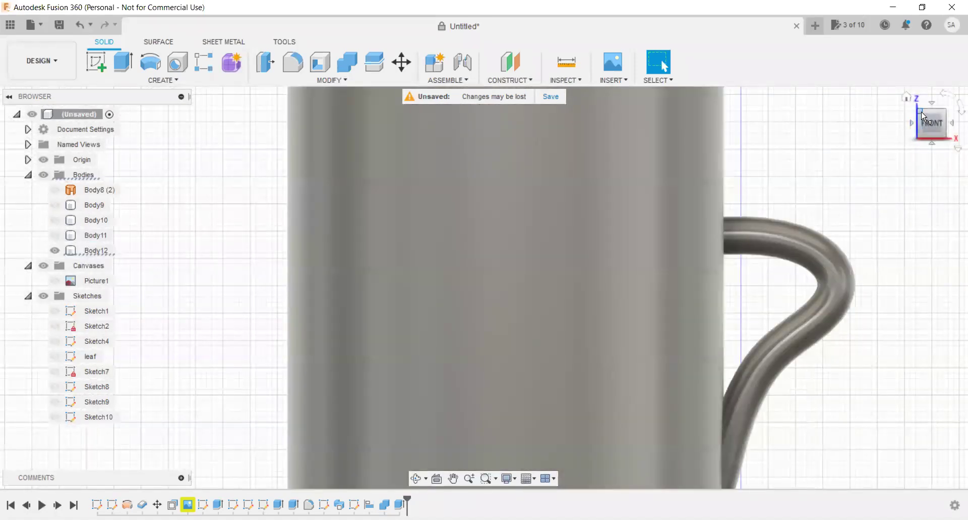
drag(922, 123, 545, 239)
scroll(543, 238, down, 3)
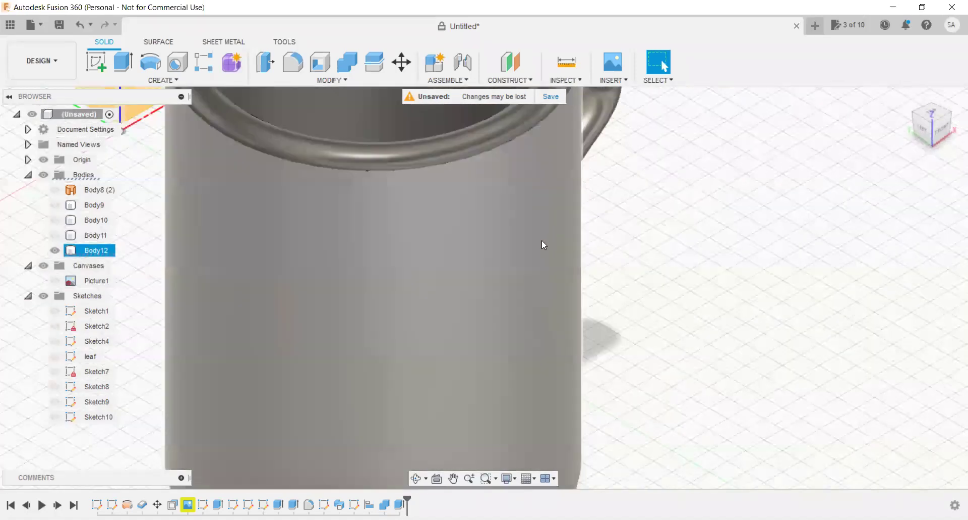
scroll(520, 227, down, 3)
scroll(530, 192, down, 2)
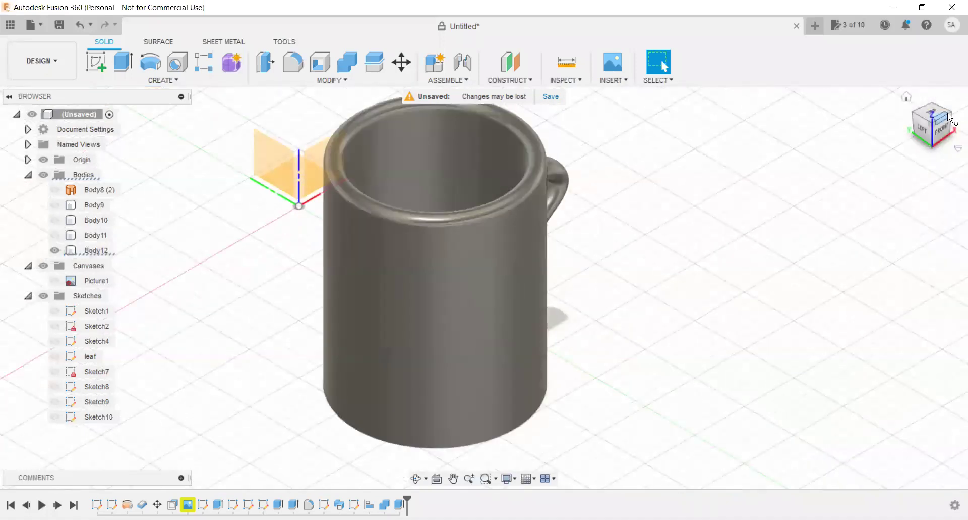
click(949, 128)
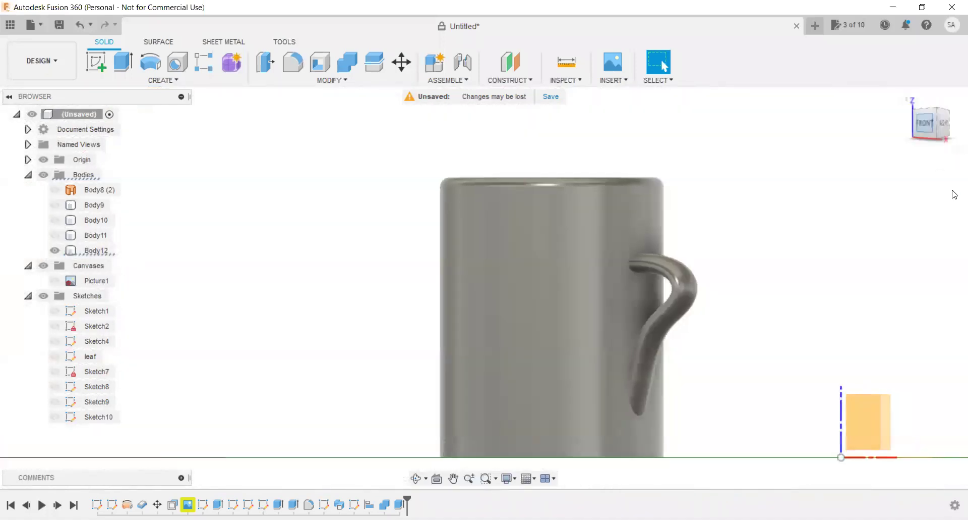
scroll(610, 245, up, 3)
scroll(620, 246, up, 2)
scroll(626, 256, up, 2)
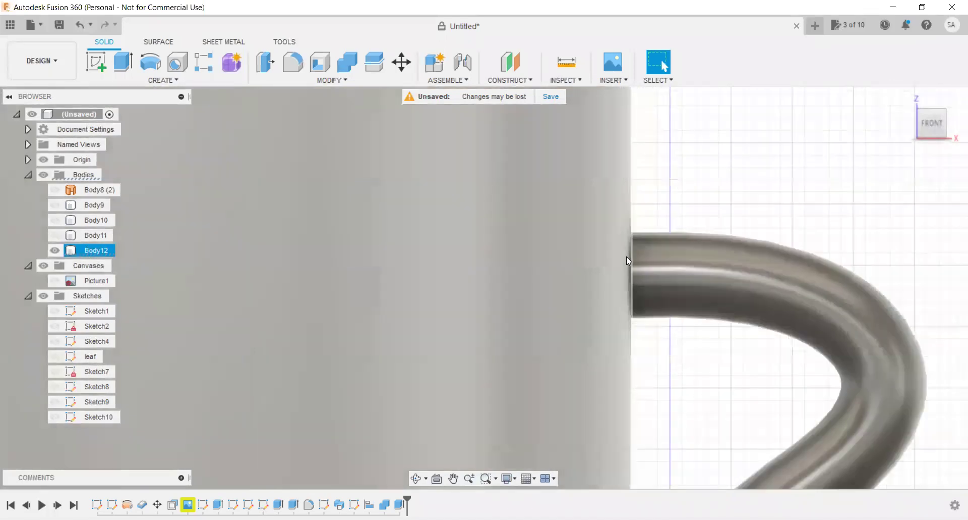
scroll(623, 274, up, 3)
scroll(622, 280, up, 2)
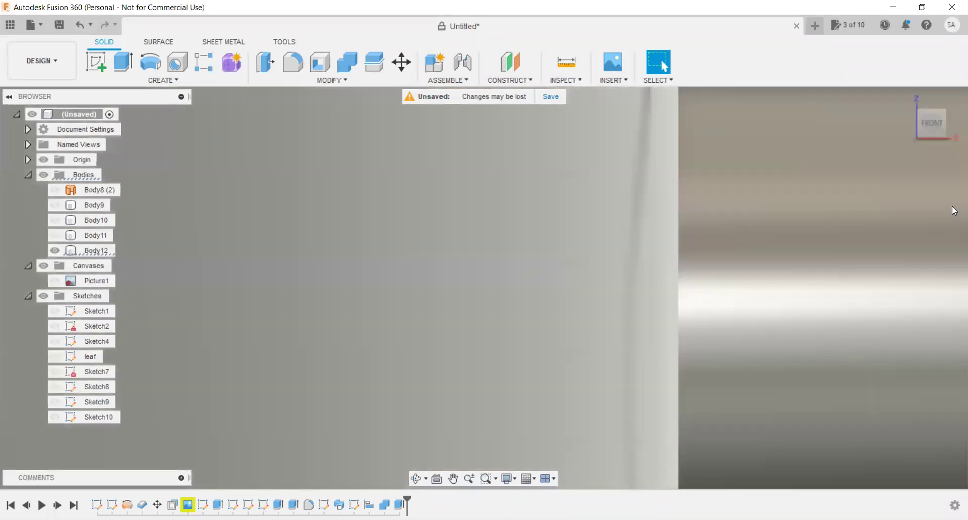
scroll(583, 283, down, 2)
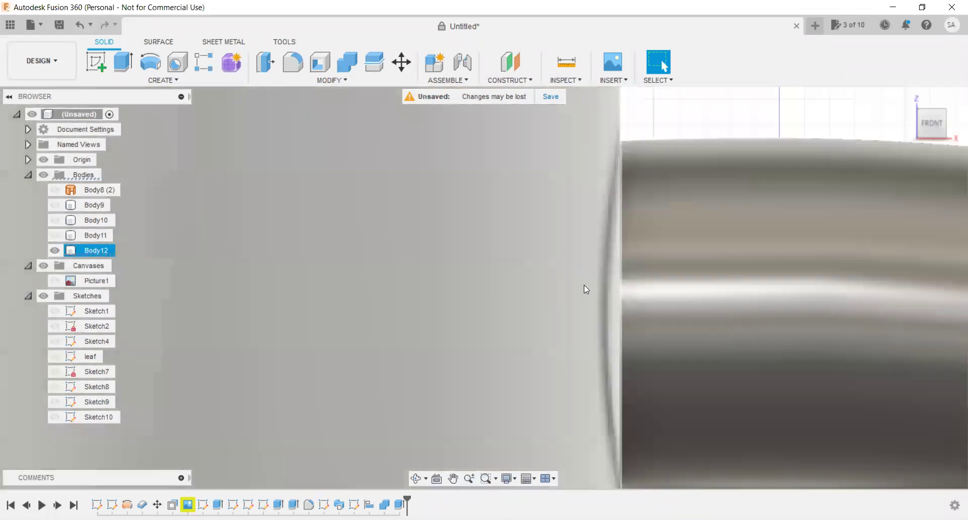
scroll(639, 257, down, 2)
click(921, 117)
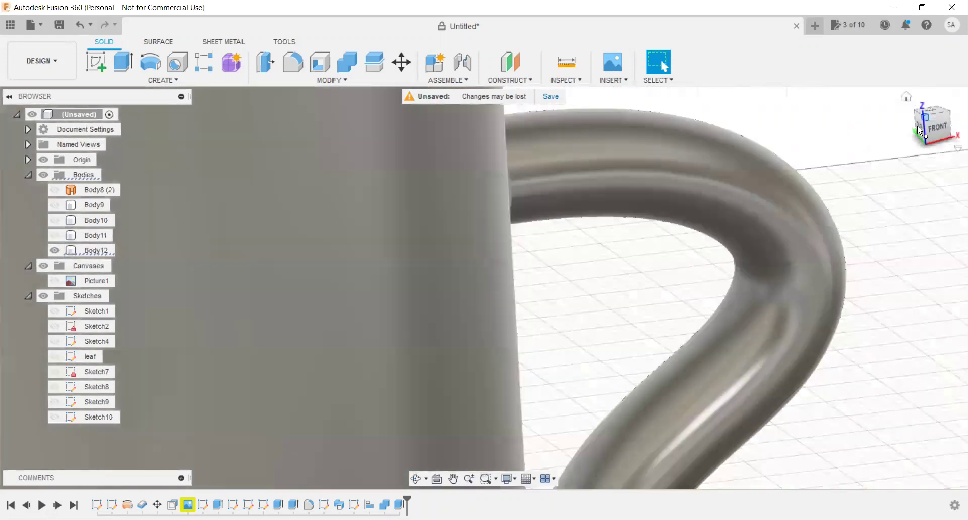
Undo the last timeline feature and select the edge where the handle meets the mug.
key(ctrl+z)
key(ctrl+z)
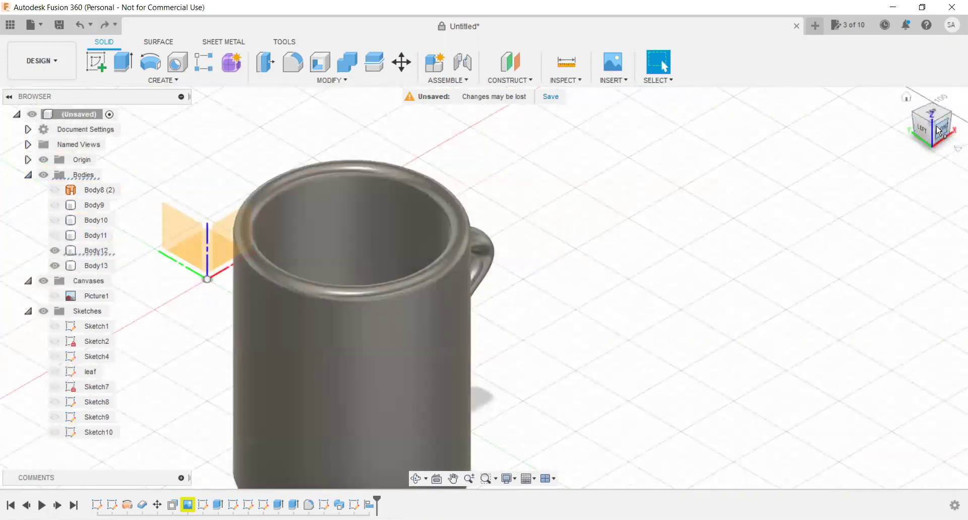
click(937, 127)
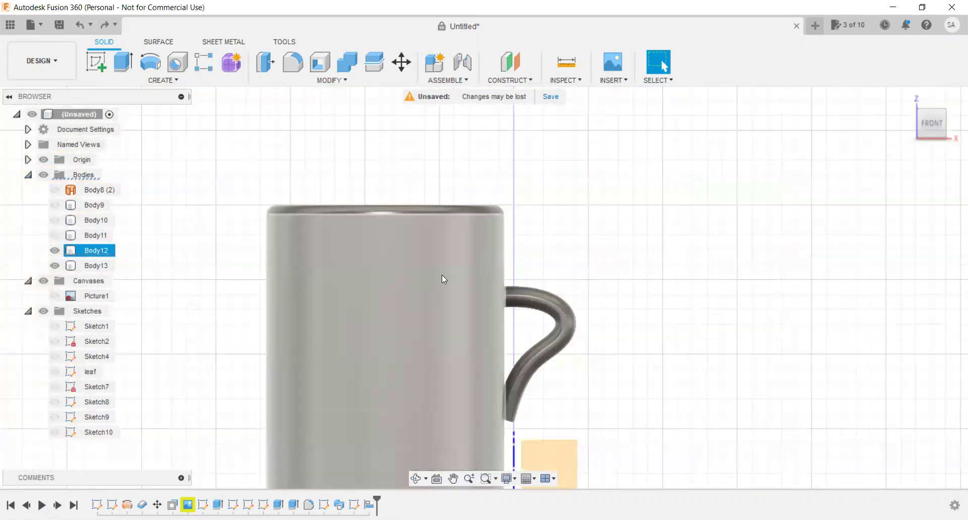
scroll(442, 274, up, 2)
scroll(496, 301, up, 2)
scroll(505, 299, up, 2)
scroll(517, 295, up, 2)
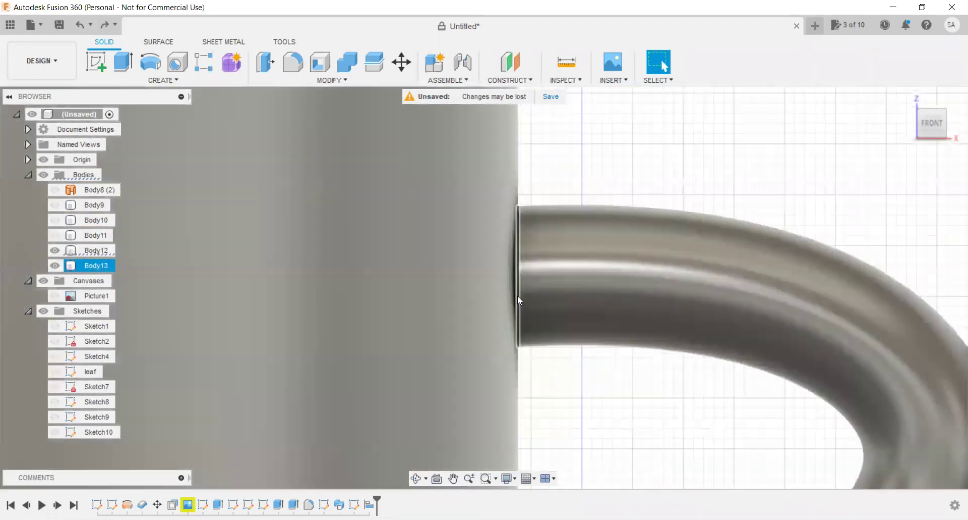
click(518, 301)
scroll(544, 331, down, 2)
scroll(582, 238, down, 2)
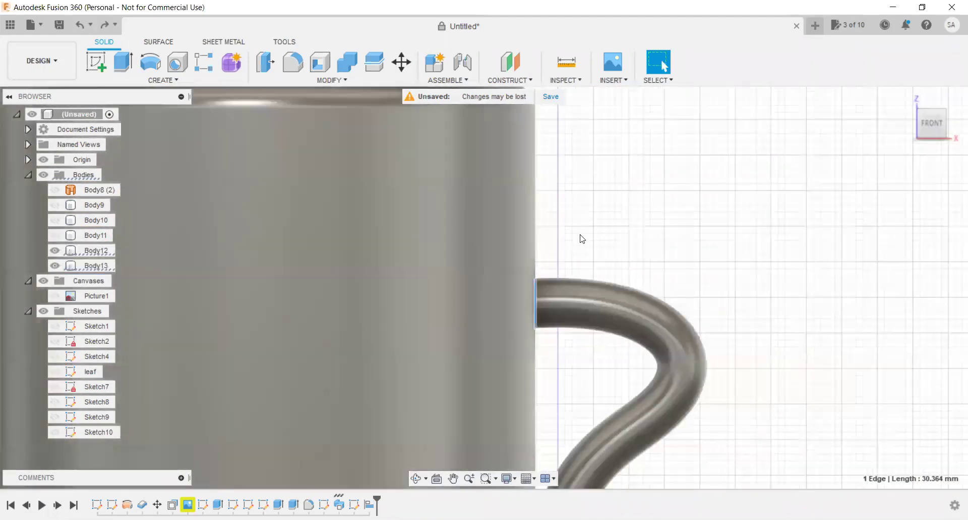
scroll(583, 239, down, 2)
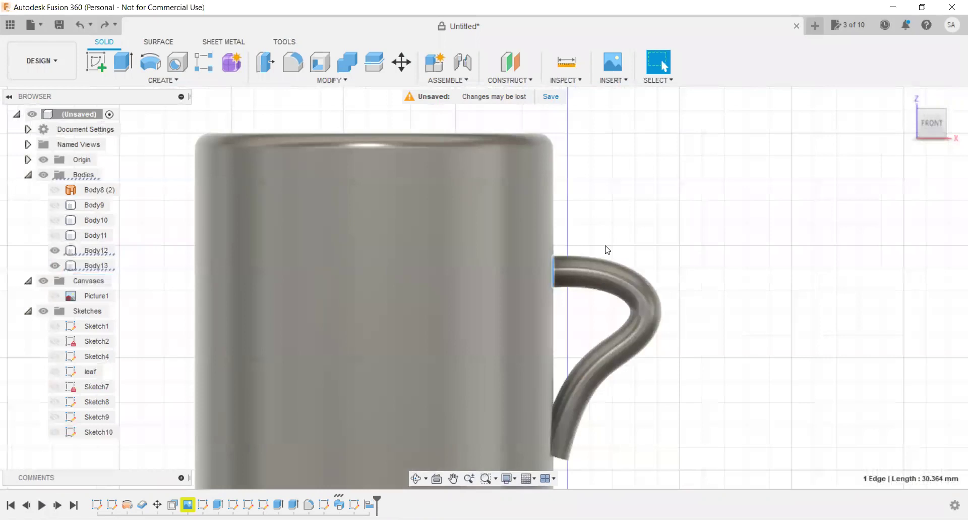
Start an extrusion with mug body Body12 hidden, focusing on the handle's upper end.
click(123, 61)
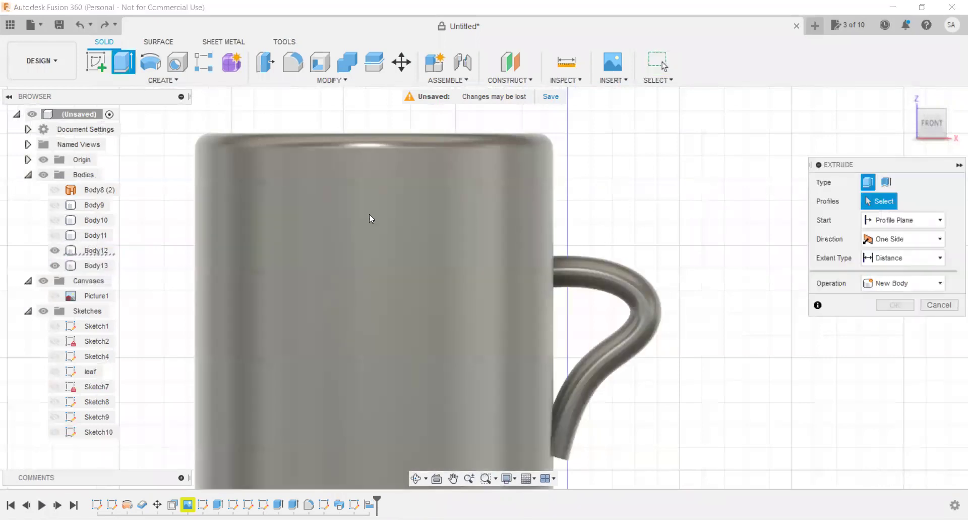
click(55, 250)
click(54, 254)
click(55, 252)
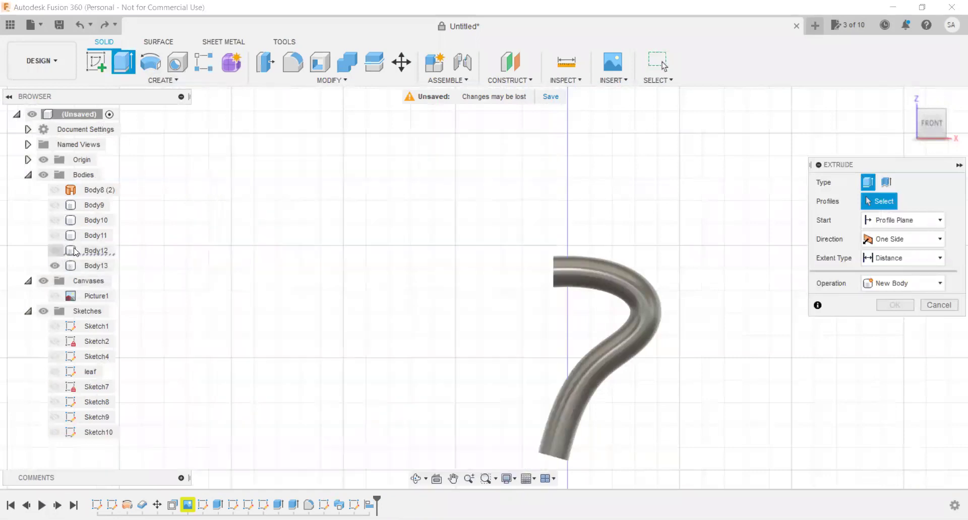
click(924, 112)
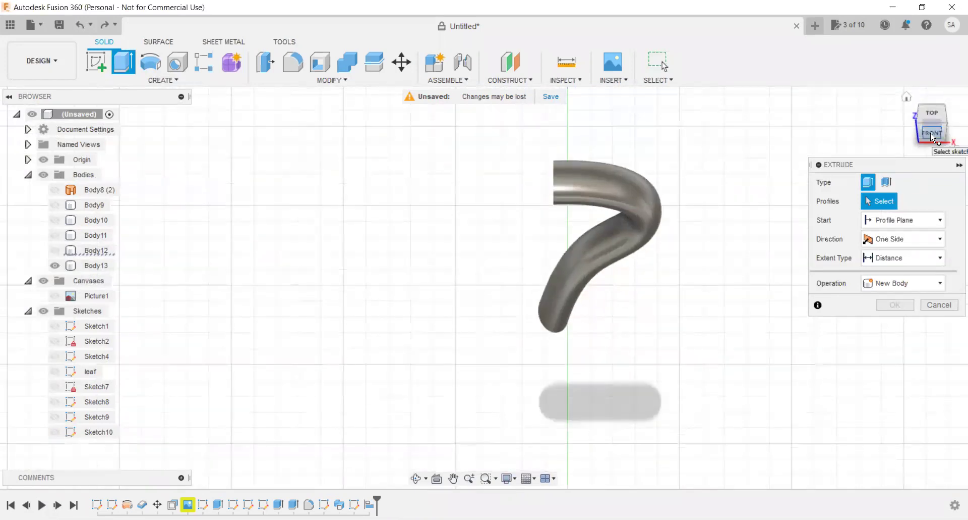
click(925, 122)
click(907, 97)
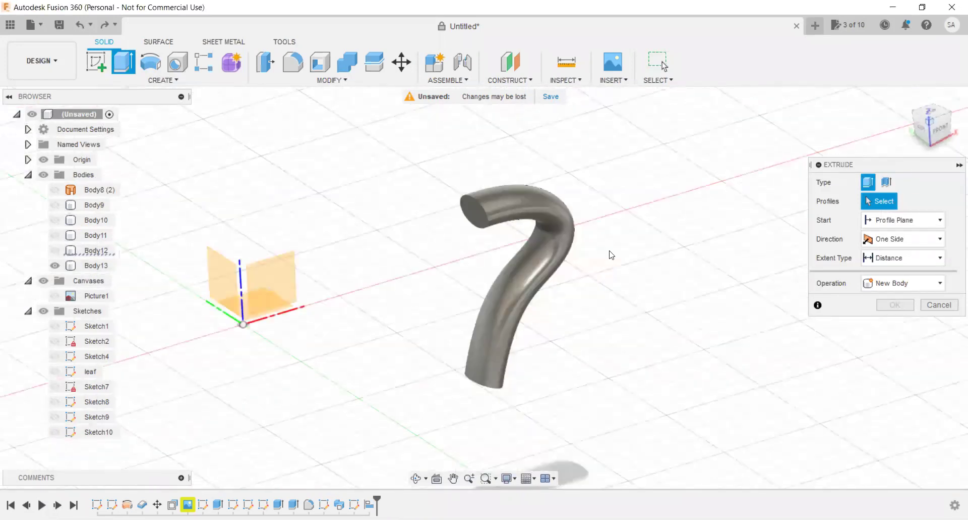
shift+middle_drag(612, 253, 423, 197)
Extrude the handle's upper end face 2 mm as a Join.
click(422, 196)
scroll(462, 184, up, 3)
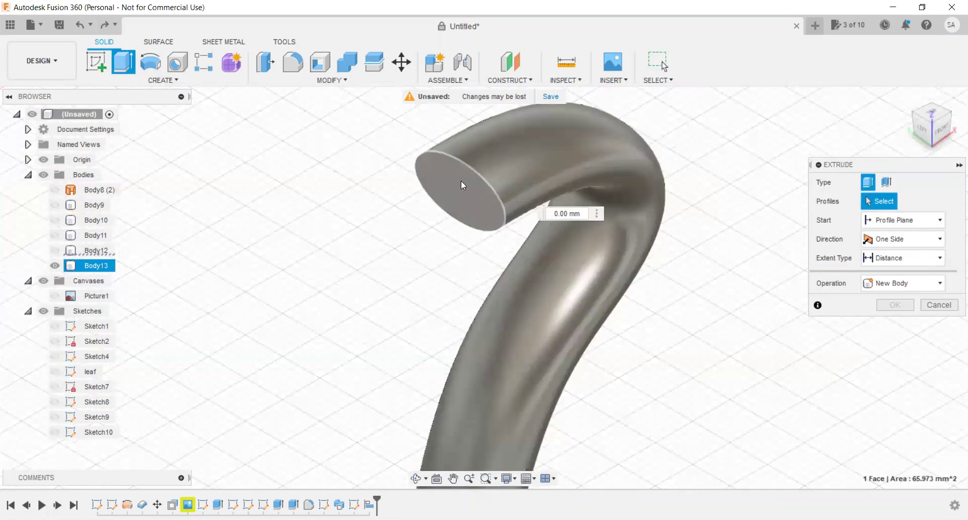
click(463, 184)
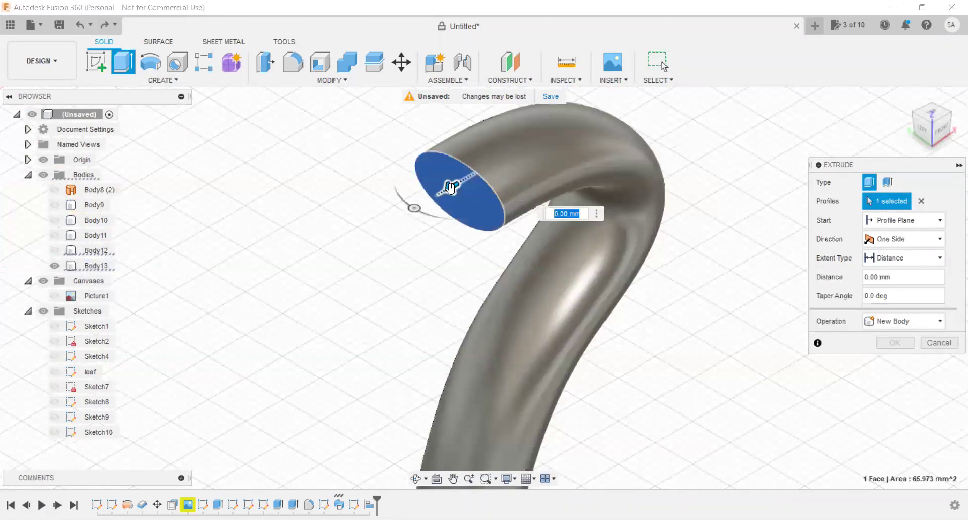
click(921, 323)
click(883, 334)
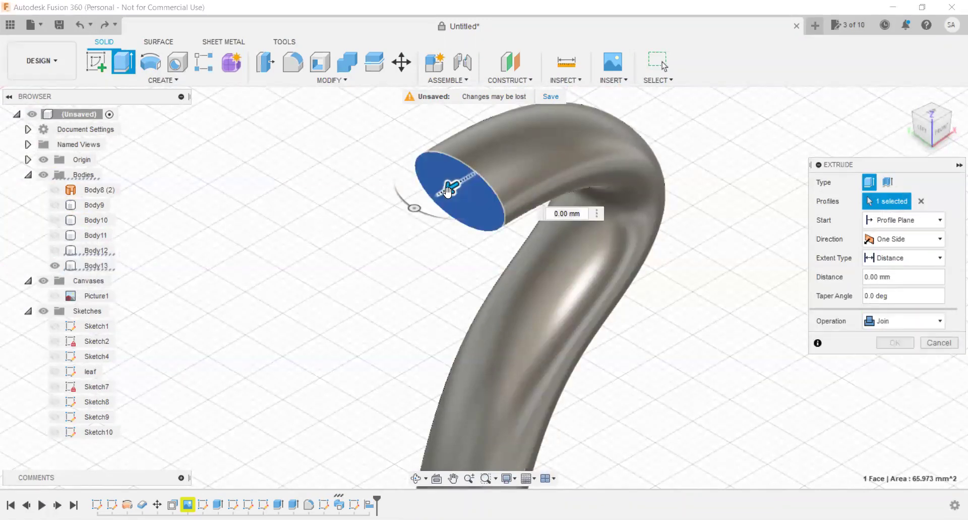
drag(441, 194, 436, 198)
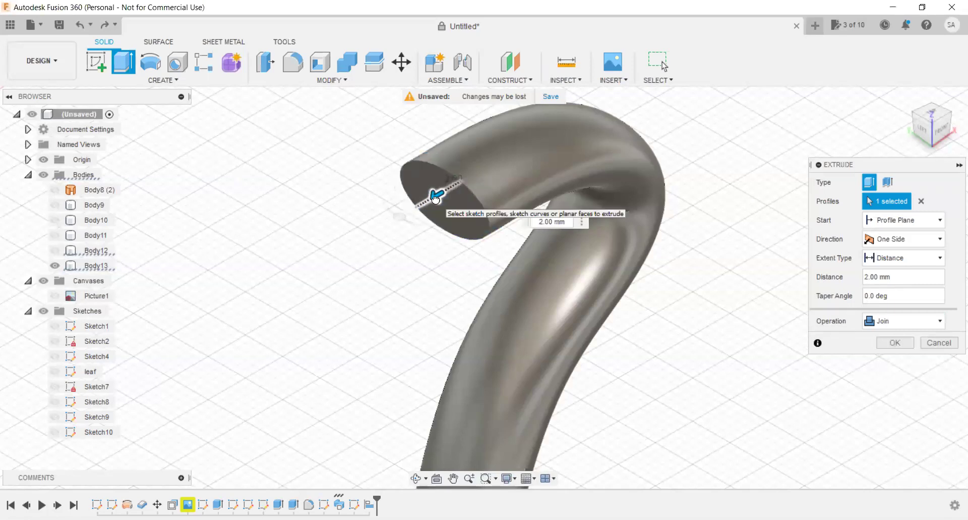
scroll(436, 200, down, 3)
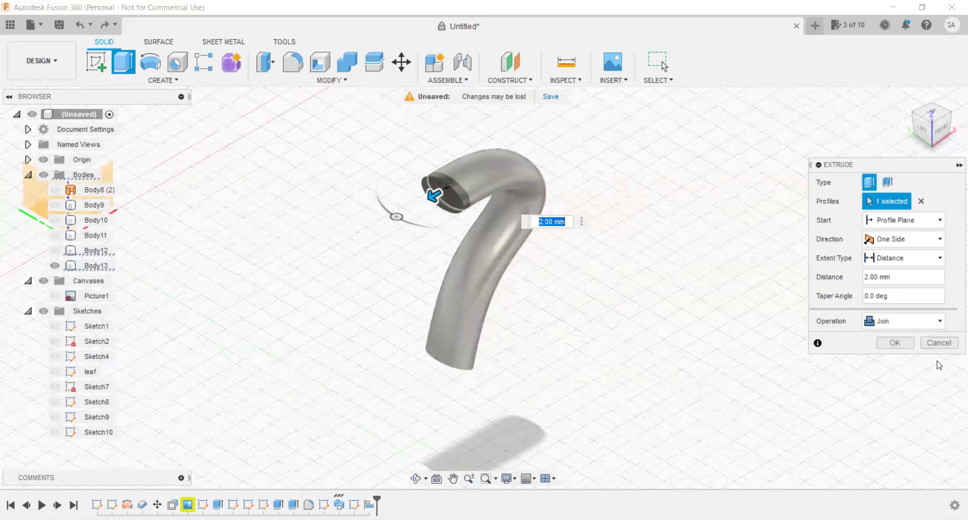
scroll(436, 199, down, 2)
key(Return)
mouse_move(955, 143)
shift+middle_down()
mouse_move(882, 203)
mouse_move(640, 305)
shift+middle_up()
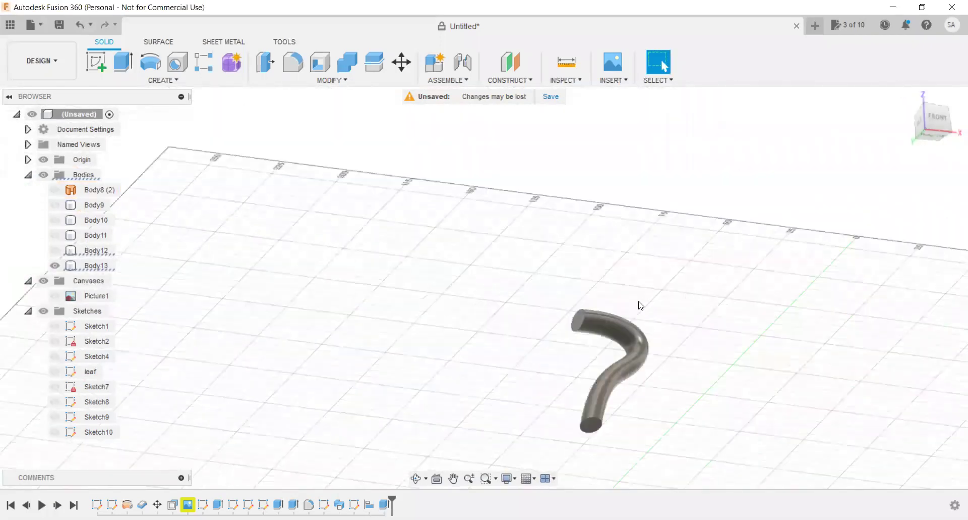
Show Body12 again and inspect the handle body Body13 from an elevated angle.
click(53, 251)
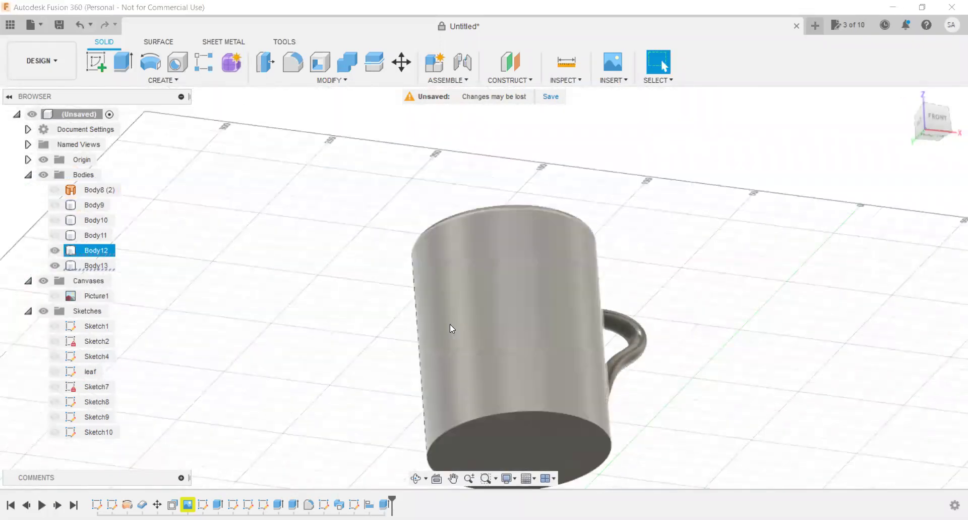
click(937, 119)
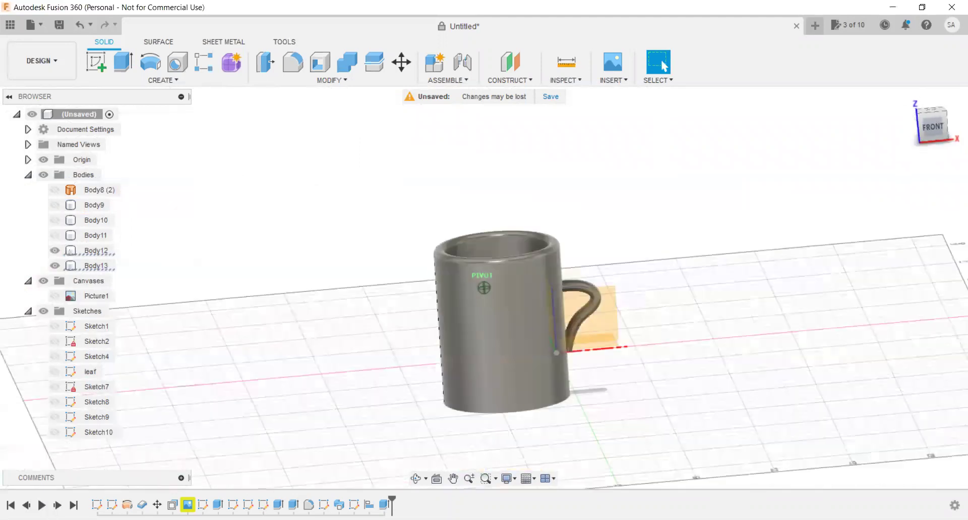
shift+middle_drag(631, 242, 538, 297)
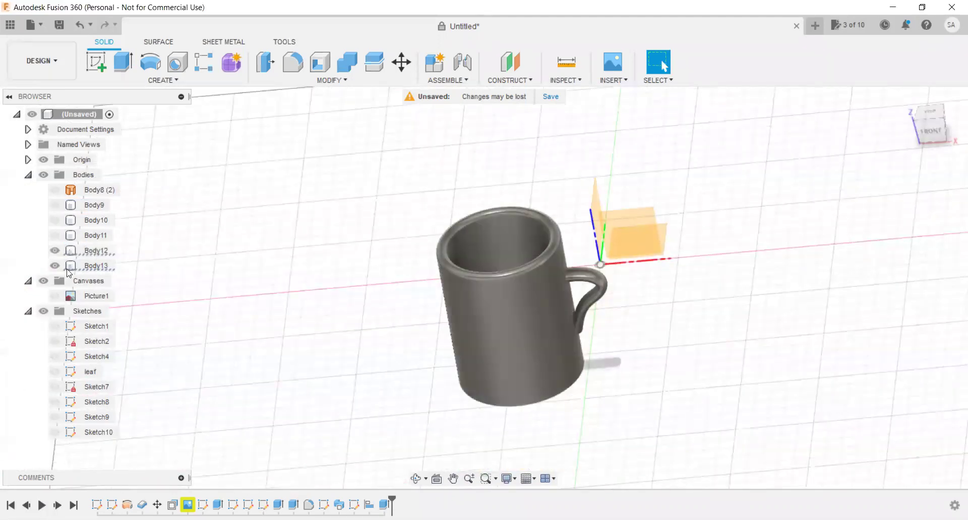
click(565, 263)
scroll(580, 278, up, 2)
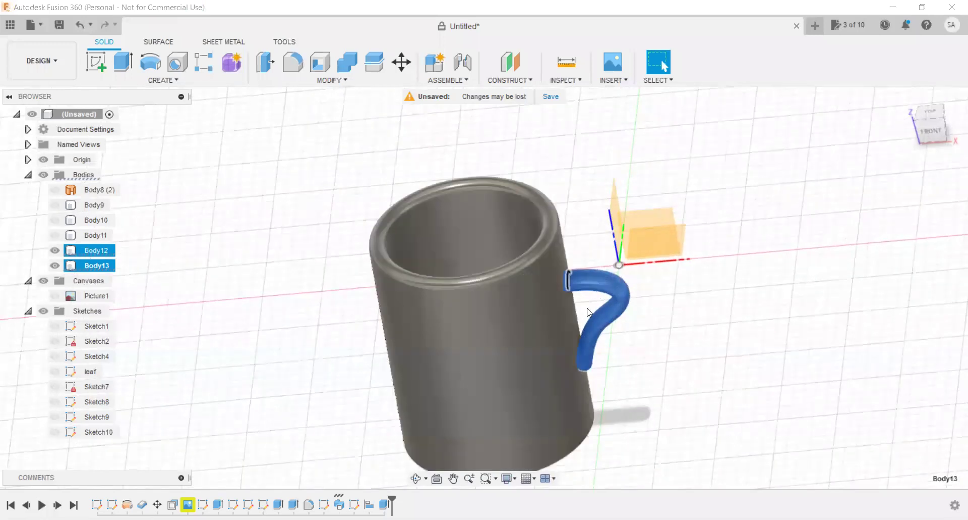
scroll(590, 285, up, 2)
scroll(600, 293, up, 3)
scroll(580, 288, up, 2)
scroll(508, 294, up, 3)
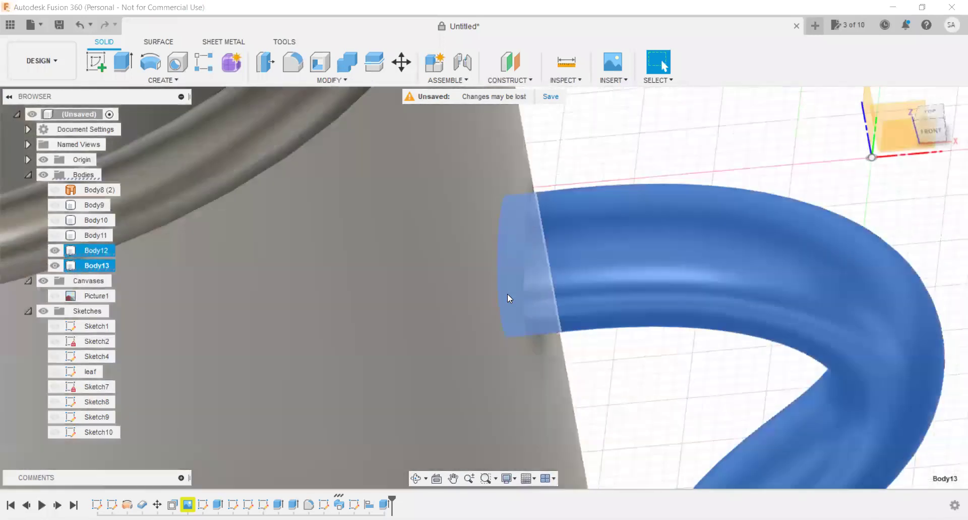
scroll(603, 174, down, 3)
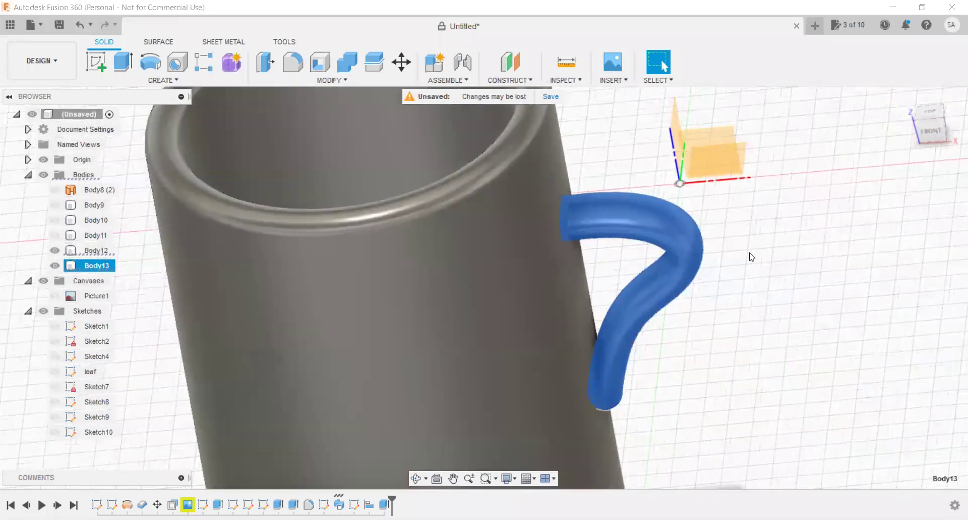
click(55, 250)
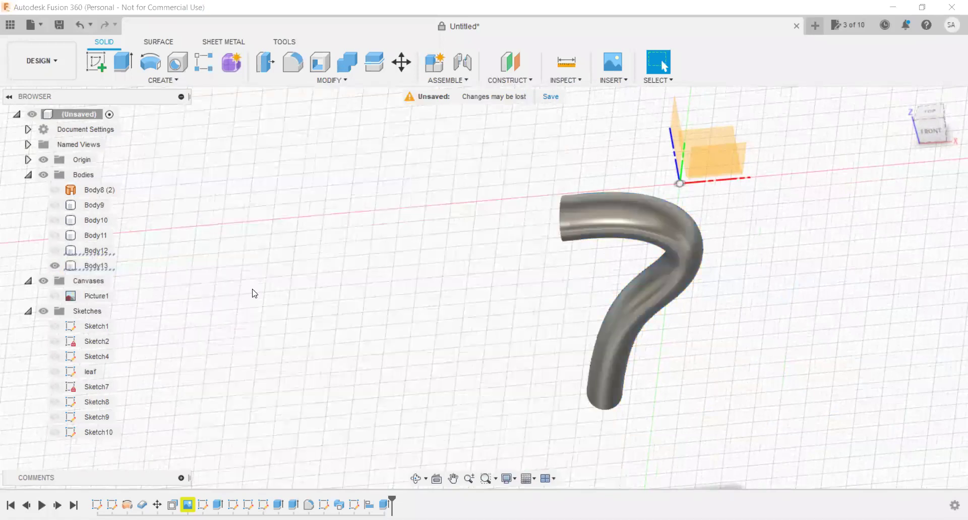
key(ctrl+z)
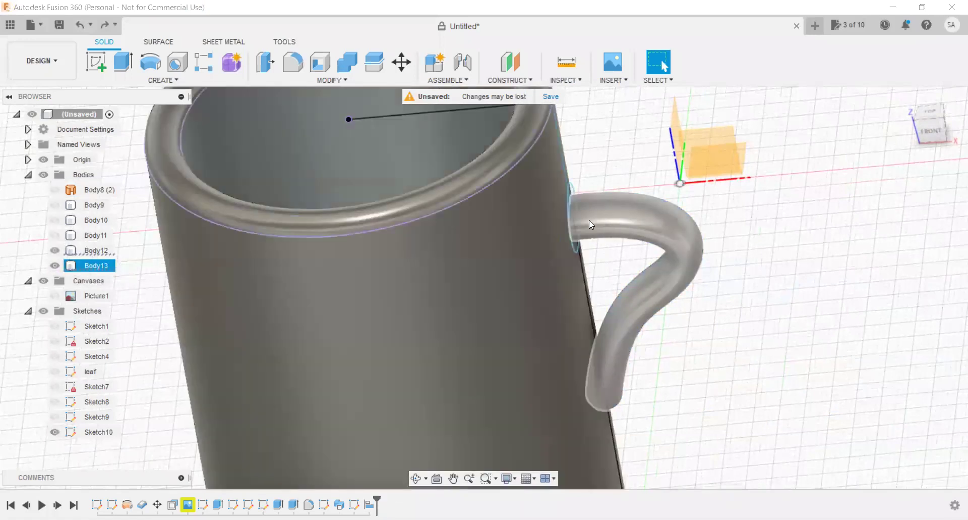
Hide the mug body Body12 and view the handle alone isometrically.
click(573, 231)
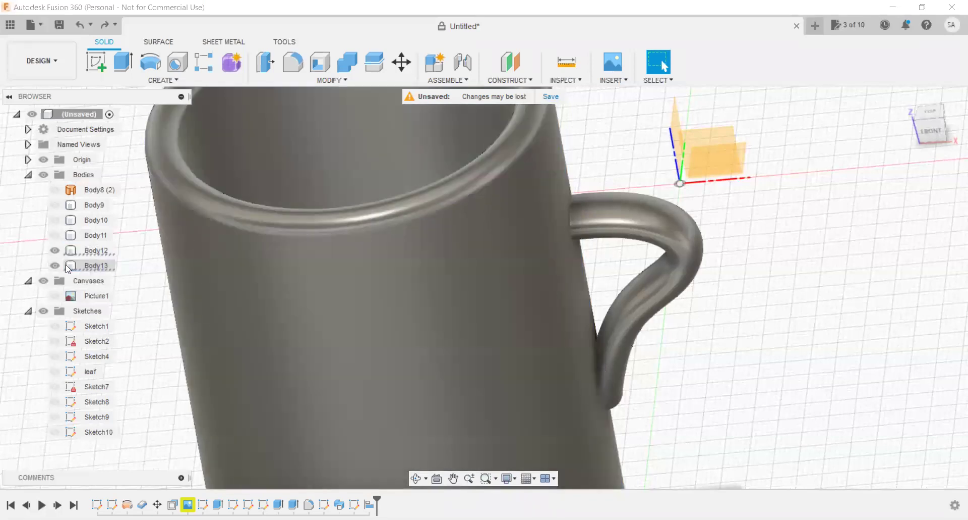
click(71, 267)
click(94, 250)
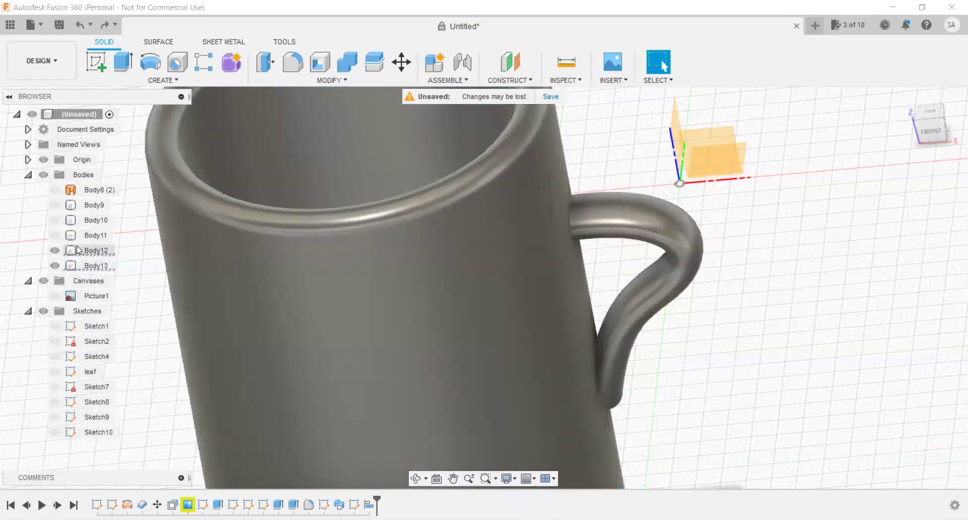
click(816, 185)
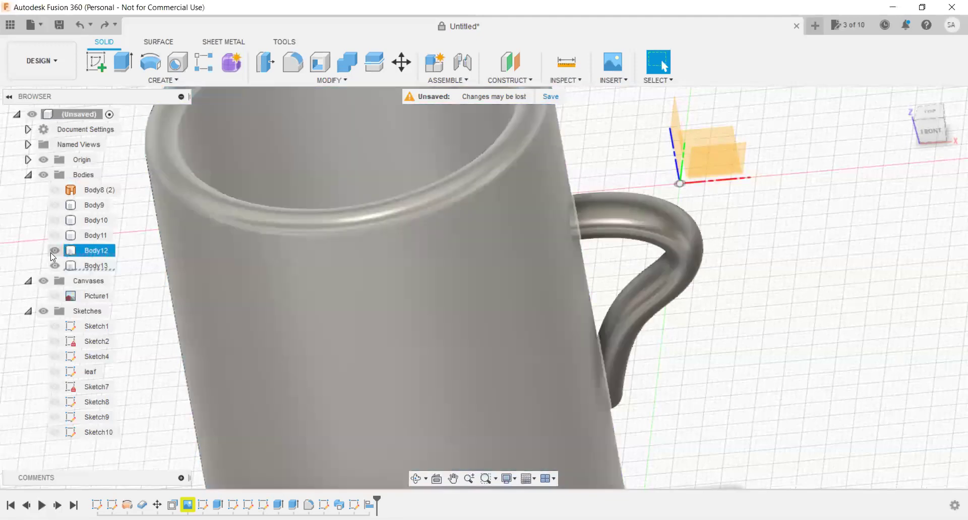
click(54, 250)
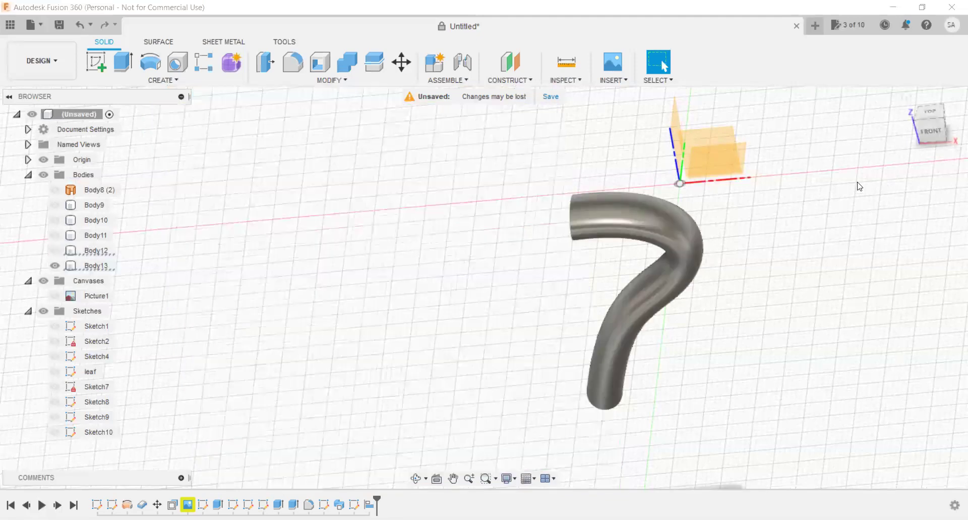
click(915, 123)
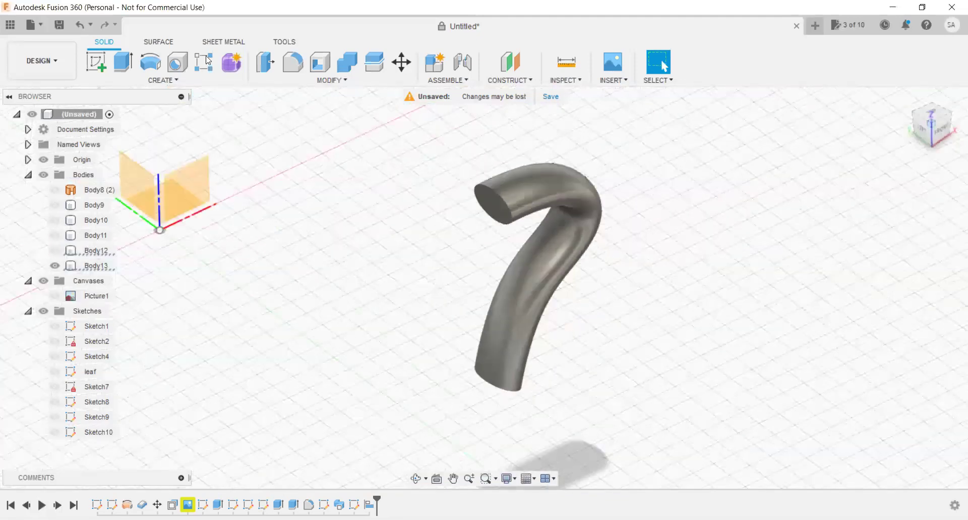
click(129, 63)
Extrude the handle's upper end face 3 mm as a Join, then view the mug upright.
click(479, 201)
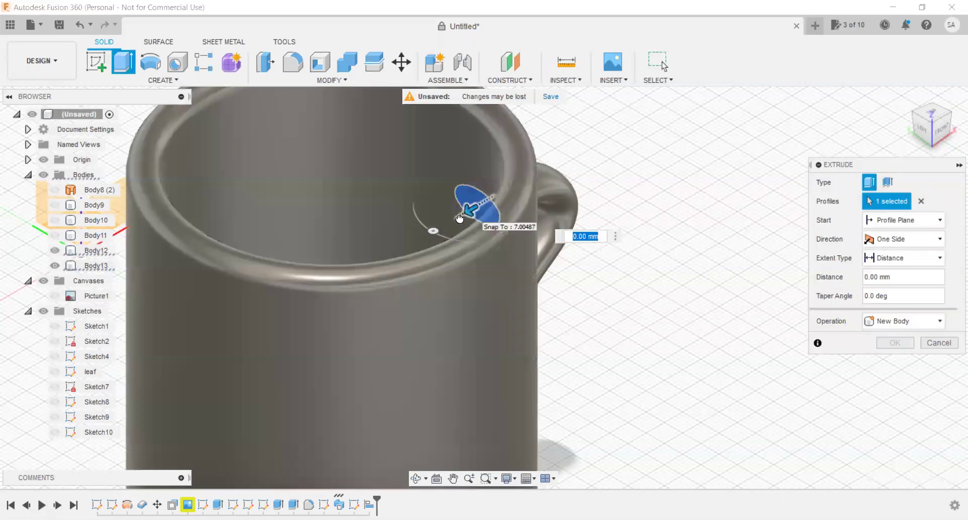
text(3)
scroll(459, 218, down, 4)
scroll(448, 219, down, 2)
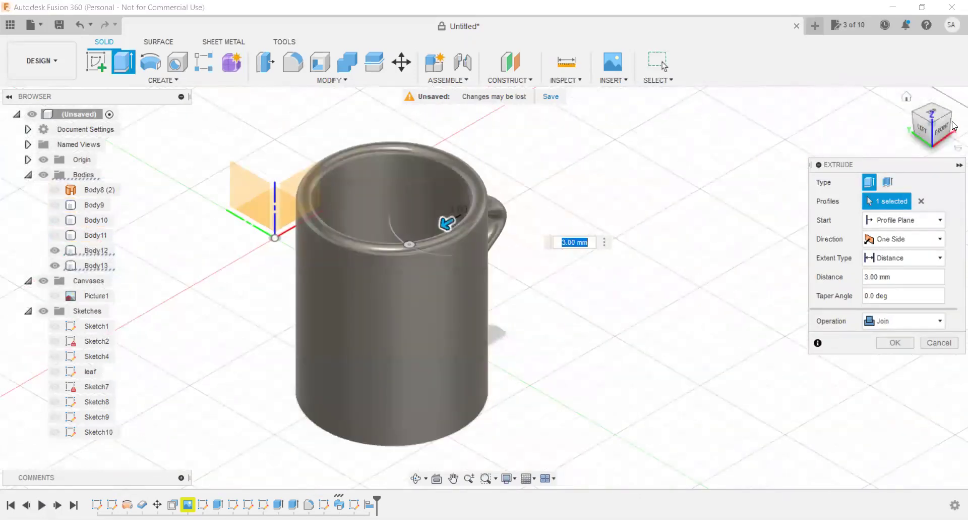
drag(945, 139, 923, 177)
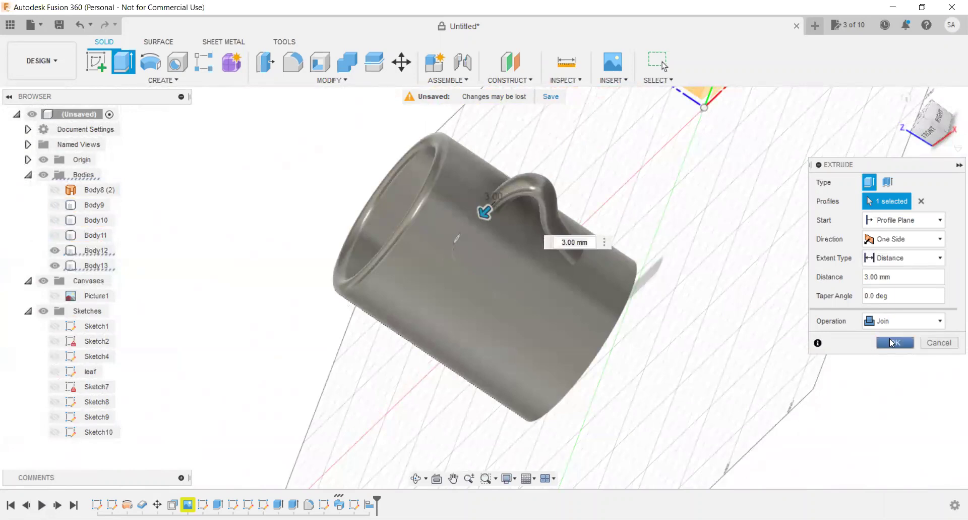
key(Return)
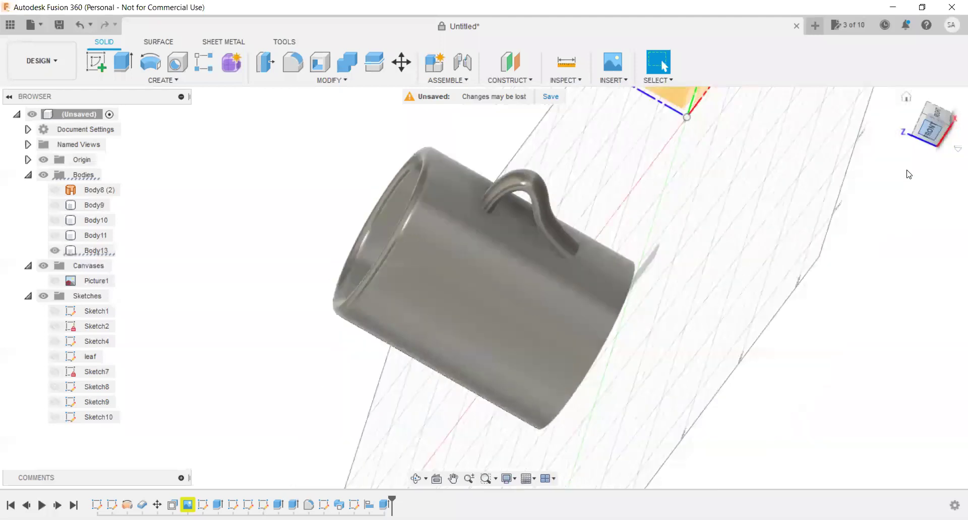
click(928, 135)
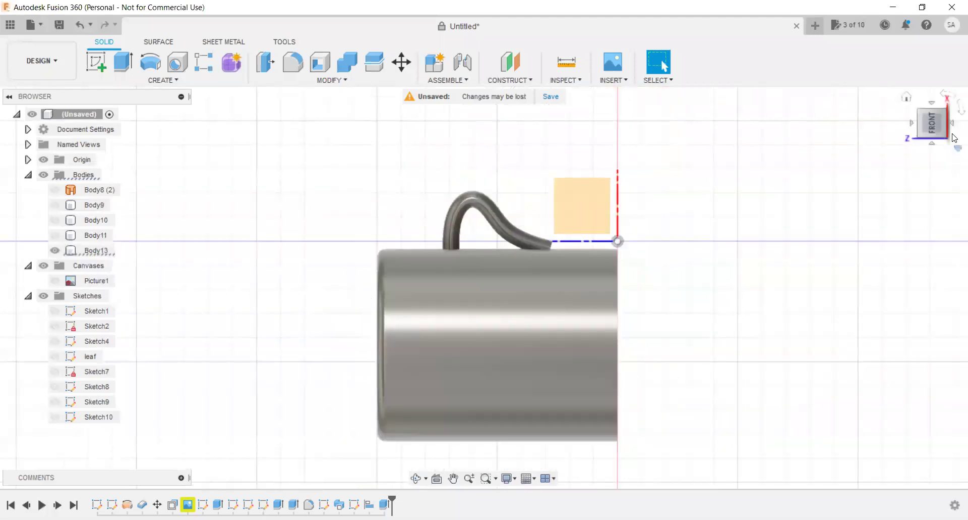
click(954, 108)
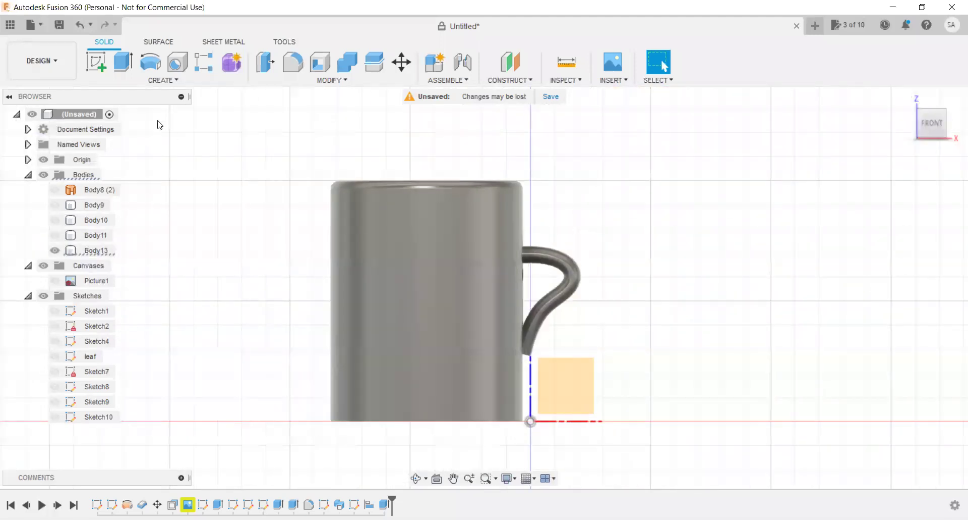
Pick the handle's lower end face for extrusion and set the operation to Join.
click(129, 65)
scroll(517, 360, up, 2)
scroll(517, 361, up, 3)
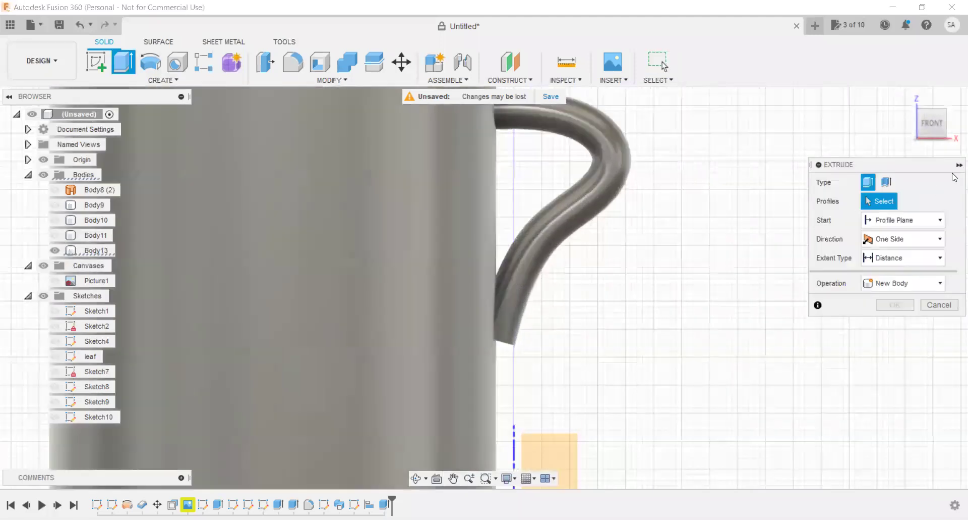
drag(933, 128, 524, 352)
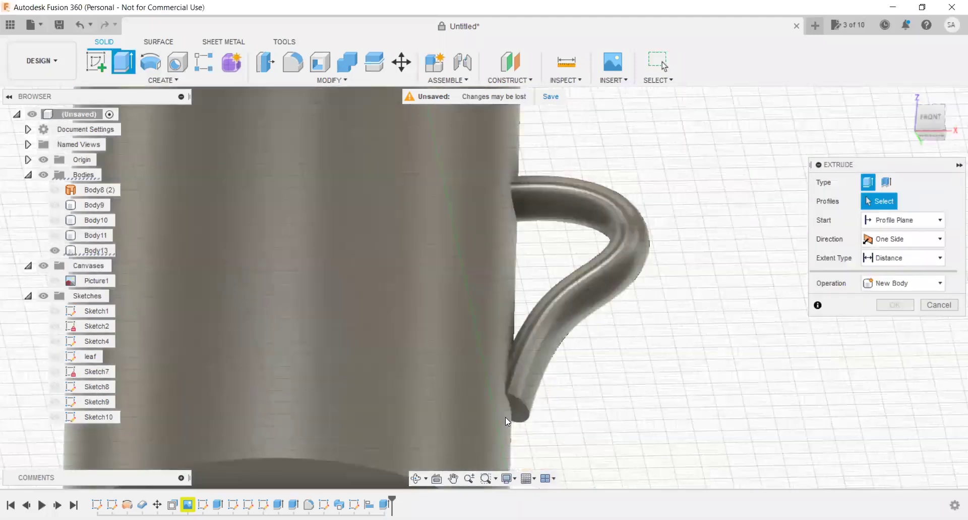
click(519, 414)
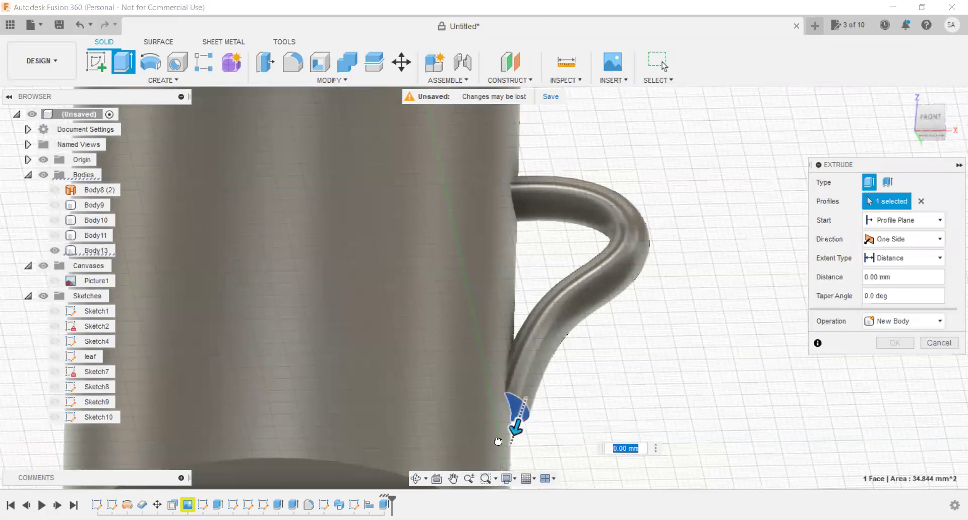
text(5)
key(Return)
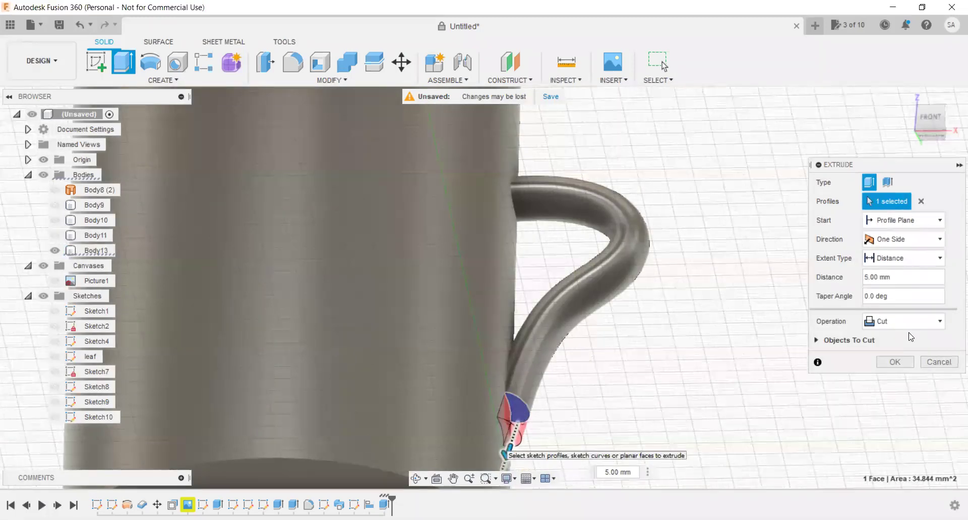
click(905, 321)
click(887, 339)
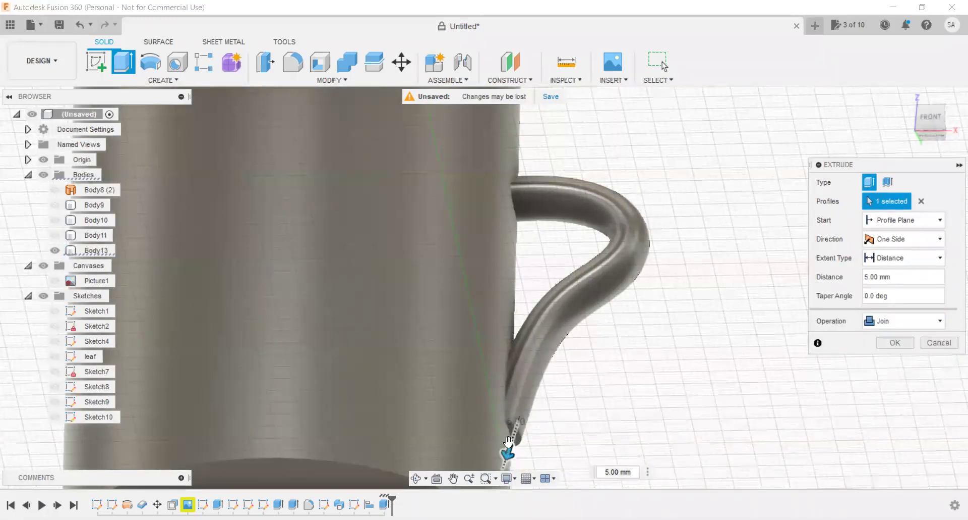
Set the lower-end Join extrusion distance to 20 mm and confirm it.
text(14)
key(Return)
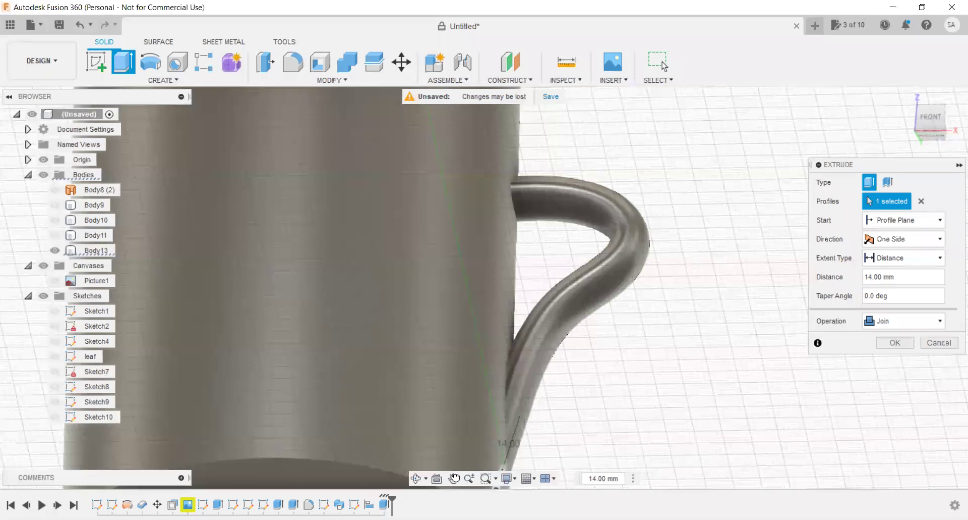
scroll(537, 433, down, 5)
scroll(541, 438, up, 2)
scroll(532, 425, up, 2)
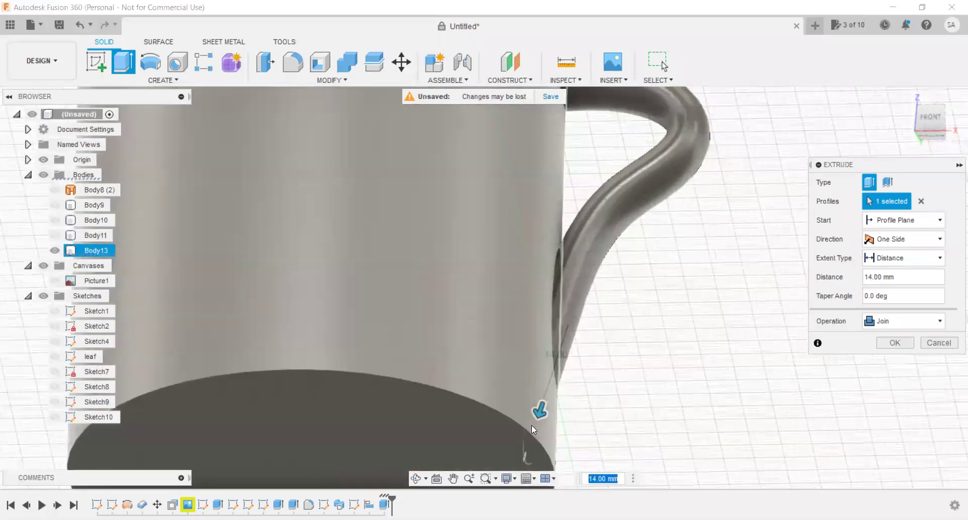
scroll(535, 419, up, 2)
drag(542, 413, 571, 431)
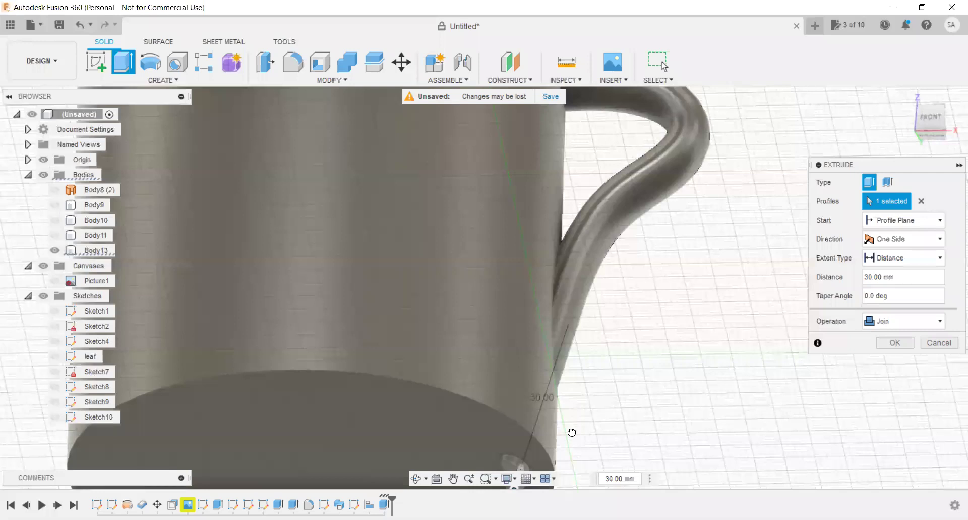
scroll(630, 357, down, 3)
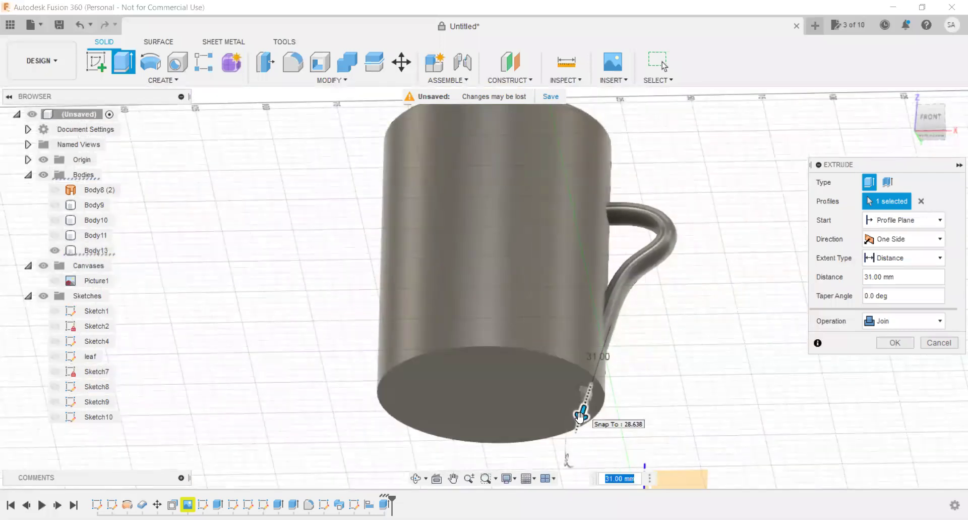
drag(580, 416, 590, 390)
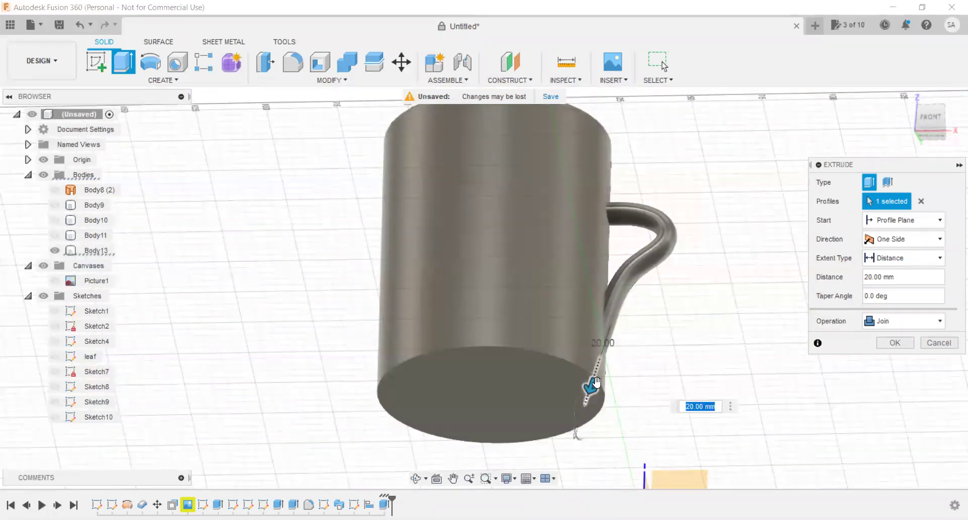
key(Return)
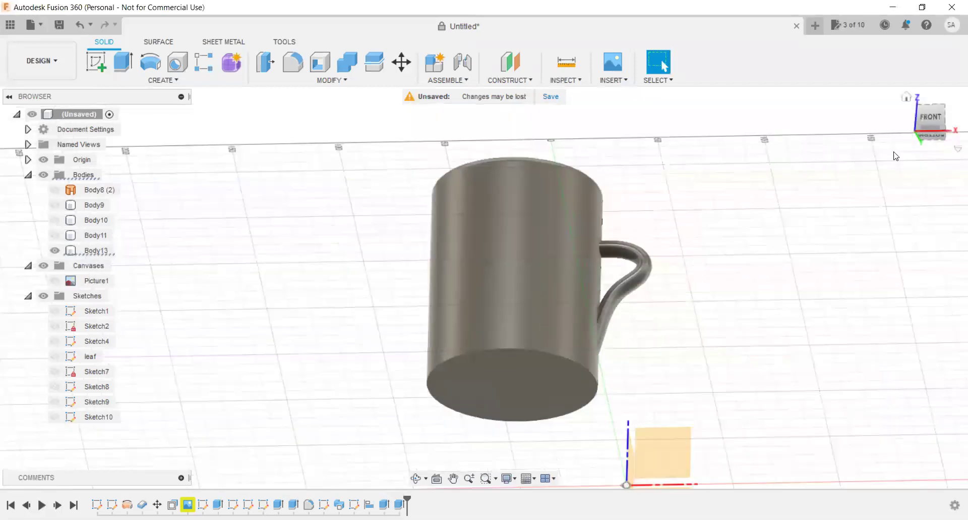
click(930, 111)
scroll(558, 176, up, 3)
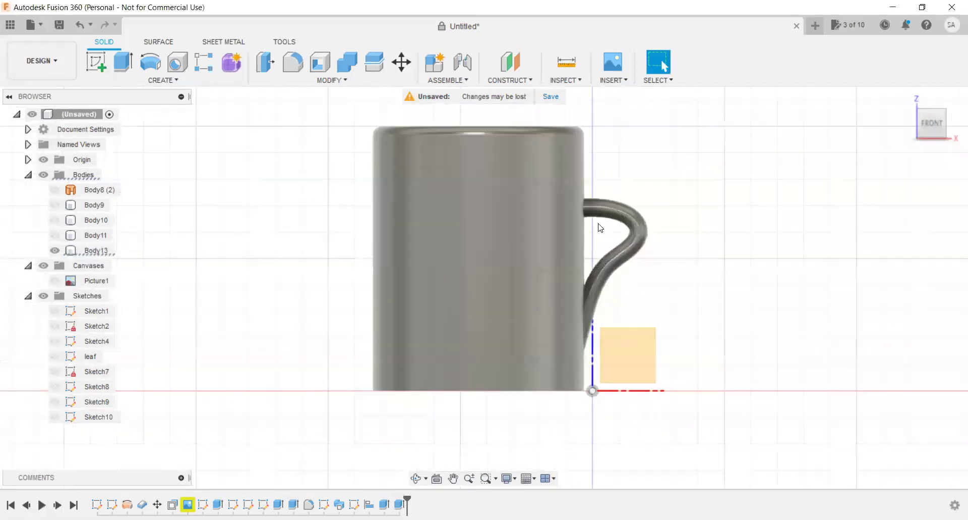
scroll(570, 187, up, 4)
scroll(570, 188, up, 2)
scroll(579, 187, up, 2)
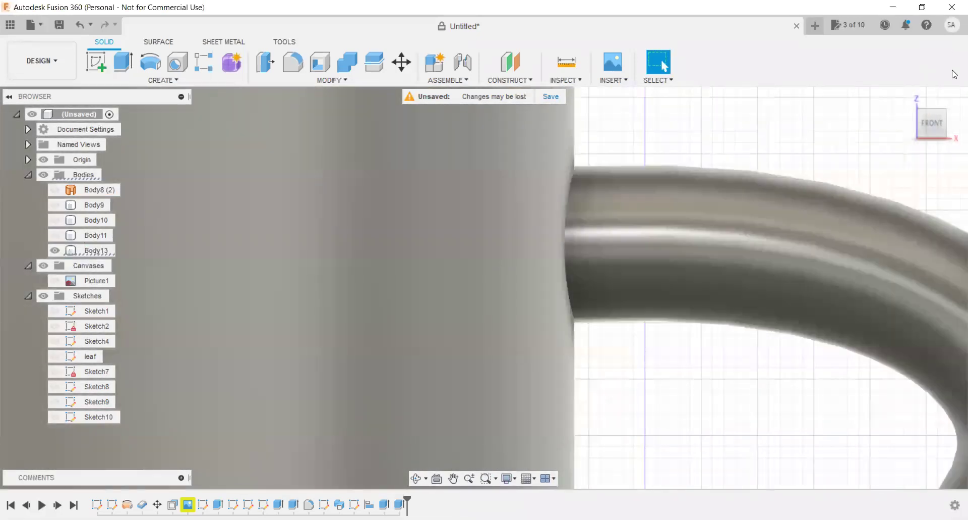
scroll(589, 225, down, 1)
scroll(587, 232, down, 2)
scroll(589, 225, down, 2)
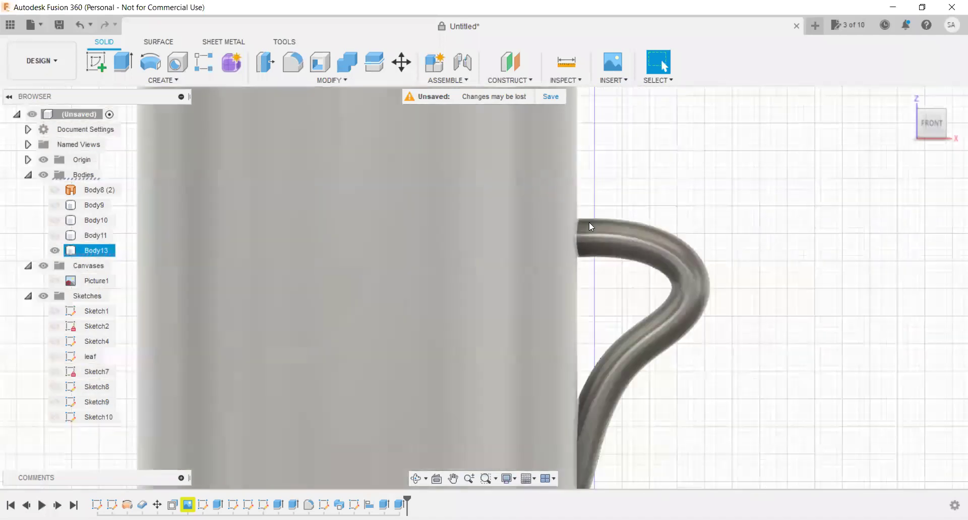
scroll(589, 225, down, 2)
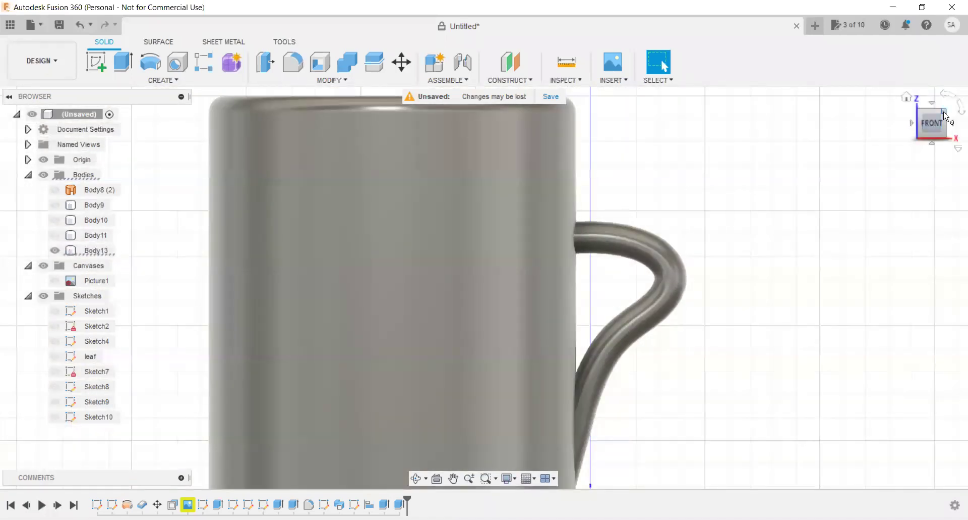
click(944, 116)
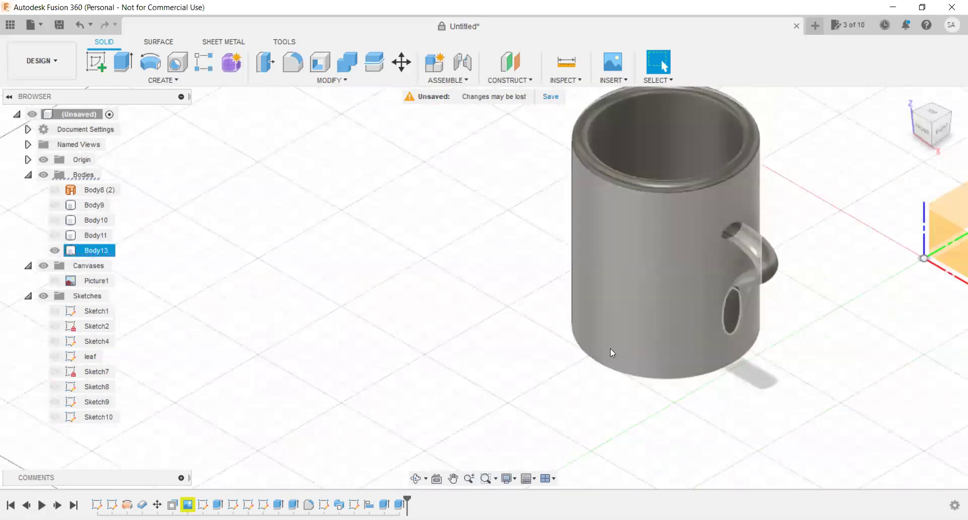
scroll(611, 348, down, 3)
scroll(550, 376, down, 2)
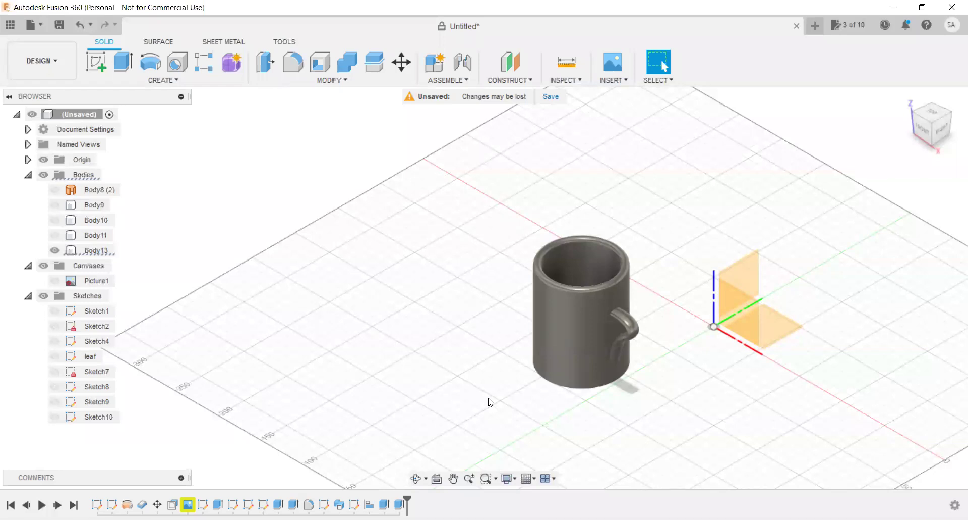
Check the mug from the front, return to the Home view, and select the mug body.
click(926, 132)
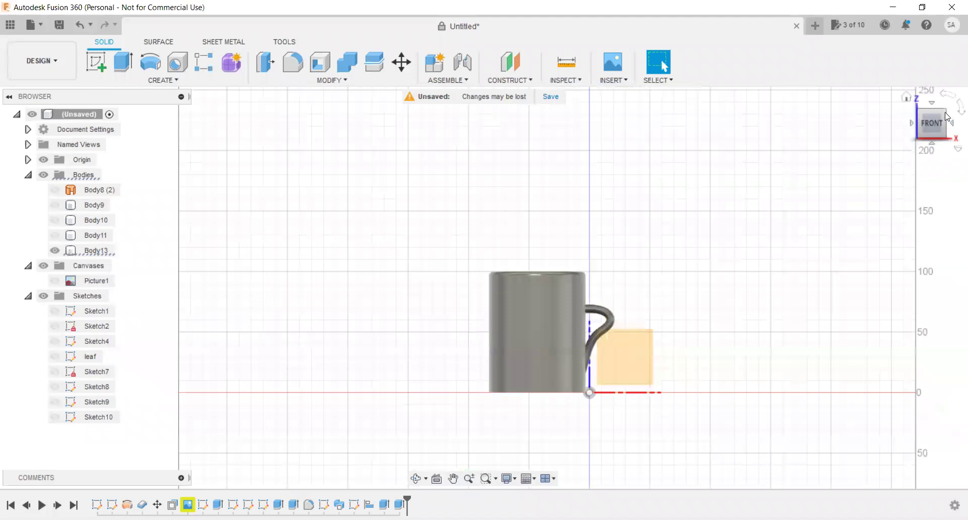
click(907, 96)
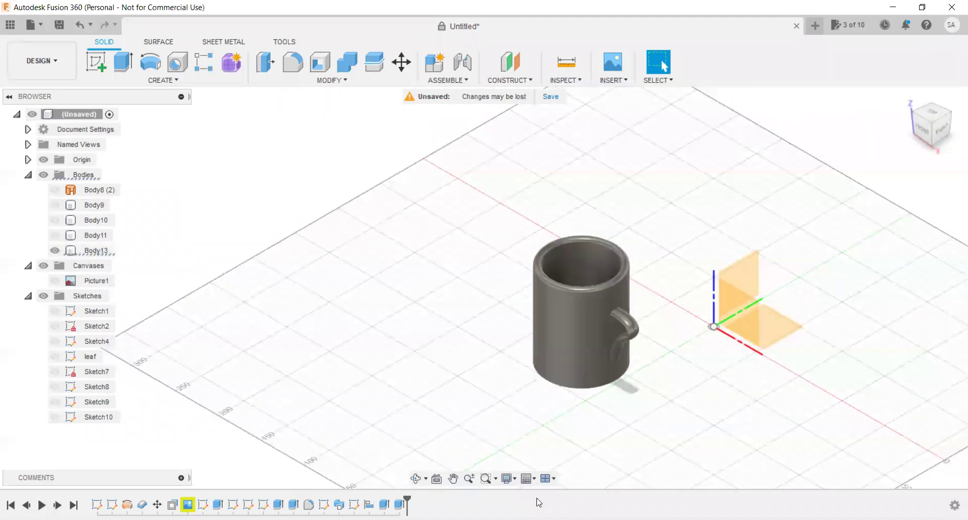
right_click(570, 326)
scroll(580, 323, up, 2)
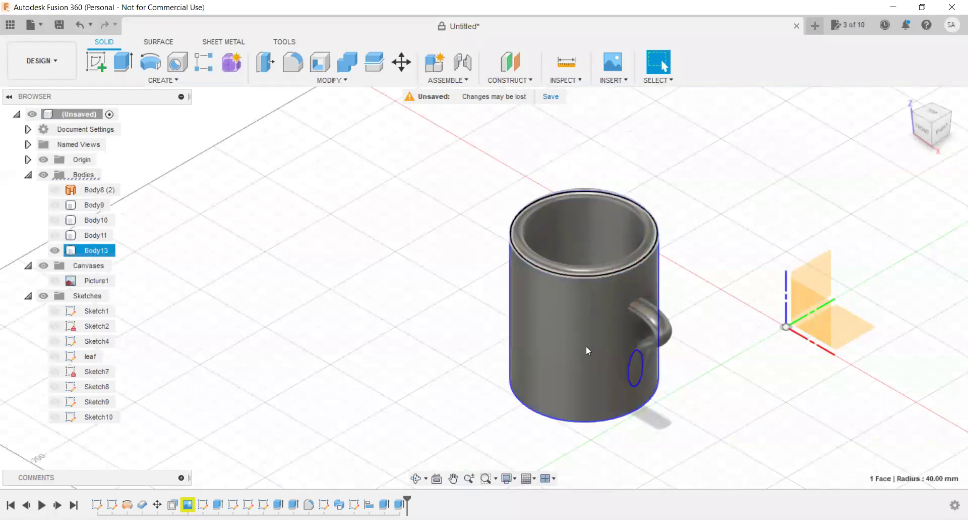
Open the Appearance library with A and scroll through its material folders.
key(a)
scroll(787, 391, down, 2)
scroll(790, 395, down, 1)
scroll(776, 389, down, 2)
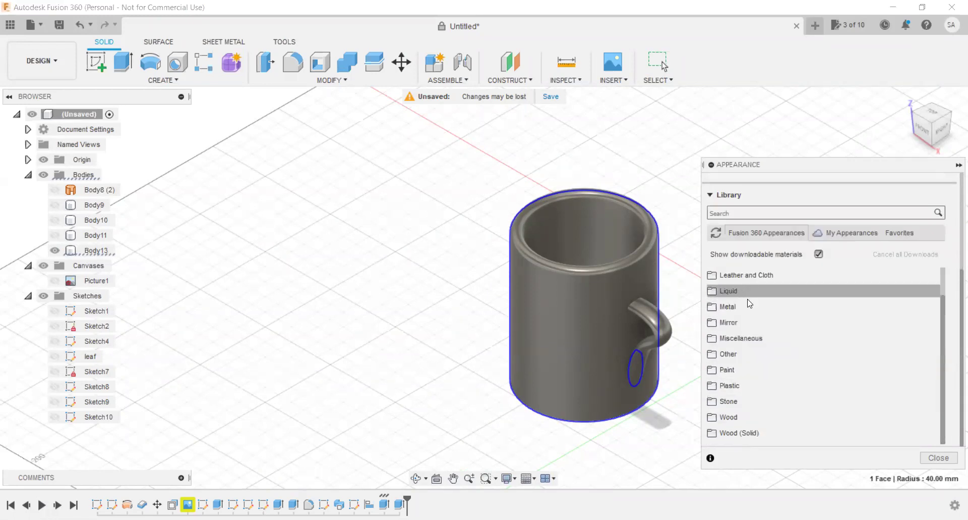
scroll(750, 302, up, 3)
scroll(741, 363, down, 3)
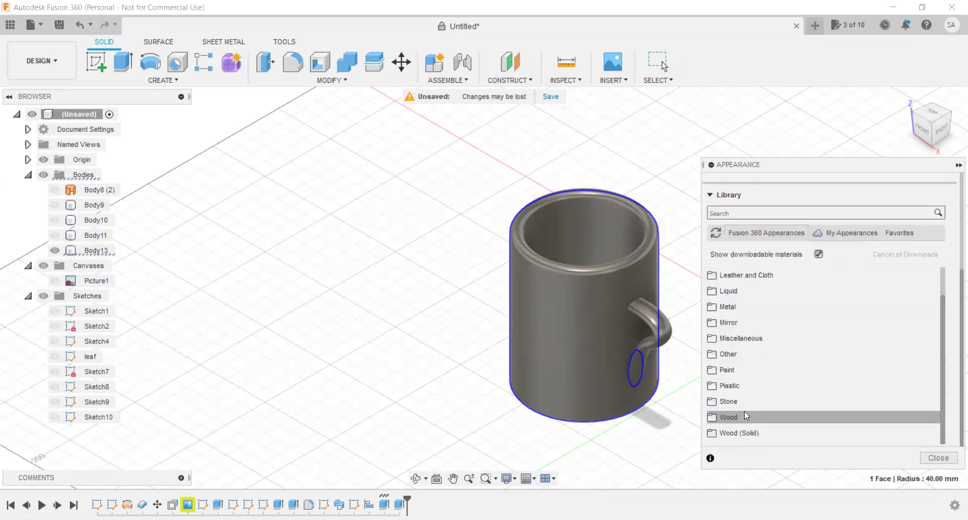
scroll(741, 320, up, 2)
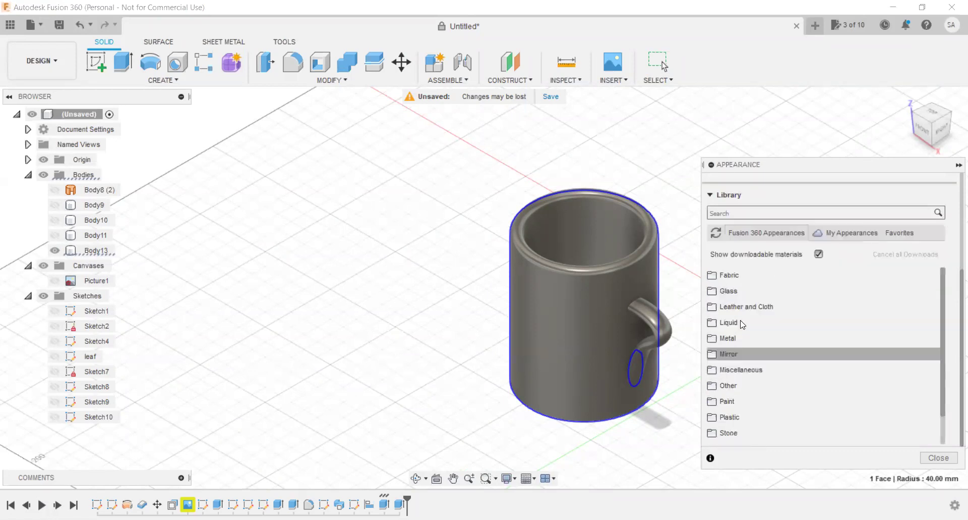
Expand the Glass folder, glance at Color Density, and show the Smooth glass options.
click(729, 291)
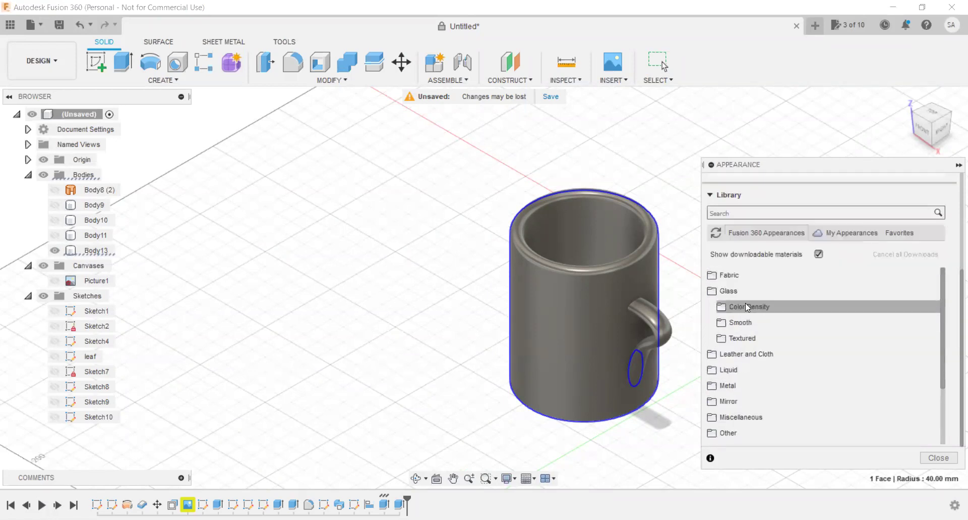
click(731, 306)
scroll(768, 337, down, 3)
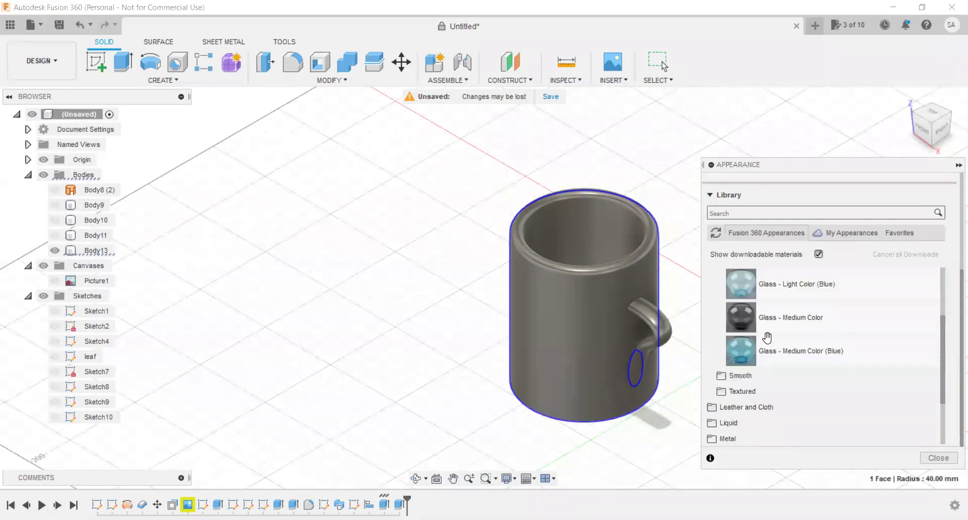
scroll(752, 328, up, 3)
click(725, 310)
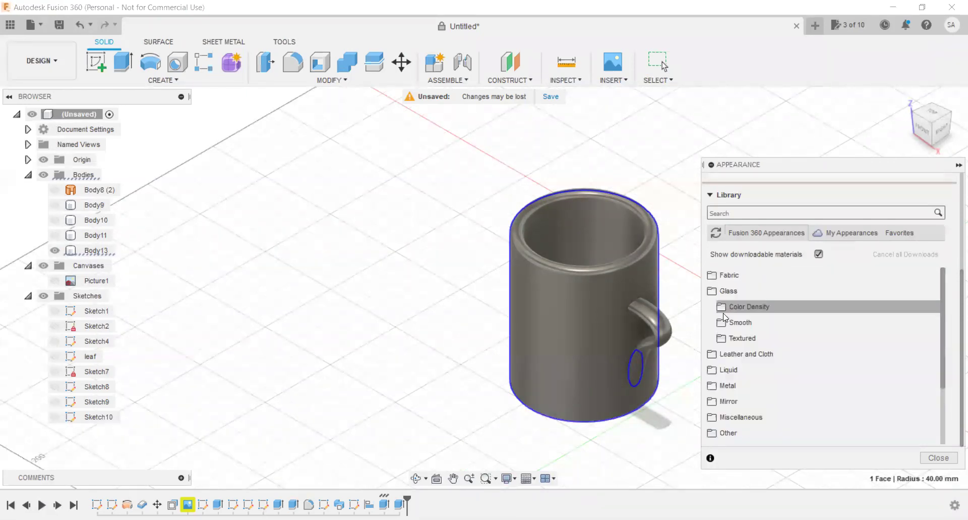
click(722, 325)
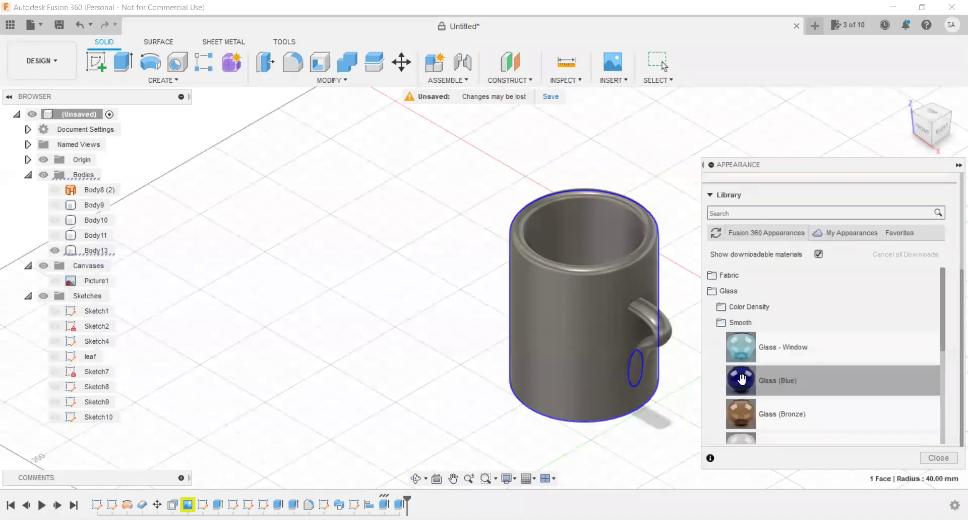
scroll(742, 379, down, 3)
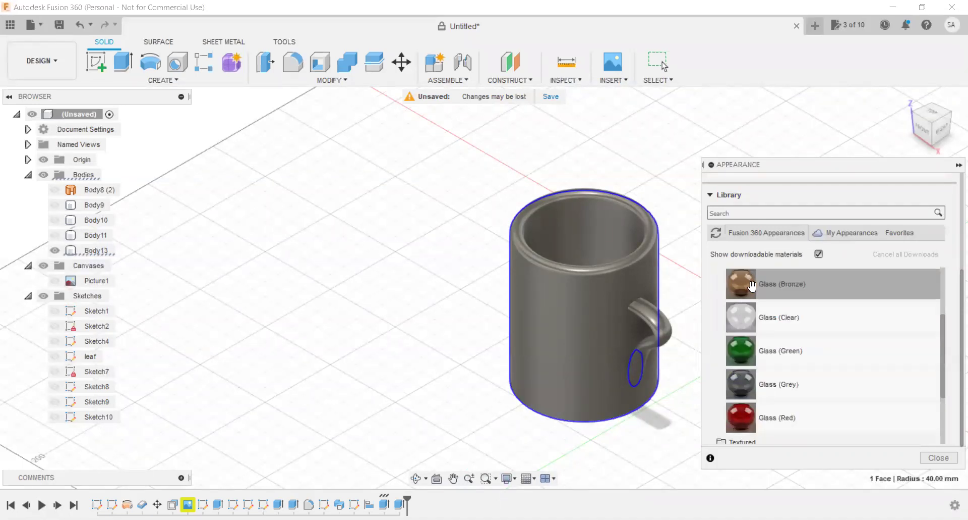
Try Glass (Bronze) and Glass (Clear) on the mug, settling on Glass (Green).
drag(753, 286, 550, 335)
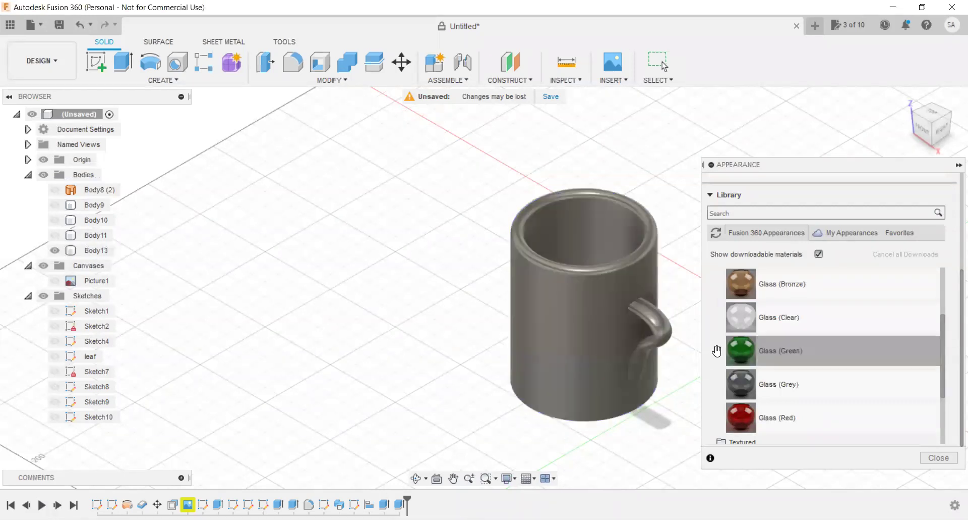
drag(747, 317, 576, 324)
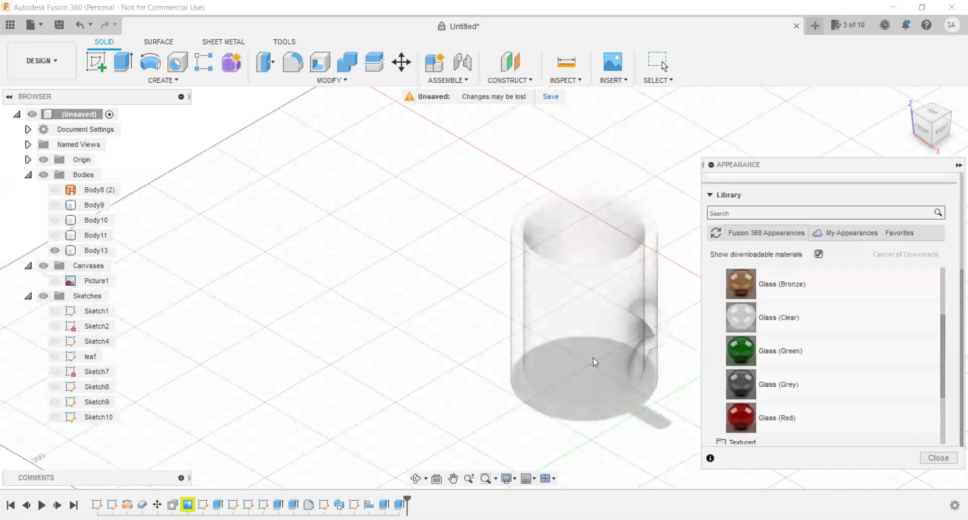
drag(742, 350, 484, 392)
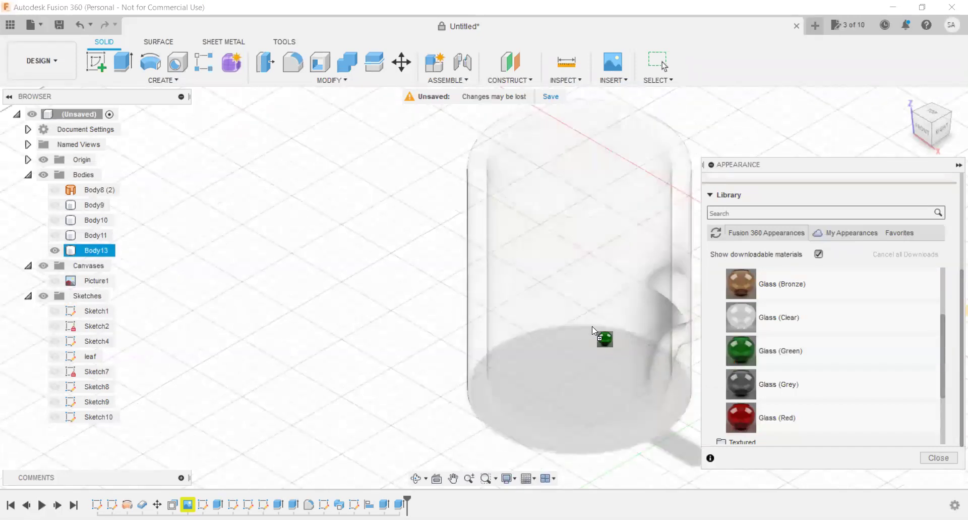
scroll(216, 432, down, 3)
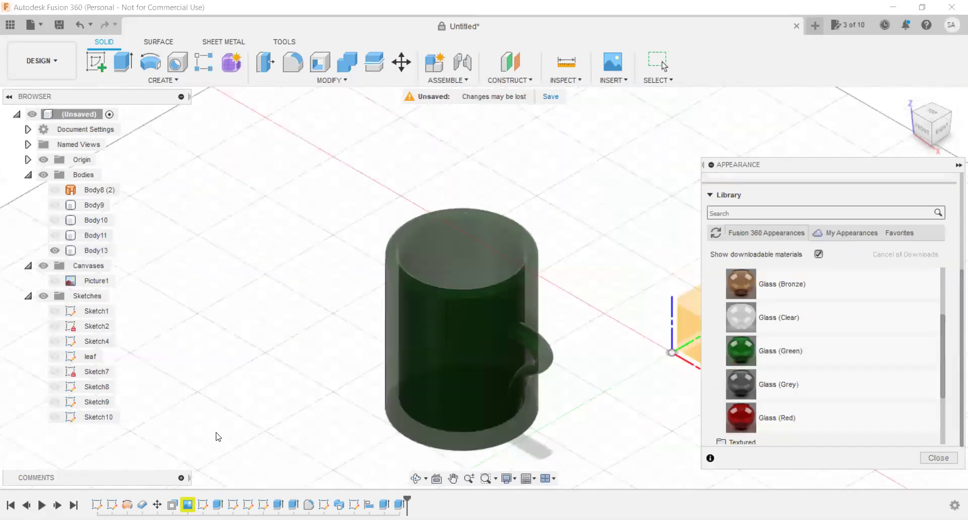
click(939, 458)
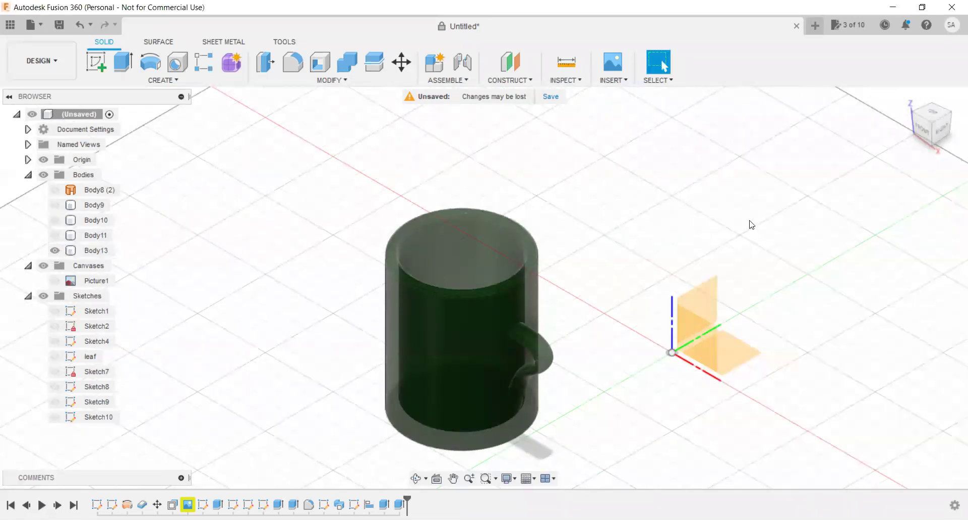
click(926, 128)
click(470, 341)
scroll(470, 339, up, 3)
scroll(470, 337, up, 3)
click(866, 102)
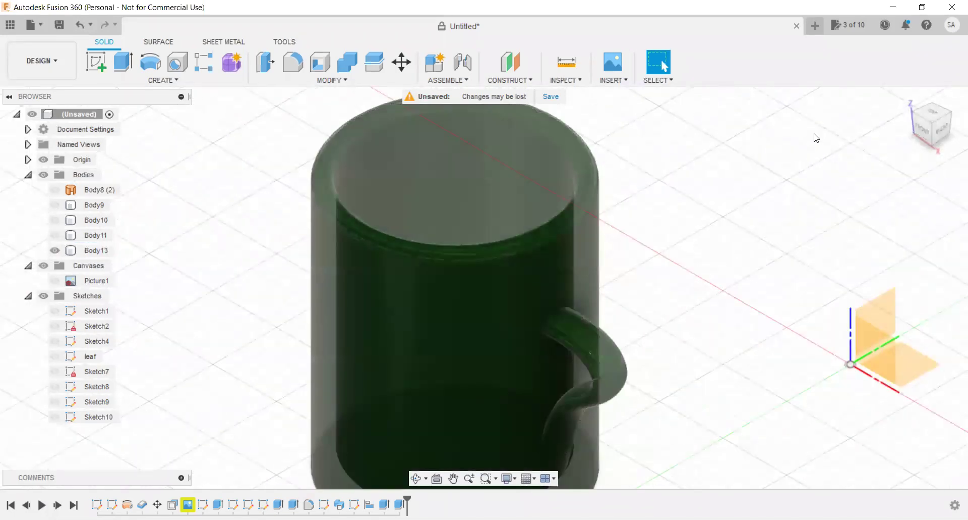
scroll(750, 167, down, 3)
scroll(747, 165, down, 2)
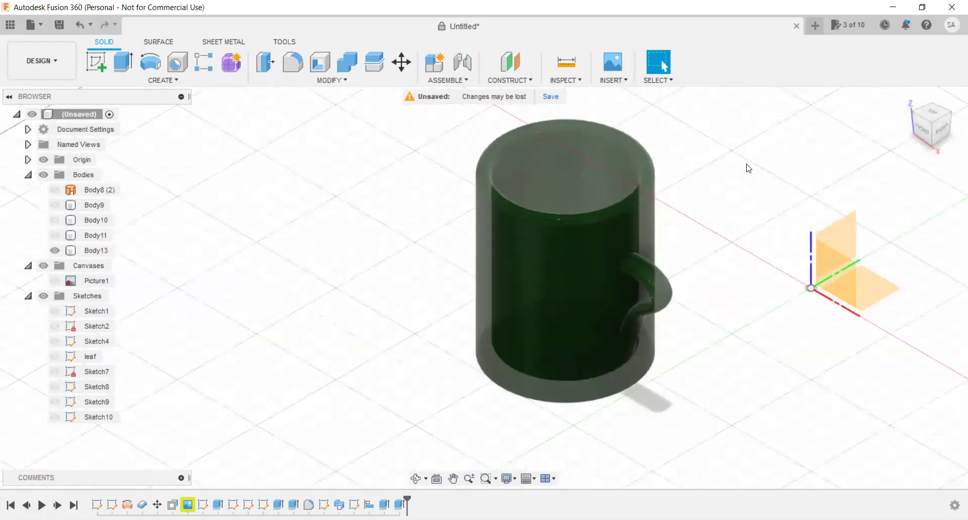
click(581, 150)
click(576, 162)
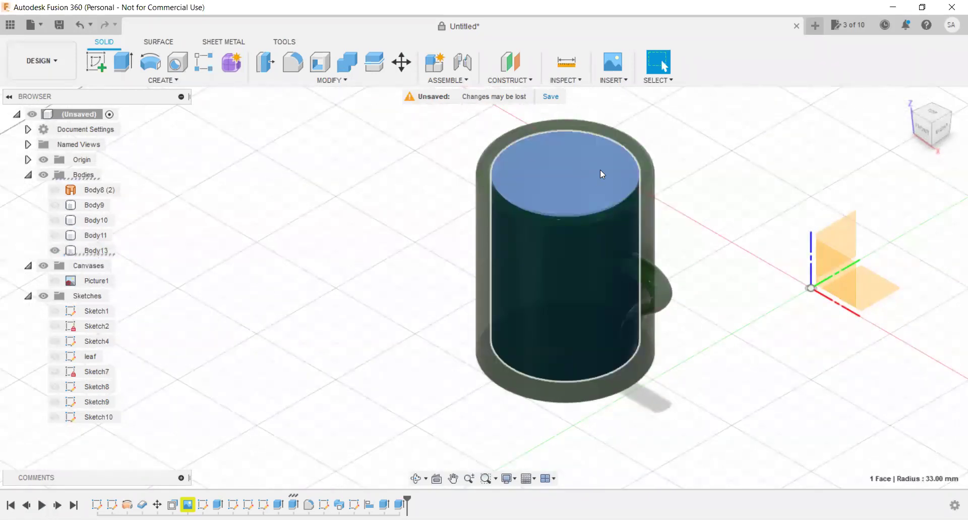
right_click(600, 169)
click(655, 277)
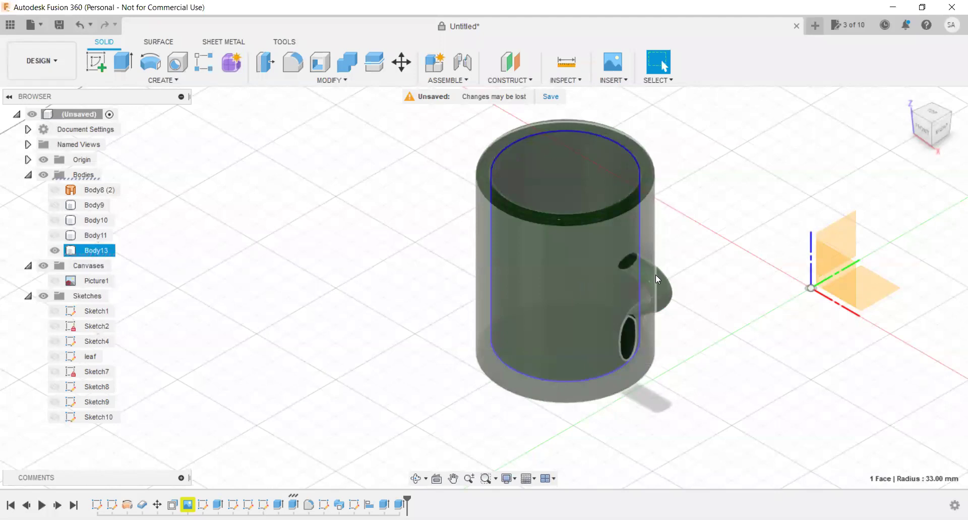
Reopen the Appearance library, collapse Smooth glass, and show the Textured glass options.
key(a)
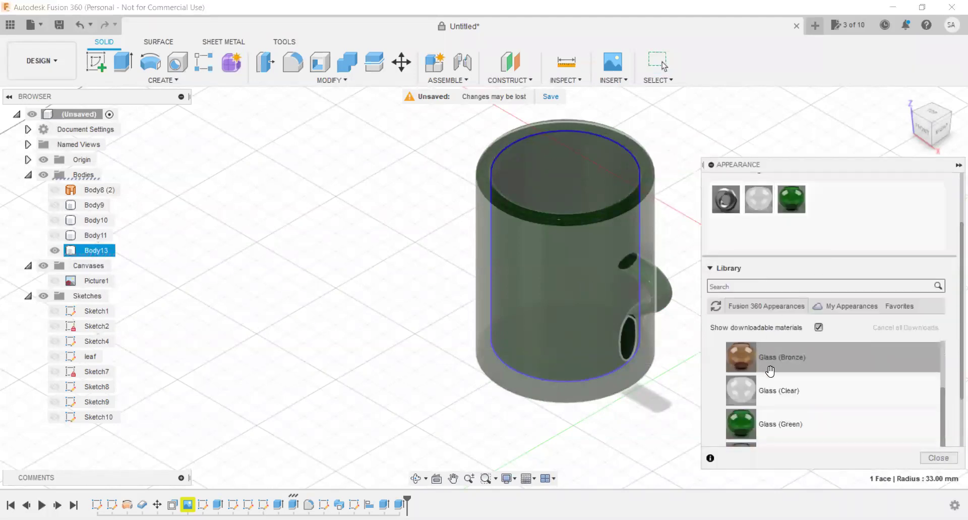
scroll(769, 371, down, 5)
scroll(779, 389, up, 3)
scroll(727, 398, up, 2)
click(722, 396)
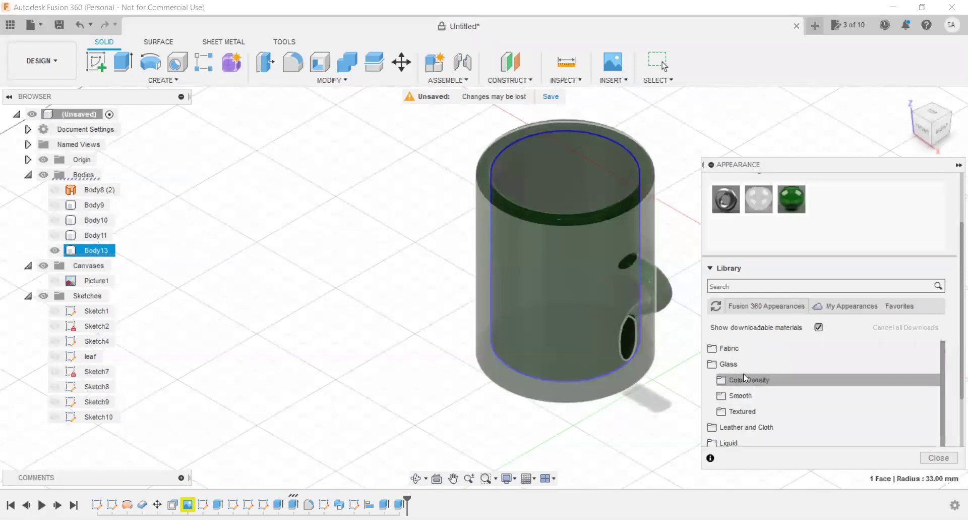
click(723, 409)
scroll(793, 367, down, 3)
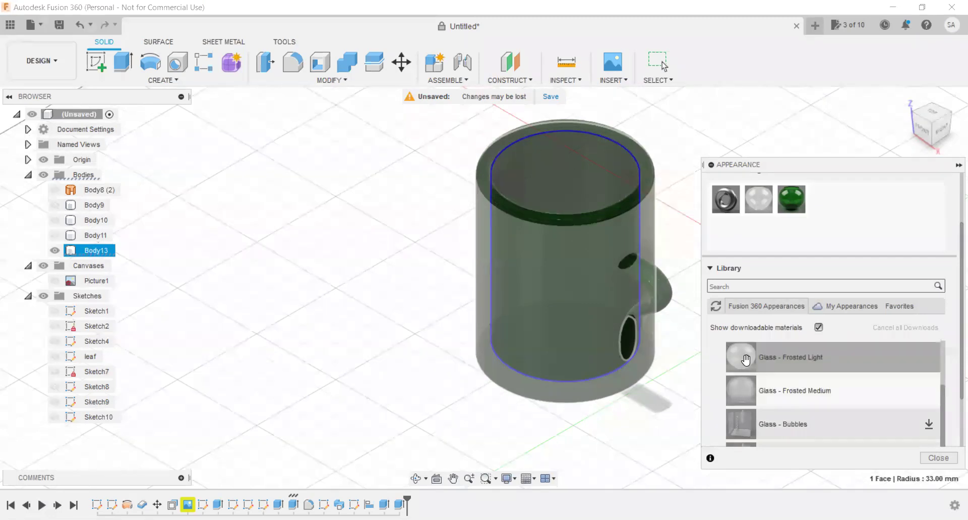
Try Glass - Frosted Light and Frosted Medium, then apply Glass - Bubbles to the mug.
drag(740, 359, 576, 303)
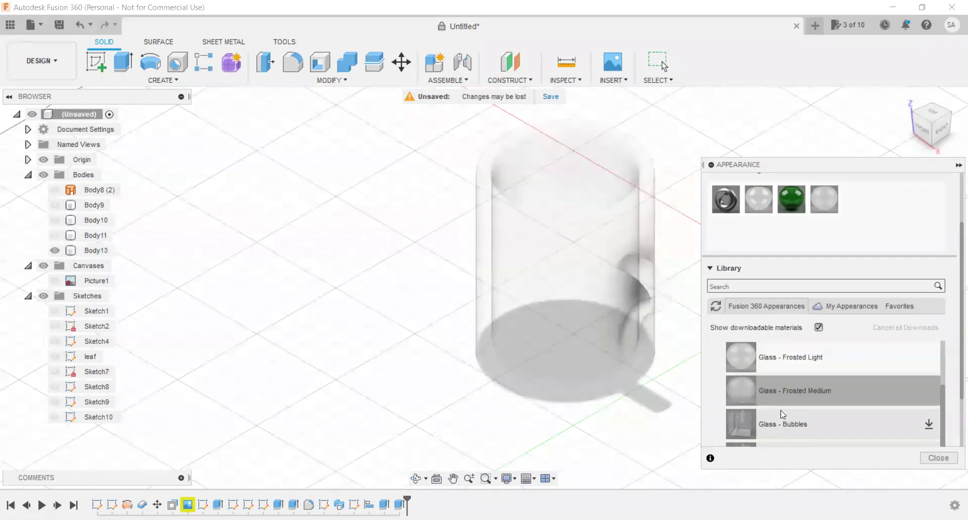
drag(741, 390, 590, 343)
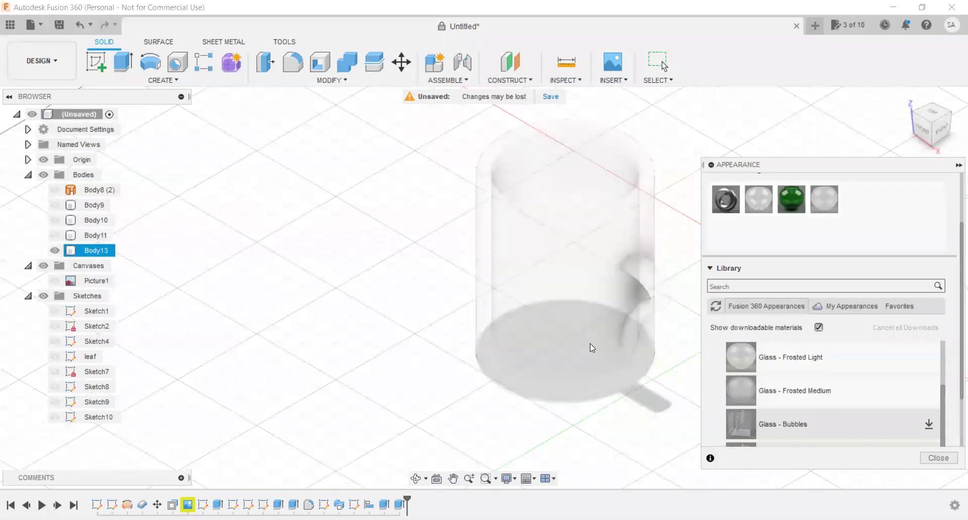
drag(761, 429, 574, 373)
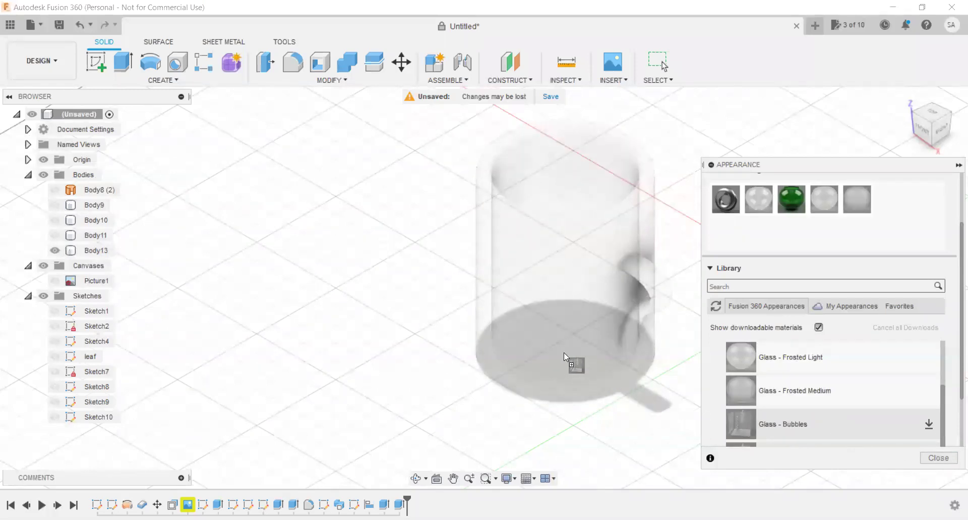
scroll(308, 310, down, 2)
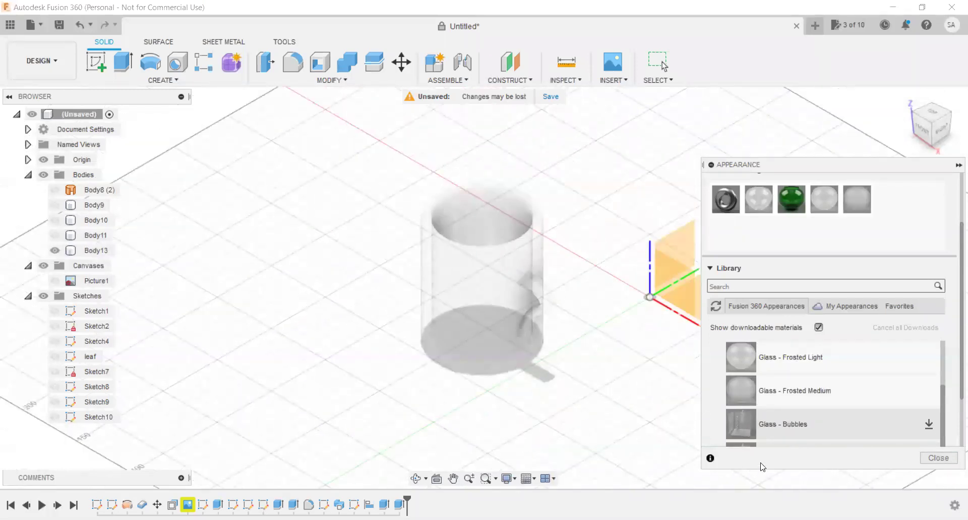
drag(738, 416, 487, 259)
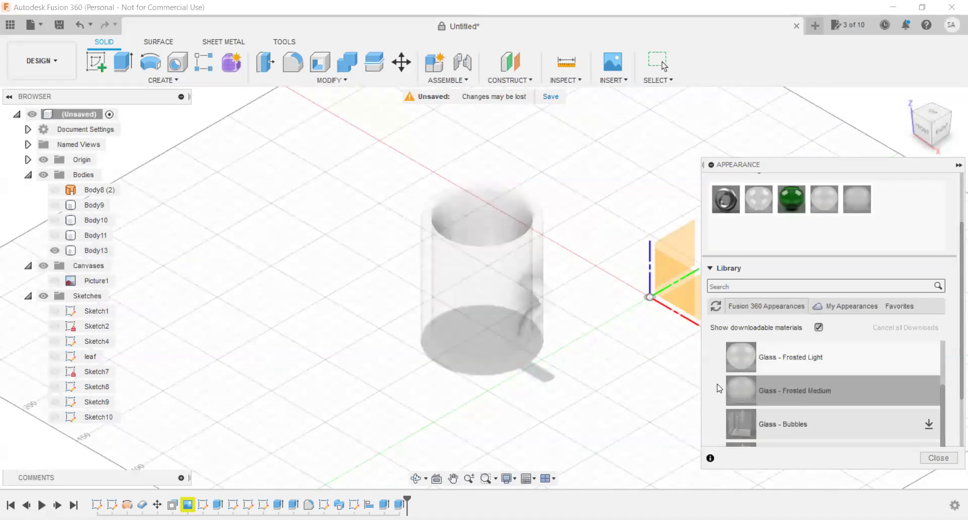
drag(742, 444, 798, 393)
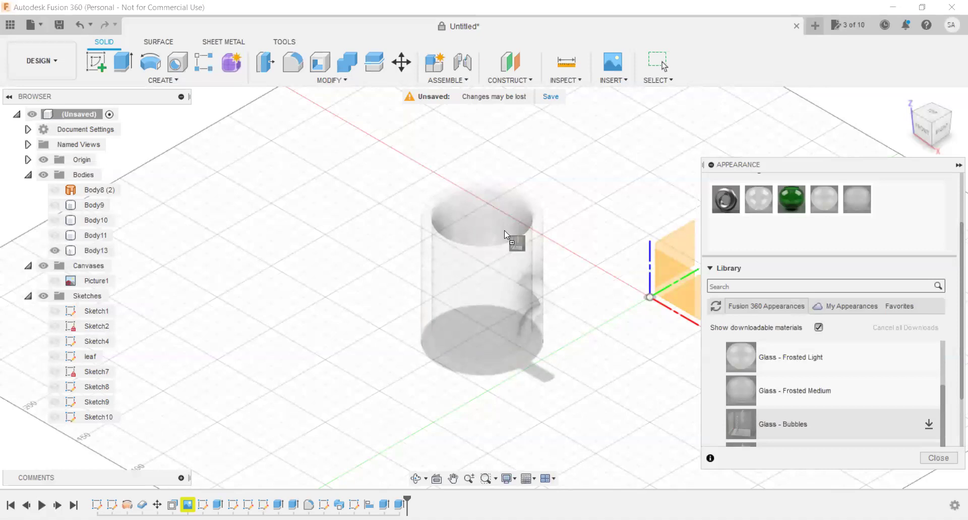
Collapse the Textured glass folder and show the Smooth glass appearances again.
scroll(728, 390, down, 3)
scroll(761, 275, up, 5)
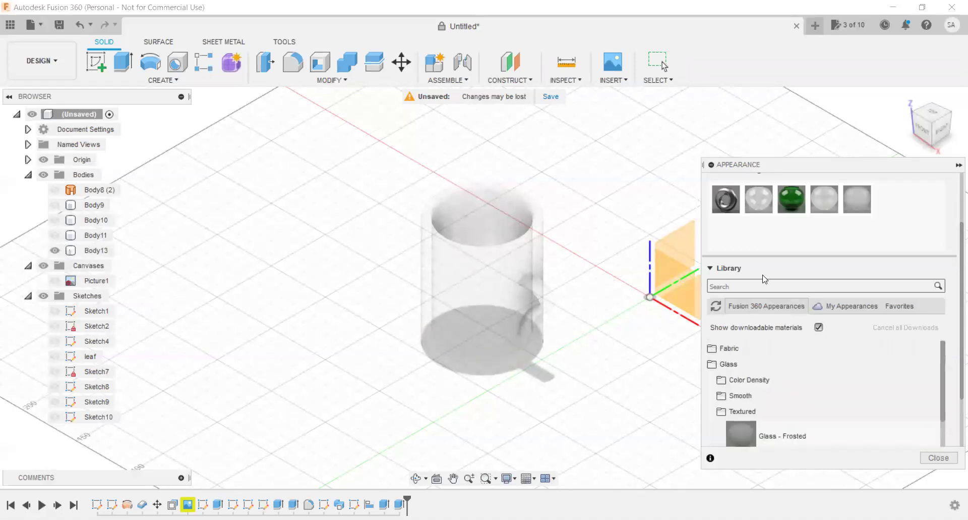
scroll(797, 318, up, 5)
scroll(756, 319, down, 3)
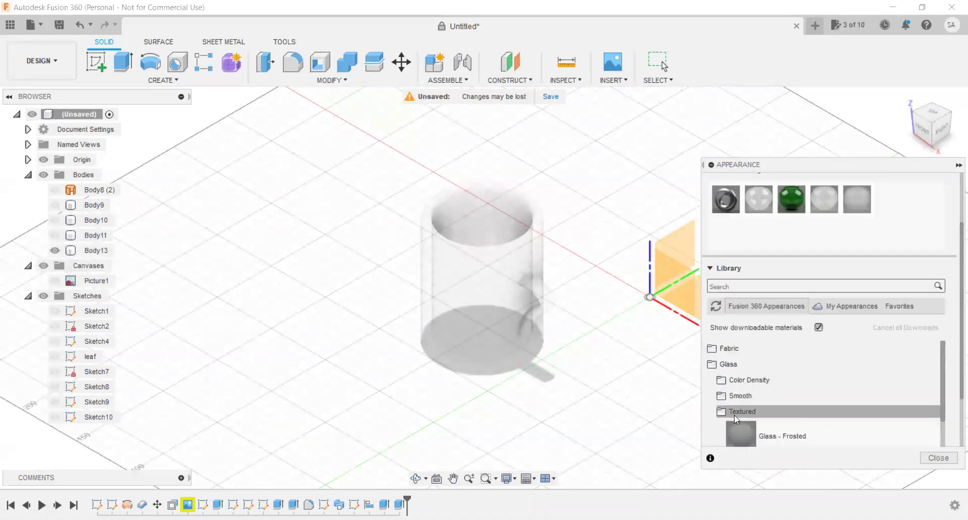
click(721, 412)
click(724, 395)
Apply the Glass (Bronze) appearance to the mug body.
scroll(754, 408, down, 2)
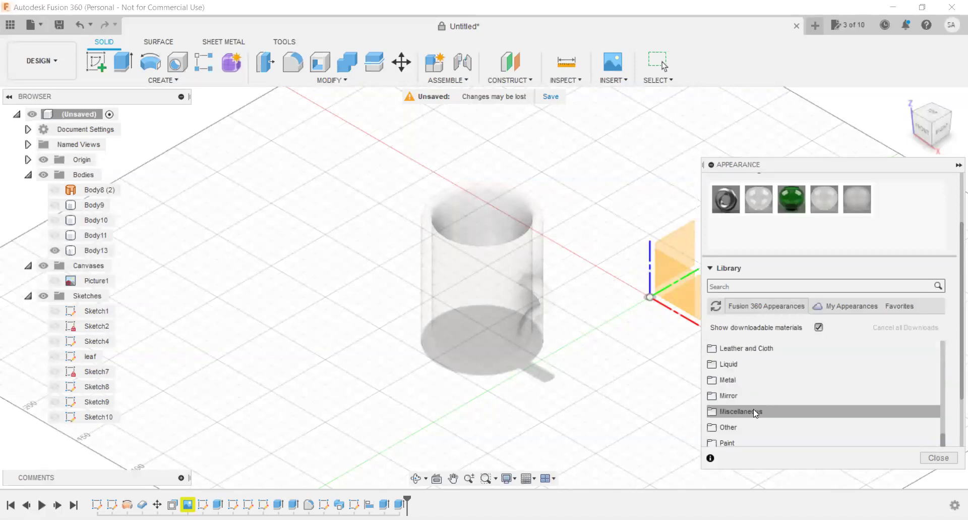
mouse_move(744, 359)
mouse_down()
mouse_move(623, 341)
mouse_move(513, 303)
mouse_up()
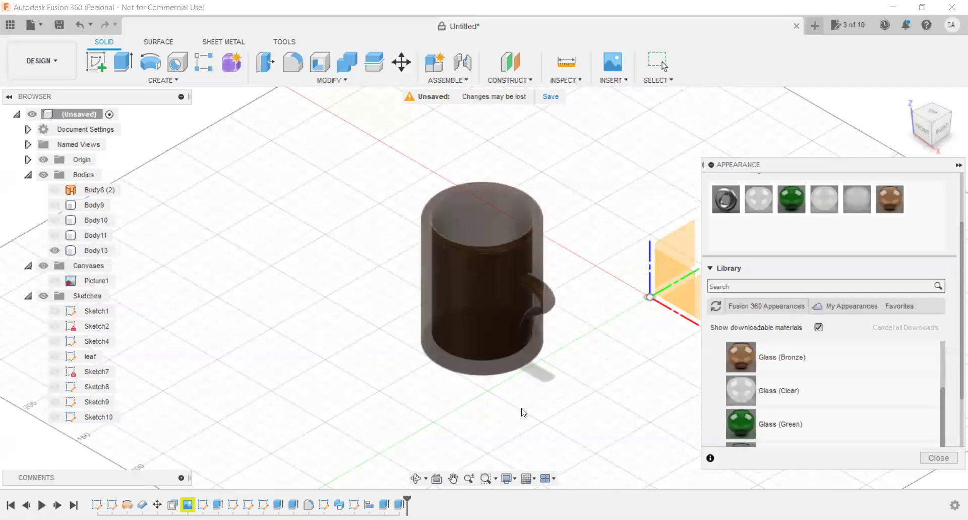
scroll(508, 310, up, 2)
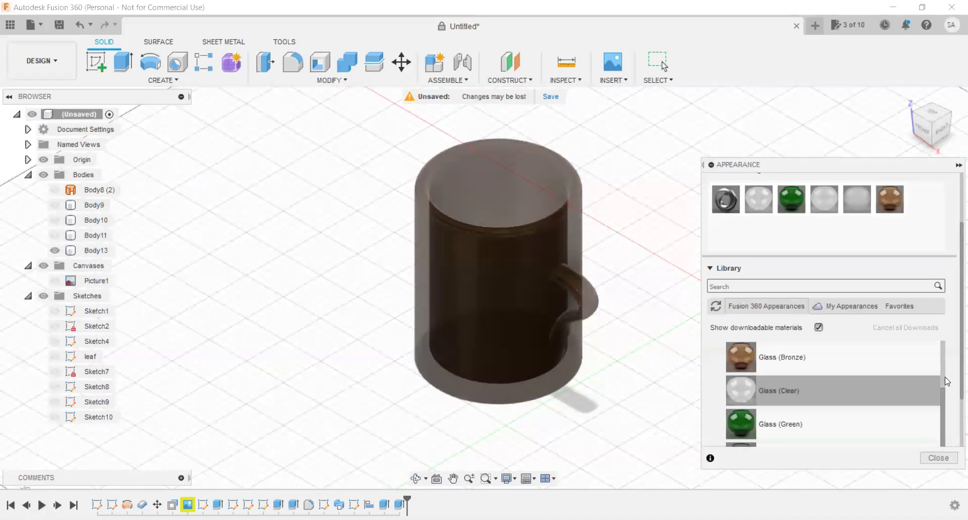
drag(943, 409, 943, 364)
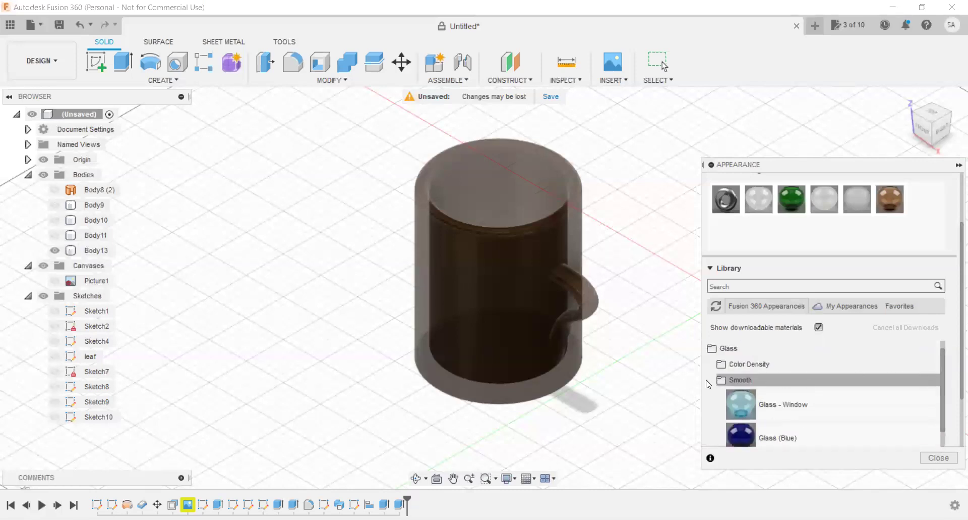
Collapse Smooth glass and scroll the library down to the Wood folder.
click(720, 383)
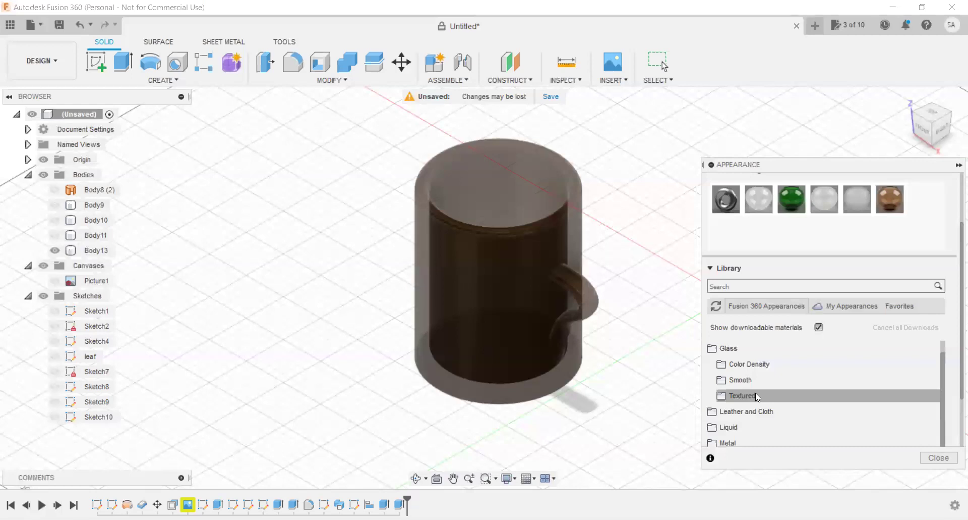
scroll(756, 401, down, 2)
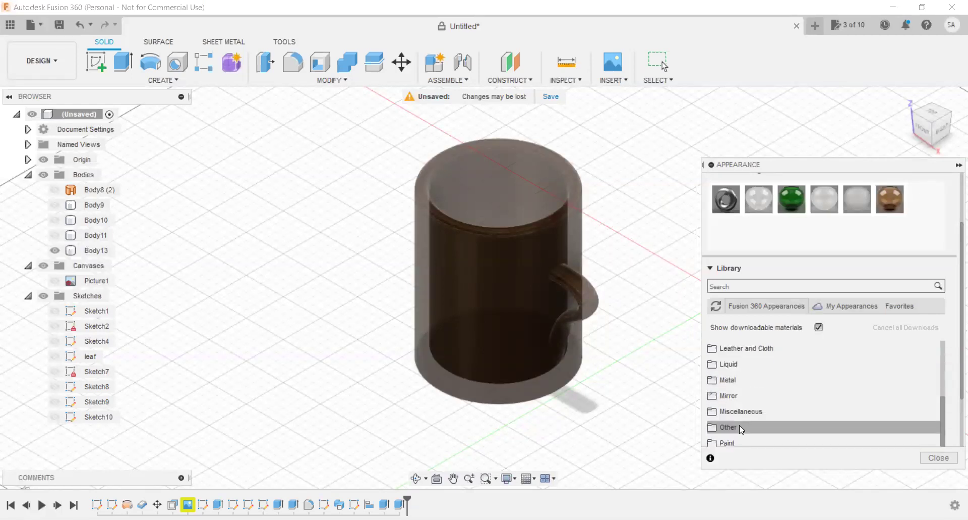
scroll(740, 425, down, 3)
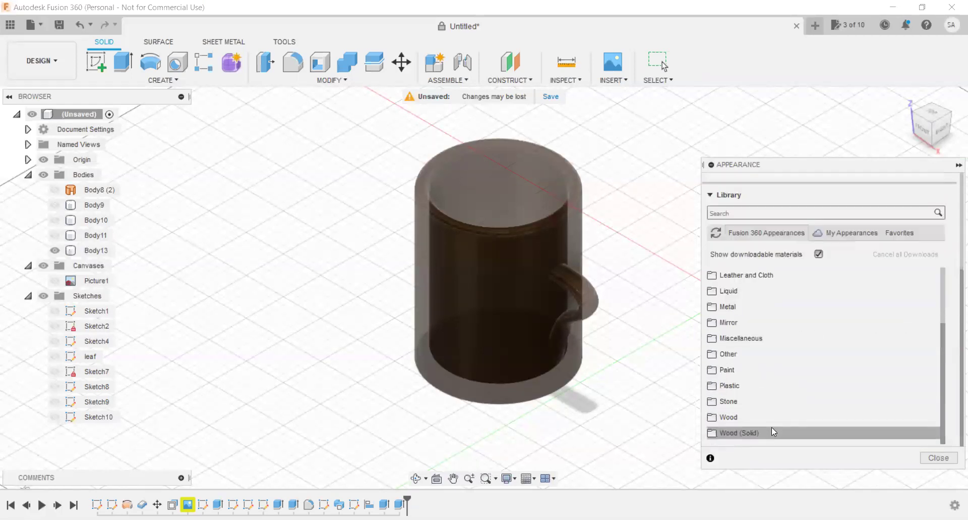
Try Cherry, Mahogany, then Bamboo Light wood appearances on the mug.
click(738, 416)
scroll(739, 422, down, 4)
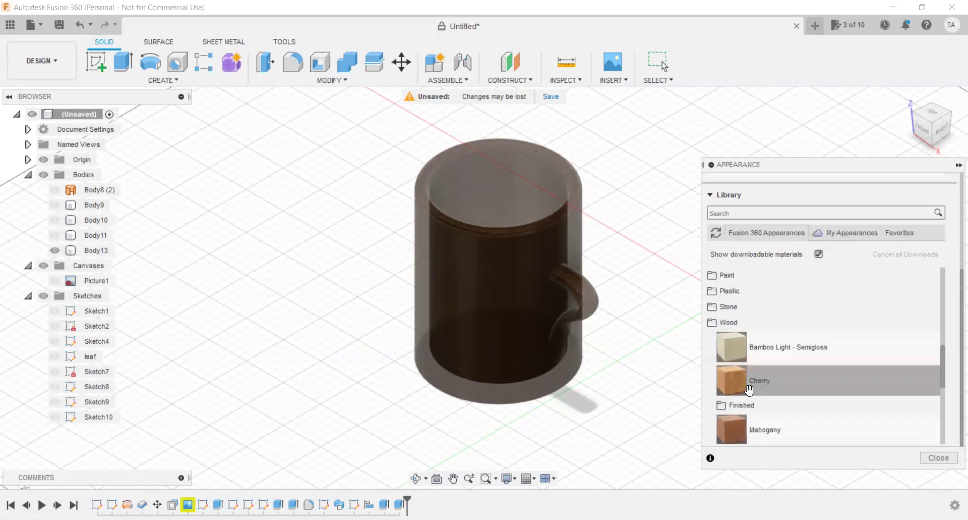
mouse_move(743, 386)
mouse_down()
mouse_move(549, 325)
mouse_move(513, 329)
mouse_up()
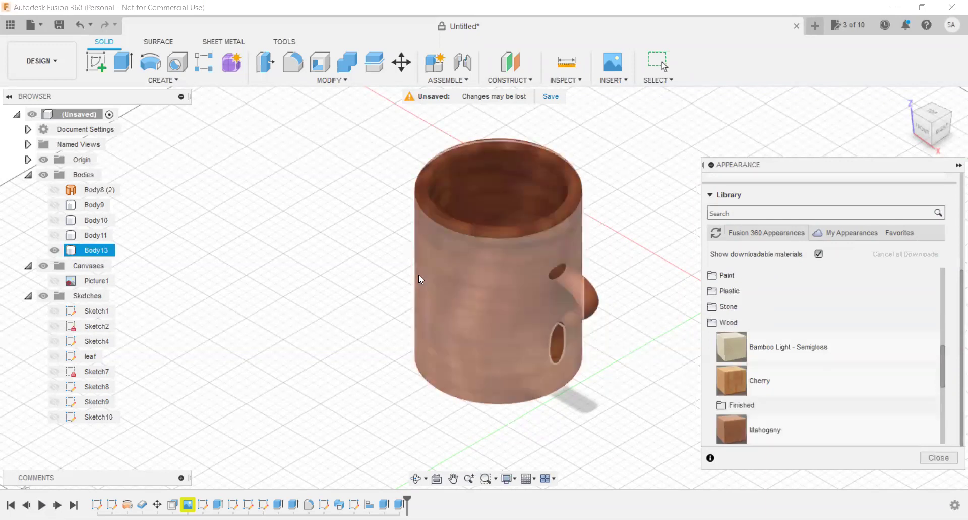
scroll(418, 278, up, 2)
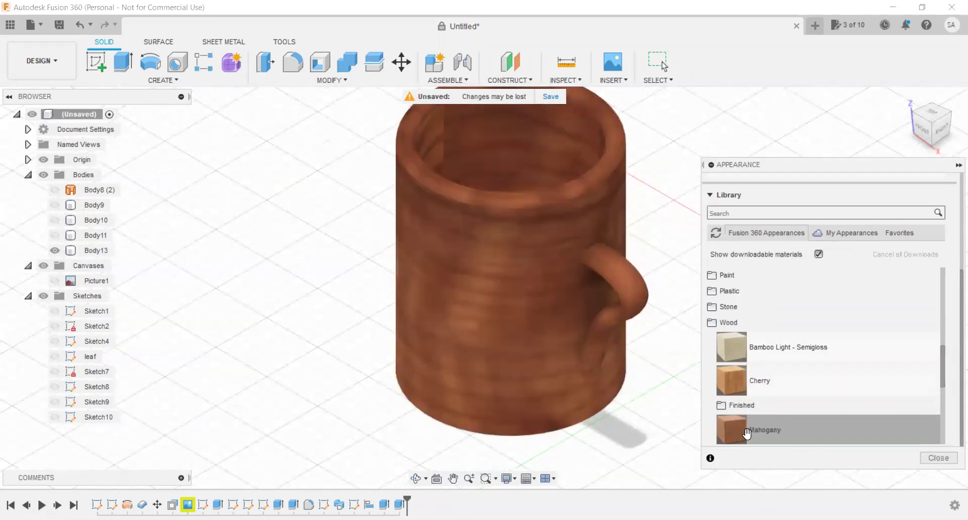
drag(742, 435, 558, 359)
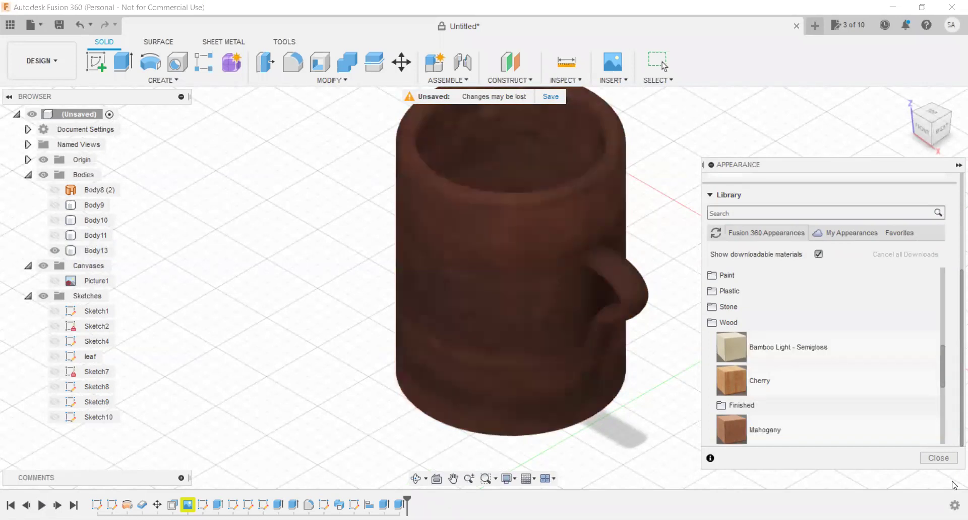
scroll(761, 417, up, 2)
scroll(760, 420, down, 2)
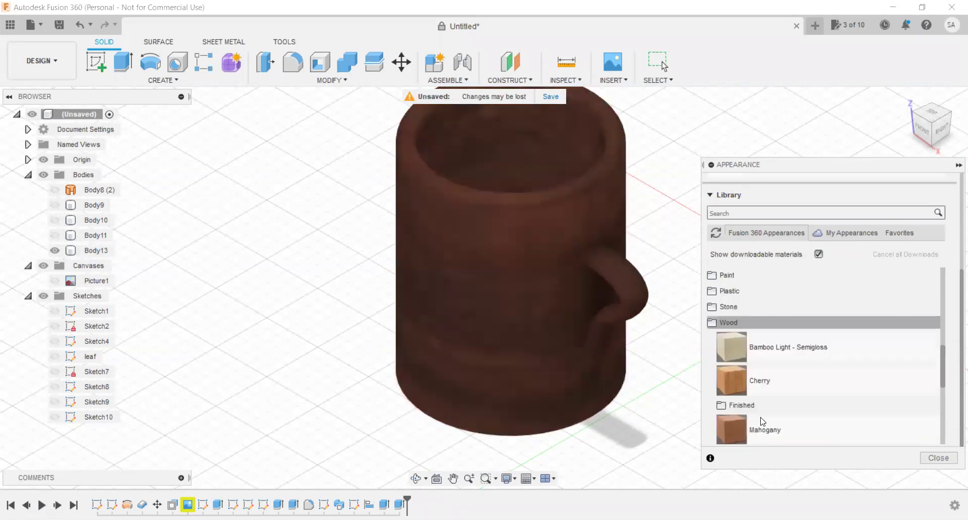
drag(729, 354, 555, 290)
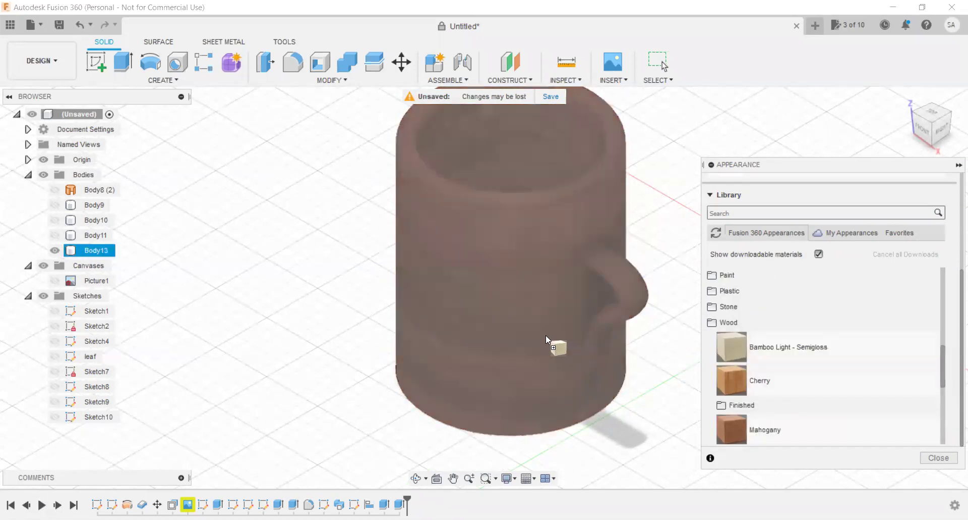
Give the mug the Plastic ABS (White) appearance.
scroll(648, 422, down, 2)
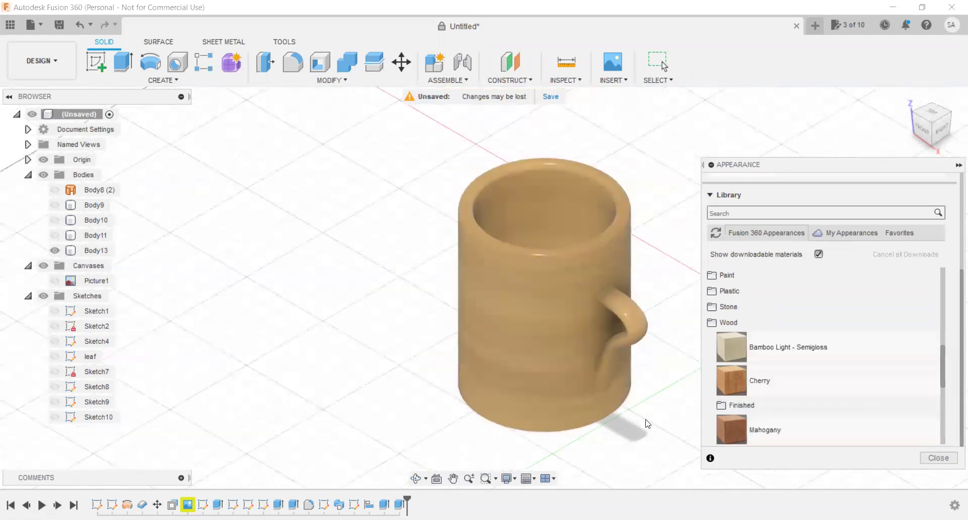
click(722, 291)
drag(731, 315, 498, 329)
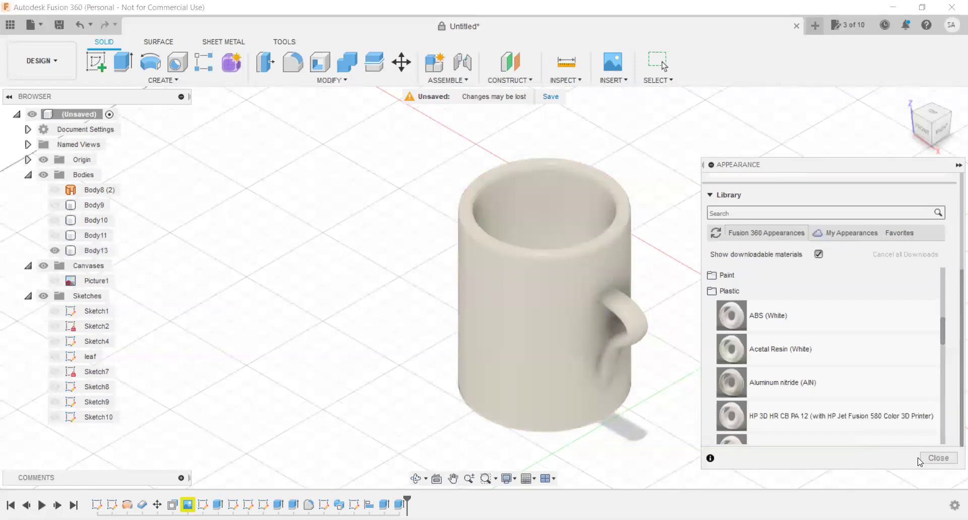
Close the Appearance dialog, check the white mug from the front, then return Home.
click(932, 458)
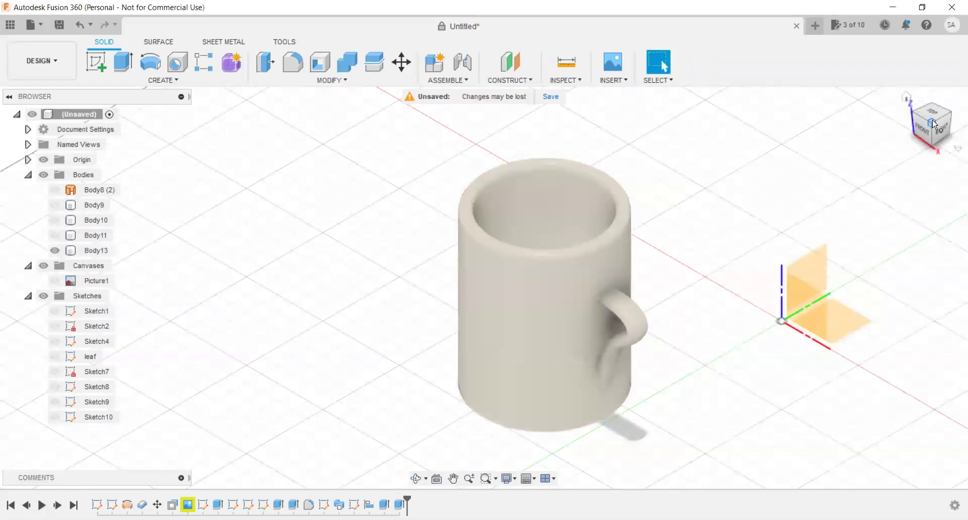
mouse_move(915, 117)
mouse_down()
mouse_move(953, 110)
mouse_move(943, 156)
mouse_up()
click(929, 129)
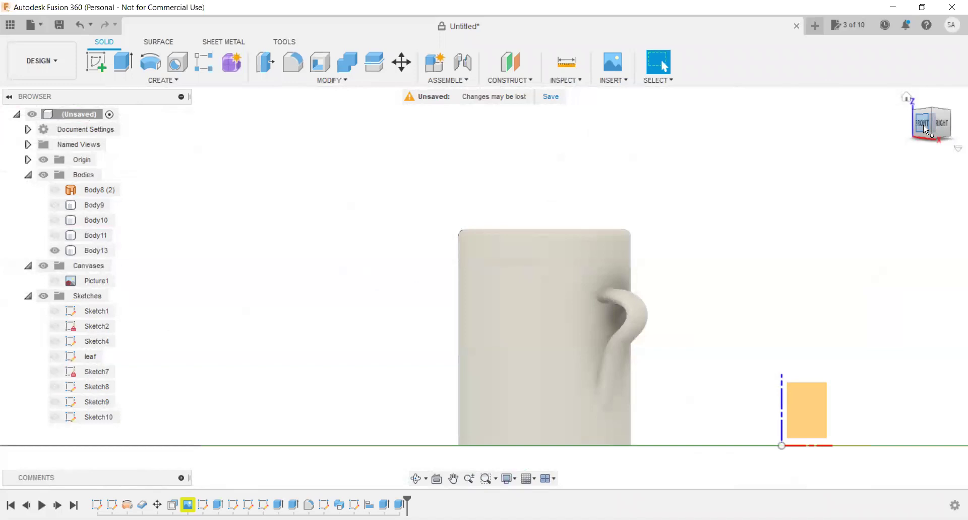
scroll(628, 319, down, 2)
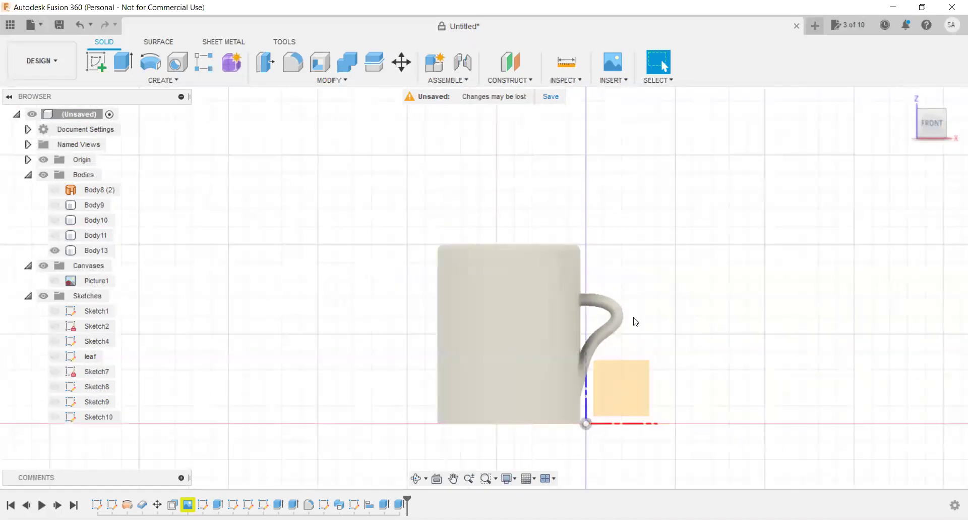
click(943, 115)
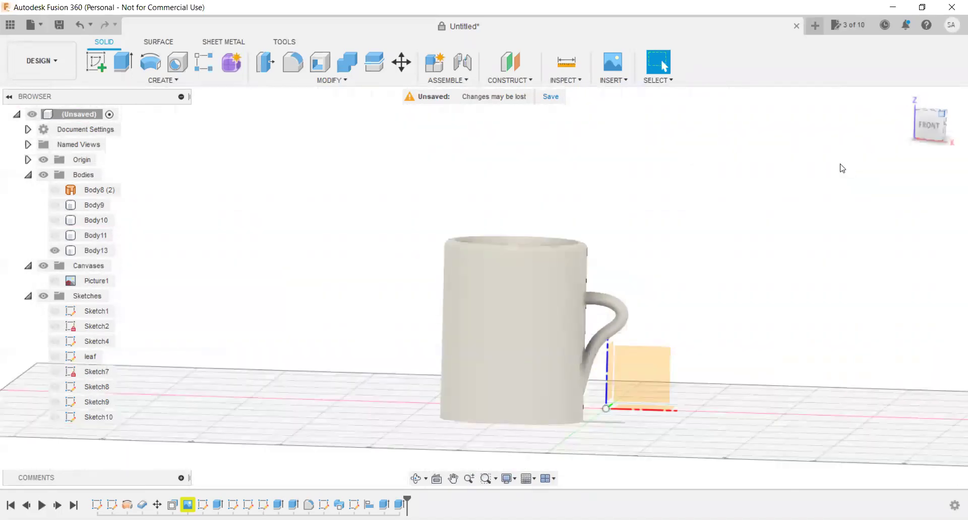